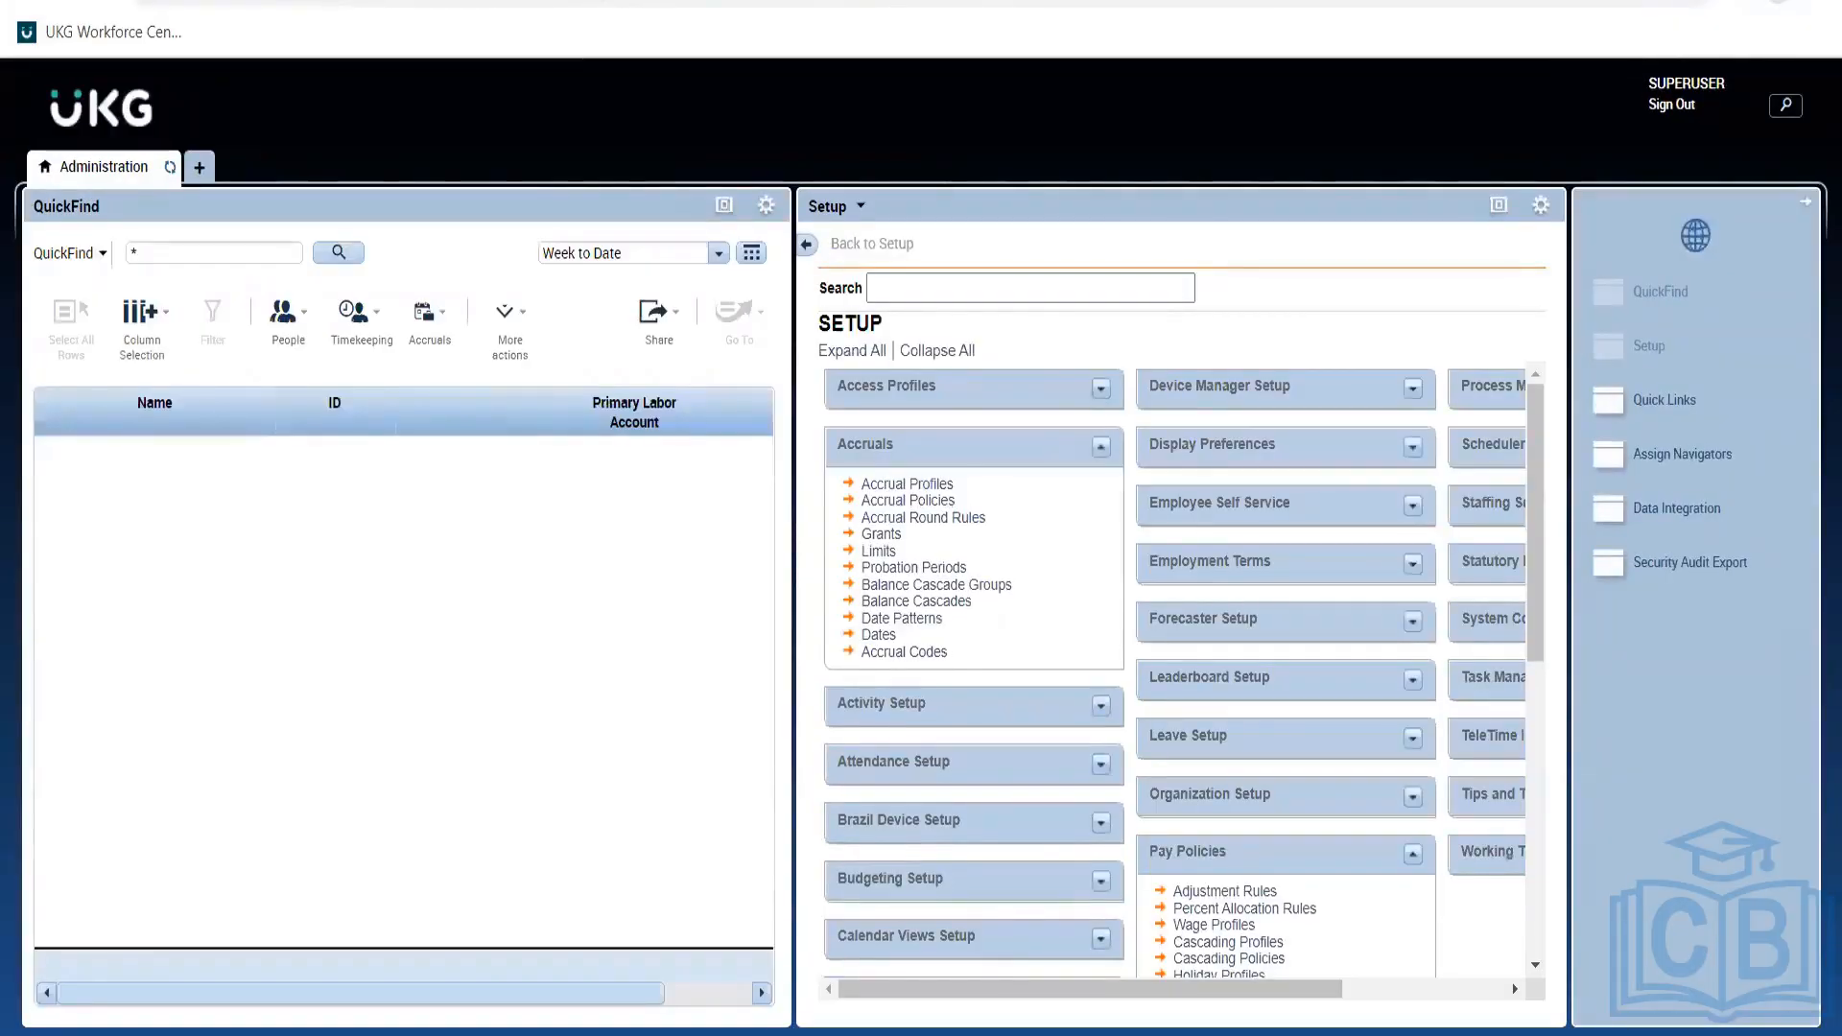
Open File Explorer at This PC on top of the UKG Setup page.
key(super+e)
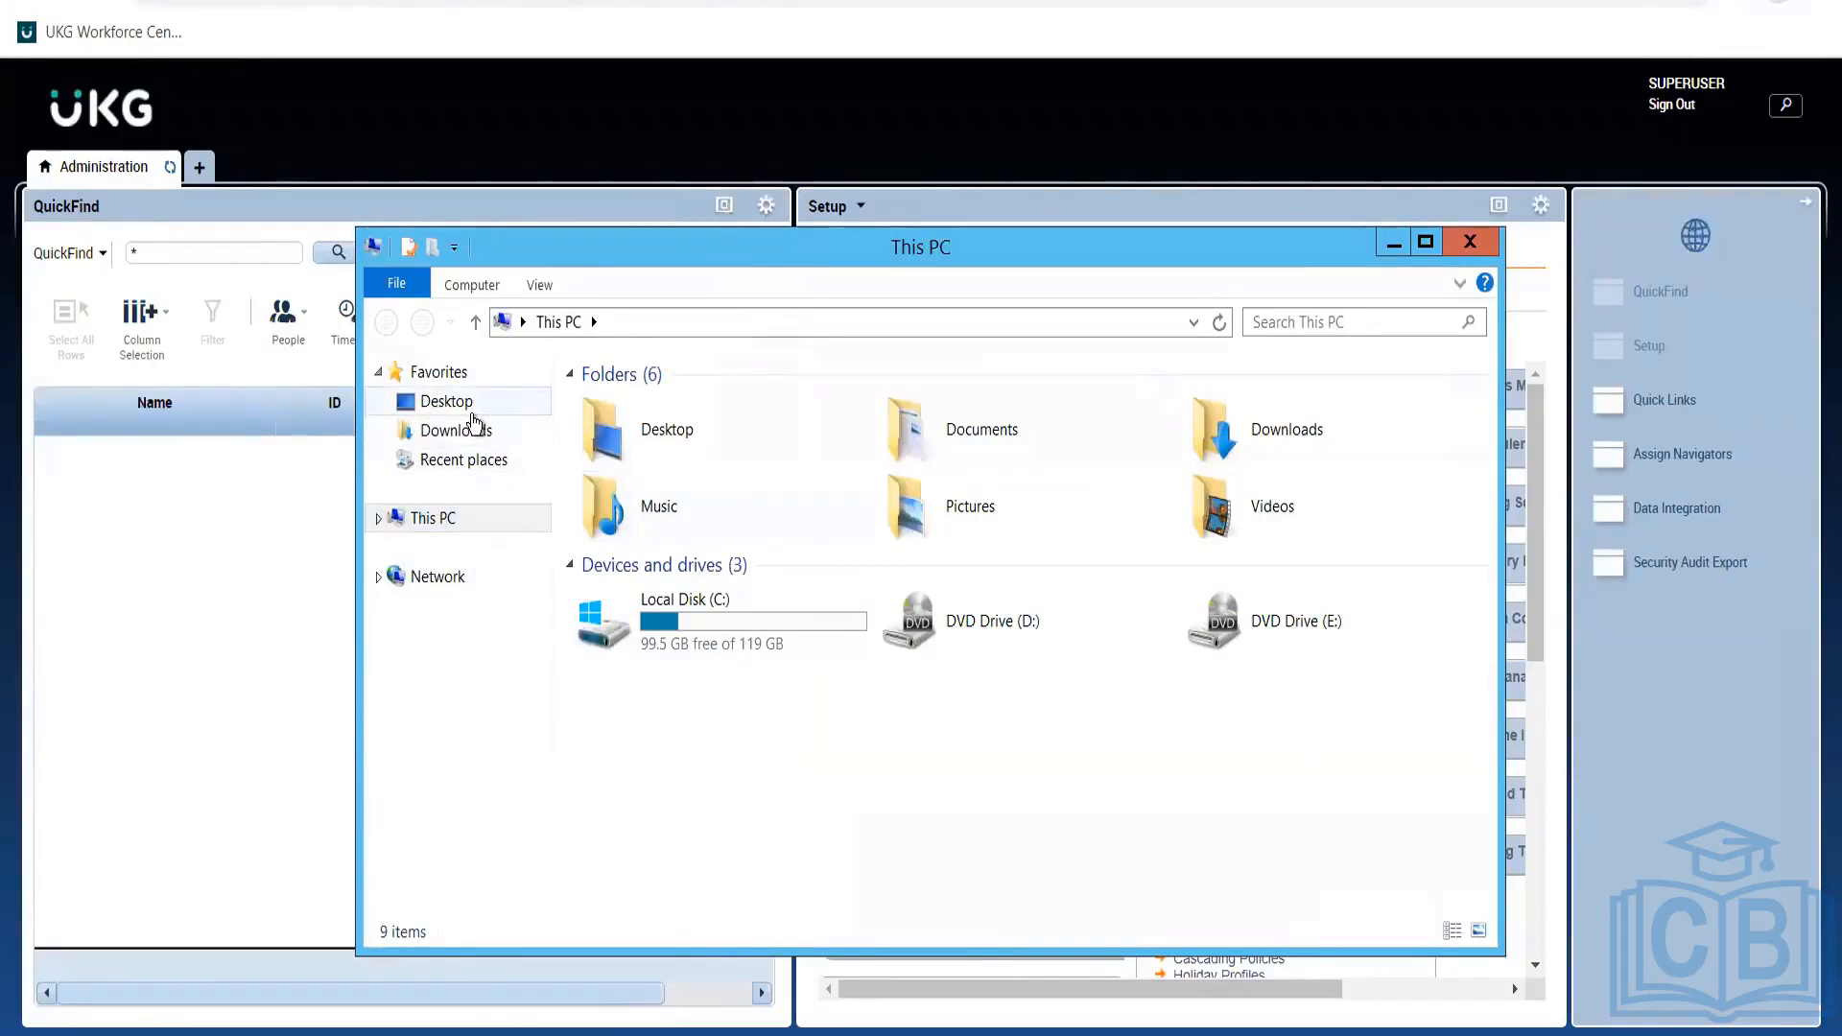
Open AccrualPolicySample from Desktop, review its Sick and Emergency proration lines, then minimize Notepad.
click(472, 413)
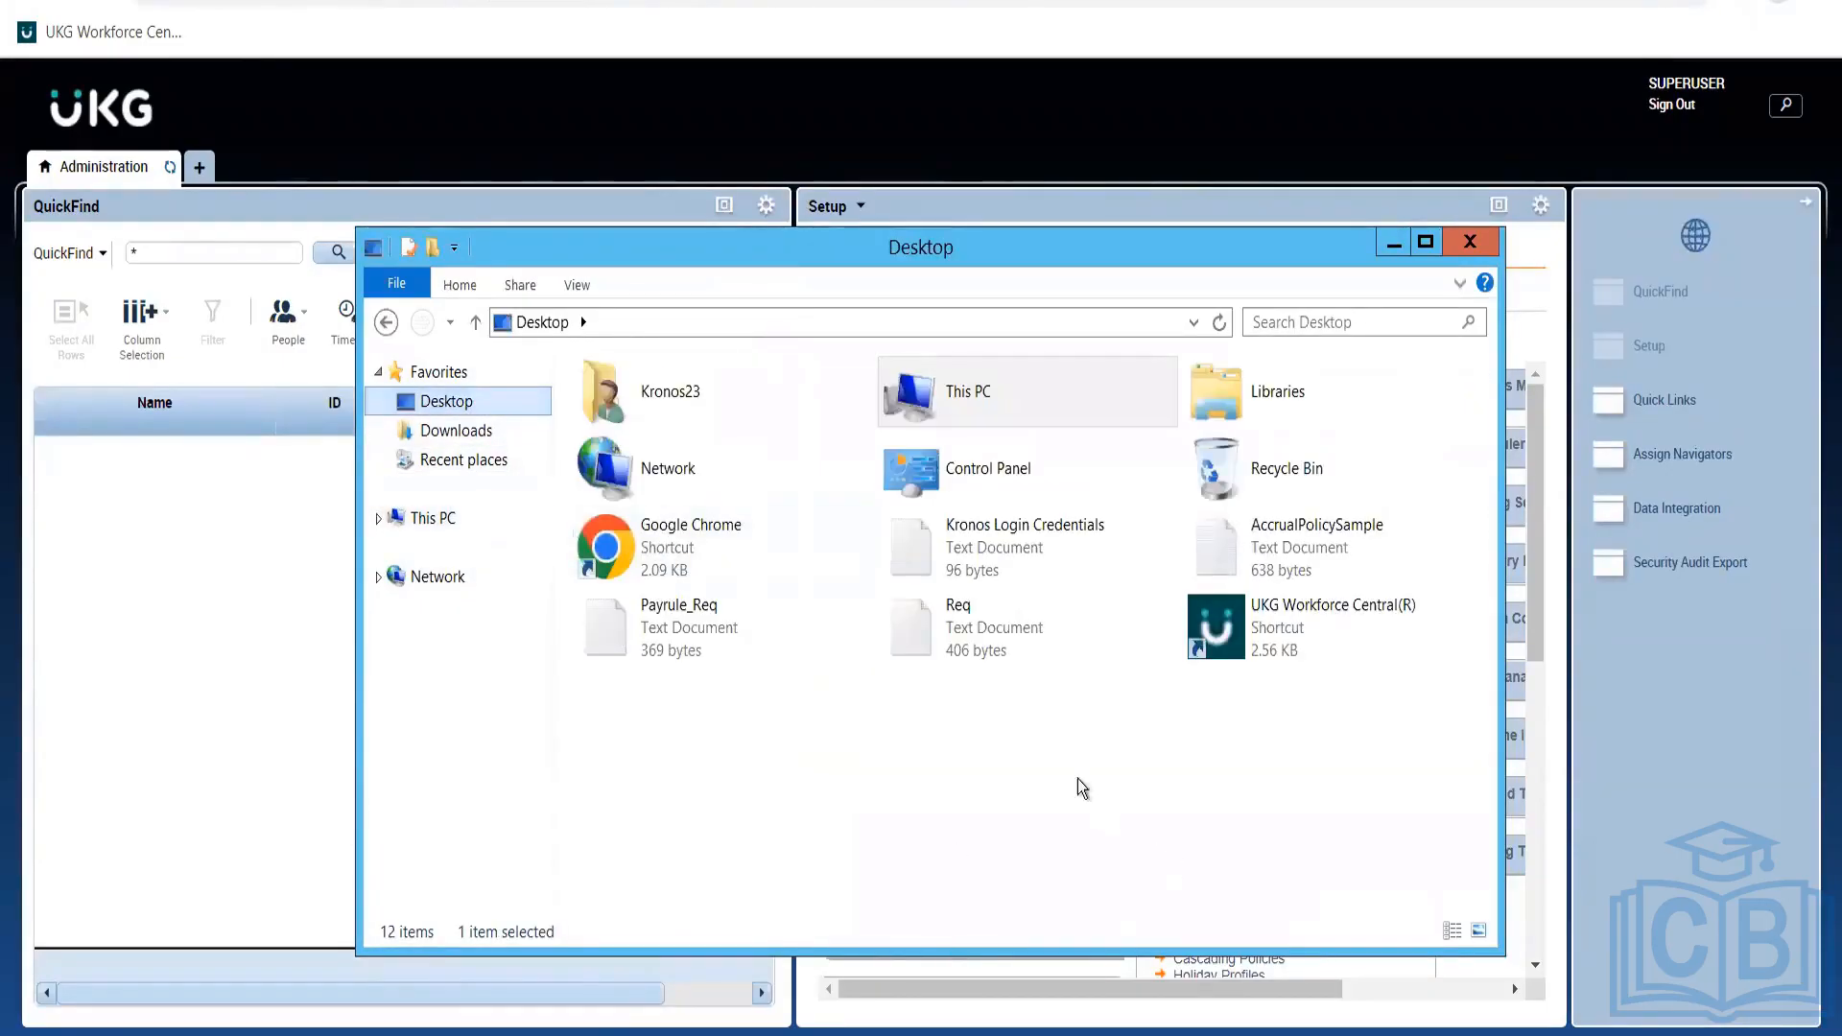
double_click(1271, 548)
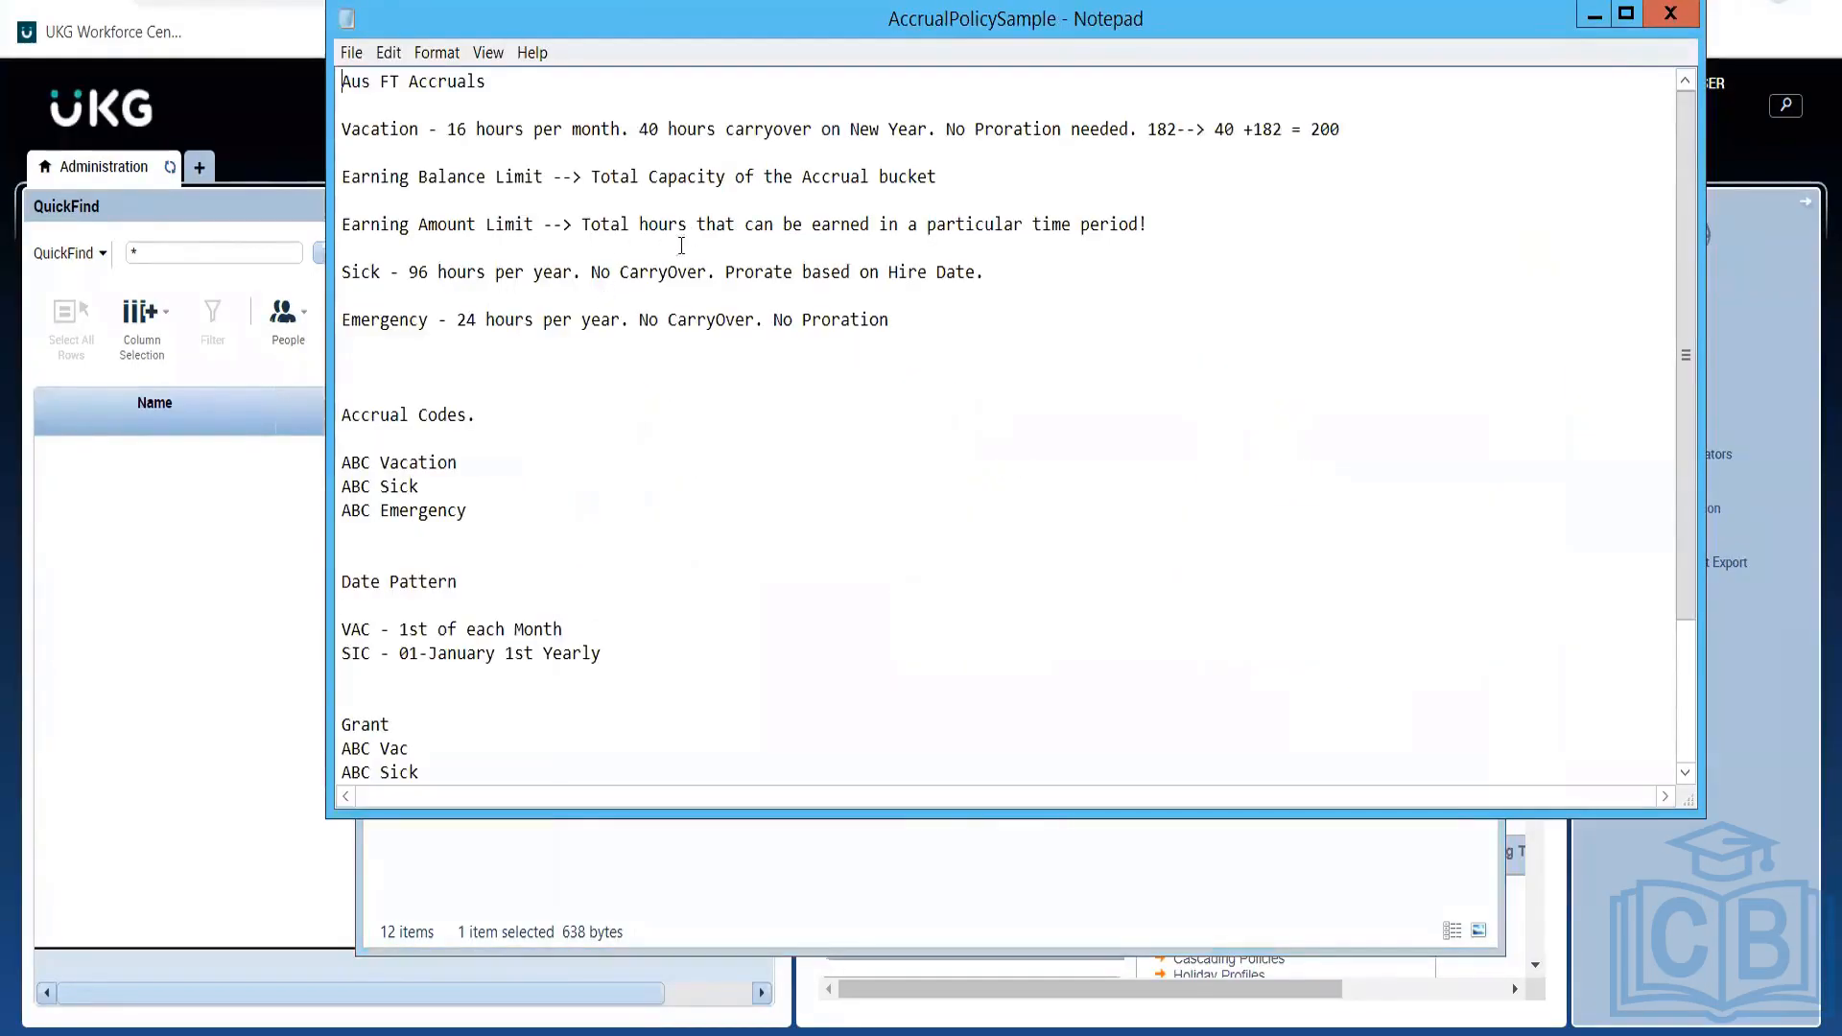
double_click(859, 273)
click(859, 274)
double_click(913, 326)
click(914, 326)
click(986, 273)
click(1587, 15)
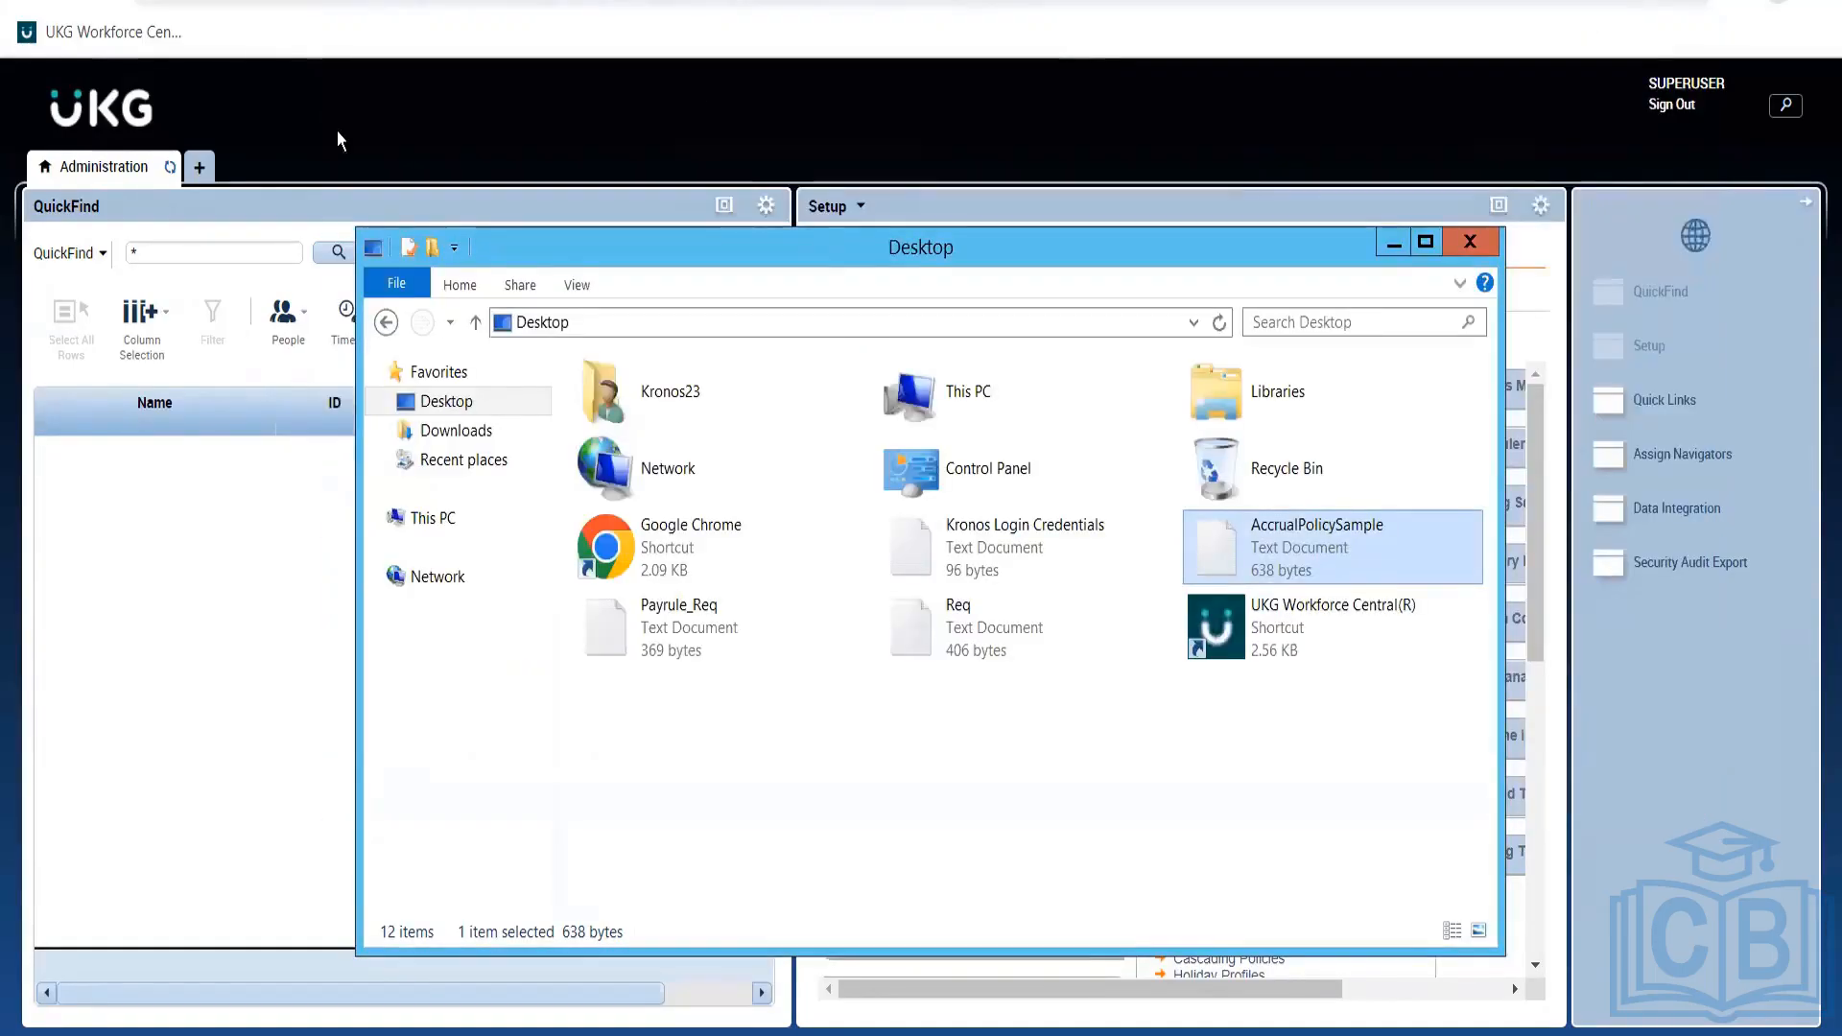
View the ABC Sick policy under Accruals > Accrual Policies and return without changes.
click(303, 207)
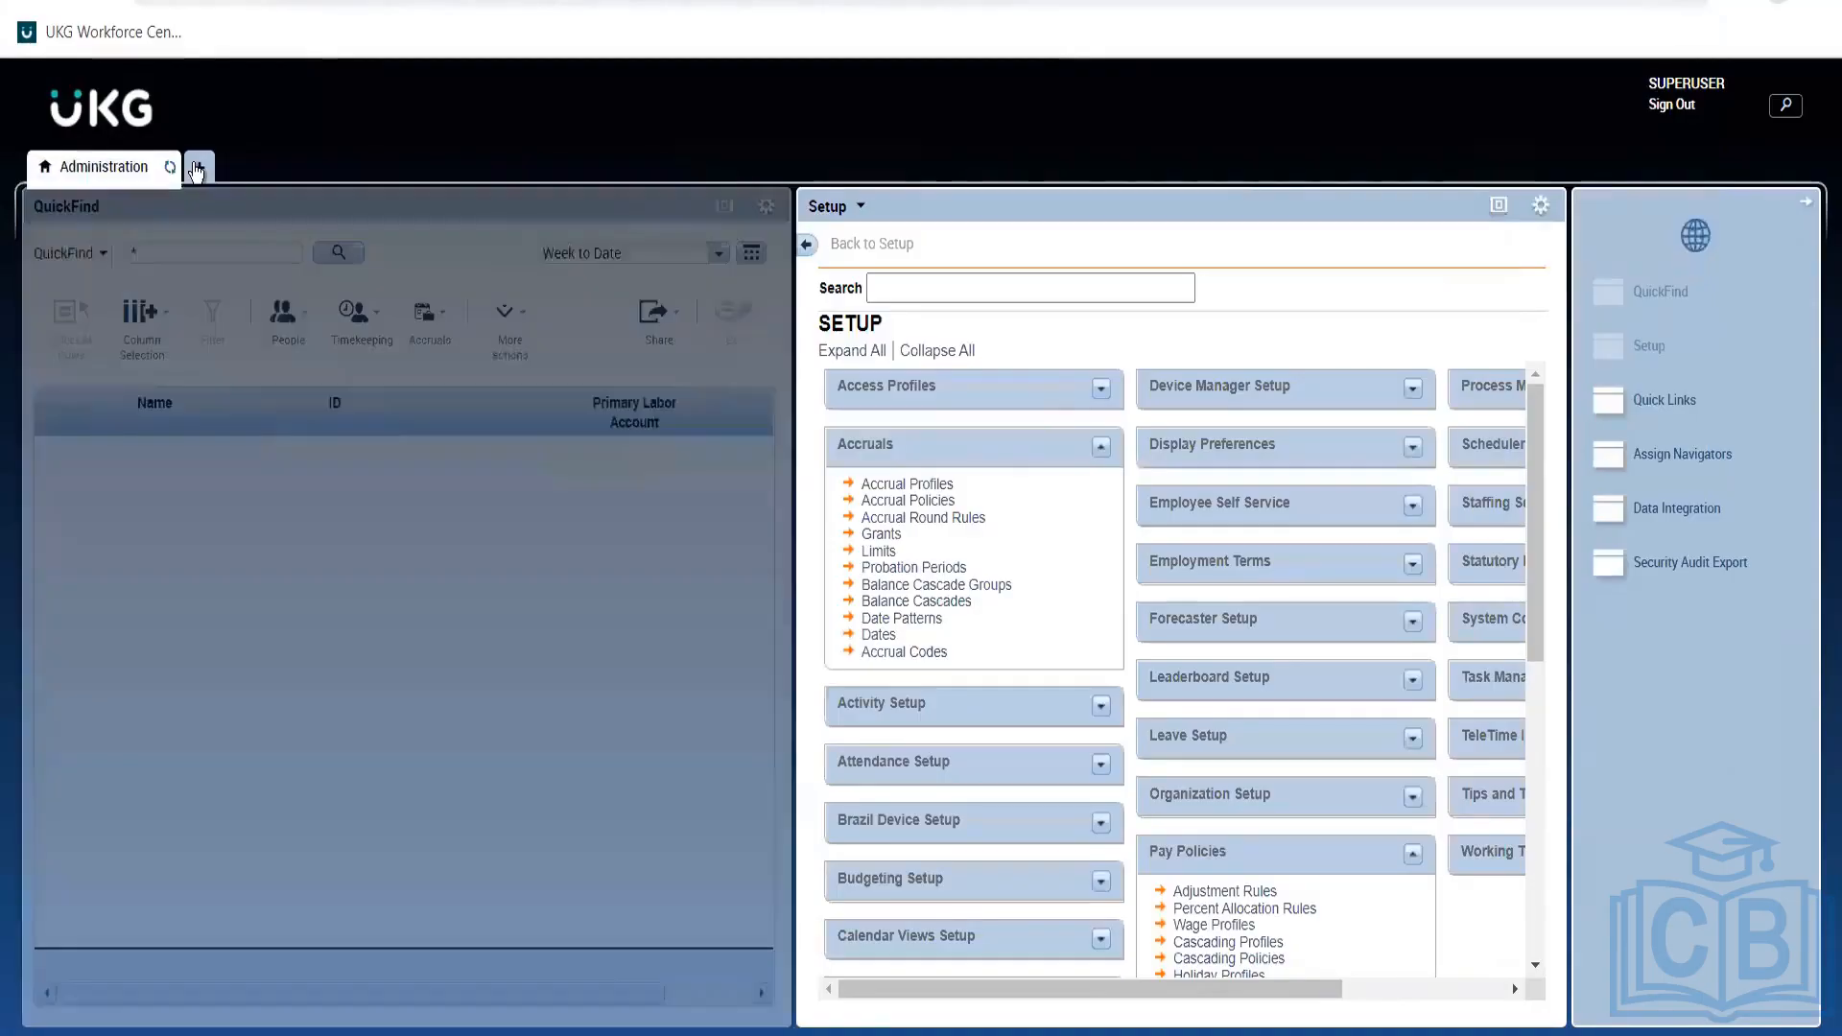
click(199, 166)
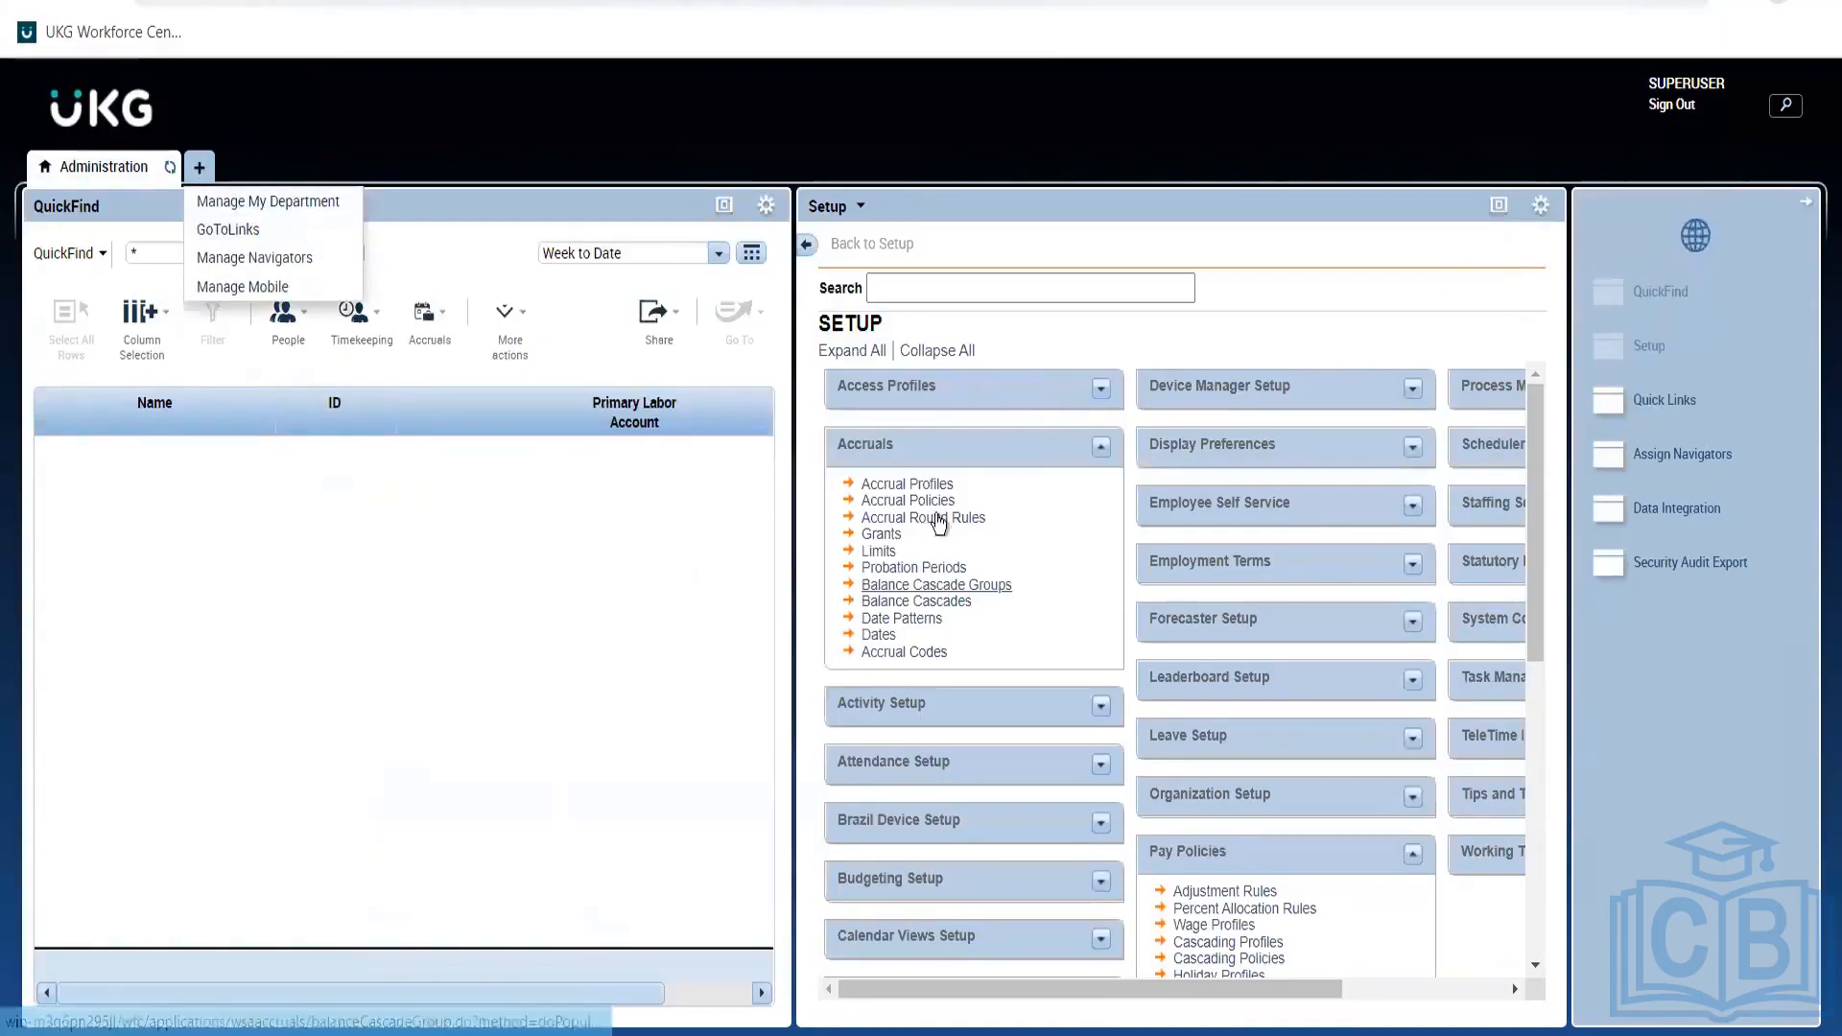
click(939, 501)
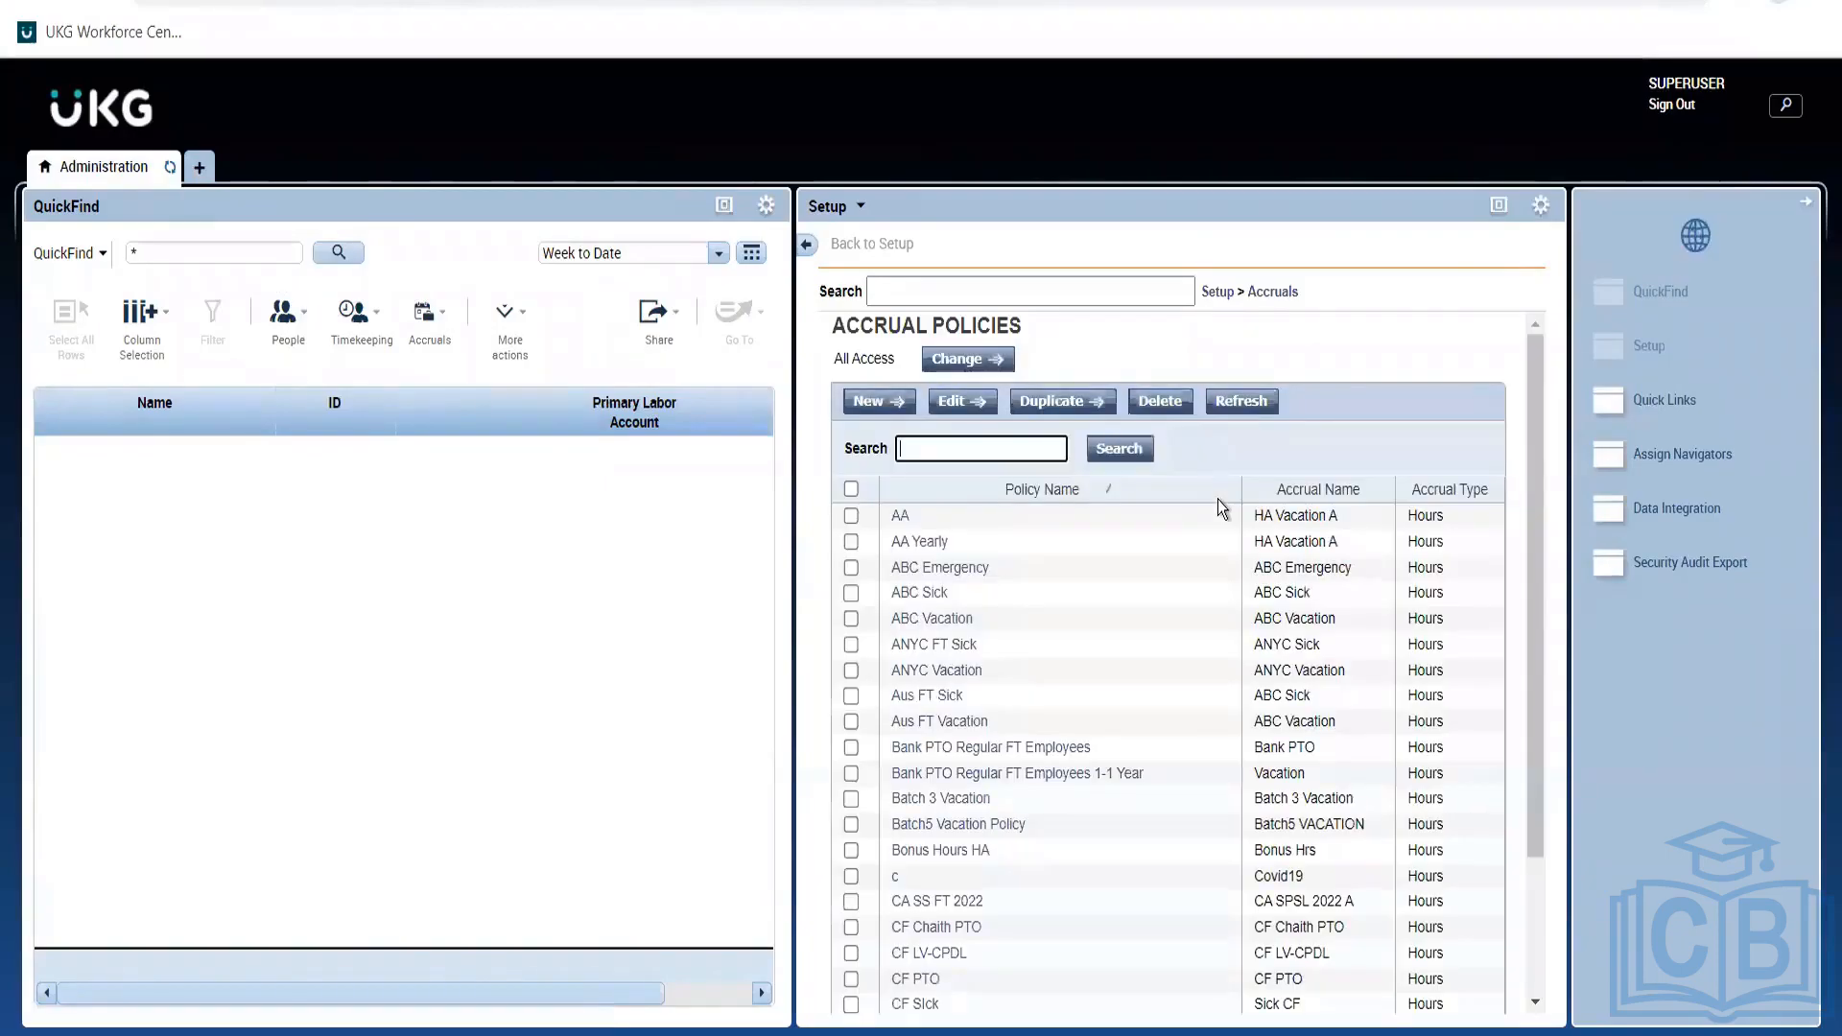
click(921, 593)
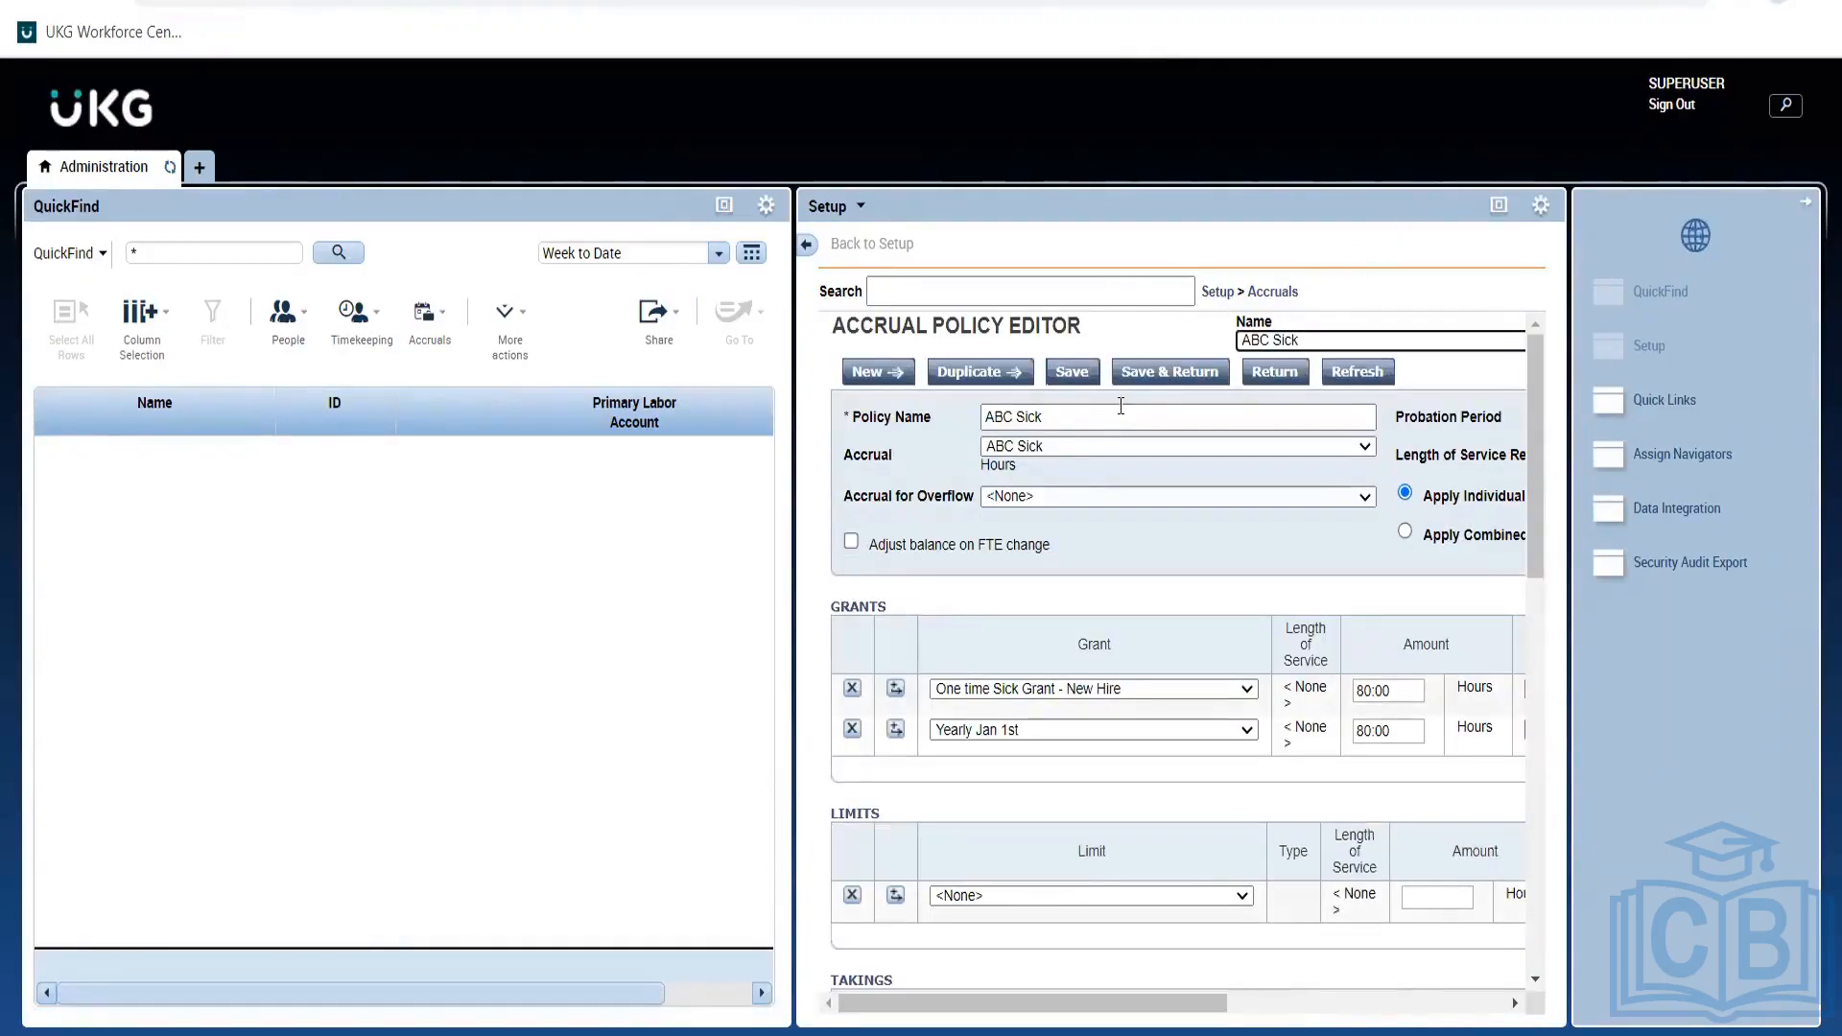
click(1276, 376)
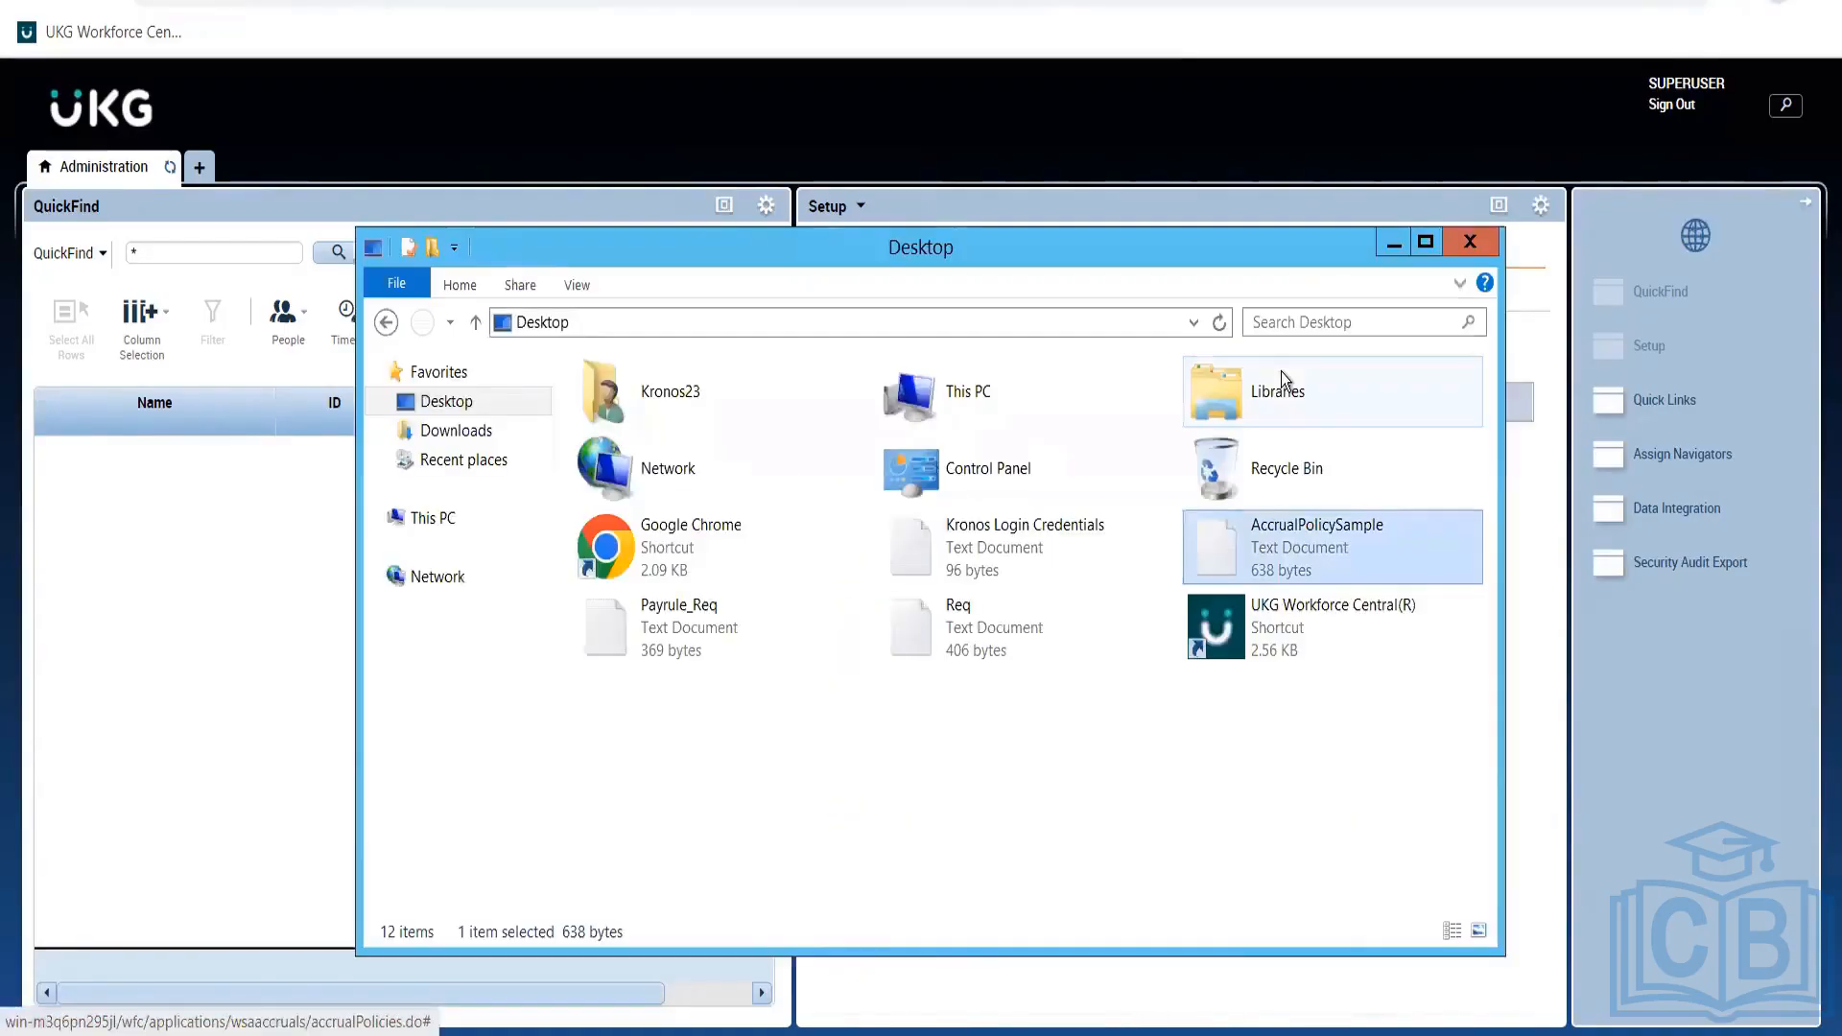
Scroll the Notepad accrual notes down to Policy Aus FT Sick, then return to UKG.
key(alt+Tab)
key(alt+Tab)
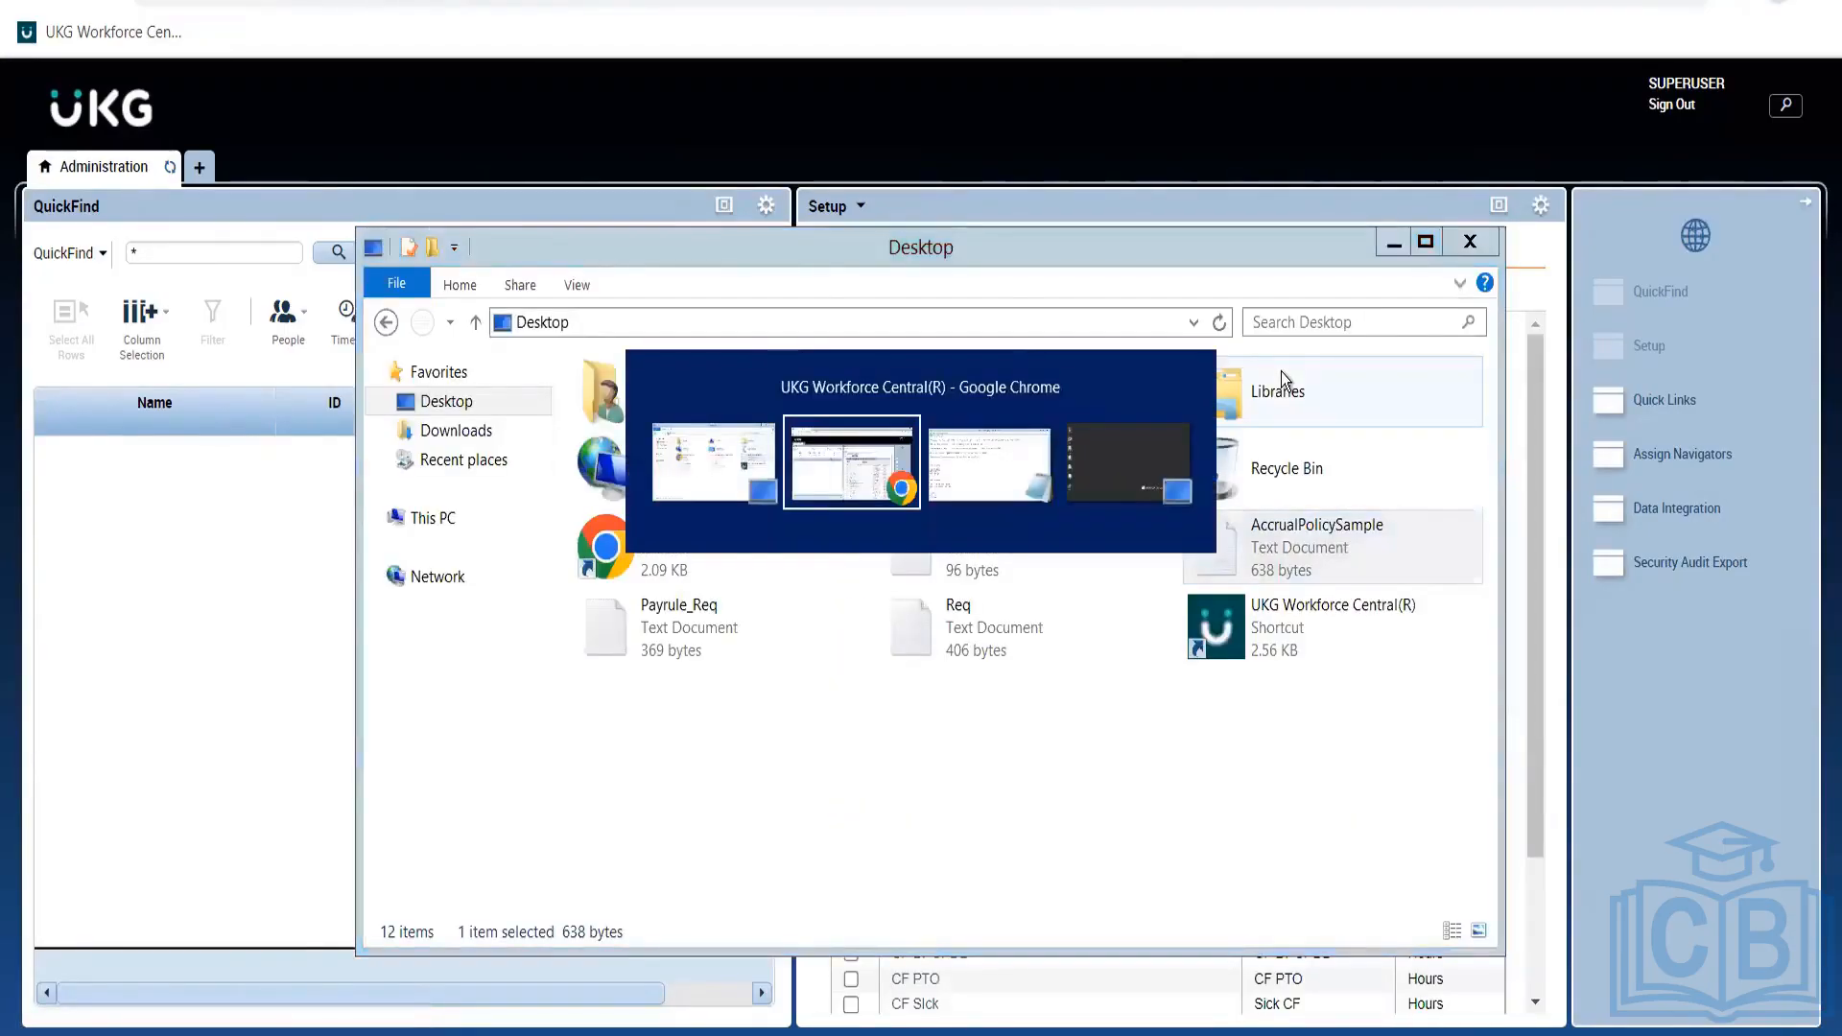
key(Down)
key(Down)
key(Down)
key(Down)
key(Down)
key(Down)
key(Down)
key(Down)
key(Down)
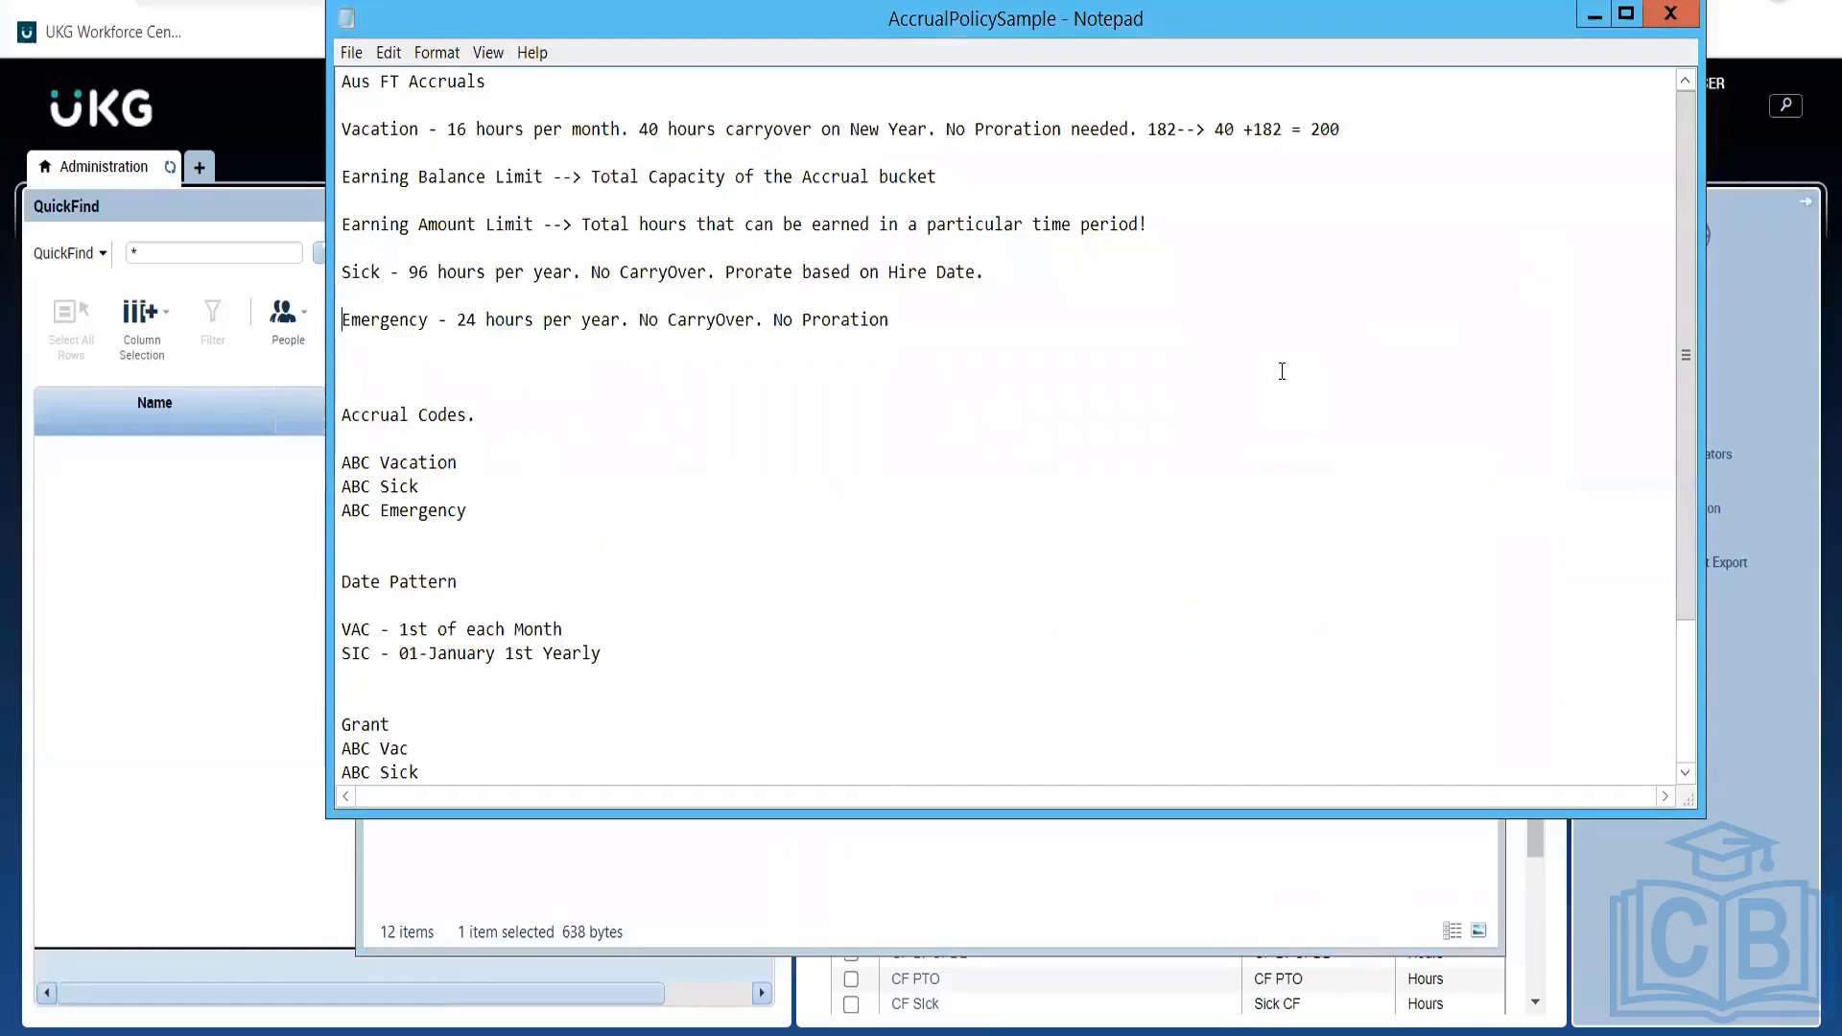
key(Down)
key(Down)
key(Down)
key(Down)
key(Down)
key(Down)
key(Down)
key(Down)
key(Down)
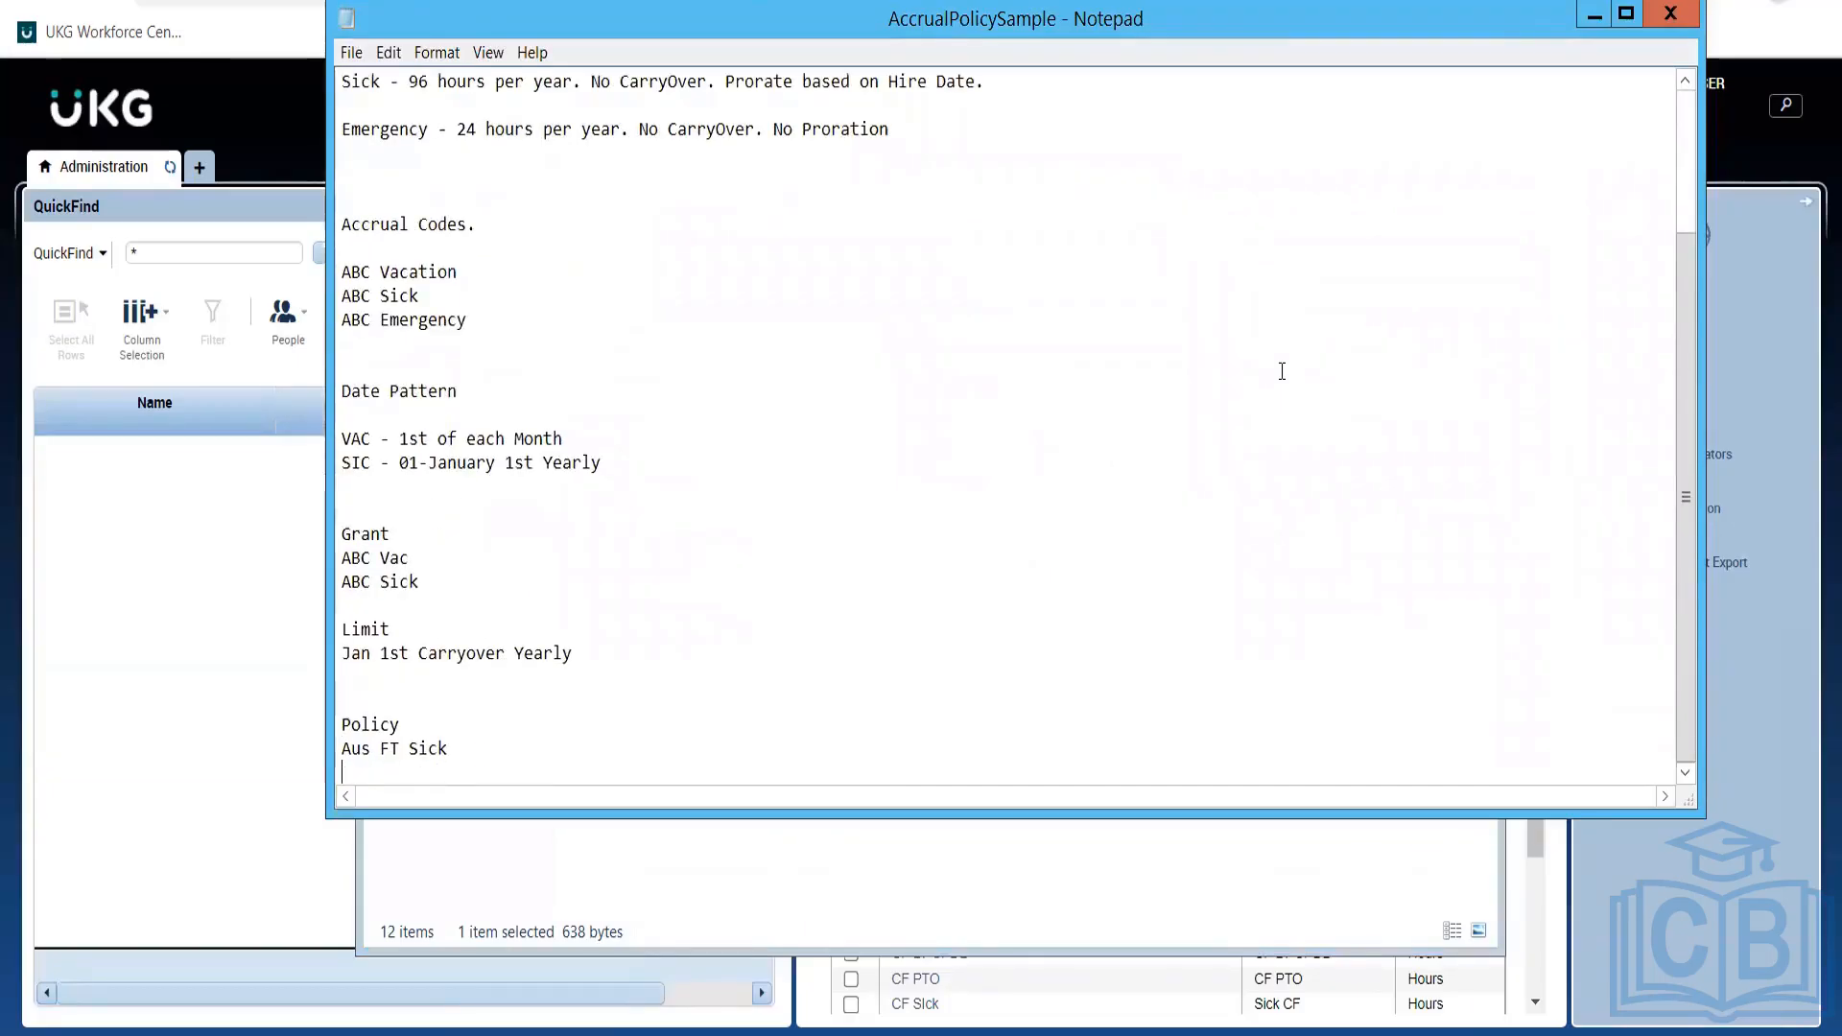
key(alt+Tab)
key(alt+Tab)
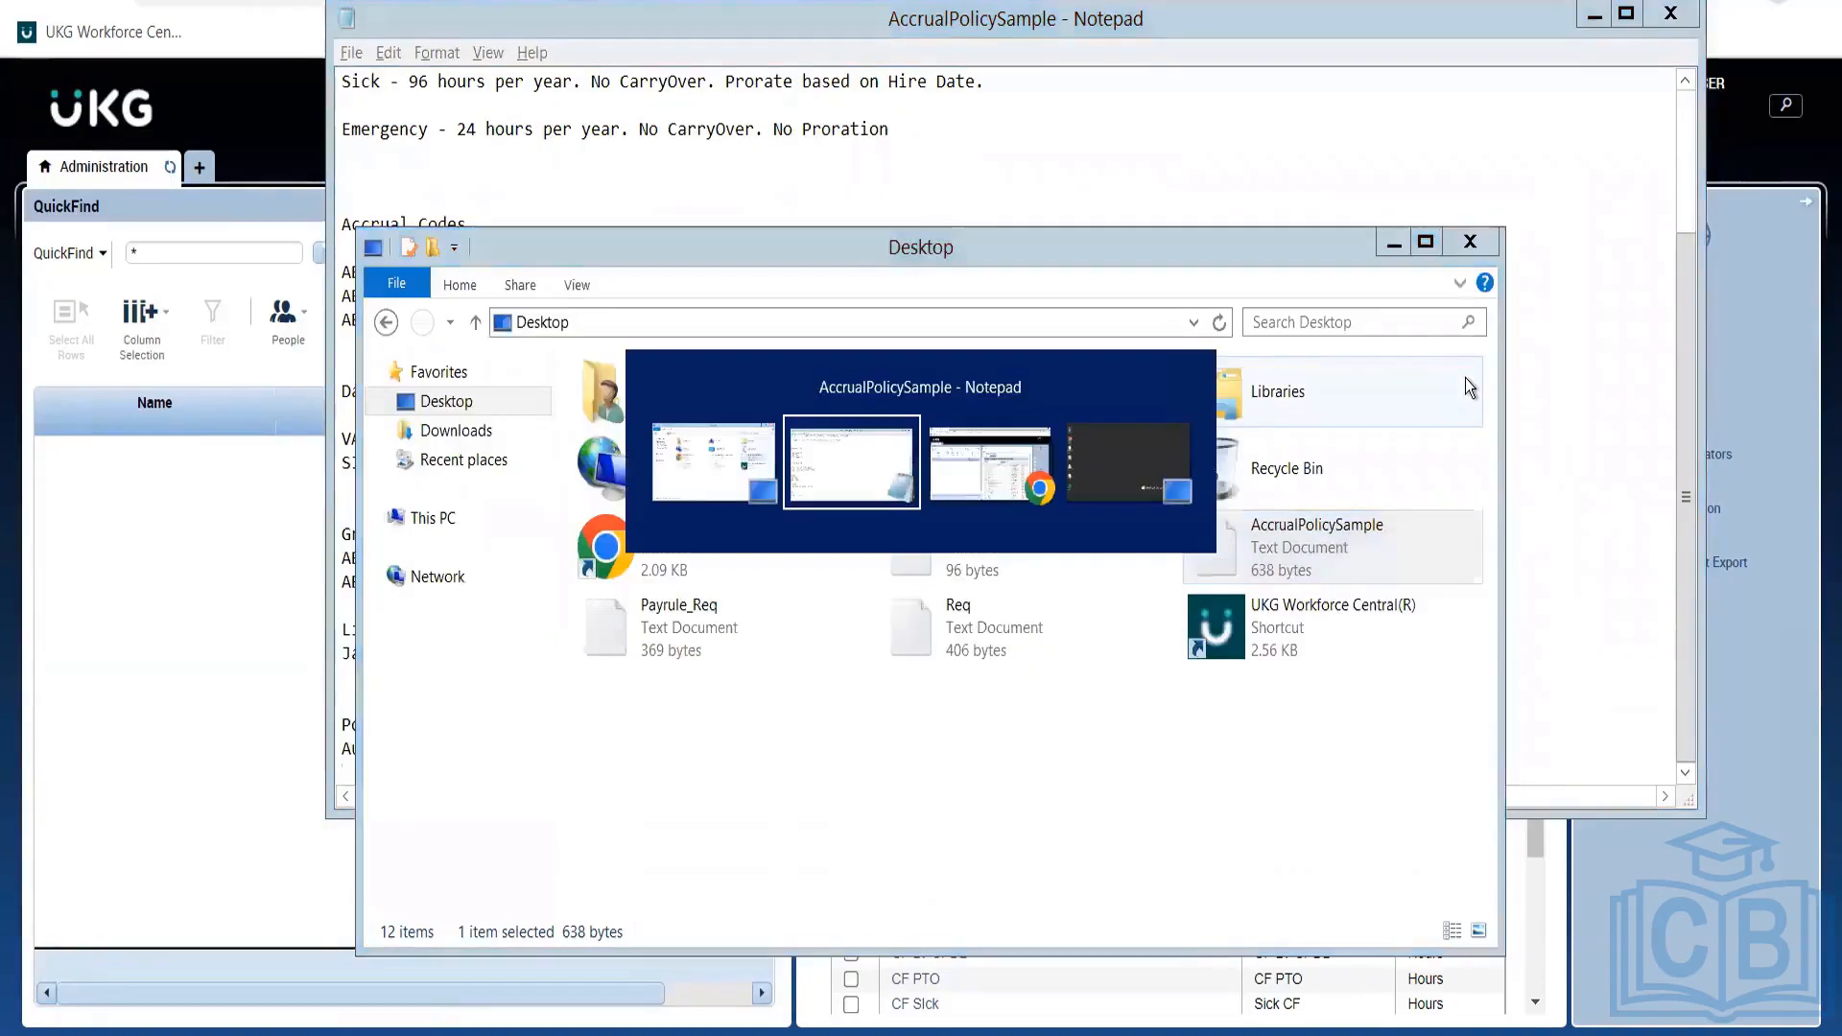
key(alt+Tab)
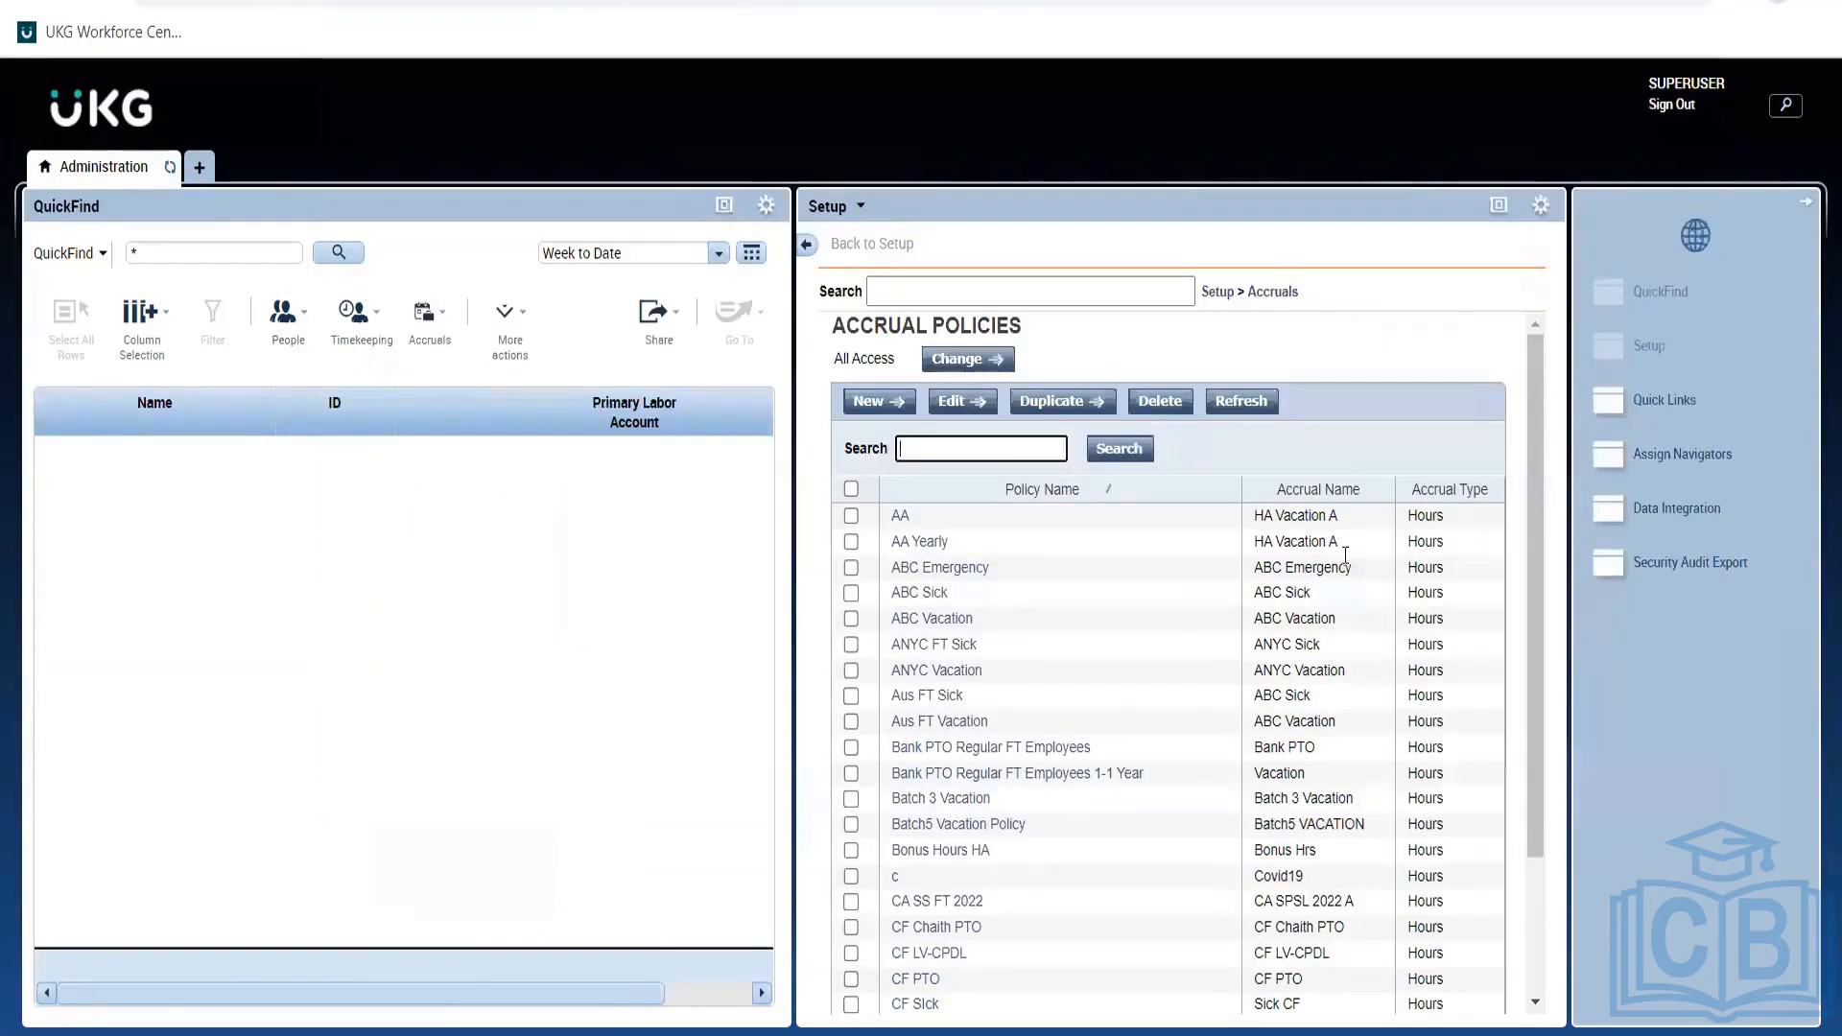
Open the Aus FT Sick policy full-window and check its 96:00 ABC Sick grant and probation.
click(907, 694)
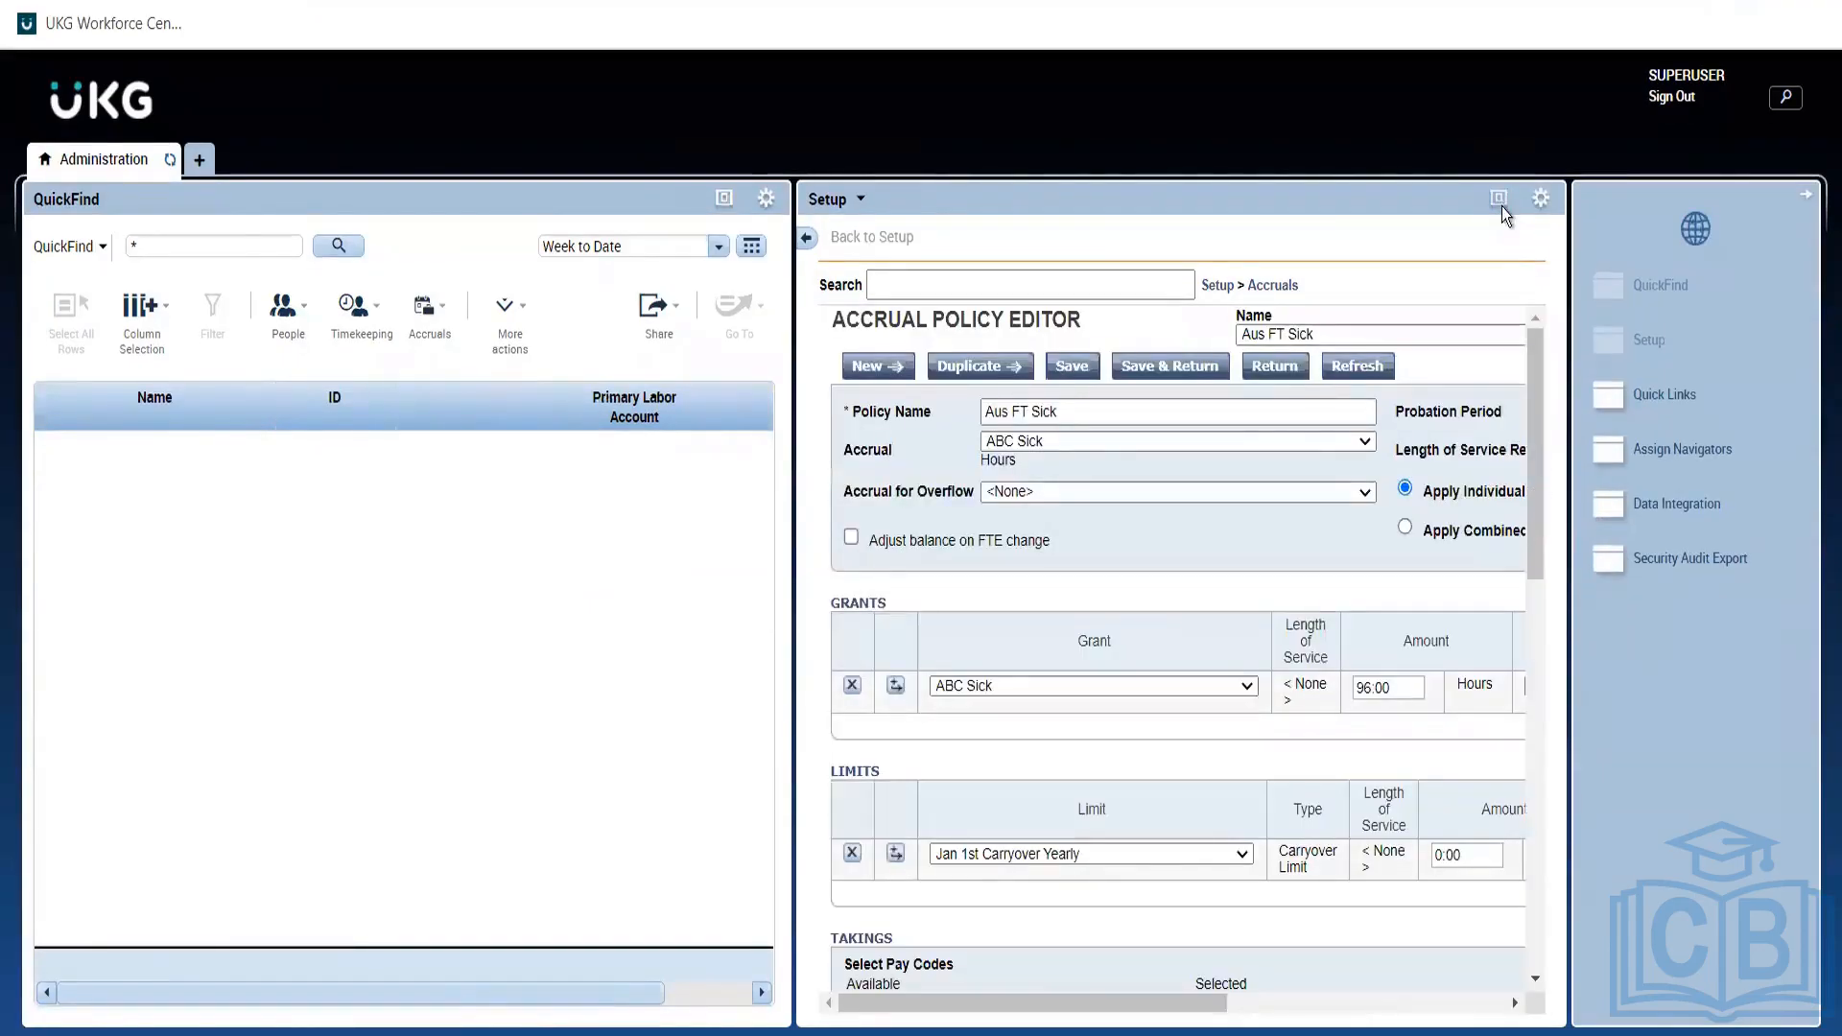
click(1499, 202)
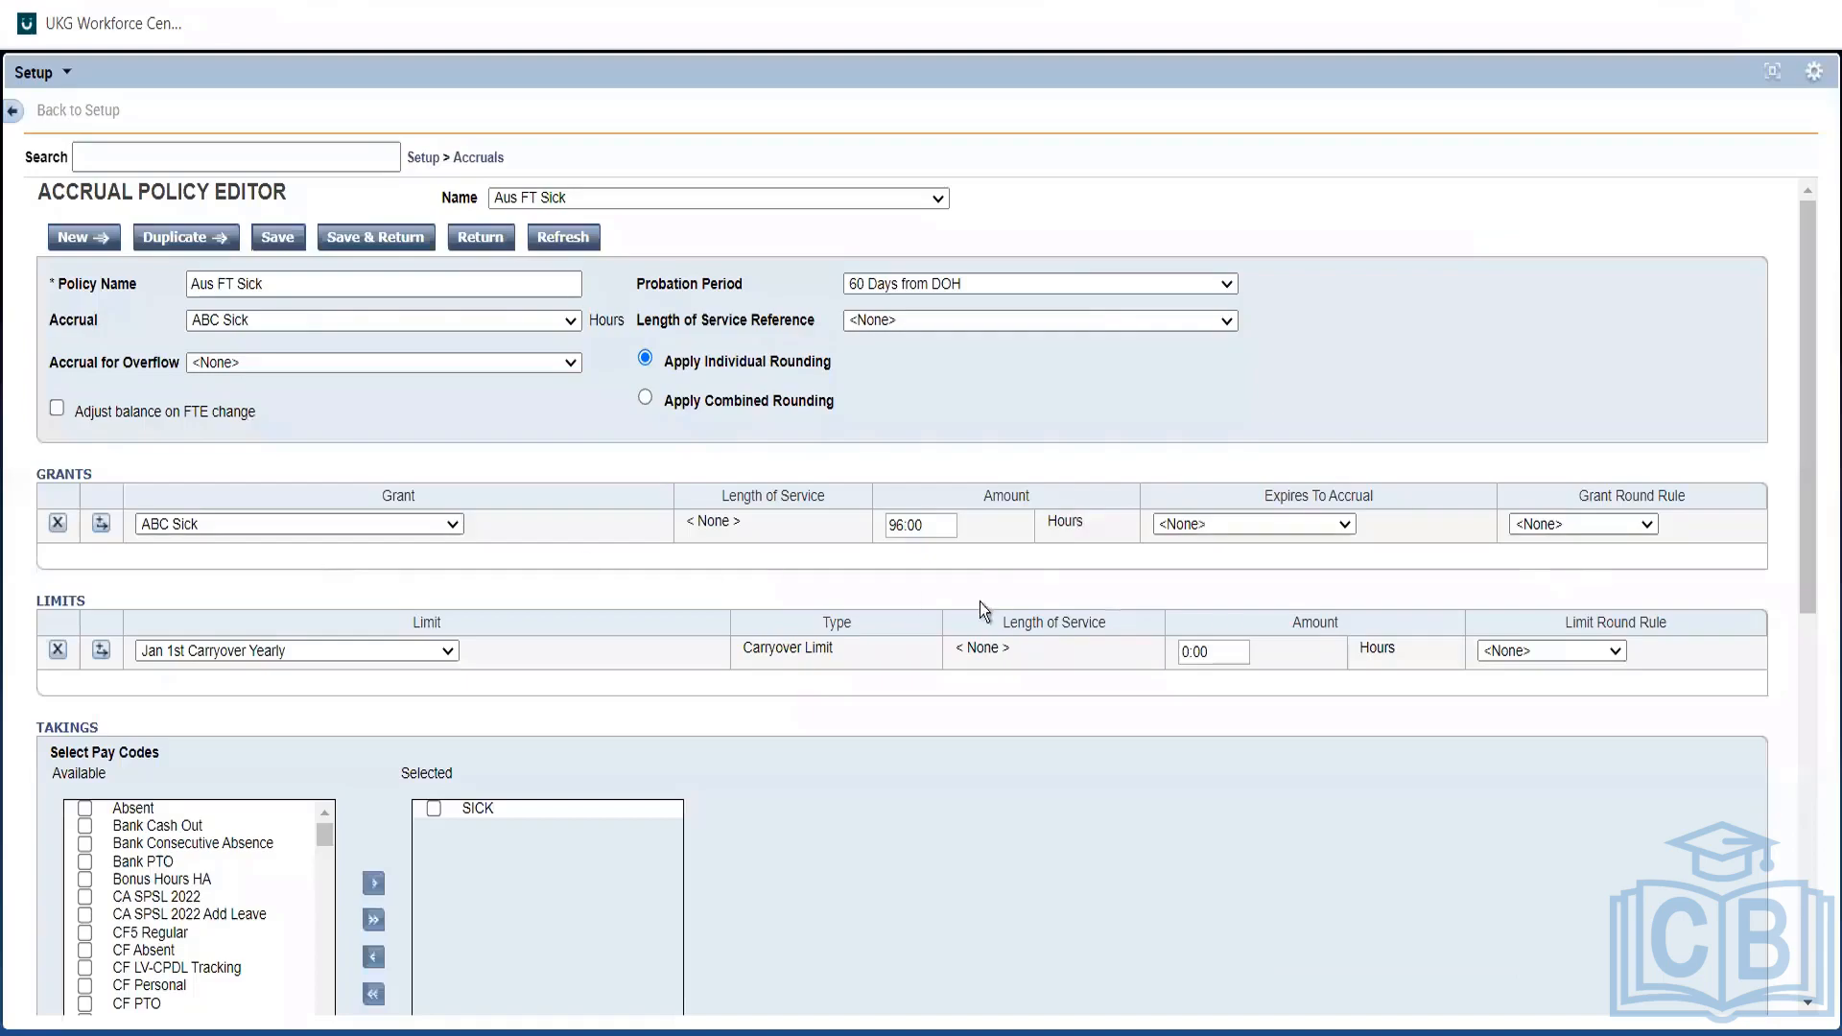
click(933, 518)
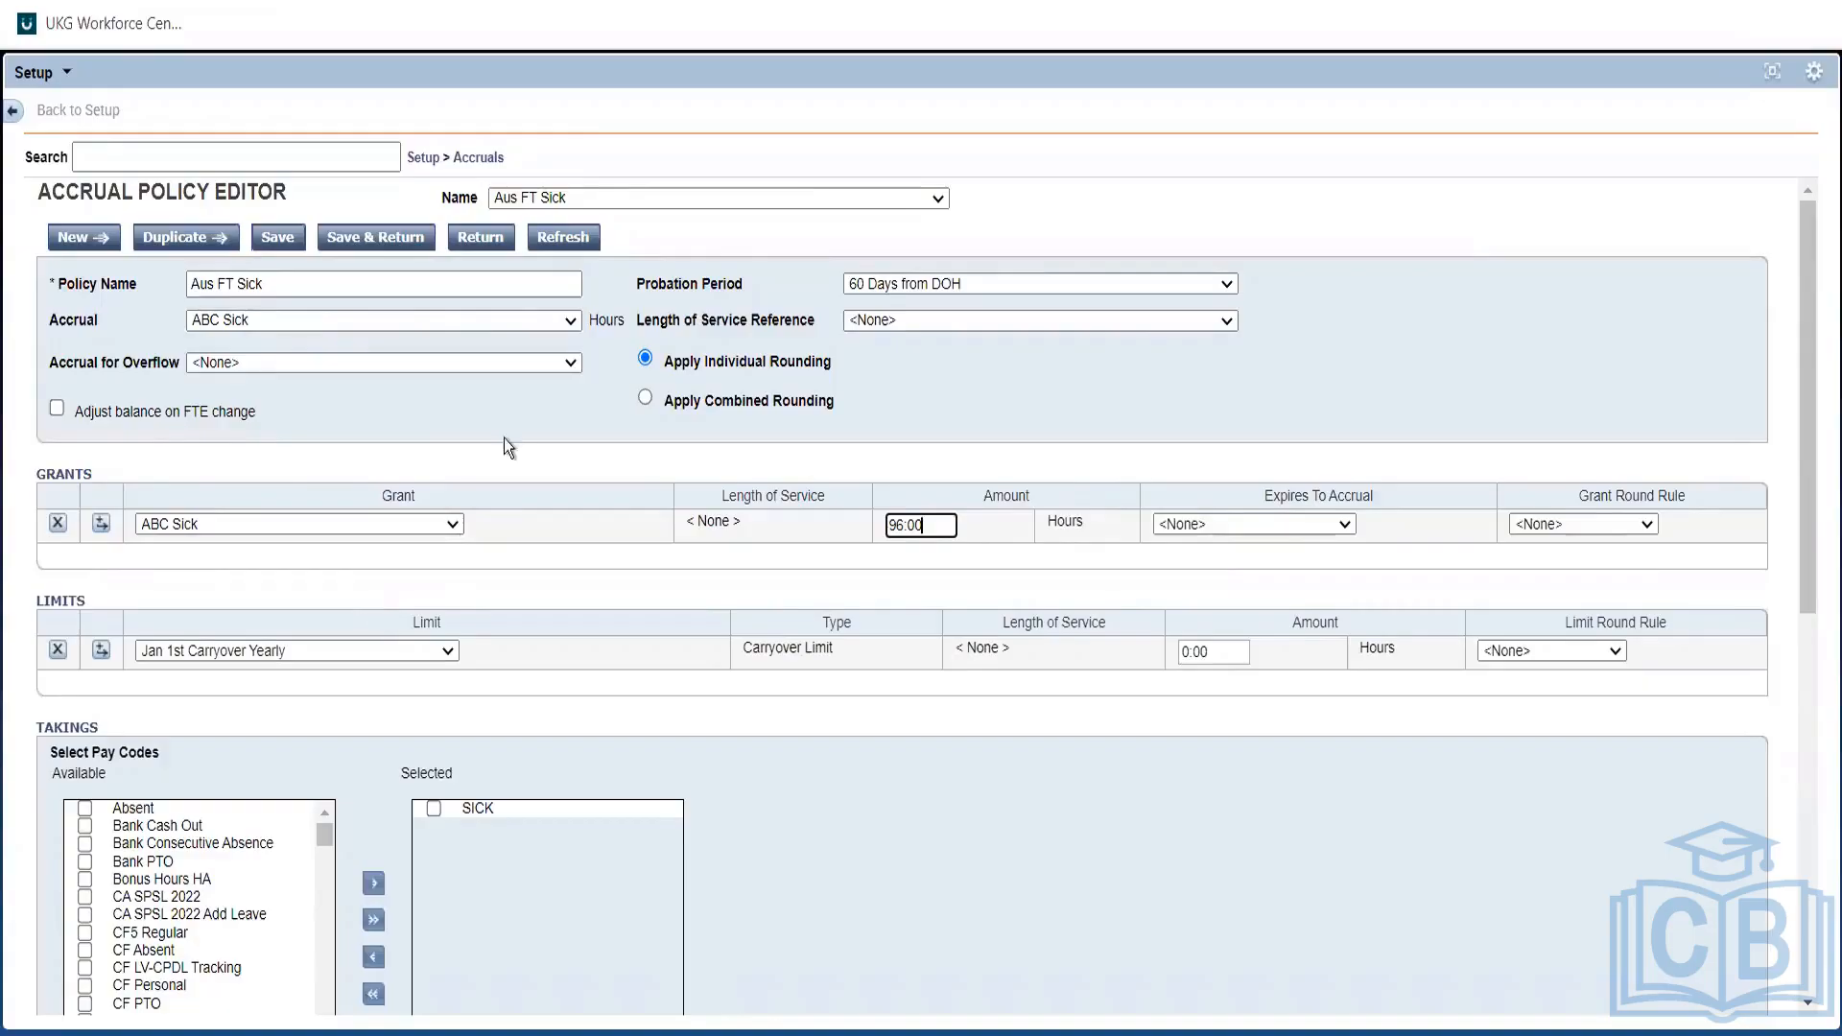
click(893, 288)
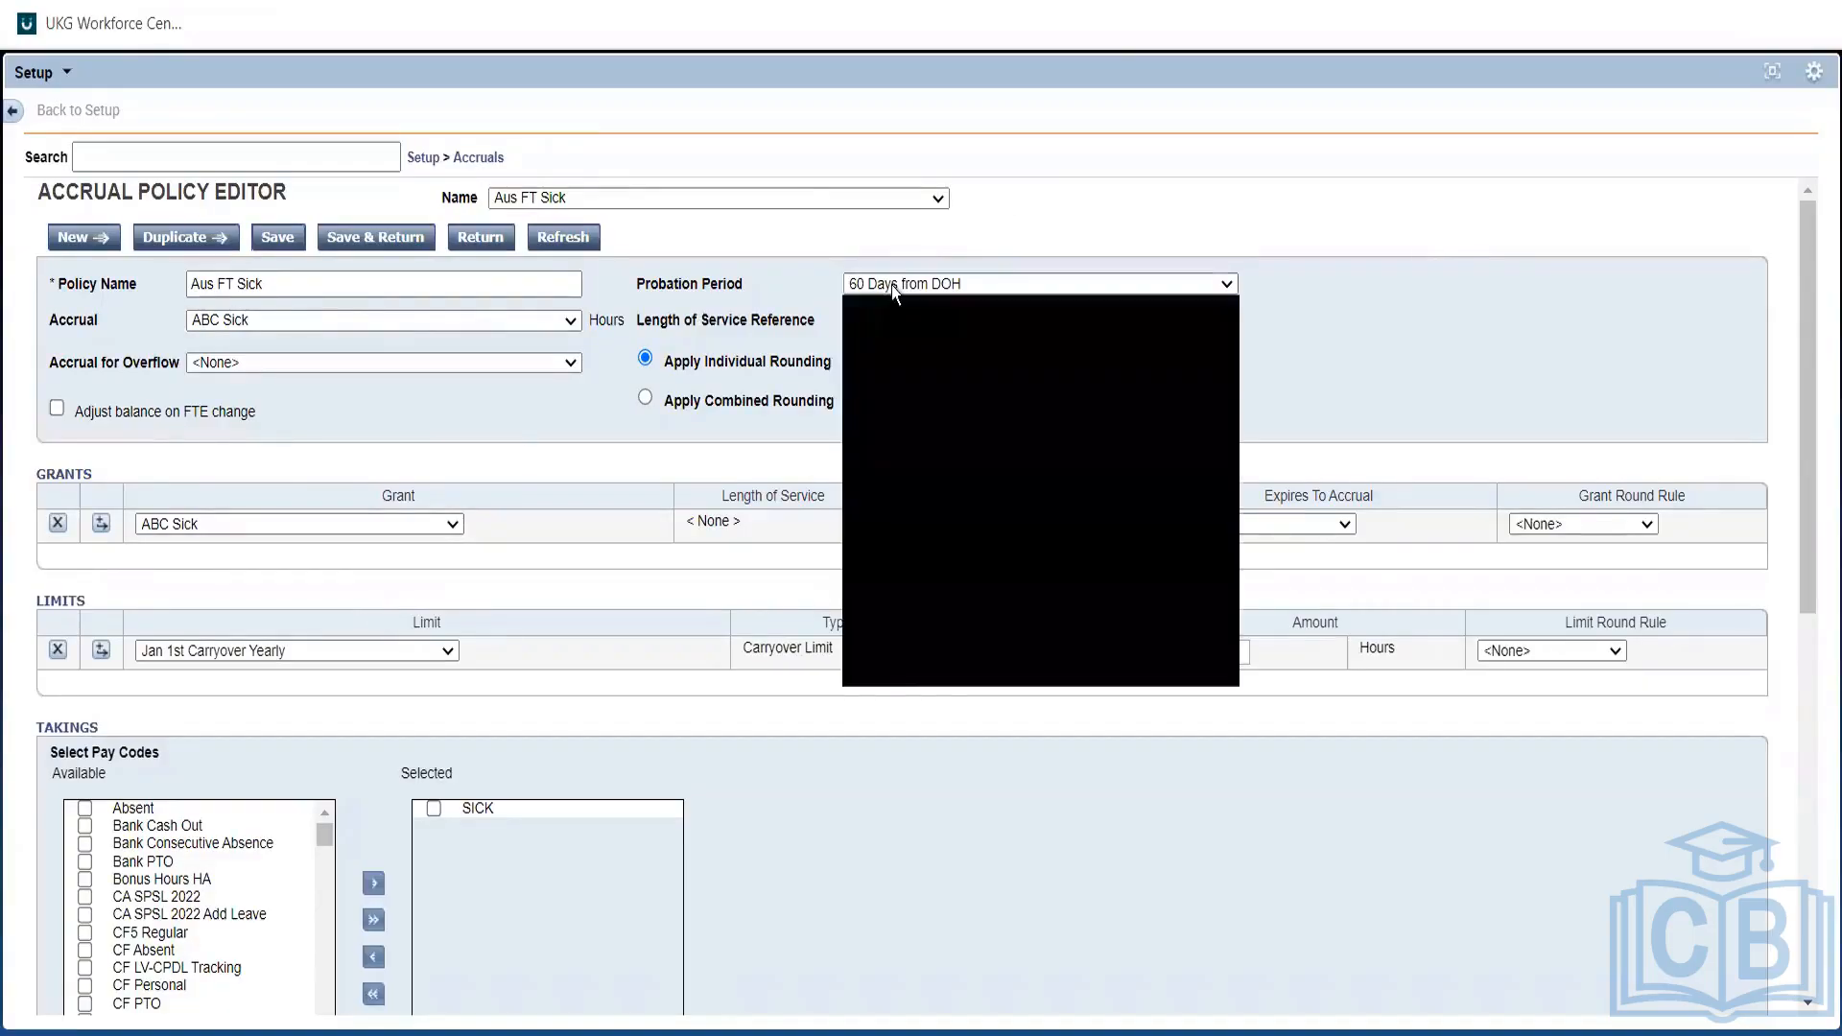
Change the Aus FT Sick probation period to <None> and recheck the 96:00 grant amount.
click(892, 316)
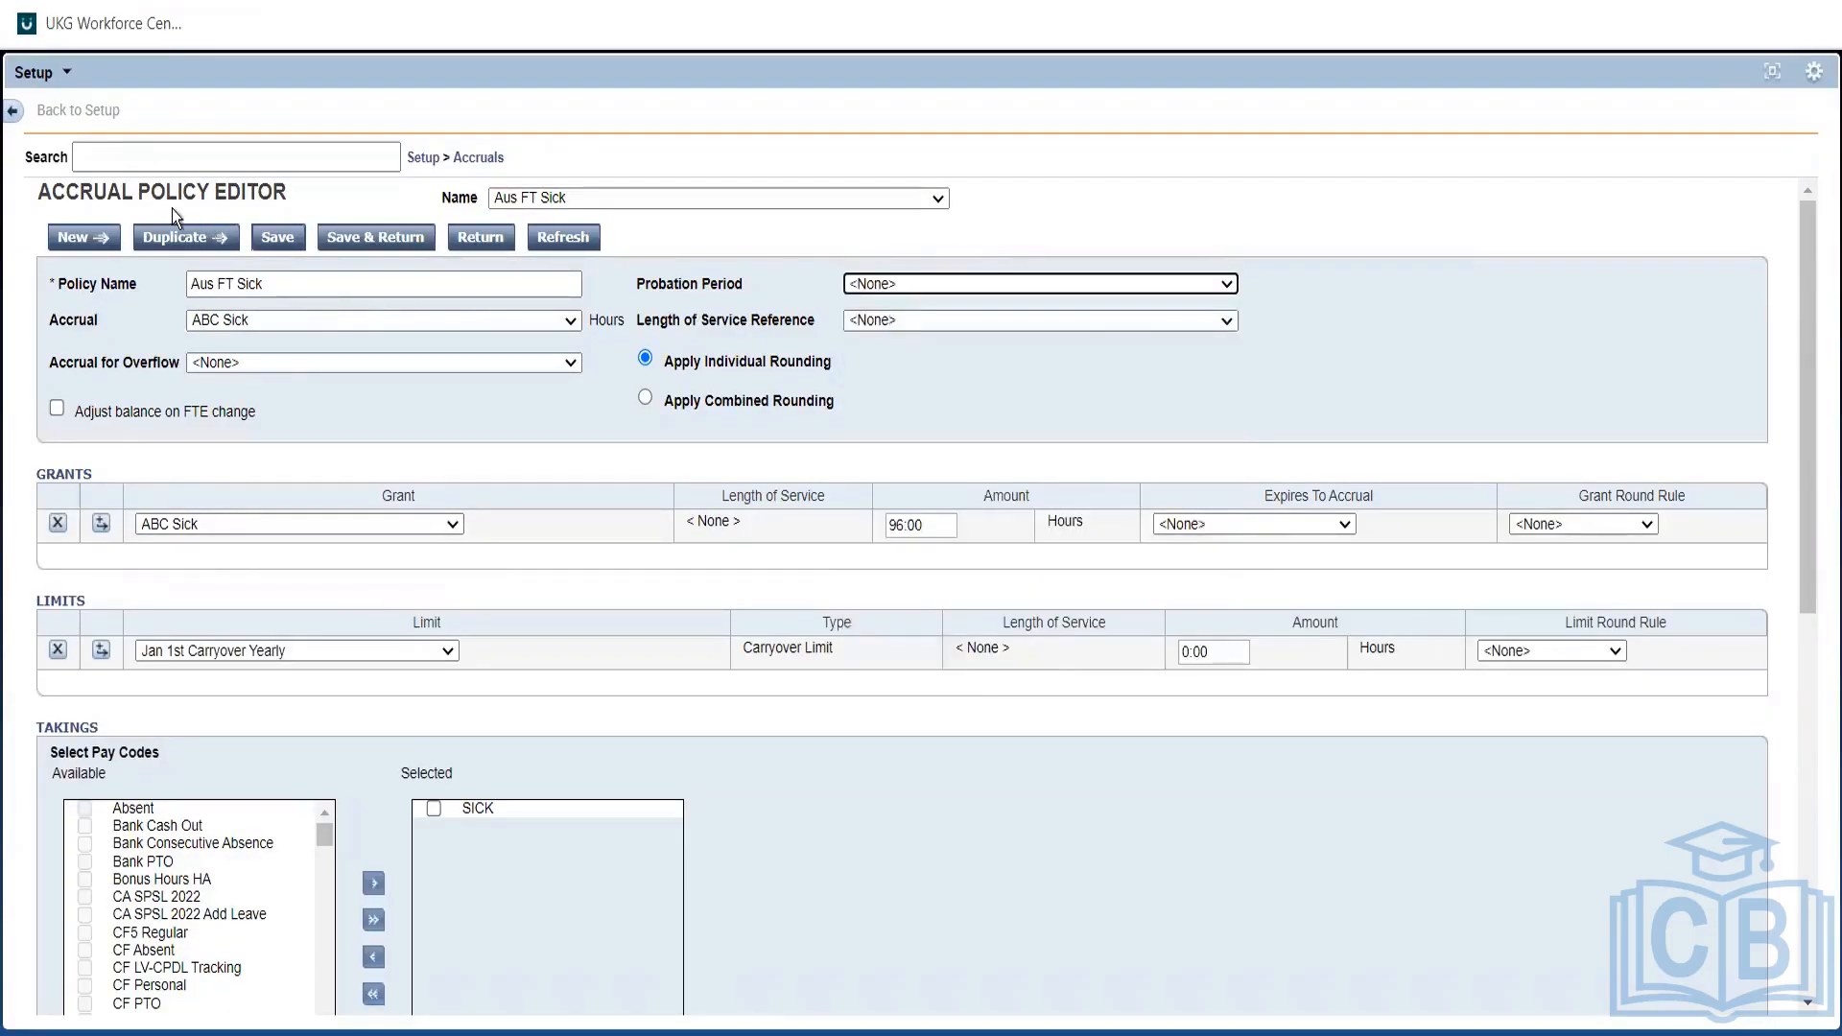
click(277, 239)
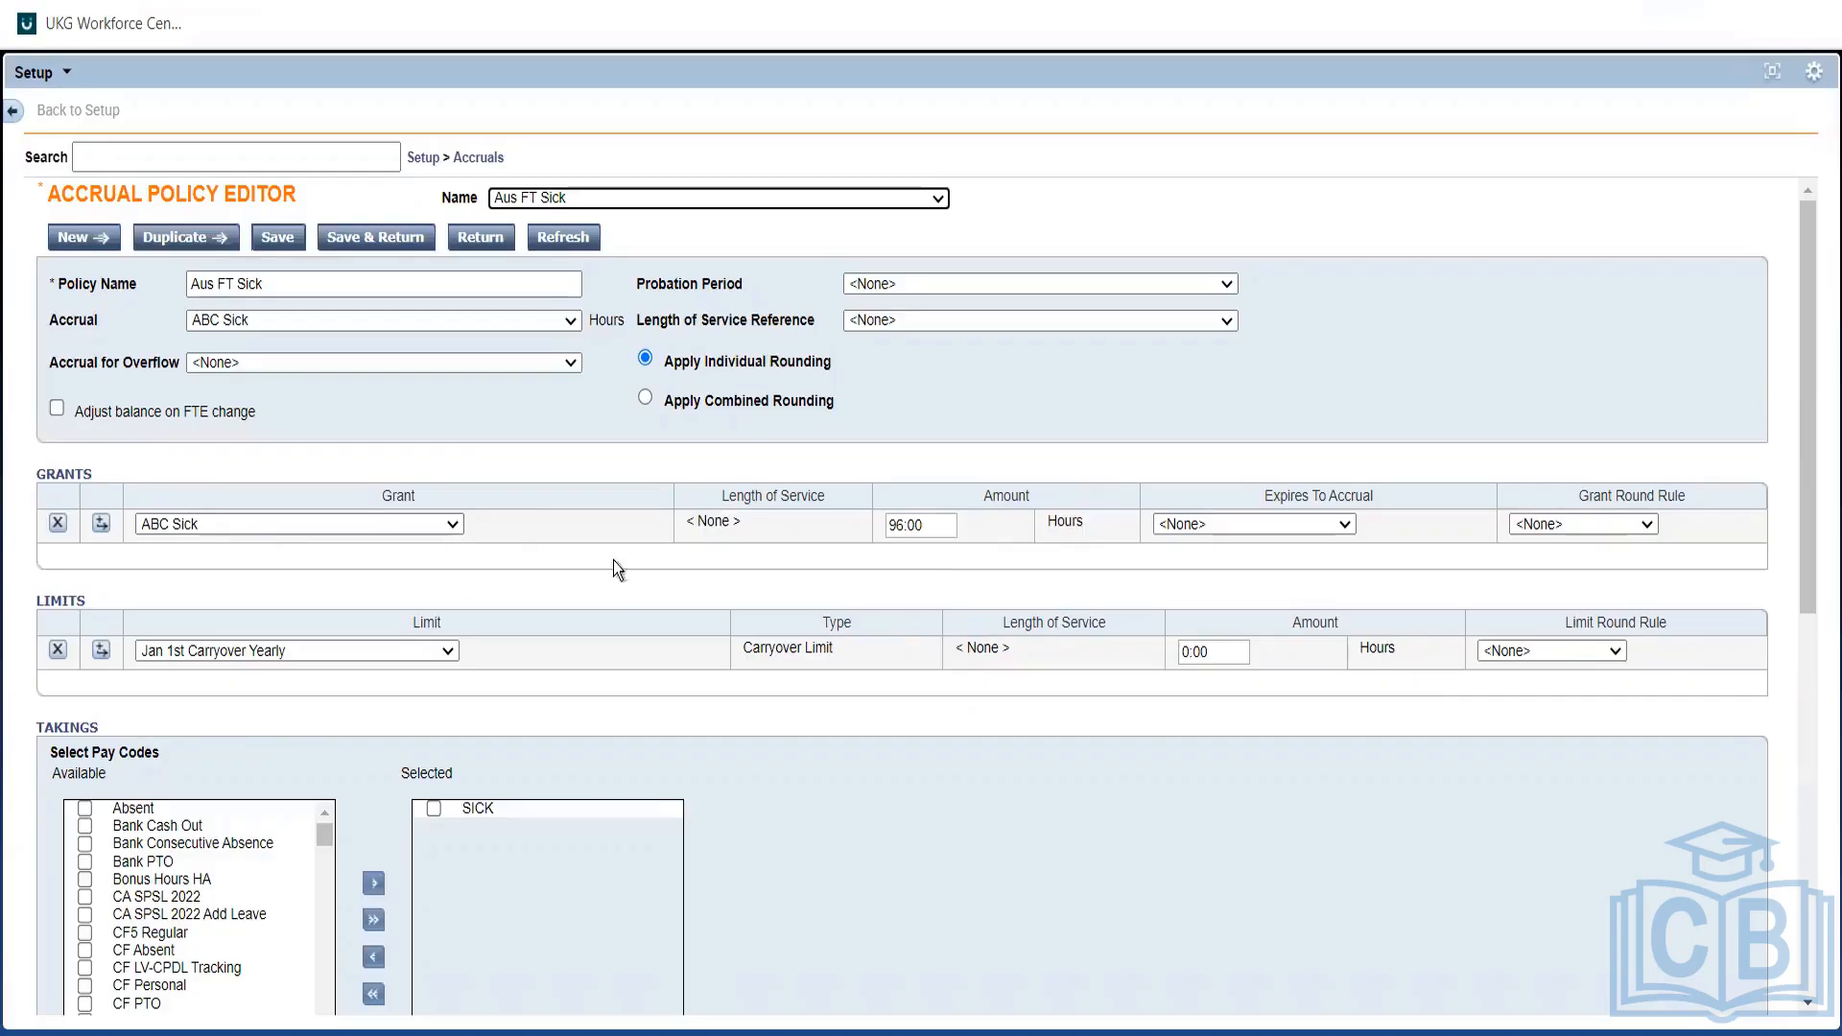
click(940, 534)
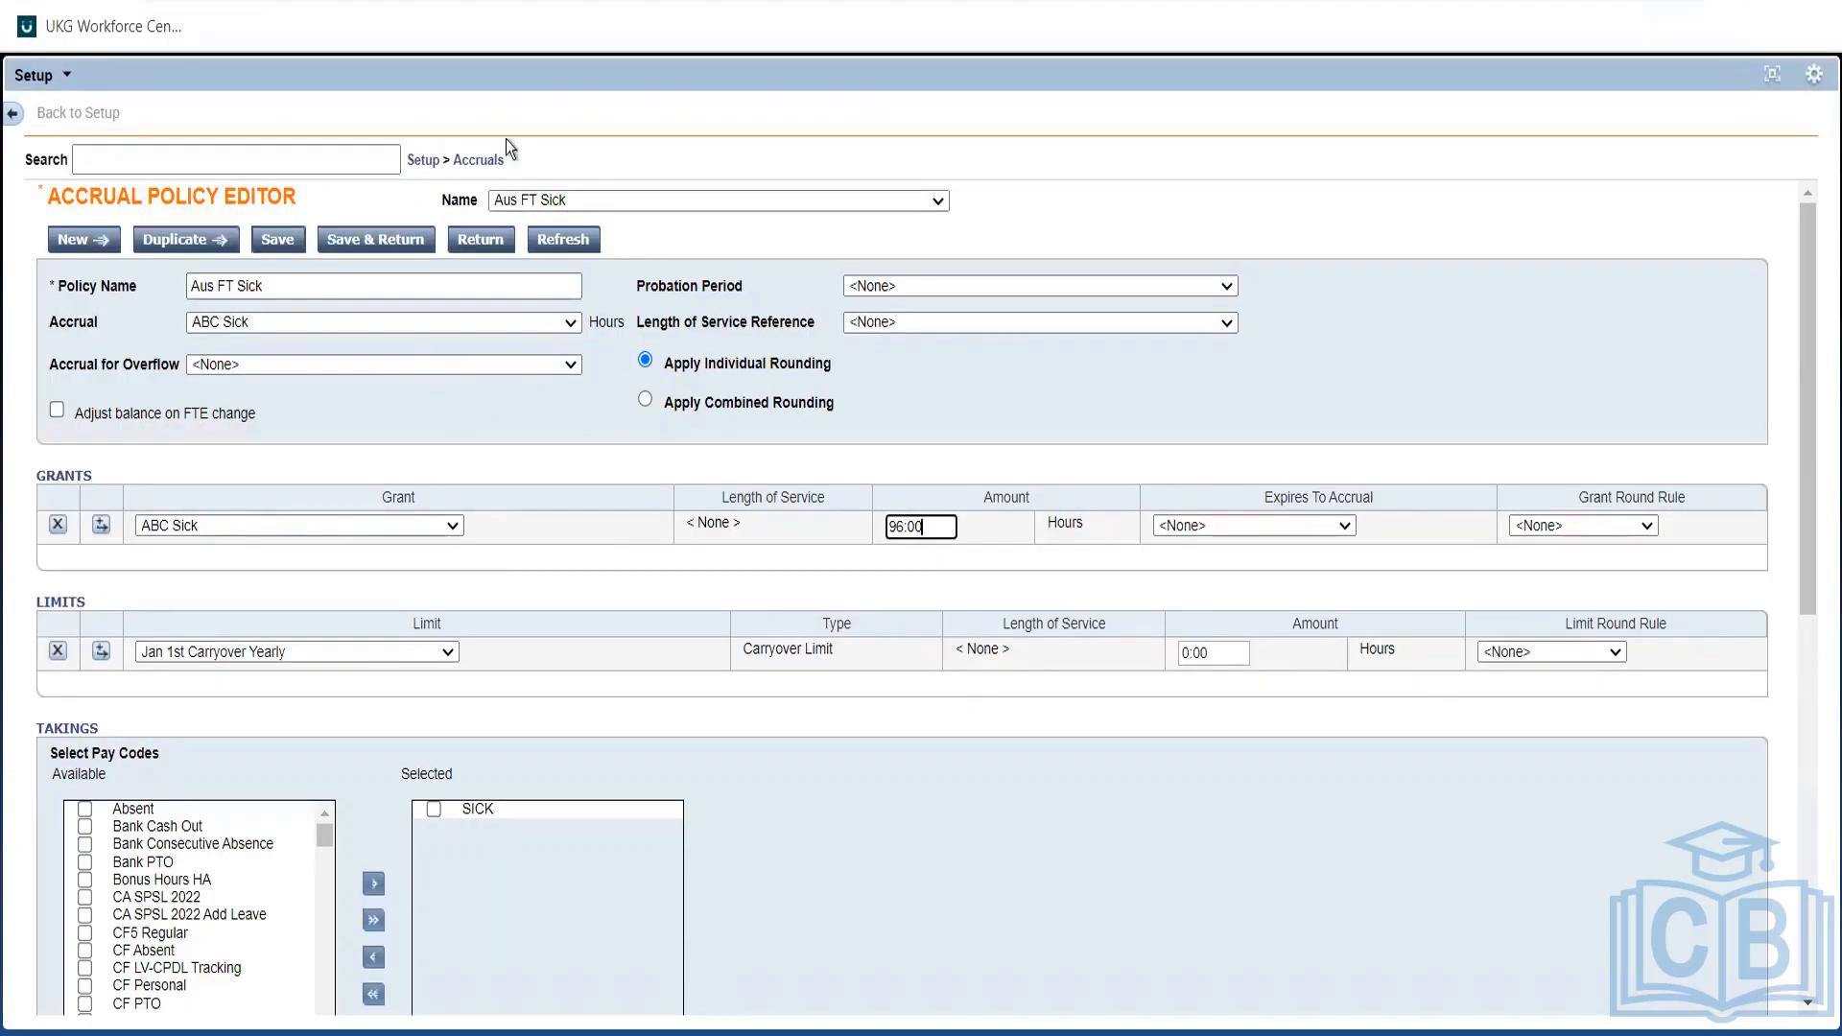
click(496, 161)
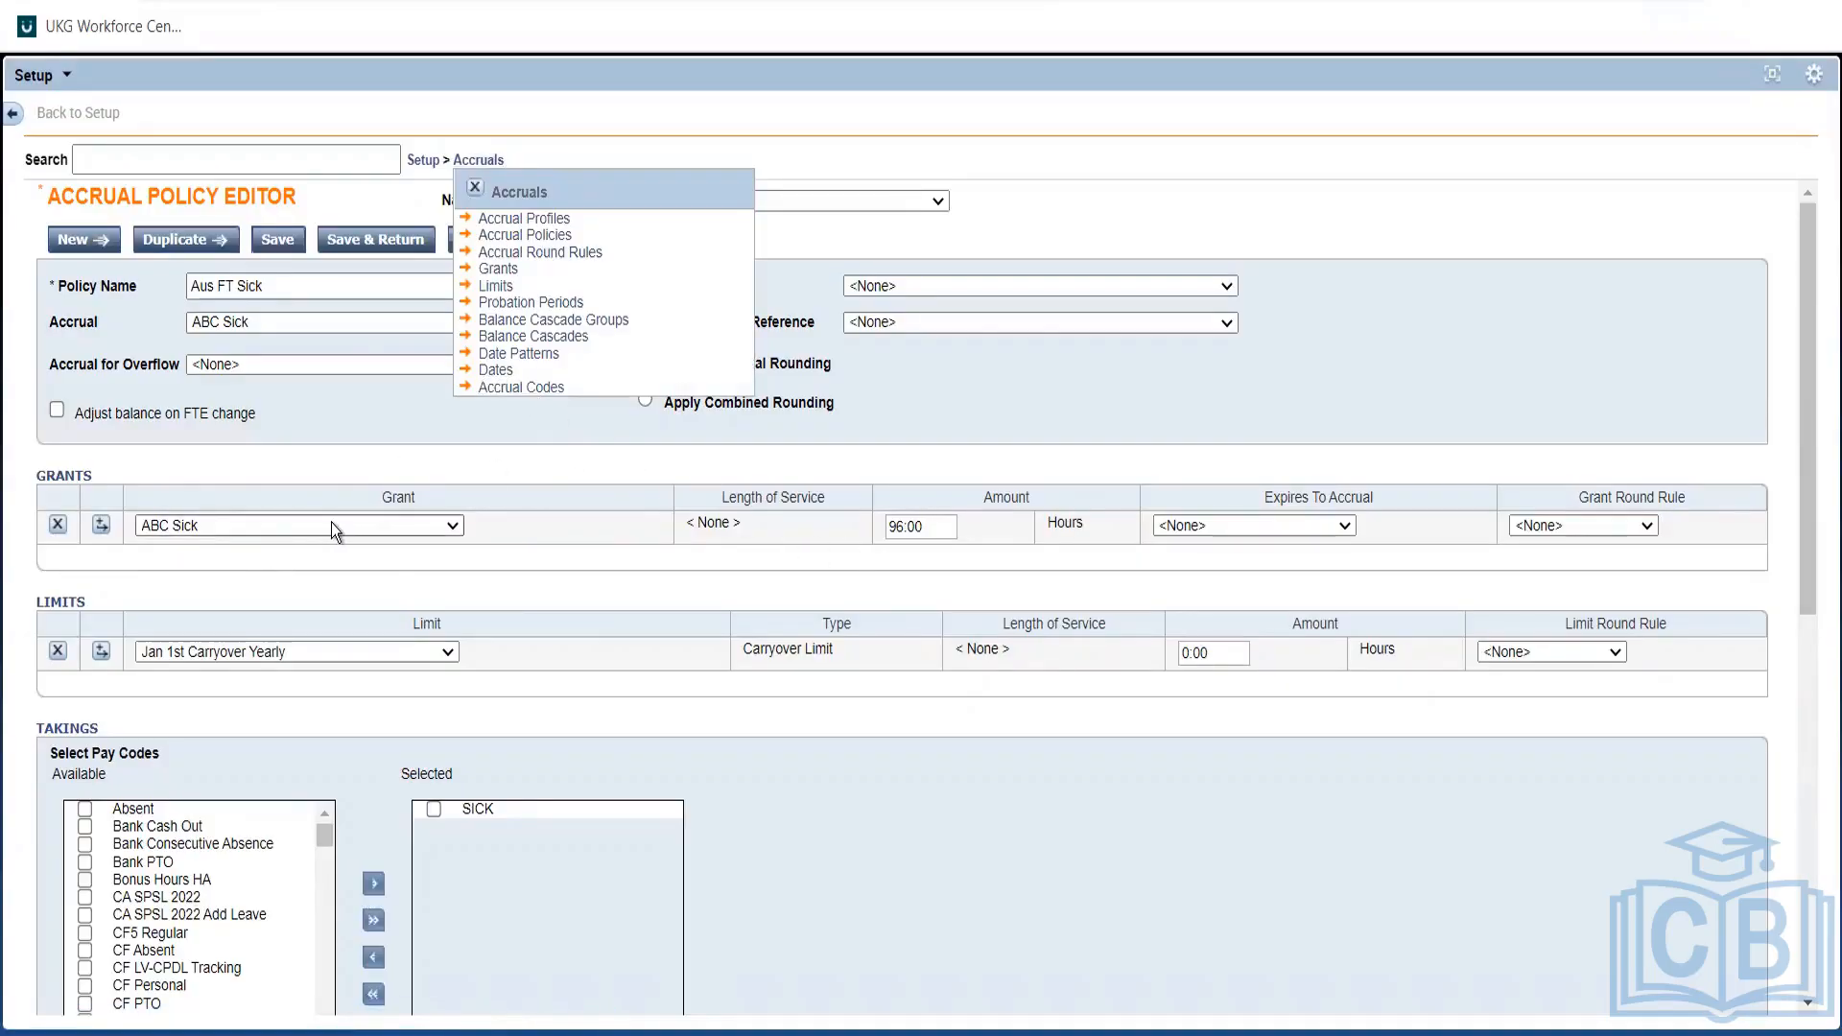
click(497, 373)
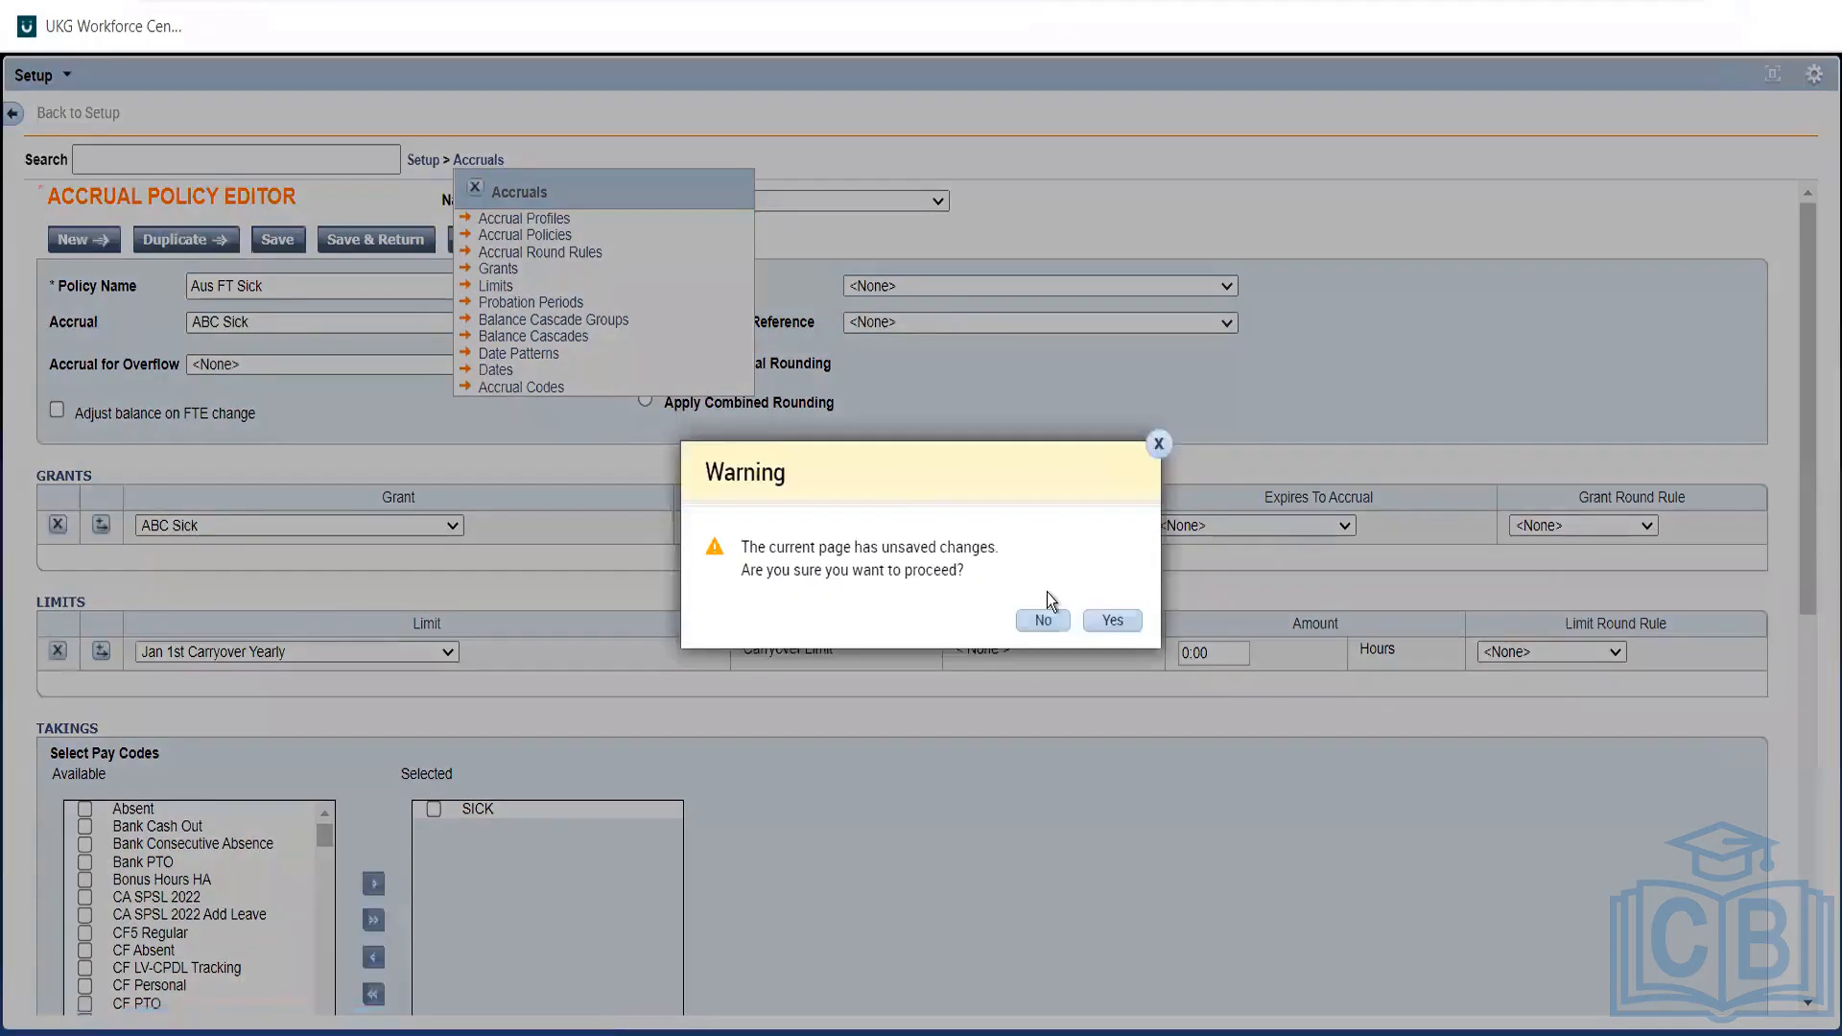
click(1123, 621)
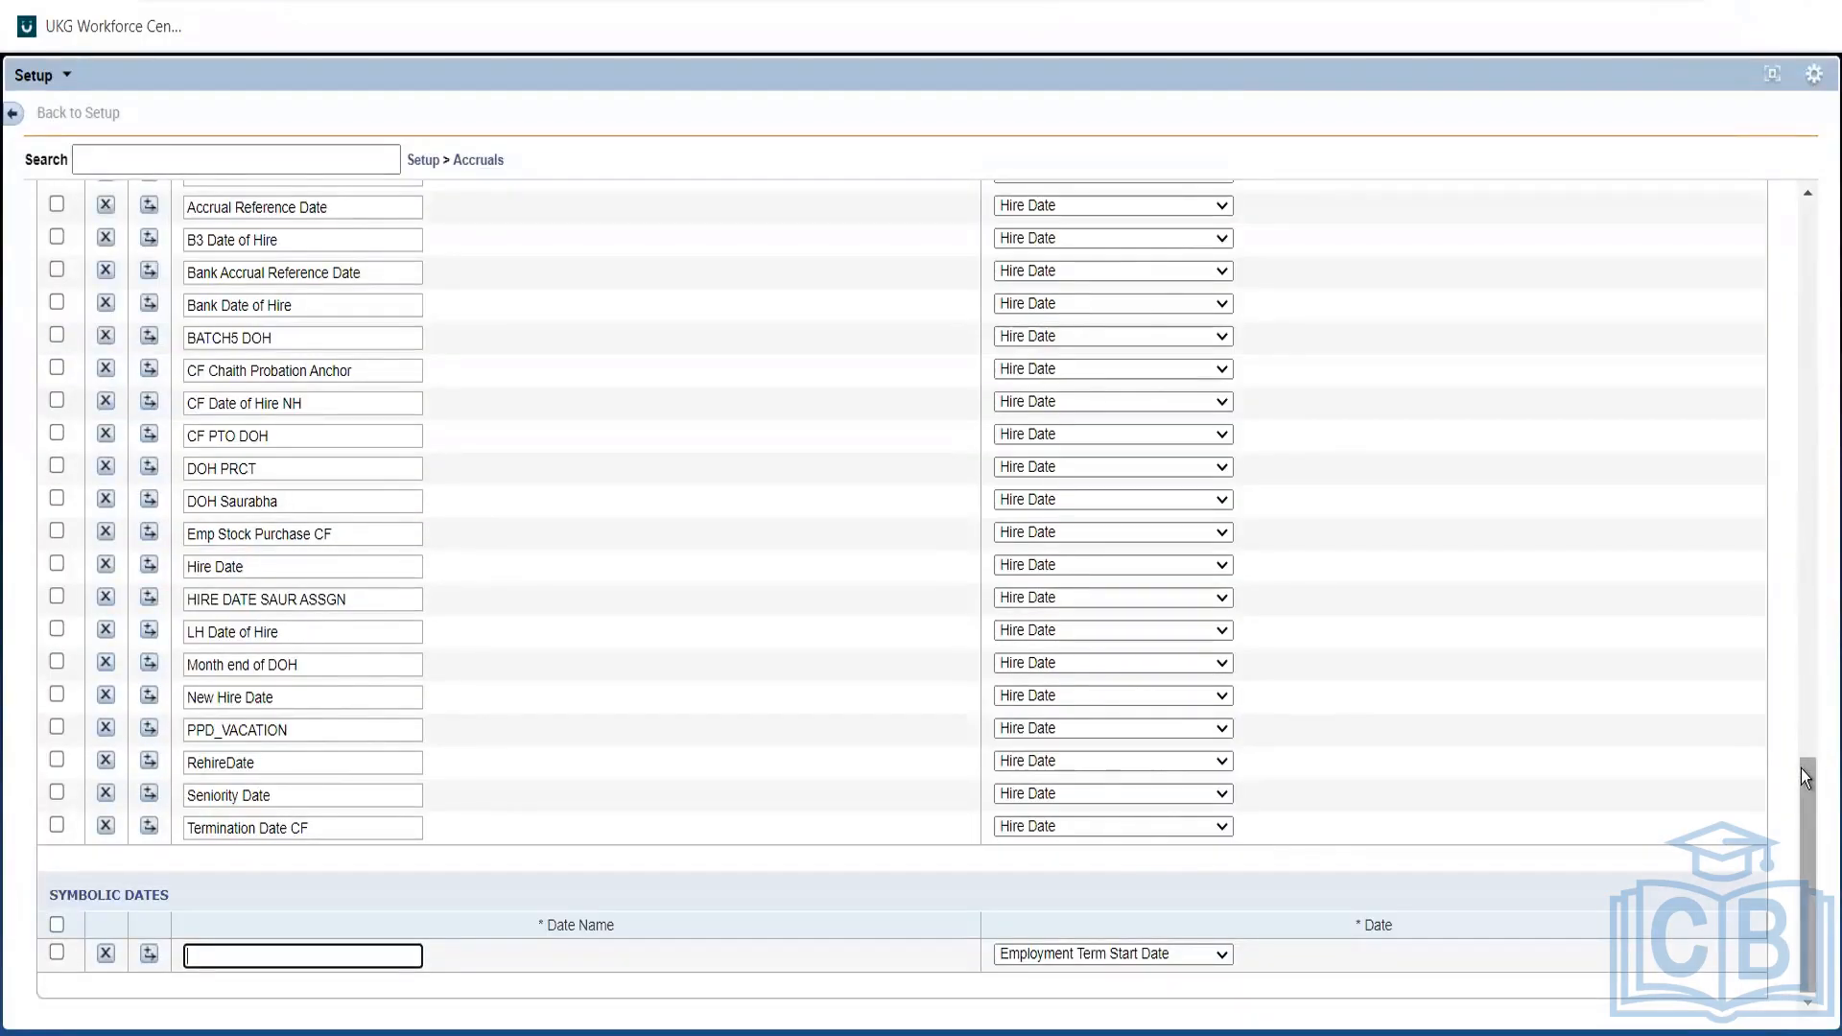
drag(1805, 777, 1803, 673)
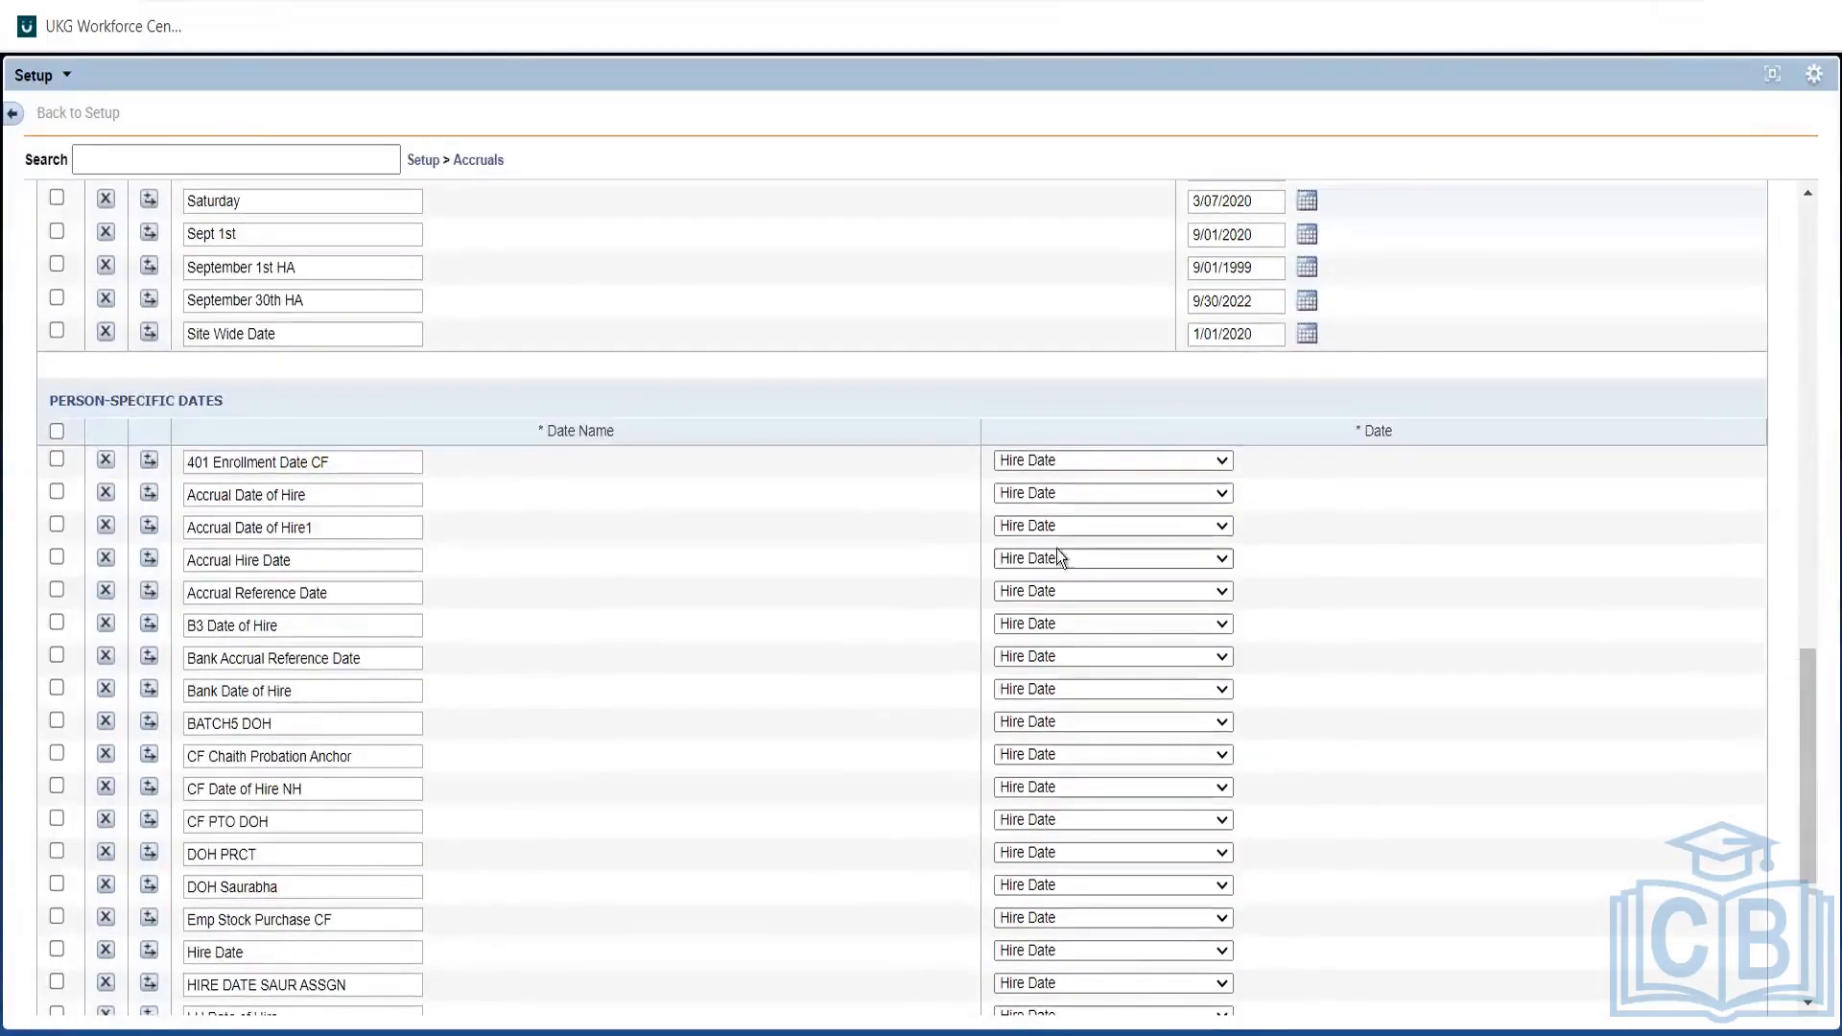
click(1002, 461)
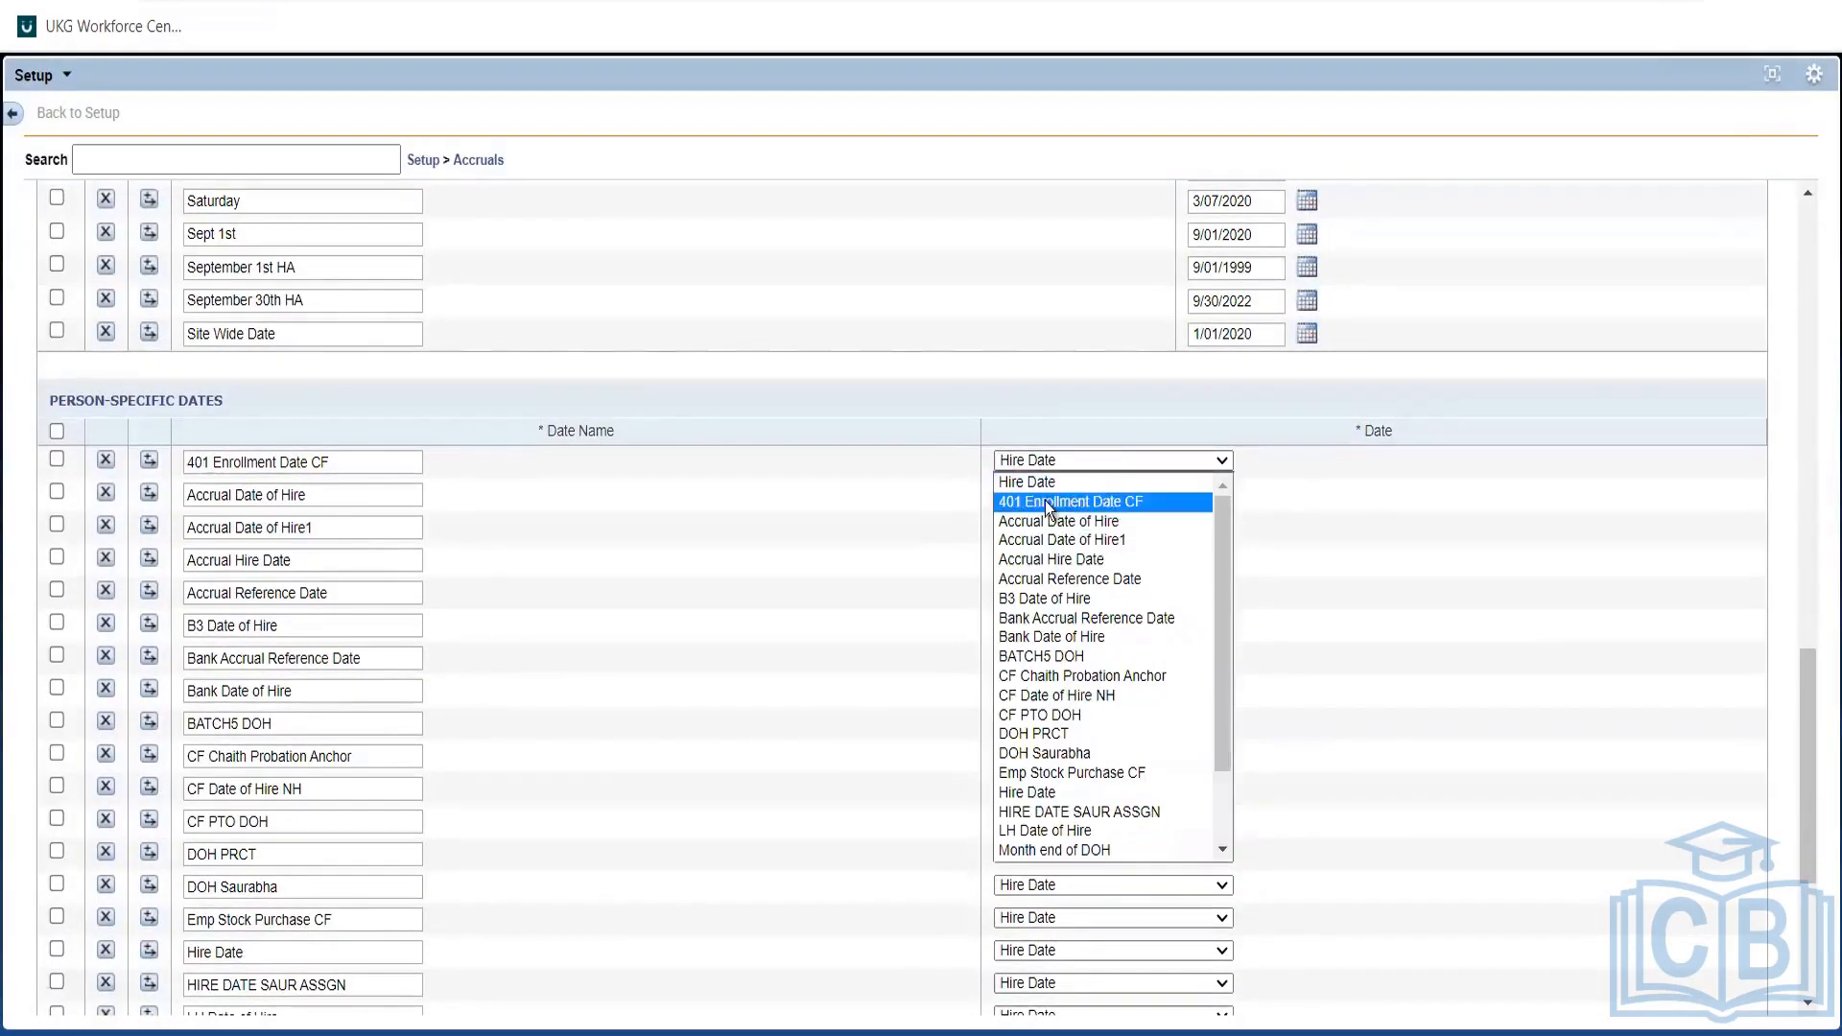
click(576, 497)
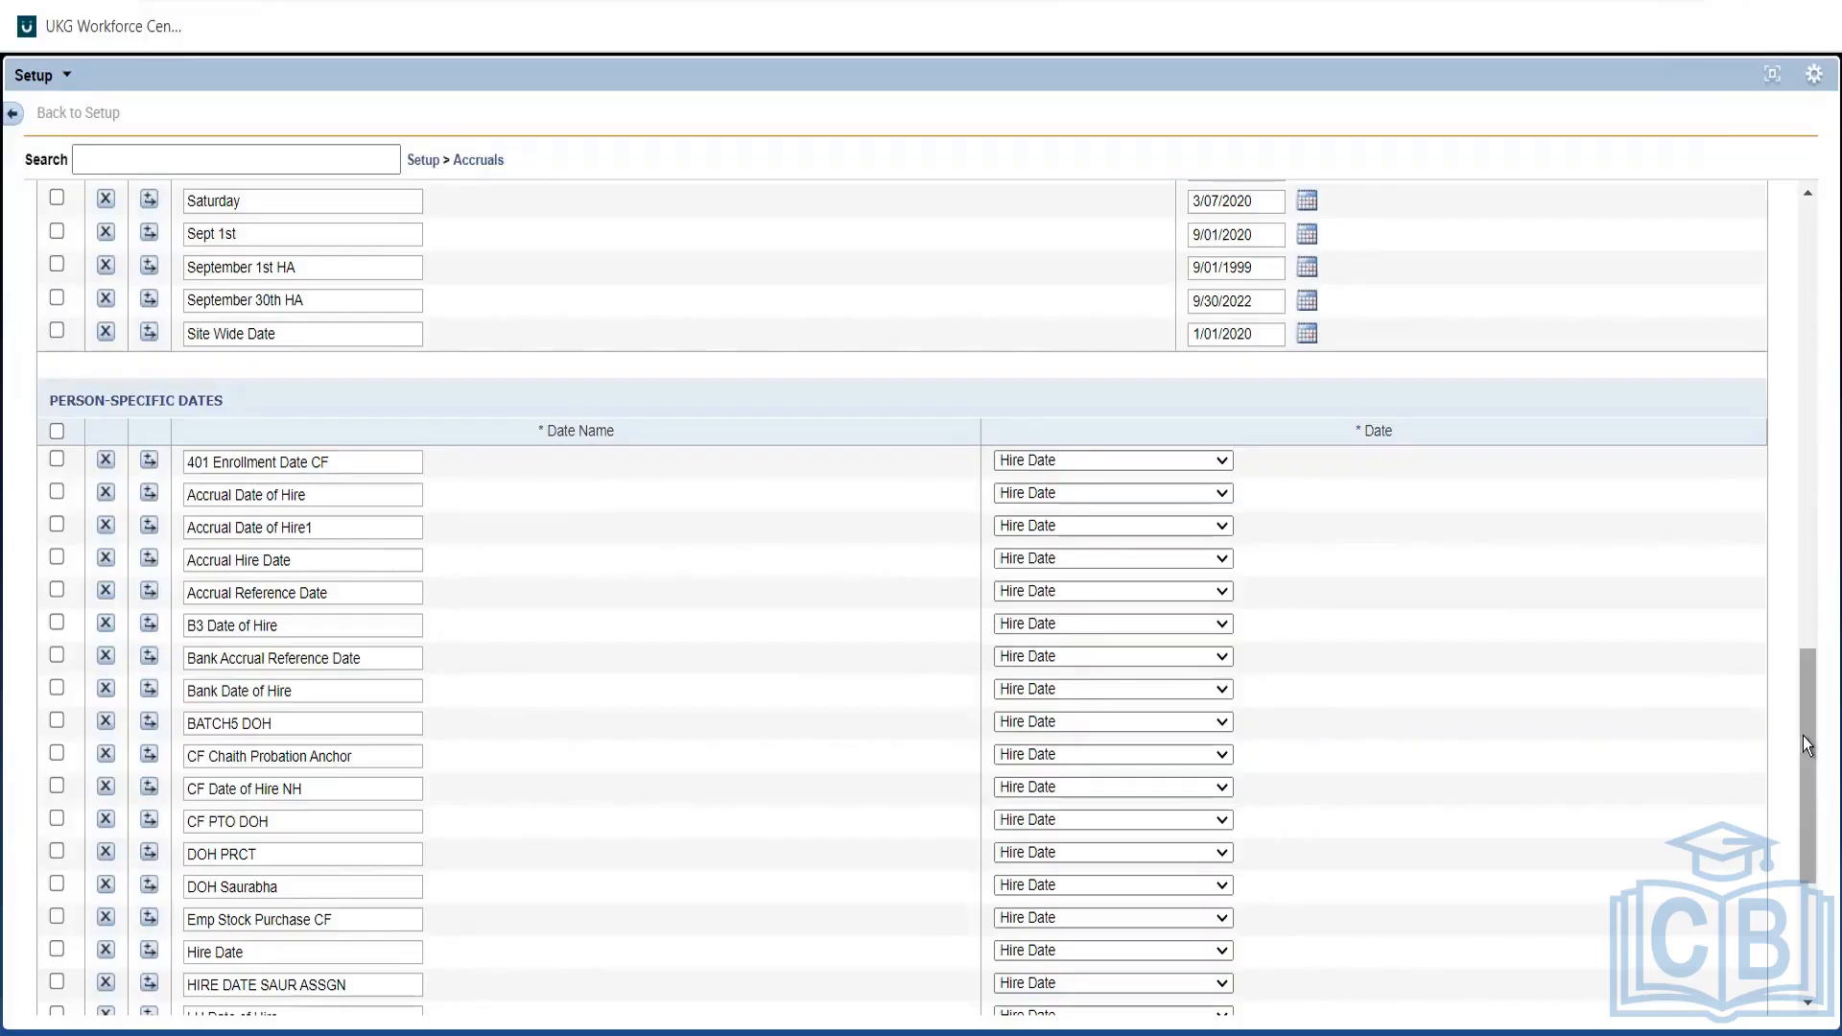
scroll(1815, 860, down, 1)
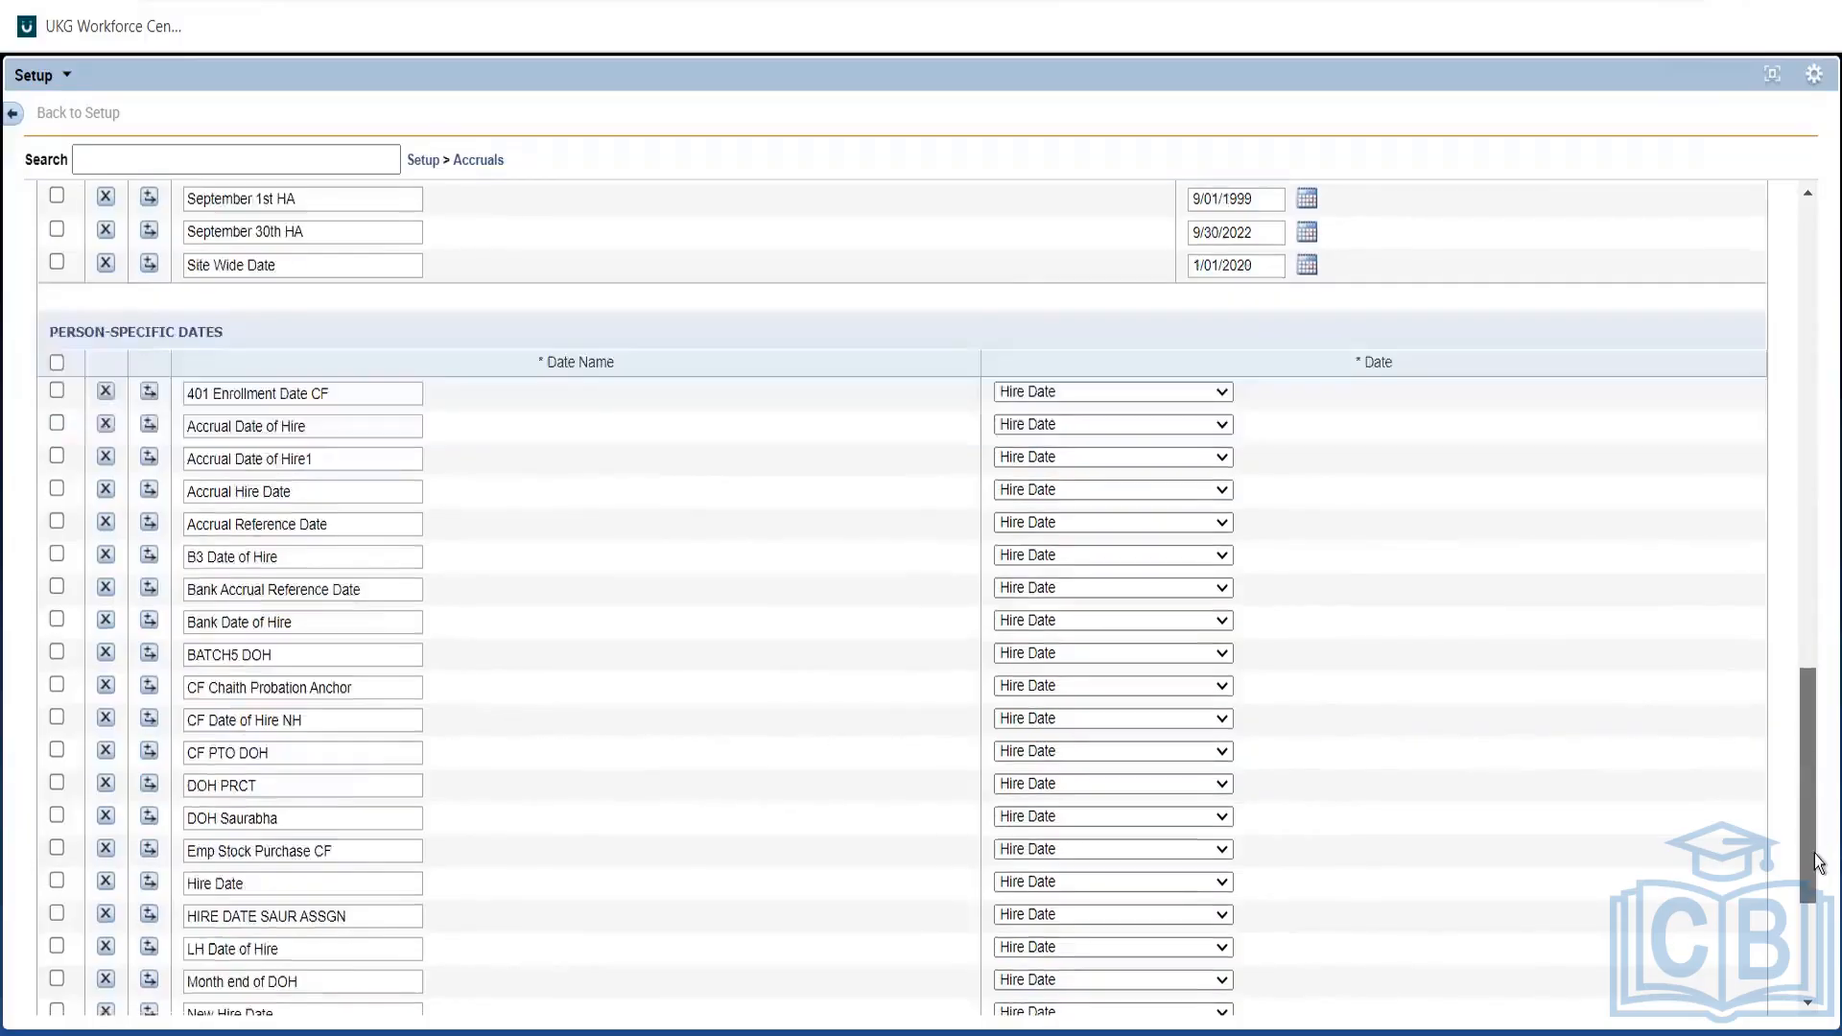
scroll(1816, 860, down, 5)
scroll(1813, 892, up, 6)
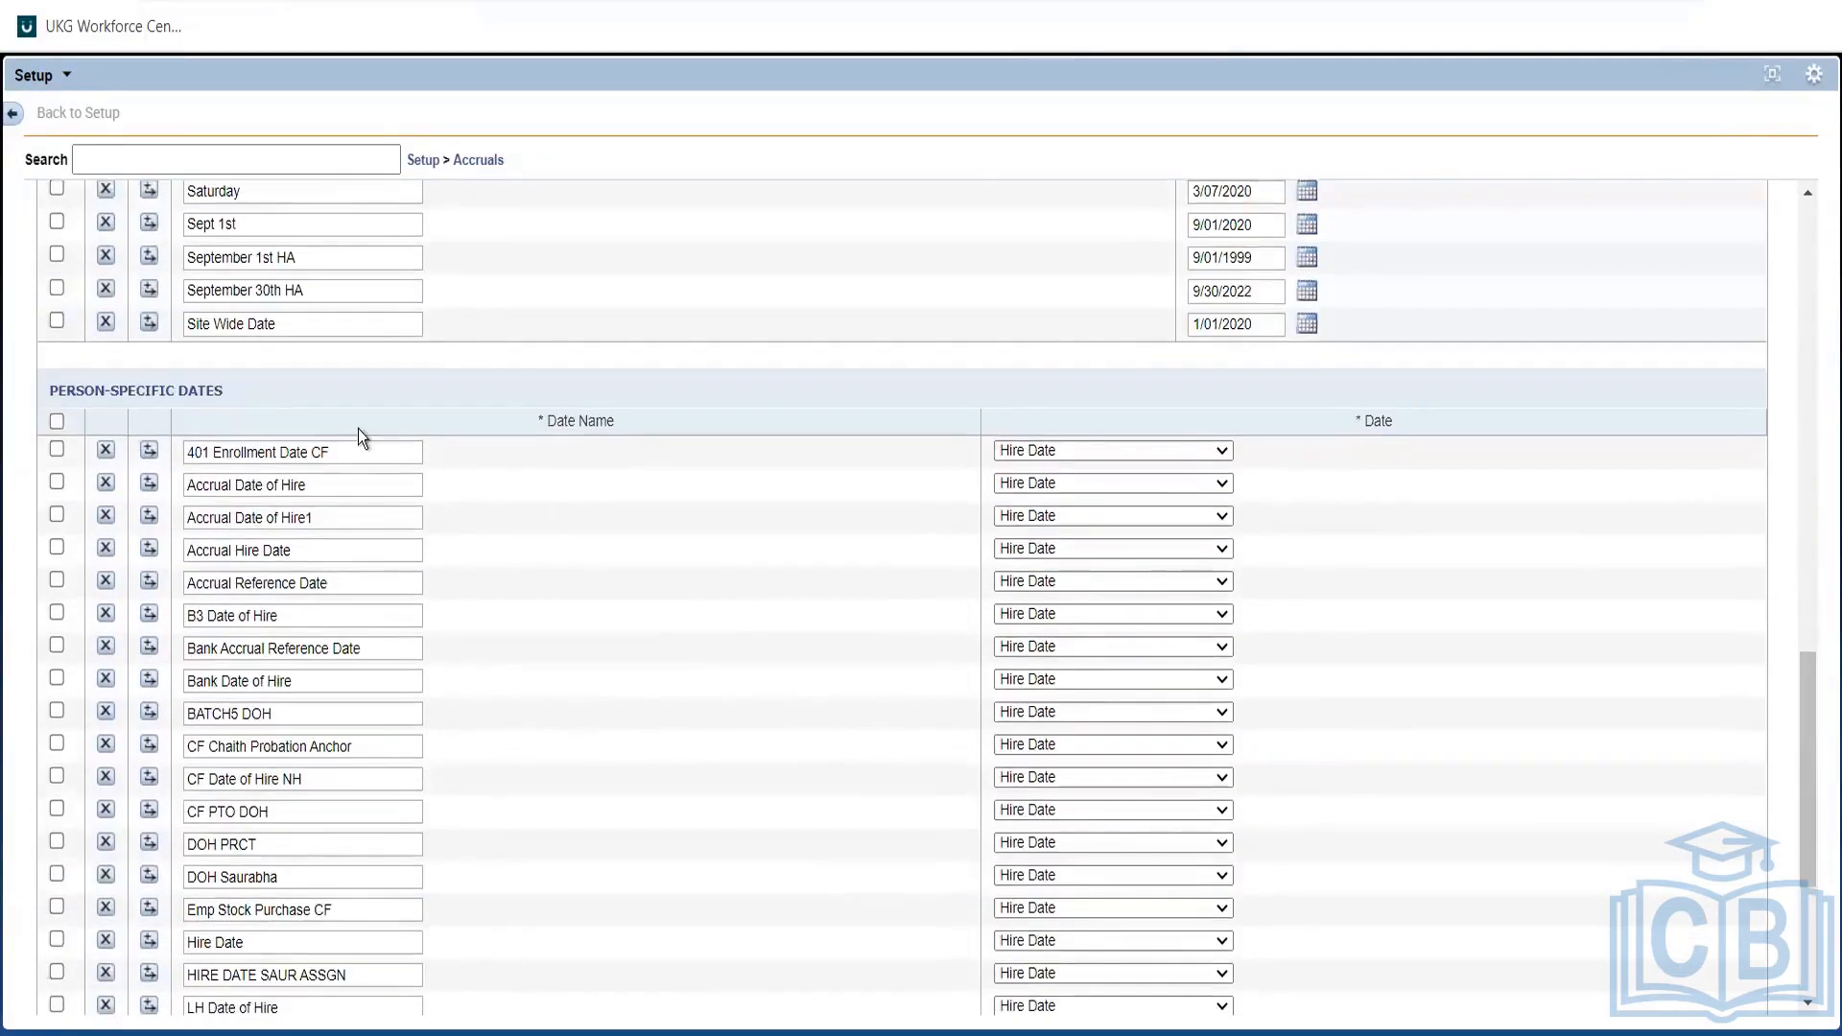
click(328, 456)
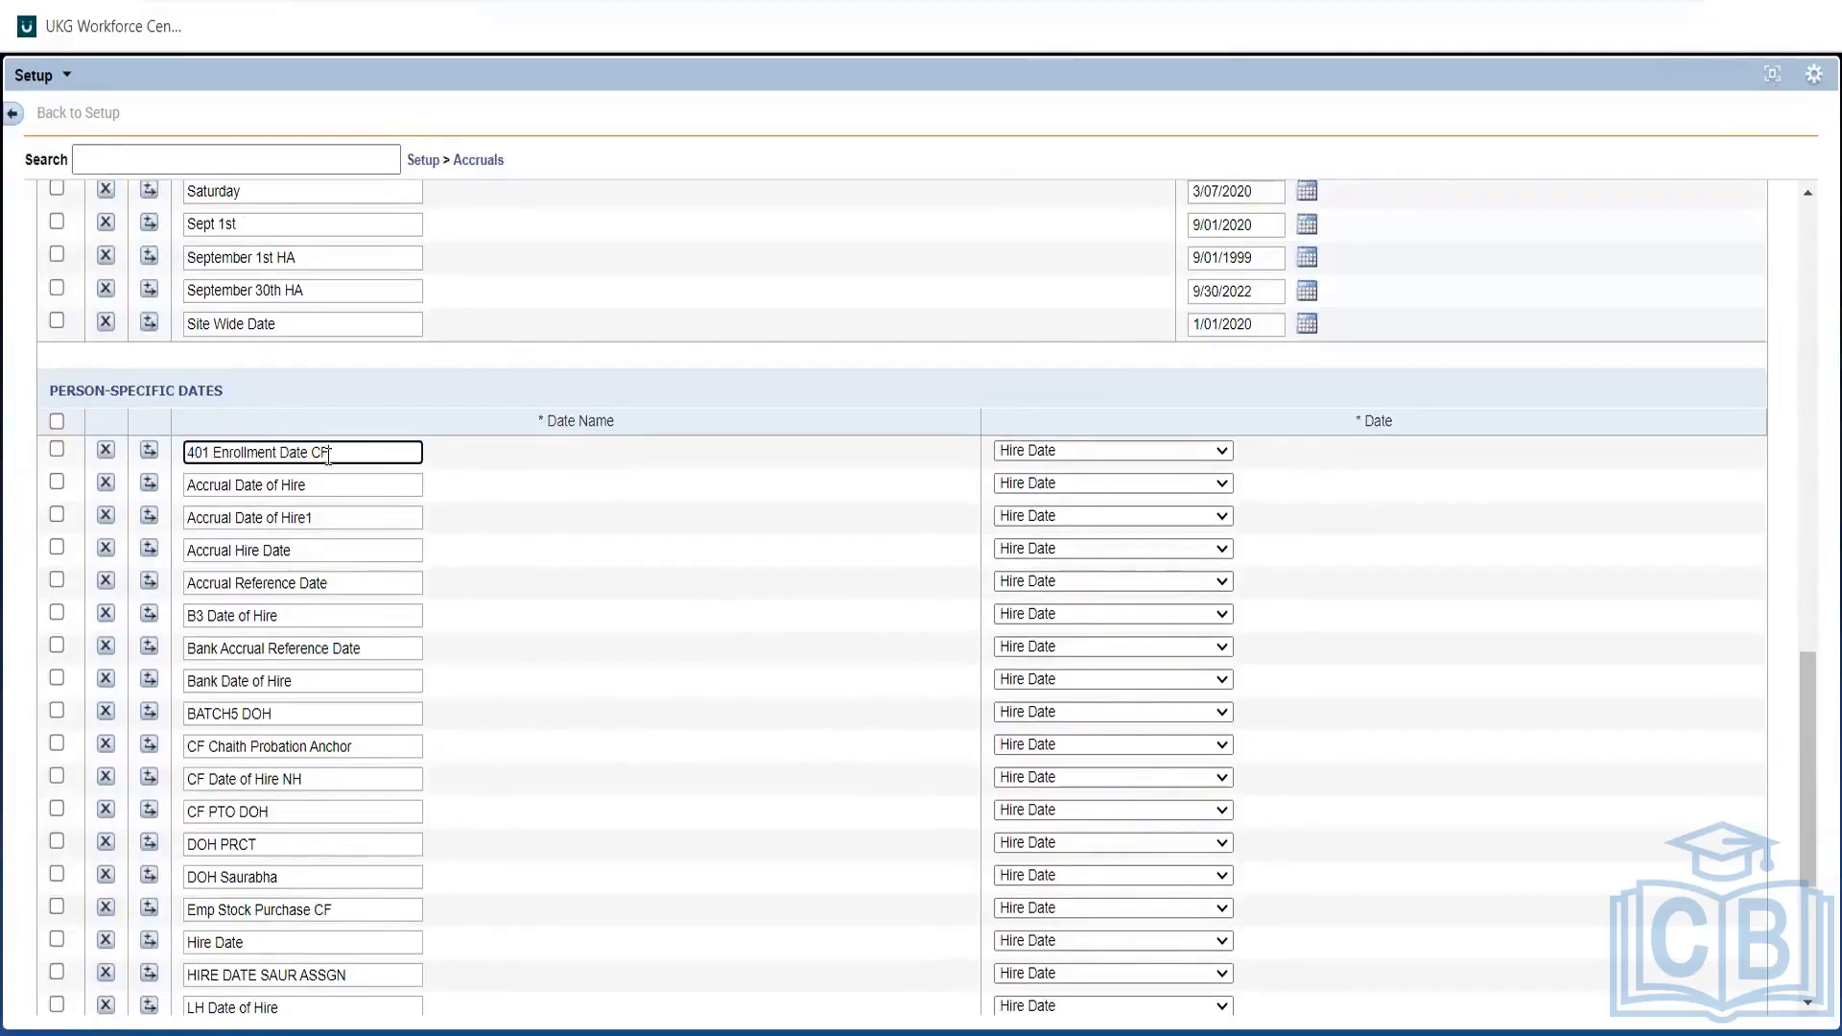
click(1022, 458)
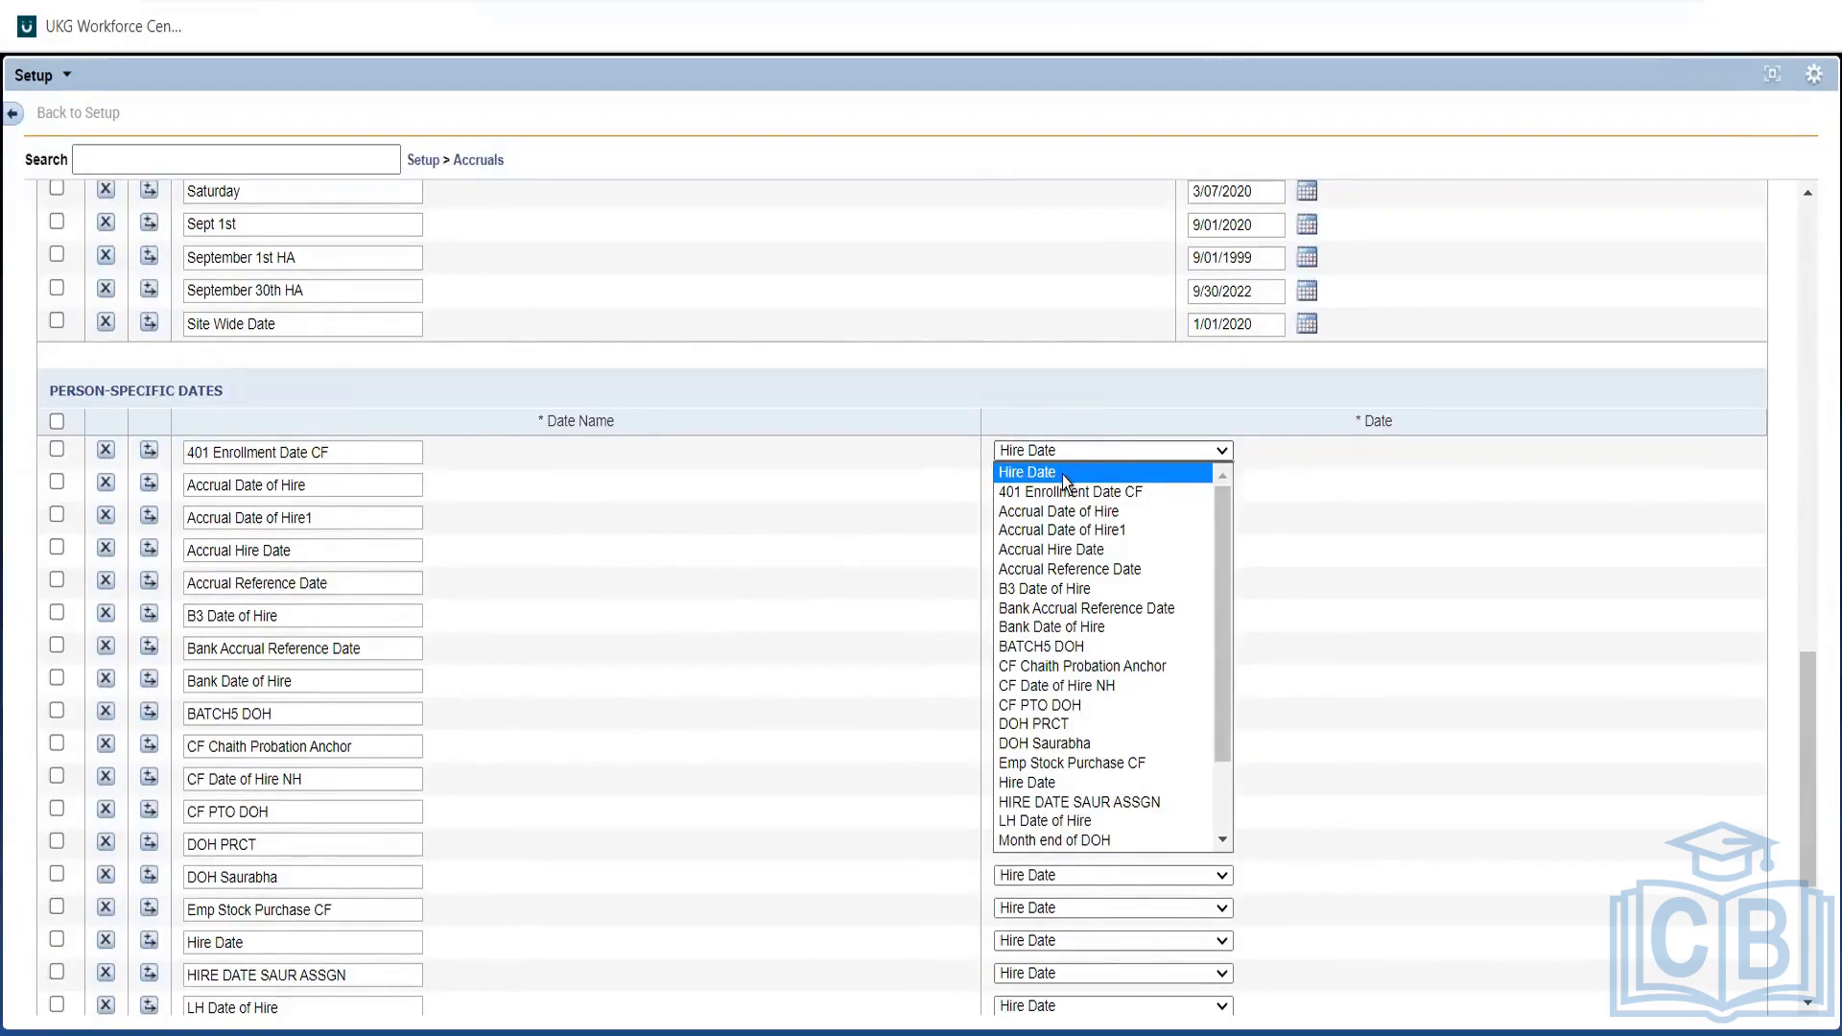
click(1062, 474)
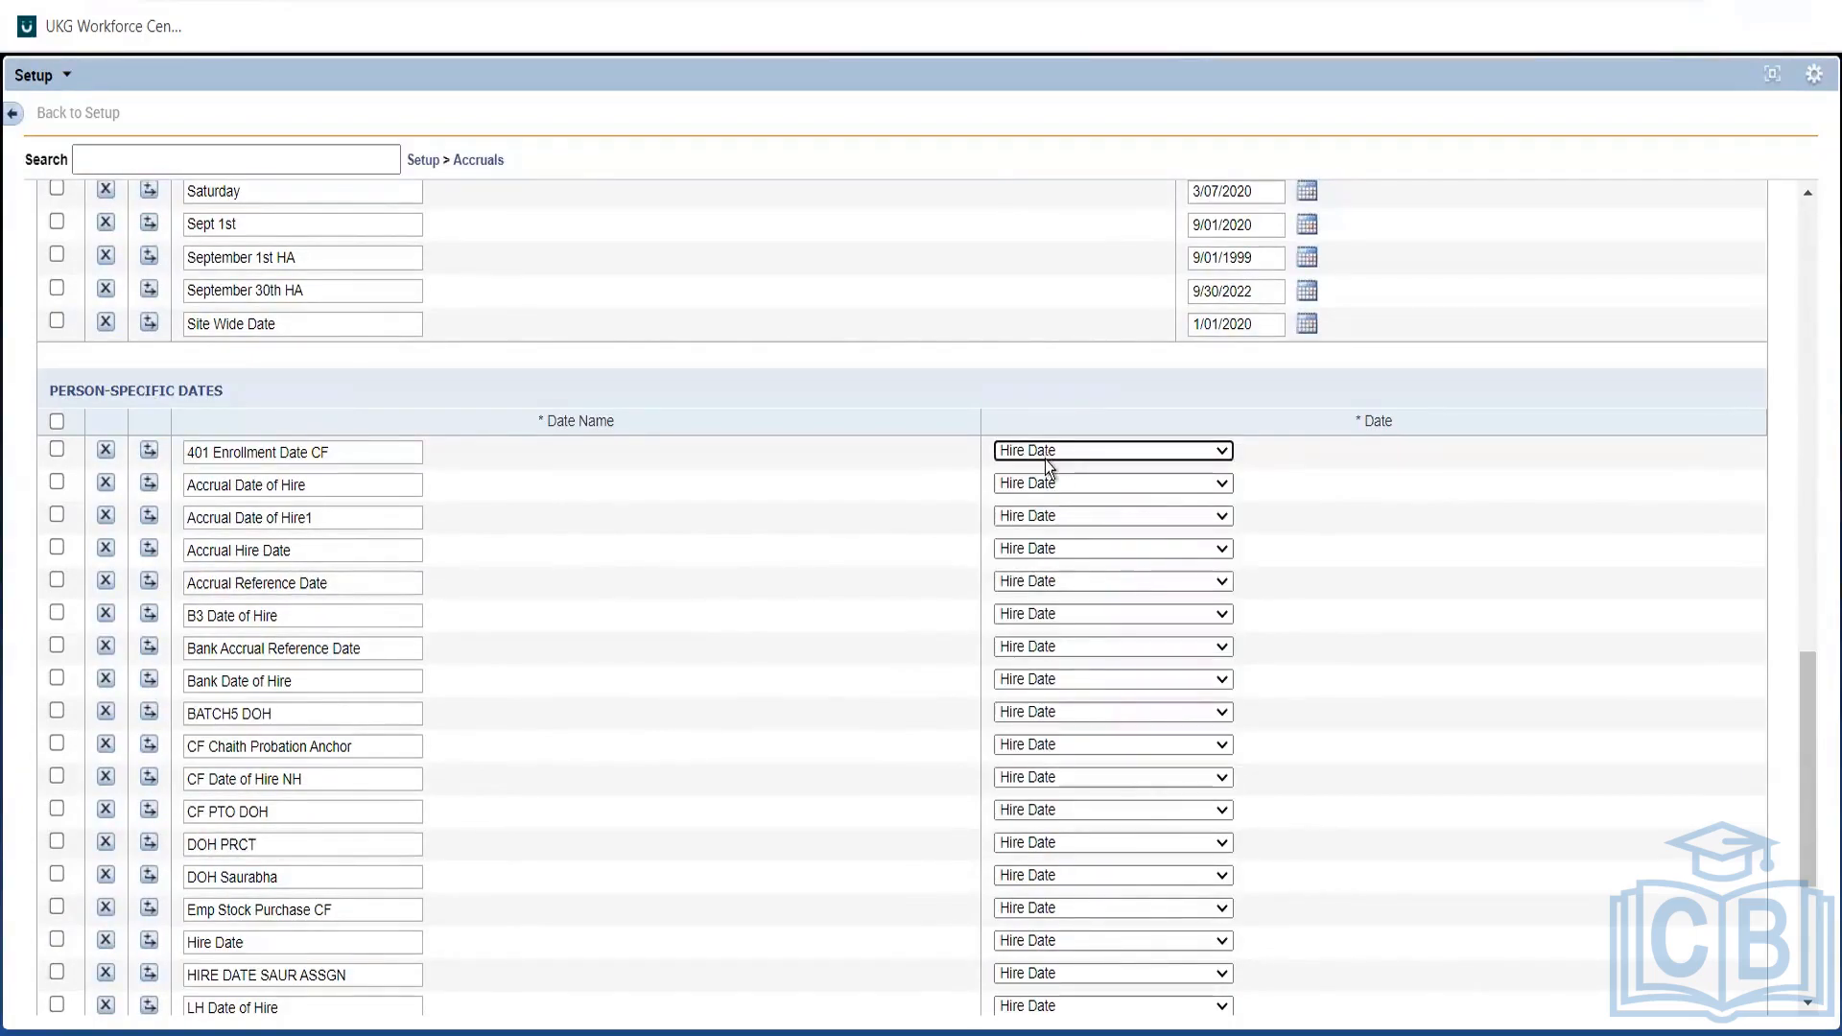
click(1044, 464)
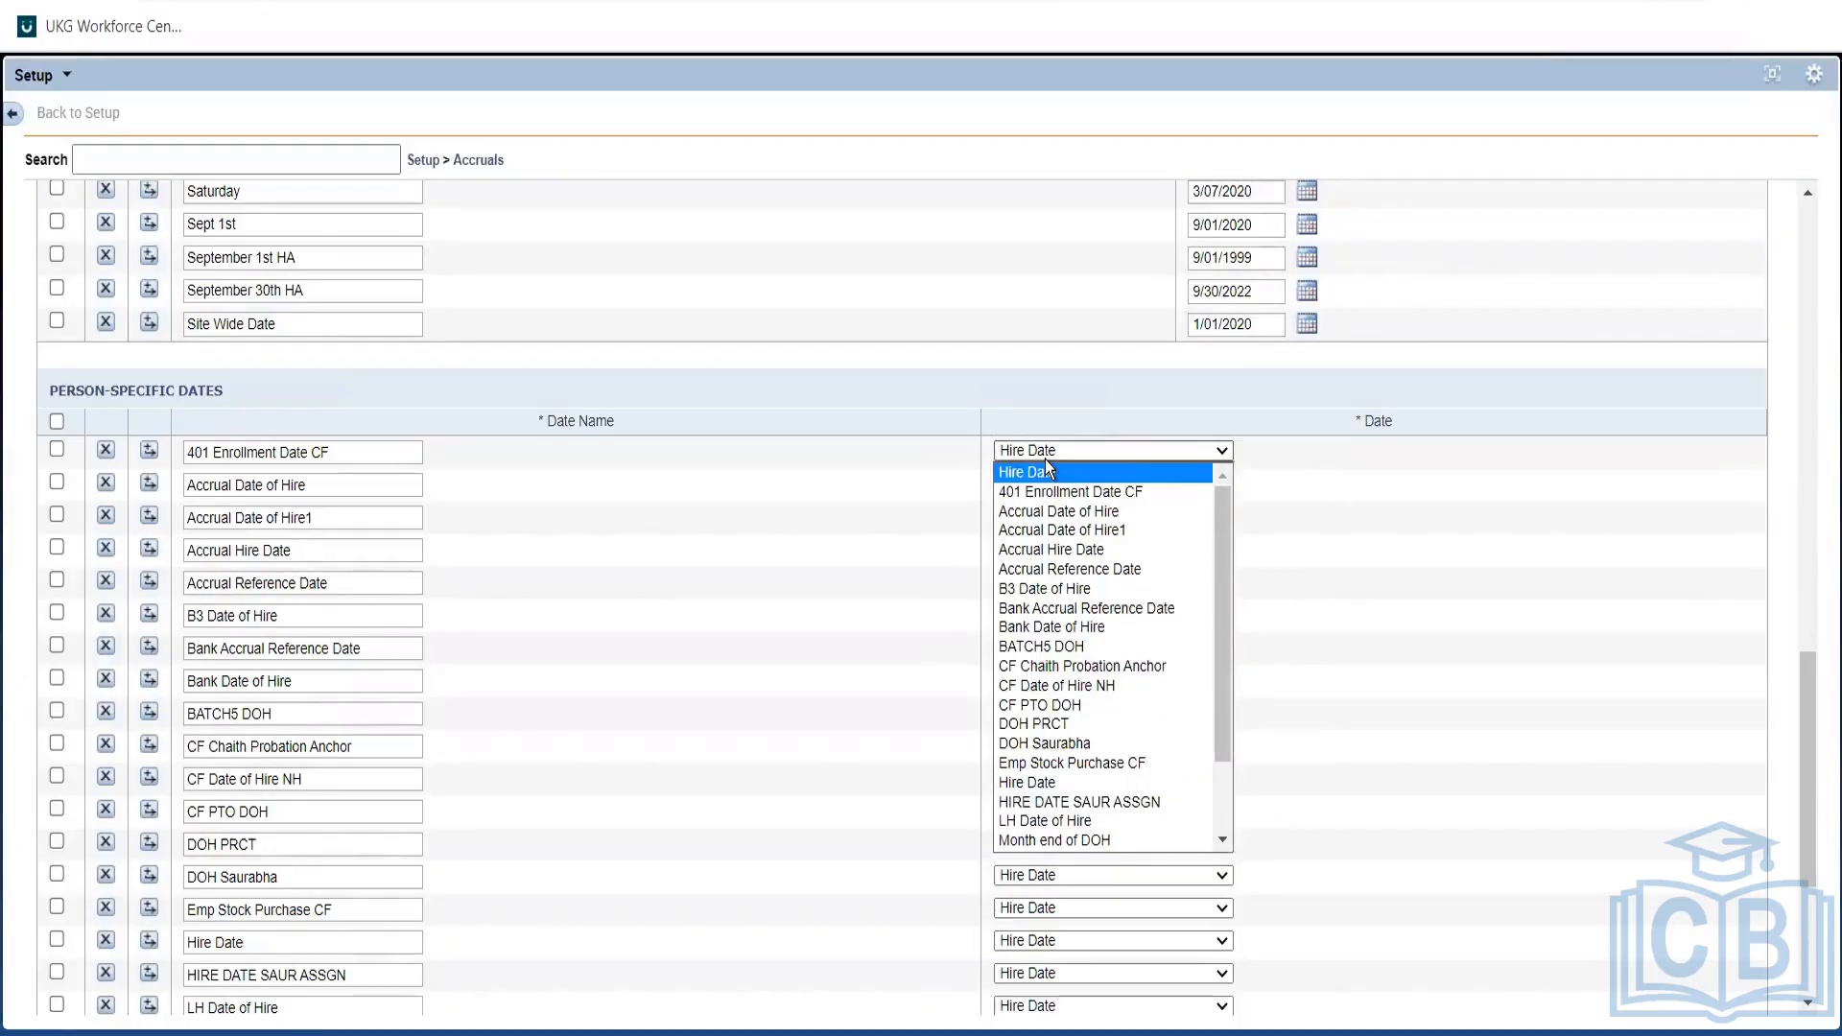
click(561, 549)
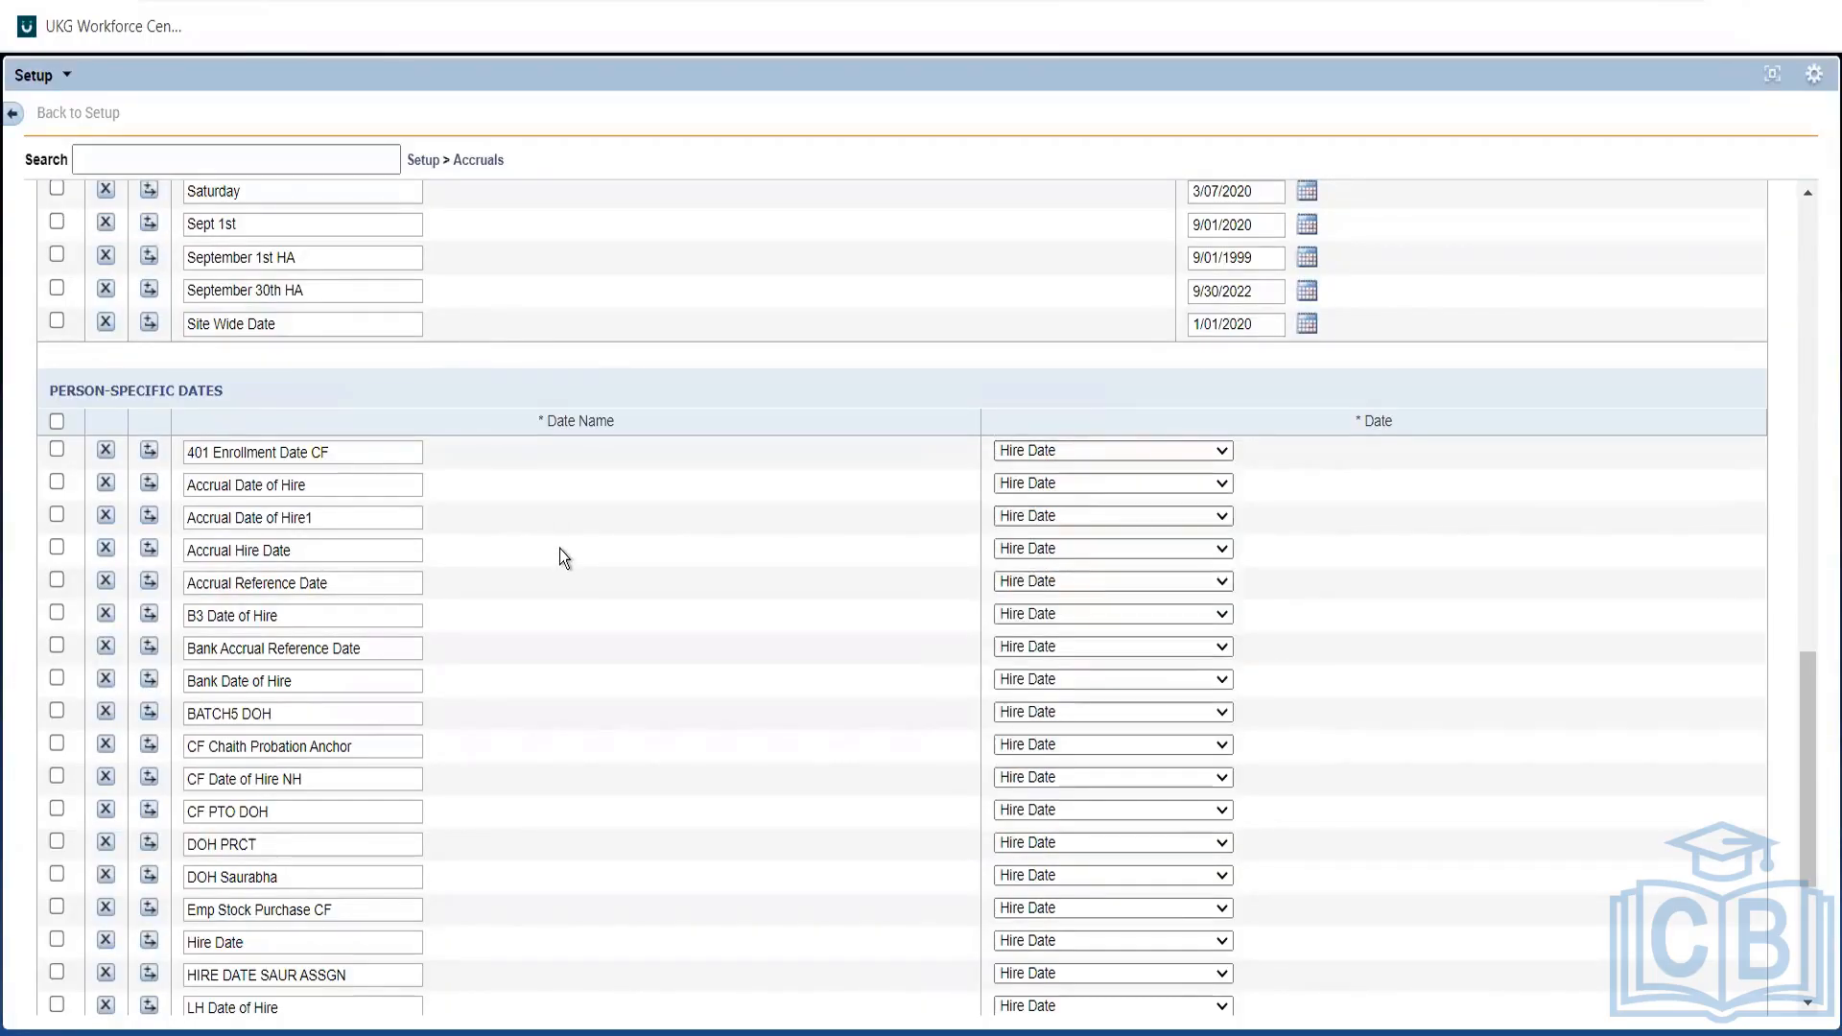
click(1067, 450)
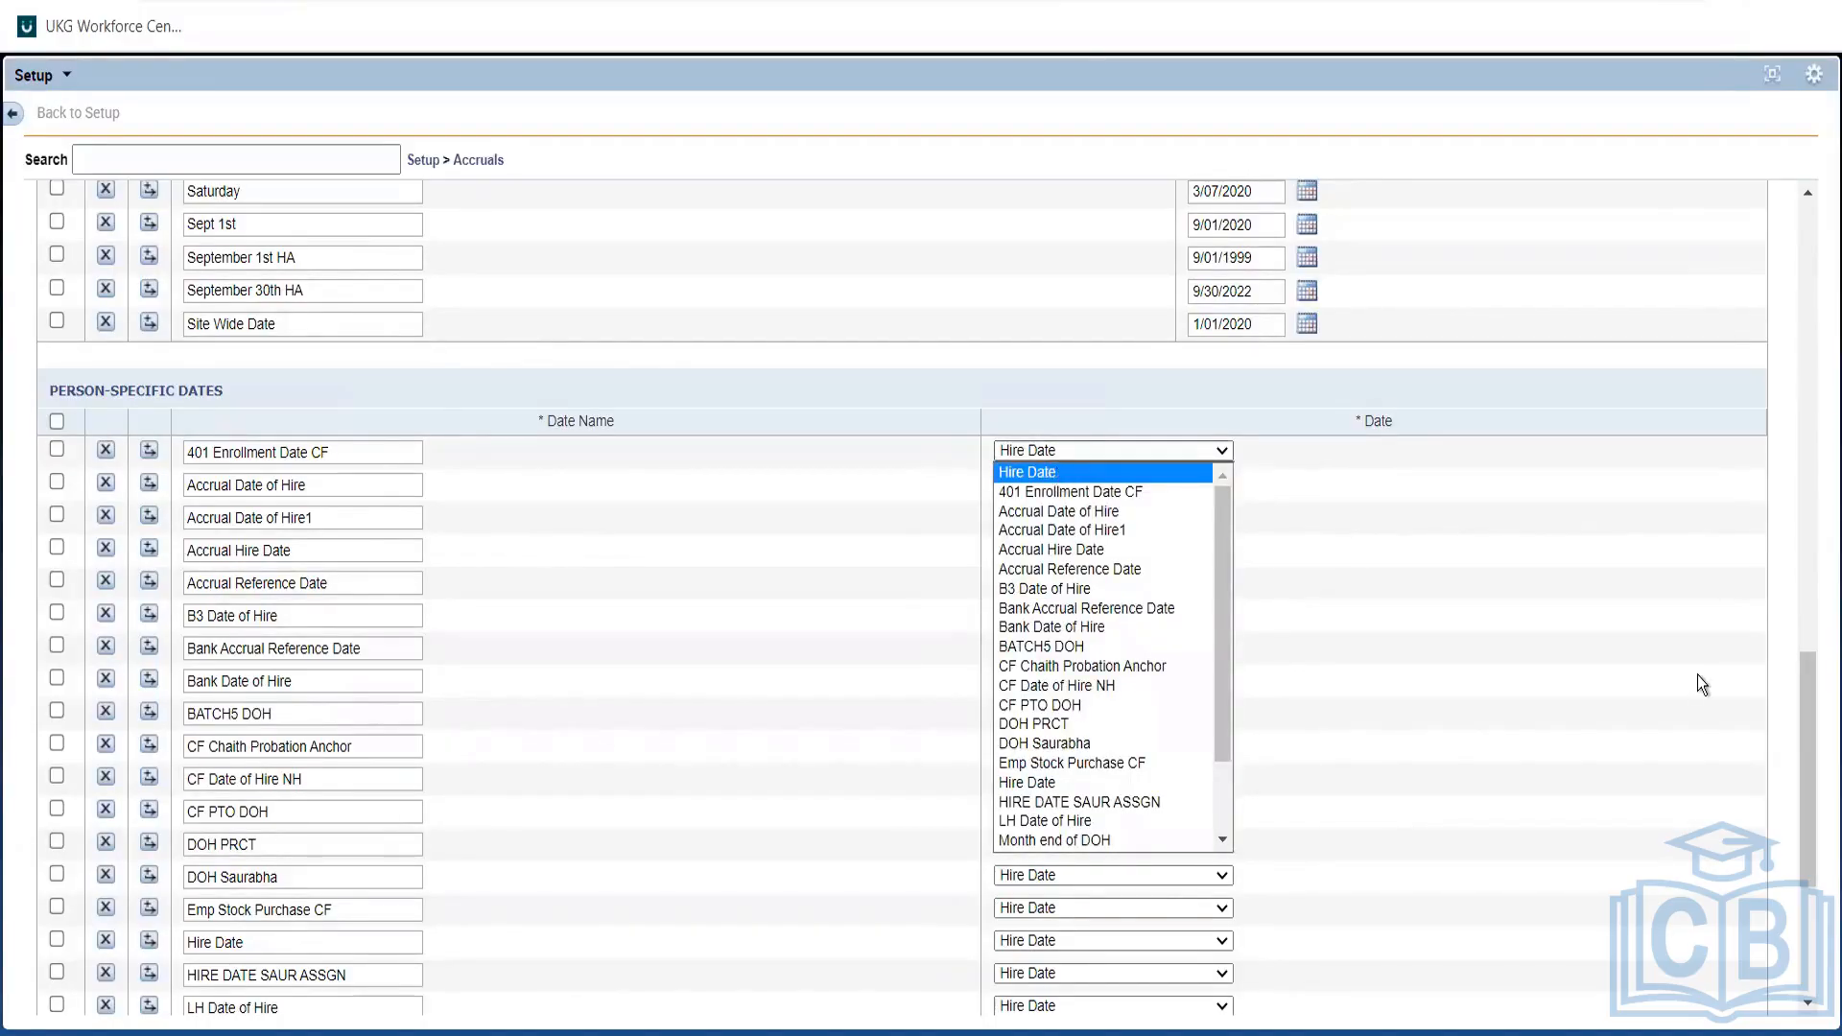
key(Down)
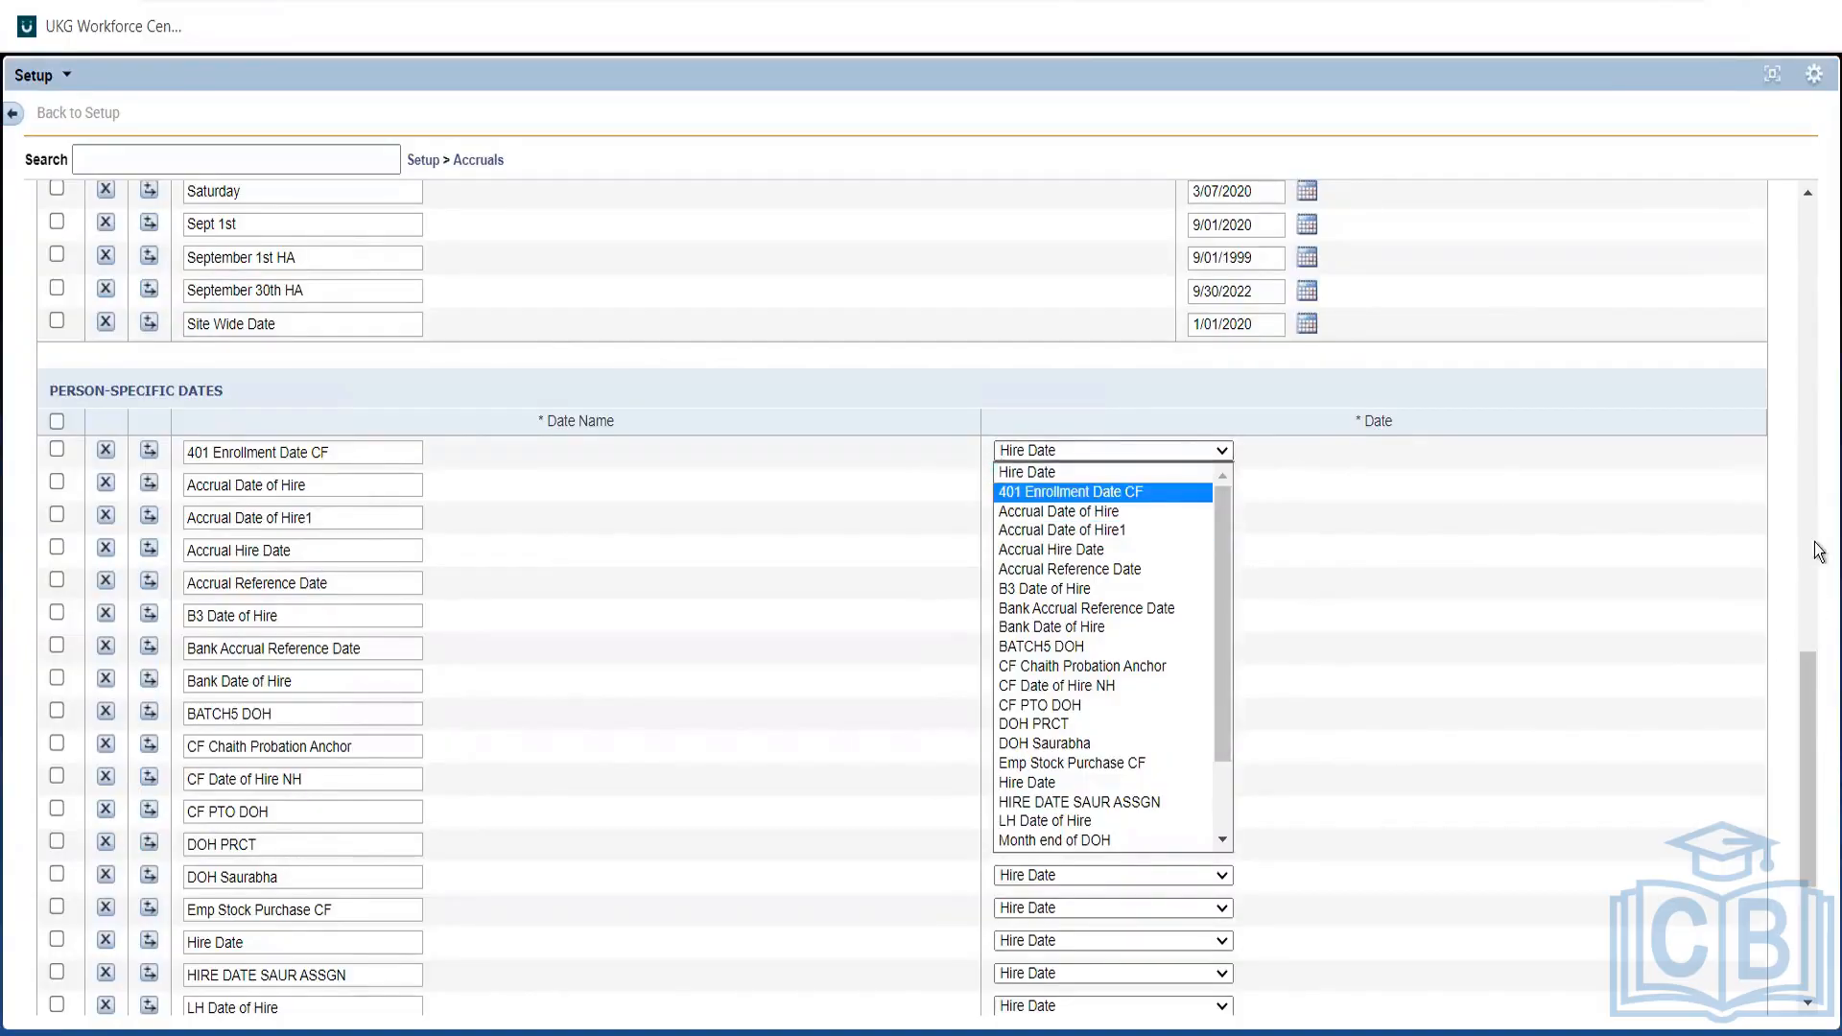
click(1798, 356)
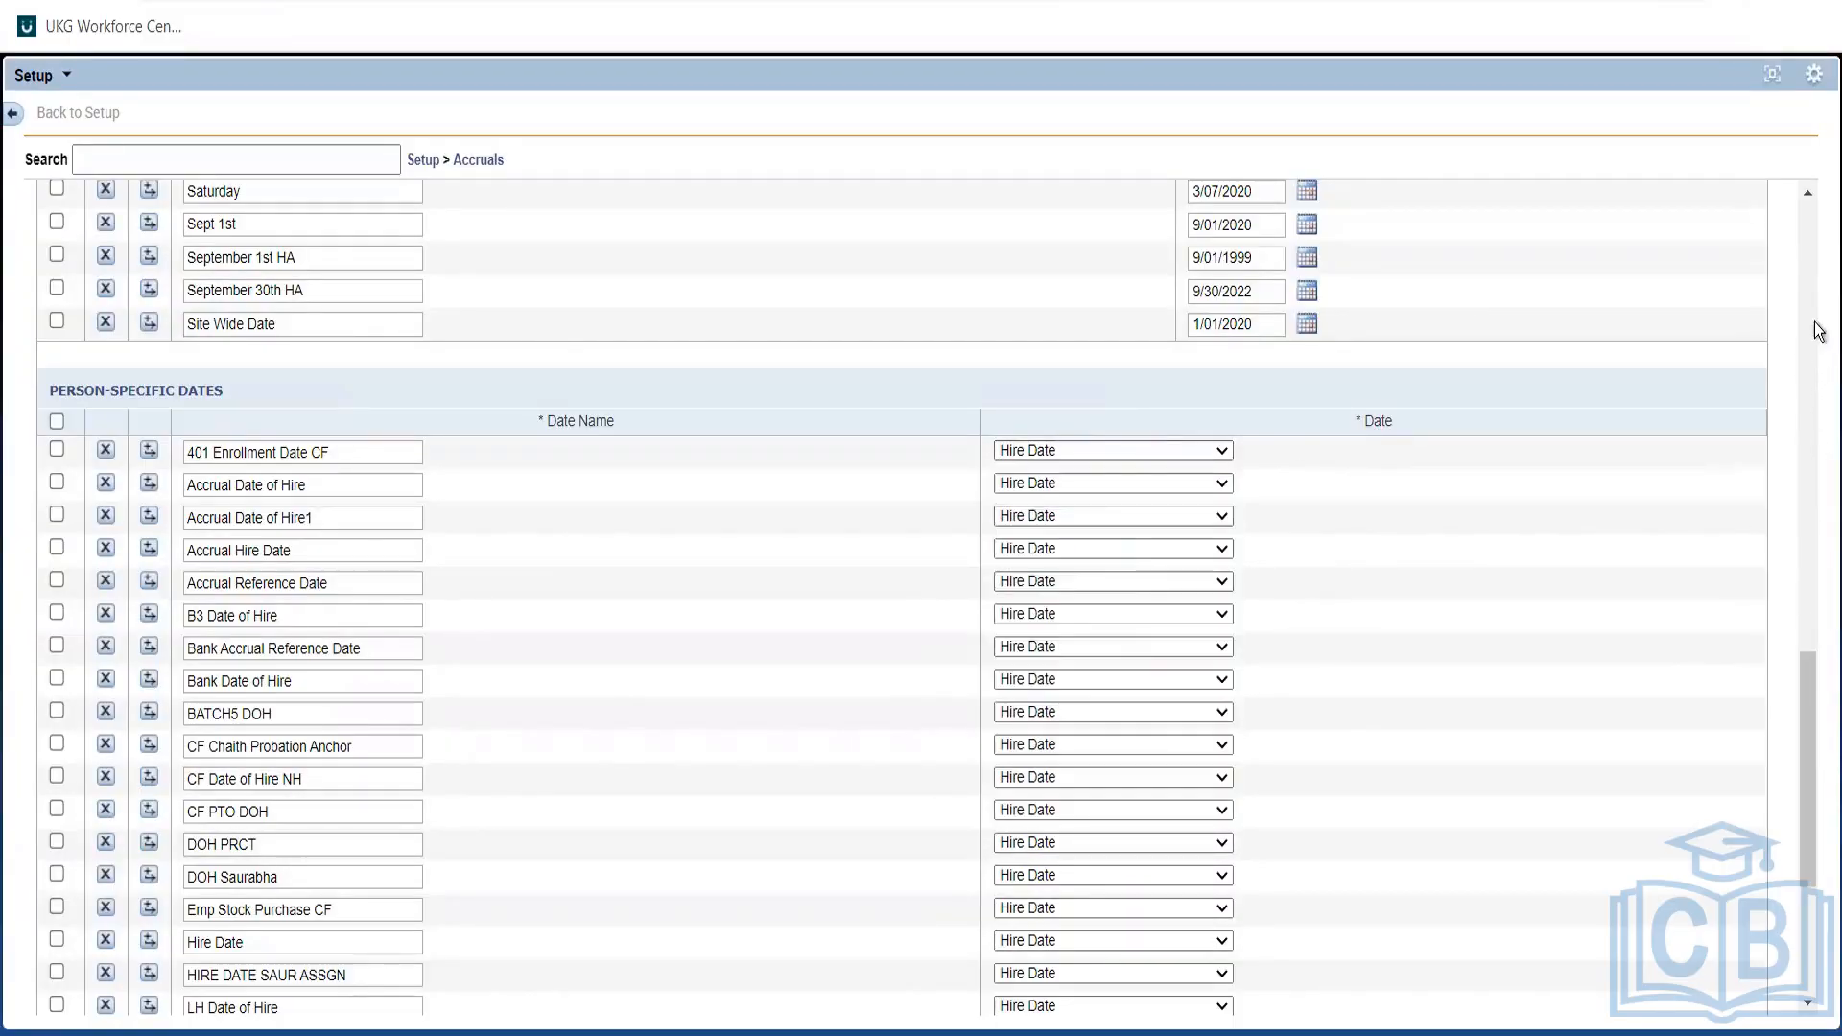
click(1809, 242)
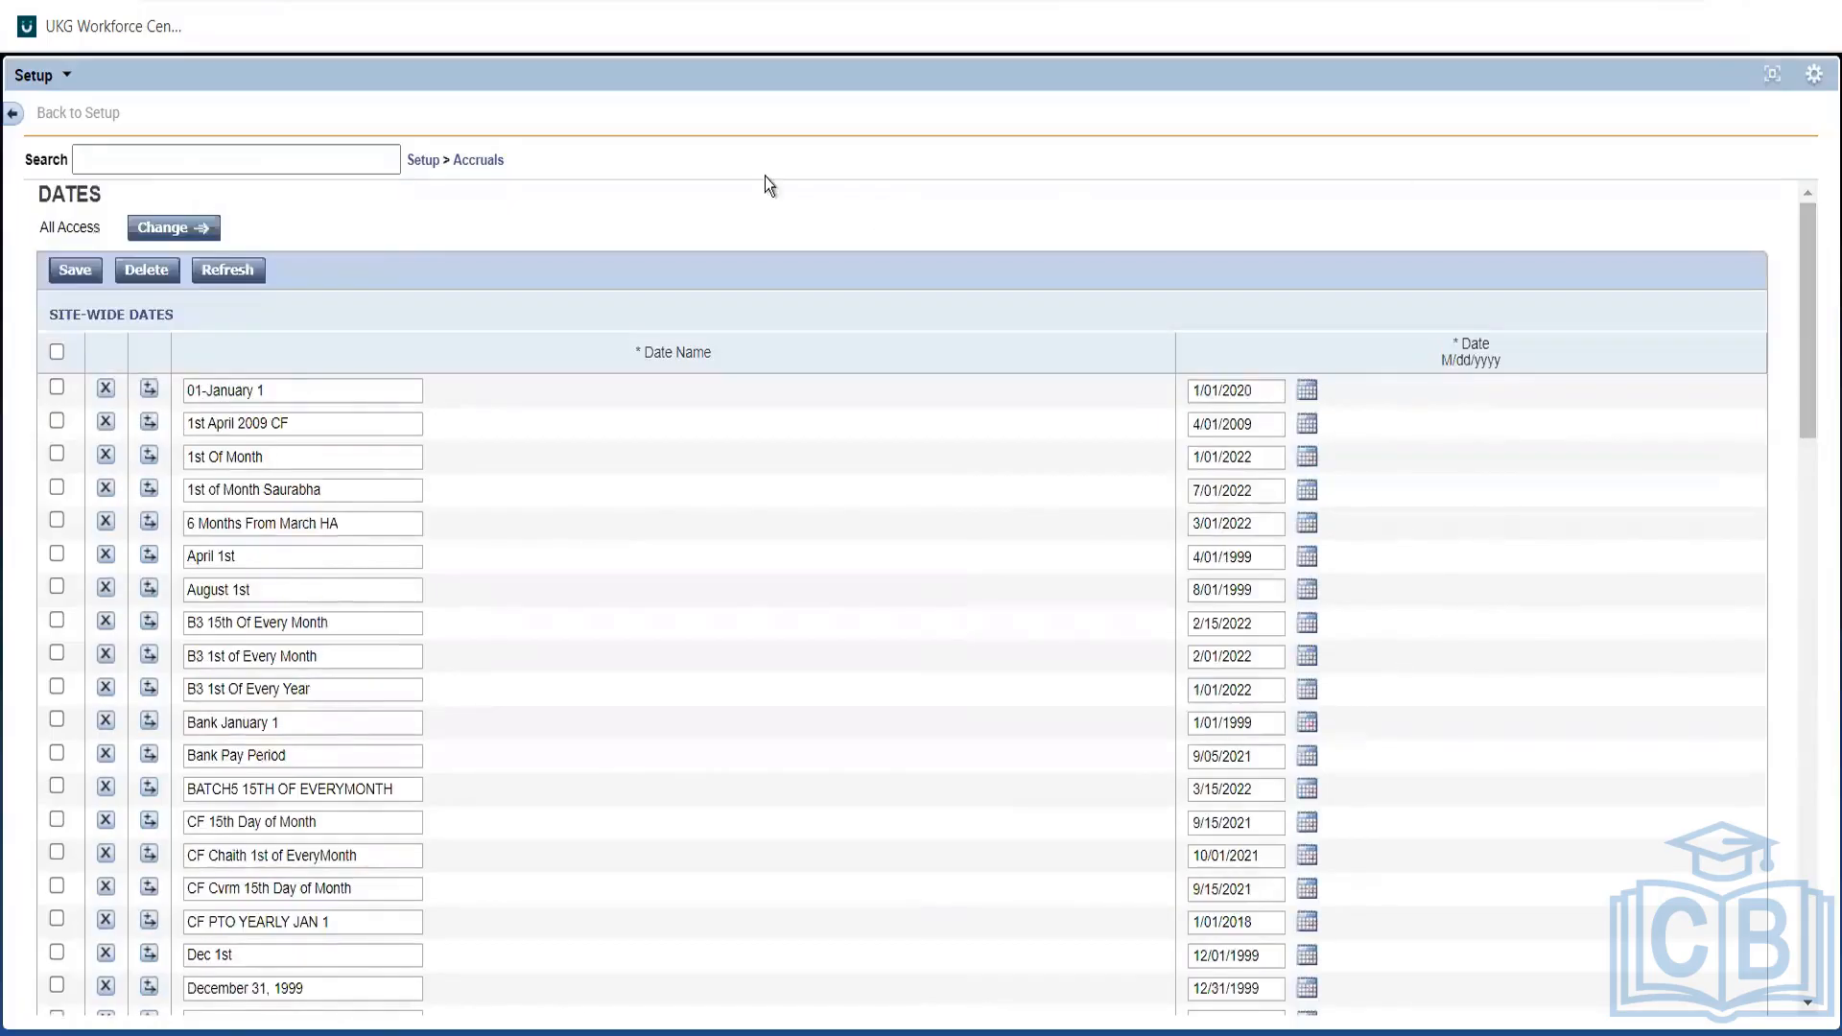
Open the Date Patterns list from the Accruals menu and move to page 2 of 5.
click(477, 162)
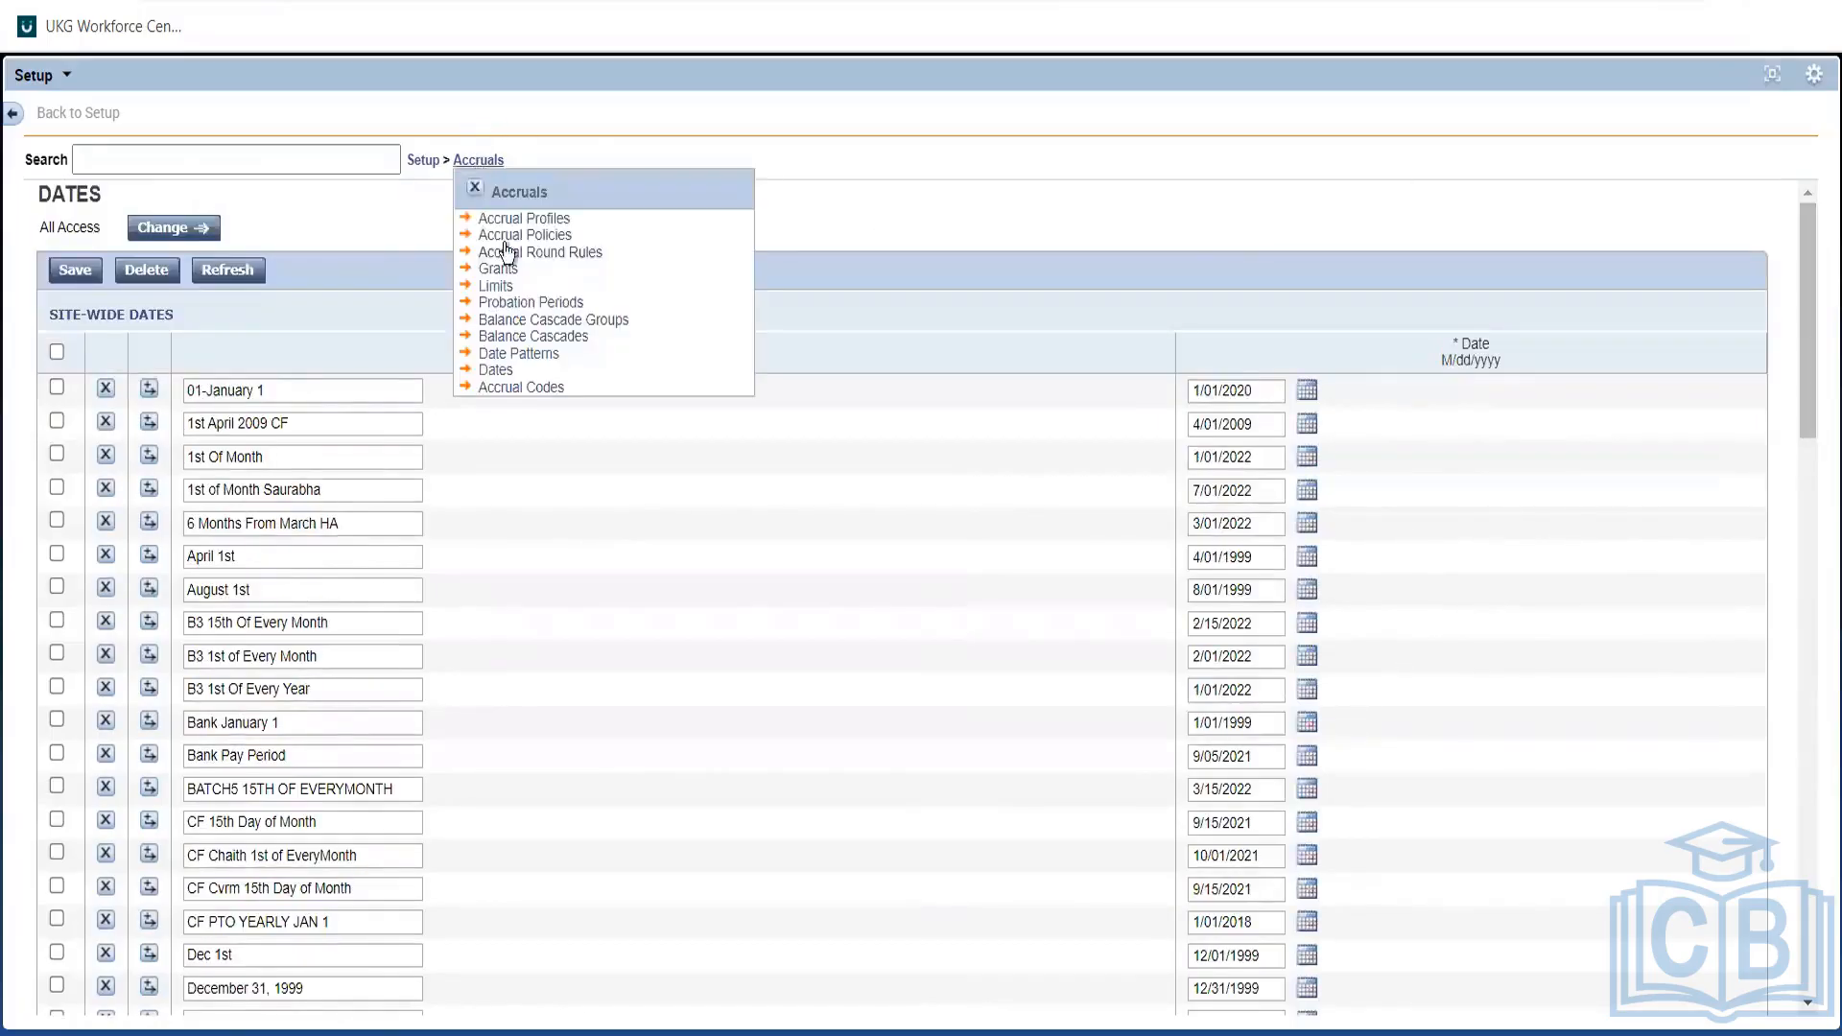
click(519, 355)
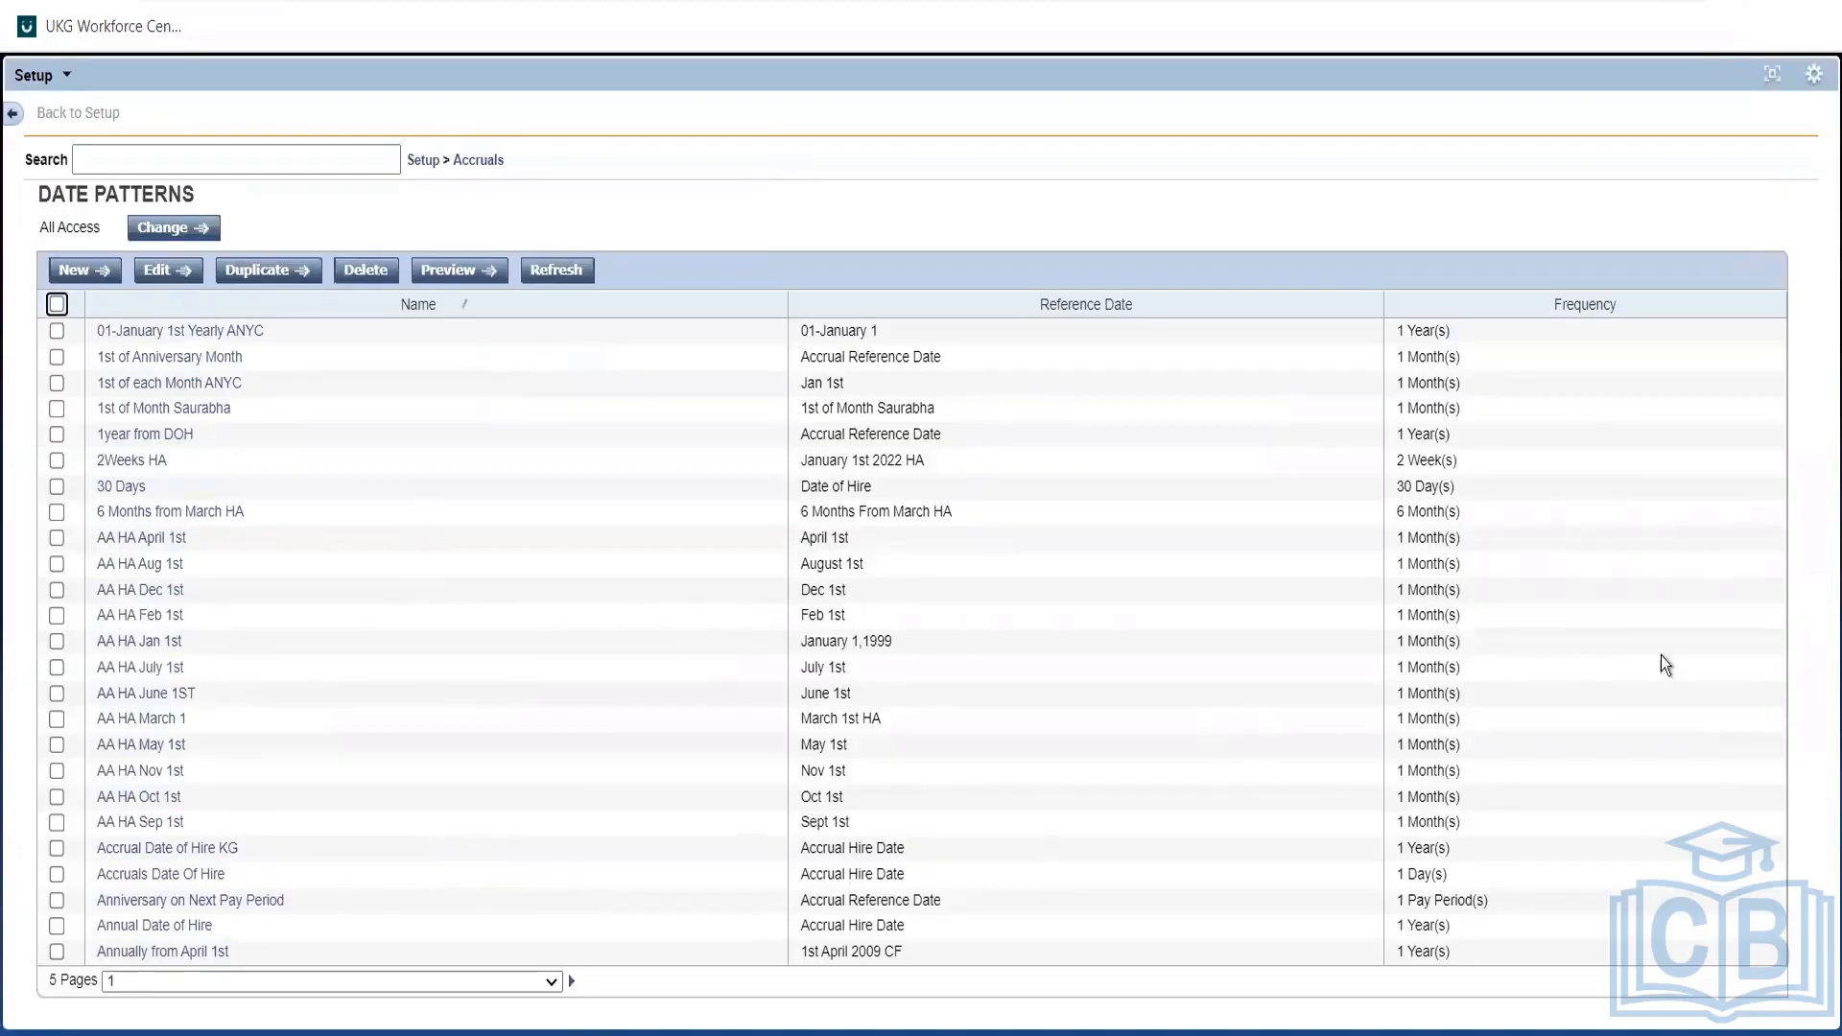
click(280, 981)
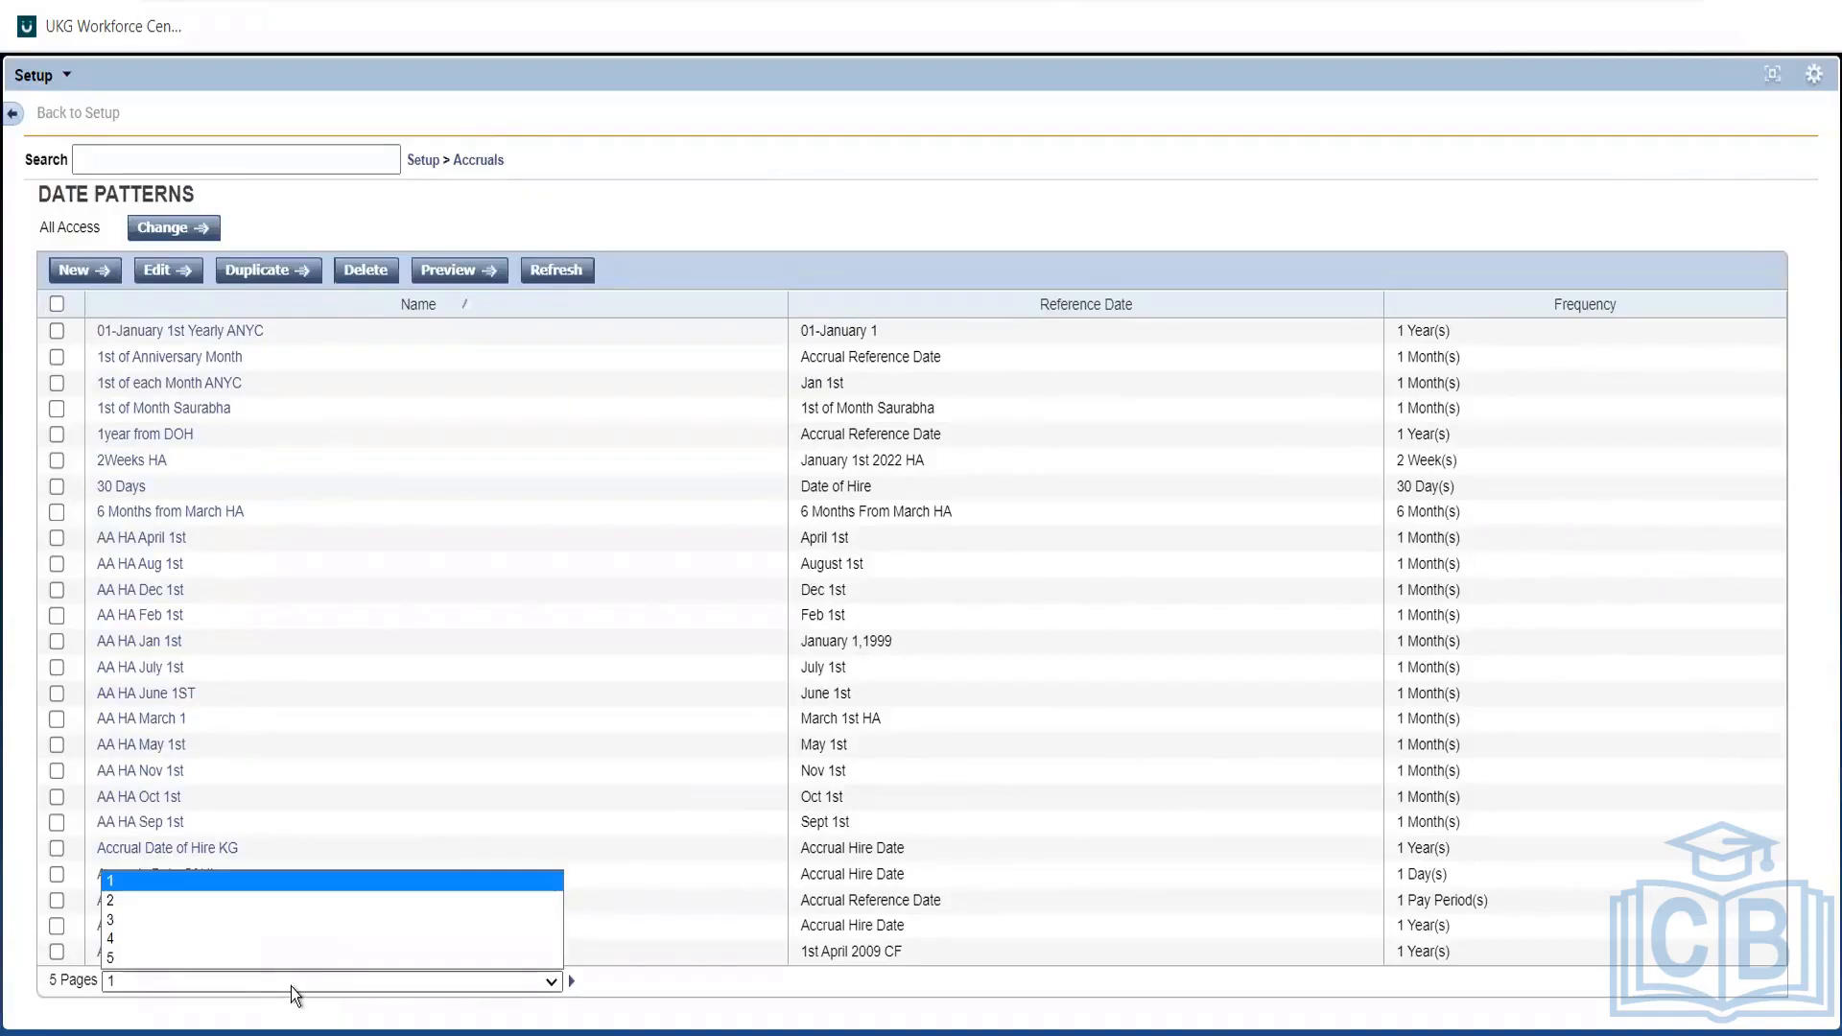
click(1068, 311)
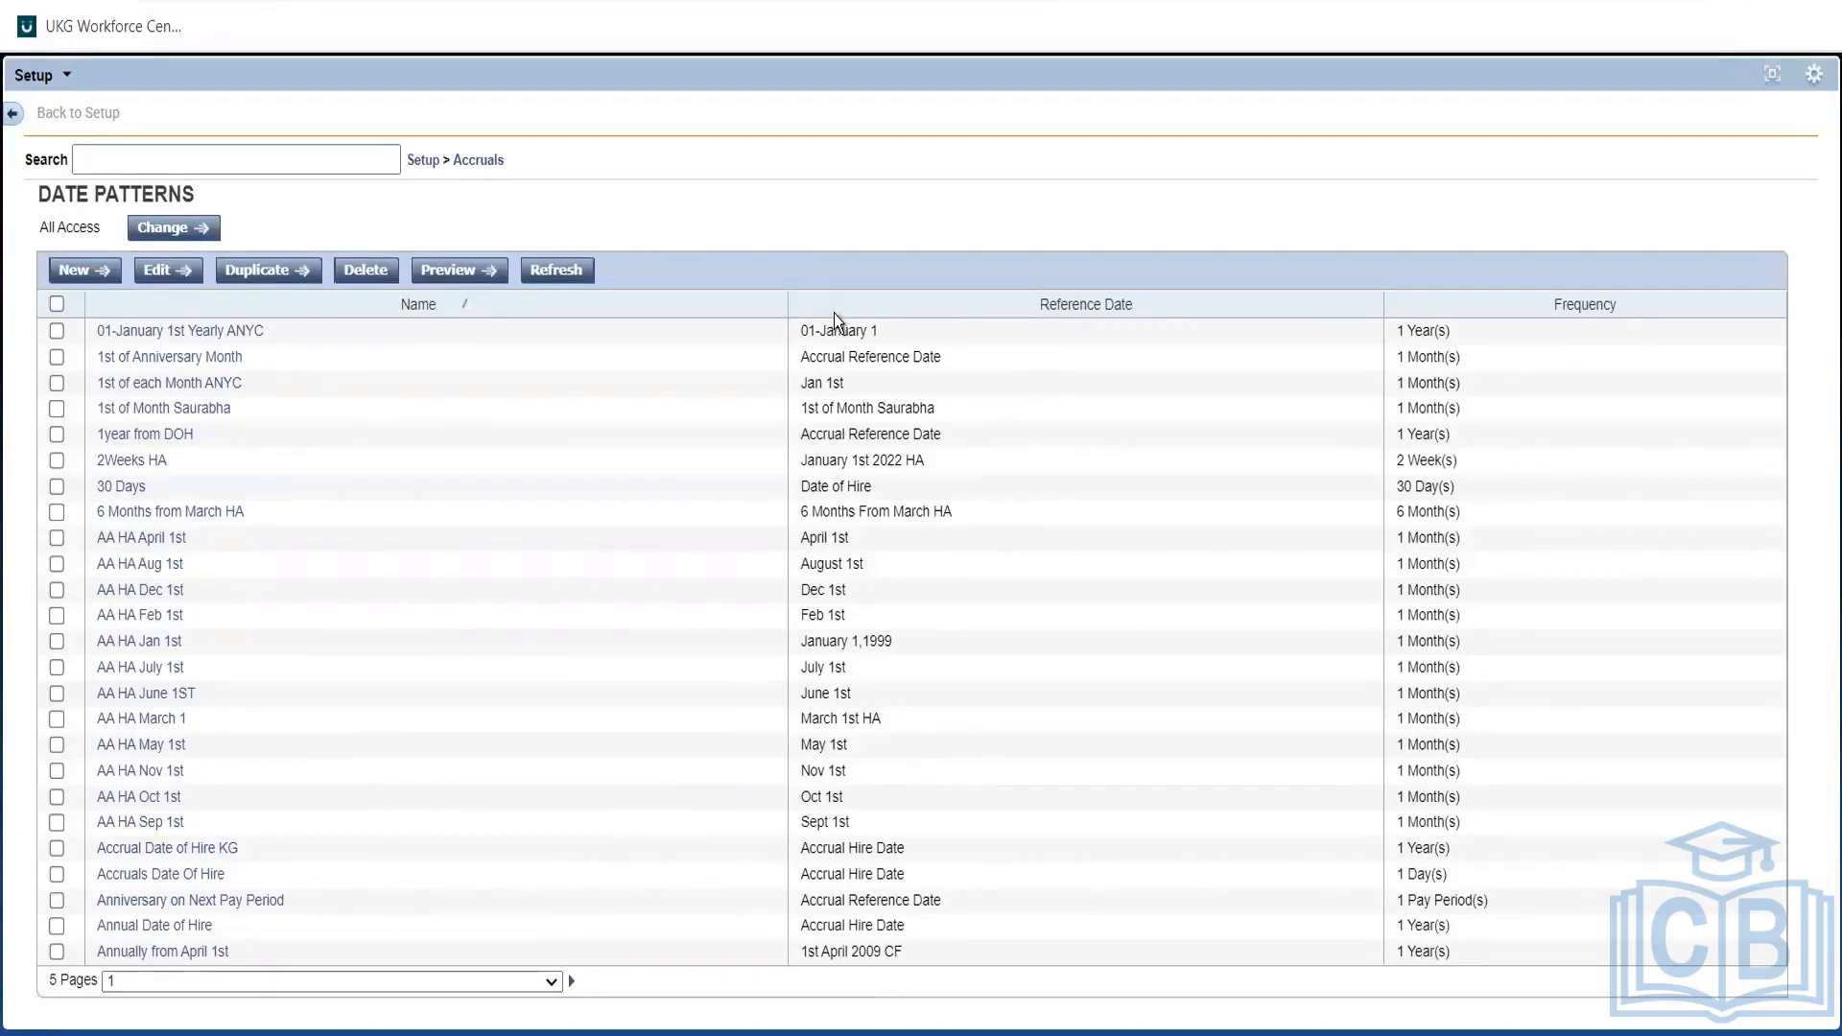
click(210, 980)
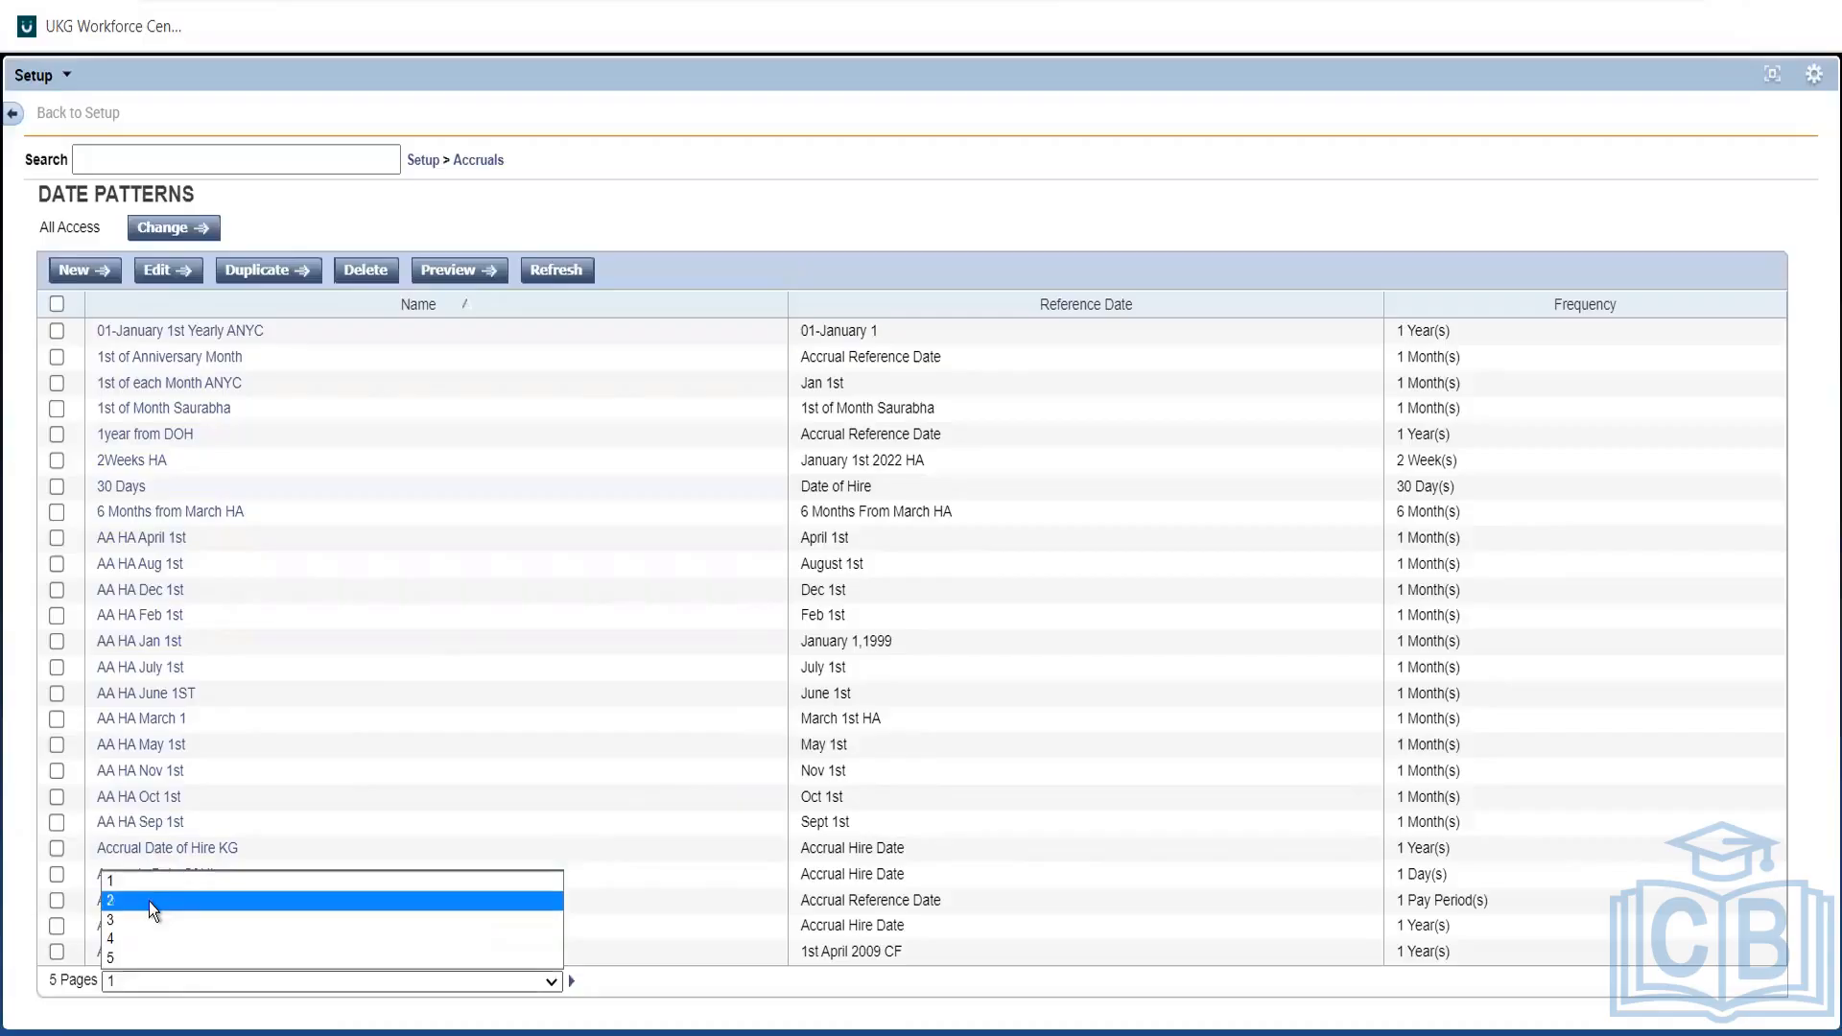
click(148, 901)
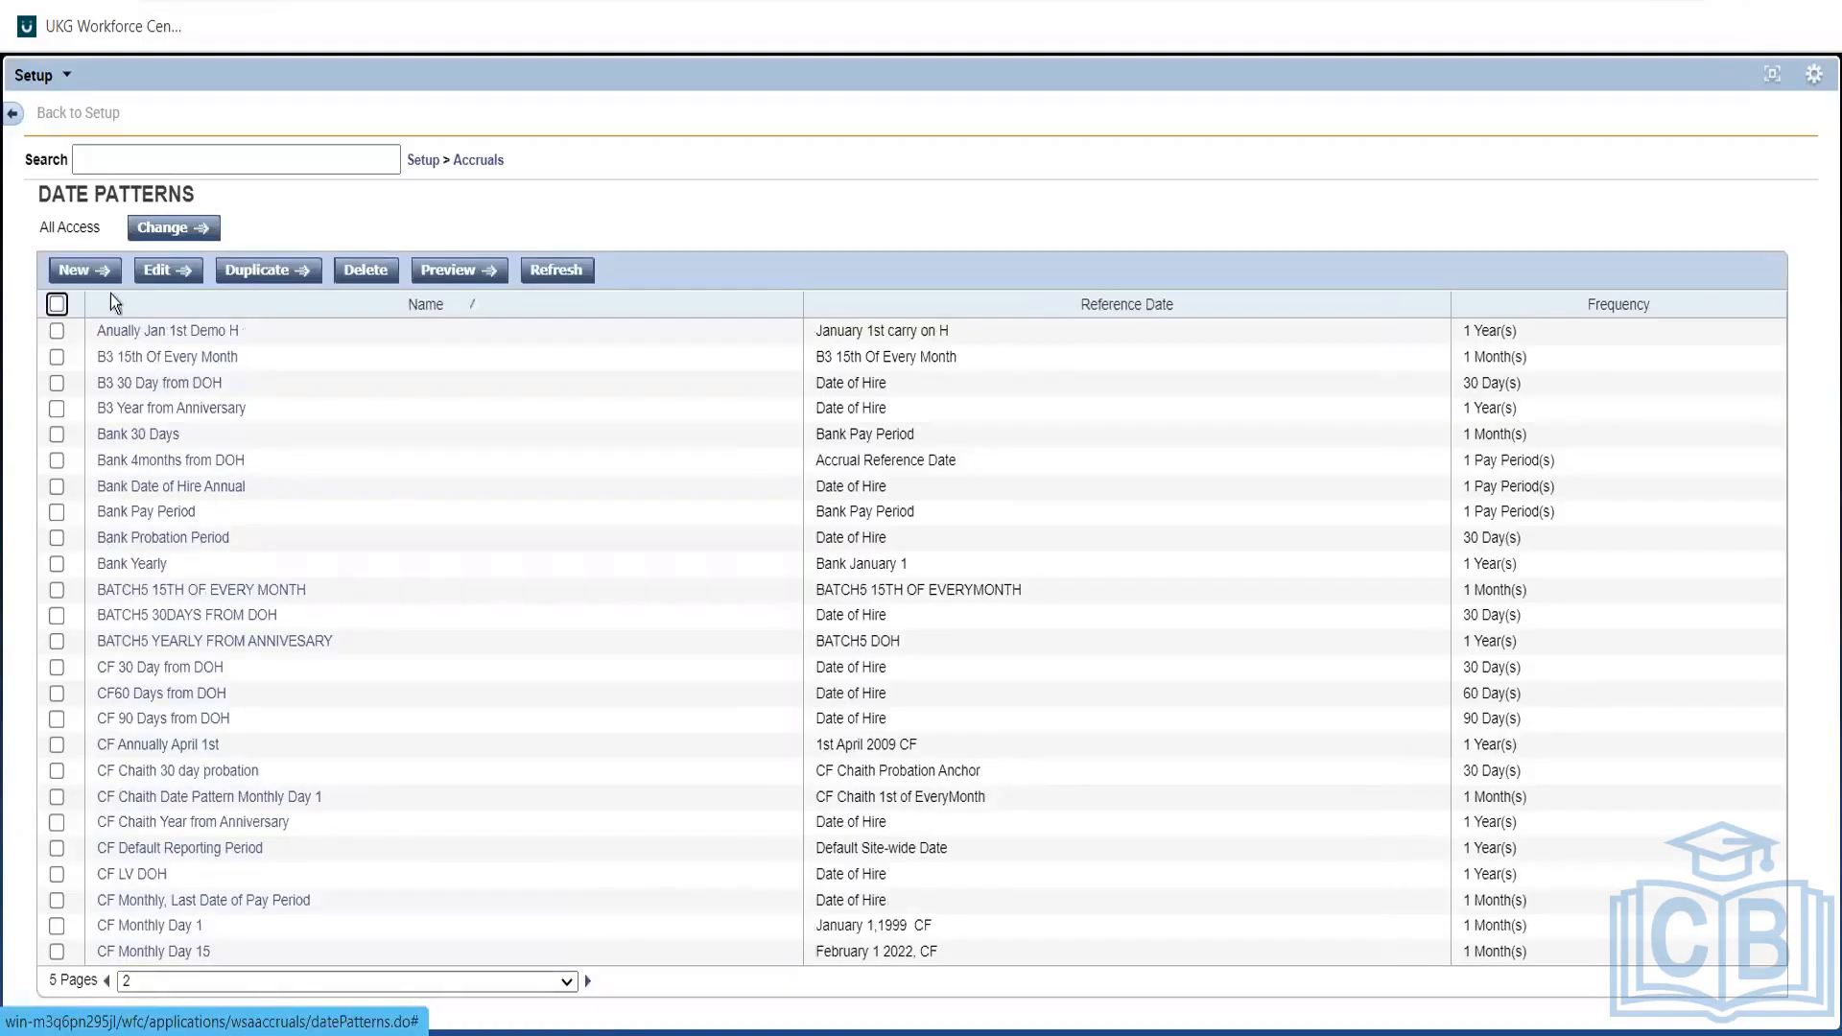
click(91, 276)
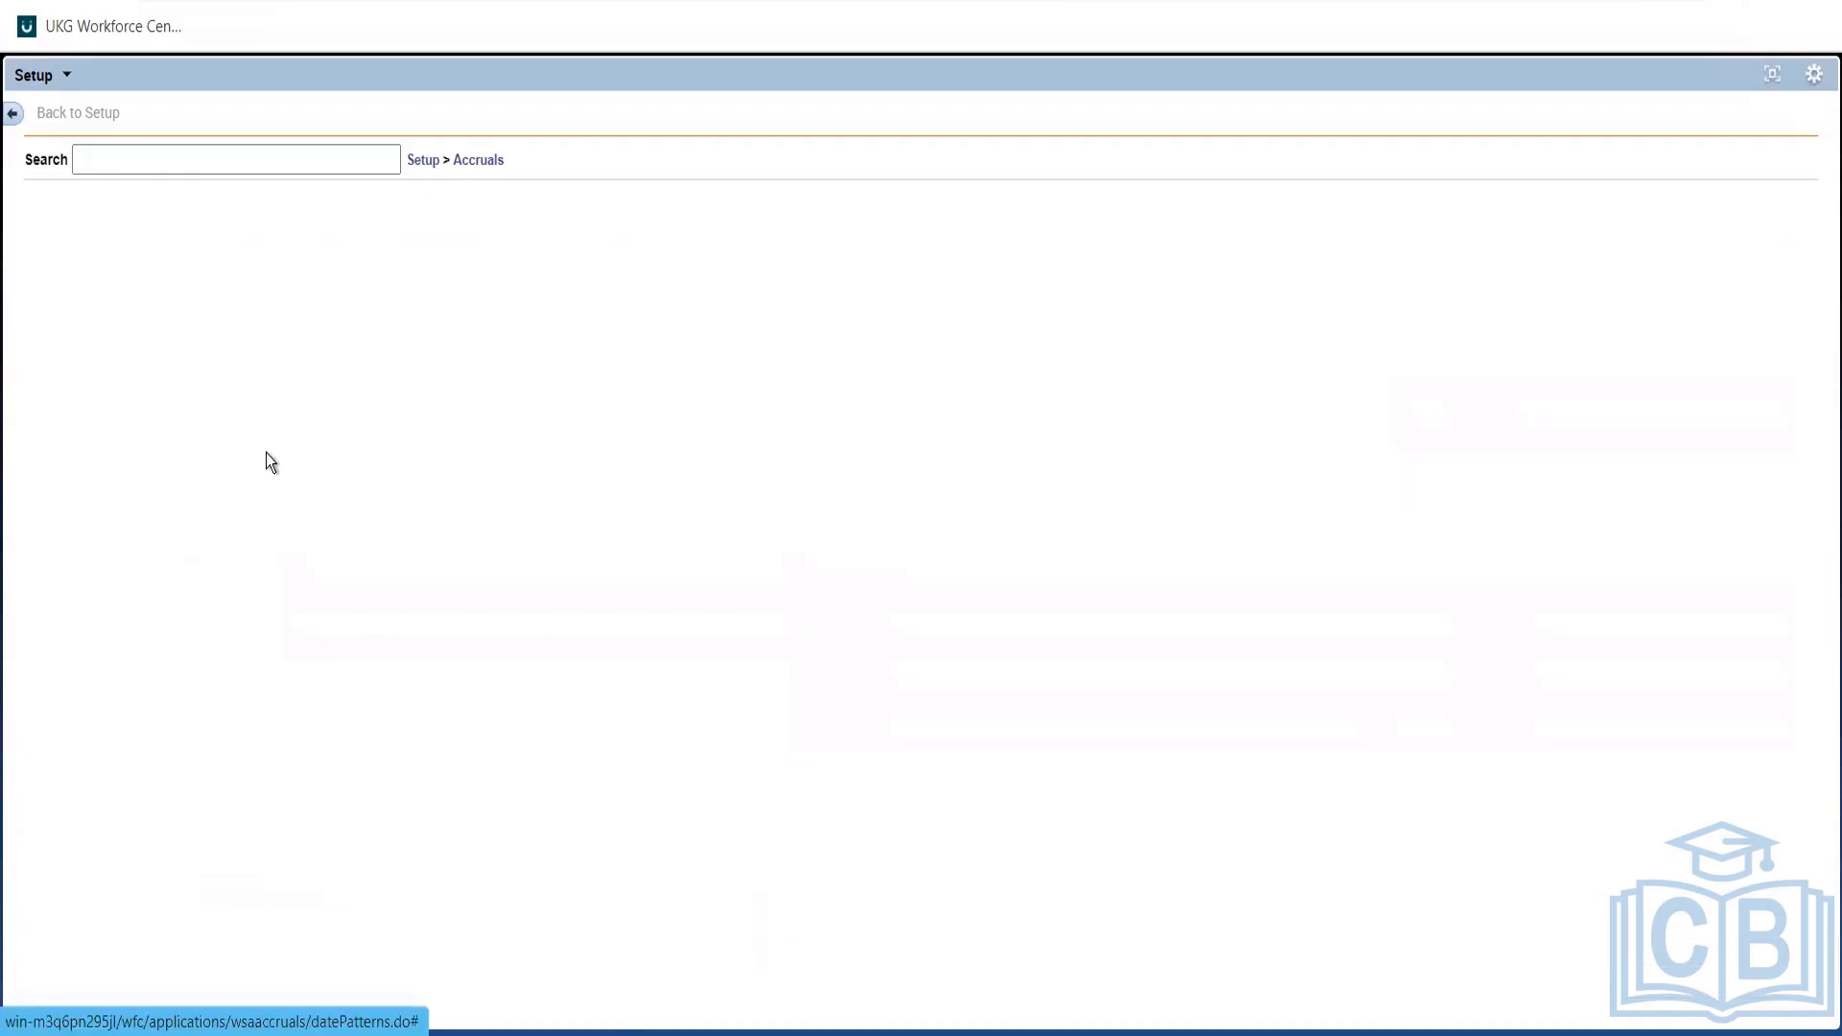
Name the new date pattern 'DOH one time'.
click(213, 280)
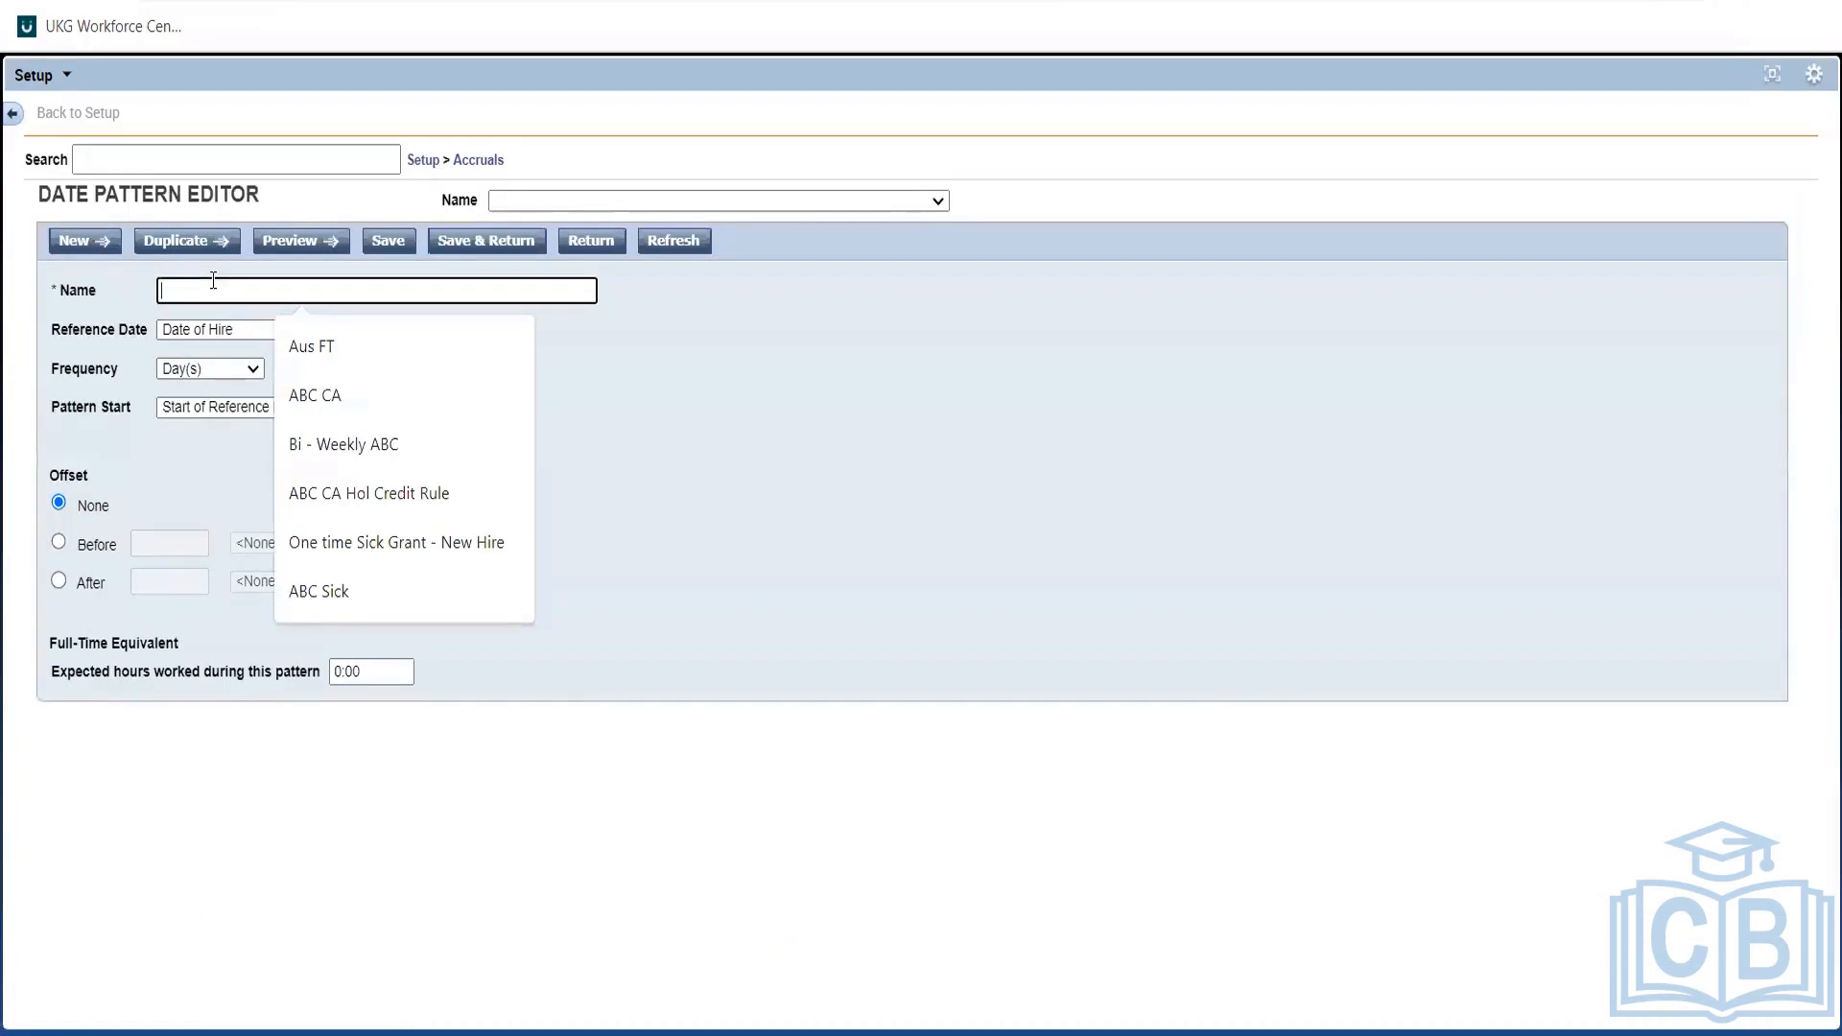
text(one)
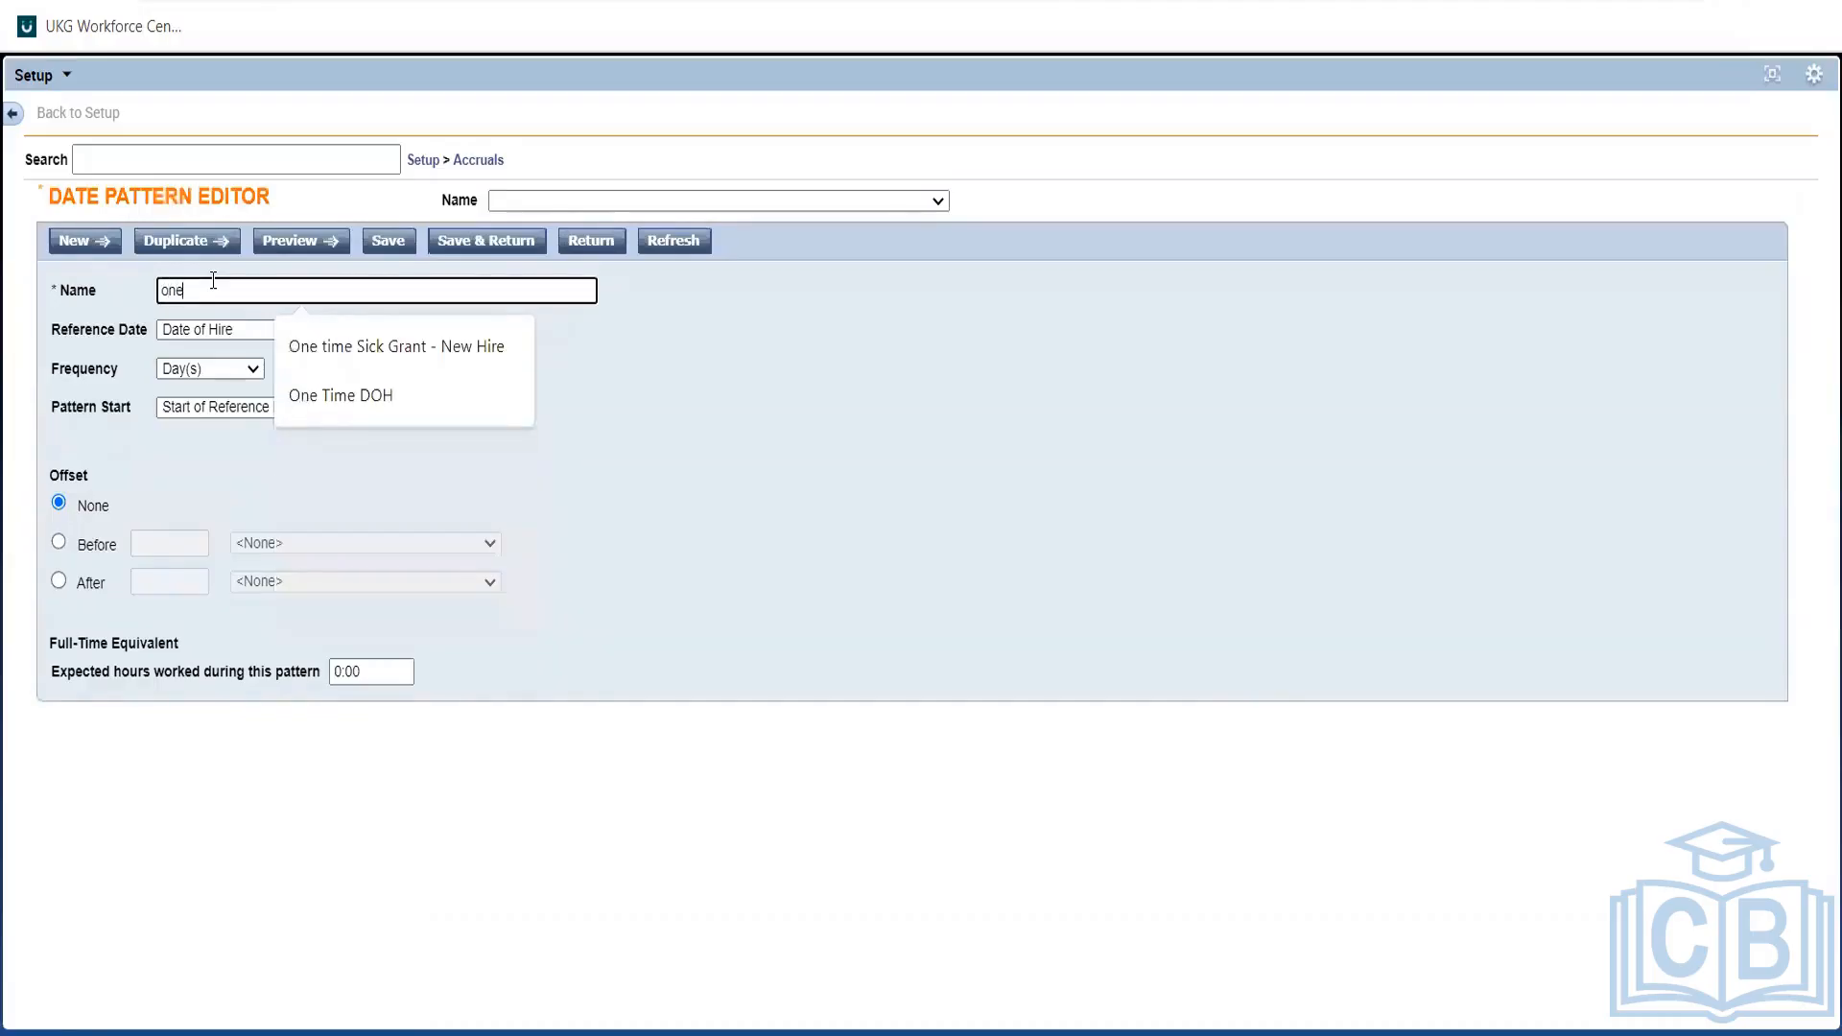
key(BackSpace)
key(BackSpace)
text(D)
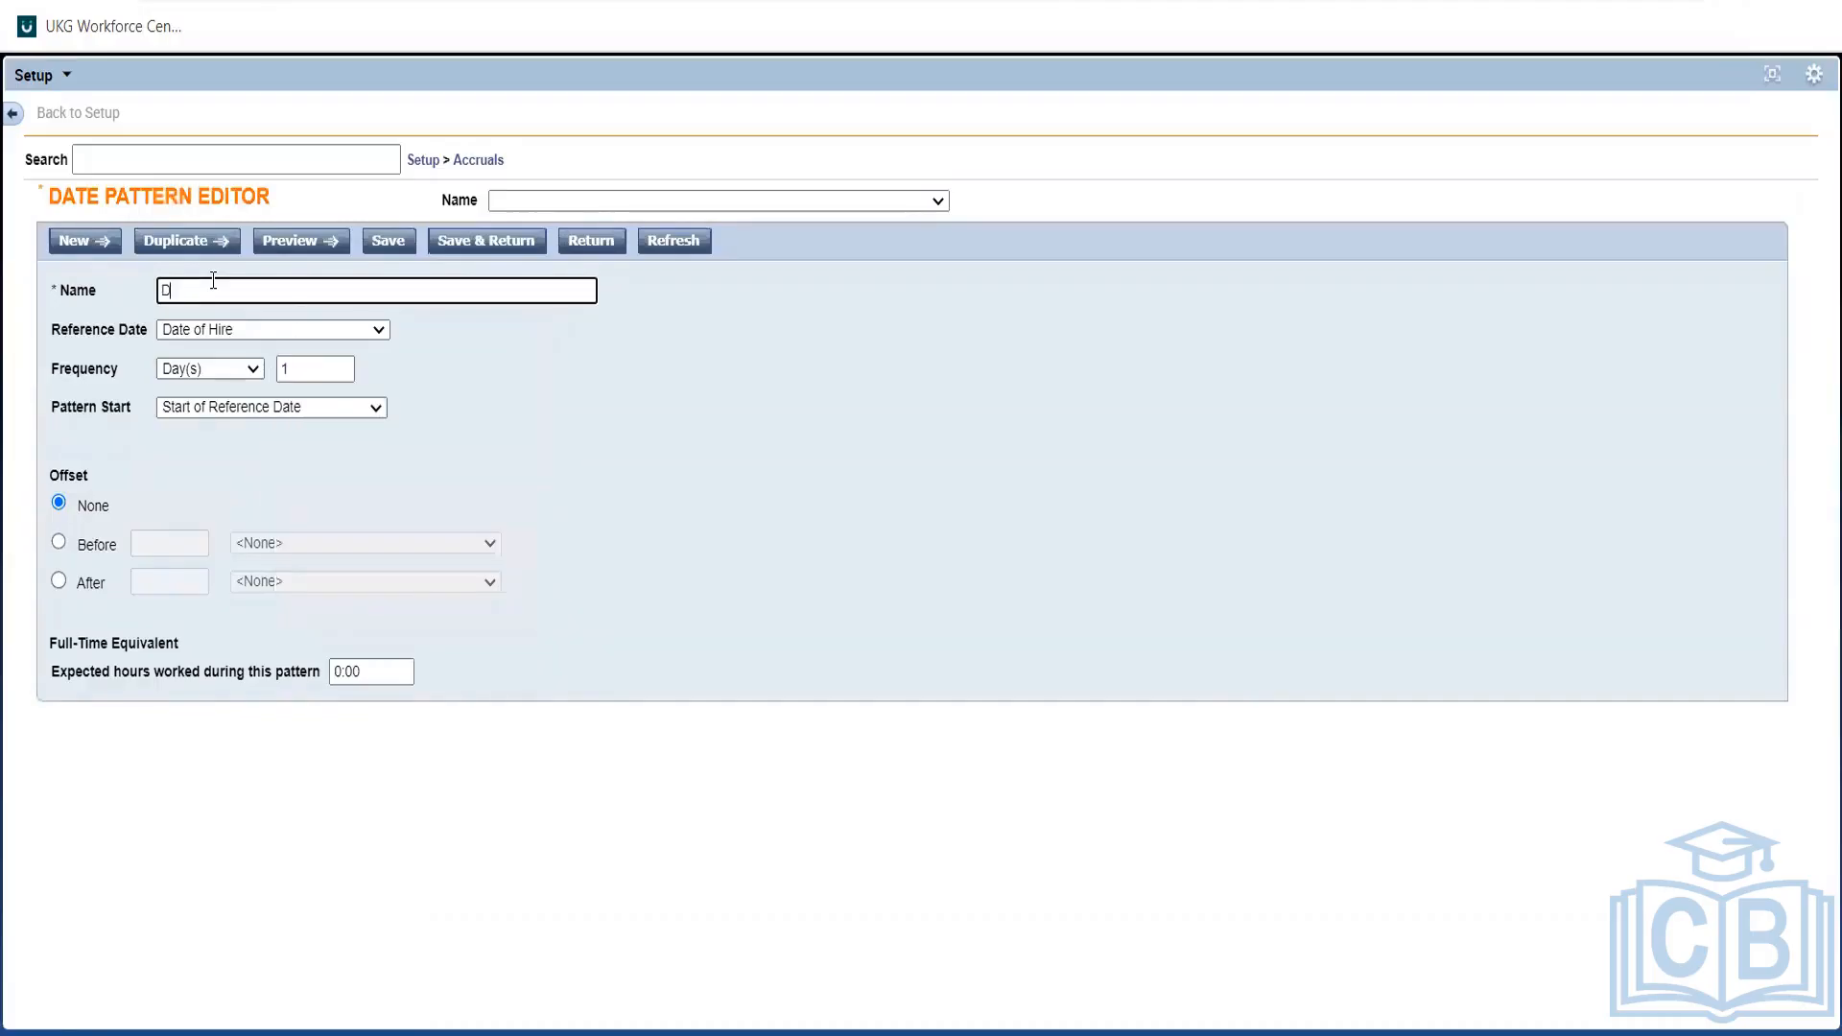
text(OH one time)
Set the date pattern's Reference Date to Hire Date.
click(268, 335)
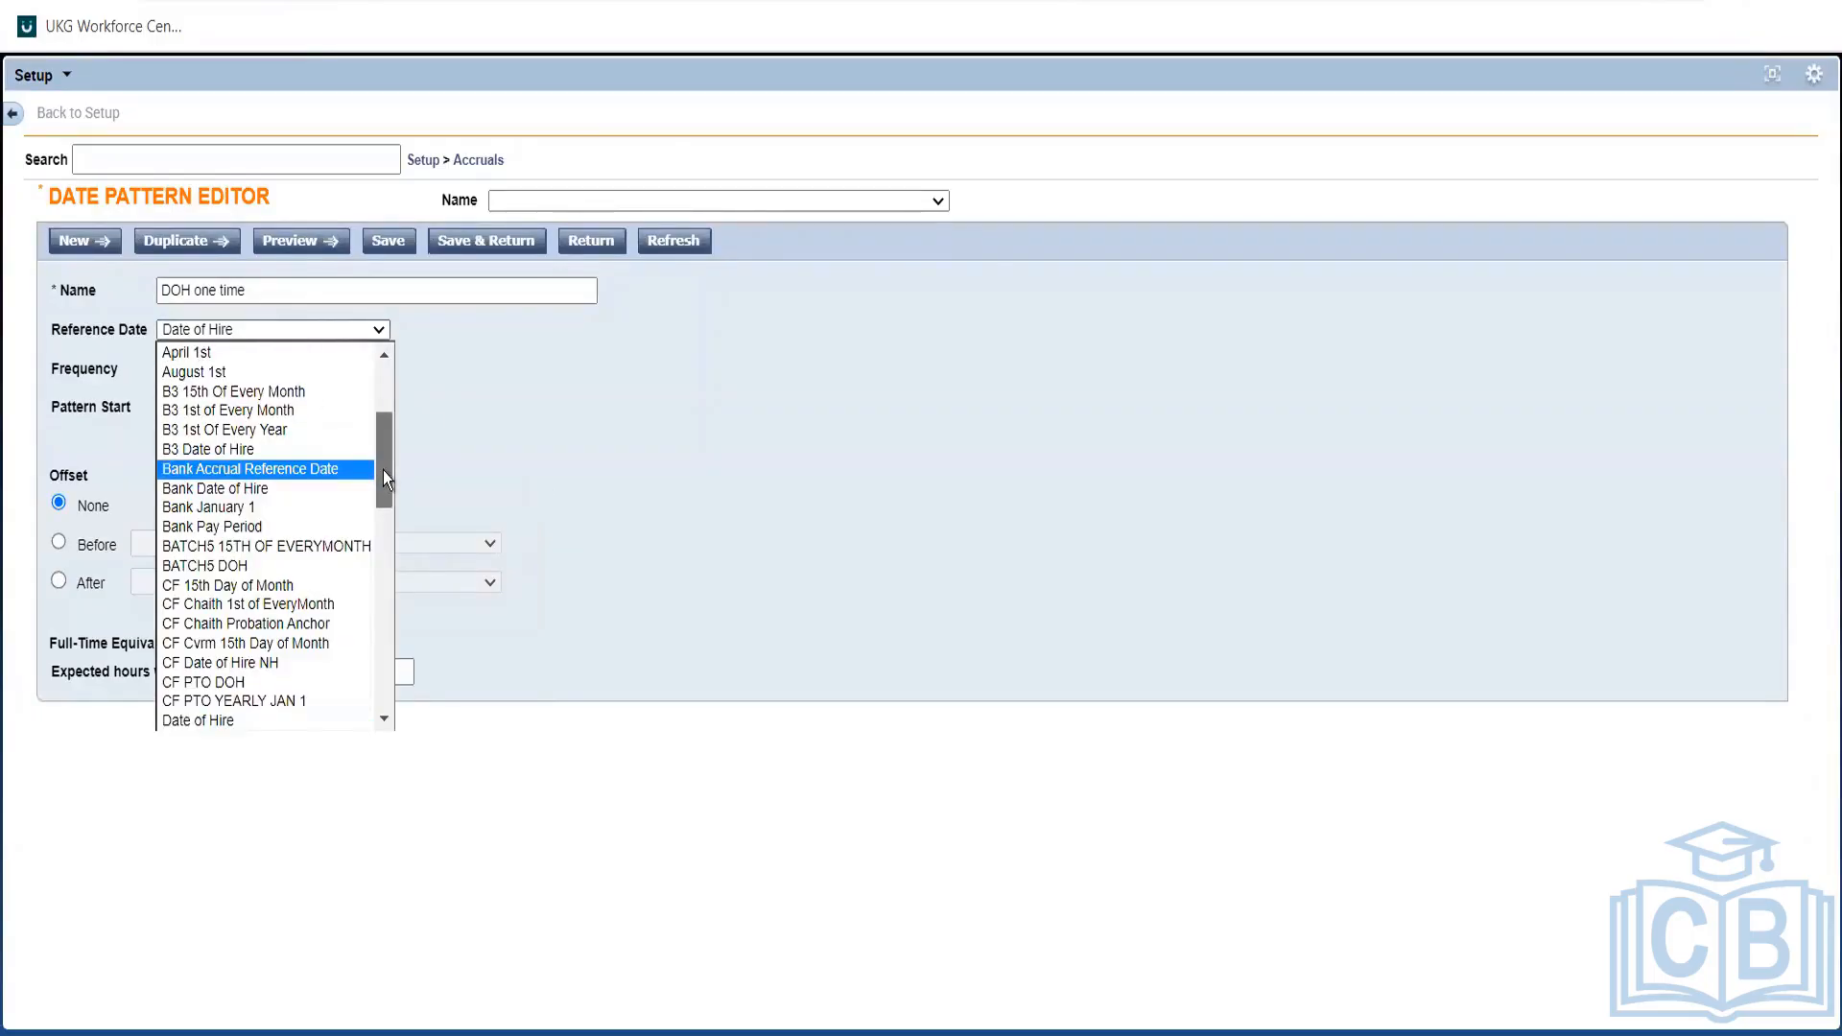
drag(382, 470, 383, 574)
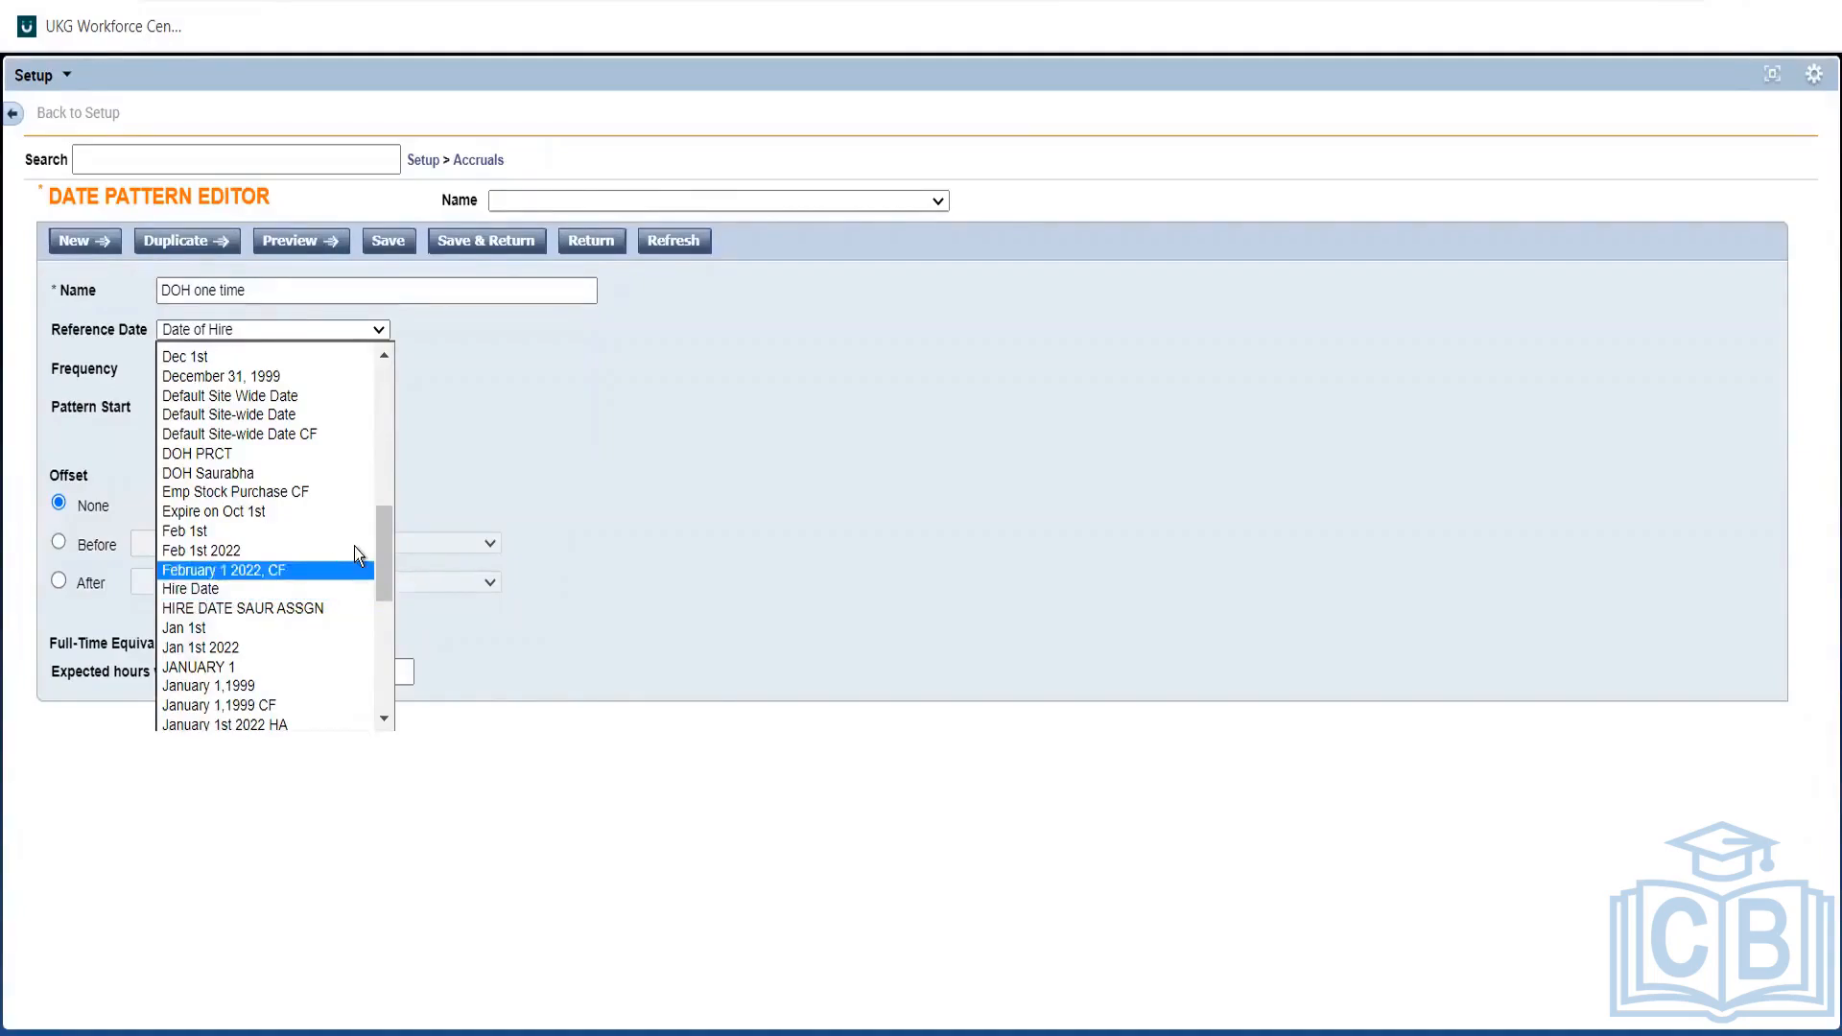
click(381, 405)
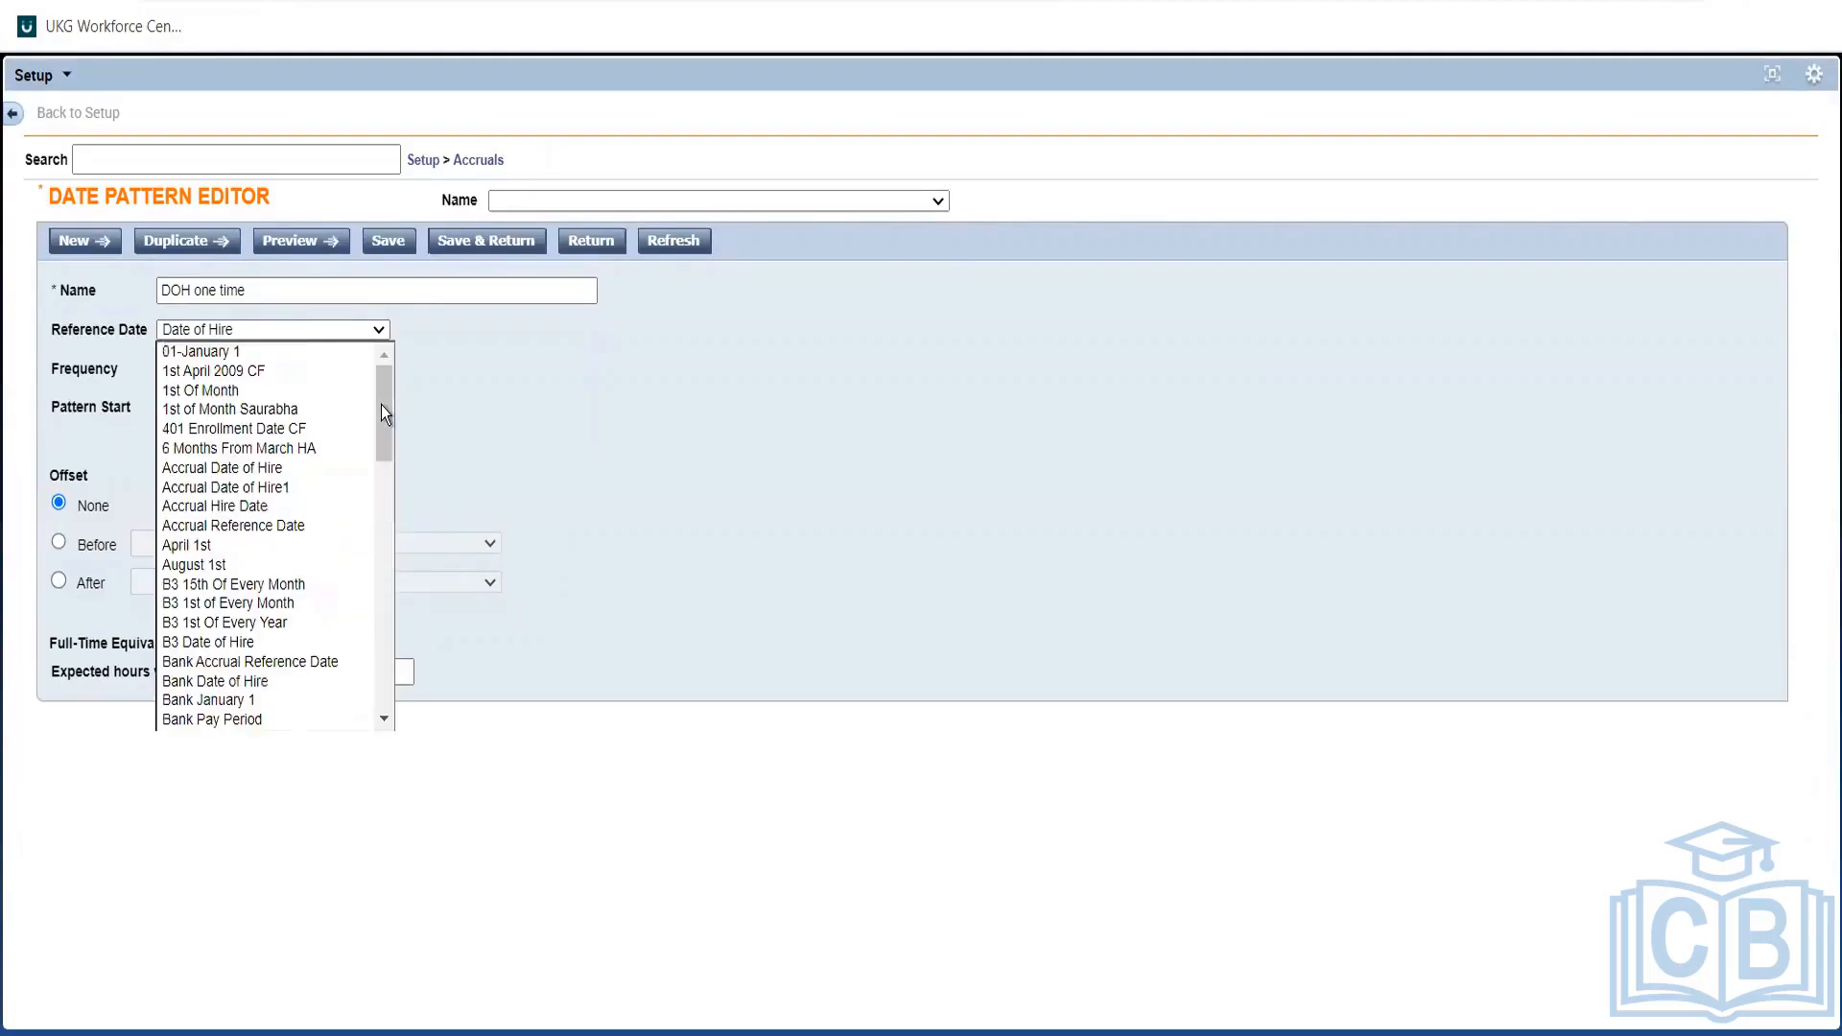
drag(382, 404, 377, 483)
click(386, 355)
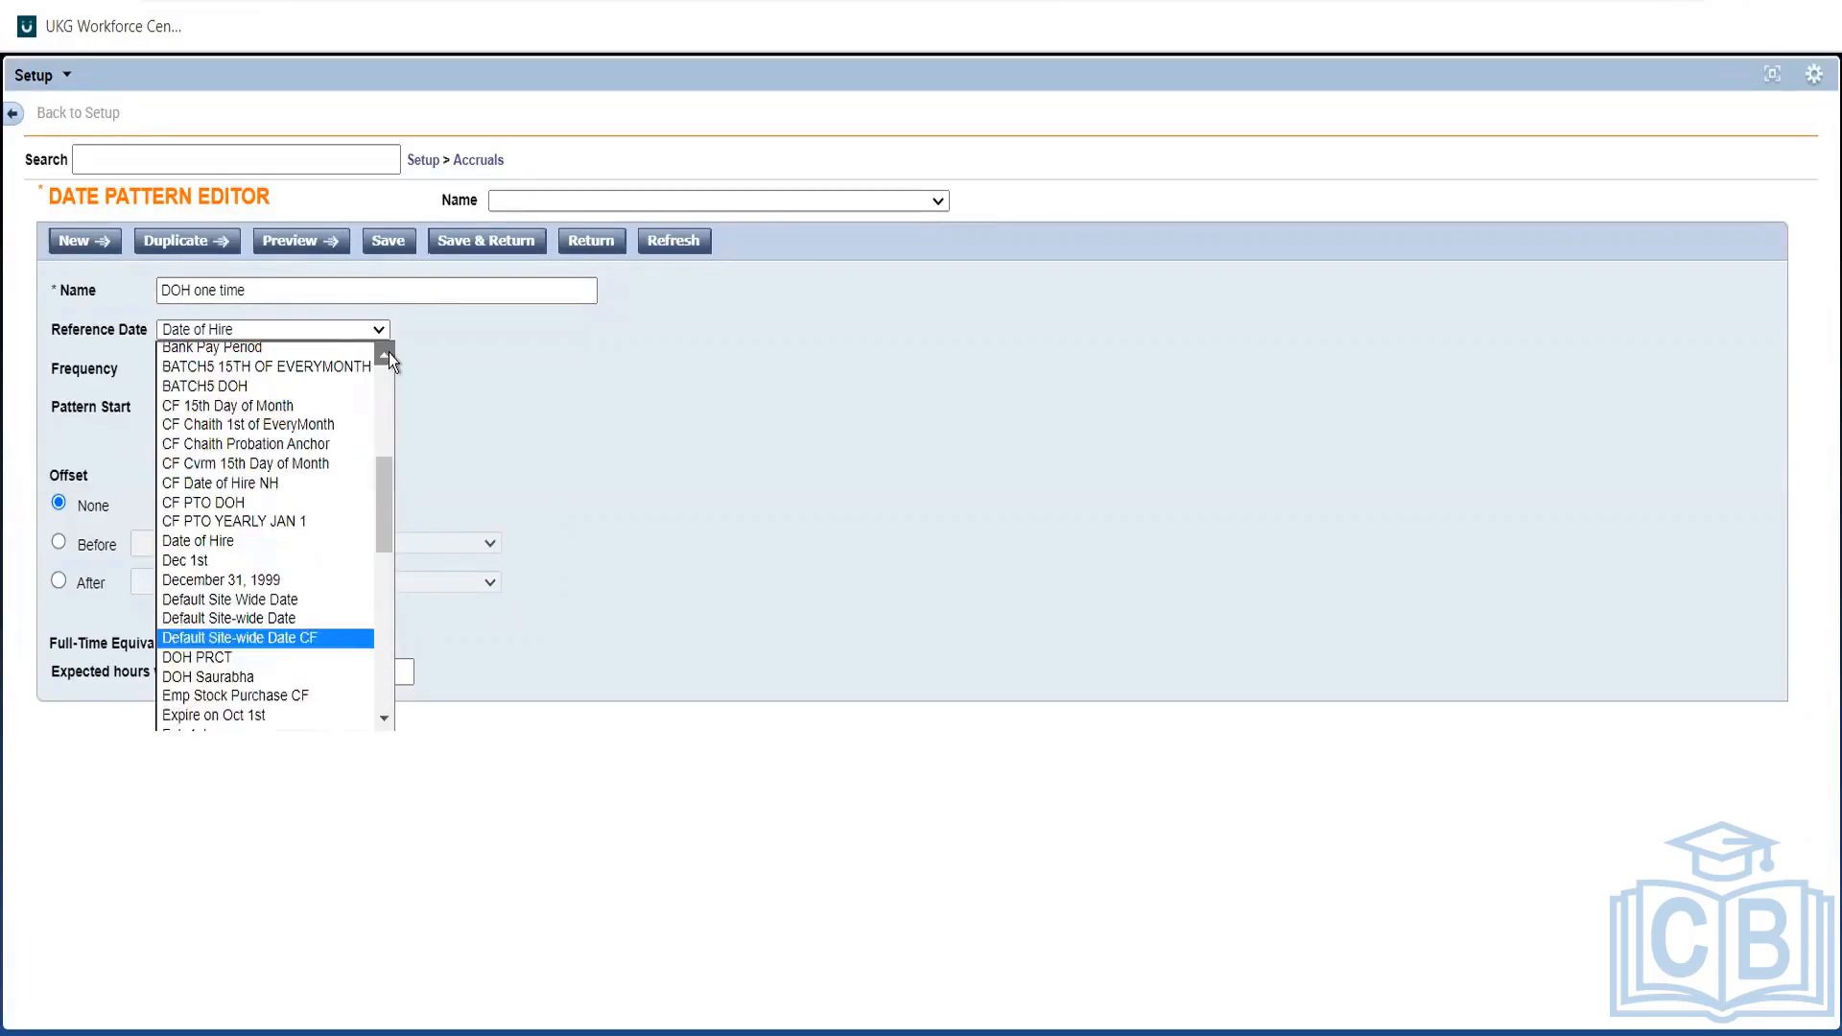
click(384, 717)
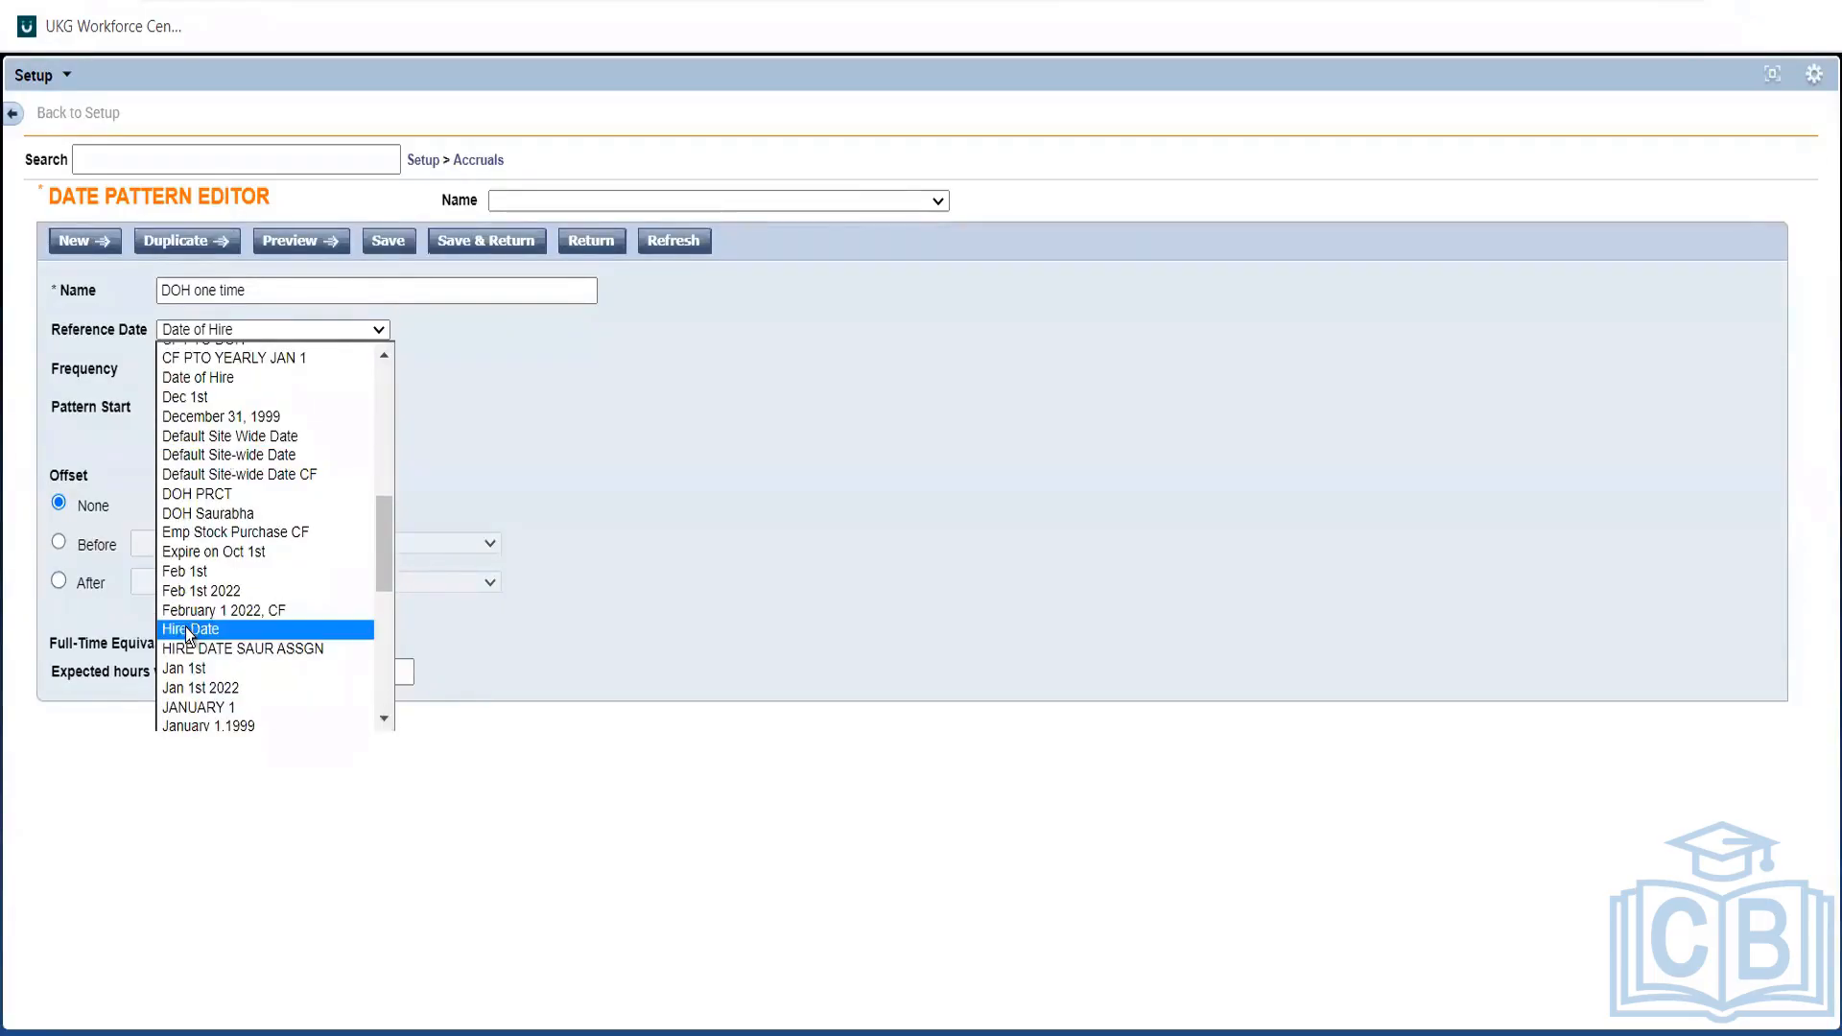
click(189, 633)
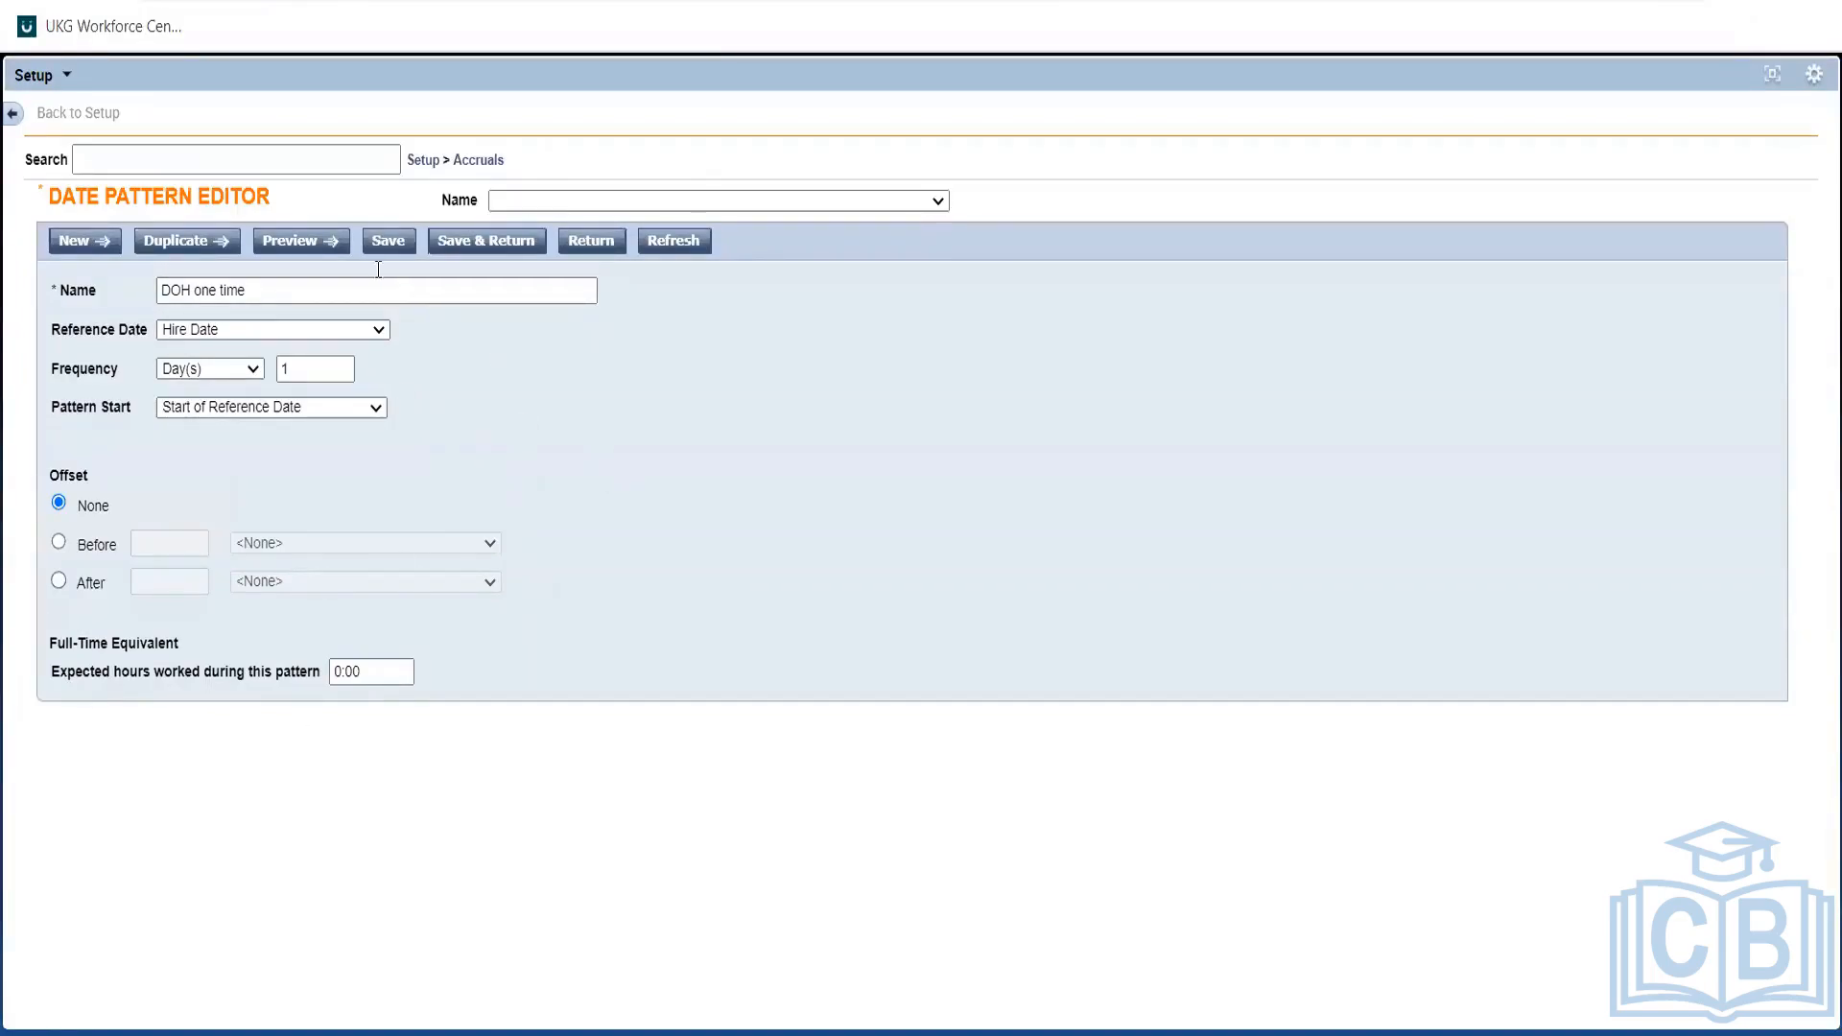
Confirm DOH one time's 1 Day(s) frequency, save the pattern, and go back to Date Patterns.
click(241, 287)
click(457, 412)
click(174, 368)
click(175, 368)
click(307, 373)
click(557, 420)
click(296, 376)
click(293, 377)
click(688, 407)
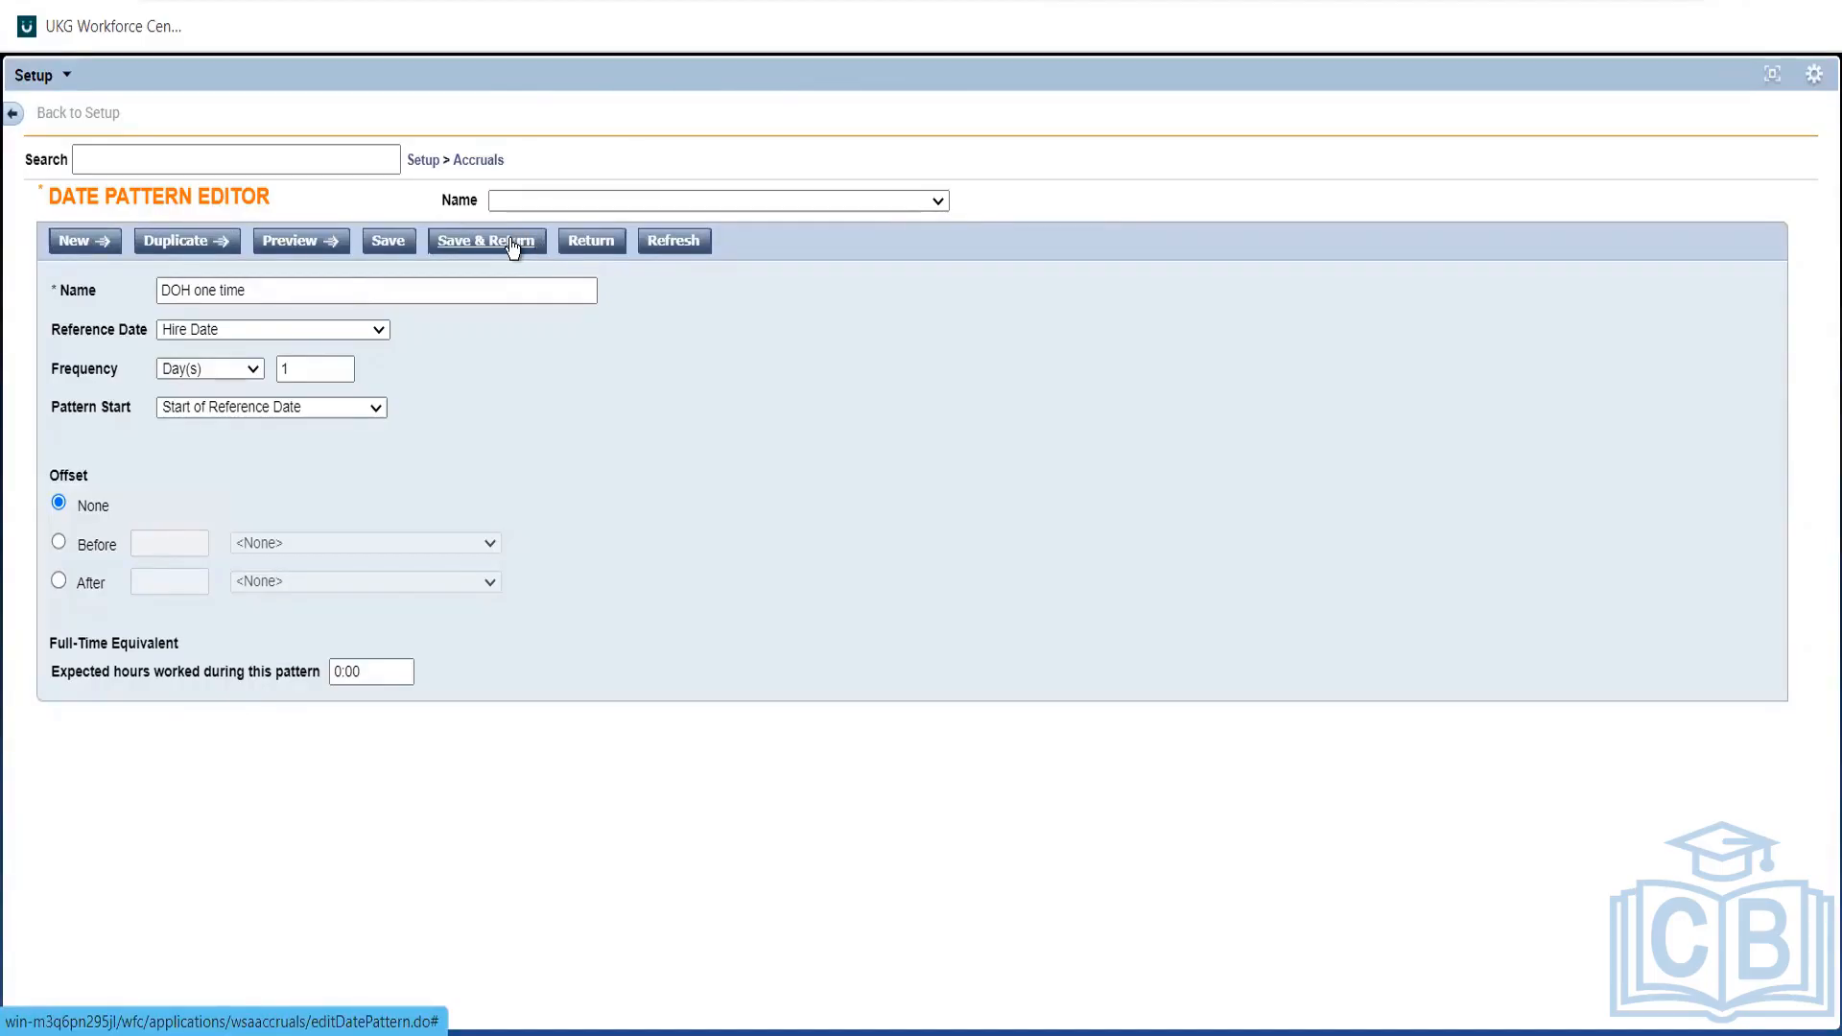
click(464, 252)
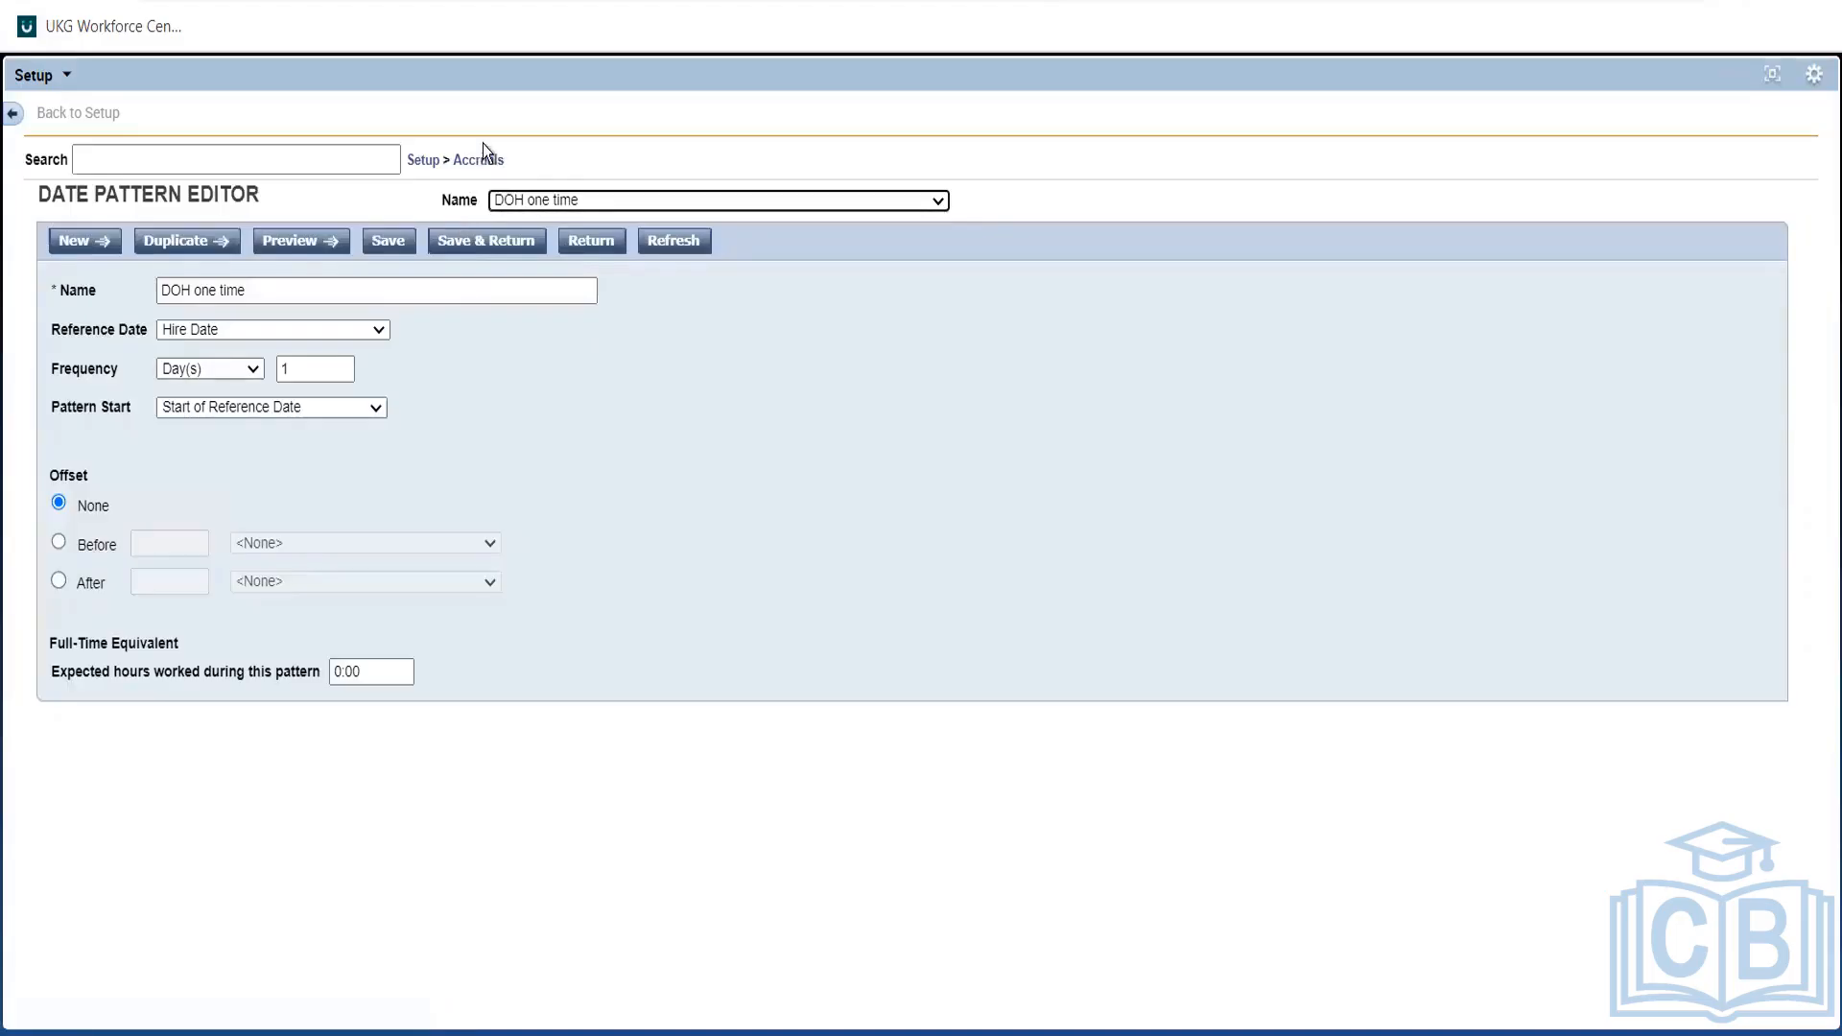
click(462, 241)
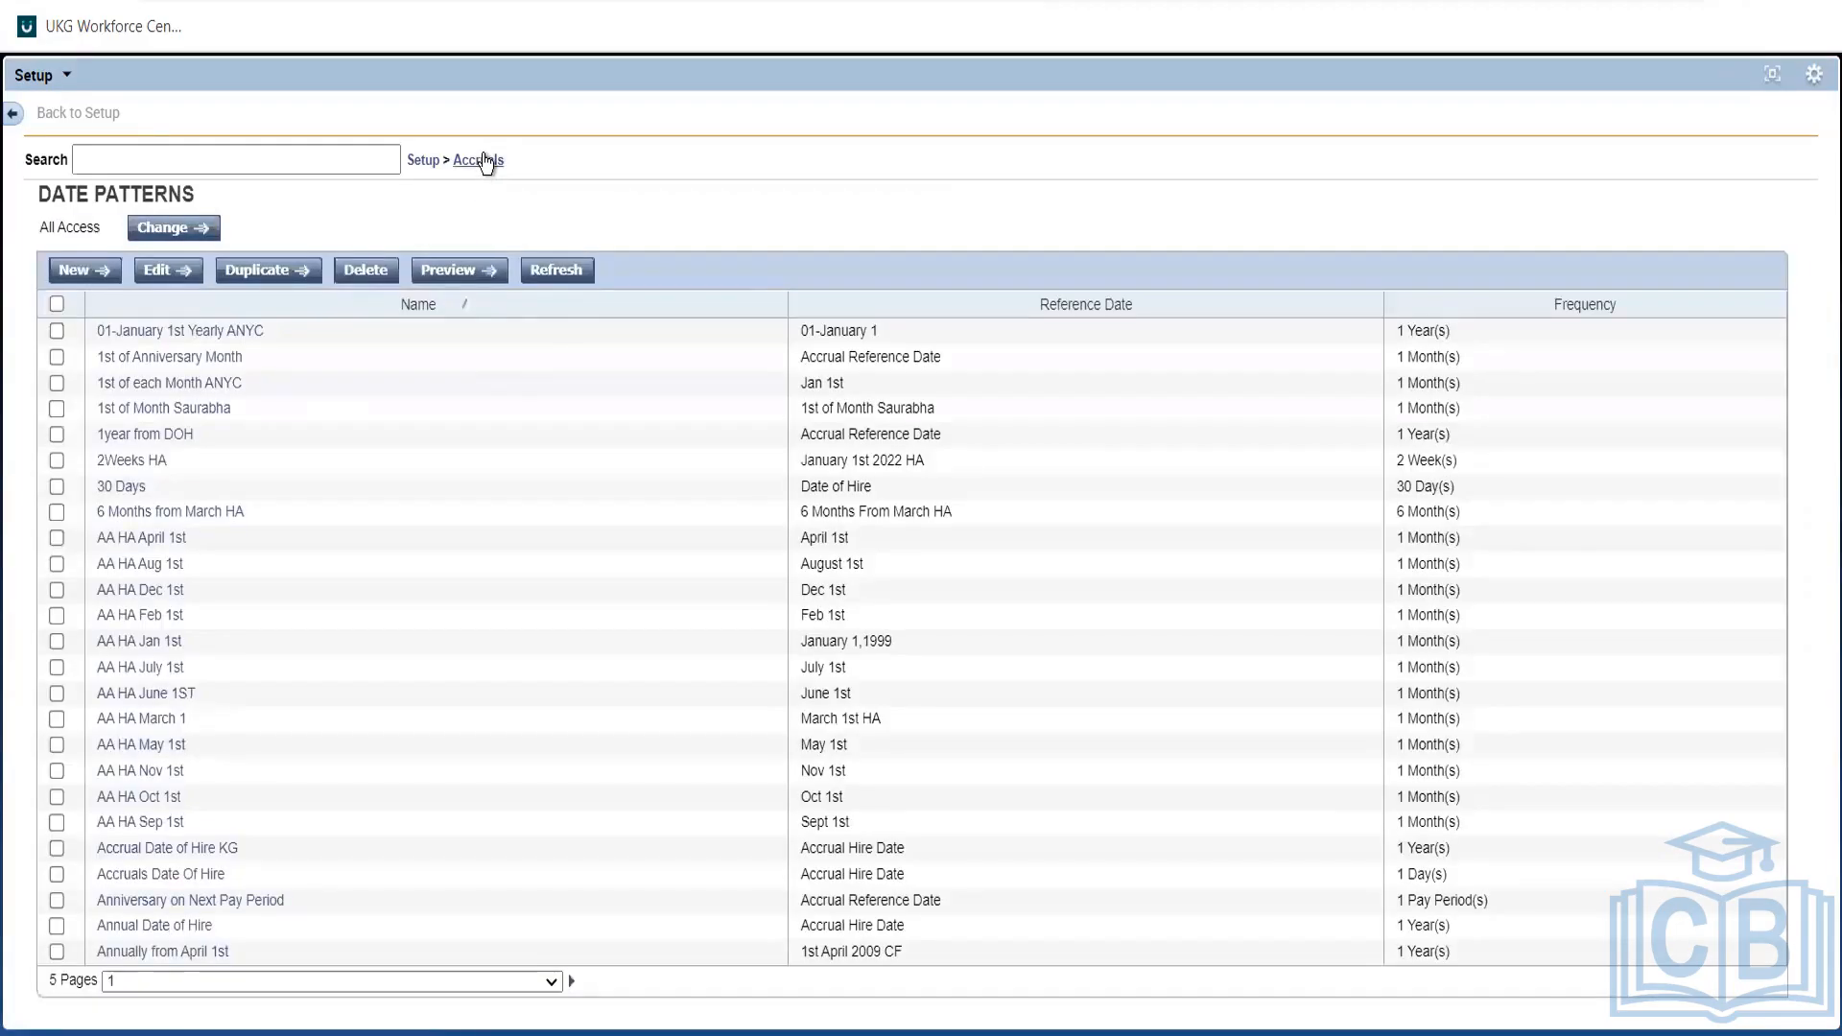
Duplicate the ABC Sick grant from the Grants list, creating Copy of ABC Sick.
click(479, 161)
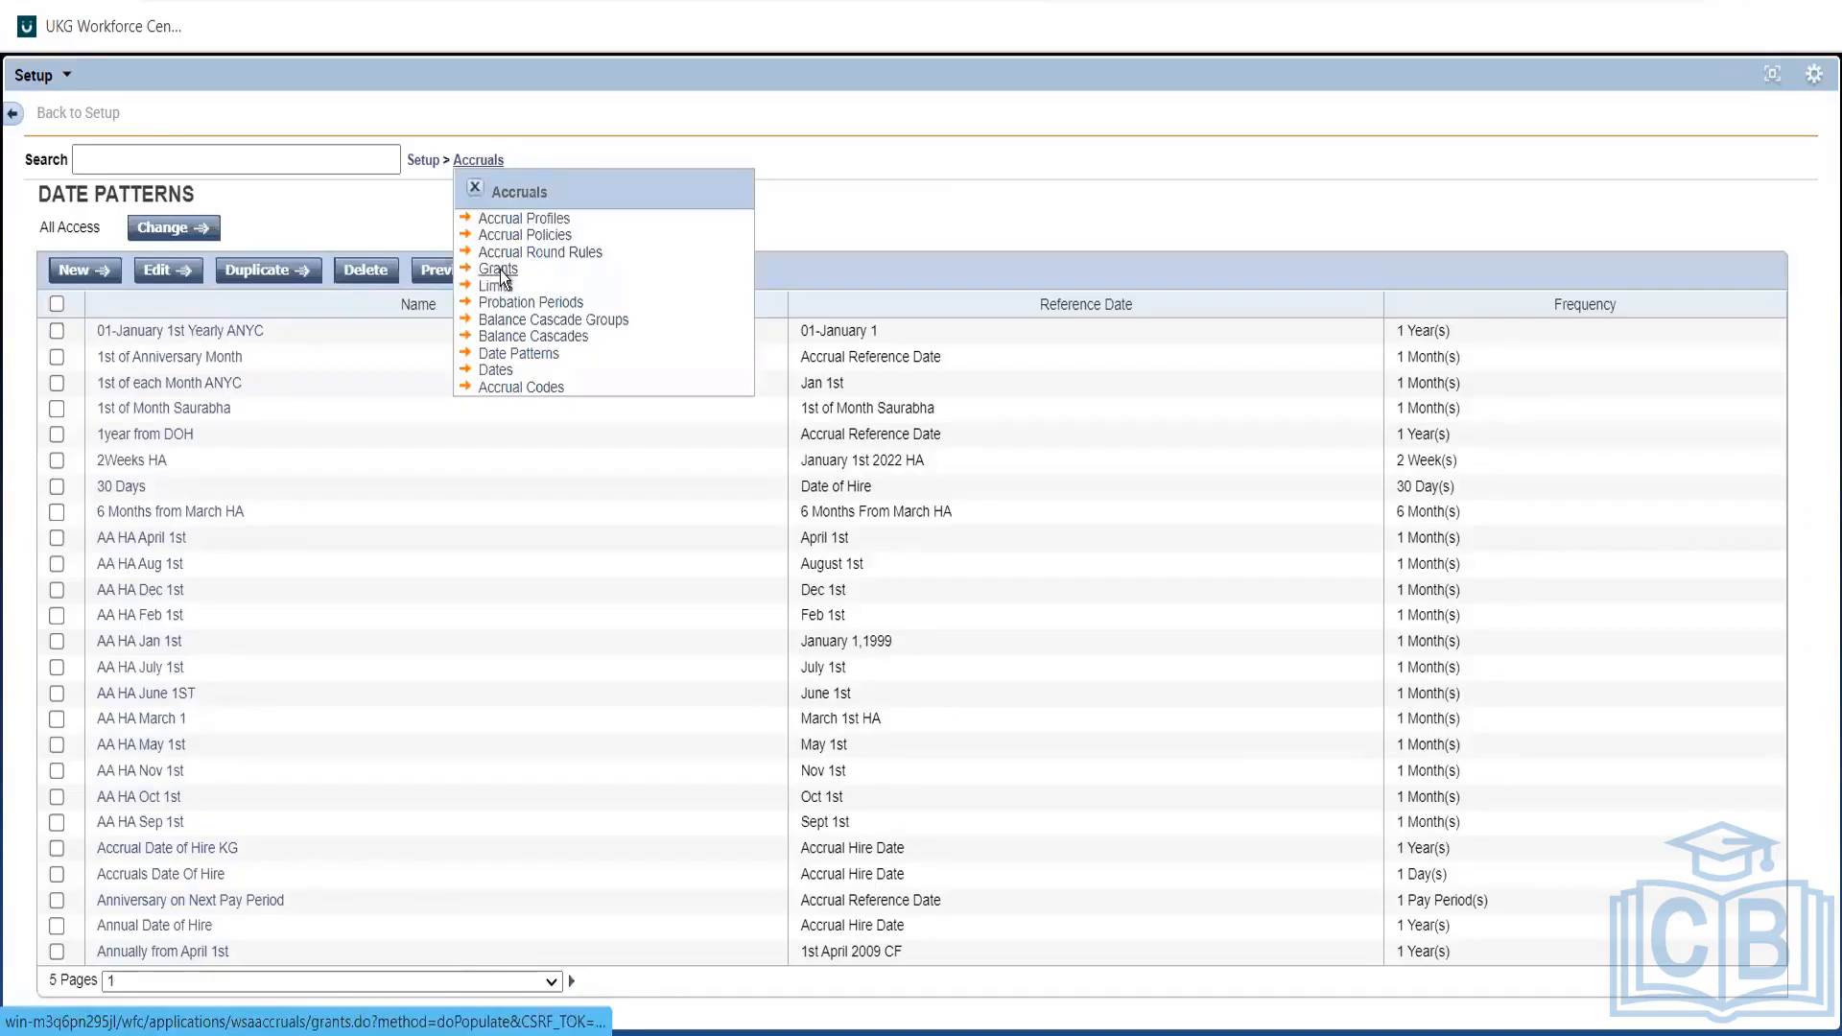
click(499, 268)
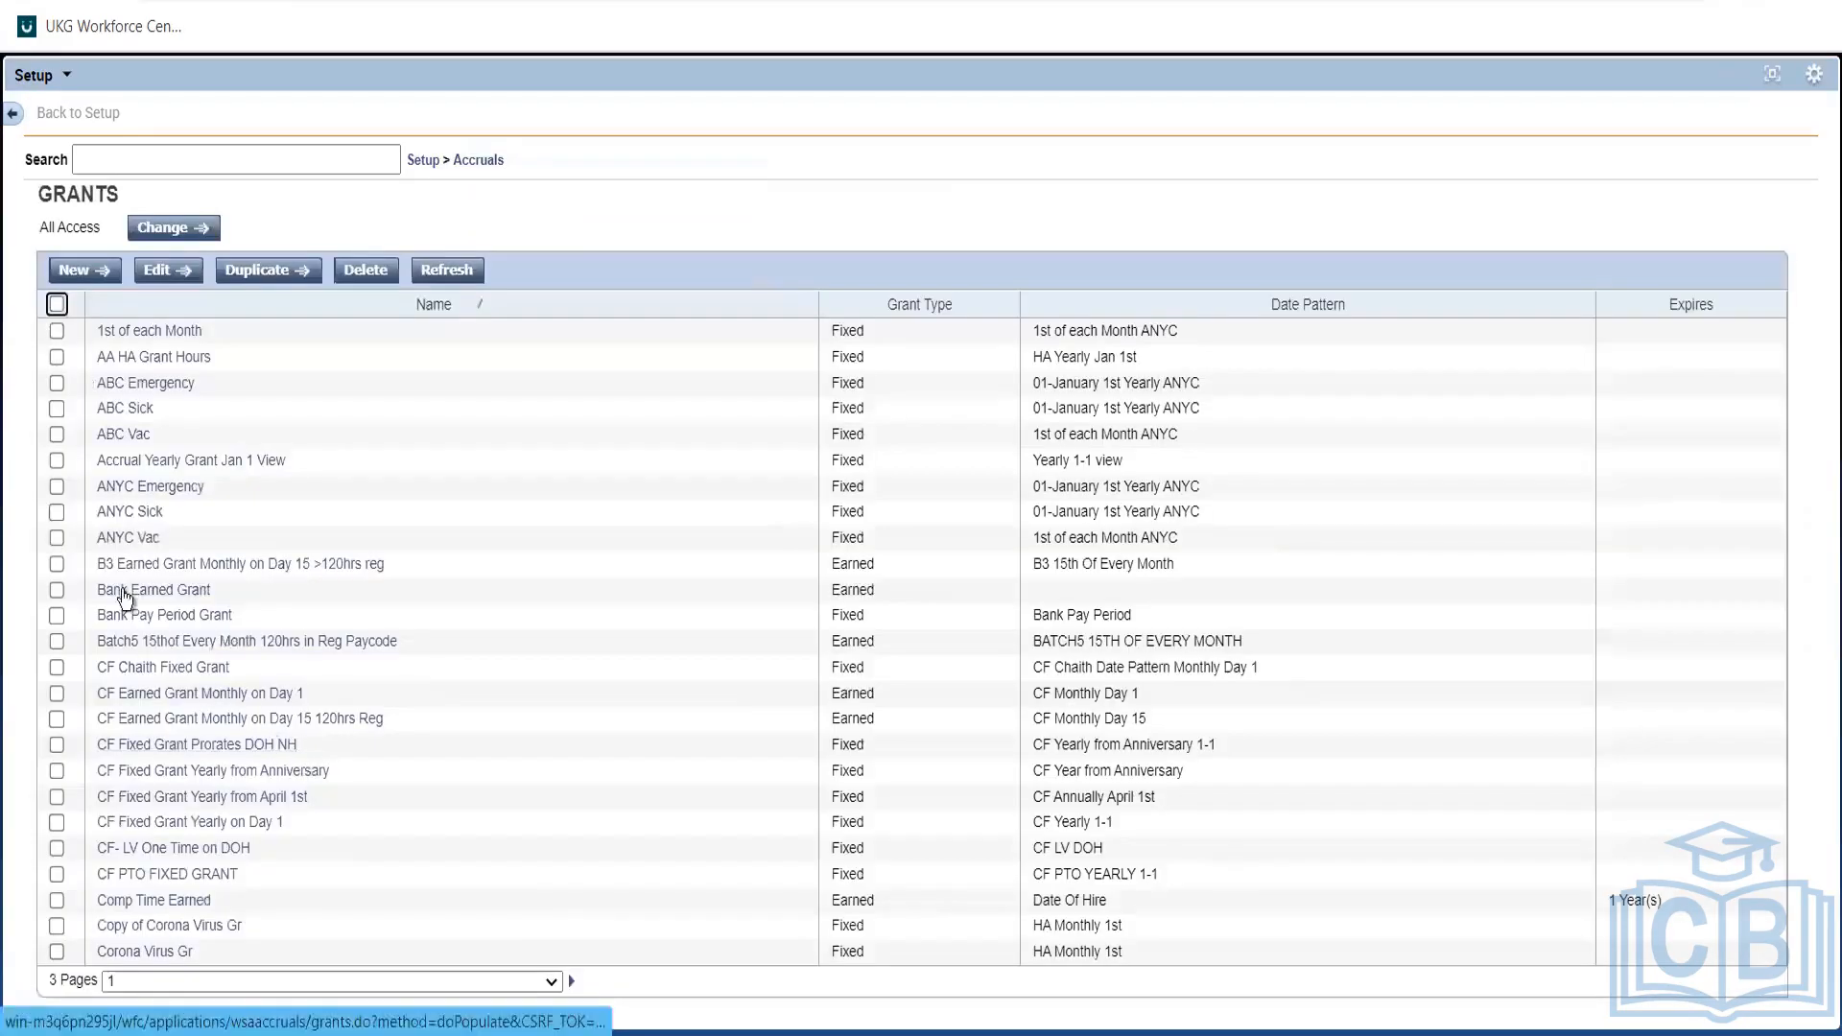
click(56, 411)
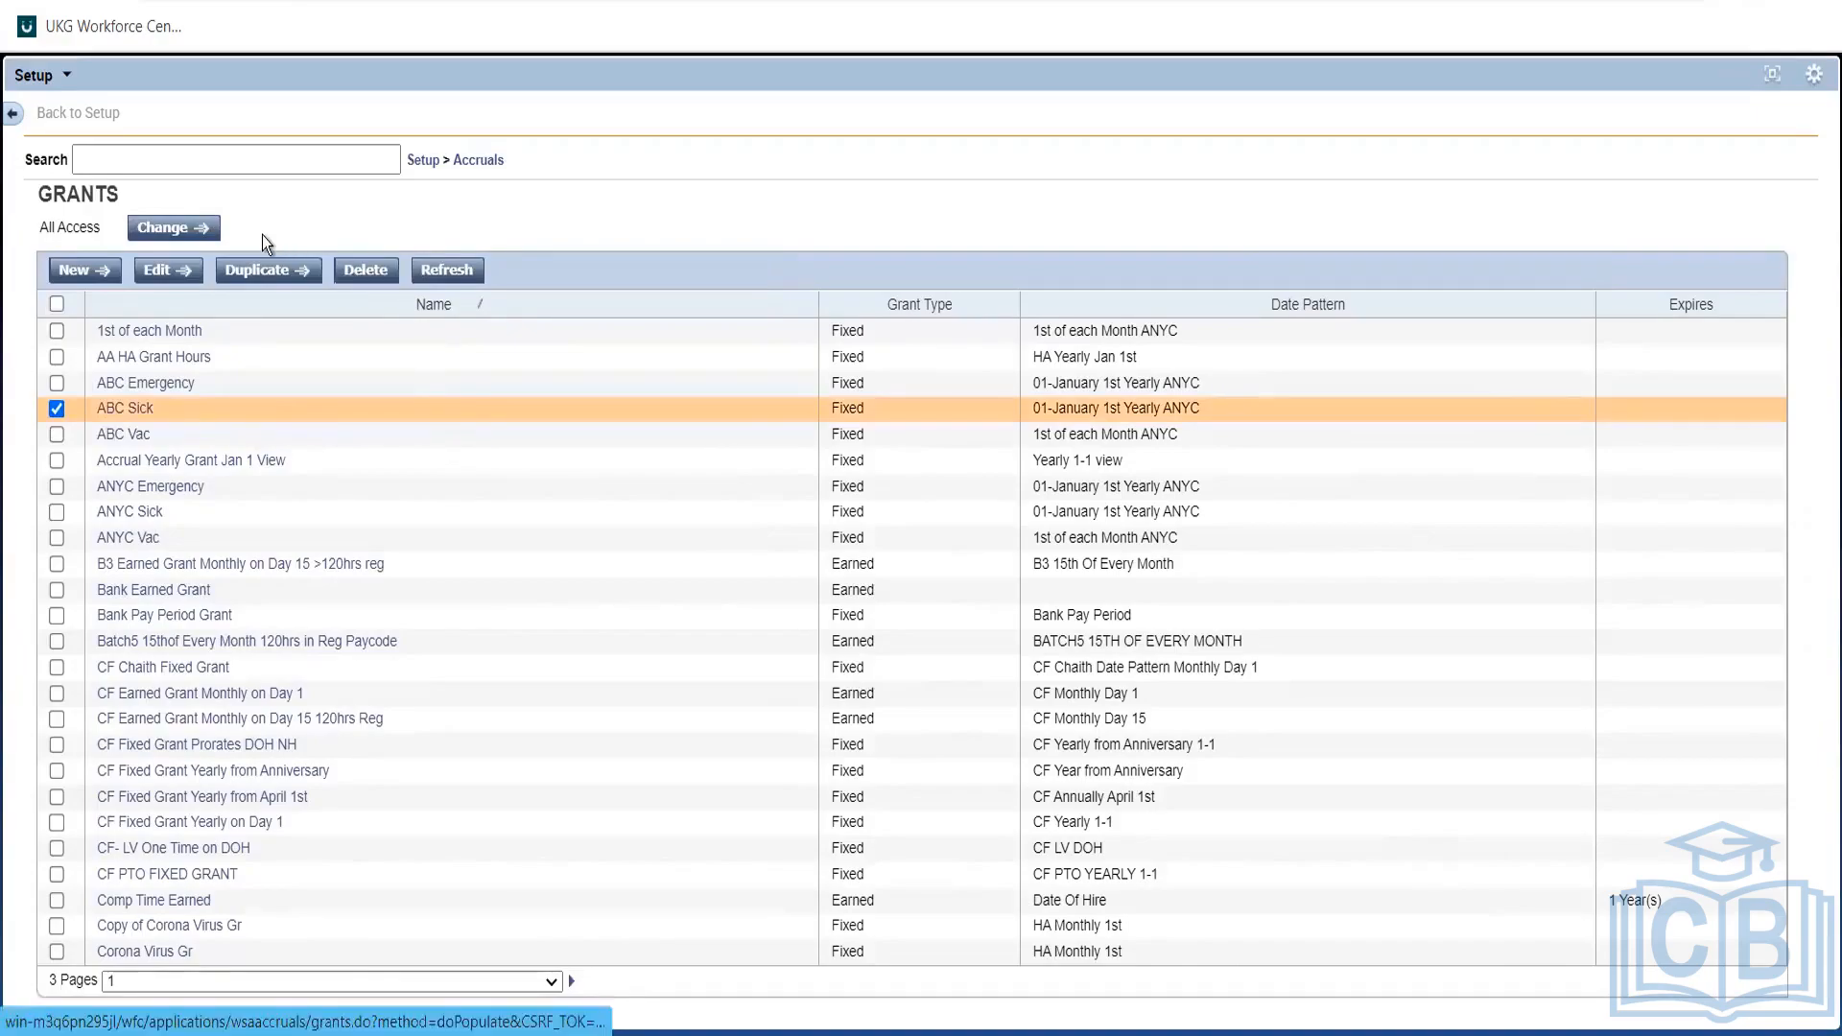
click(239, 273)
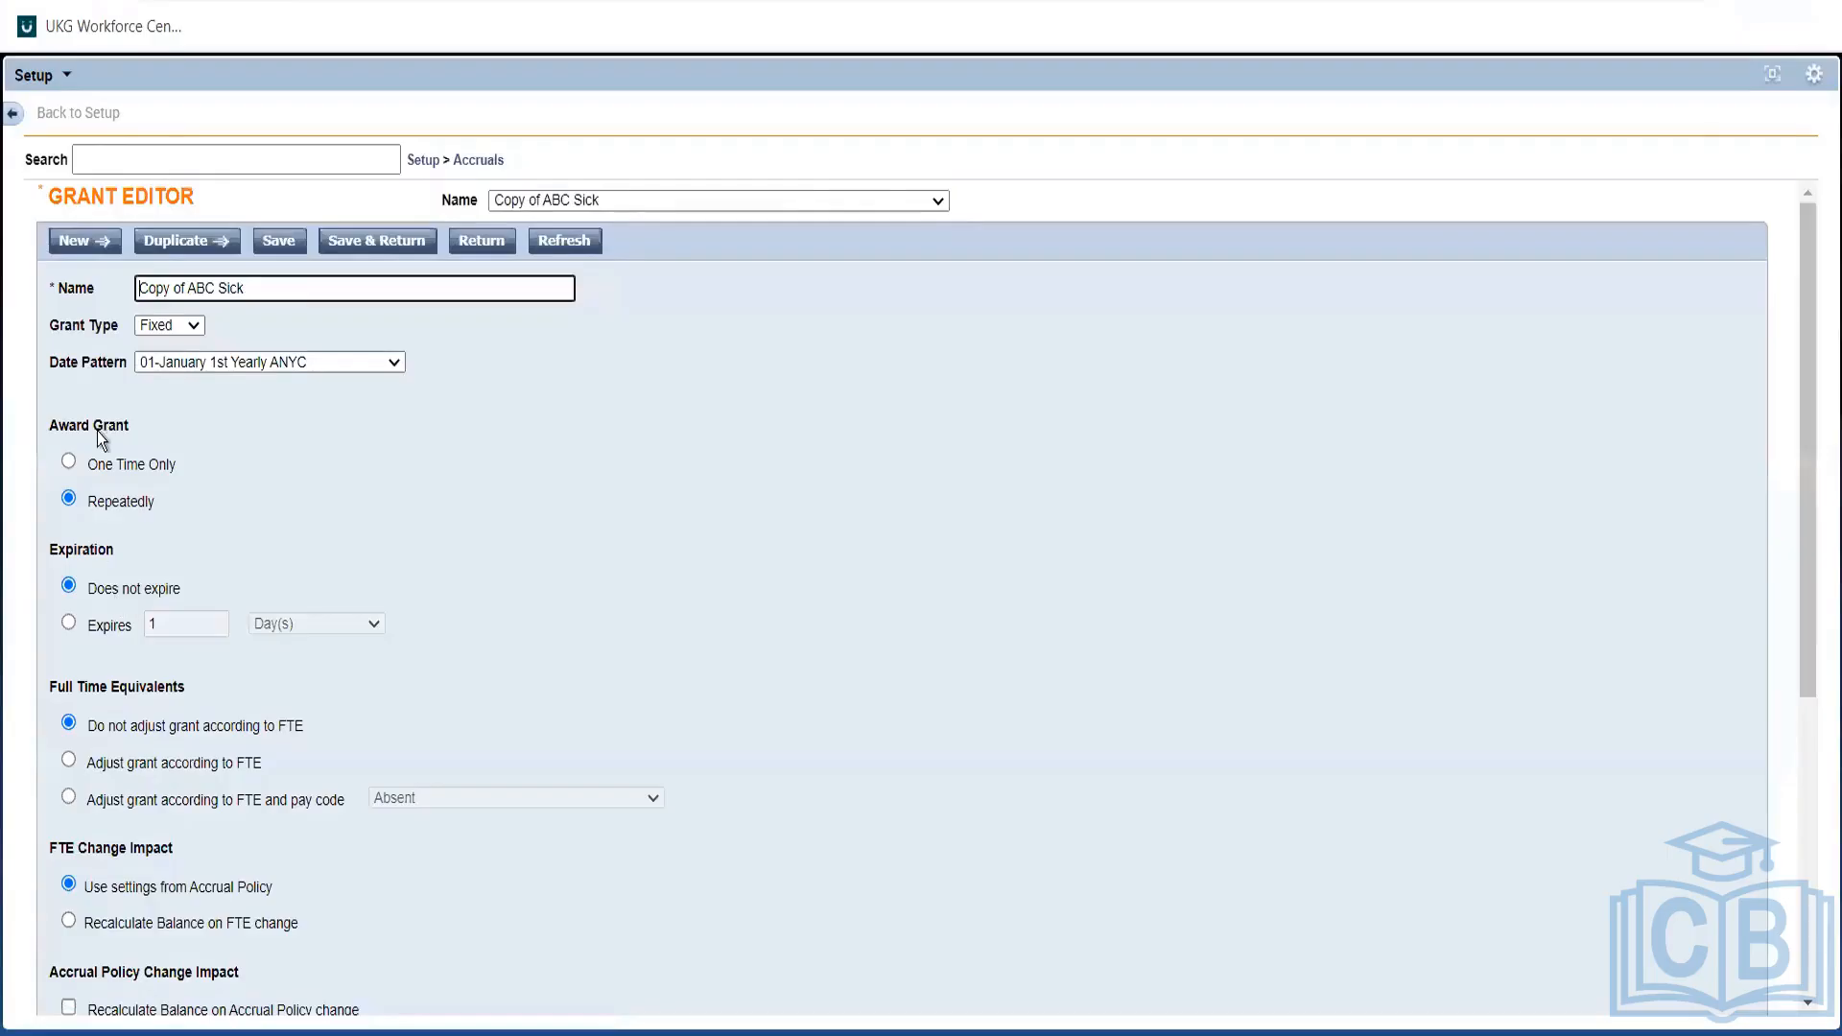
Make the grant award one time only and rename it 'DOH one time grant - ABC Sick'.
click(69, 461)
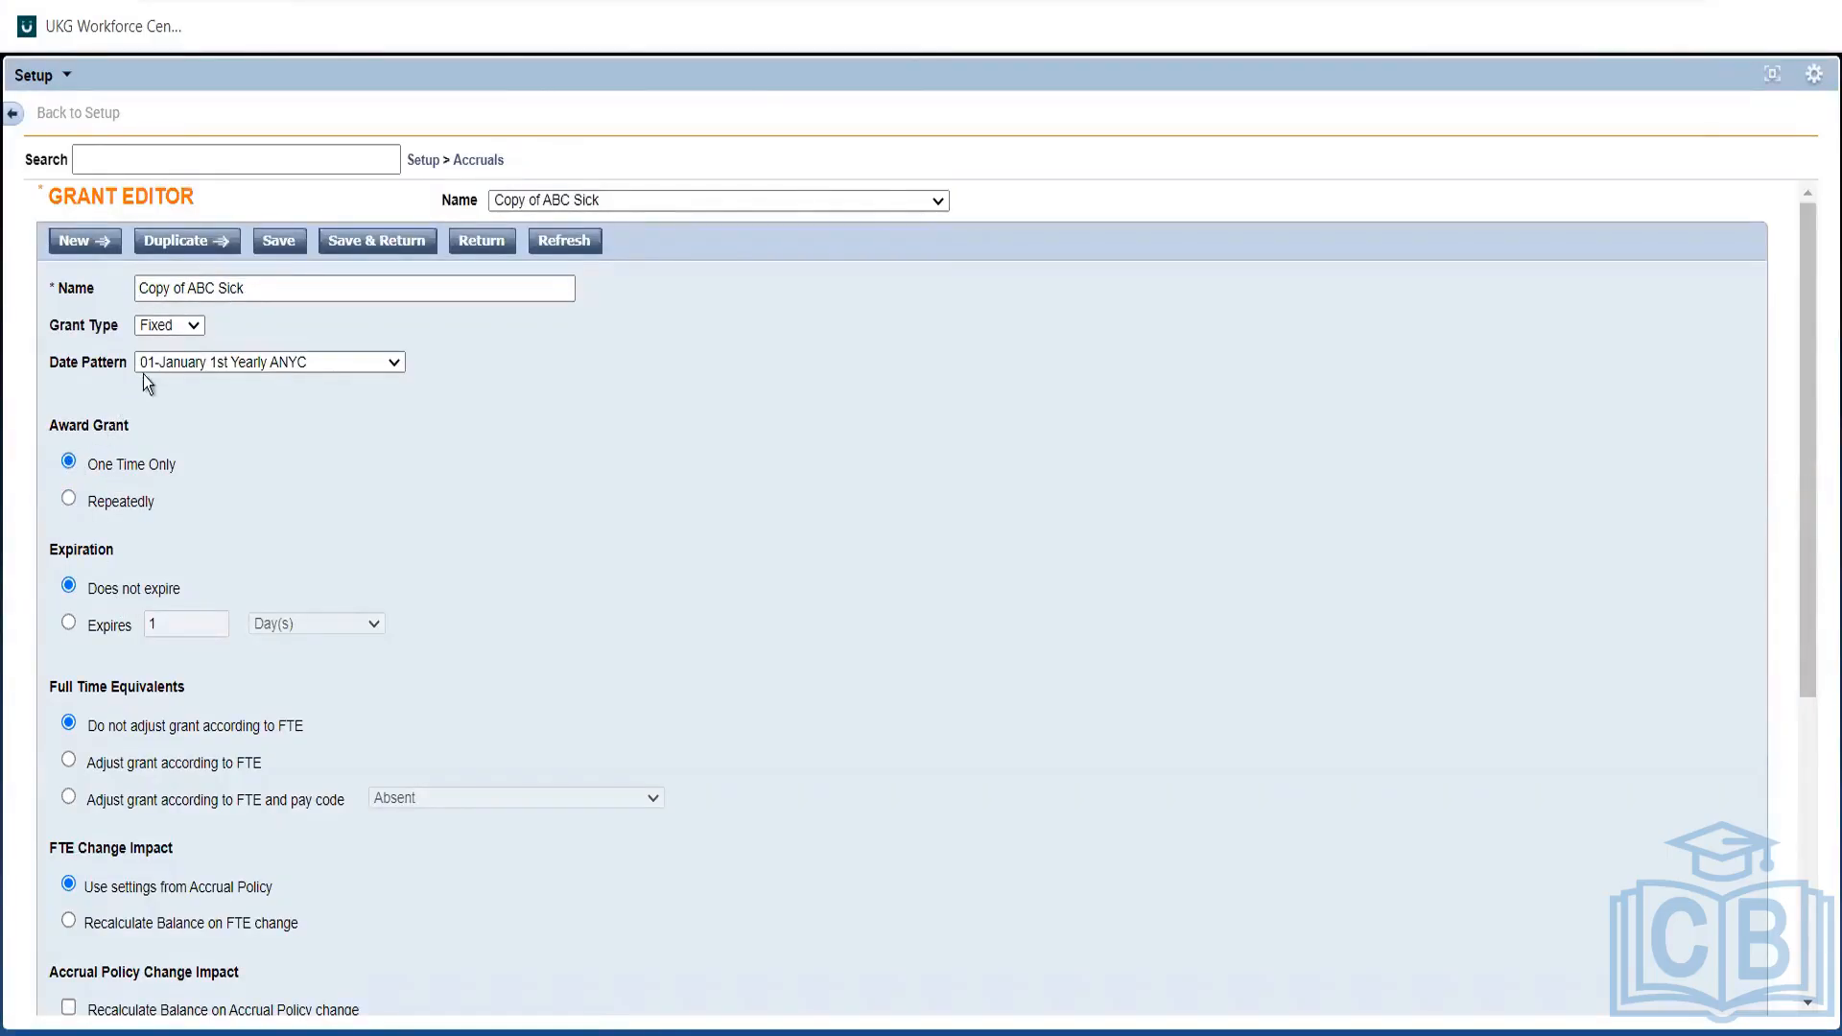
click(188, 287)
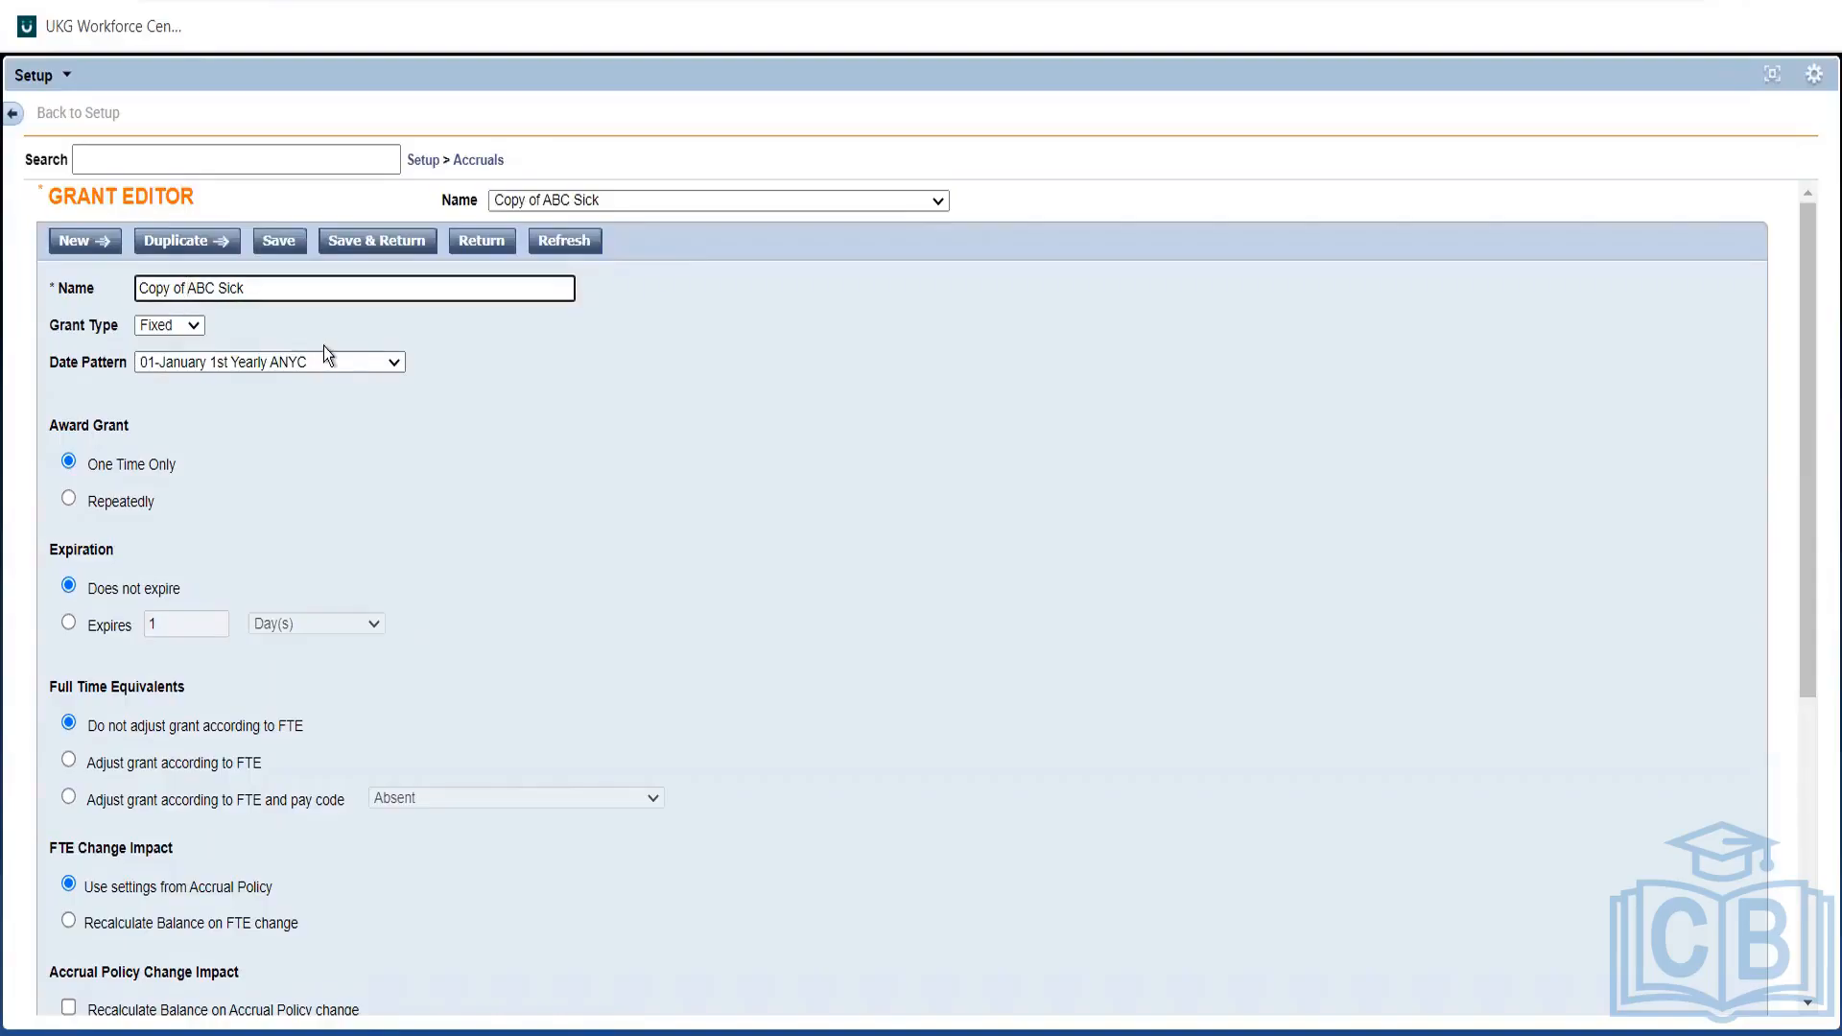
key(BackSpace)
key(BackSpace)
key(BackSpace)
key(BackSpace)
key(BackSpace)
key(BackSpace)
key(BackSpace)
key(BackSpace)
text(DOH one time grant -)
click(492, 453)
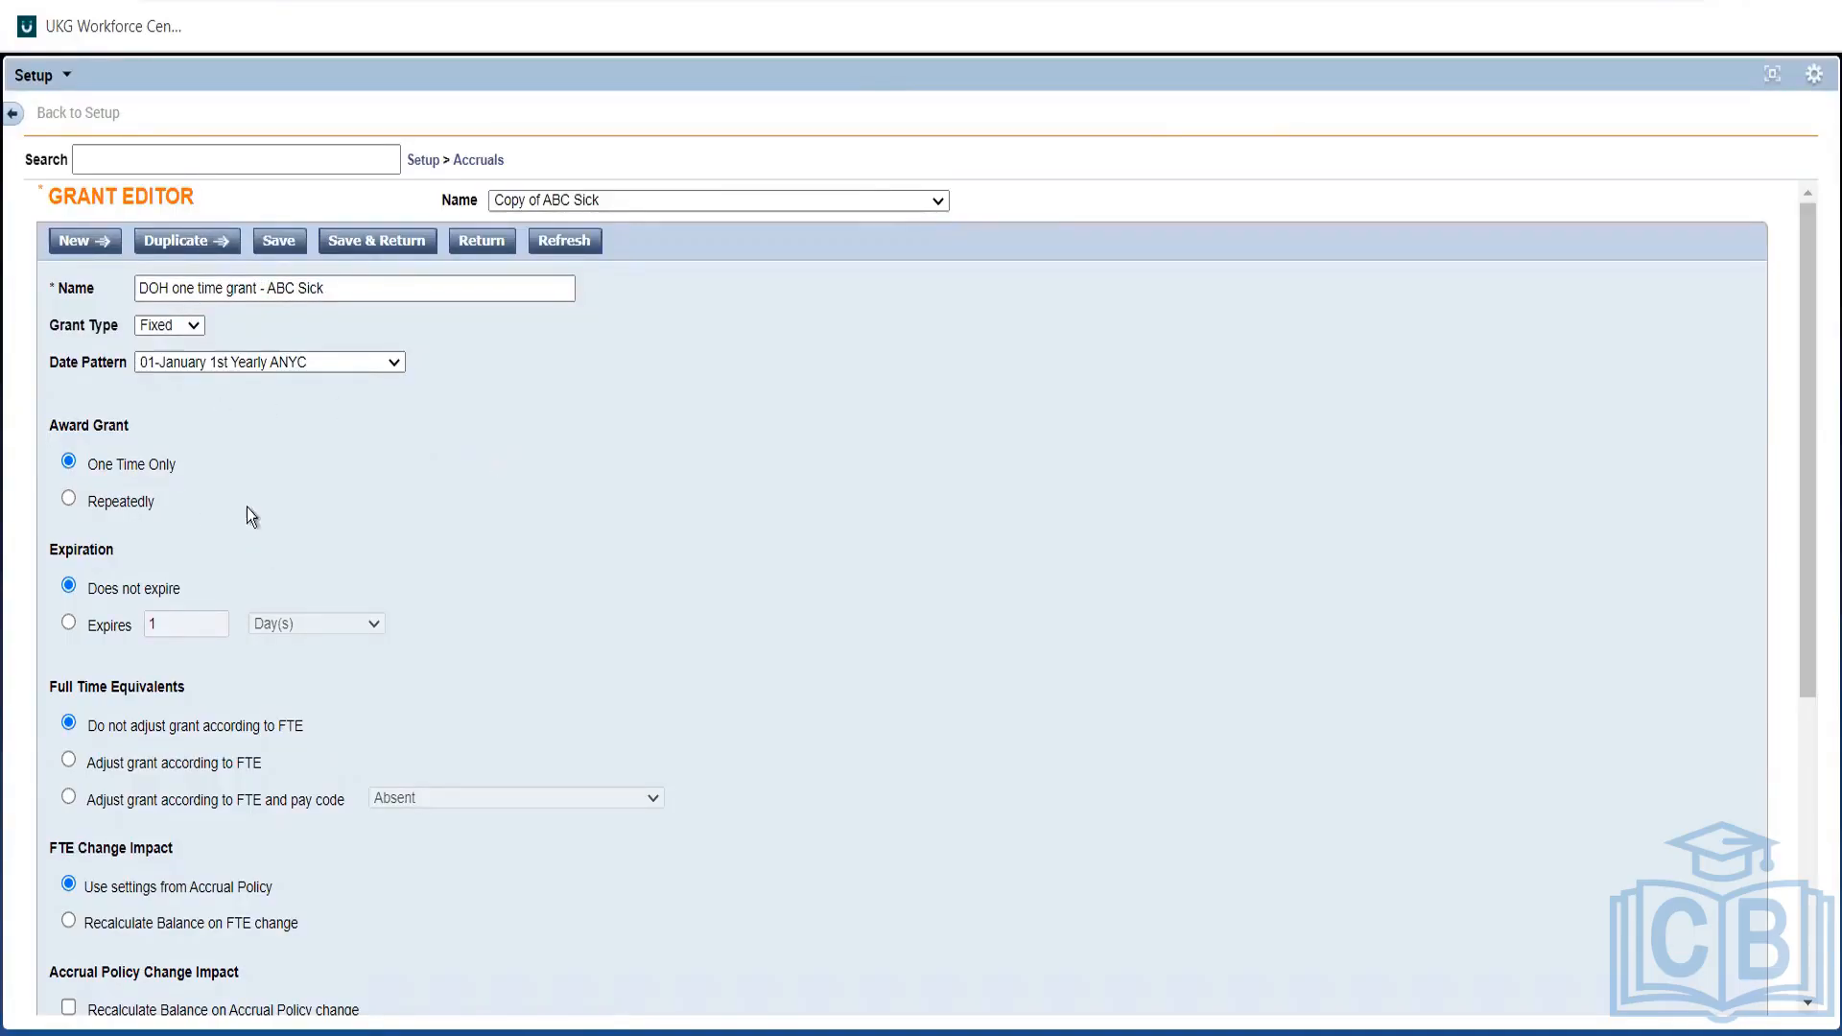
Set the grant's date pattern to 'DOH one time'.
click(284, 370)
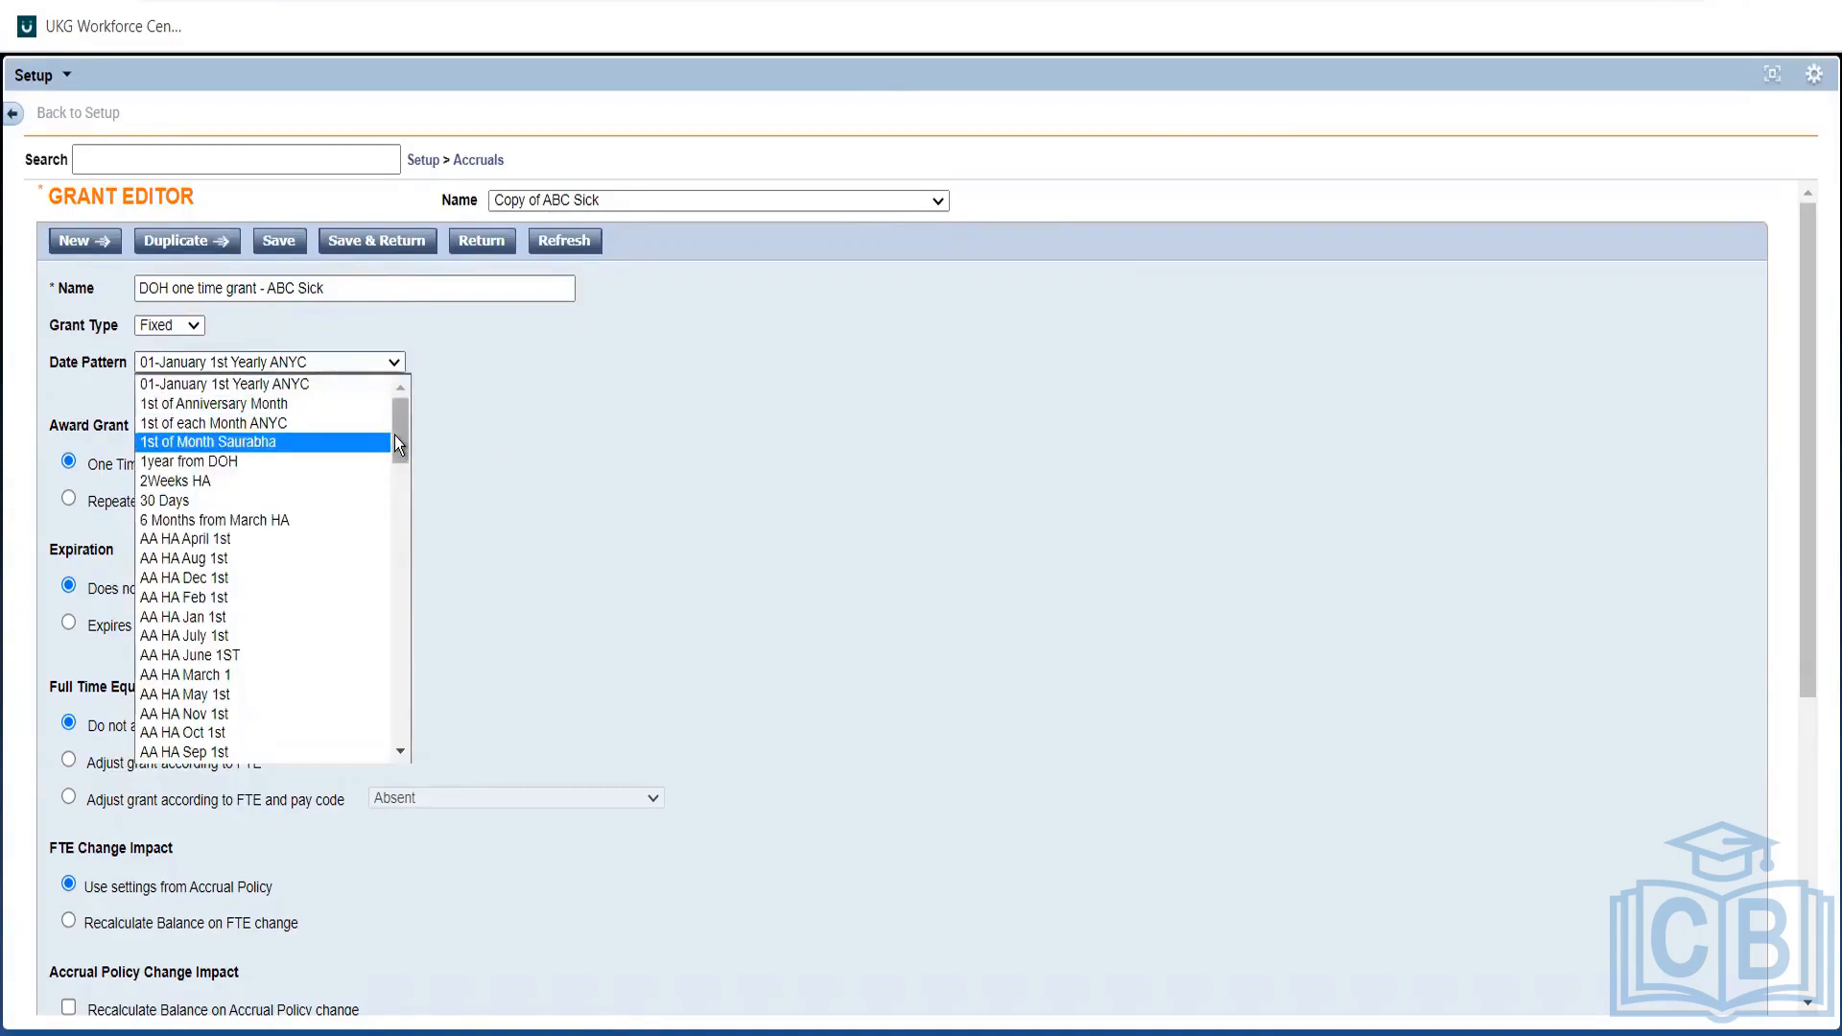
drag(395, 435, 384, 612)
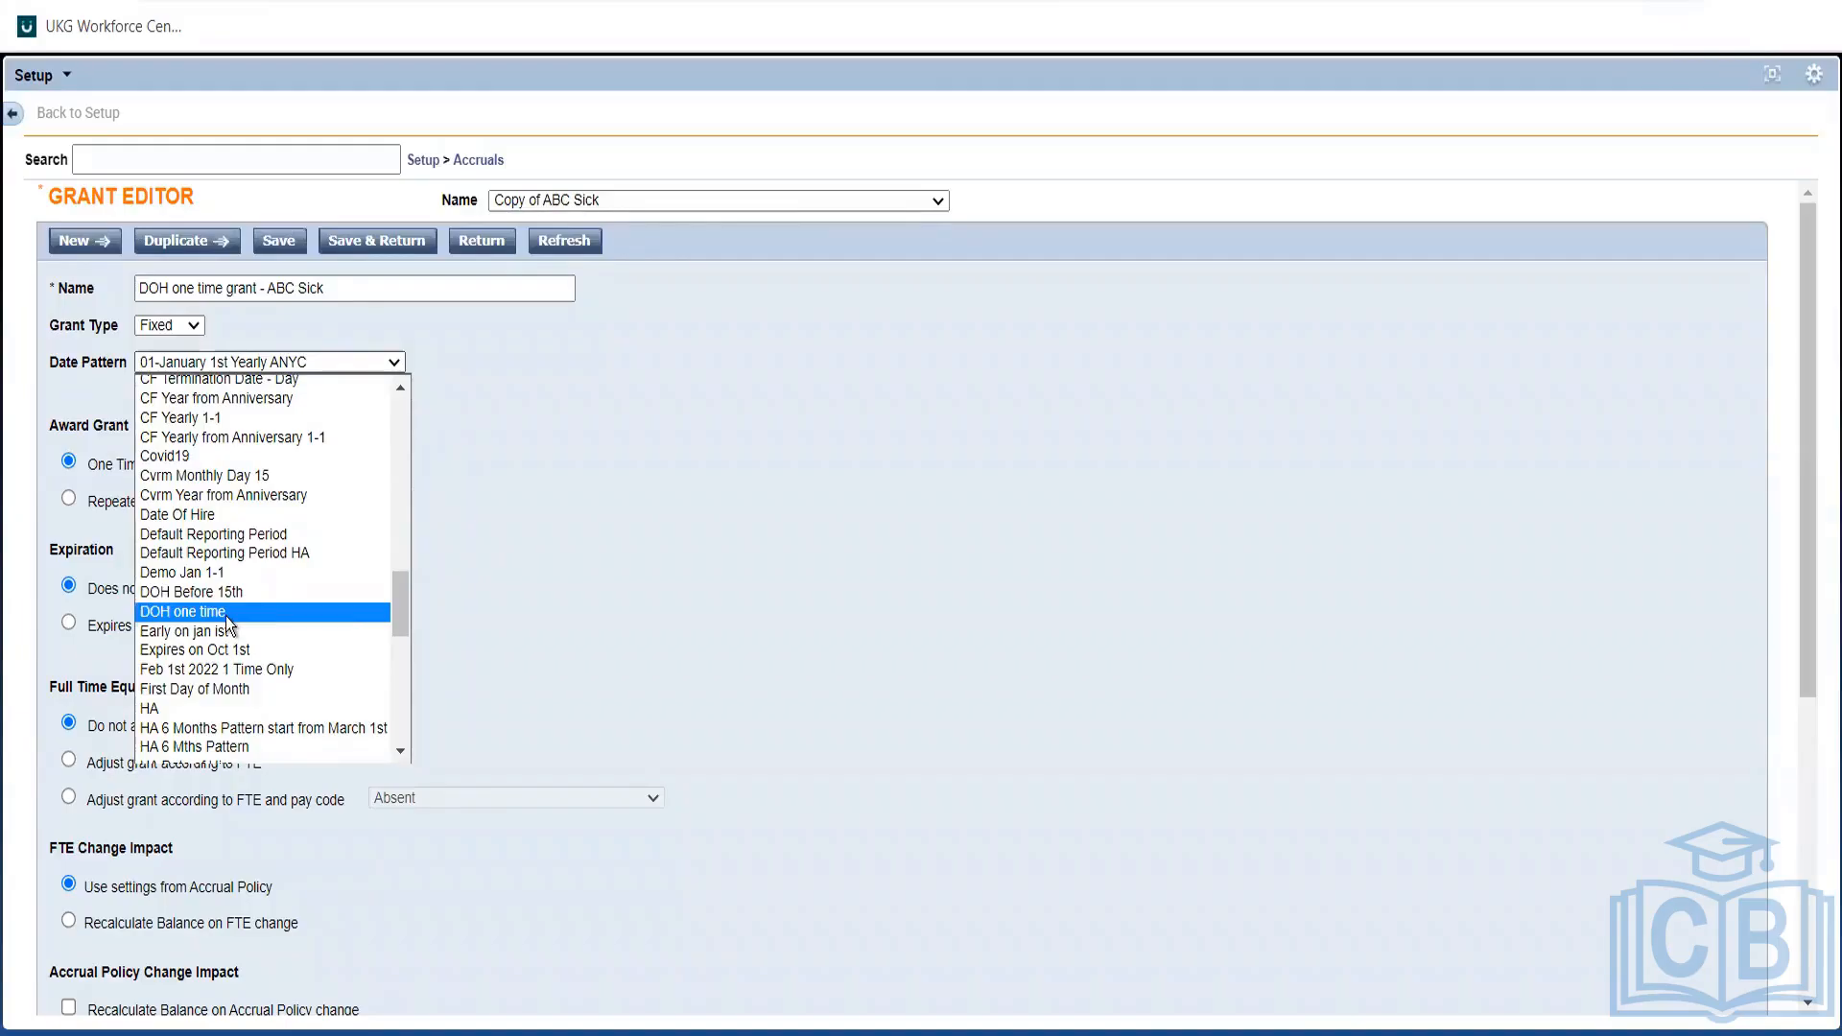
click(302, 613)
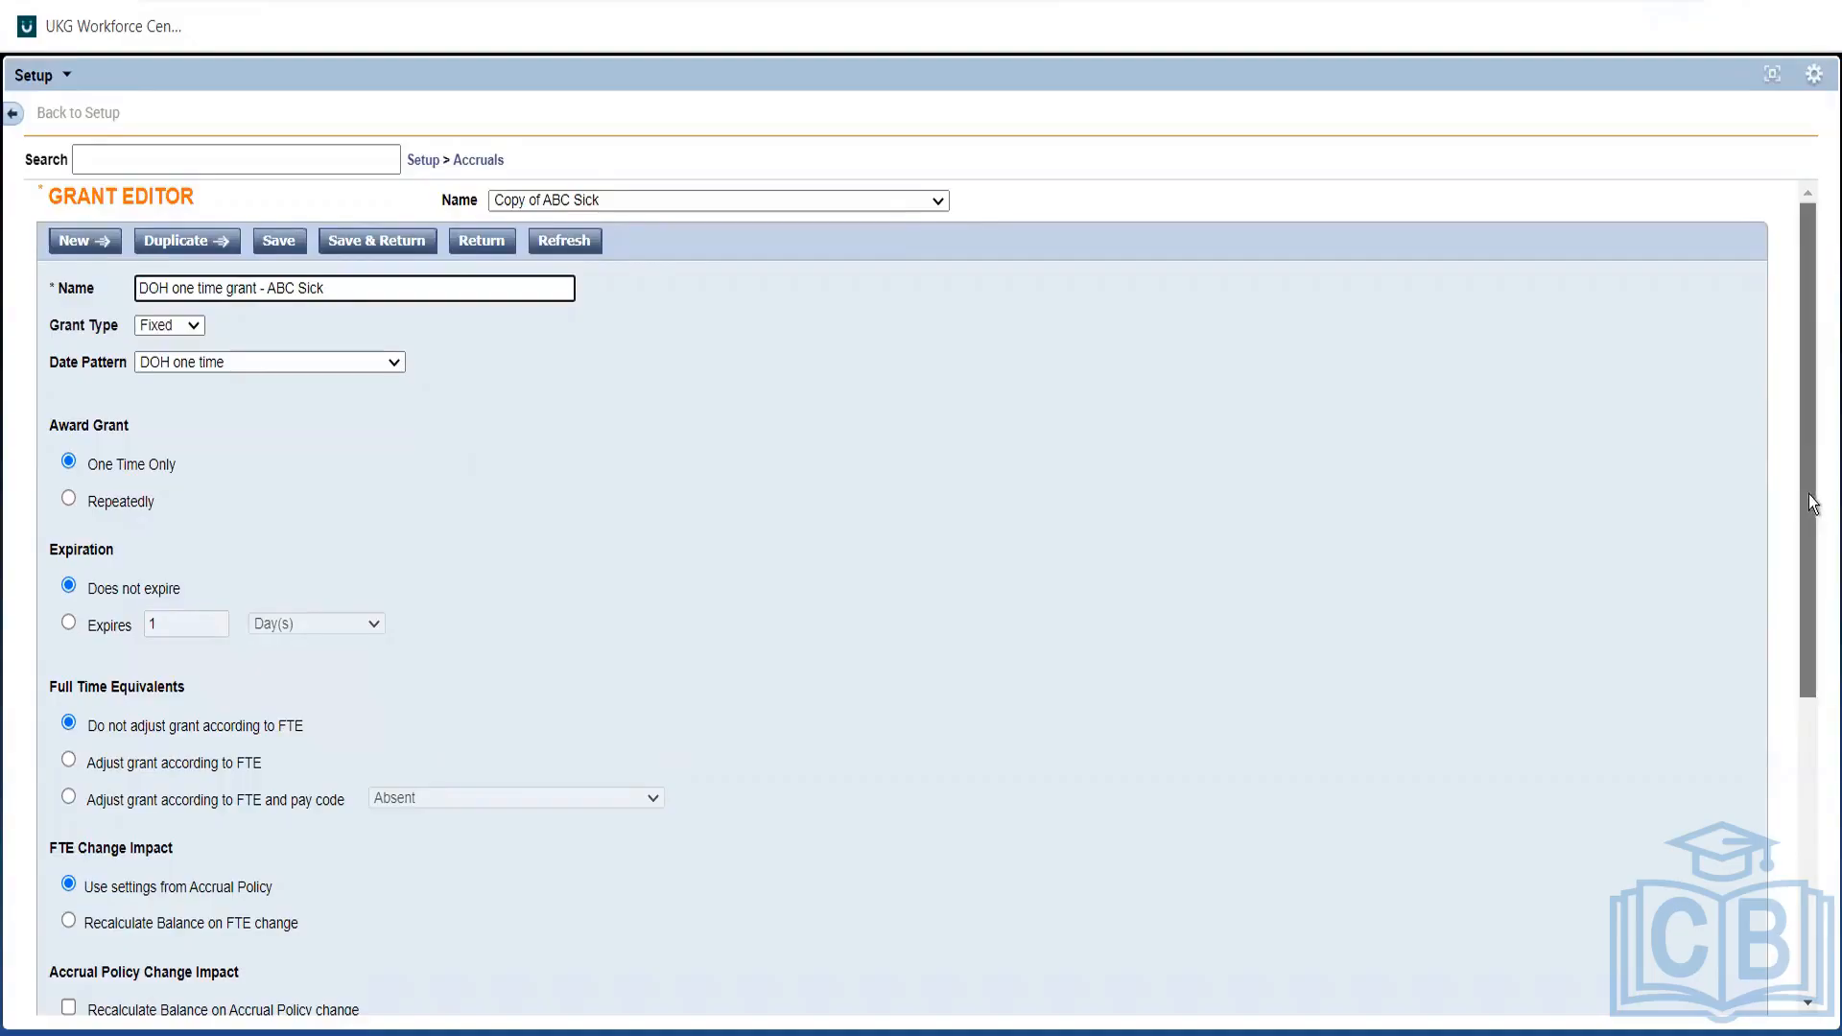
Save the new DOH one time grant - ABC Sick from the top of the Grant Editor.
drag(1811, 502, 1744, 785)
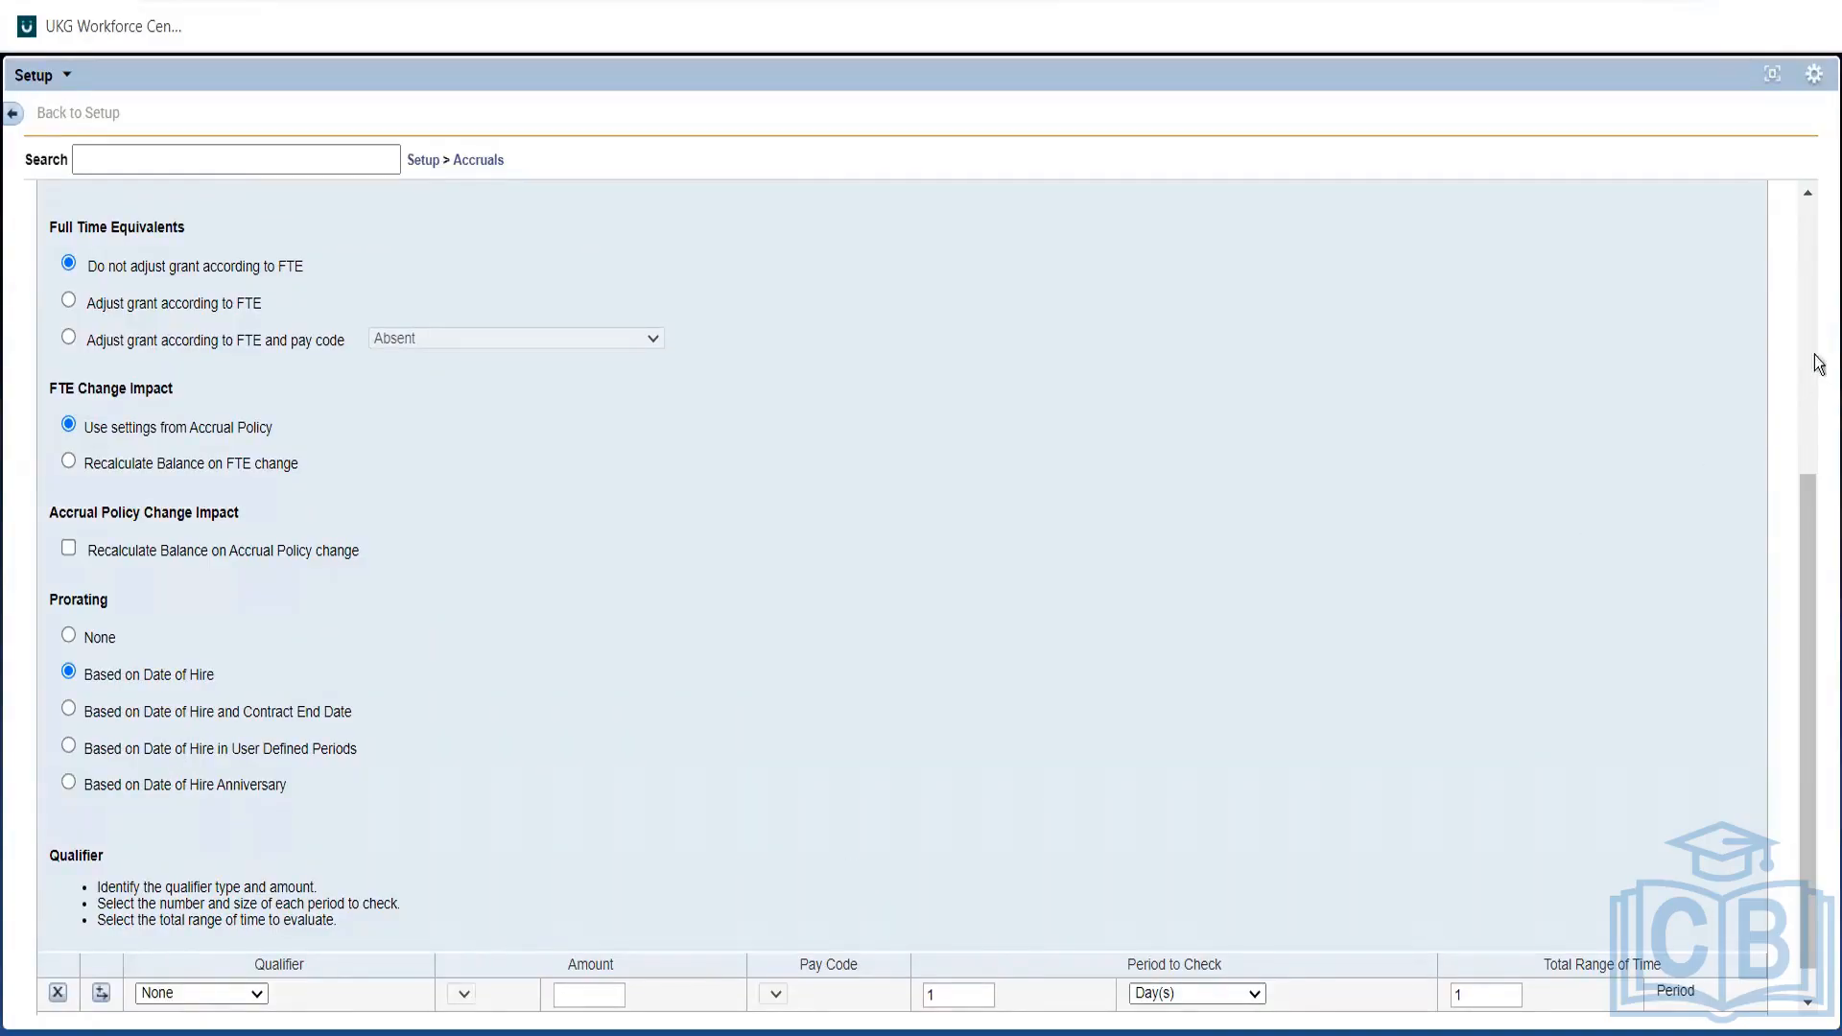
click(1813, 312)
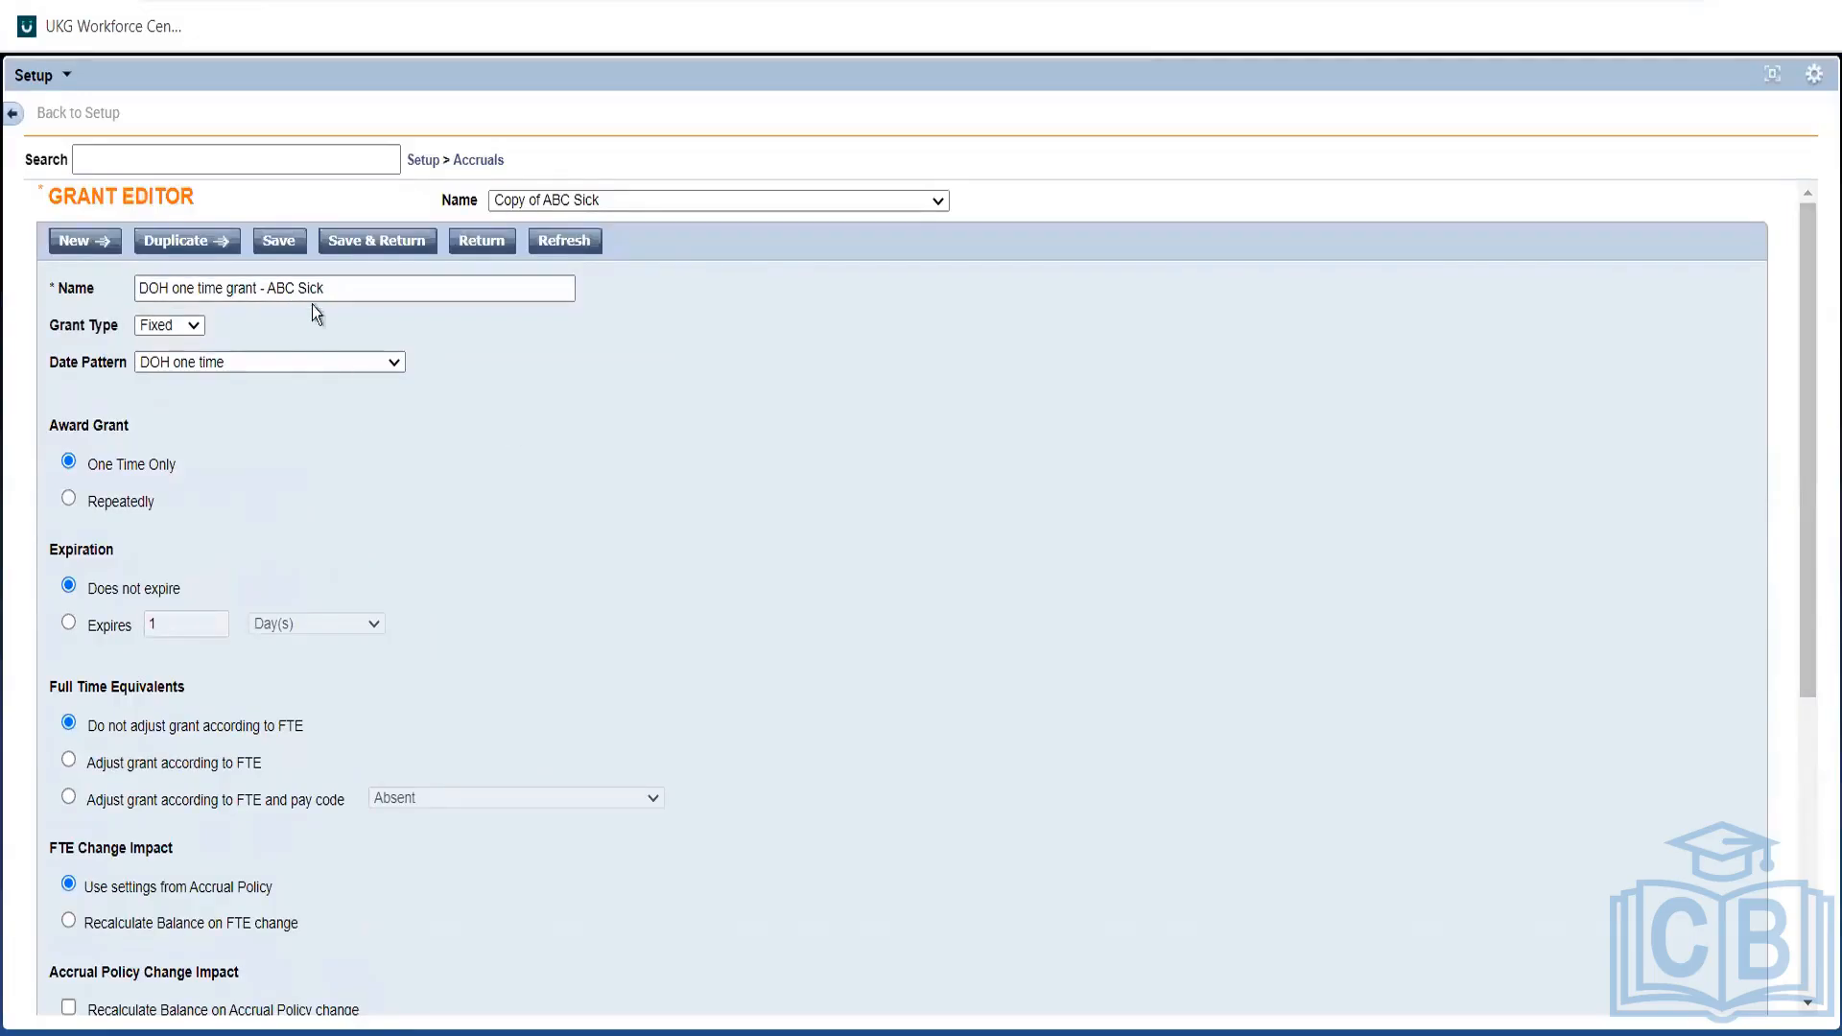
click(279, 244)
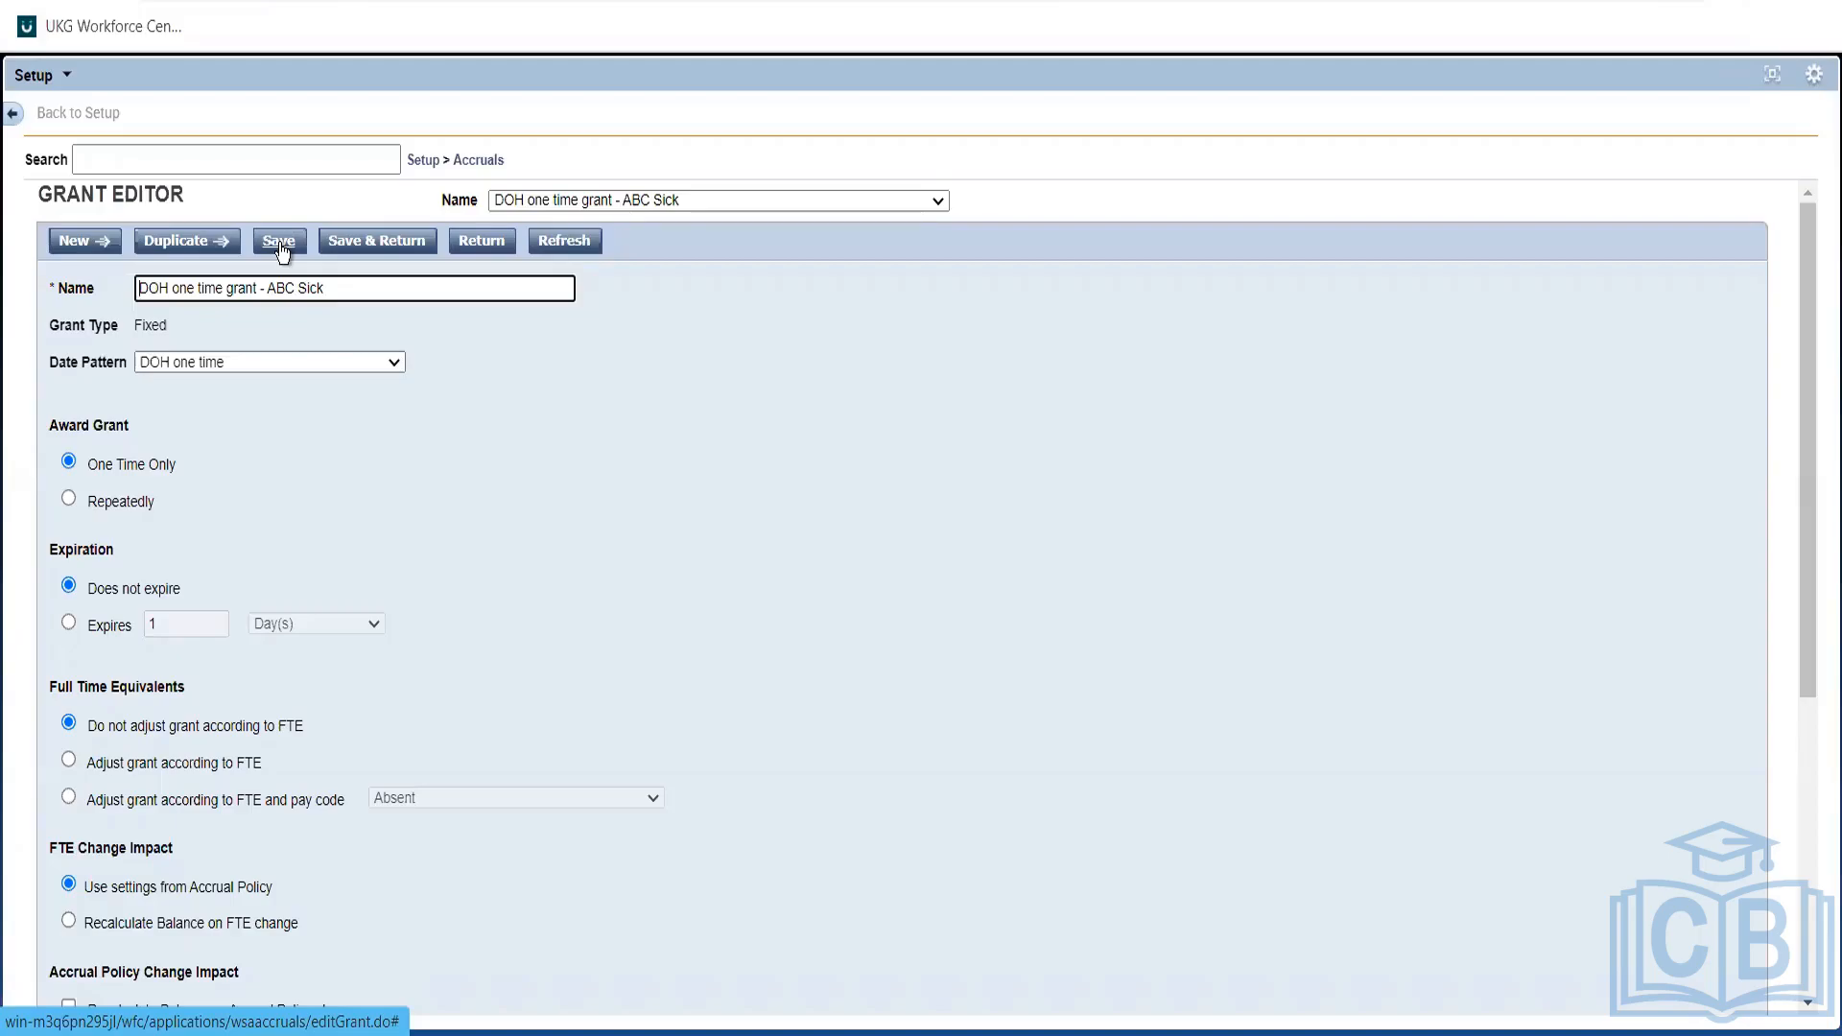
click(280, 241)
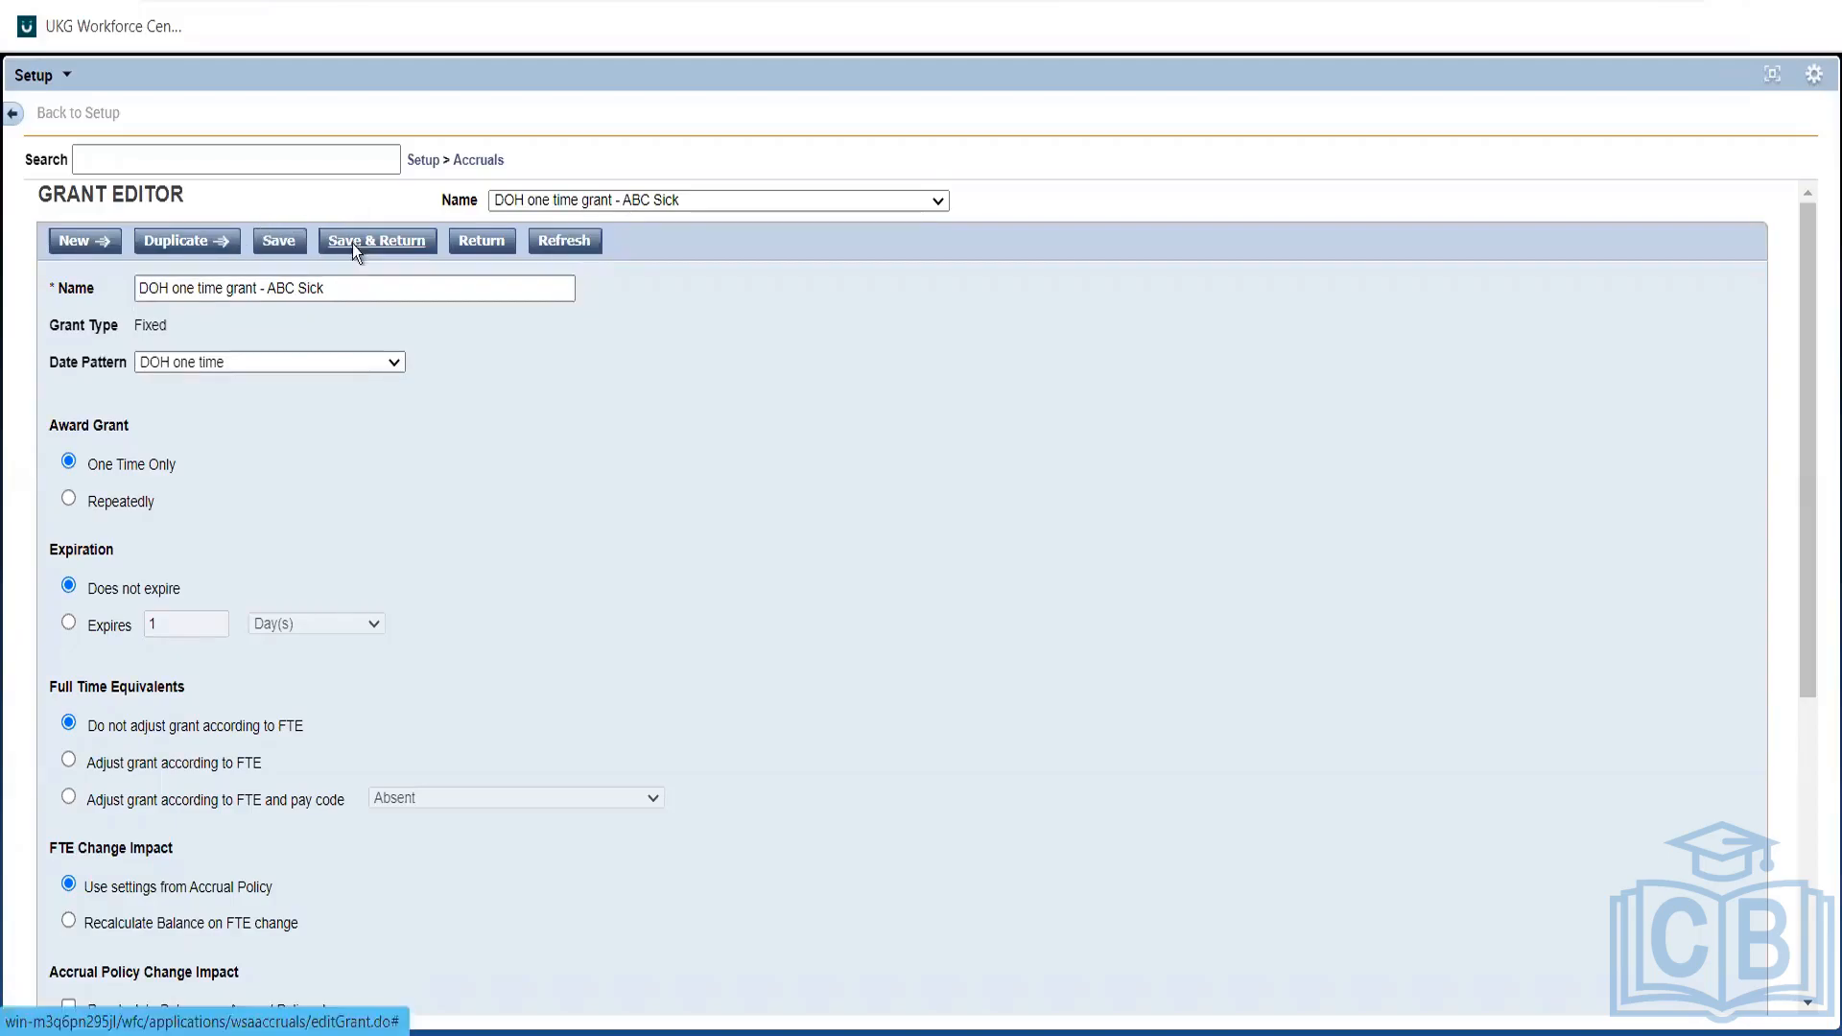
Save and return to the Grants list, then bring up the Accruals setup menu.
click(353, 242)
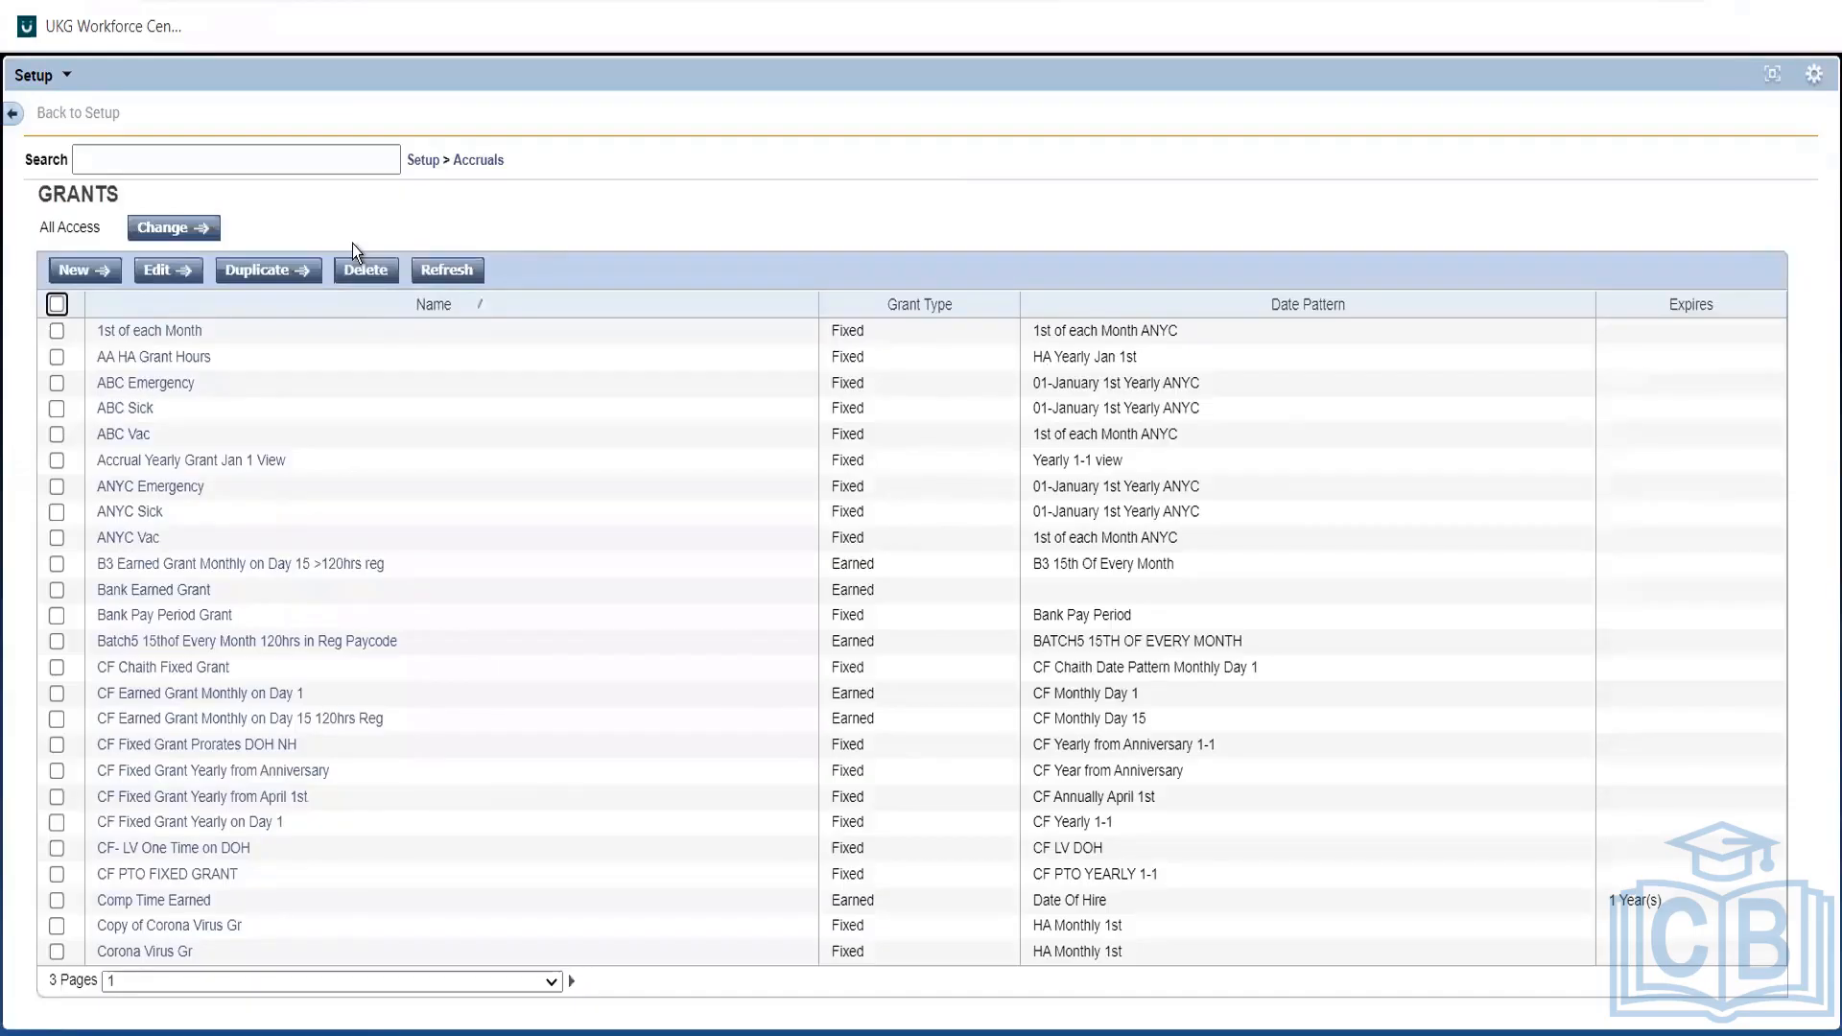
click(479, 161)
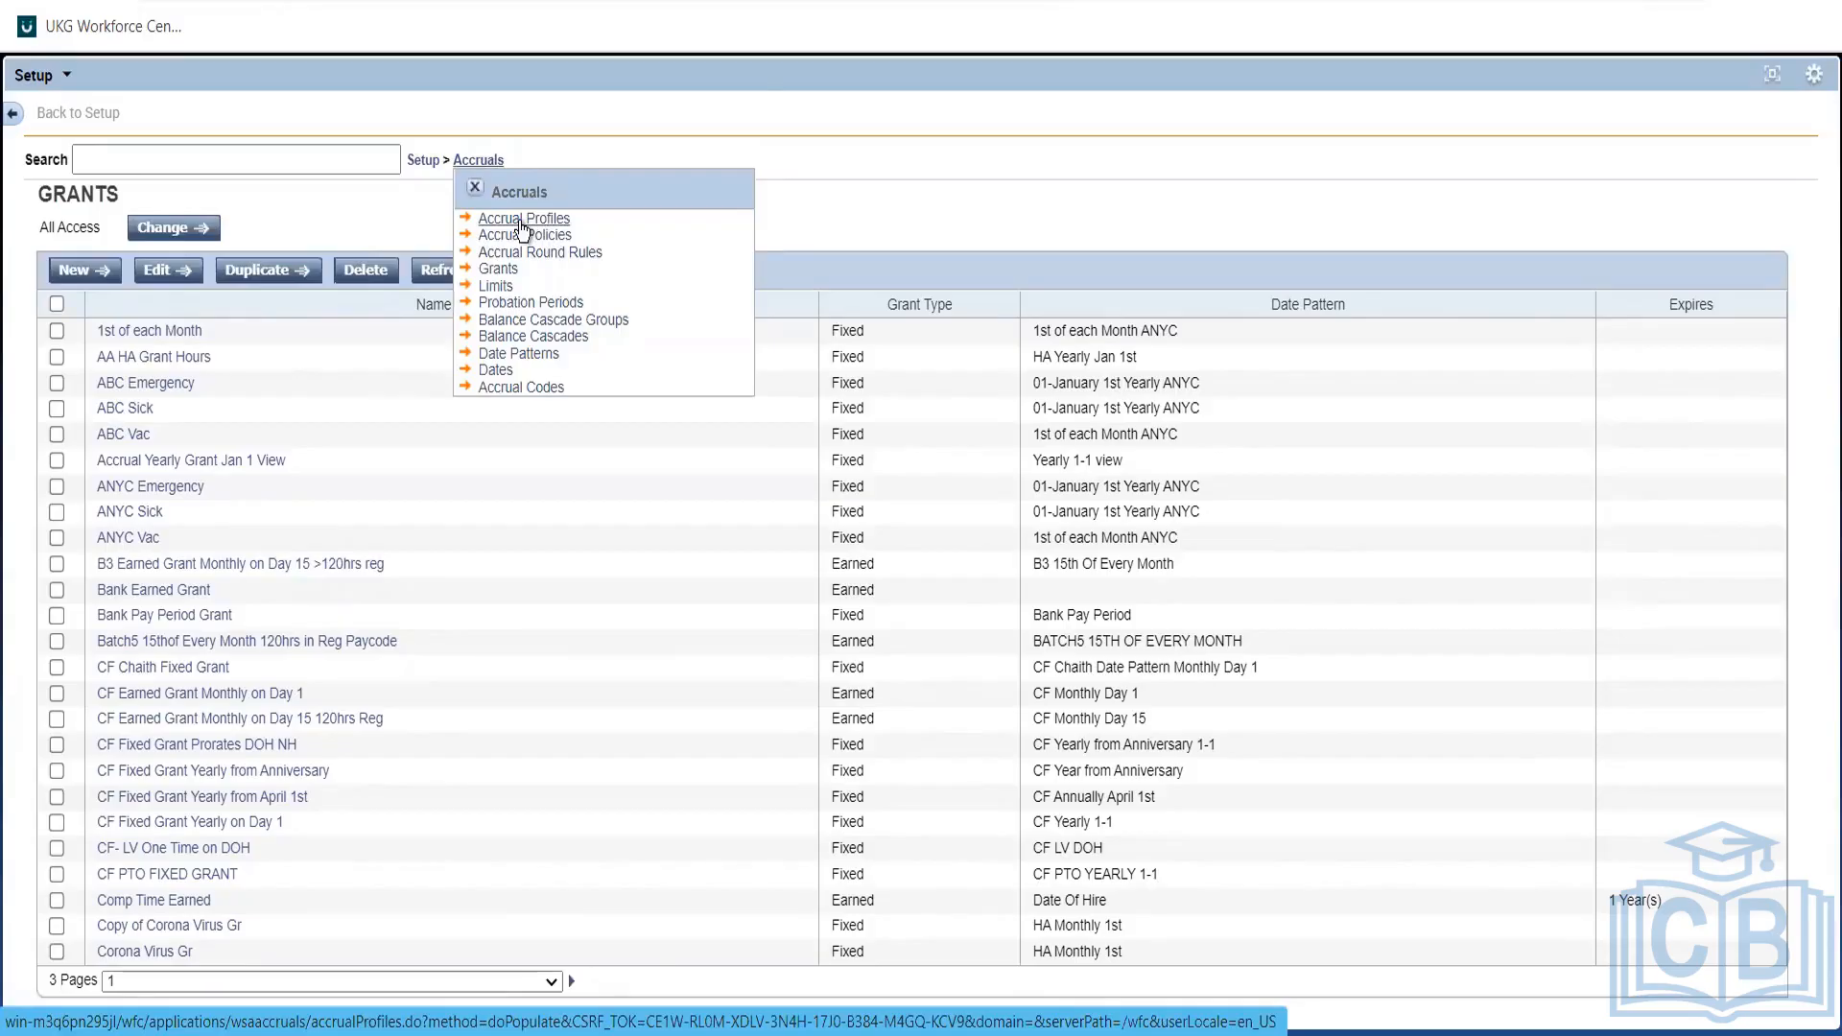
Go to the Accrual Policies list and open the Aus FT Sick policy.
click(520, 221)
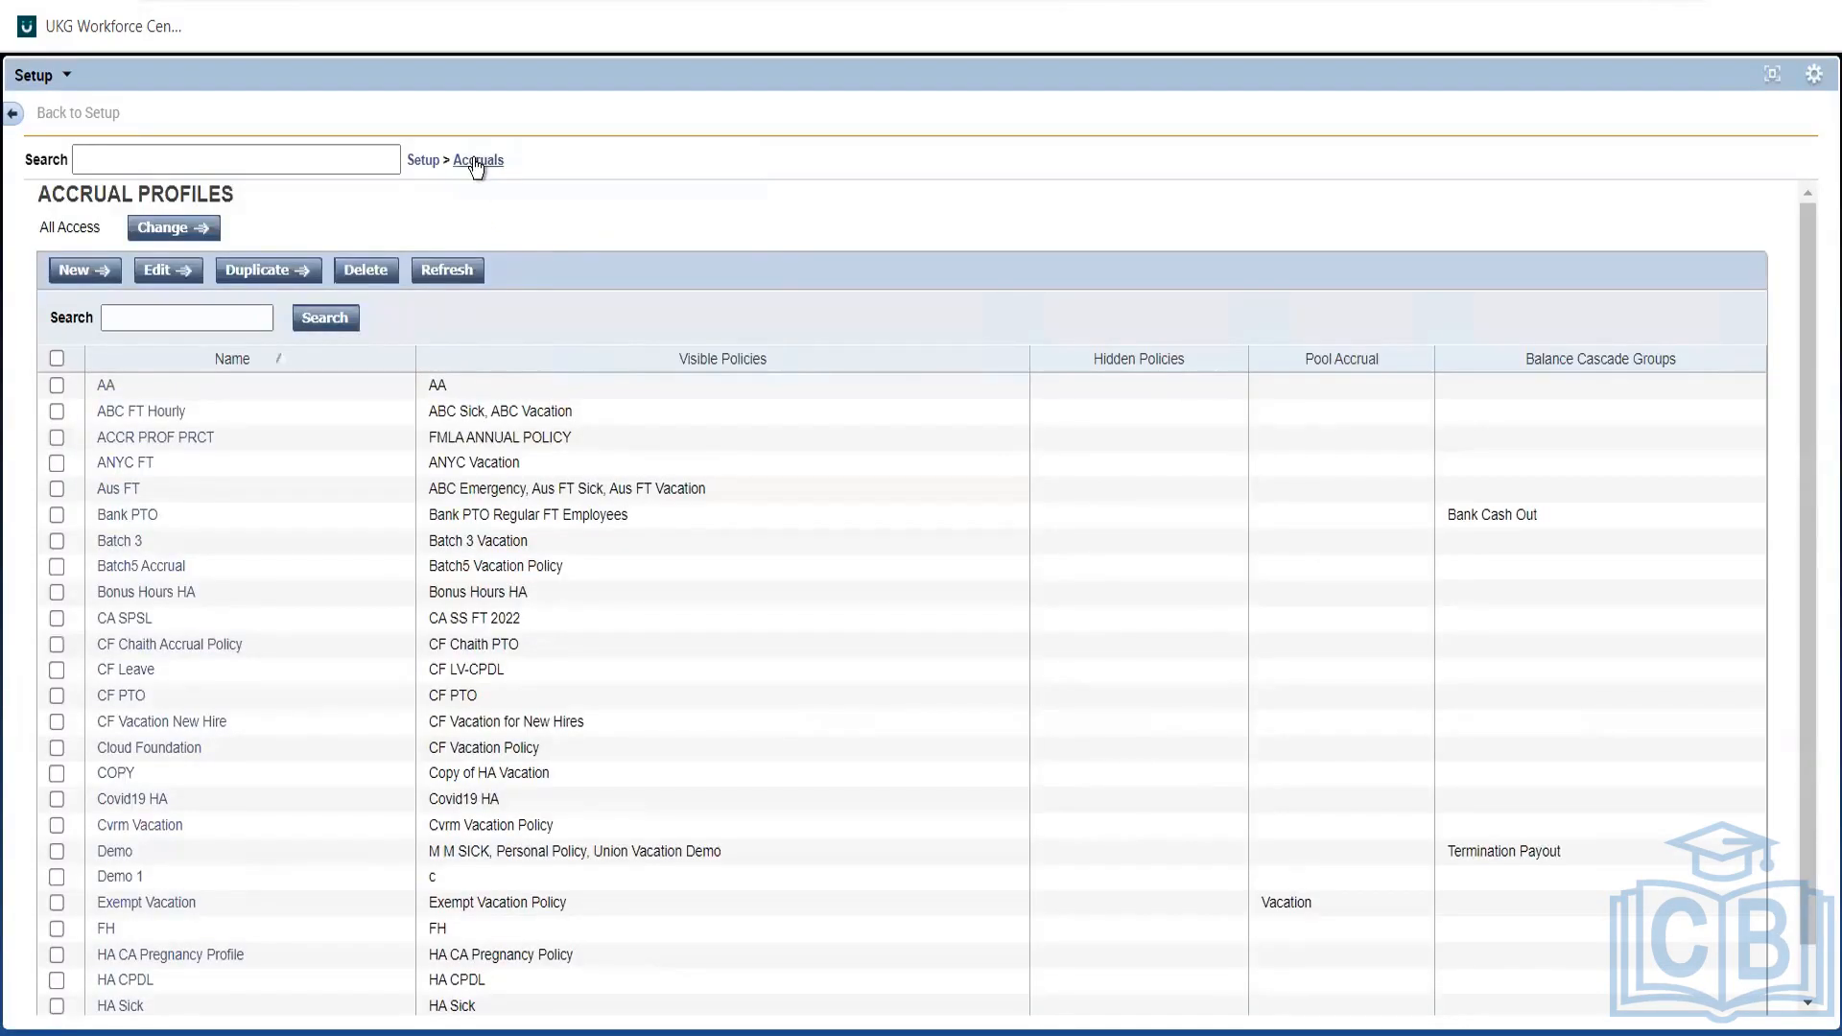
click(477, 161)
click(506, 238)
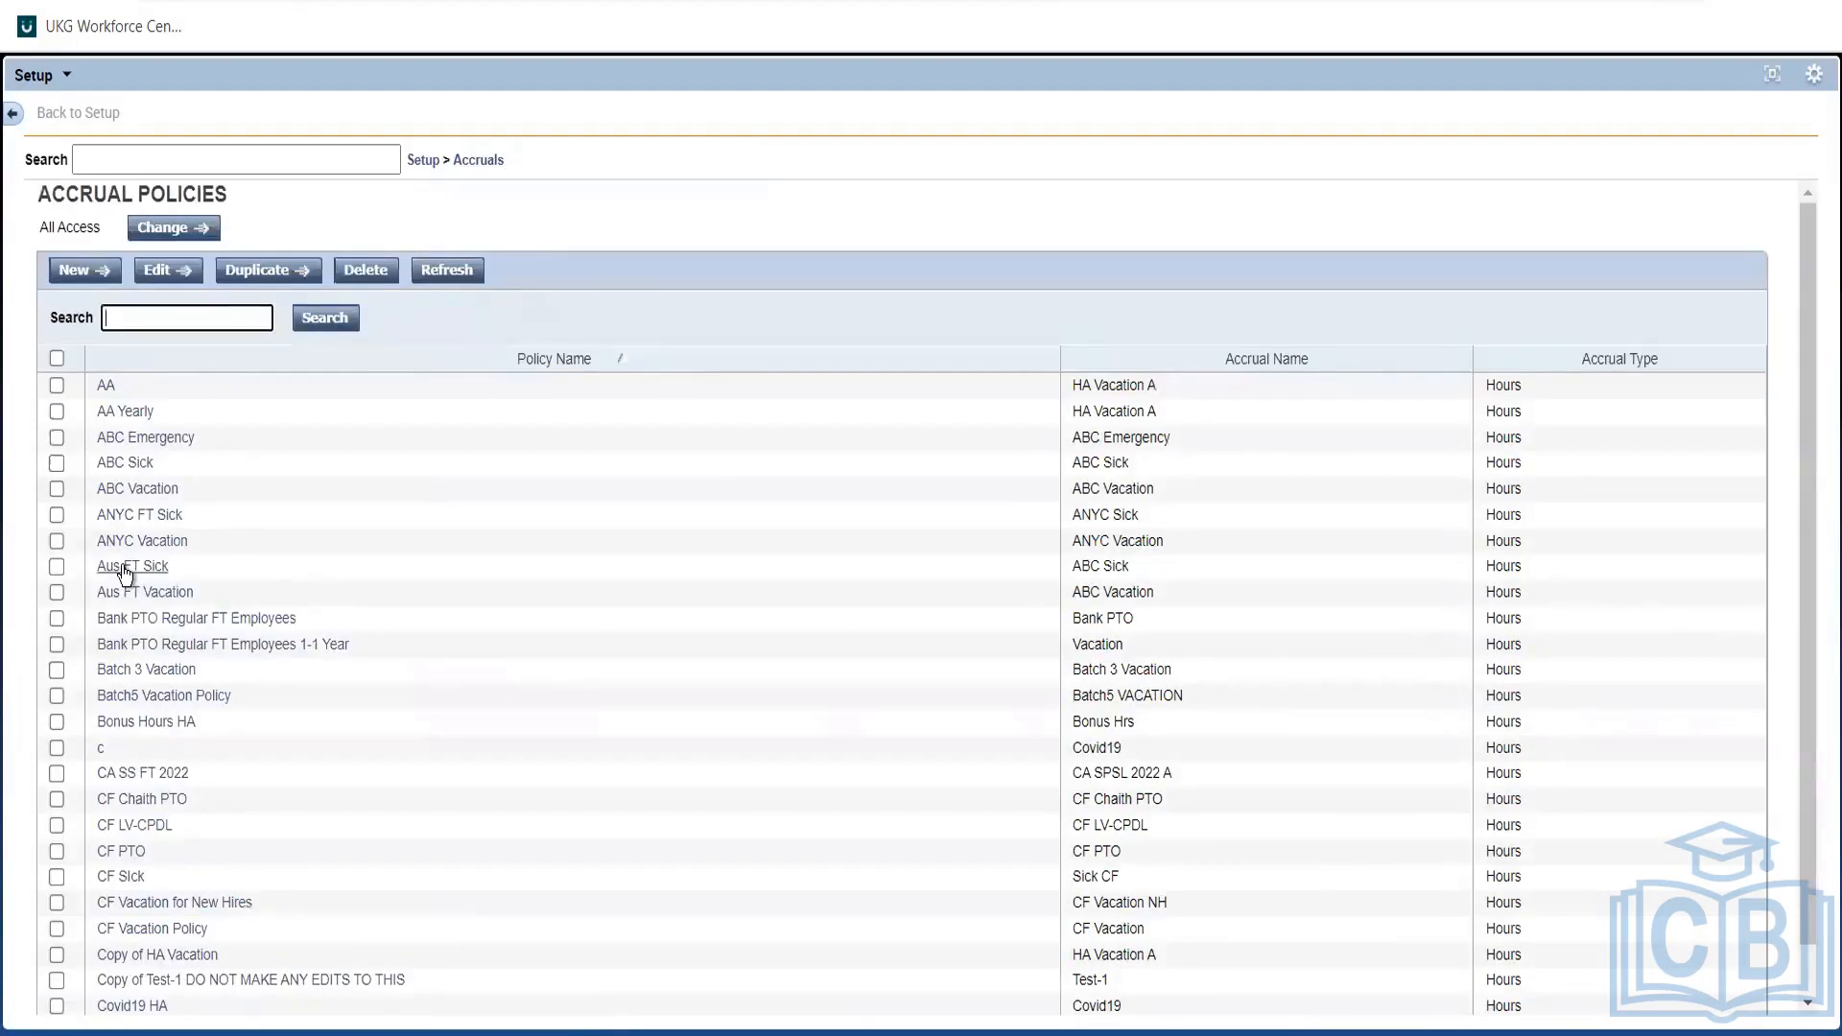
click(123, 566)
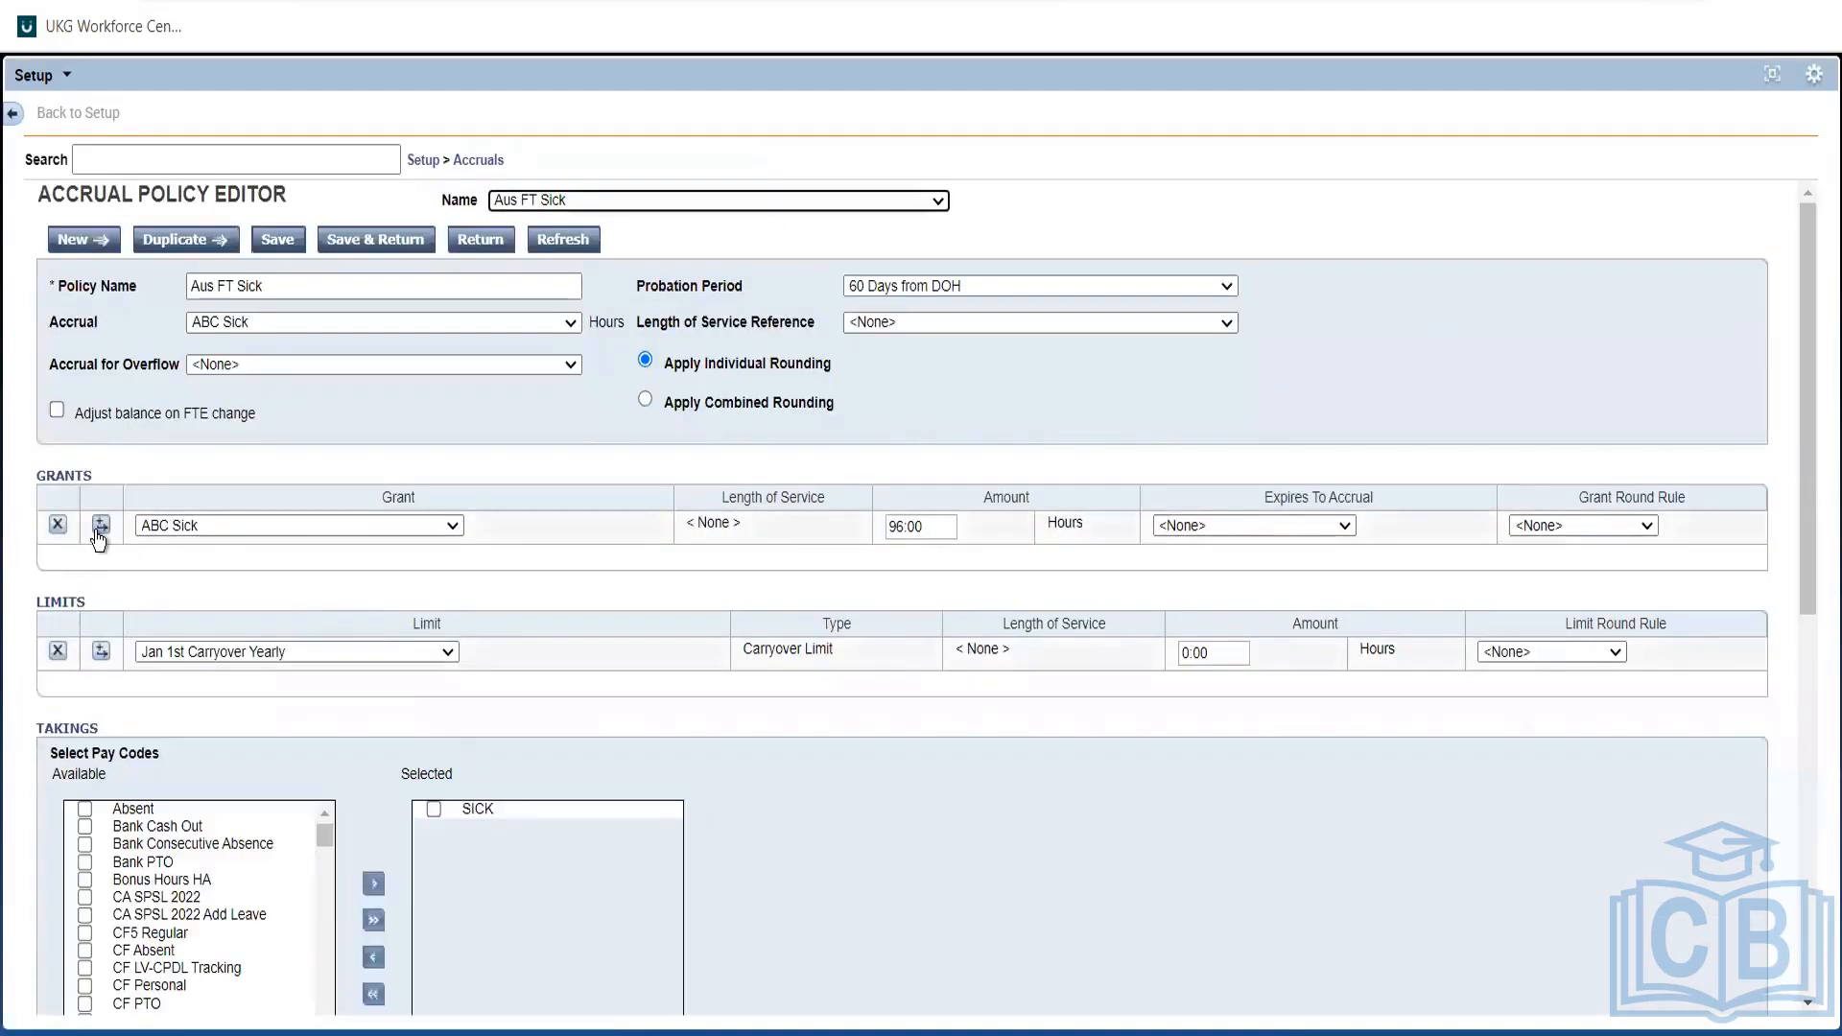
Add a second grant row to Aus FT Sick using DOH one time grant - ABC Sick.
click(100, 525)
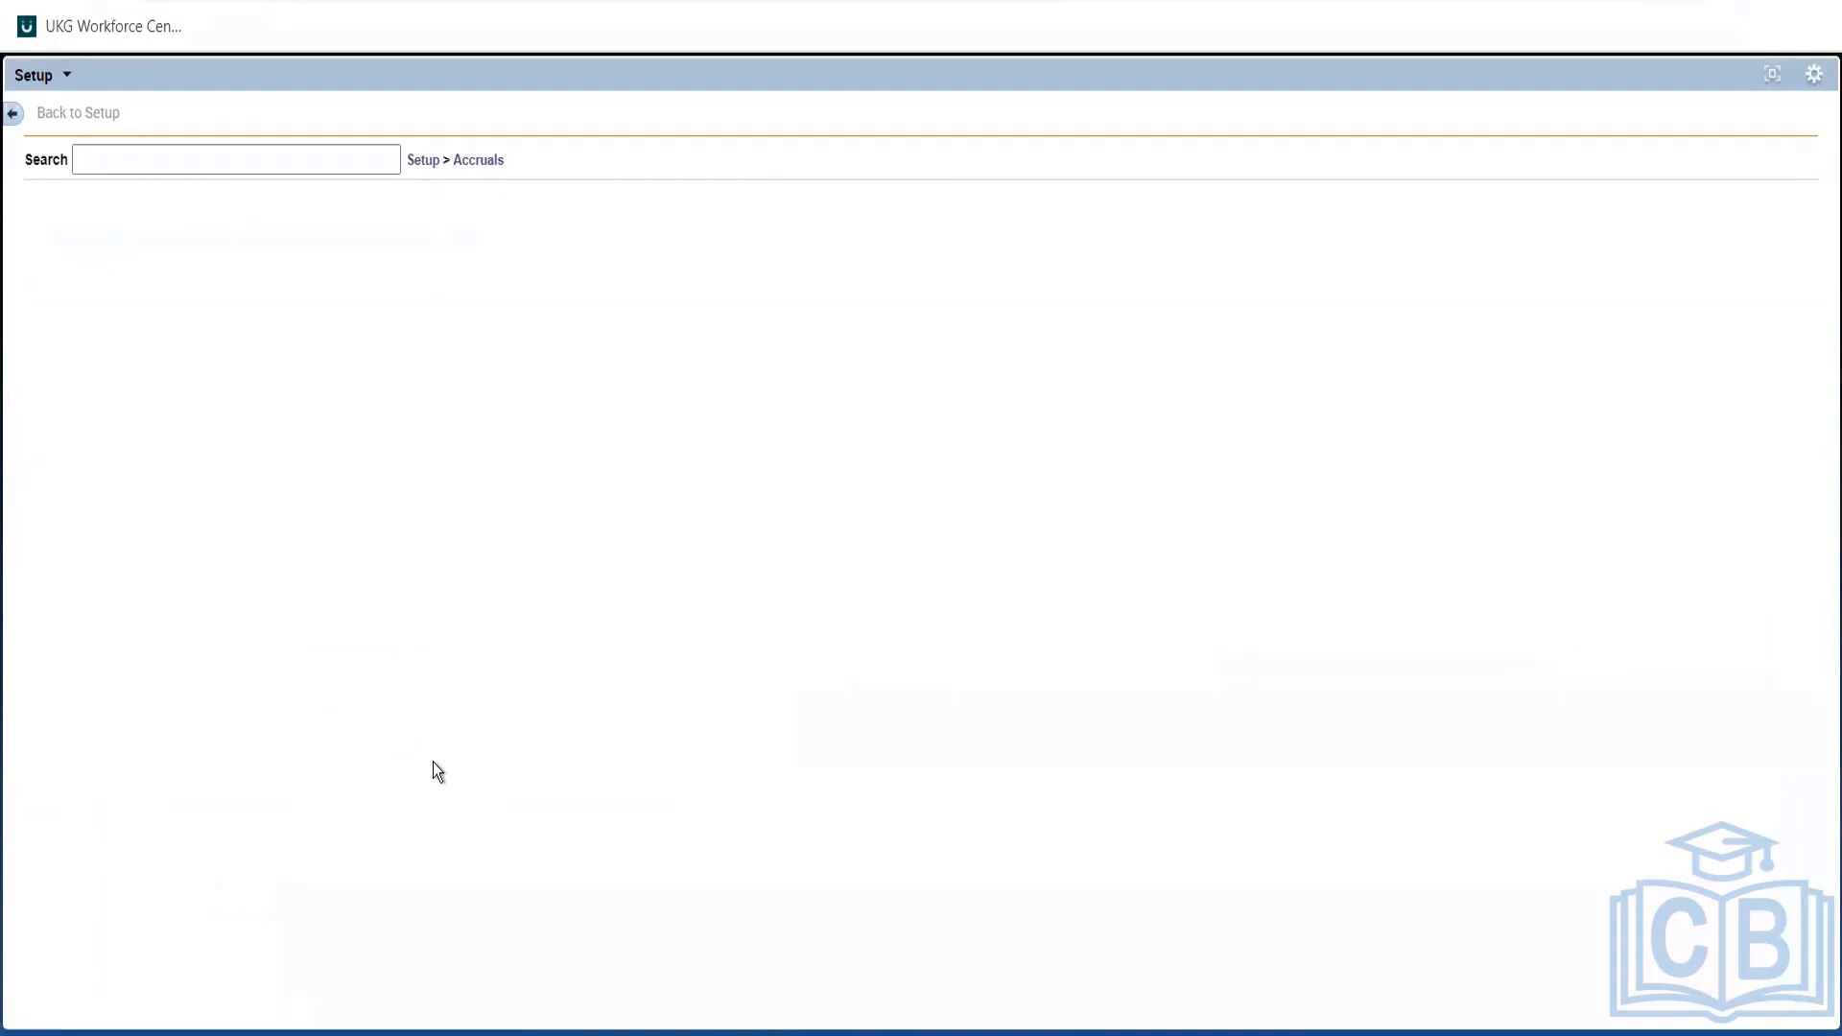
click(358, 559)
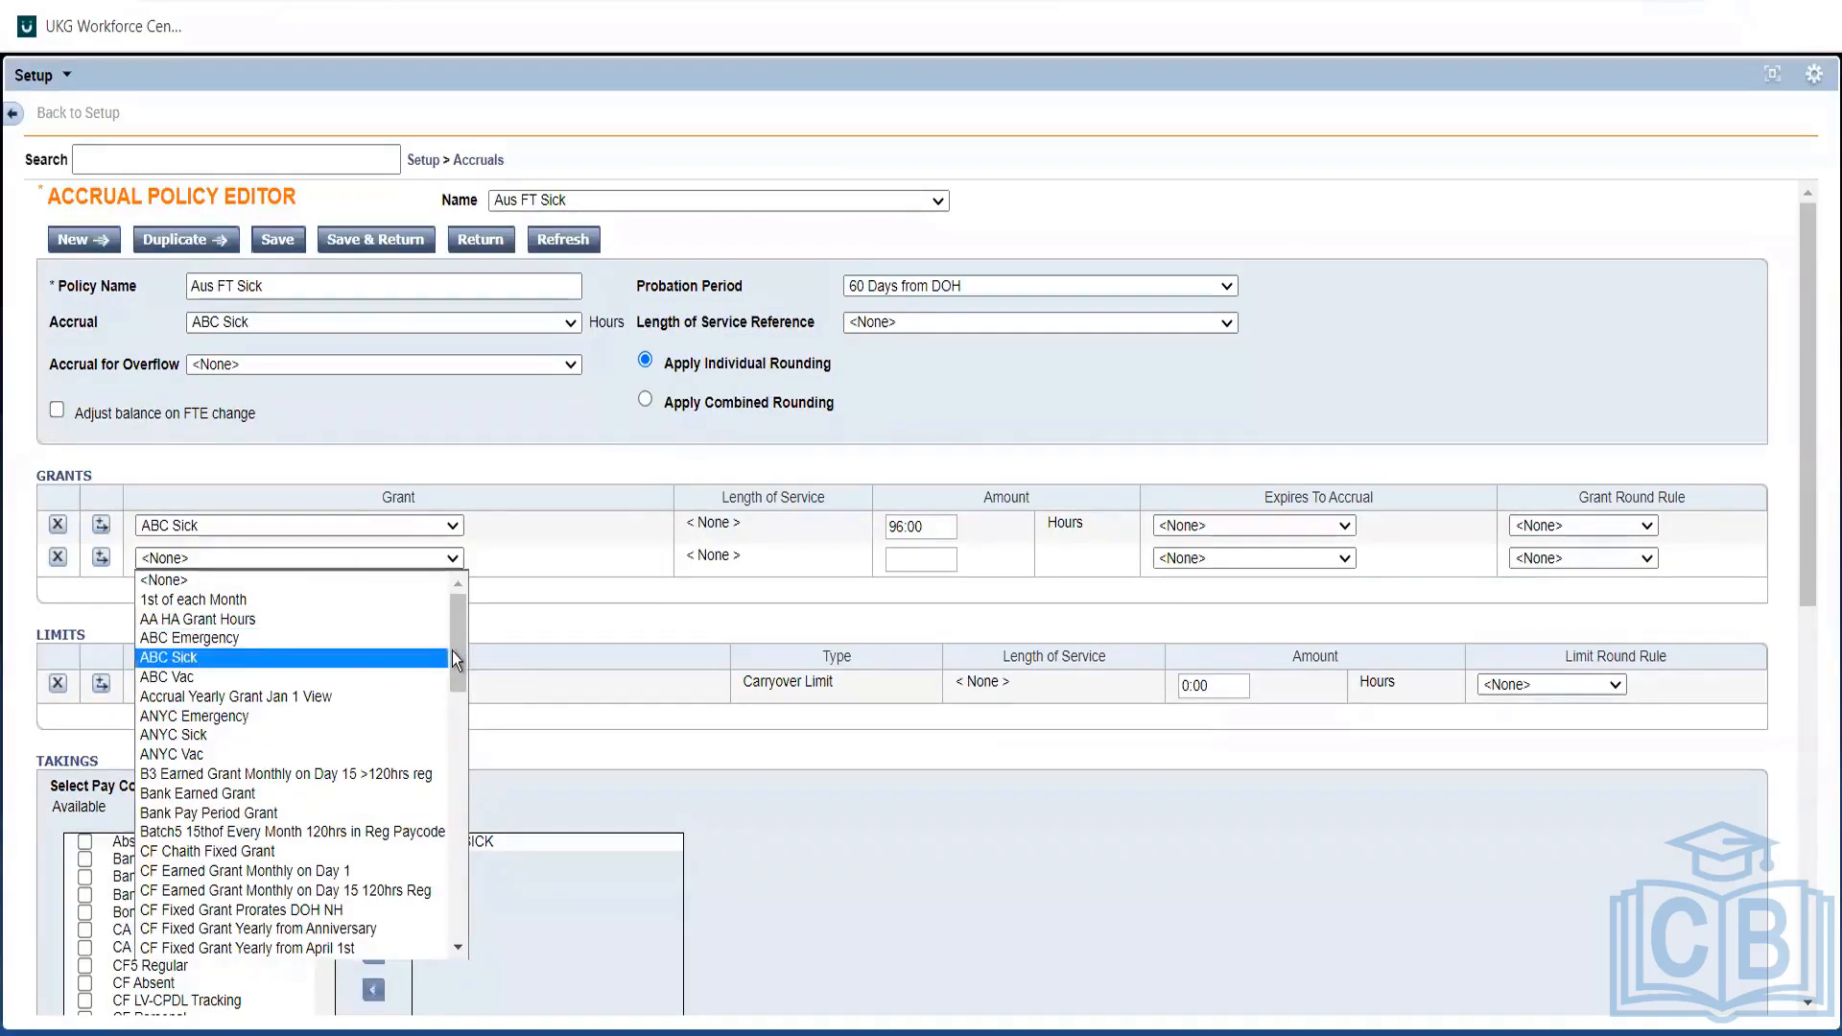
drag(457, 650, 456, 844)
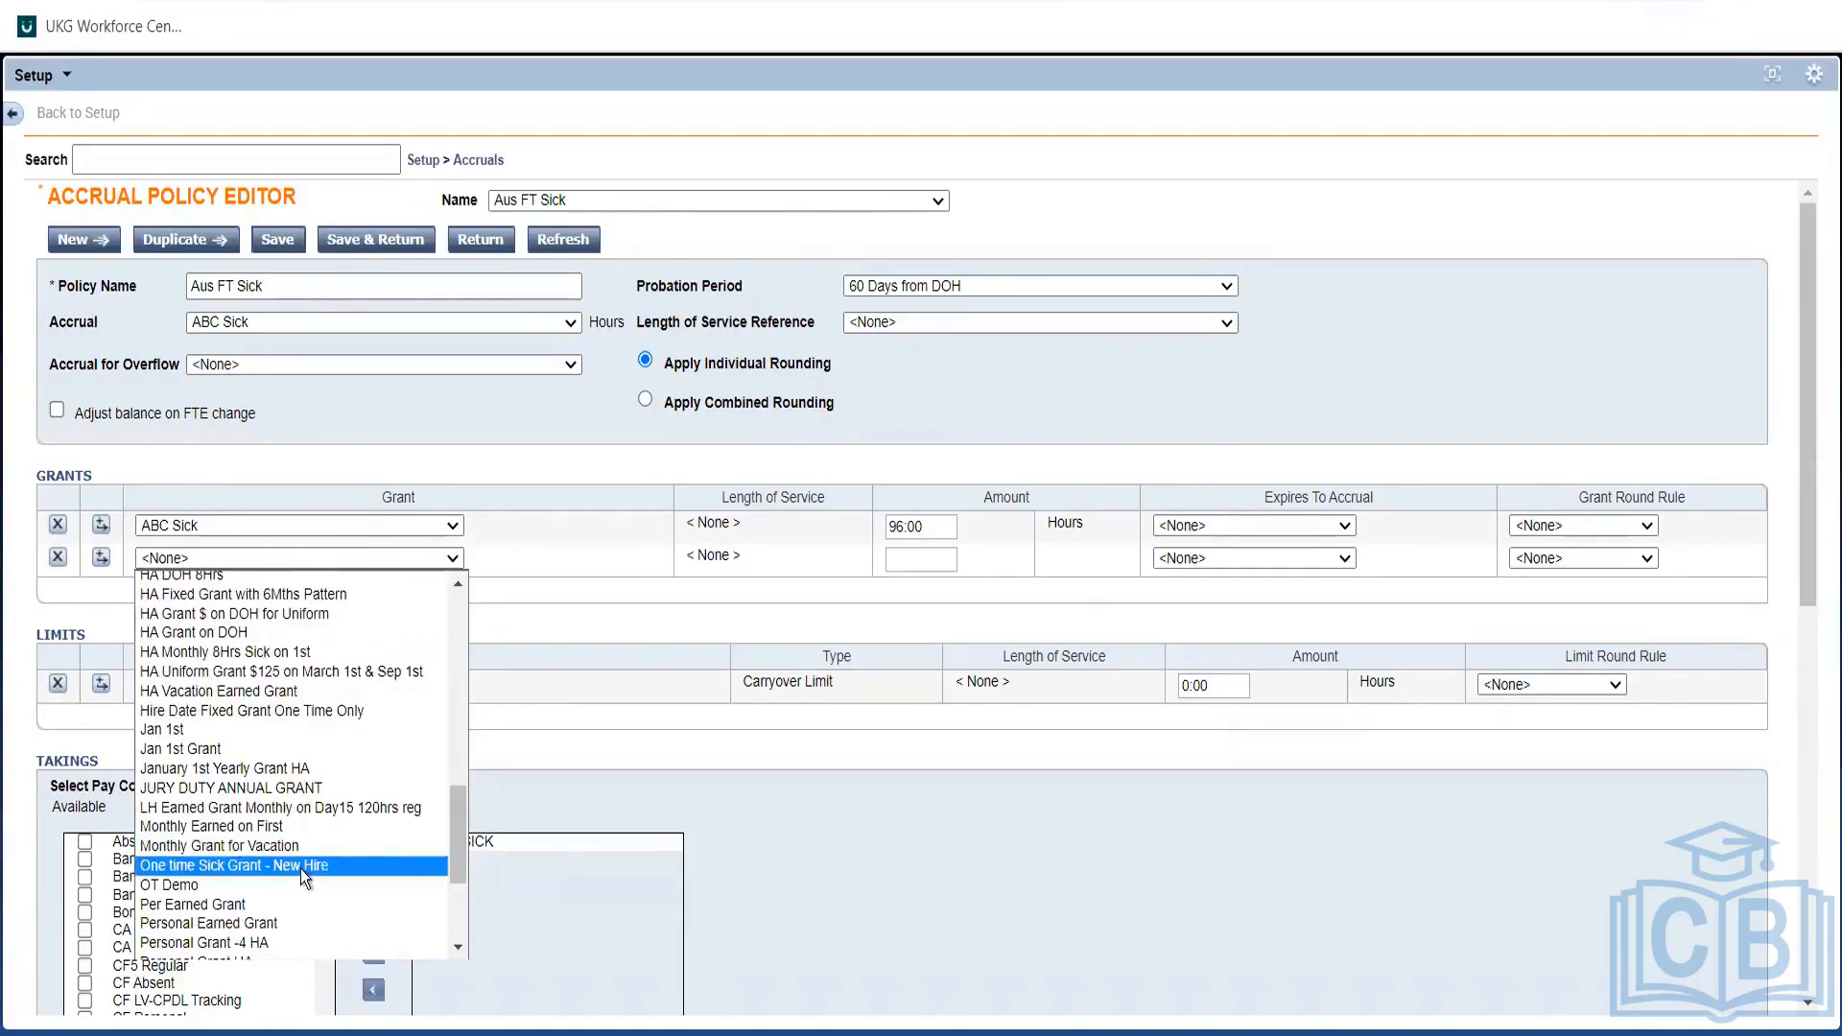
click(301, 867)
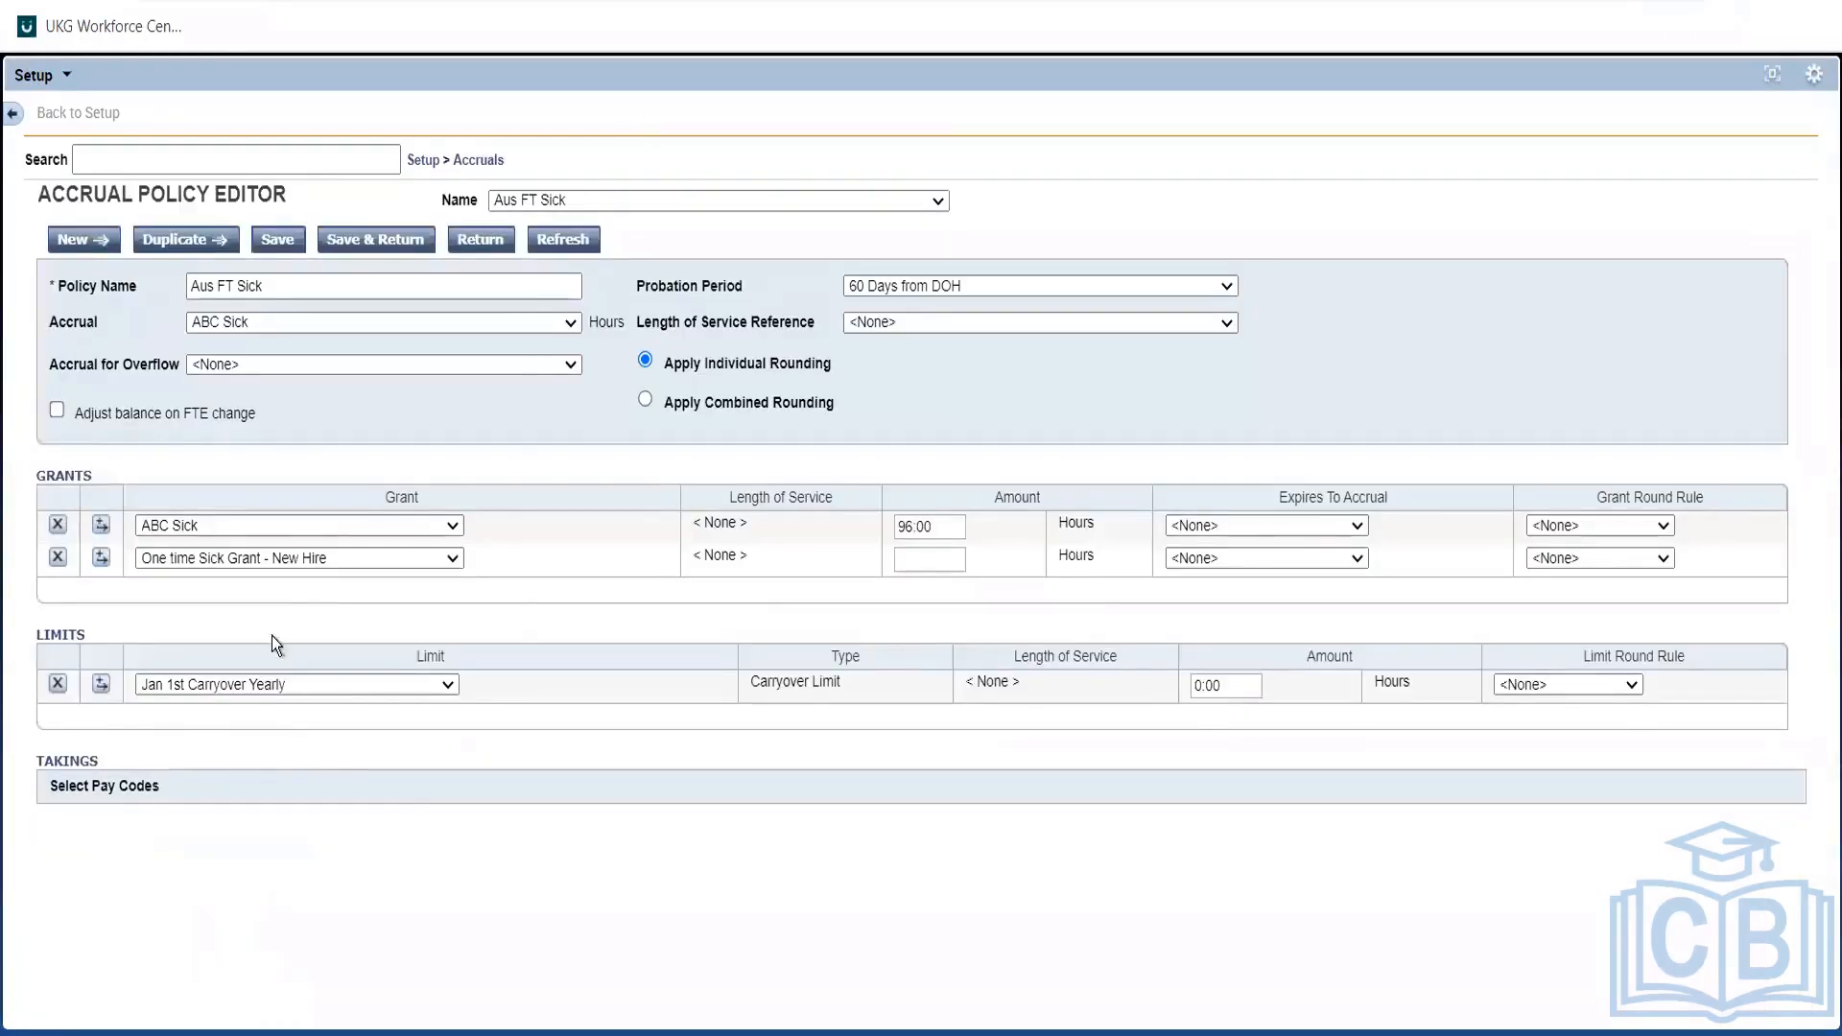
click(268, 559)
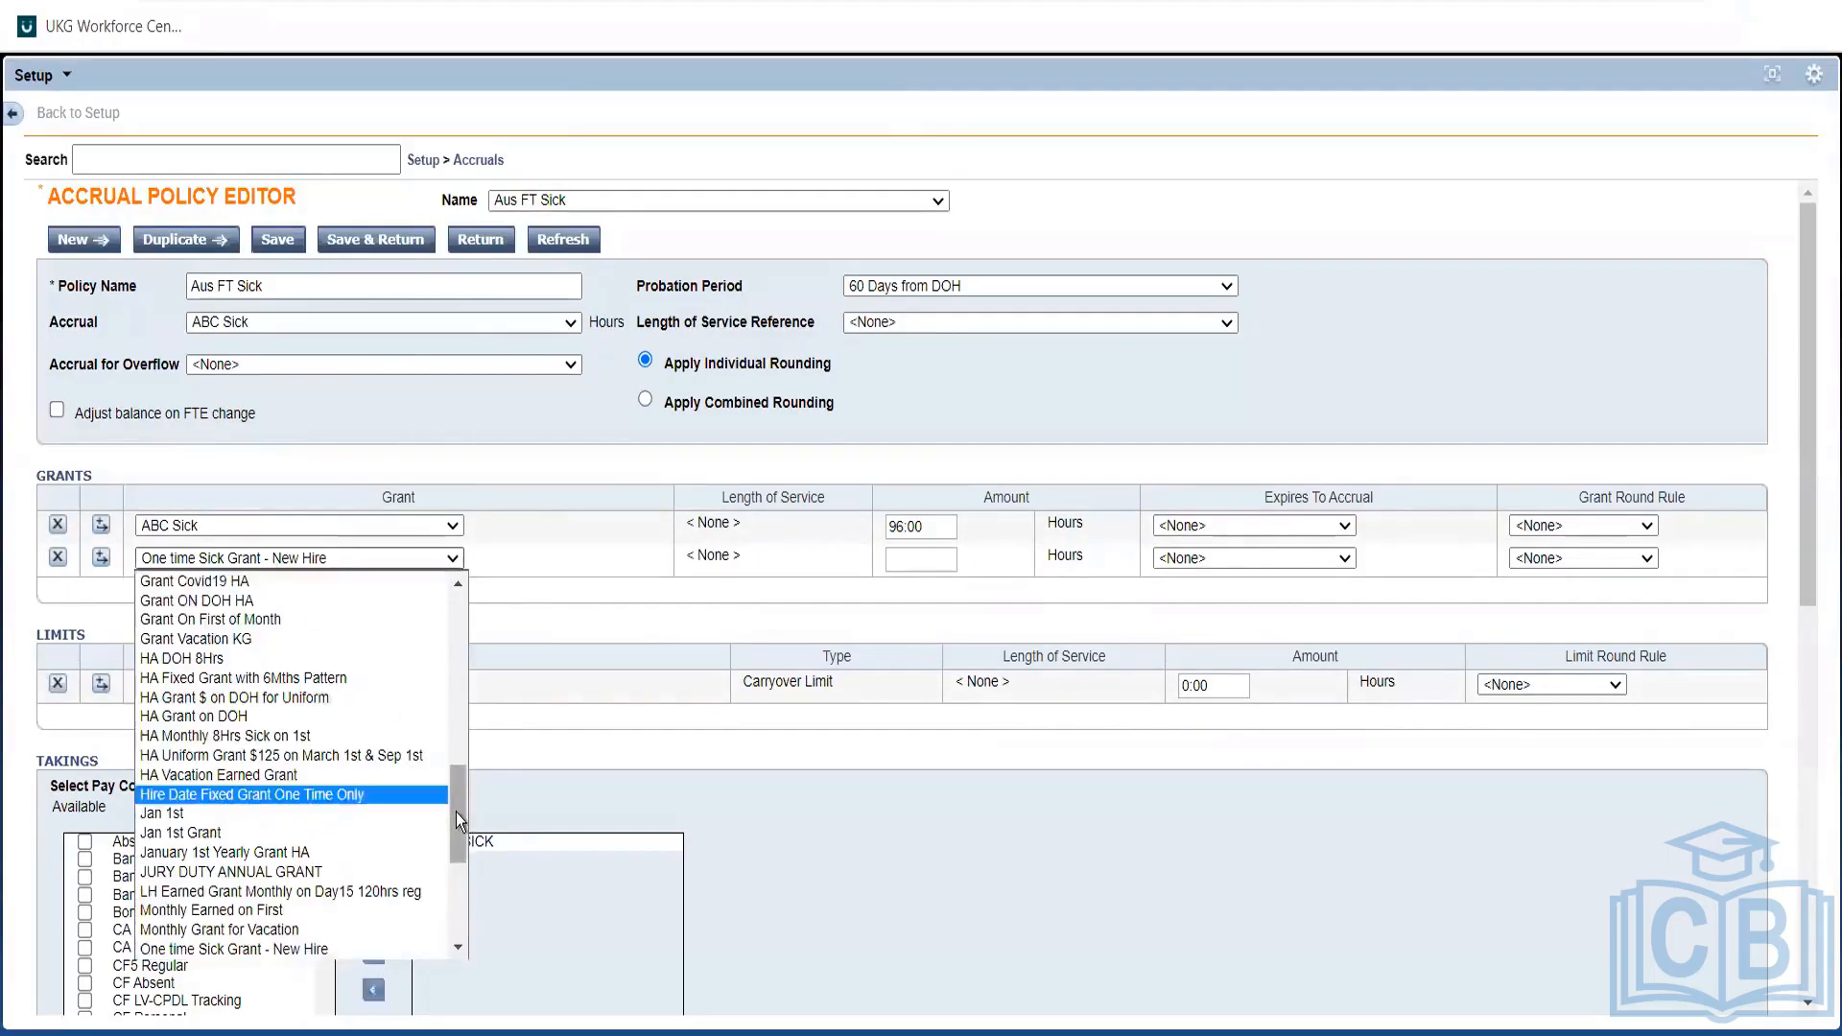
drag(457, 815, 457, 840)
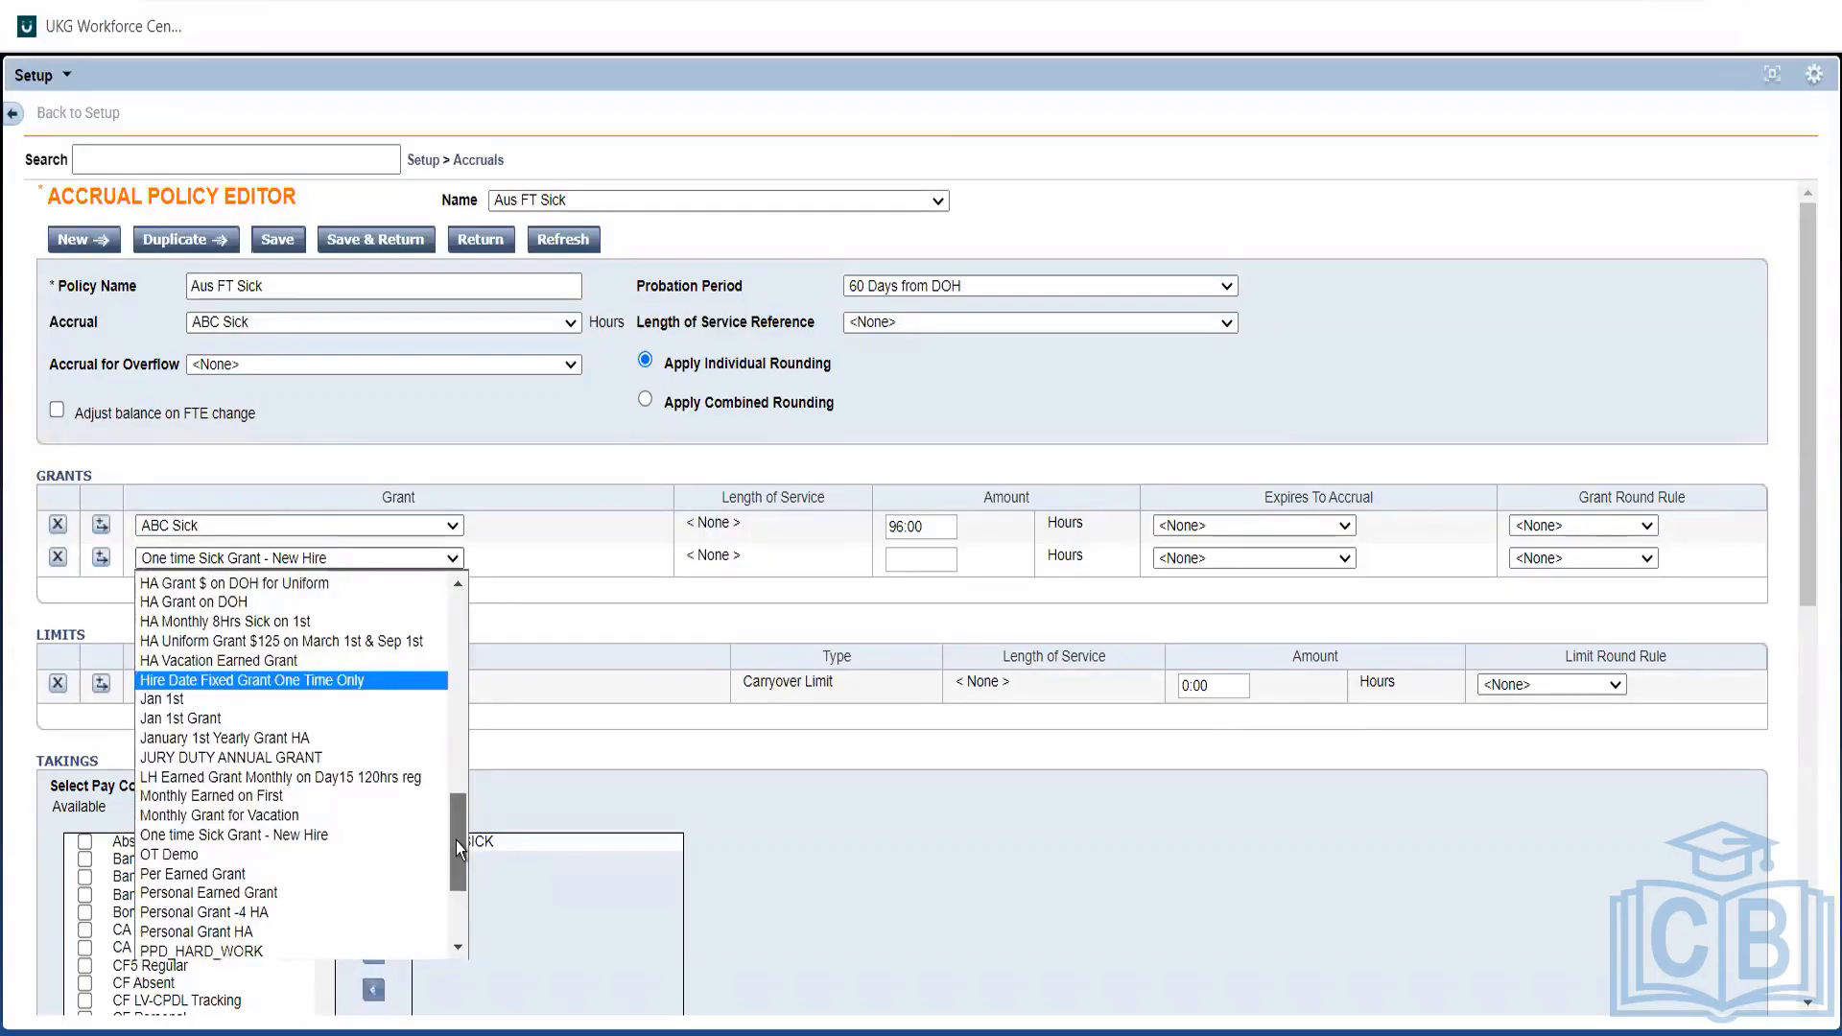
drag(456, 840, 470, 717)
click(280, 850)
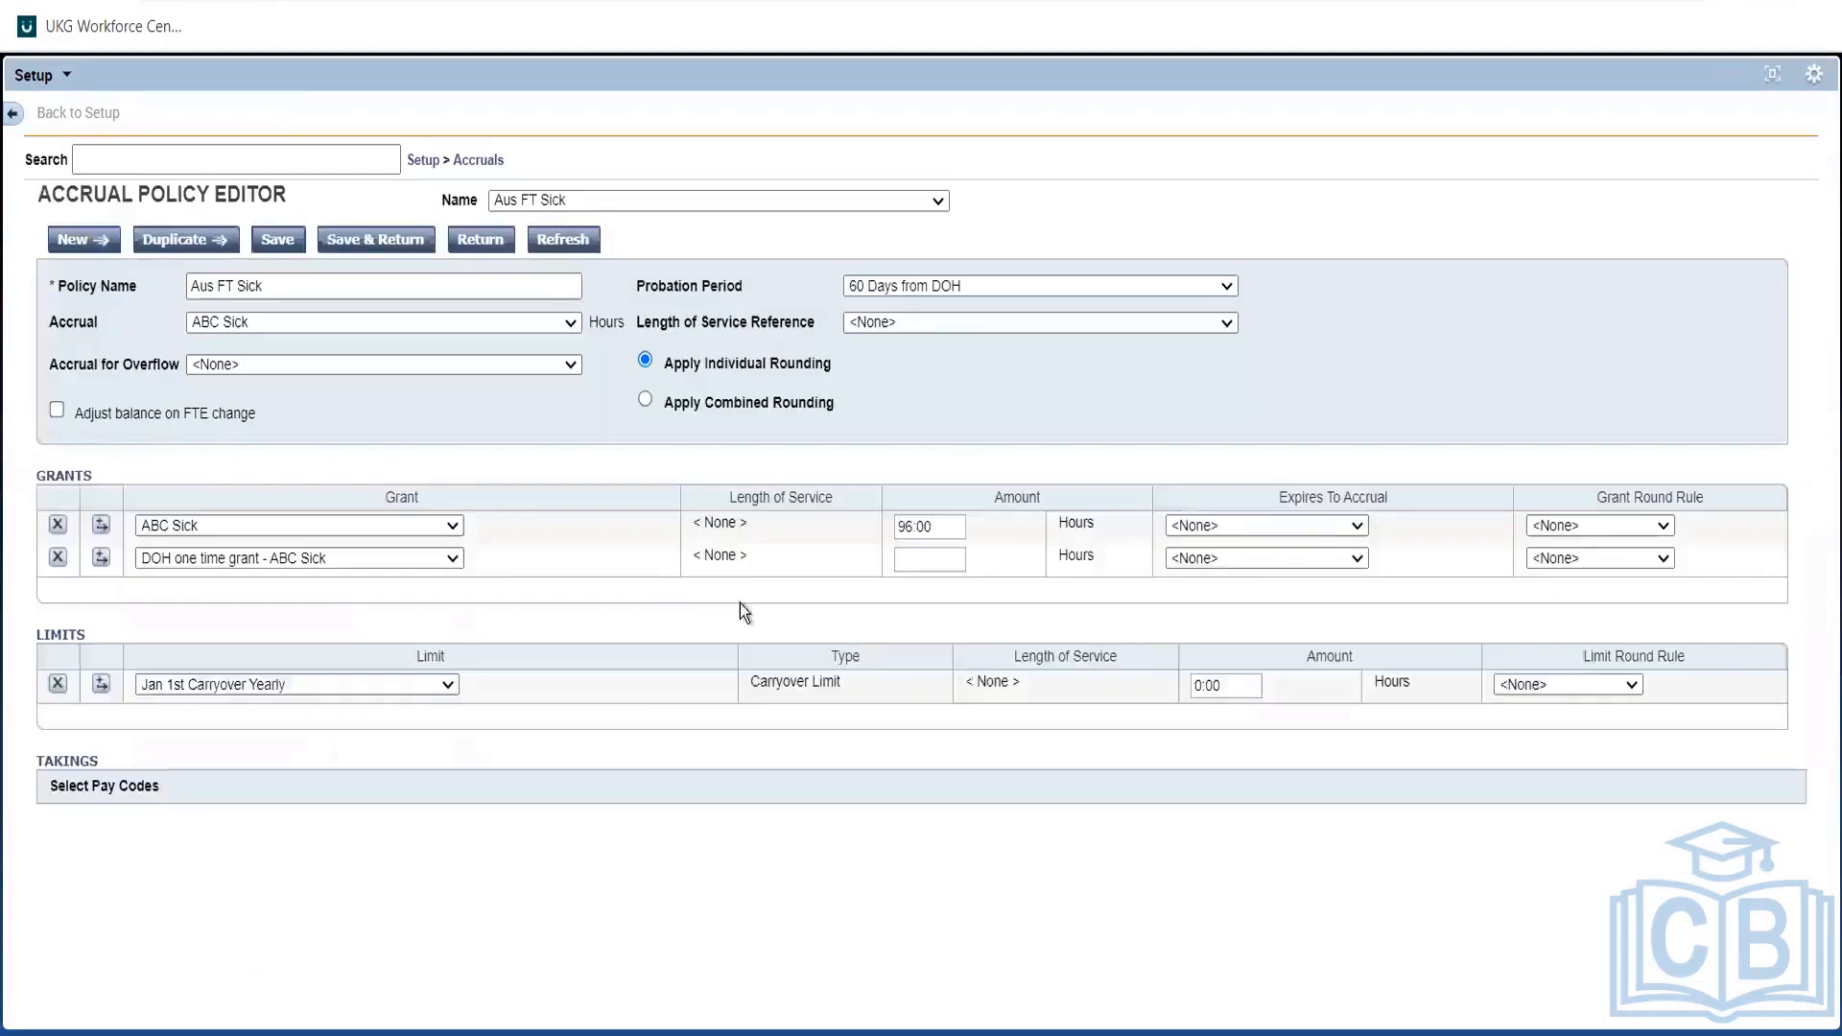
Give the second grant an amount of 96 hours and save the Aus FT Sick policy.
click(914, 560)
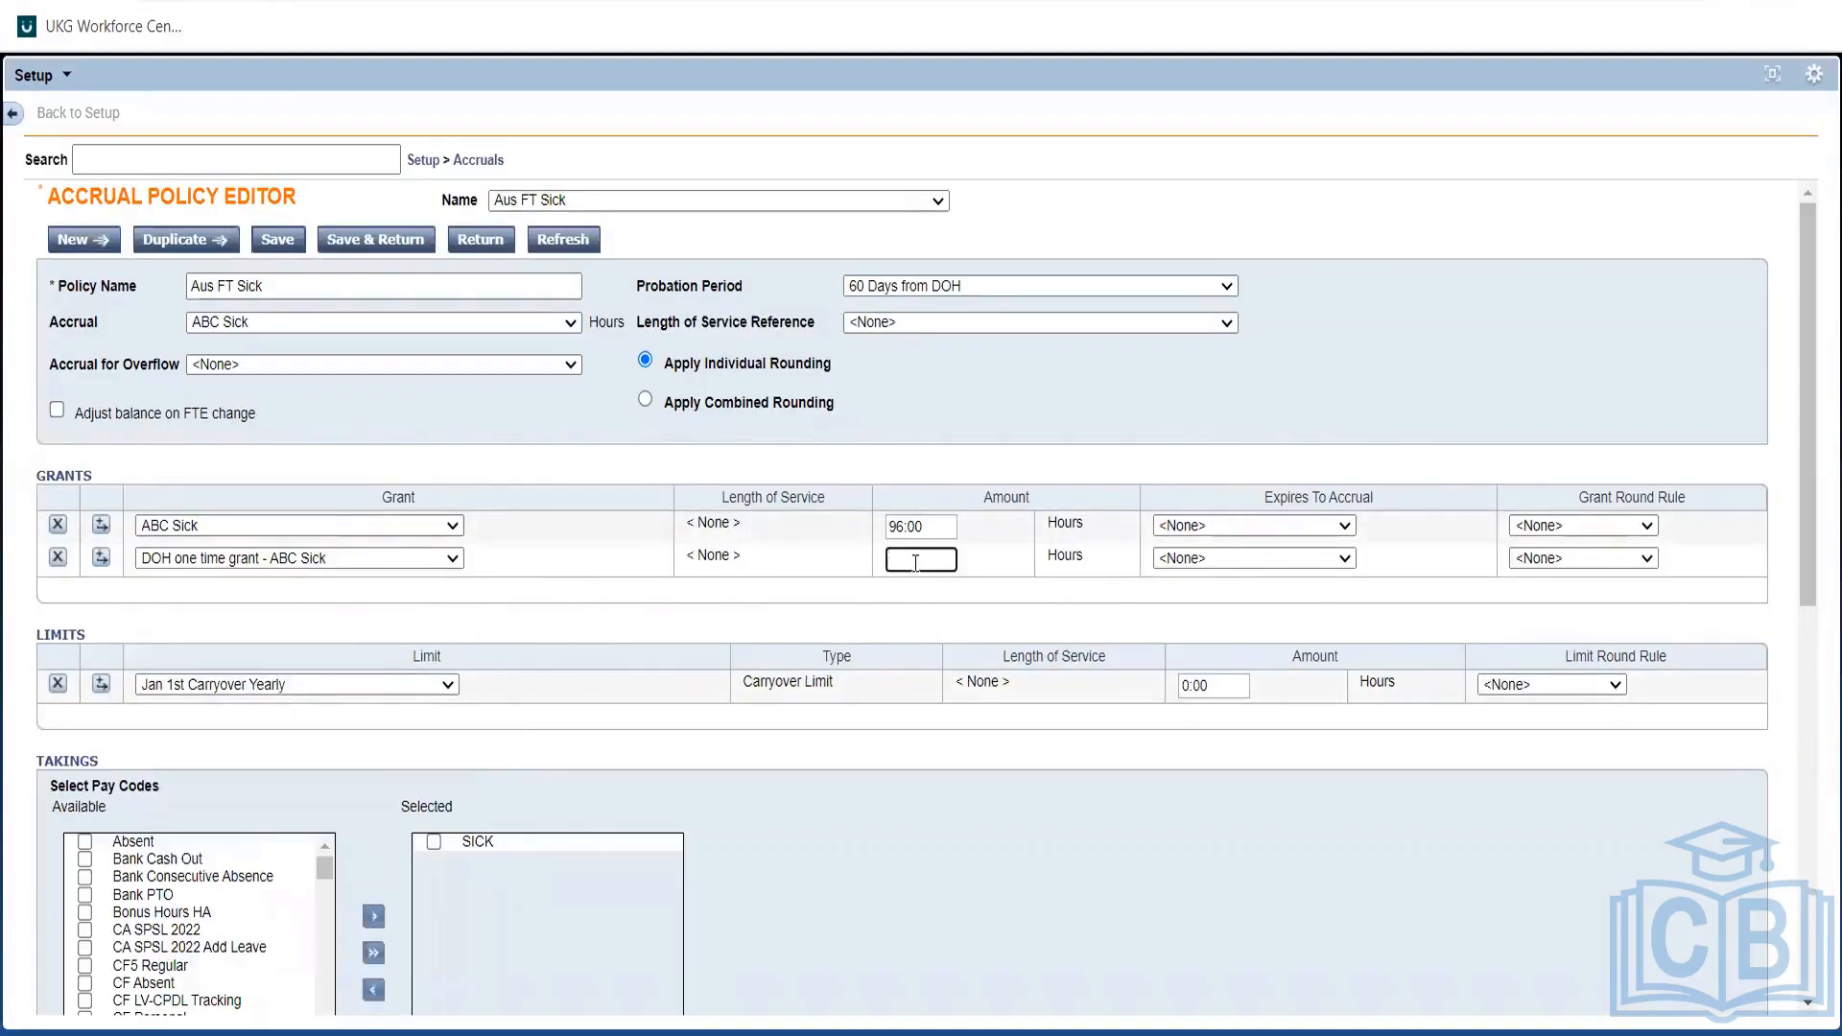
text(96)
click(1017, 631)
click(290, 240)
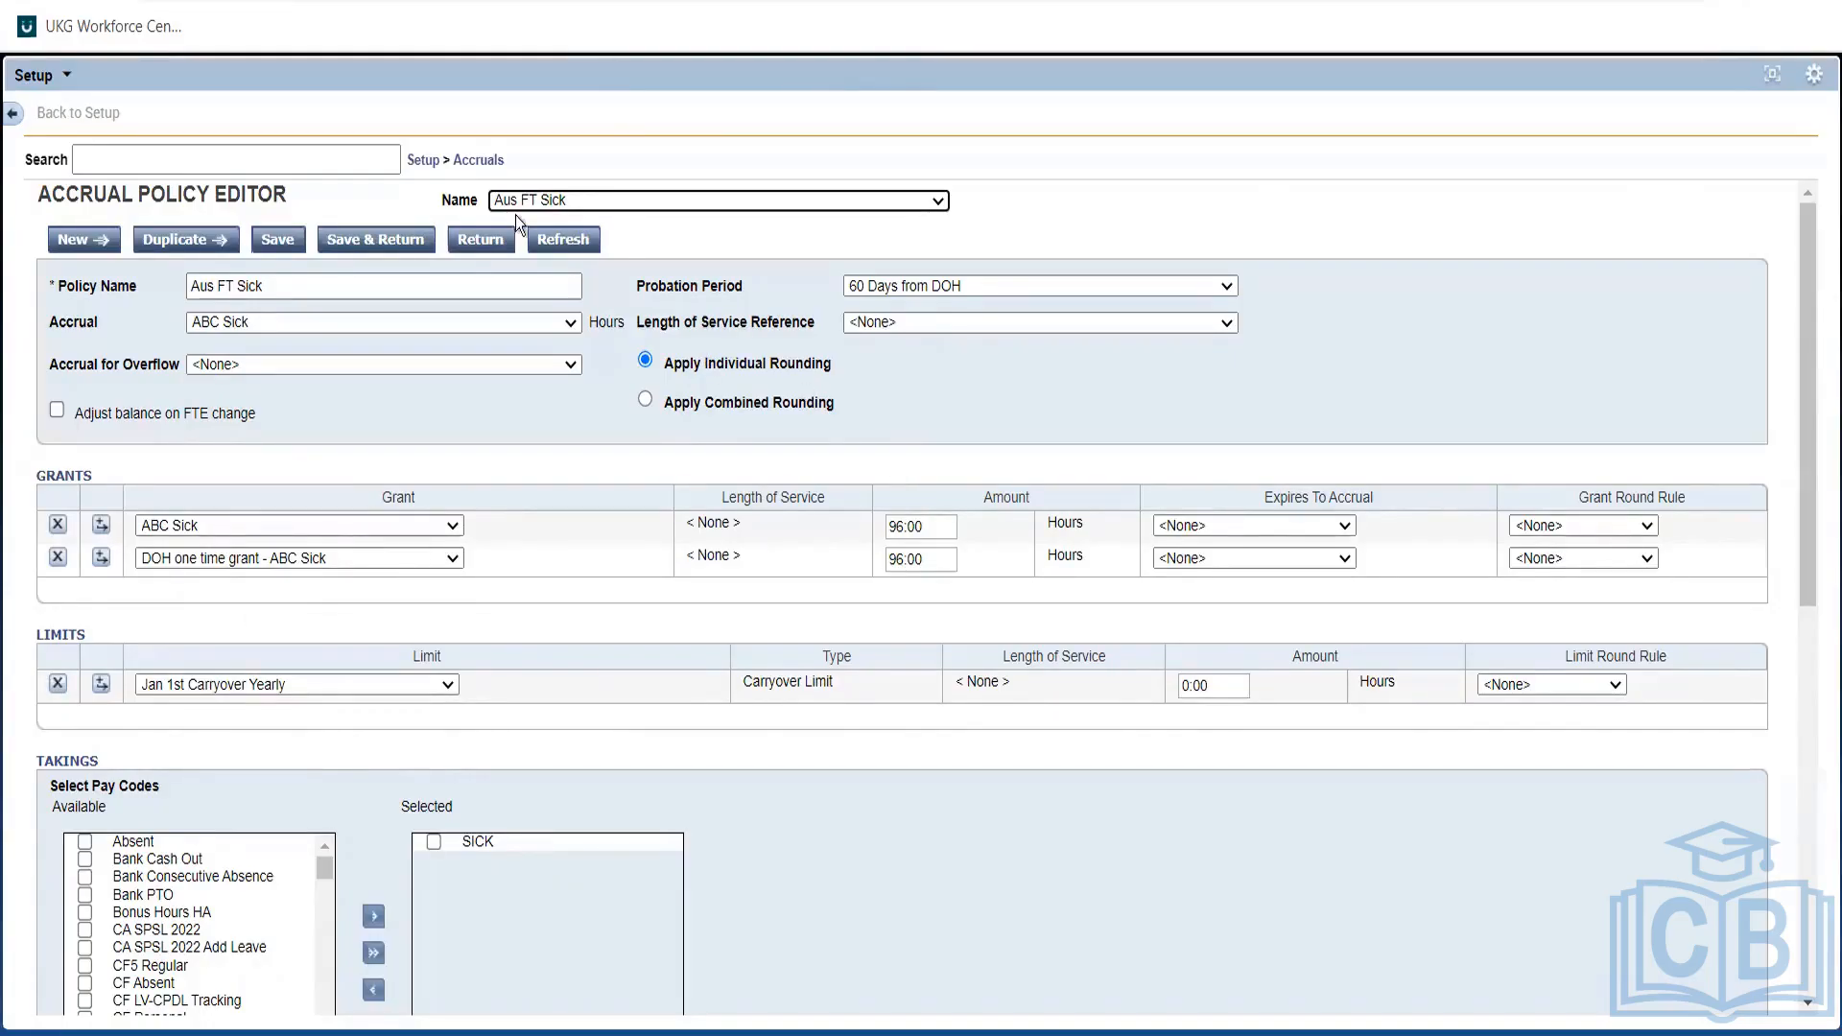
click(1773, 75)
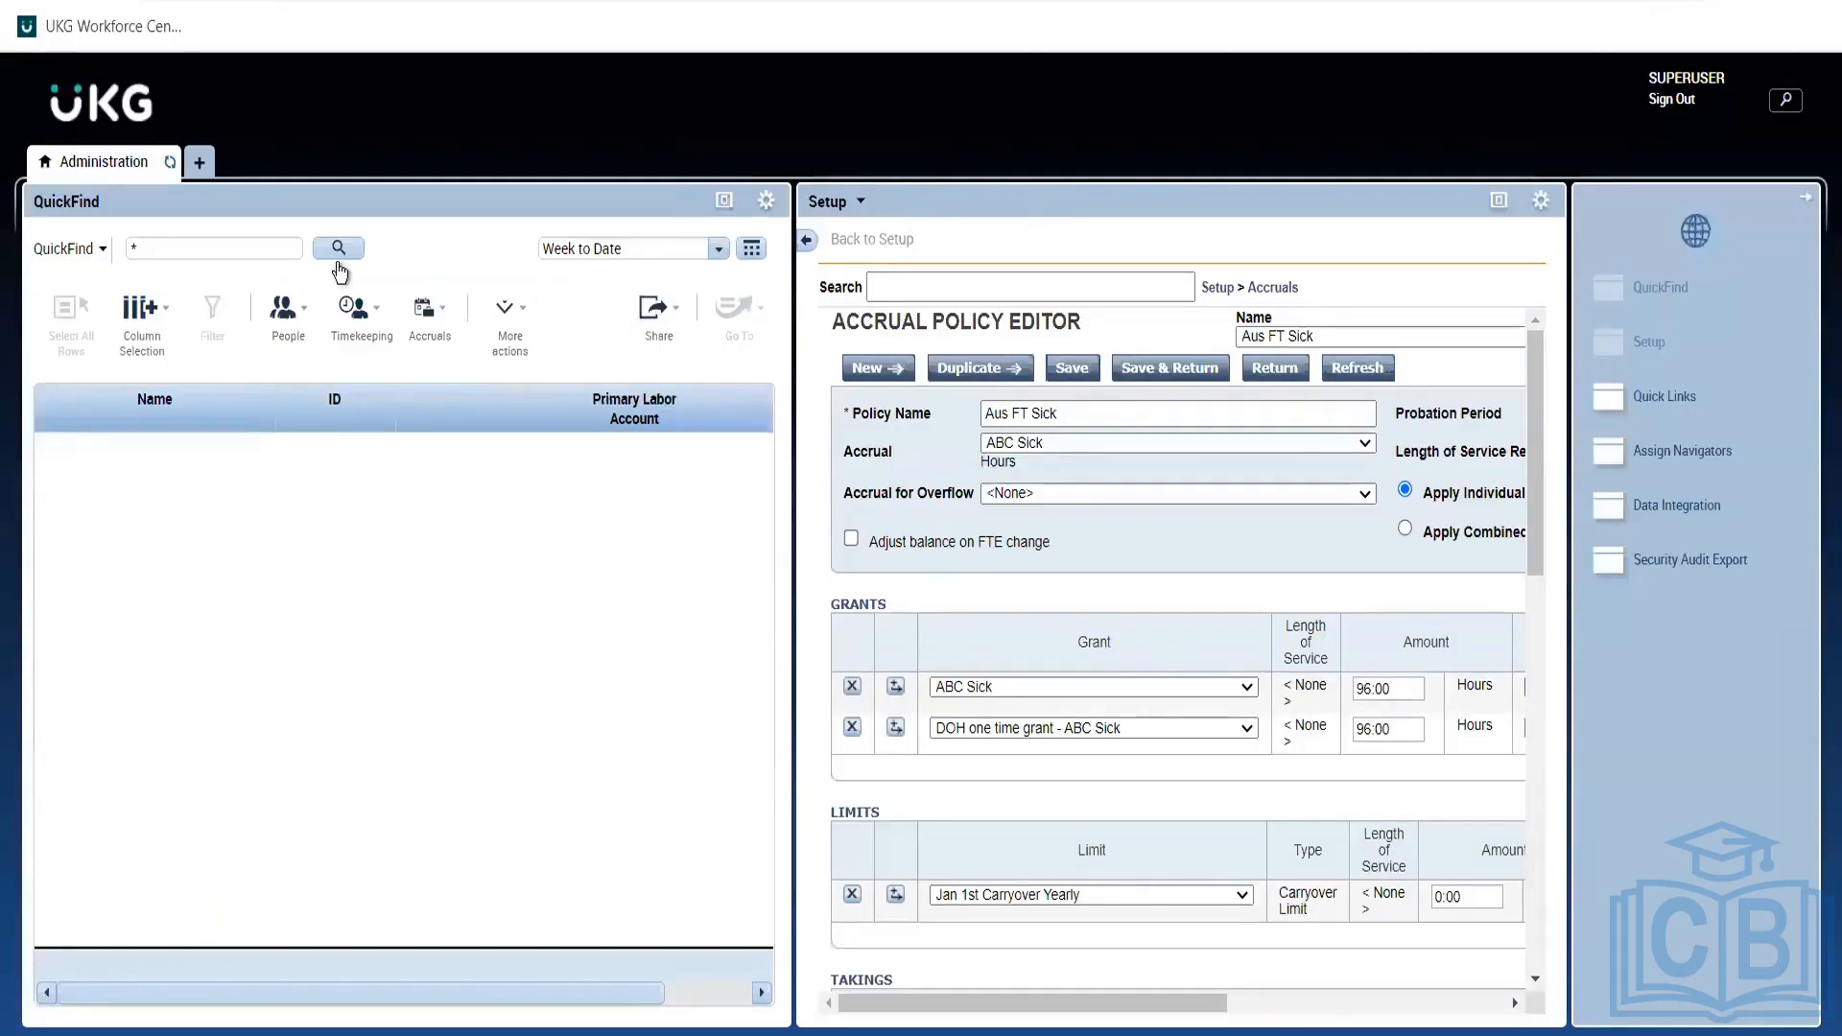
Find the employee with QuickFind, open their People Editor record and check hire date 7/05/2021.
click(340, 249)
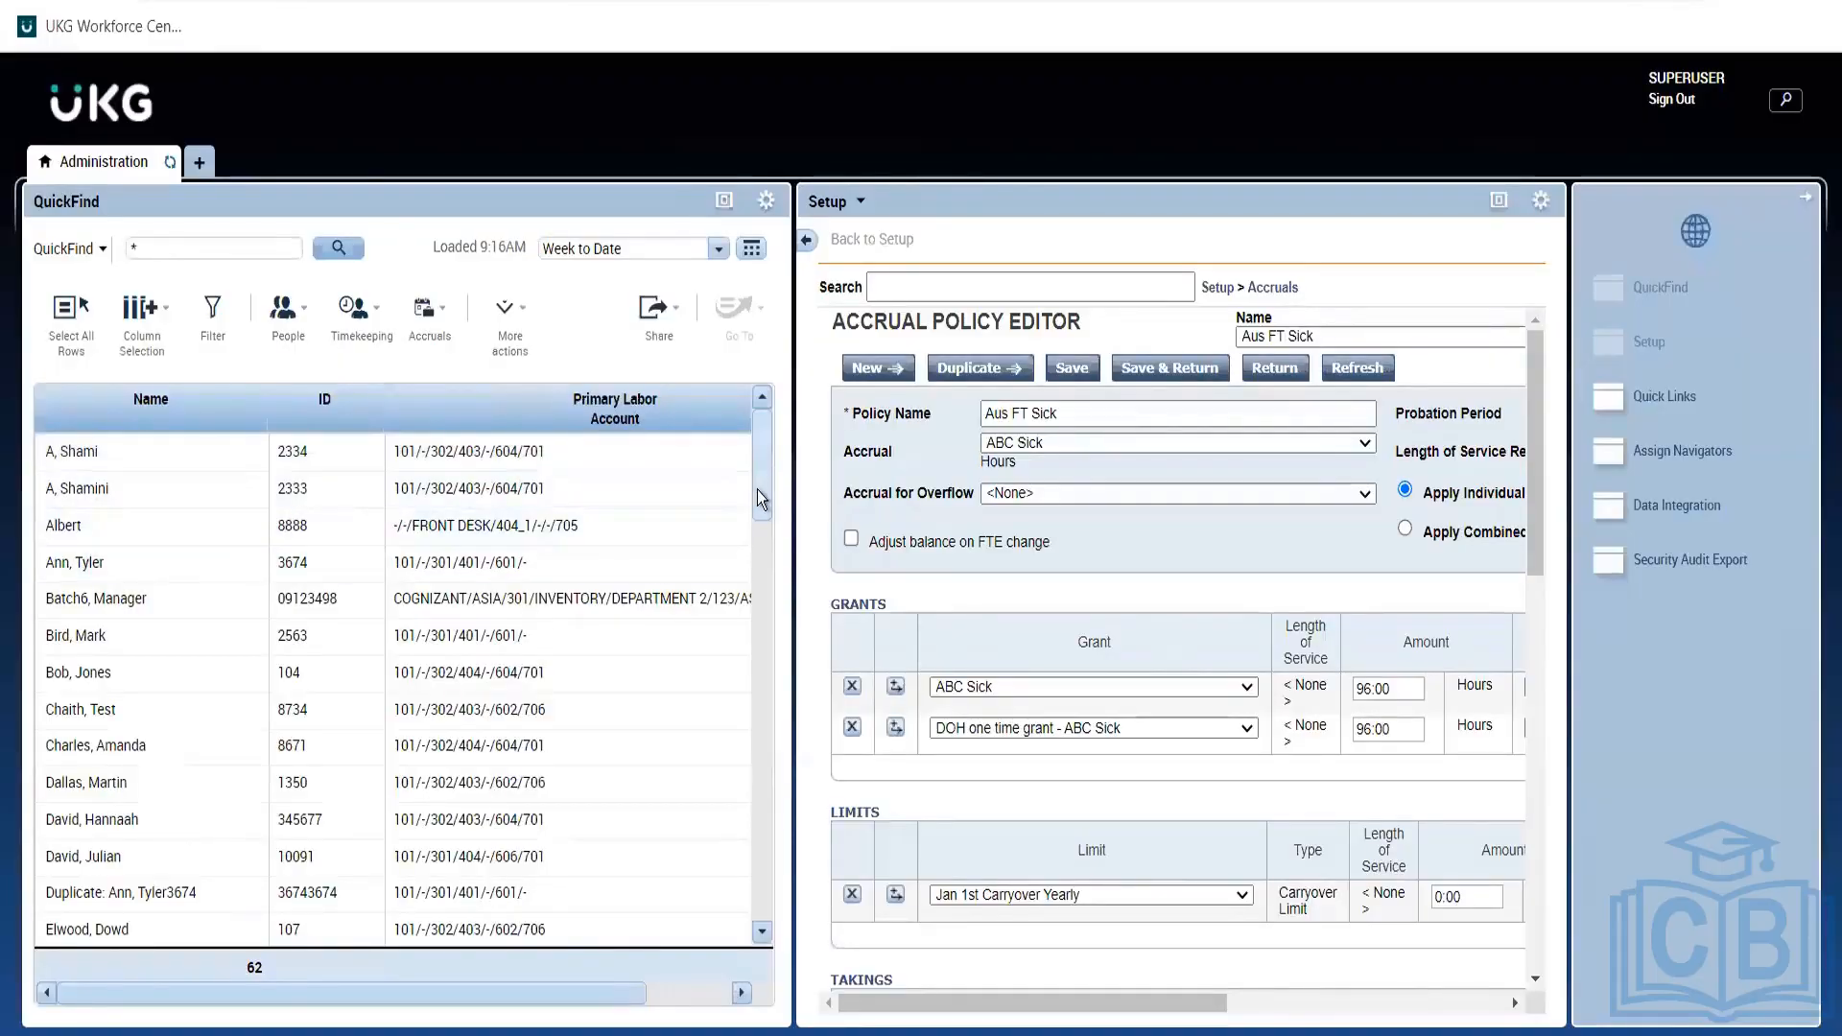
scroll(758, 497, down, 5)
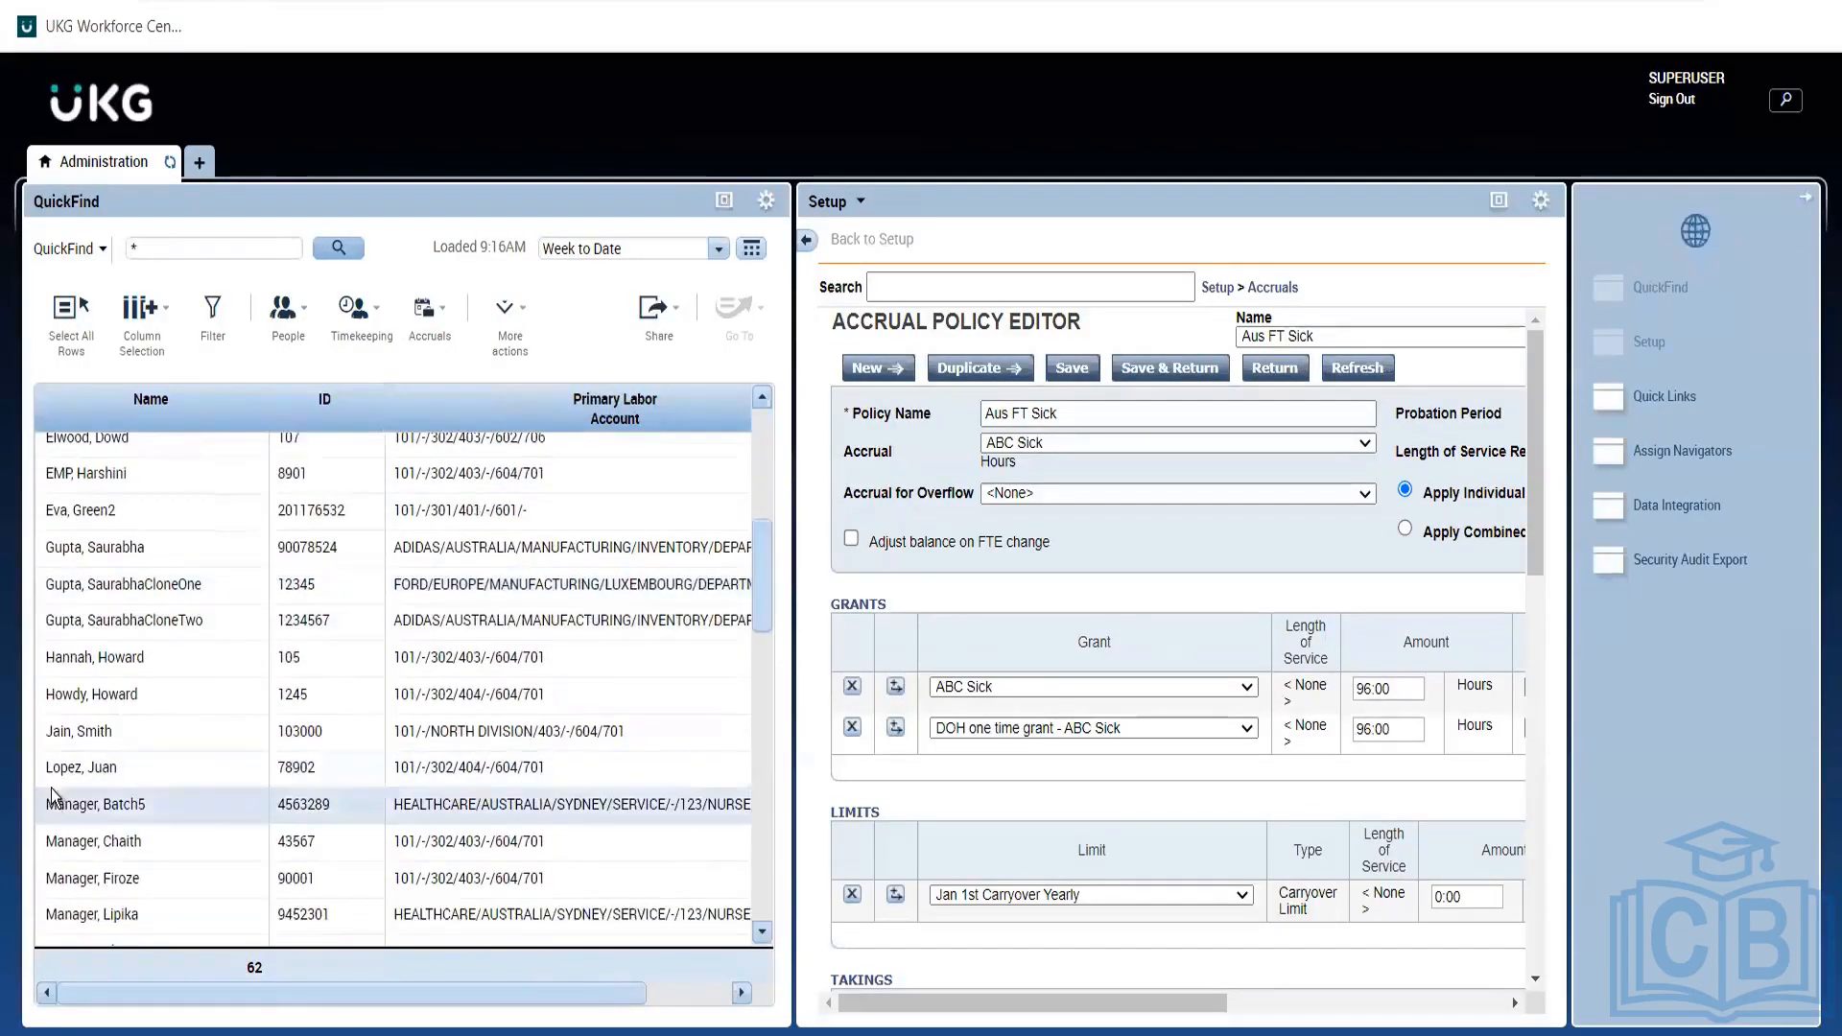
click(92, 745)
click(278, 326)
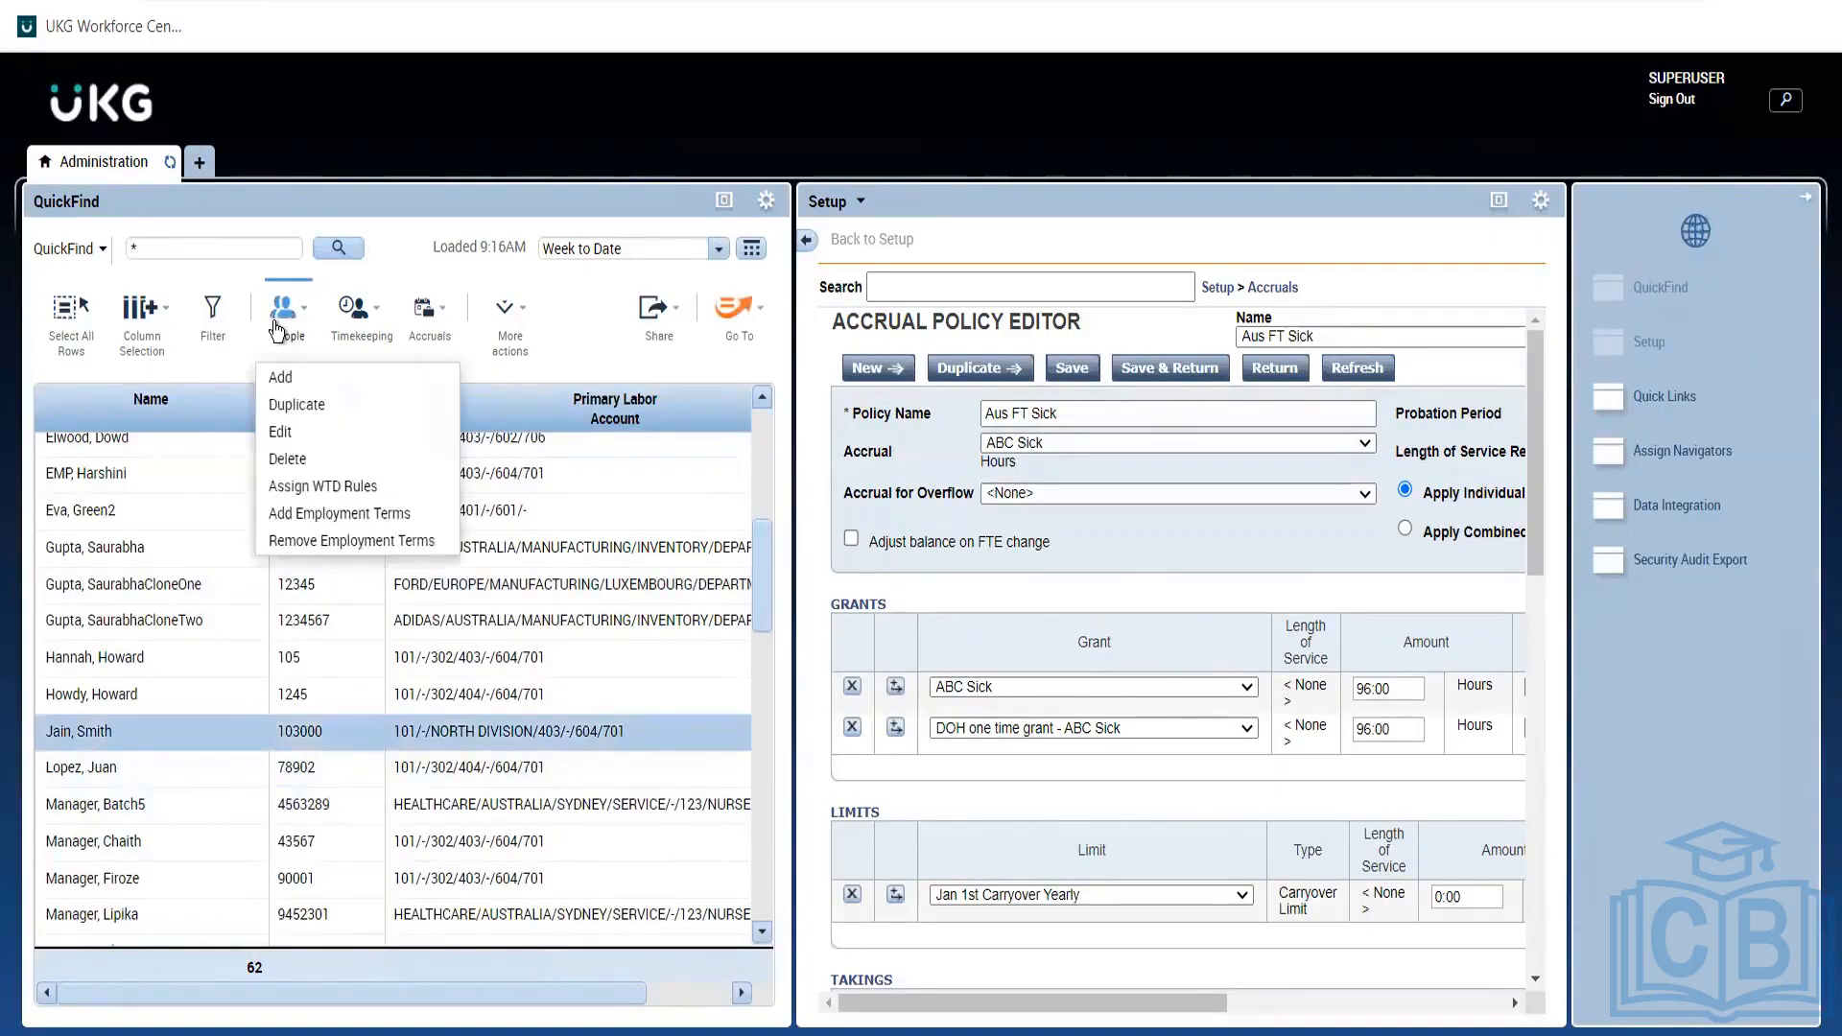
click(281, 432)
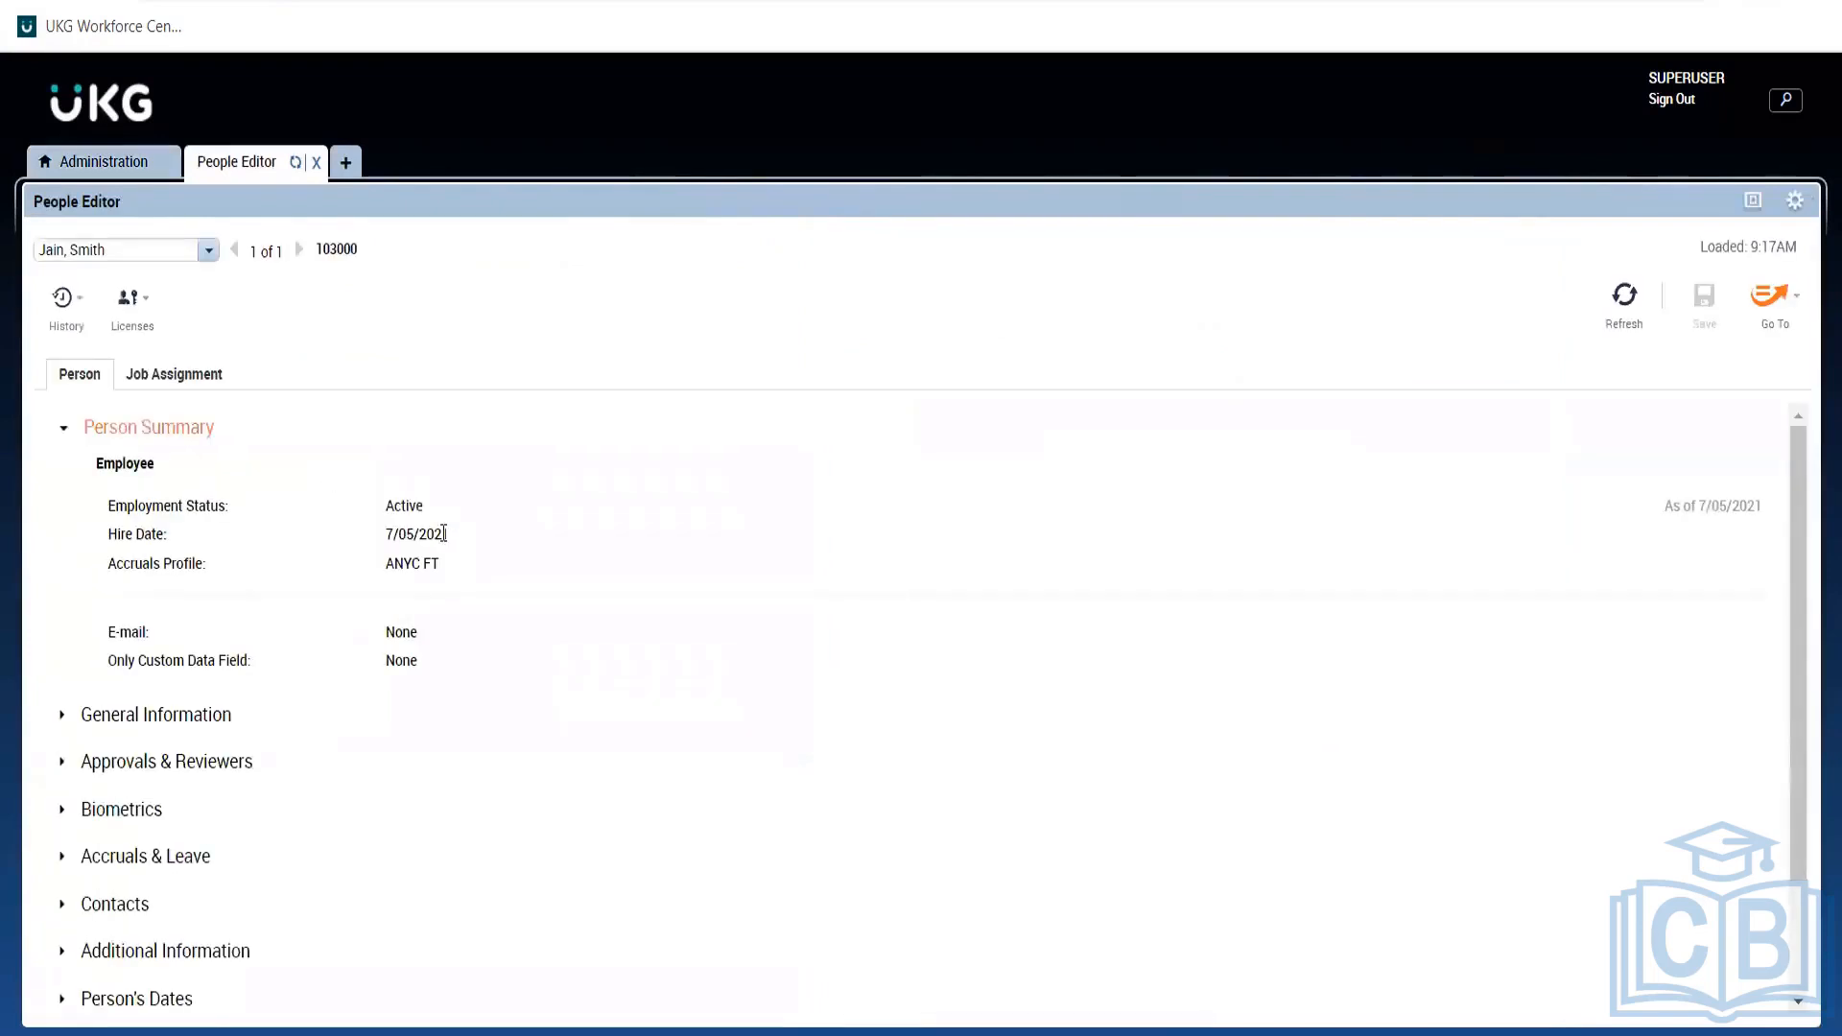
drag(449, 534, 384, 535)
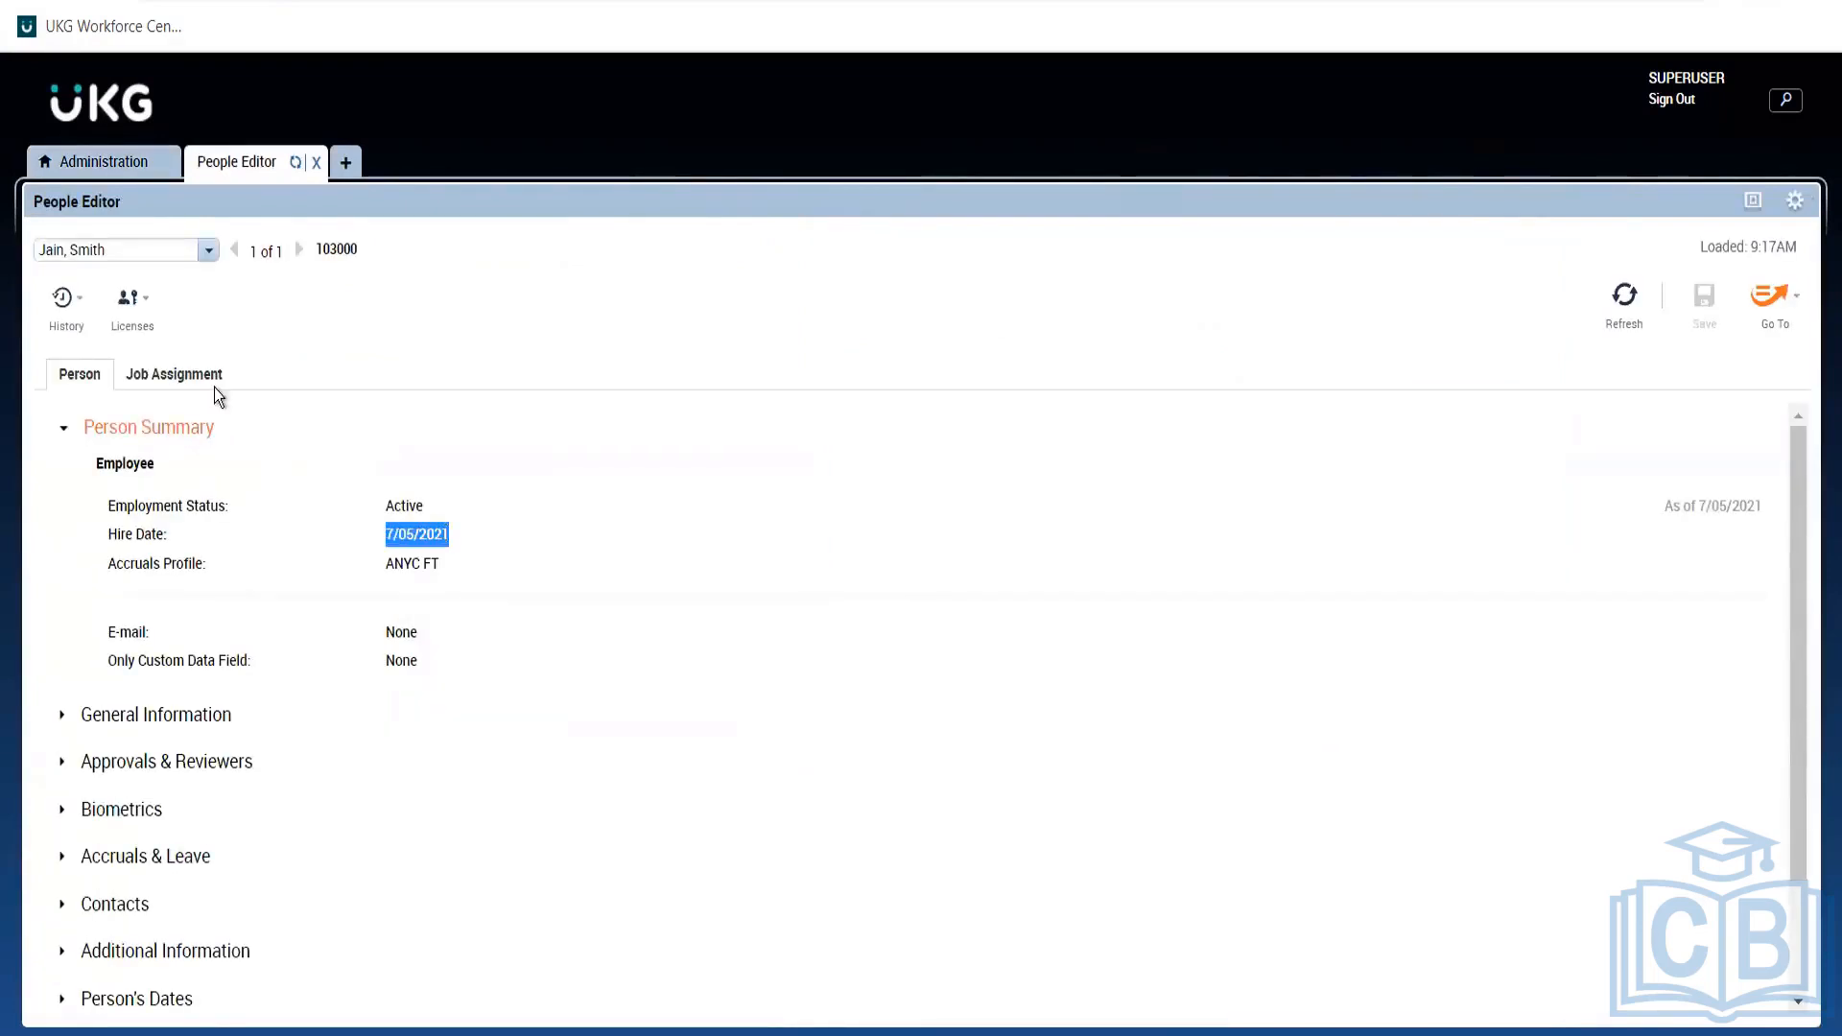
click(104, 160)
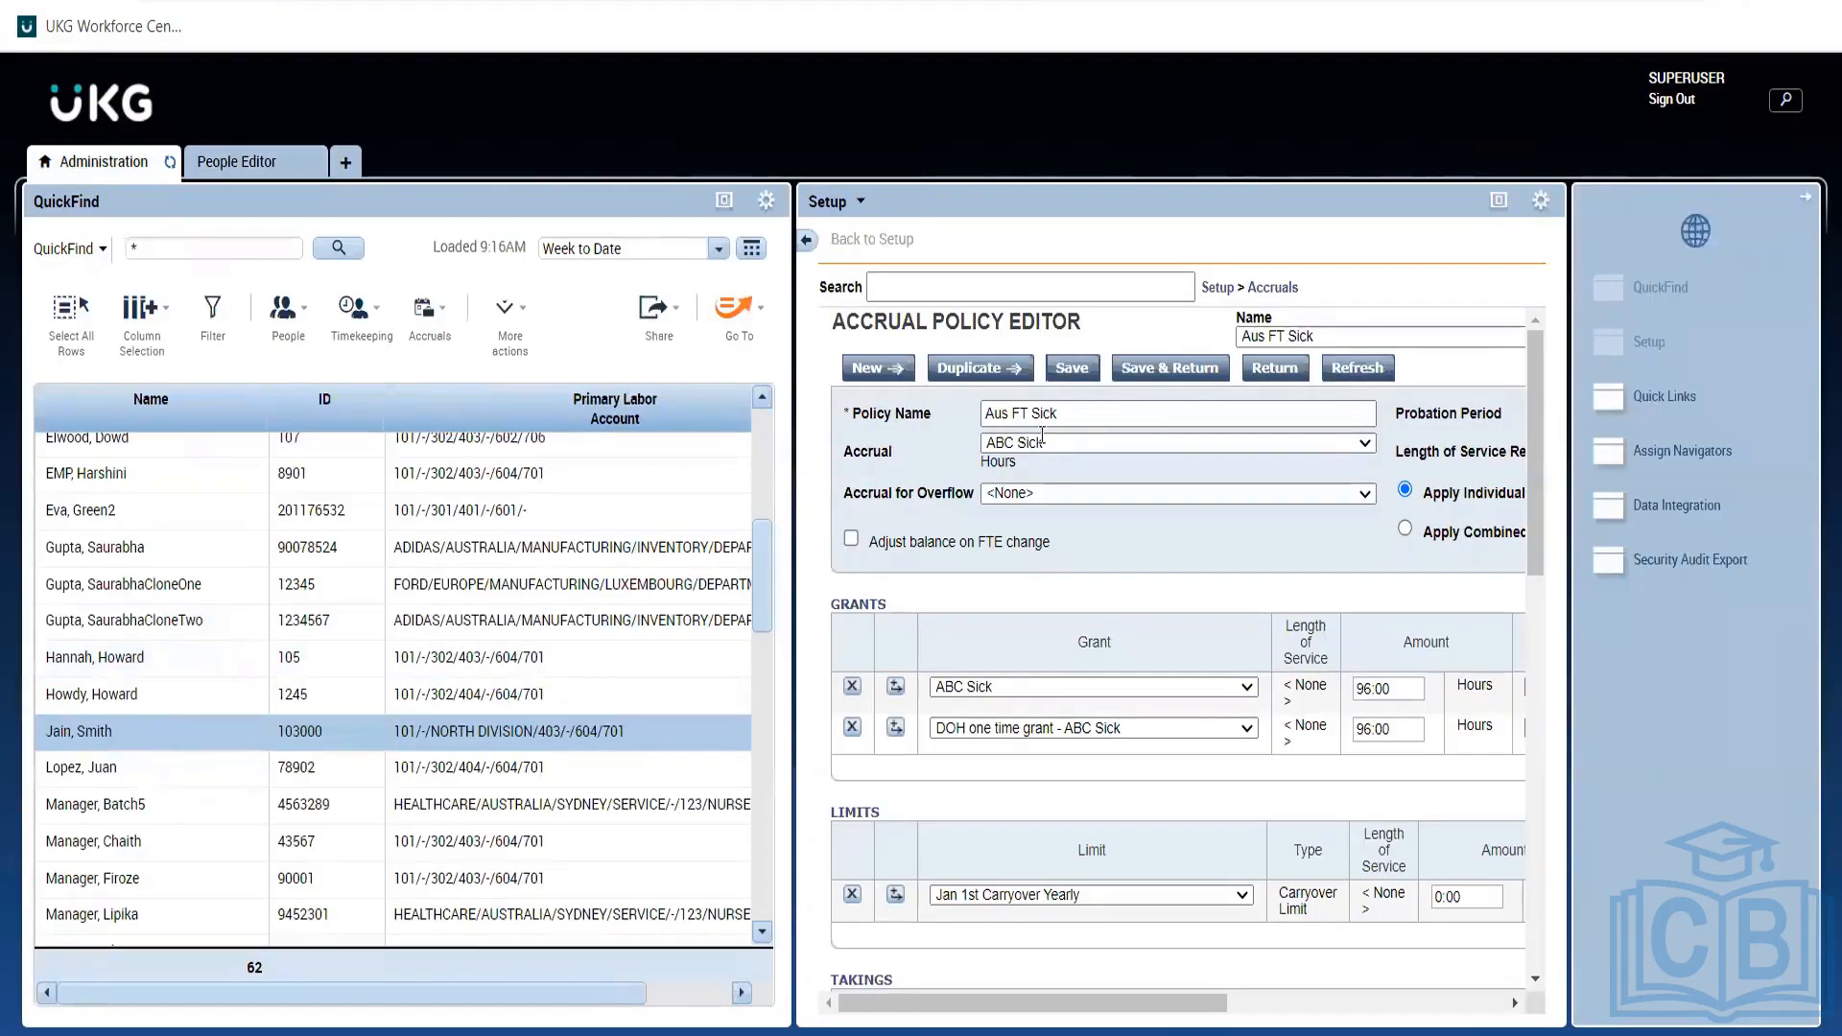
click(1168, 370)
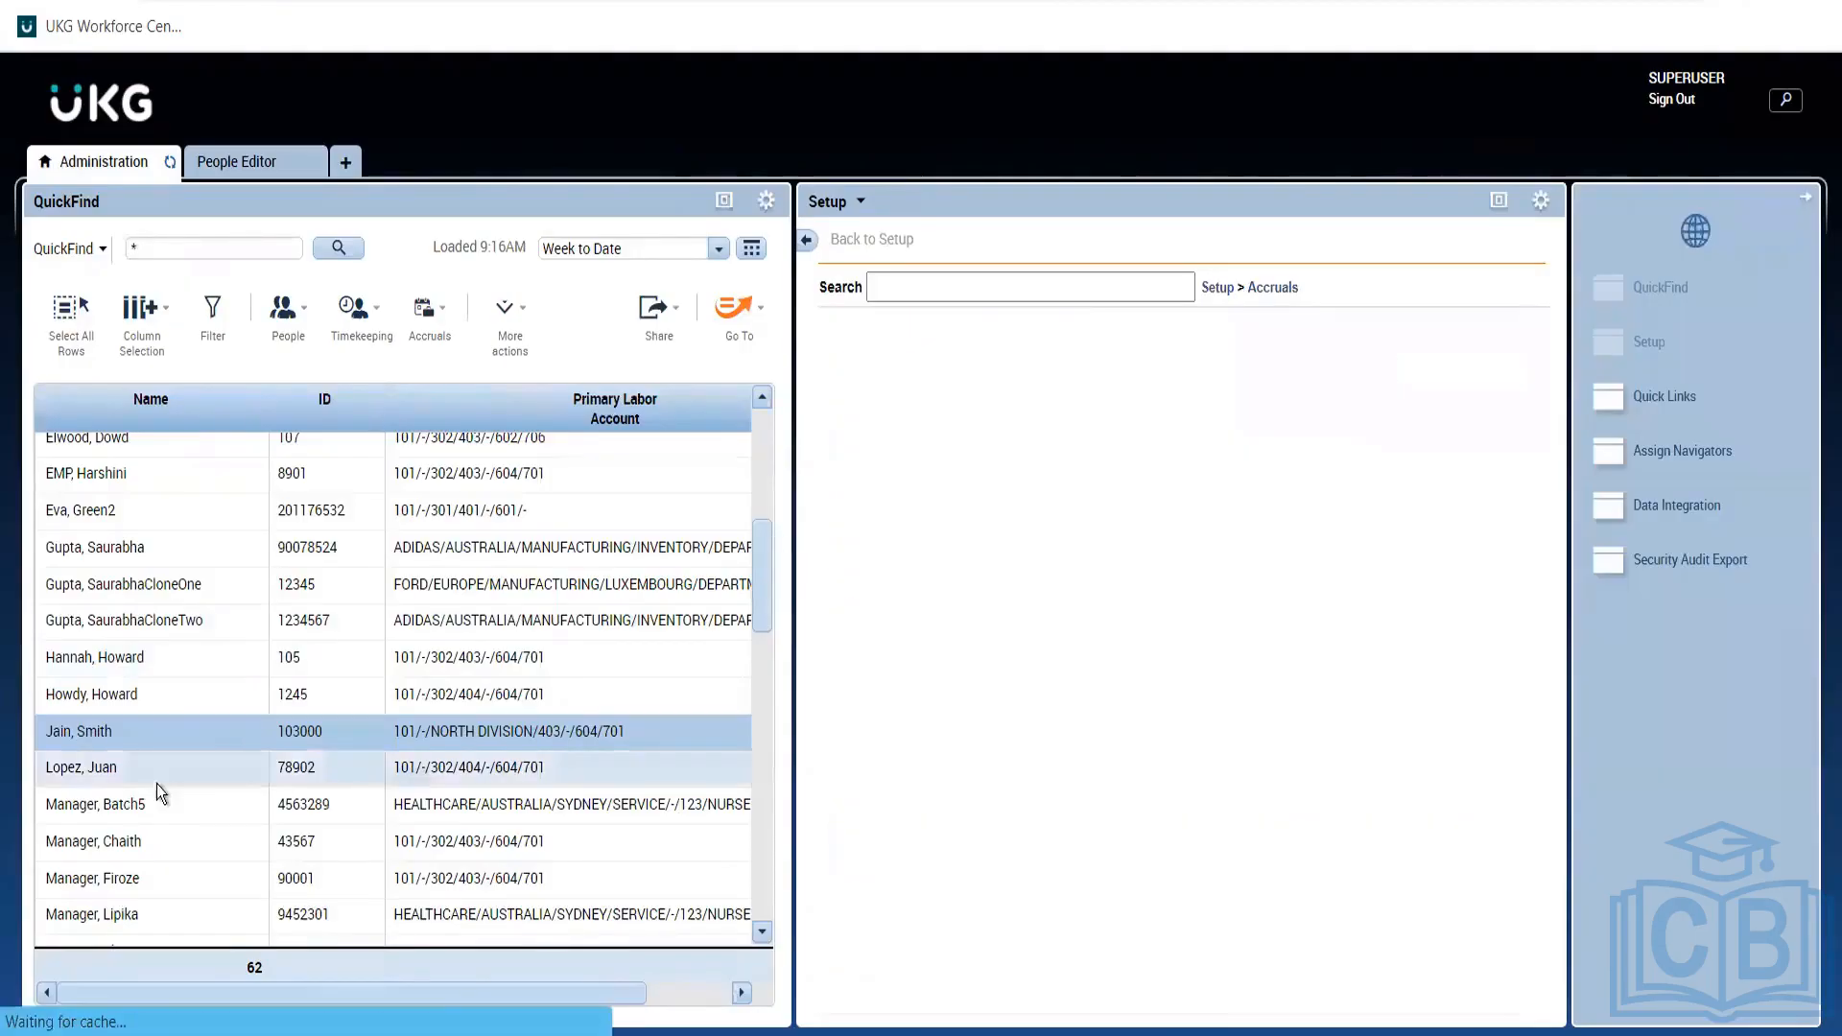
double_click(159, 734)
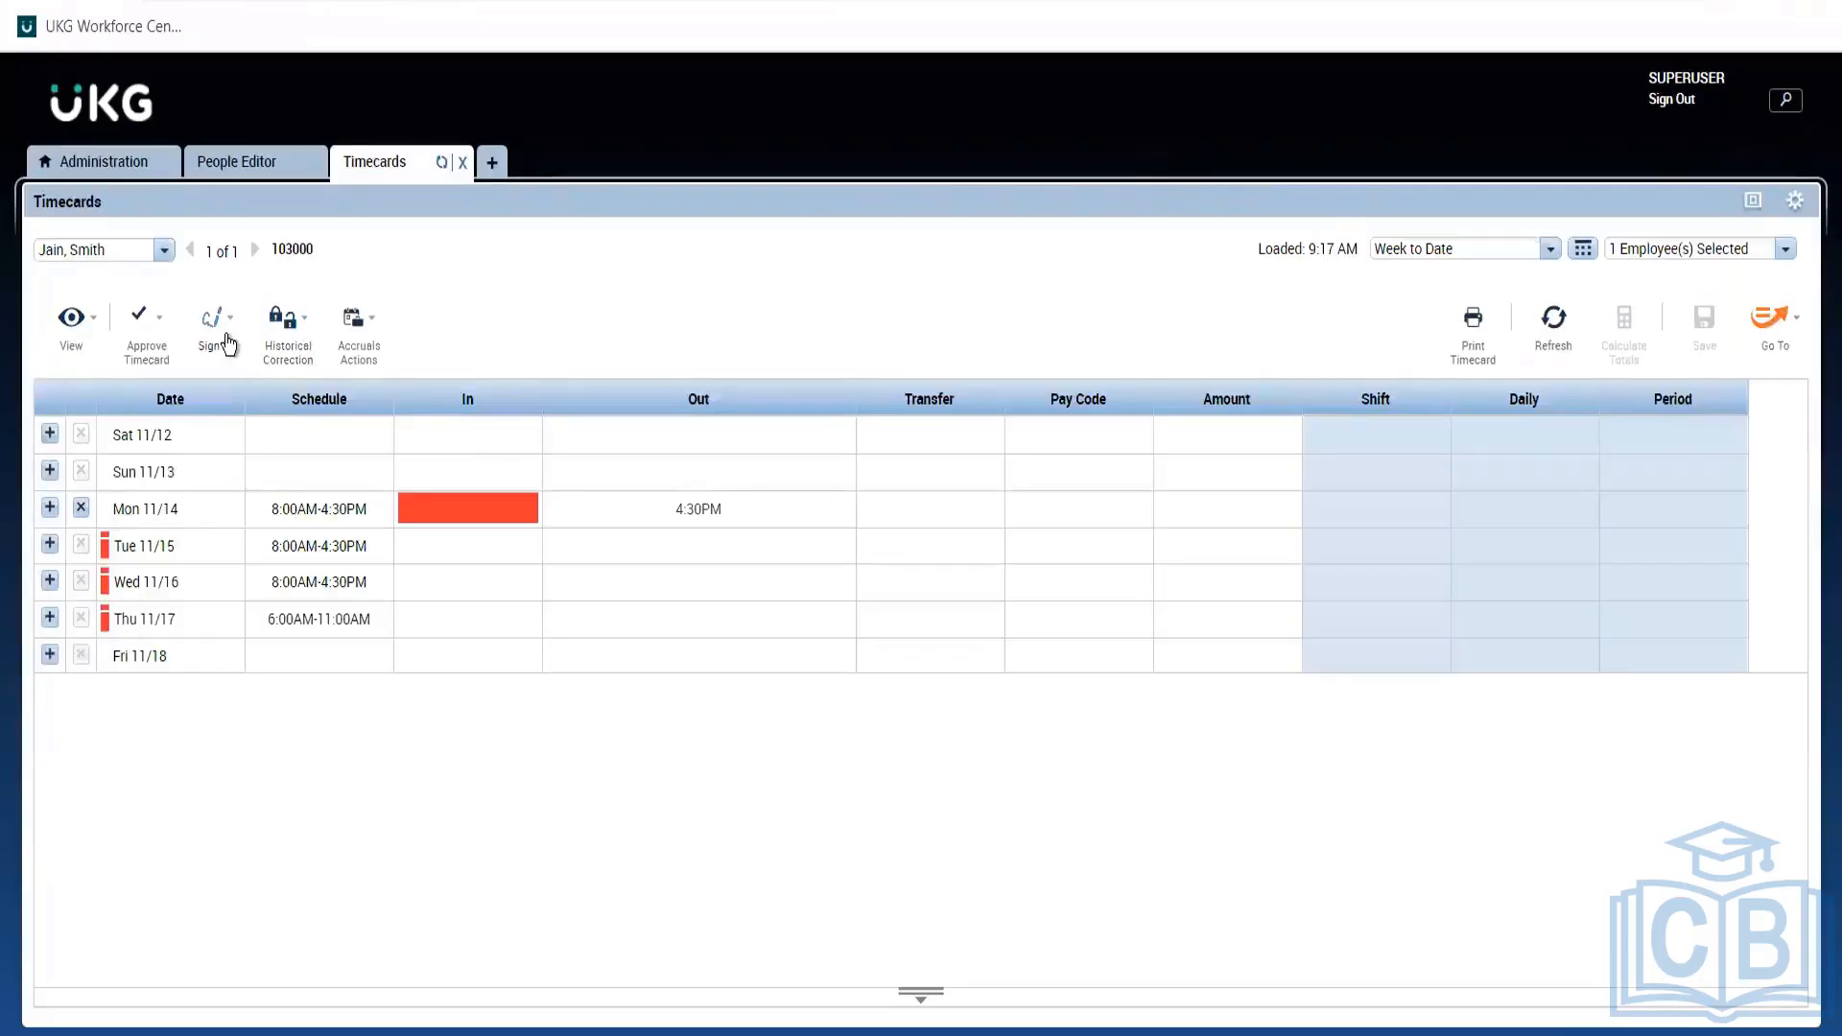
click(235, 342)
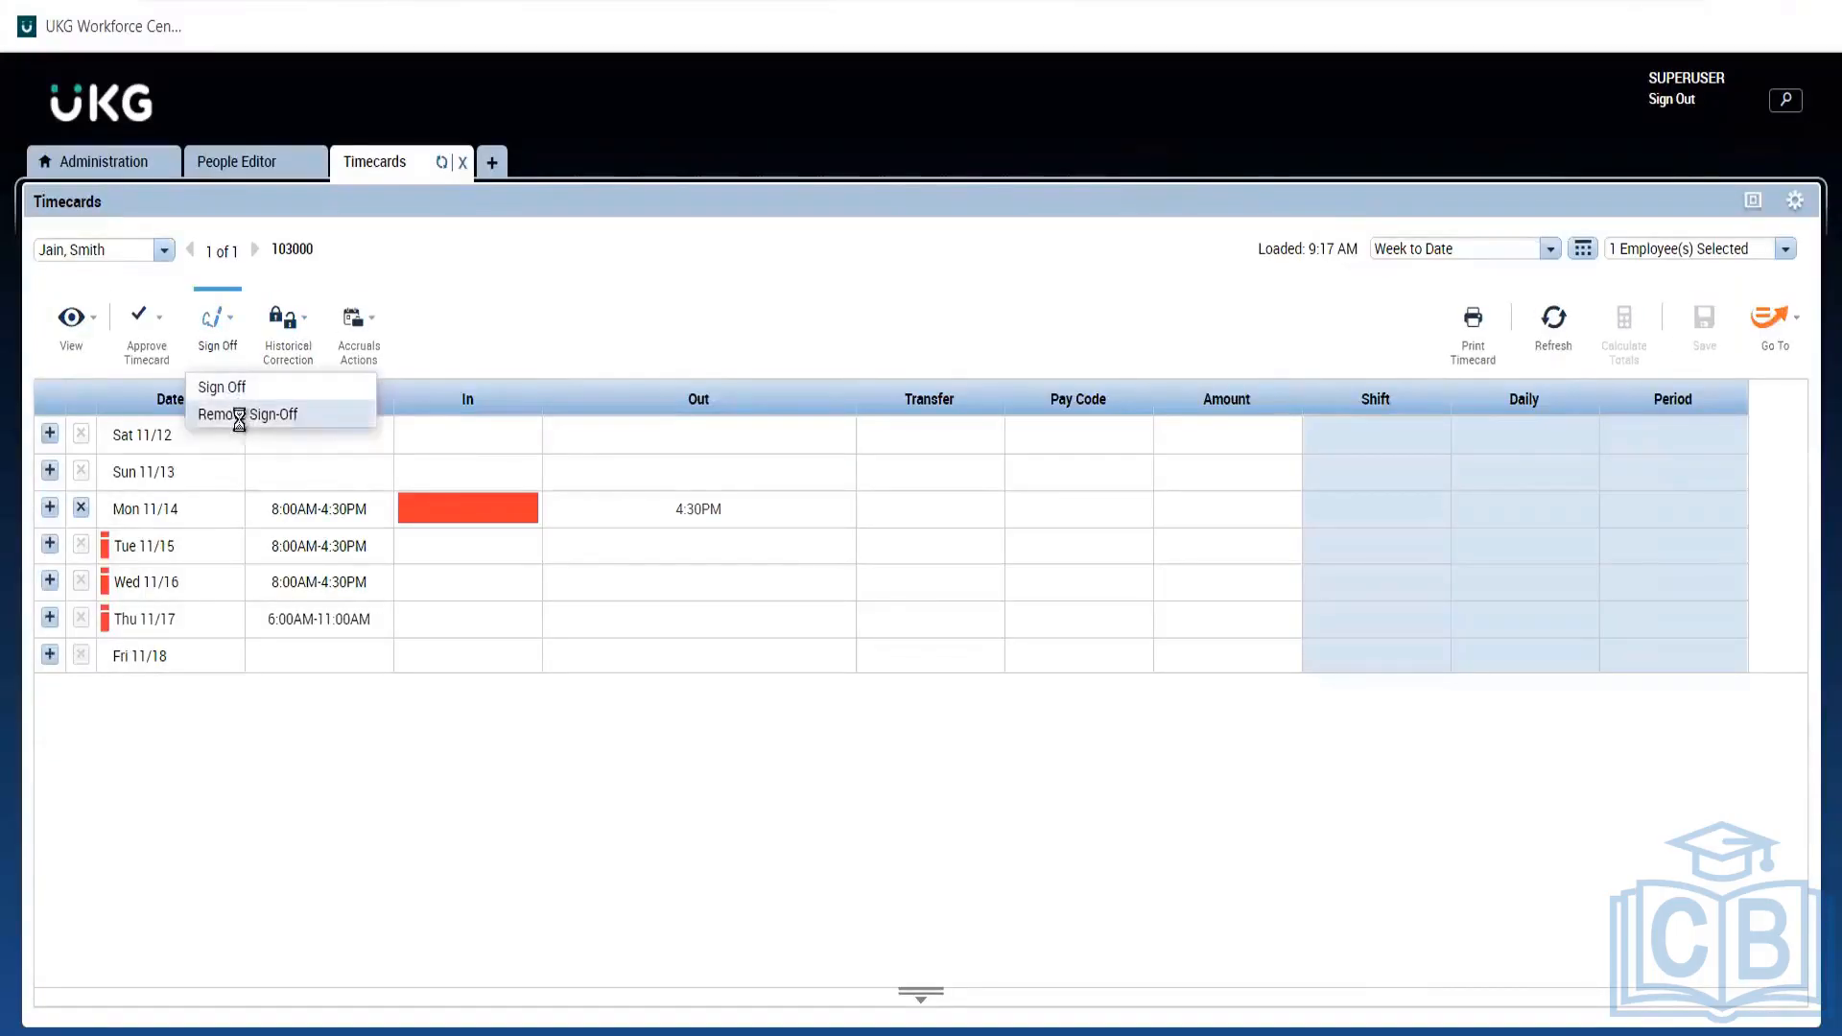
click(241, 418)
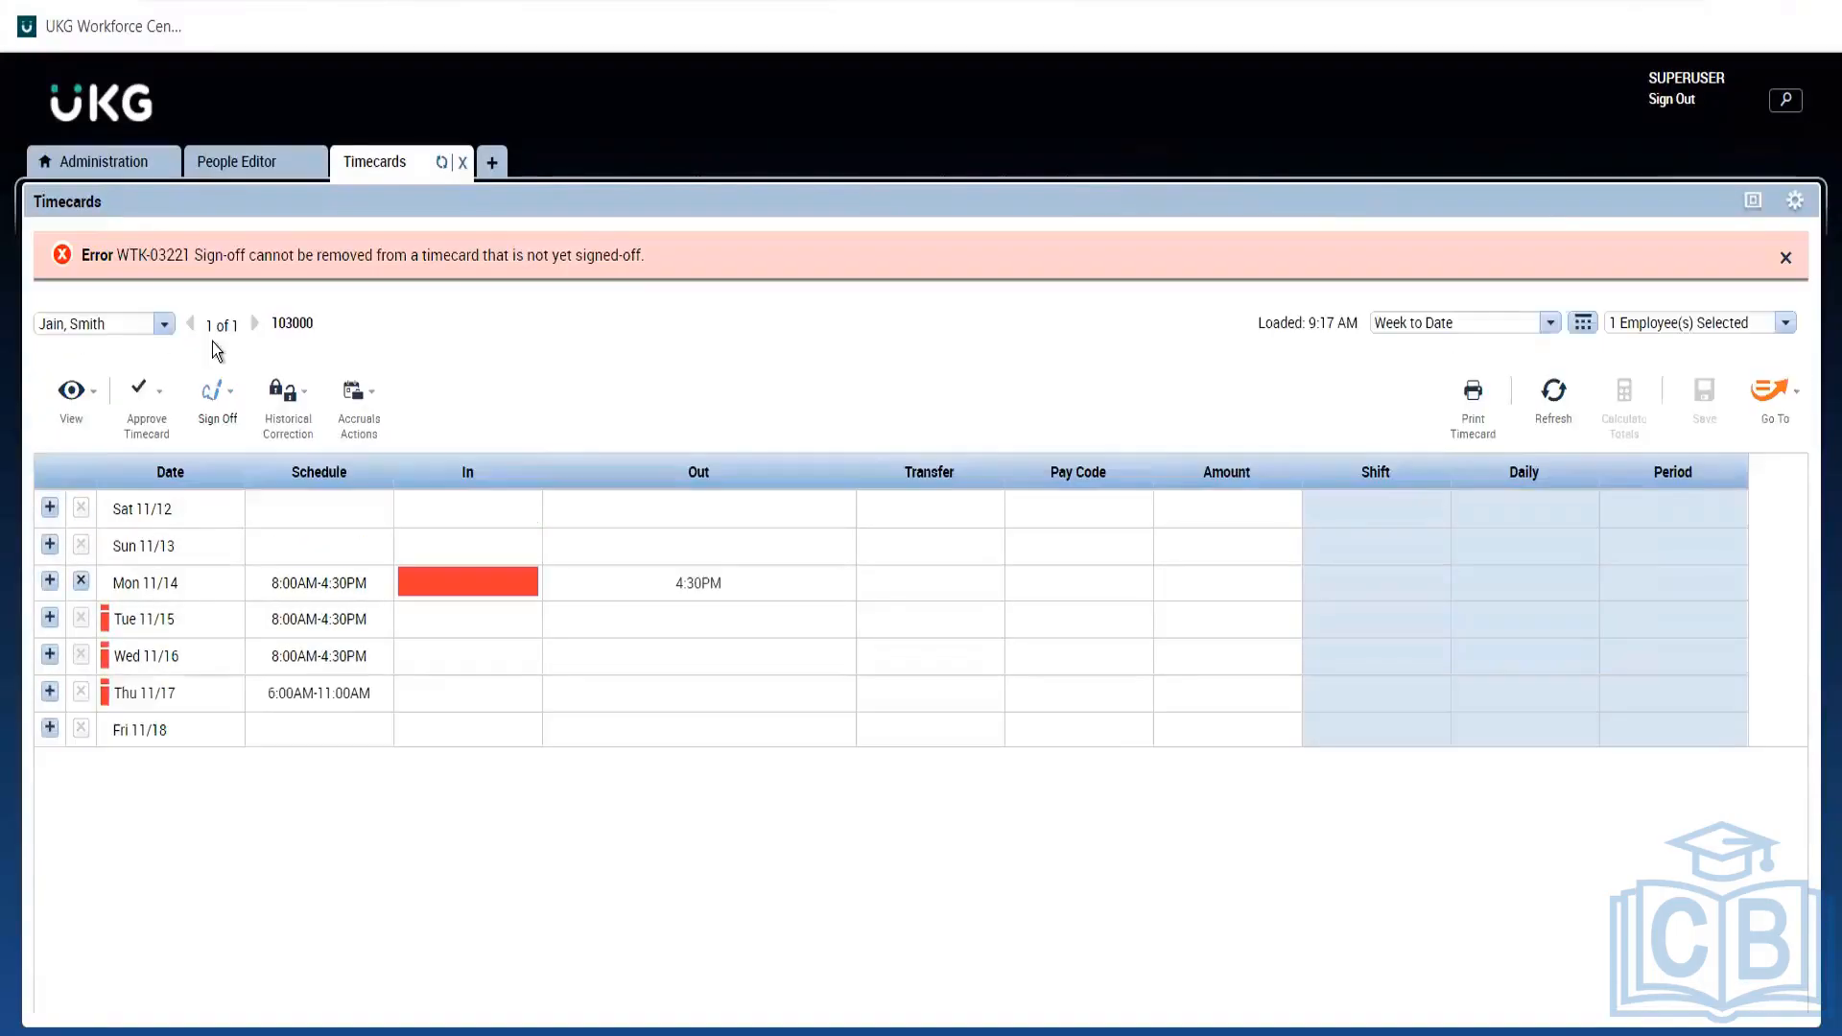
click(215, 396)
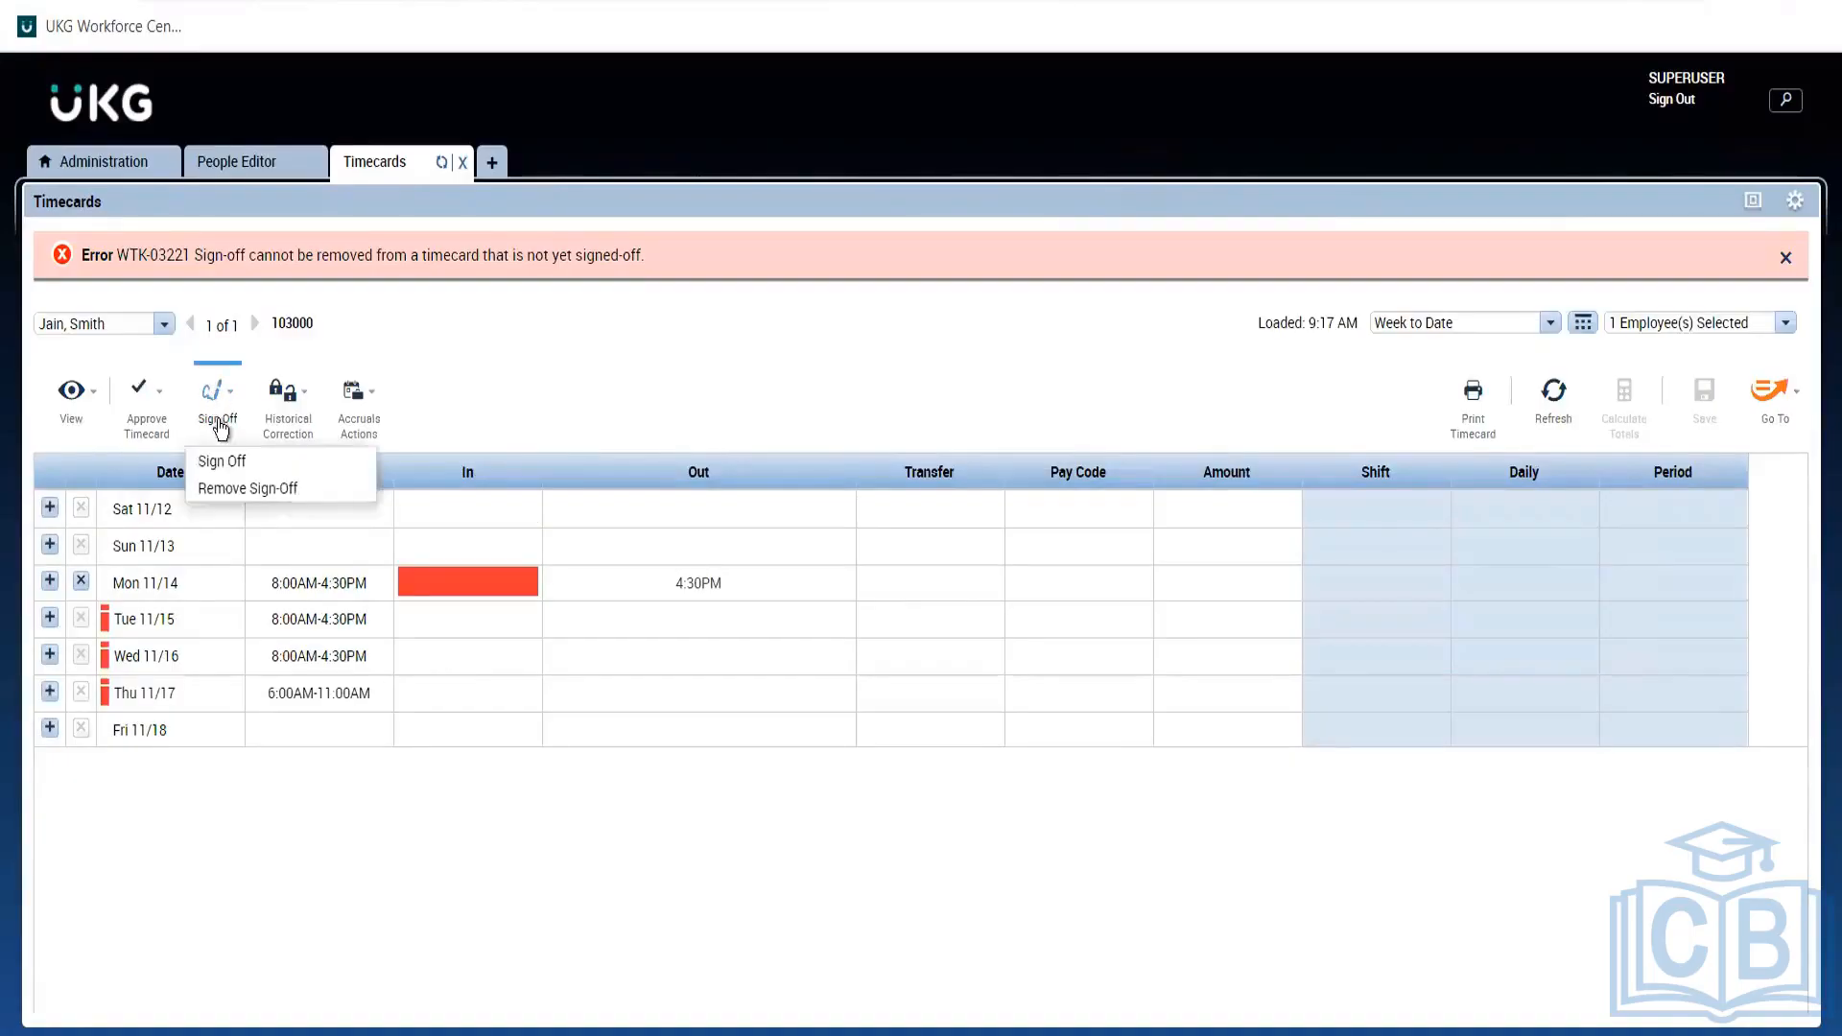
click(257, 487)
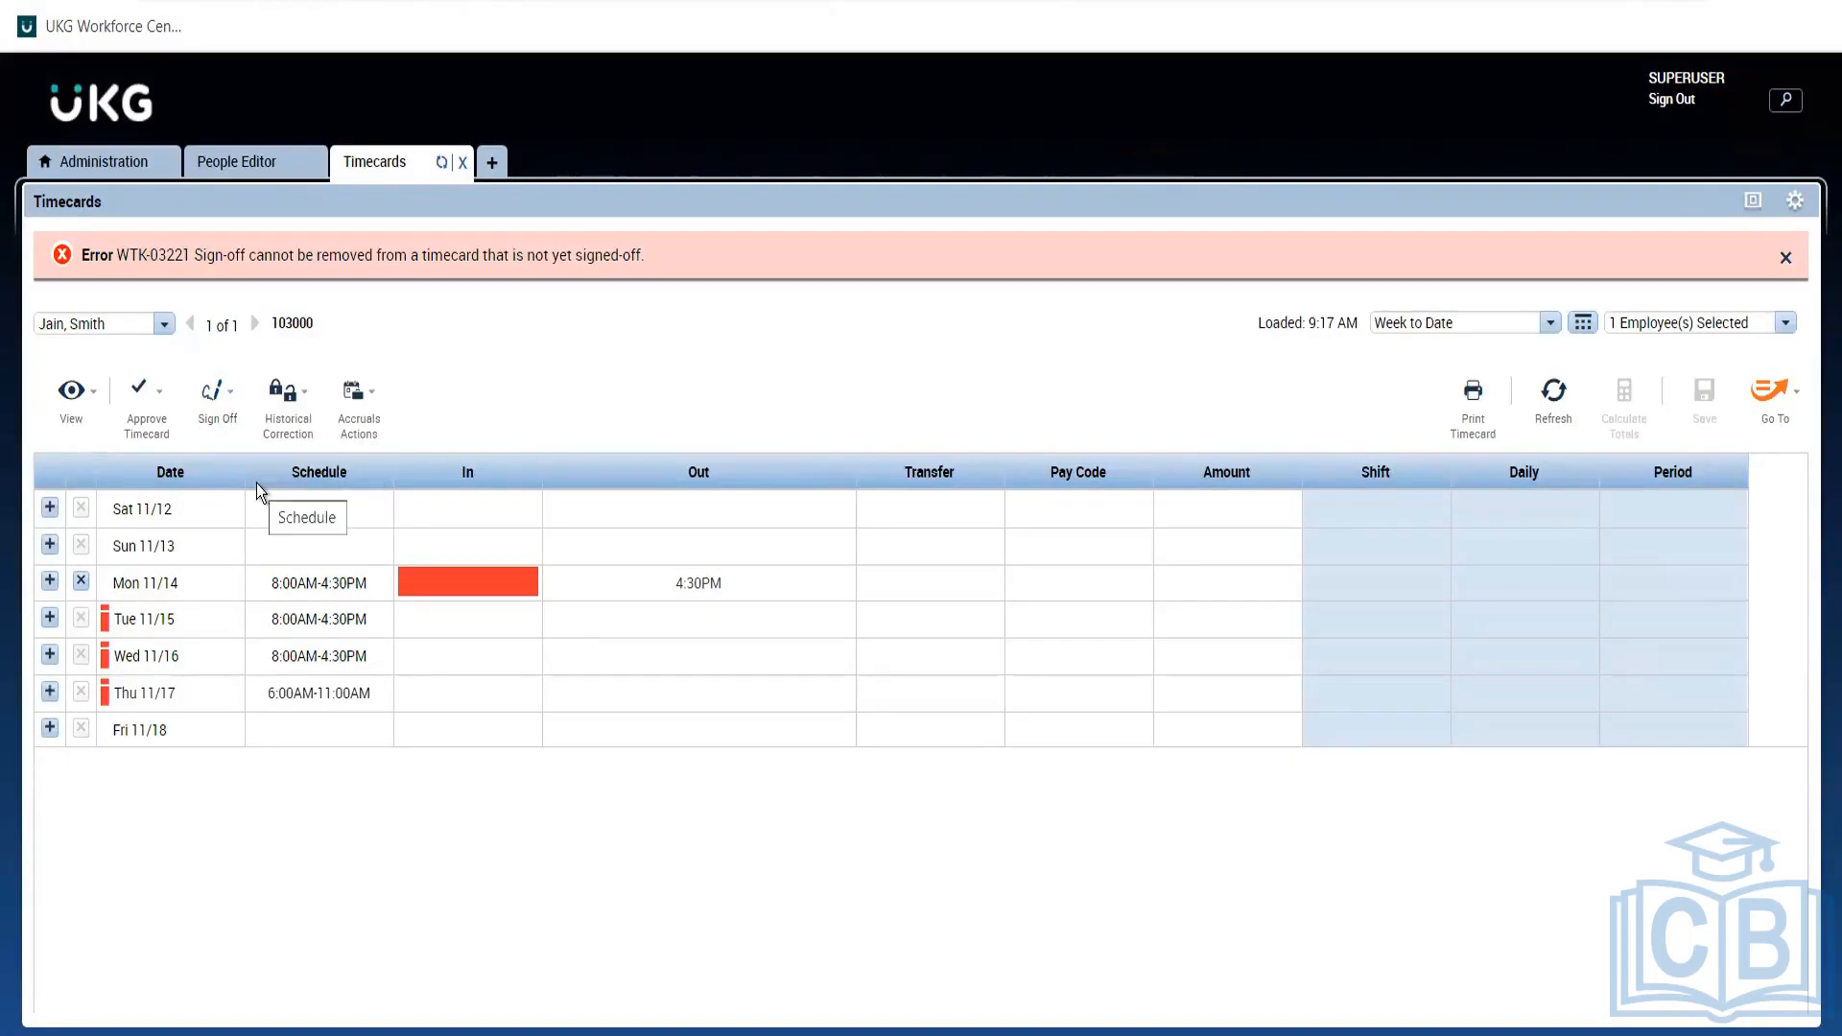
click(213, 393)
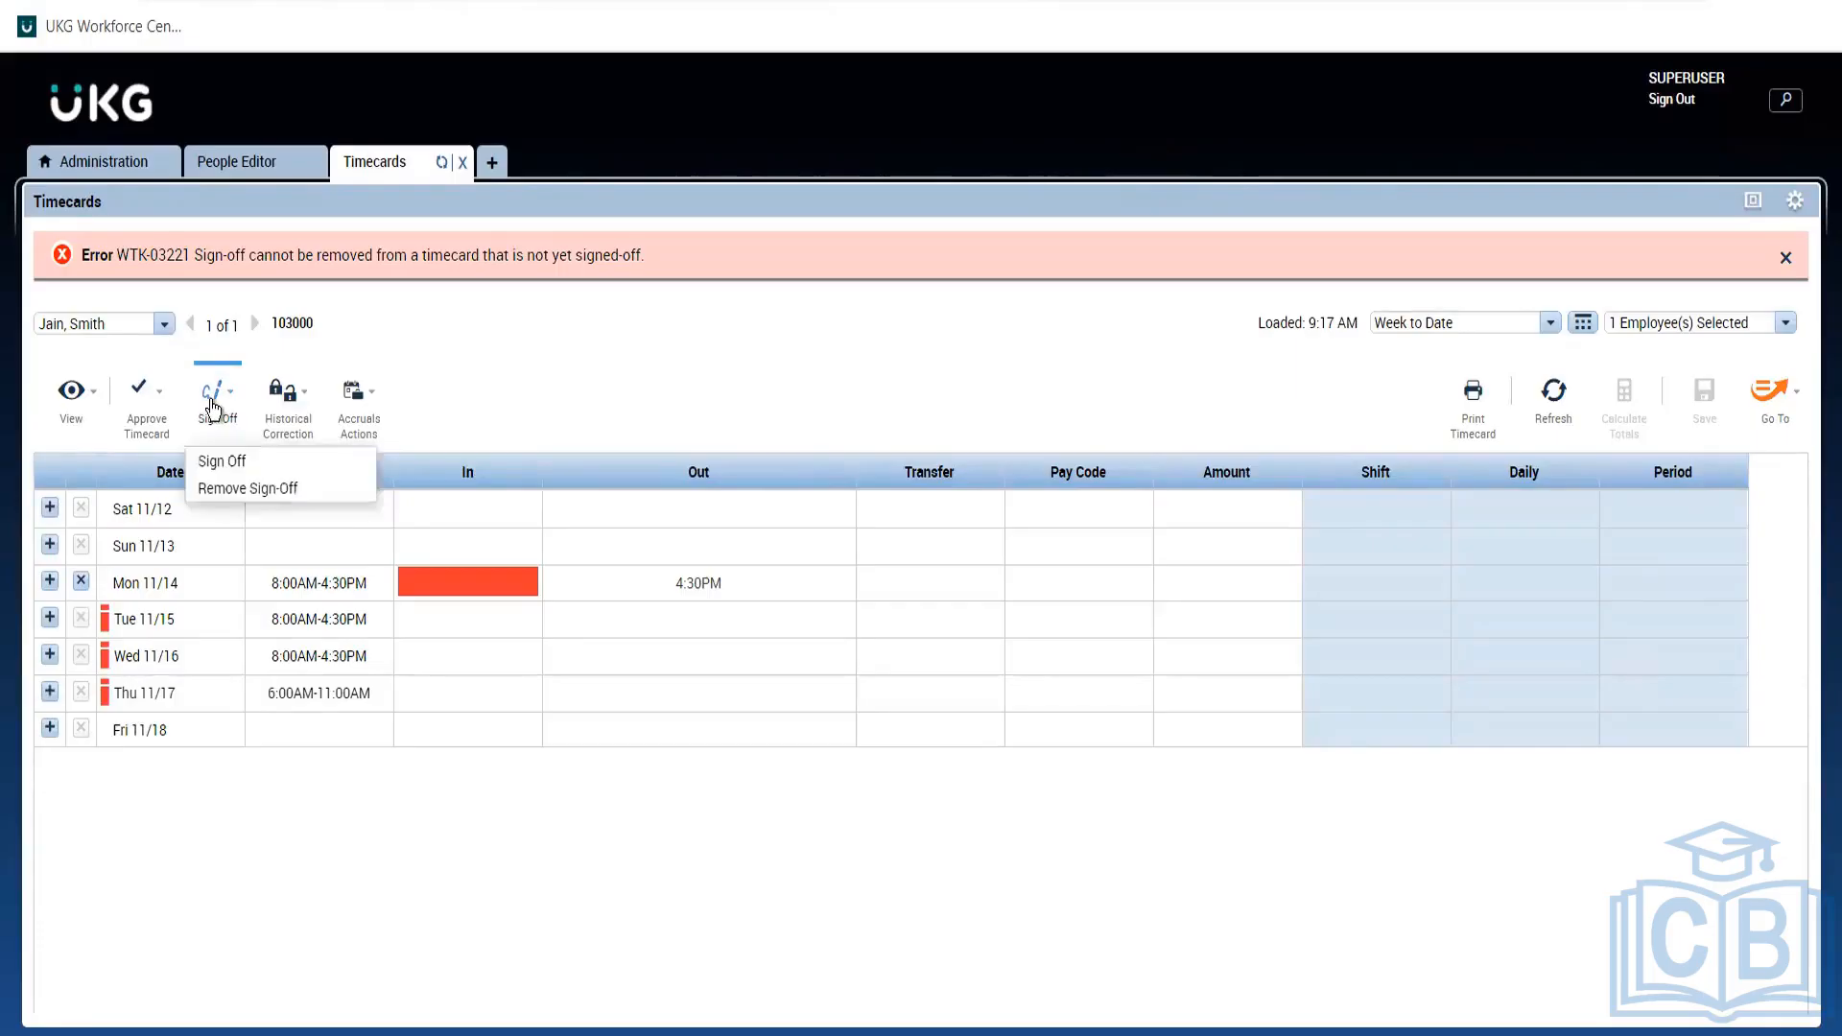
click(259, 487)
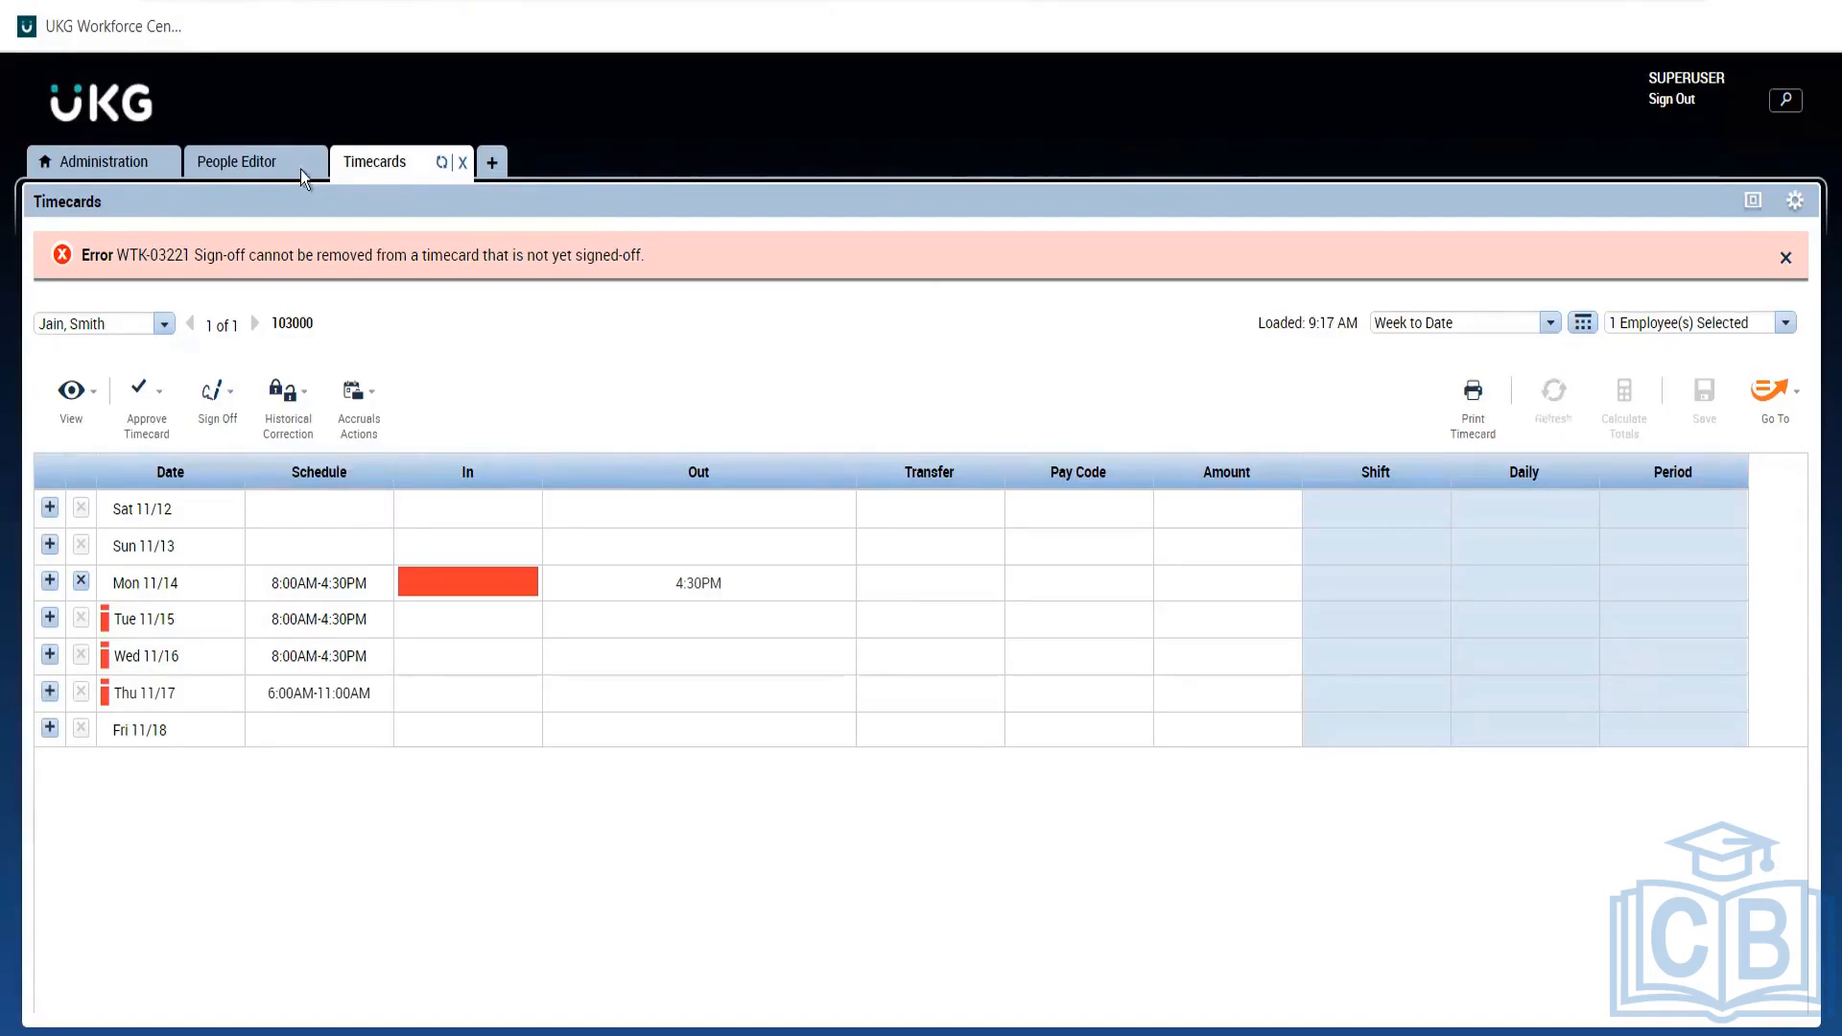
Review the employee's Accruals & Leave profile, ANYC FT from 1/01/2022, against the other tabs.
click(255, 168)
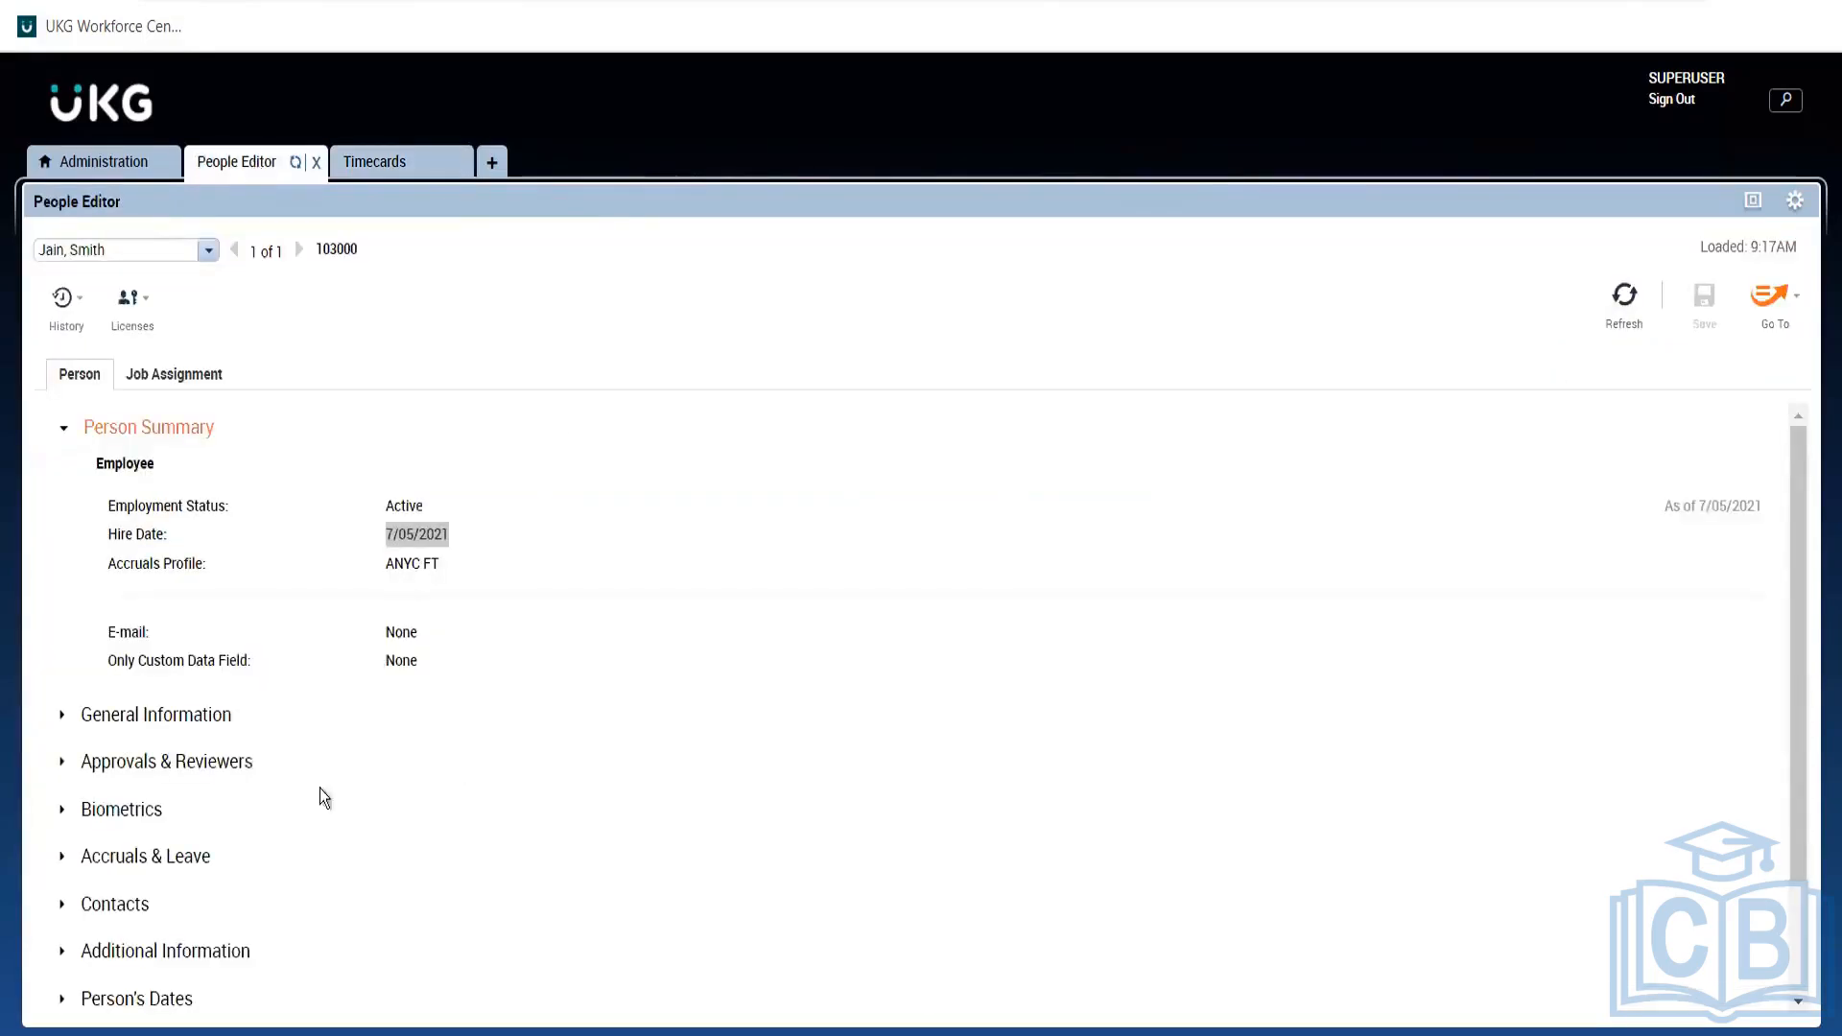
click(199, 855)
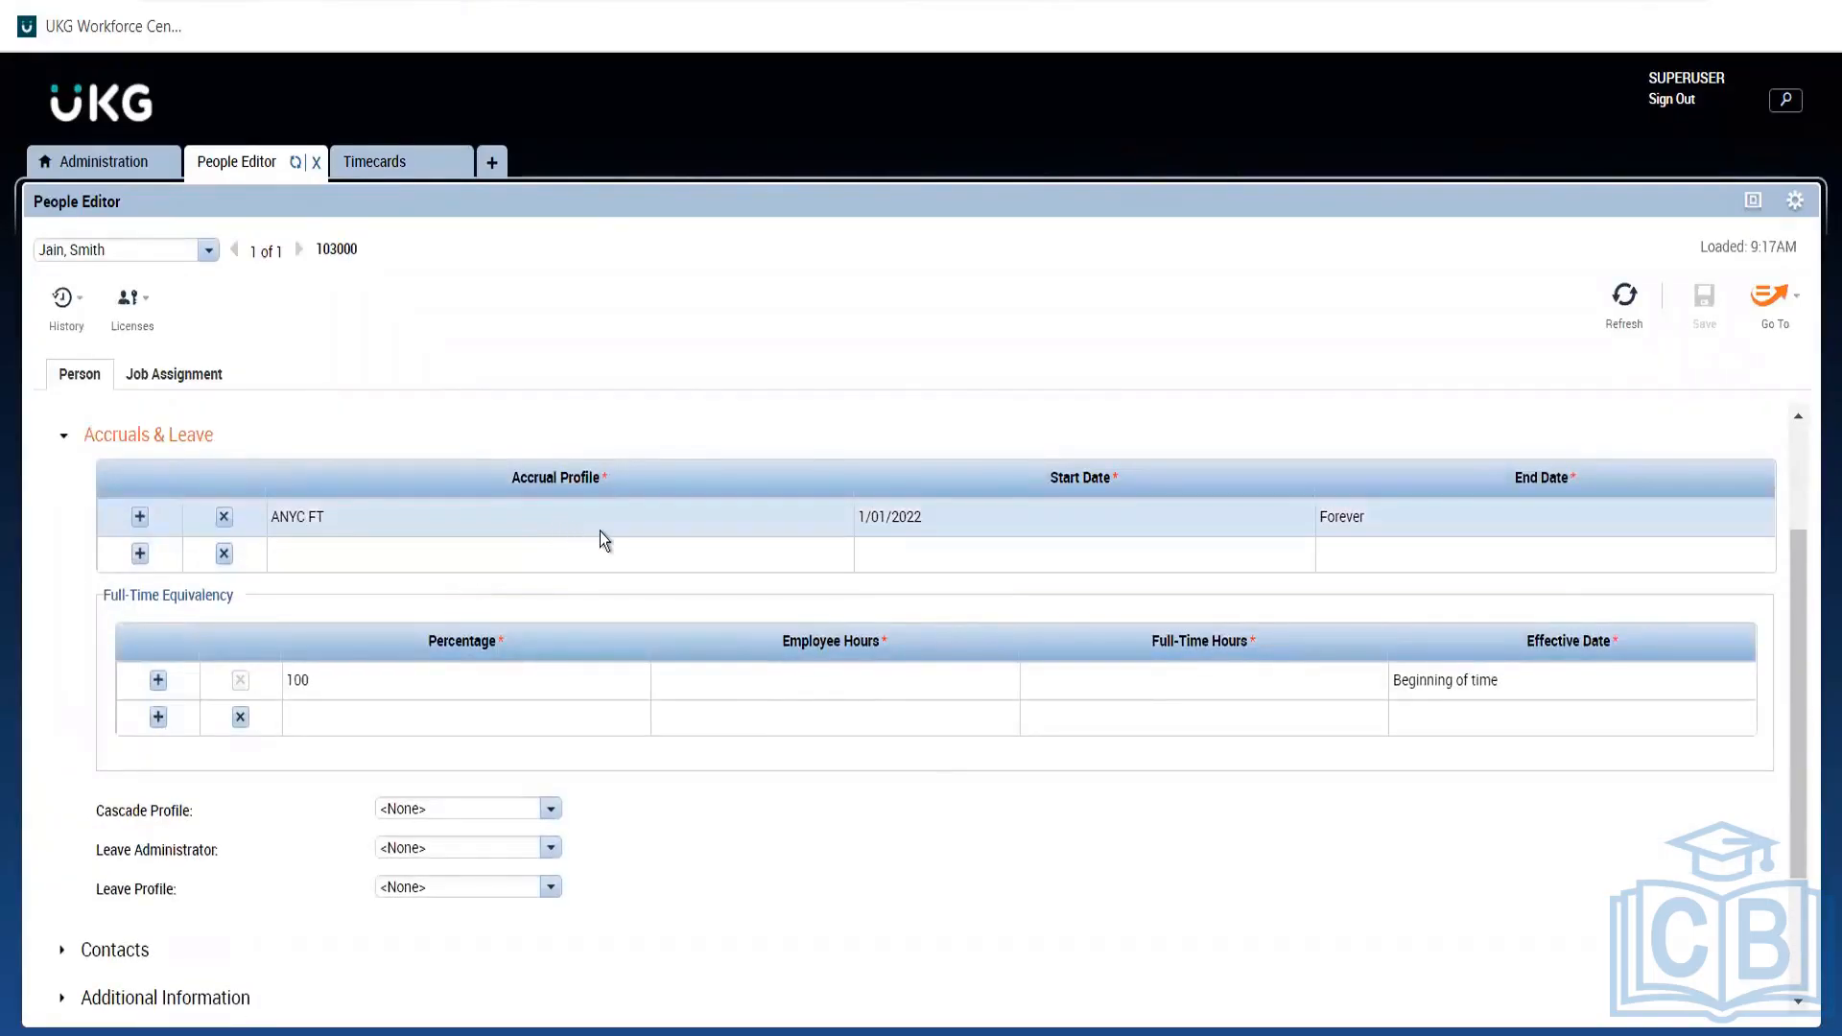
click(109, 166)
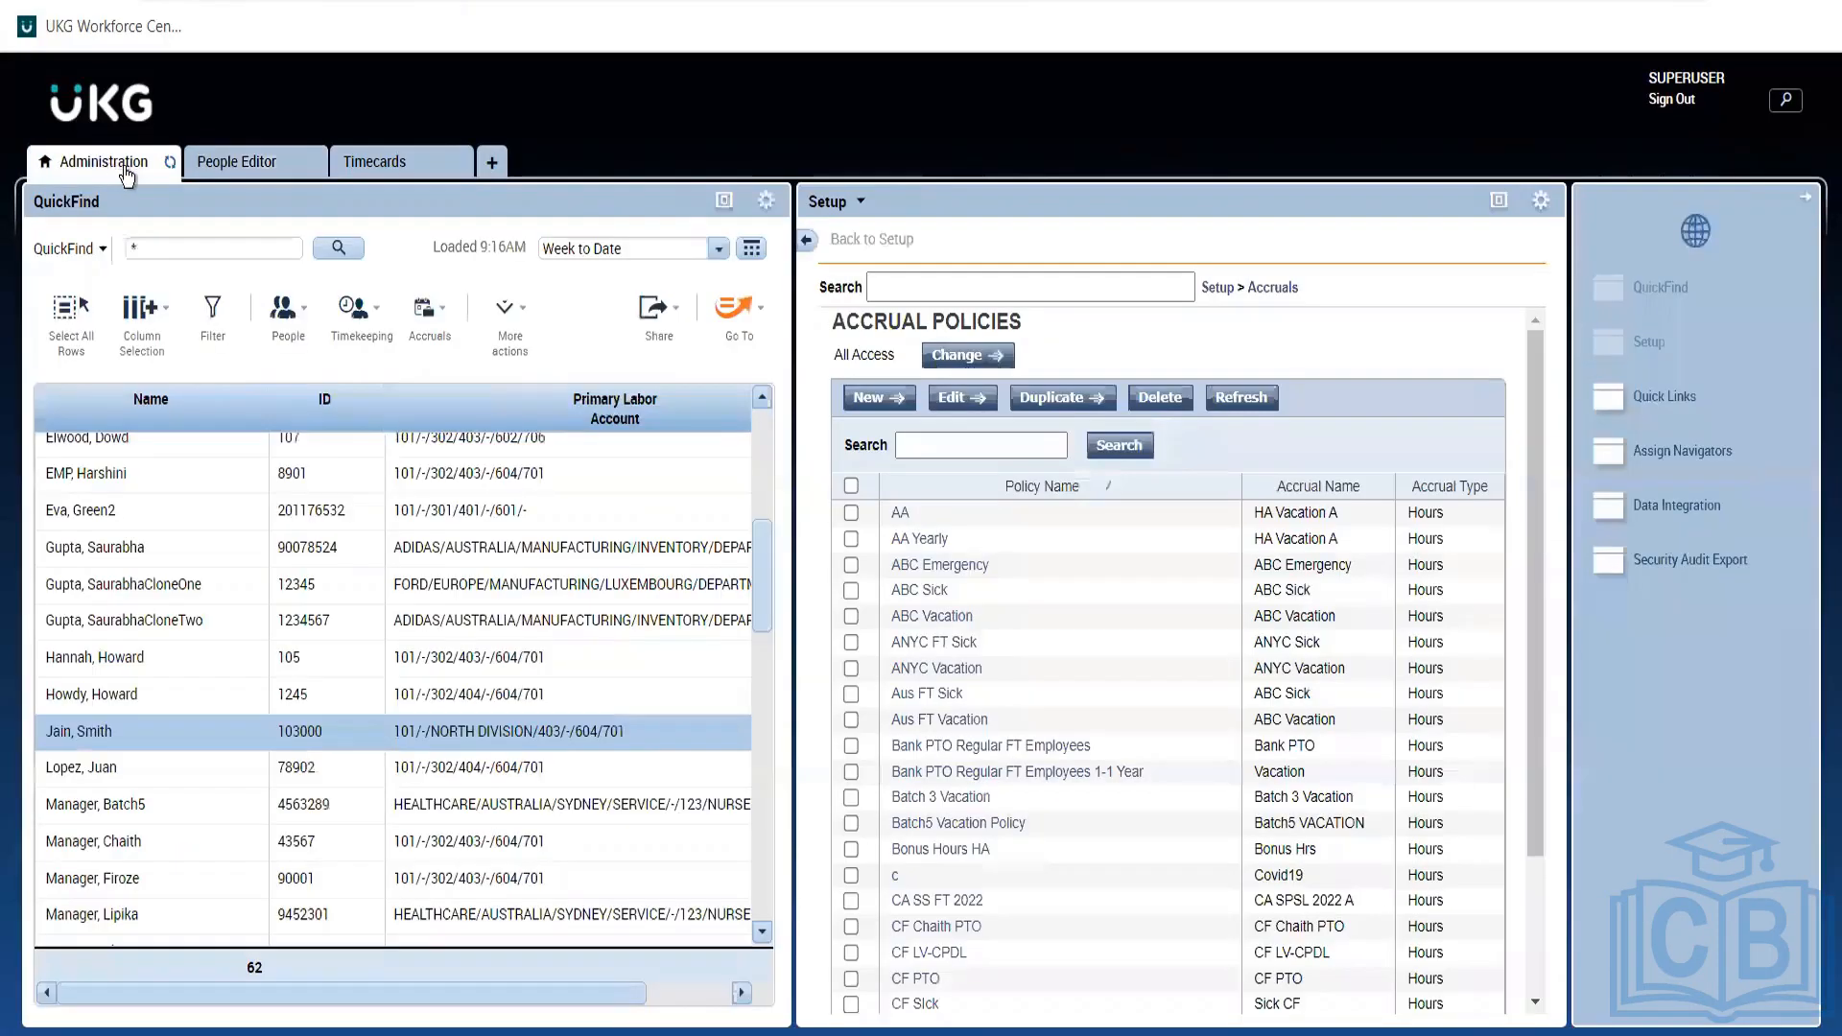
click(398, 165)
click(213, 171)
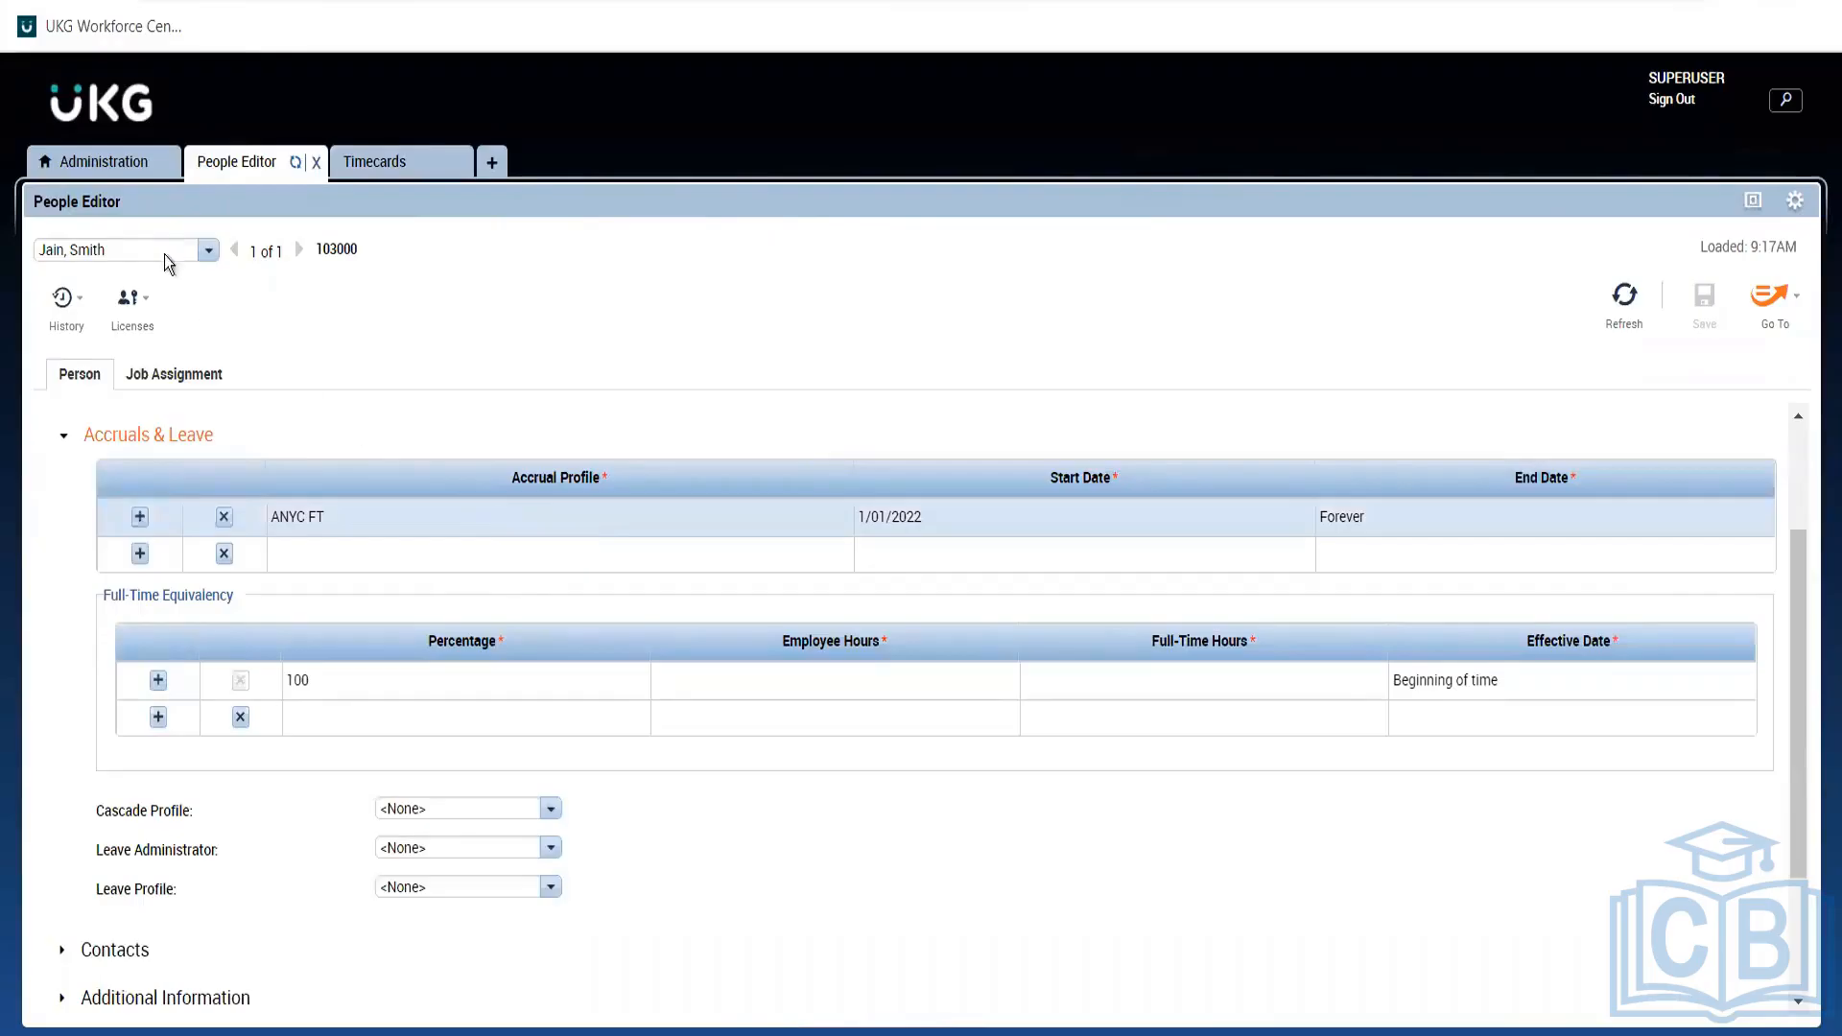
click(104, 163)
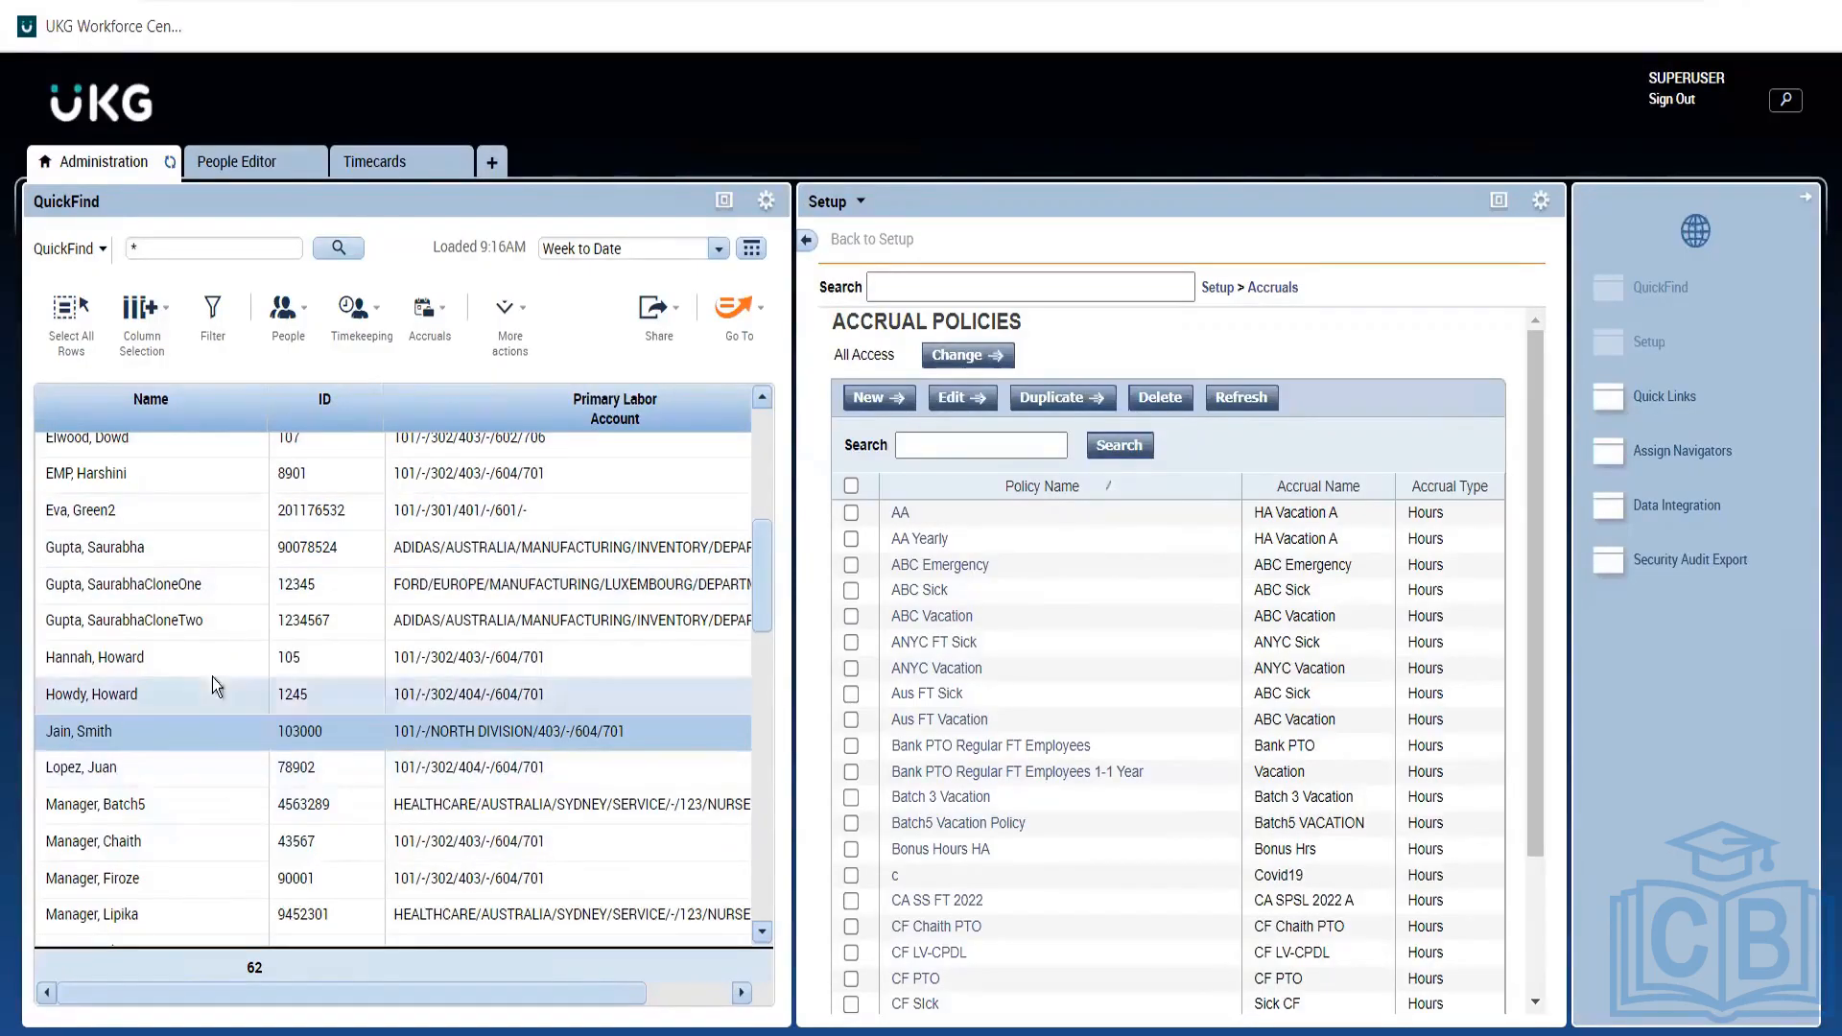
click(237, 163)
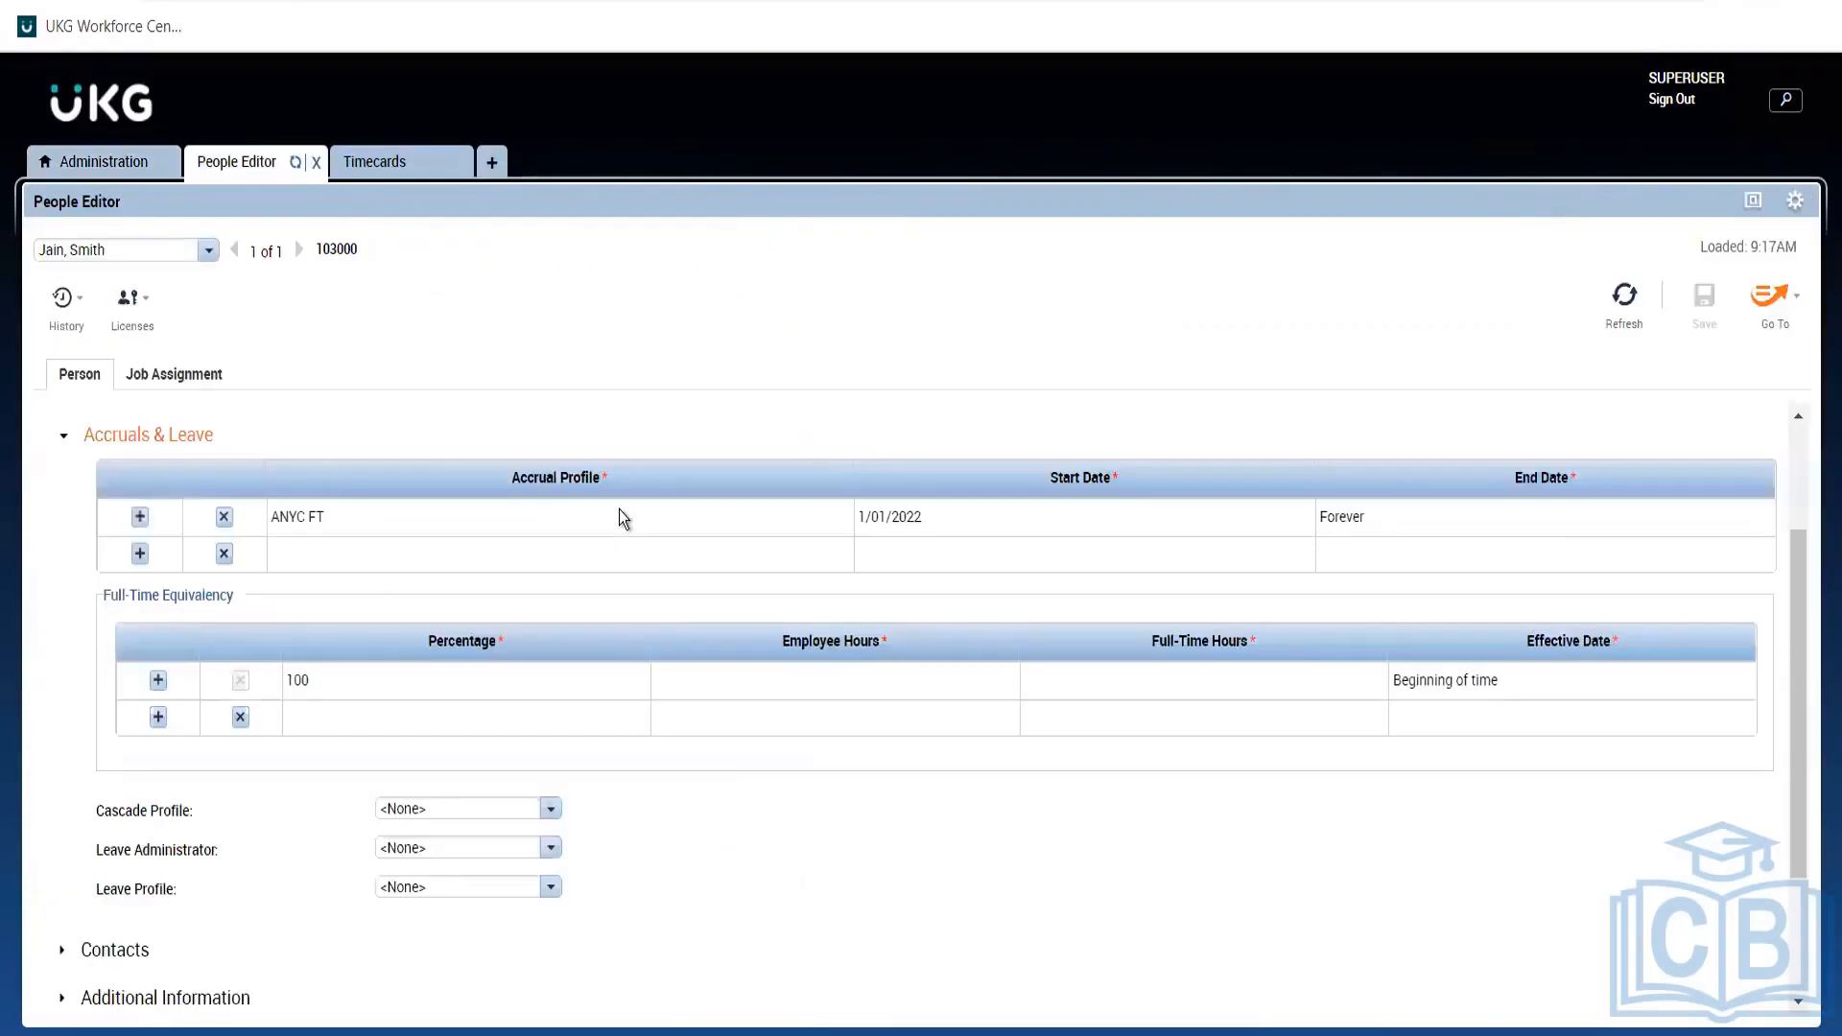
click(689, 526)
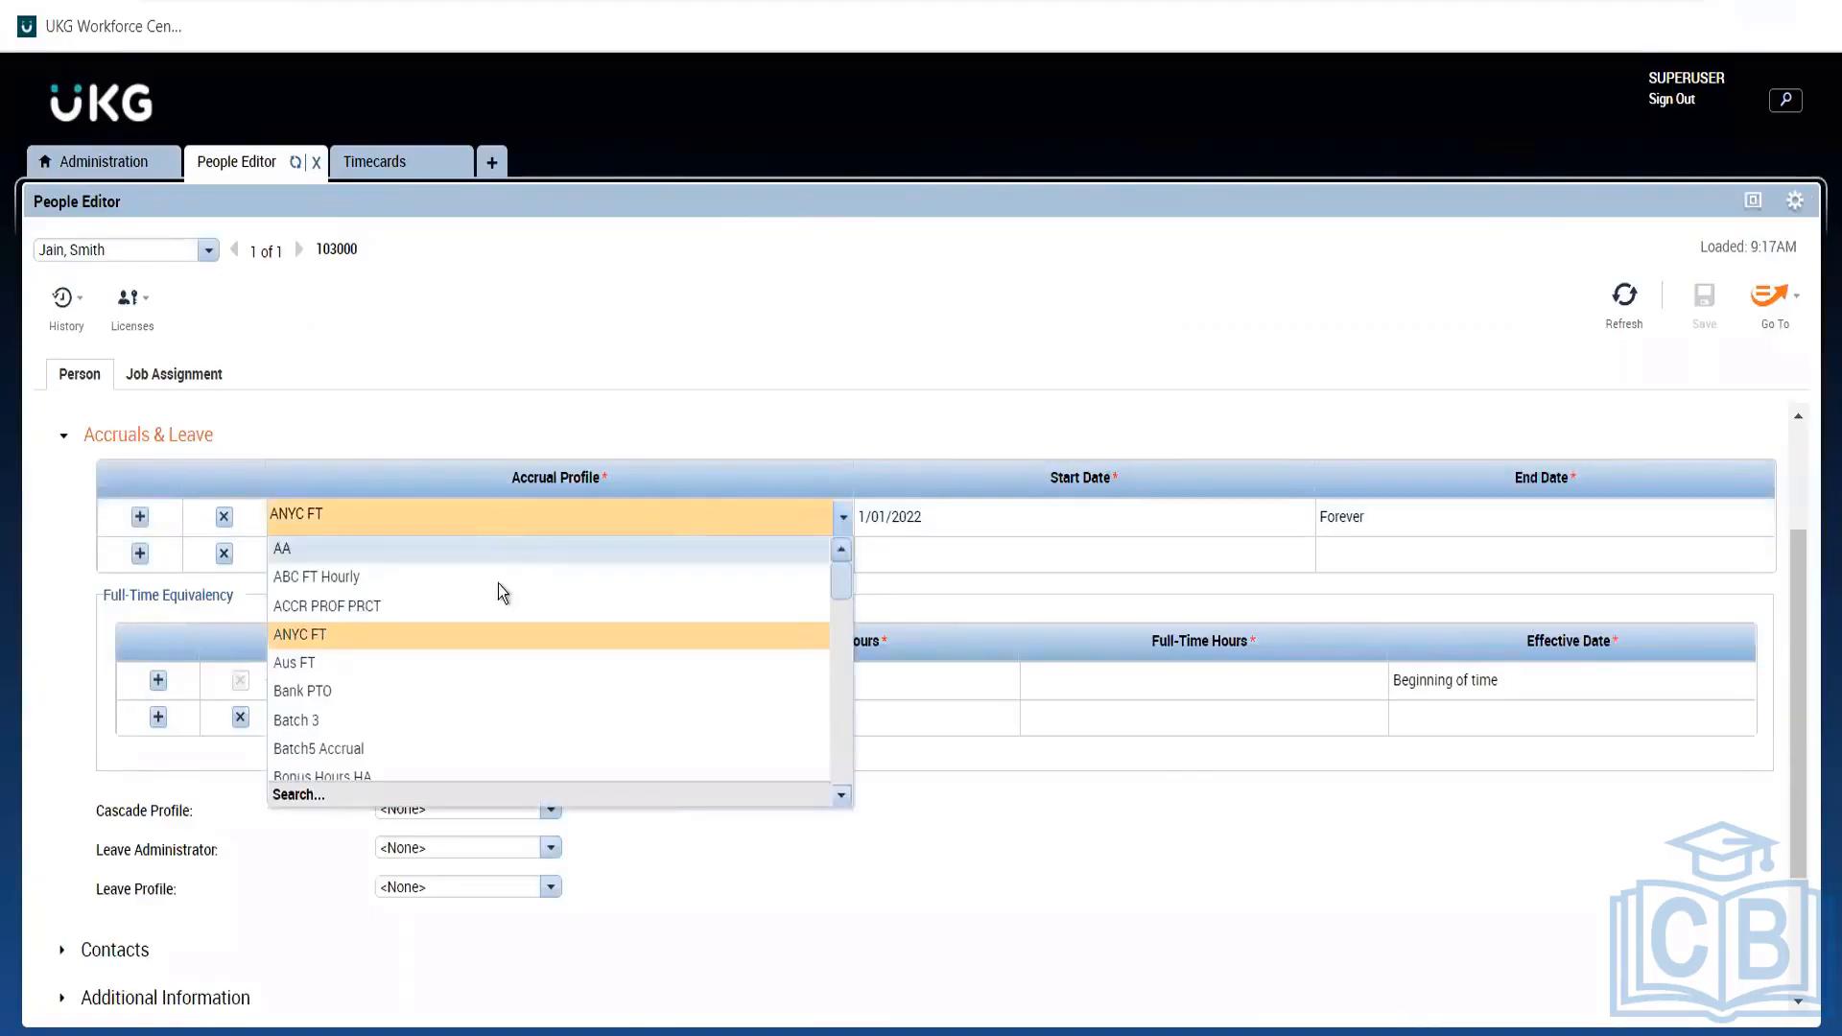
Change the employee's accrual profile to Aus FT starting 7/05/2021 and save.
click(384, 666)
click(929, 518)
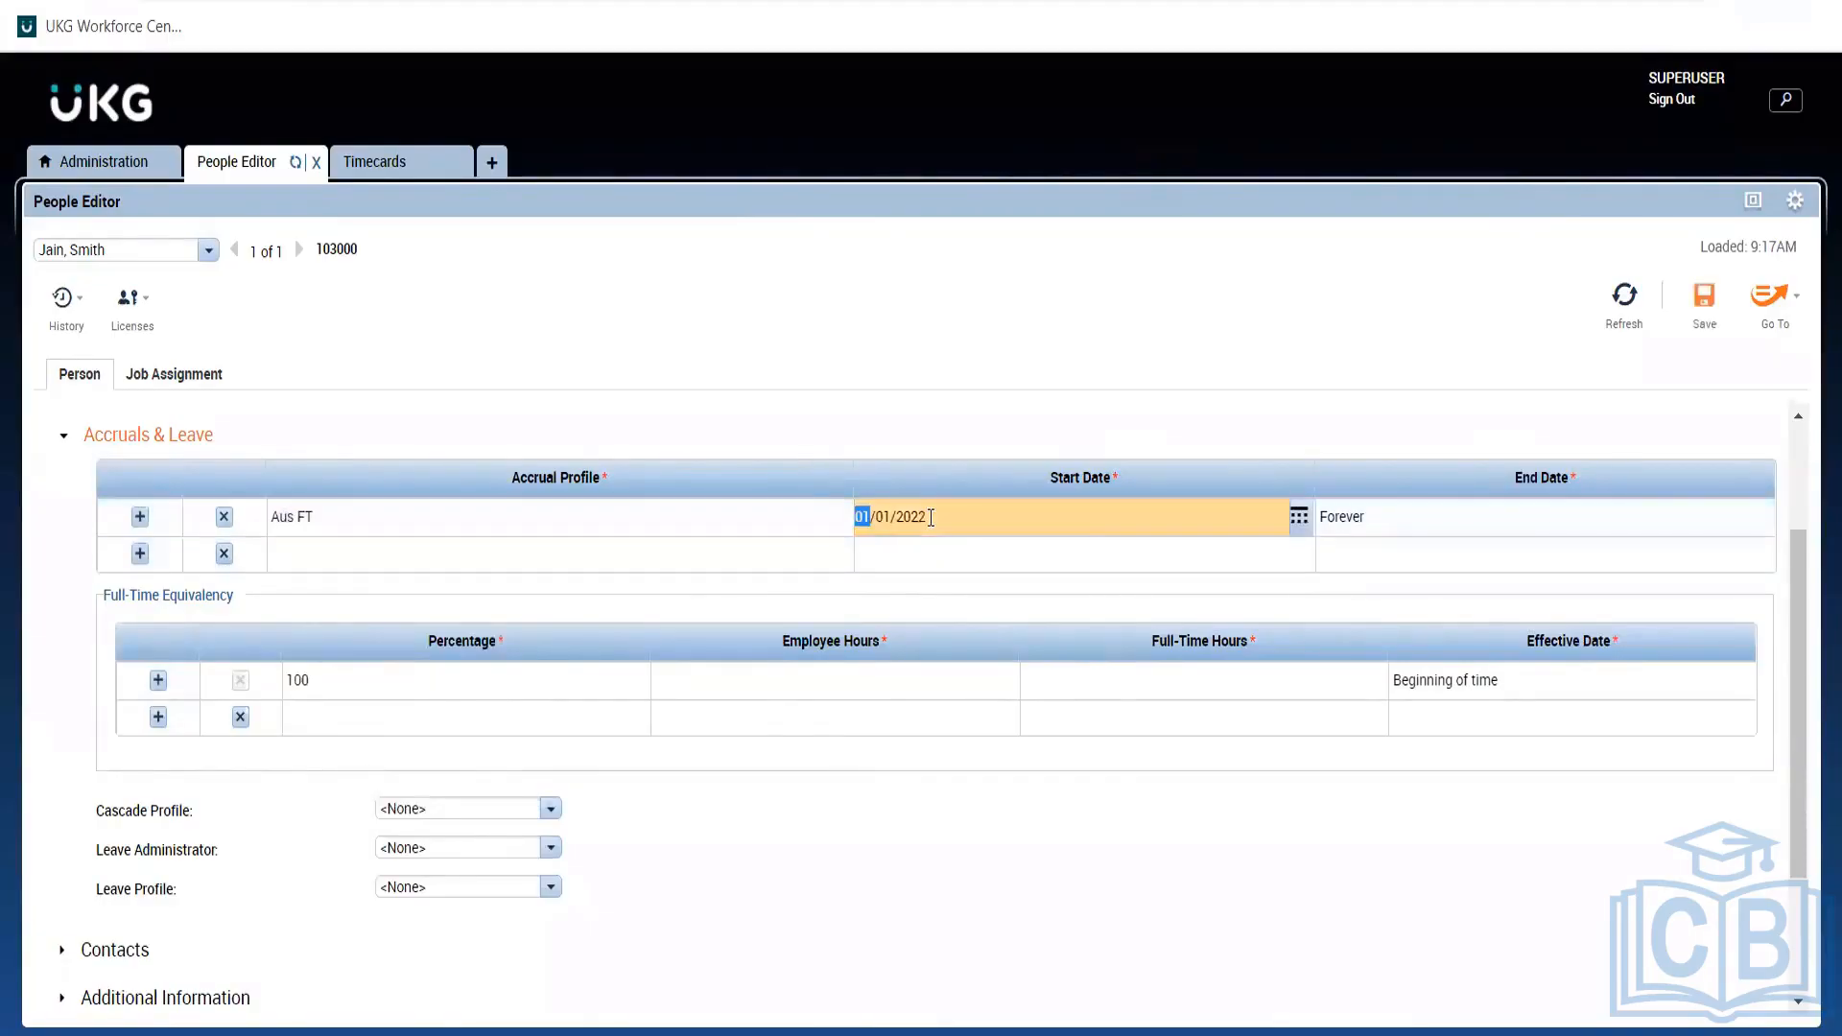
click(973, 556)
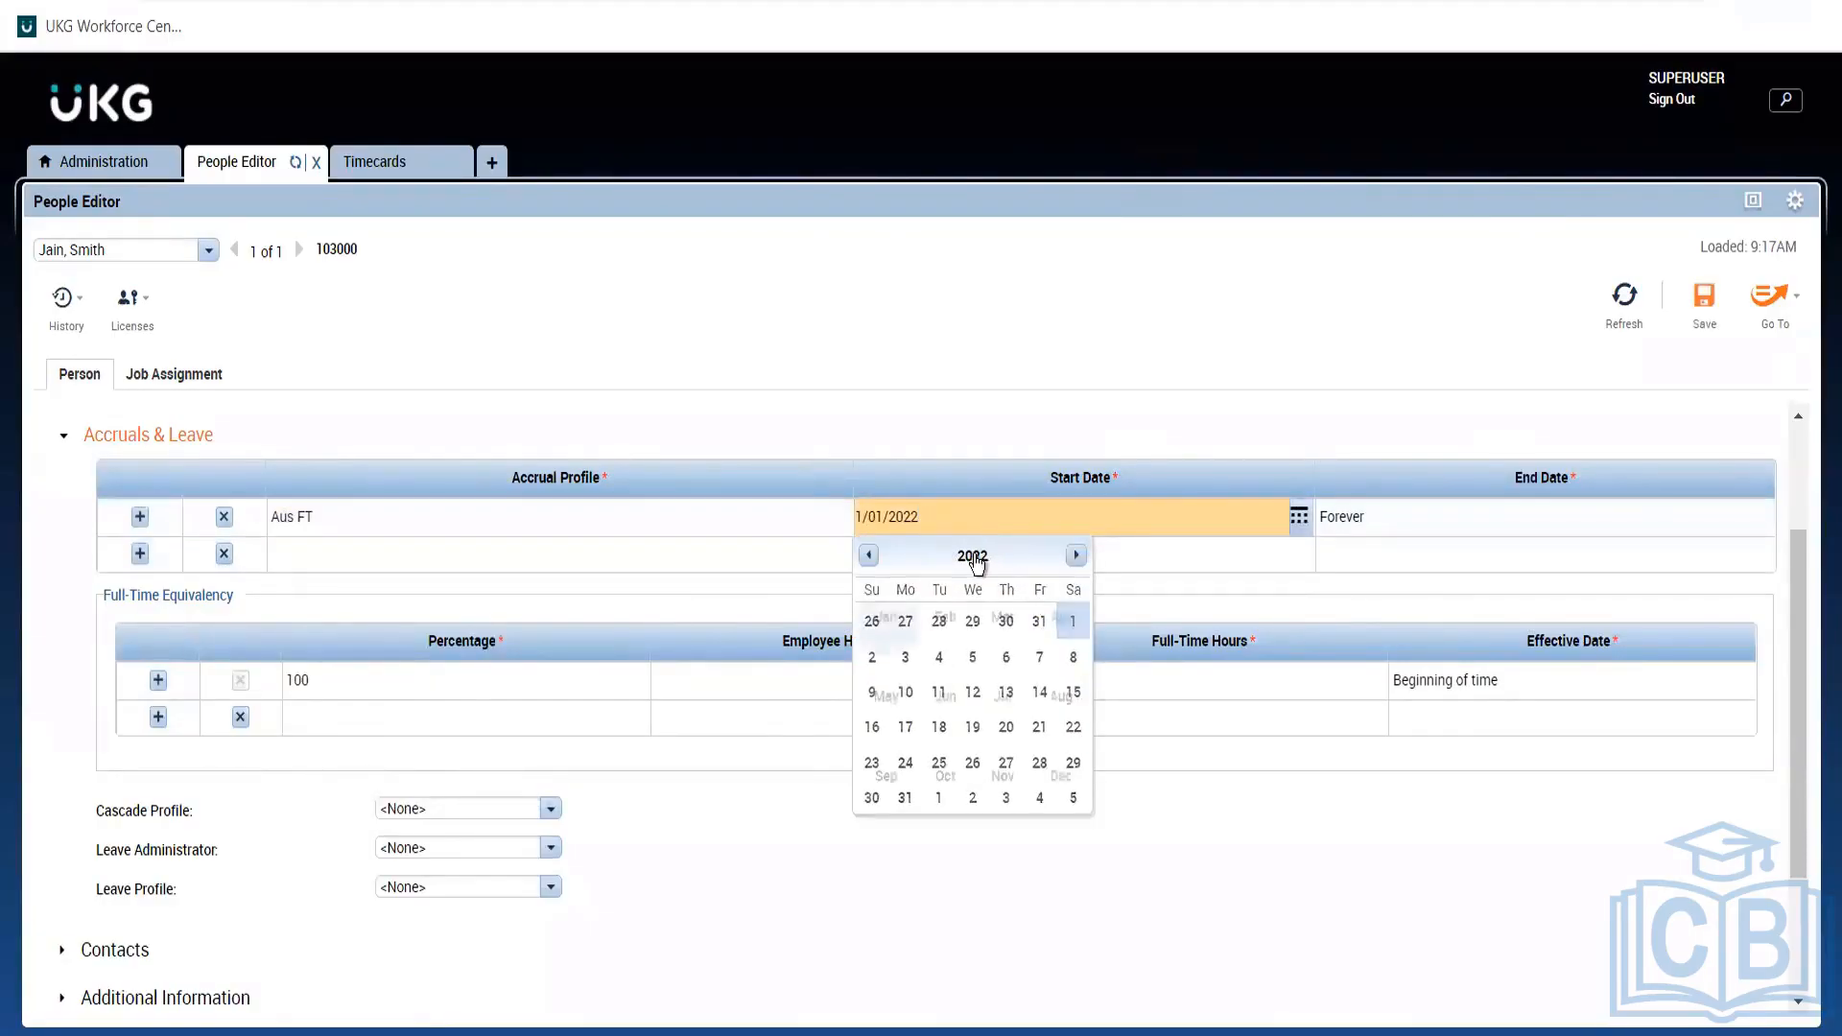
click(1007, 698)
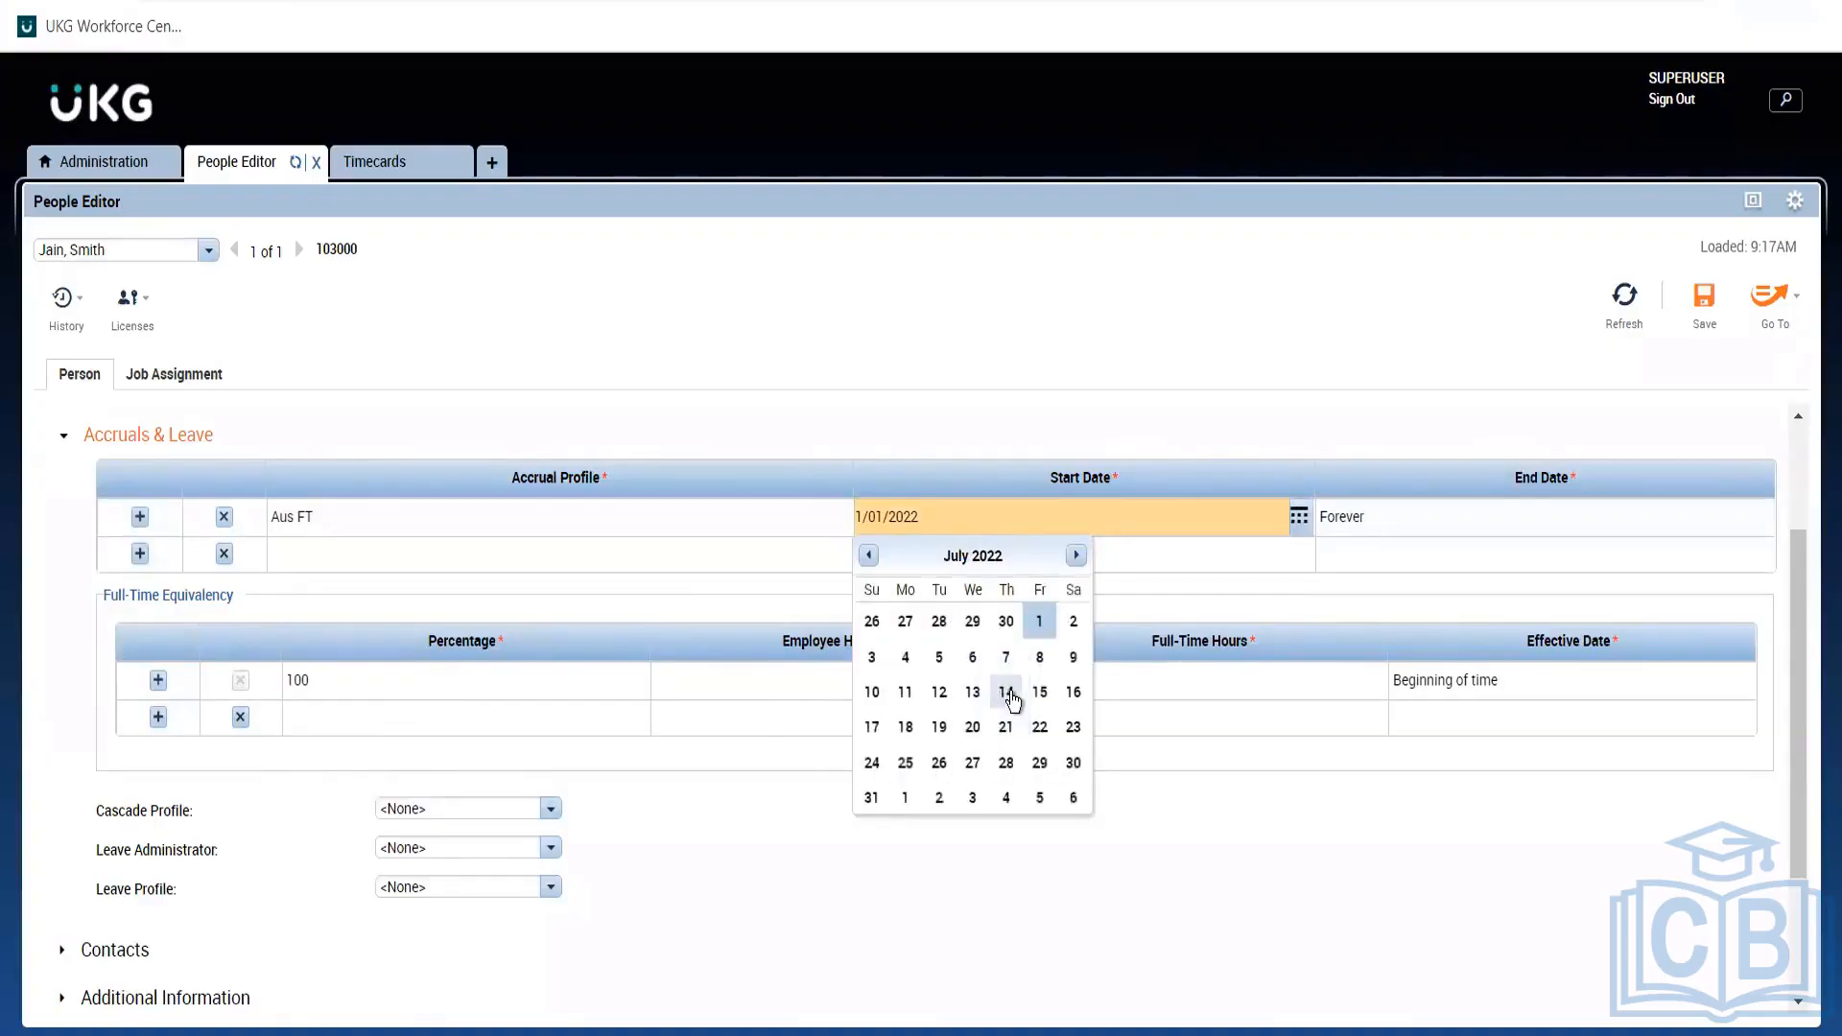
click(937, 658)
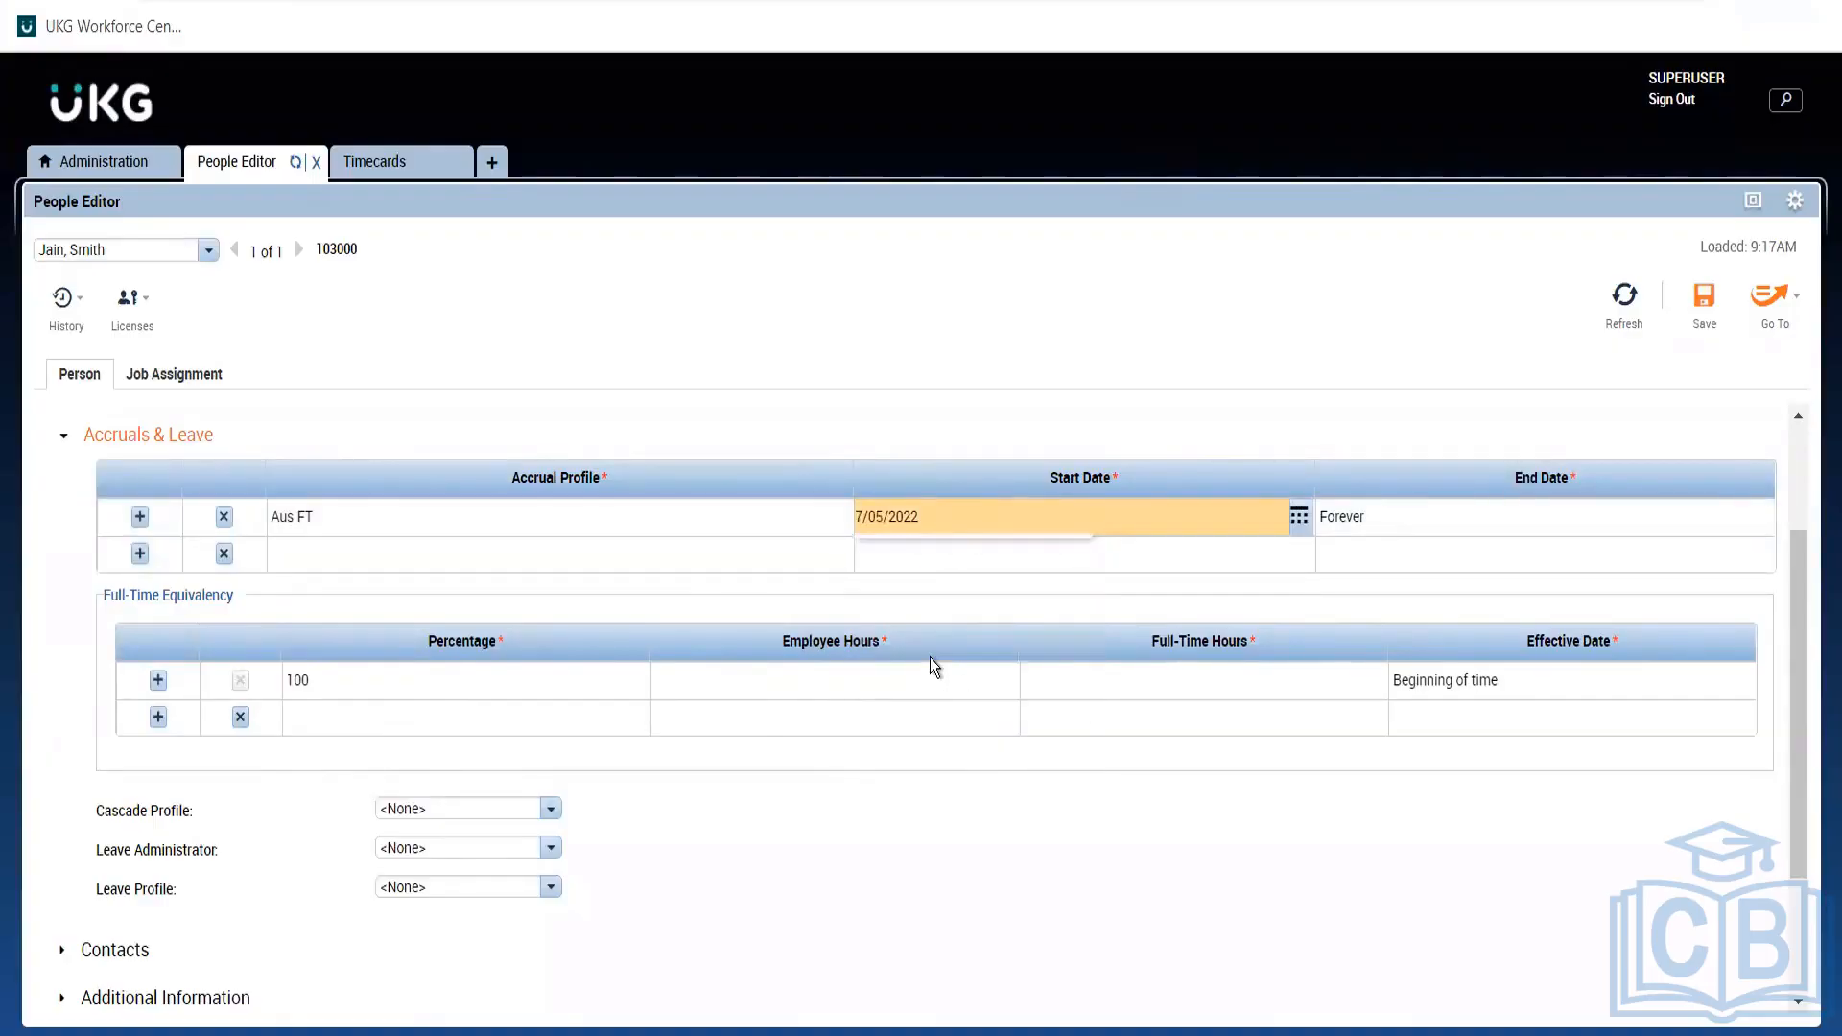
double_click(1103, 516)
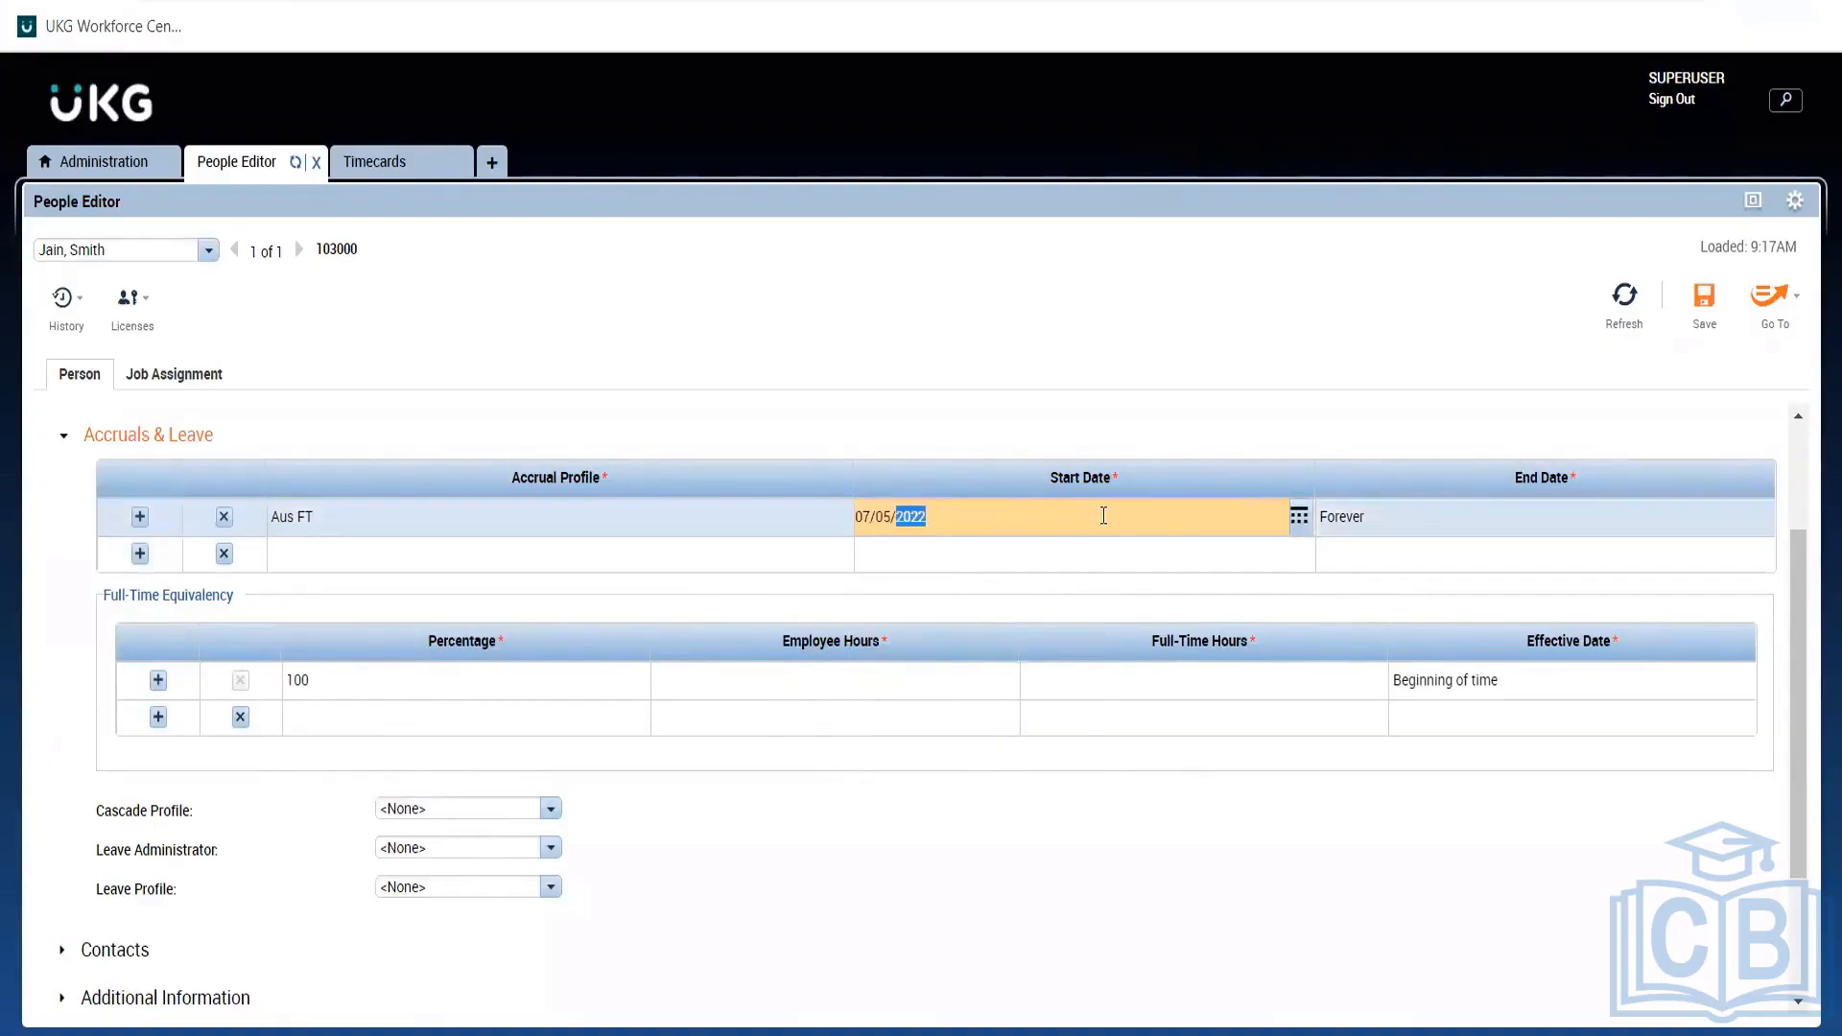
key(Down)
click(1237, 302)
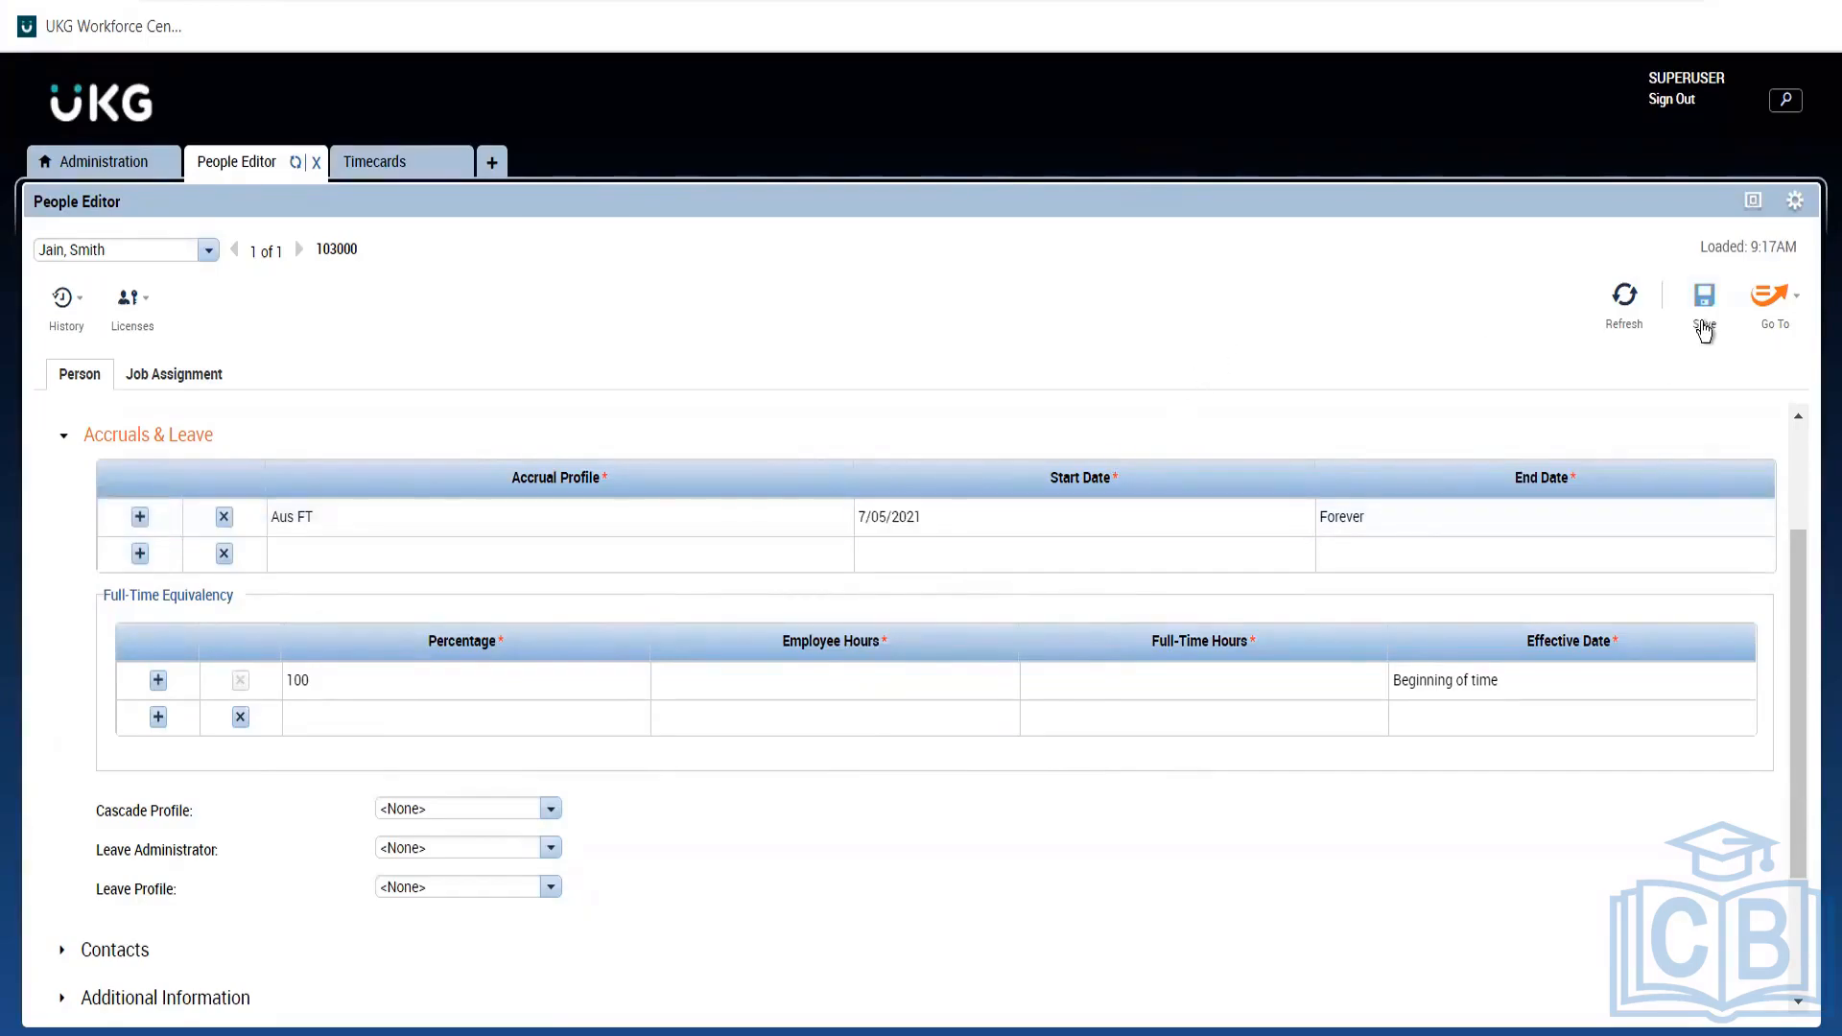
click(1705, 326)
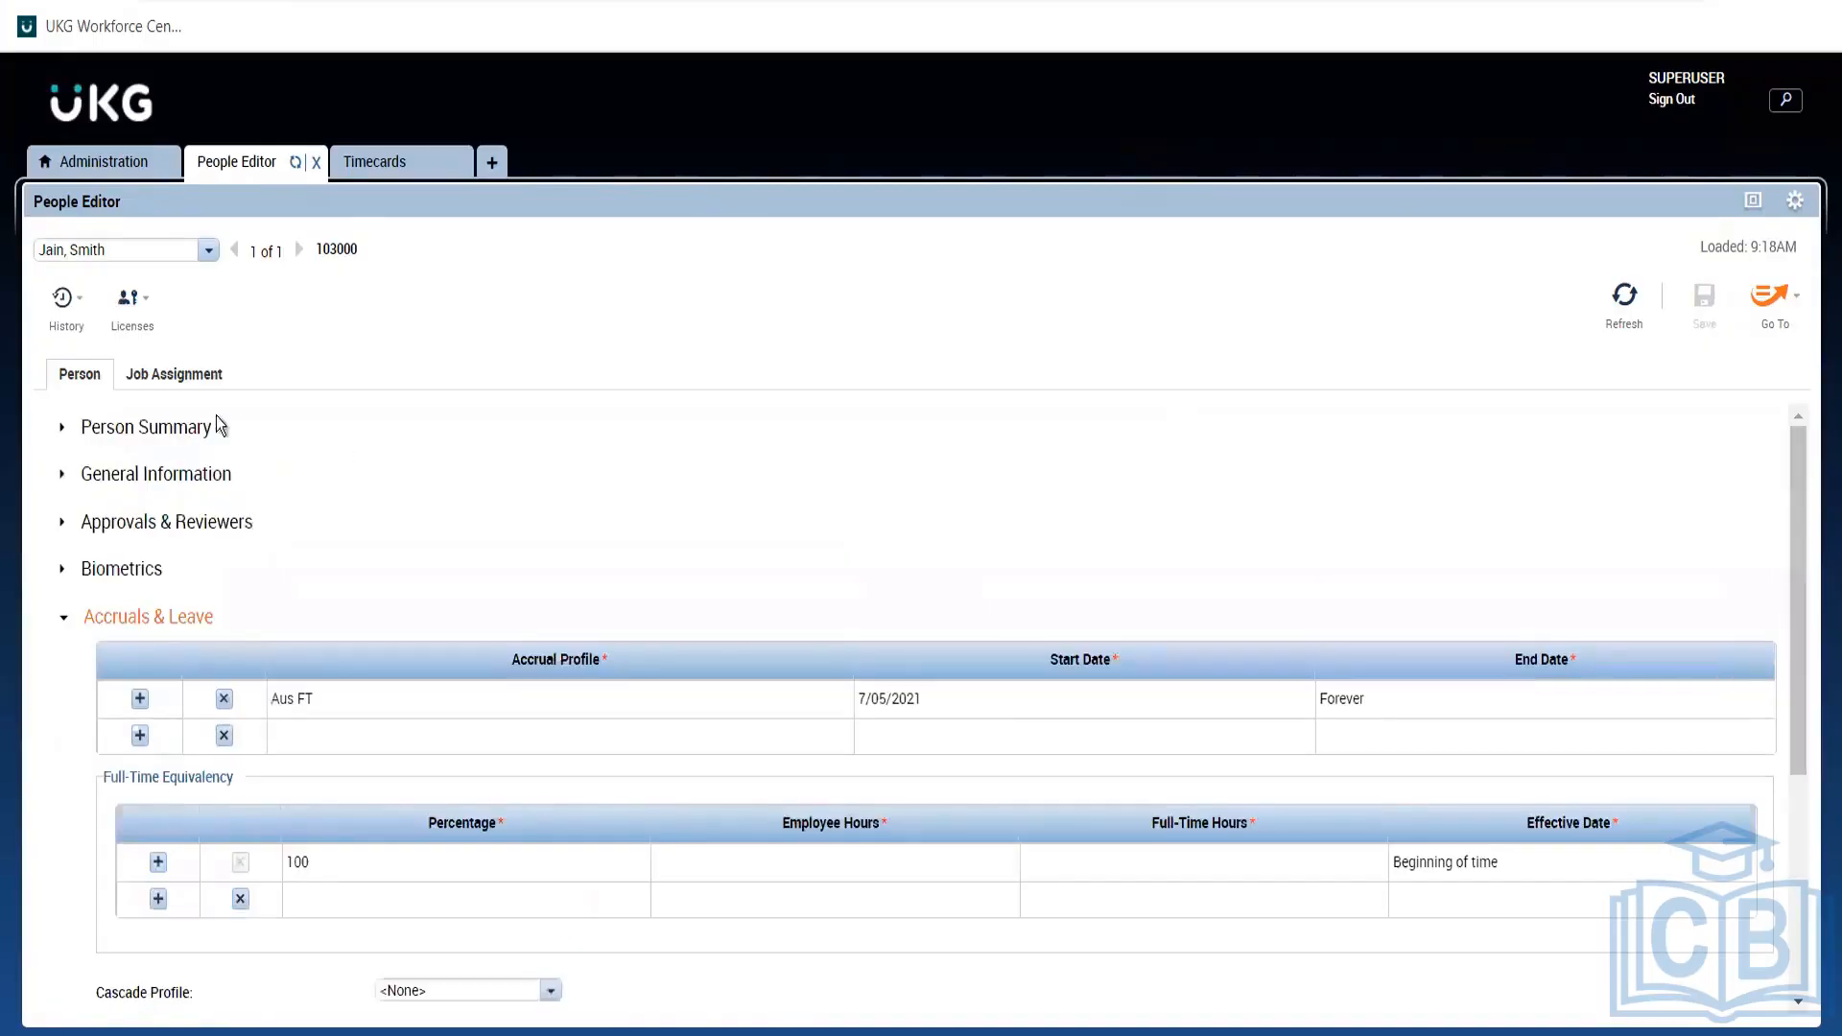
Confirm Aus FT in the Person Summary, then refresh the employee's timecard.
click(174, 433)
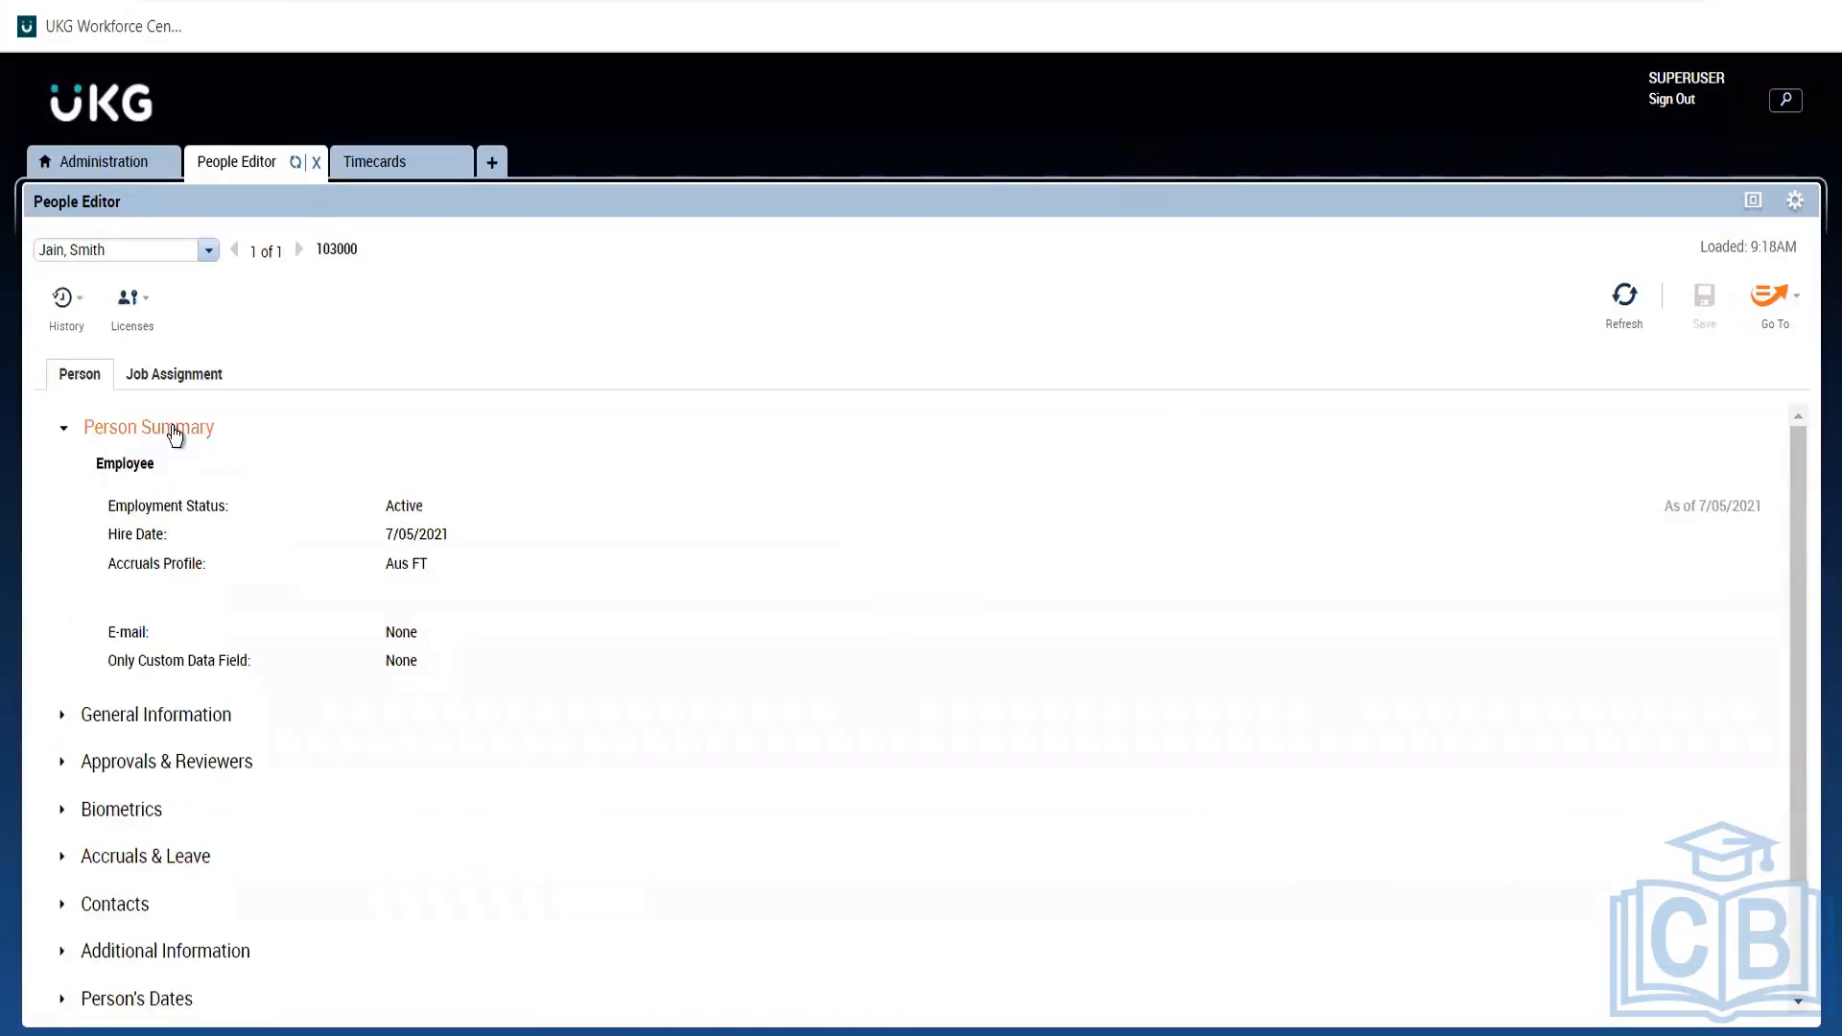
click(175, 433)
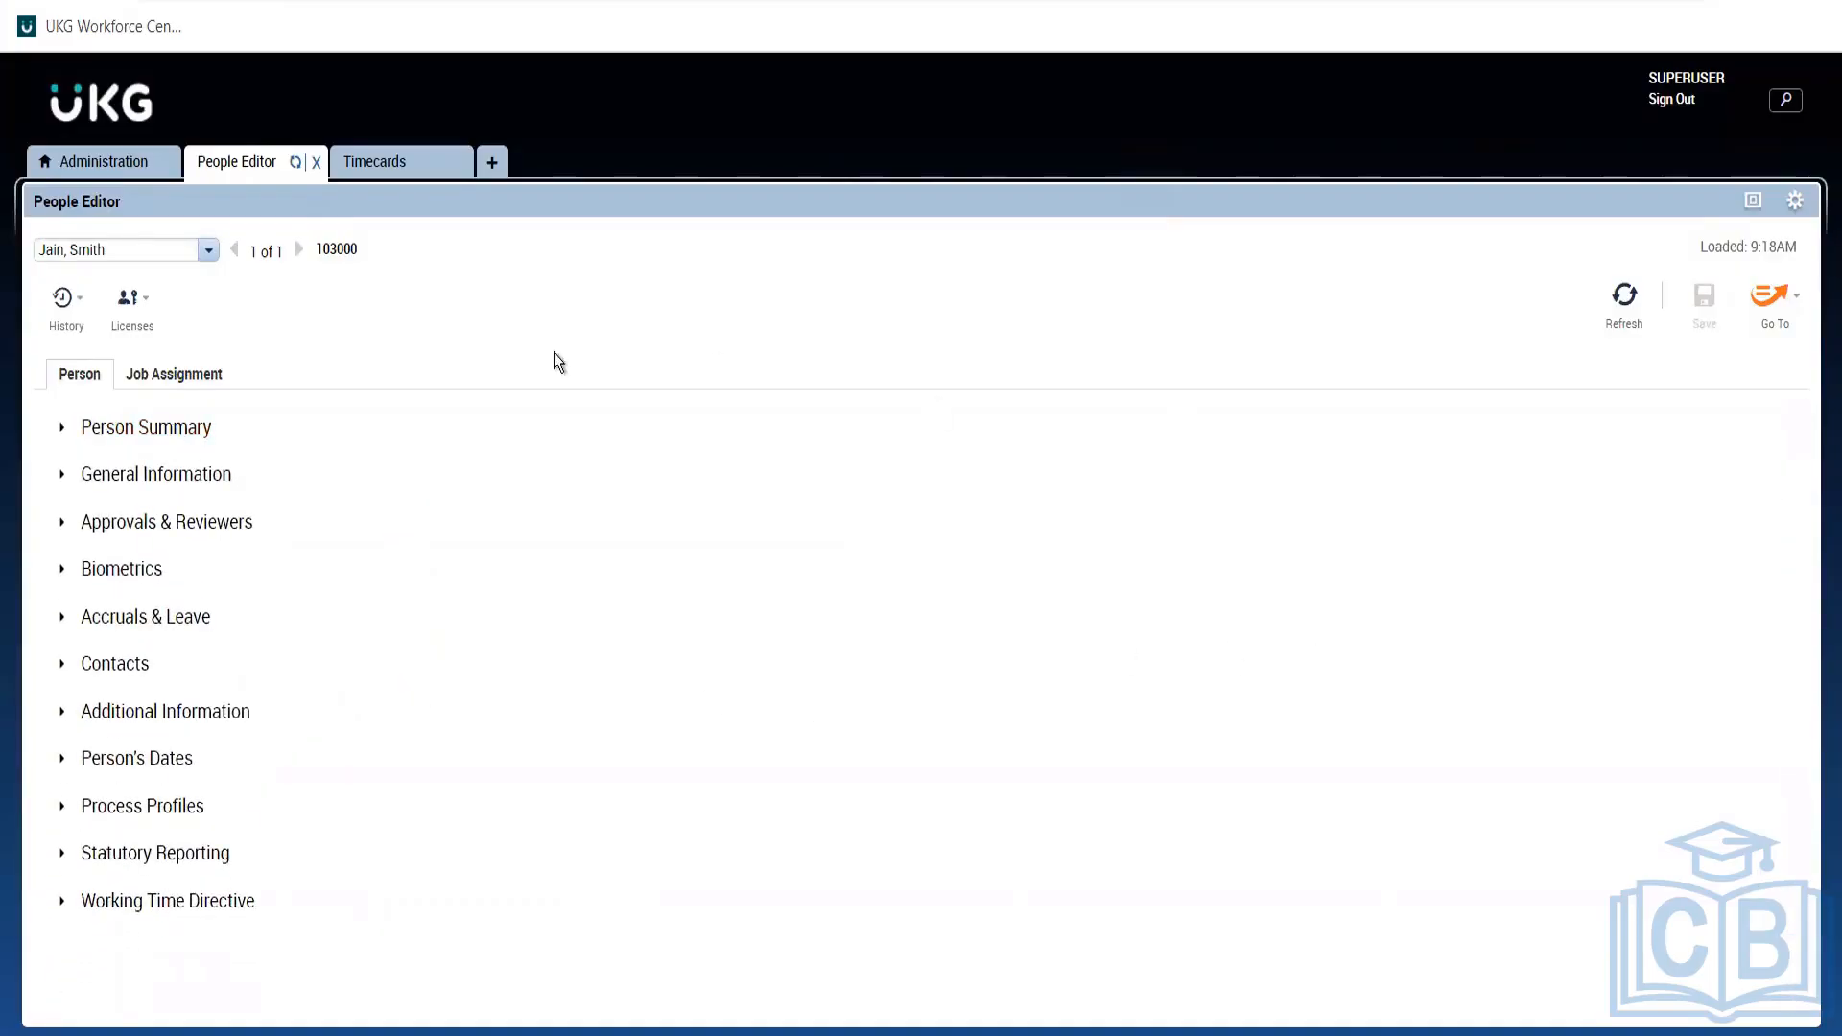
click(125, 440)
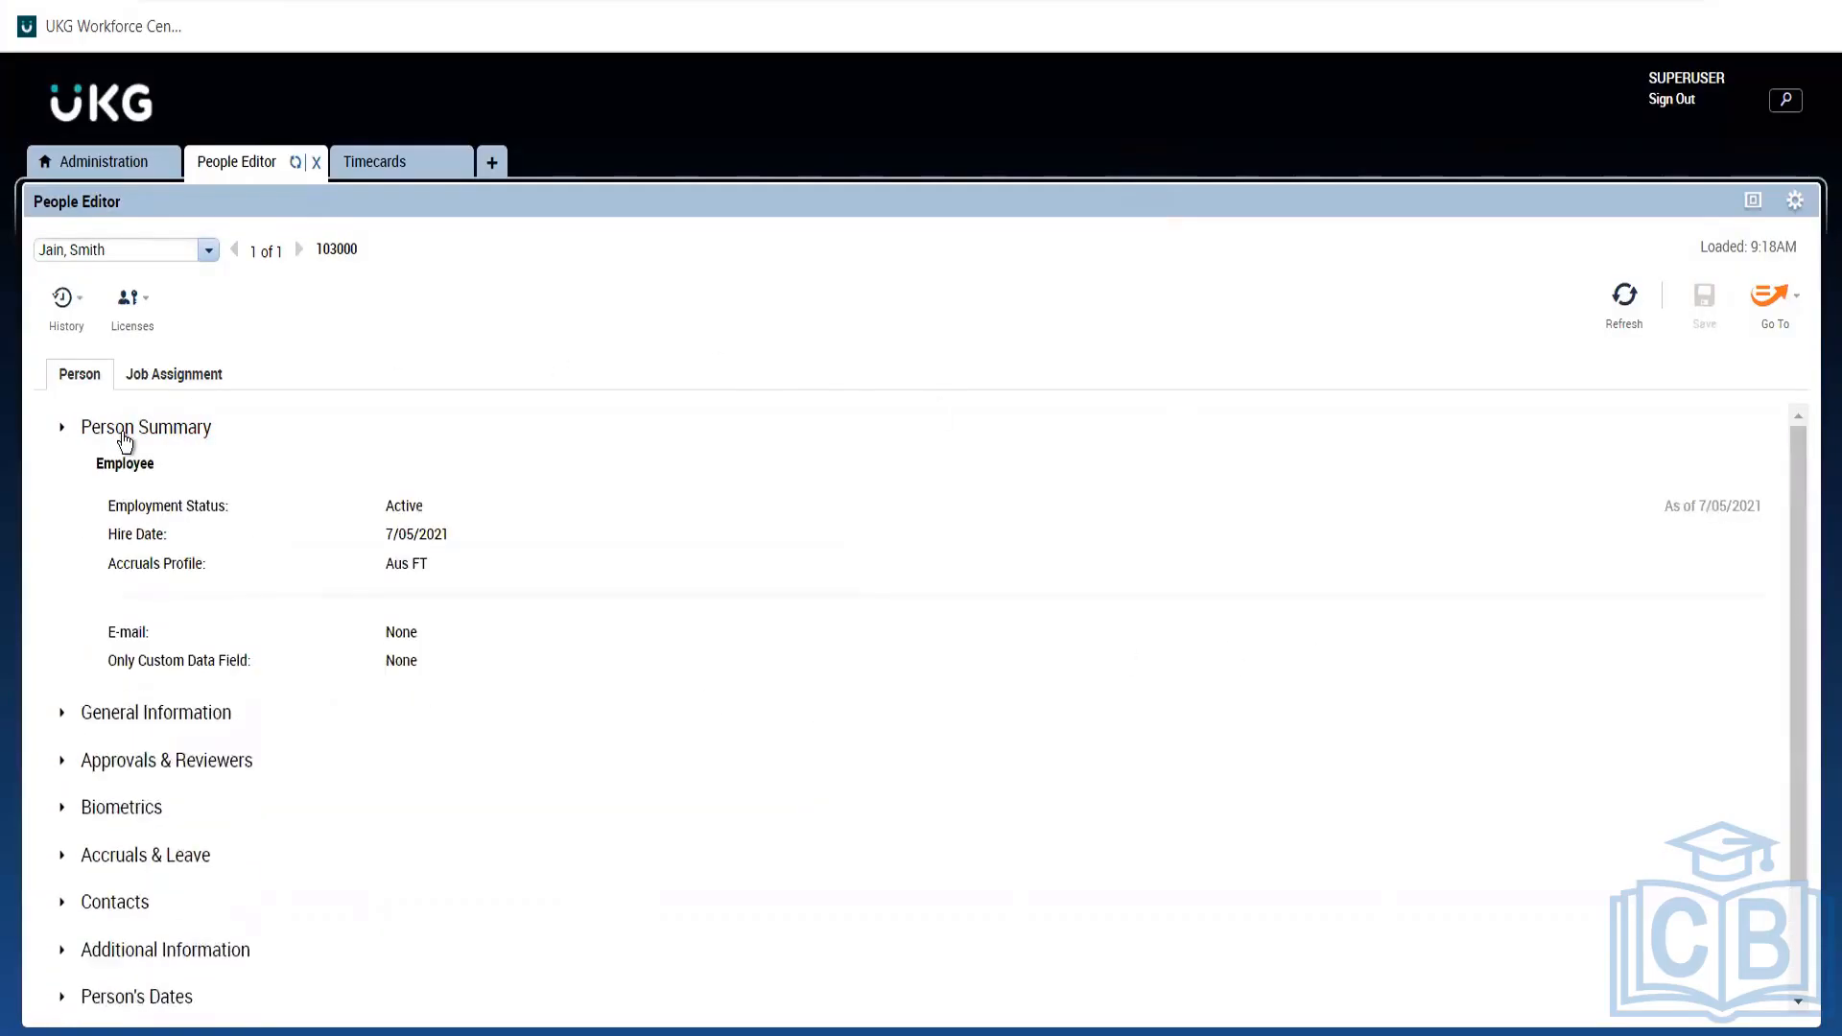
click(407, 161)
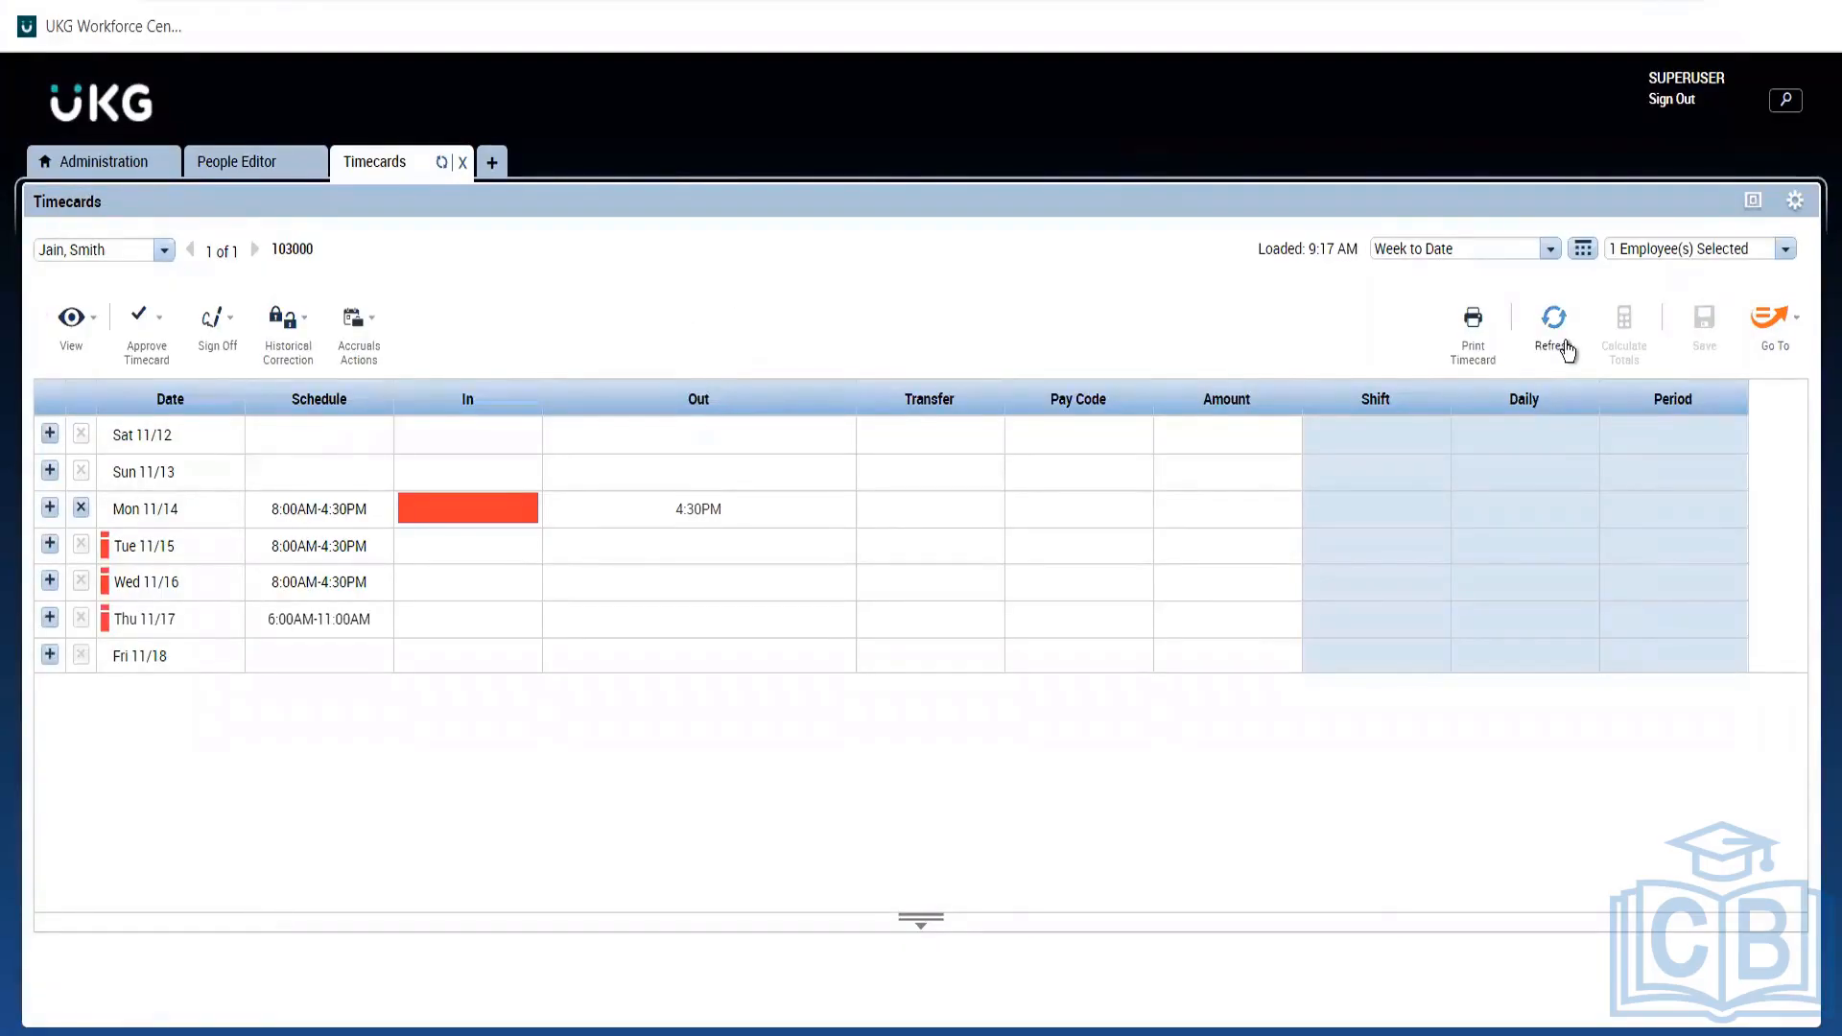
click(1559, 338)
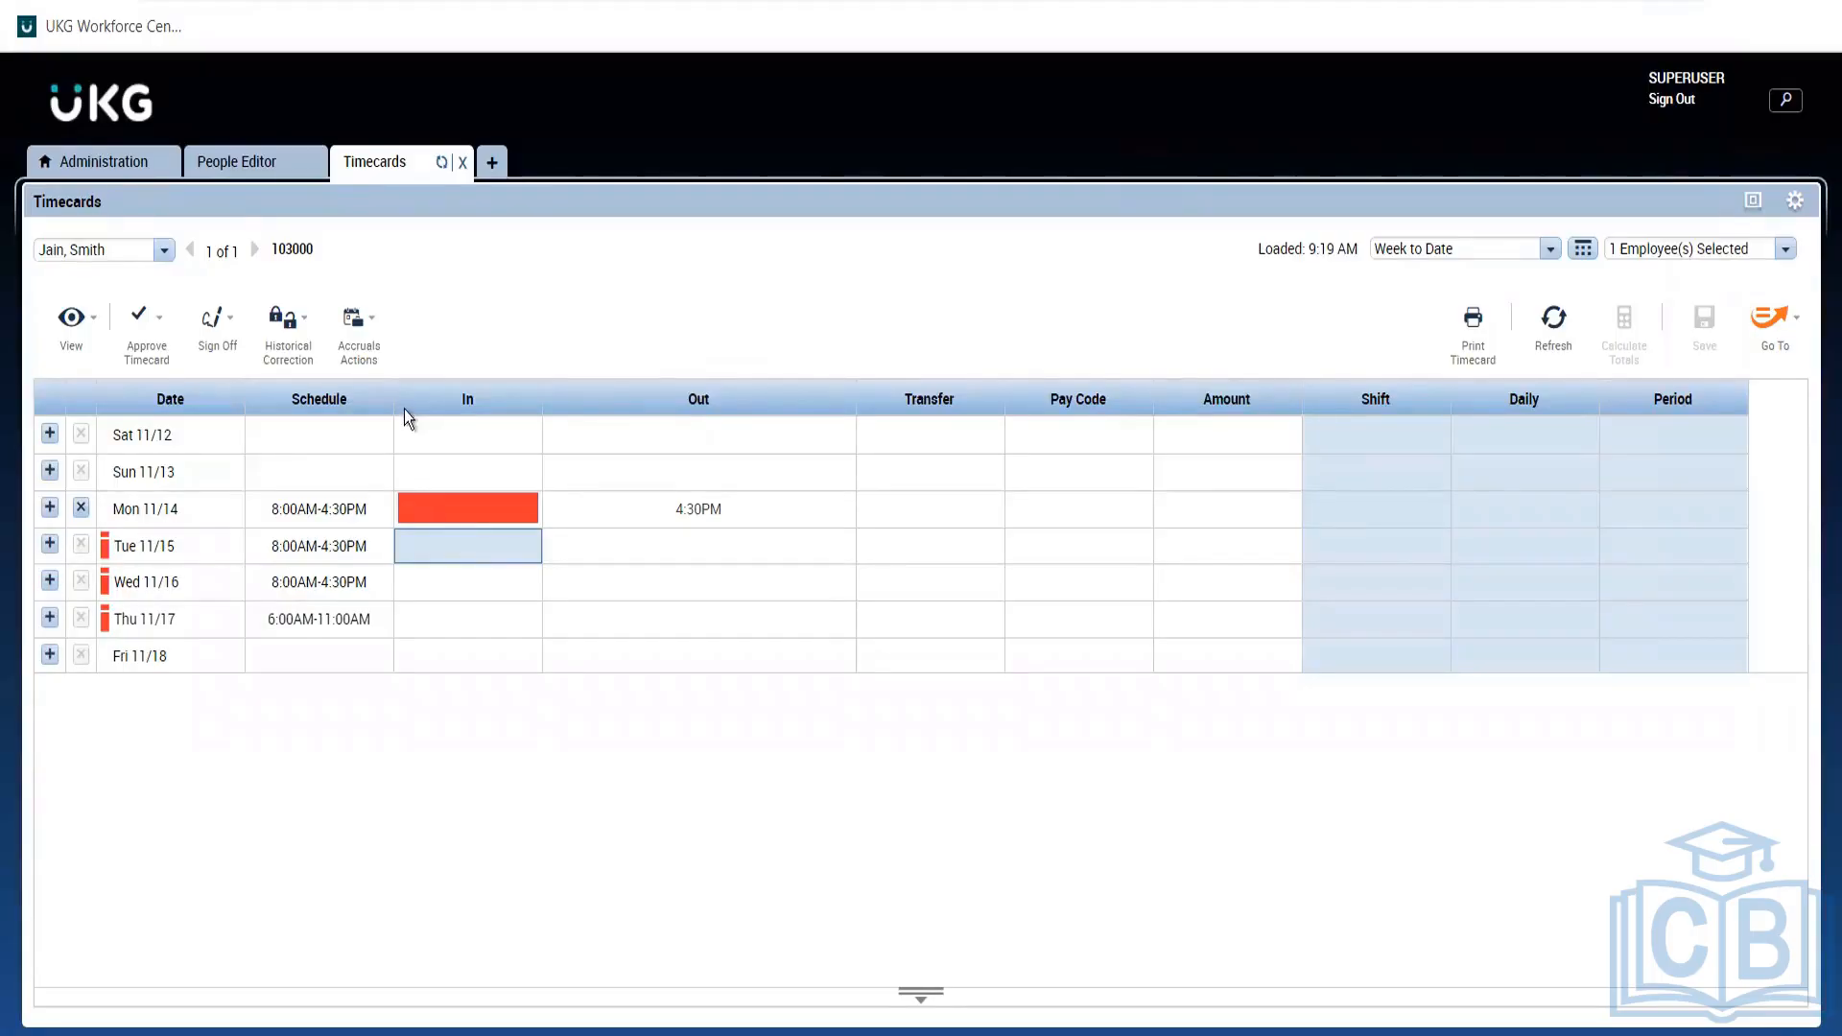
From the employee's People Editor record, go to Reports and select the Accrual Detail report.
click(219, 162)
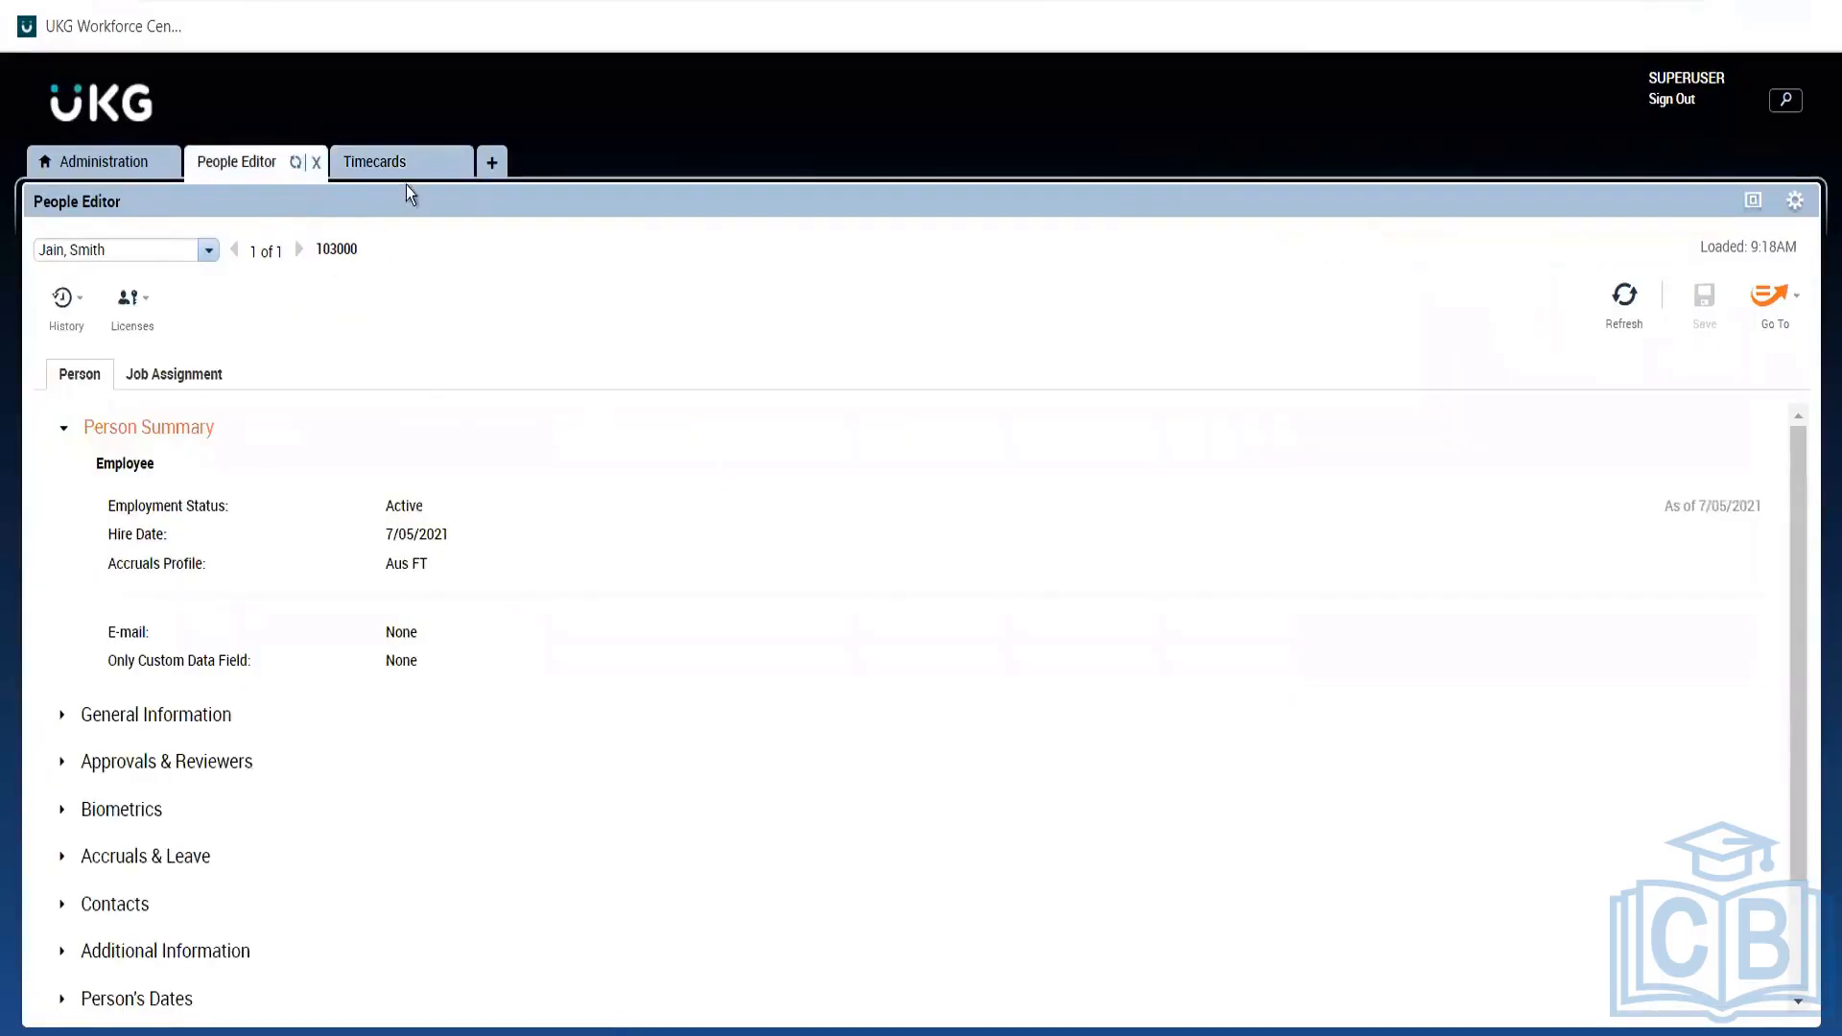
click(1780, 318)
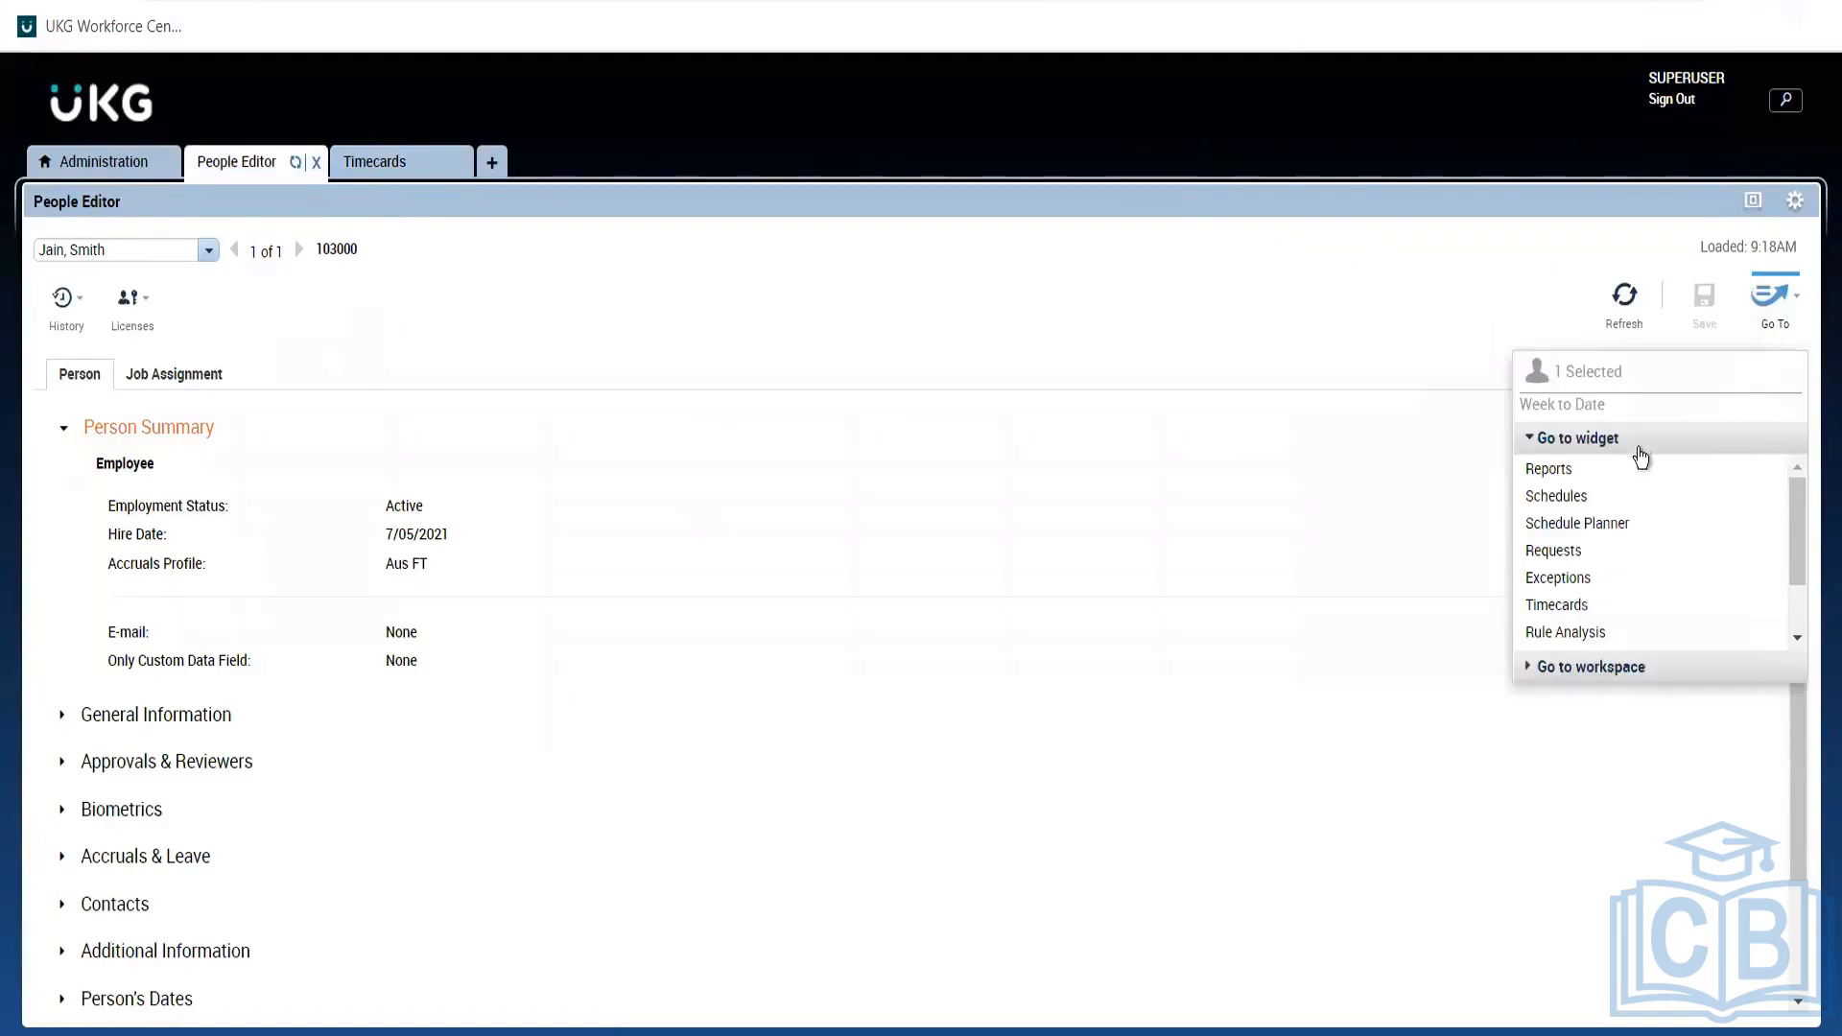
click(1565, 476)
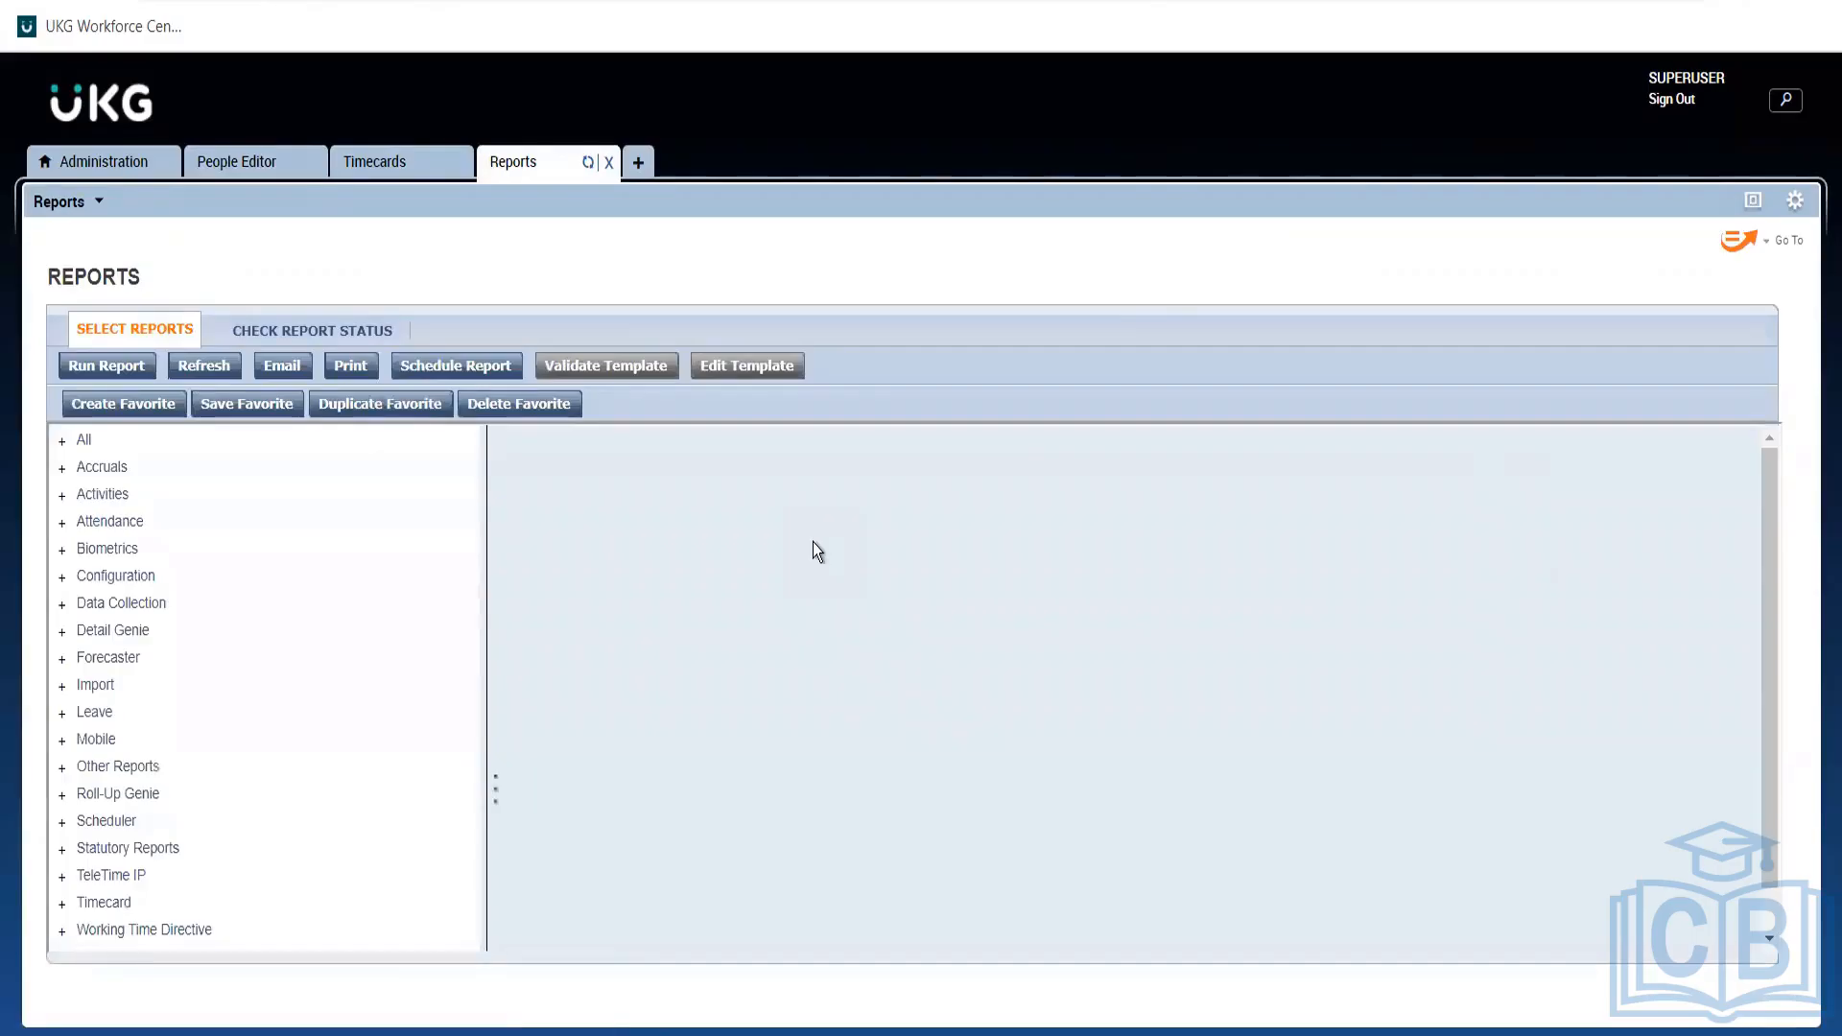
click(102, 467)
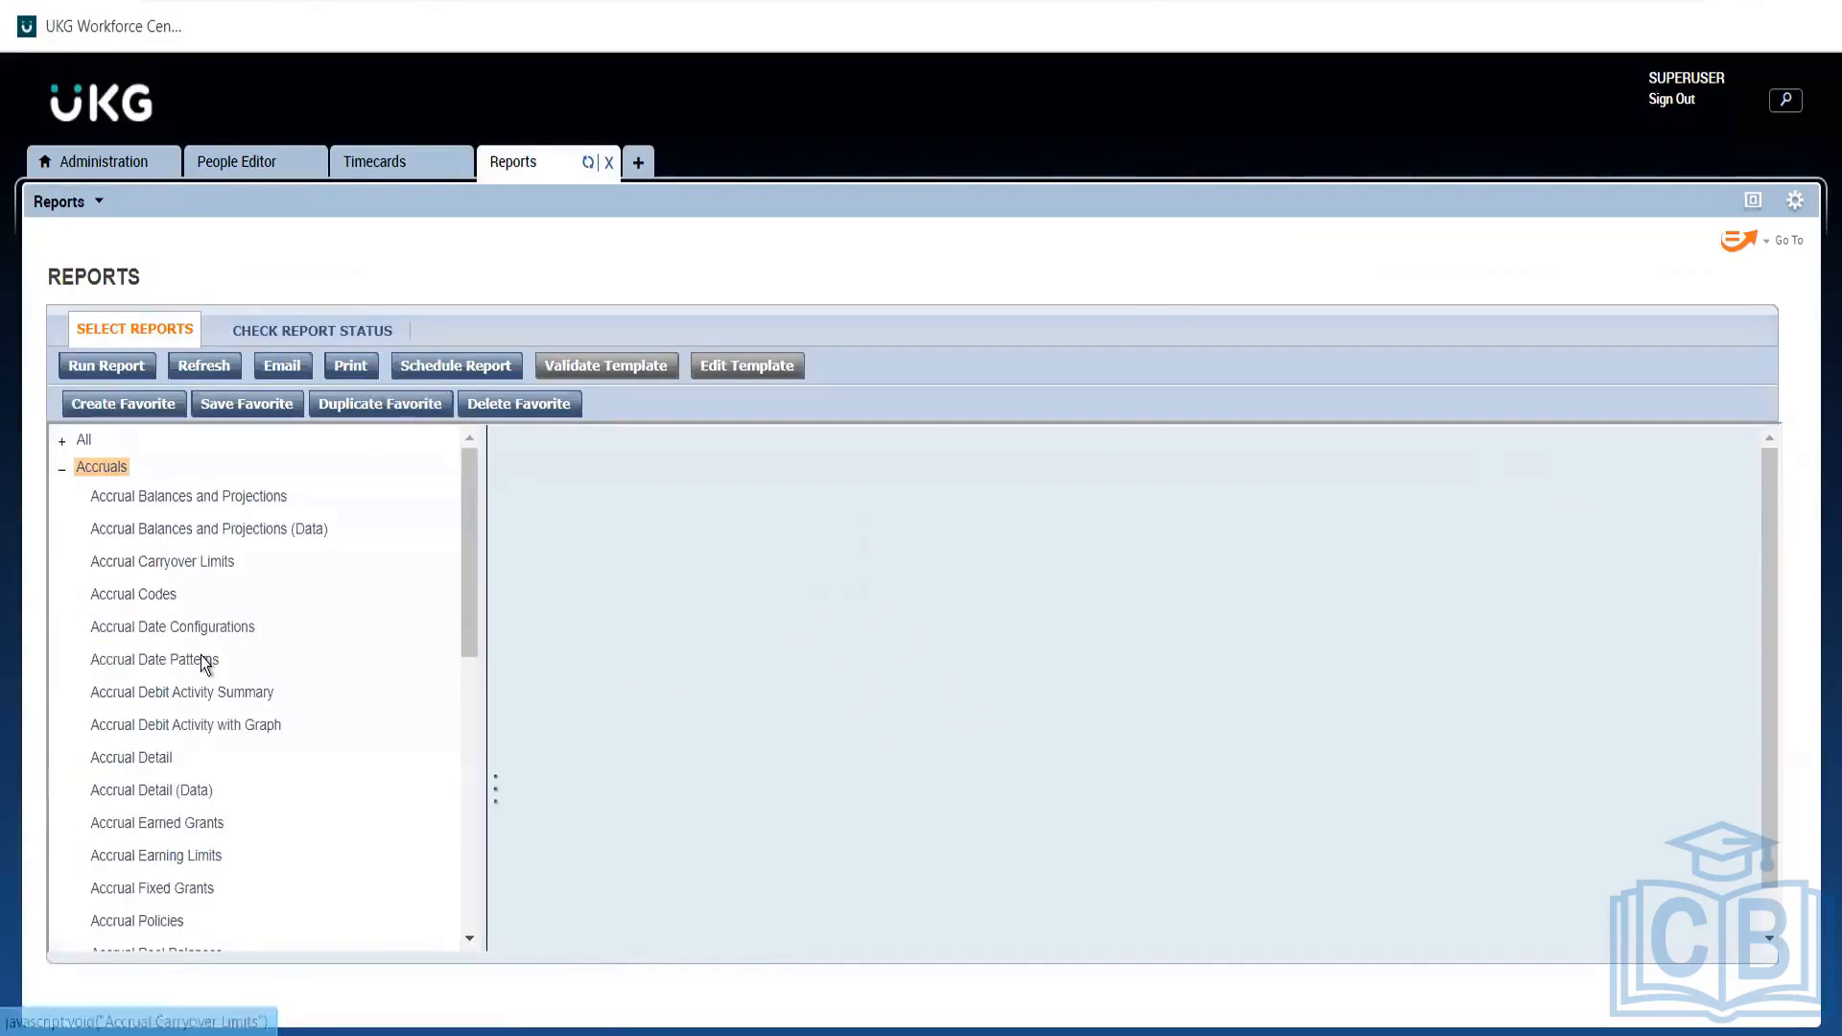
click(126, 758)
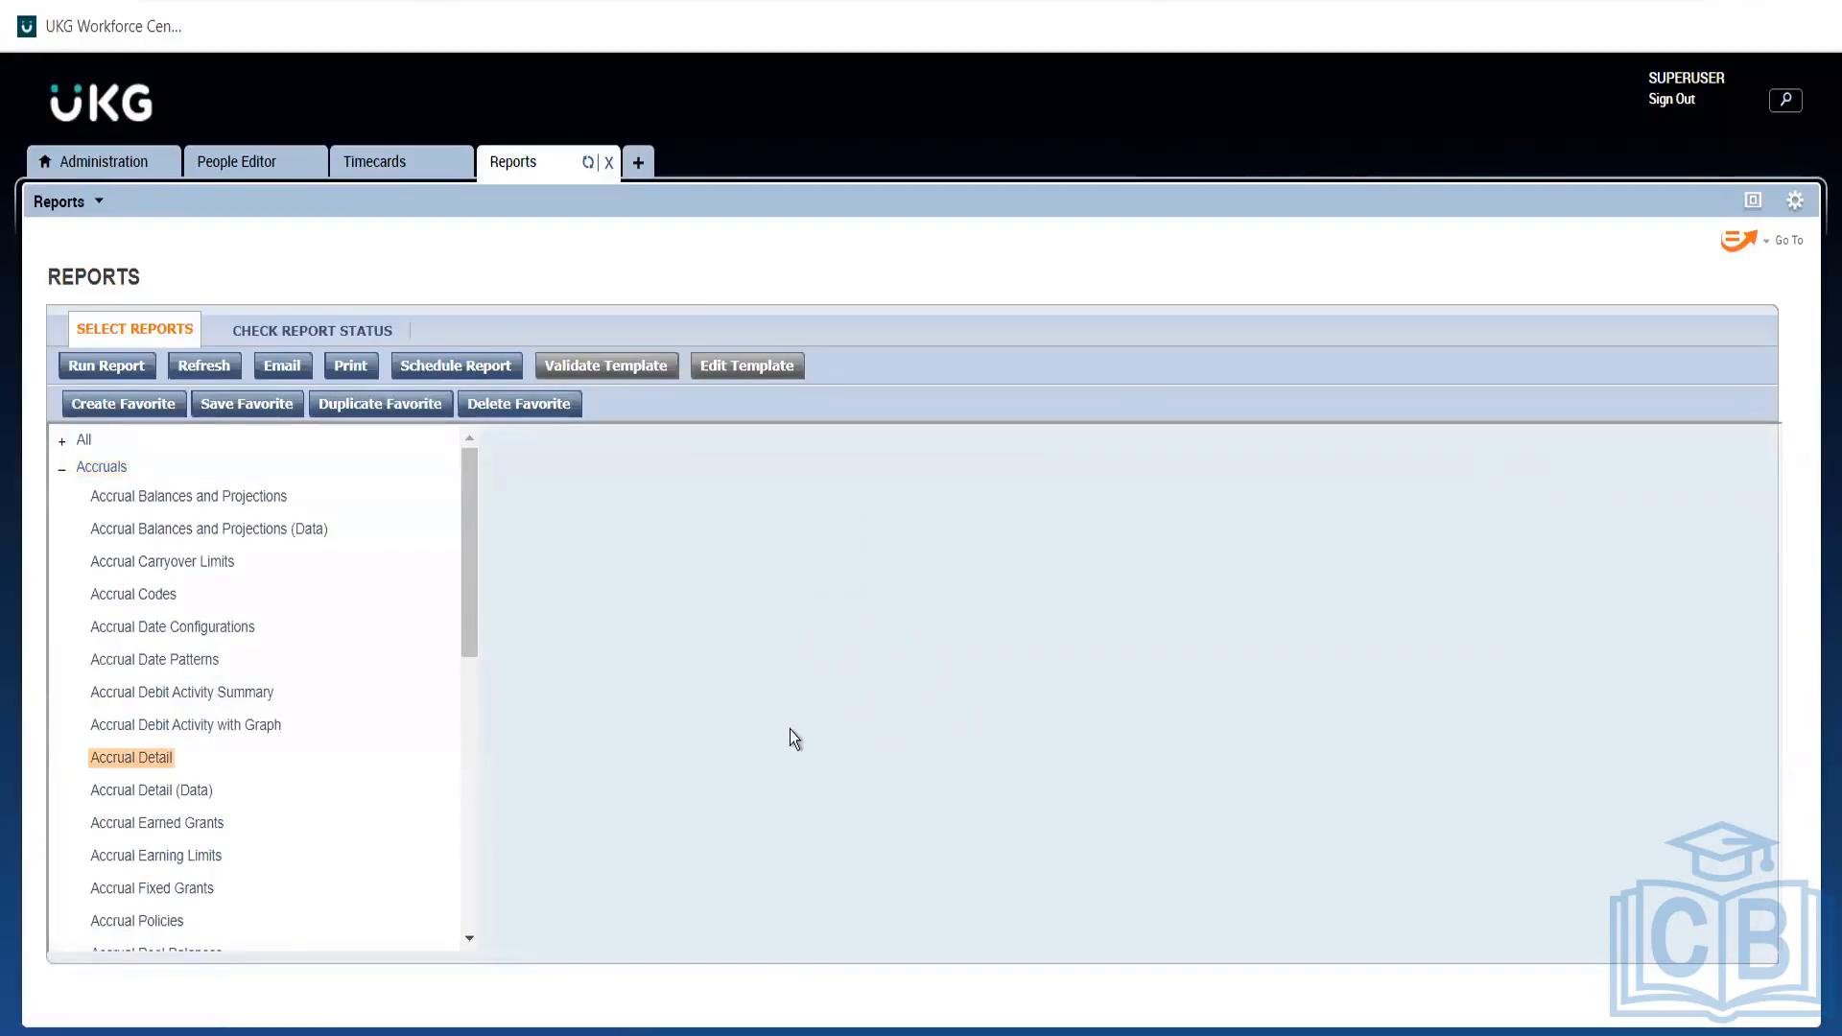
Set the time period to Range of Dates starting 01/01/2021.
click(773, 615)
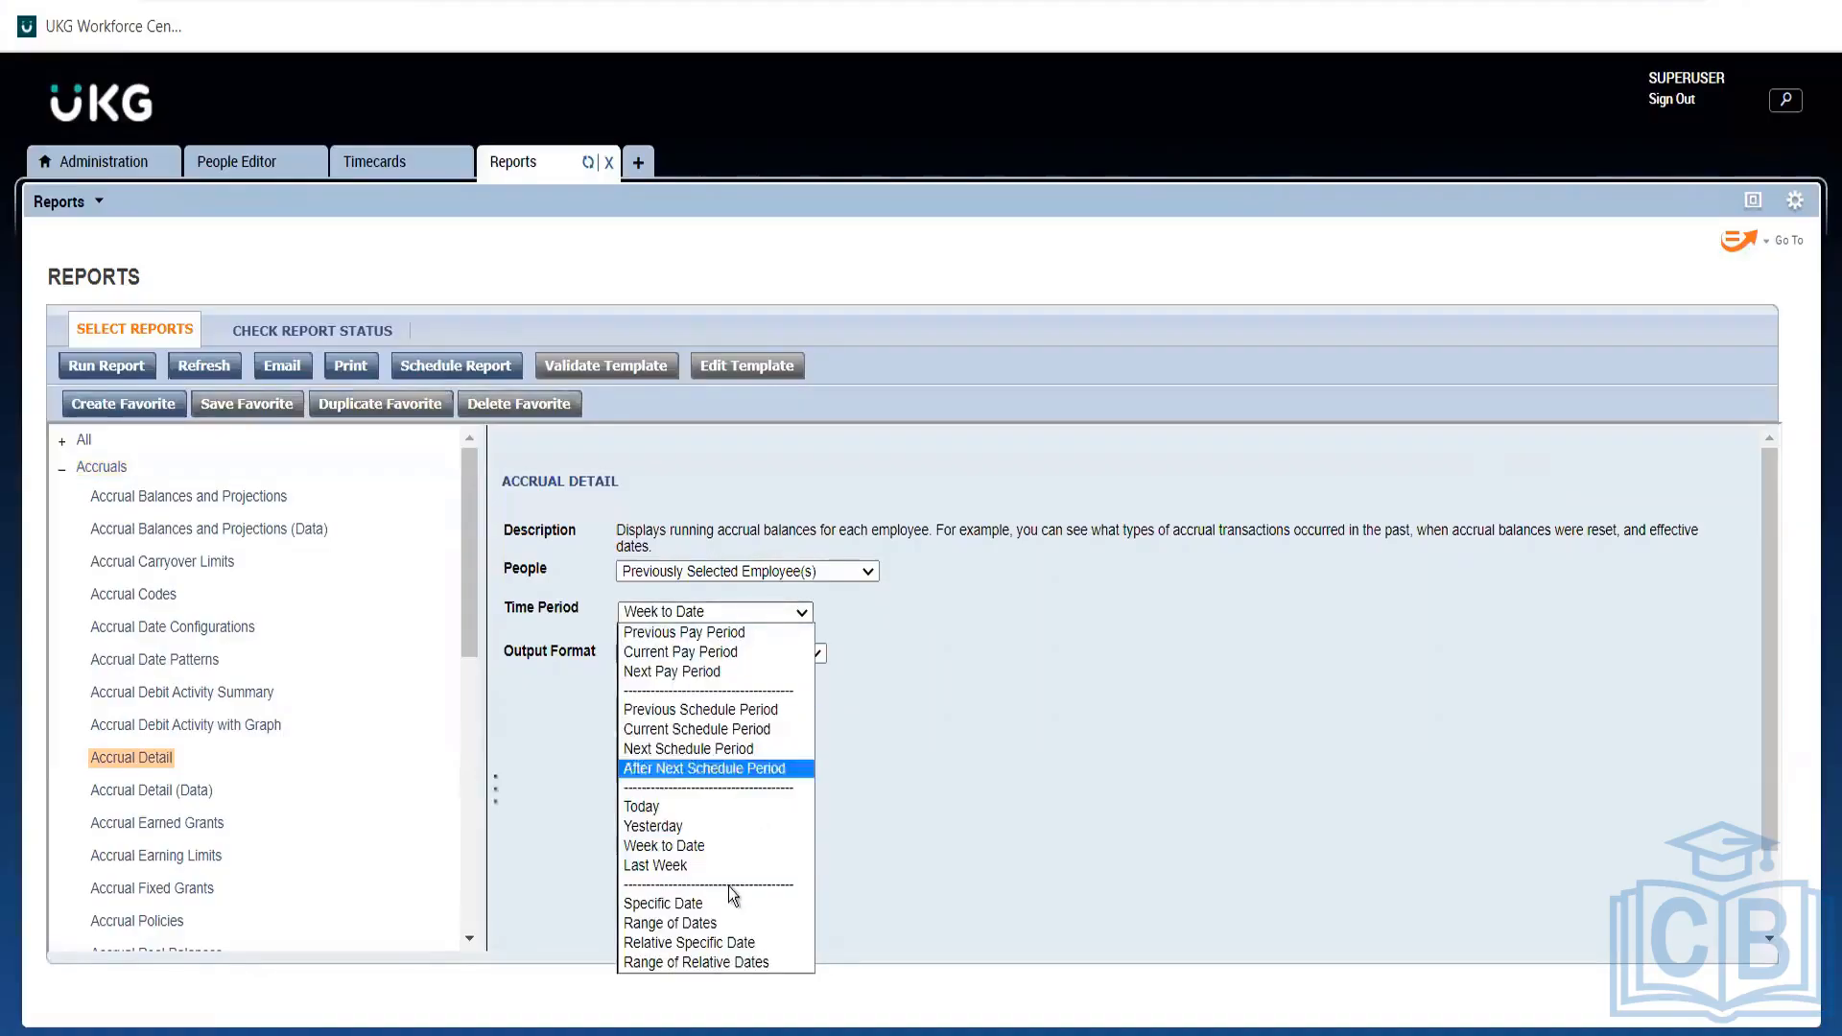
click(669, 923)
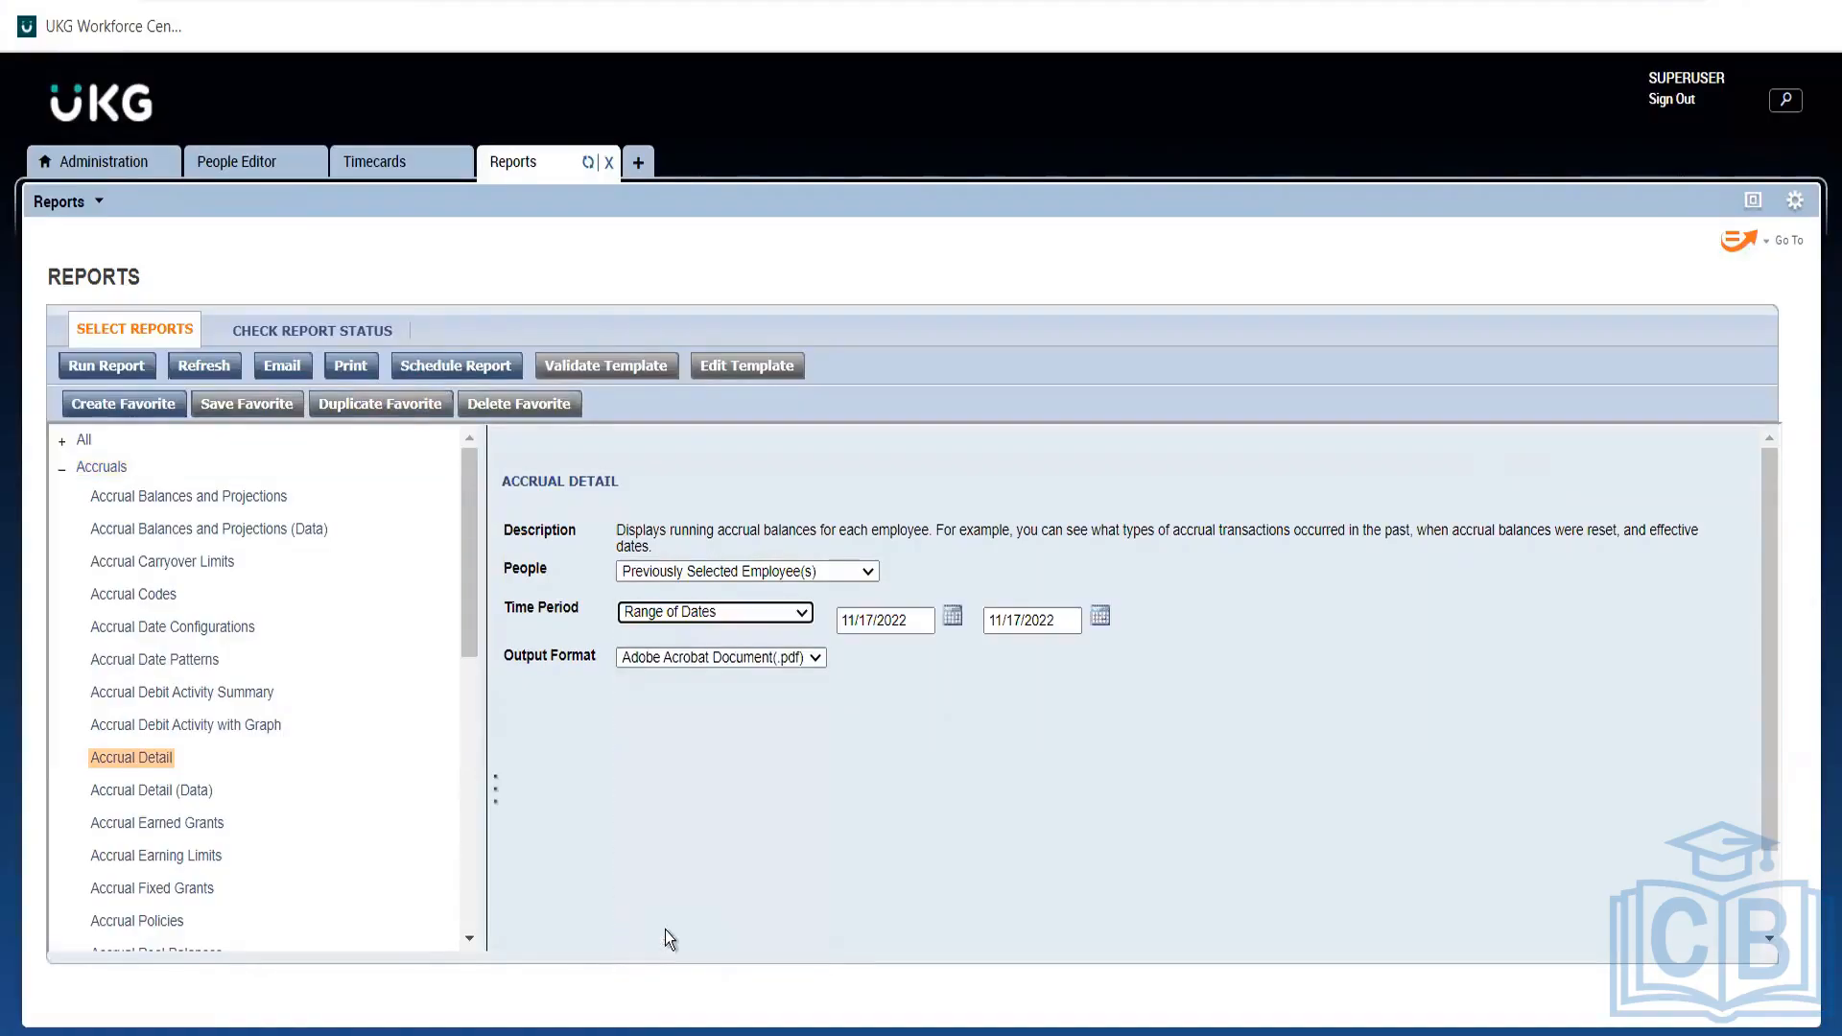
click(922, 623)
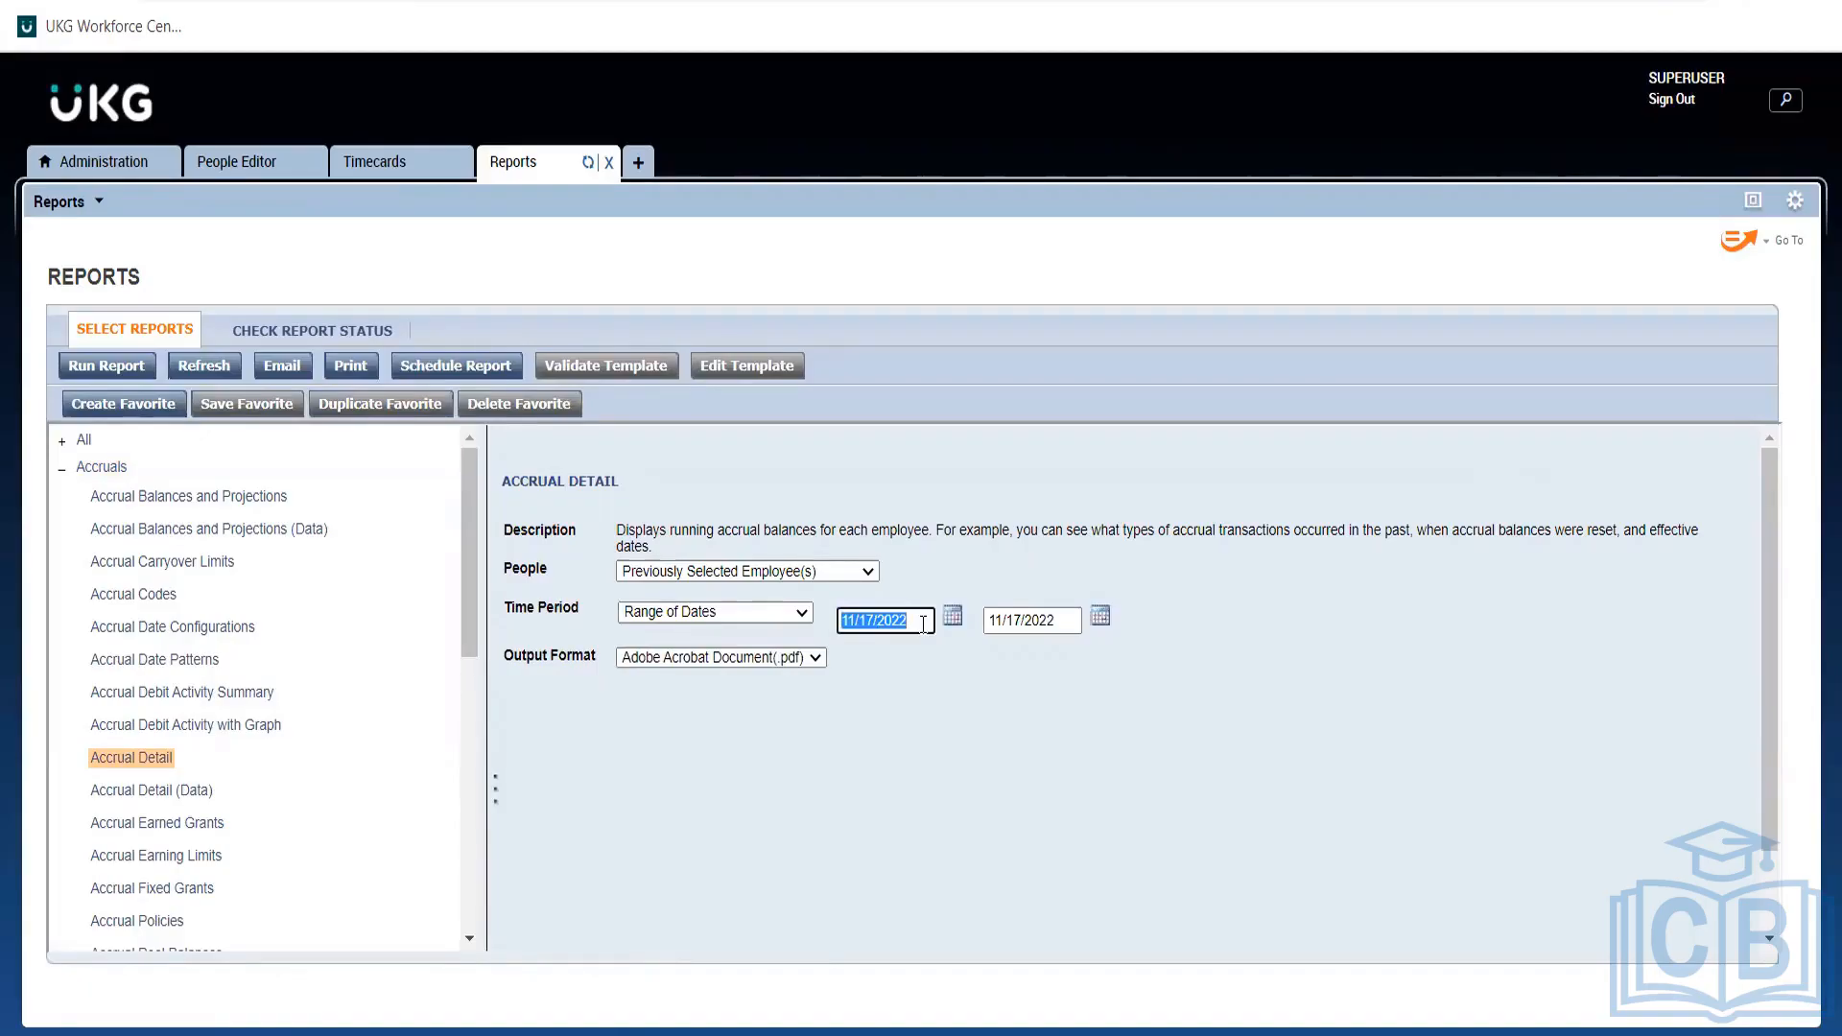
text(07)
key(BackSpace)
key(BackSpace)
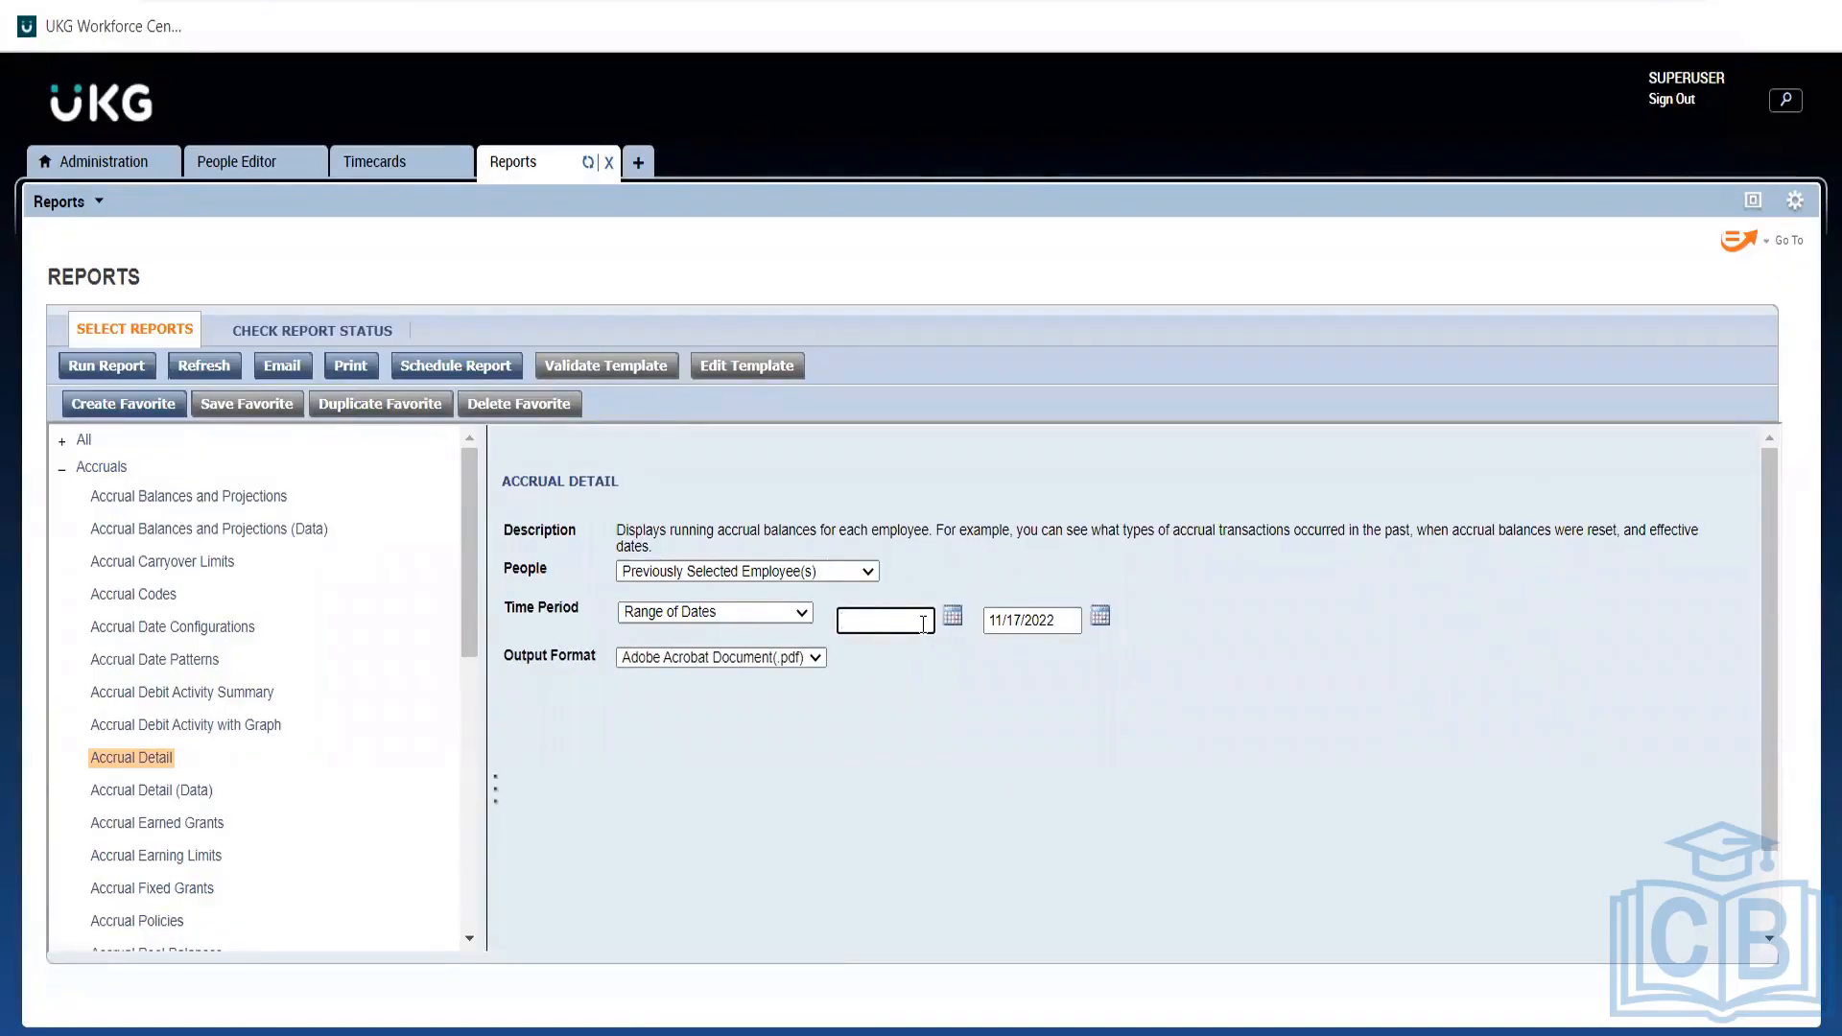
click(923, 624)
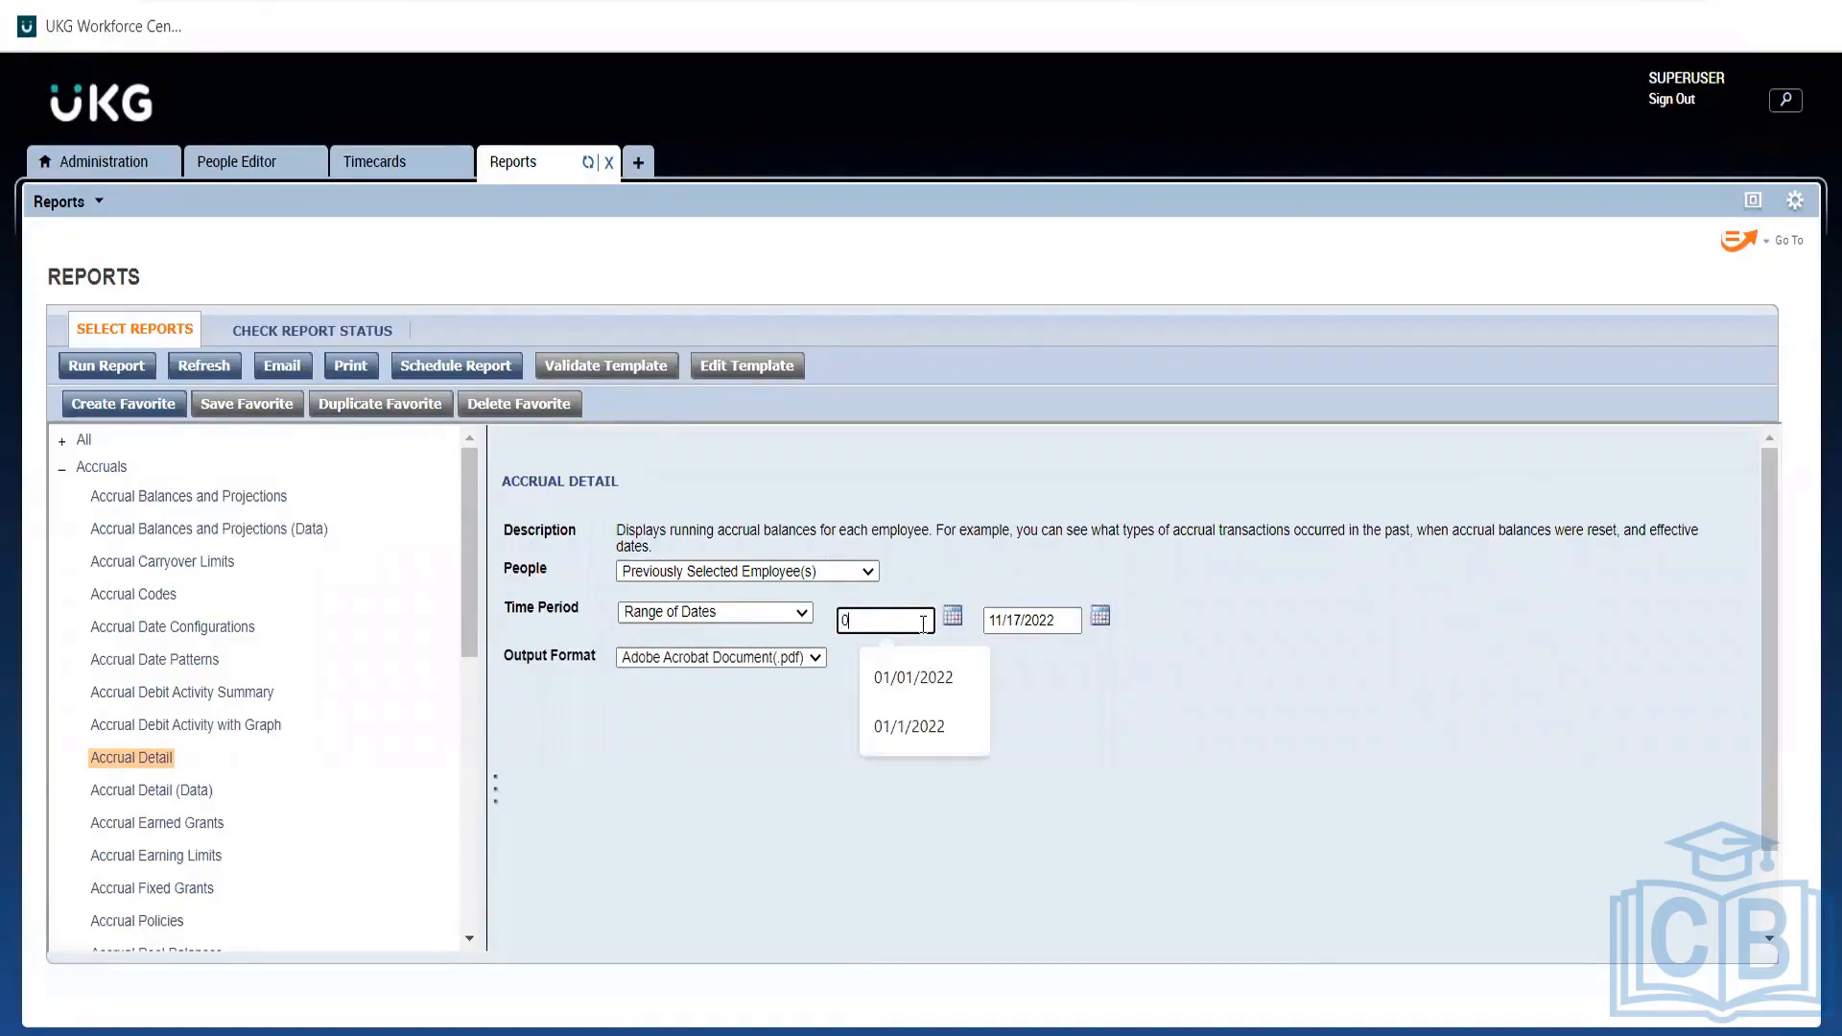
click(919, 688)
key(BackSpace)
text(1)
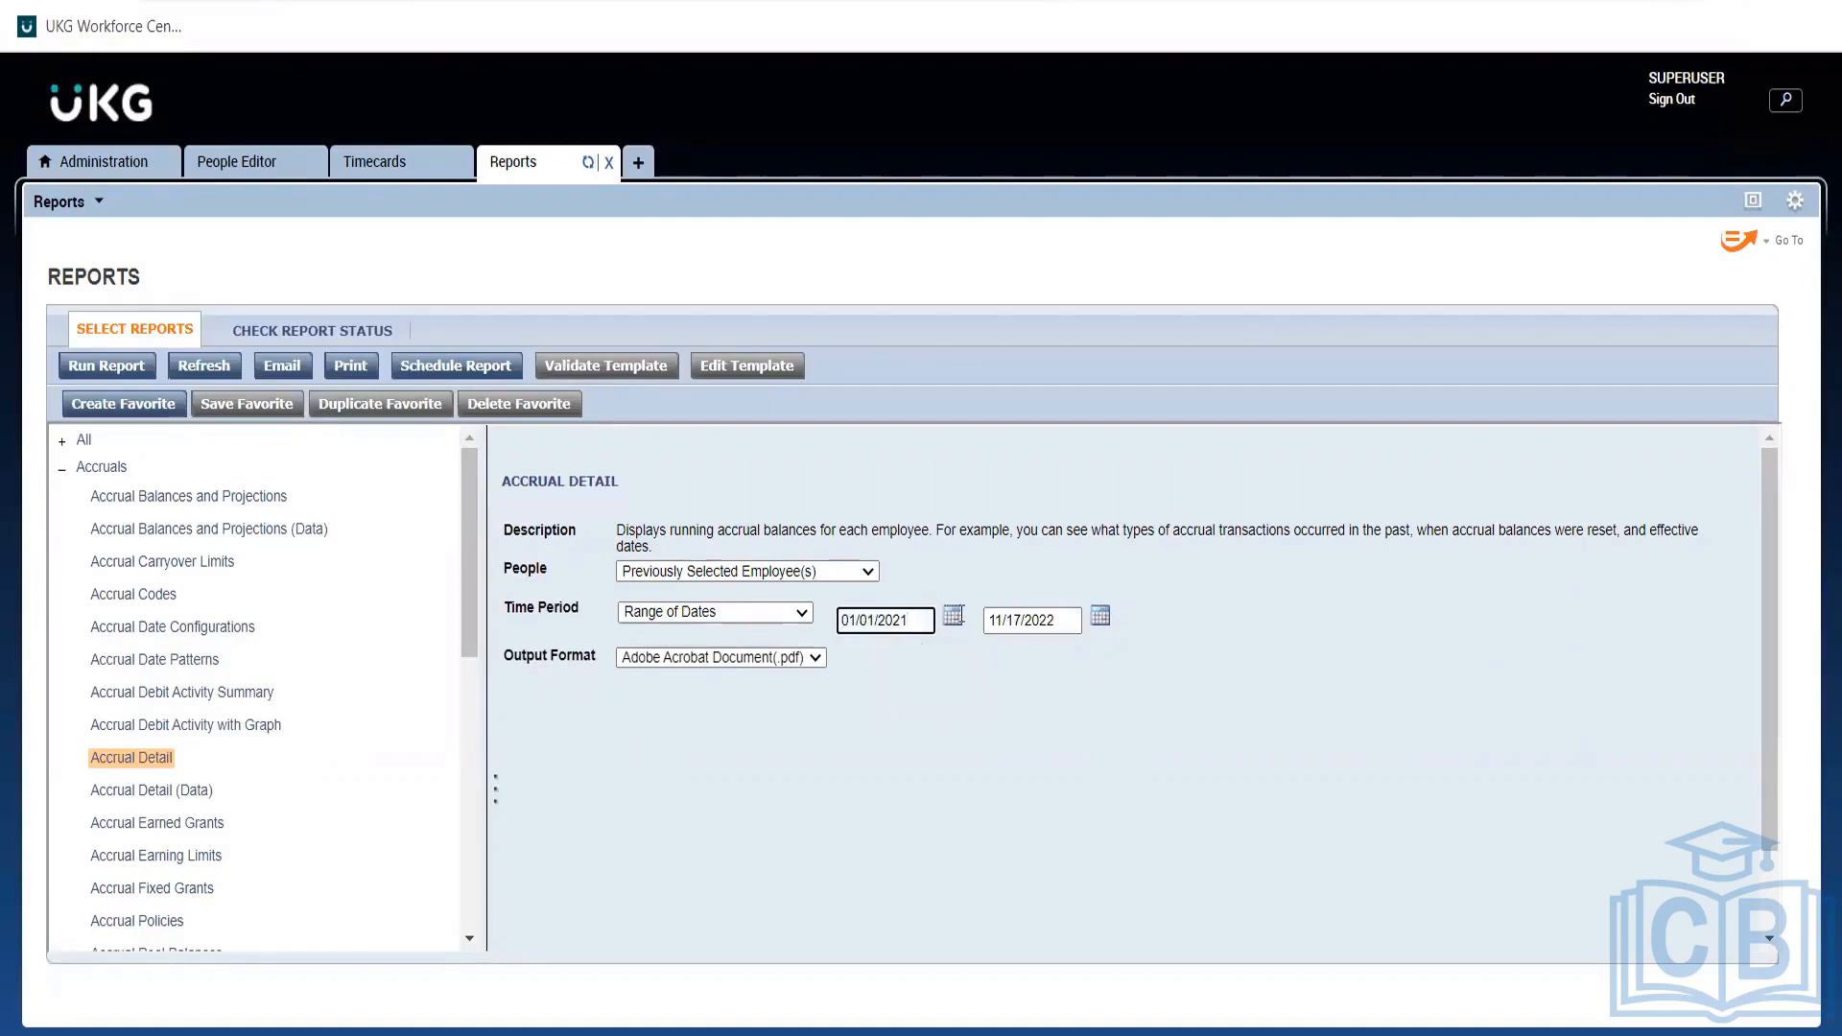
Set the end date to 1/01/2023 and run the Accrual Detail report.
click(1066, 620)
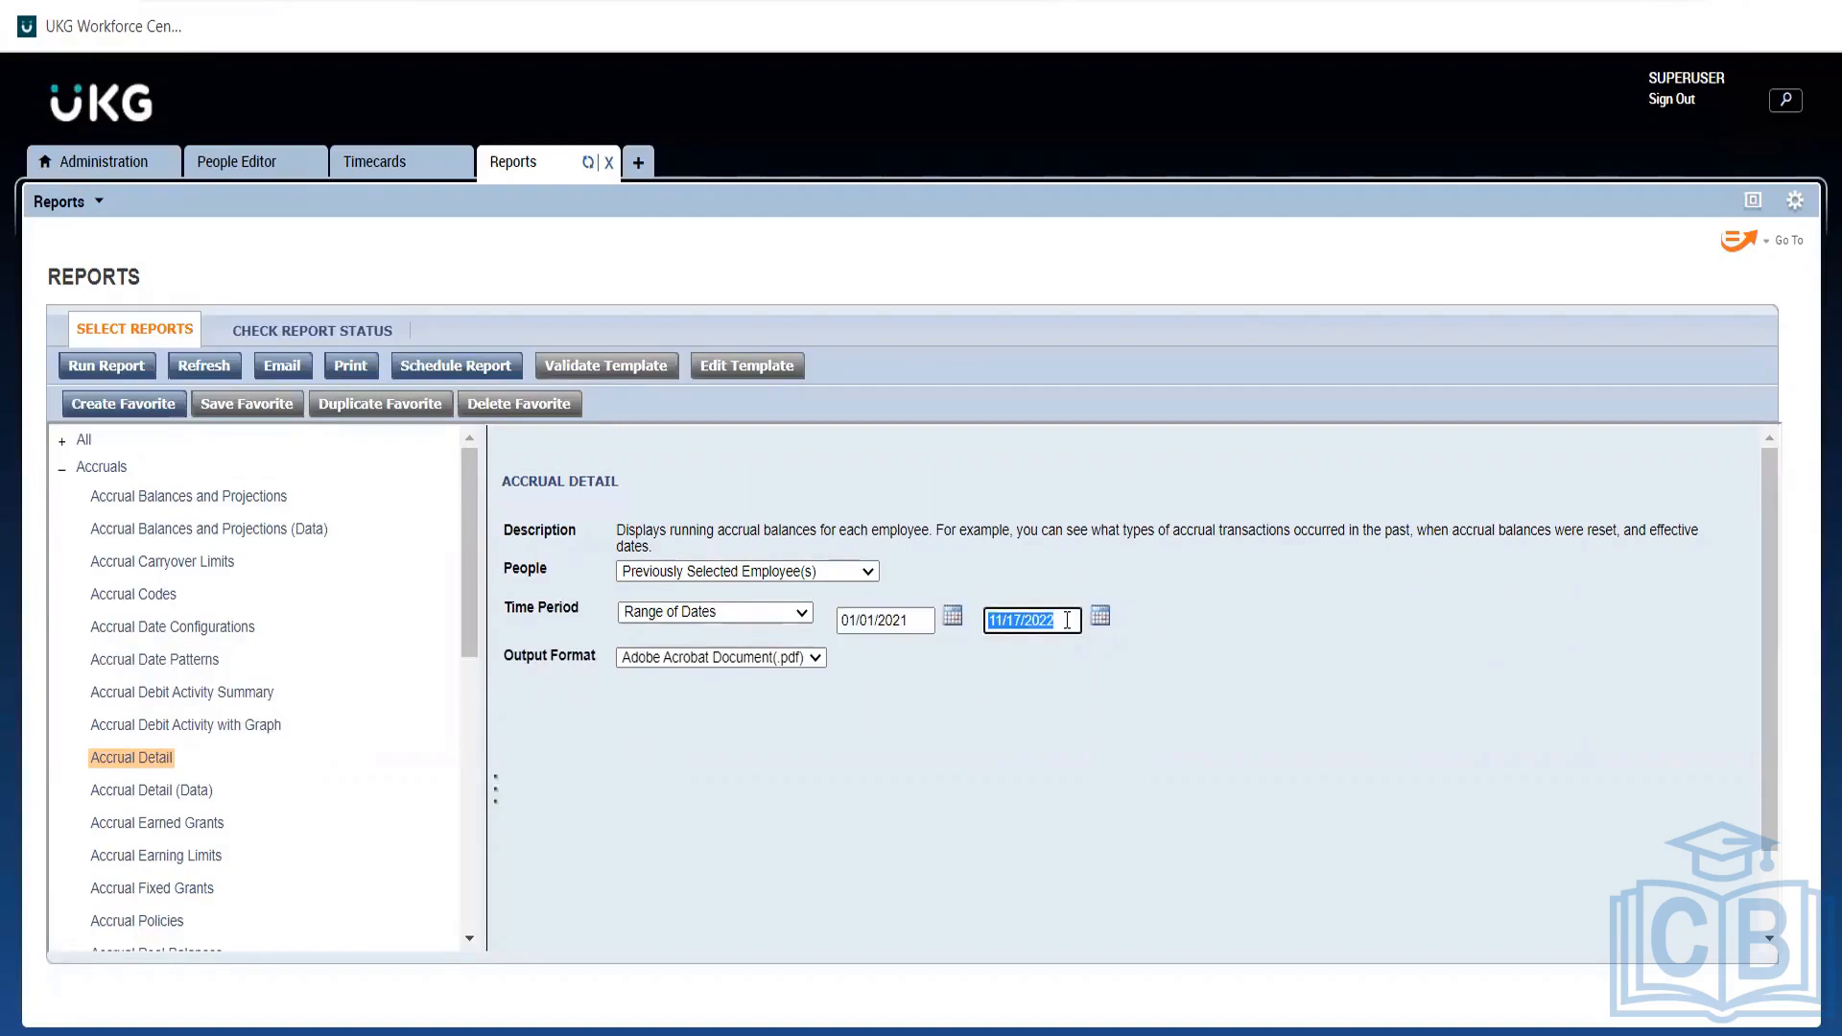
text(1)
click(1076, 727)
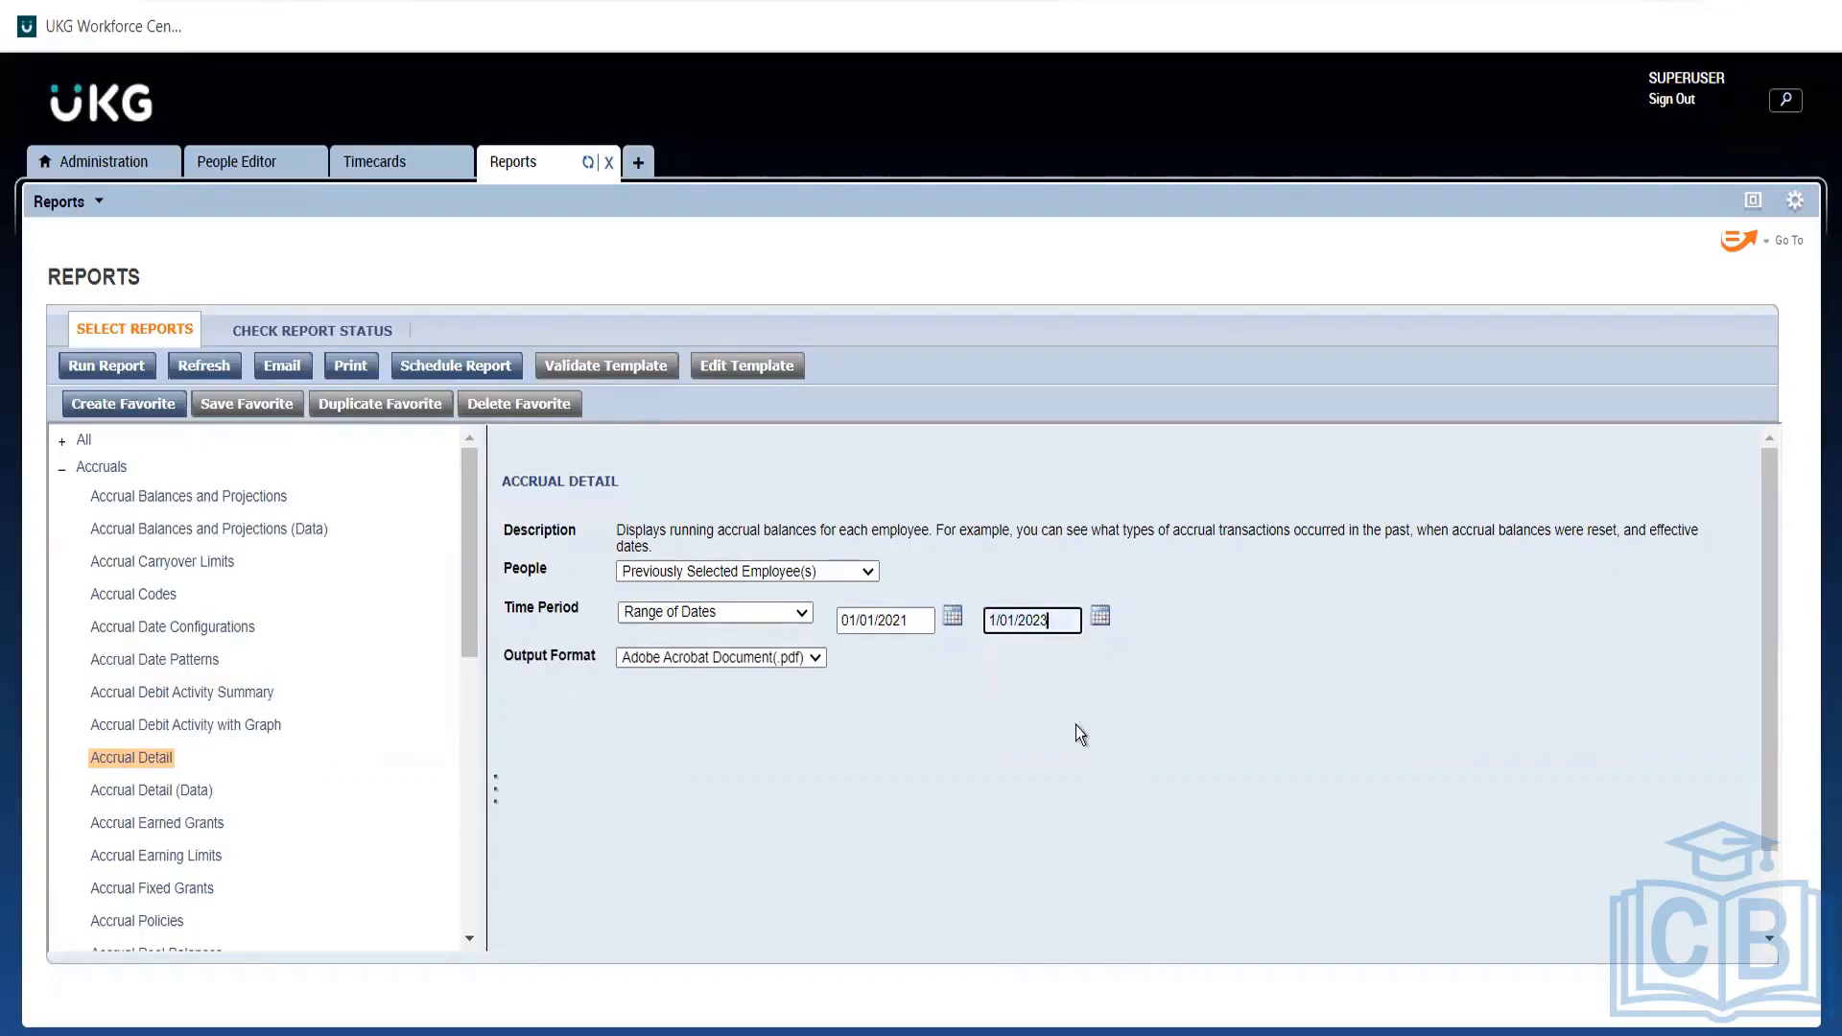
click(108, 368)
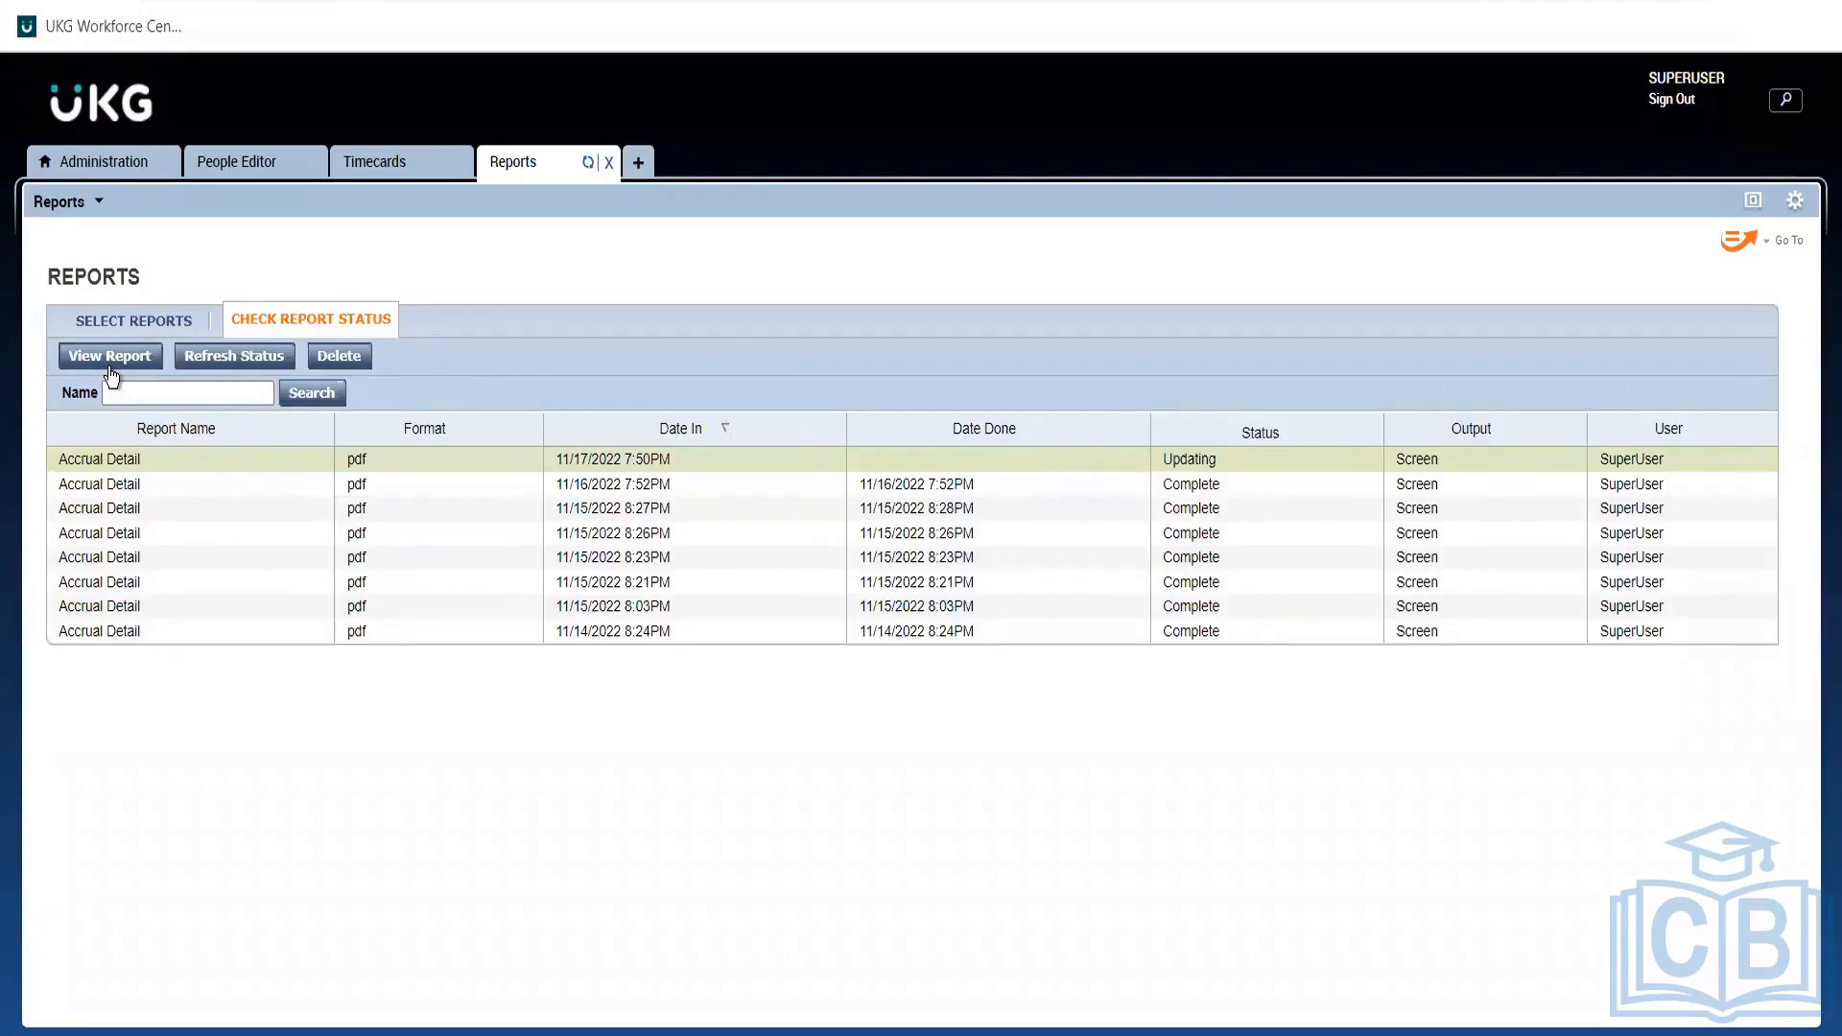
Refresh the report status several times while it stays Updating, then close the Reports tab.
click(207, 374)
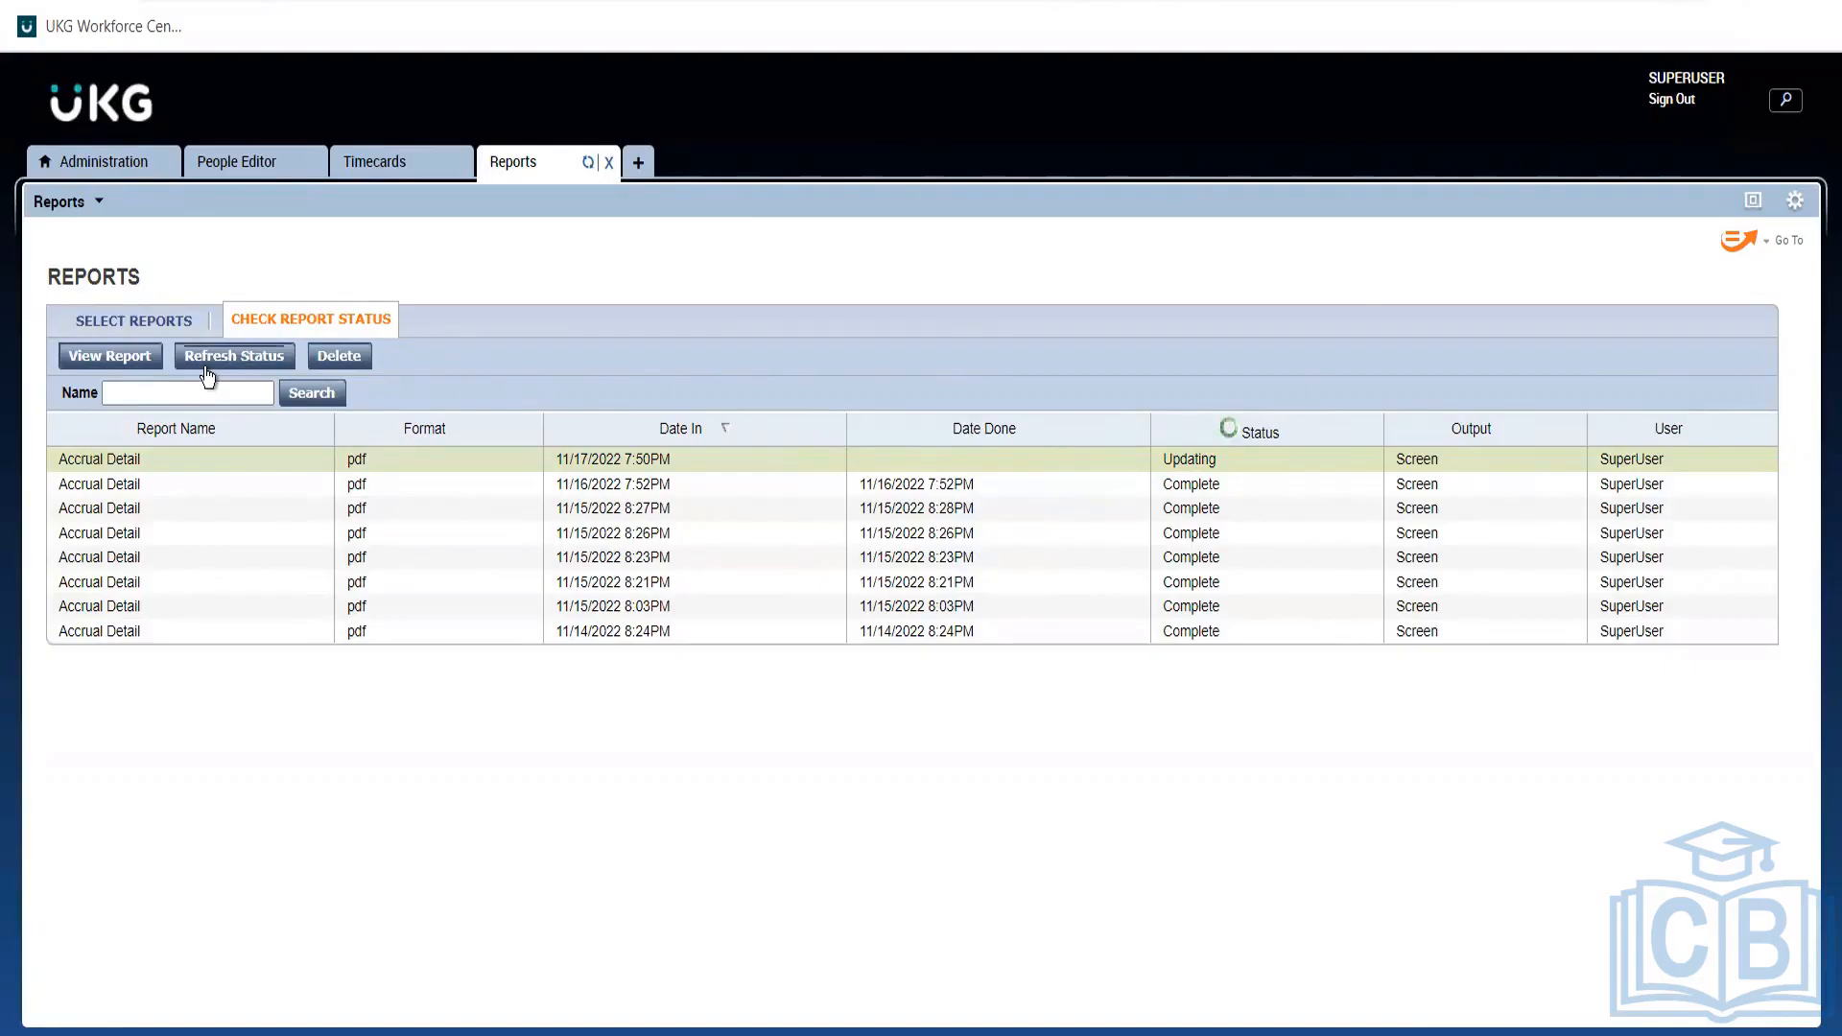
double_click(207, 374)
click(259, 374)
double_click(258, 366)
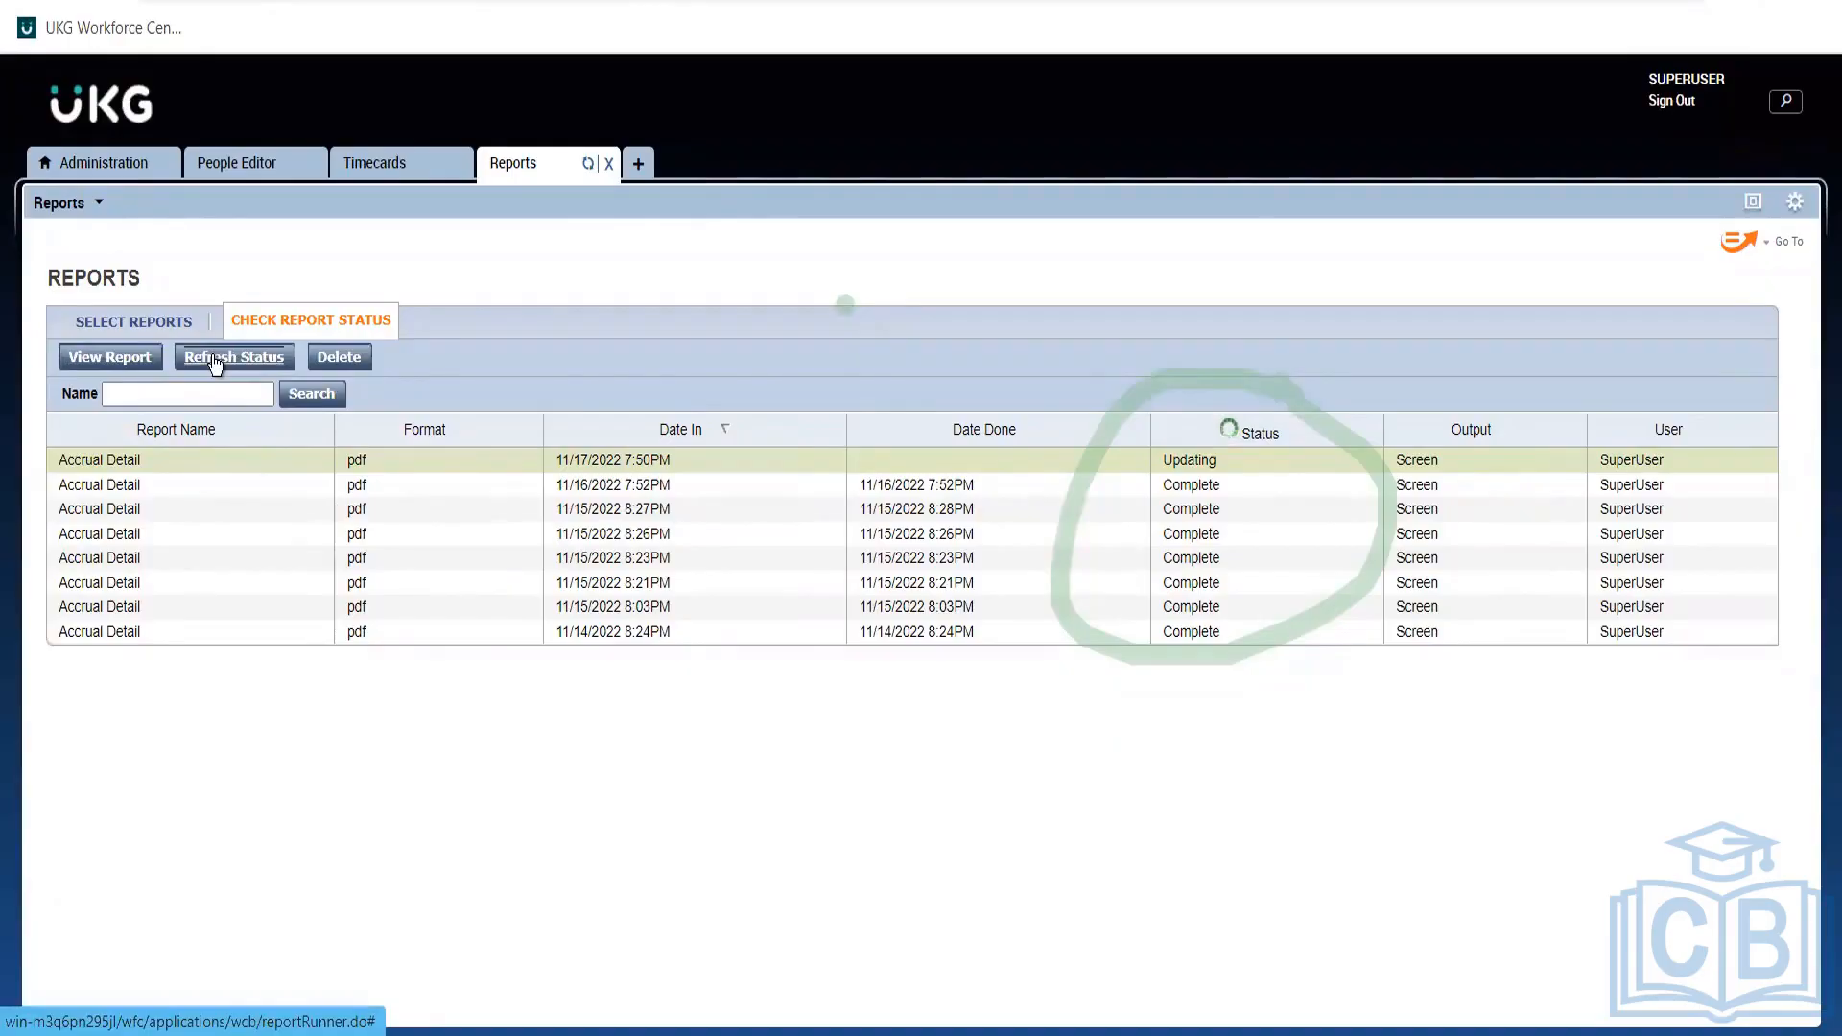
click(609, 165)
click(493, 164)
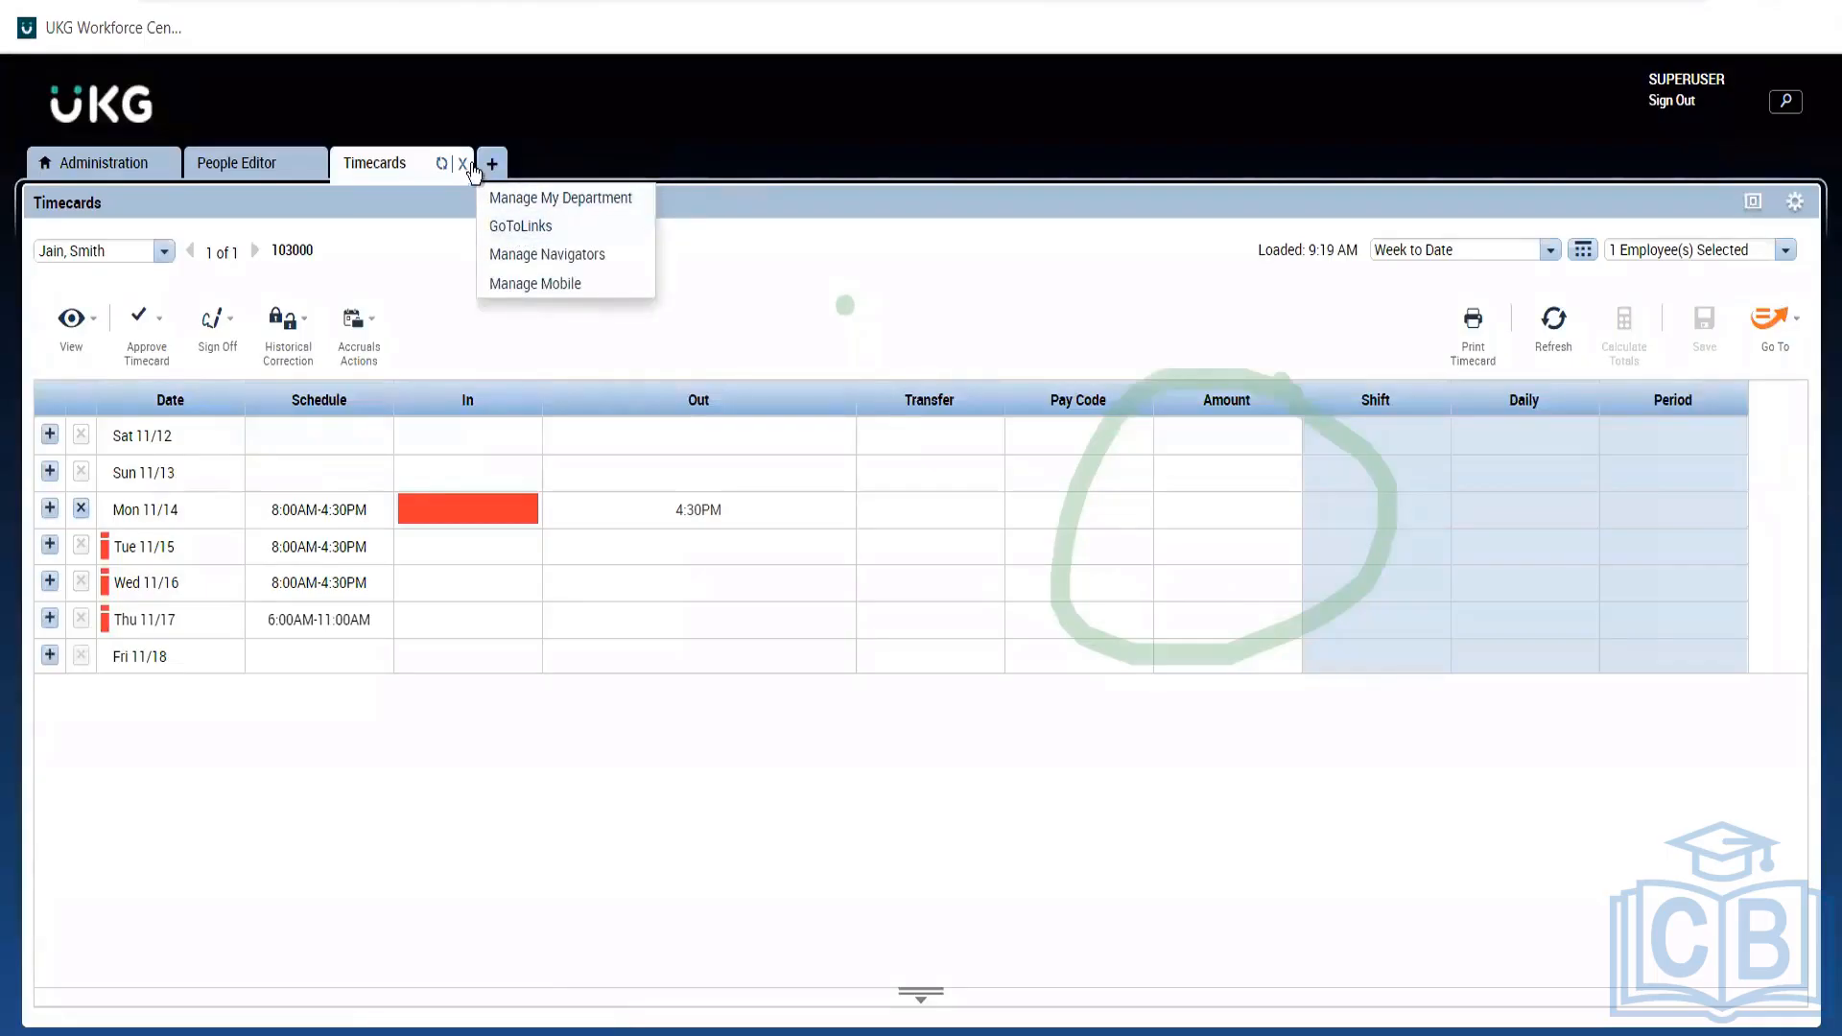
Add Manage My Department as a new tab from the Administration workspace.
click(78, 165)
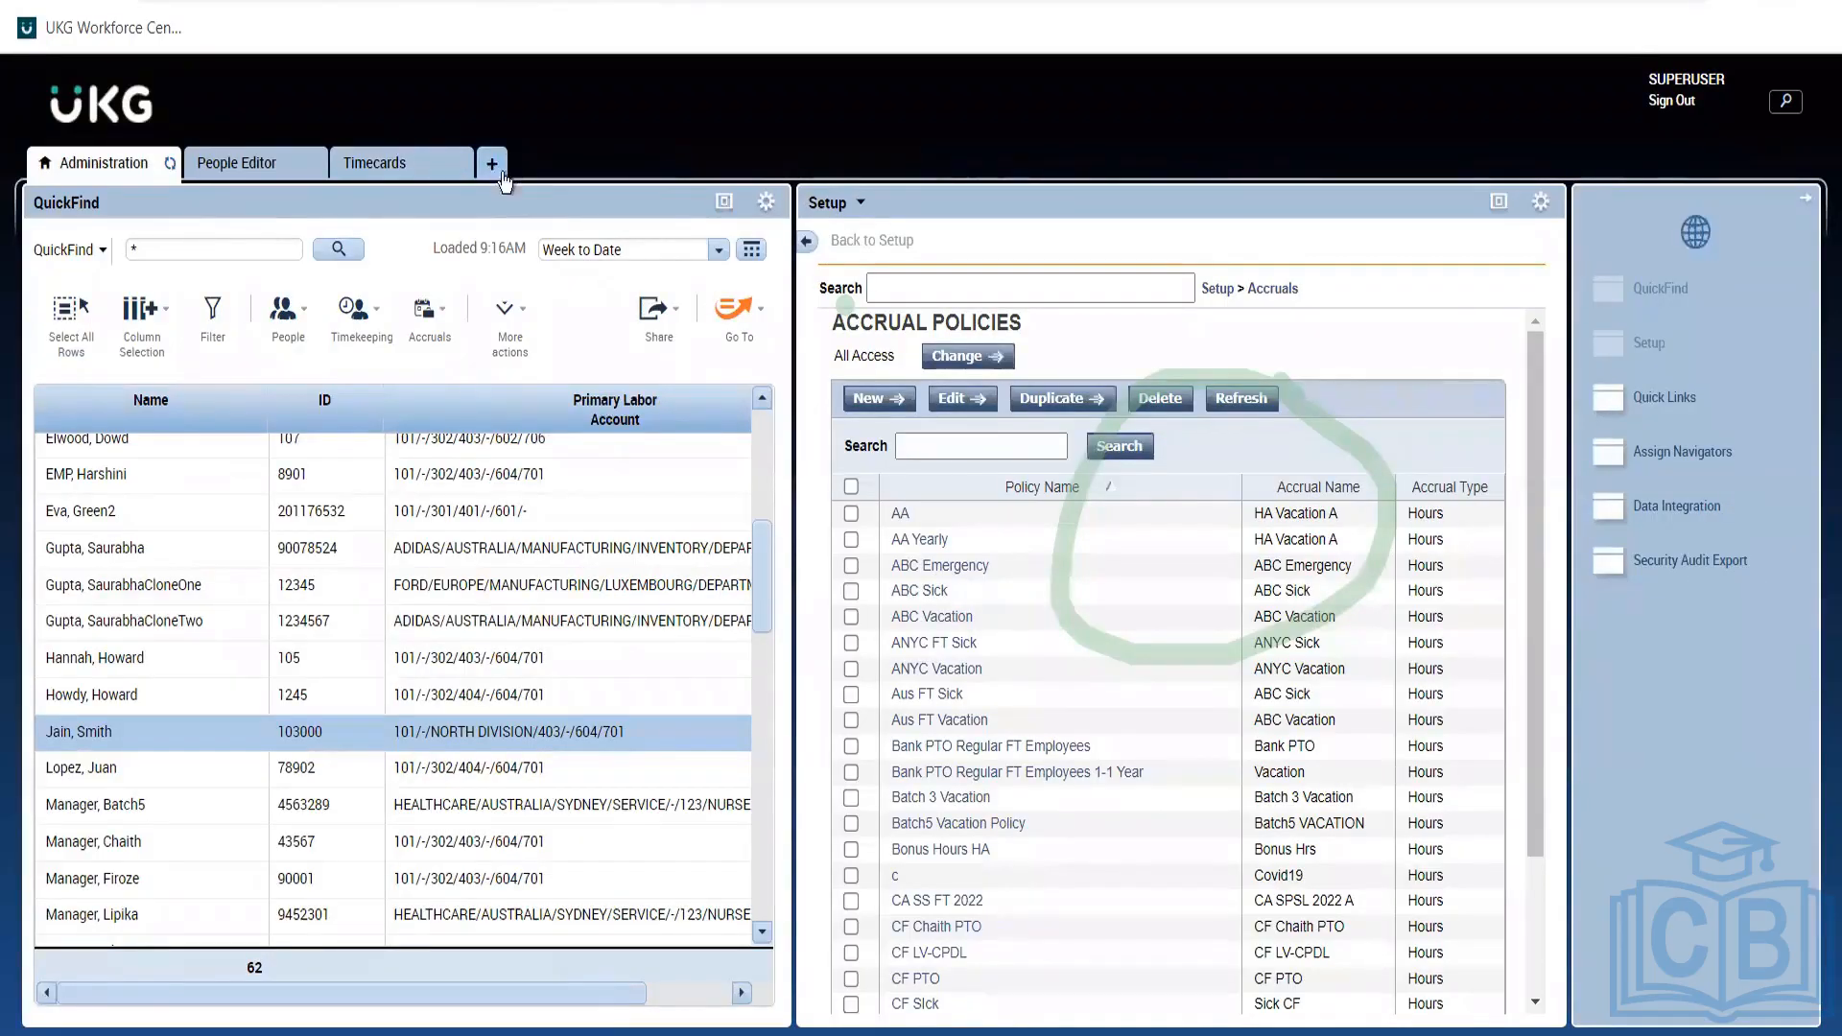
click(501, 178)
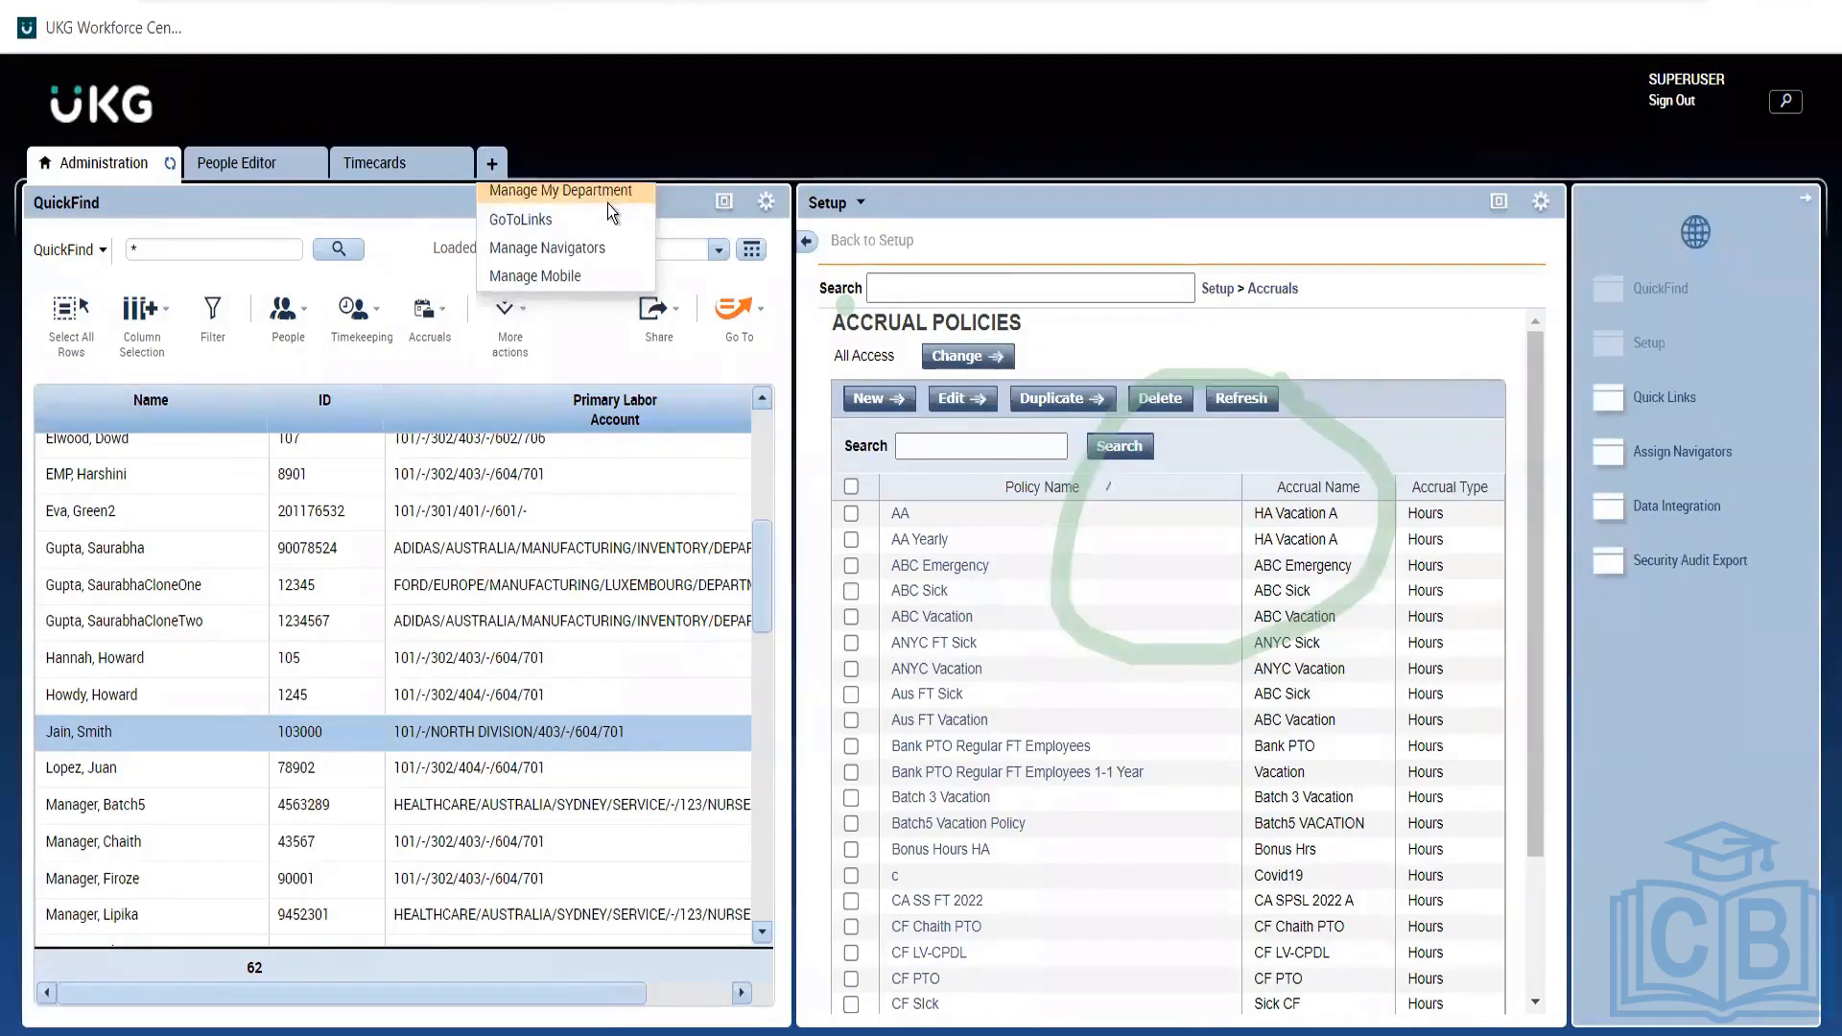
click(608, 200)
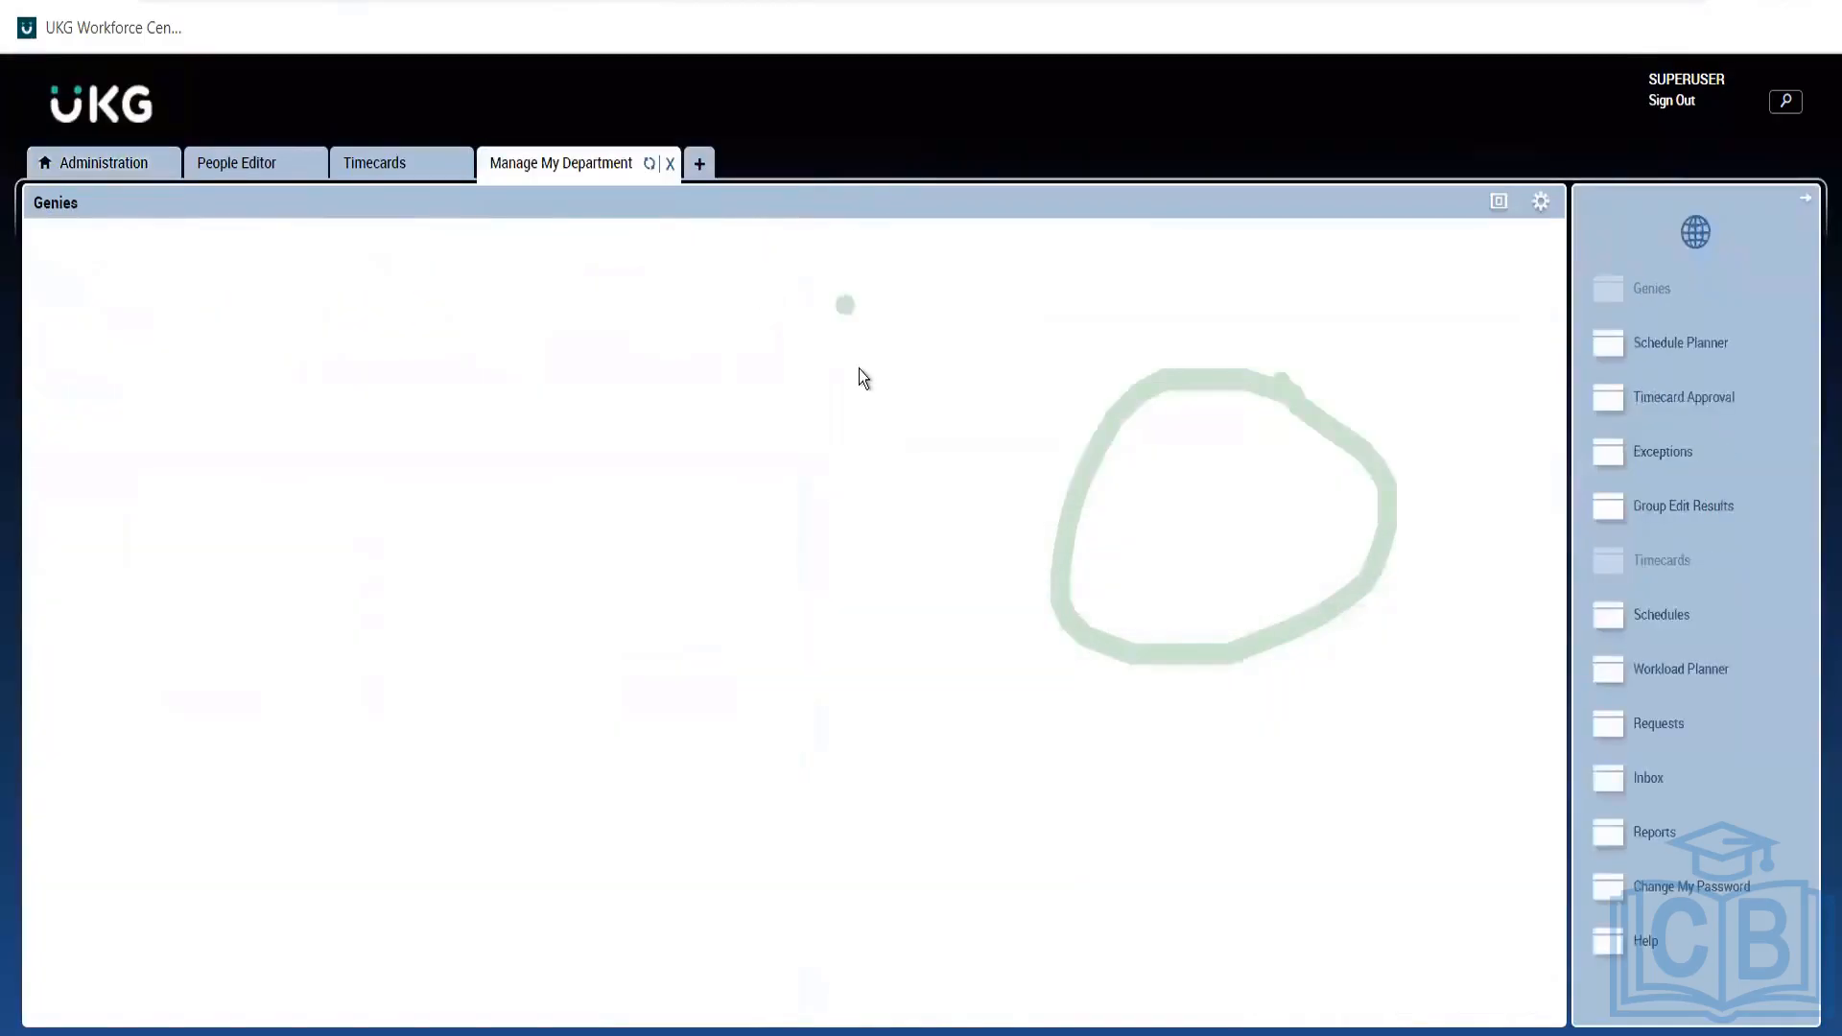
Check and refresh the report status, then return to the employee's People Editor record.
click(1651, 842)
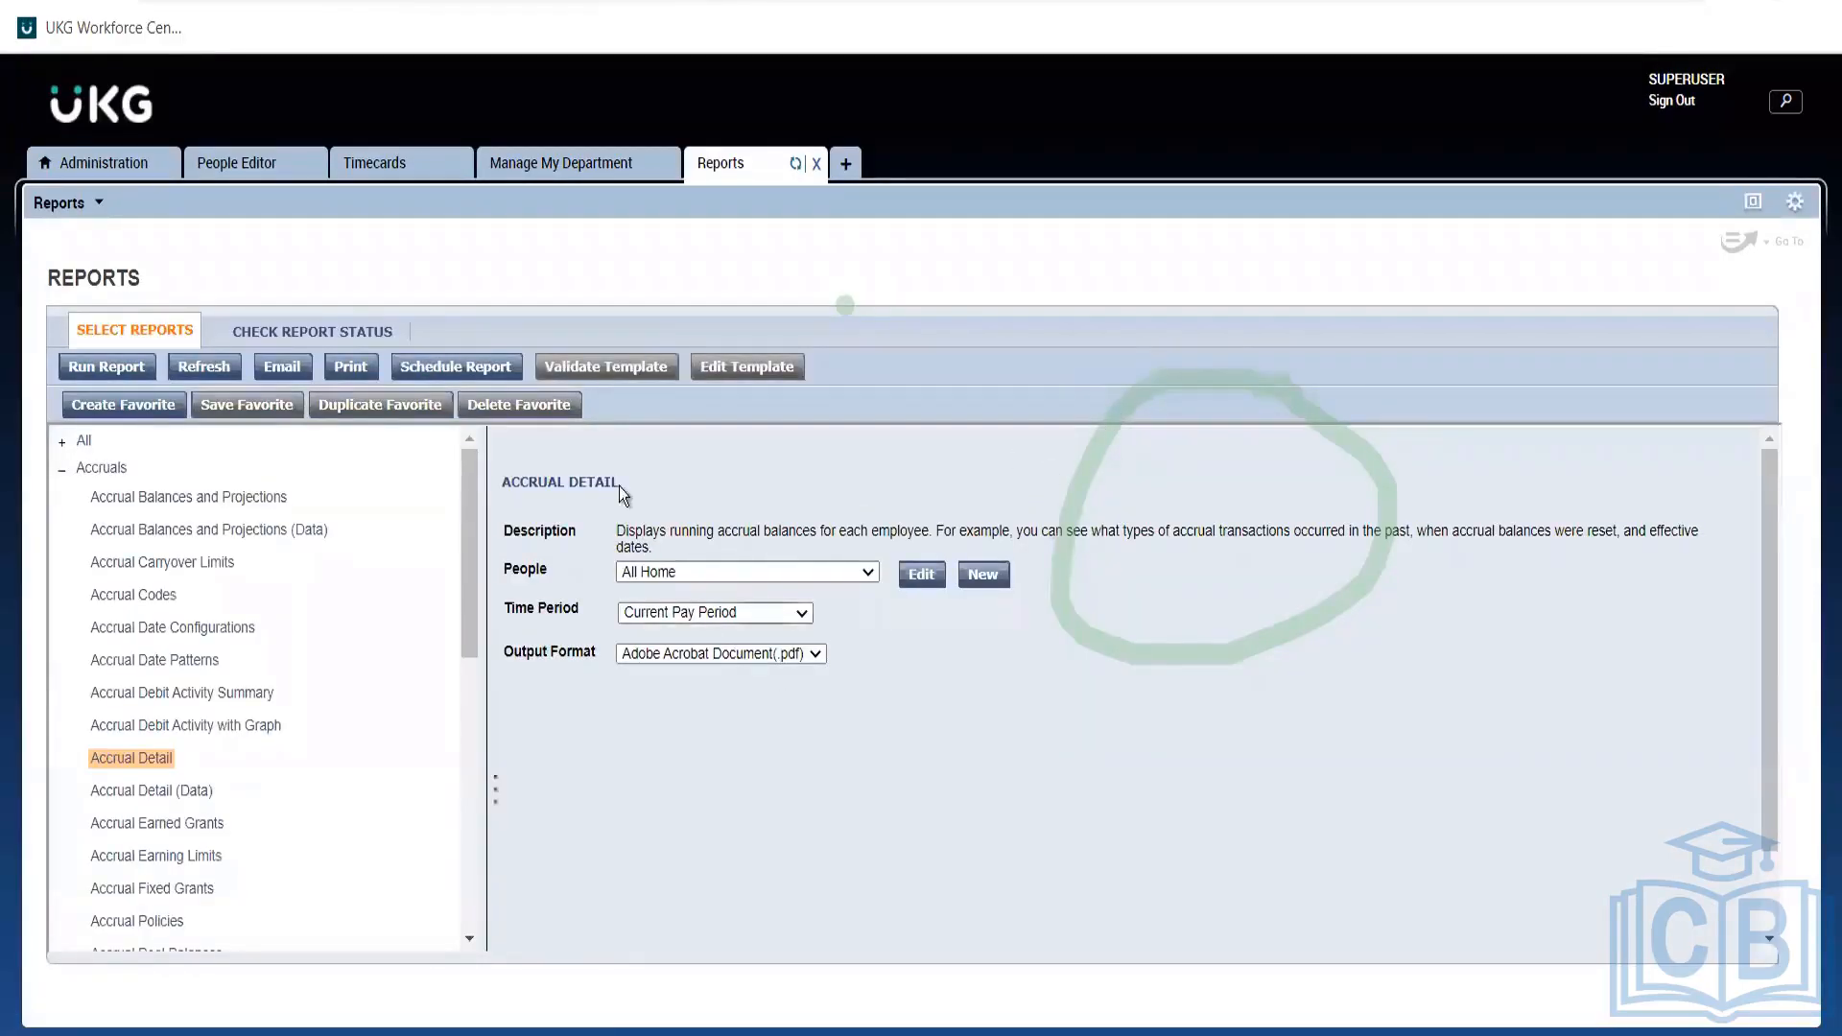
click(343, 334)
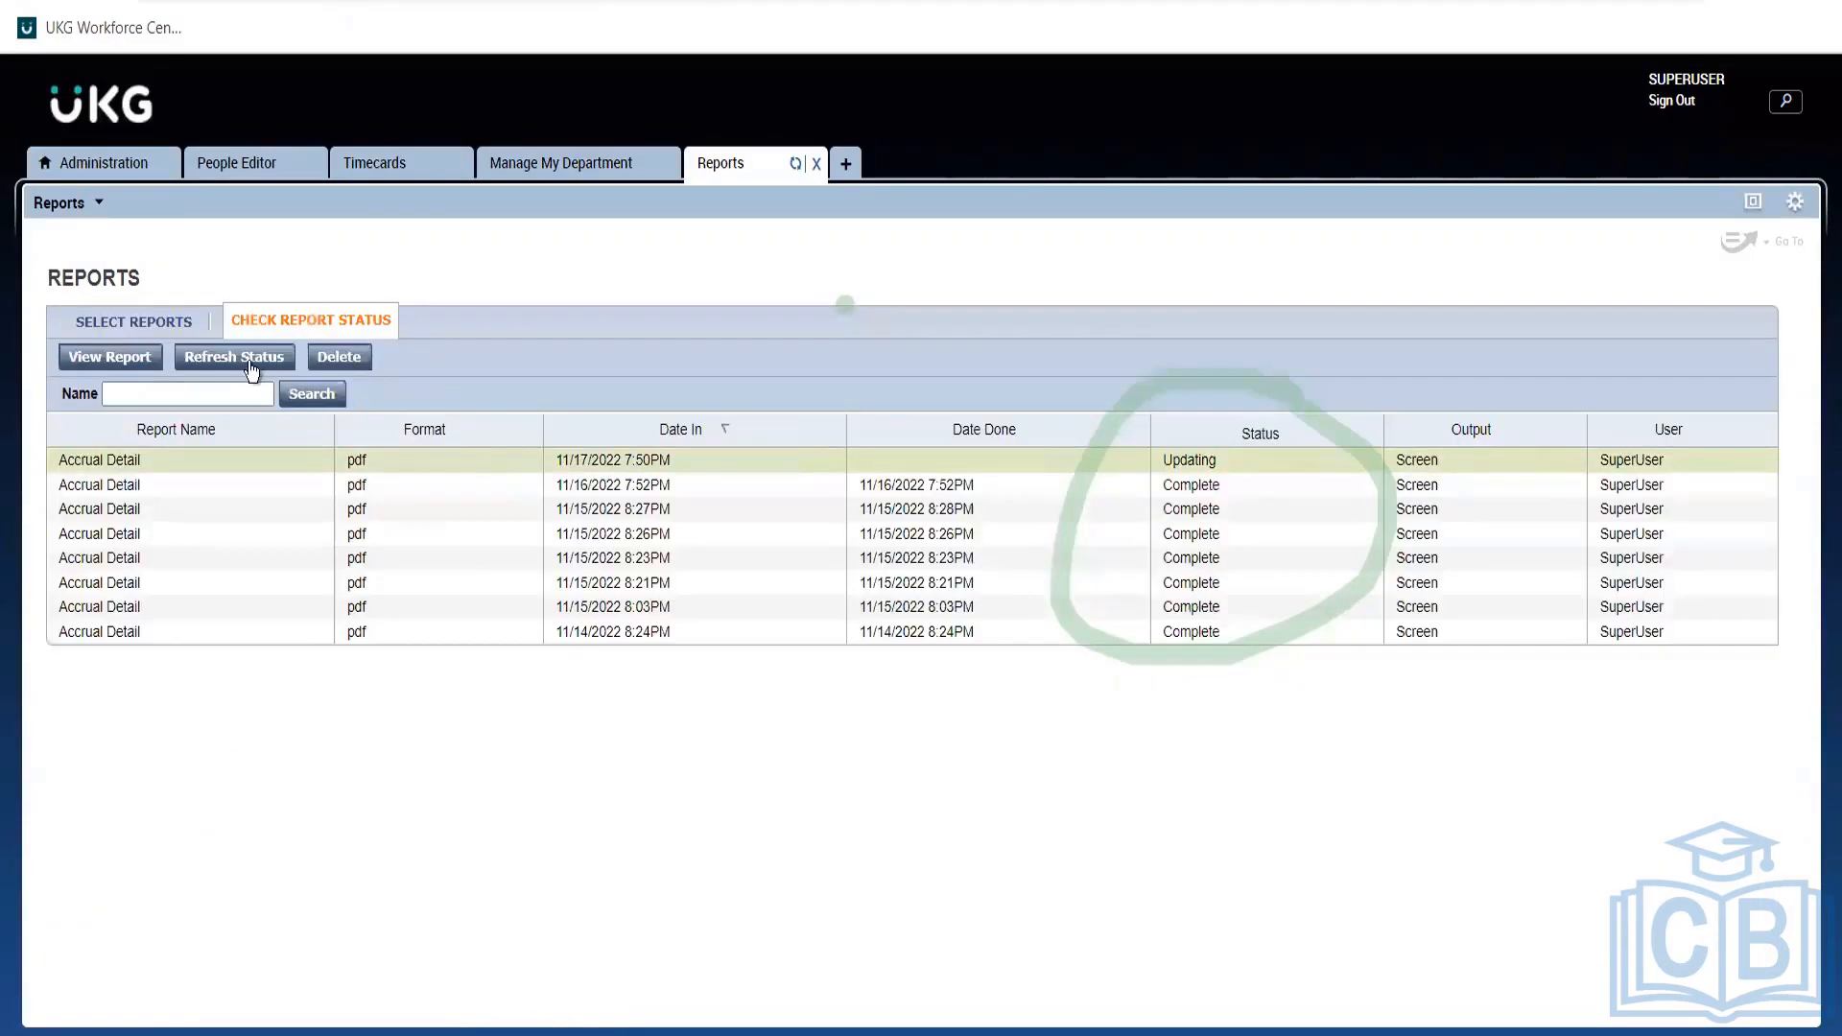
click(238, 363)
click(240, 163)
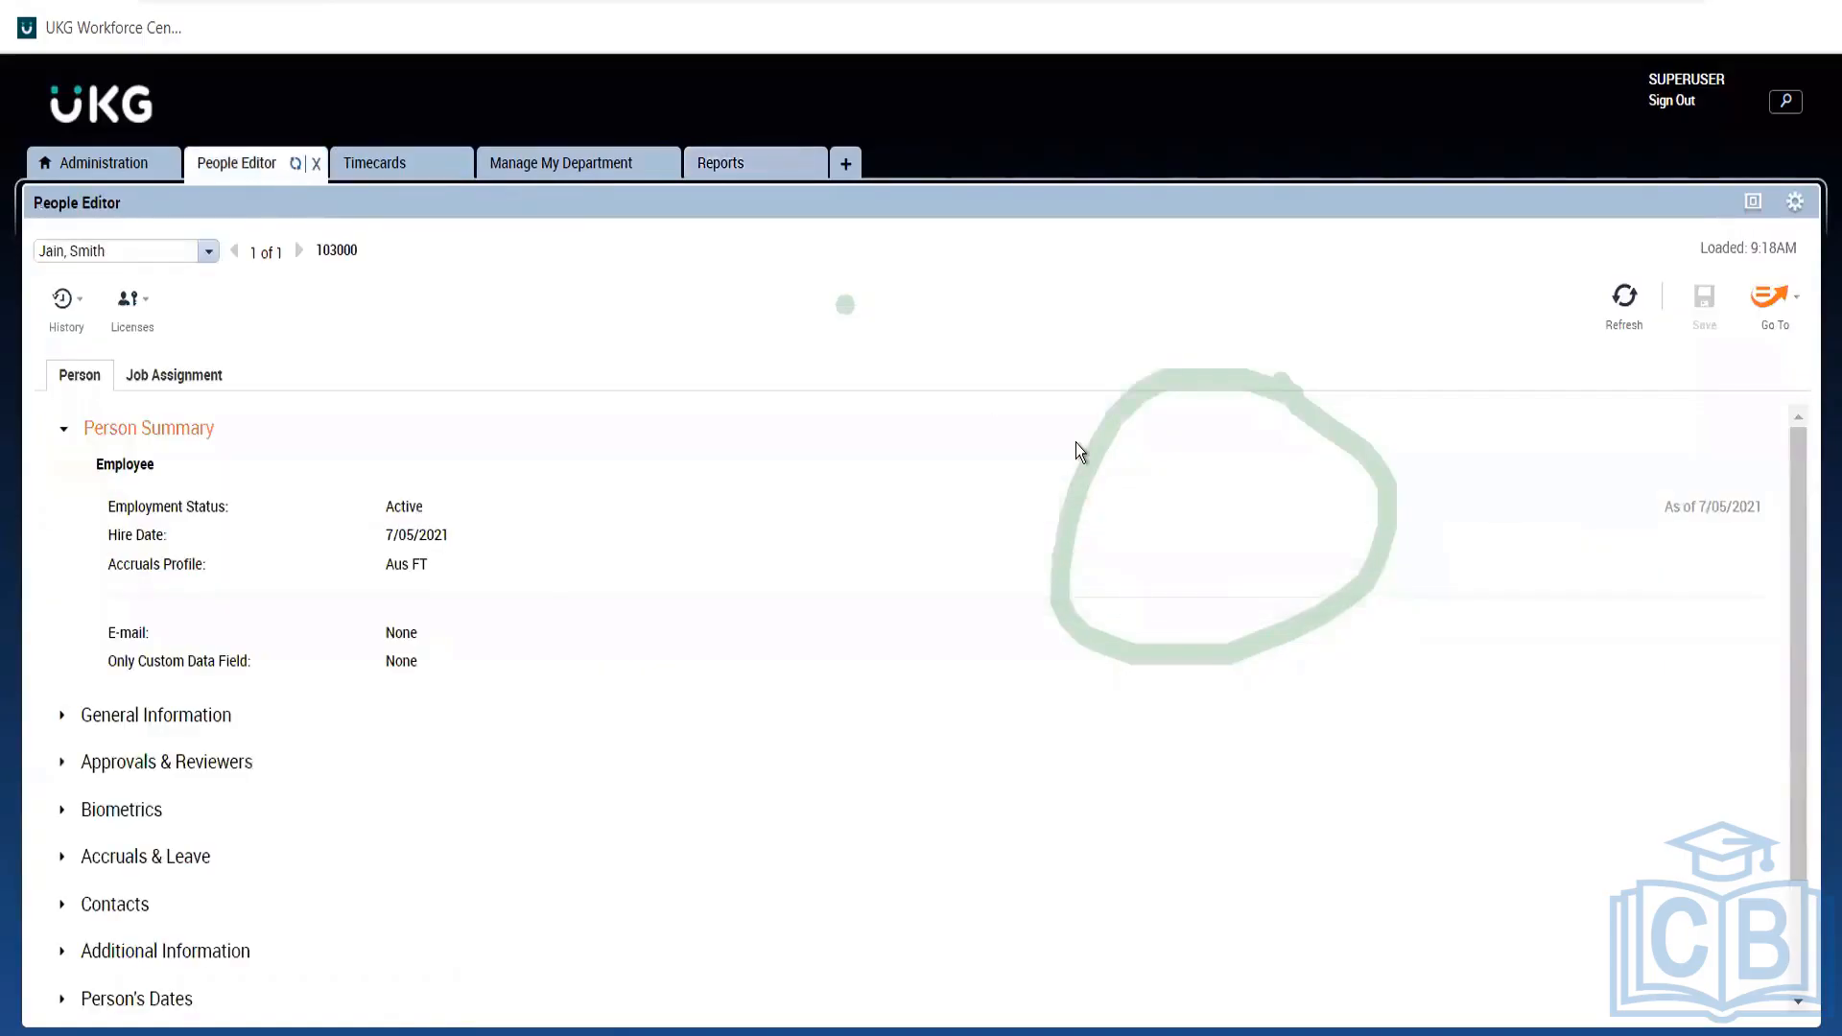
On the Reports page, set the time period to Range of Dates starting 1/1/2021.
click(1759, 307)
click(1550, 470)
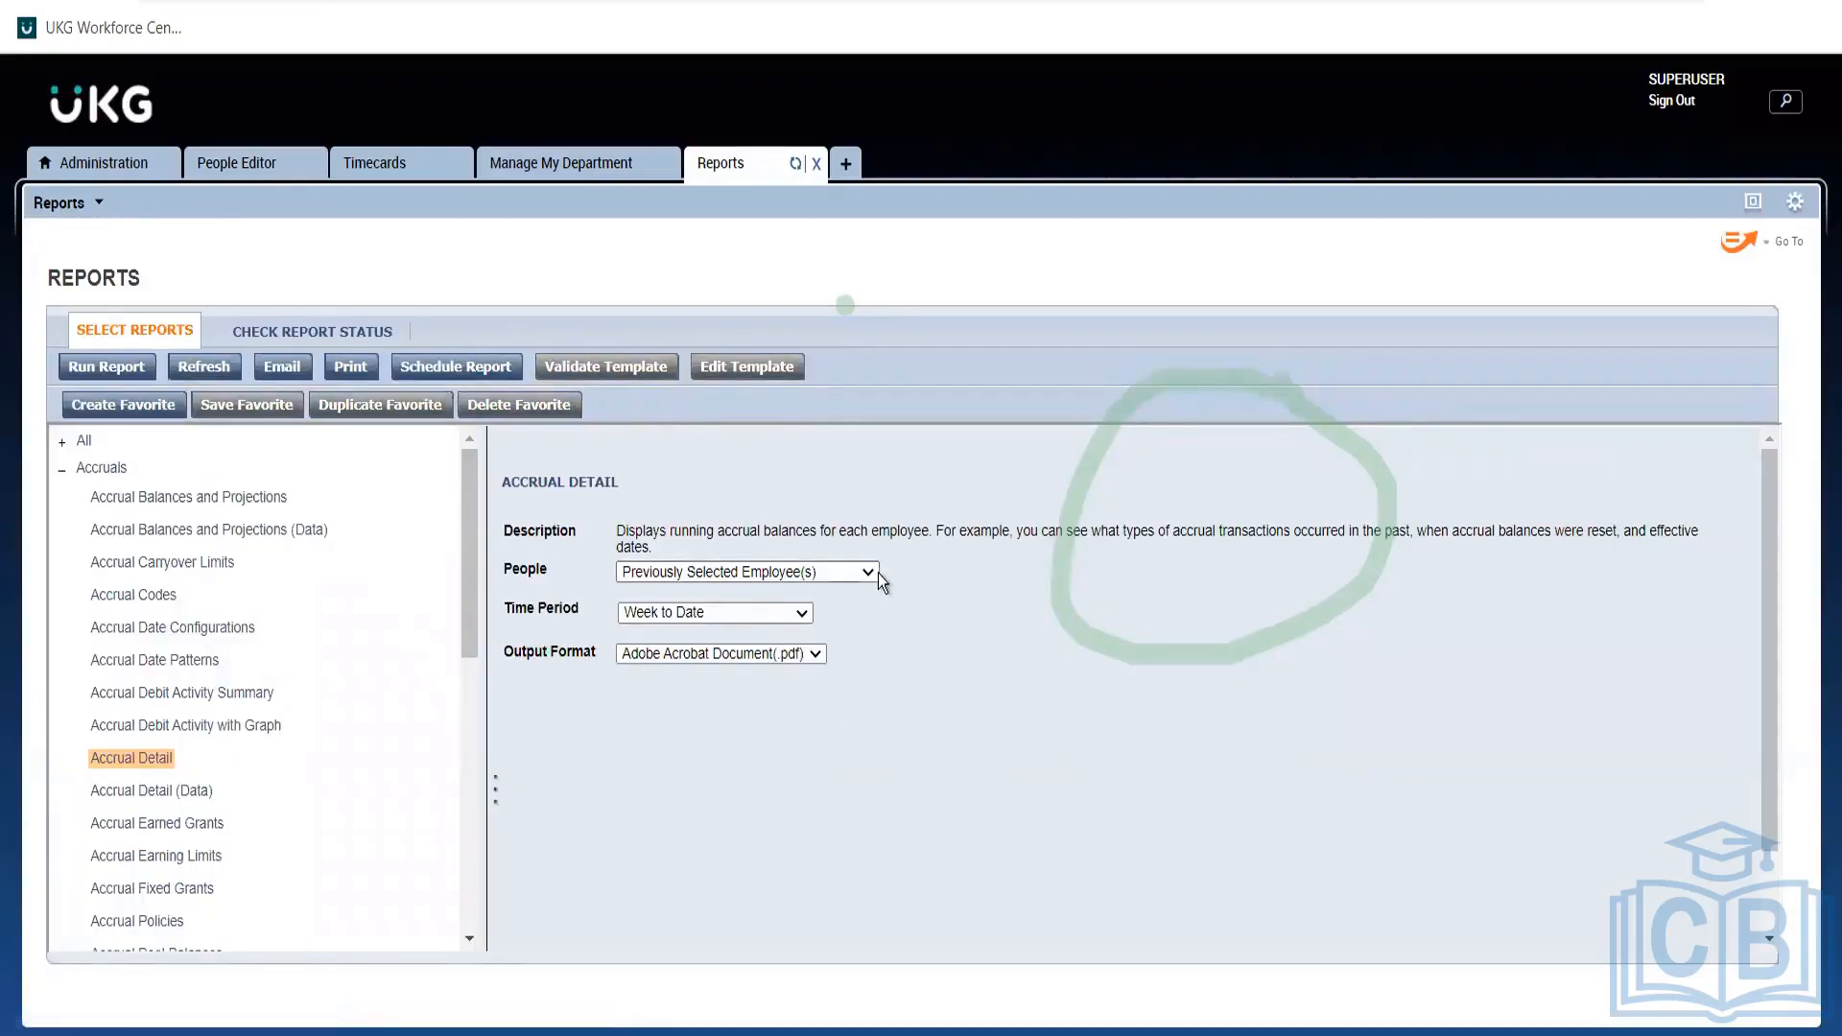
click(741, 619)
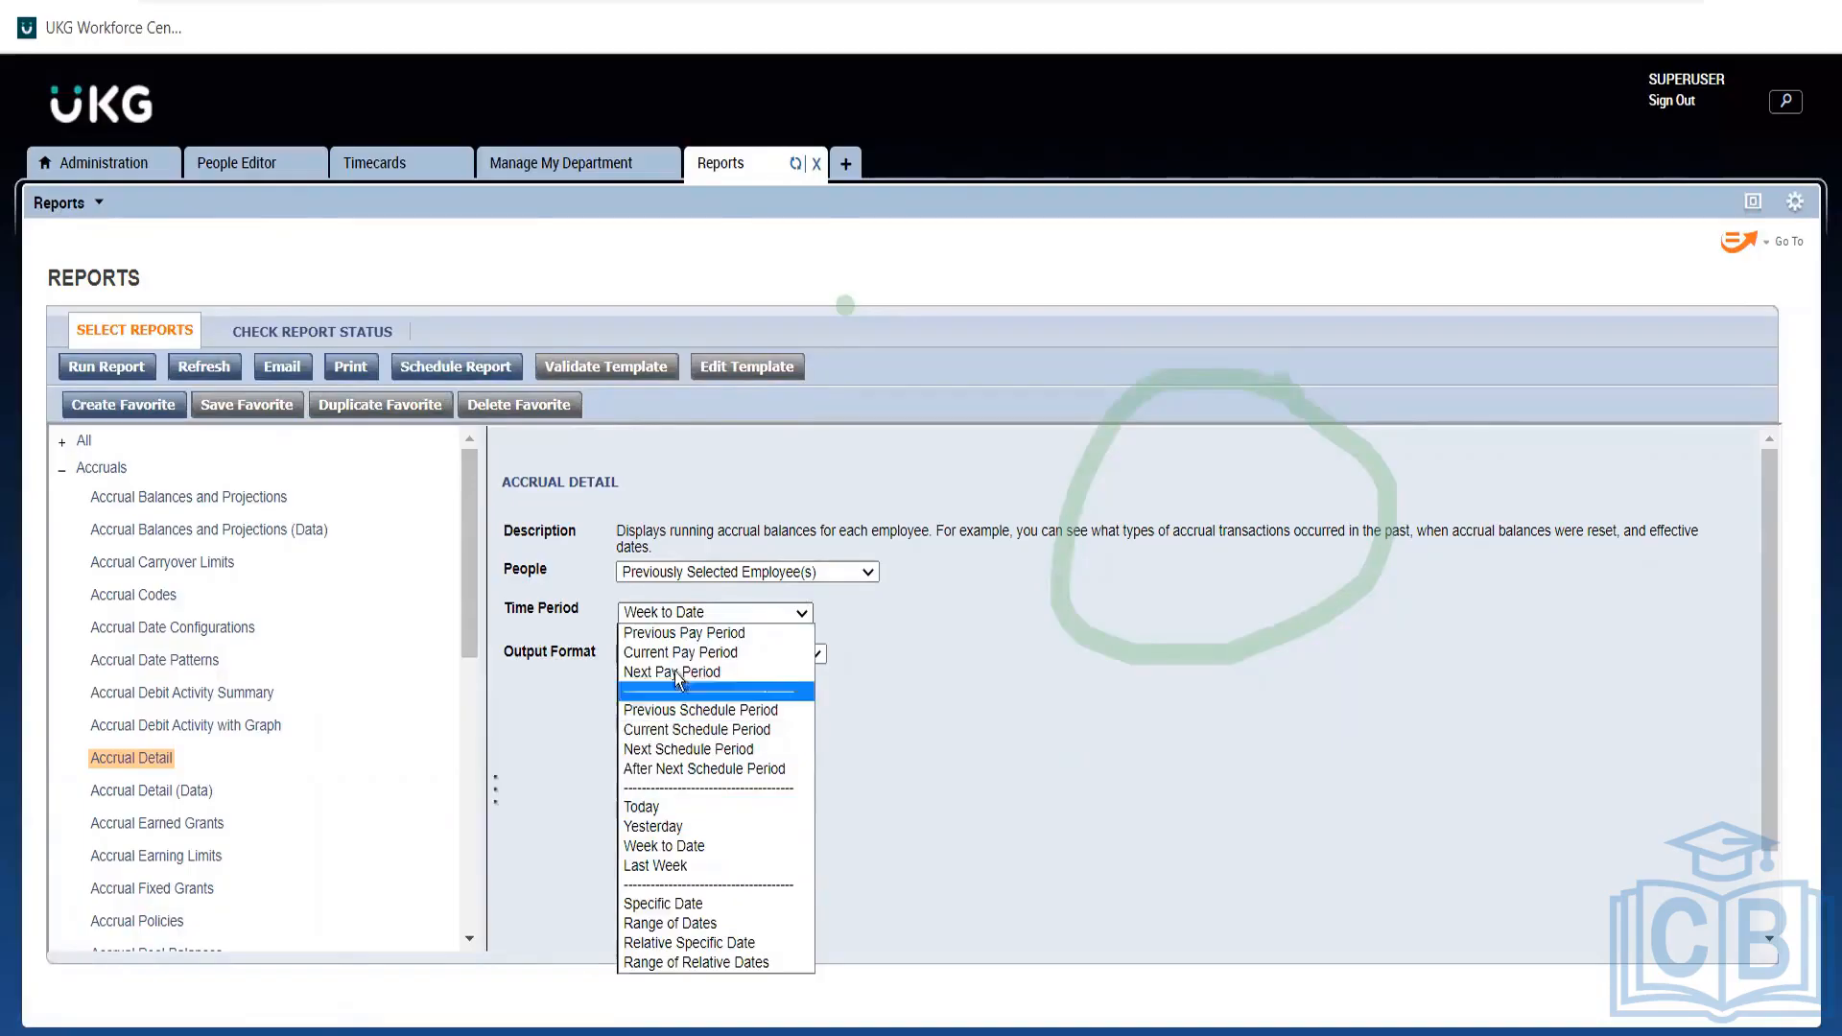
click(669, 924)
click(913, 621)
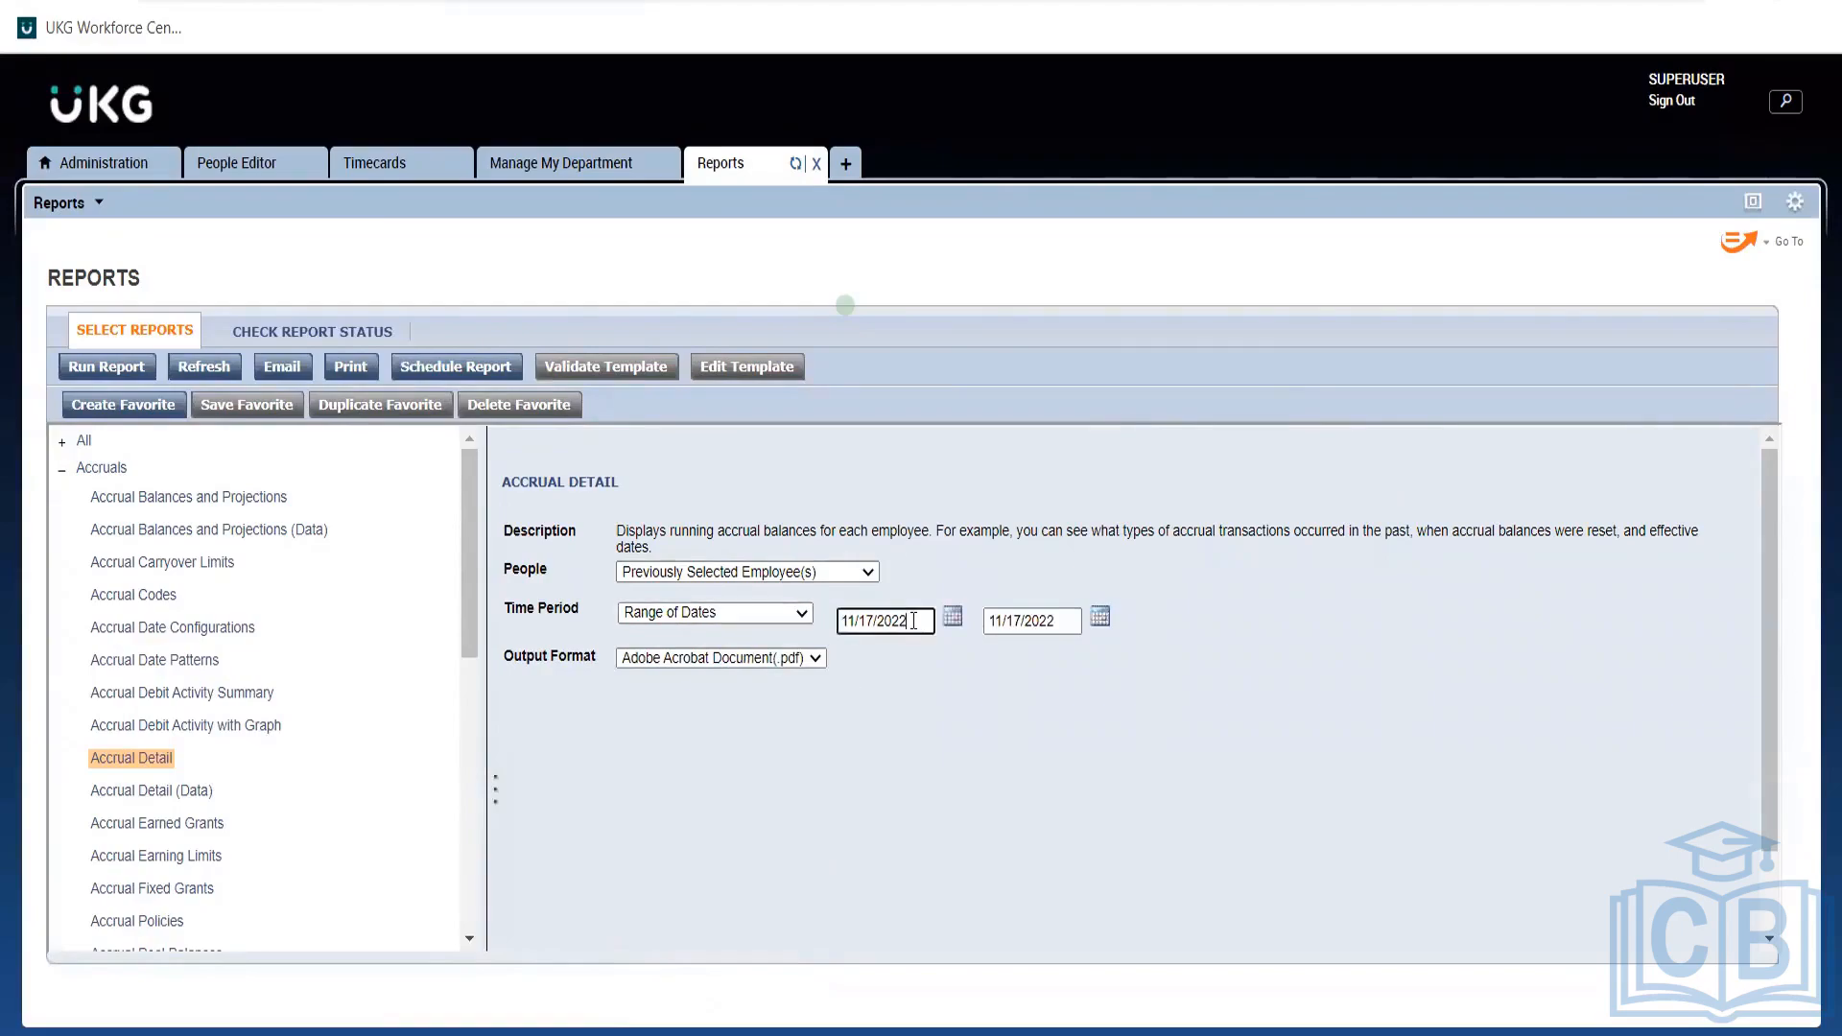
triple_click(913, 621)
text(1)
click(928, 685)
key(BackSpace)
text(1)
Set the end date to 1/01/2023 and run the Accrual Detail report.
triple_click(1065, 620)
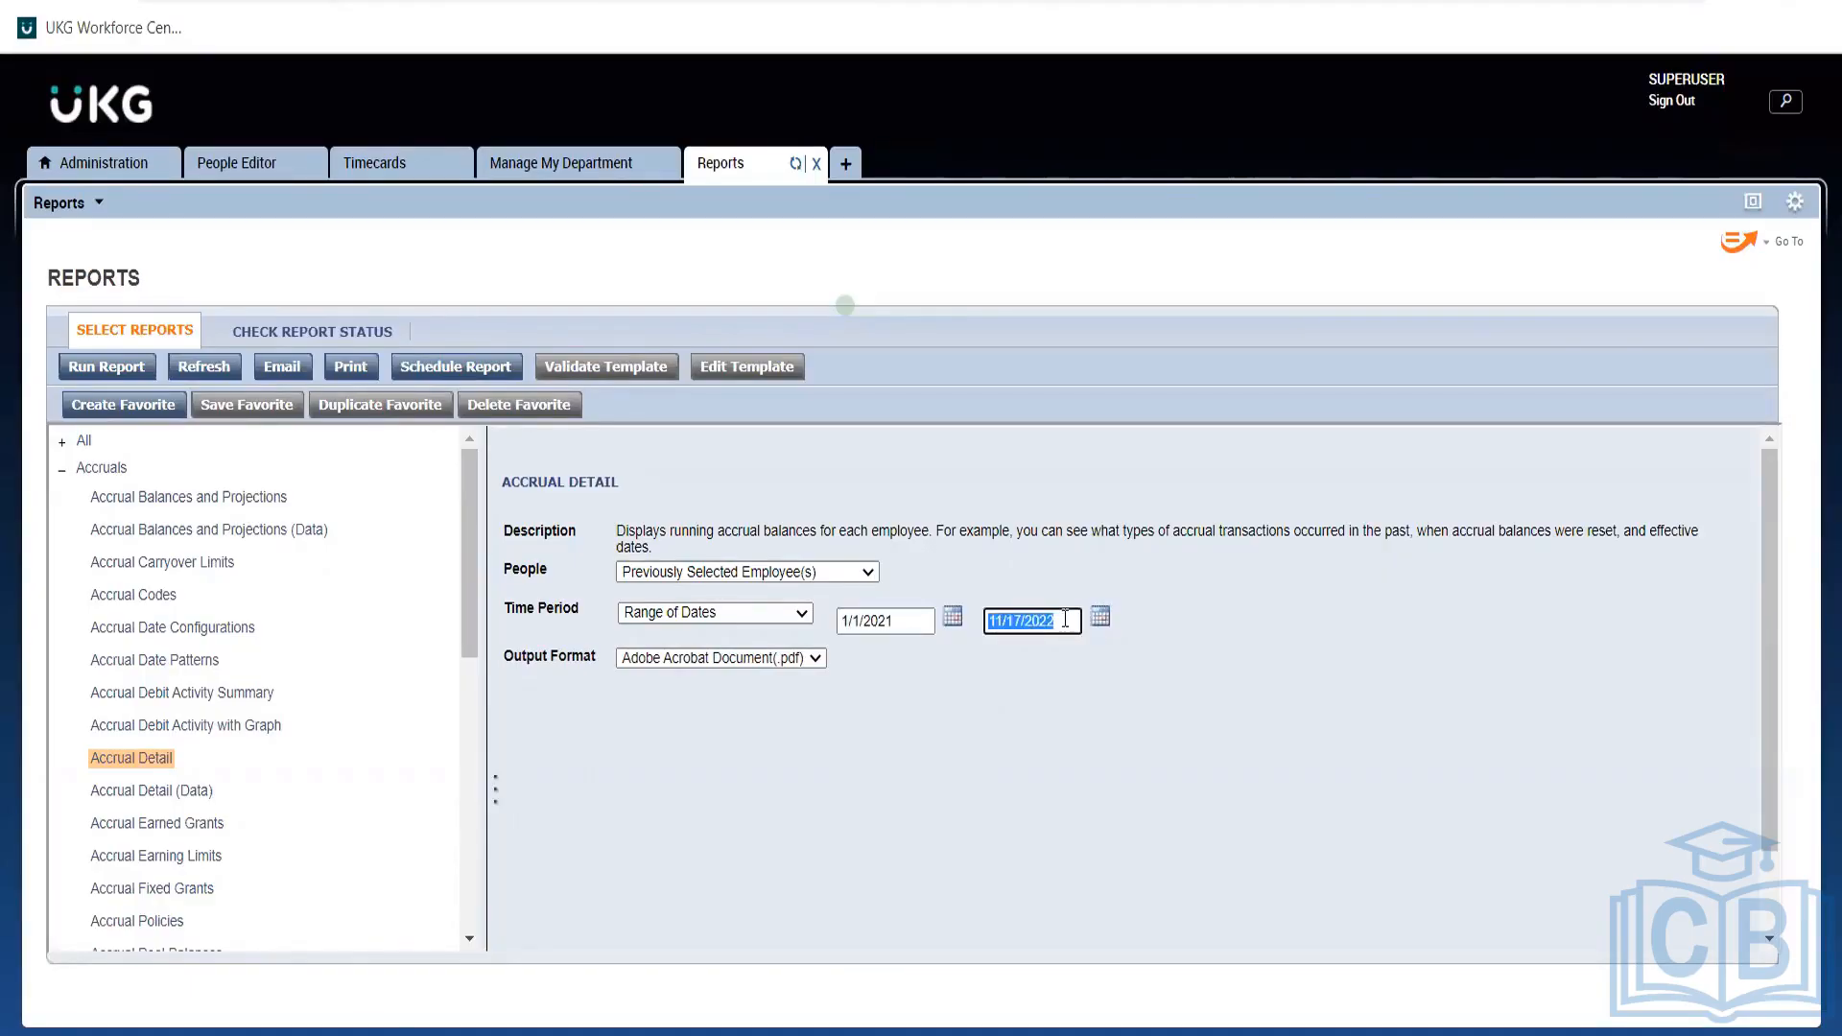
key(BackSpace)
text(1)
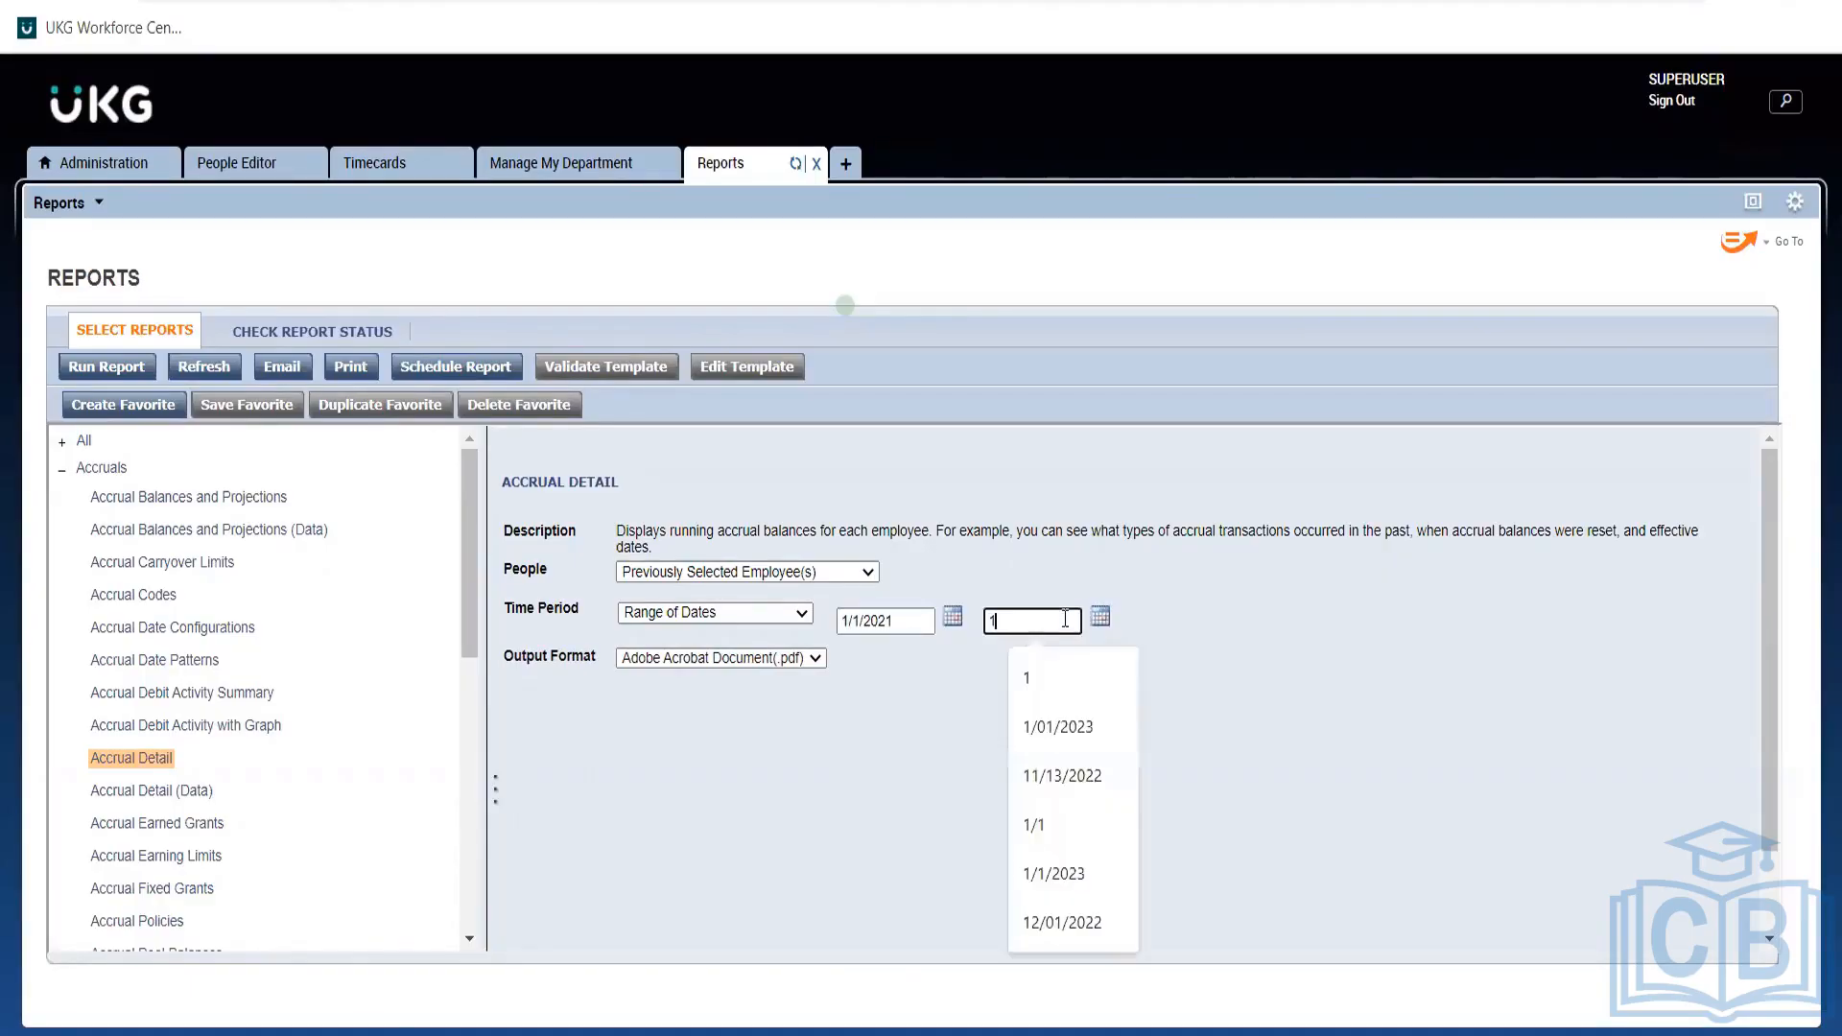
click(1066, 727)
click(122, 370)
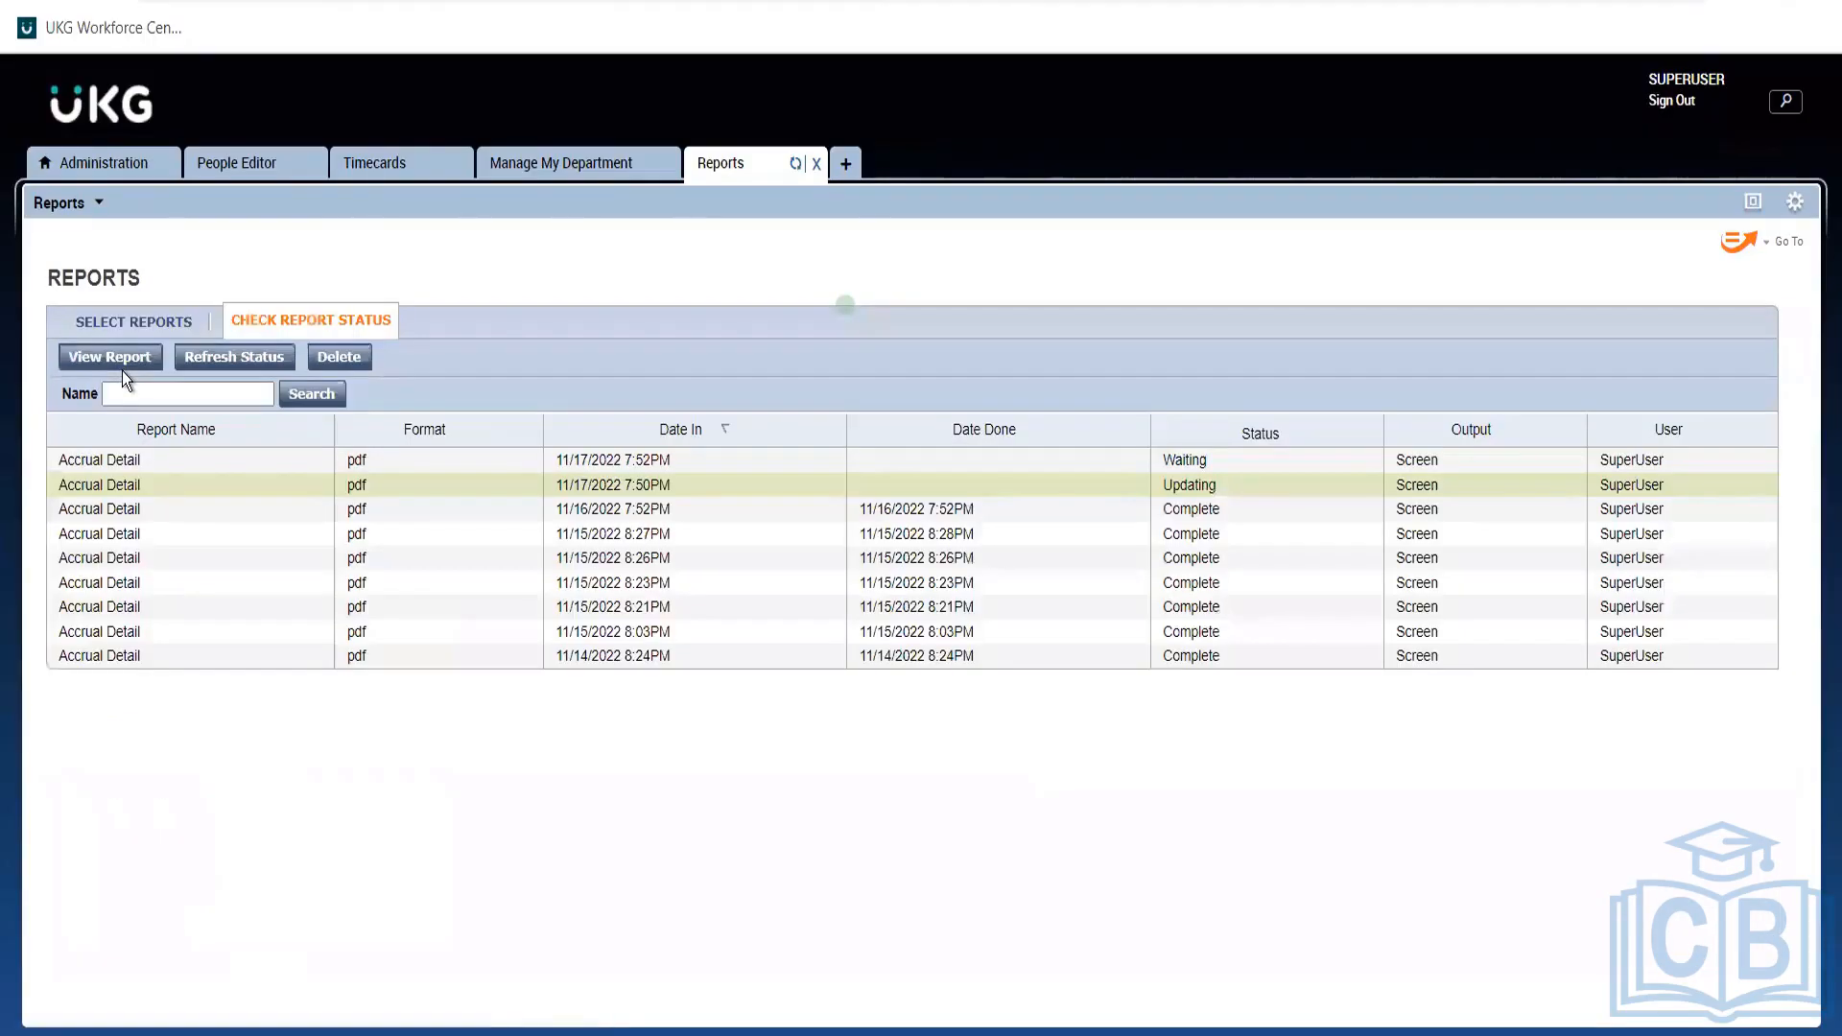
Refresh the status list and delete the first unfinished 11/17 Accrual Detail report.
click(204, 365)
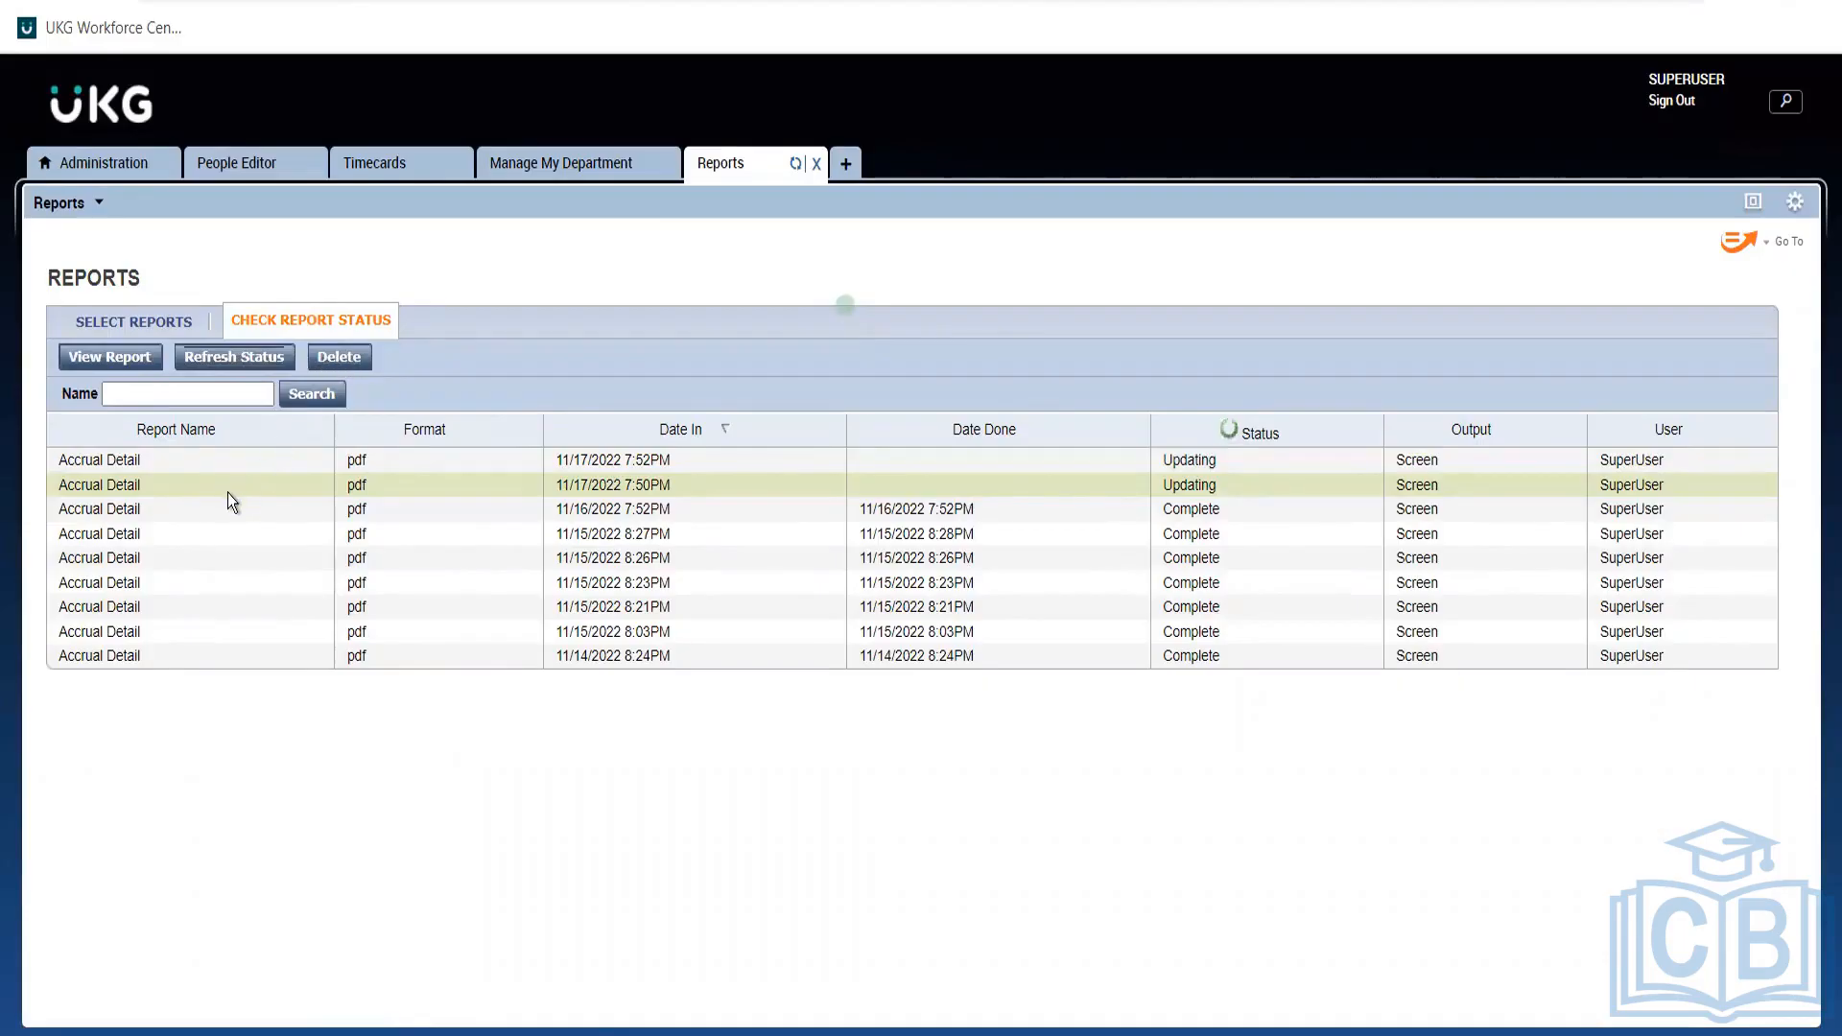
click(338, 357)
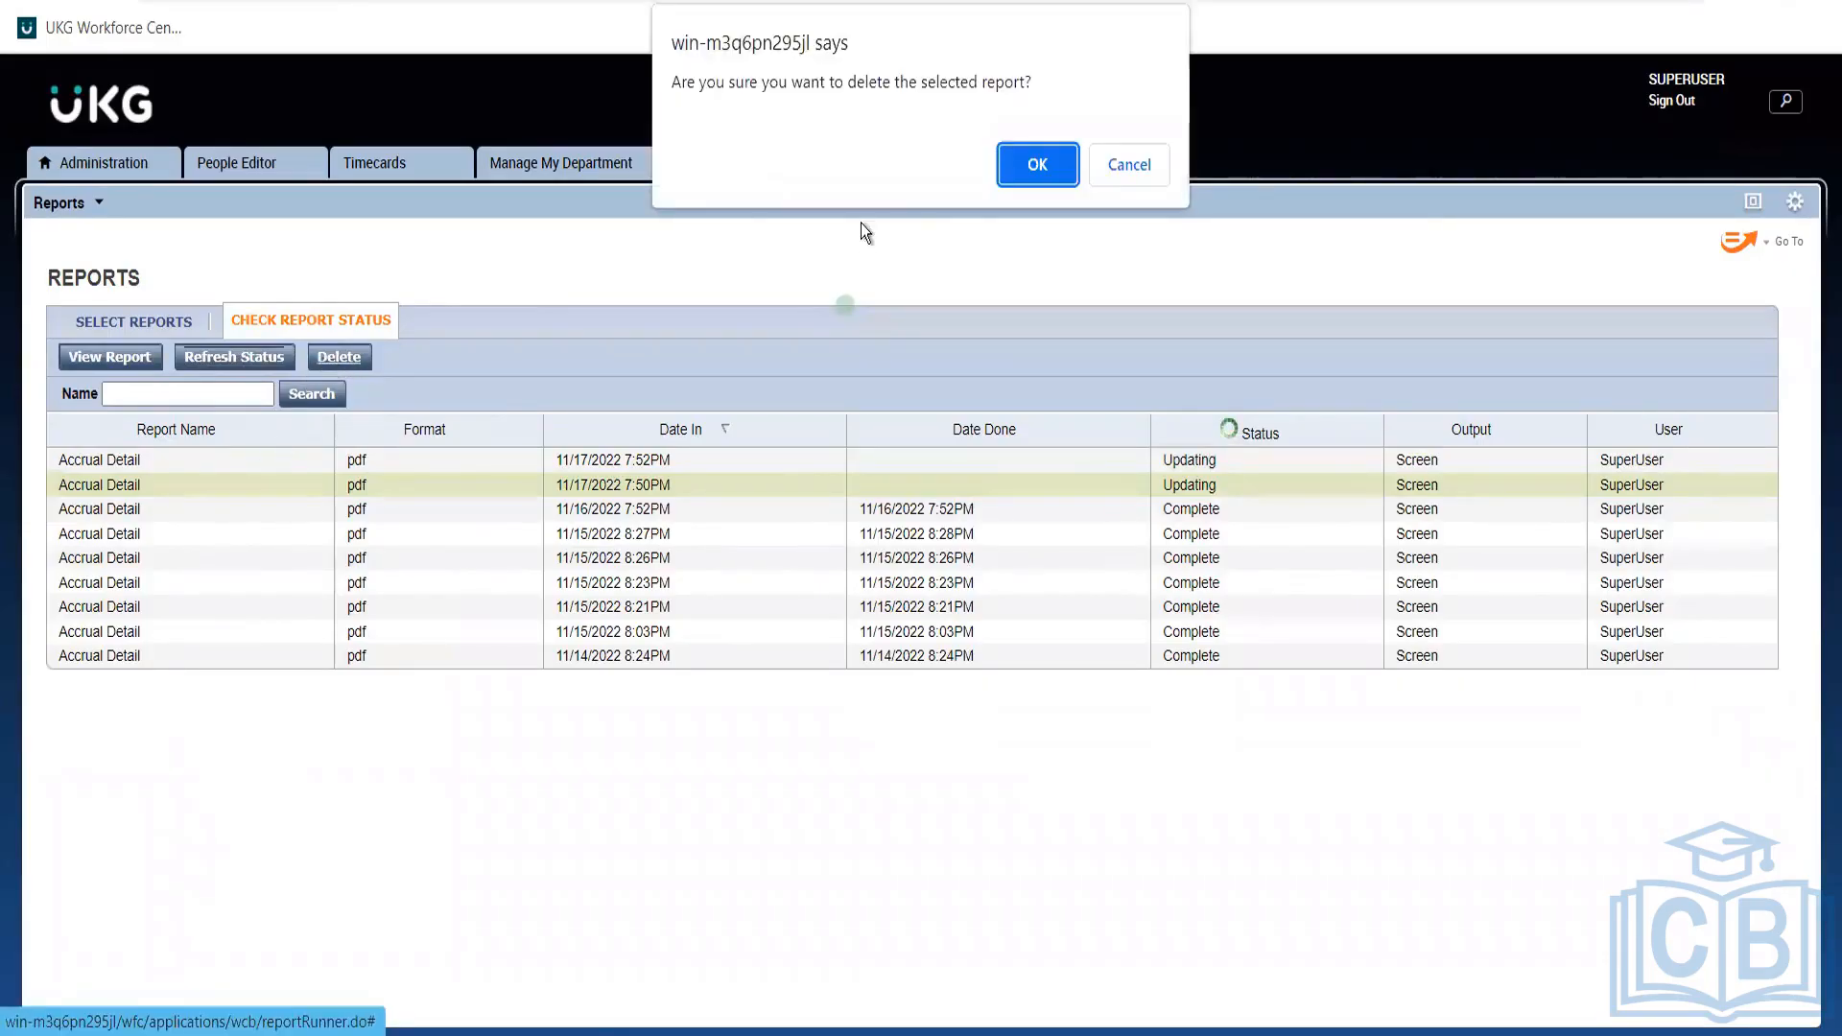
click(1010, 185)
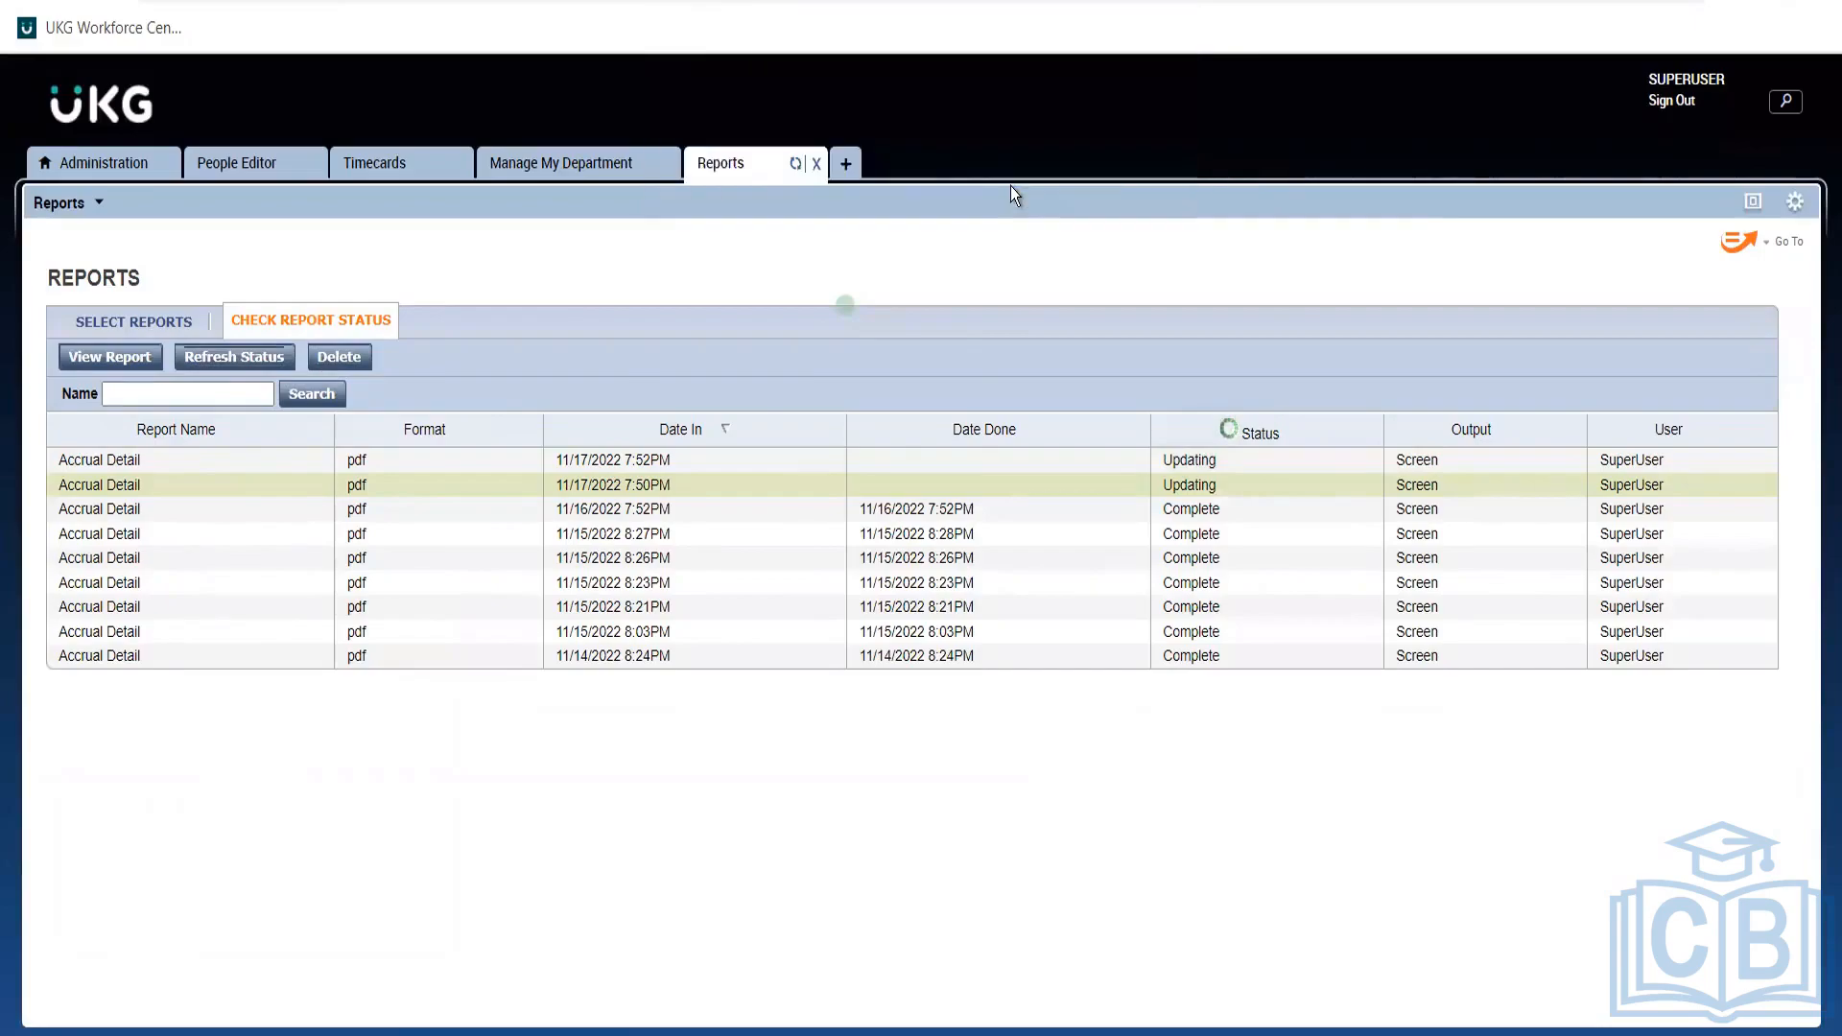
Delete the second unfinished 11/17 report and run a fresh Accrual Detail report.
click(250, 366)
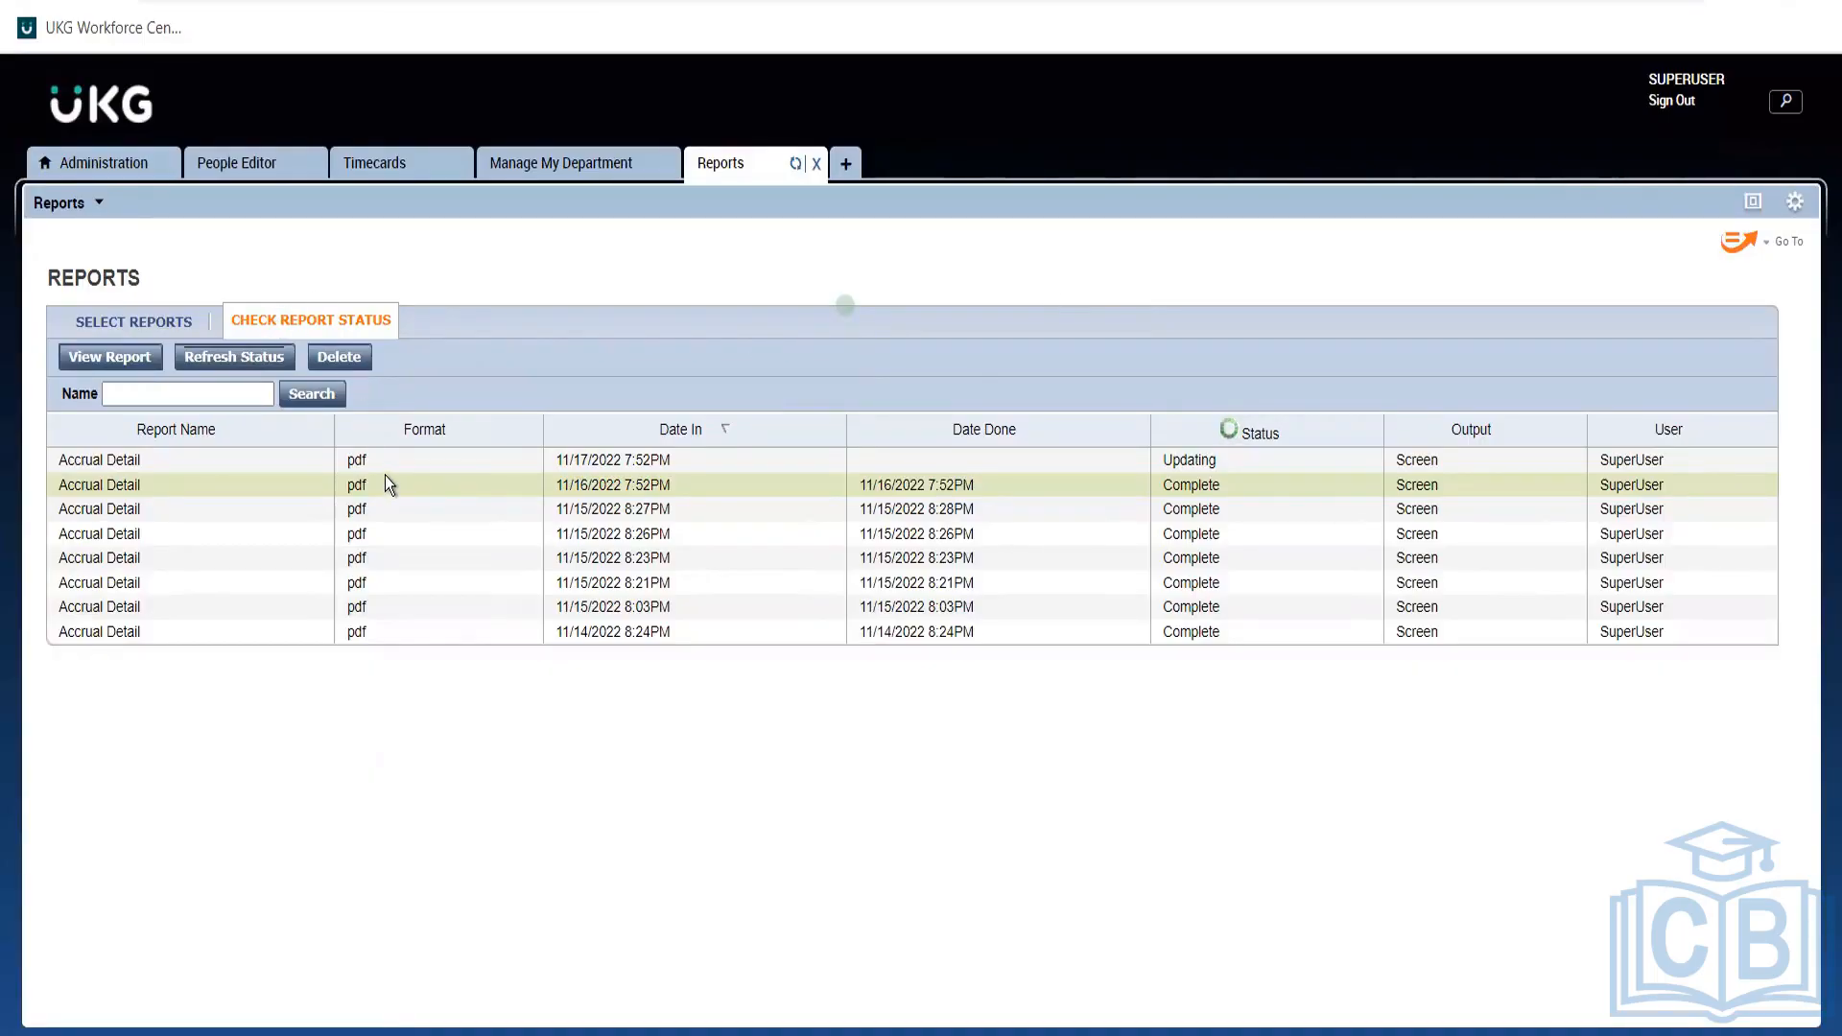
click(353, 464)
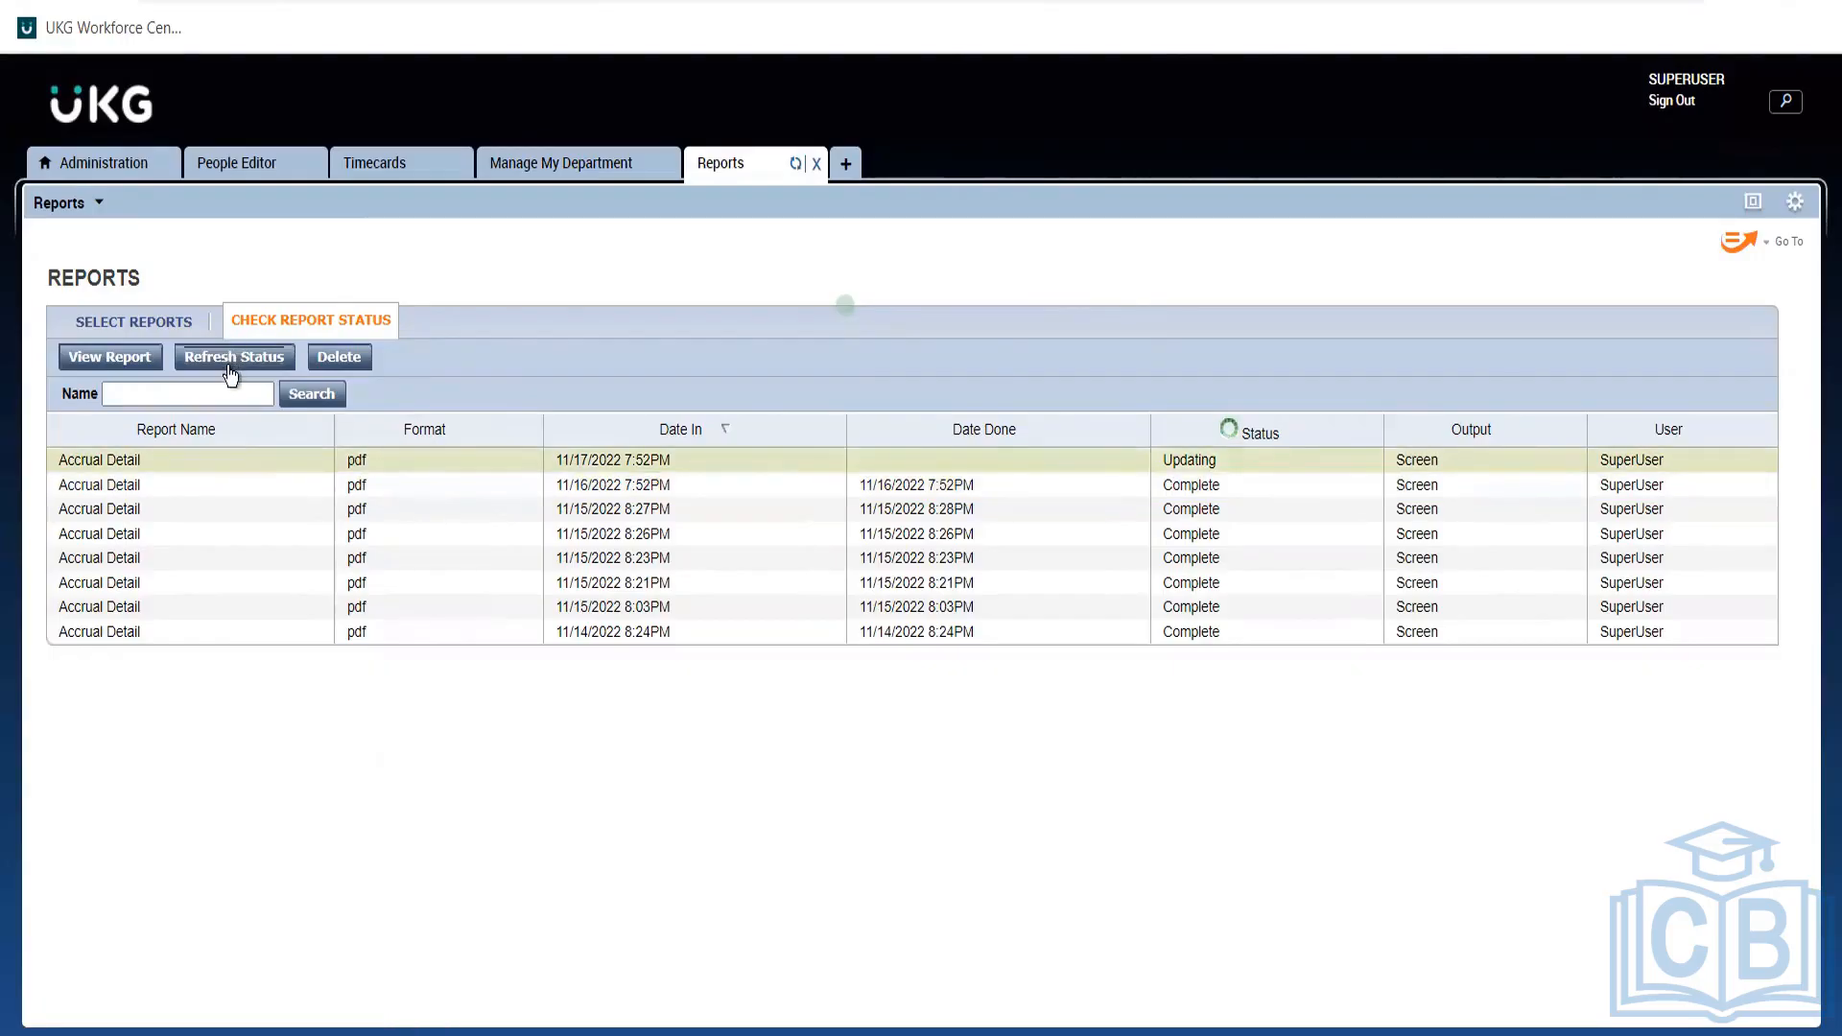
click(353, 370)
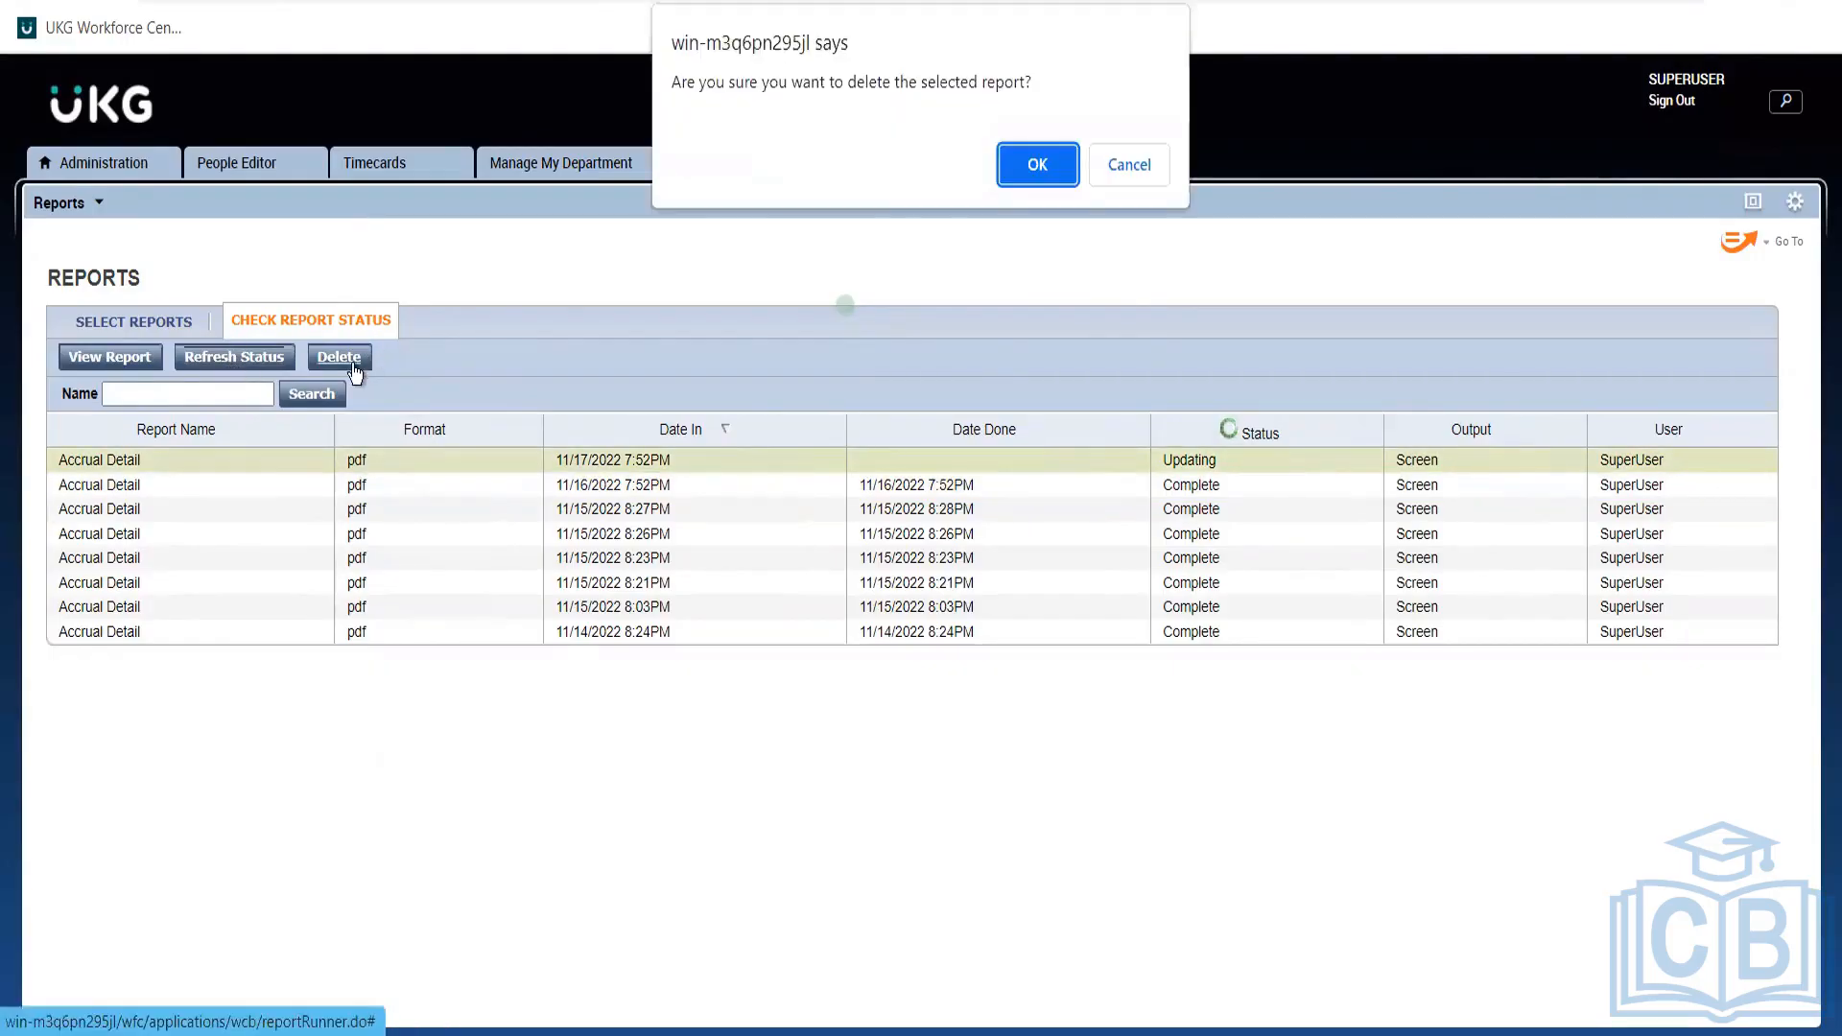
click(1055, 182)
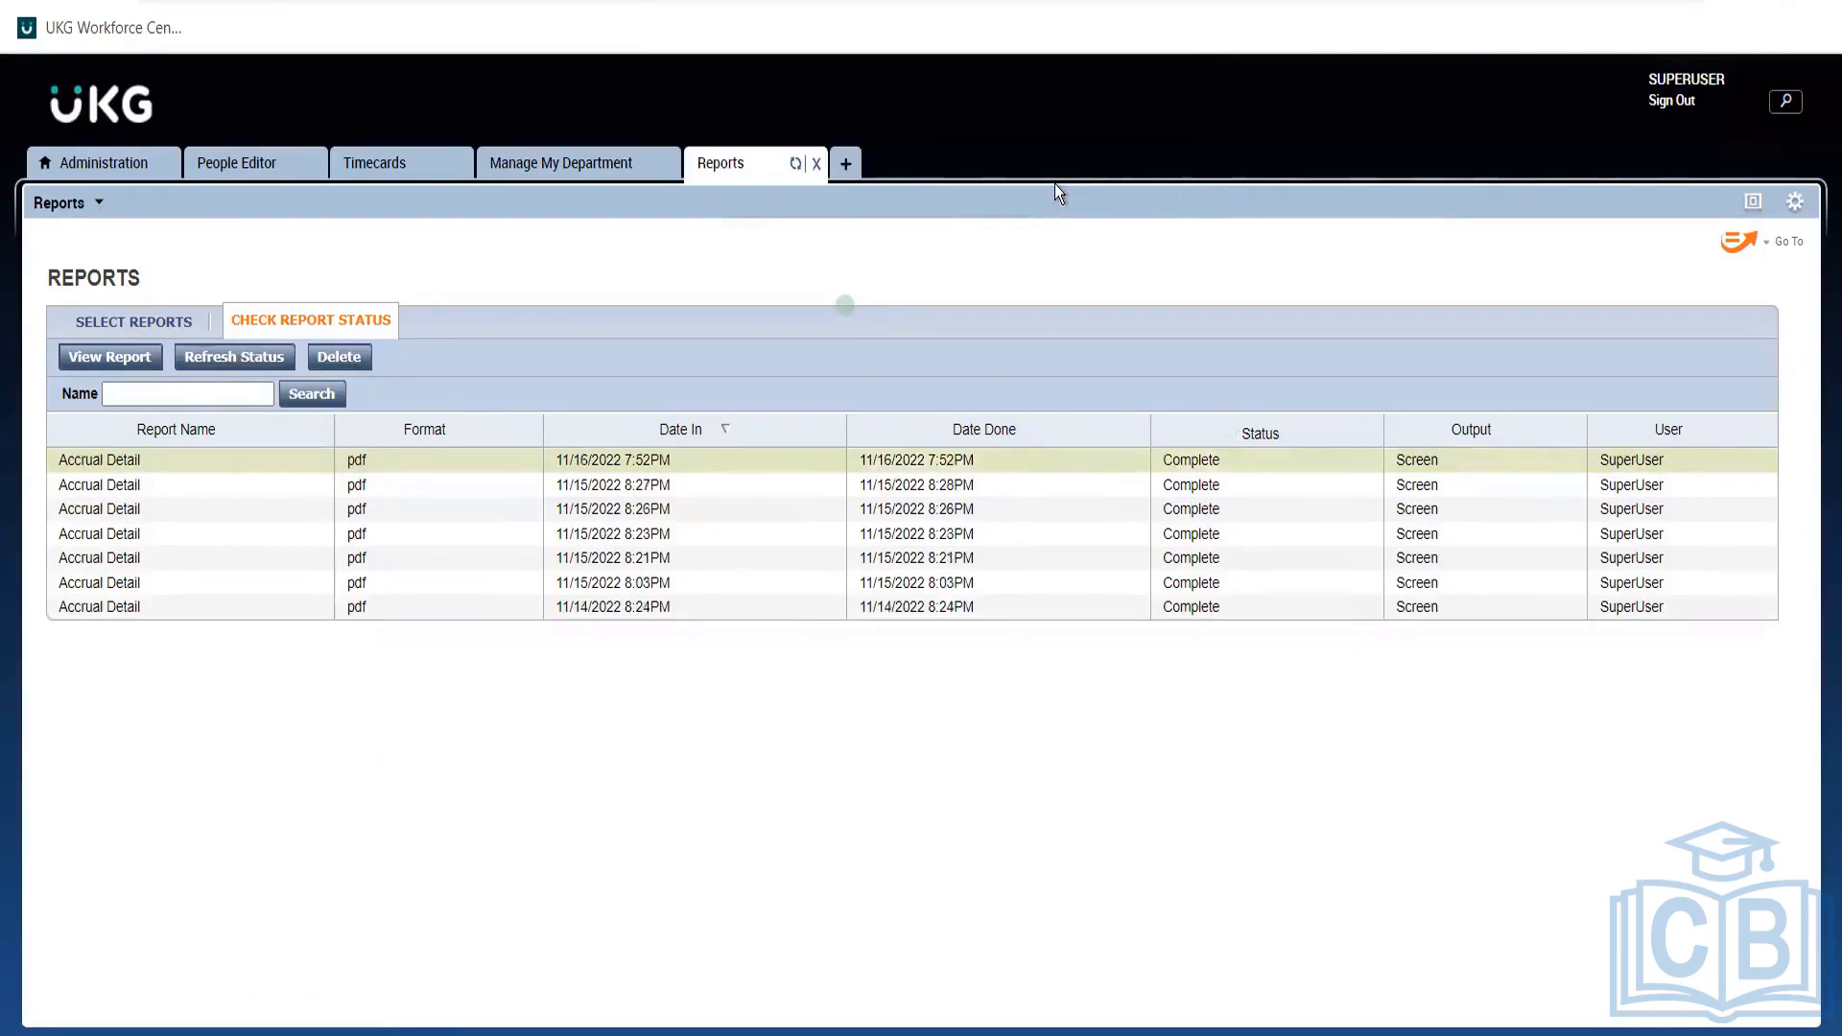
click(169, 321)
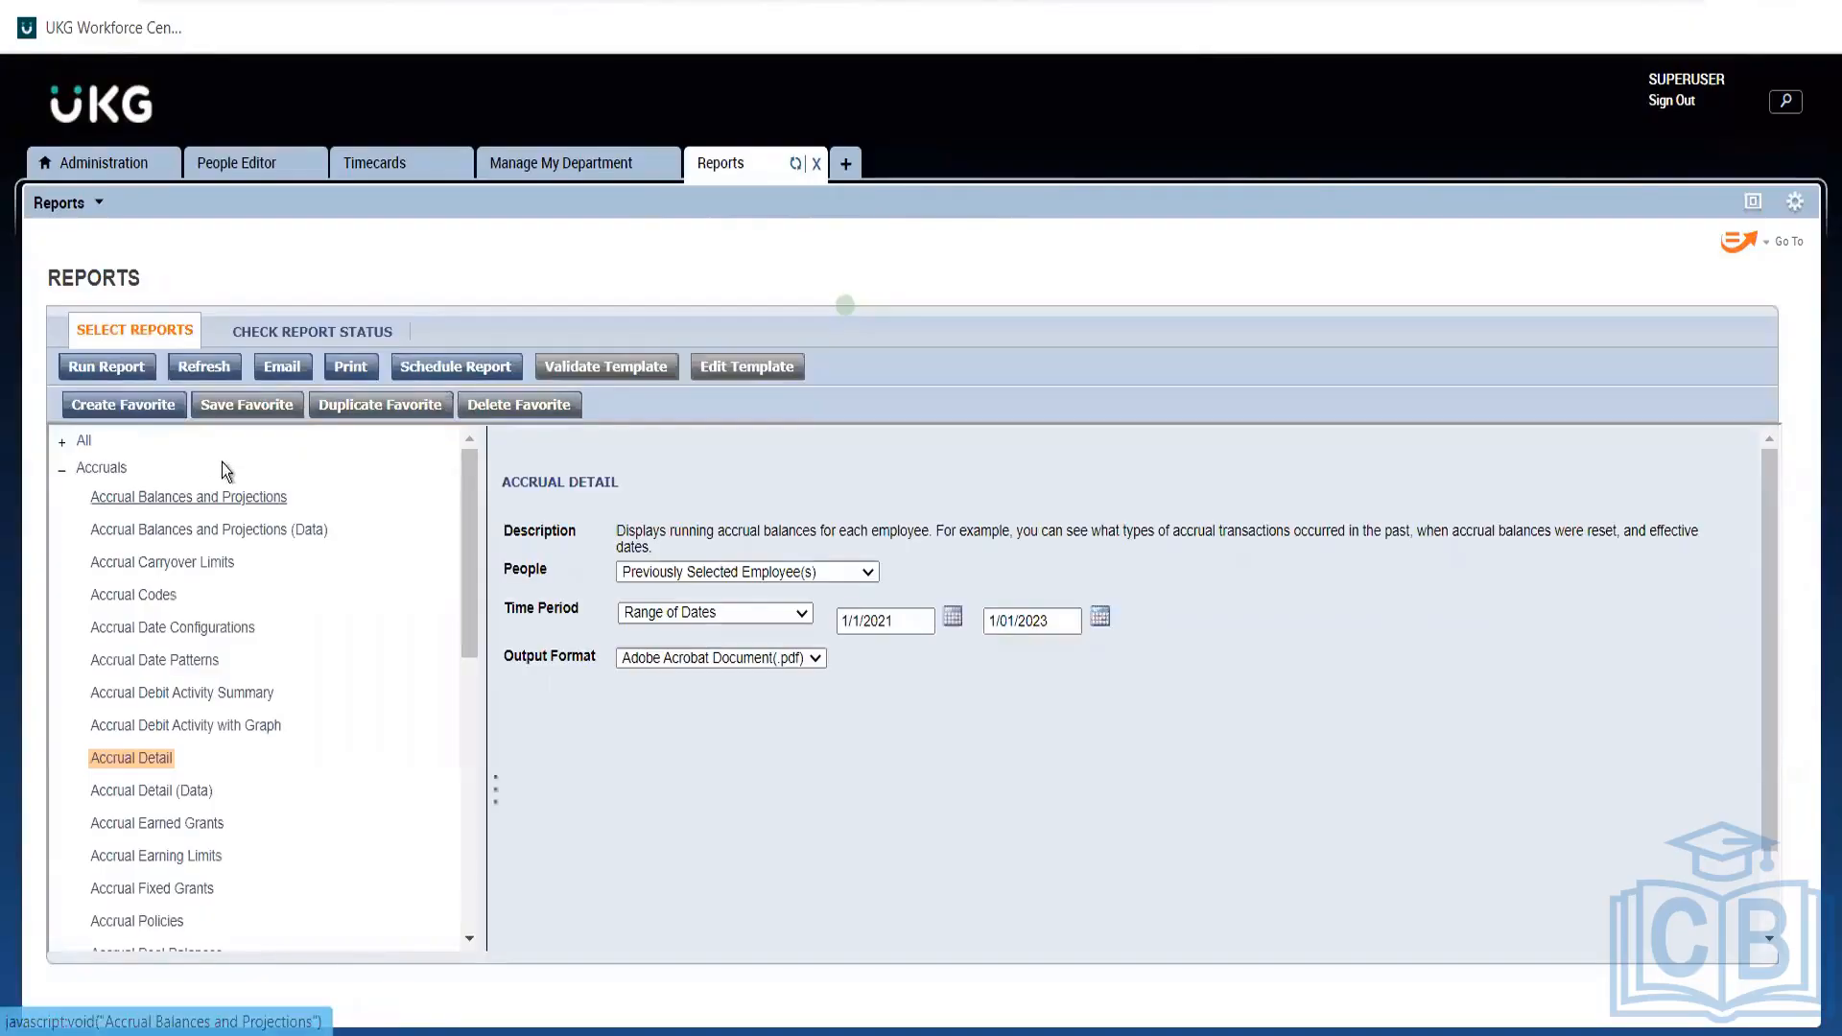
click(111, 367)
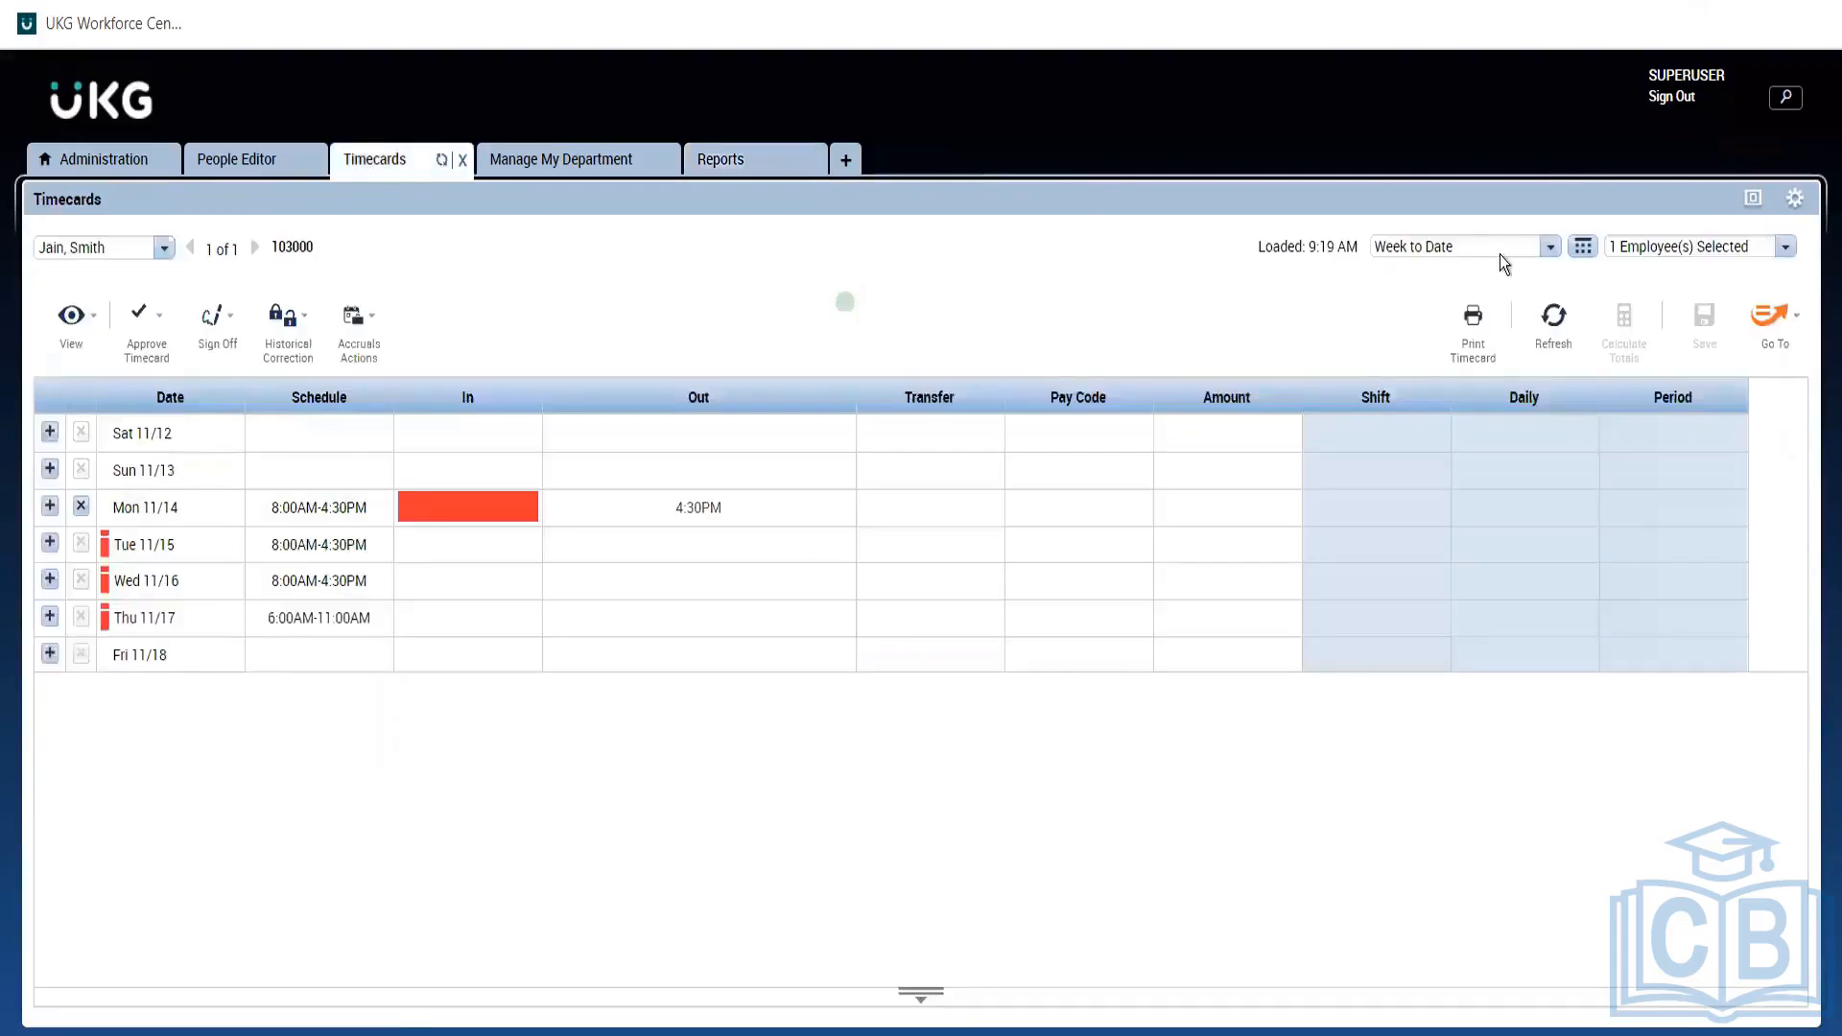
Set the timecard date range to July 5, 2021.
click(1581, 252)
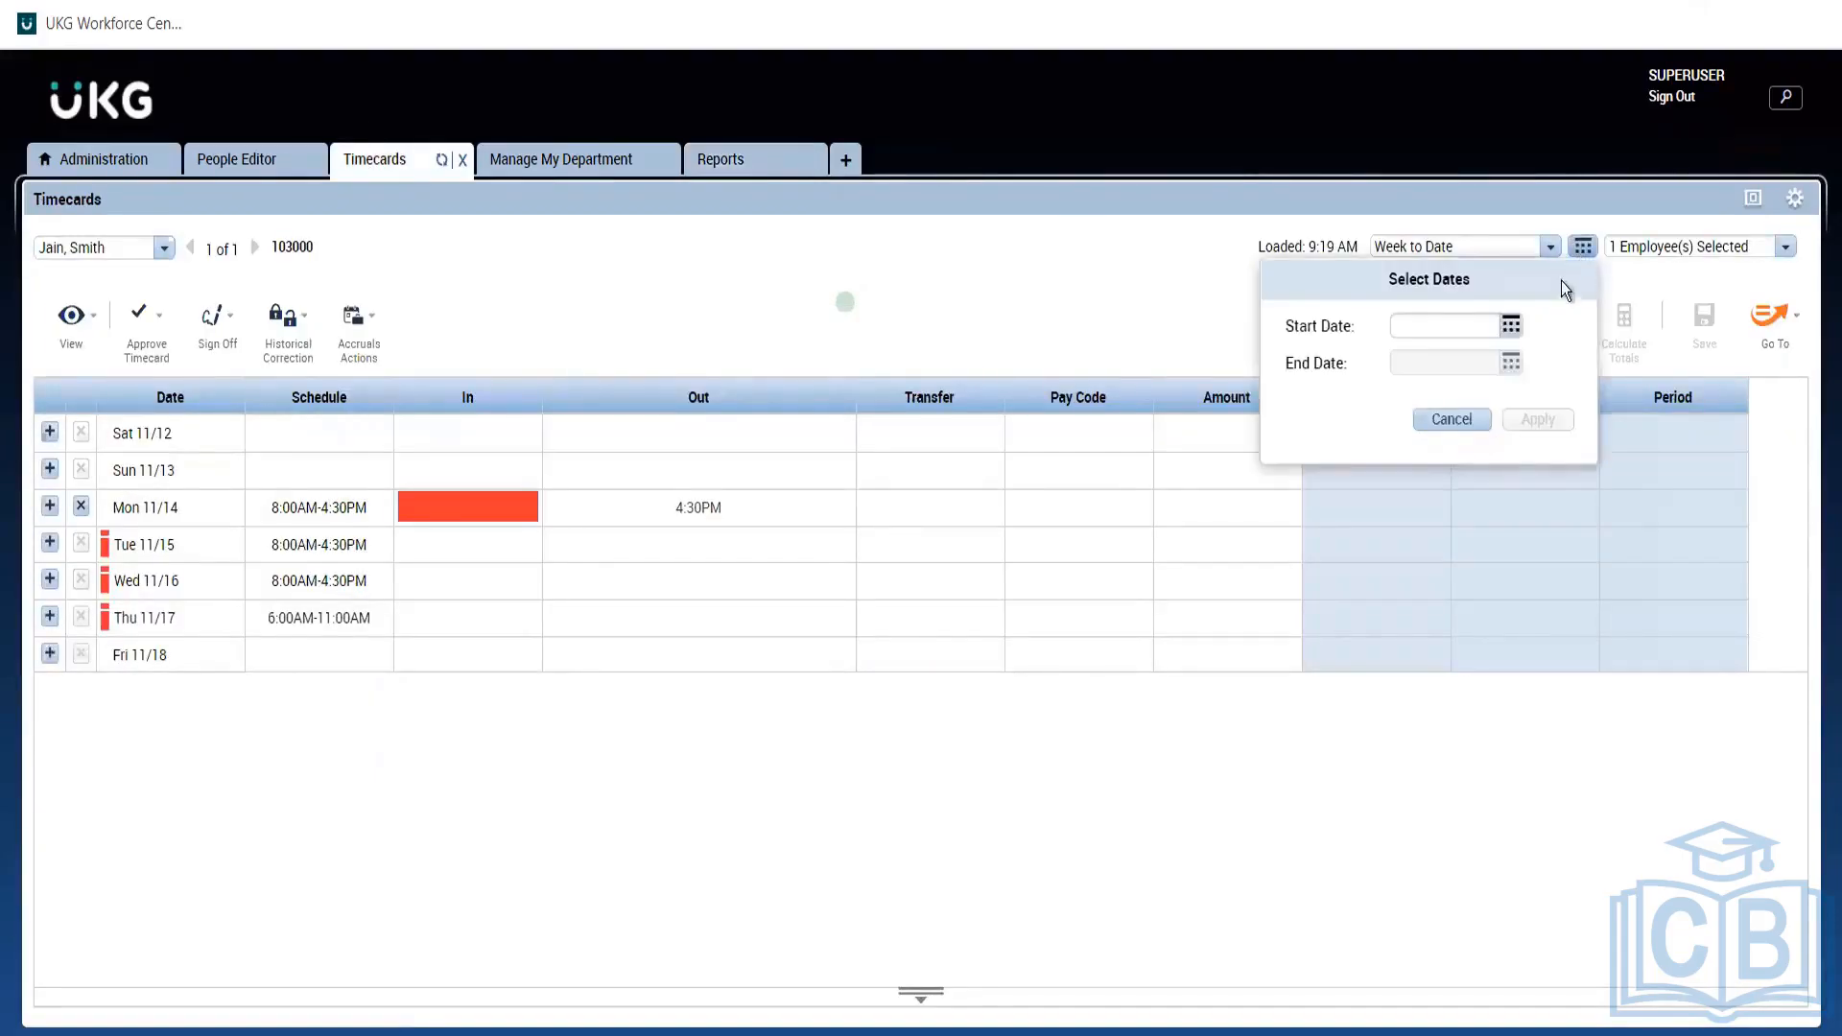
click(1510, 326)
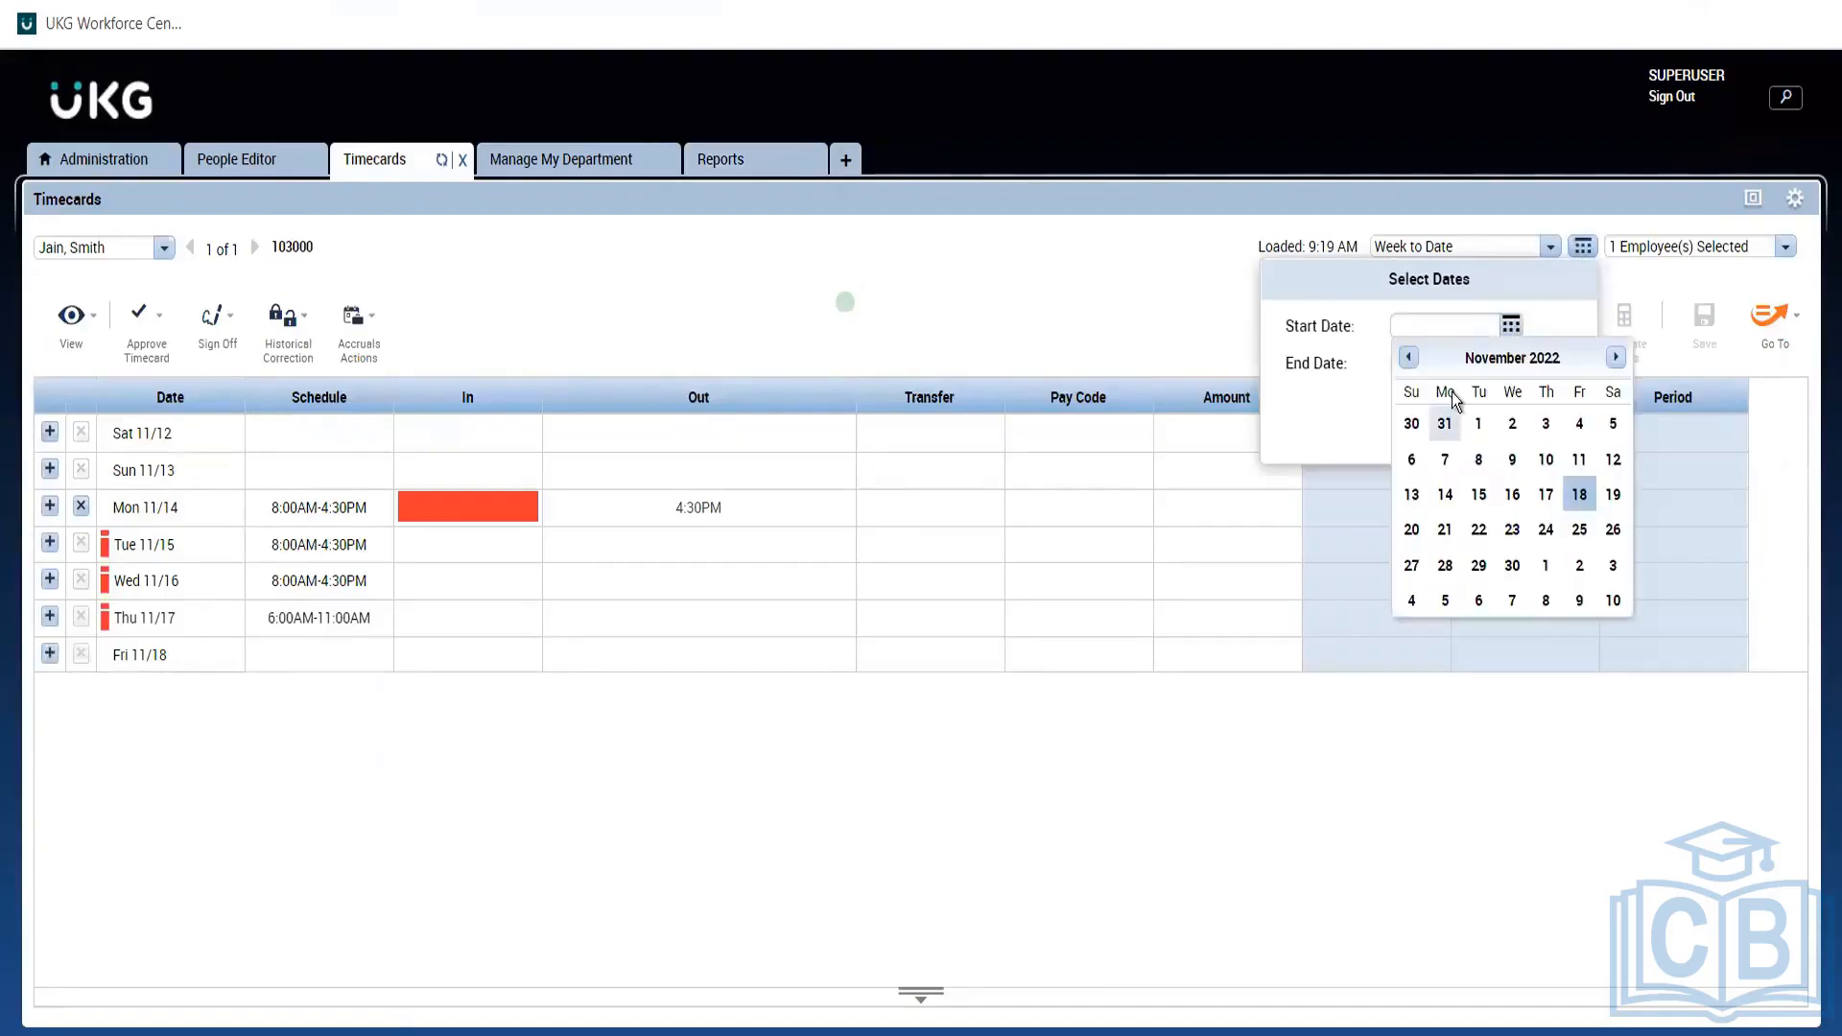
click(1490, 360)
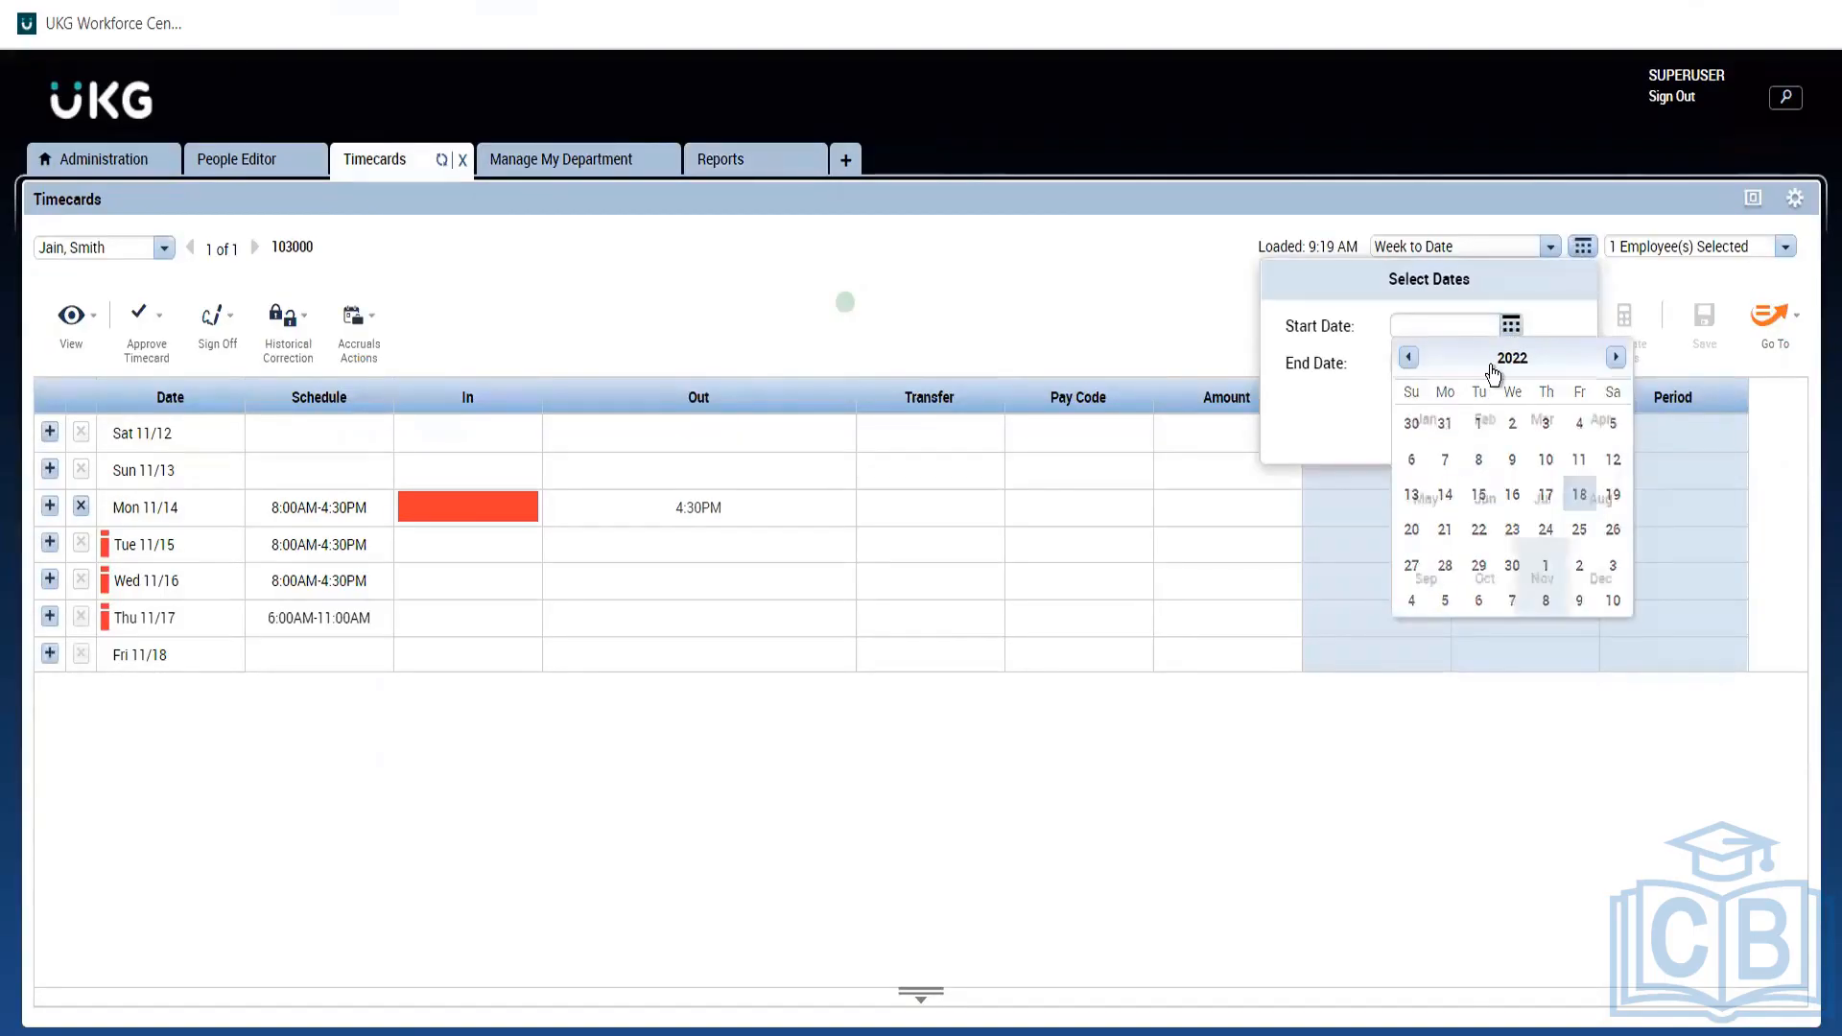
click(1408, 357)
click(1549, 516)
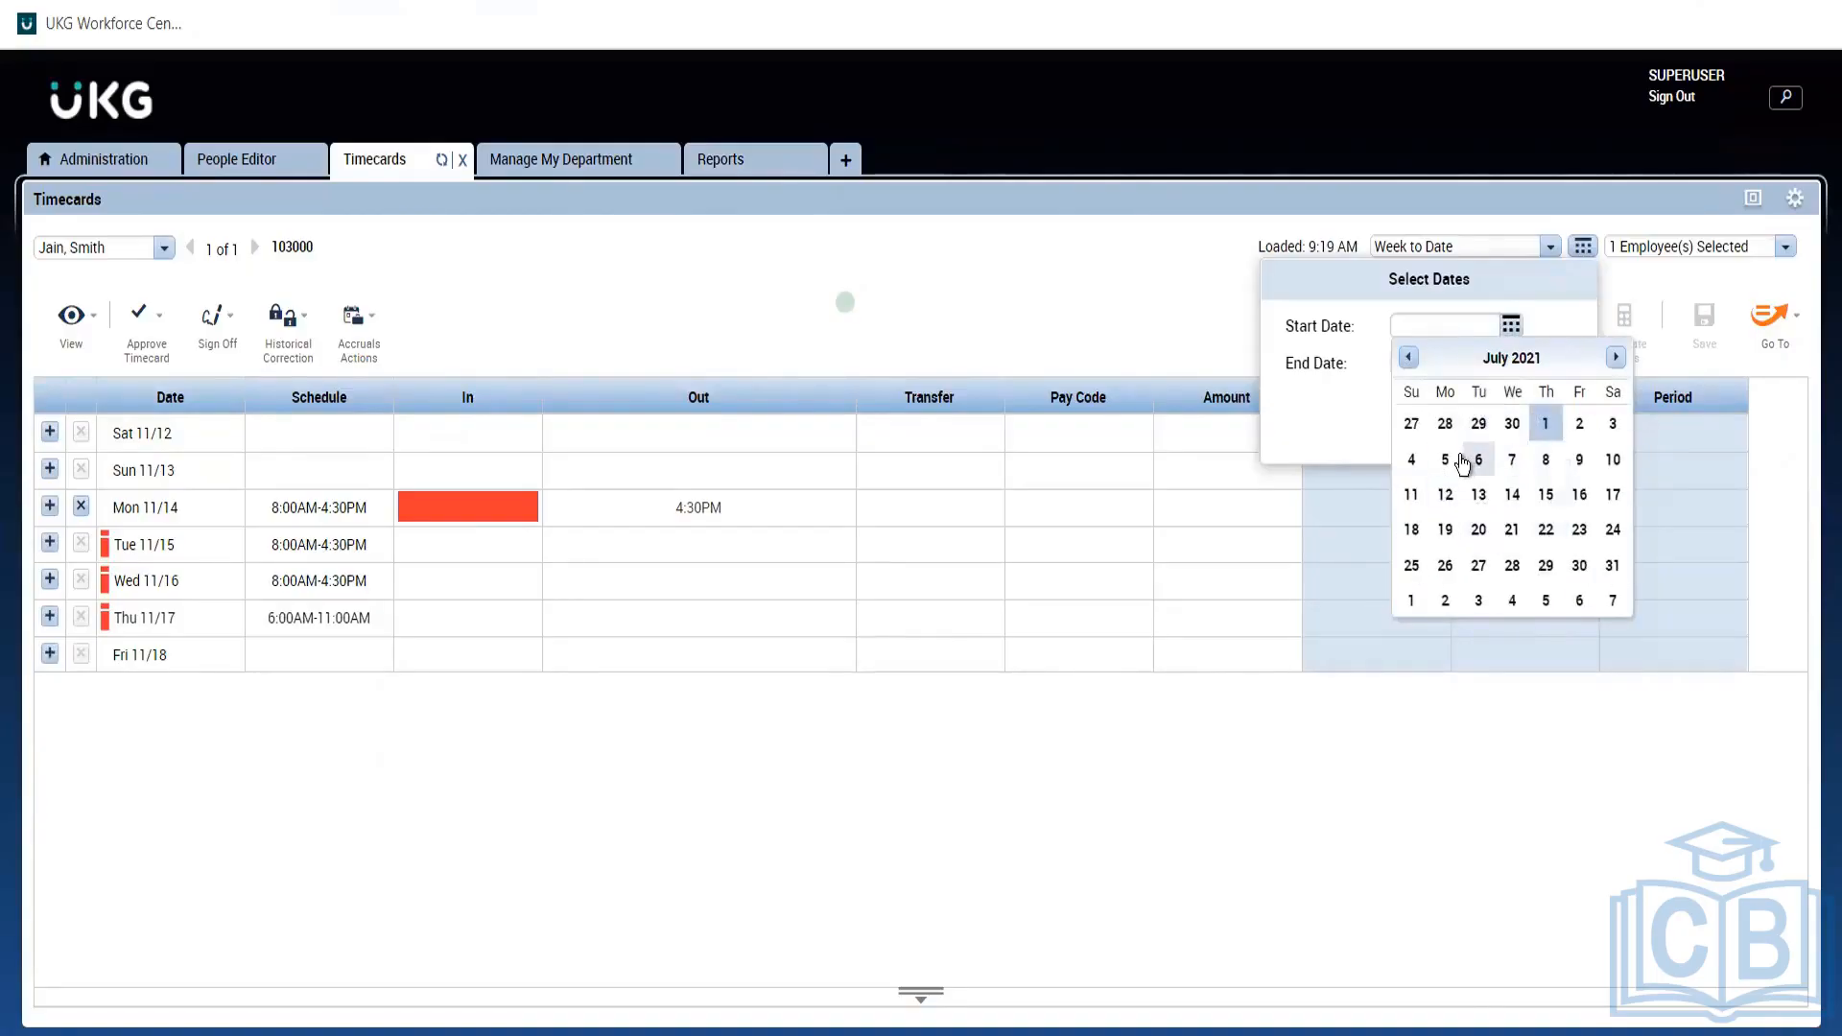
click(1445, 459)
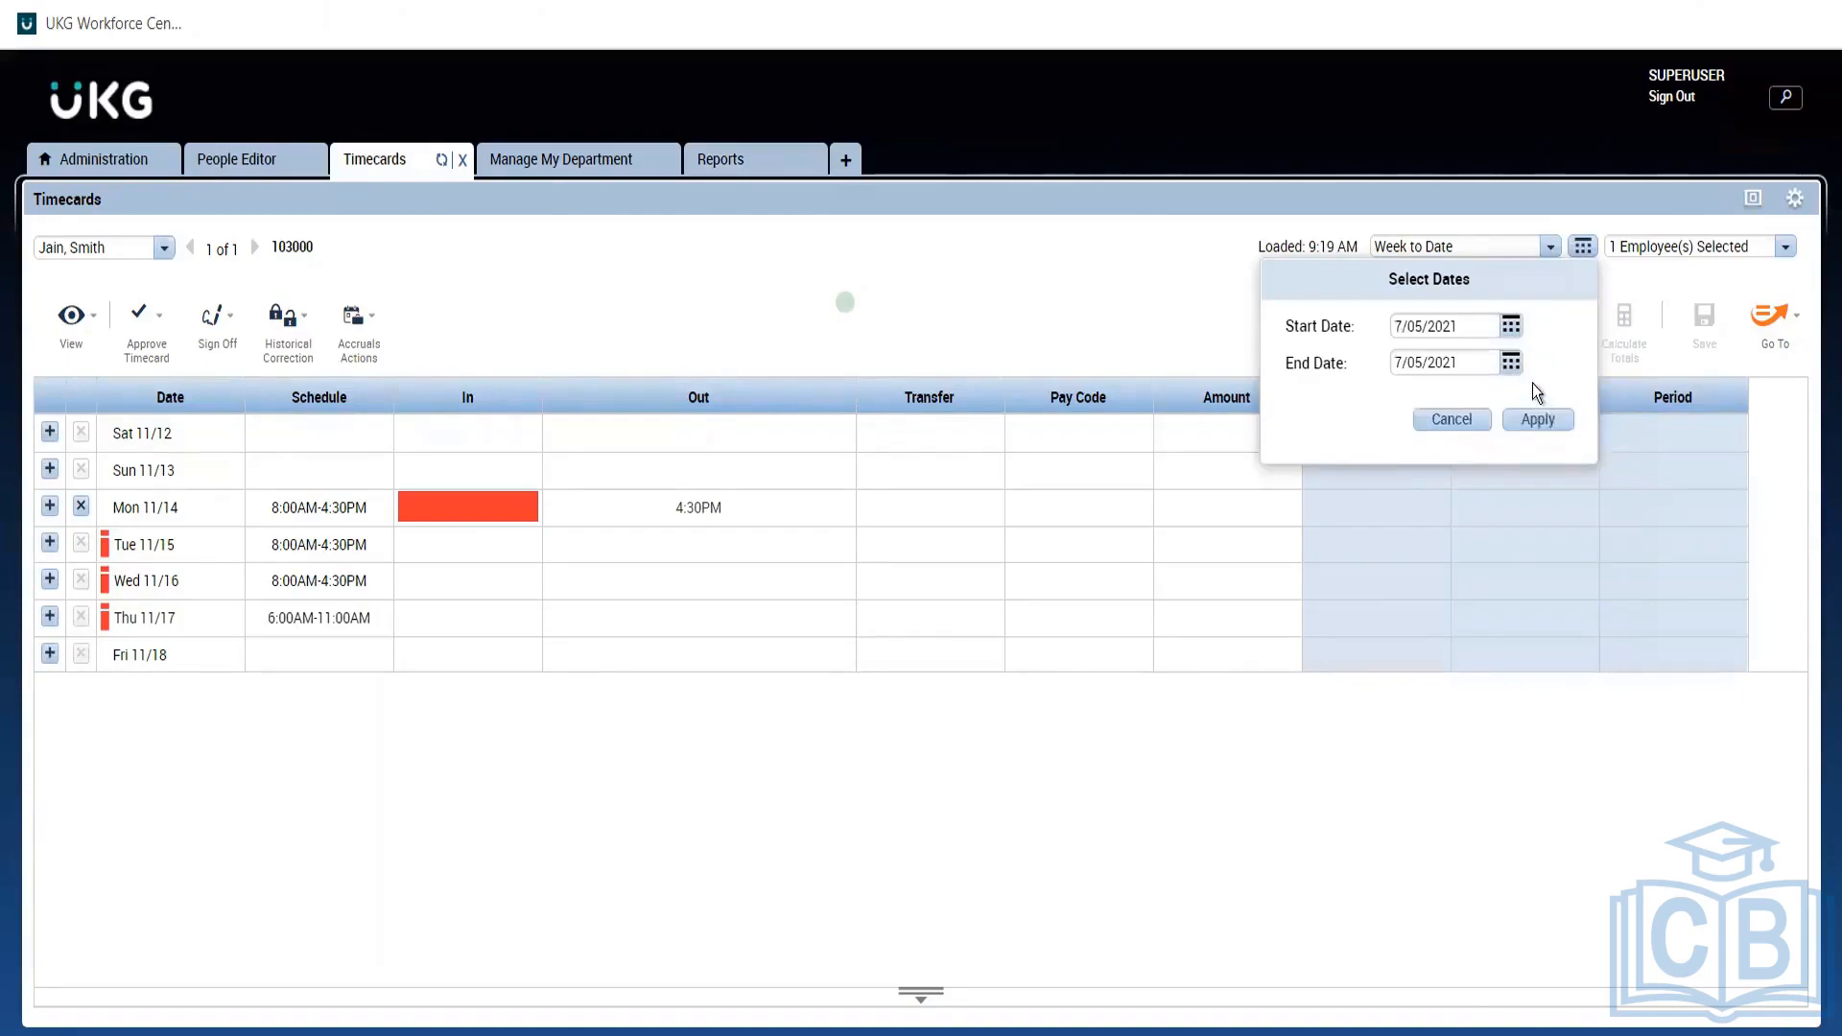
click(1536, 422)
Open and enlarge the Accruals panel, checking balances for Tue 7/06 and Mon 7/05.
click(923, 993)
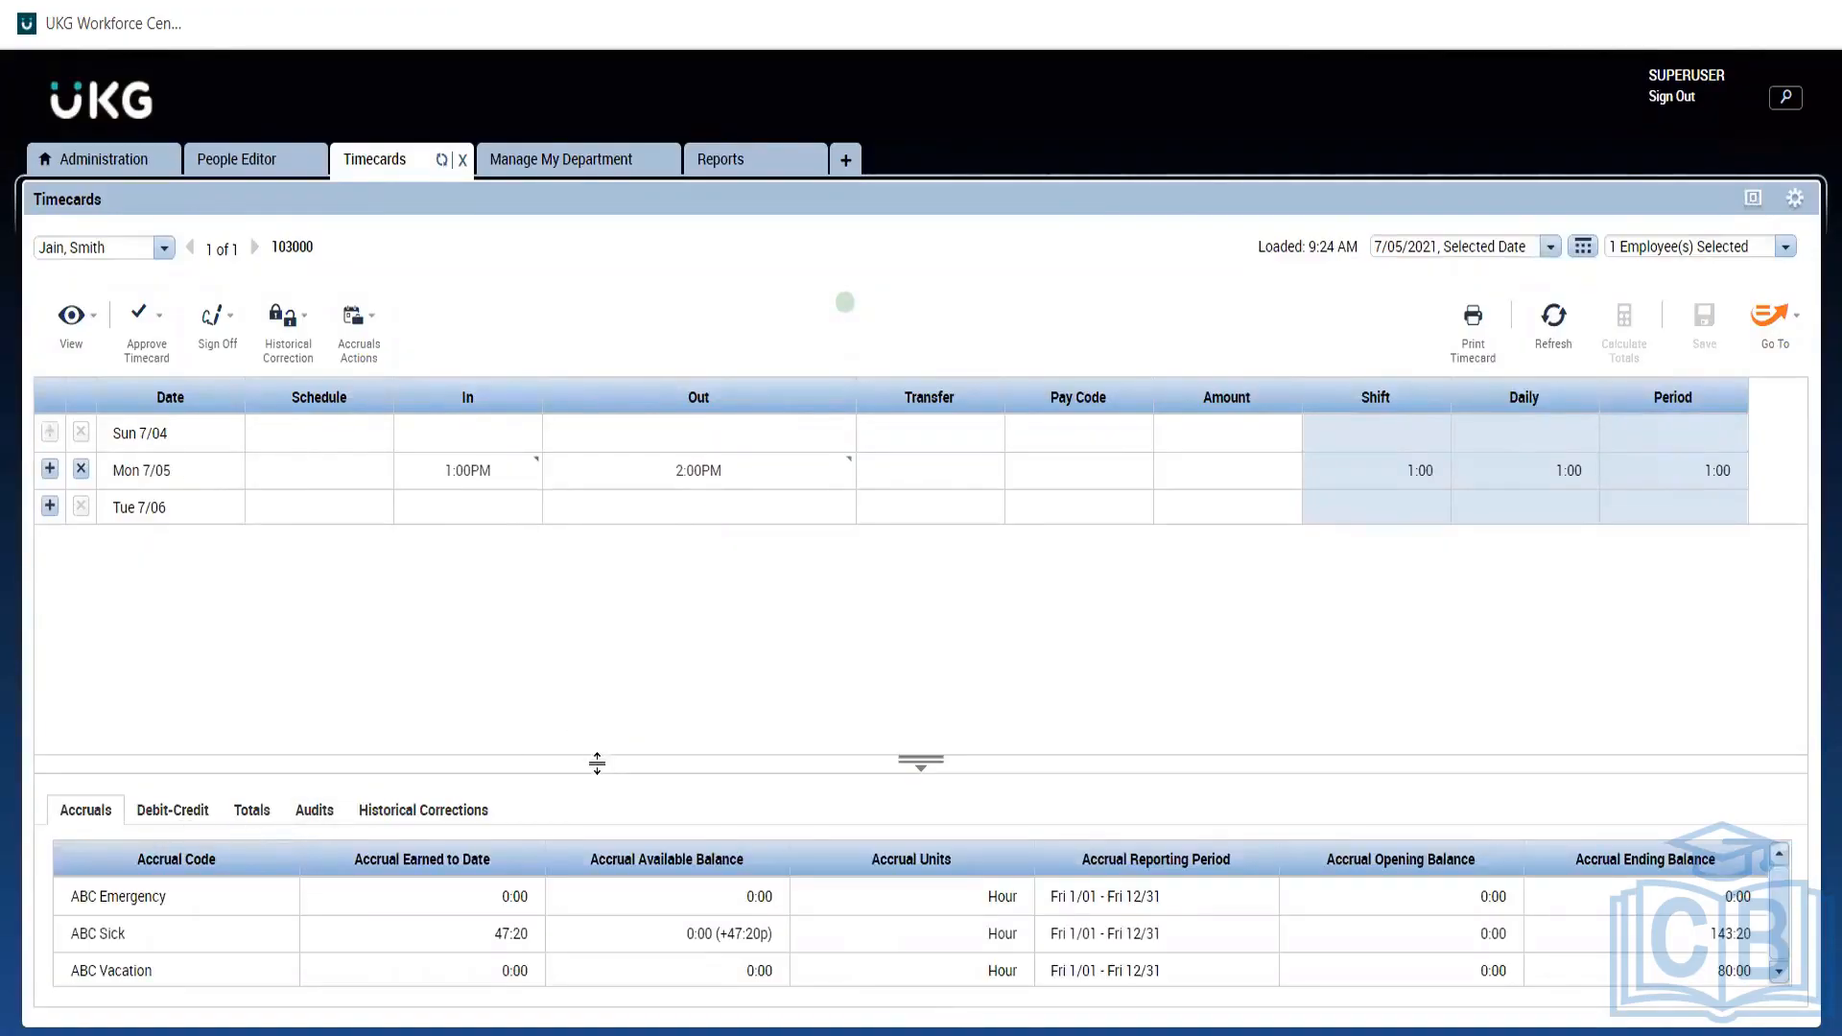
drag(597, 763, 611, 708)
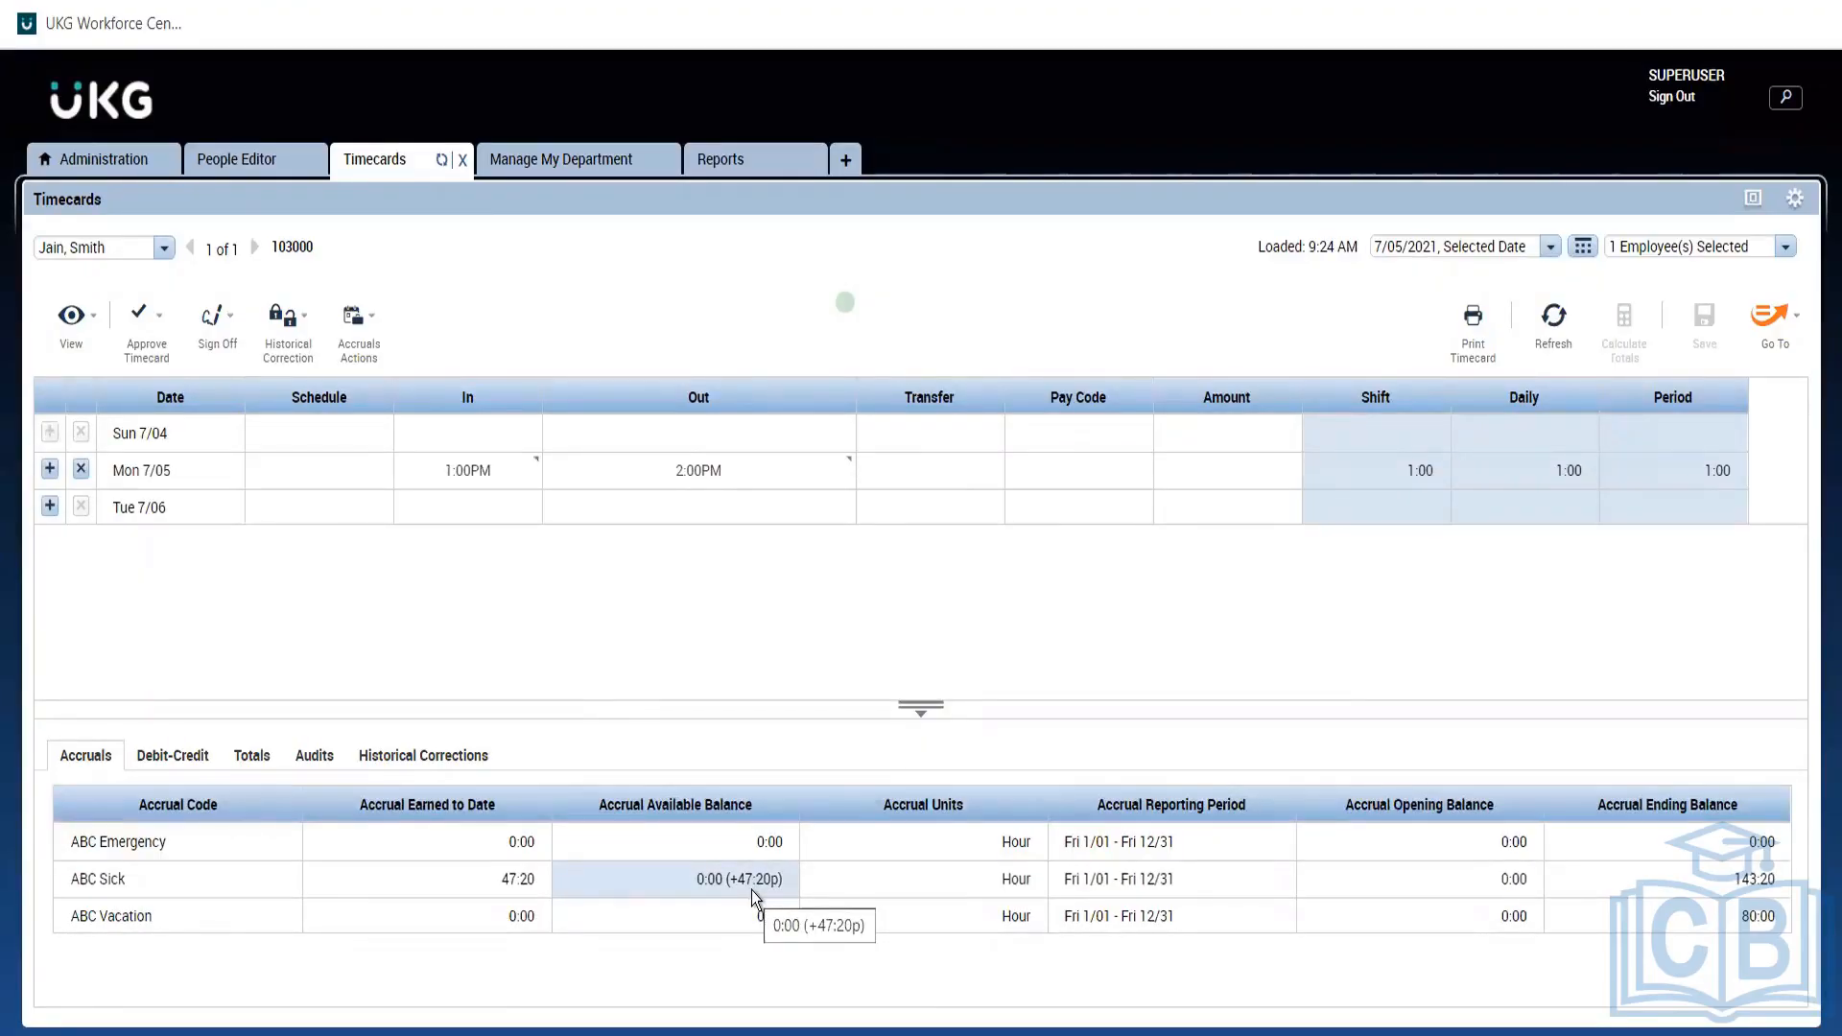
click(212, 523)
click(156, 470)
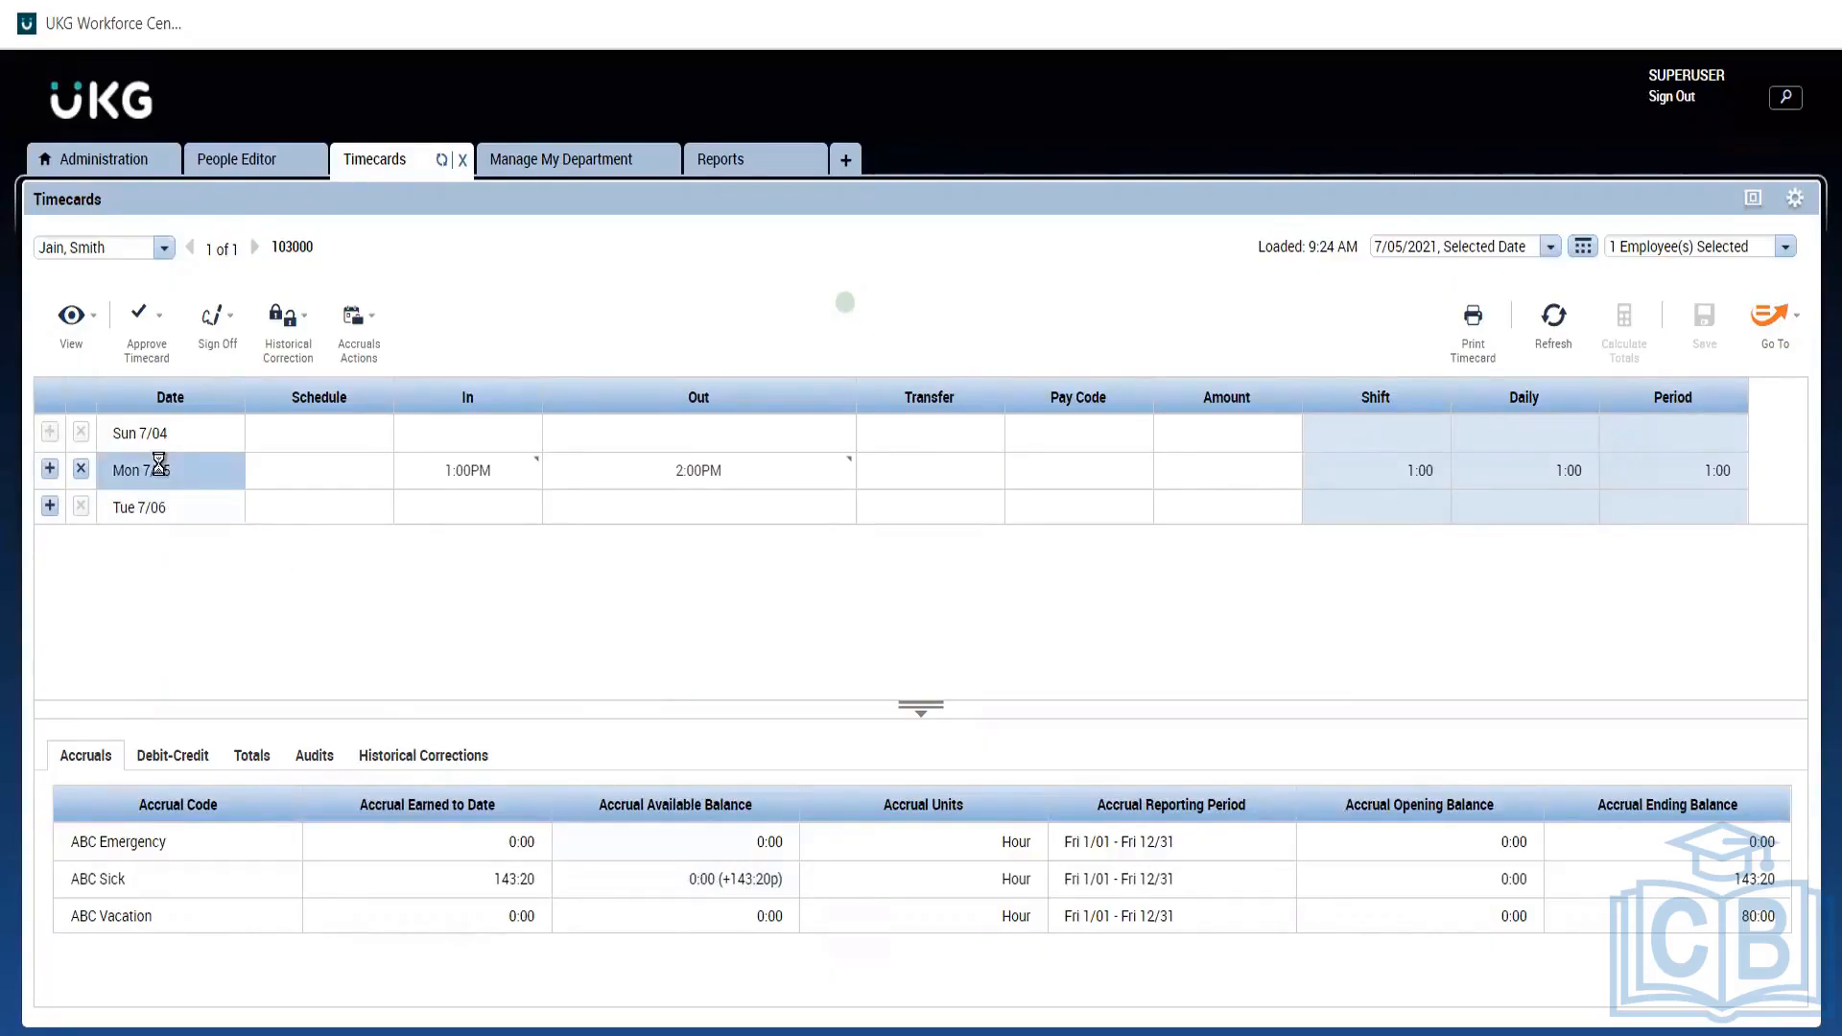
Open the Aus FT Sick accrual policy, review its probation period full-screen, then restore the layout.
click(121, 163)
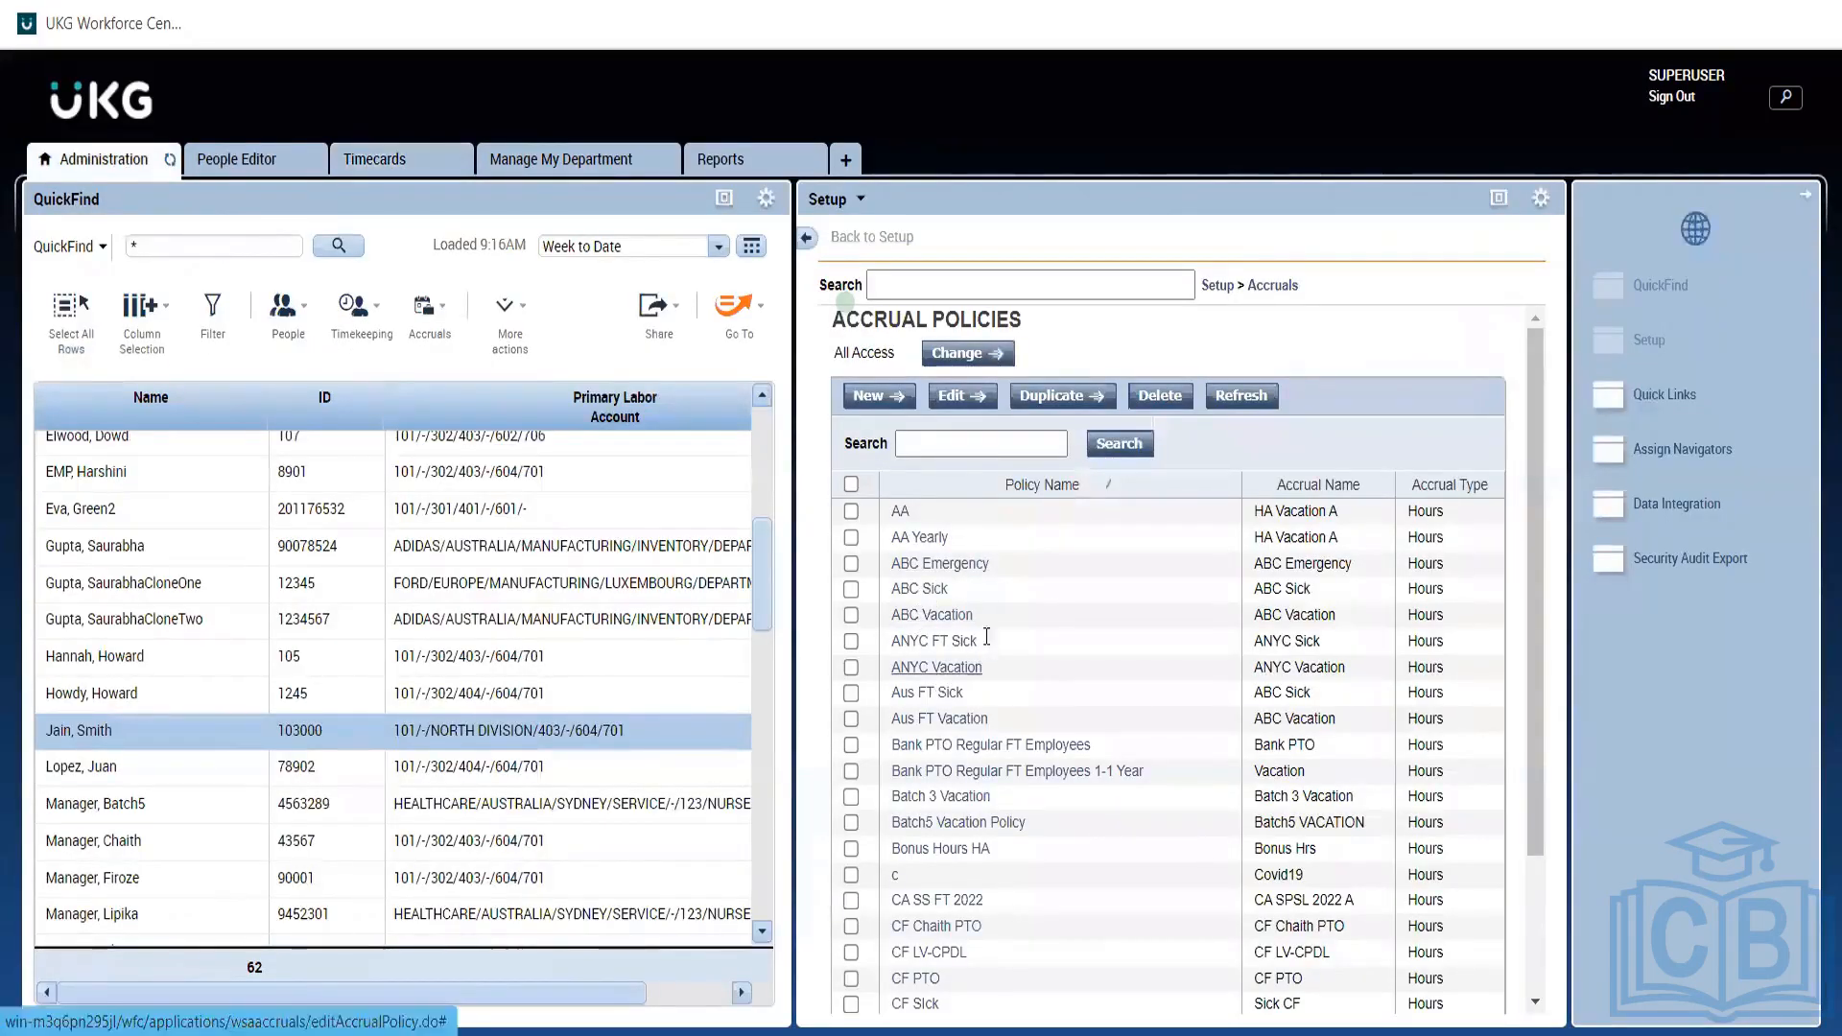
click(930, 693)
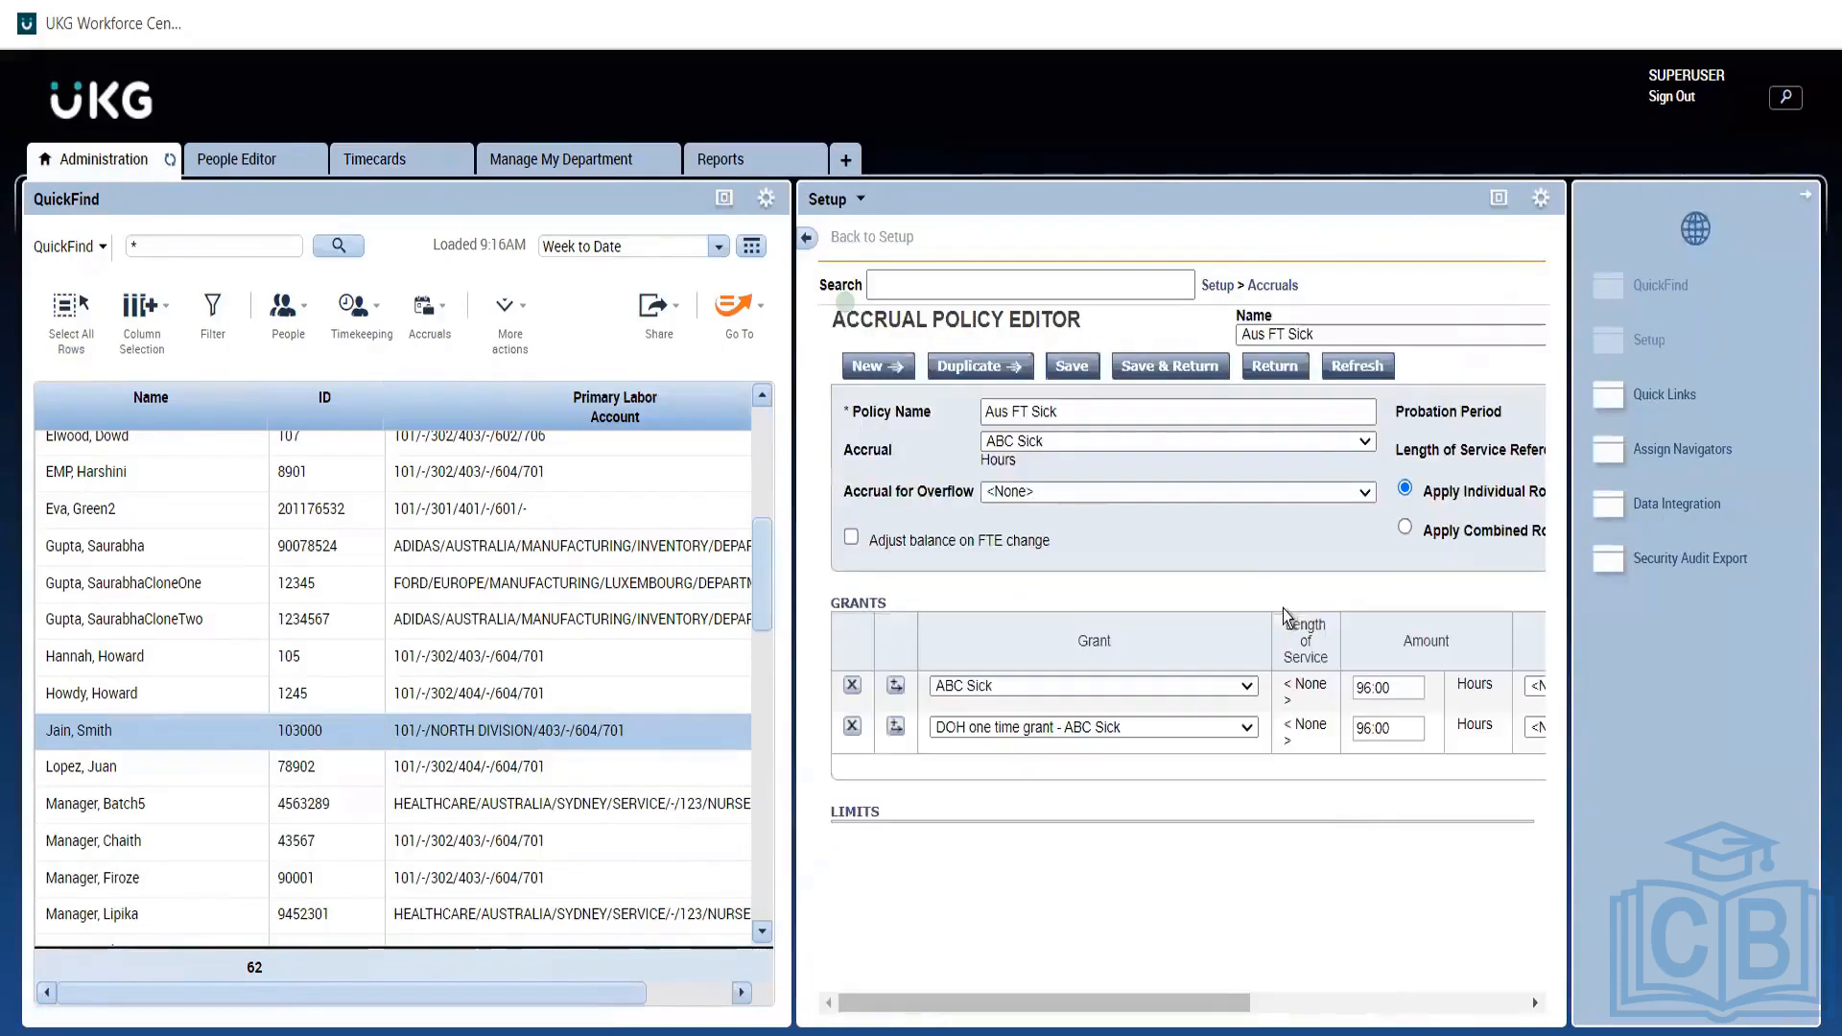
click(1499, 200)
click(1114, 276)
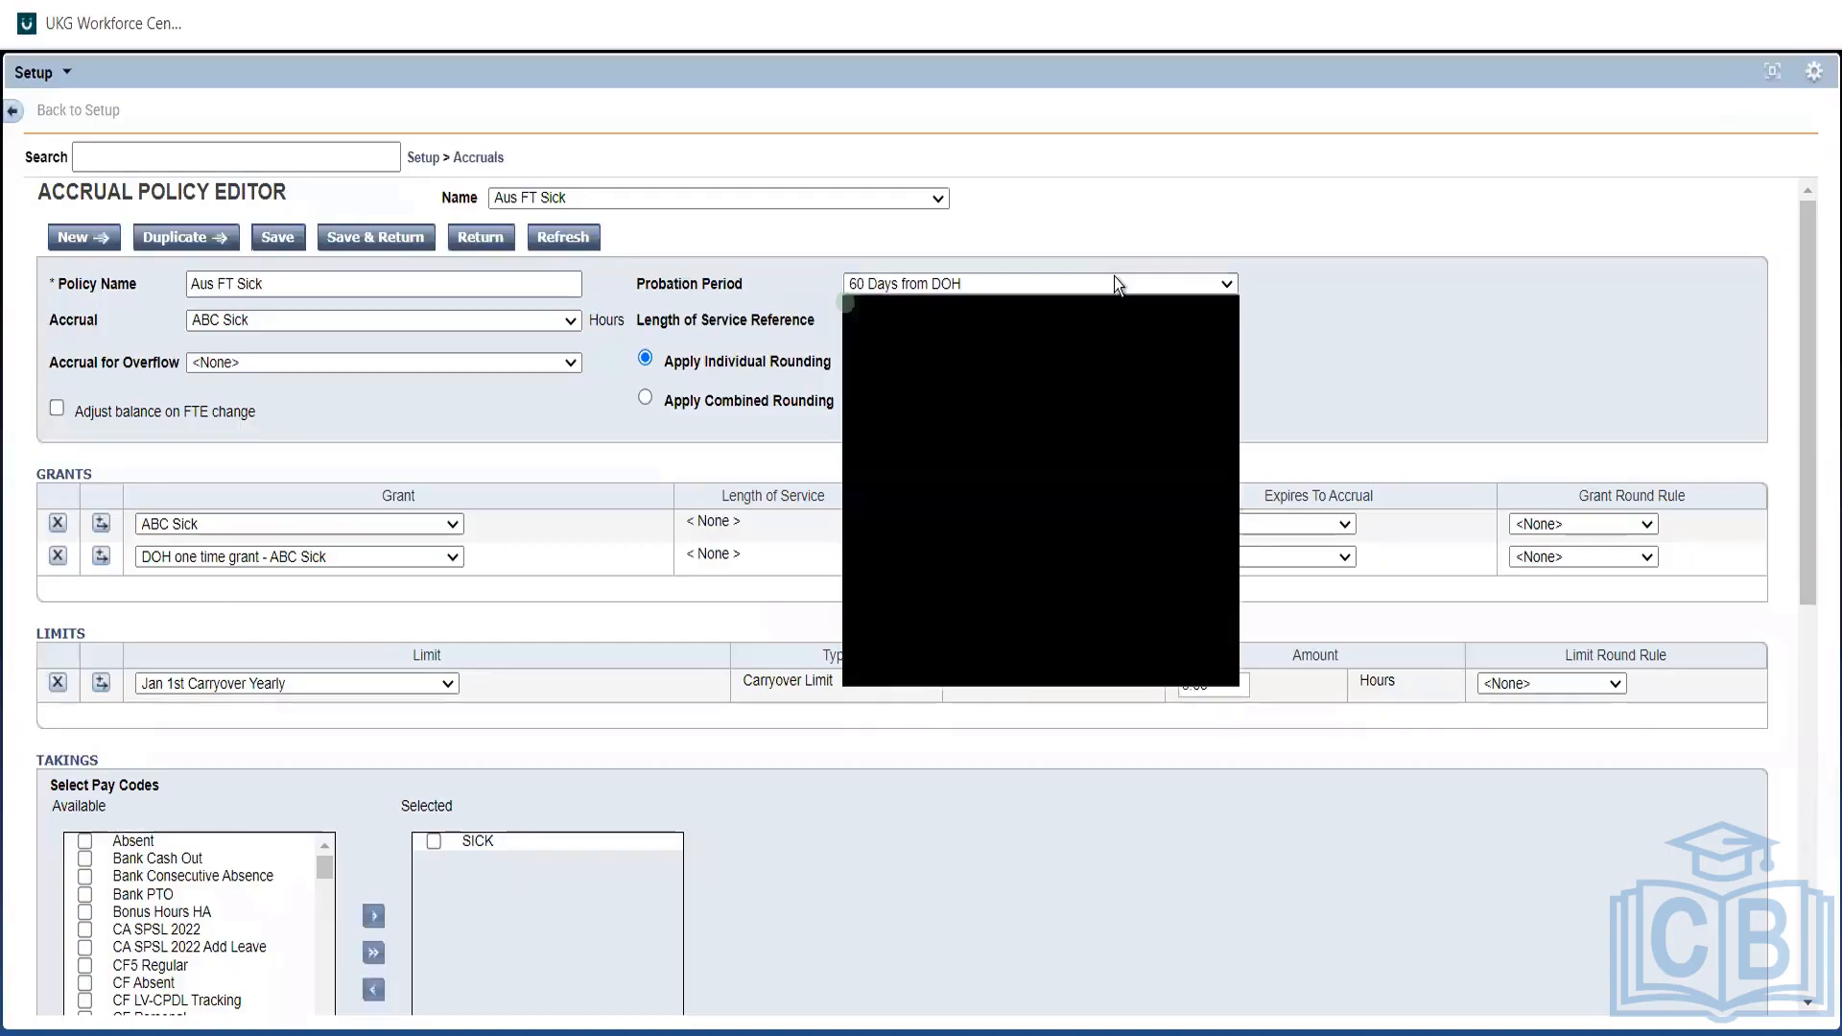
click(1113, 276)
click(1388, 362)
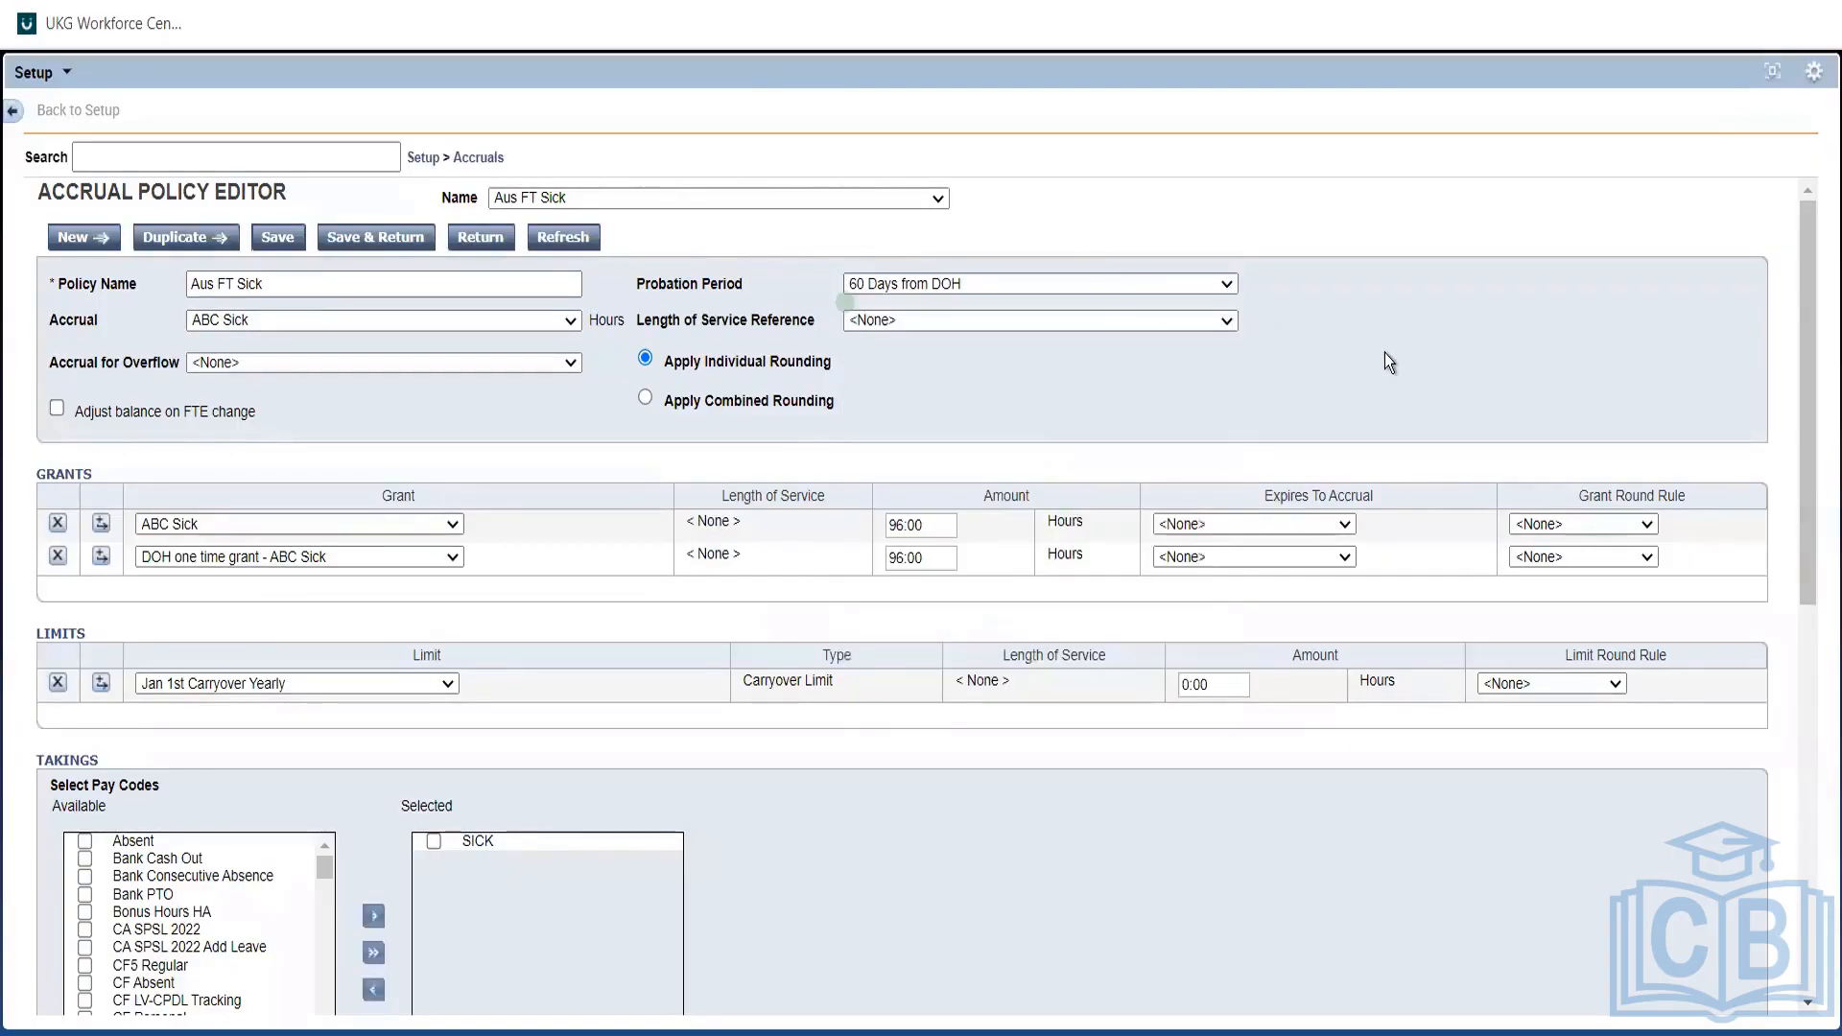
click(1773, 71)
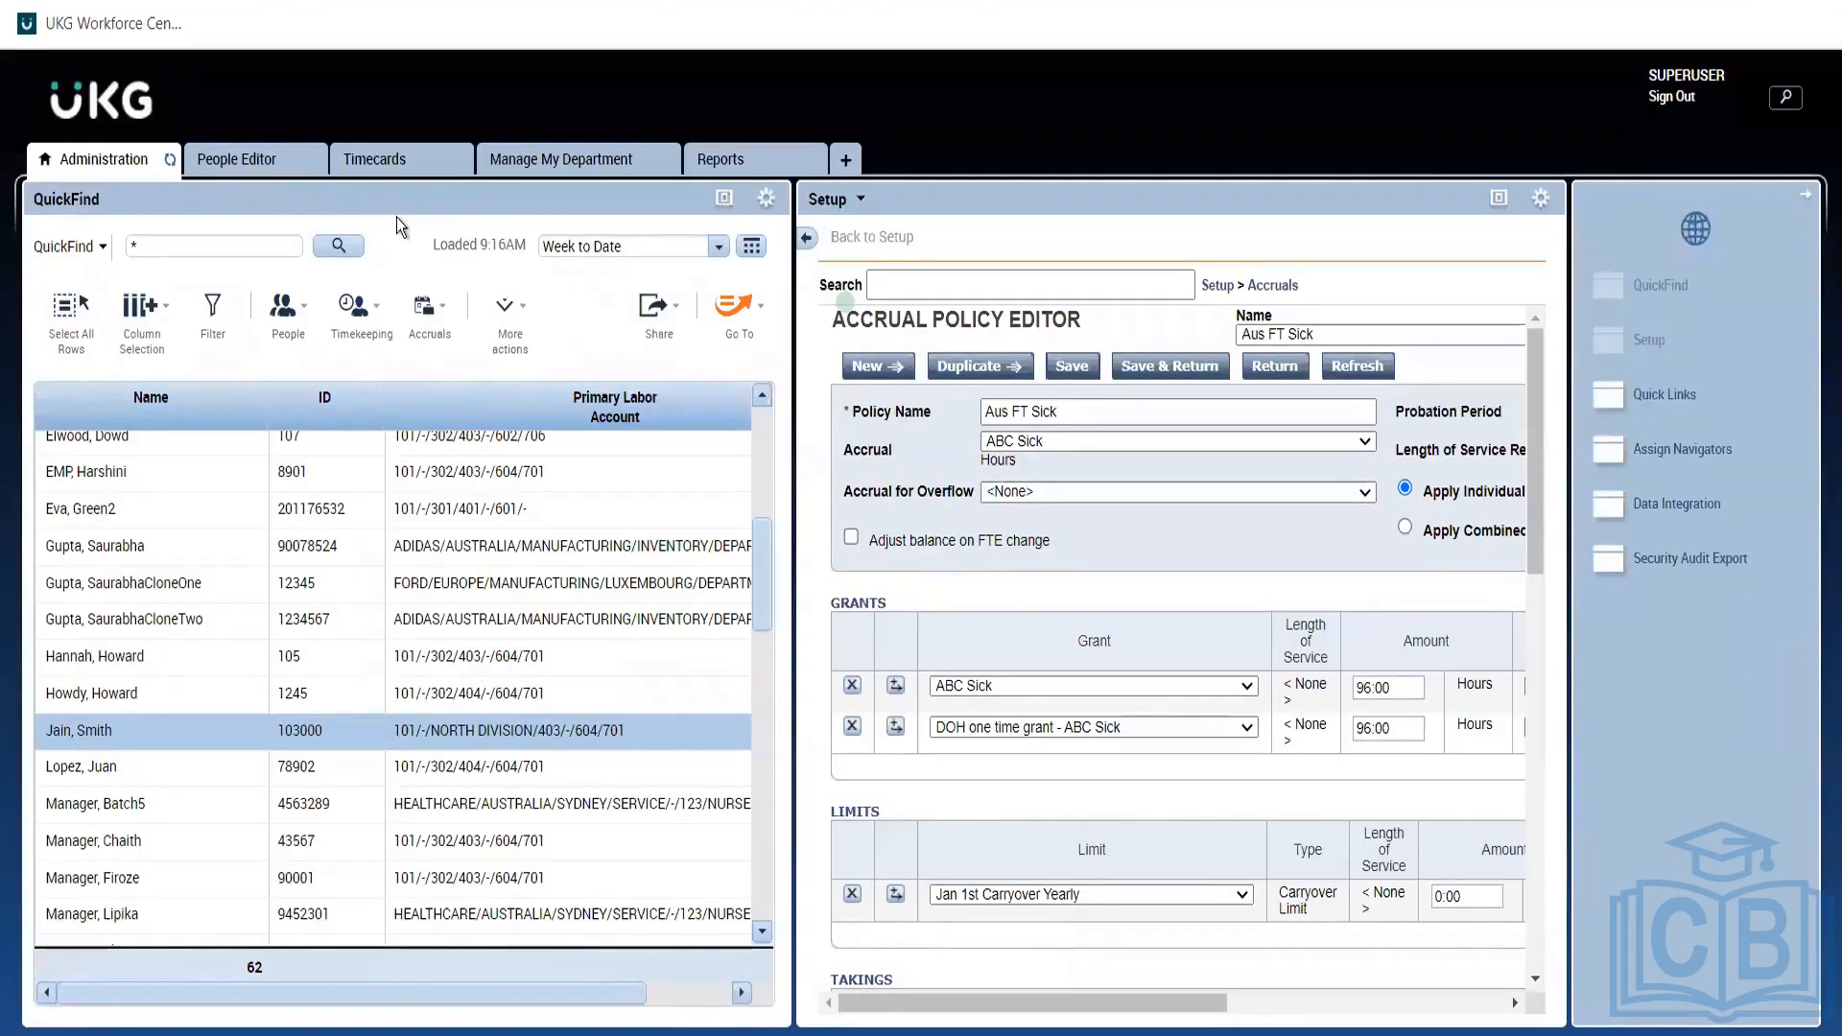
Return to the employee's 7/05/2021 timecard with its accrual balances.
click(357, 168)
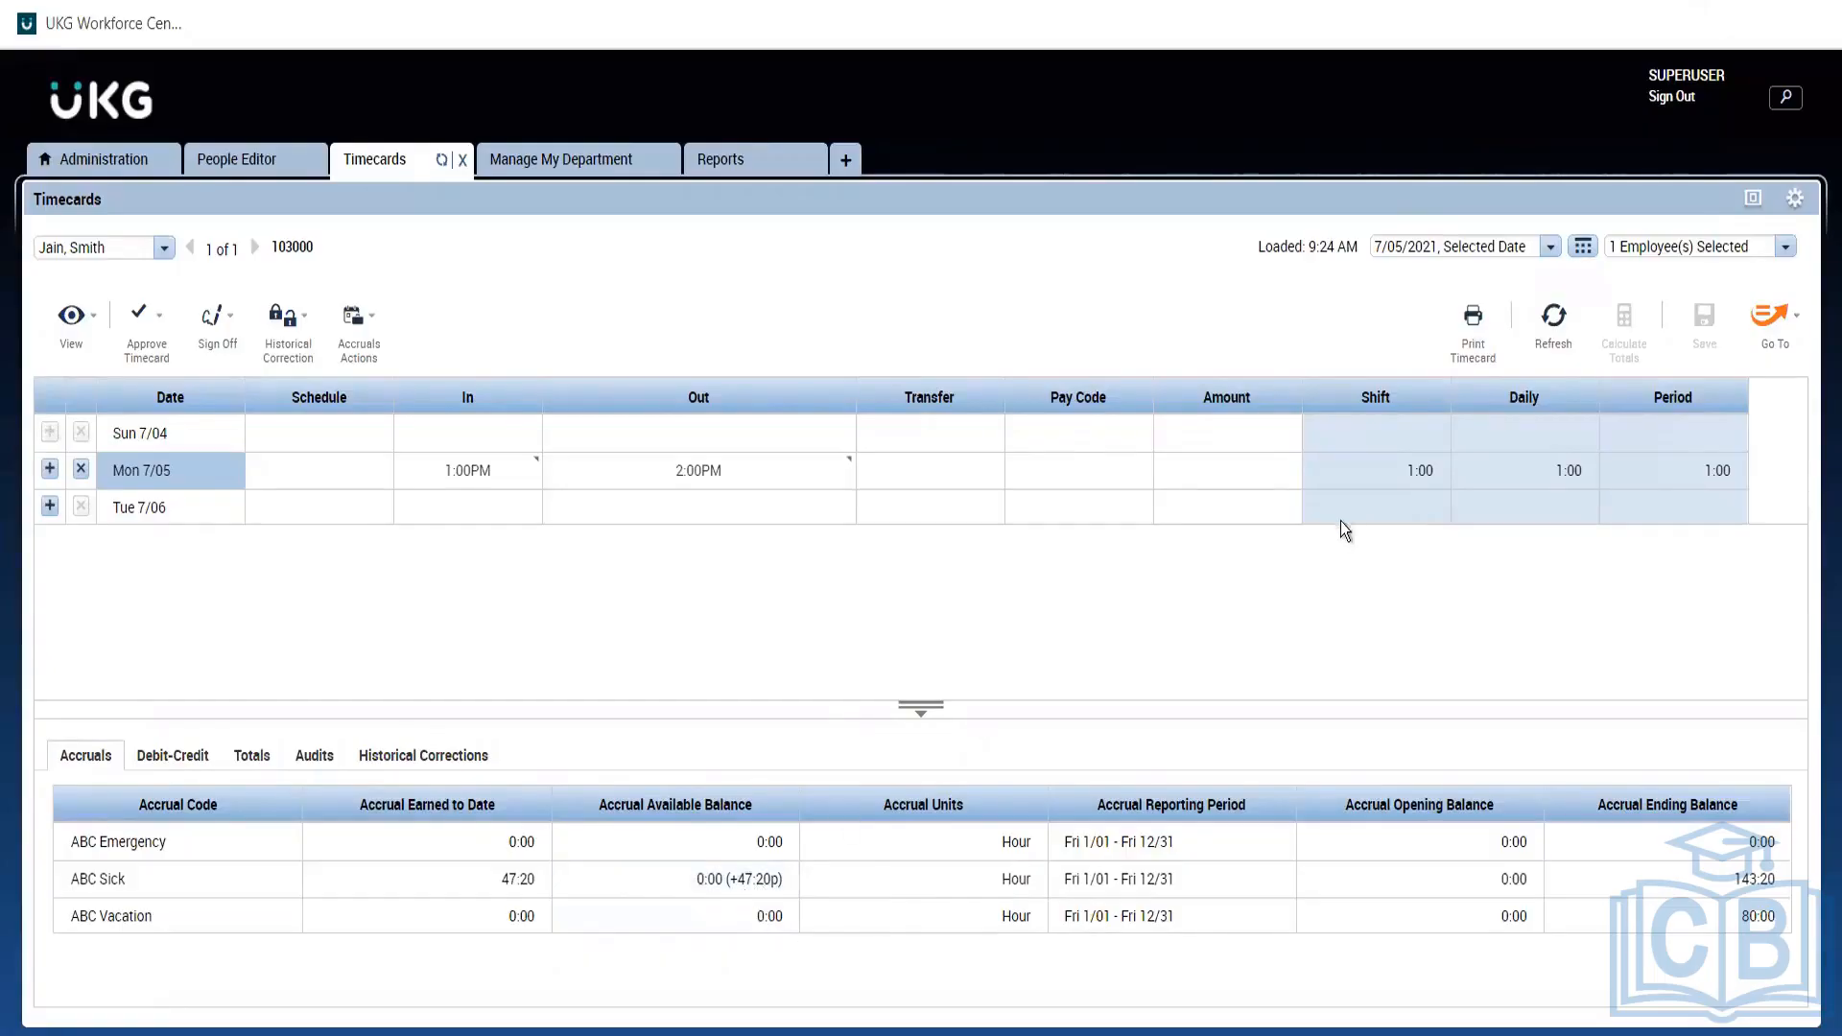
Set the timecard period to 8/30/2021 through 9/11/2021.
click(1579, 248)
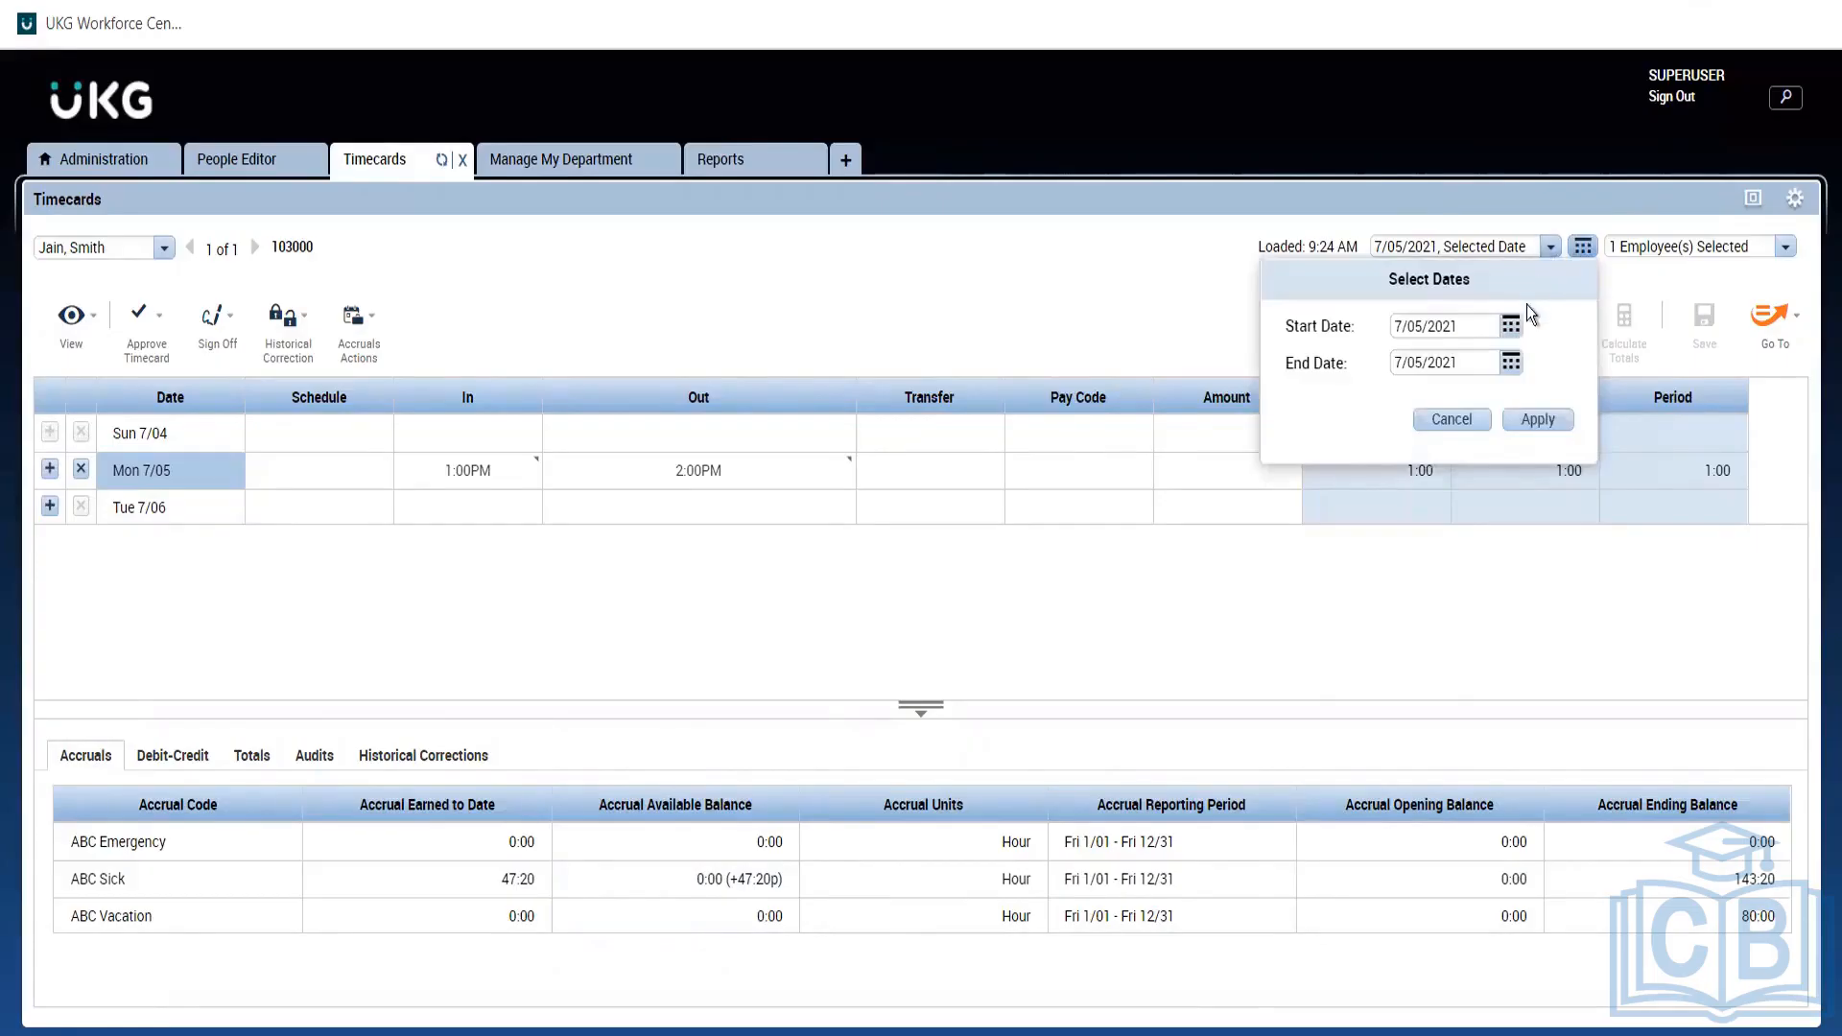
click(1512, 328)
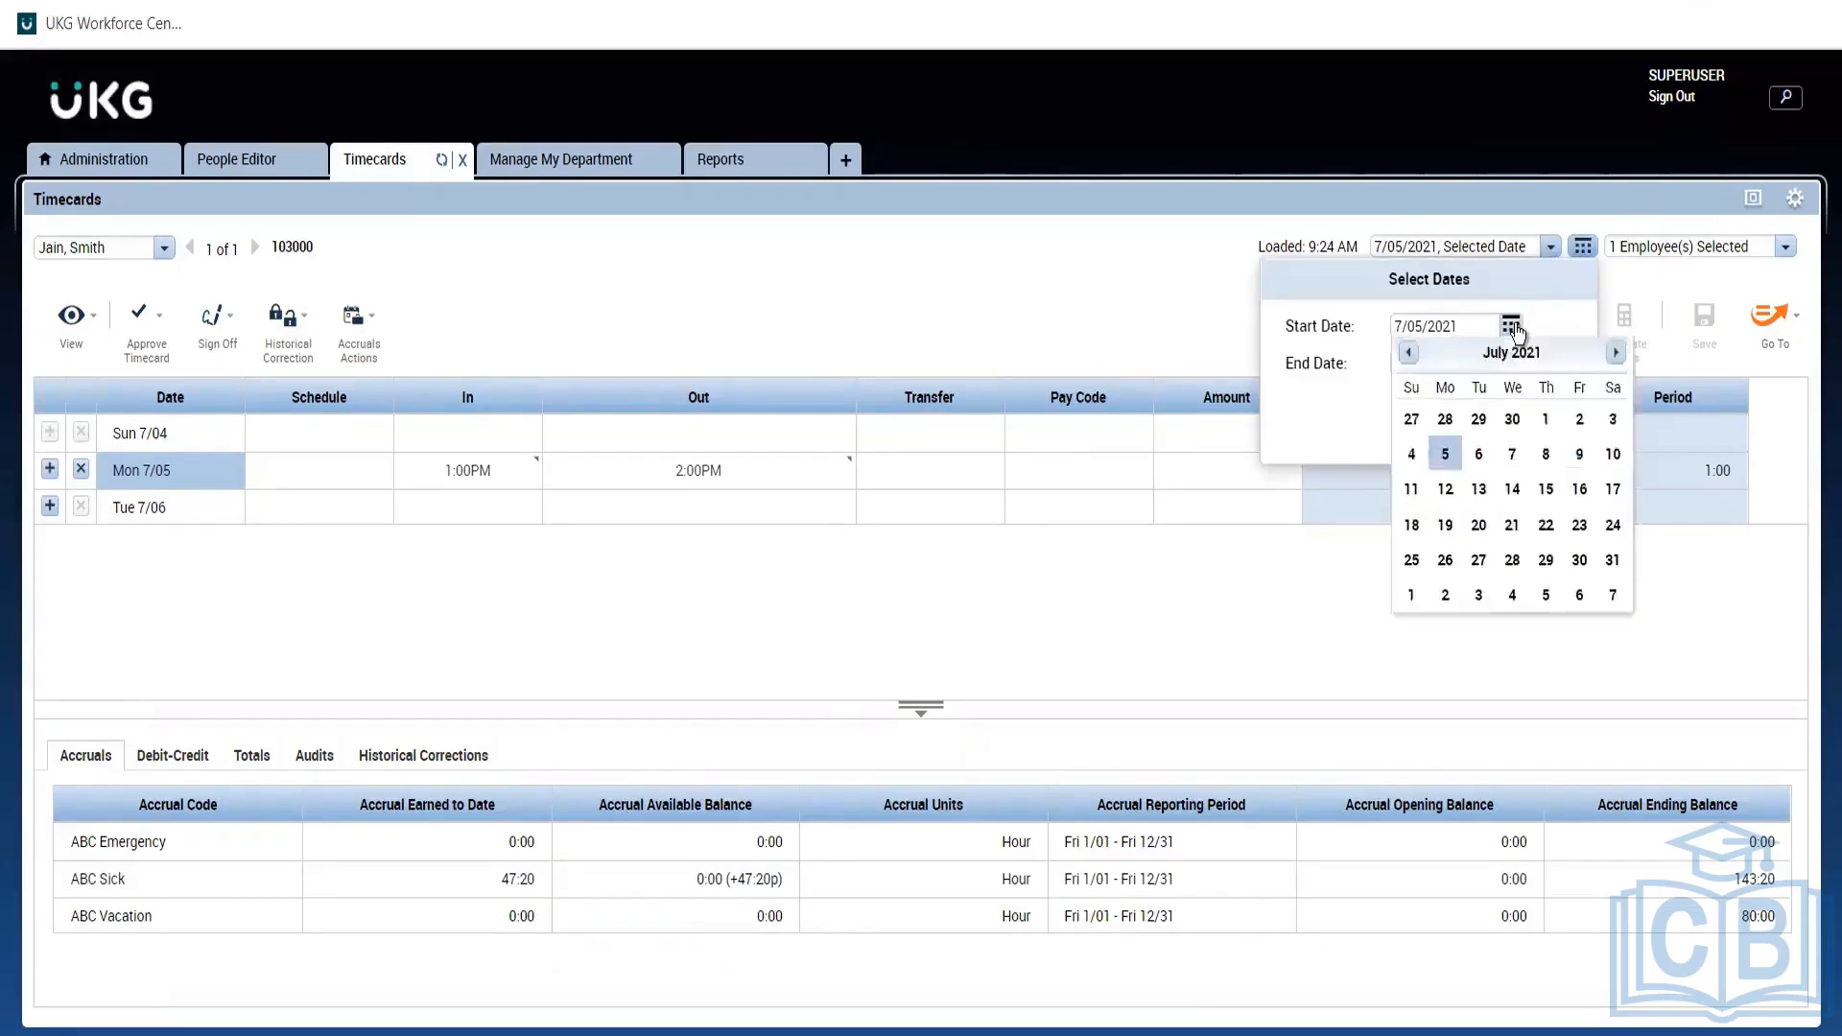
click(1617, 359)
click(1617, 359)
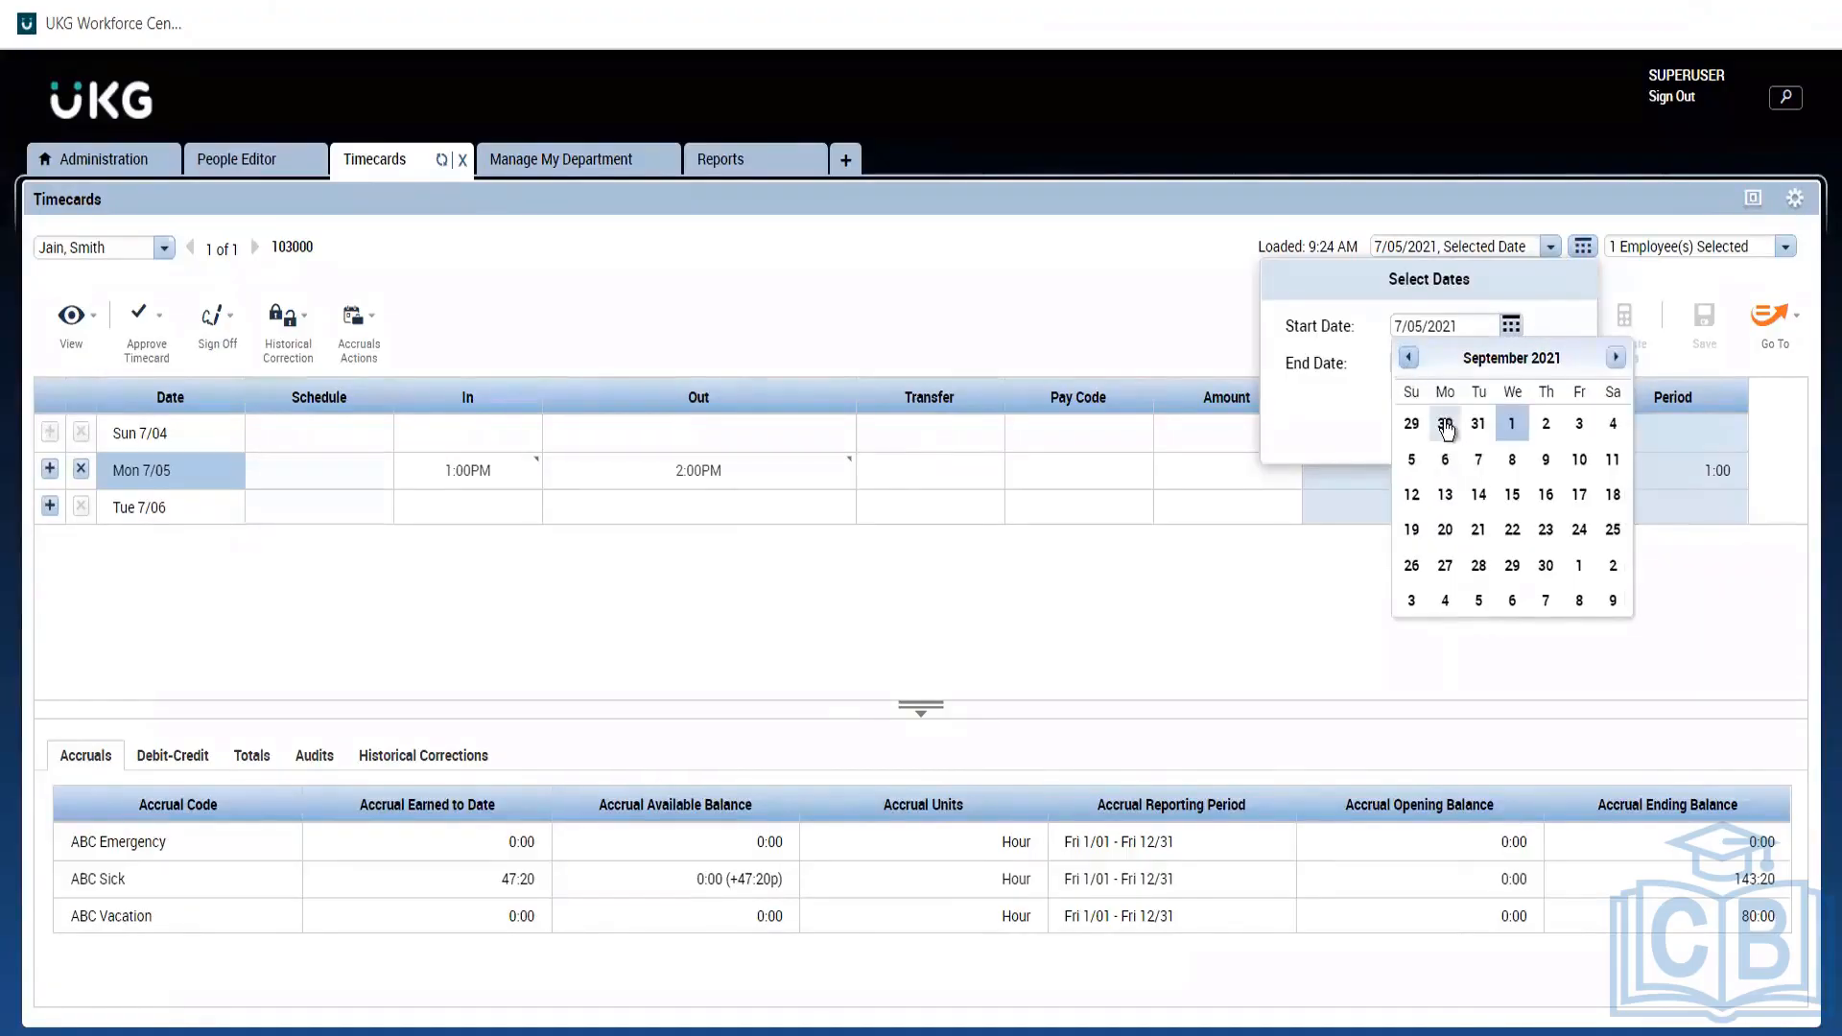
click(1446, 428)
click(1511, 362)
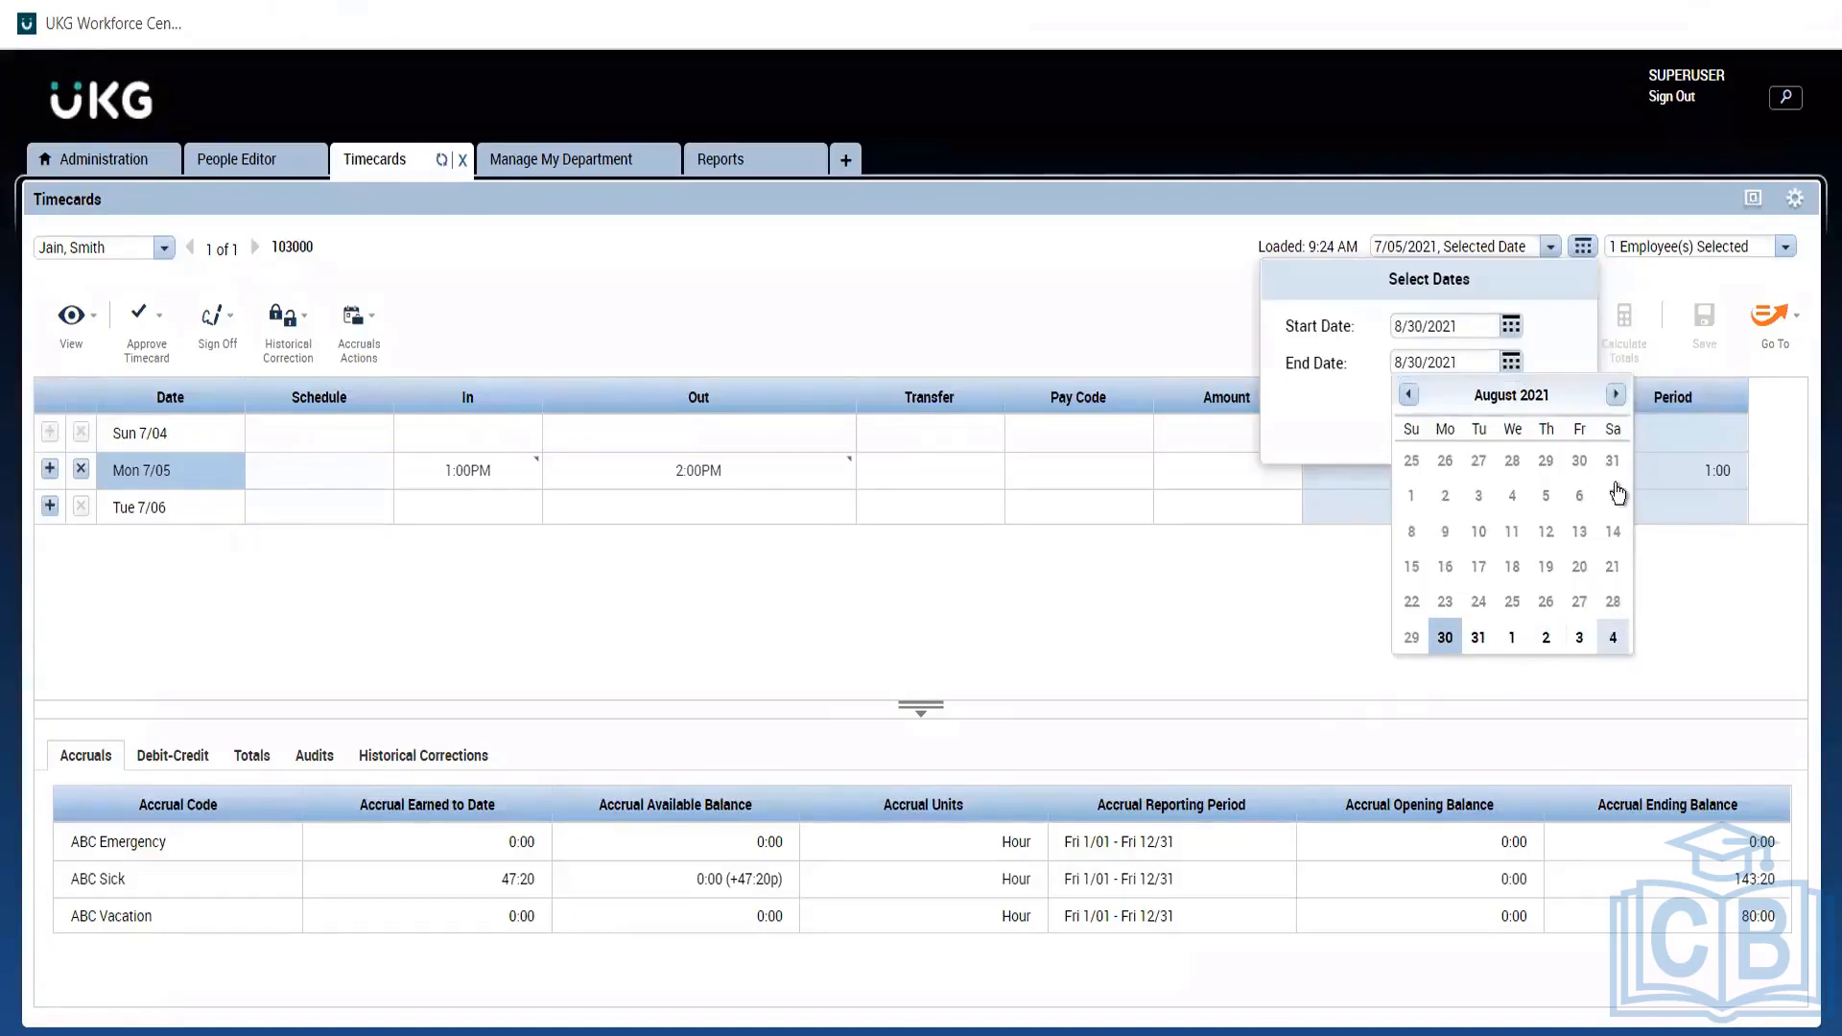
click(1615, 394)
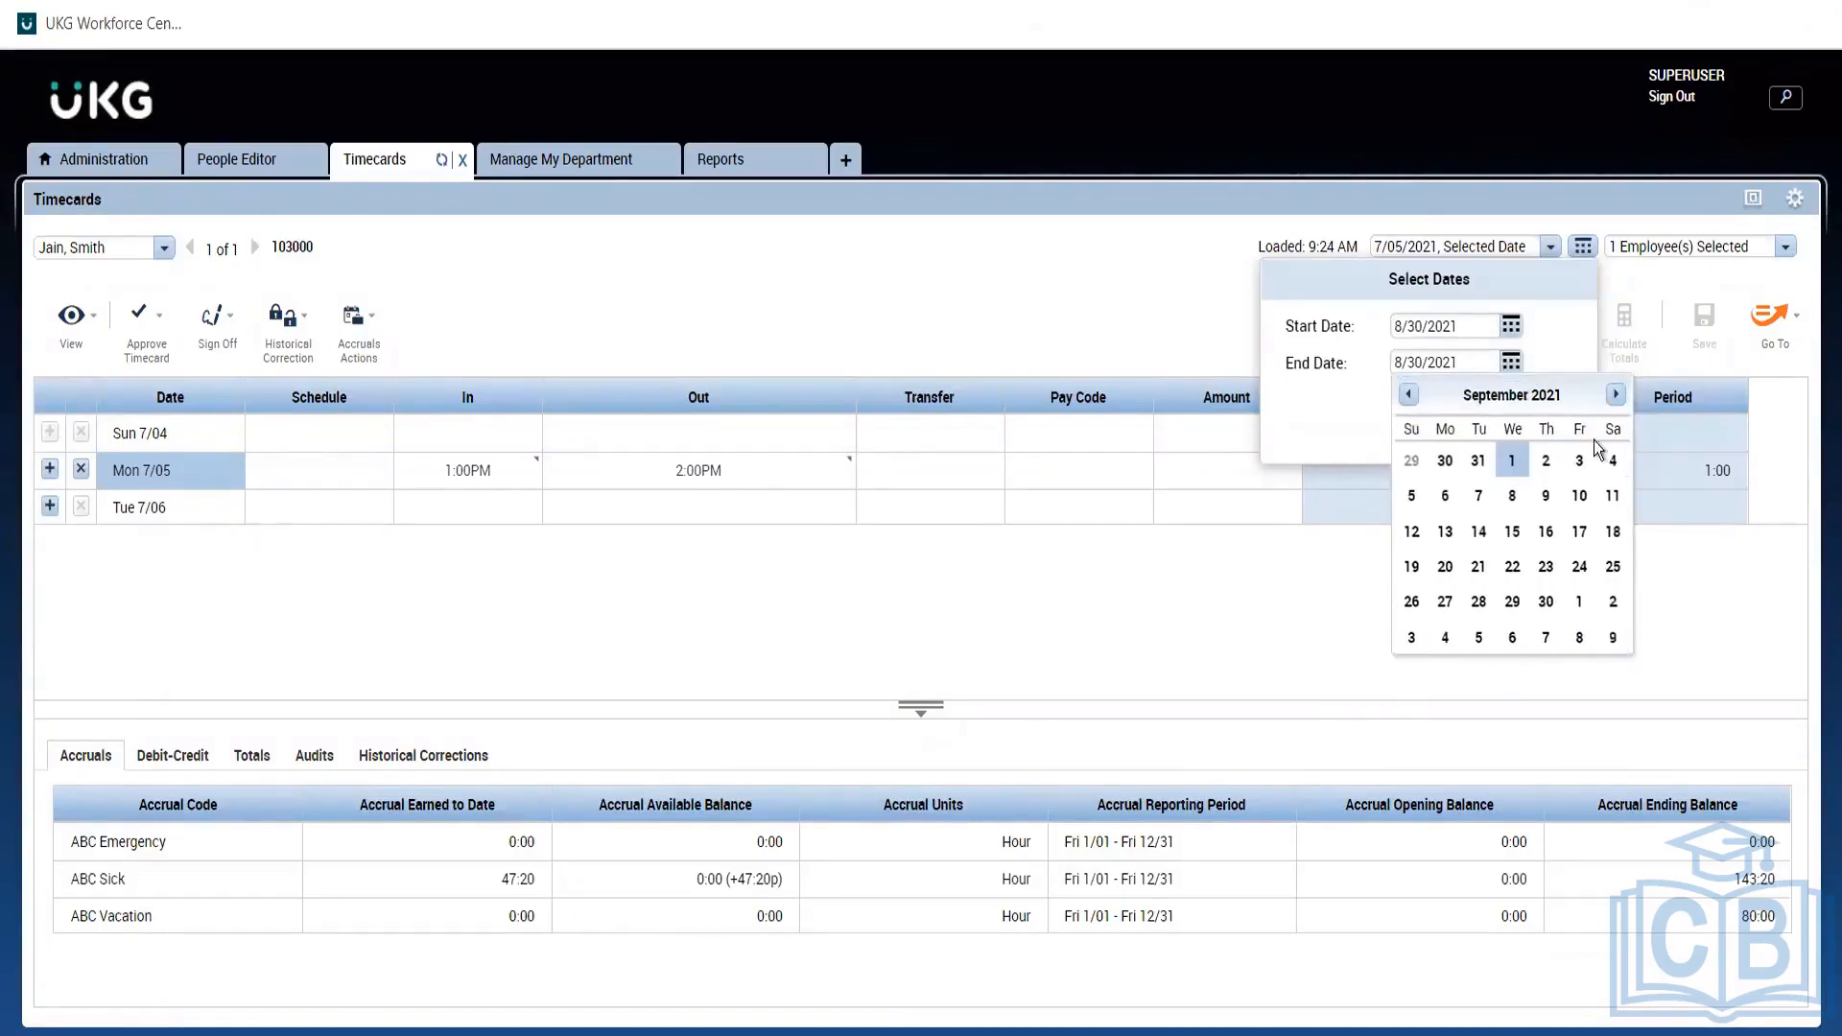
click(1612, 495)
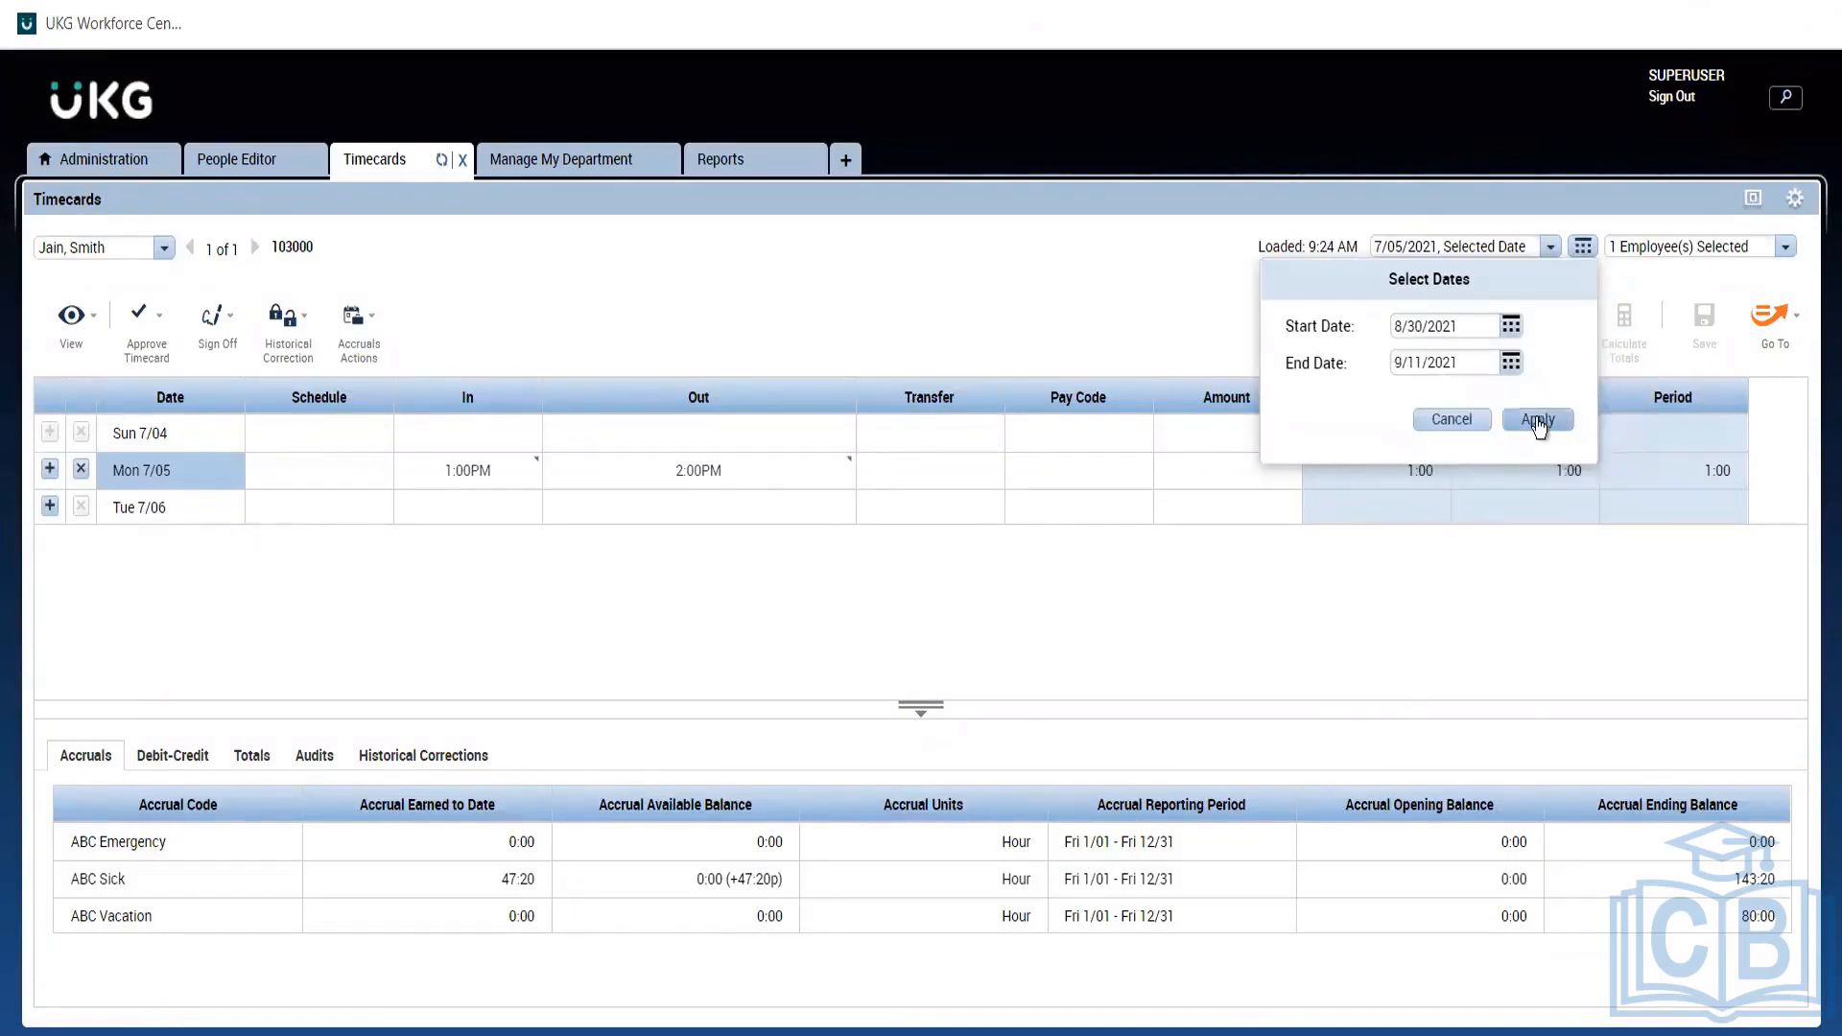
click(1537, 421)
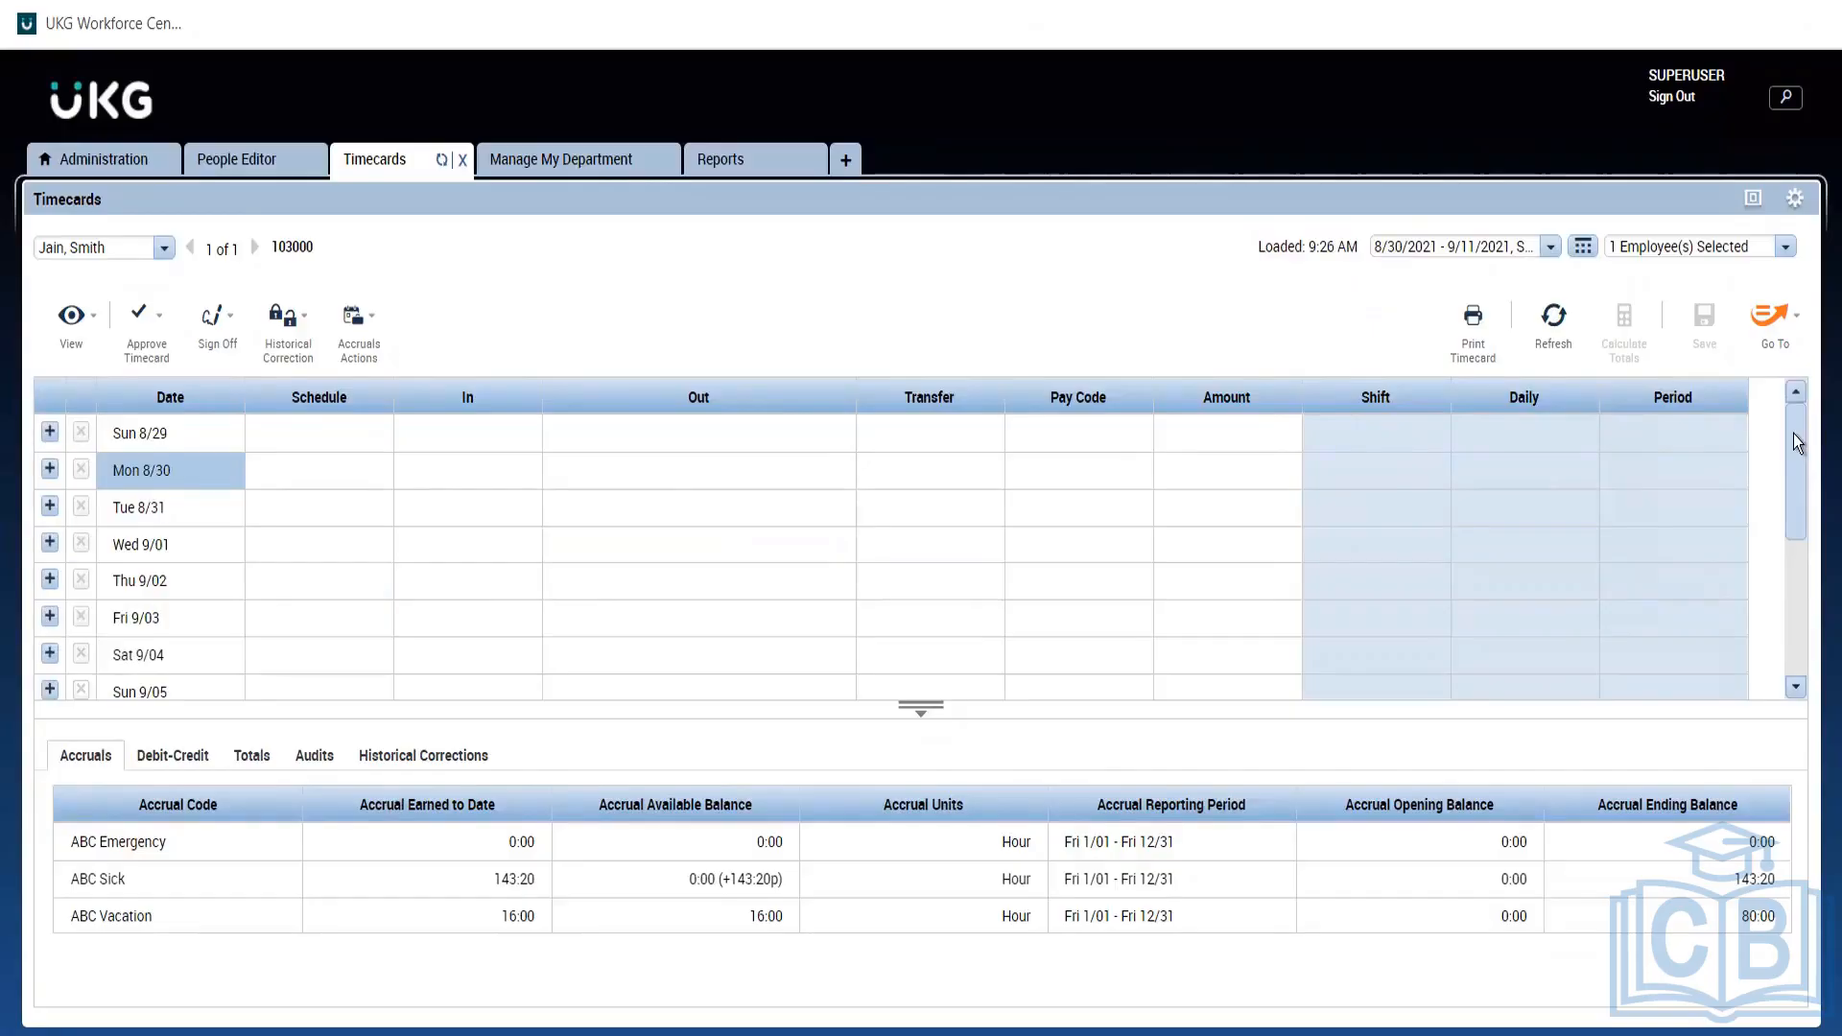
Compare accrual balances for Mon 8/30 through Fri 9/03, including the full ABC Sick available balance.
drag(1793, 434, 1815, 587)
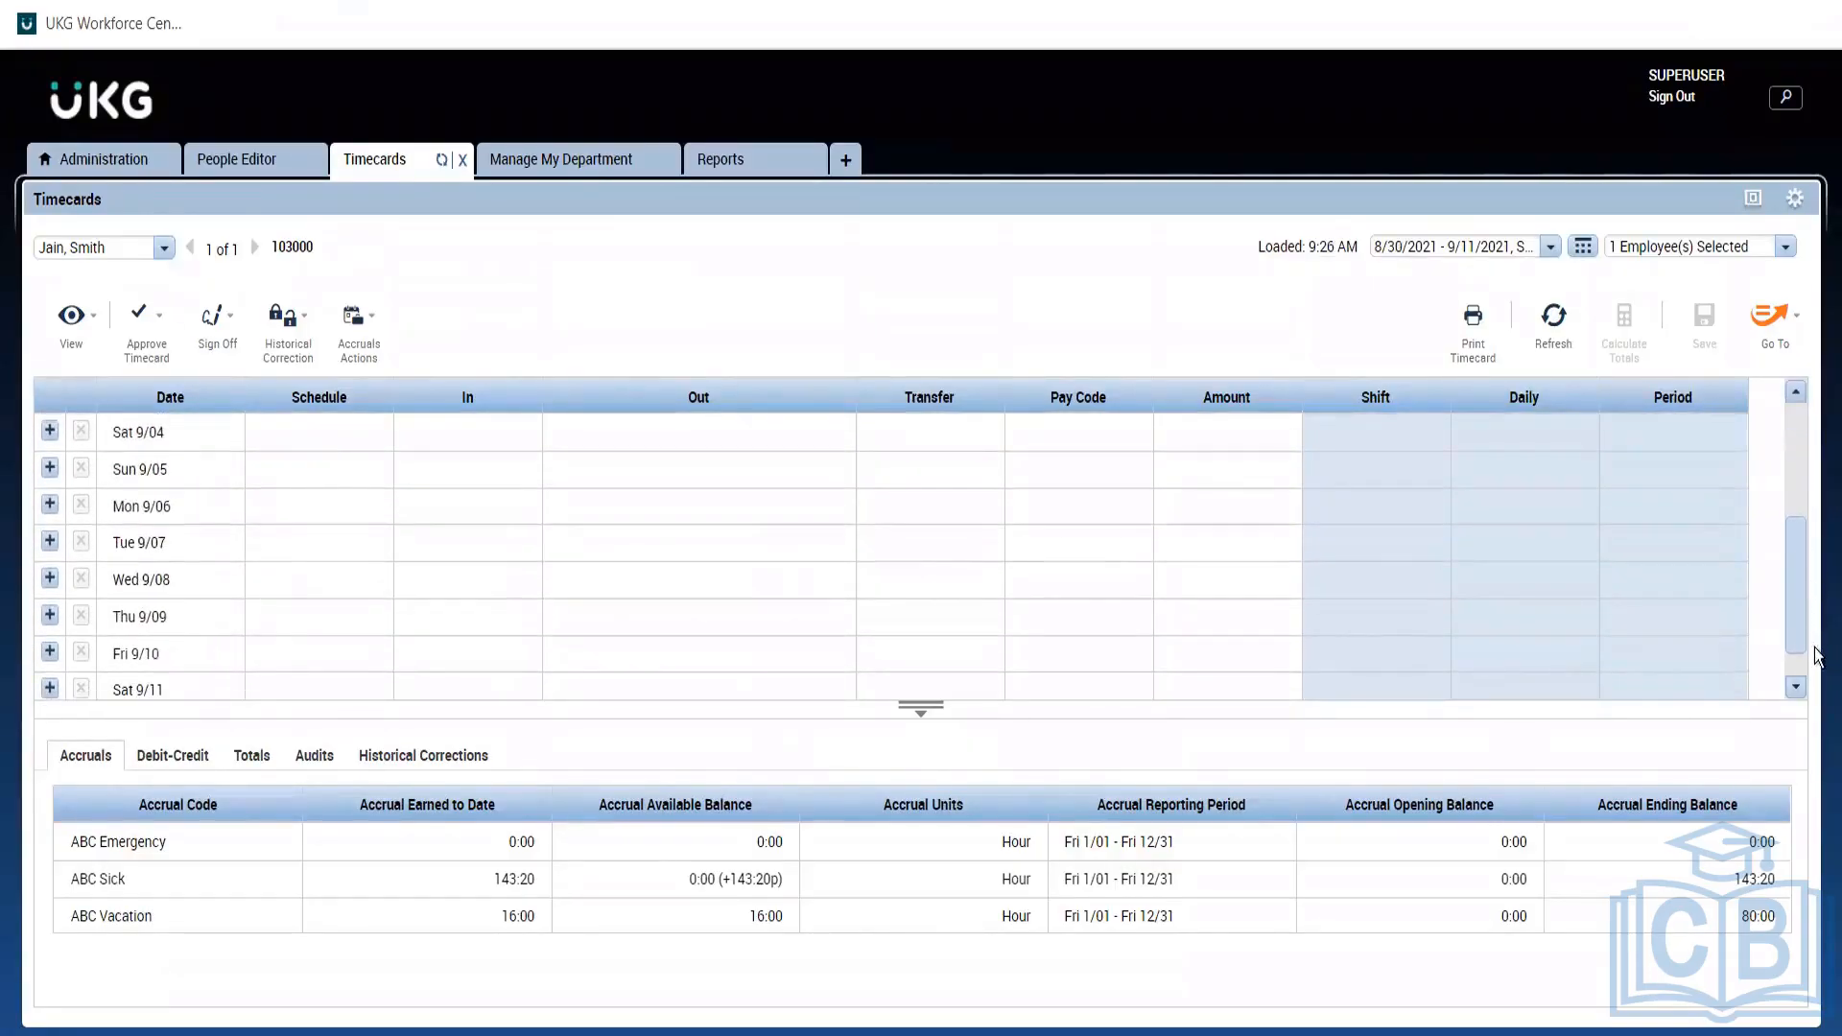
drag(1815, 656, 1793, 381)
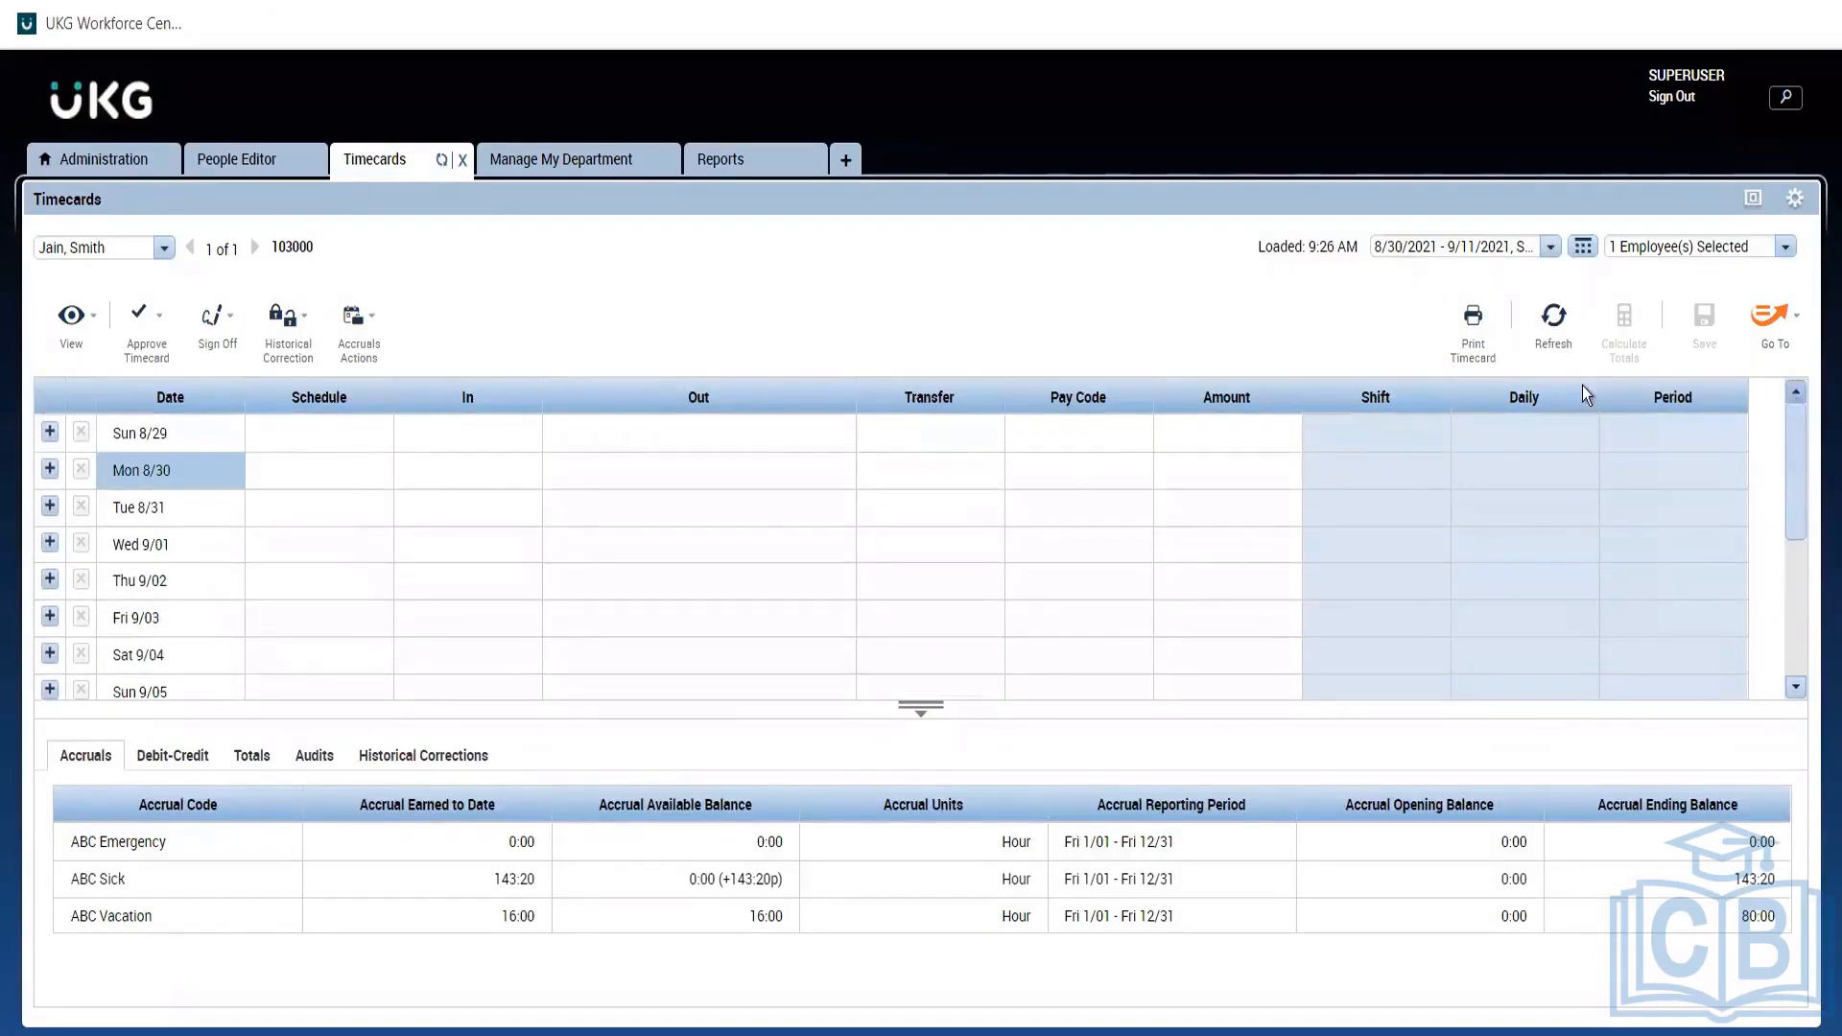
click(186, 508)
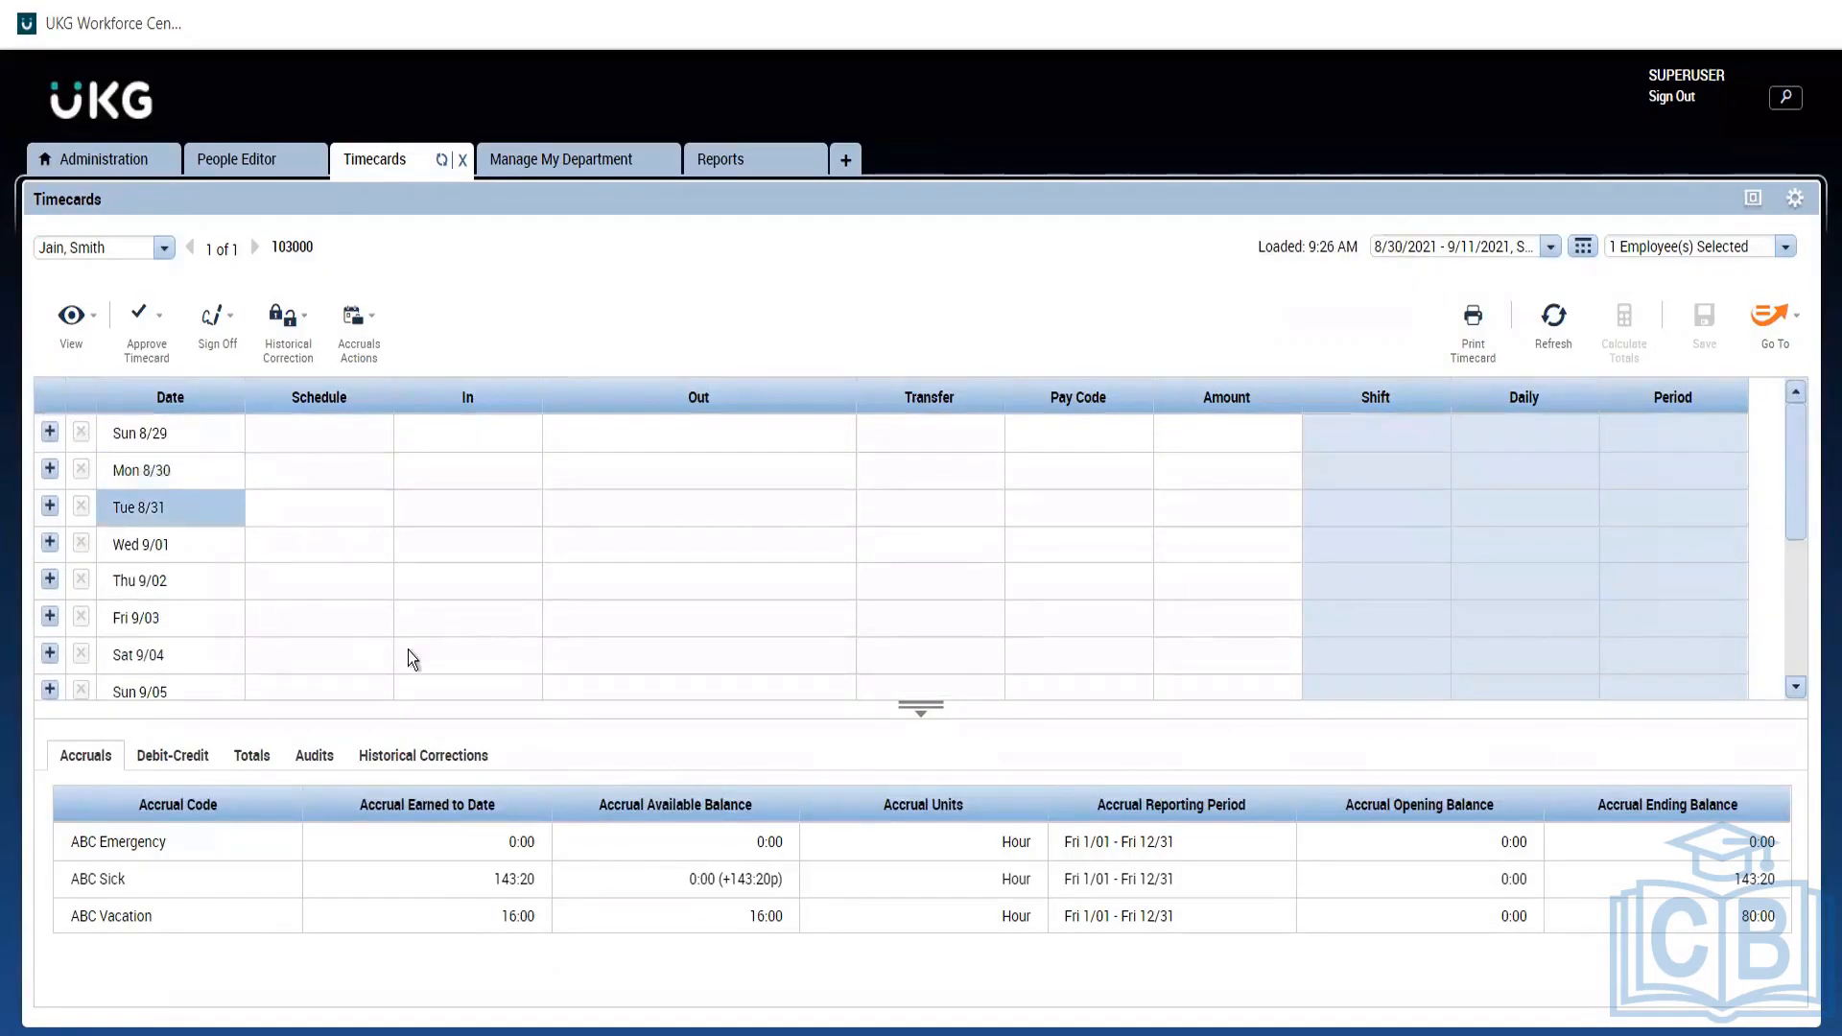
click(705, 877)
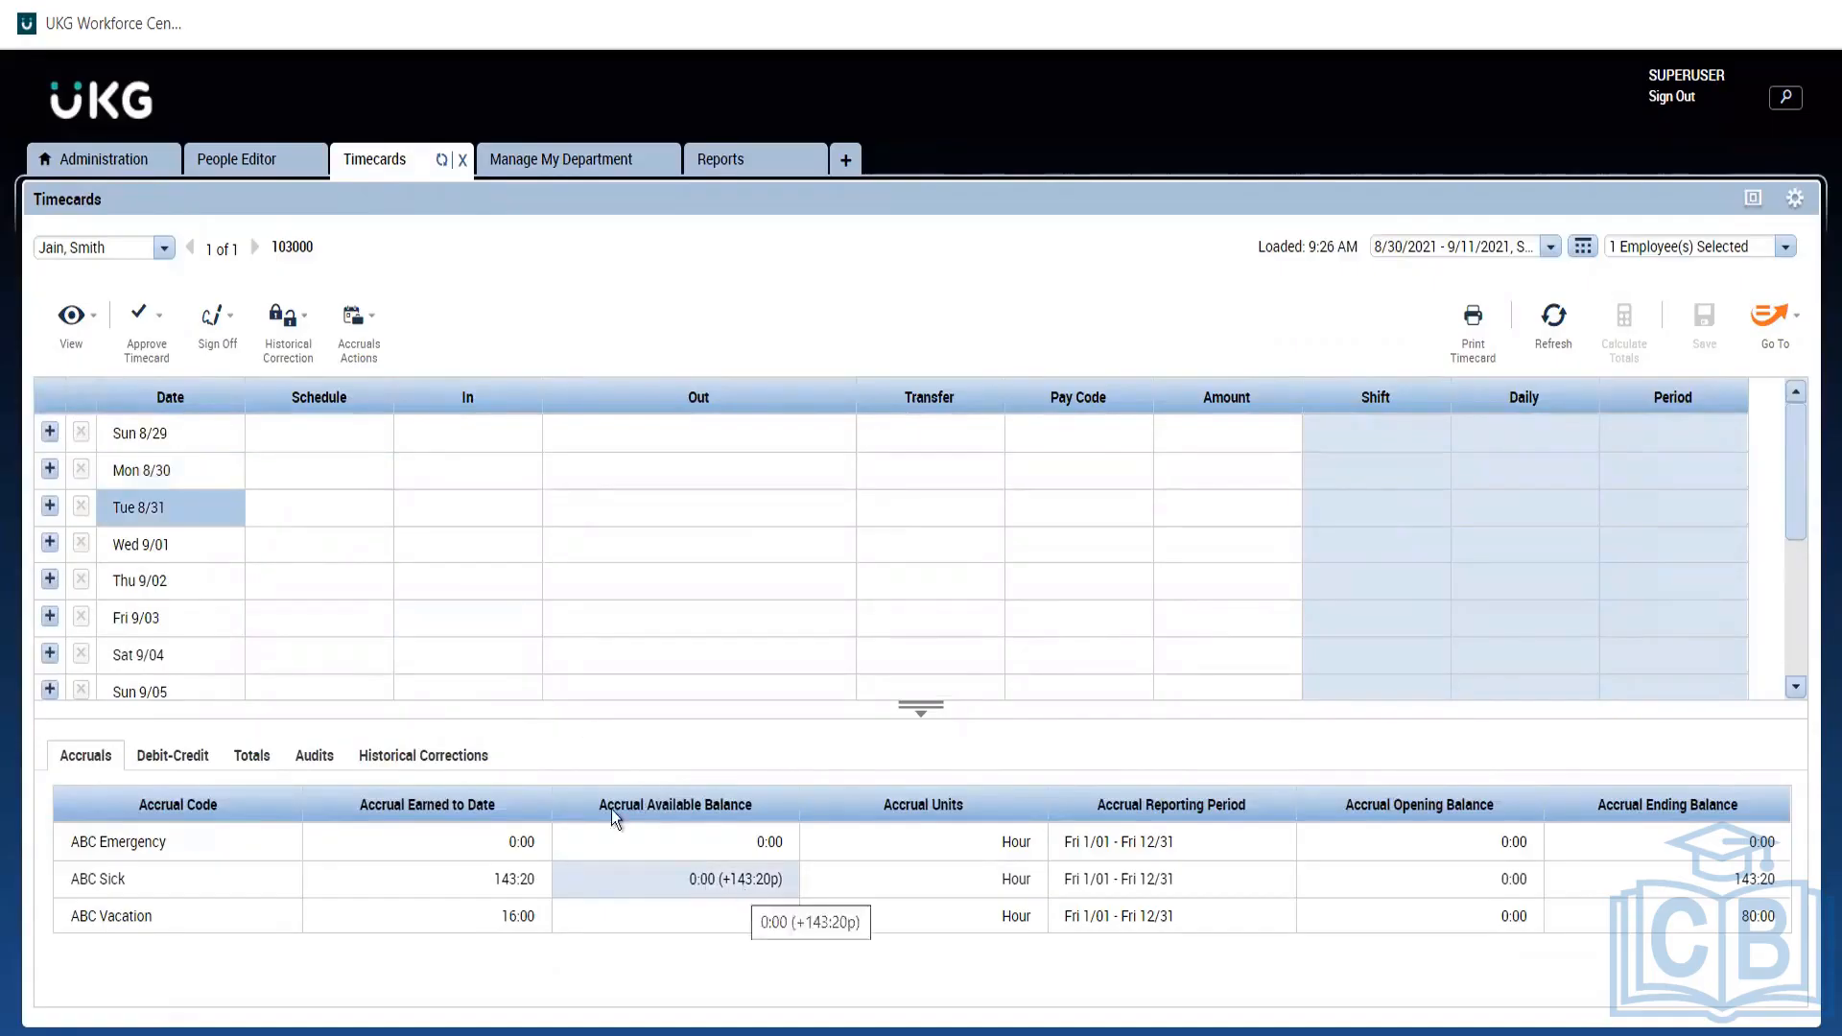
click(158, 551)
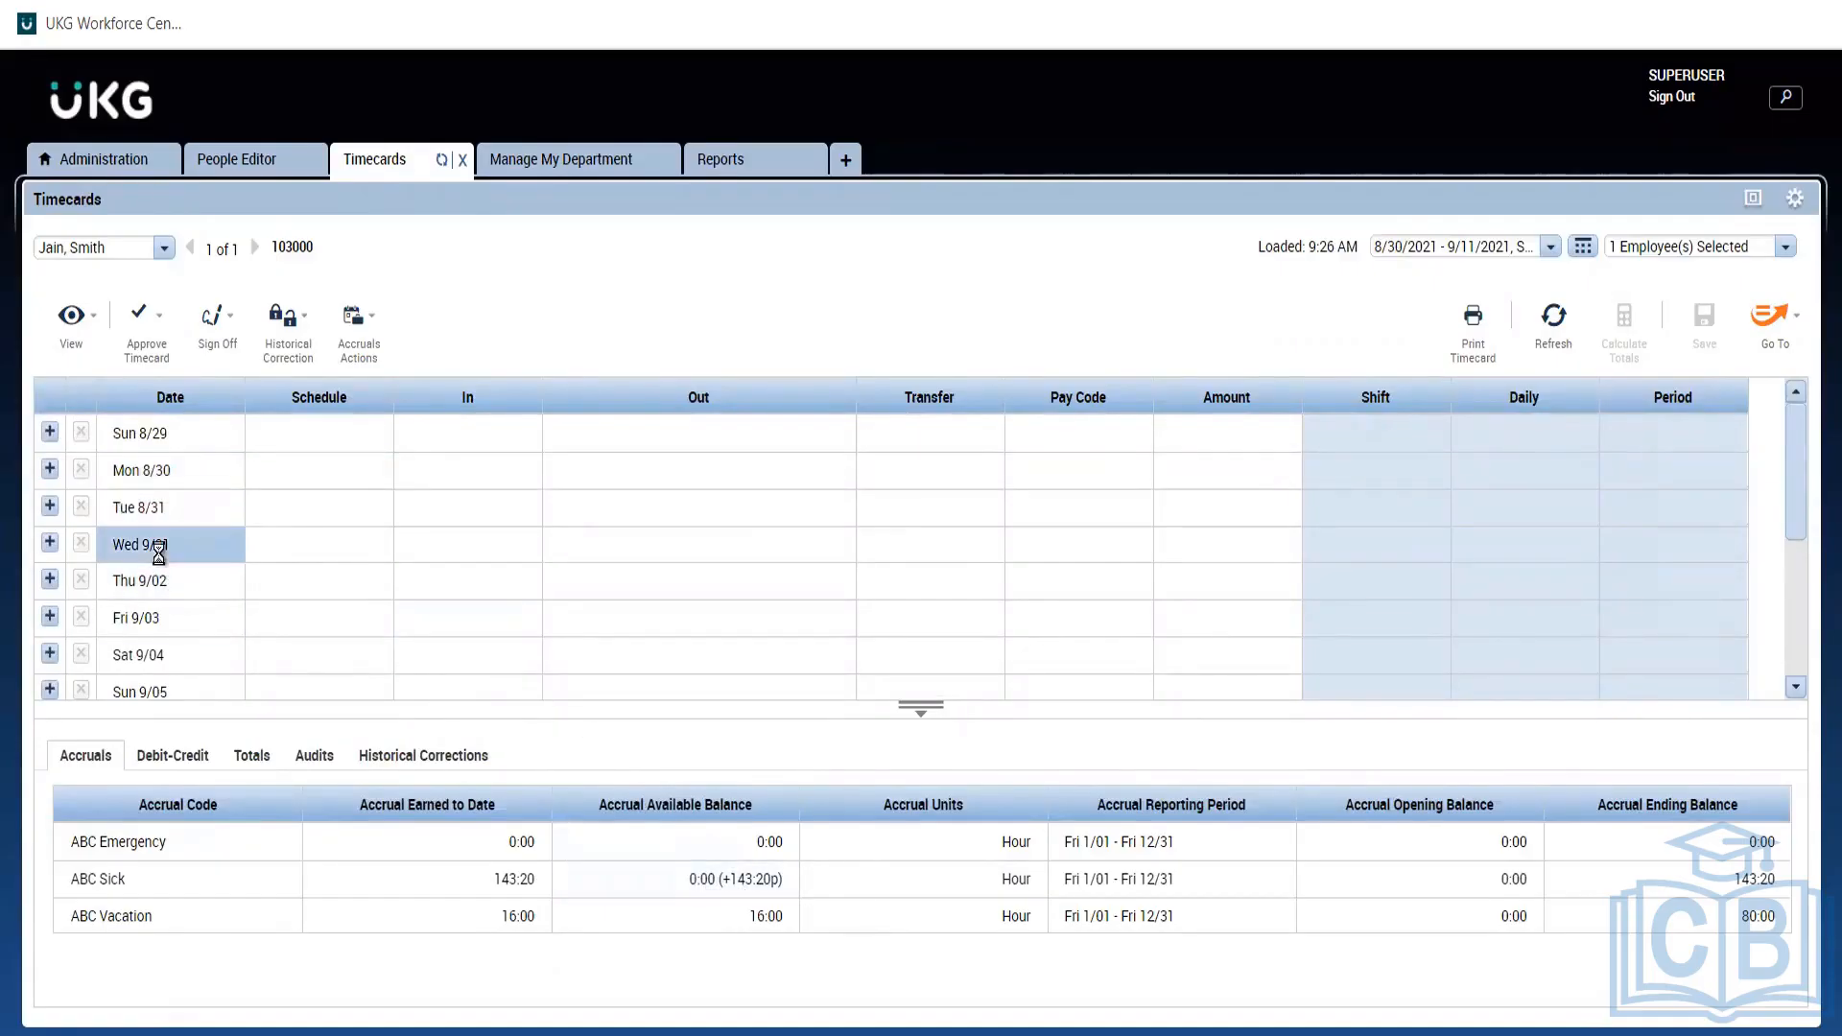
click(176, 619)
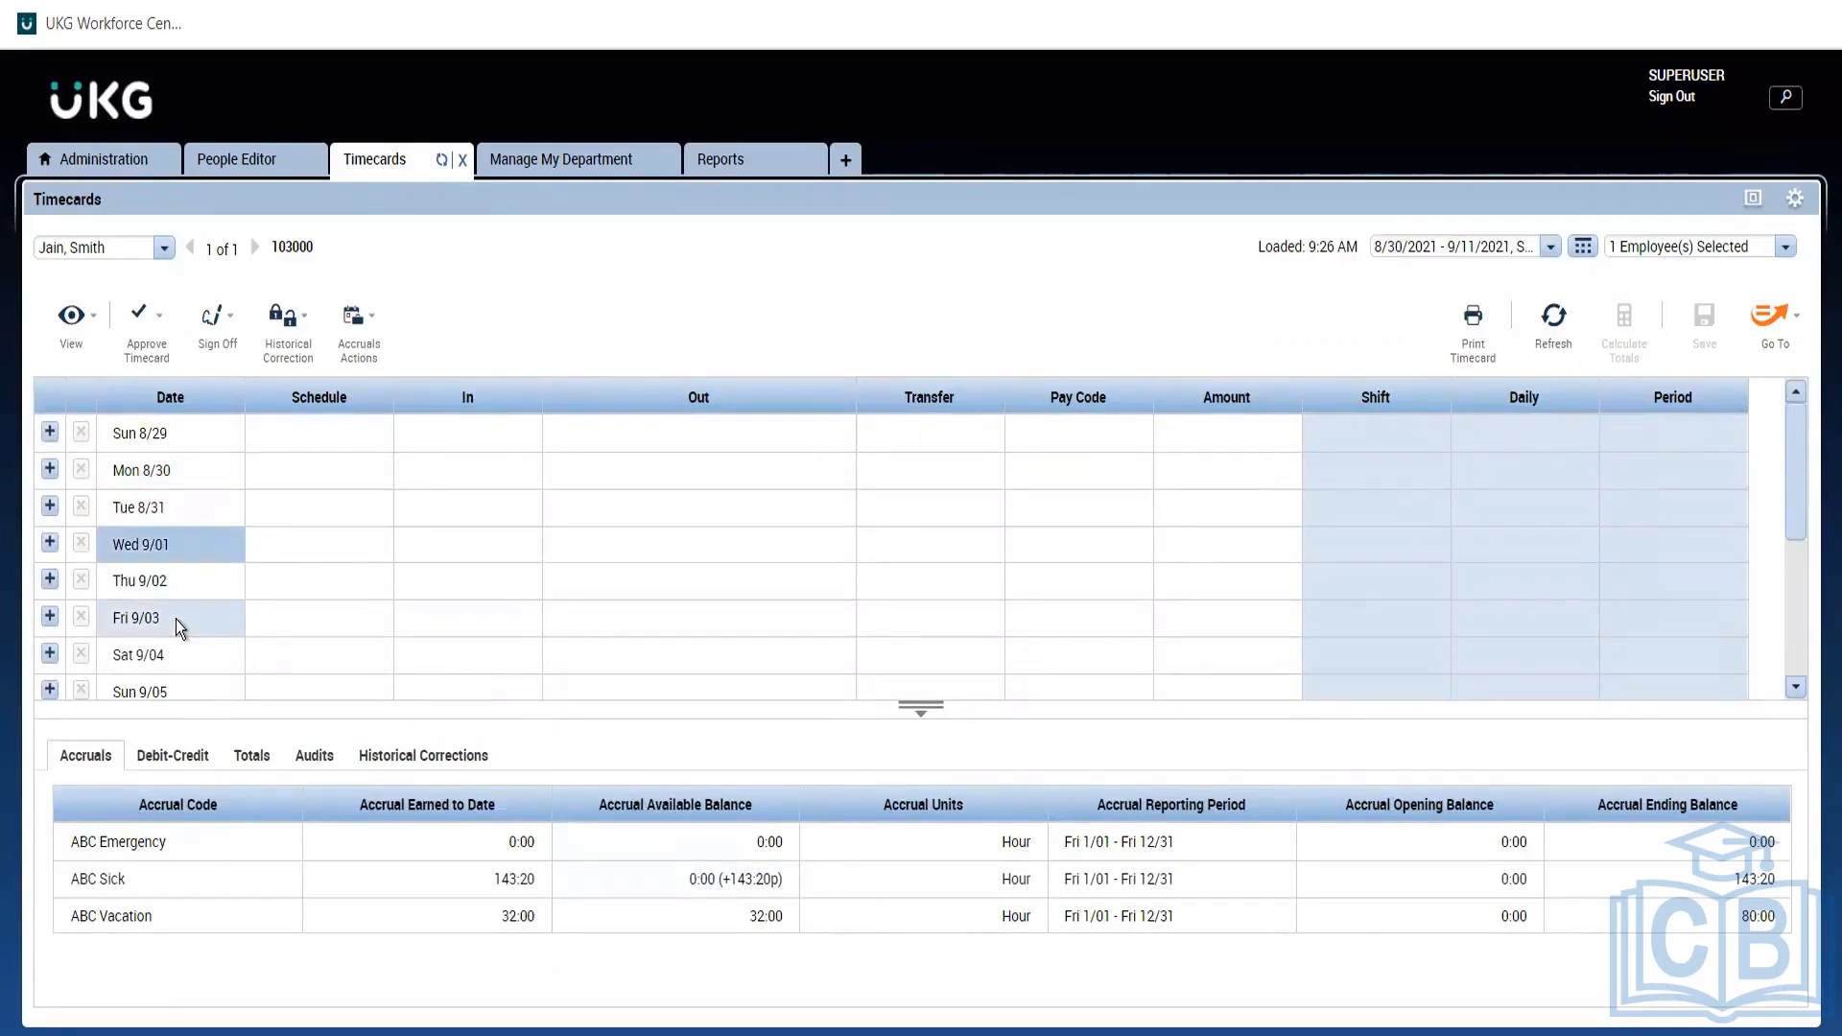
click(176, 558)
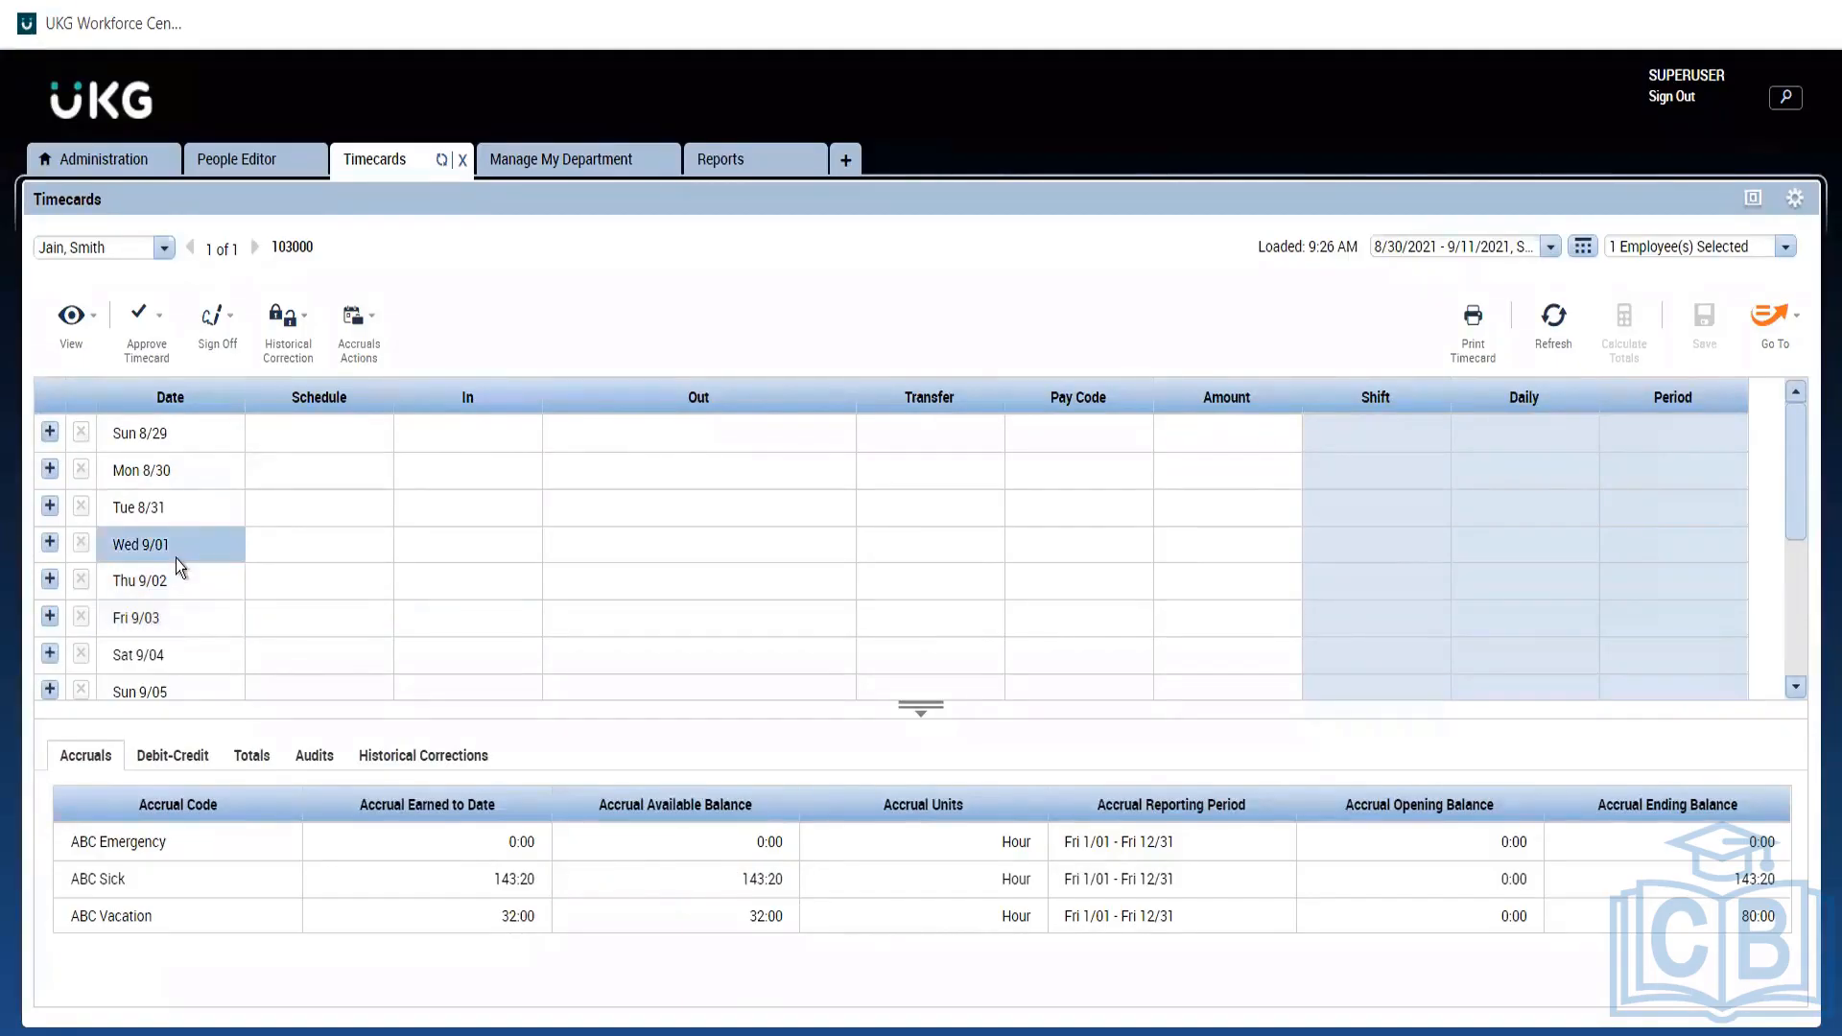
click(187, 499)
click(188, 465)
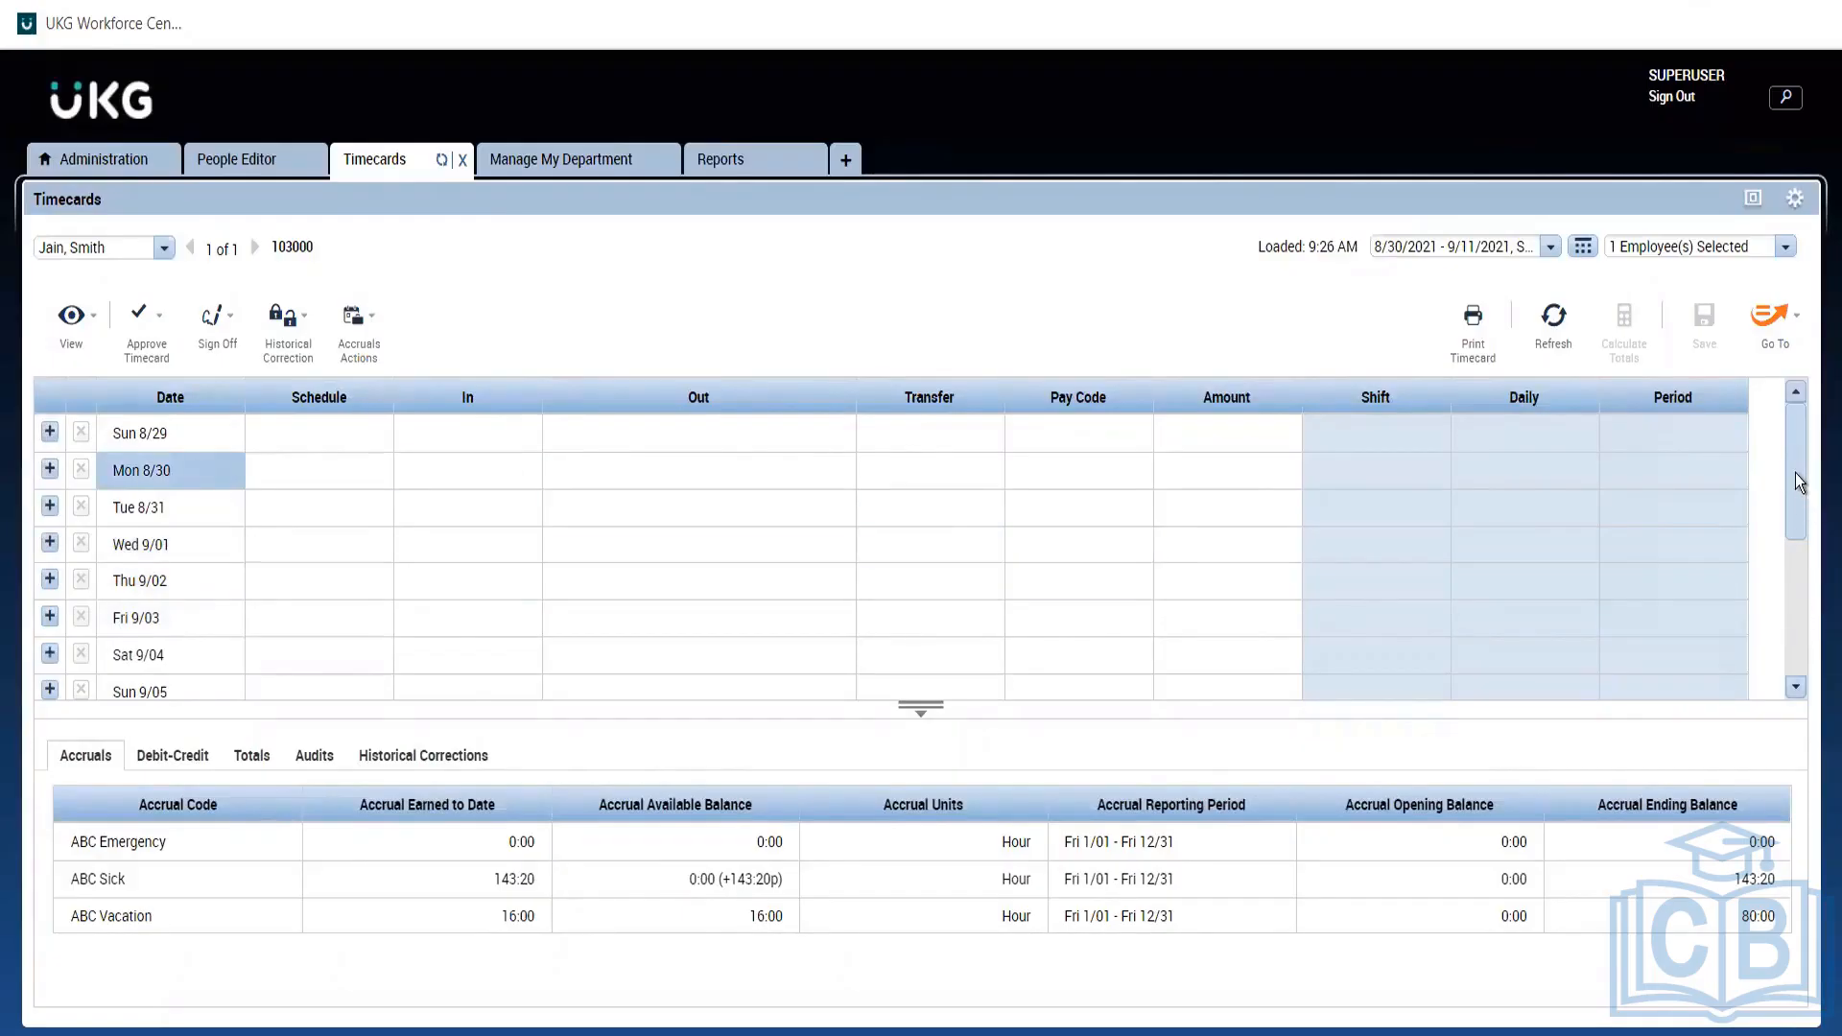
Check accrual balances day by day from Wed 9/08 back to Thu 9/02.
drag(1798, 482, 1786, 698)
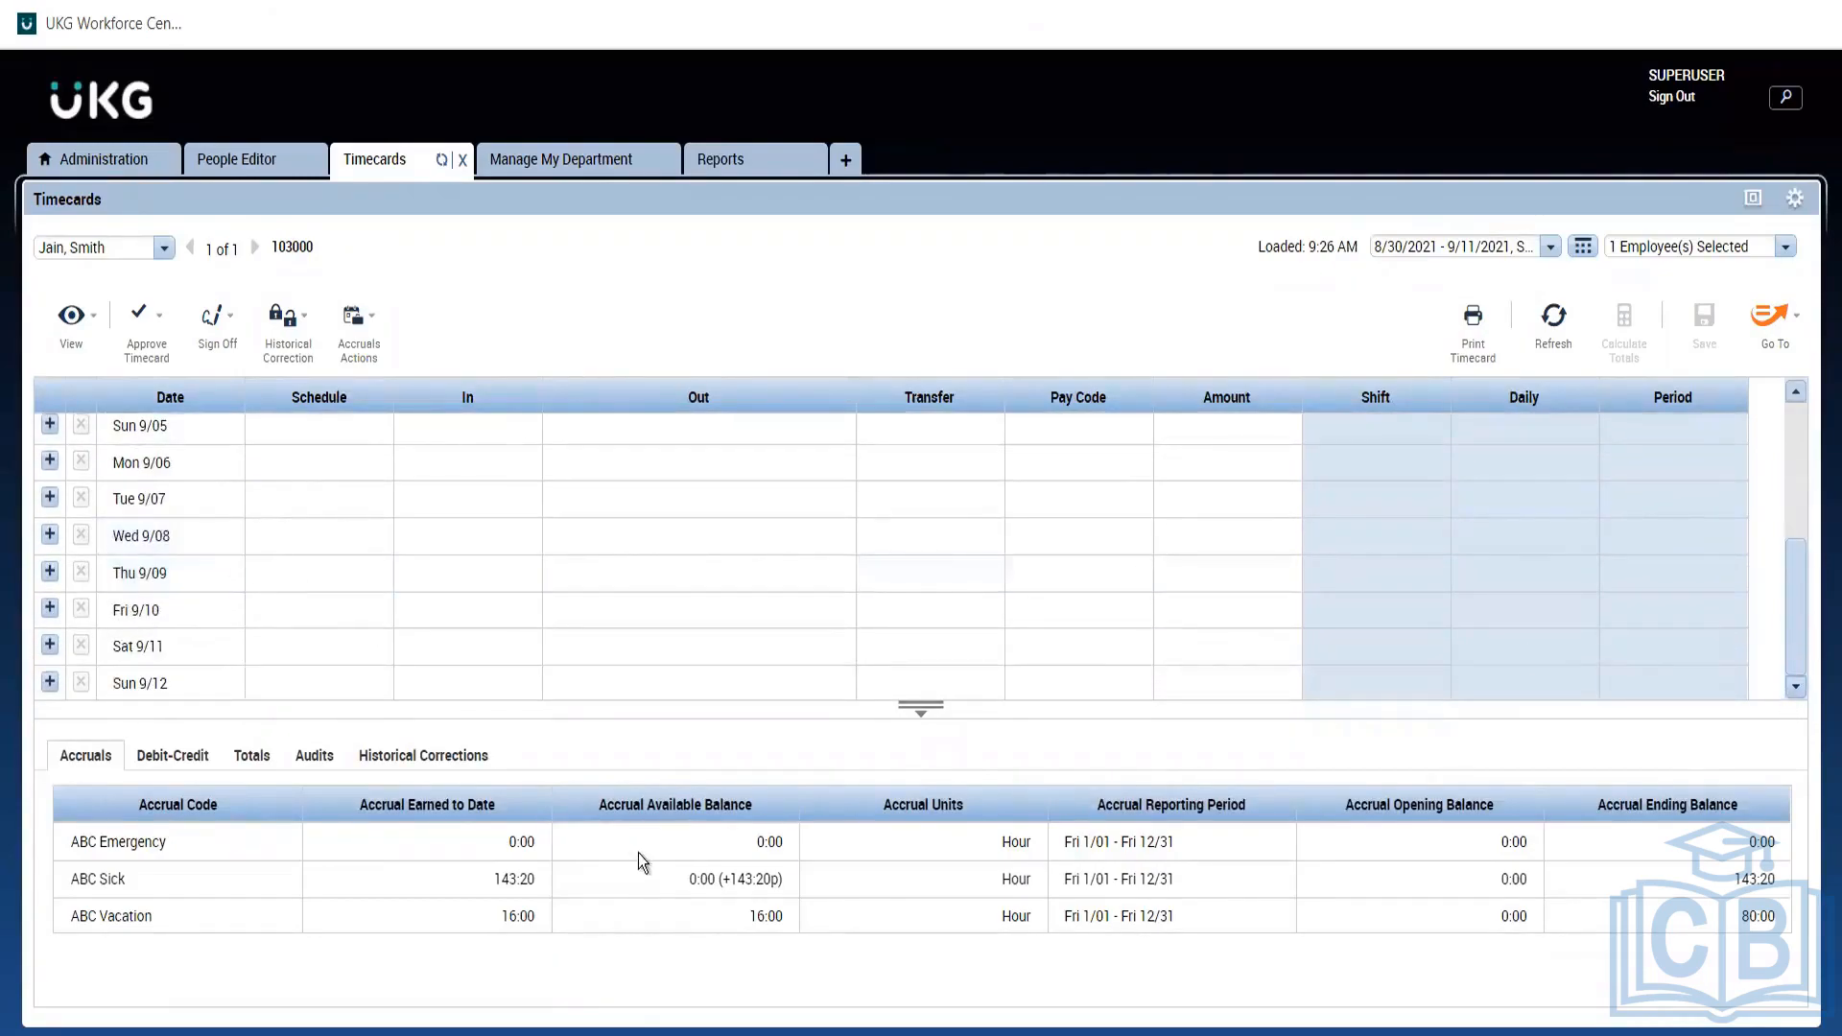
click(144, 534)
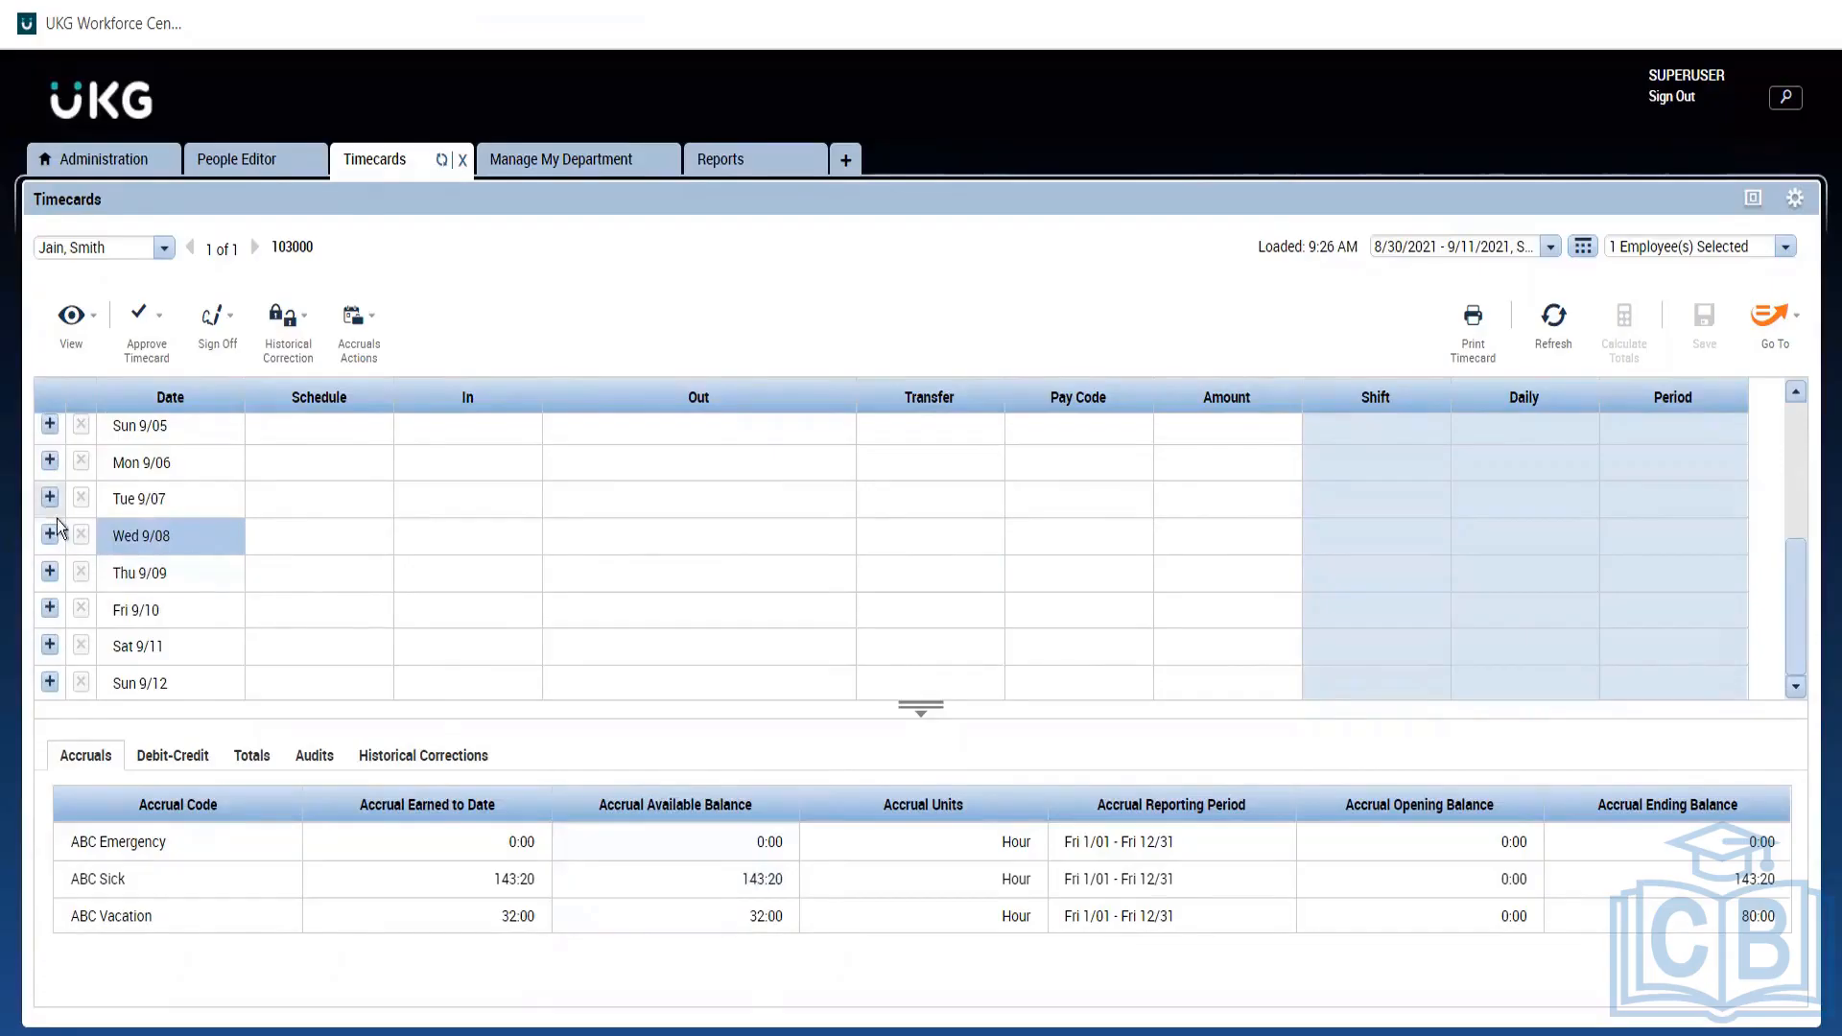
click(181, 485)
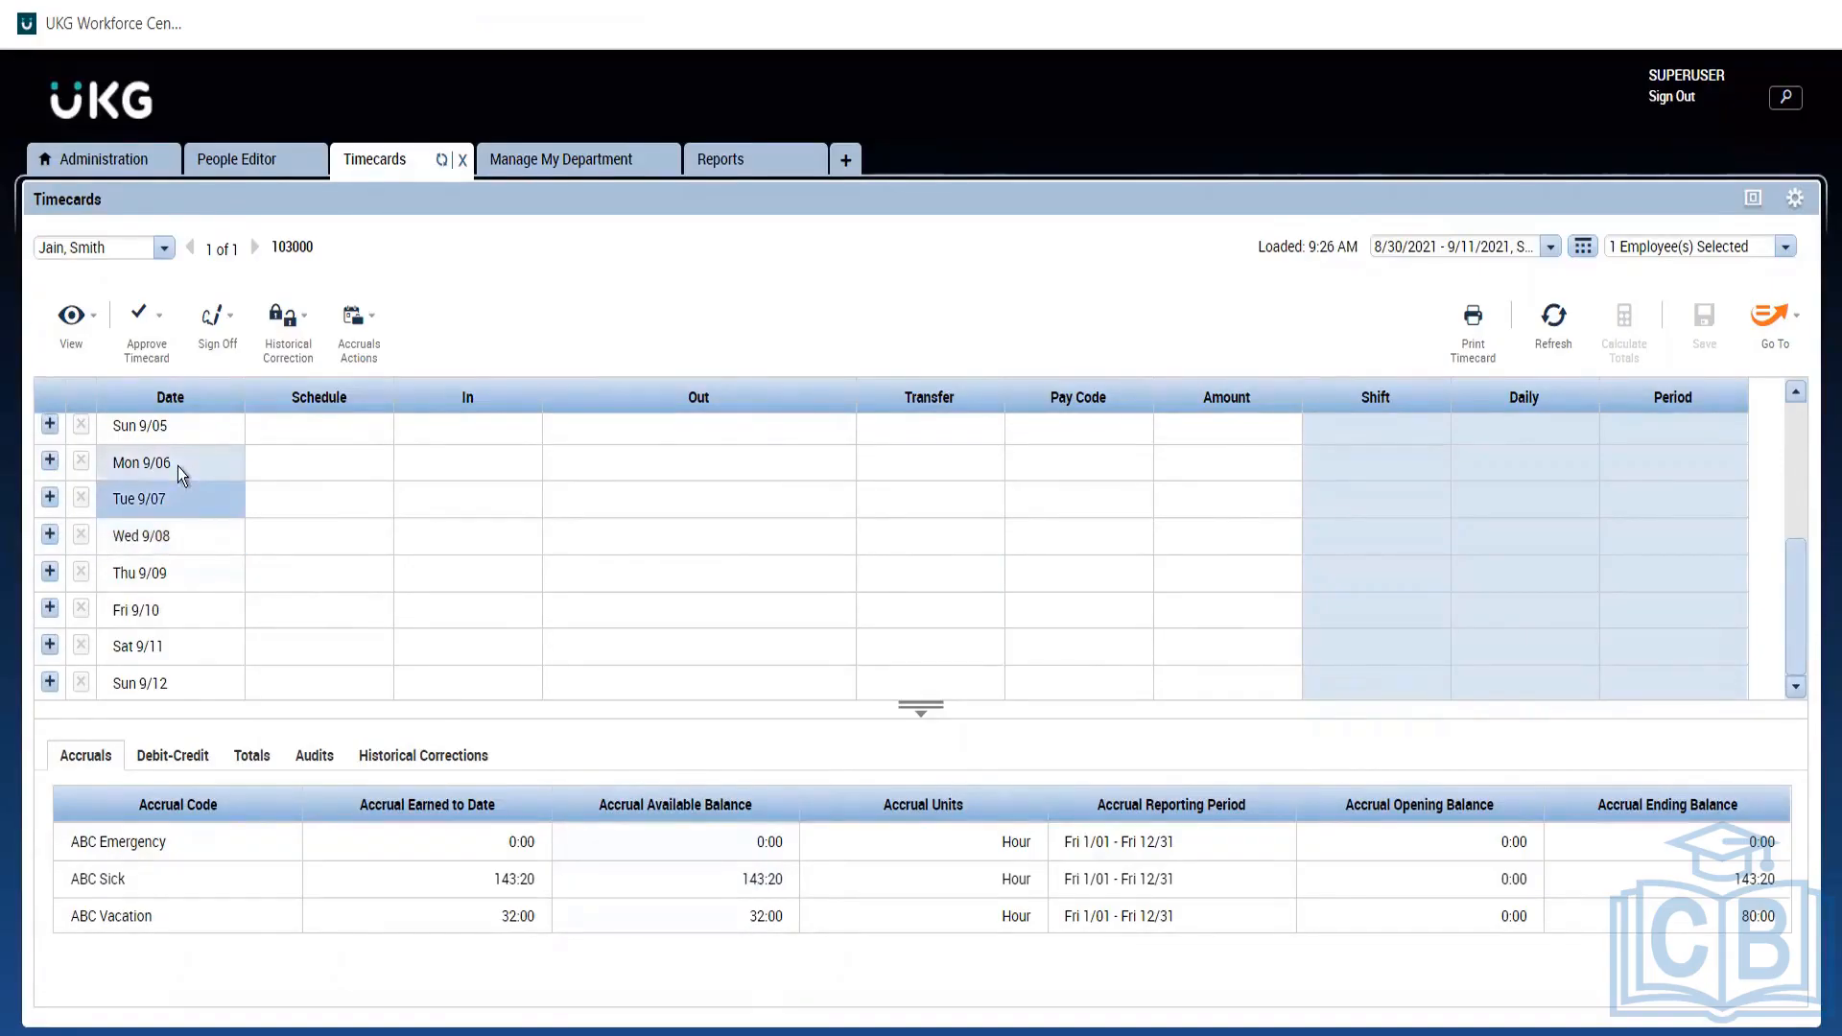
click(177, 466)
click(165, 431)
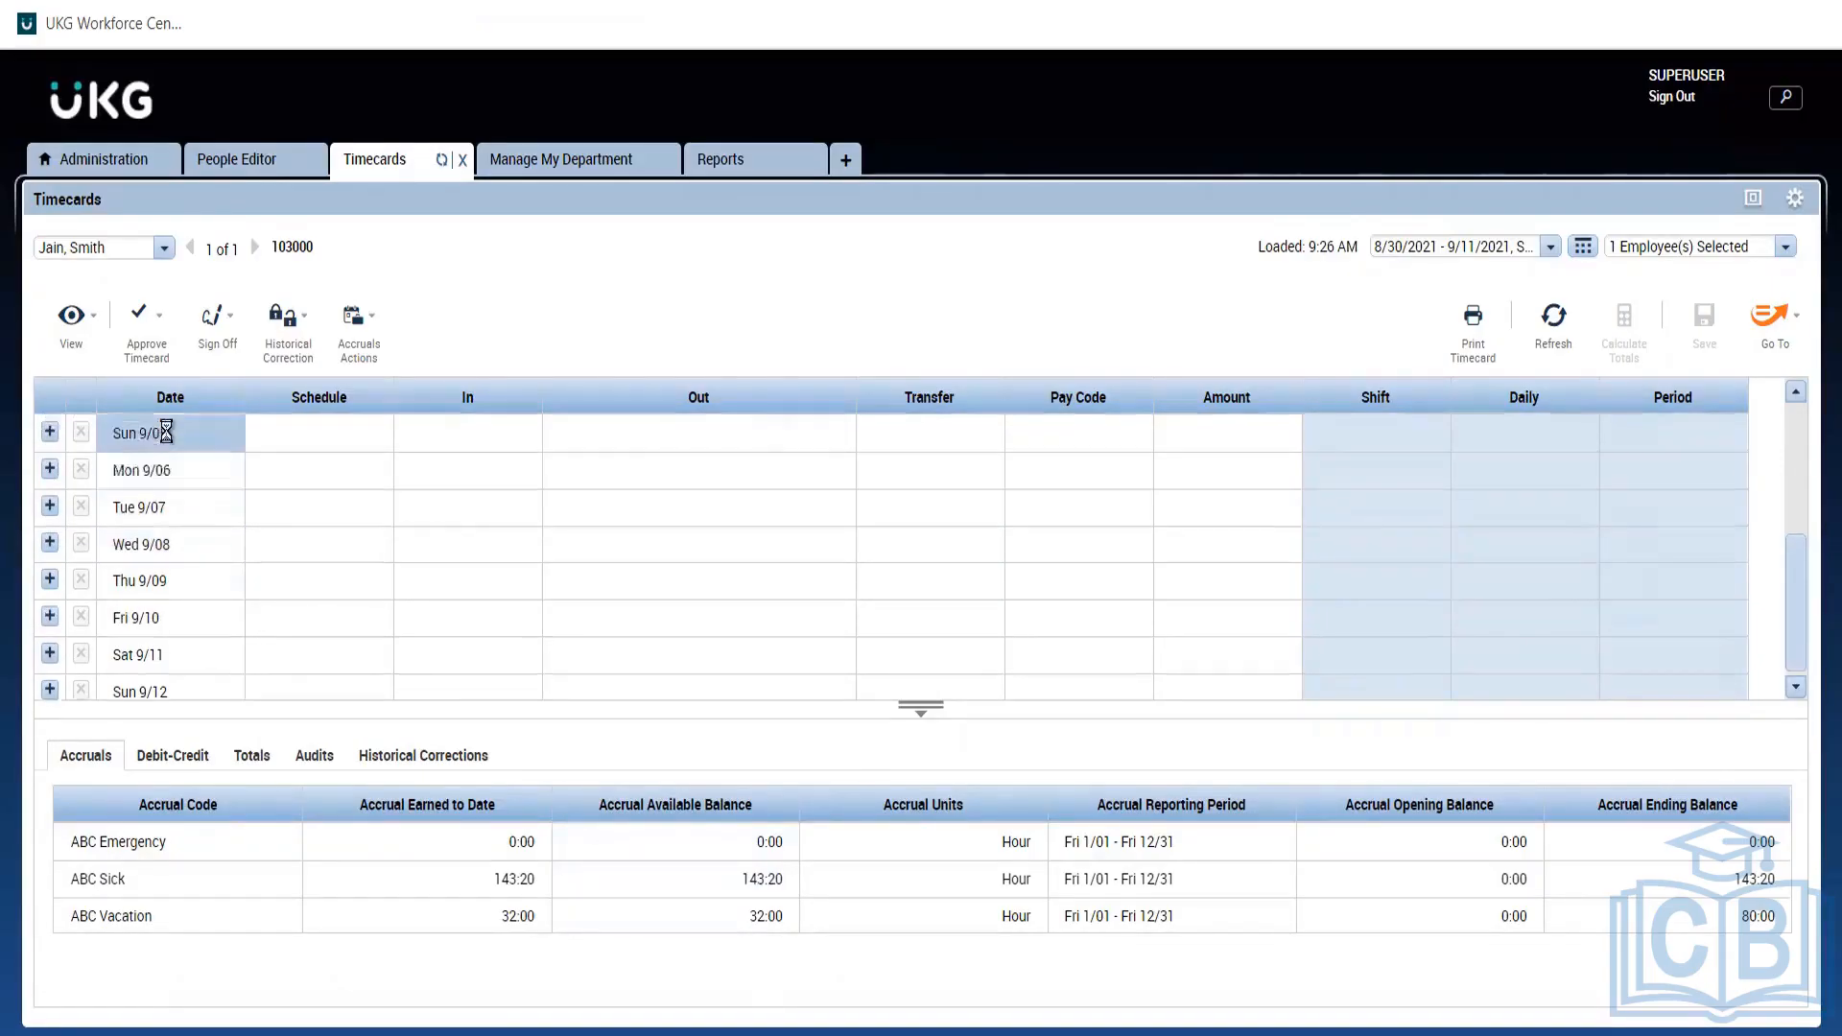
click(1796, 392)
click(1796, 392)
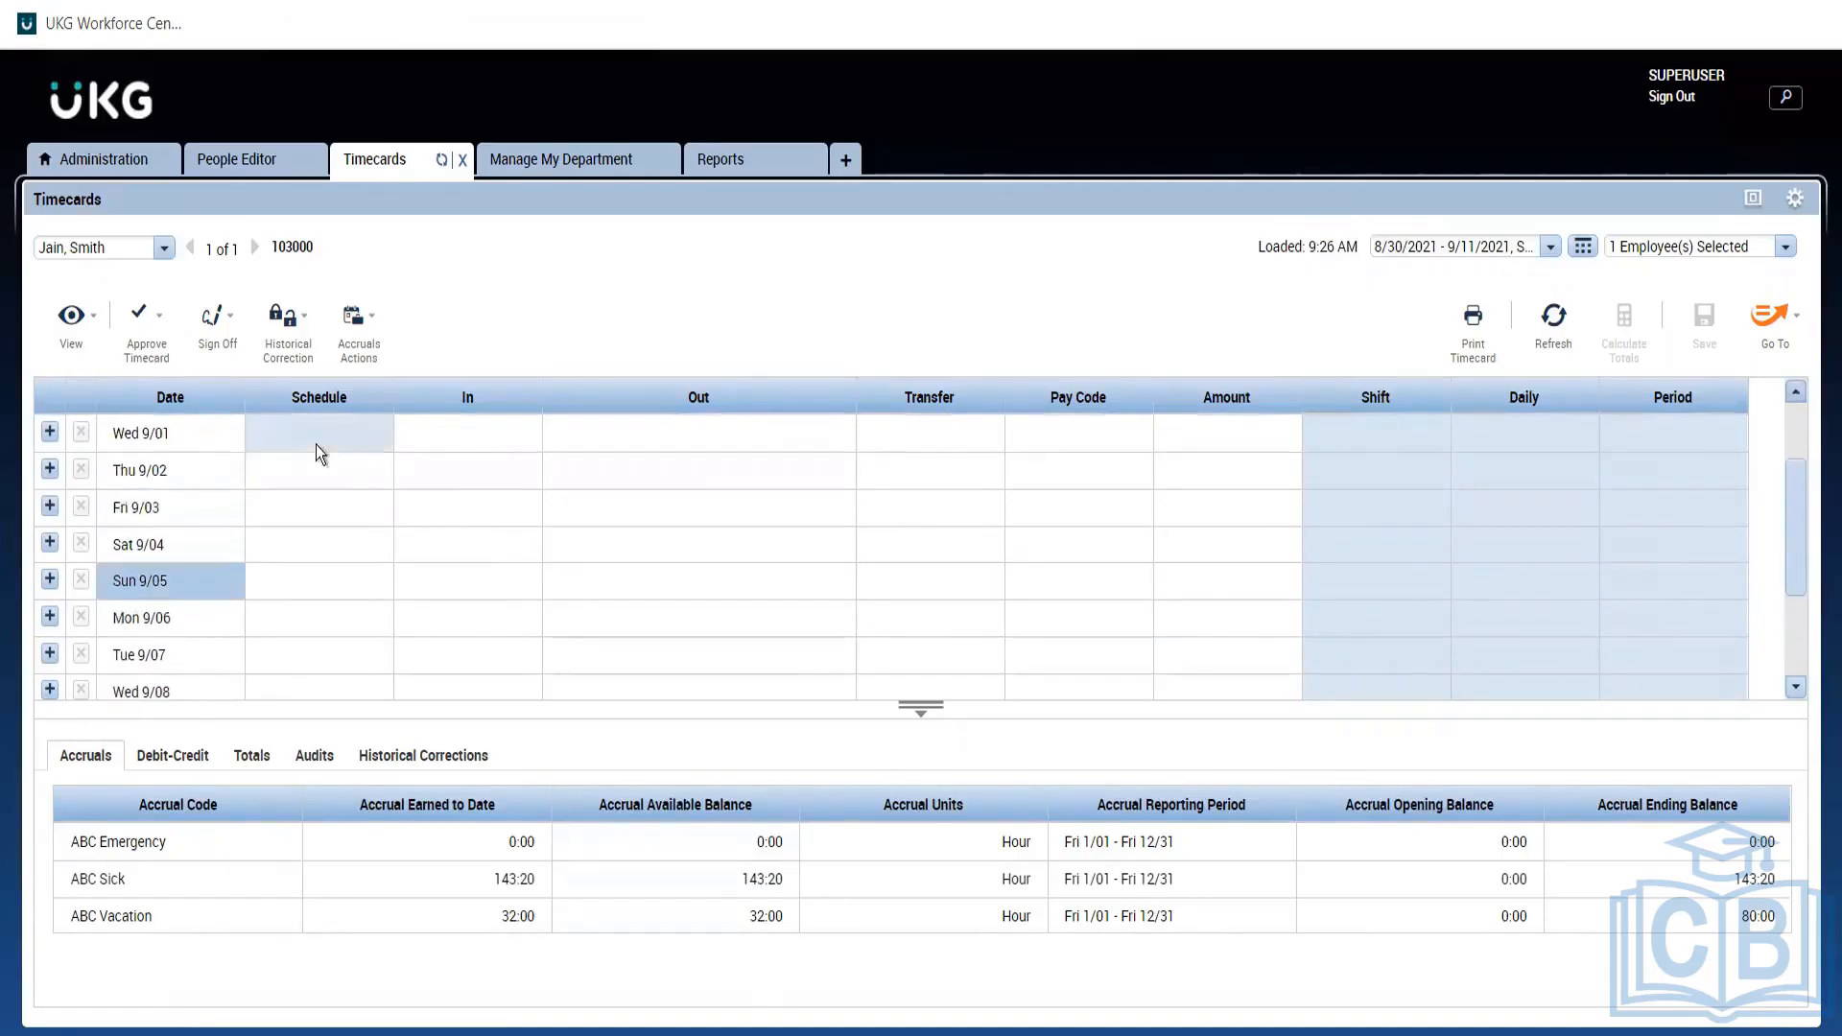
click(206, 542)
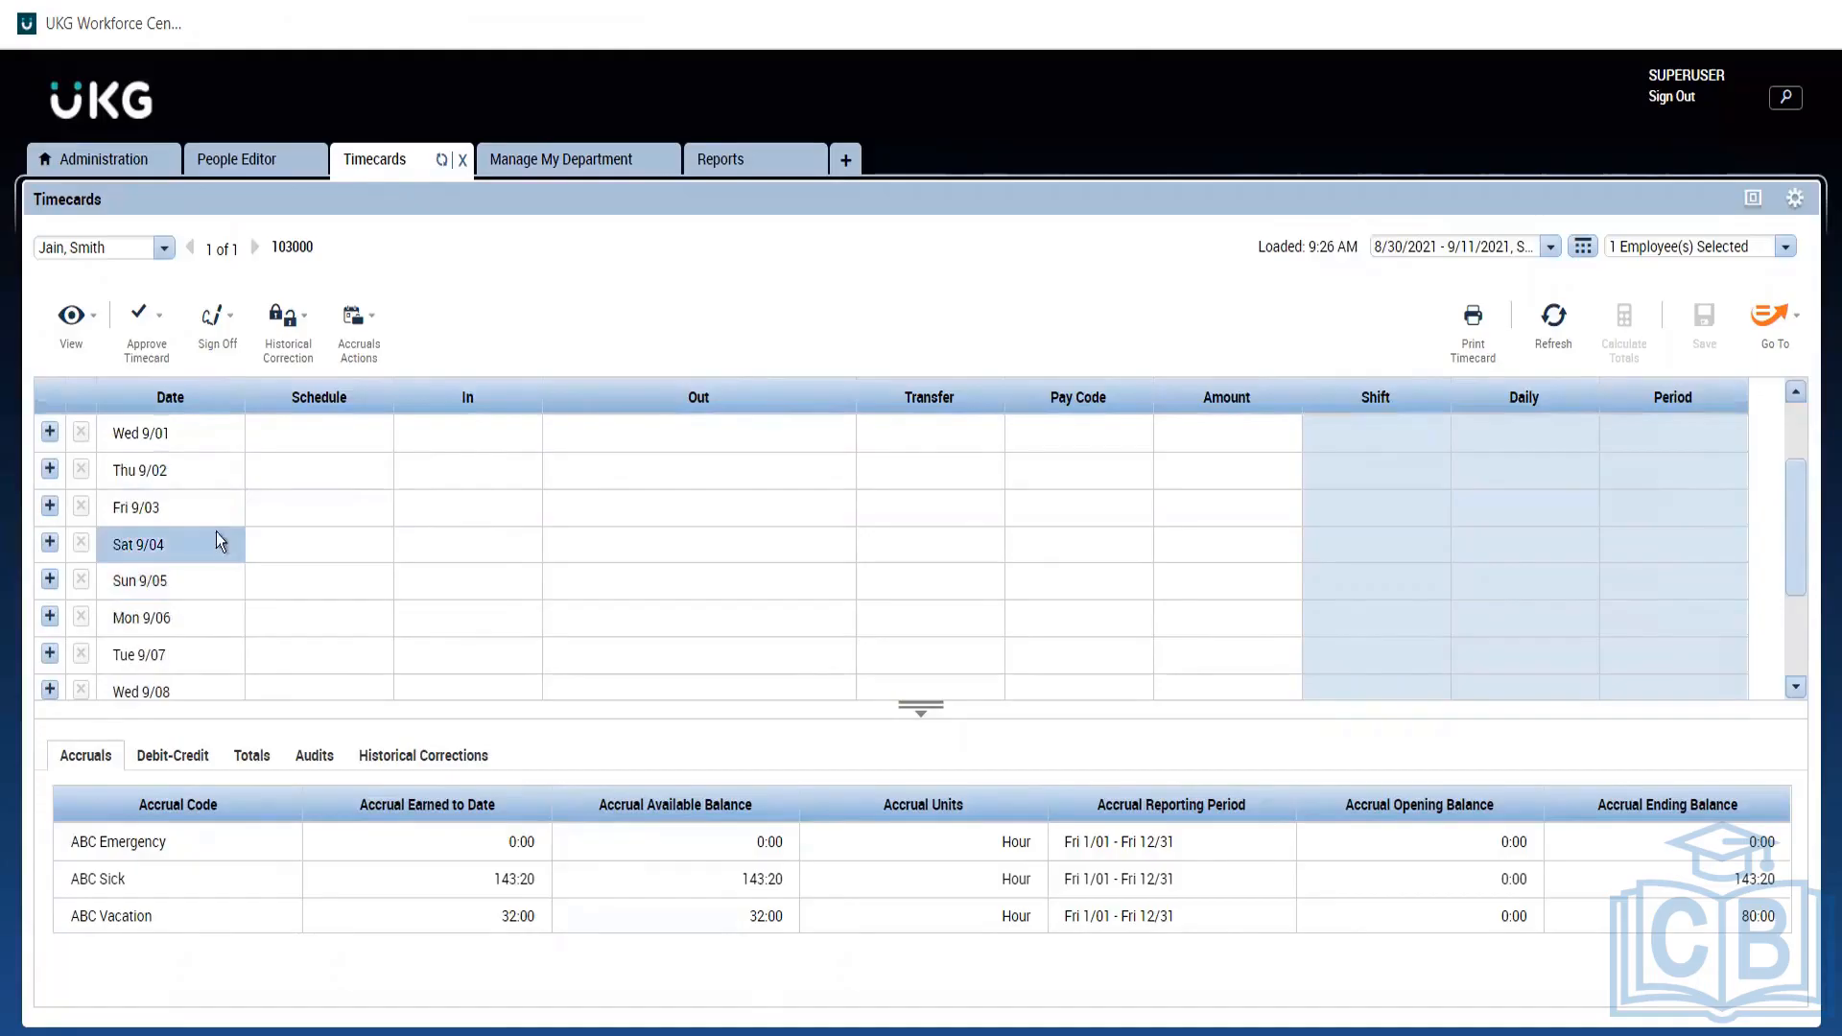
click(188, 503)
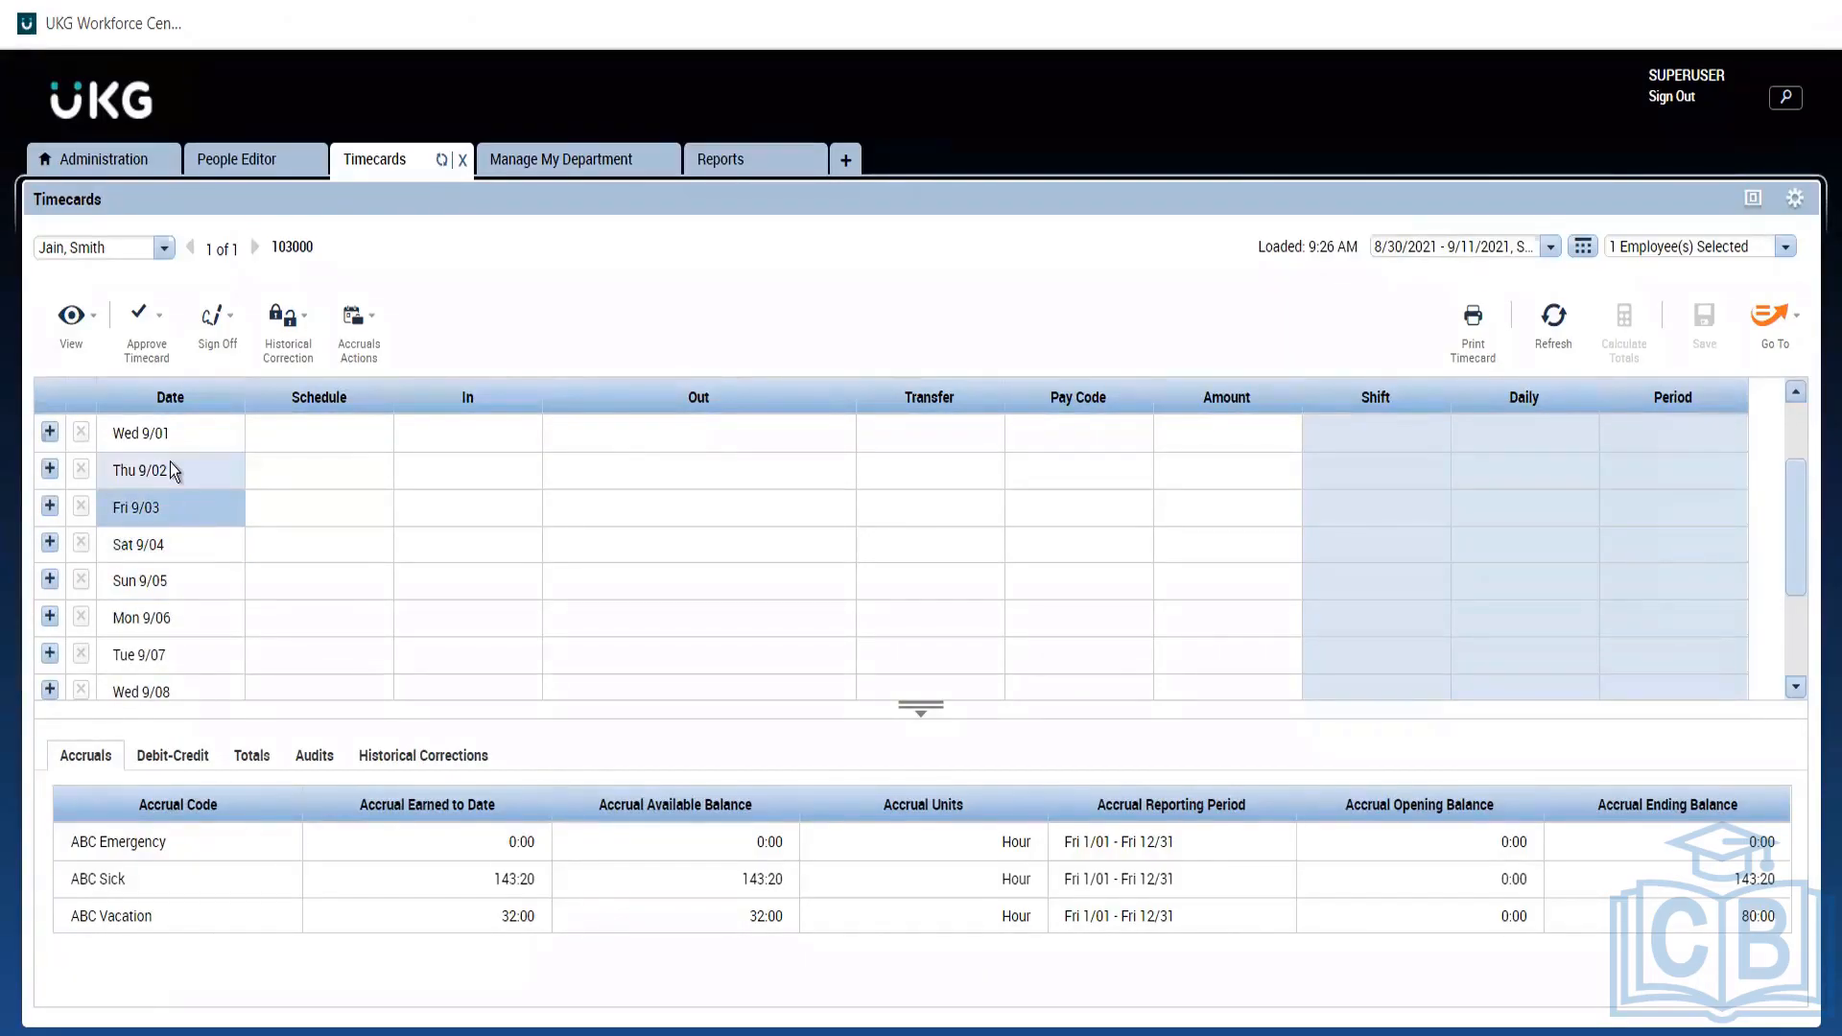
click(170, 462)
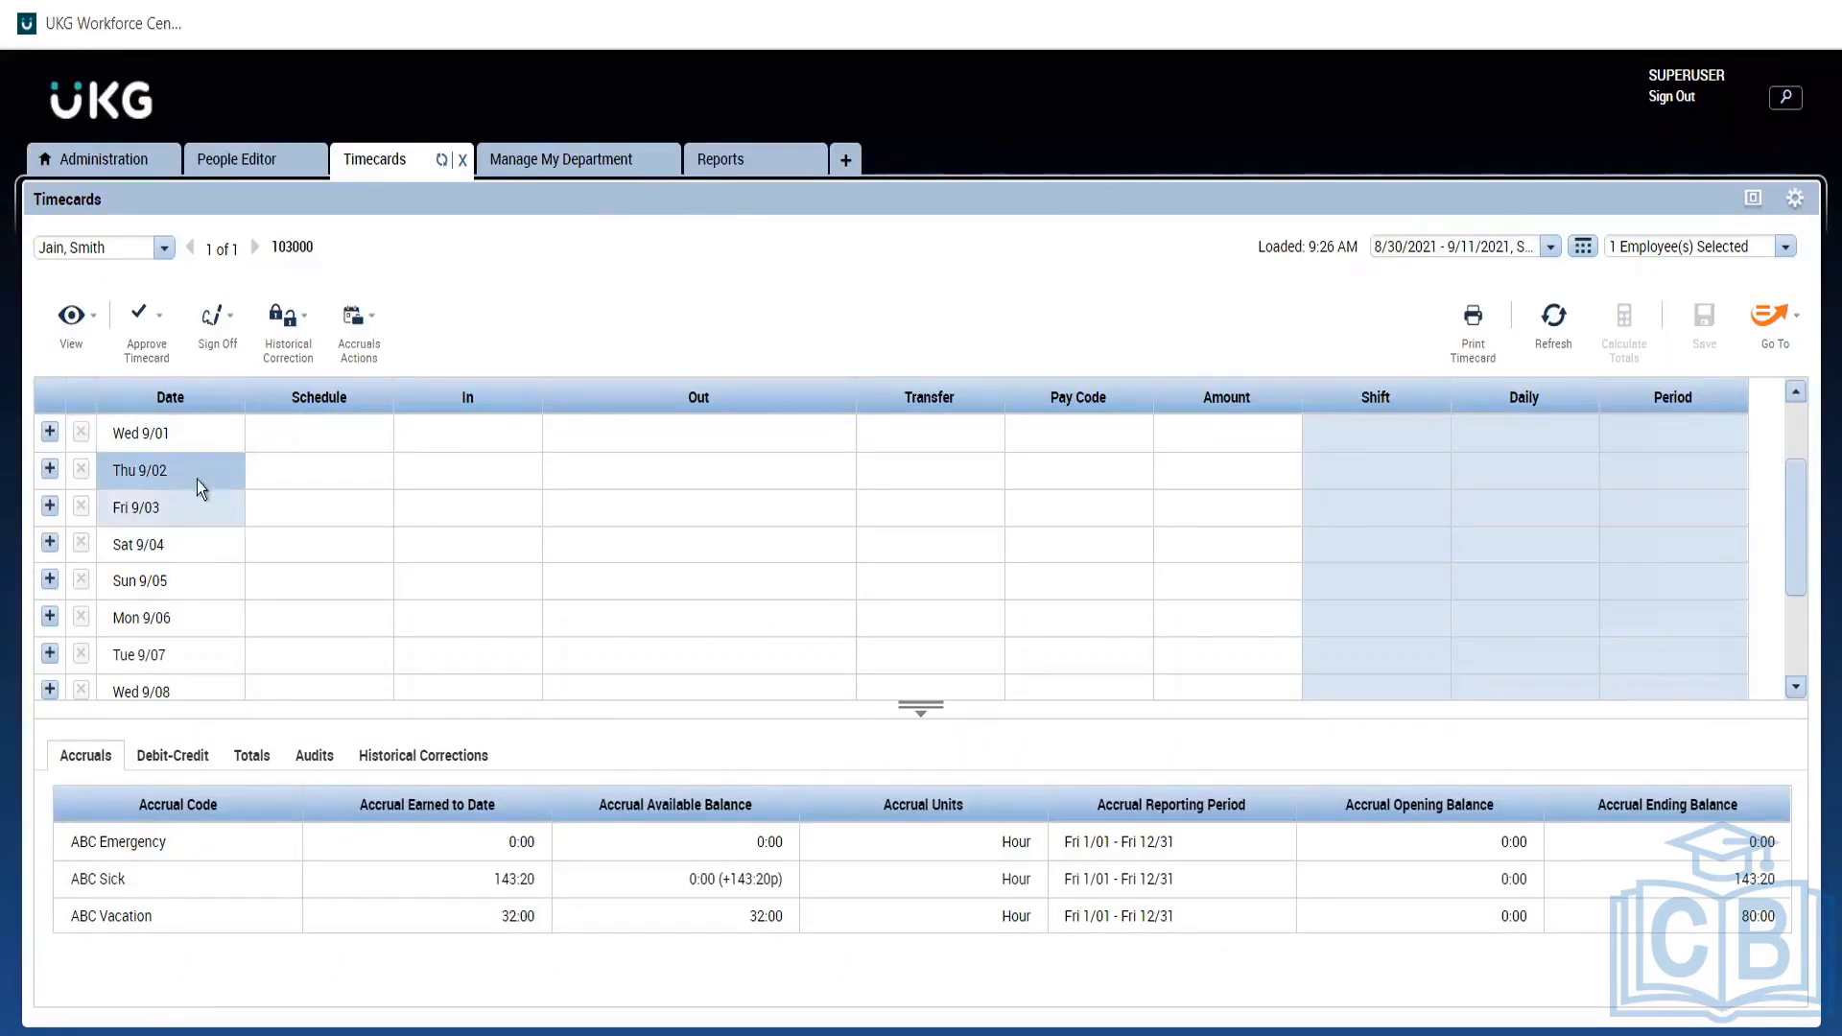
click(142, 512)
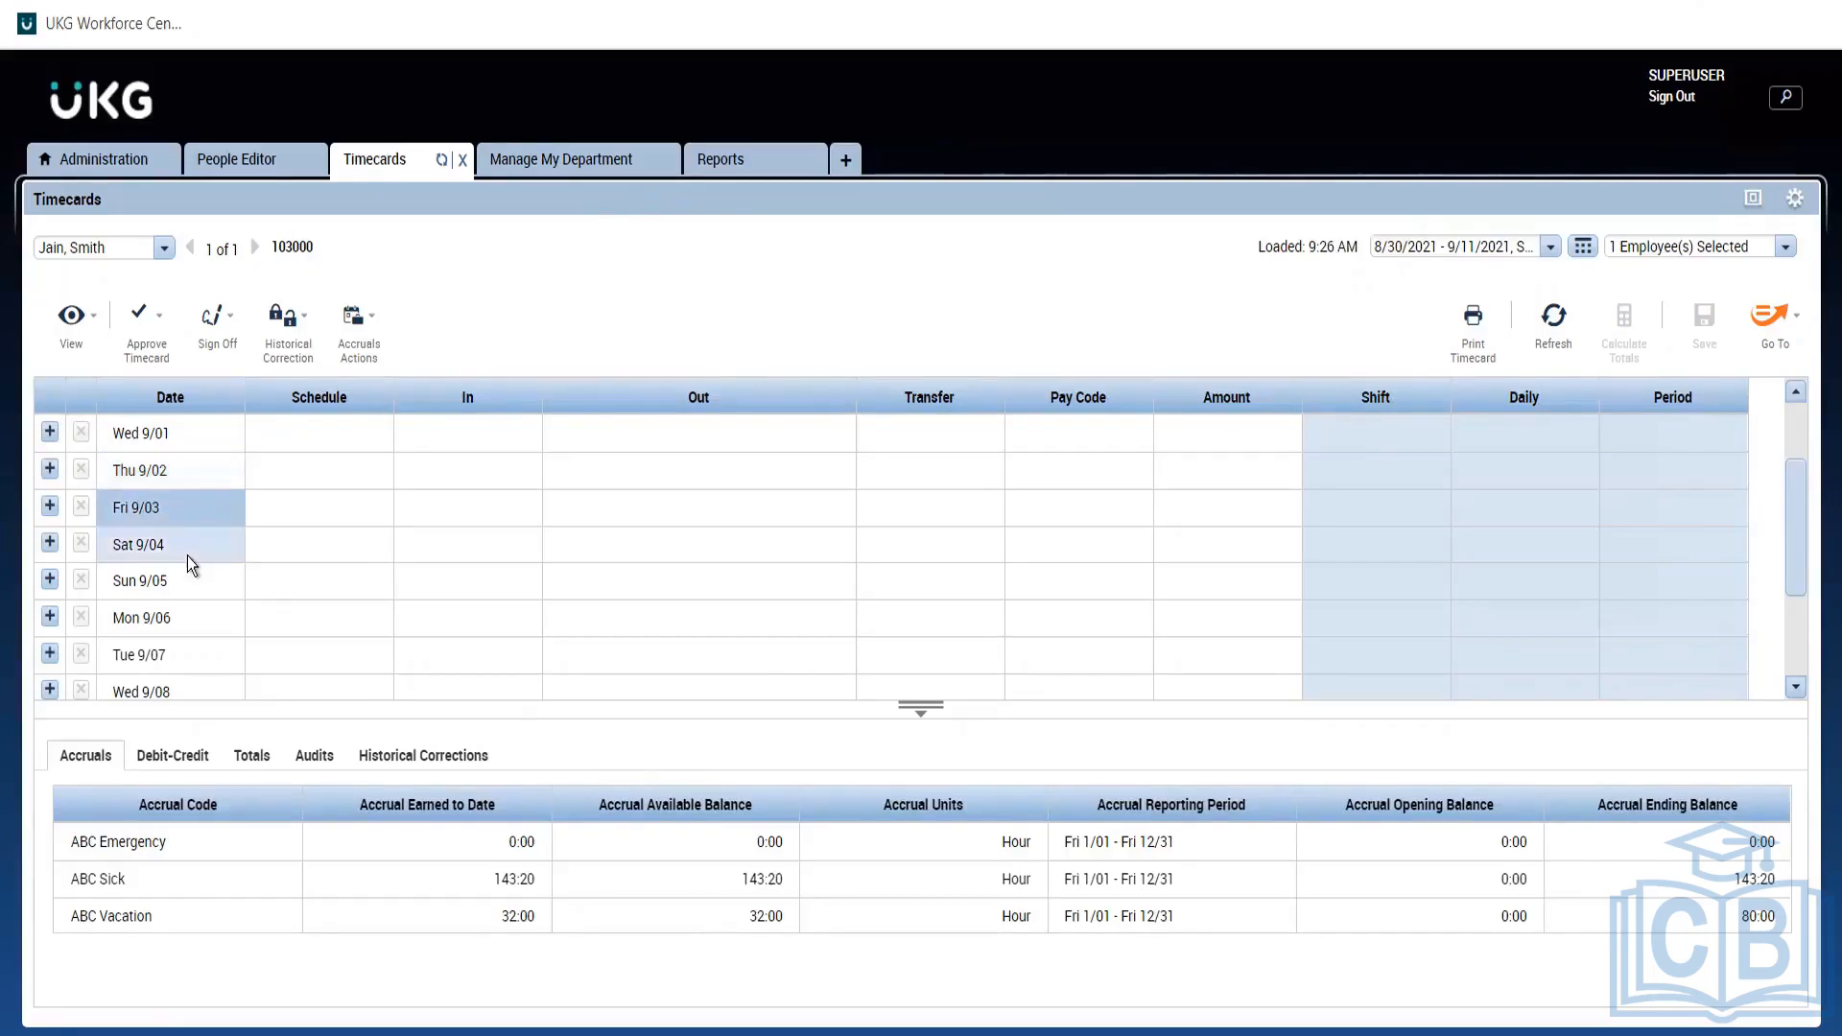
click(187, 555)
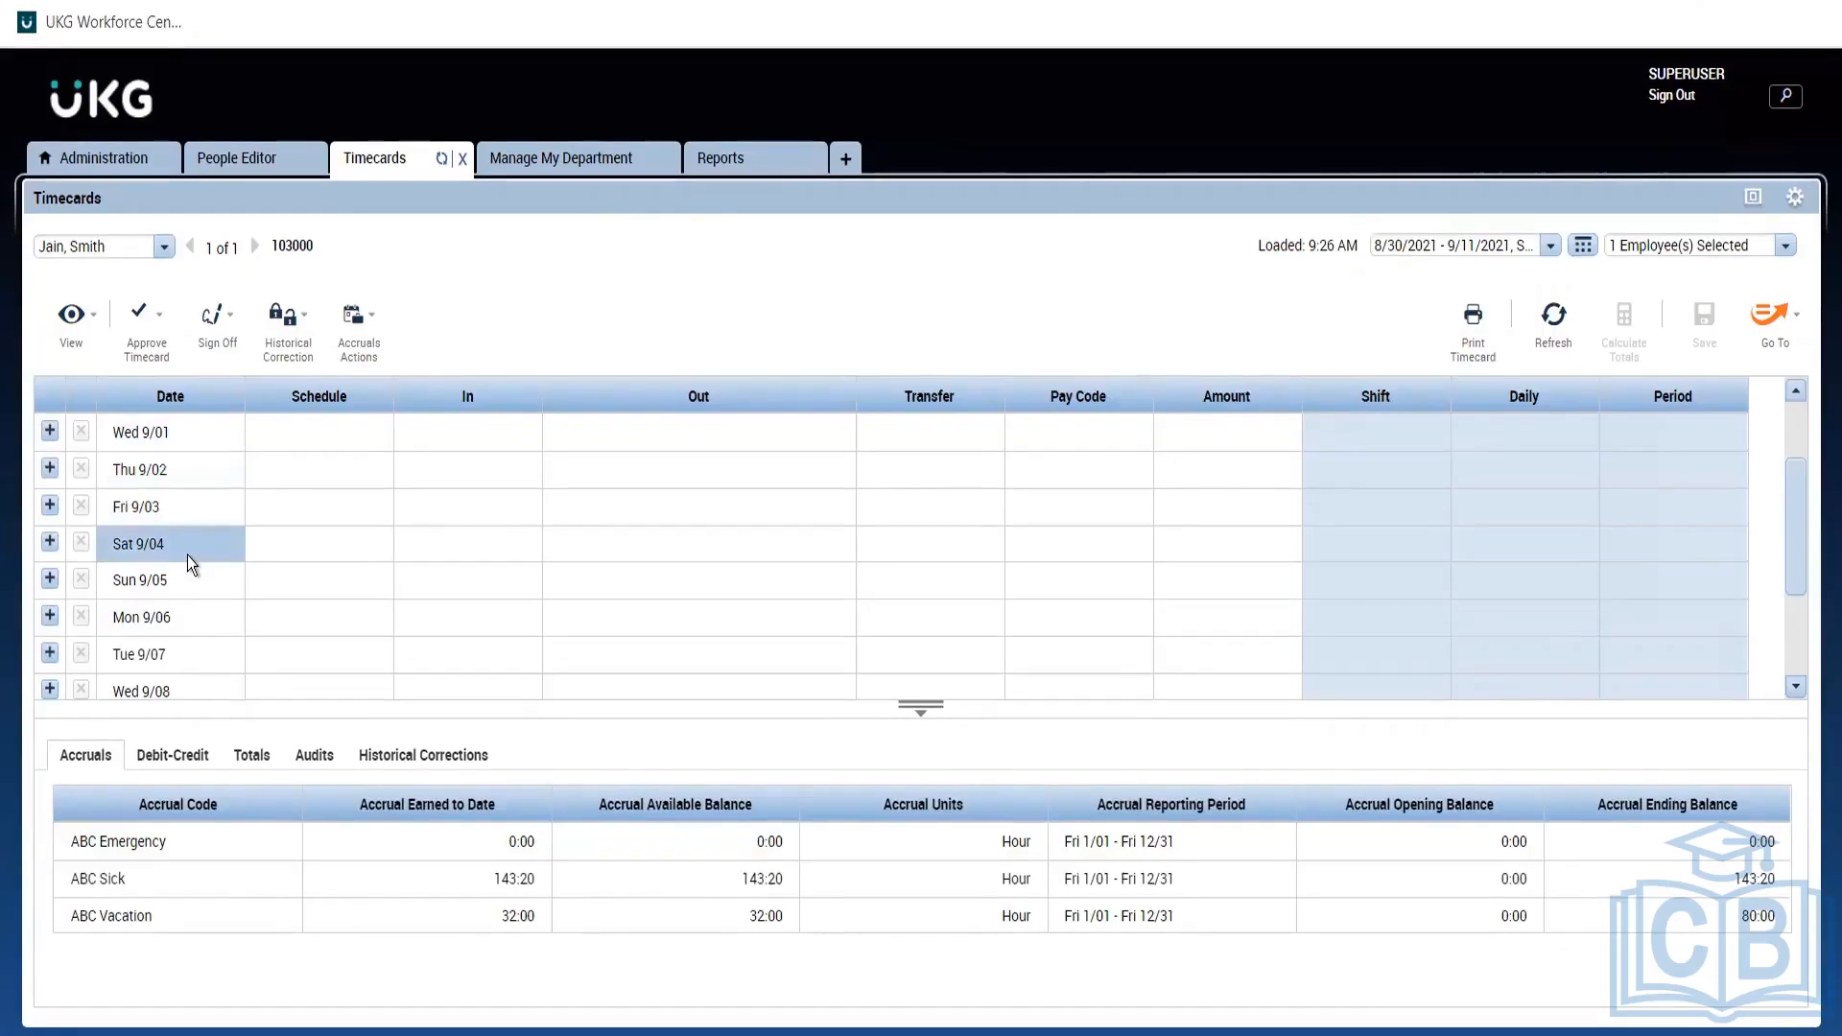
click(178, 499)
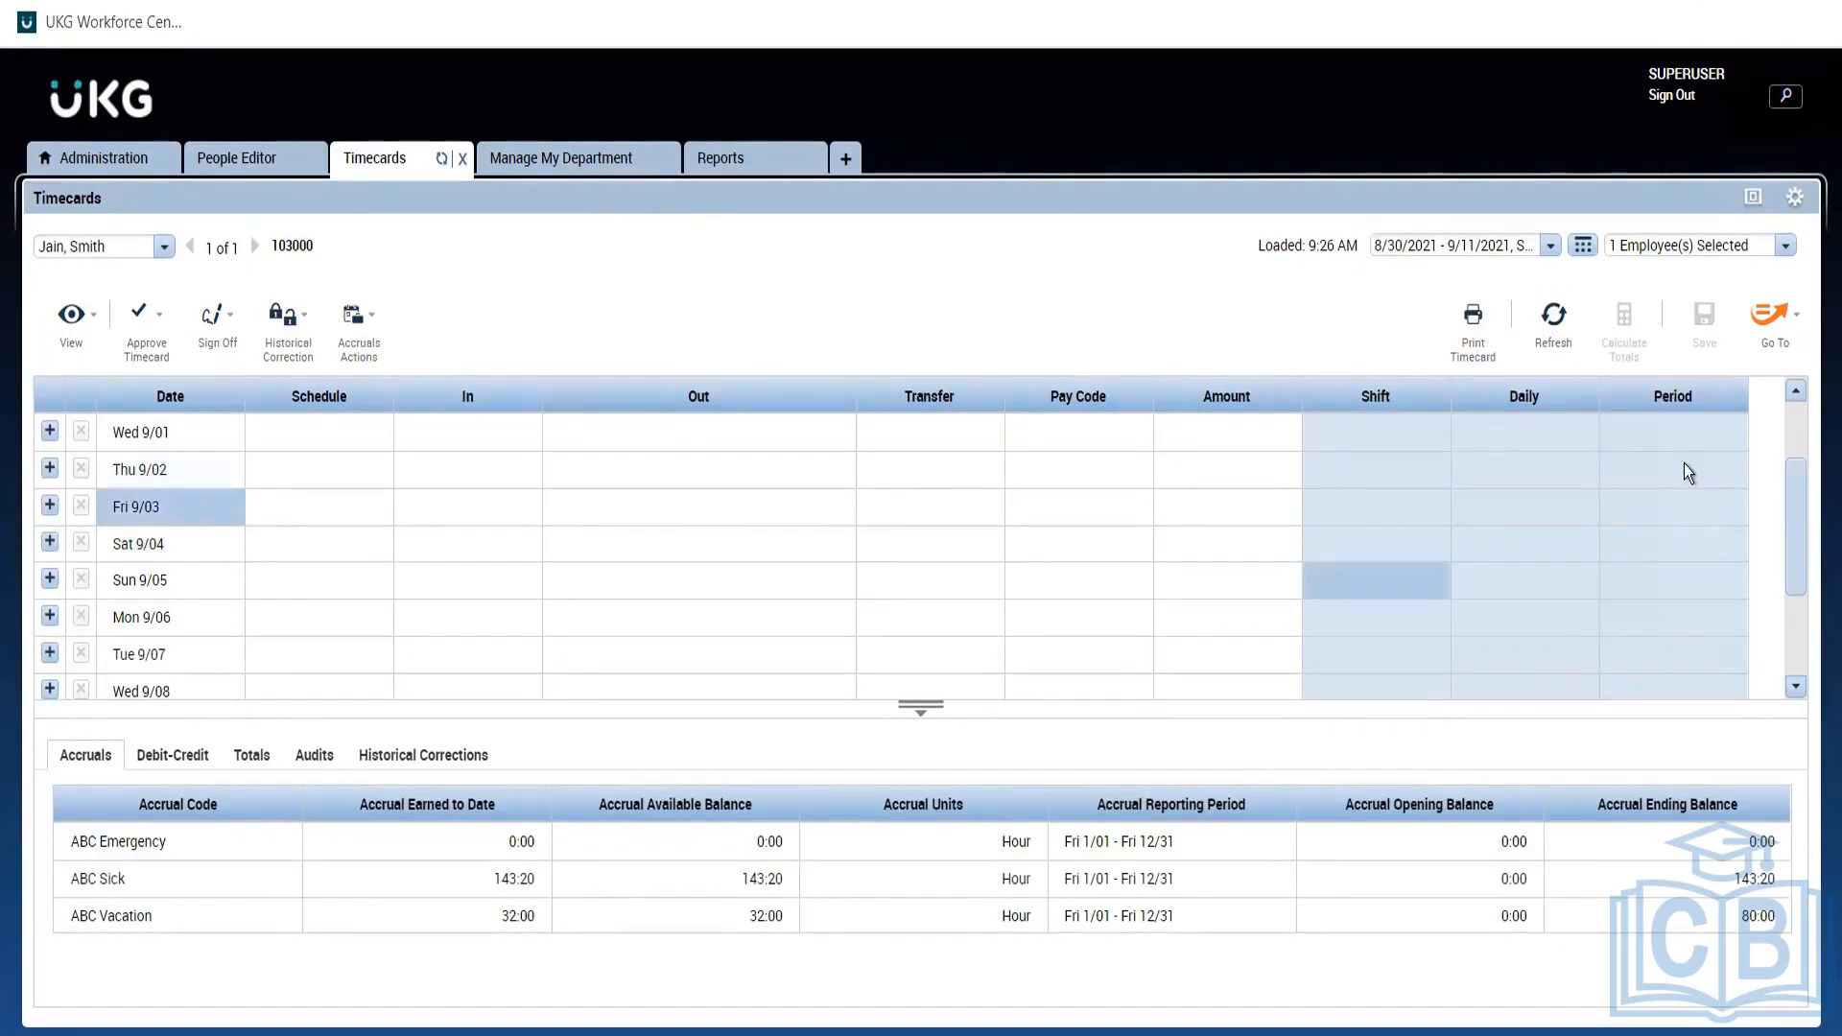
Trace ABC Sick from pending on 9/02 to available on 9/03, then check report status.
click(1798, 439)
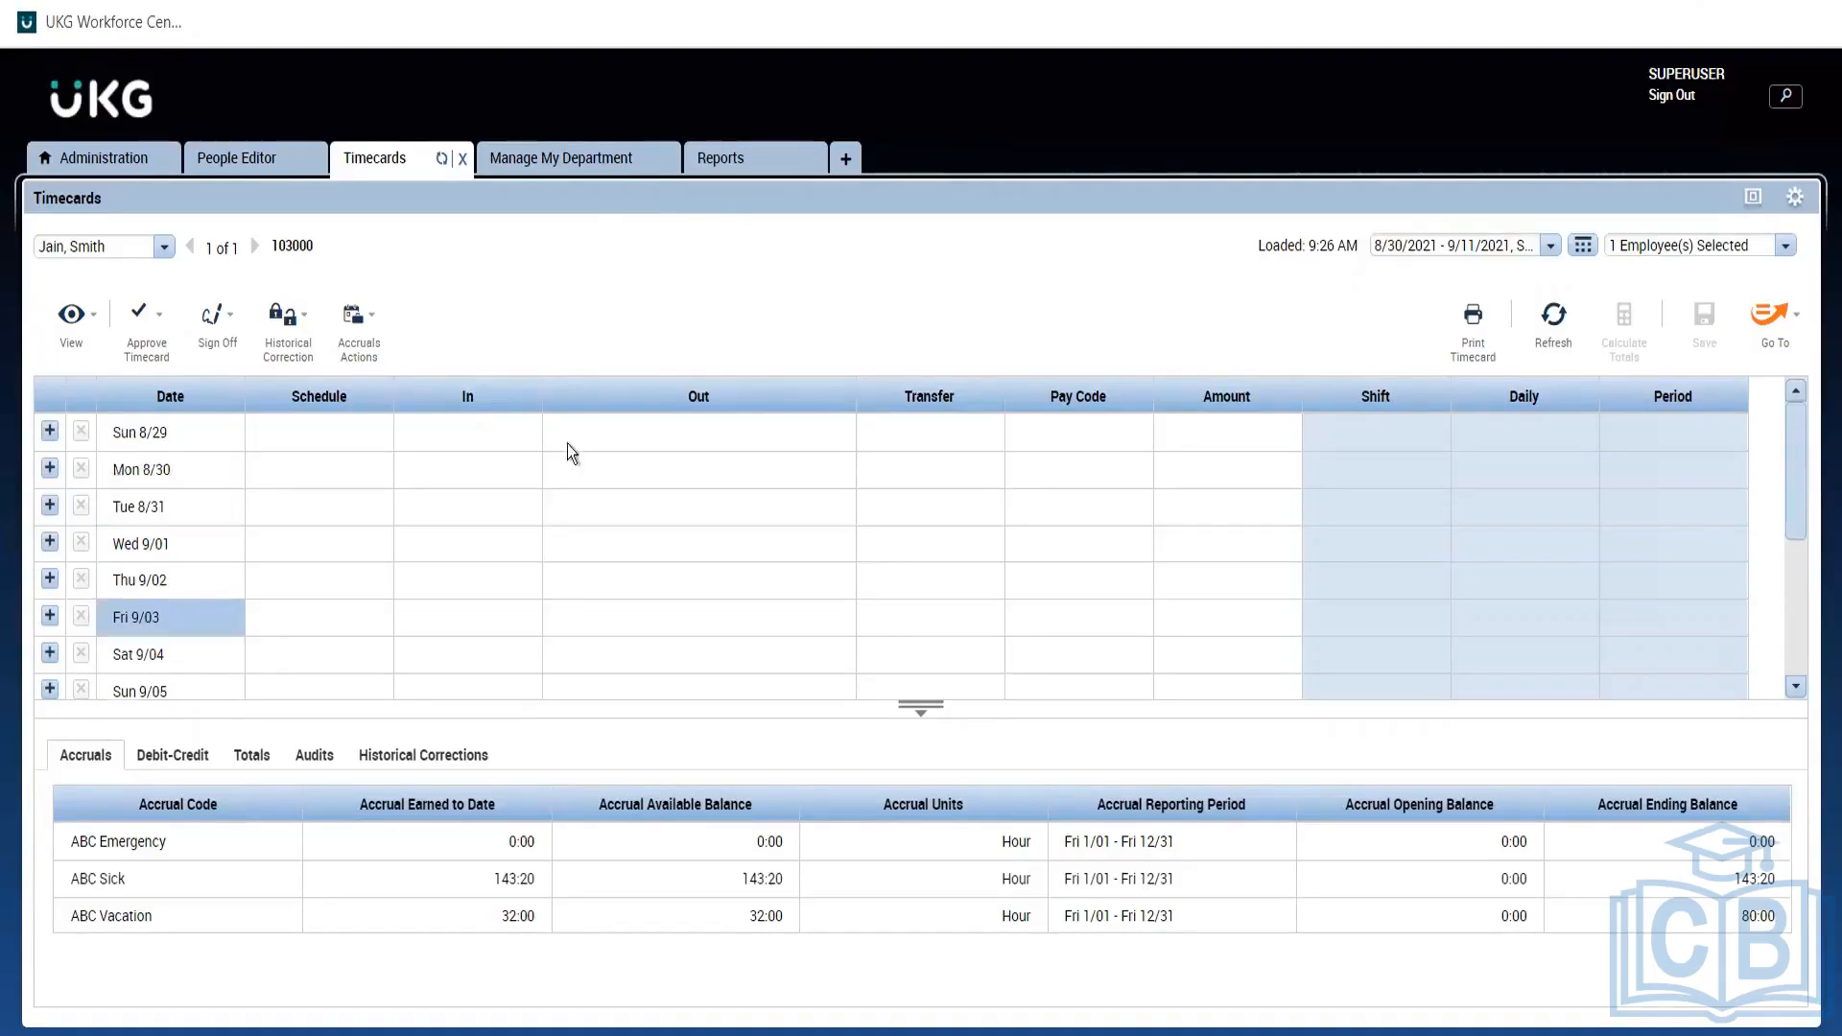
click(177, 573)
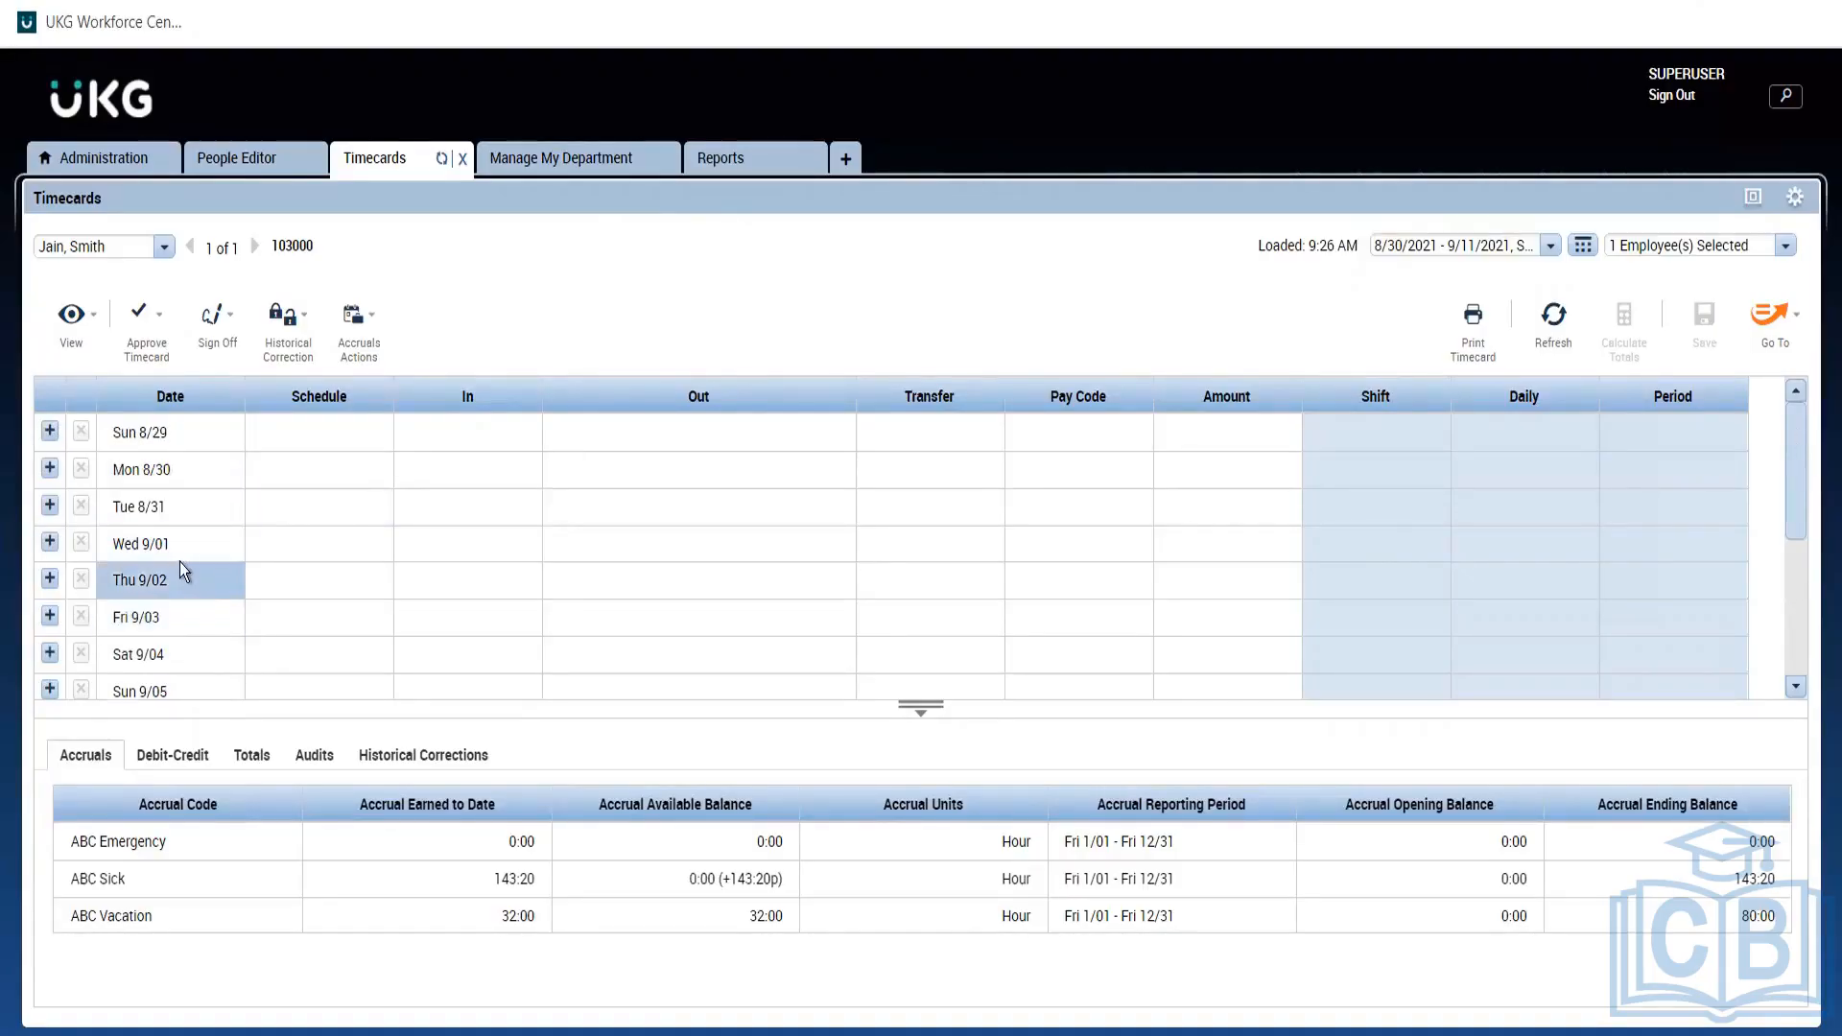
click(175, 547)
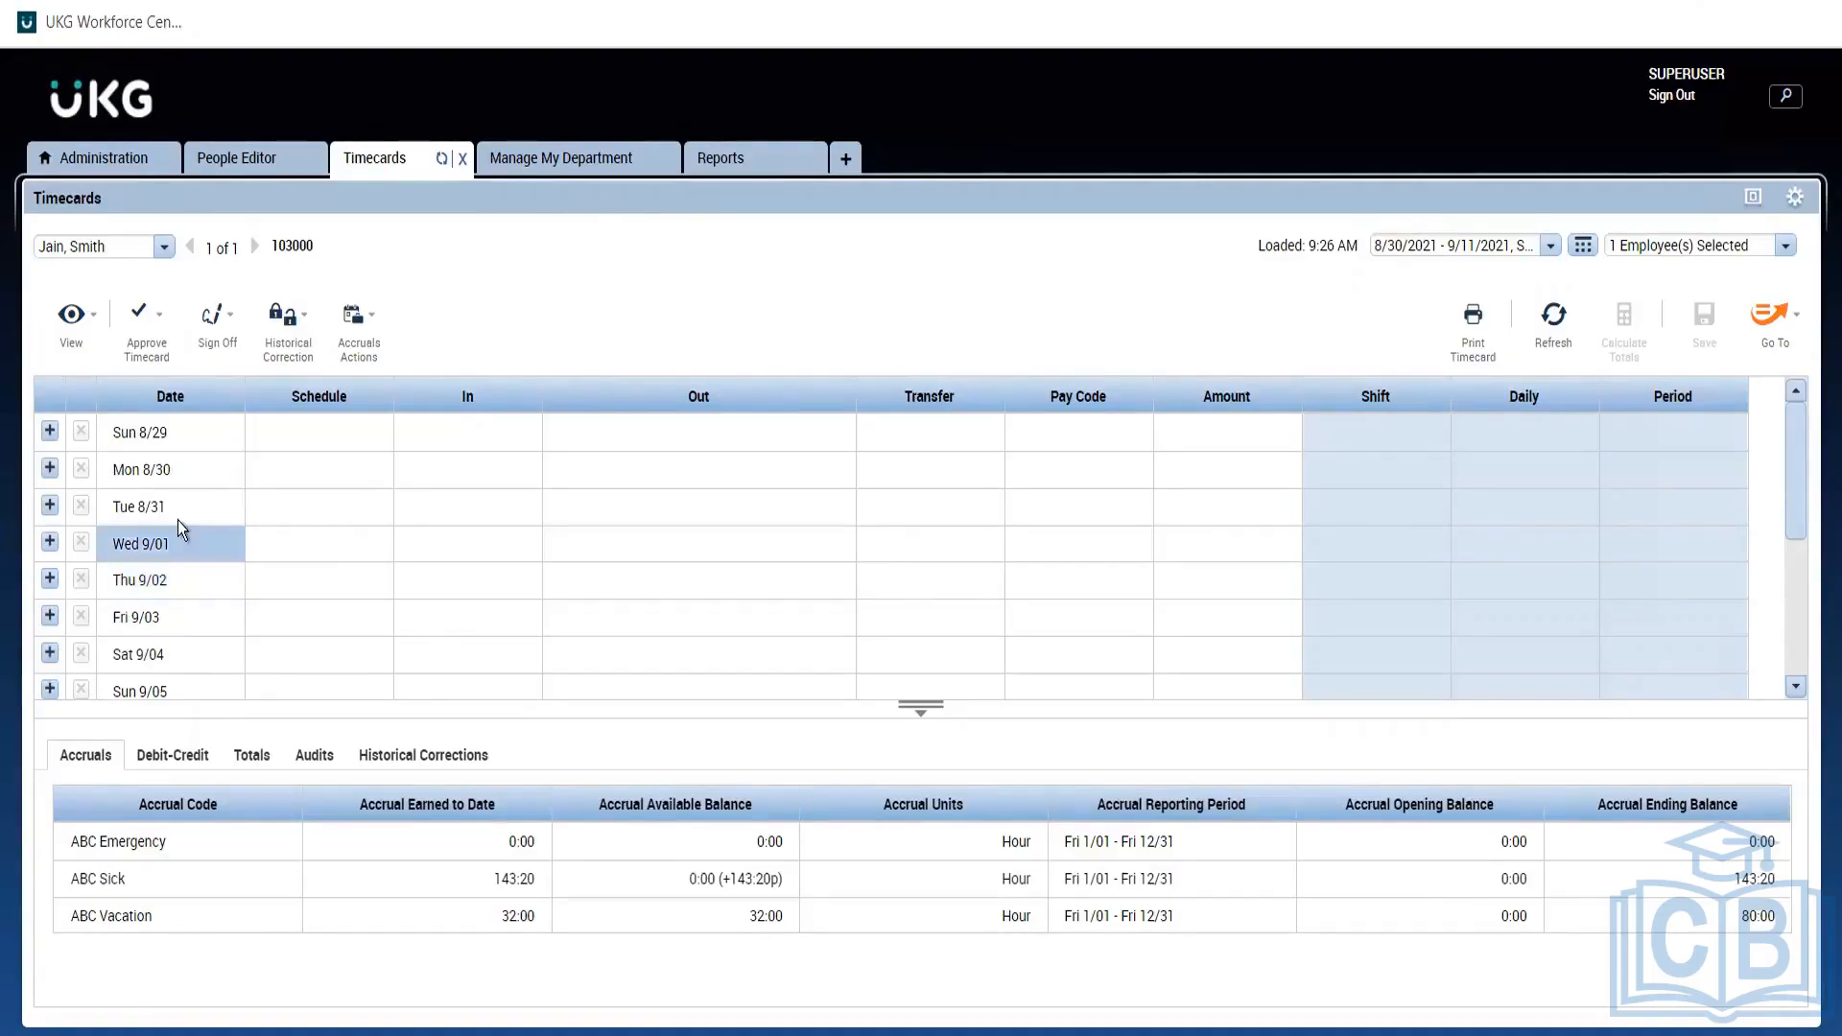
click(177, 520)
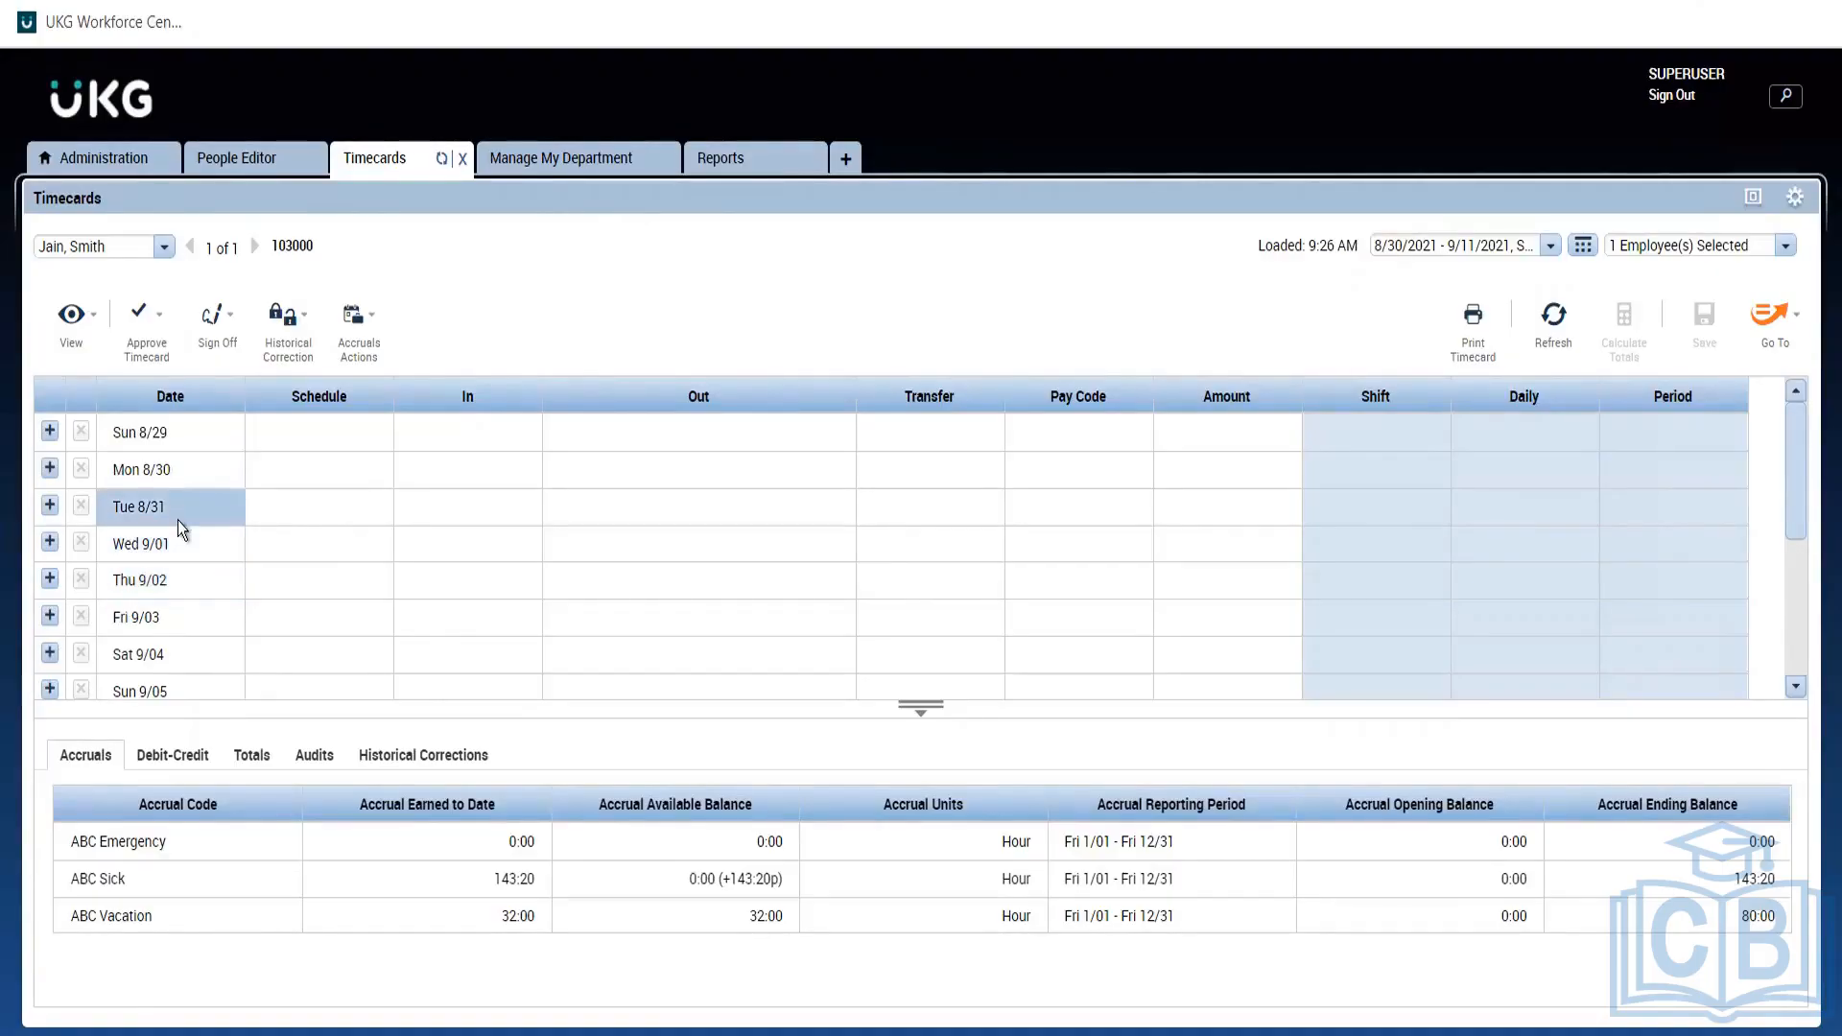
click(199, 610)
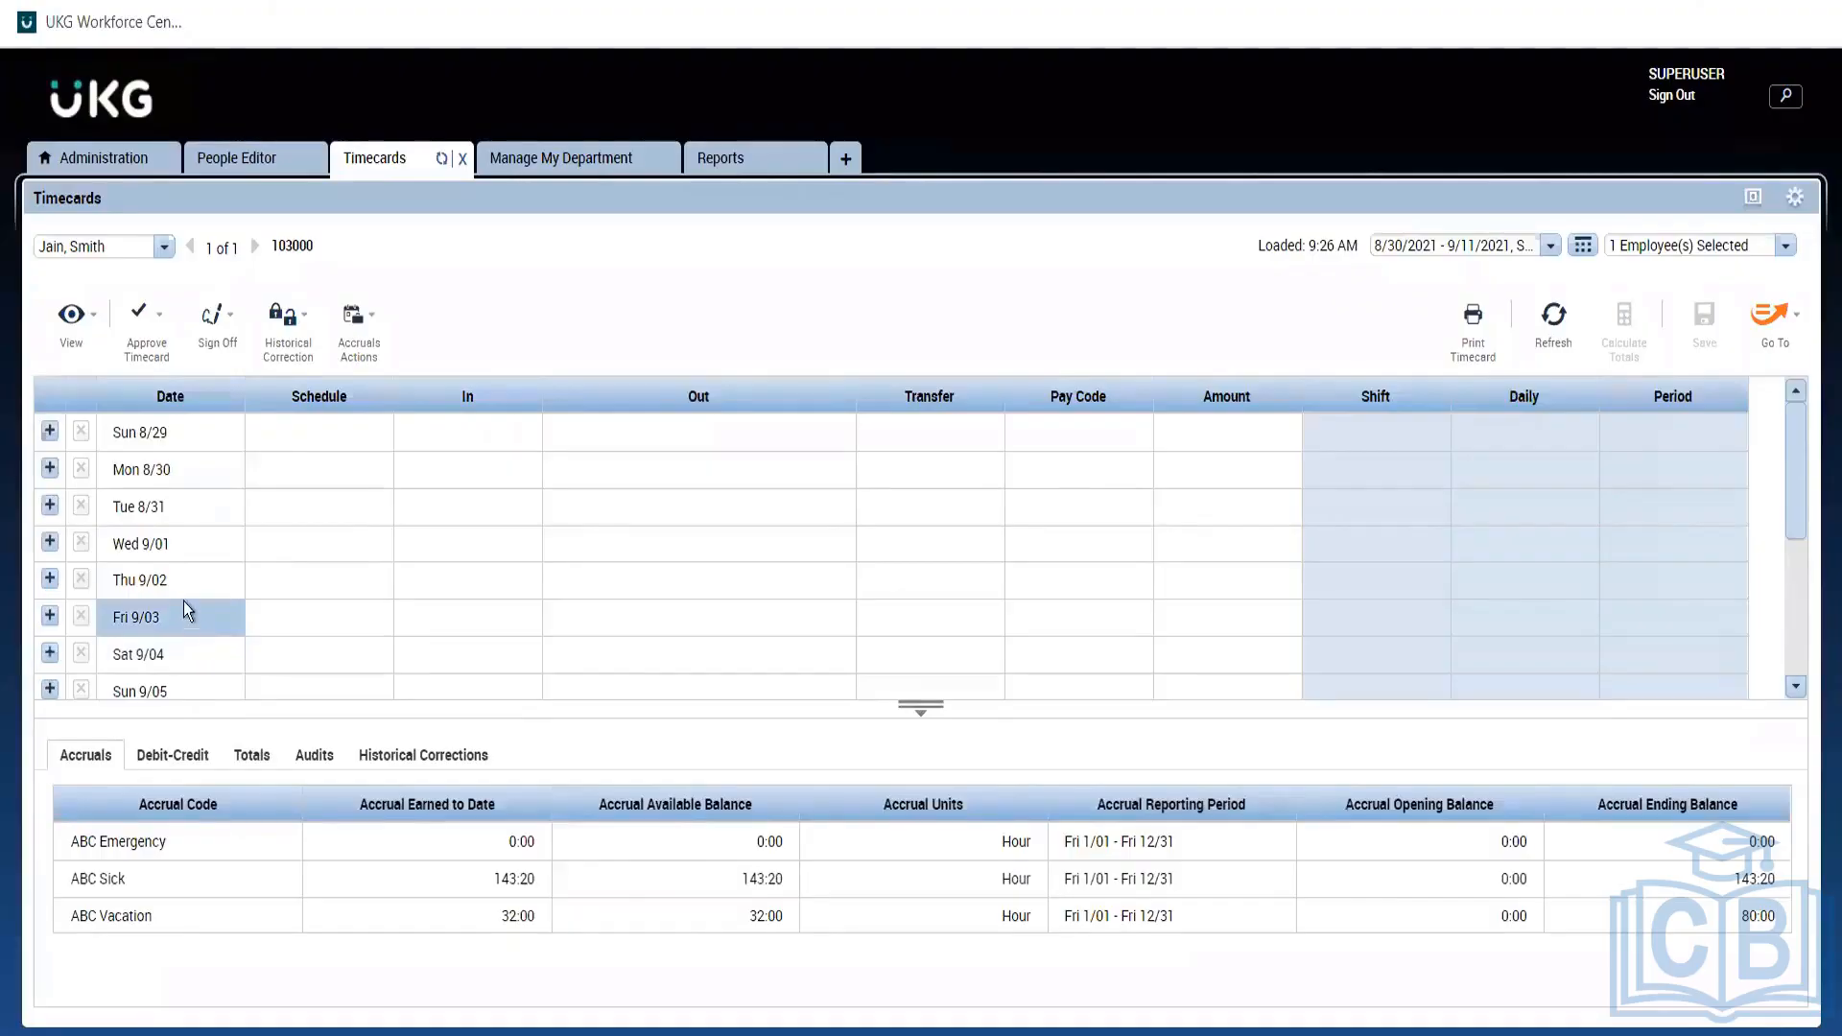
click(180, 572)
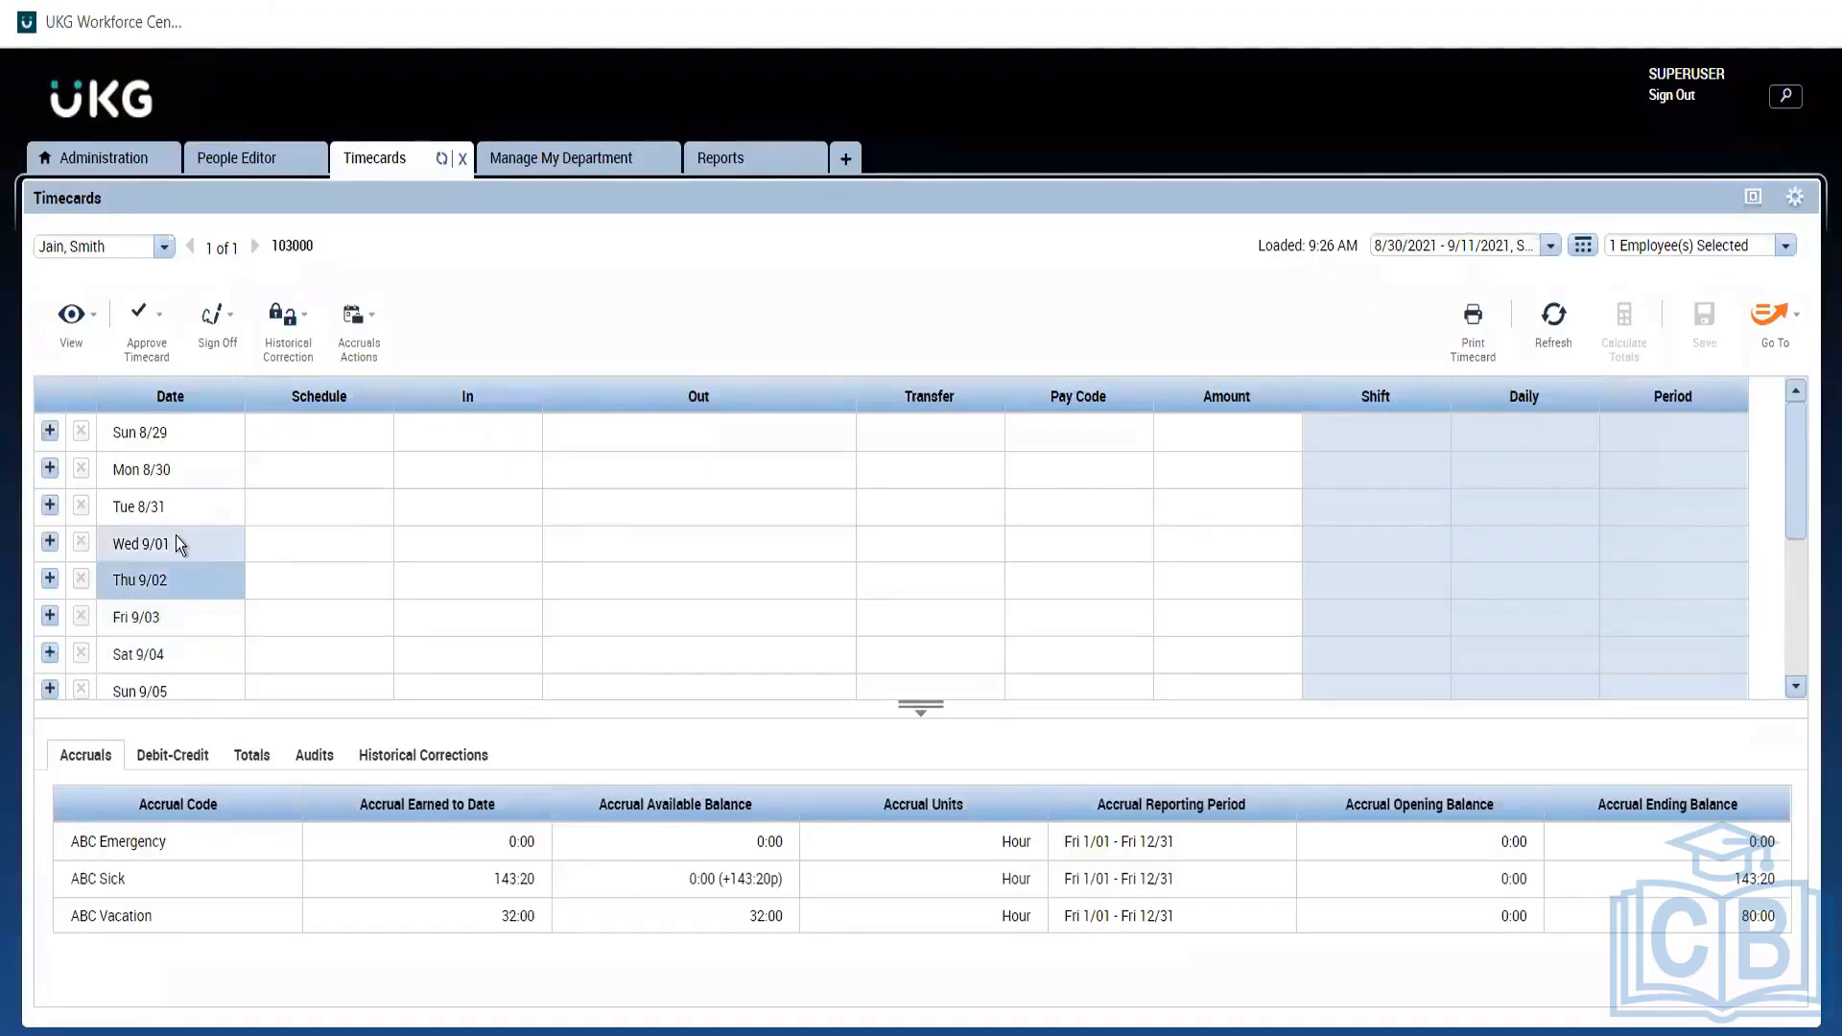
click(175, 535)
click(177, 514)
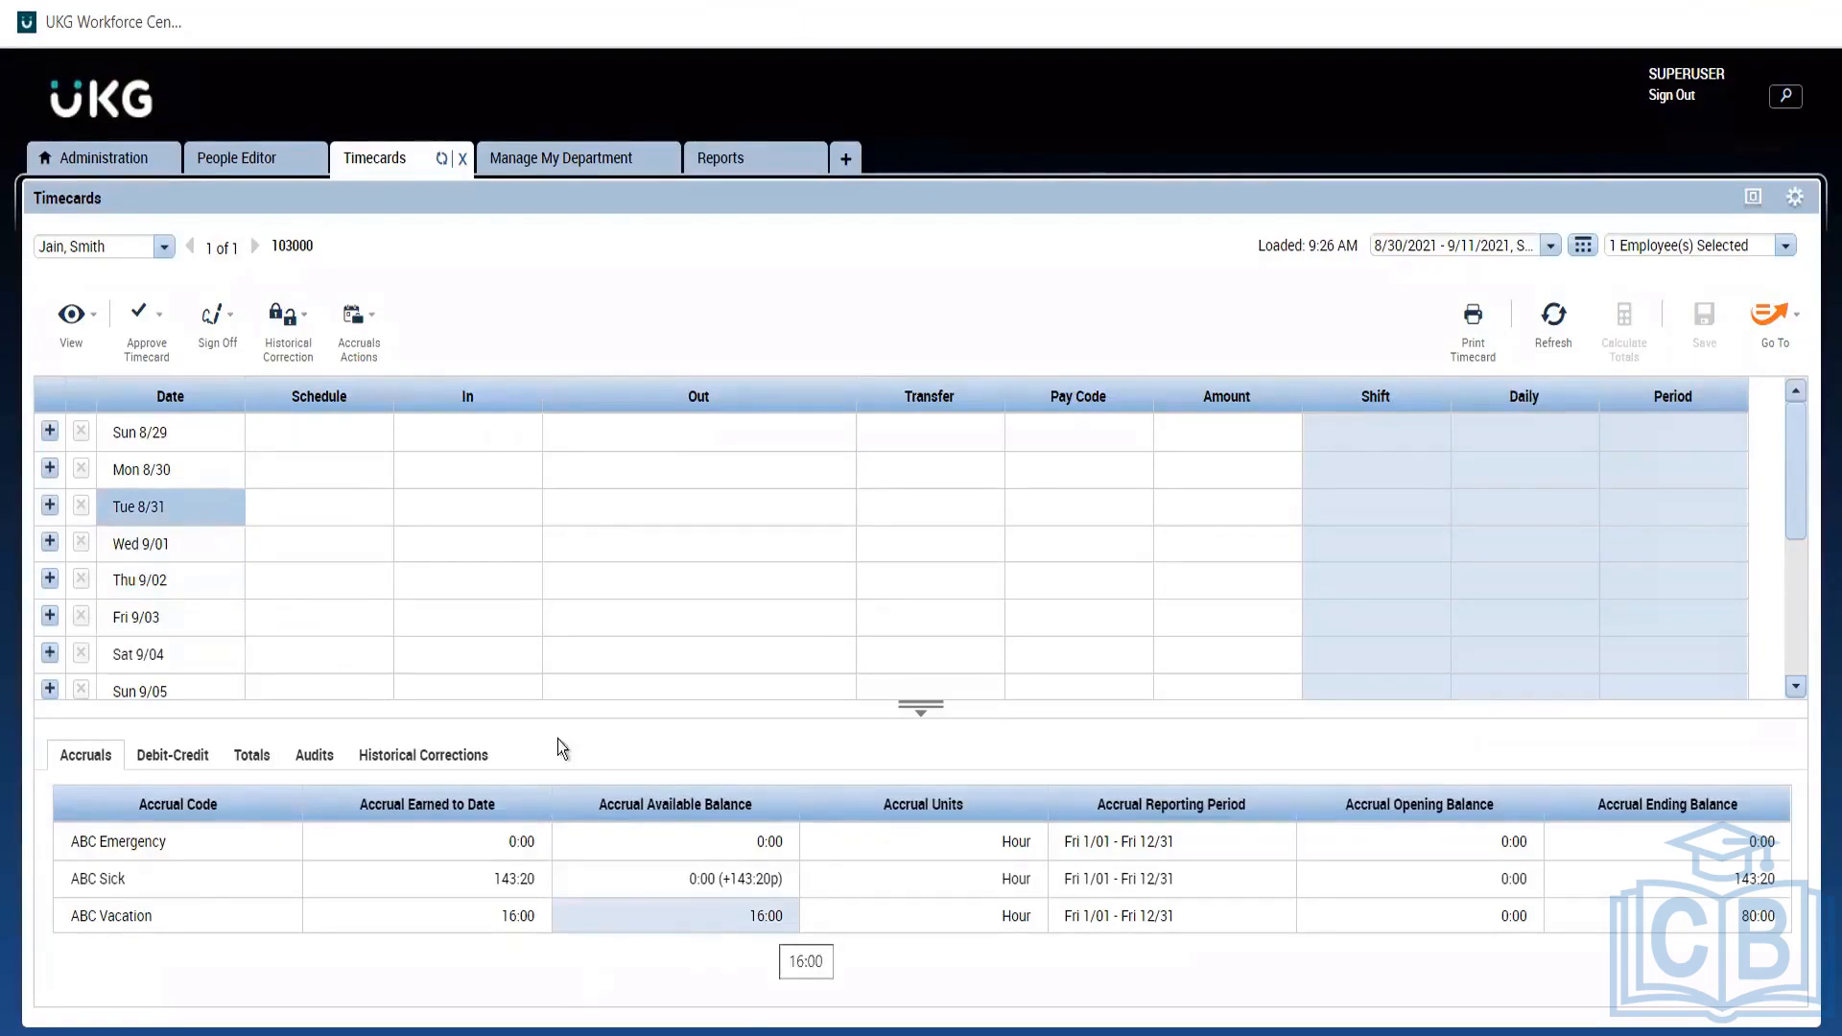
click(174, 549)
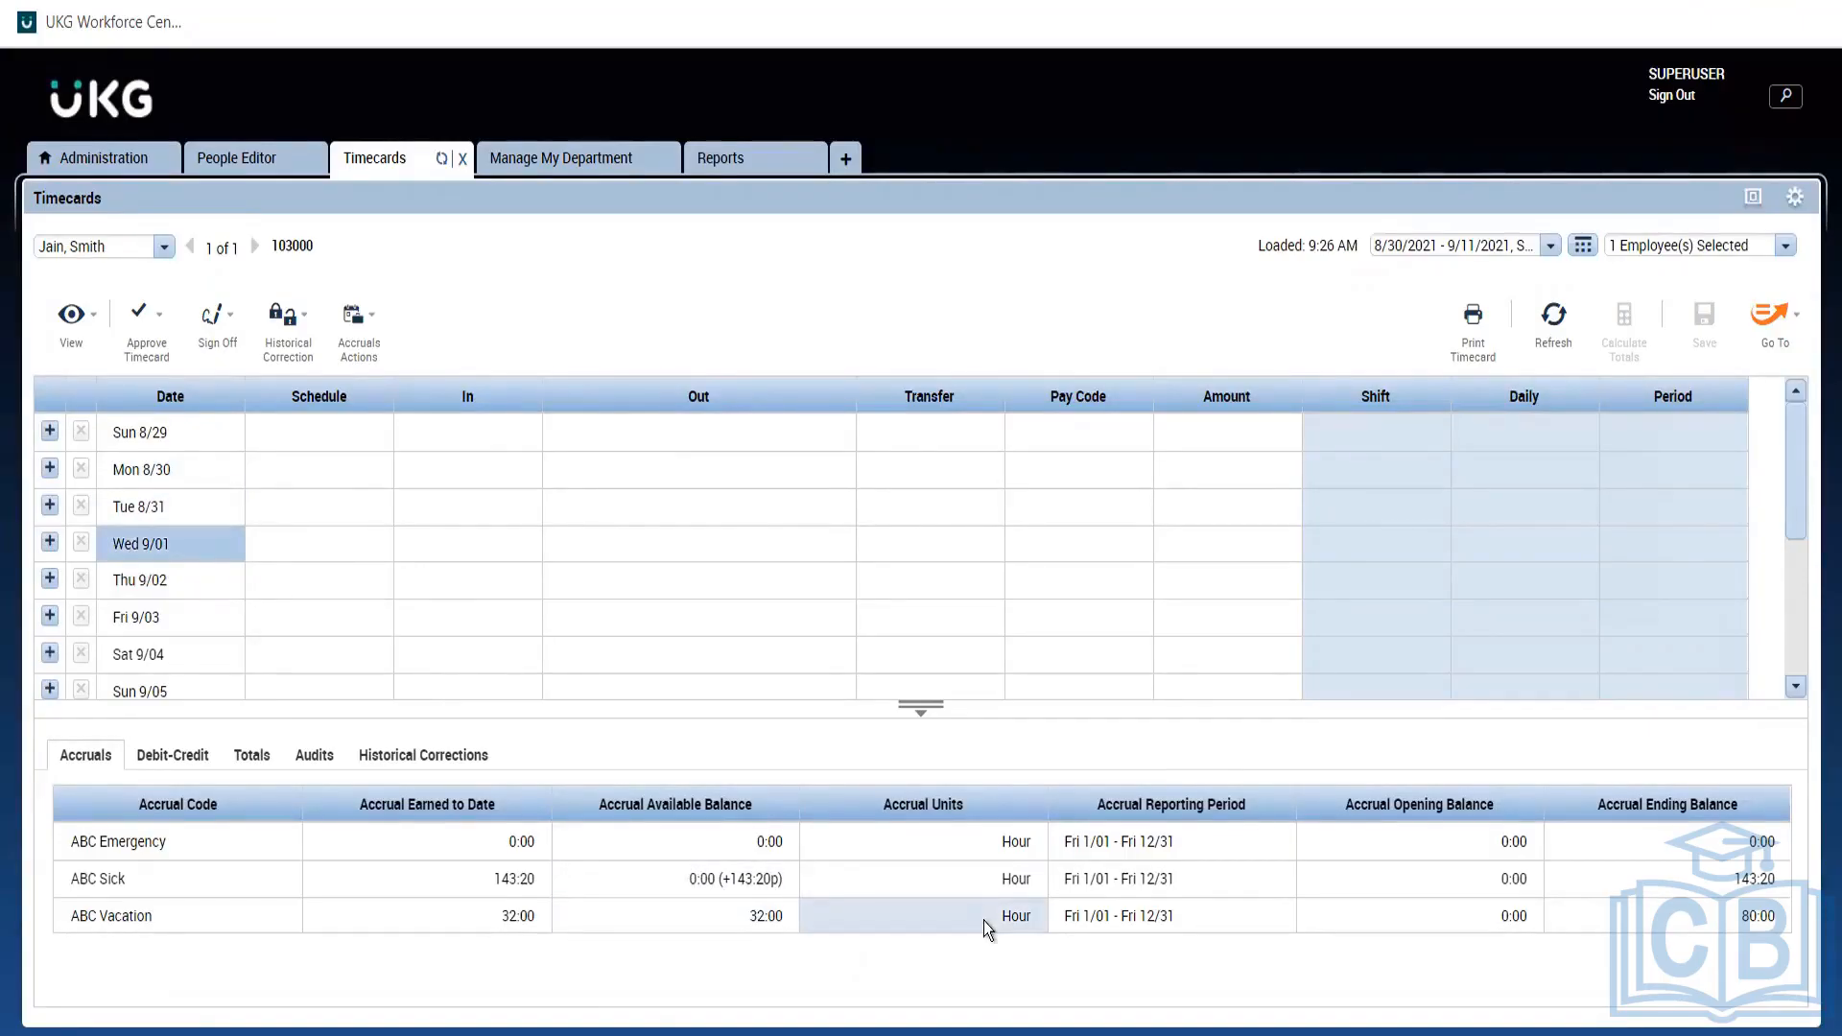
click(721, 163)
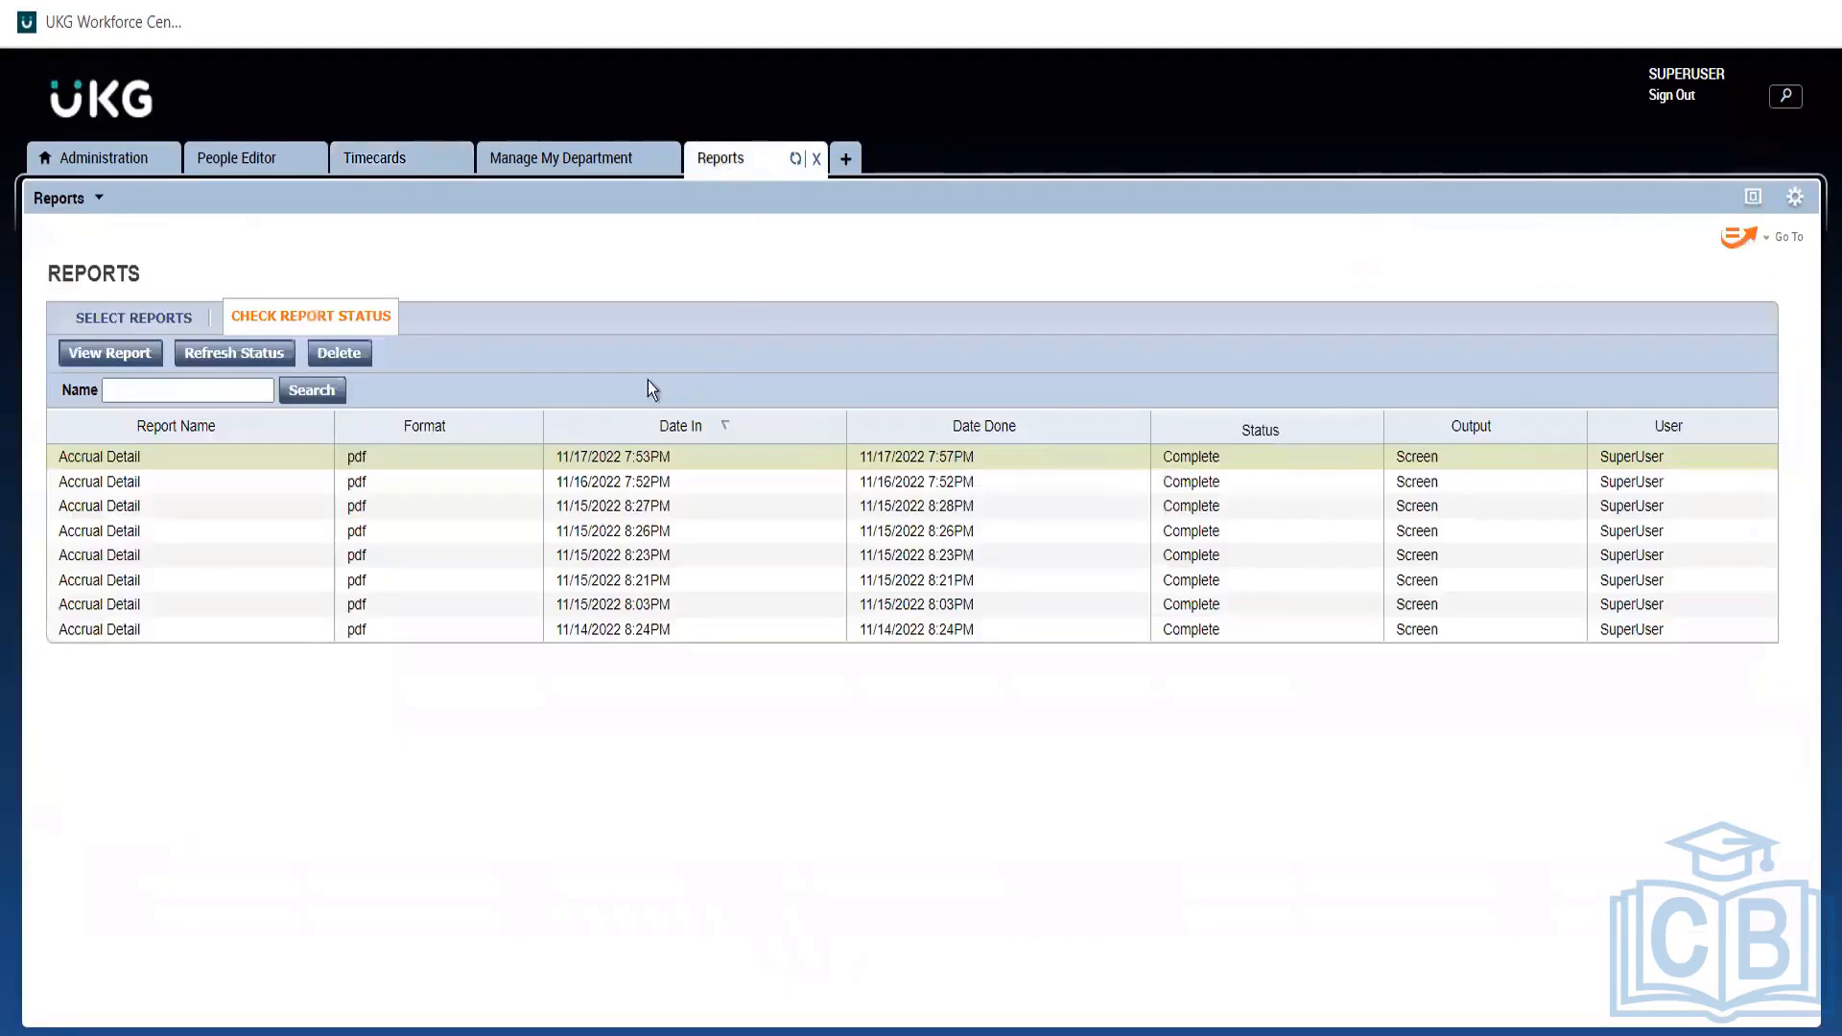
Download the newest Accrual Detail report and open Accrual Detail (12).pdf to view the ABC Sick credits.
double_click(165, 456)
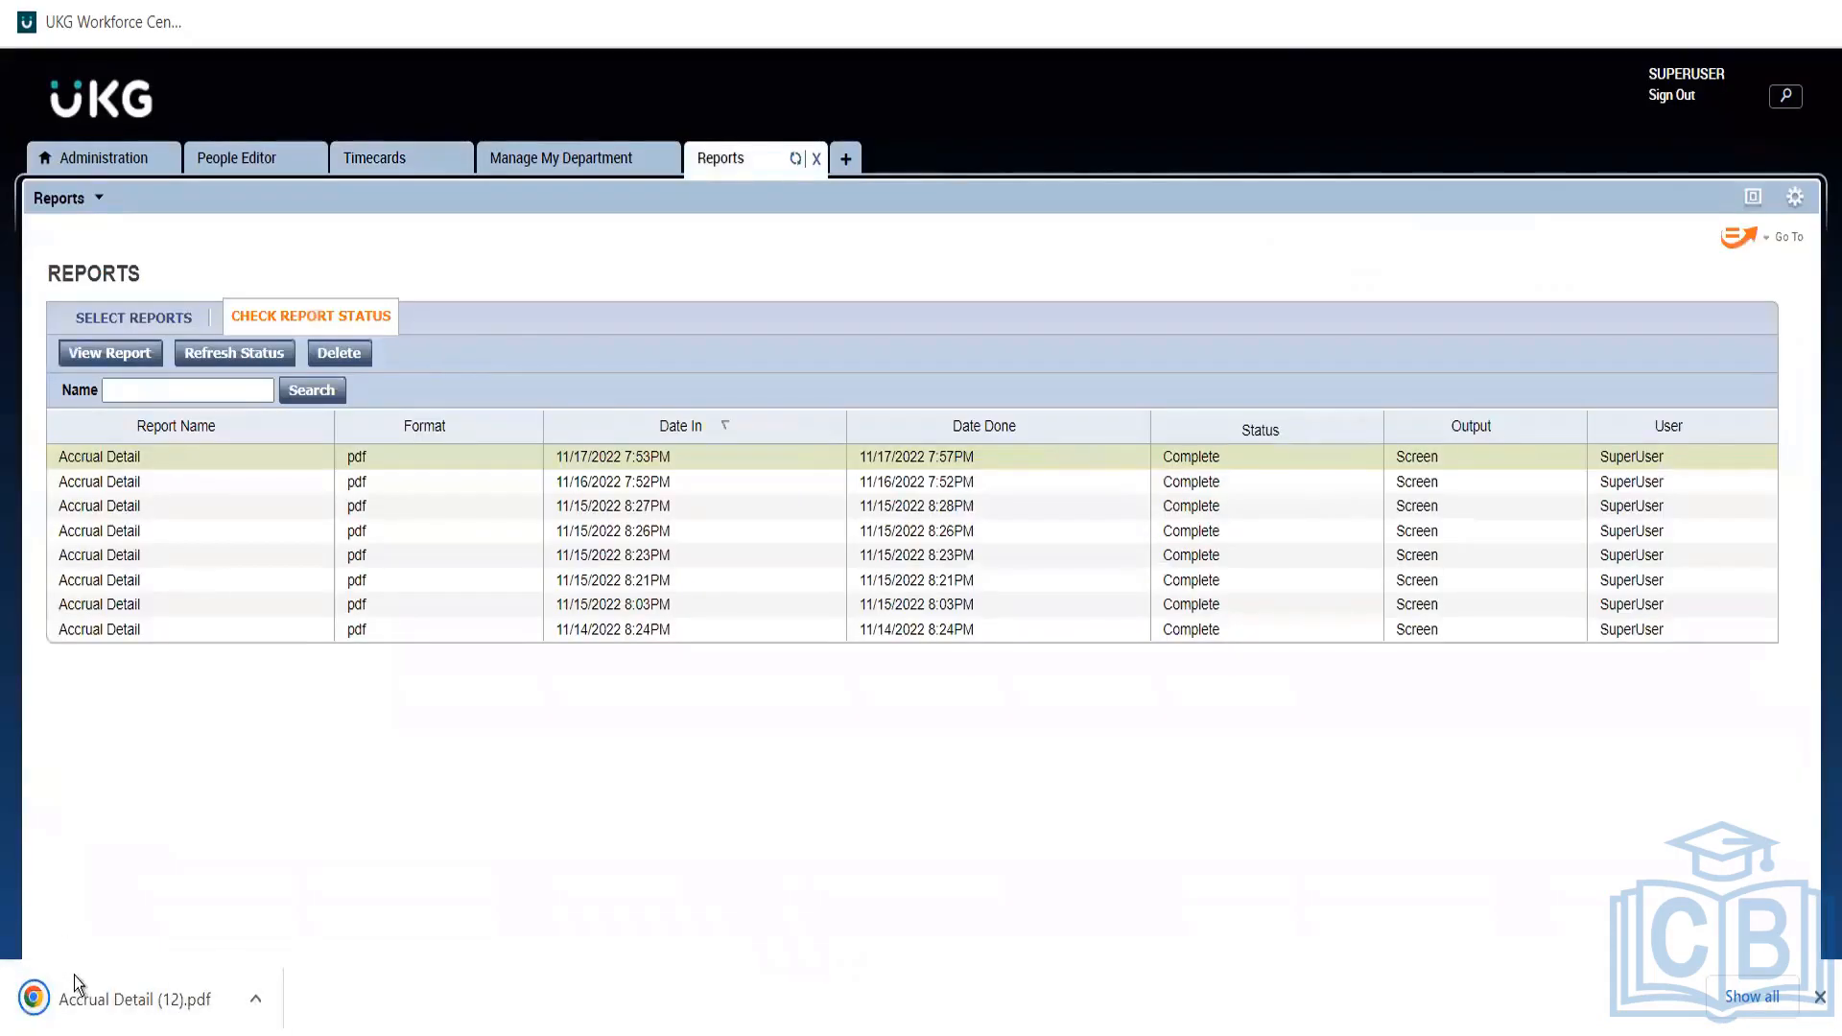
click(77, 984)
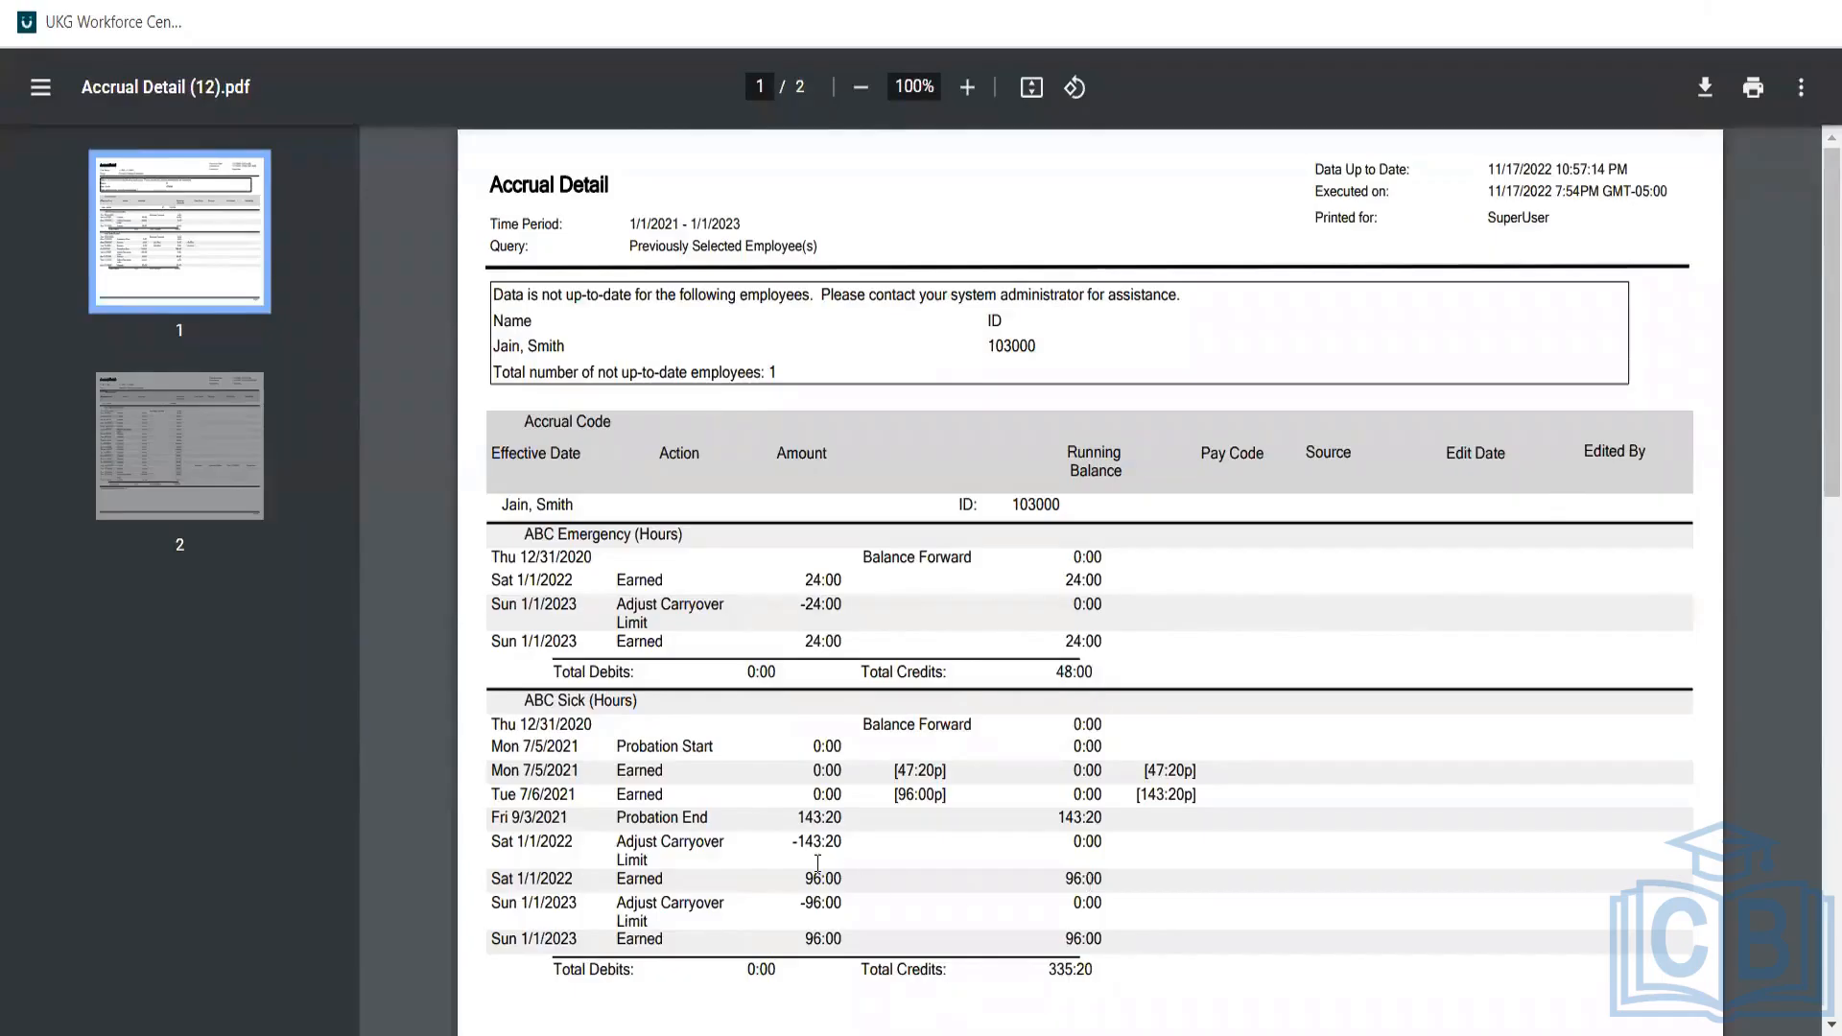
triple_click(951, 785)
click(952, 787)
drag(1202, 794, 919, 795)
drag(699, 845, 479, 800)
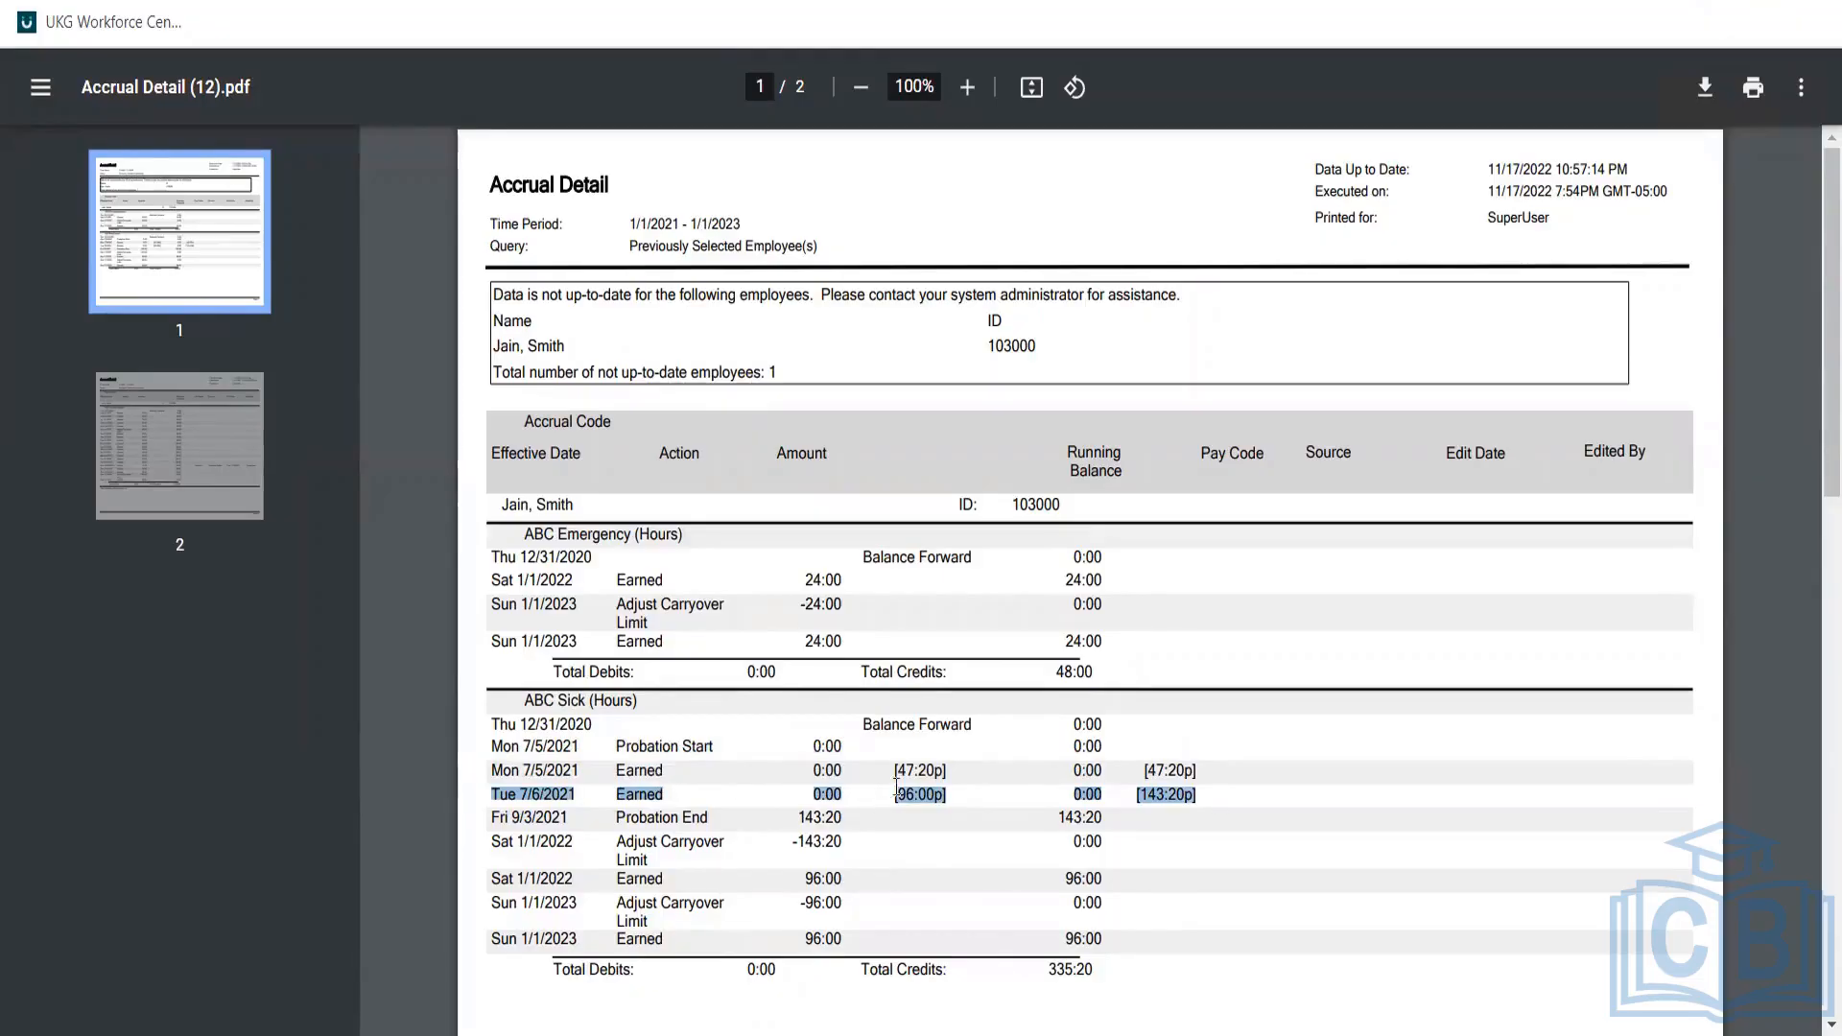
drag(899, 793, 934, 769)
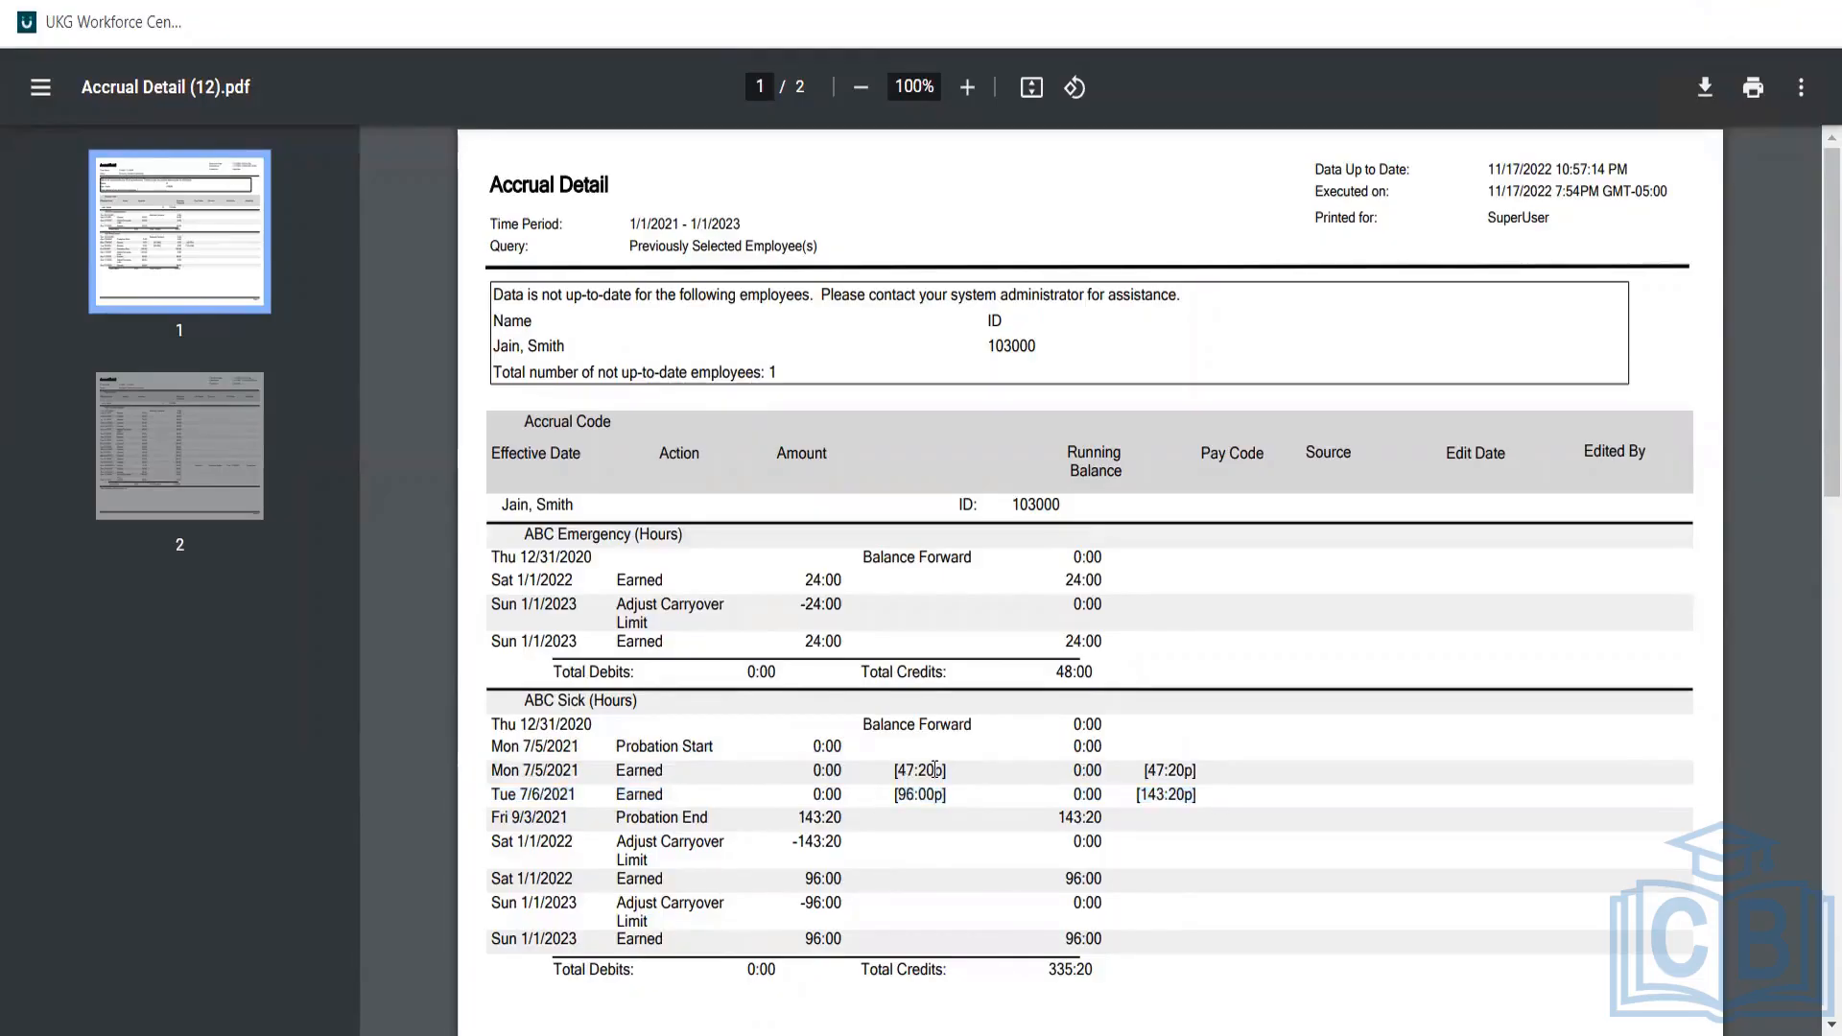
click(933, 769)
triple_click(1130, 777)
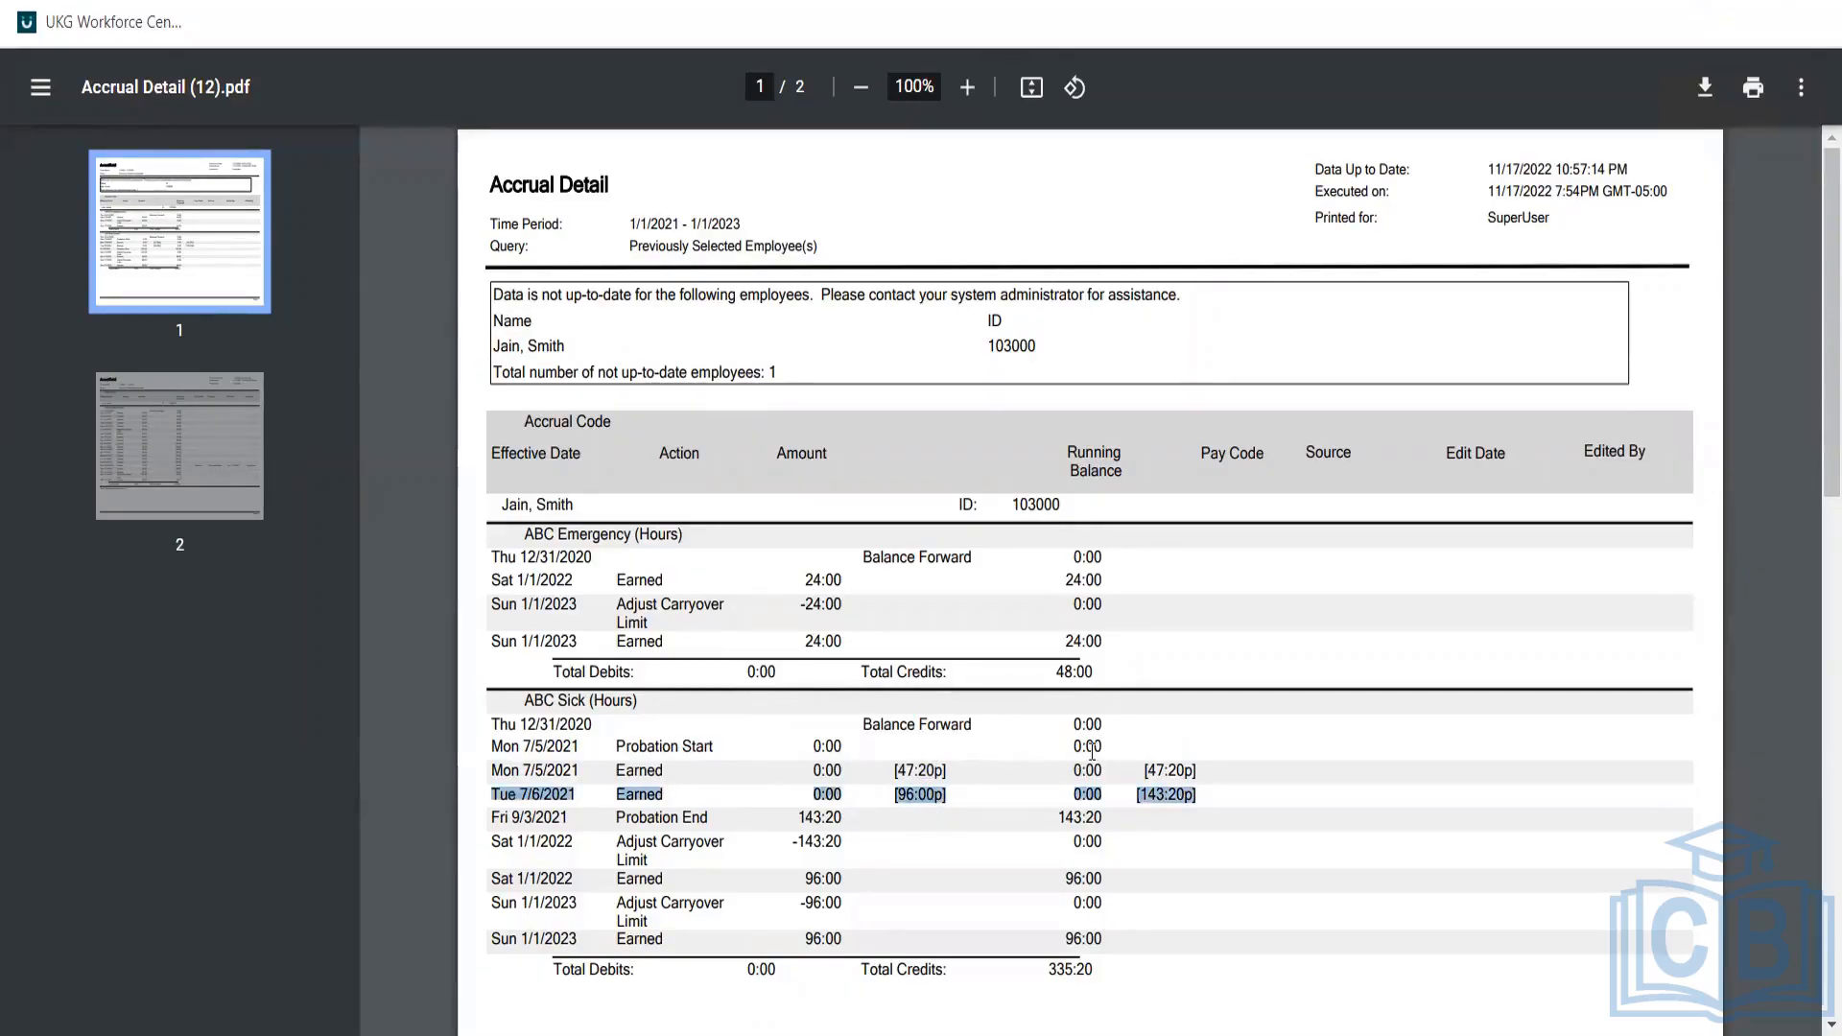
click(1092, 753)
drag(1092, 753, 1076, 792)
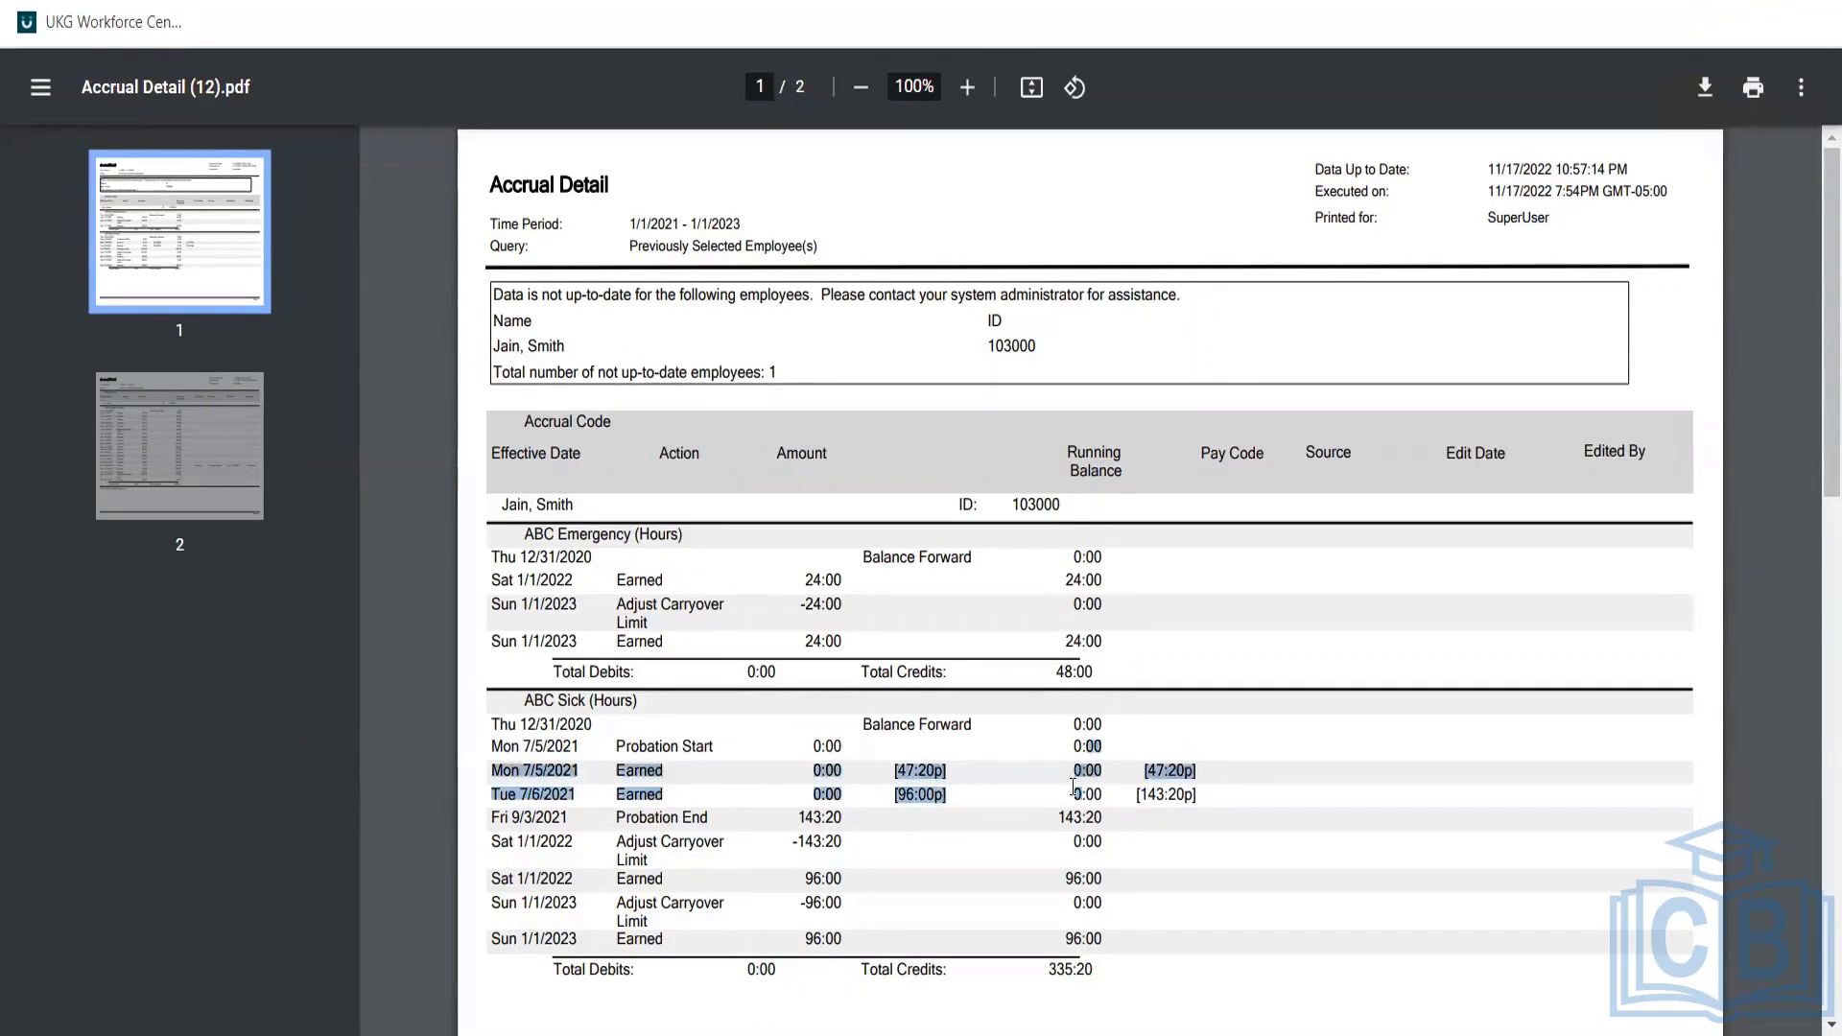
click(1076, 792)
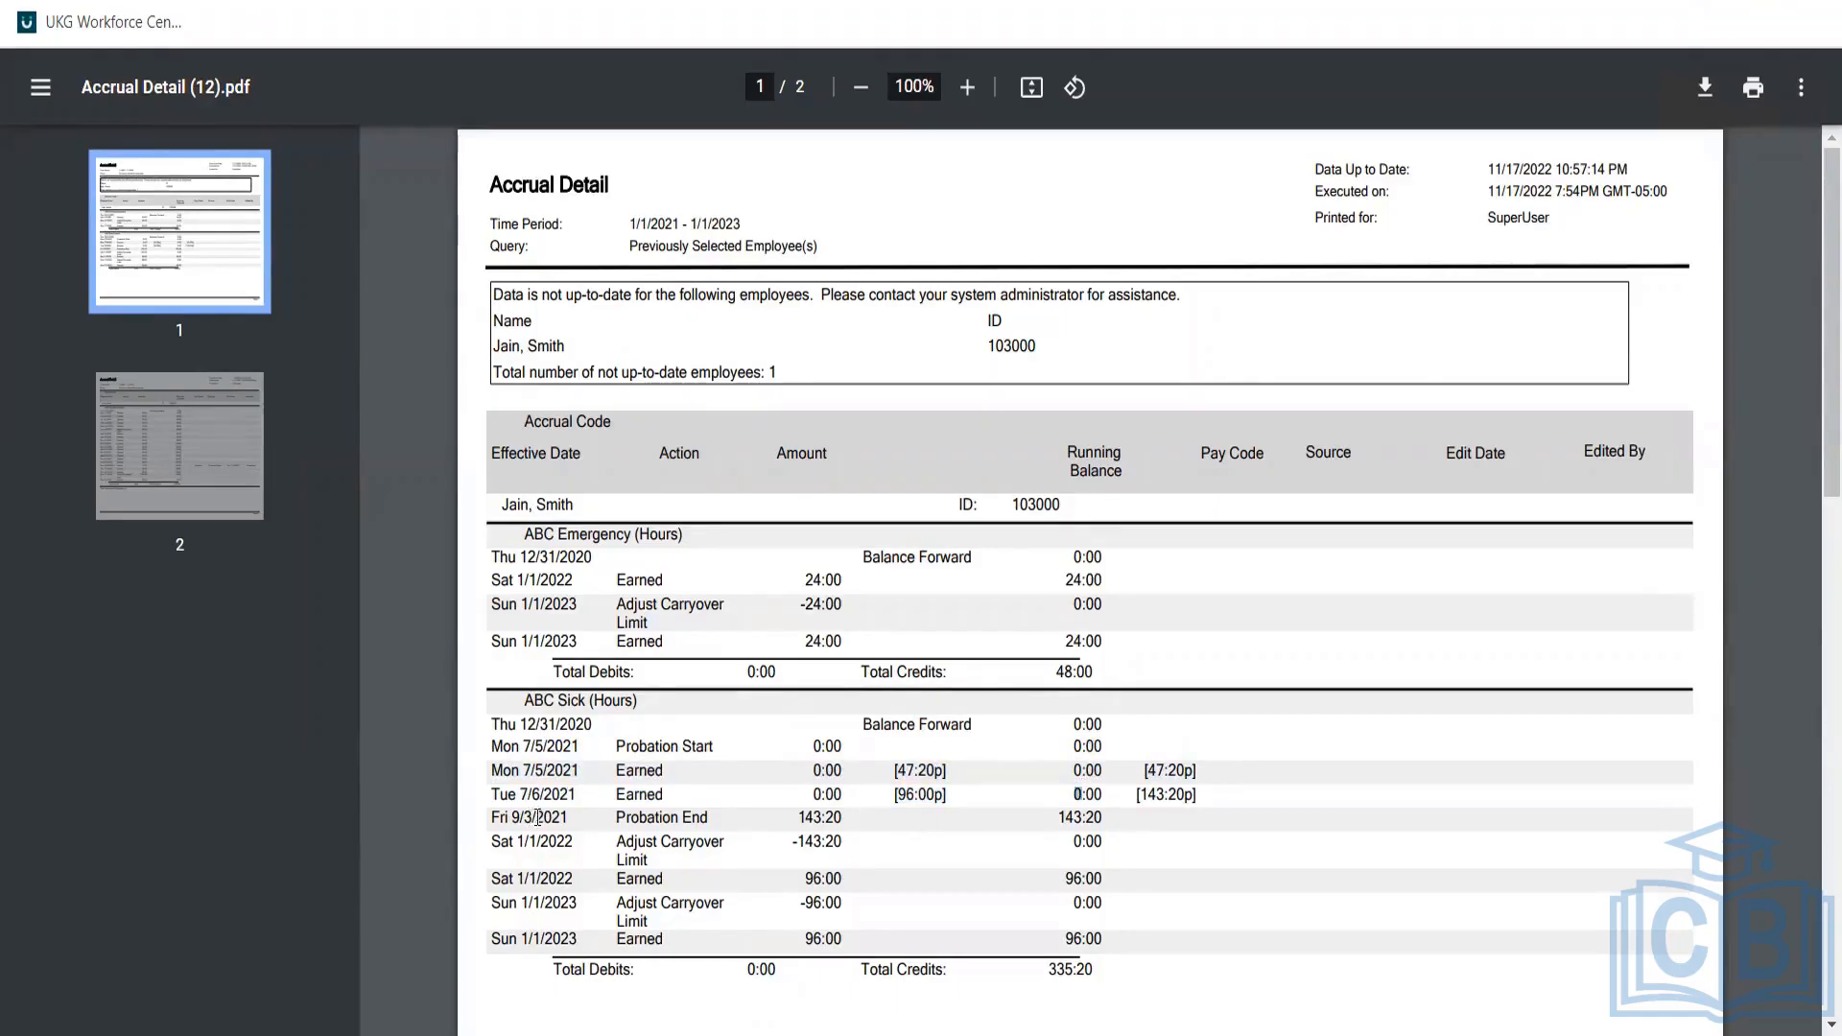
double_click(547, 817)
triple_click(919, 796)
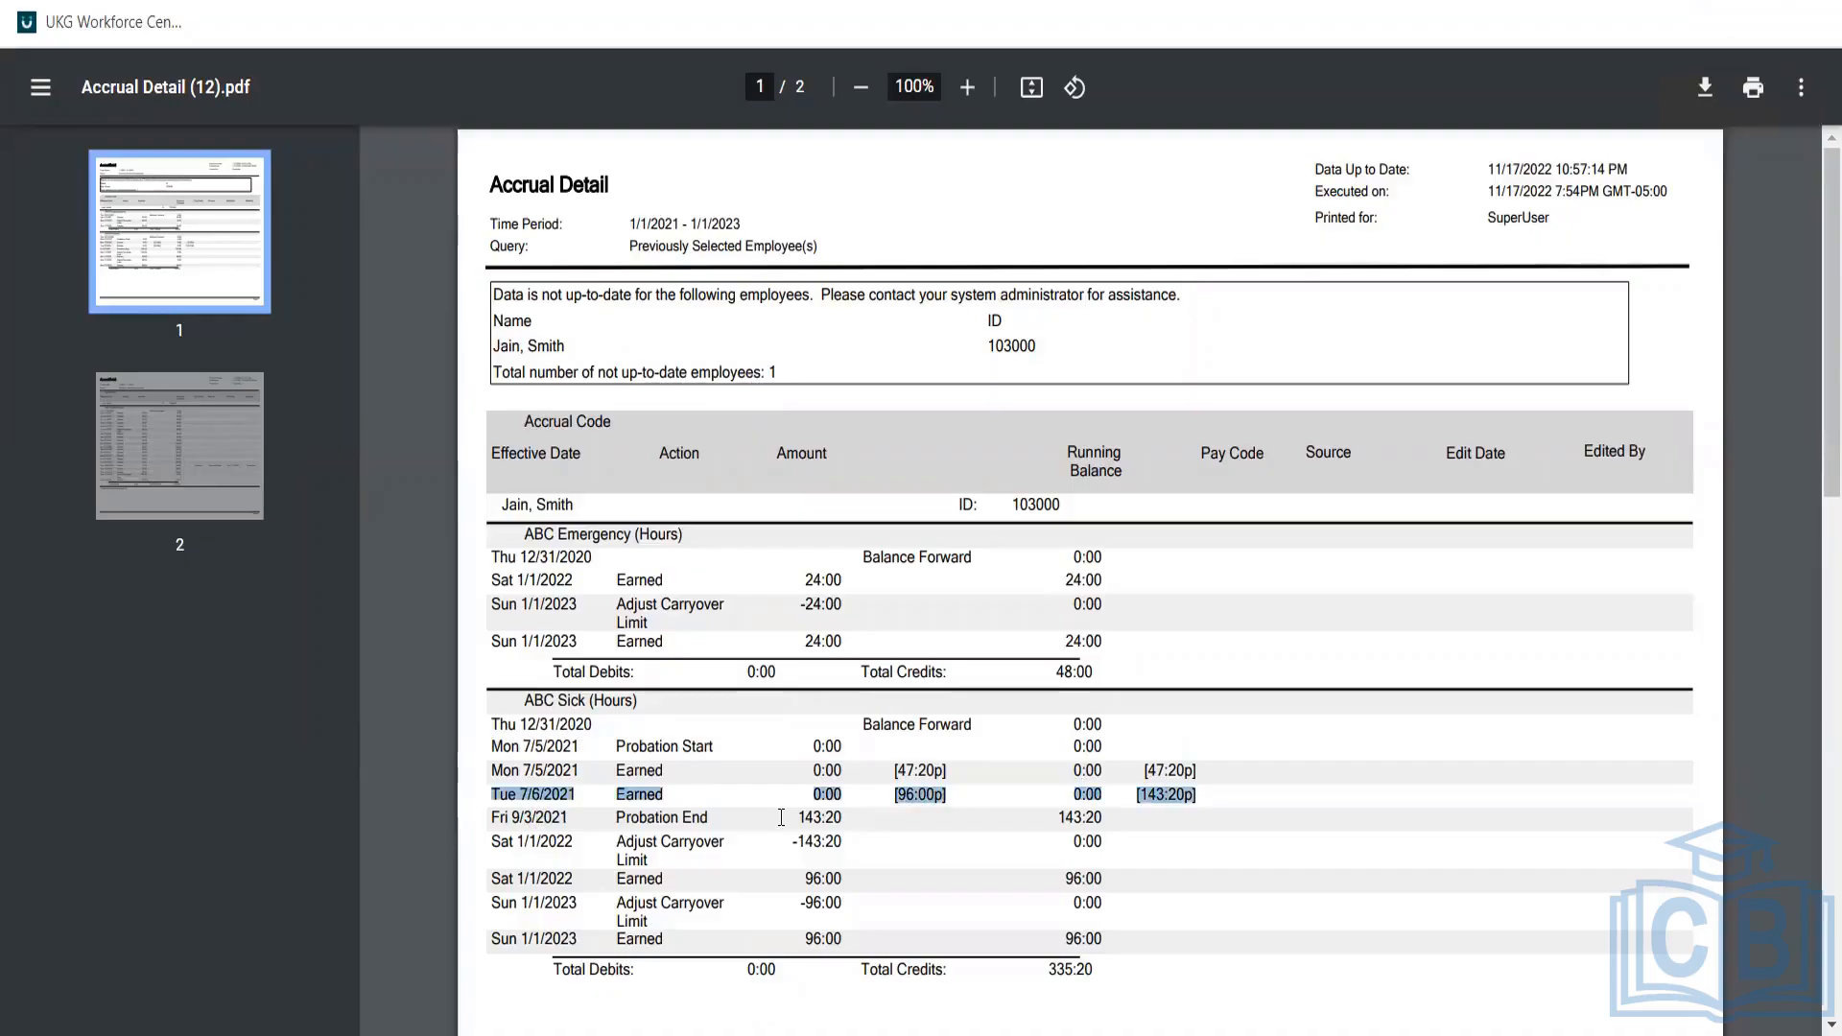
triple_click(683, 809)
click(875, 802)
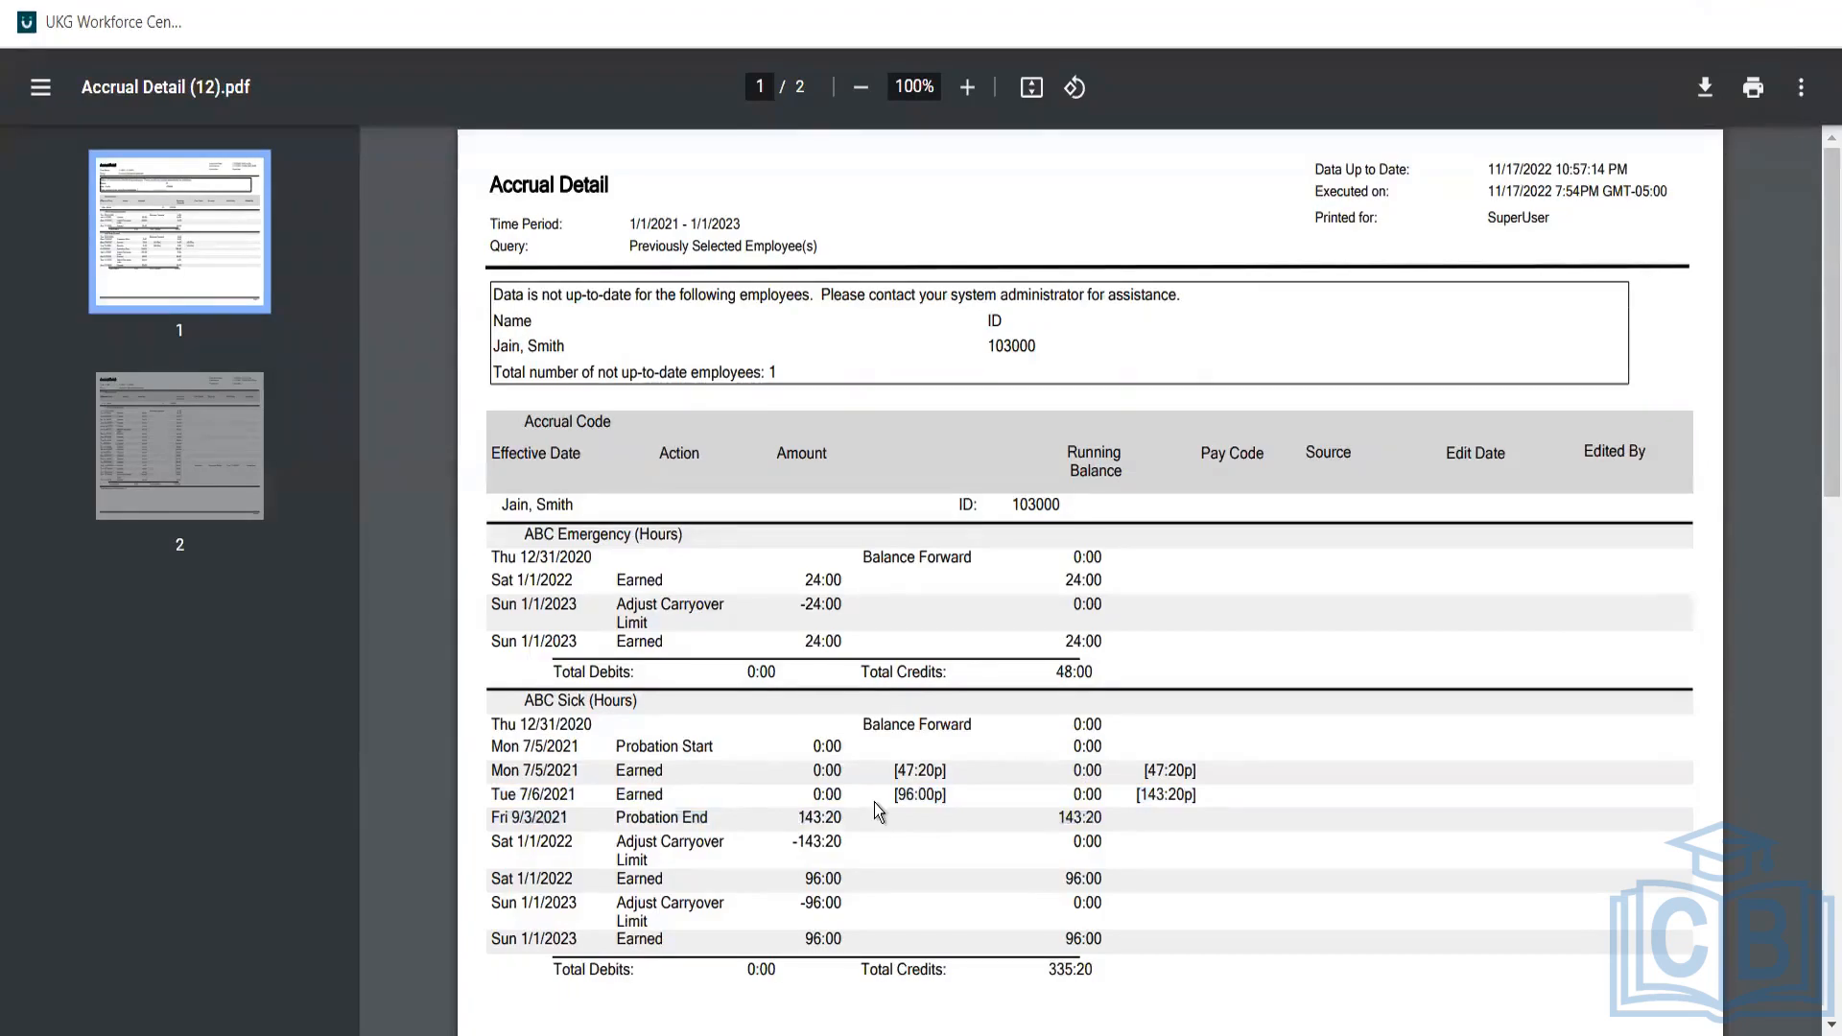
triple_click(926, 797)
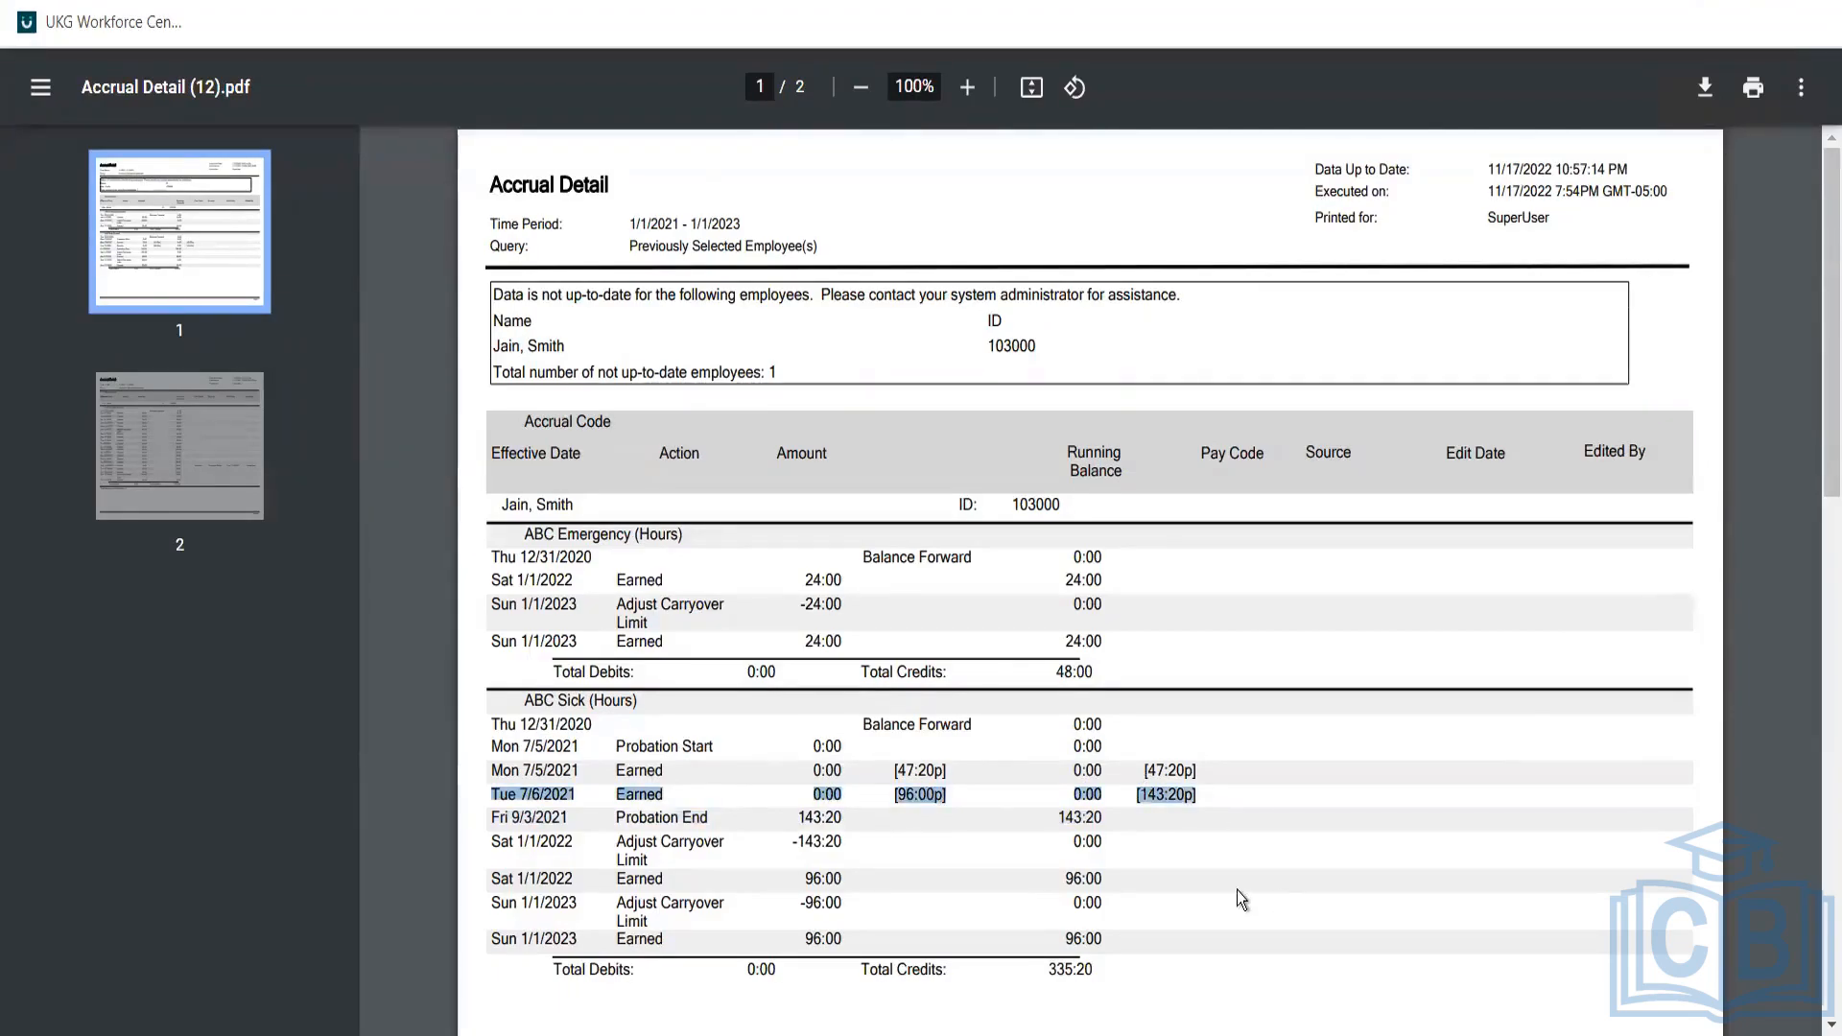
triple_click(537, 796)
triple_click(907, 773)
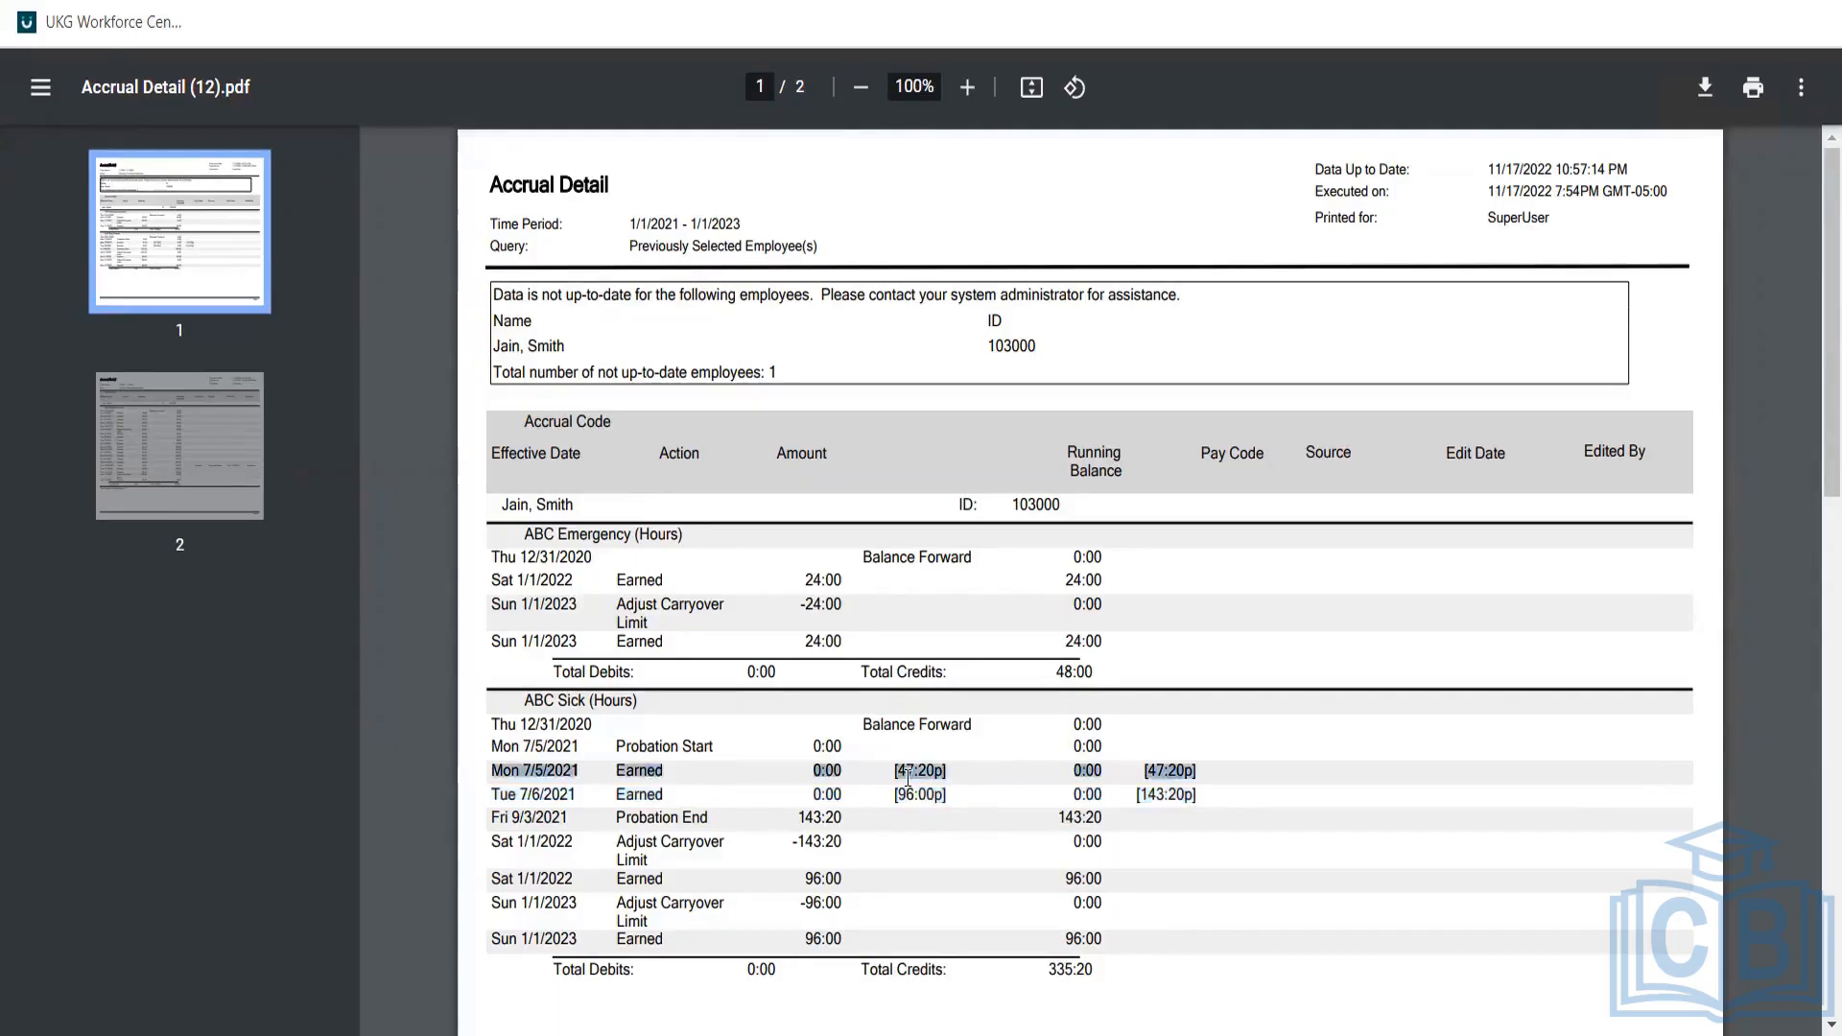
double_click(686, 816)
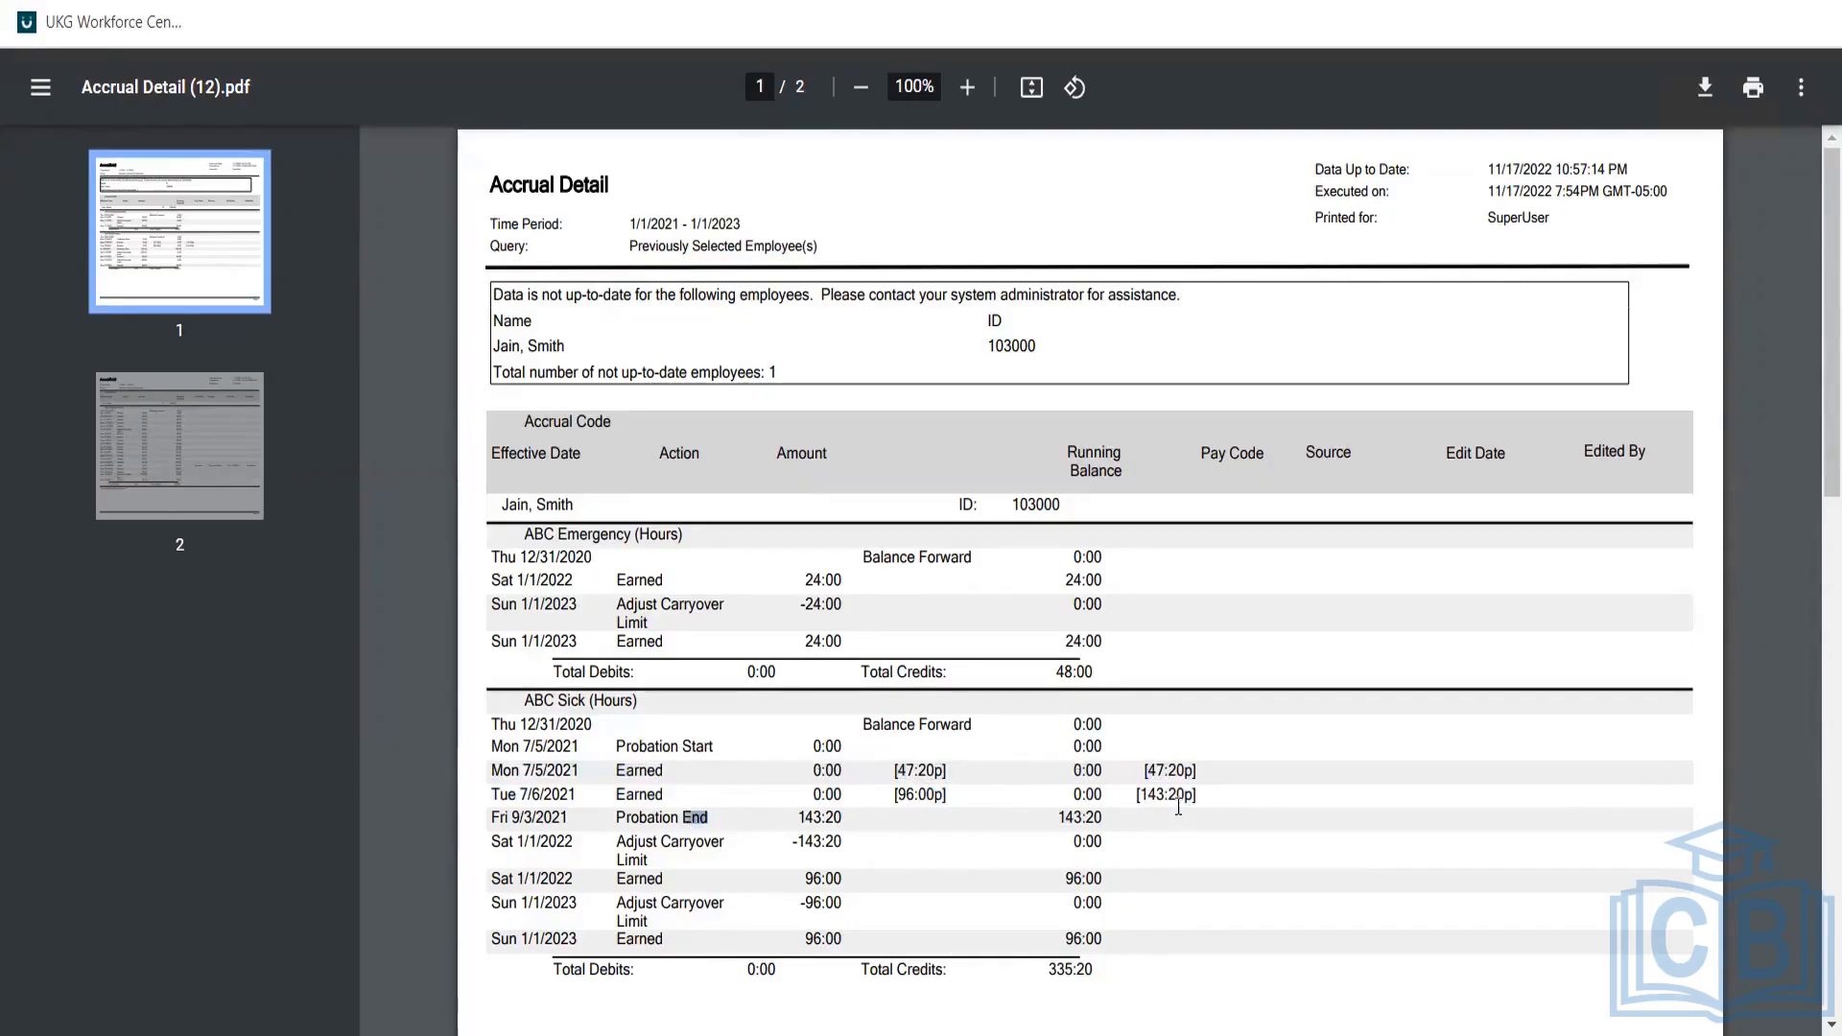
double_click(1094, 817)
click(829, 872)
triple_click(831, 938)
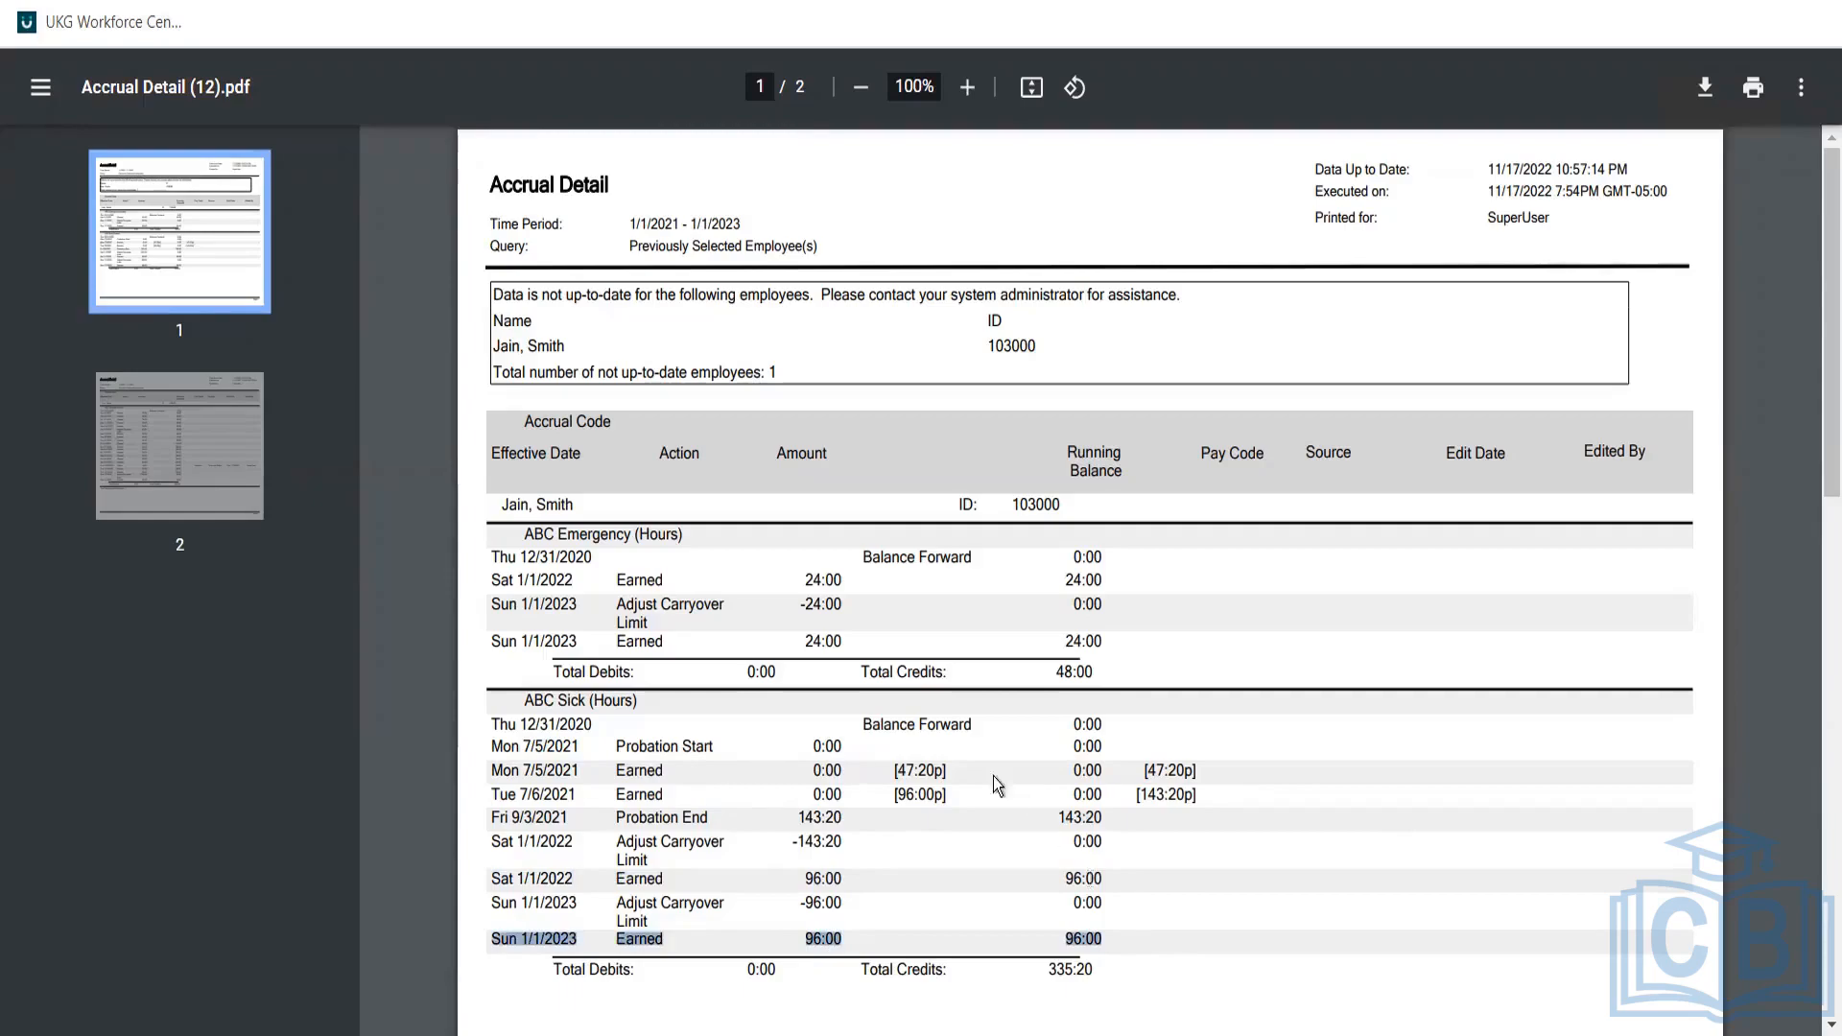
click(918, 795)
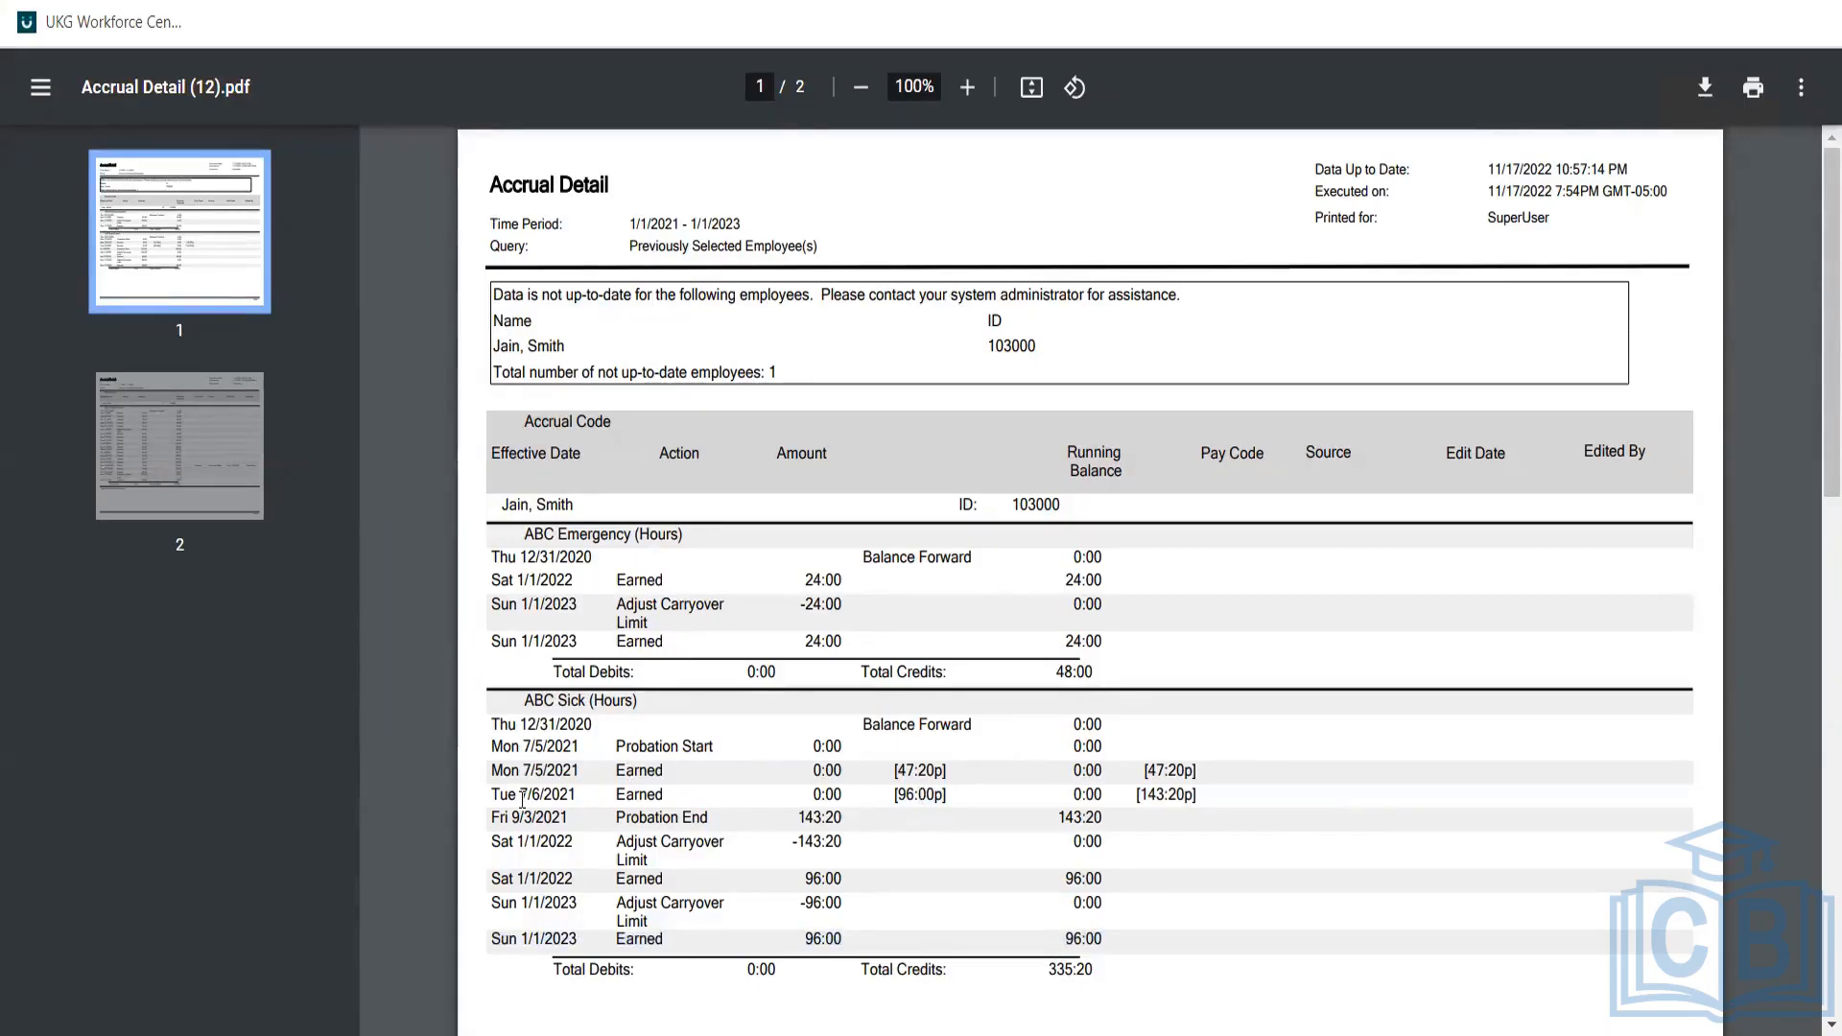
triple_click(523, 800)
click(522, 800)
triple_click(523, 800)
click(523, 800)
triple_click(523, 798)
click(523, 799)
drag(514, 788, 1226, 791)
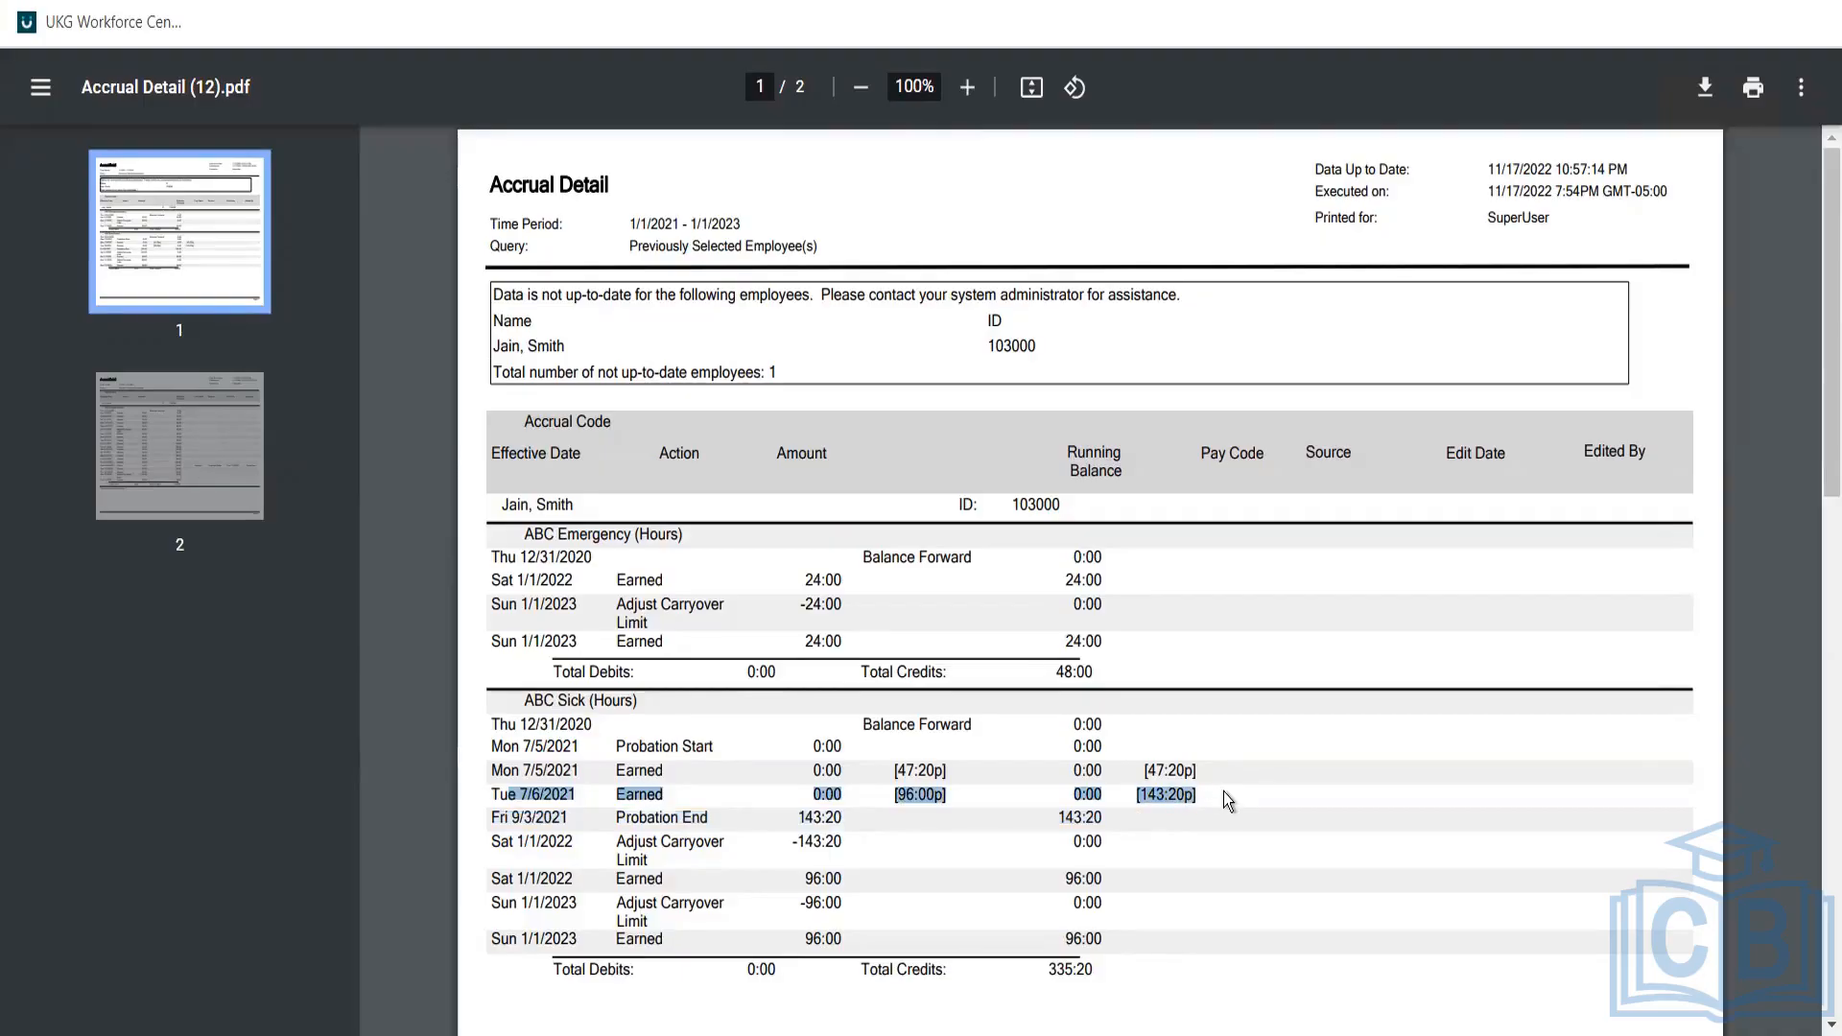
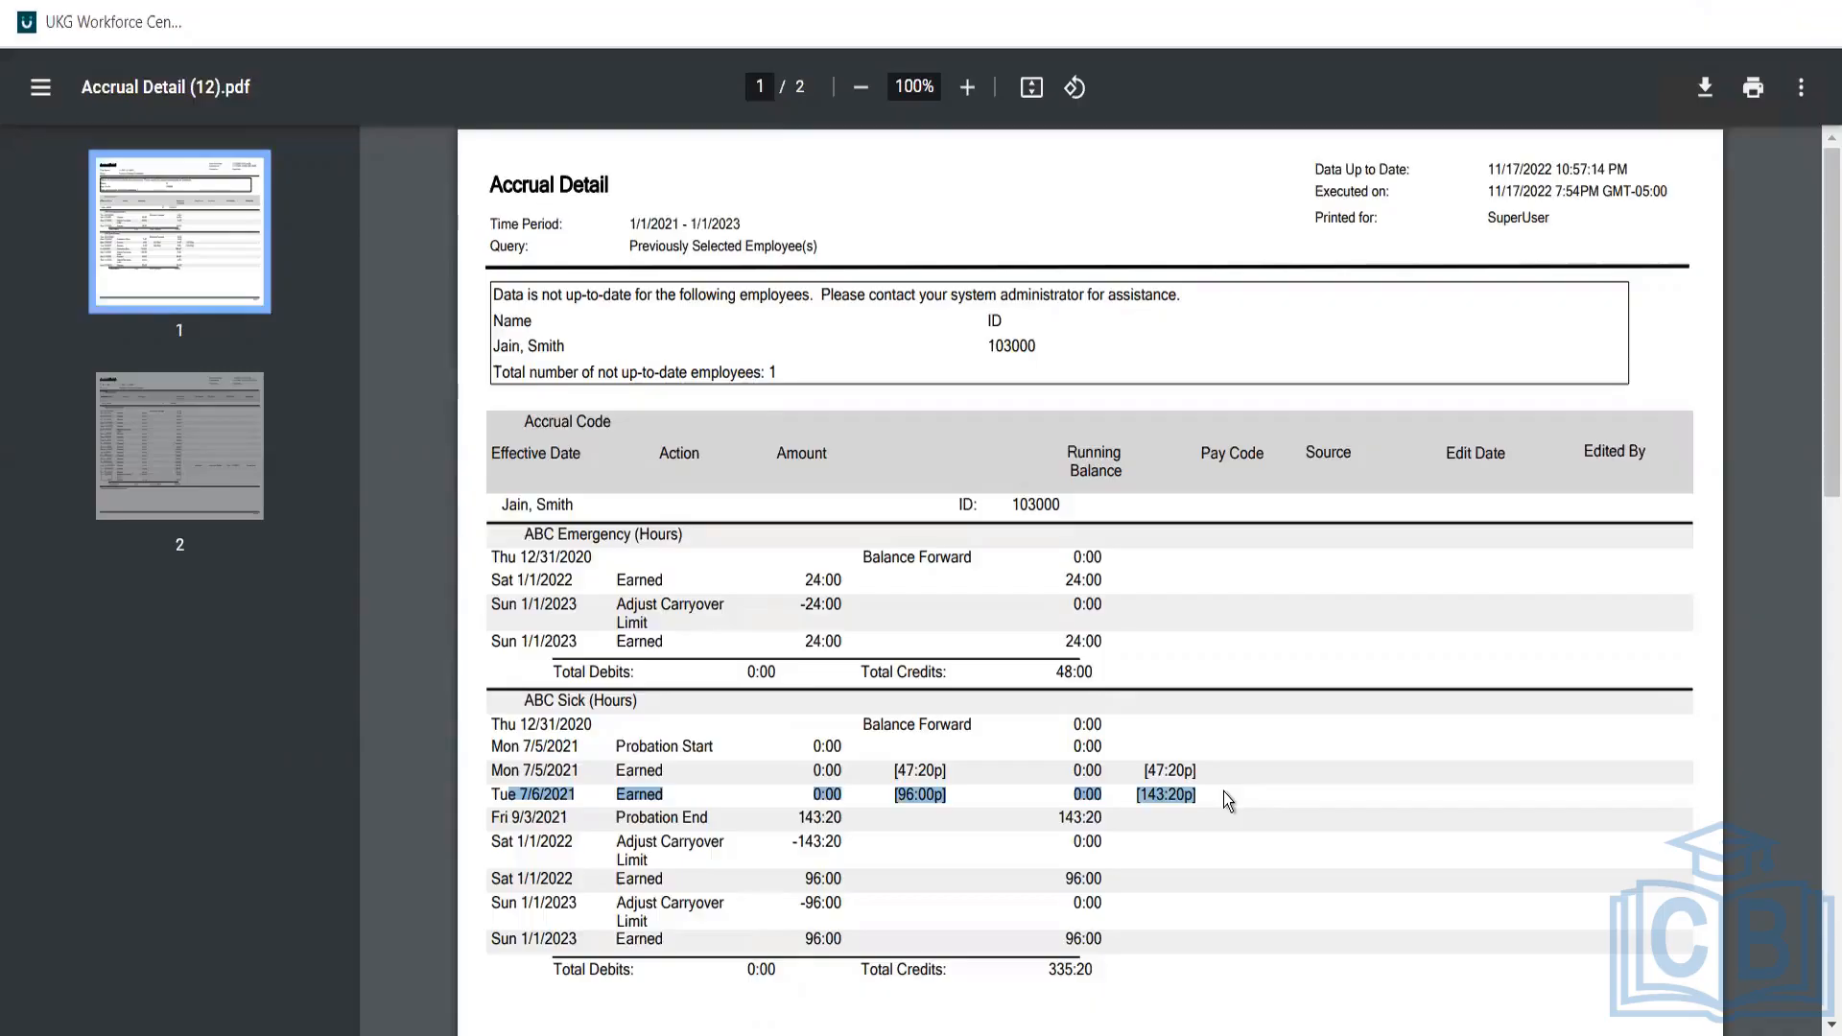
Highlight the Tue 7/6/2021 ABC Sick earned row in the Accrual Detail PDF, then leave the report.
click(1223, 791)
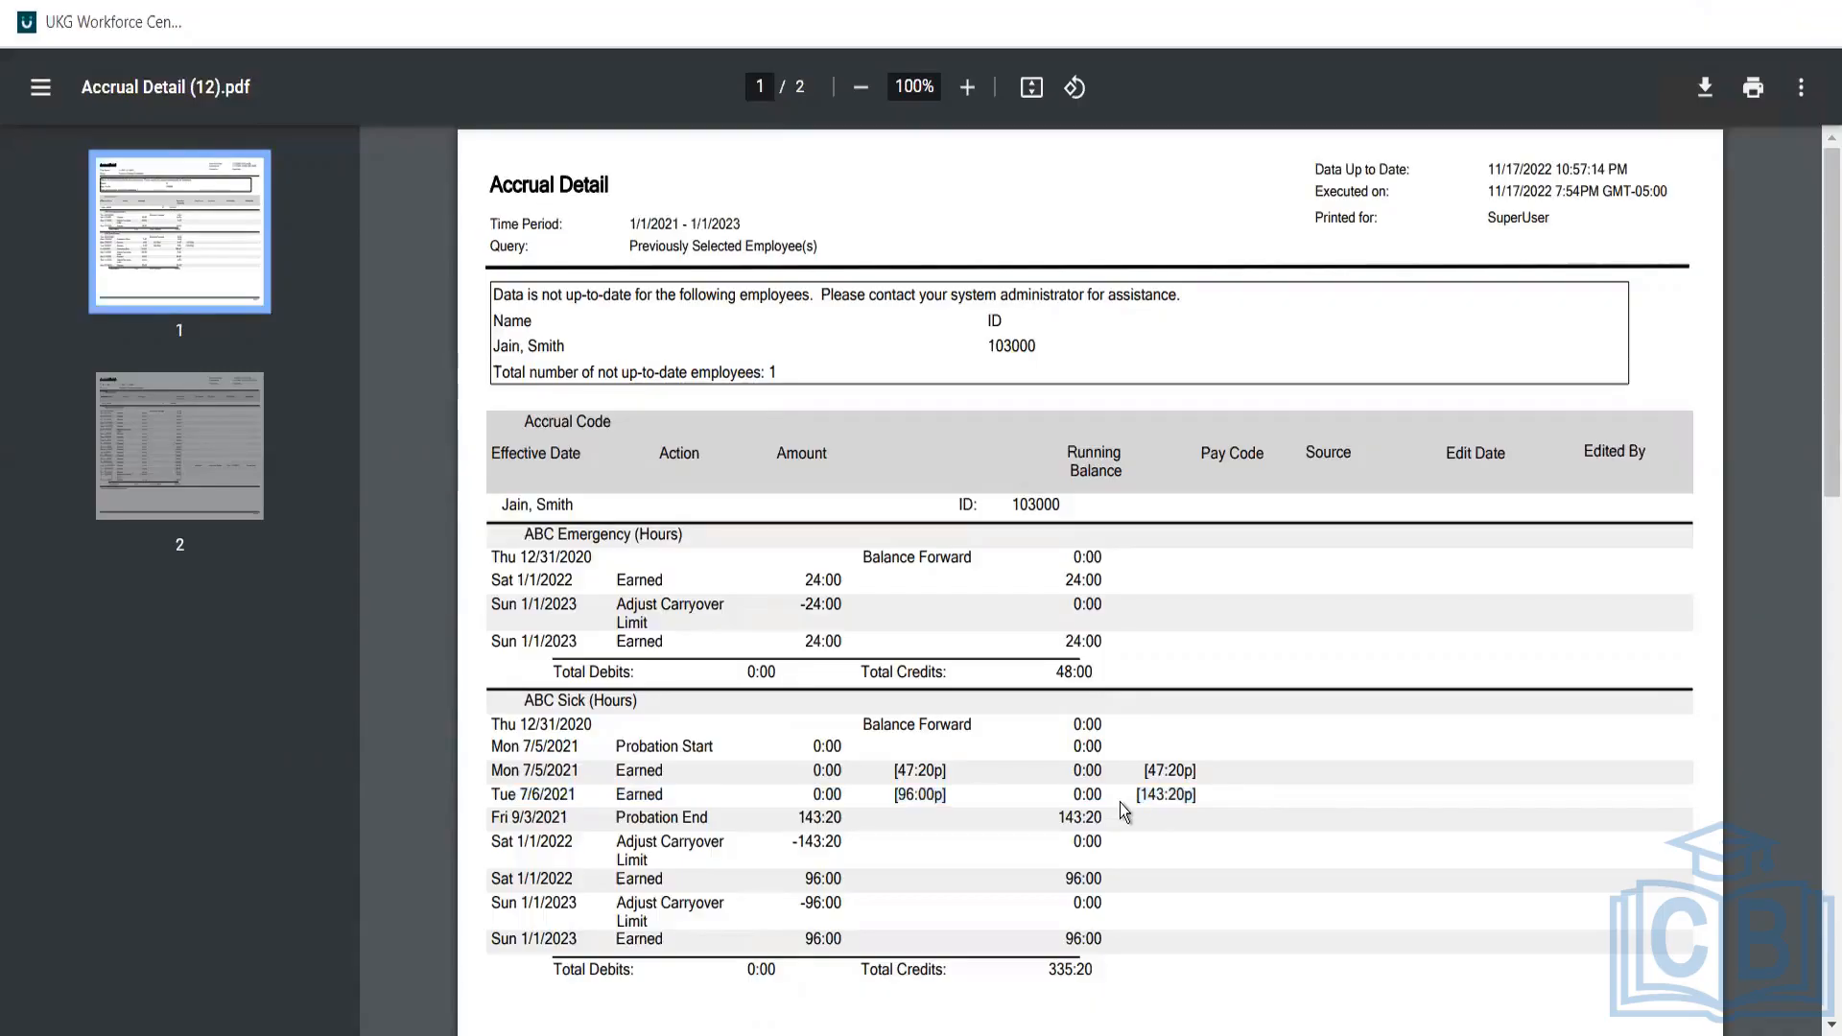
triple_click(525, 787)
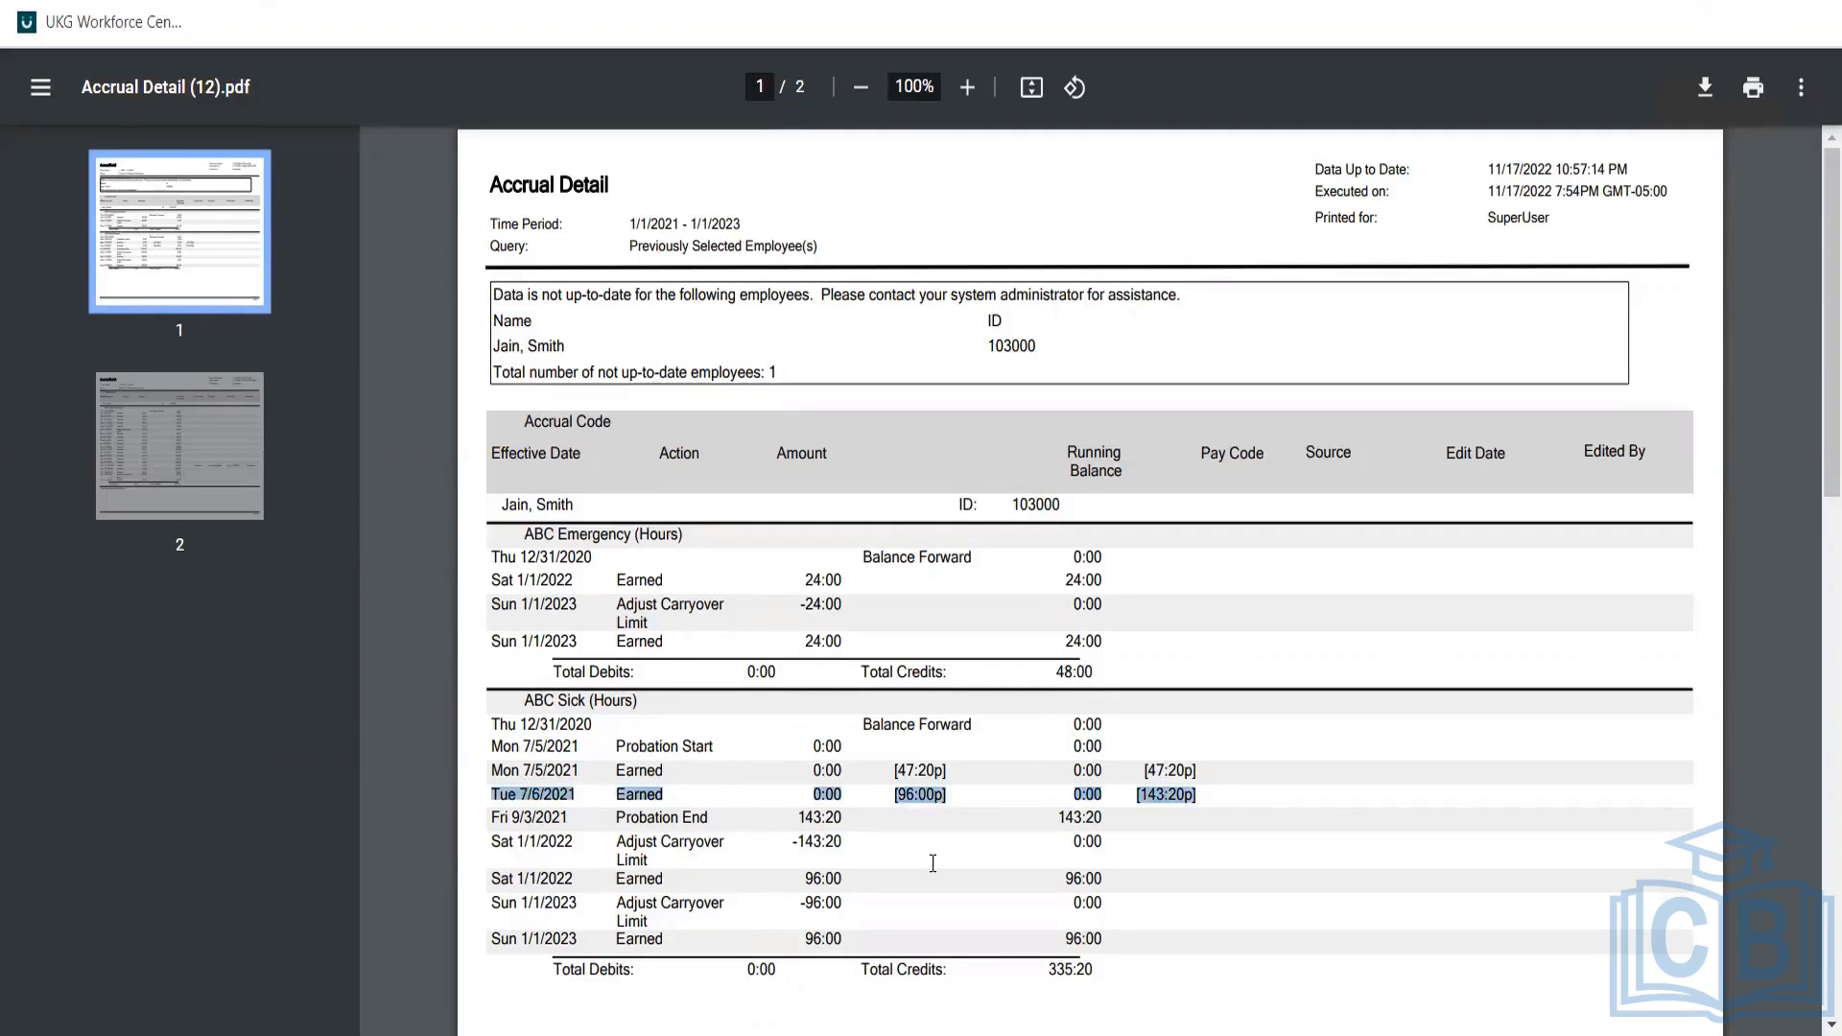
triple_click(919, 791)
click(918, 791)
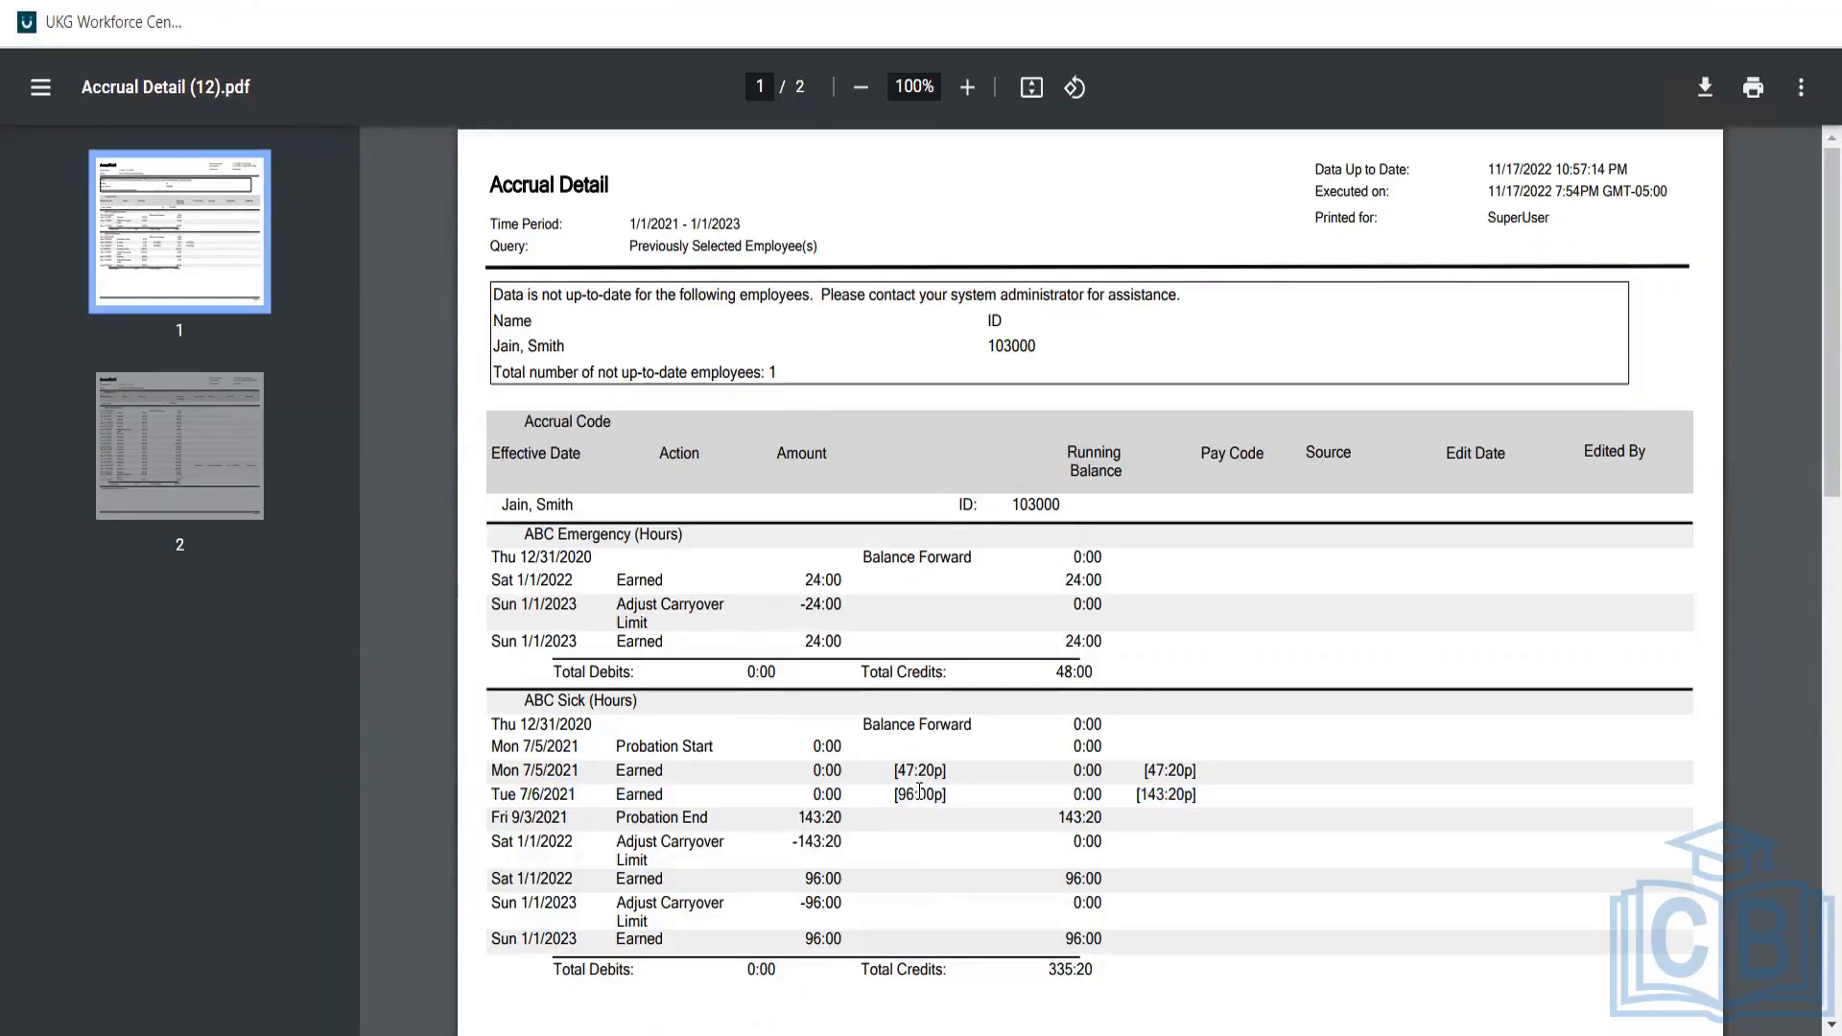
triple_click(919, 791)
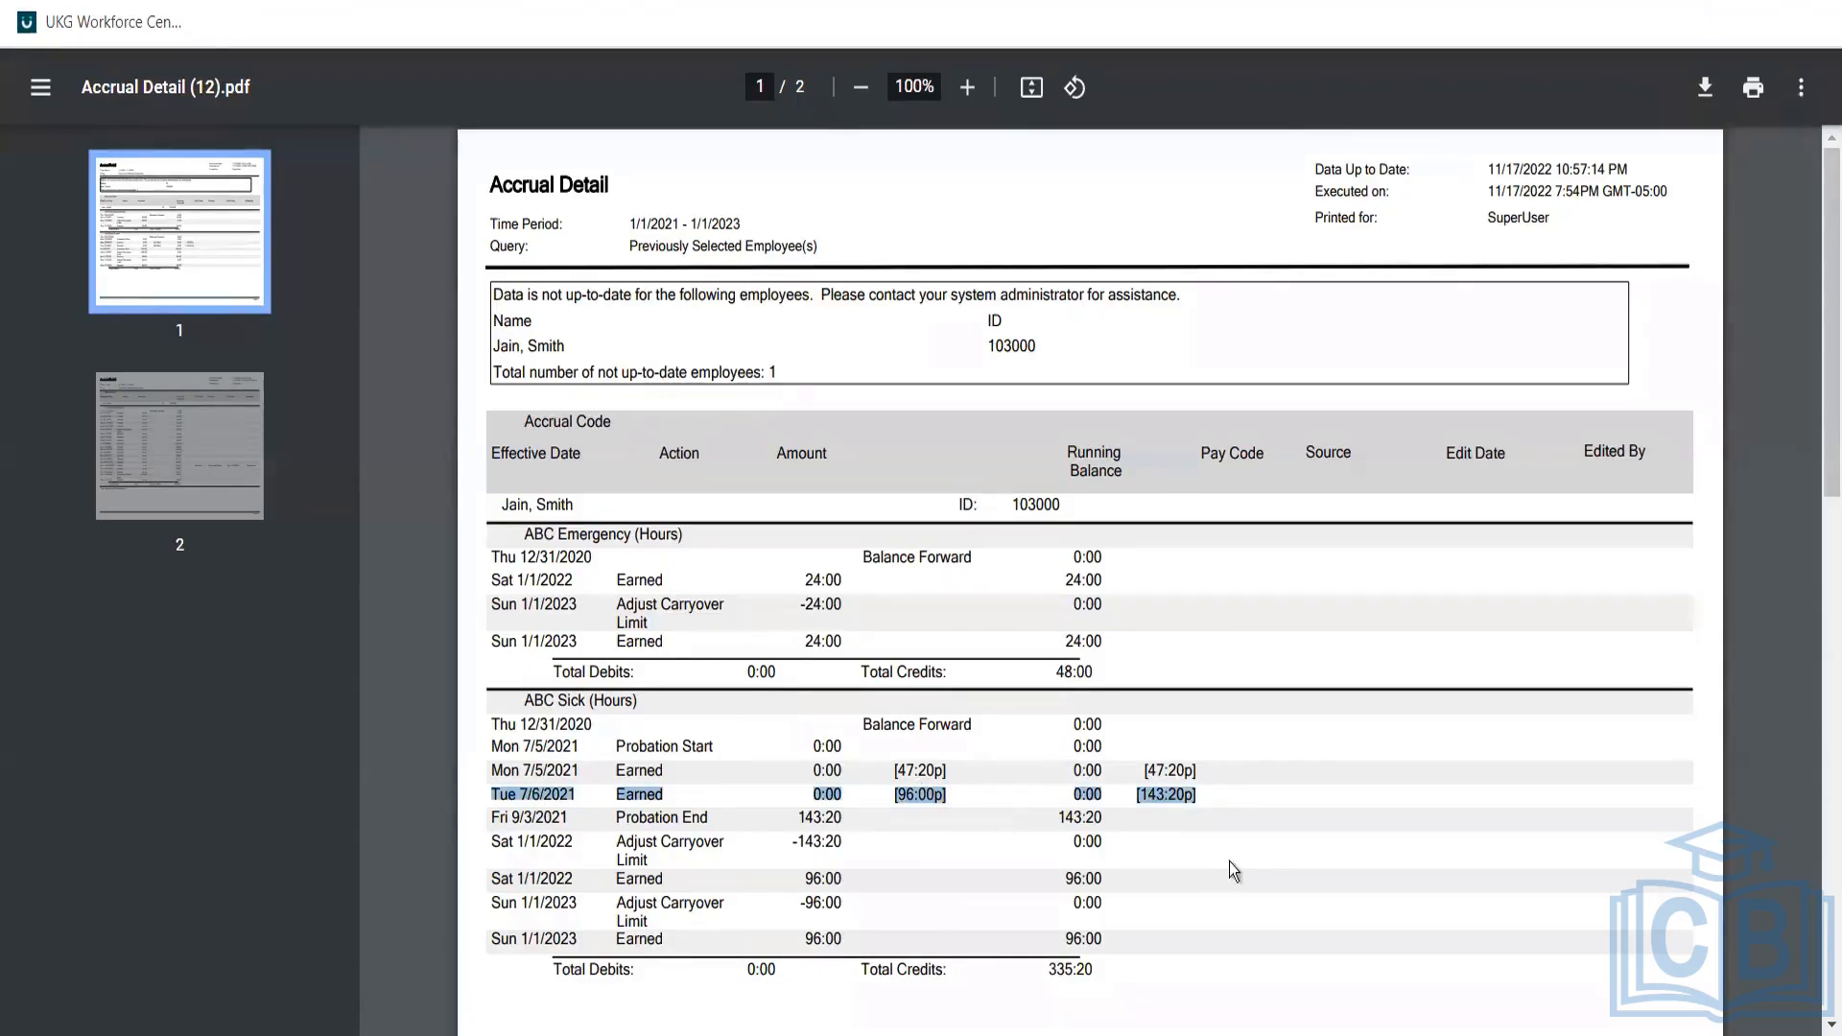
click(1195, 788)
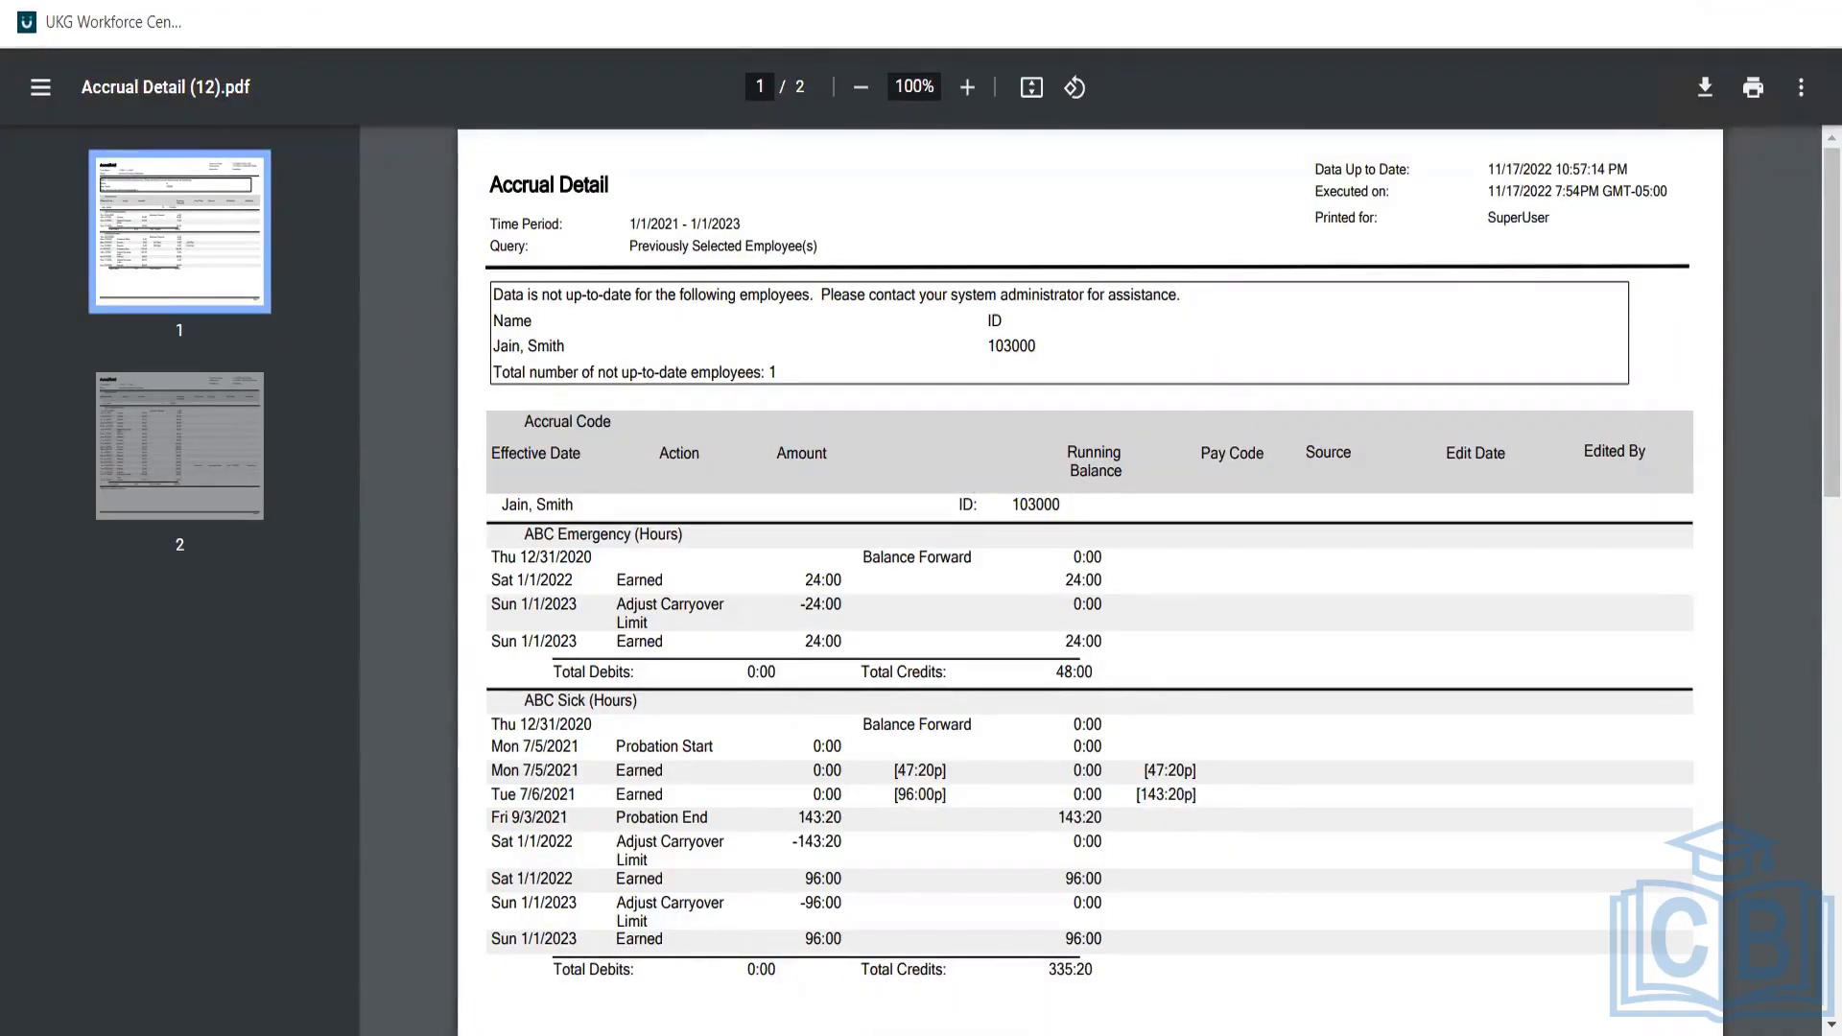
click(134, 2)
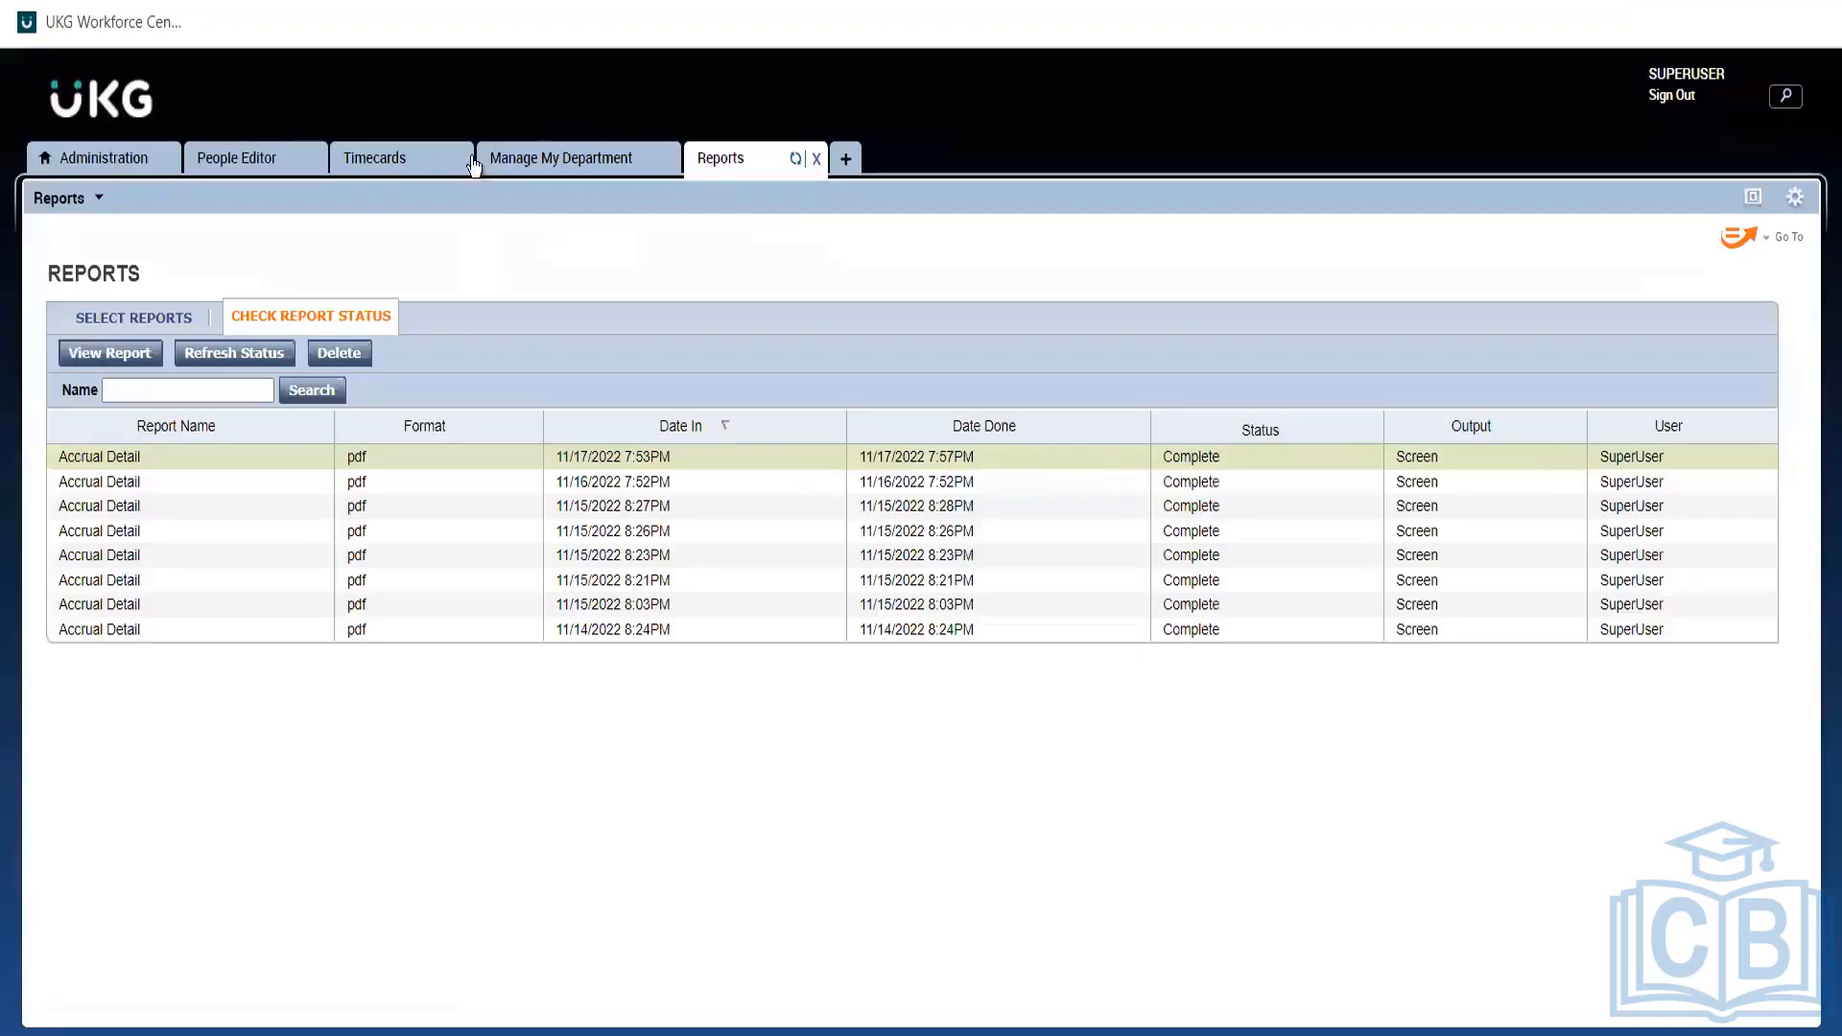
Return to the Aus FT Sick accrual policy, confirm its ABC Sick grant, and open the Grants list.
click(117, 165)
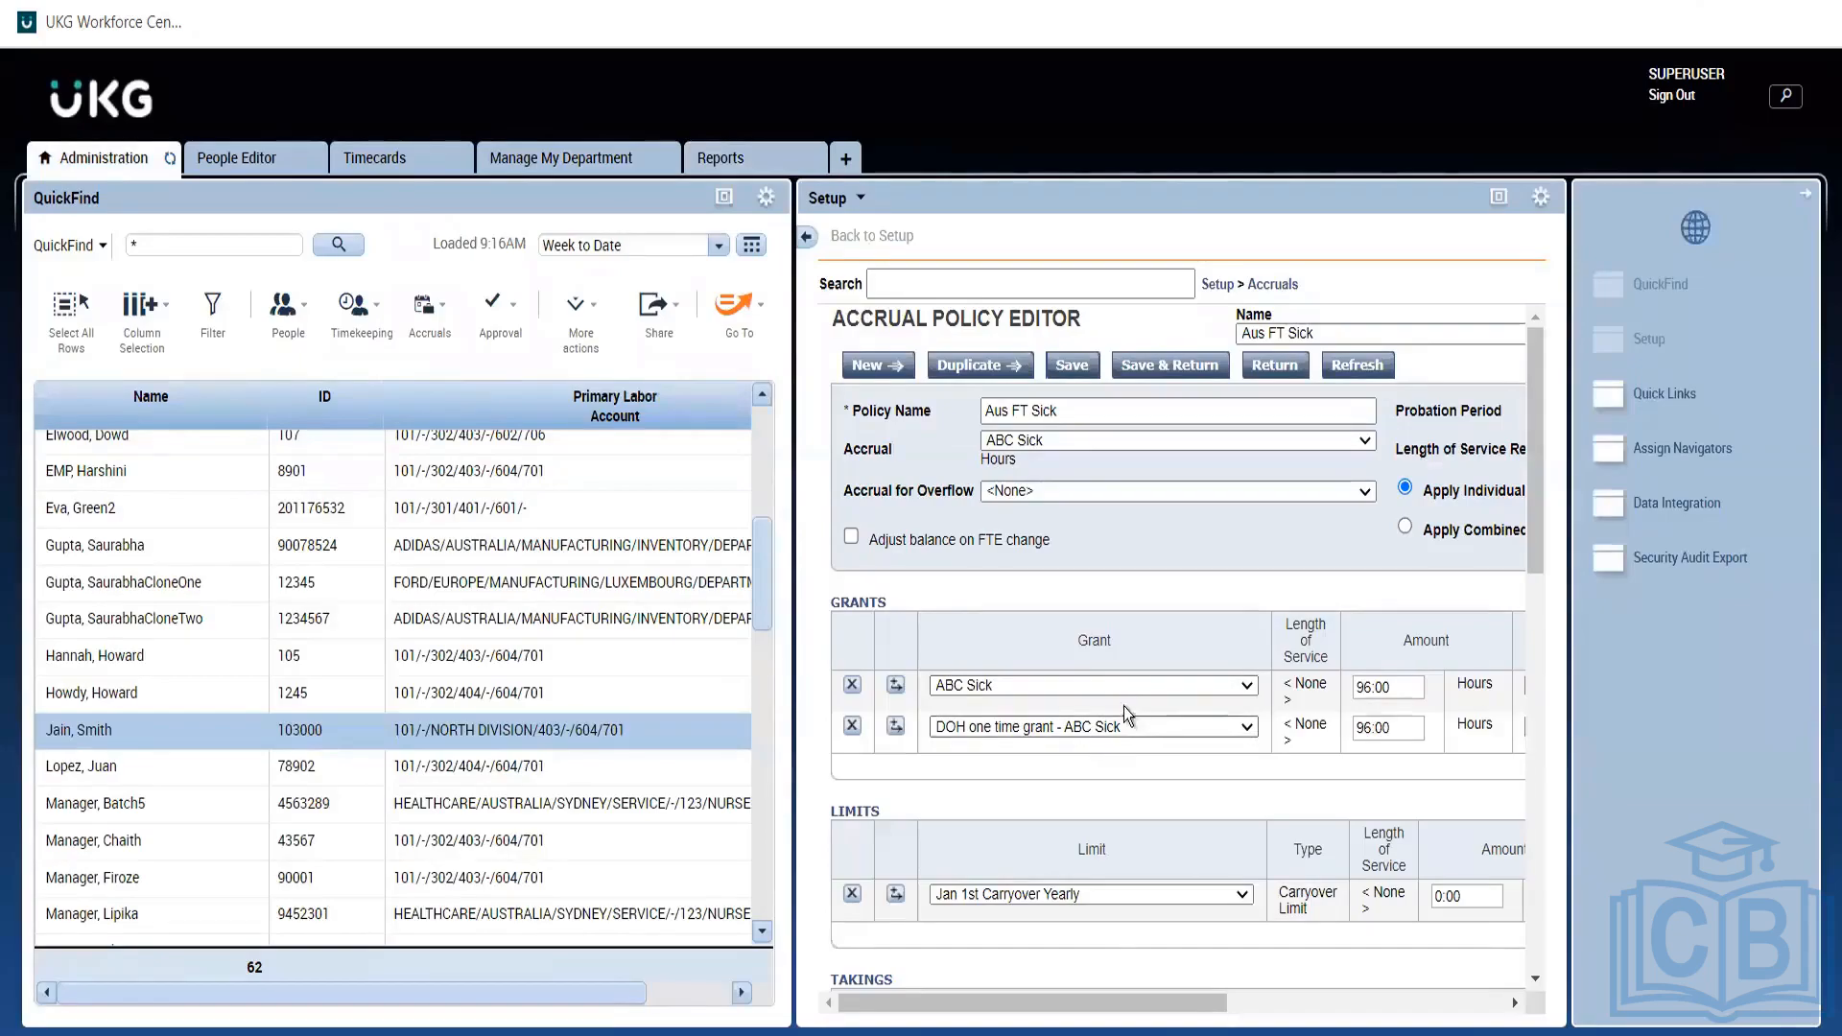
click(954, 689)
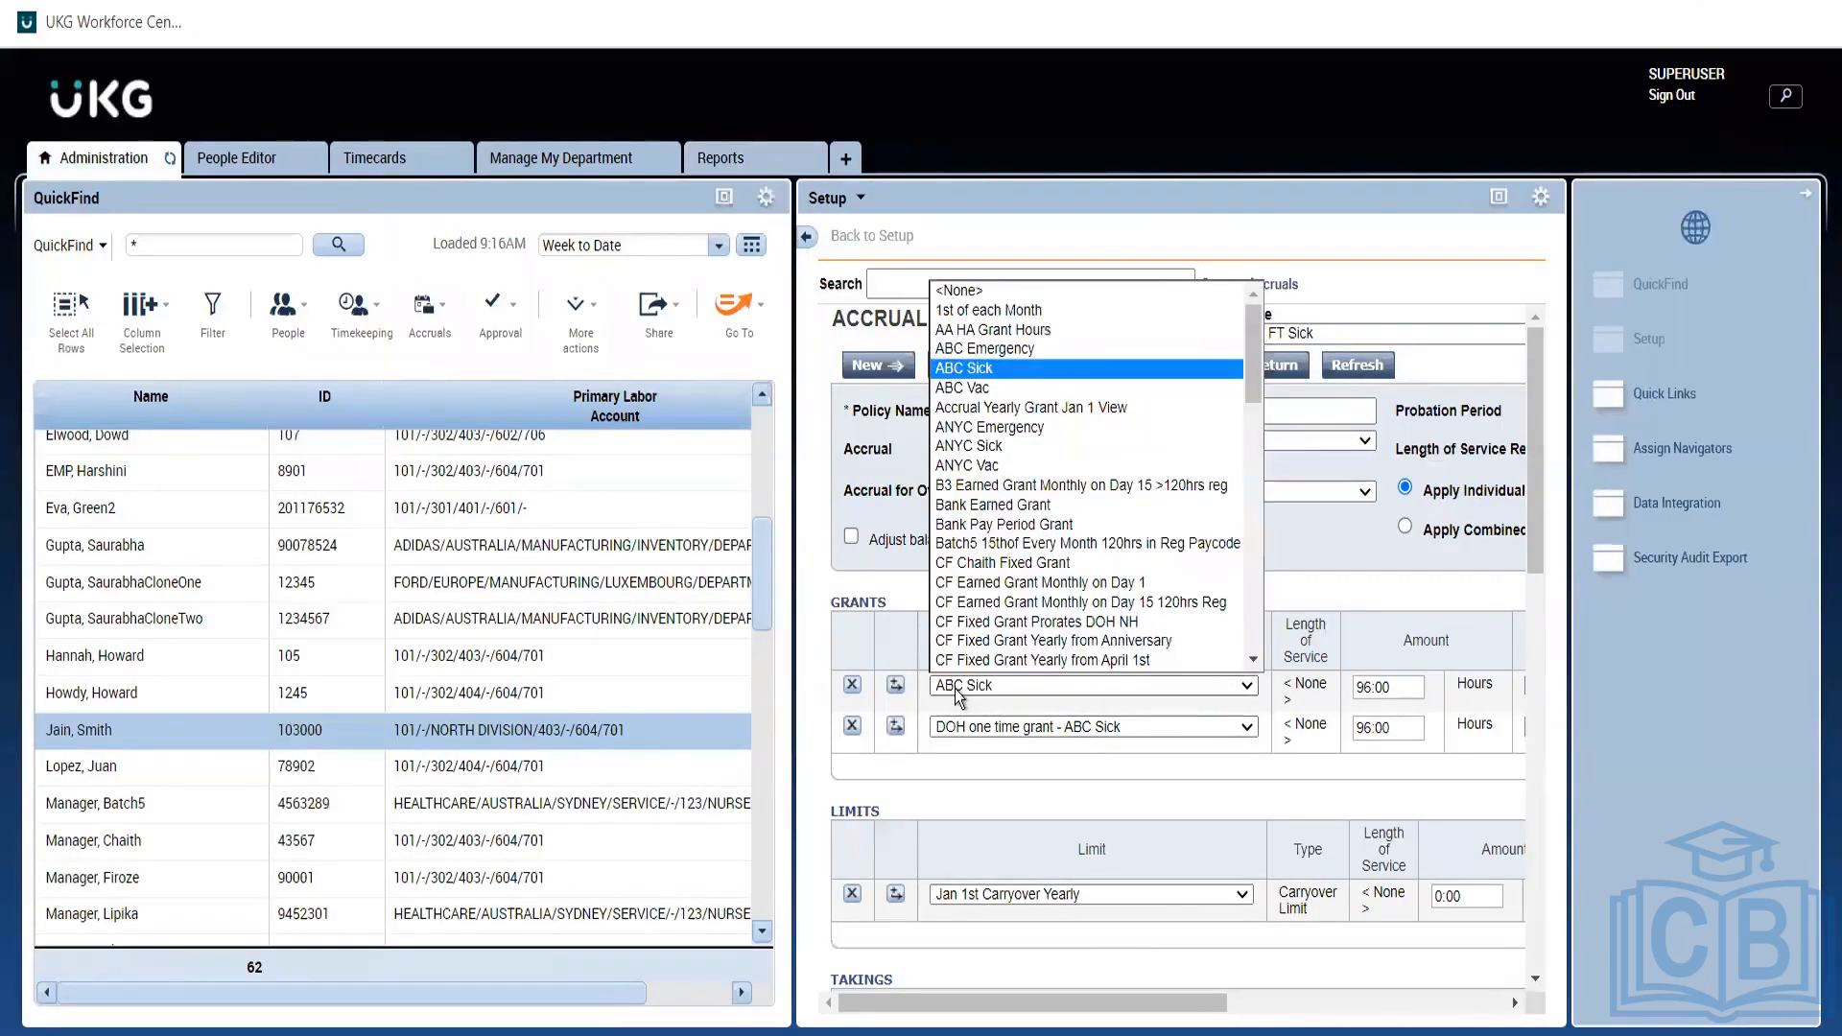
click(954, 688)
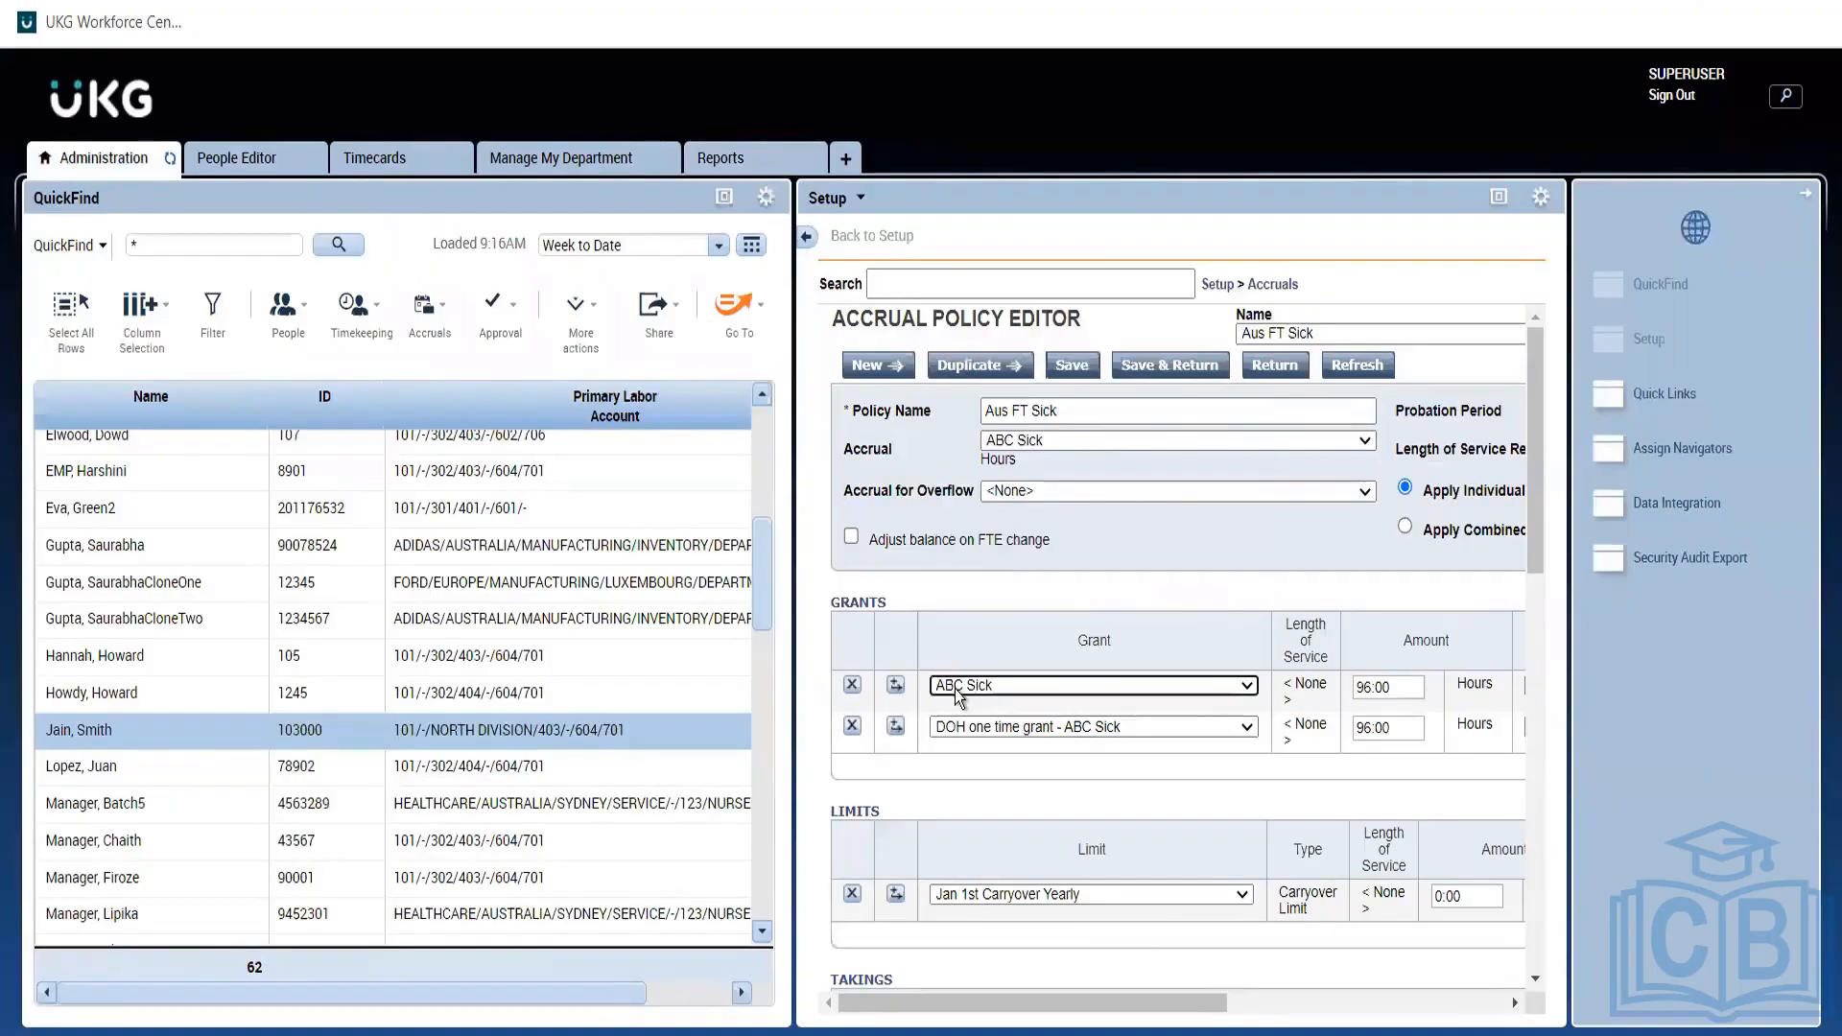
click(1271, 284)
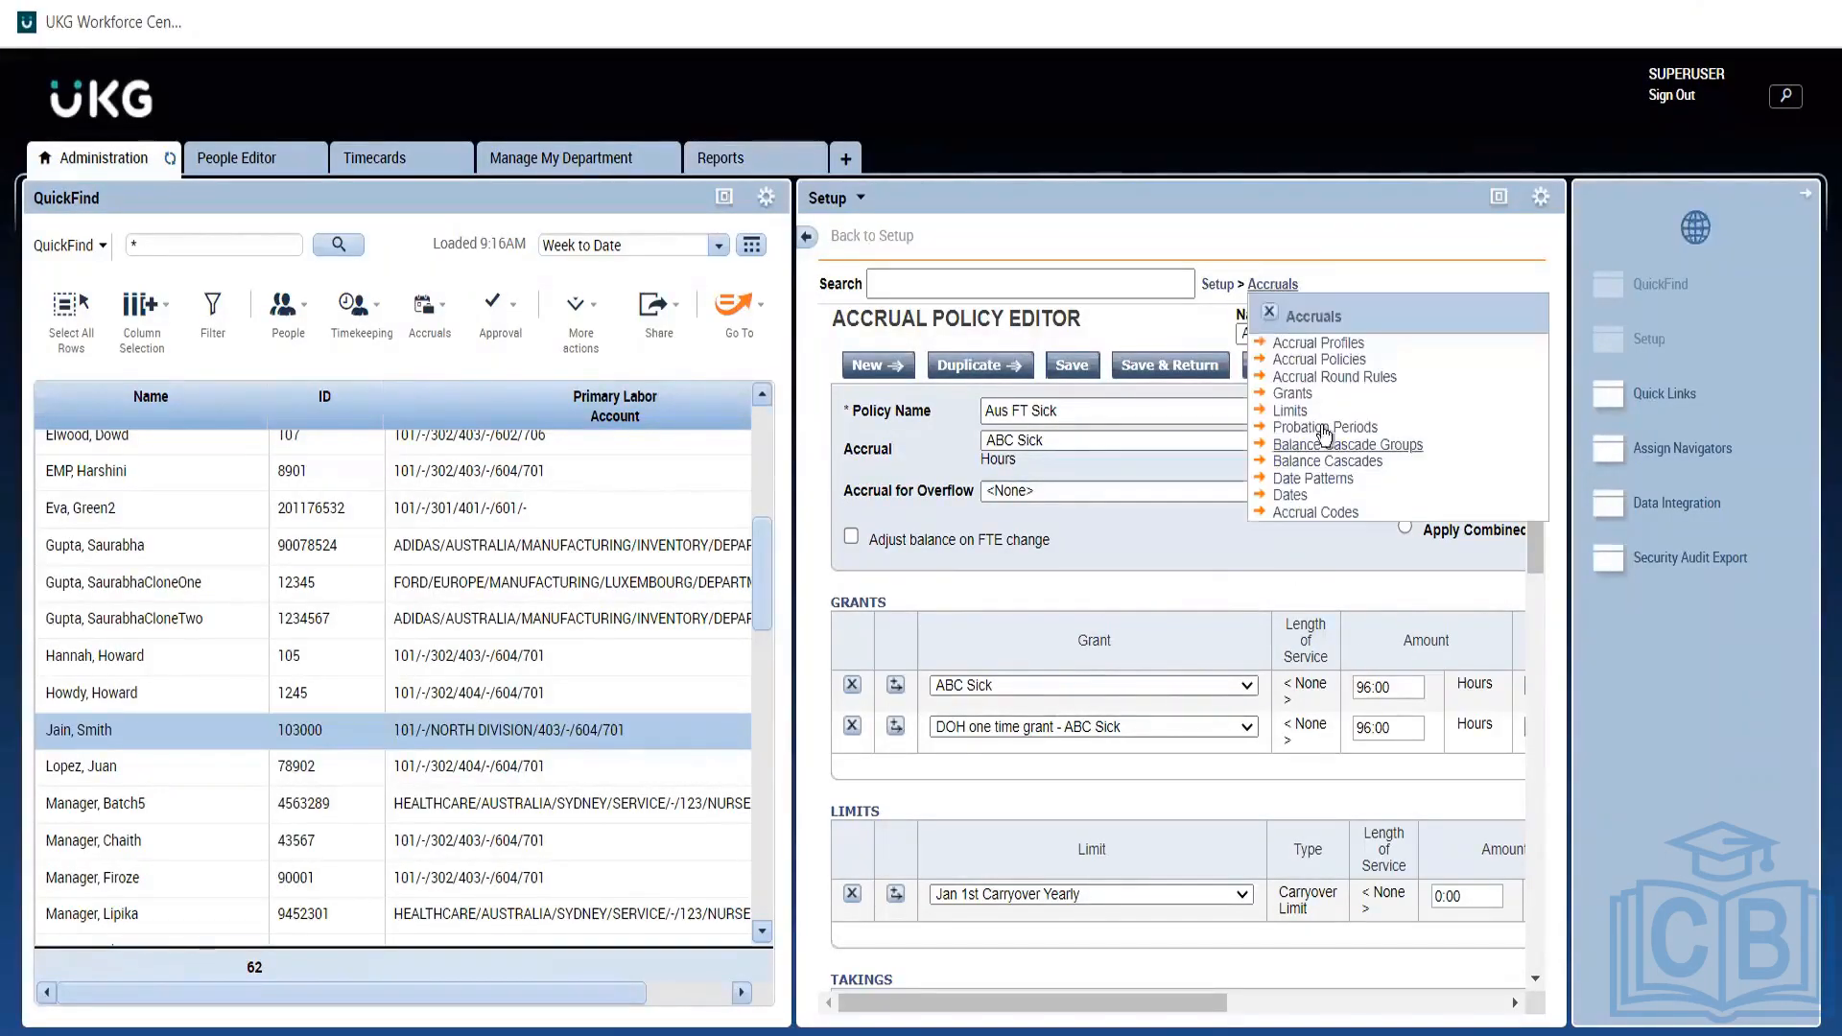
click(1292, 395)
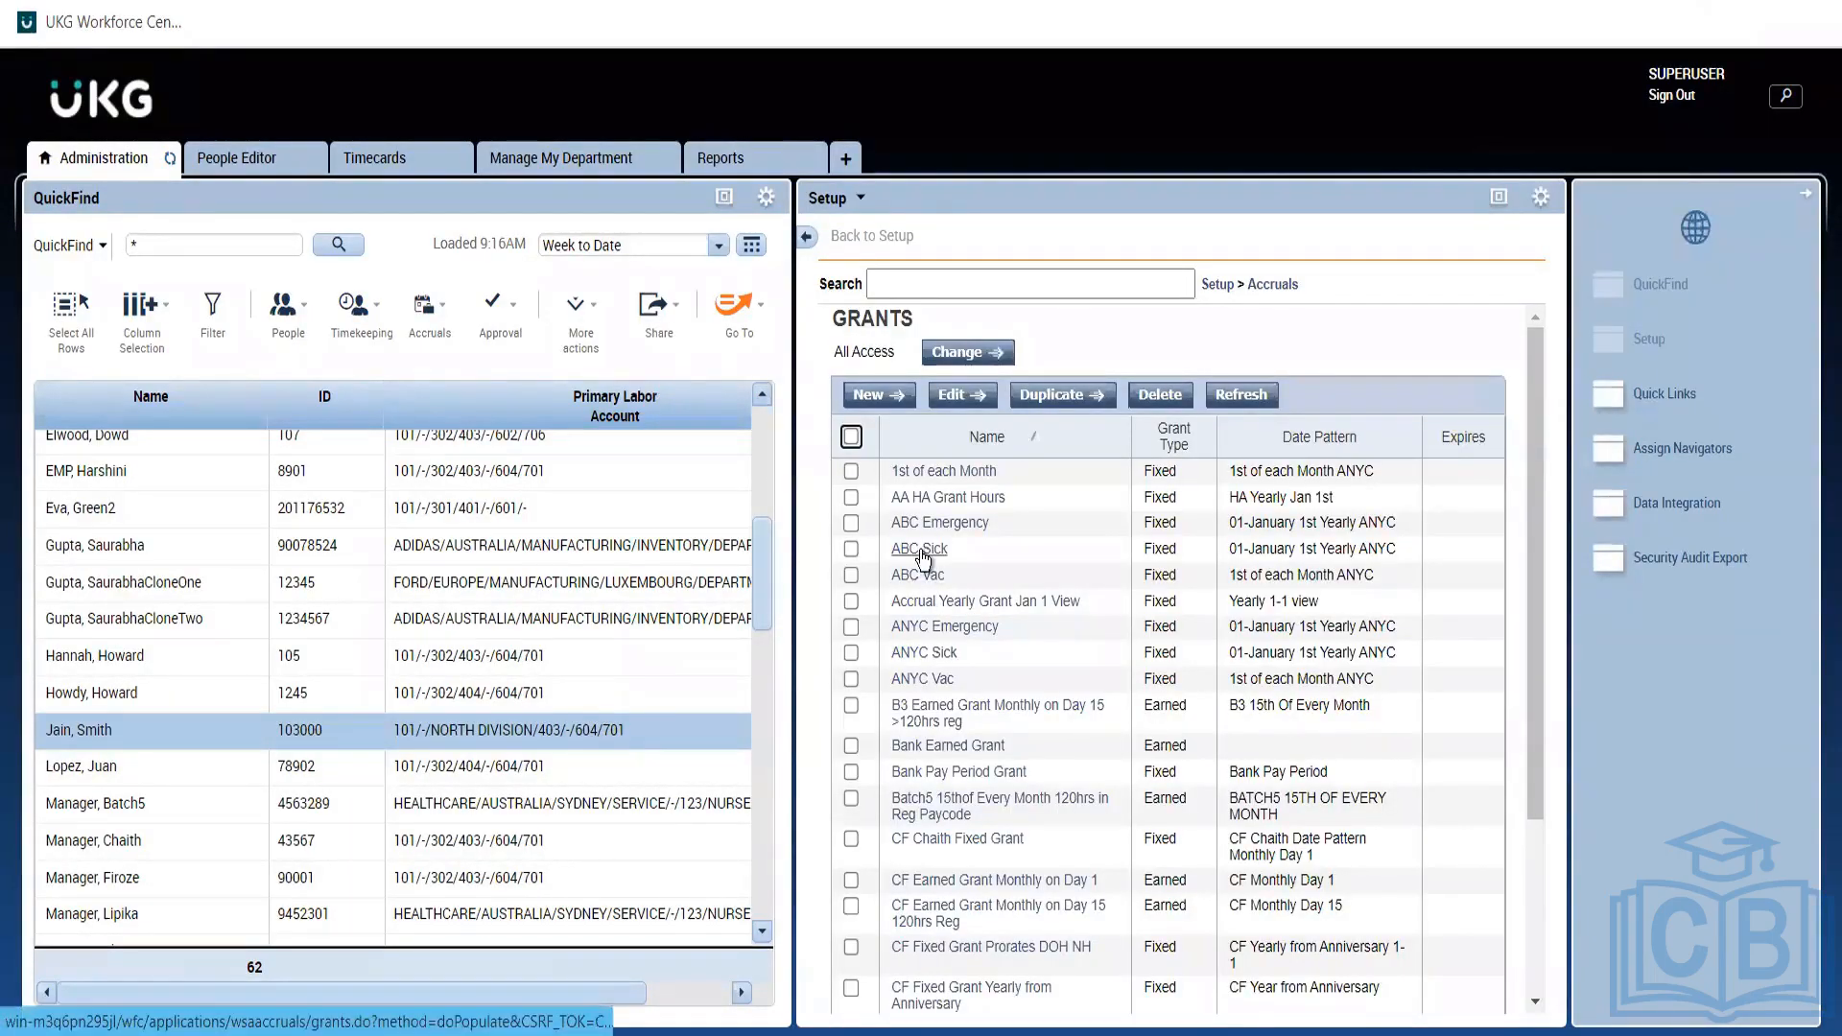
Duplicate the ABC Sick grant and rename the copy Aus FT Sick.
click(850, 548)
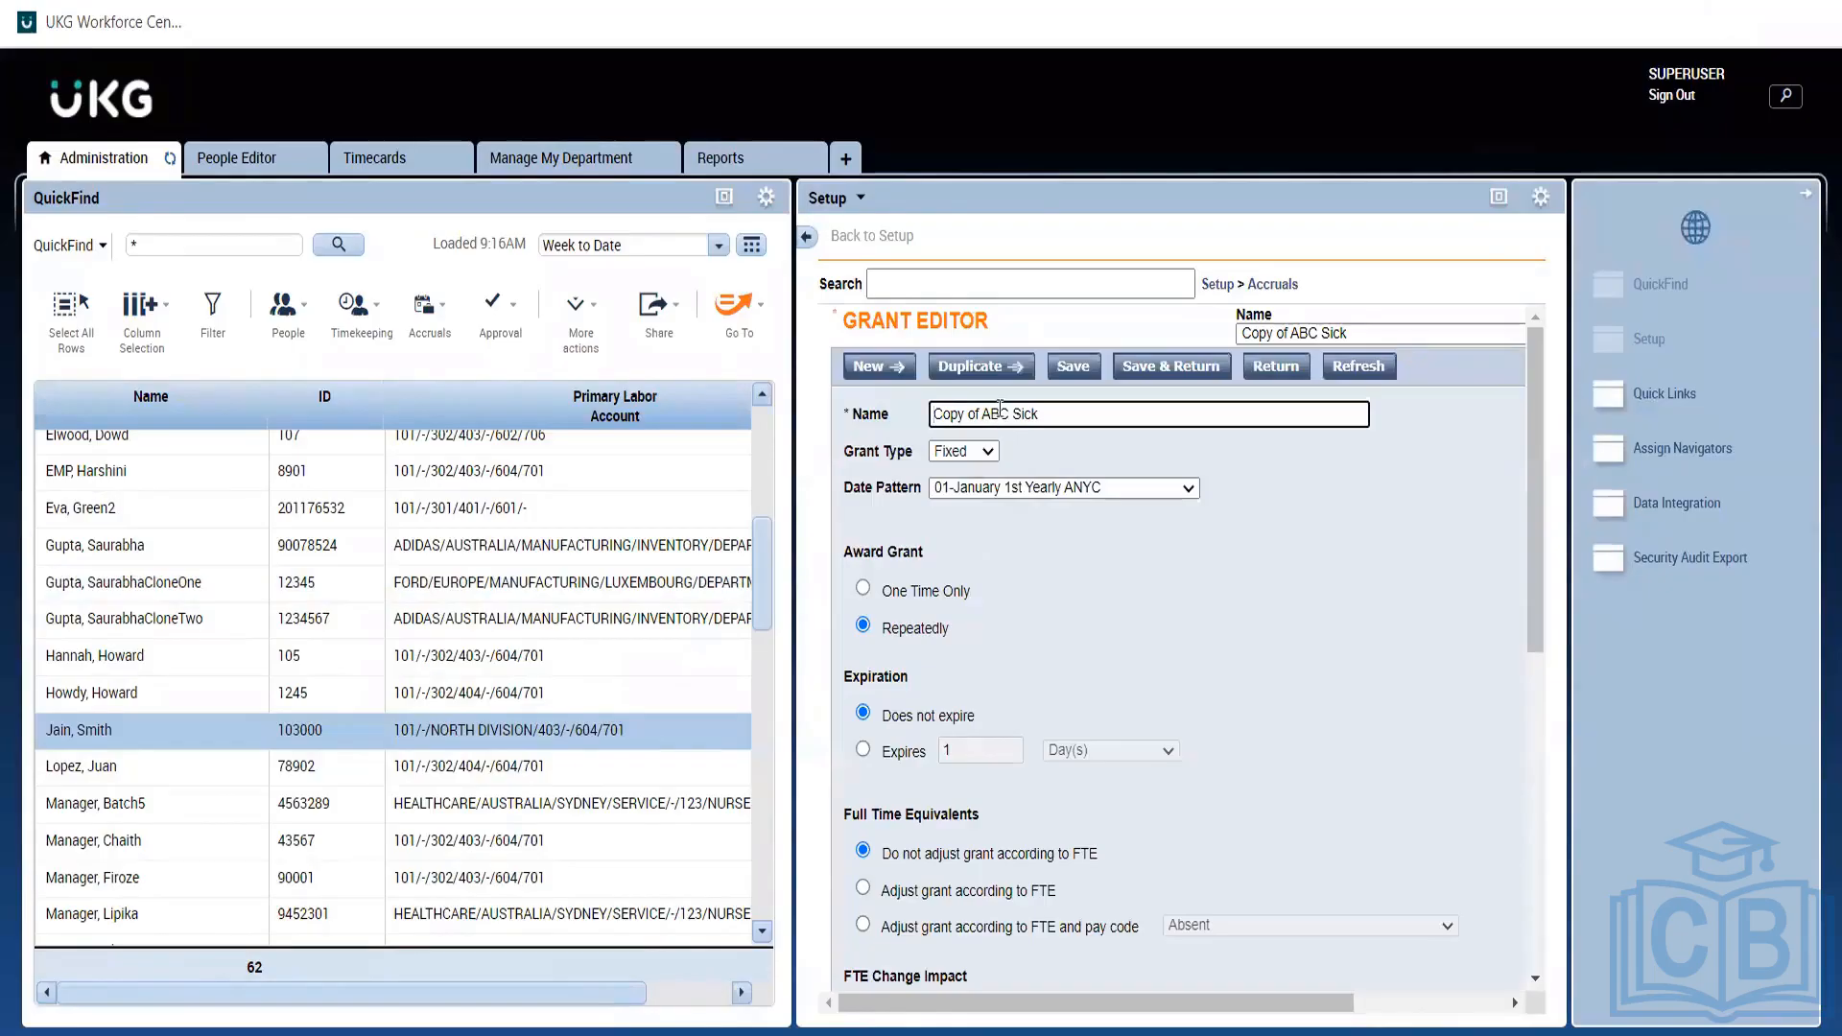
drag(1007, 410, 851, 422)
text(Aus FT)
click(1149, 607)
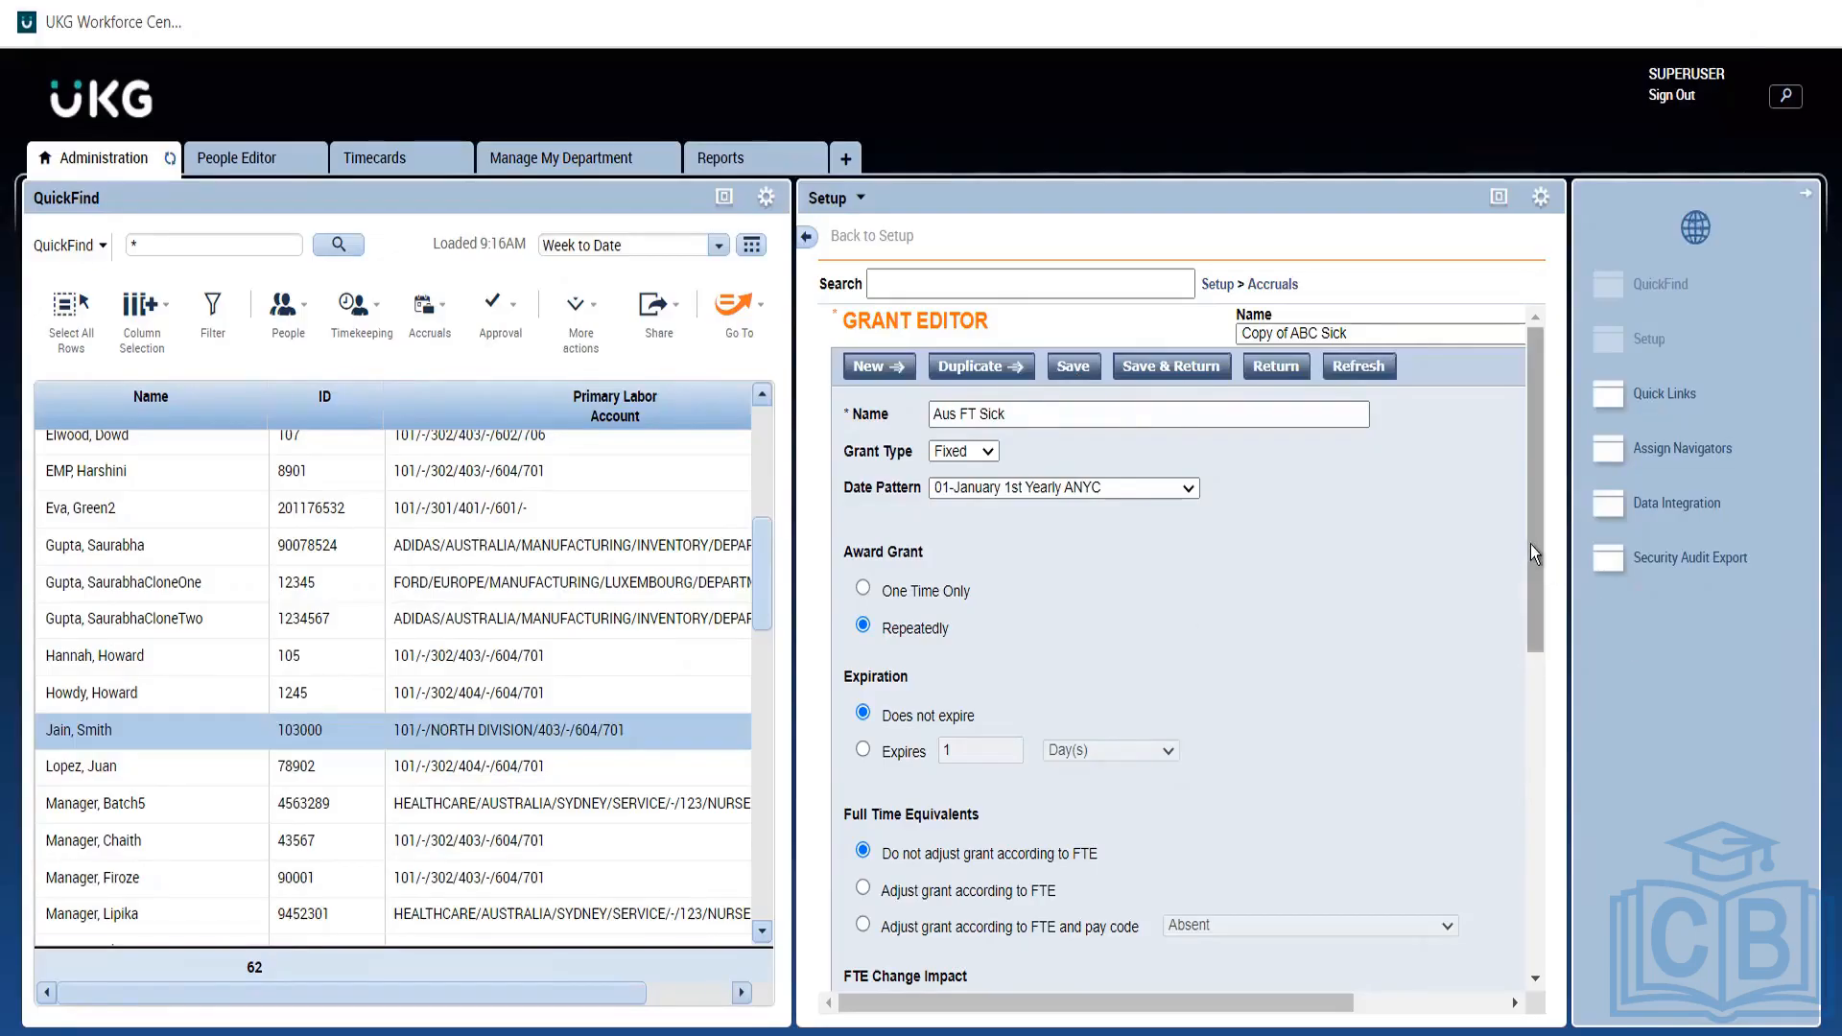
Set the Aus FT Sick grant's prorating to None.
scroll(1529, 556, down, 1)
scroll(1533, 516, up, 1)
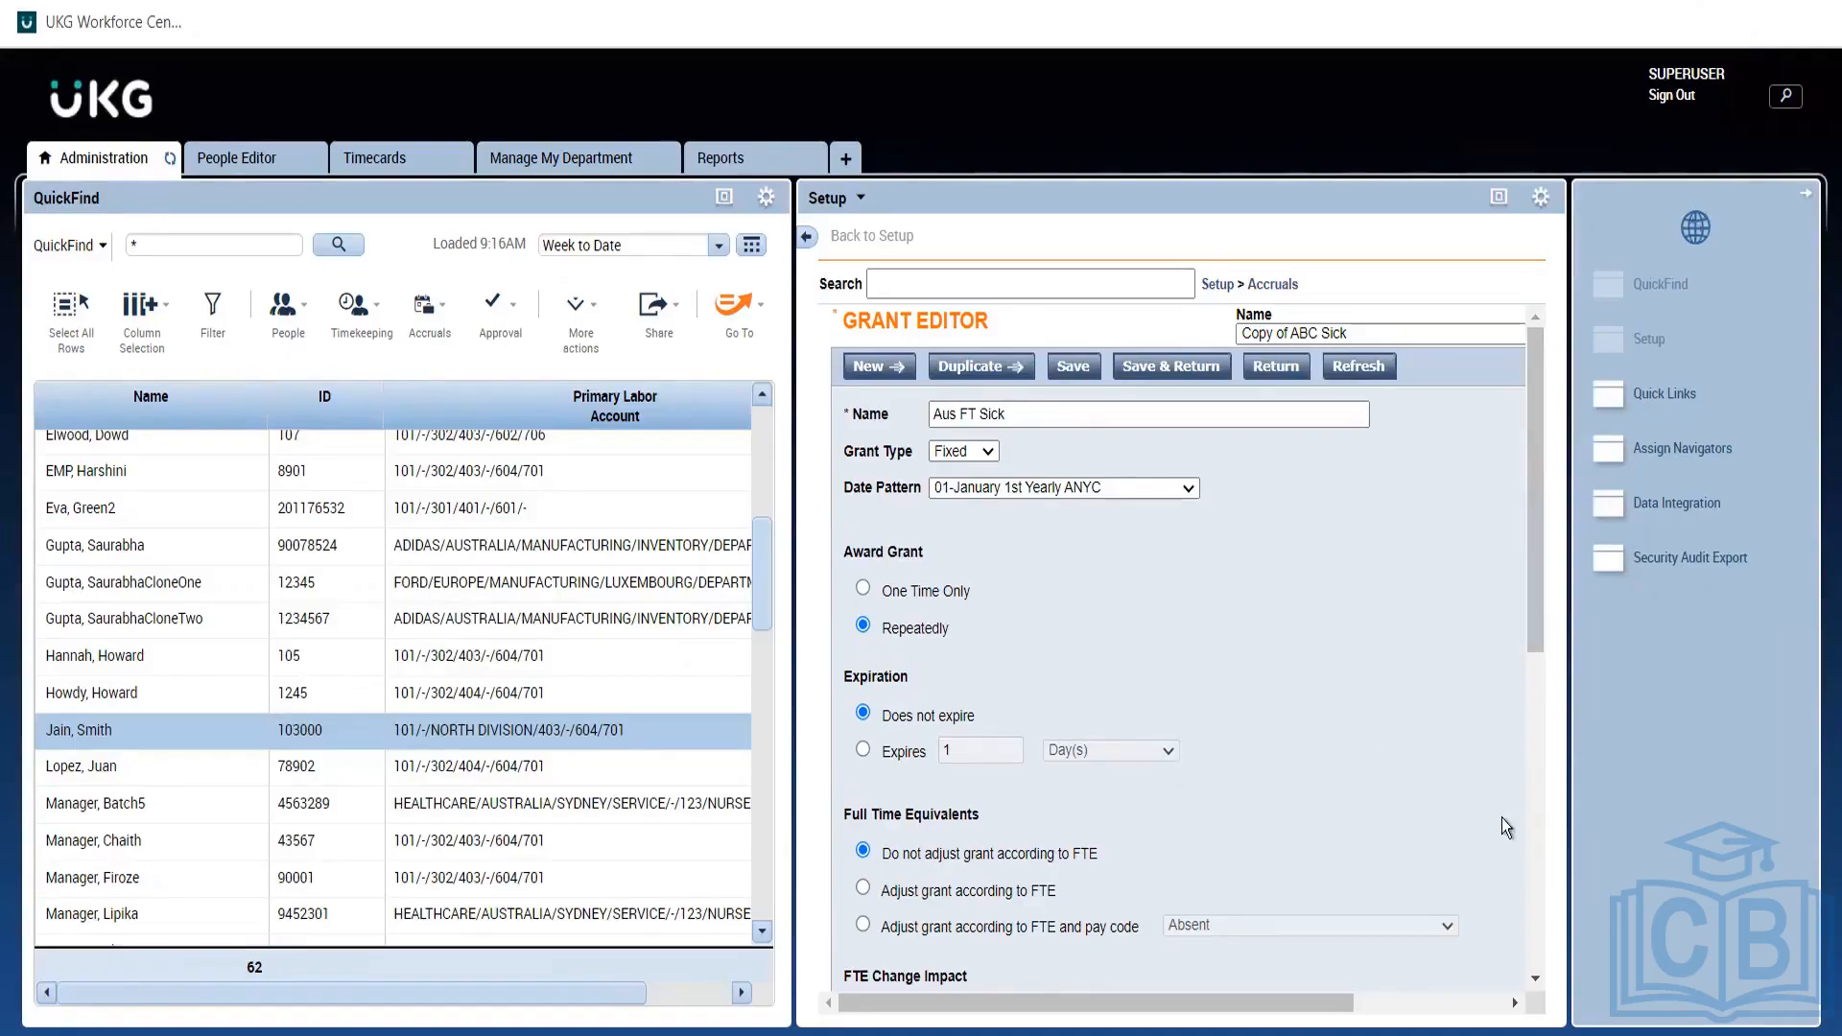
click(1528, 821)
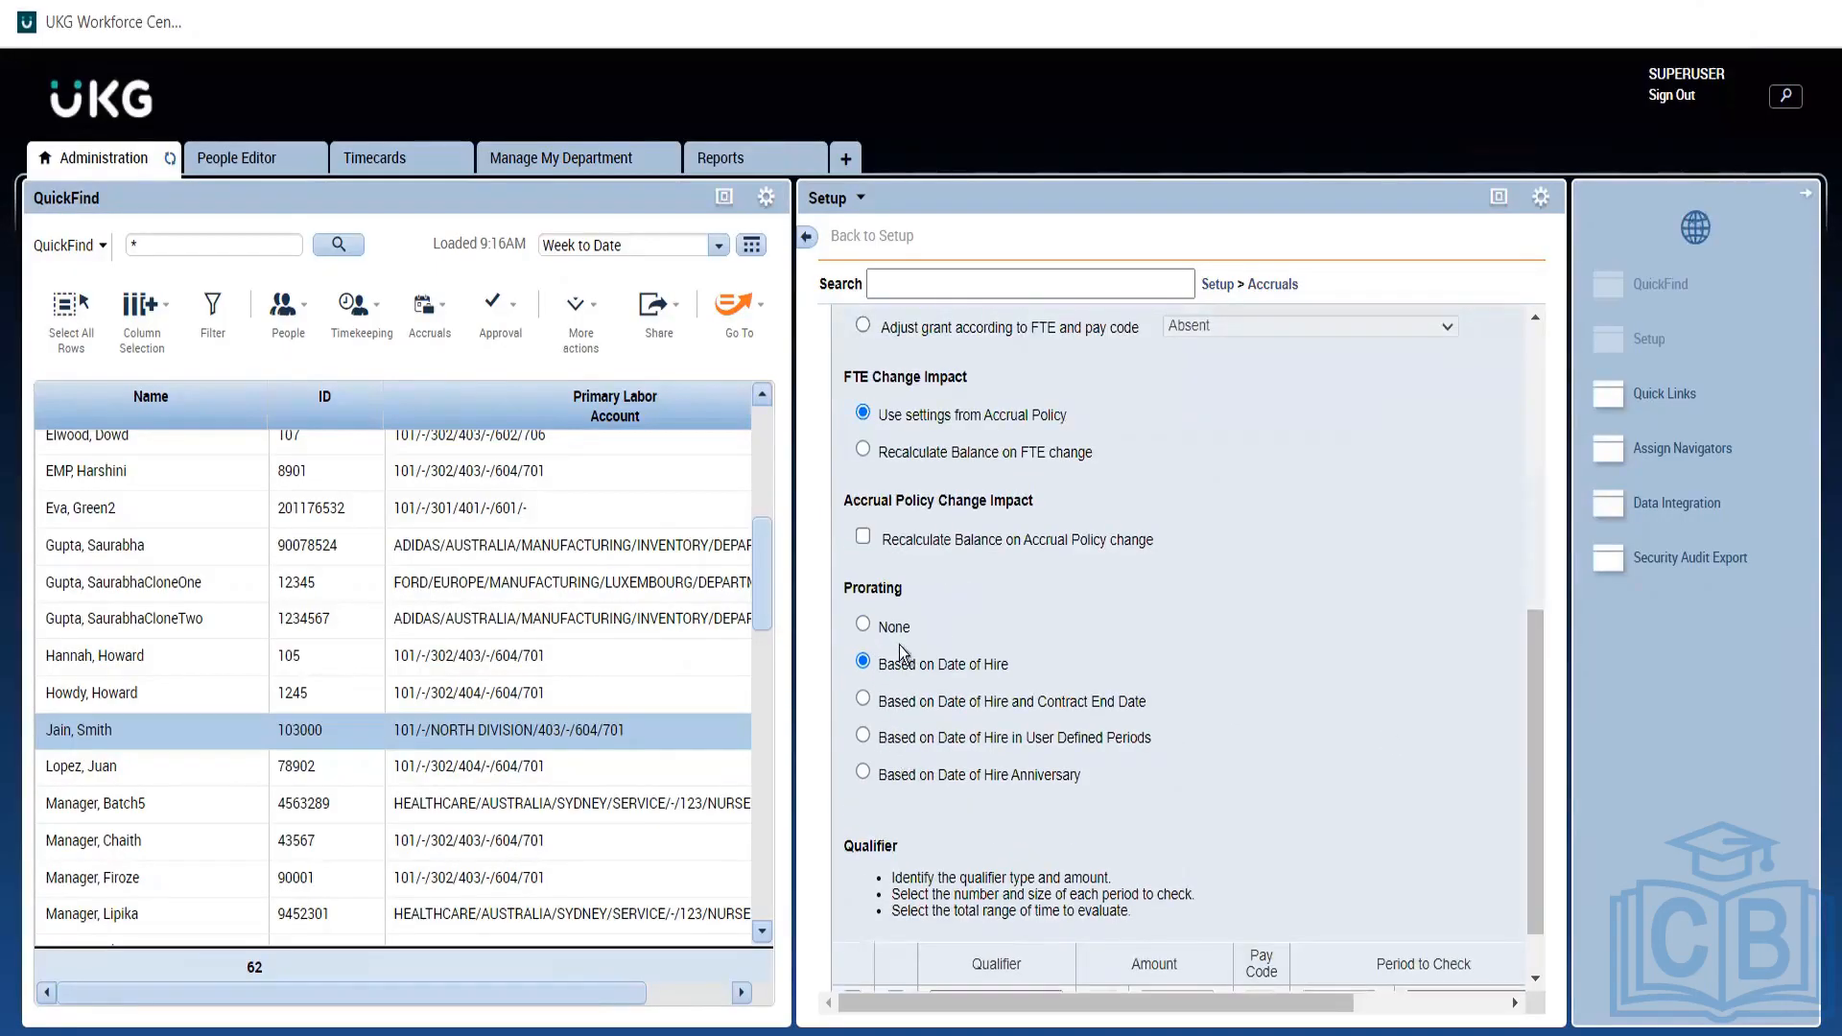
click(864, 625)
click(1535, 371)
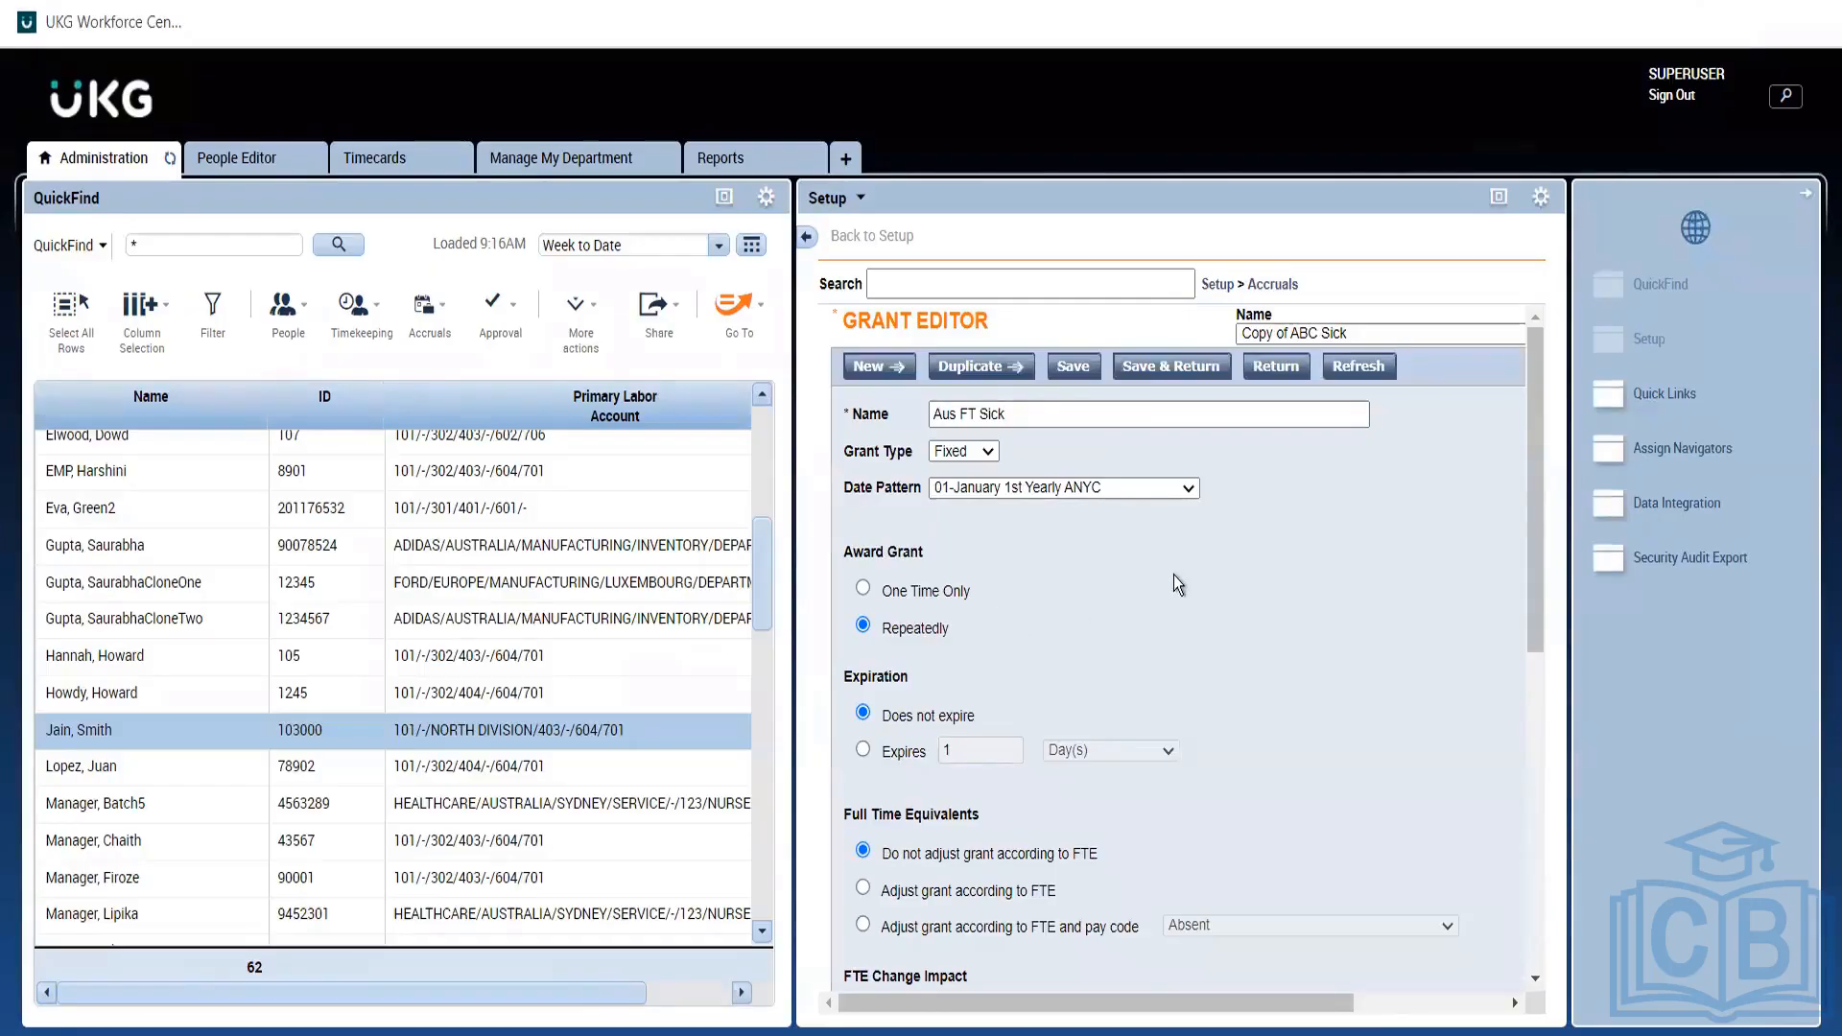
Keep 01-January 1st Yearly ANYC as the date pattern and leave the editor without saving.
click(1043, 493)
click(1043, 493)
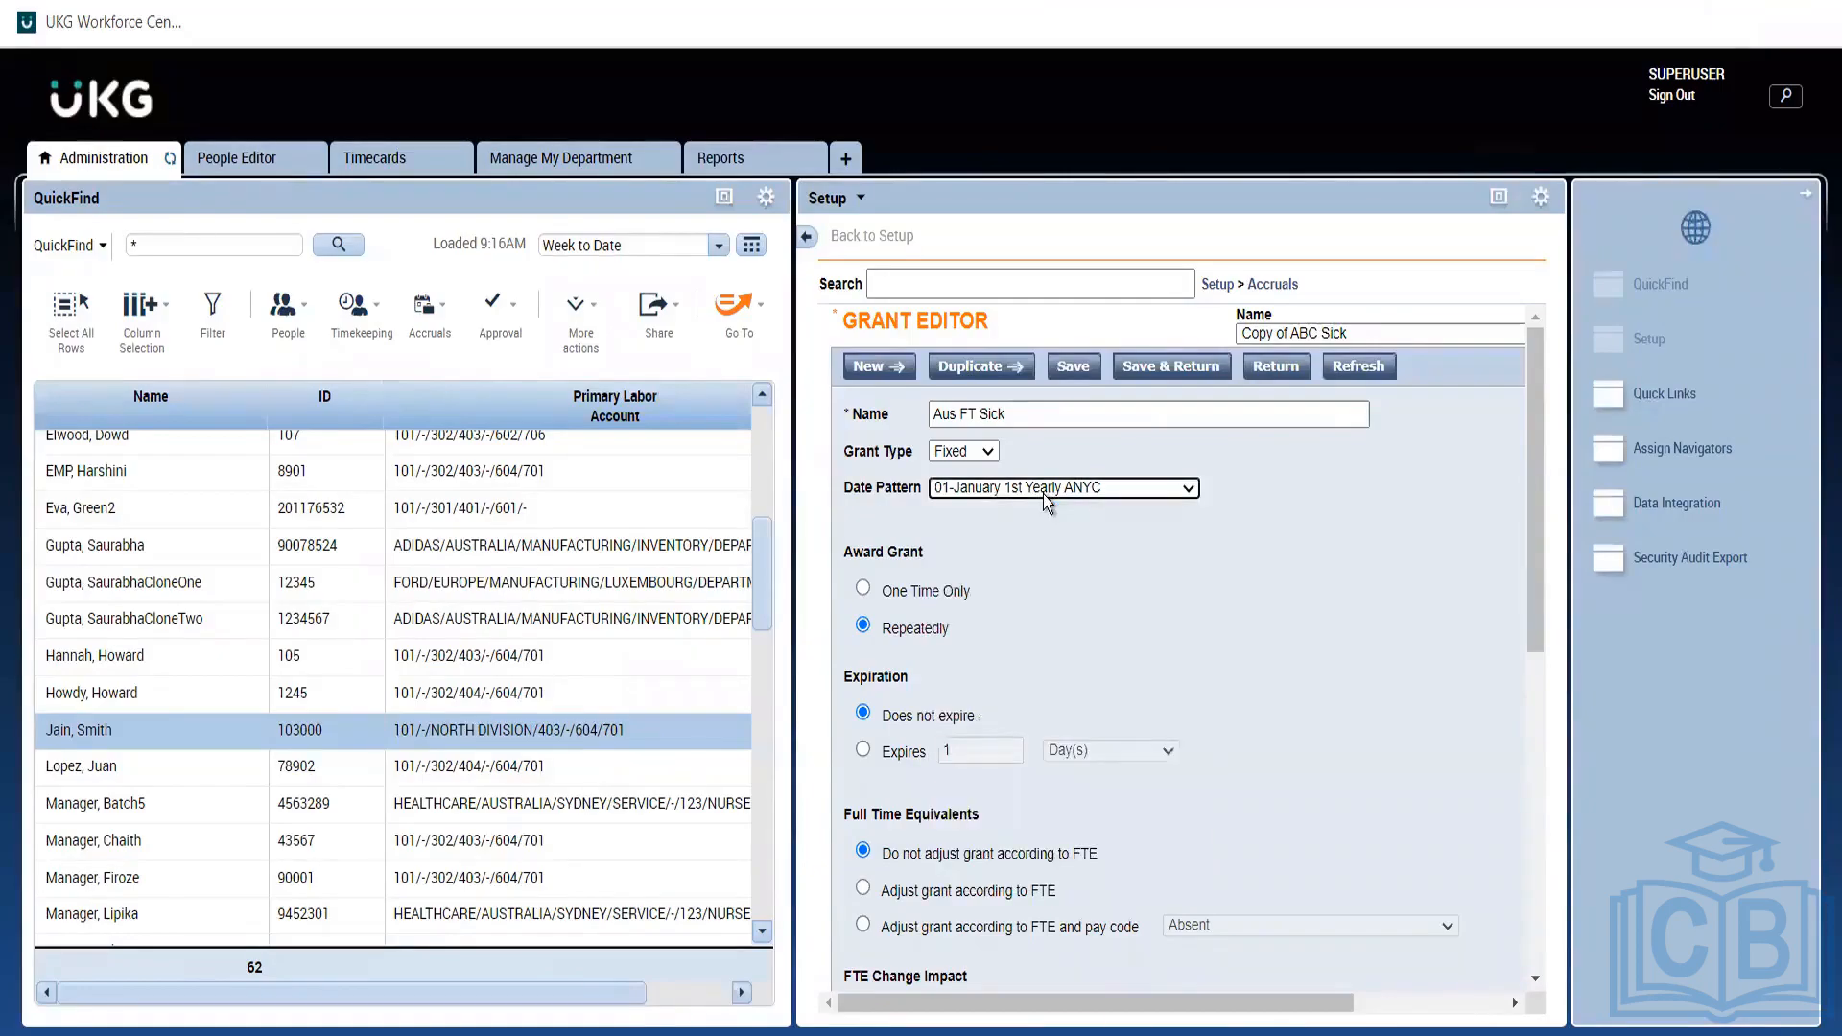
click(1043, 493)
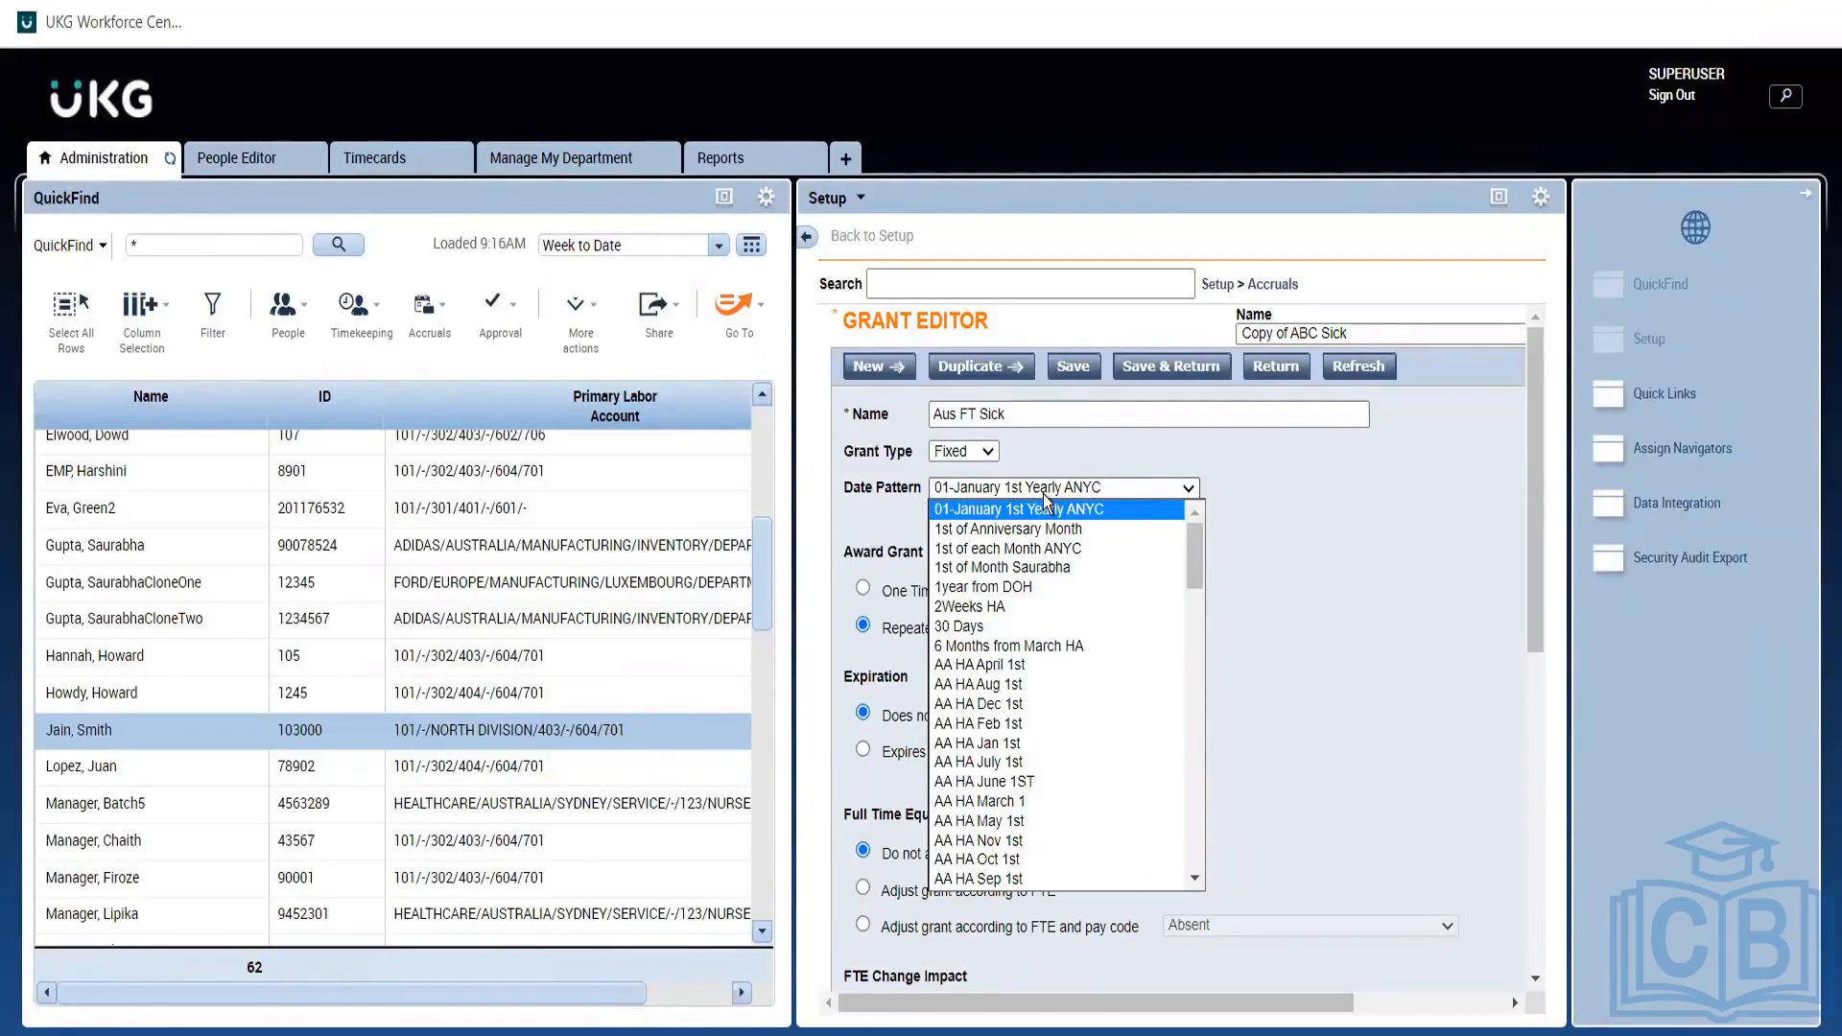
click(1043, 497)
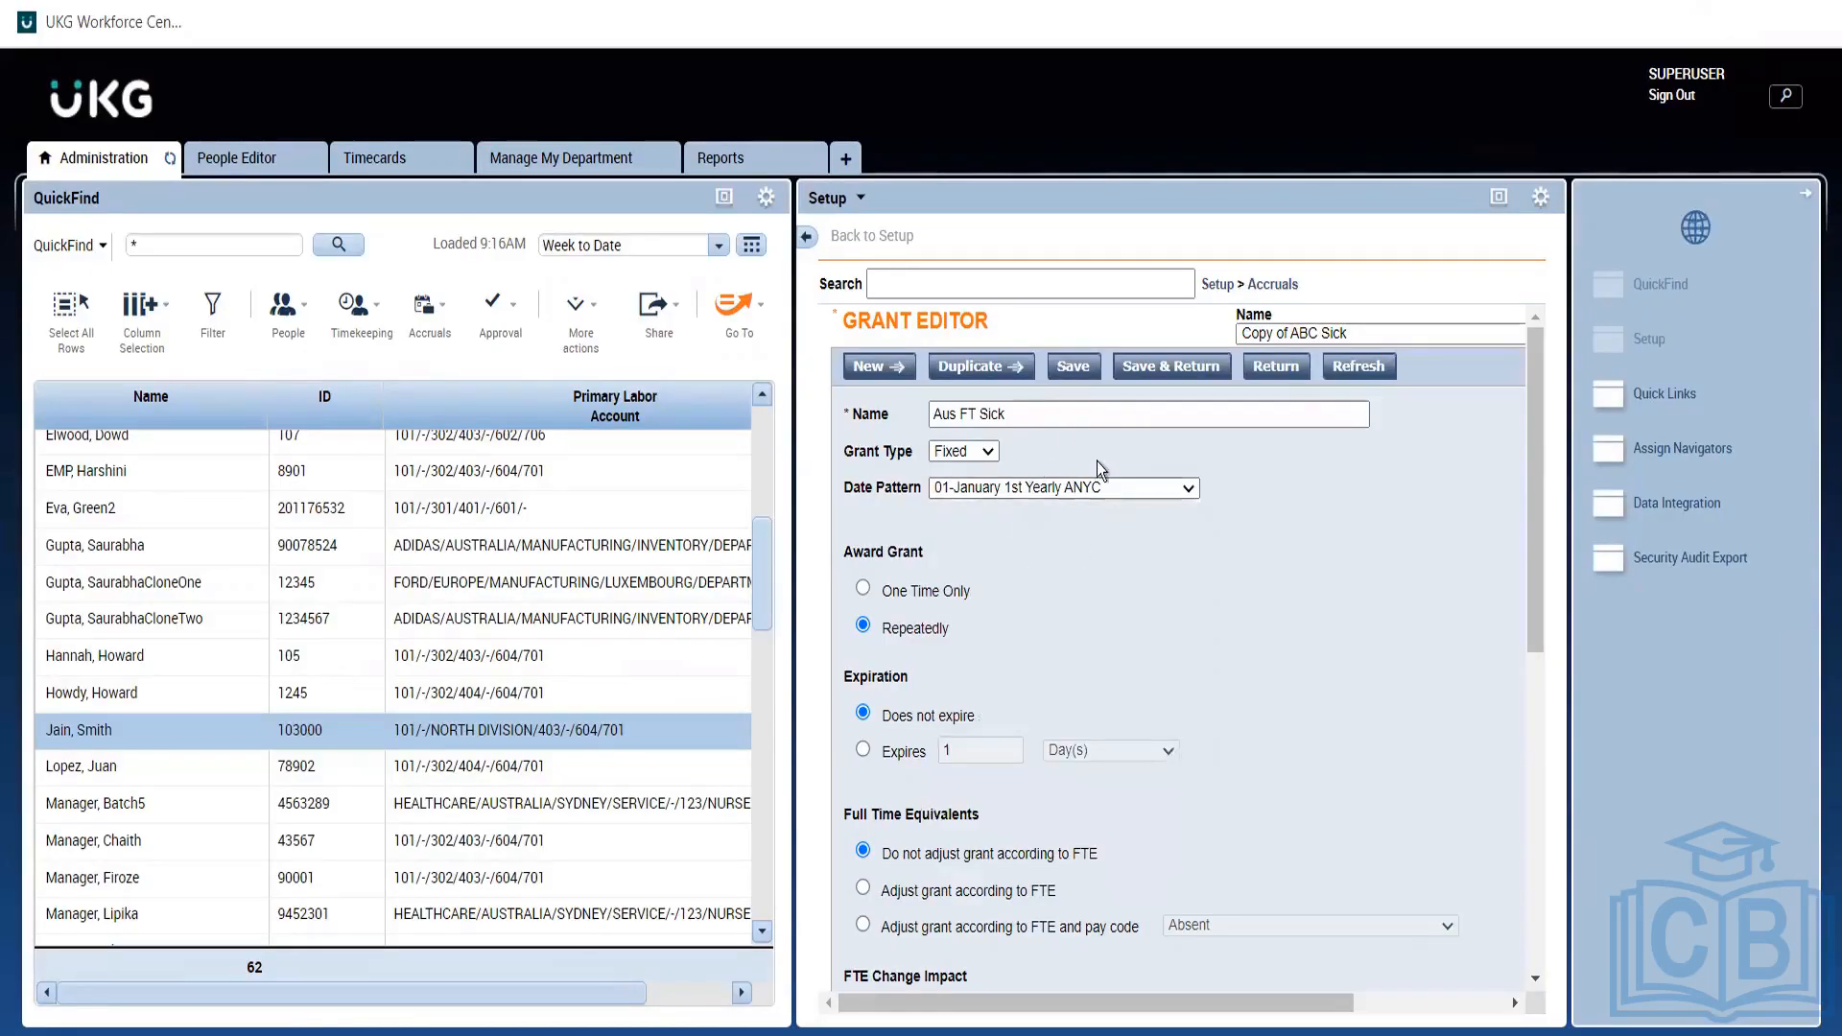
click(987, 490)
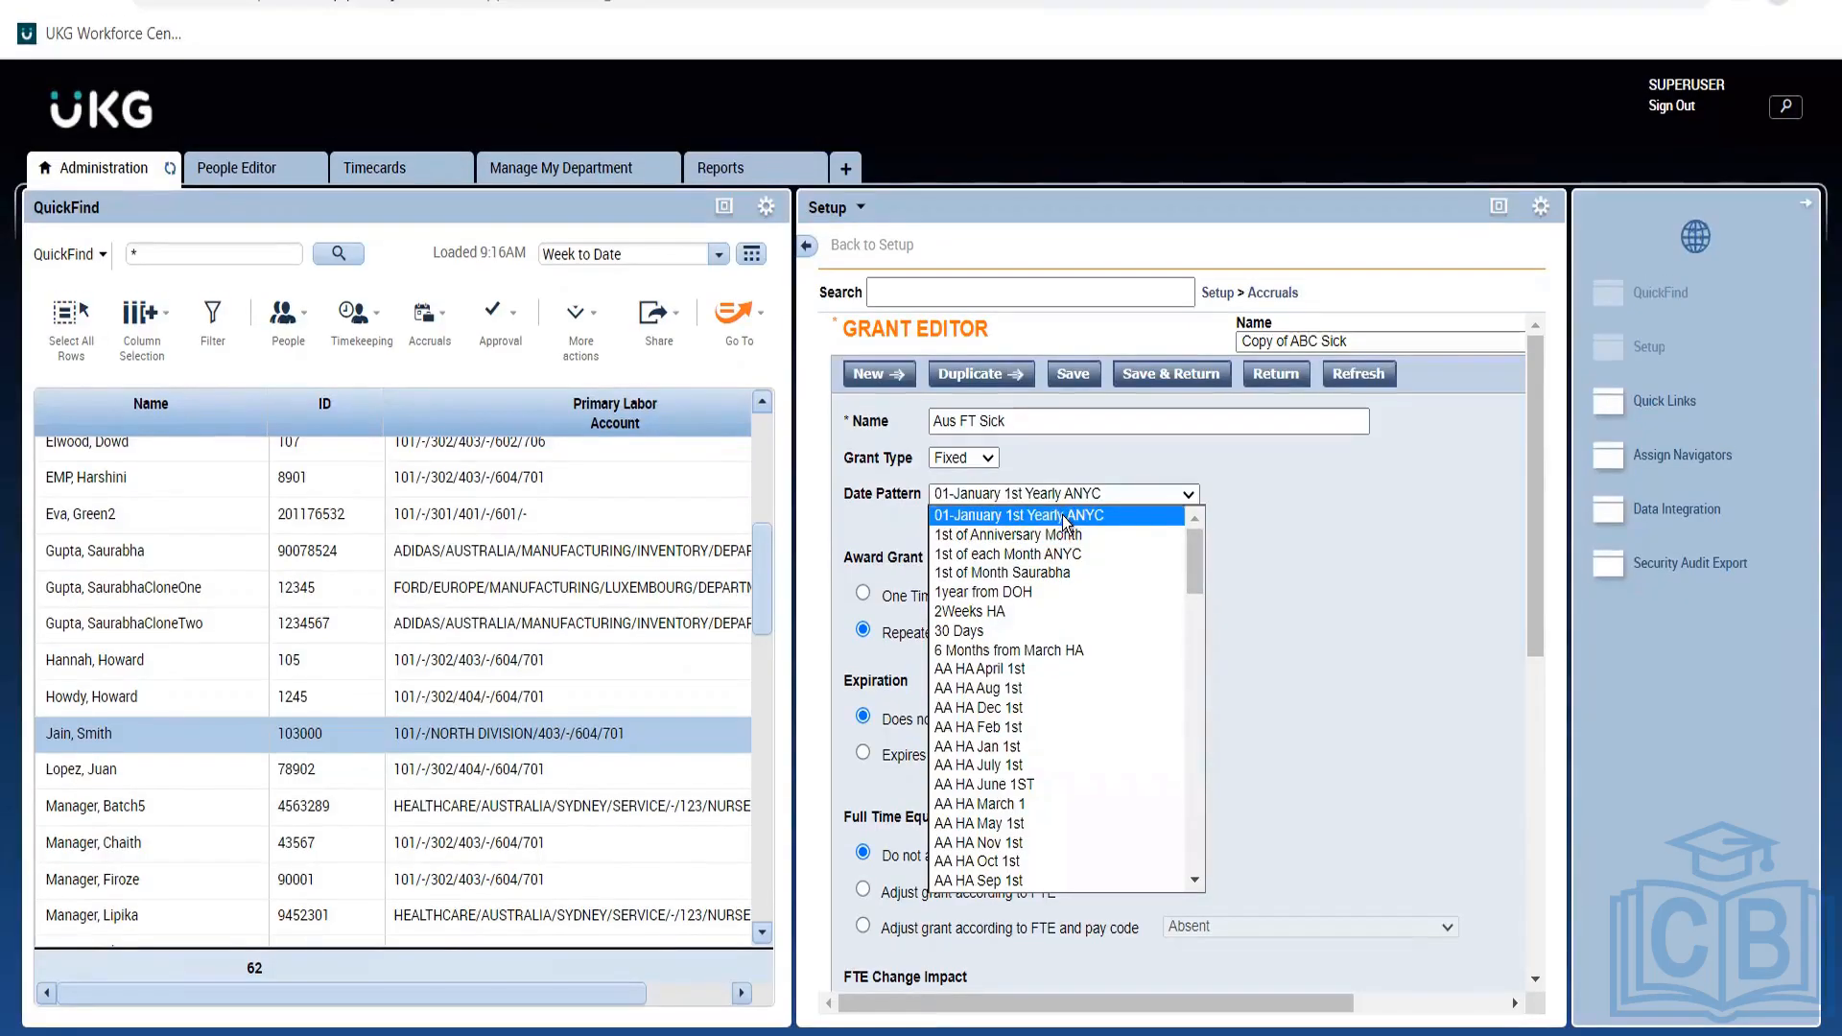
click(1276, 525)
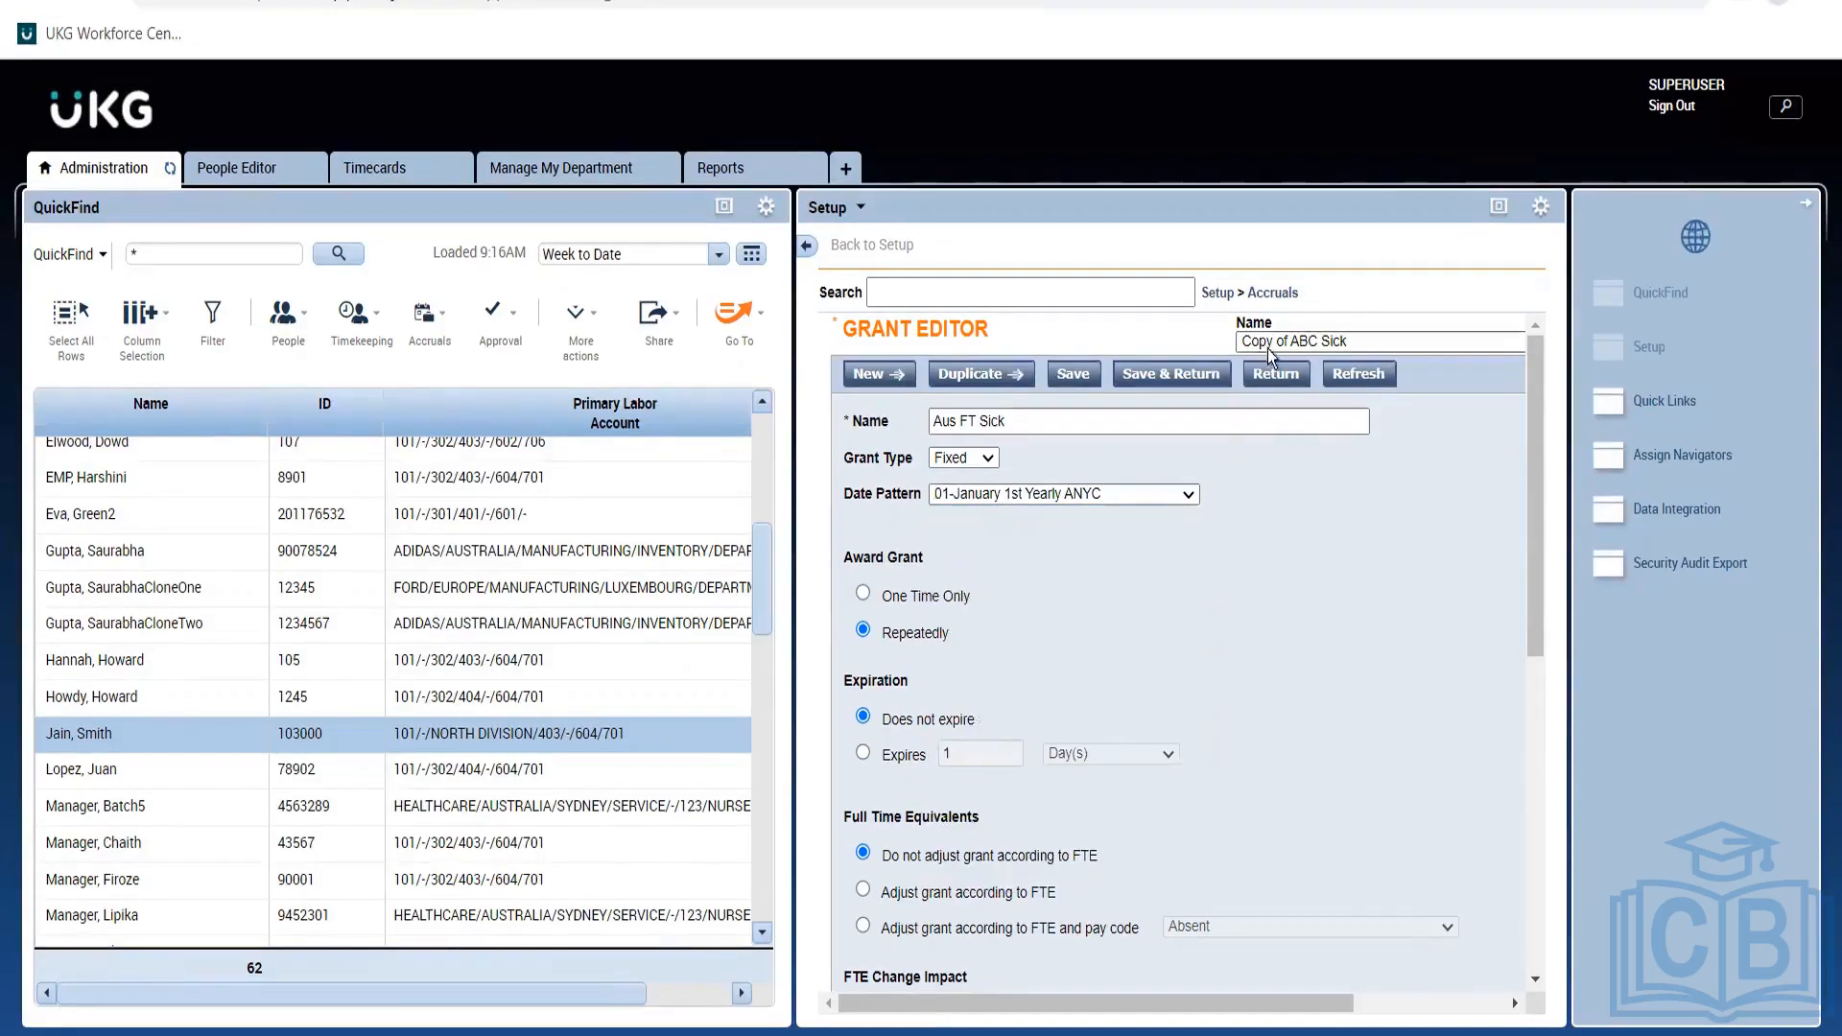
click(1273, 374)
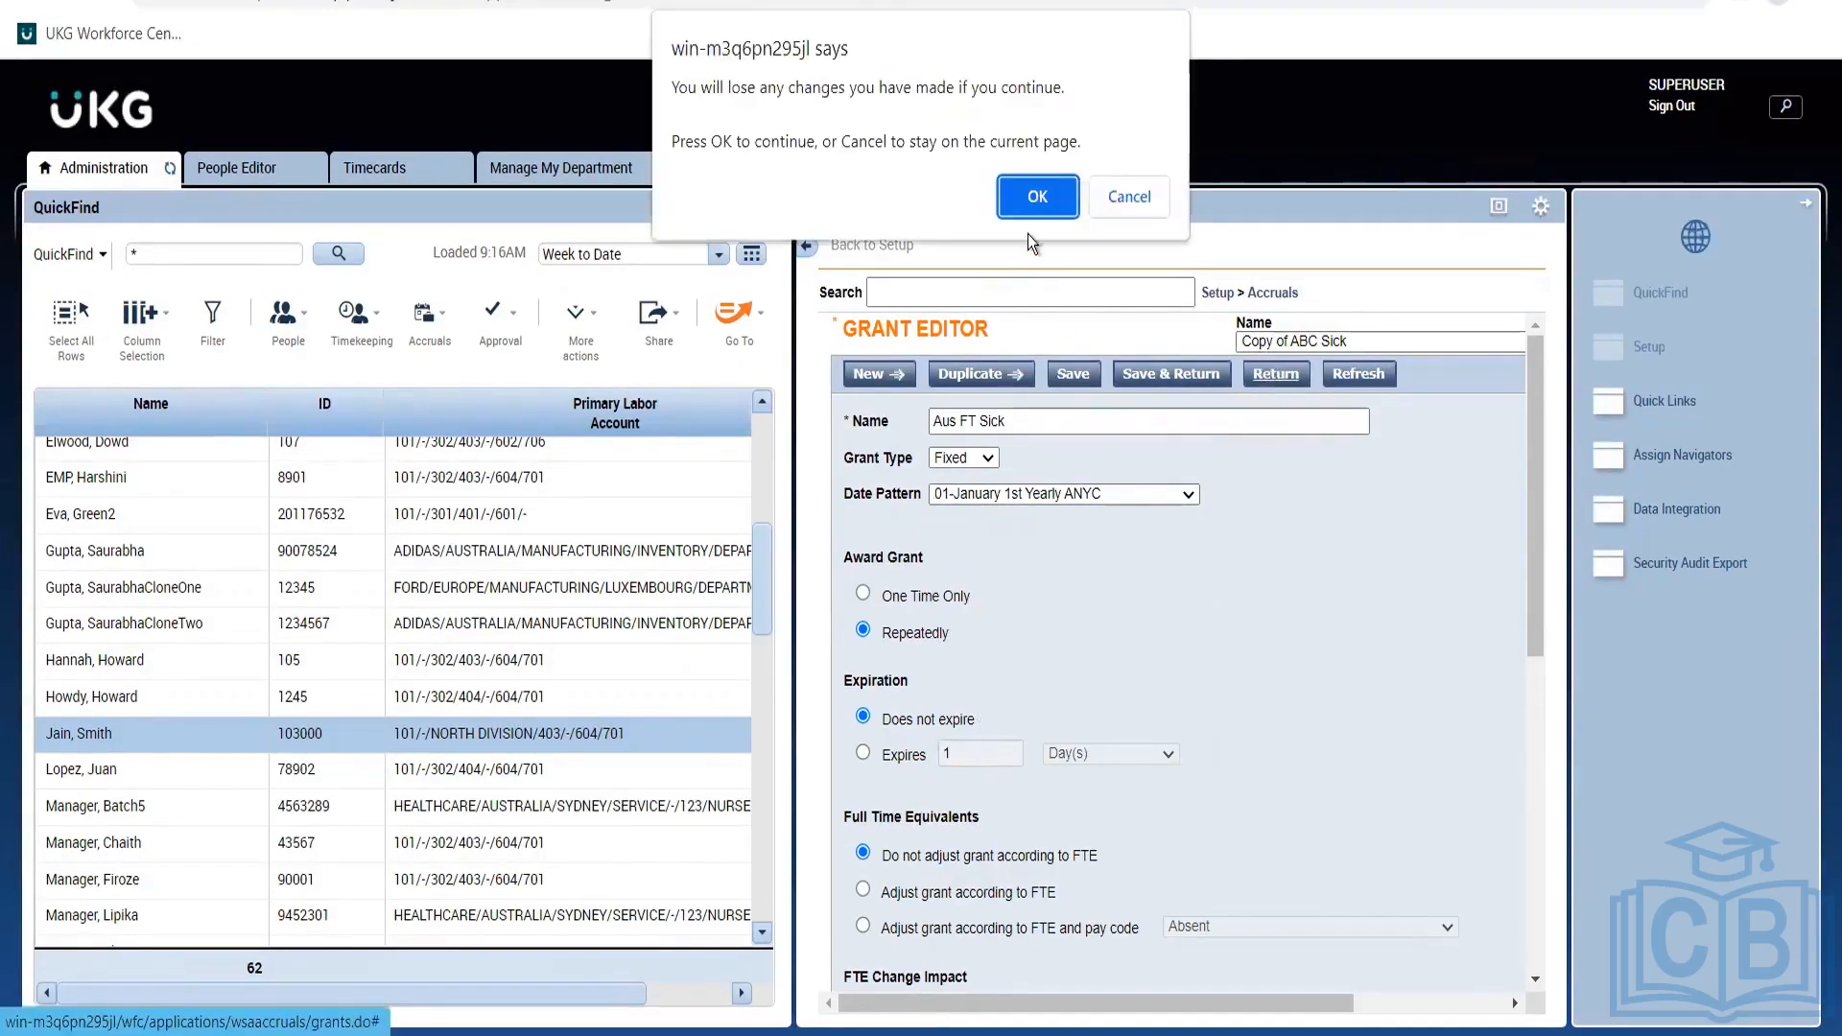
Discard the Aus FT Sick copy and review ABC Sick's date pattern, leaving it unchanged.
click(1042, 195)
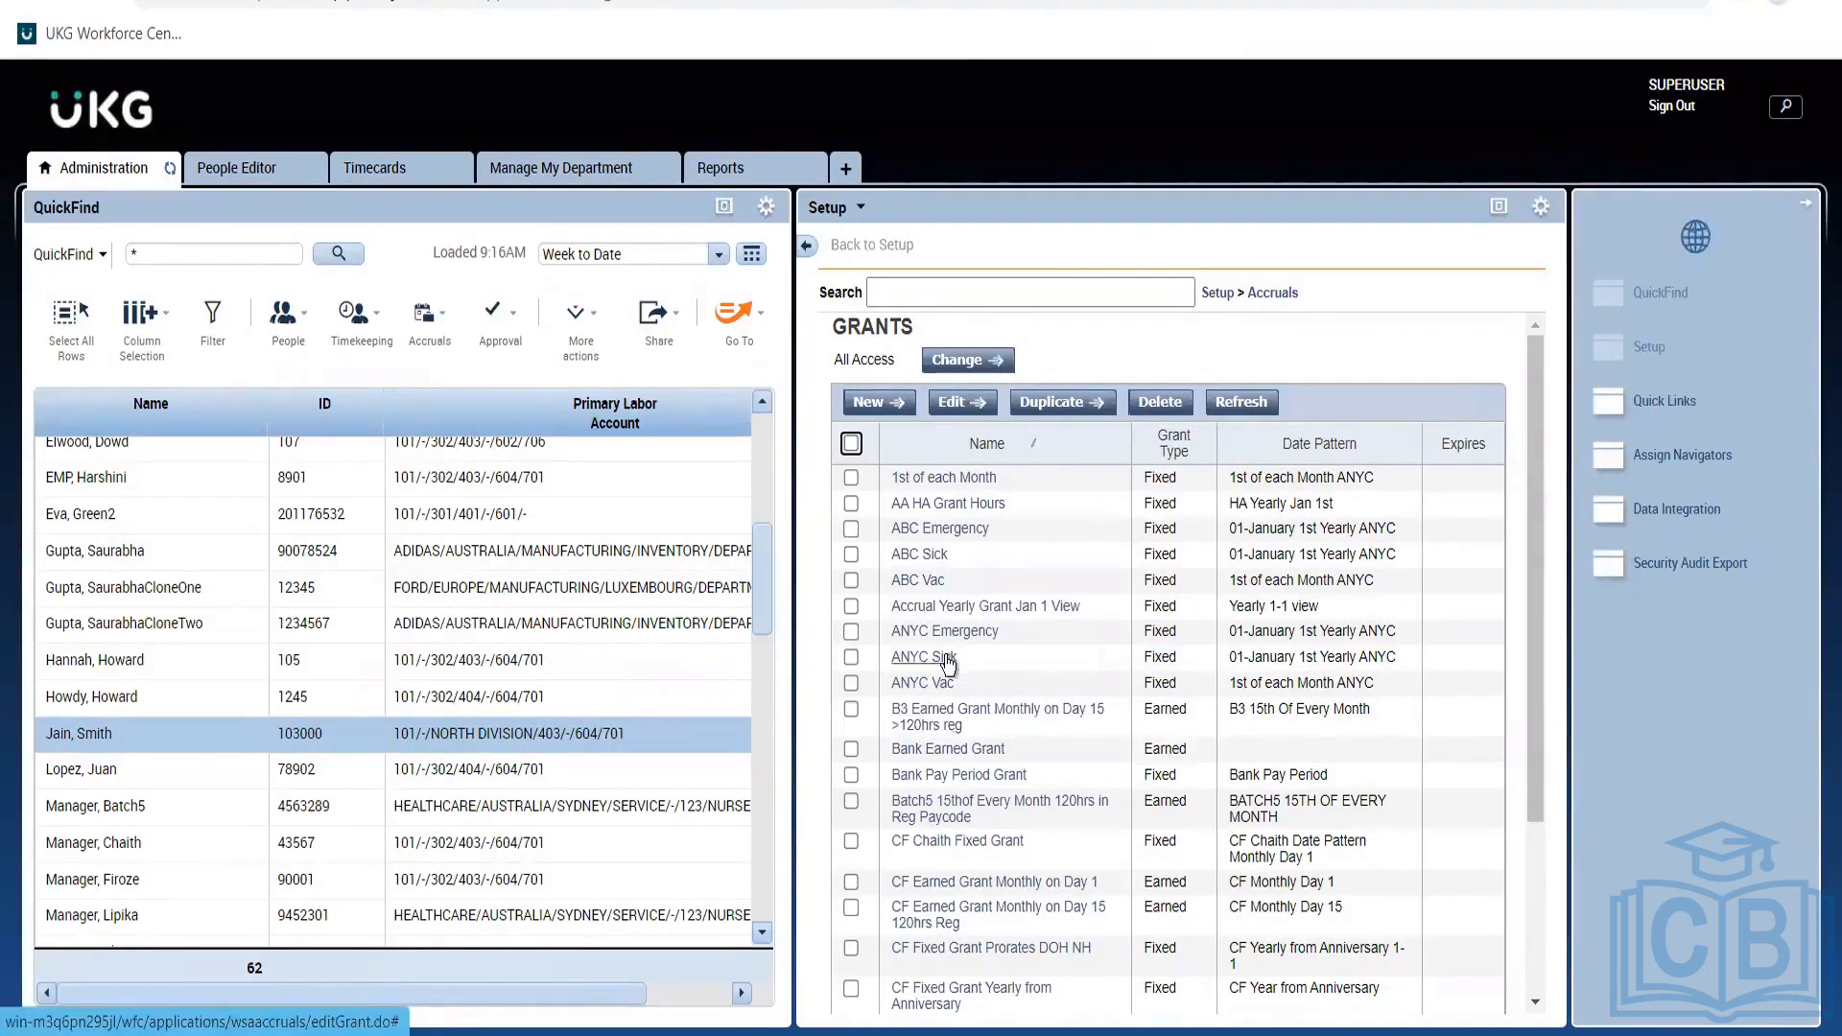
click(915, 557)
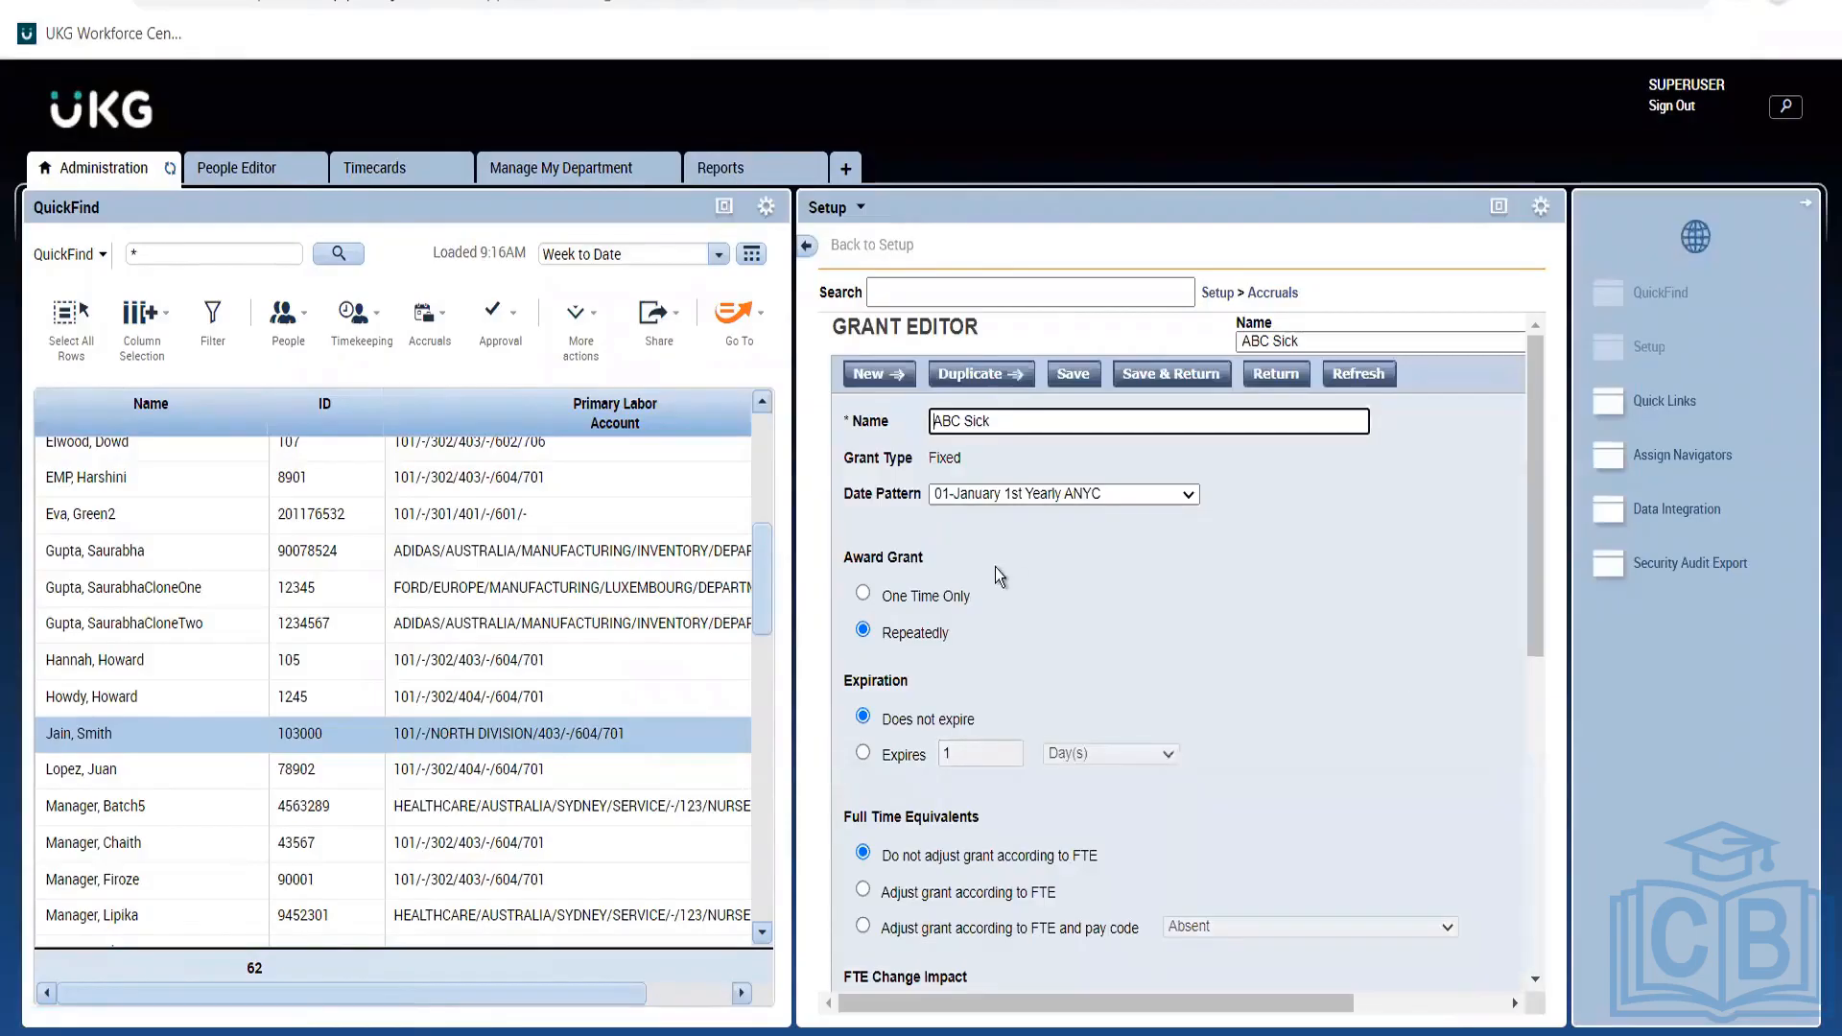
click(971, 493)
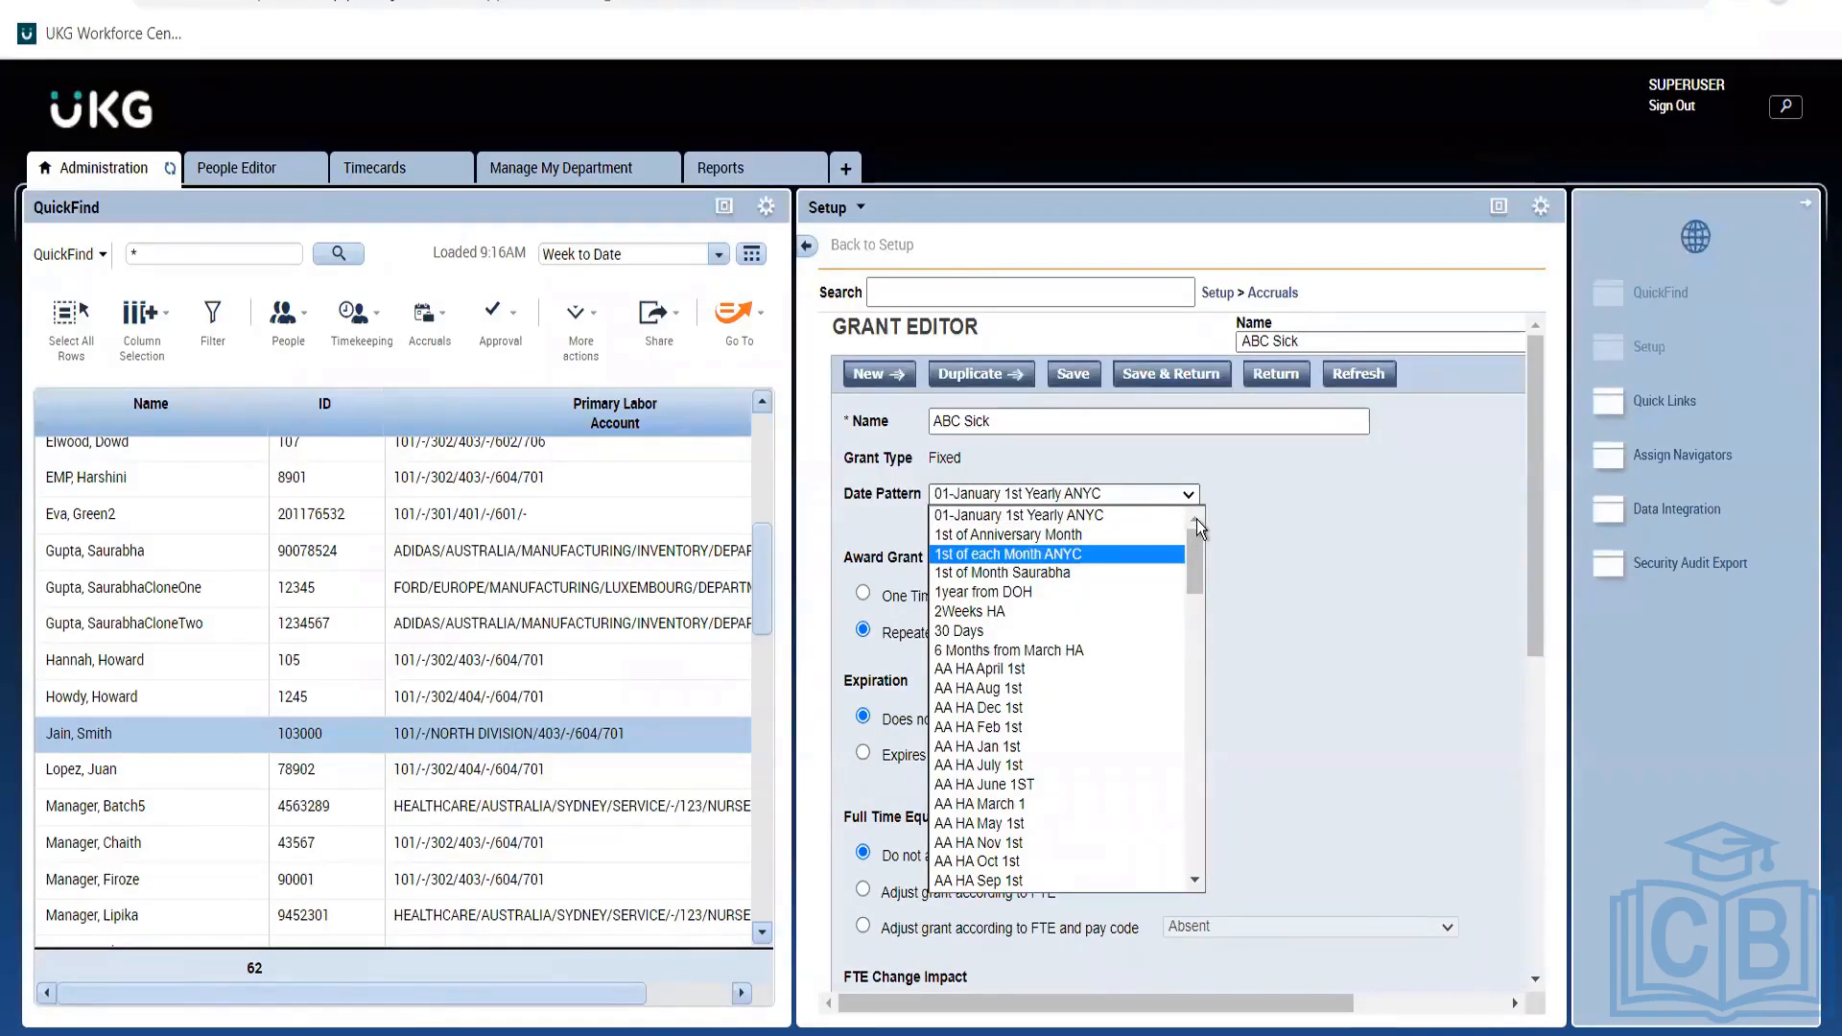
click(1371, 637)
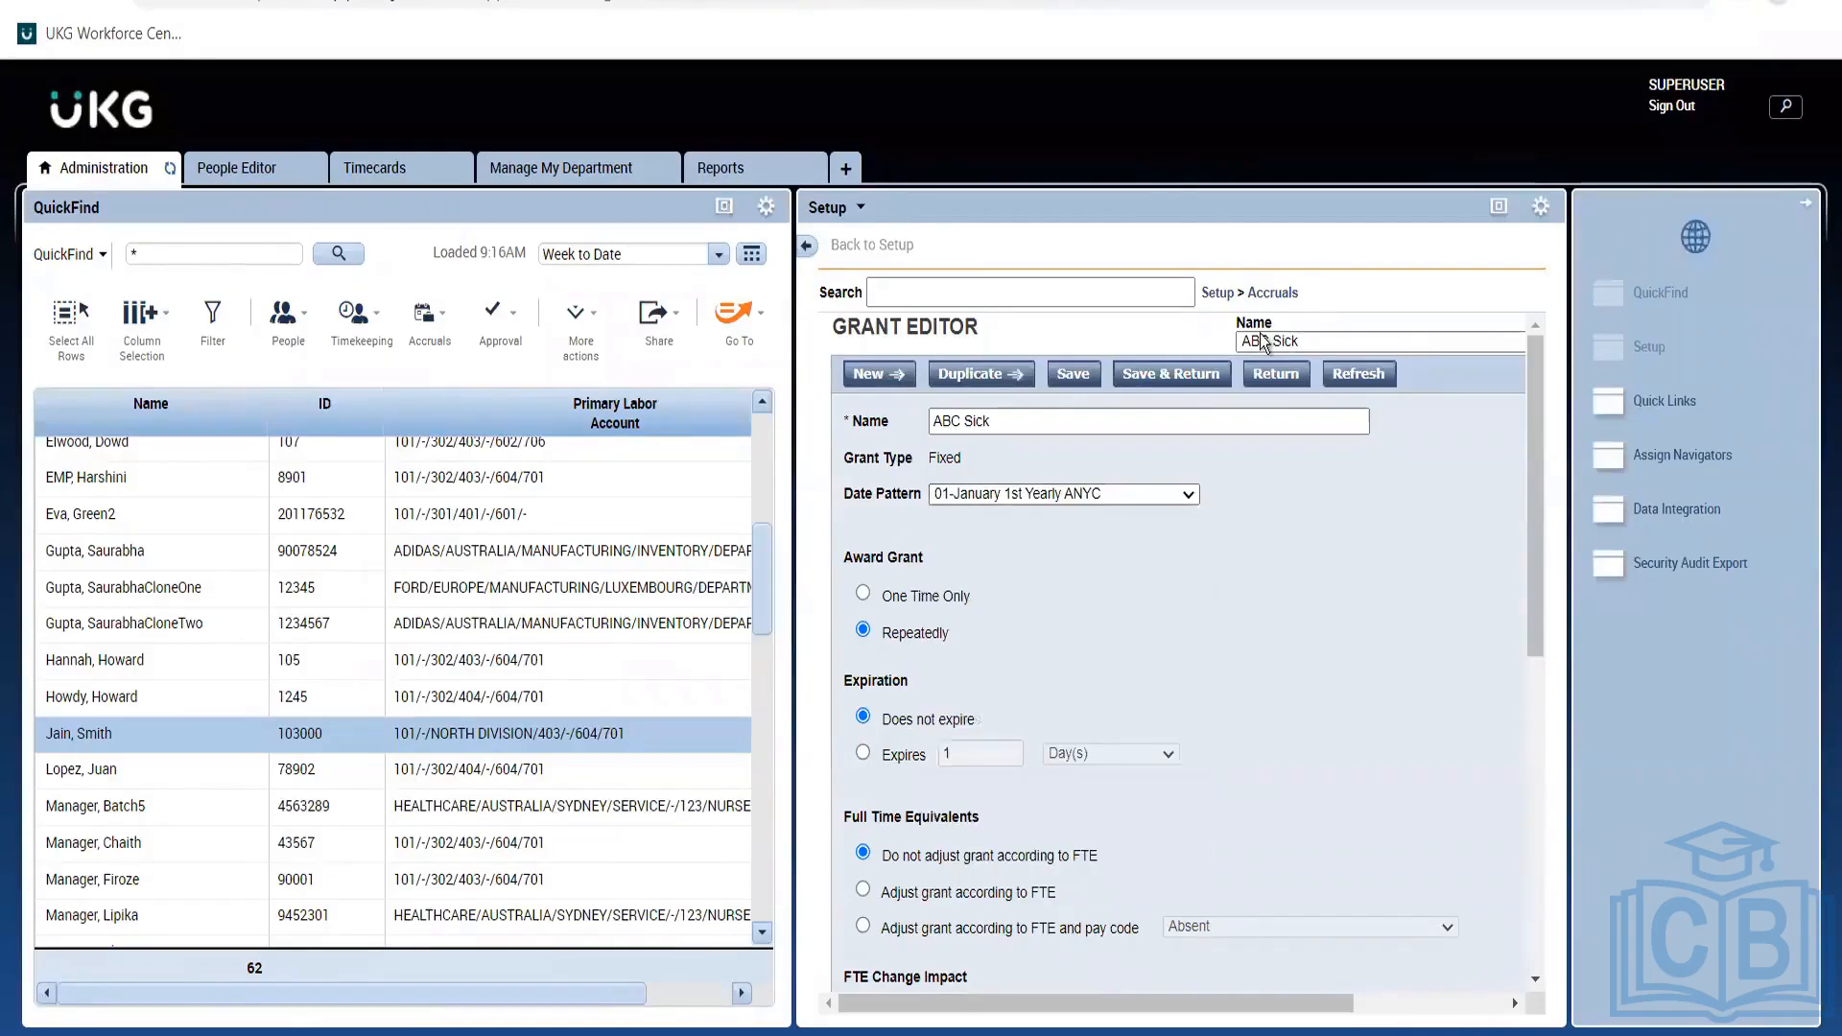
click(1268, 369)
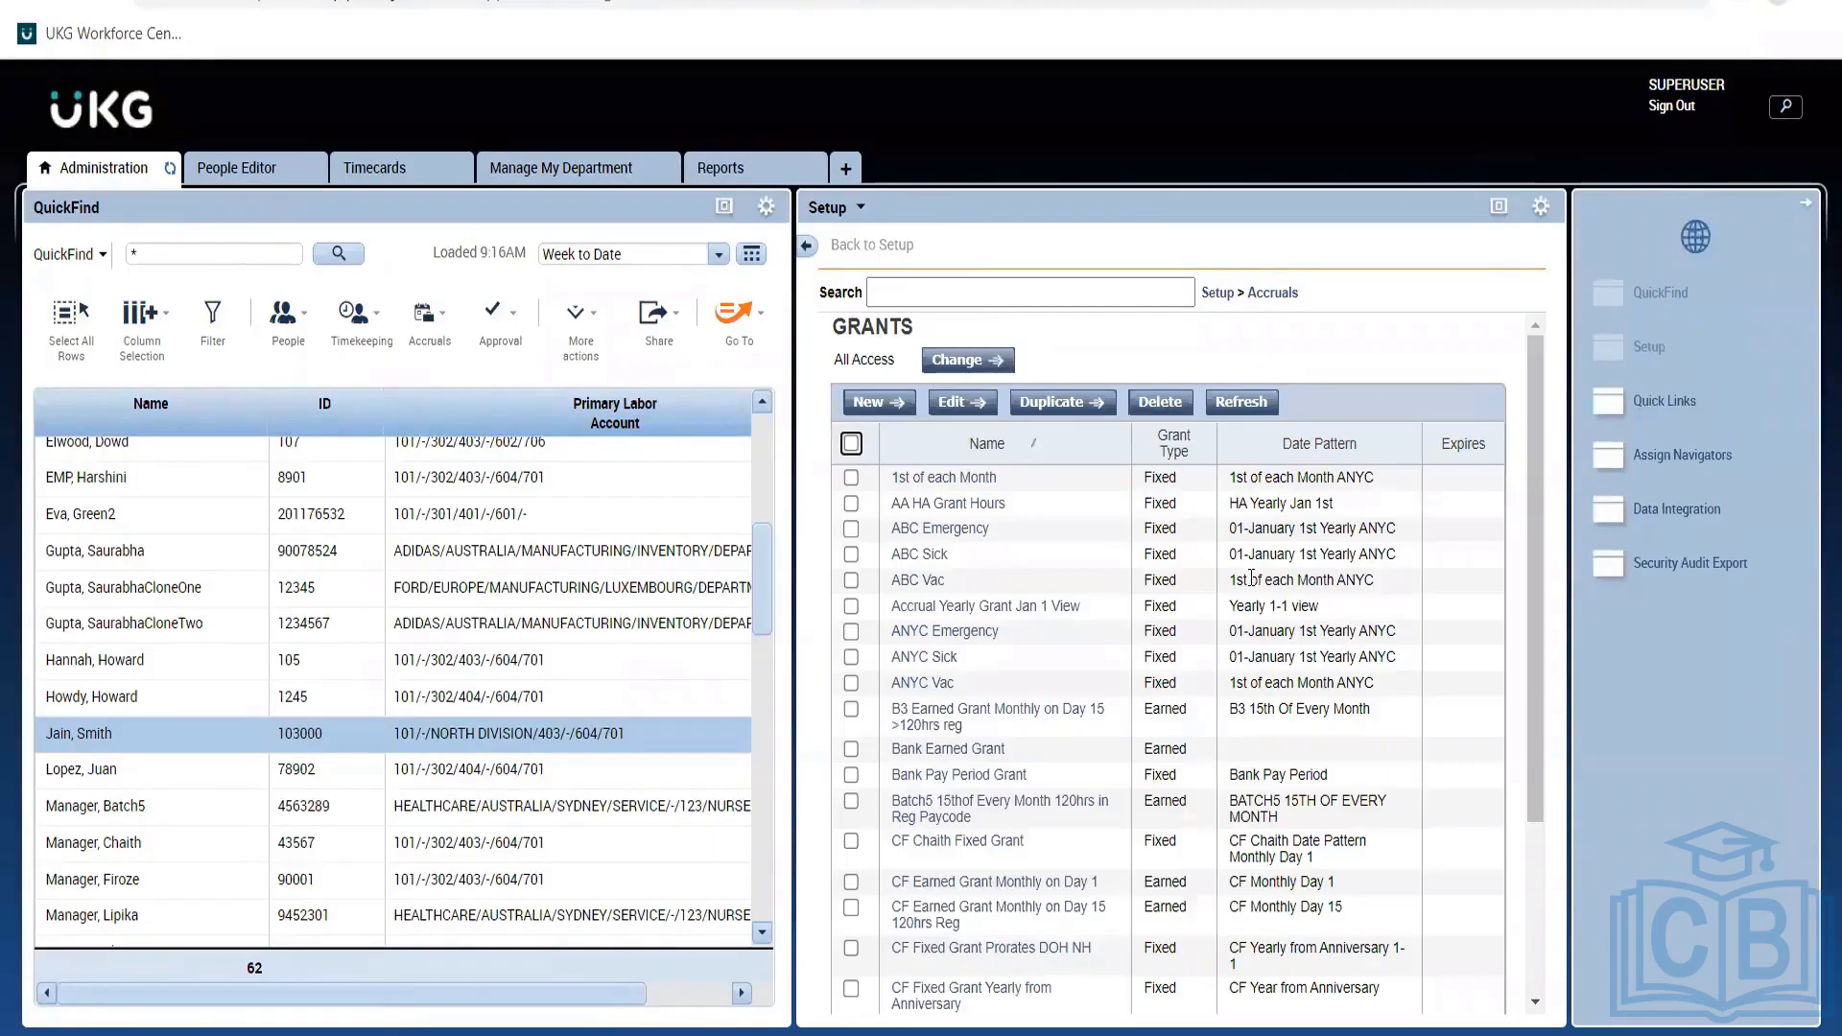
Highlight ABC Vac's date pattern in the Grants list and switch to the Notepad policy notes.
drag(1251, 579, 1194, 550)
triple_click(1383, 577)
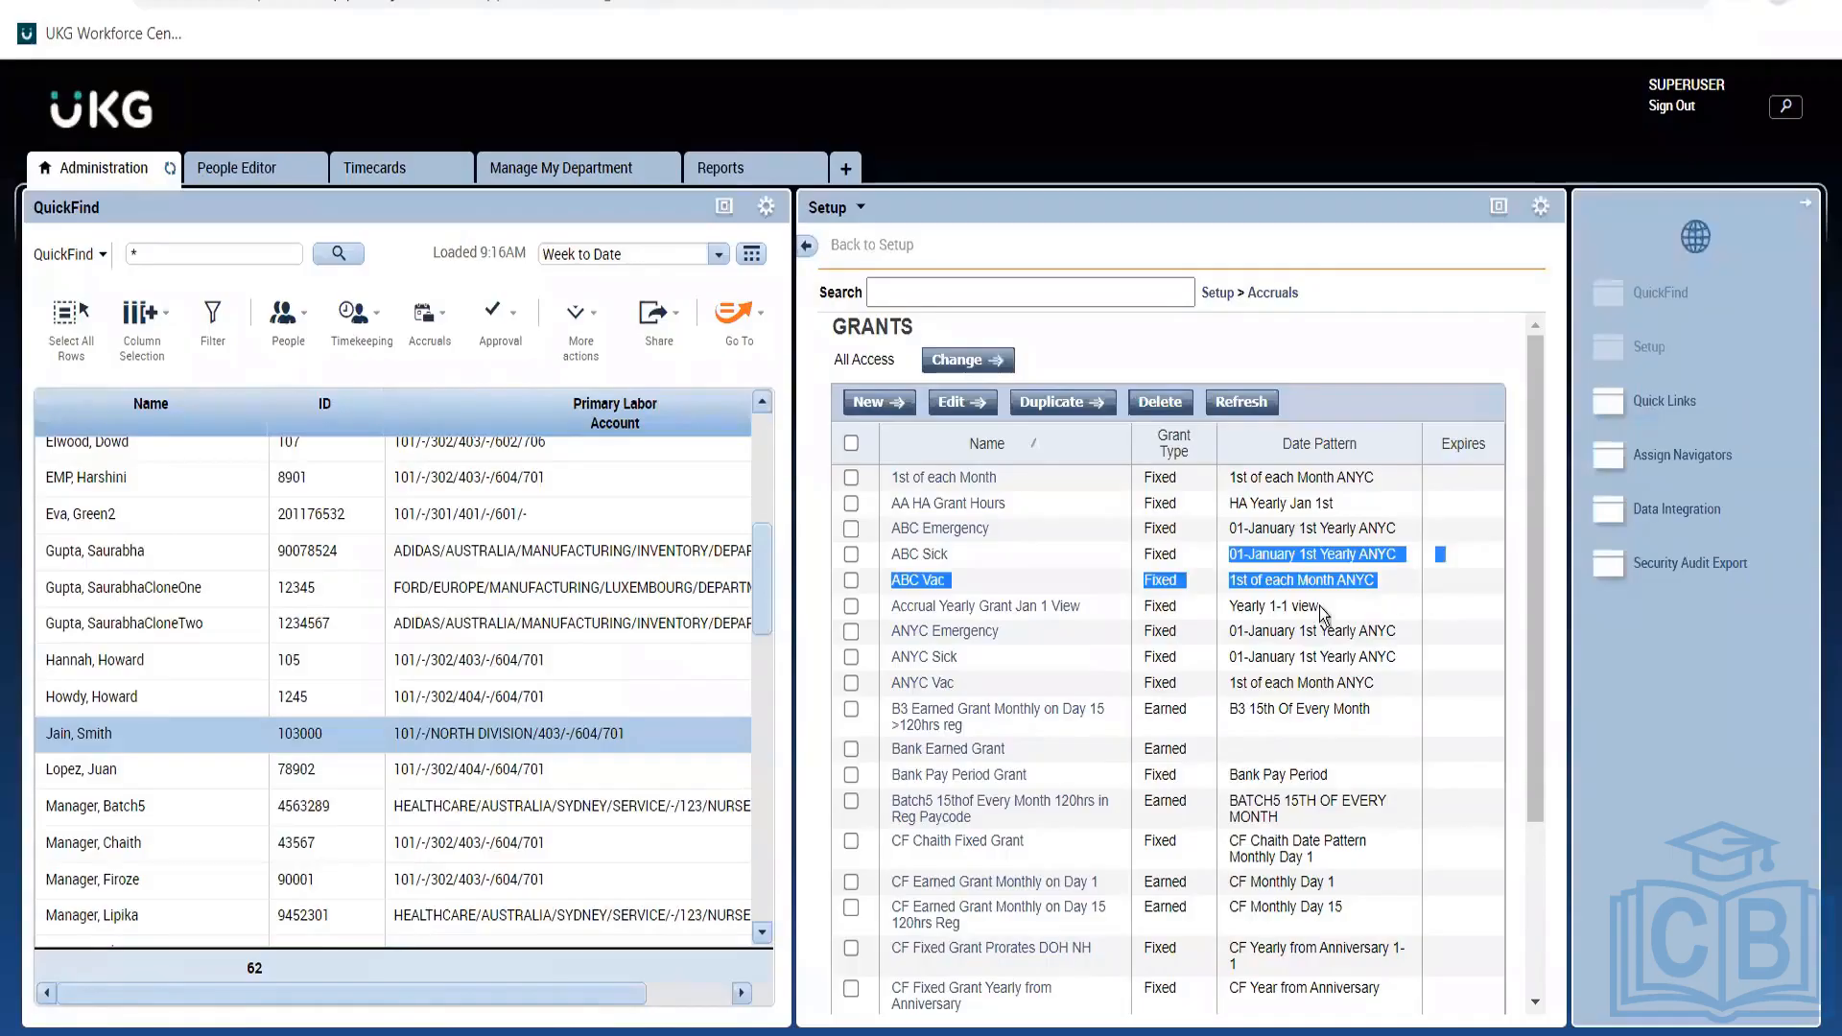
key(alt+Tab)
key(alt+Tab)
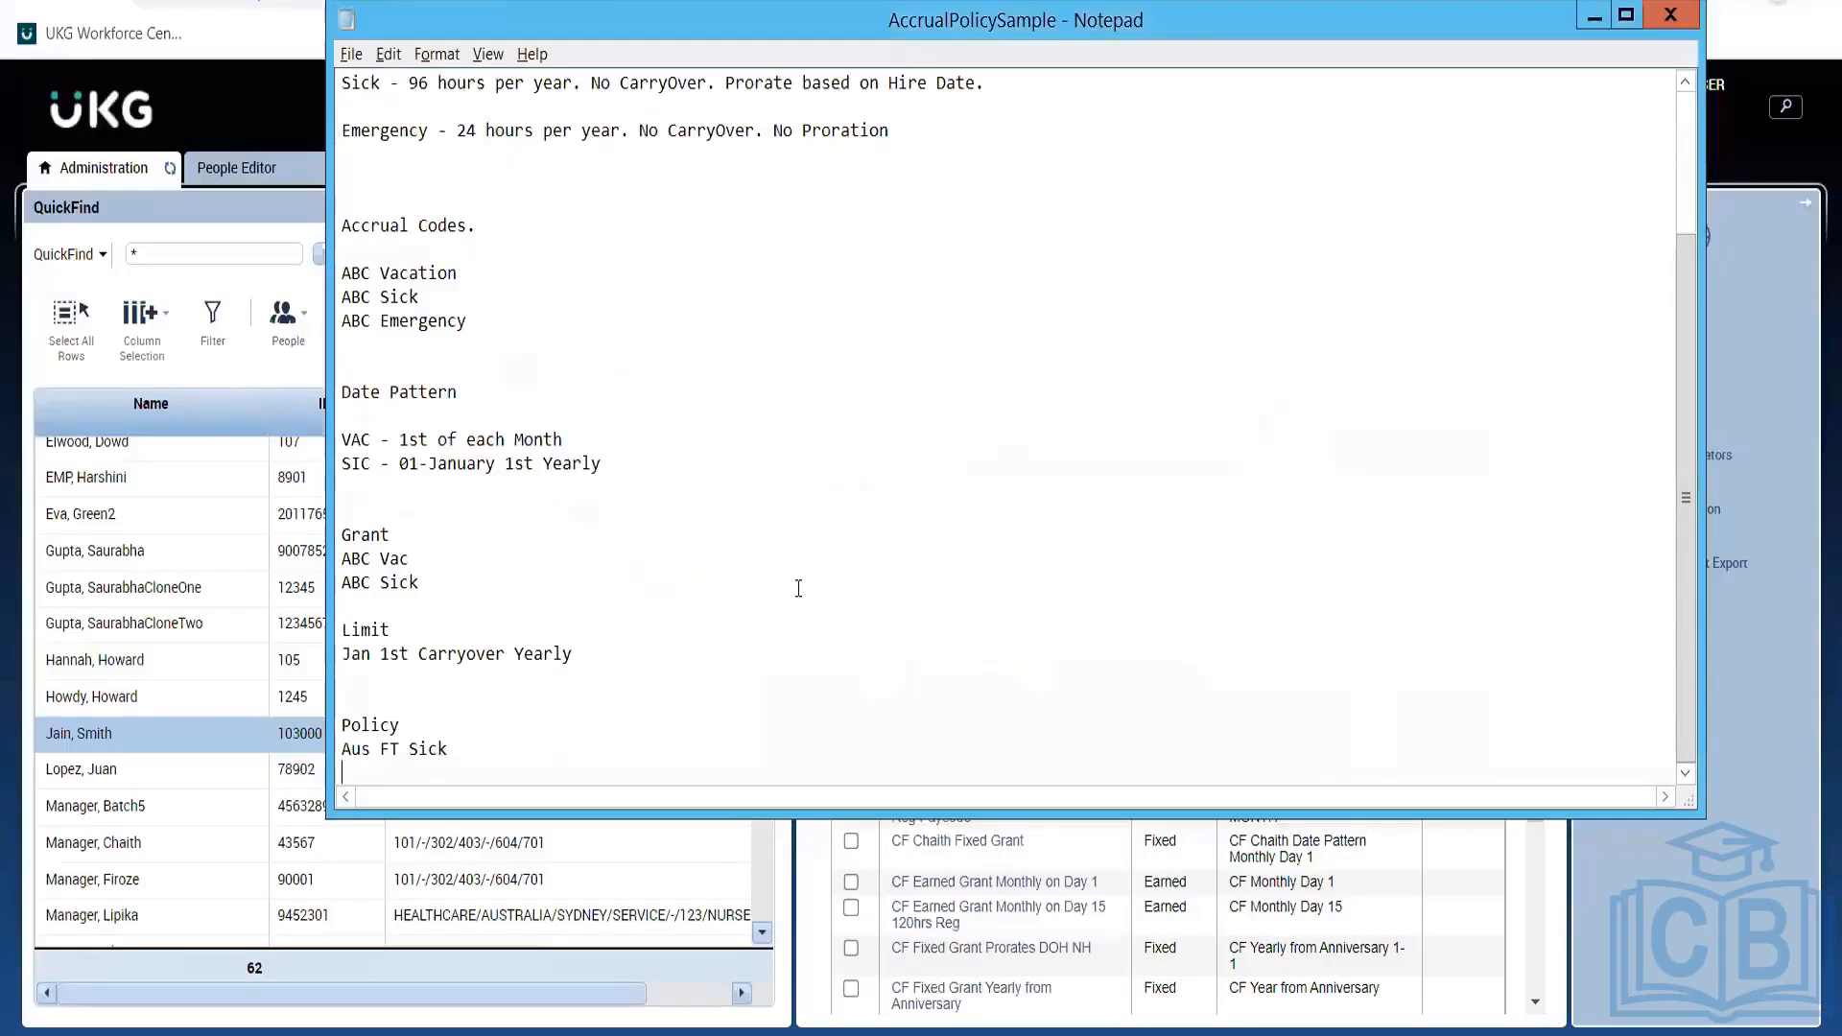
Highlight the VAC date pattern '1st of each Month' in the policy notes, then return to UKG.
click(798, 588)
key(Up)
key(Up)
drag(573, 433, 387, 439)
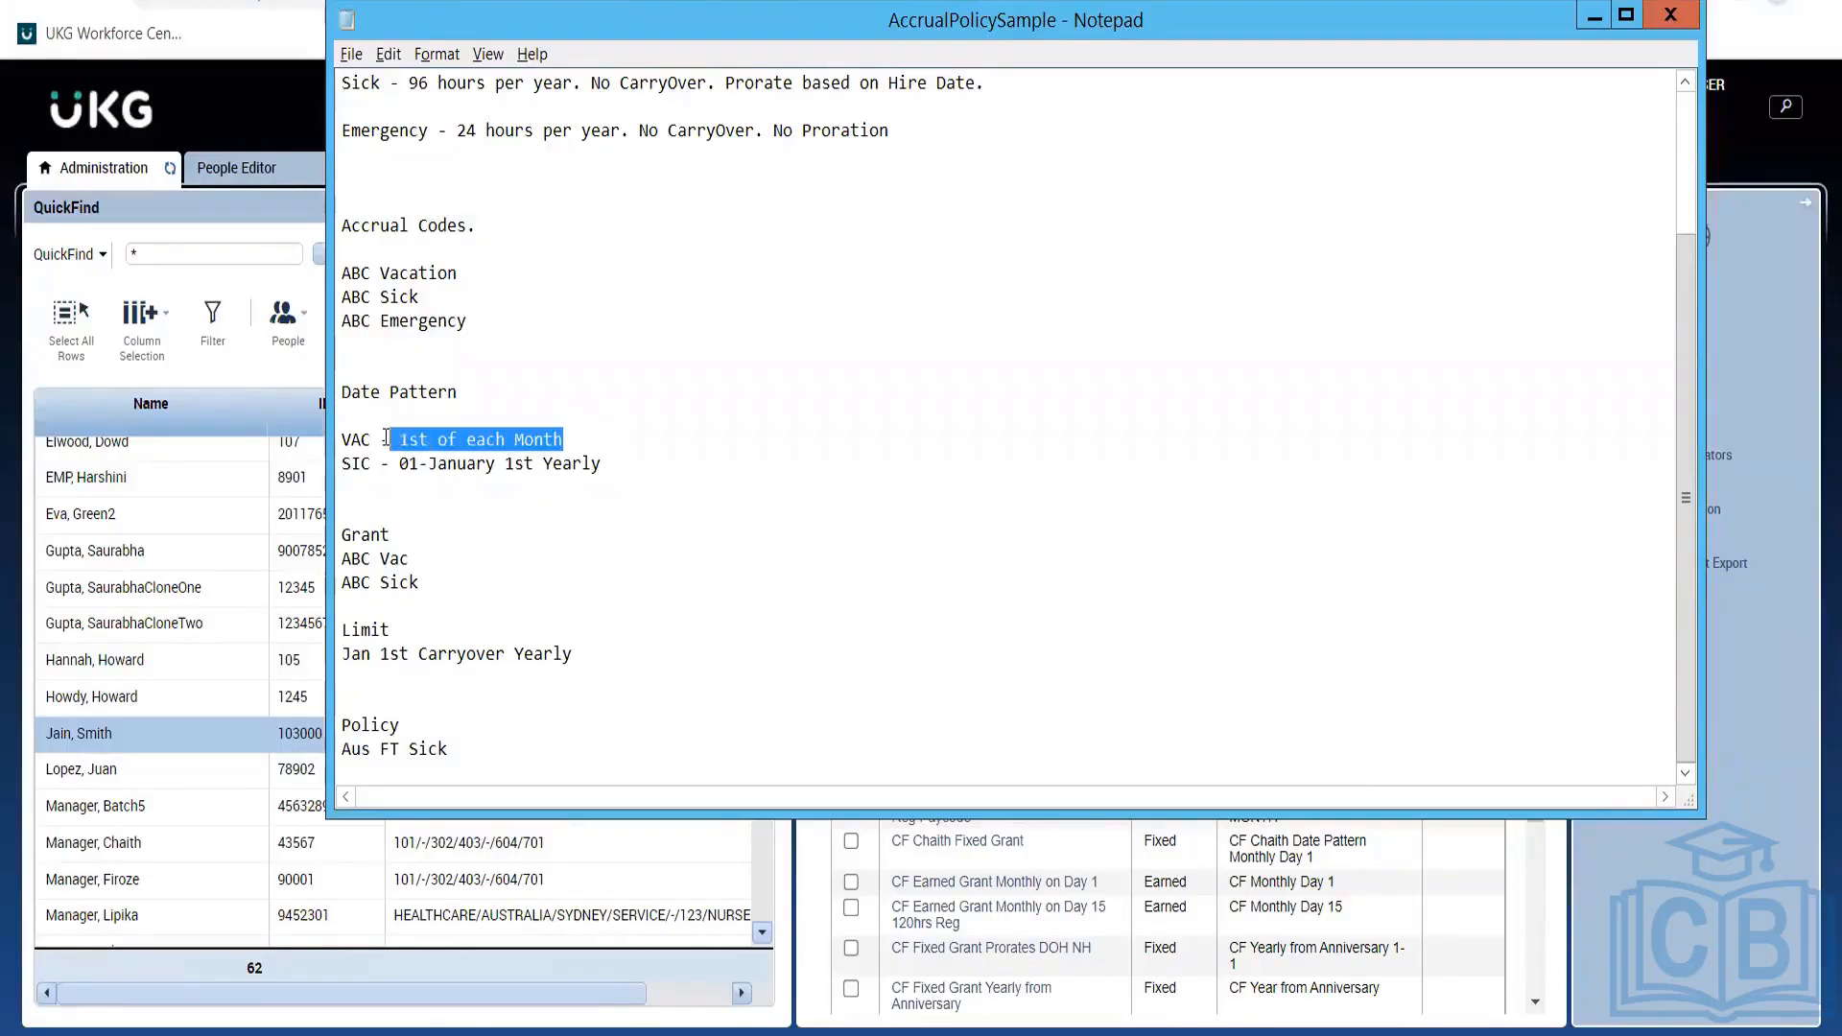
key(alt+Tab)
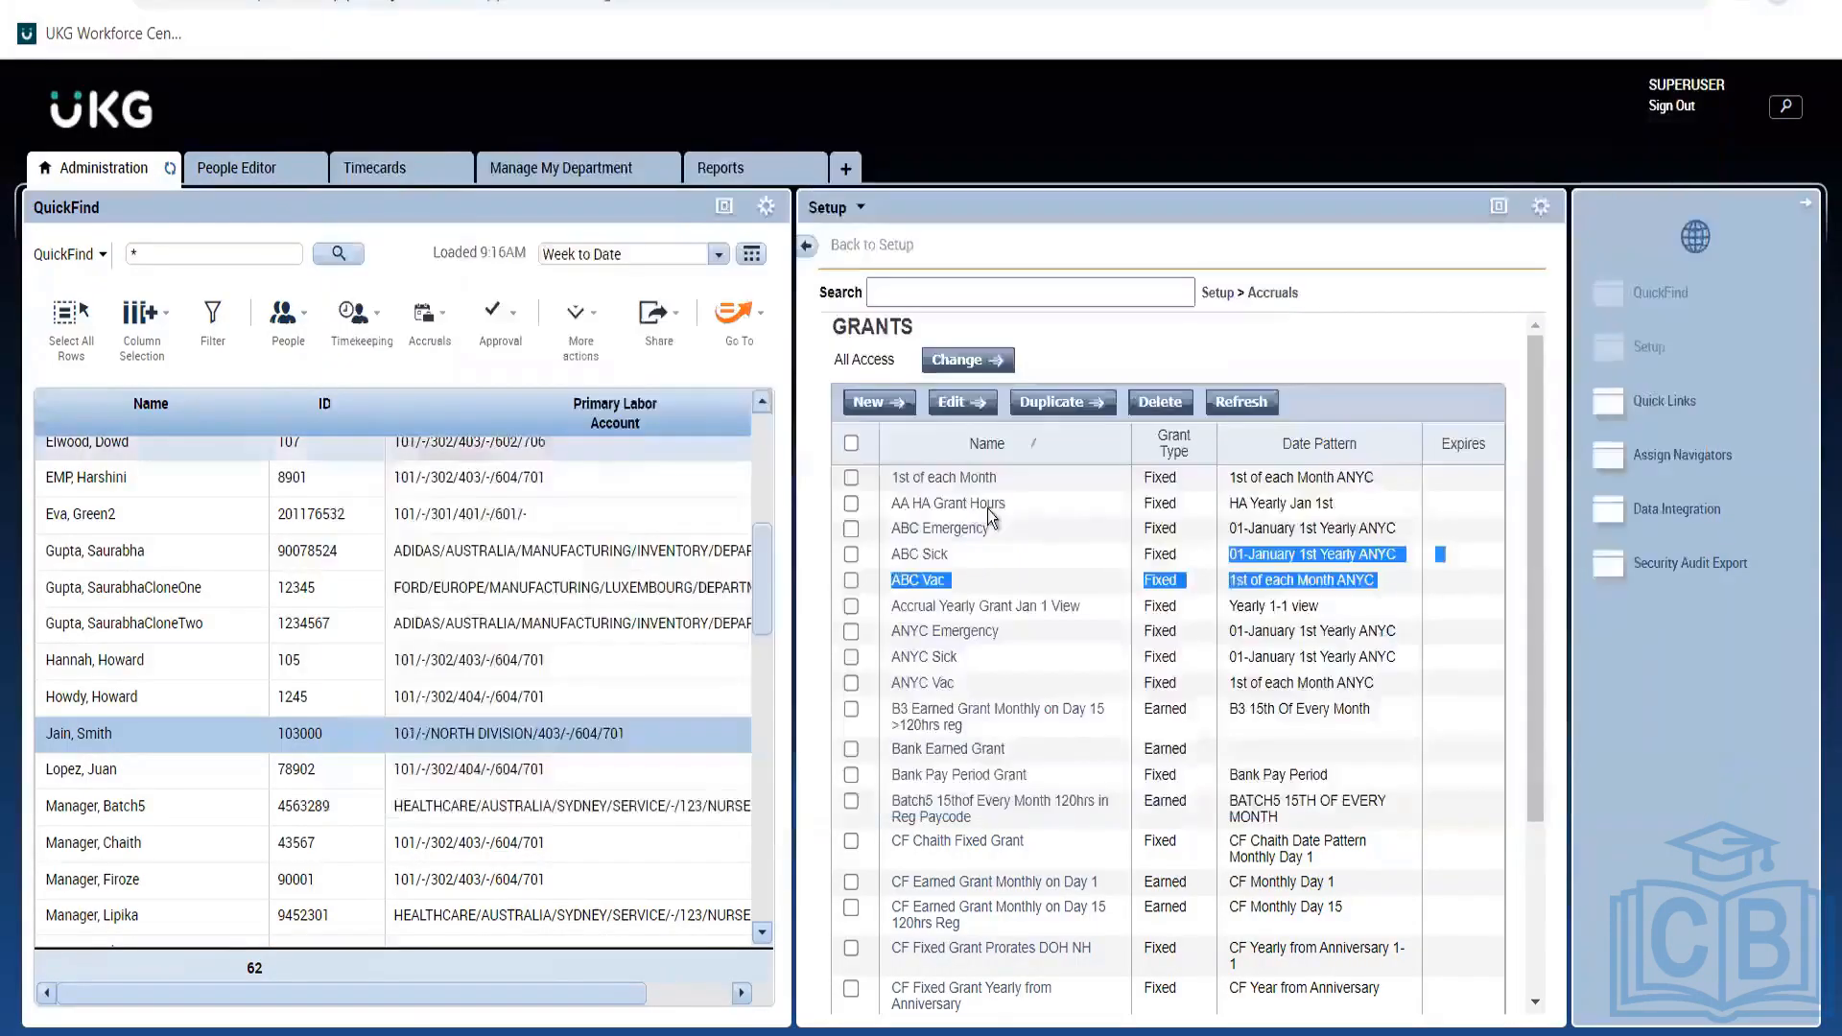
Select the ABC Vac and ABC Sick grants and open them in the Grant Editor.
double_click(1257, 580)
double_click(1368, 553)
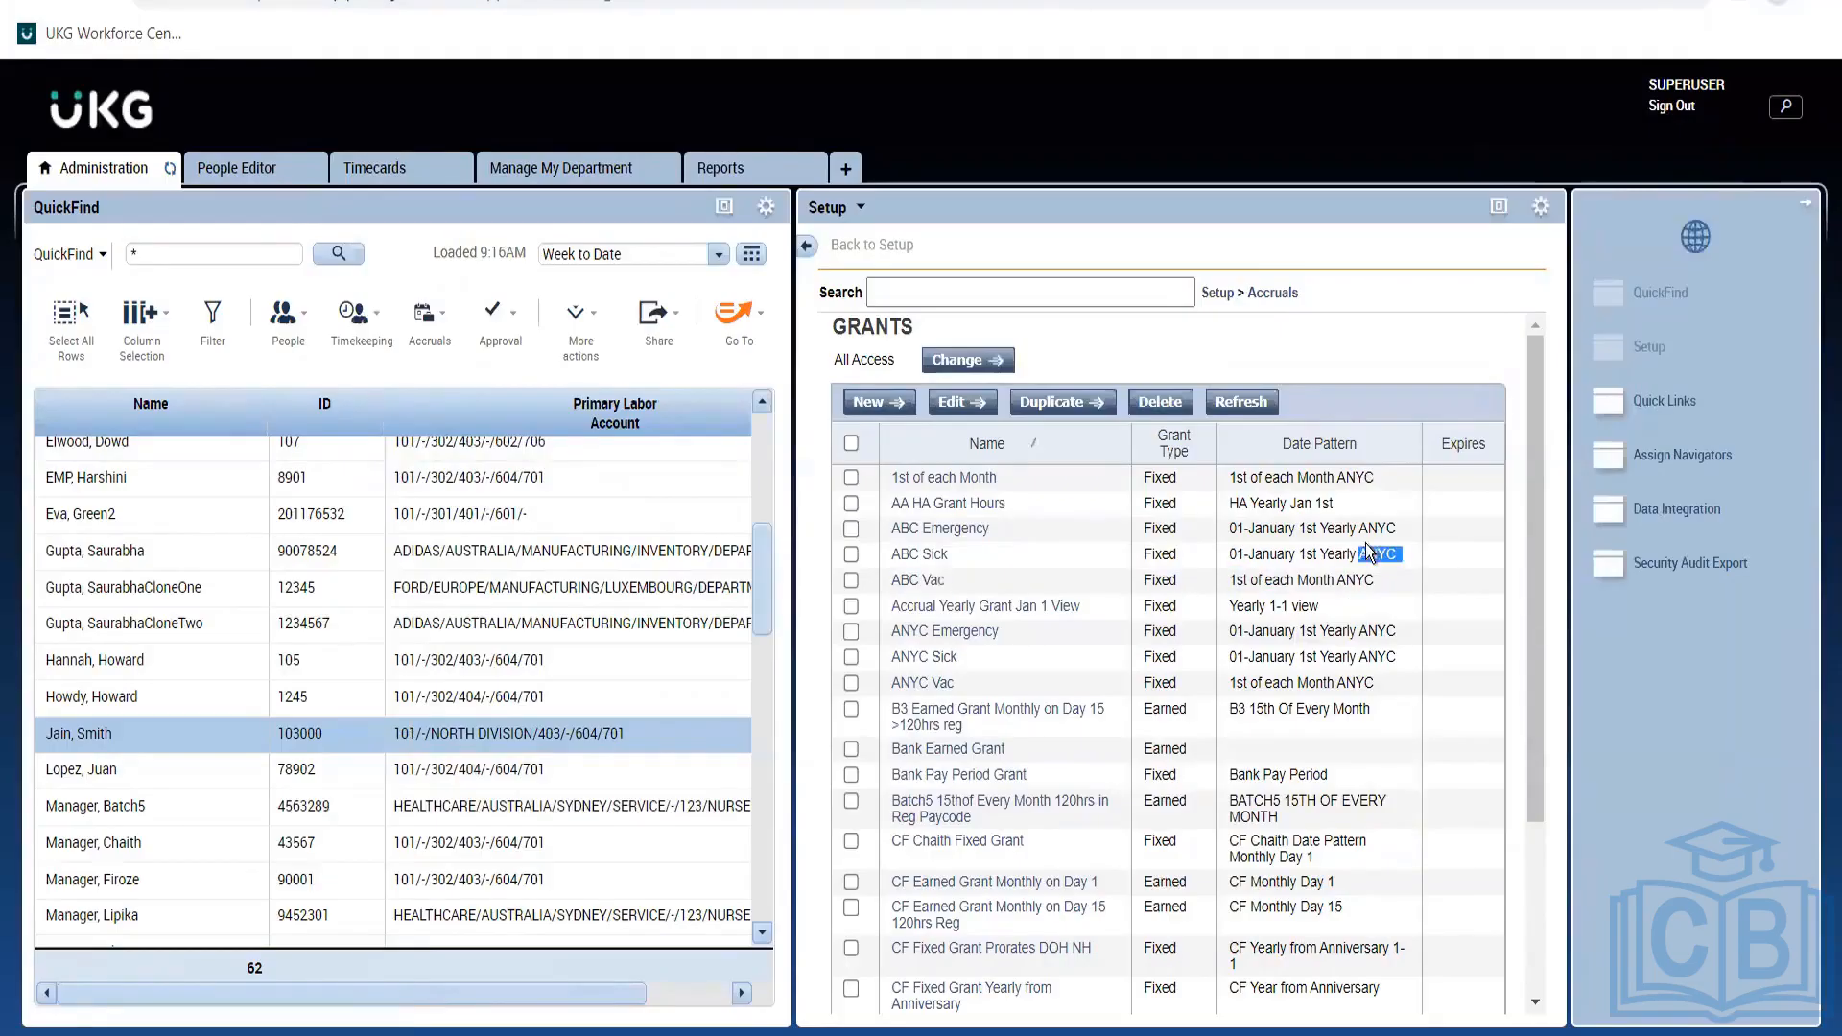
click(851, 579)
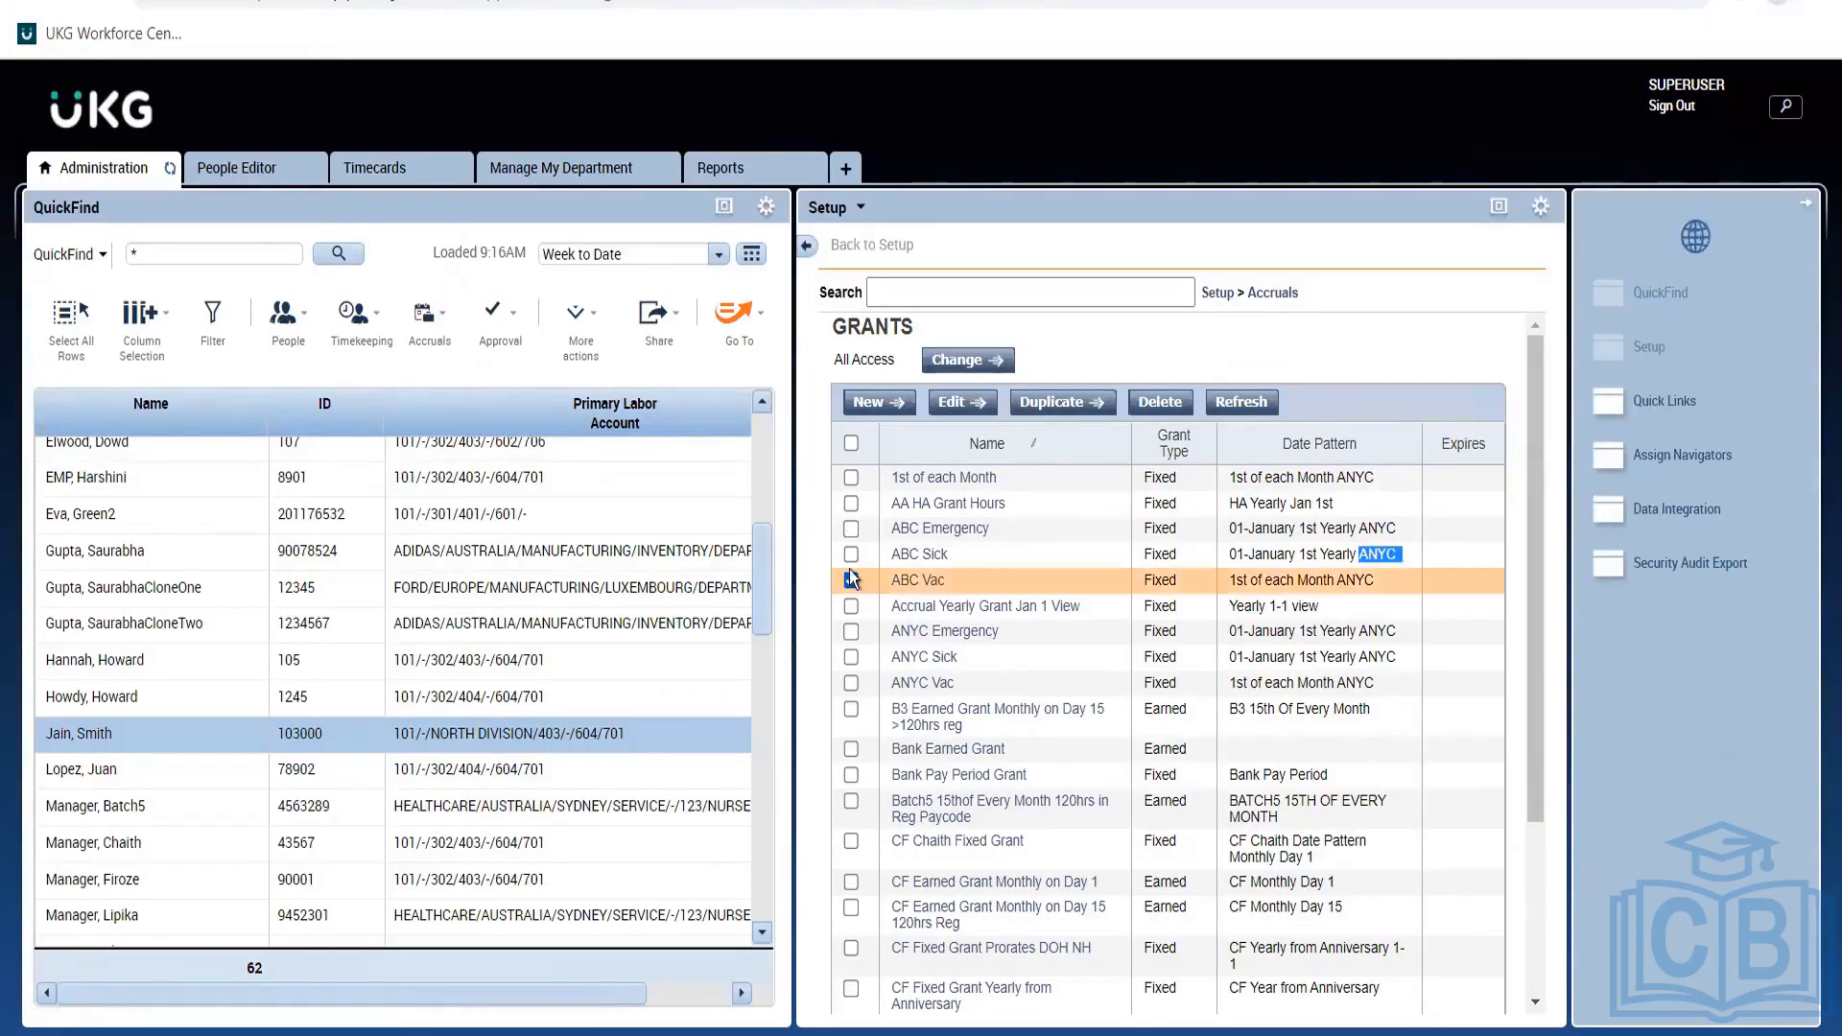
click(851, 554)
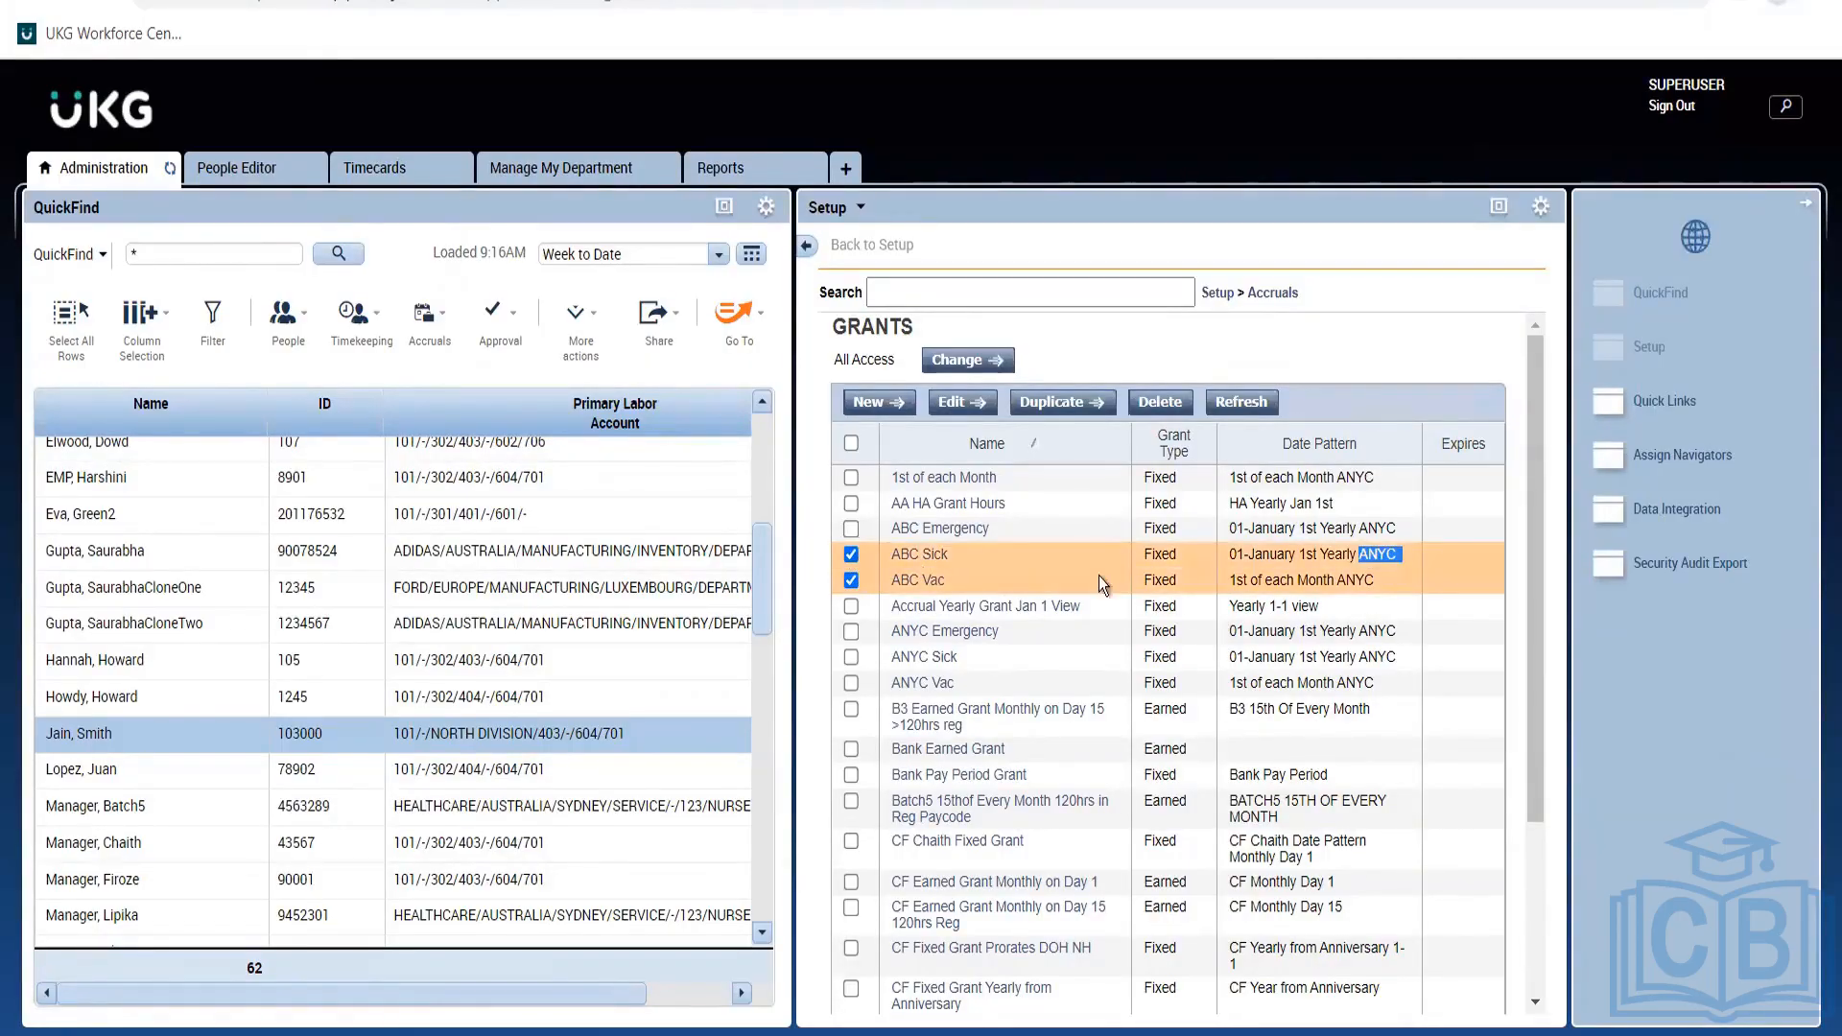
click(952, 407)
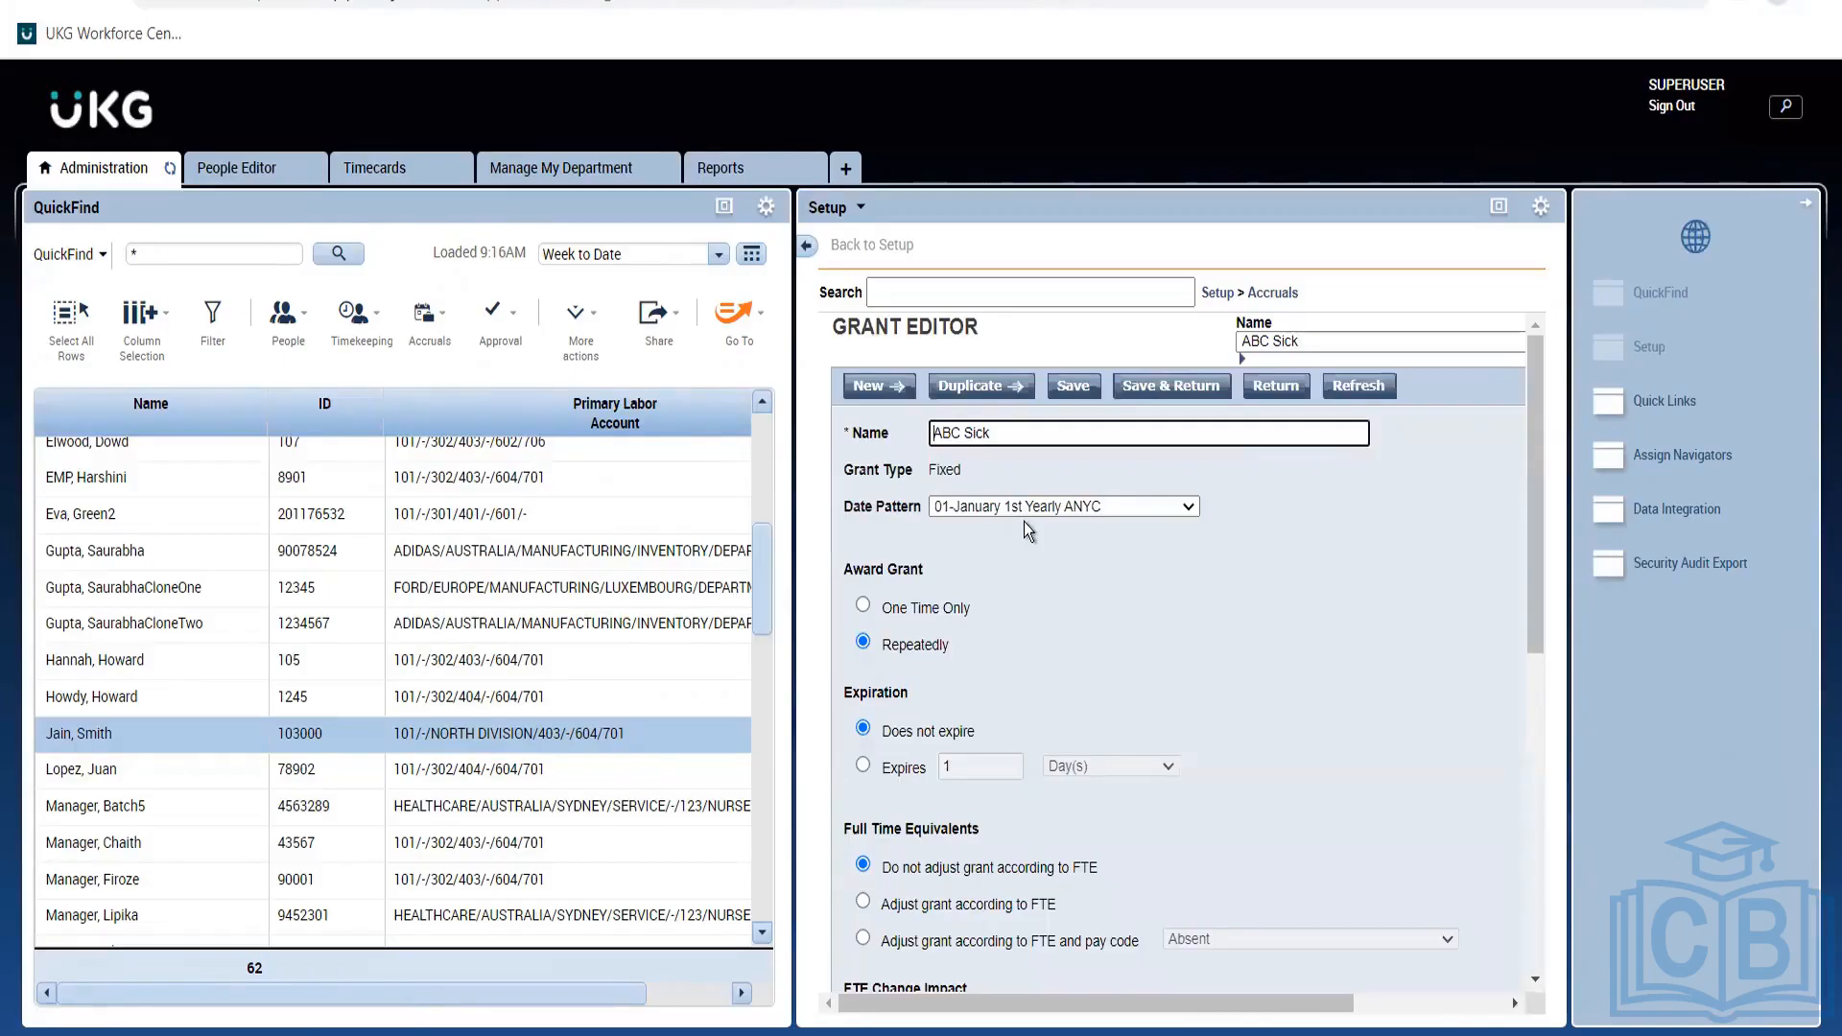
Compare ABC Sick's date pattern choices against the policy notes.
key(alt+Tab)
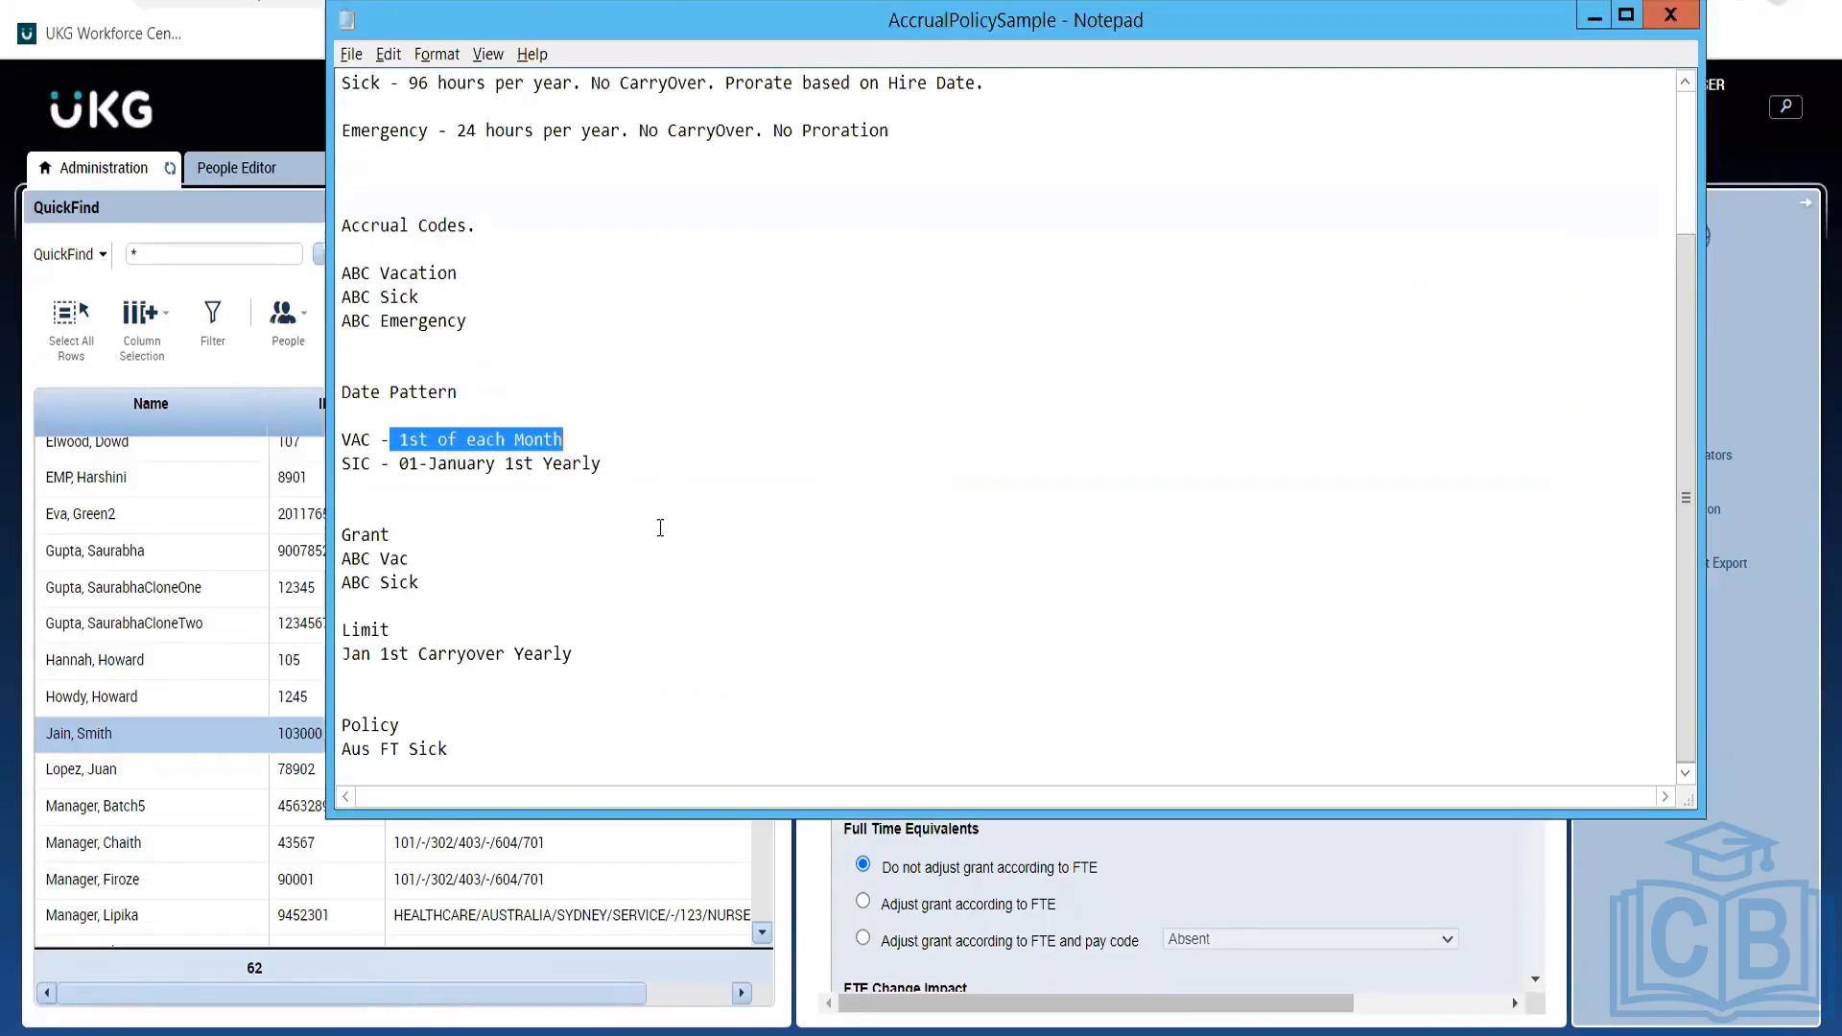
key(alt+Tab)
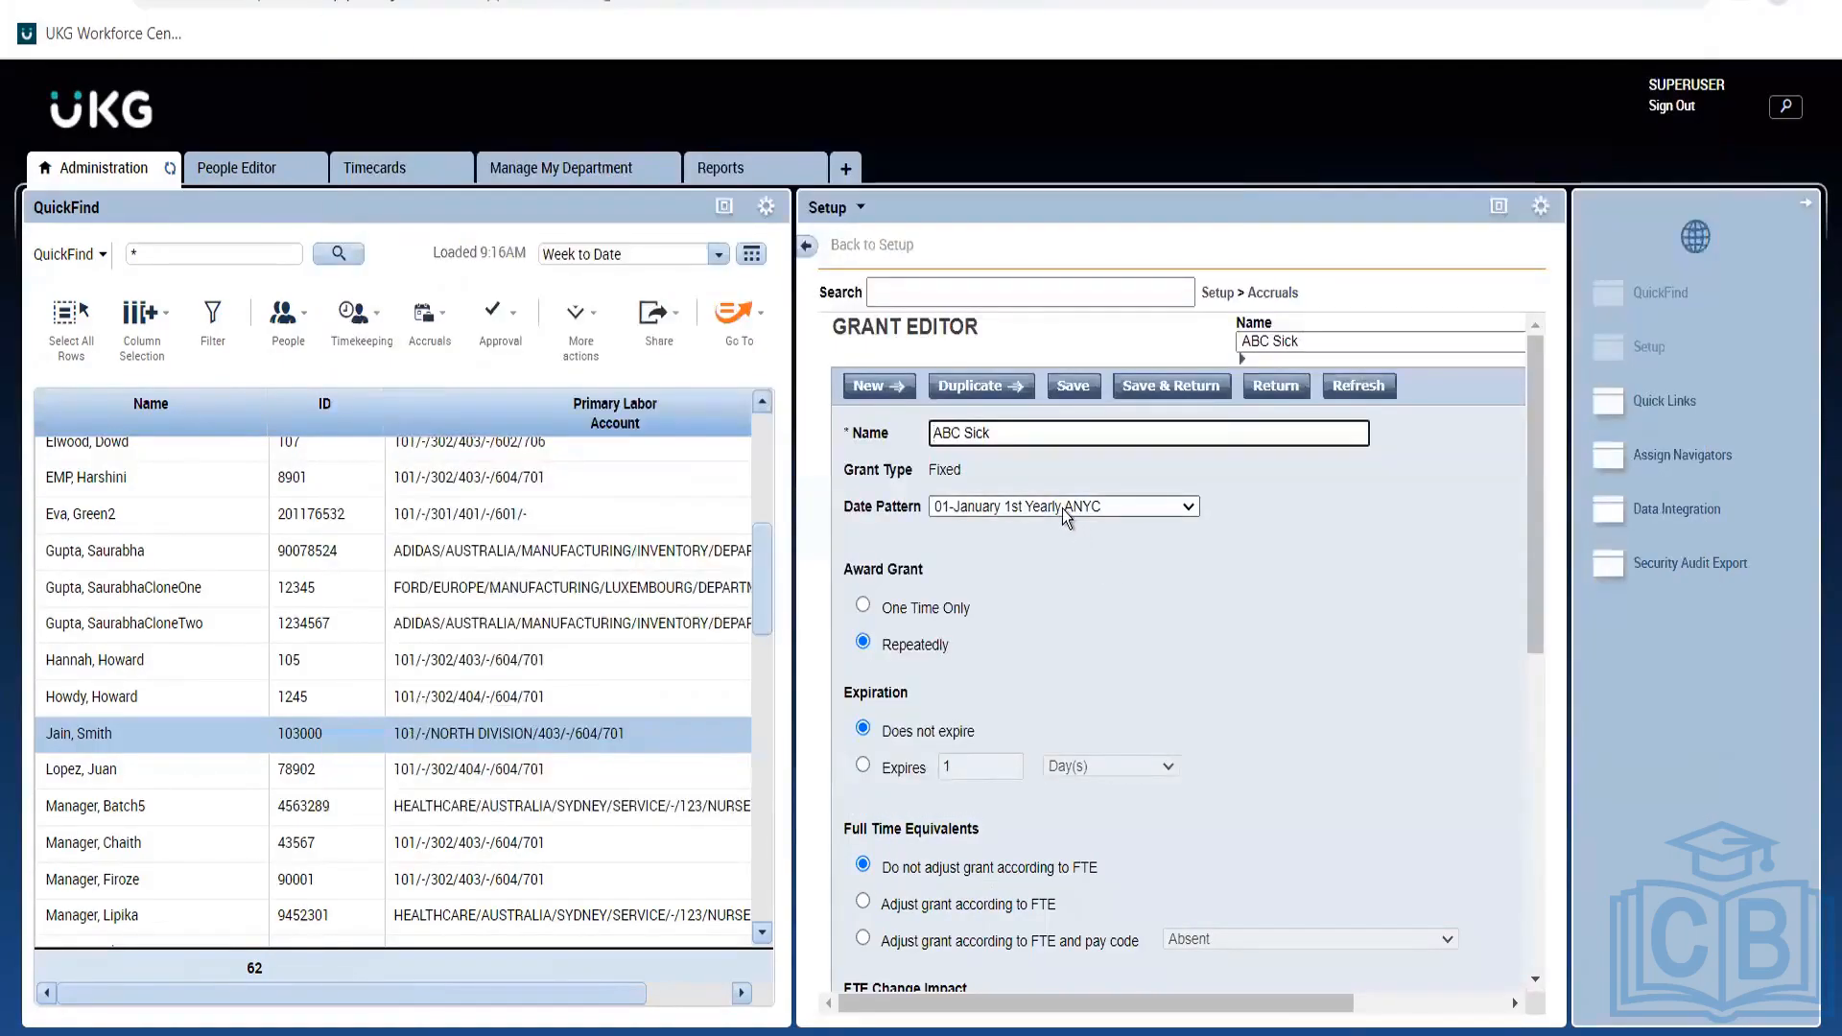
key(alt+Tab)
key(alt+Tab)
click(1061, 508)
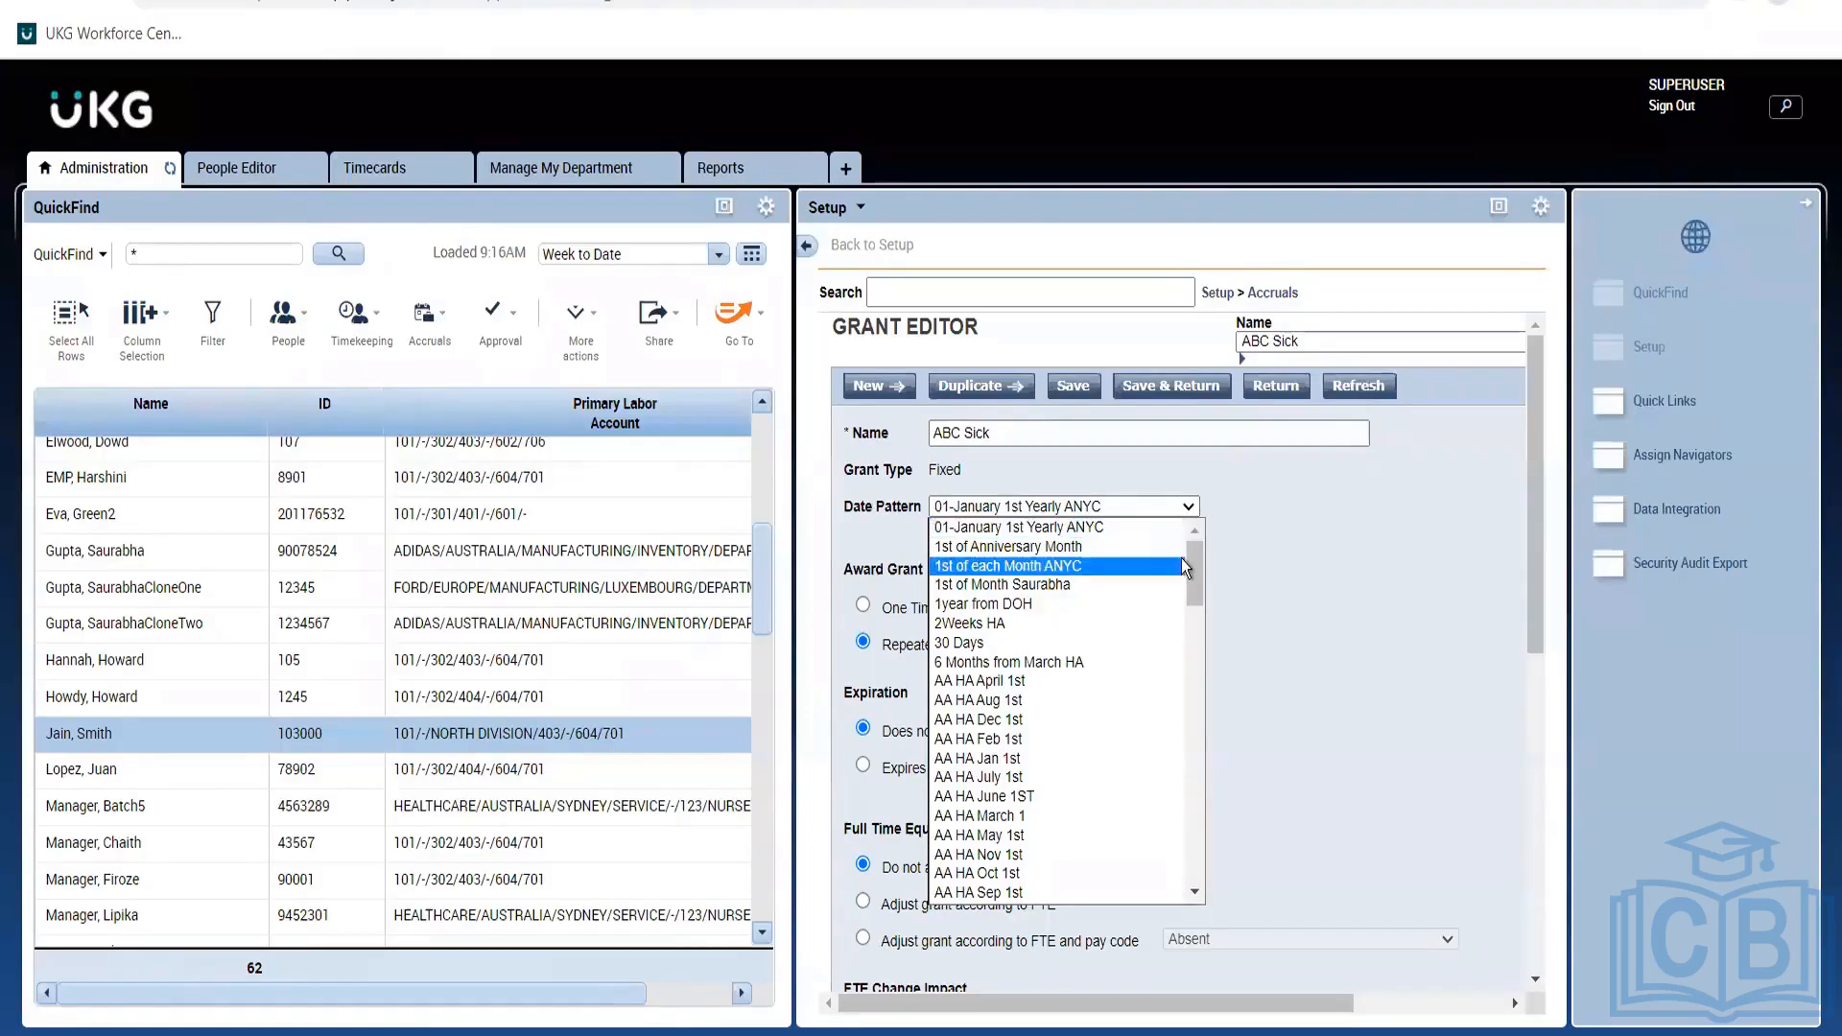
key(alt+Tab)
key(alt+Tab)
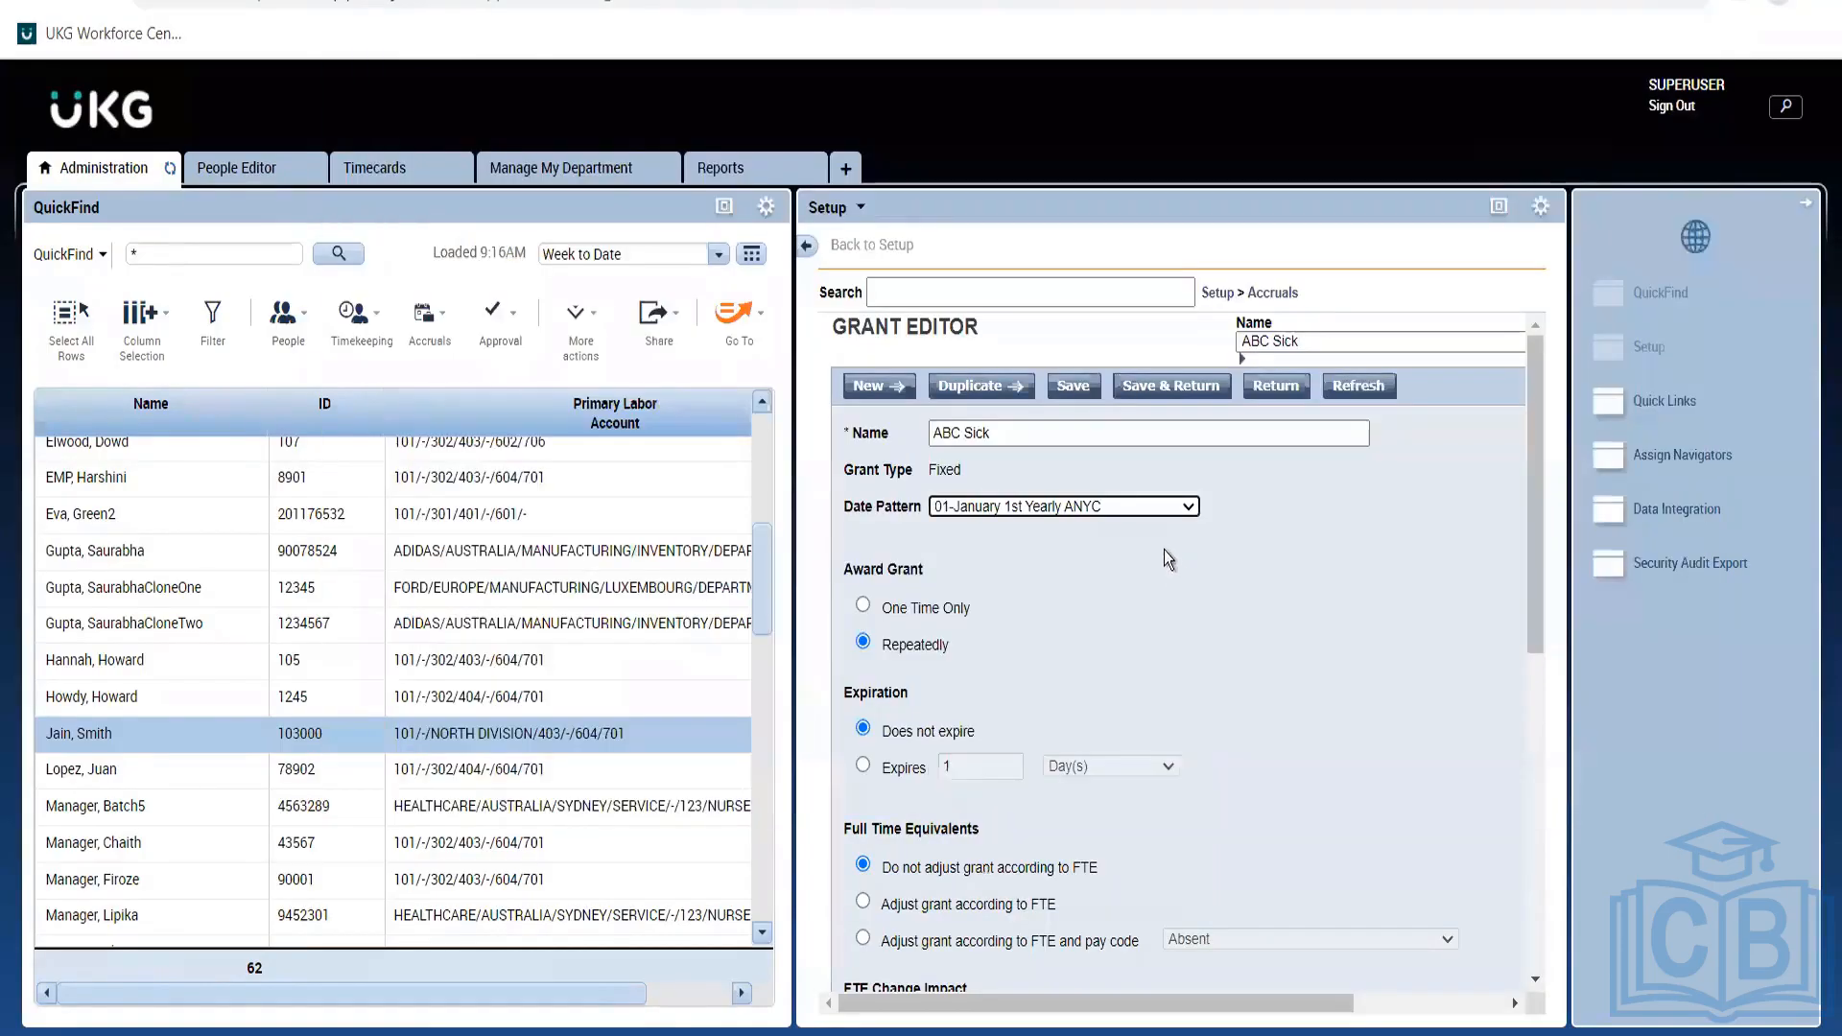
click(1160, 509)
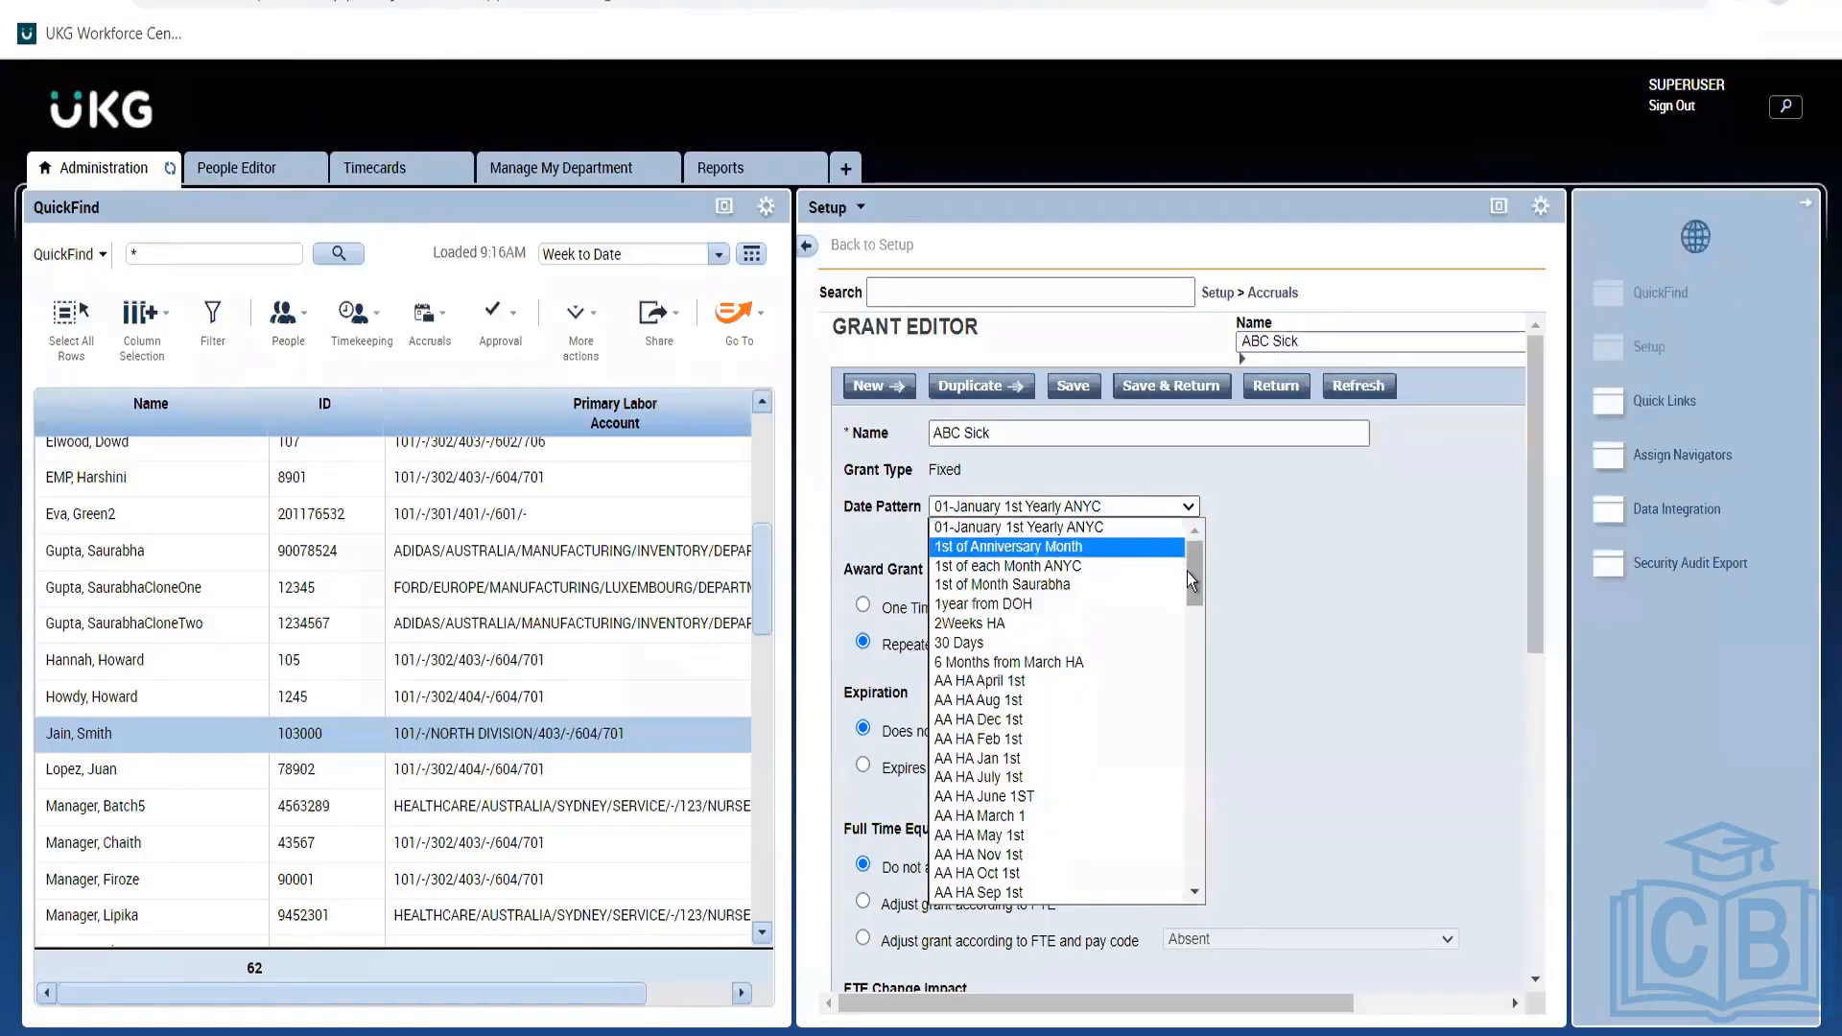
drag(1189, 587, 1181, 506)
drag(1189, 571, 1193, 778)
drag(1205, 860, 1206, 487)
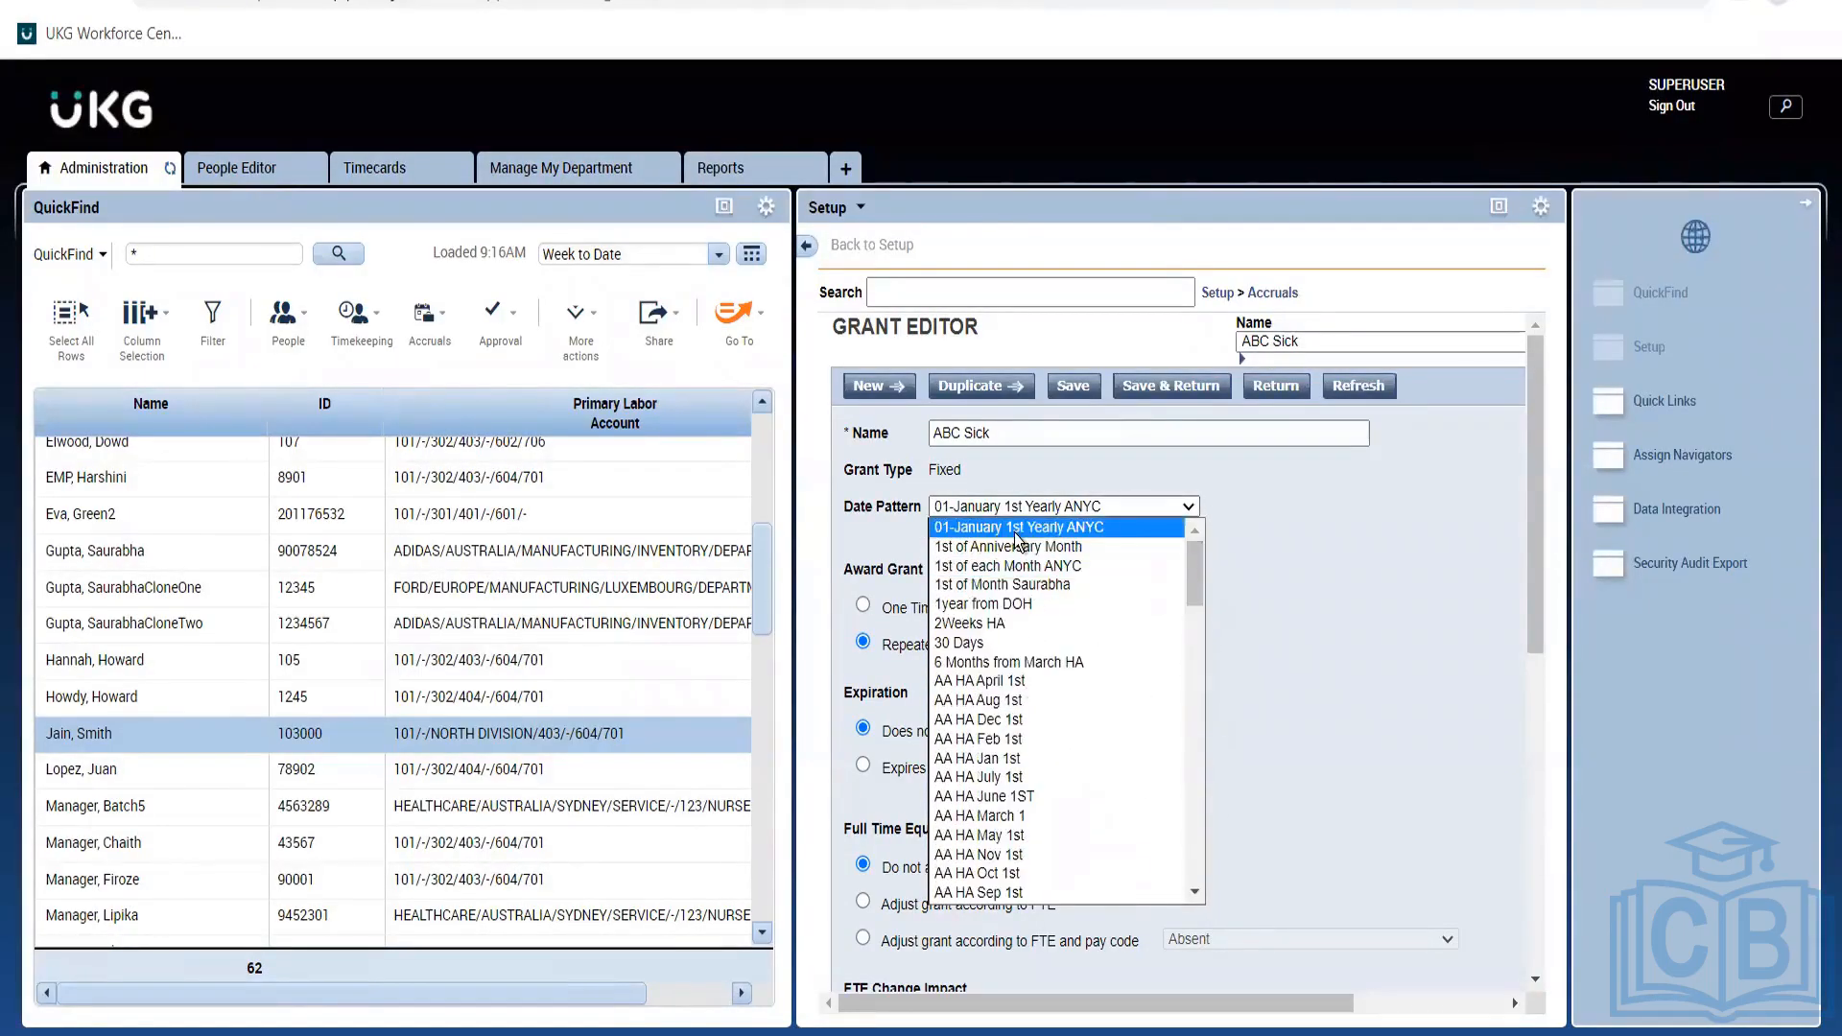
Highlight 'each' on the VAC line in the notes, then return to the Grant Editor.
key(alt+Tab)
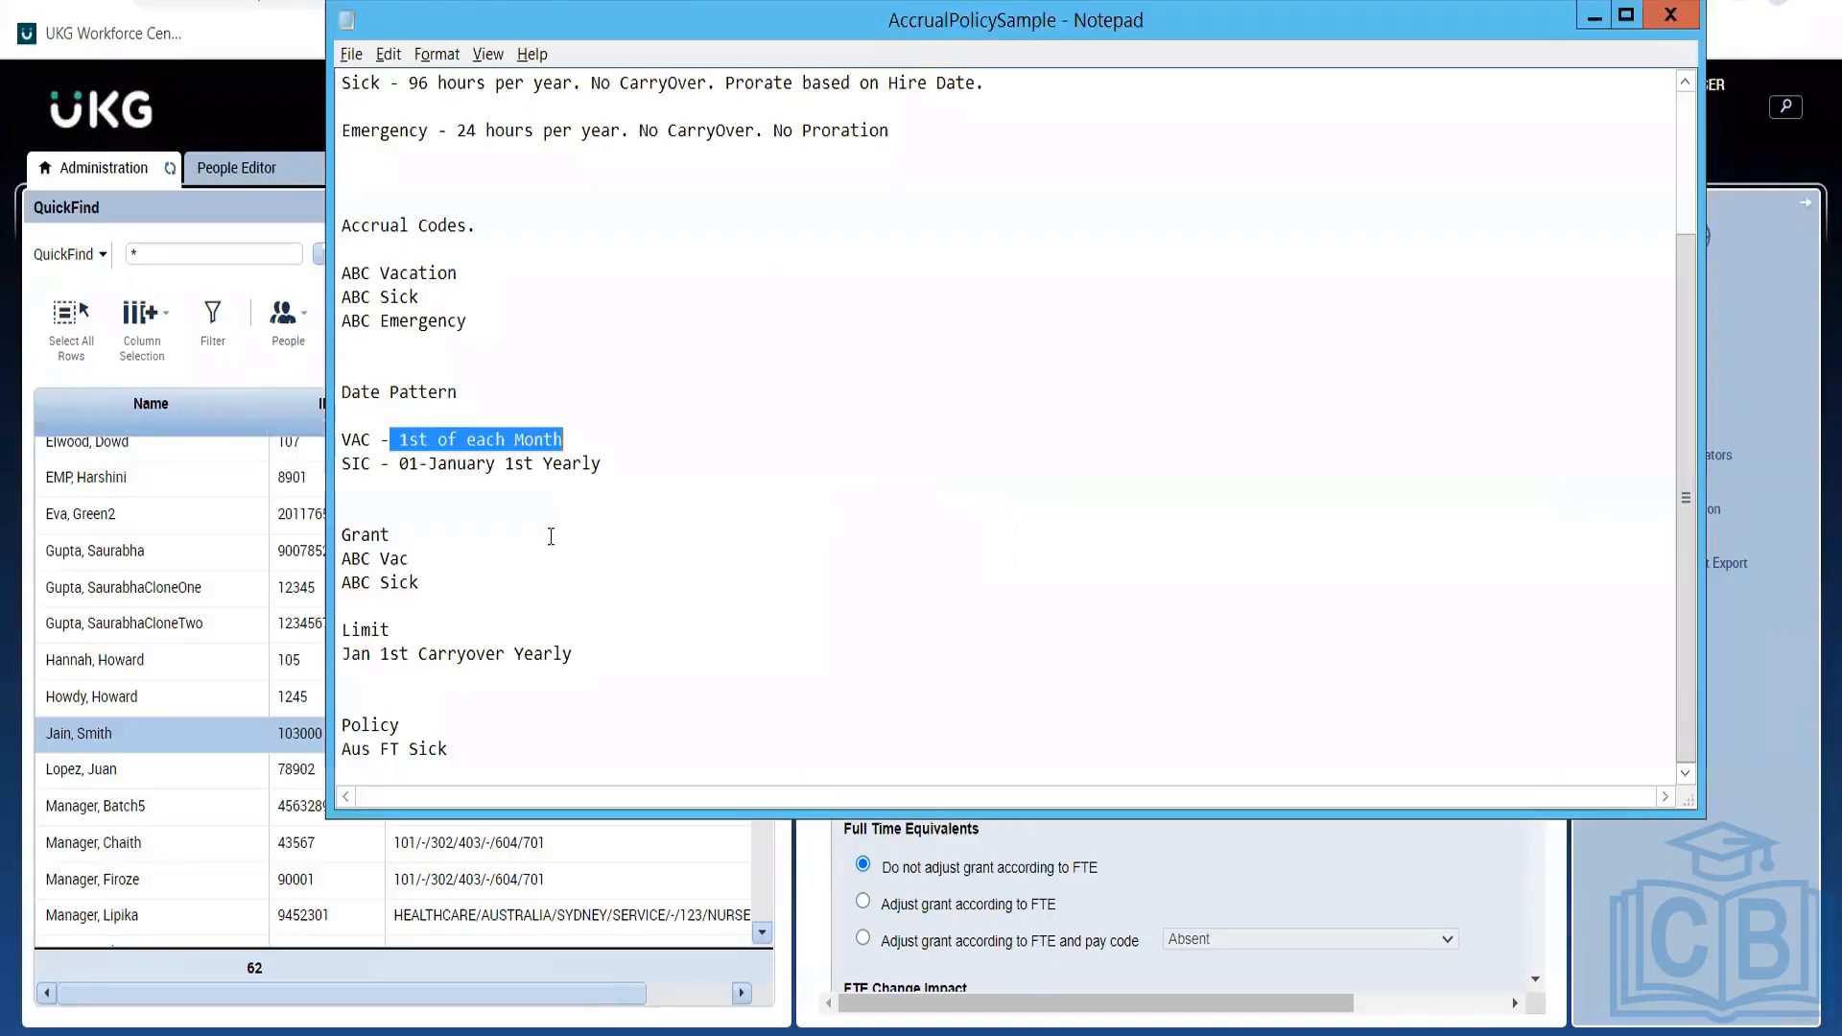
click(518, 509)
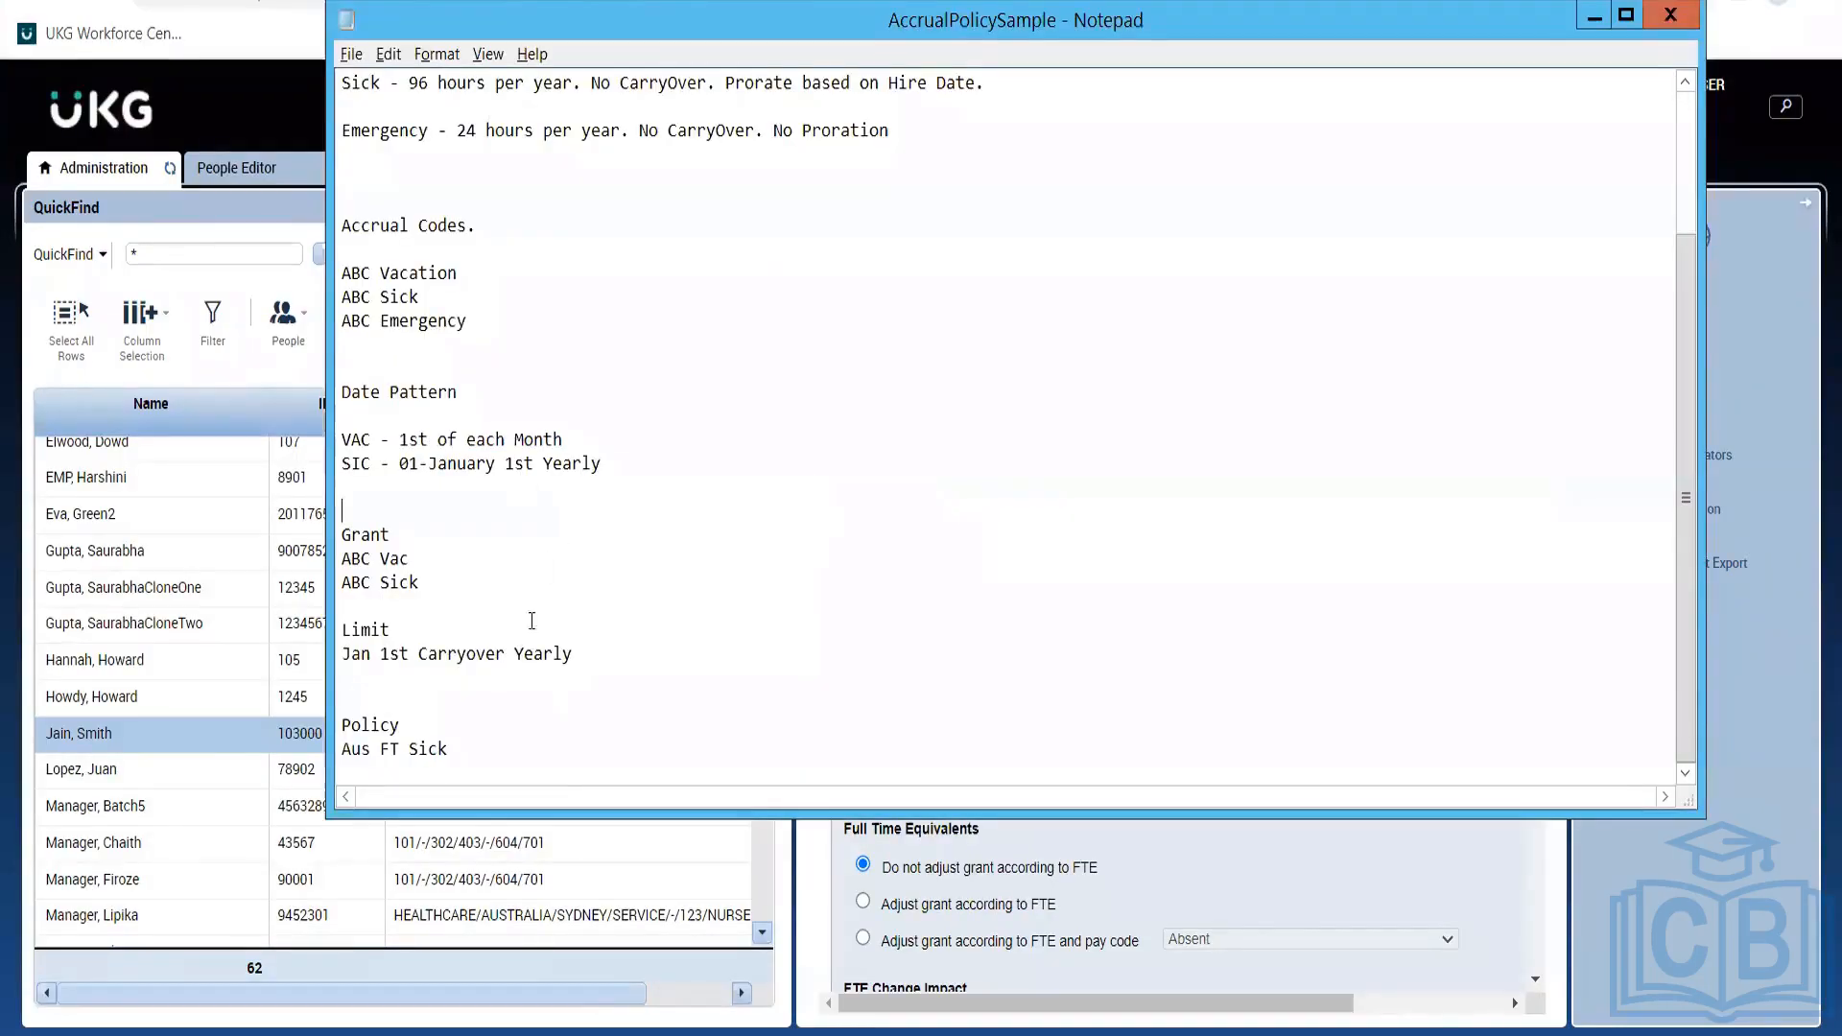
double_click(516, 441)
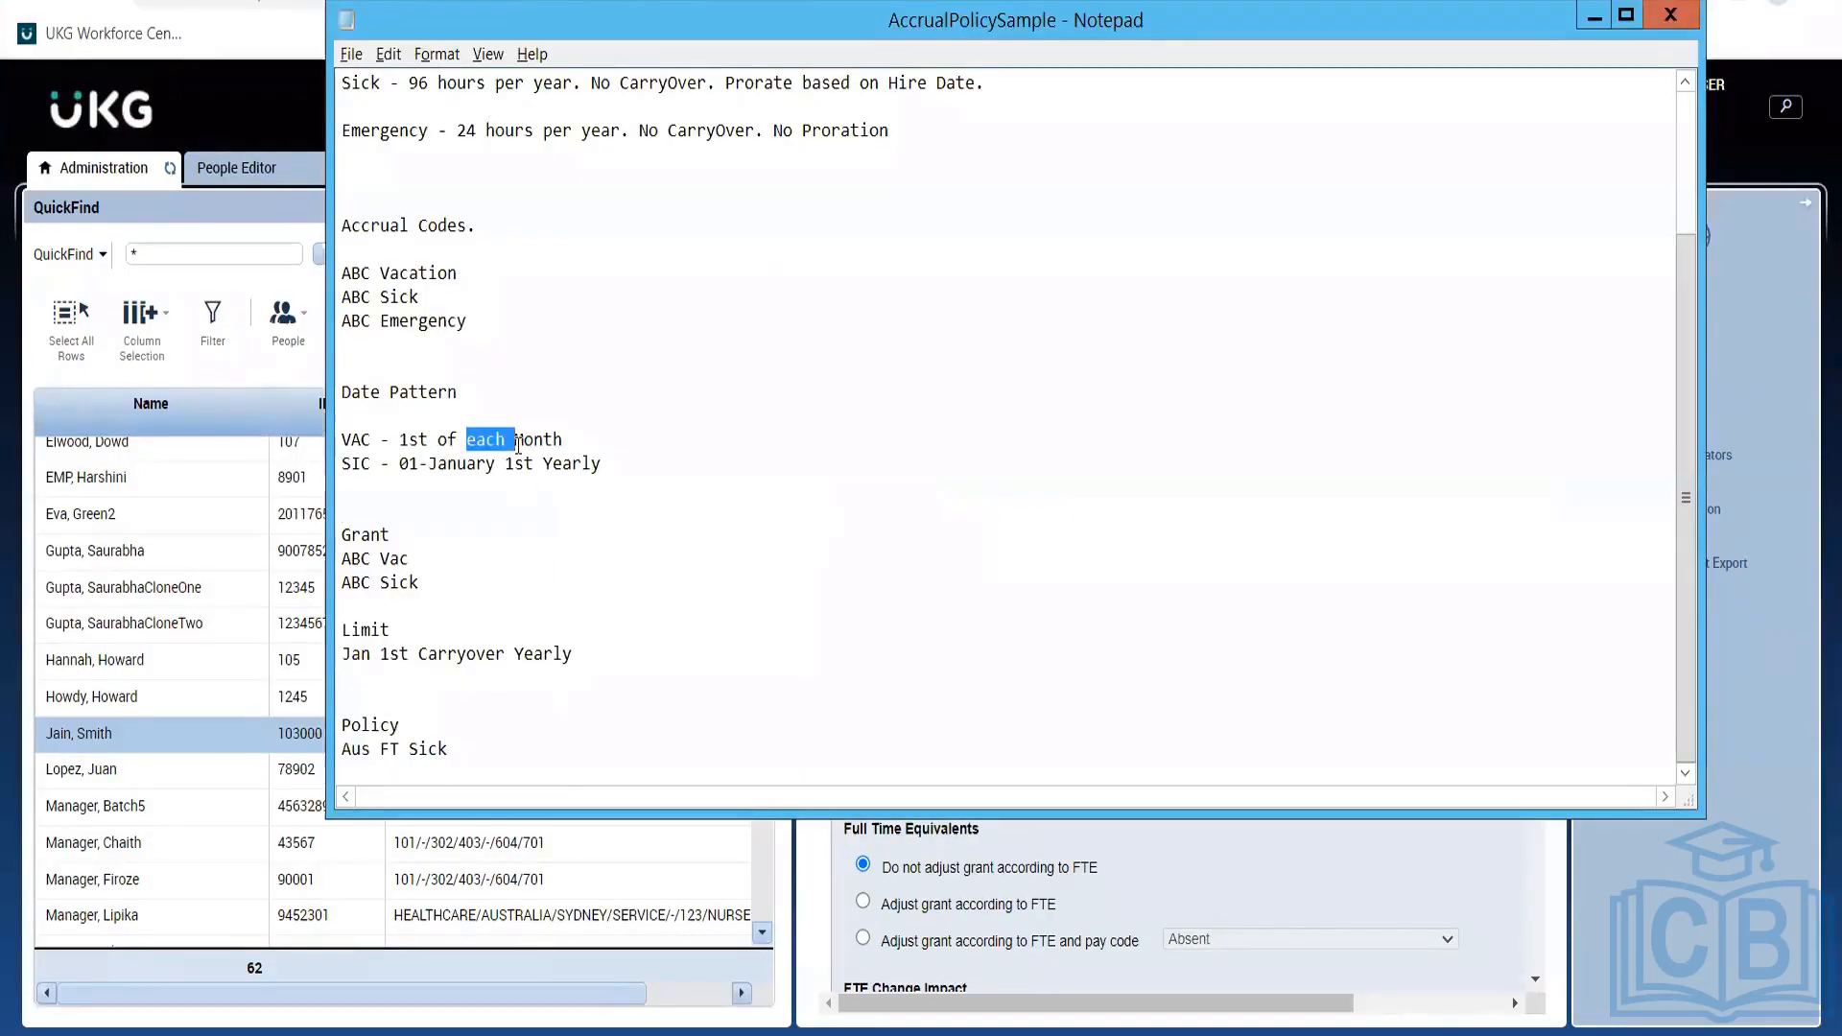
click(587, 434)
key(alt+Tab)
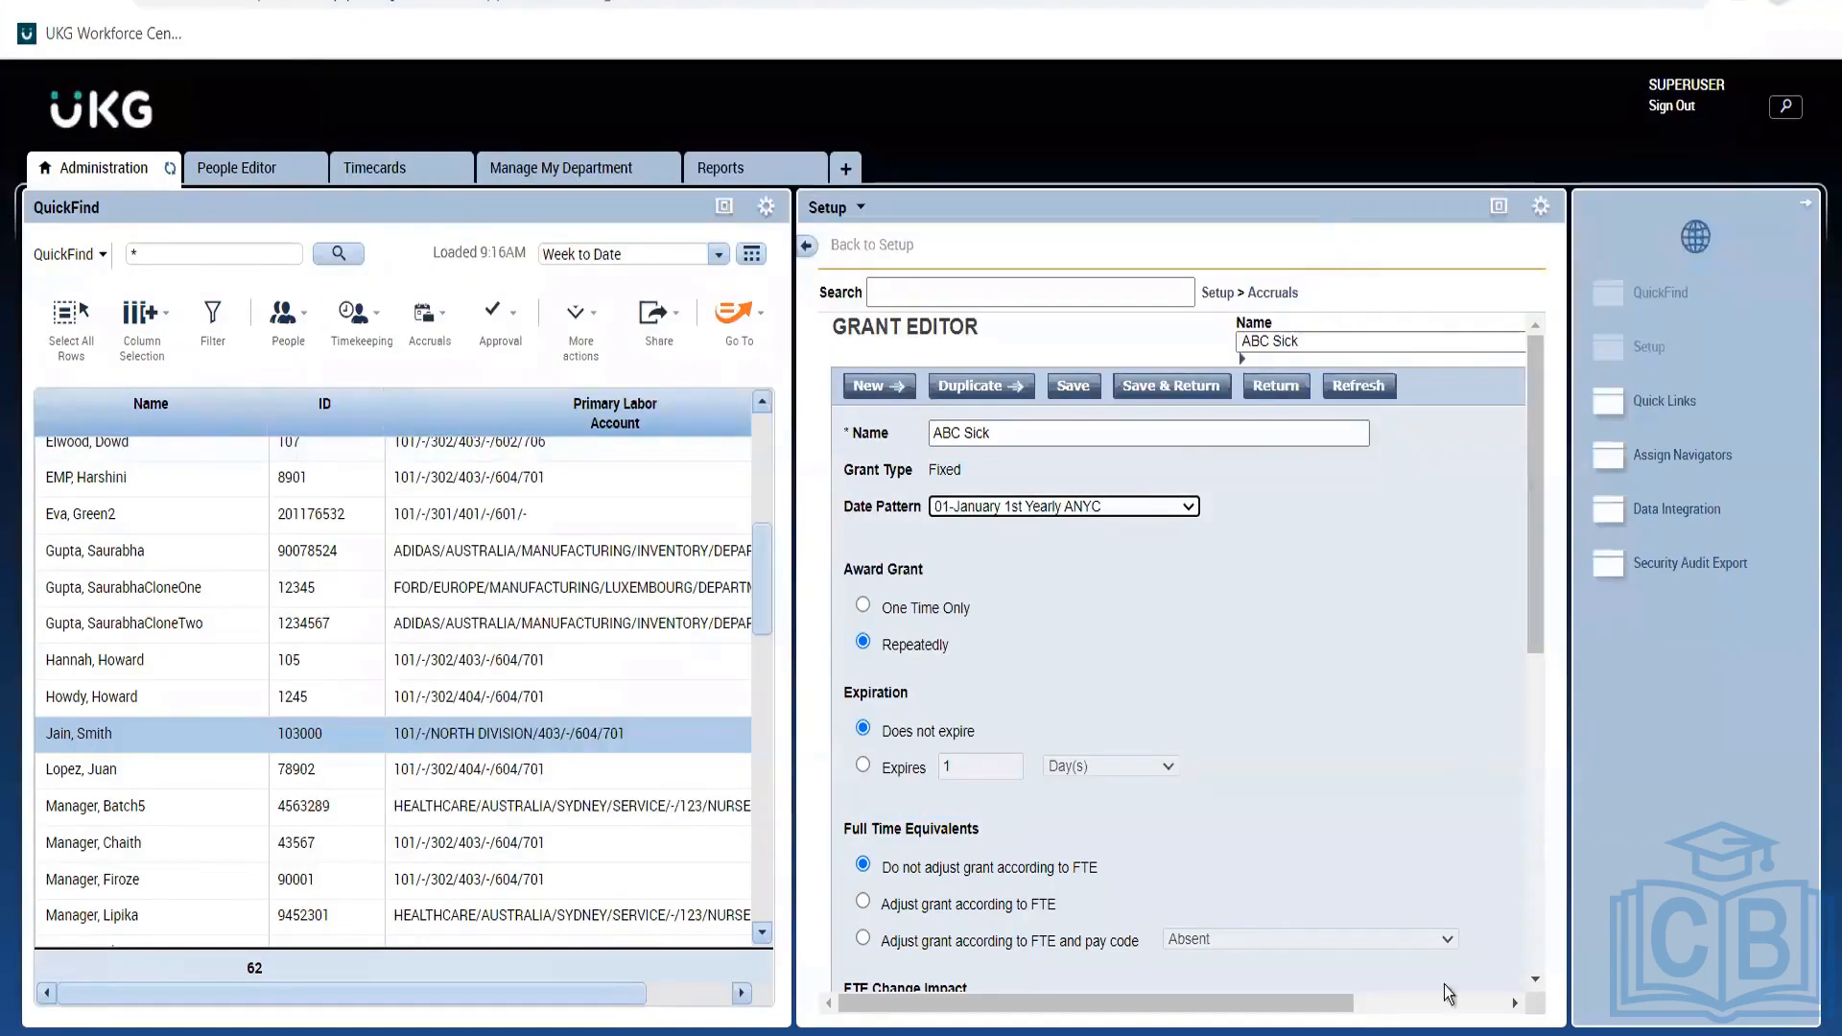
Keep ABC Sick in the Grant Editor and go to the Date Patterns setup page.
click(1501, 1004)
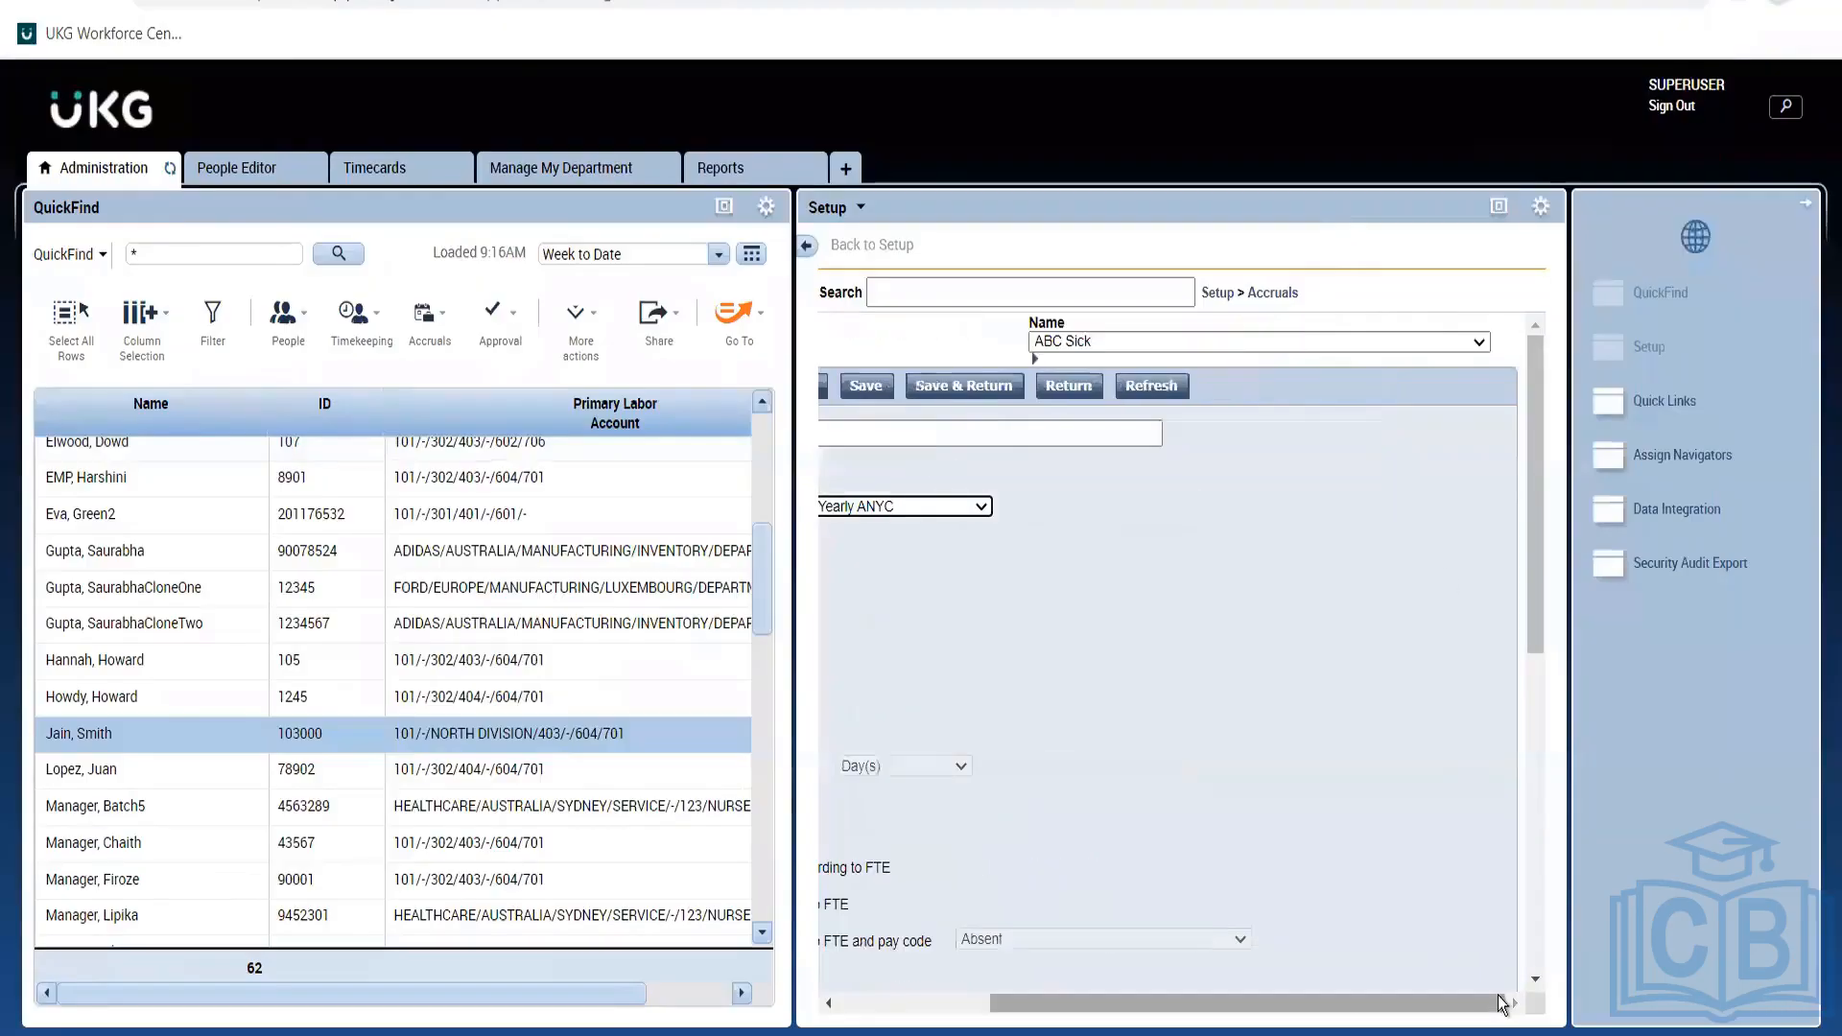
click(1447, 338)
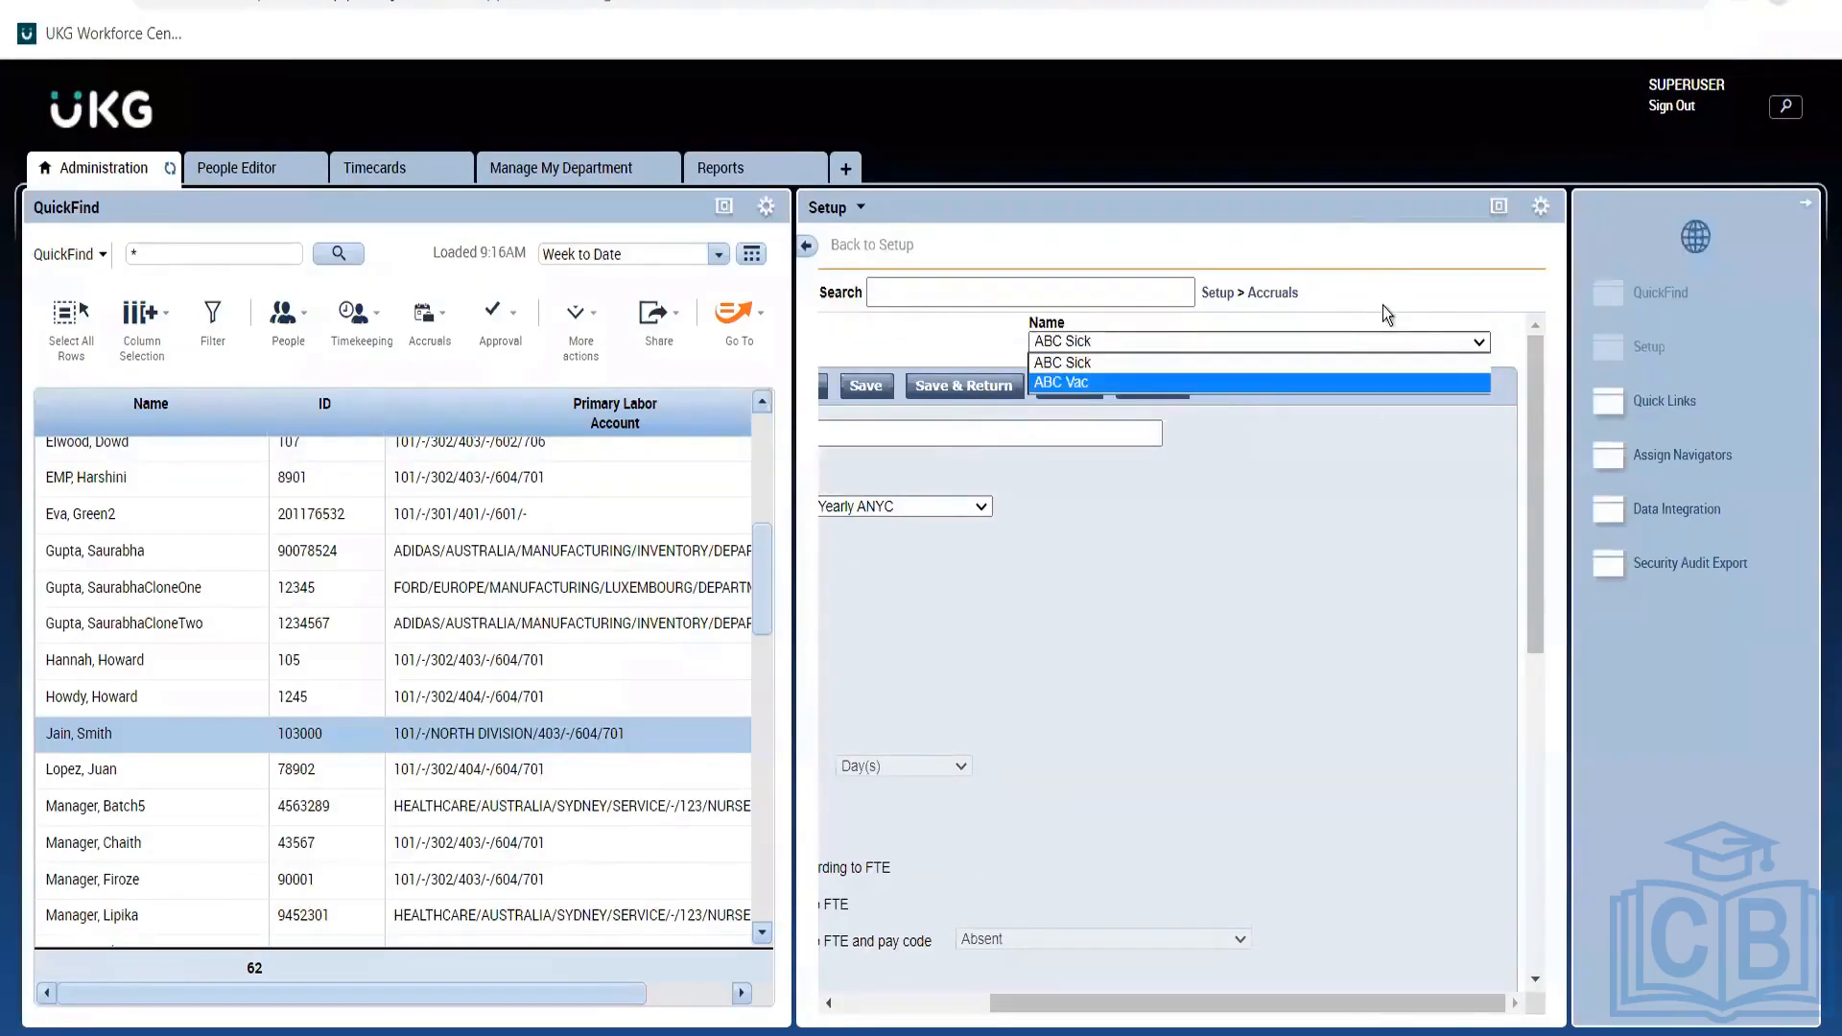
click(1258, 295)
click(1259, 301)
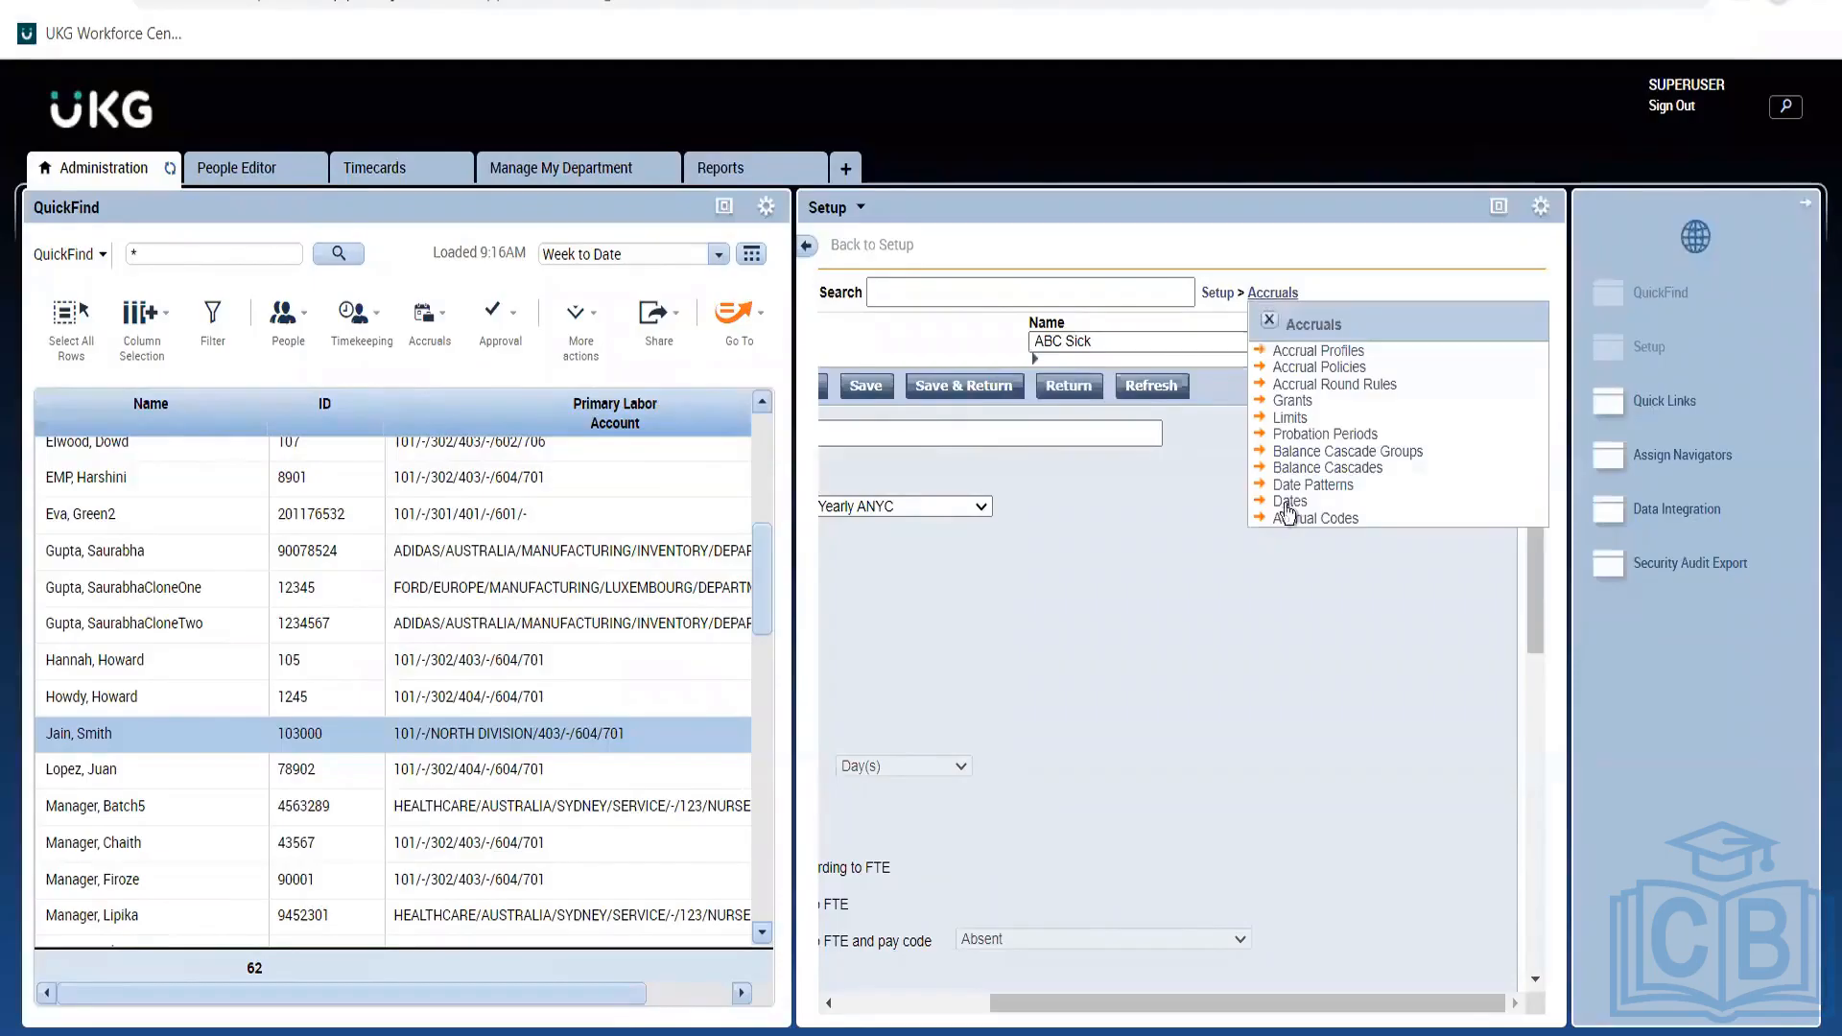
click(1313, 487)
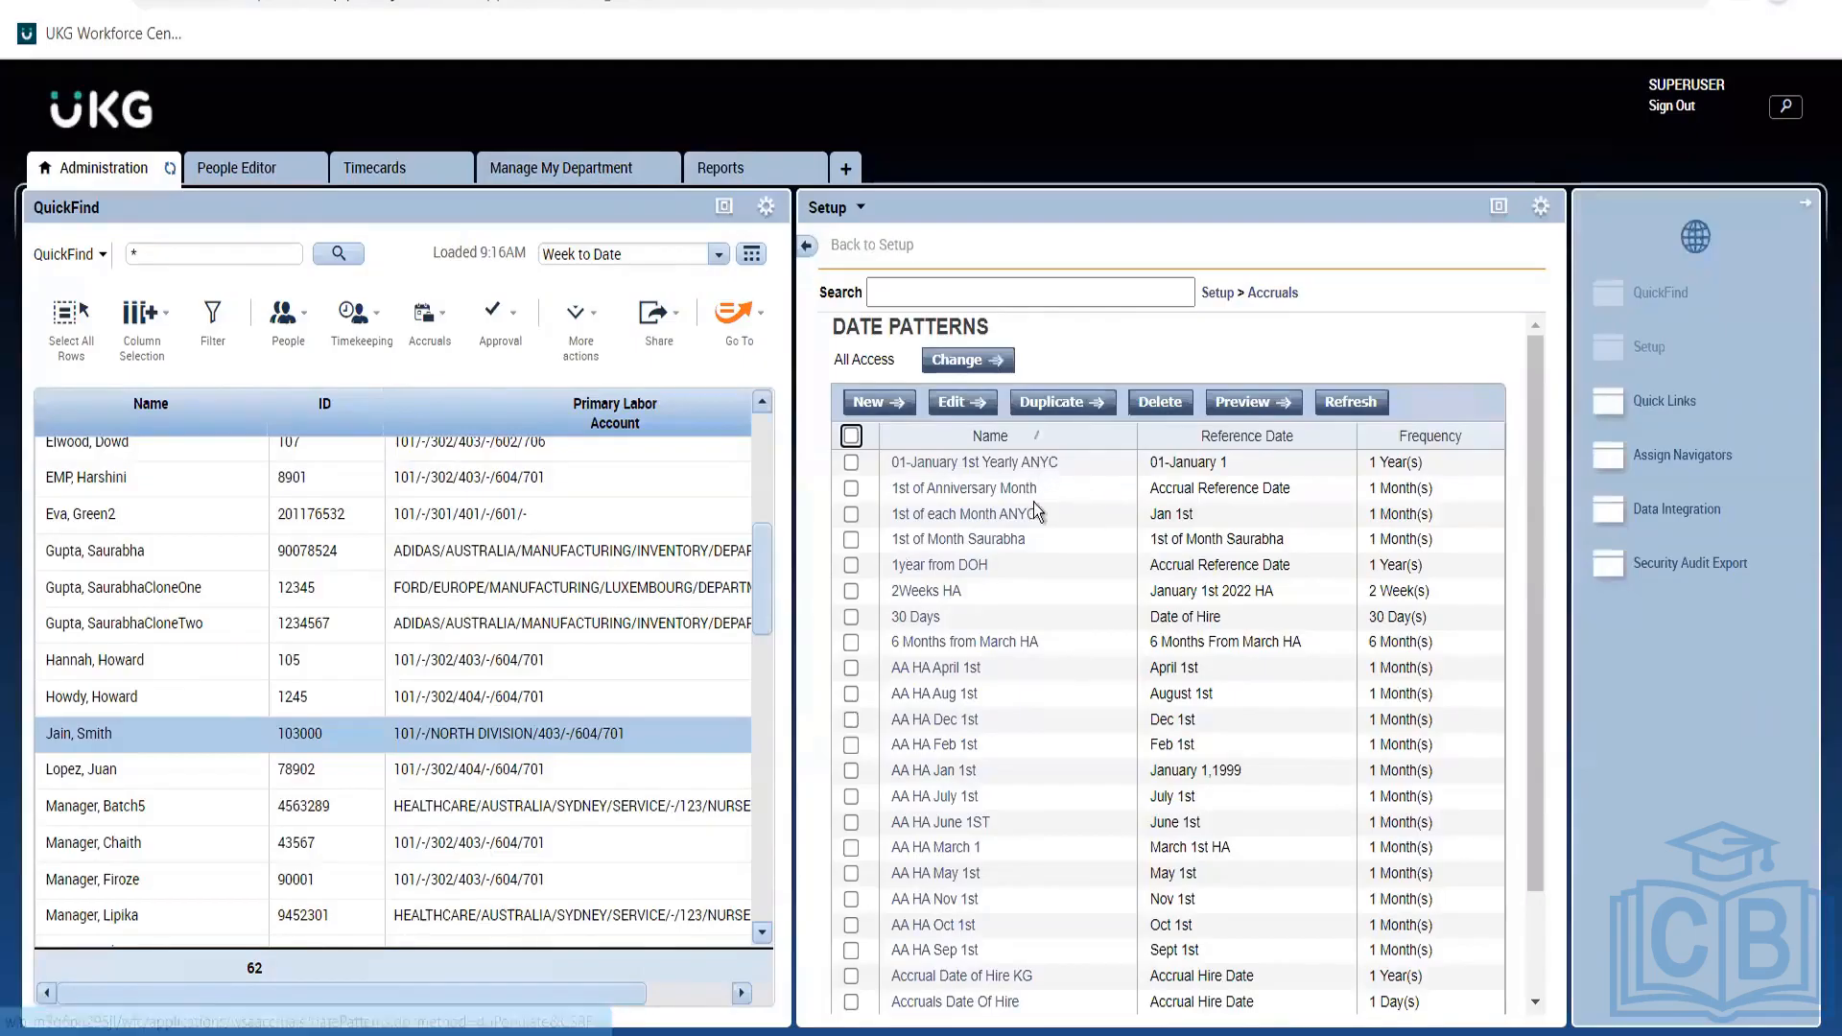
Duplicate 01-January 1st Yearly ANYC and rename the copy 01-January 1st Yearly.
click(851, 463)
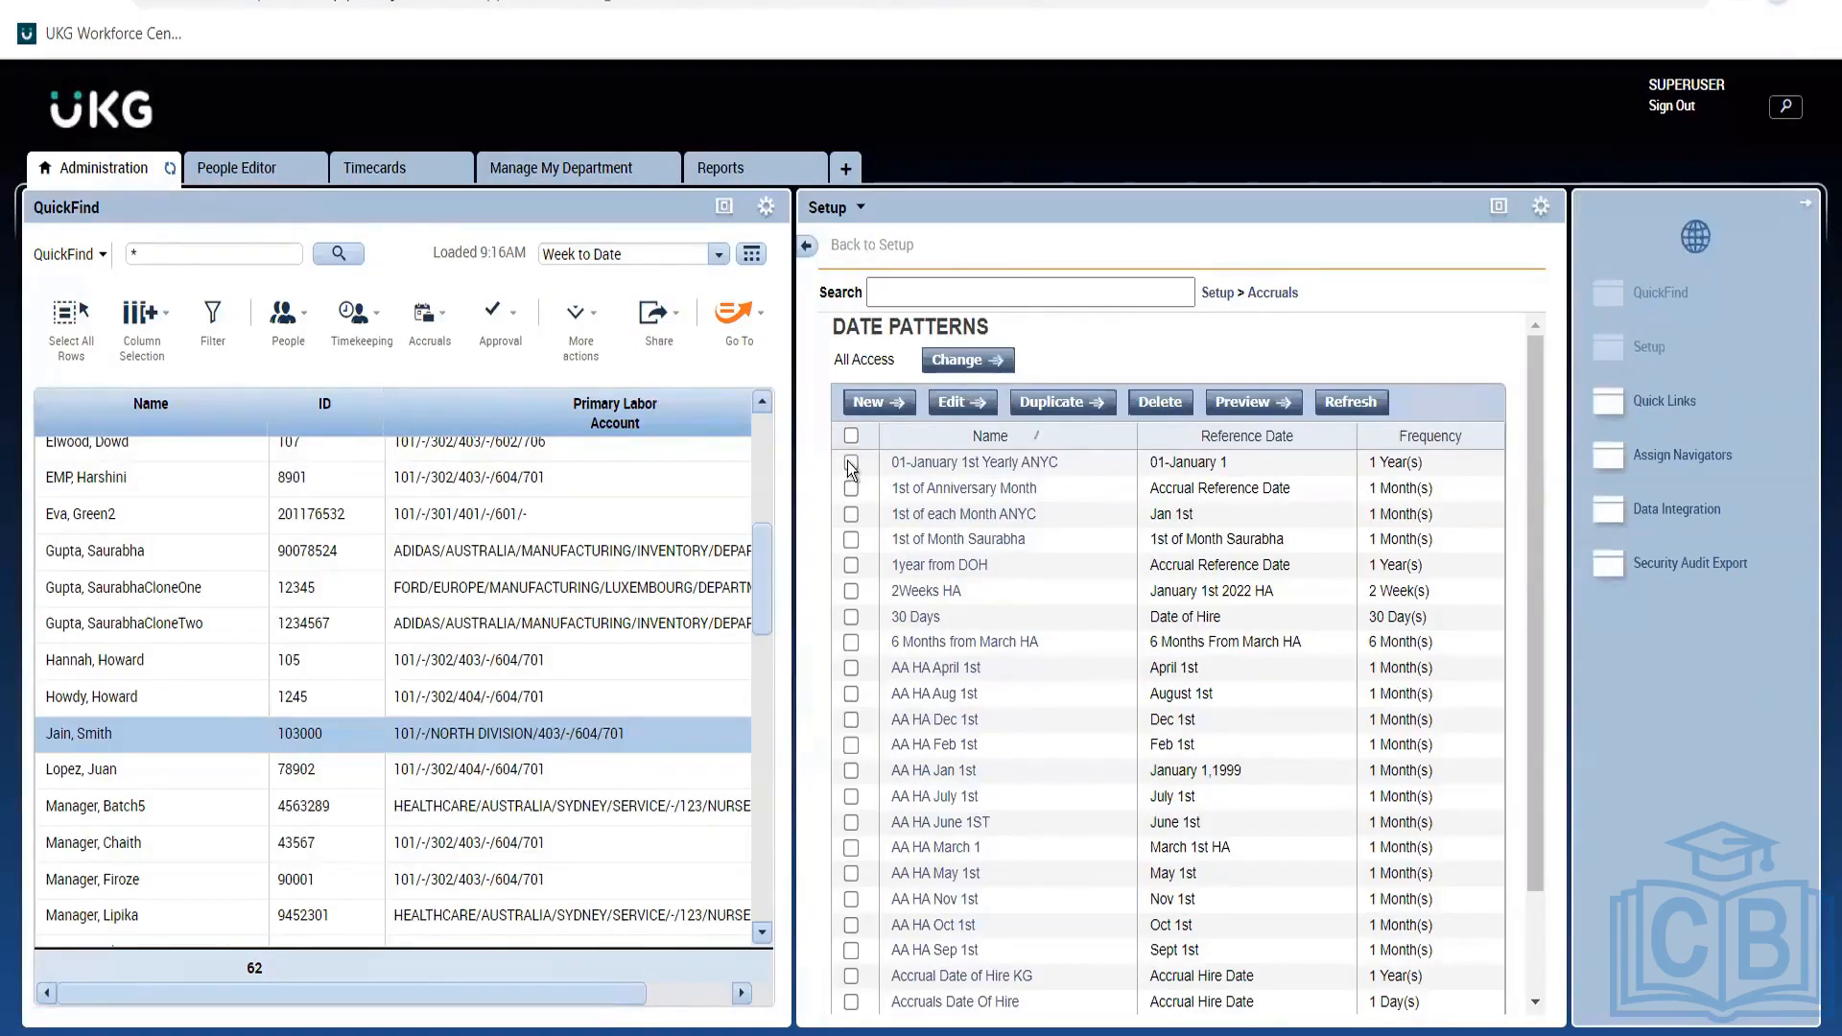
click(1043, 405)
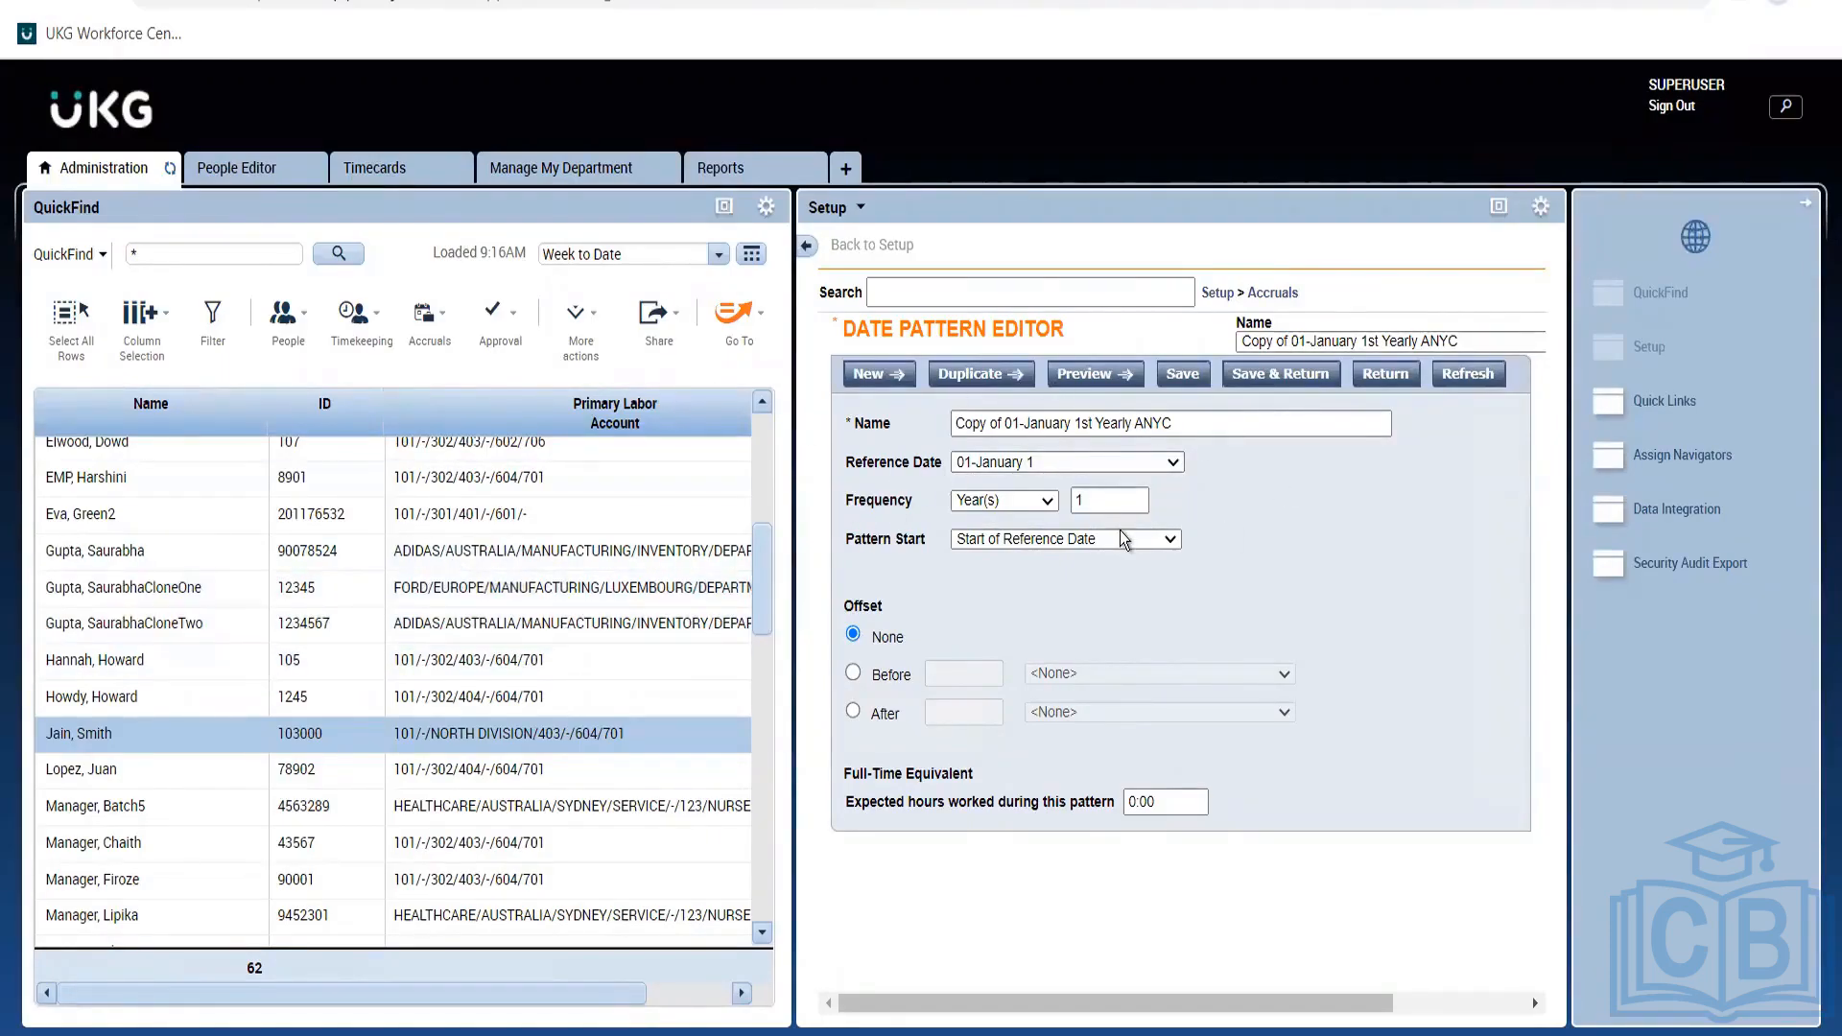
click(1005, 429)
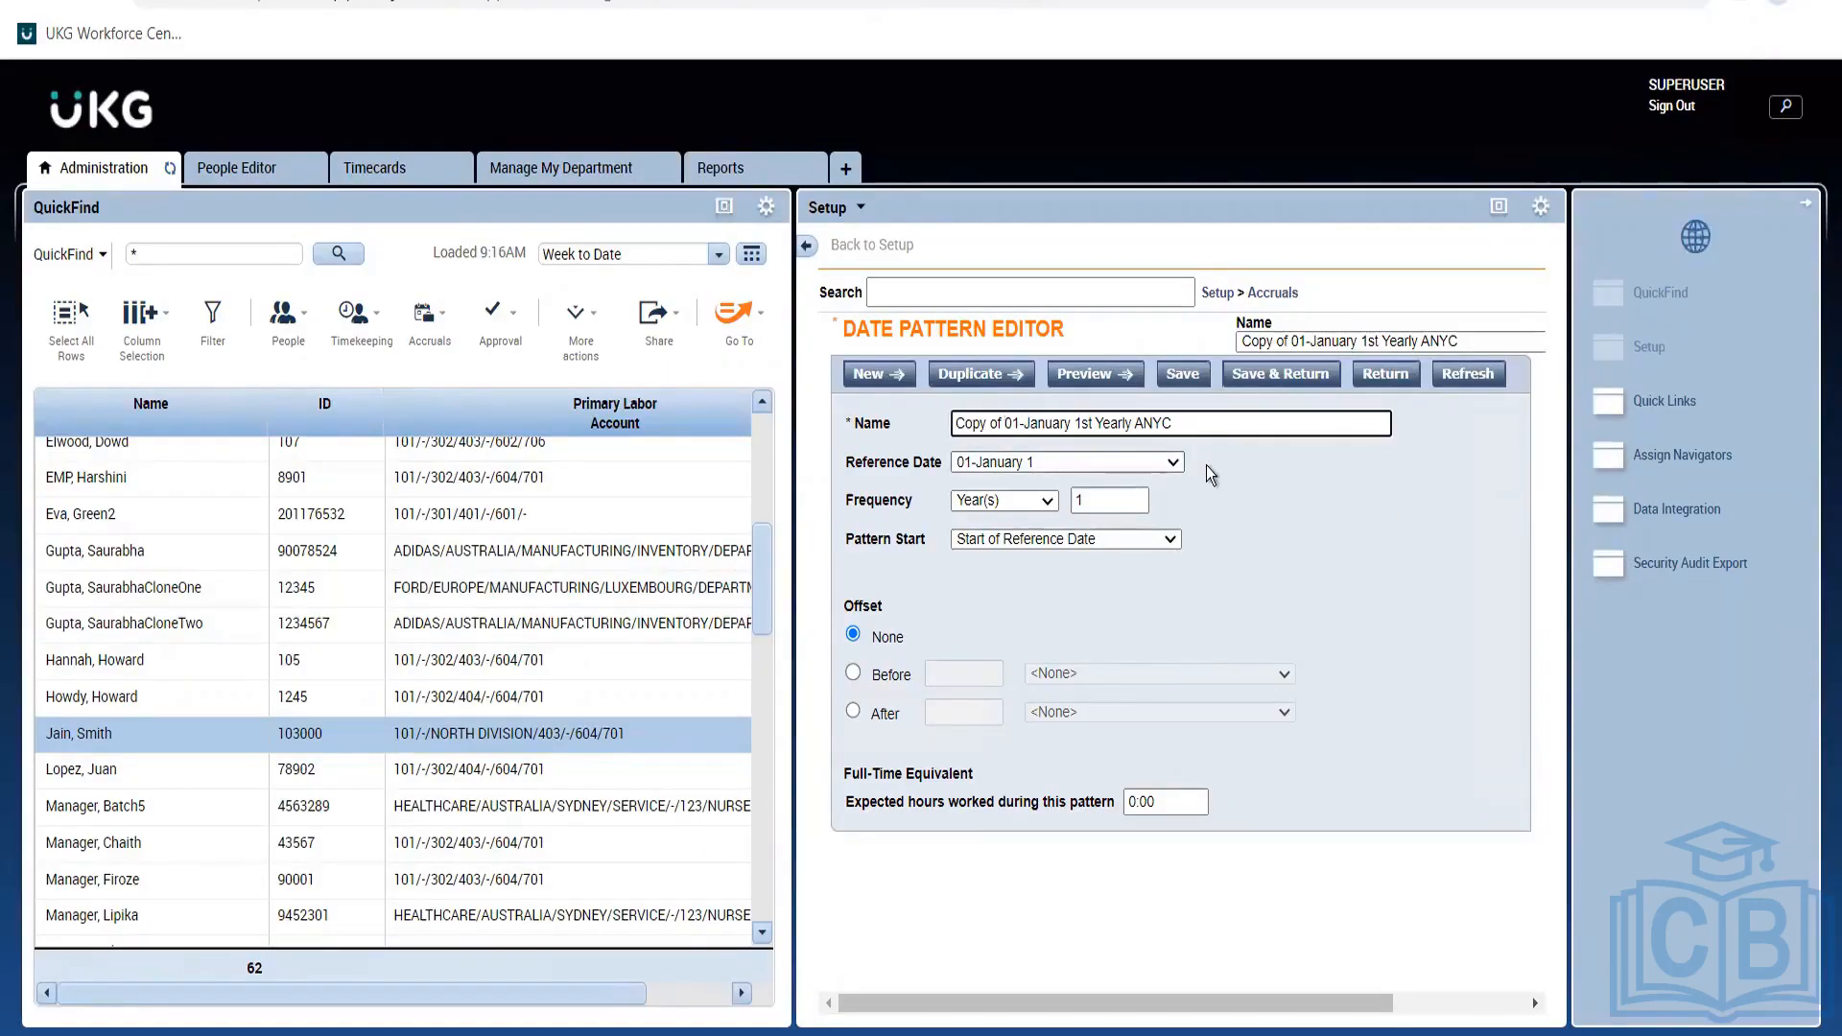
key(BackSpace)
key(BackSpace)
key(BackSpace)
key(BackSpace)
key(BackSpace)
key(BackSpace)
key(BackSpace)
key(BackSpace)
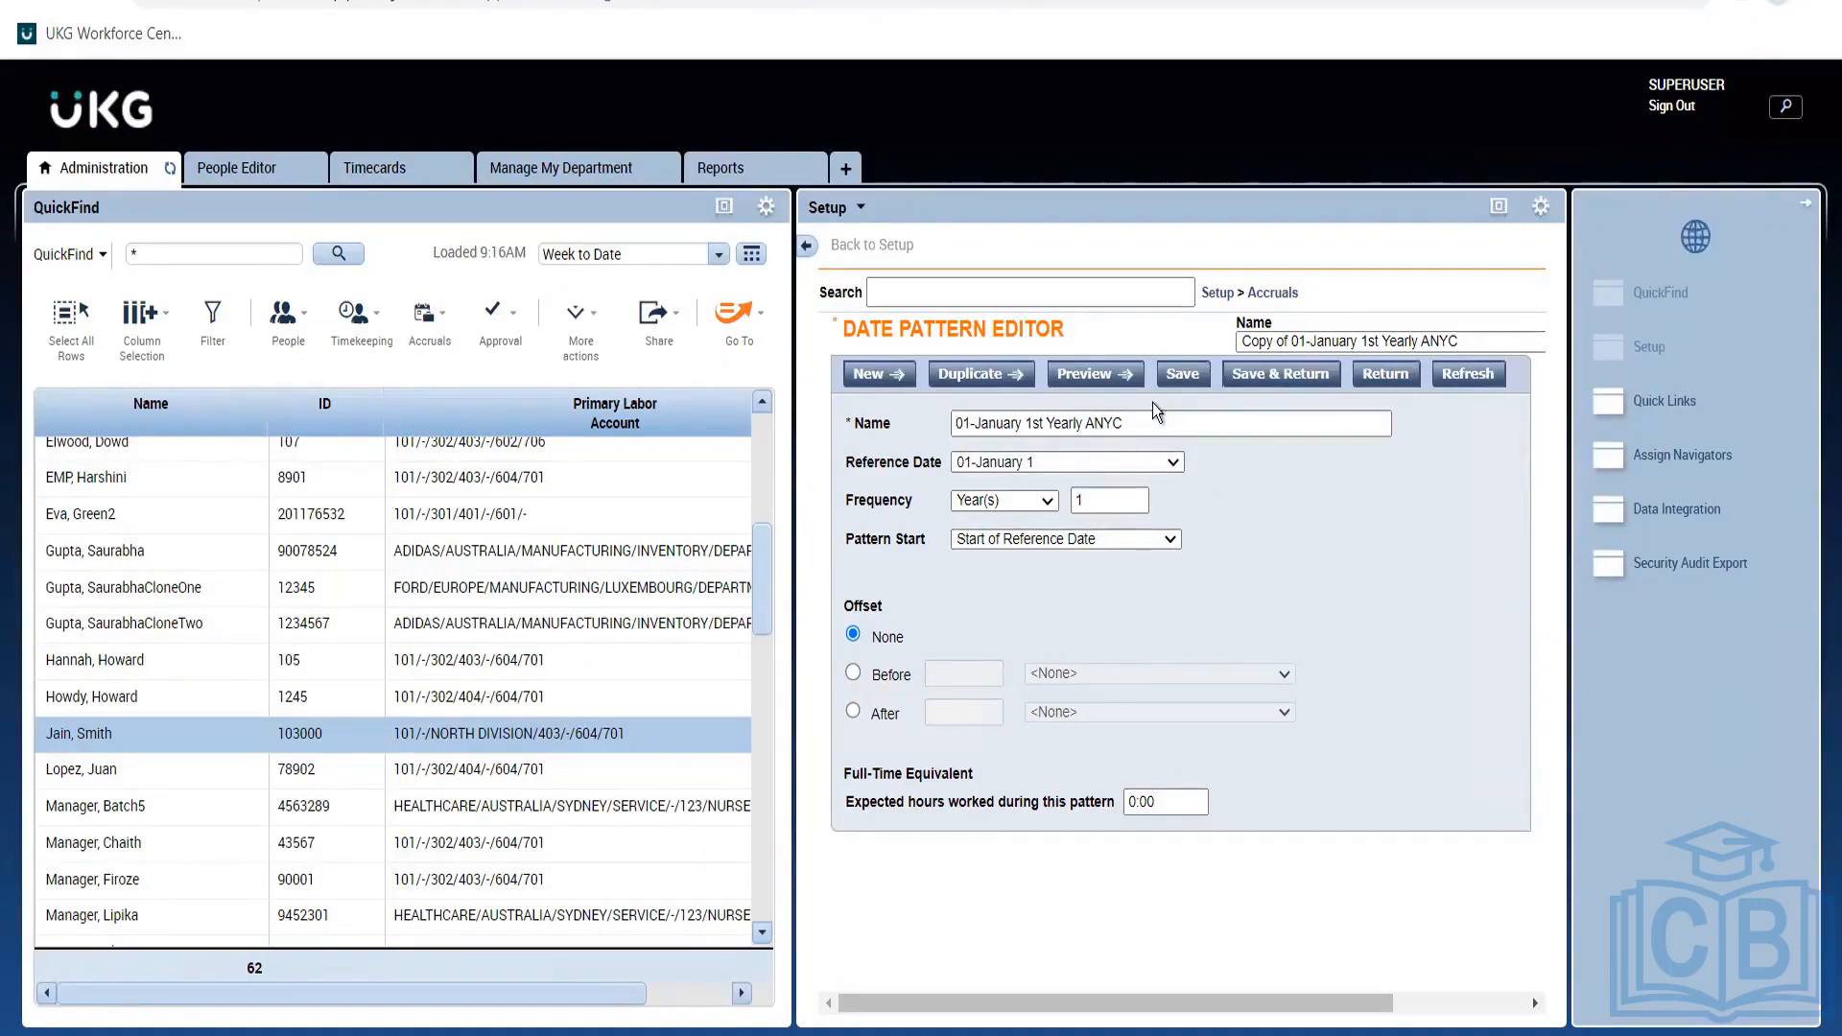
click(1161, 434)
key(BackSpace)
key(BackSpace)
key(BackSpace)
key(BackSpace)
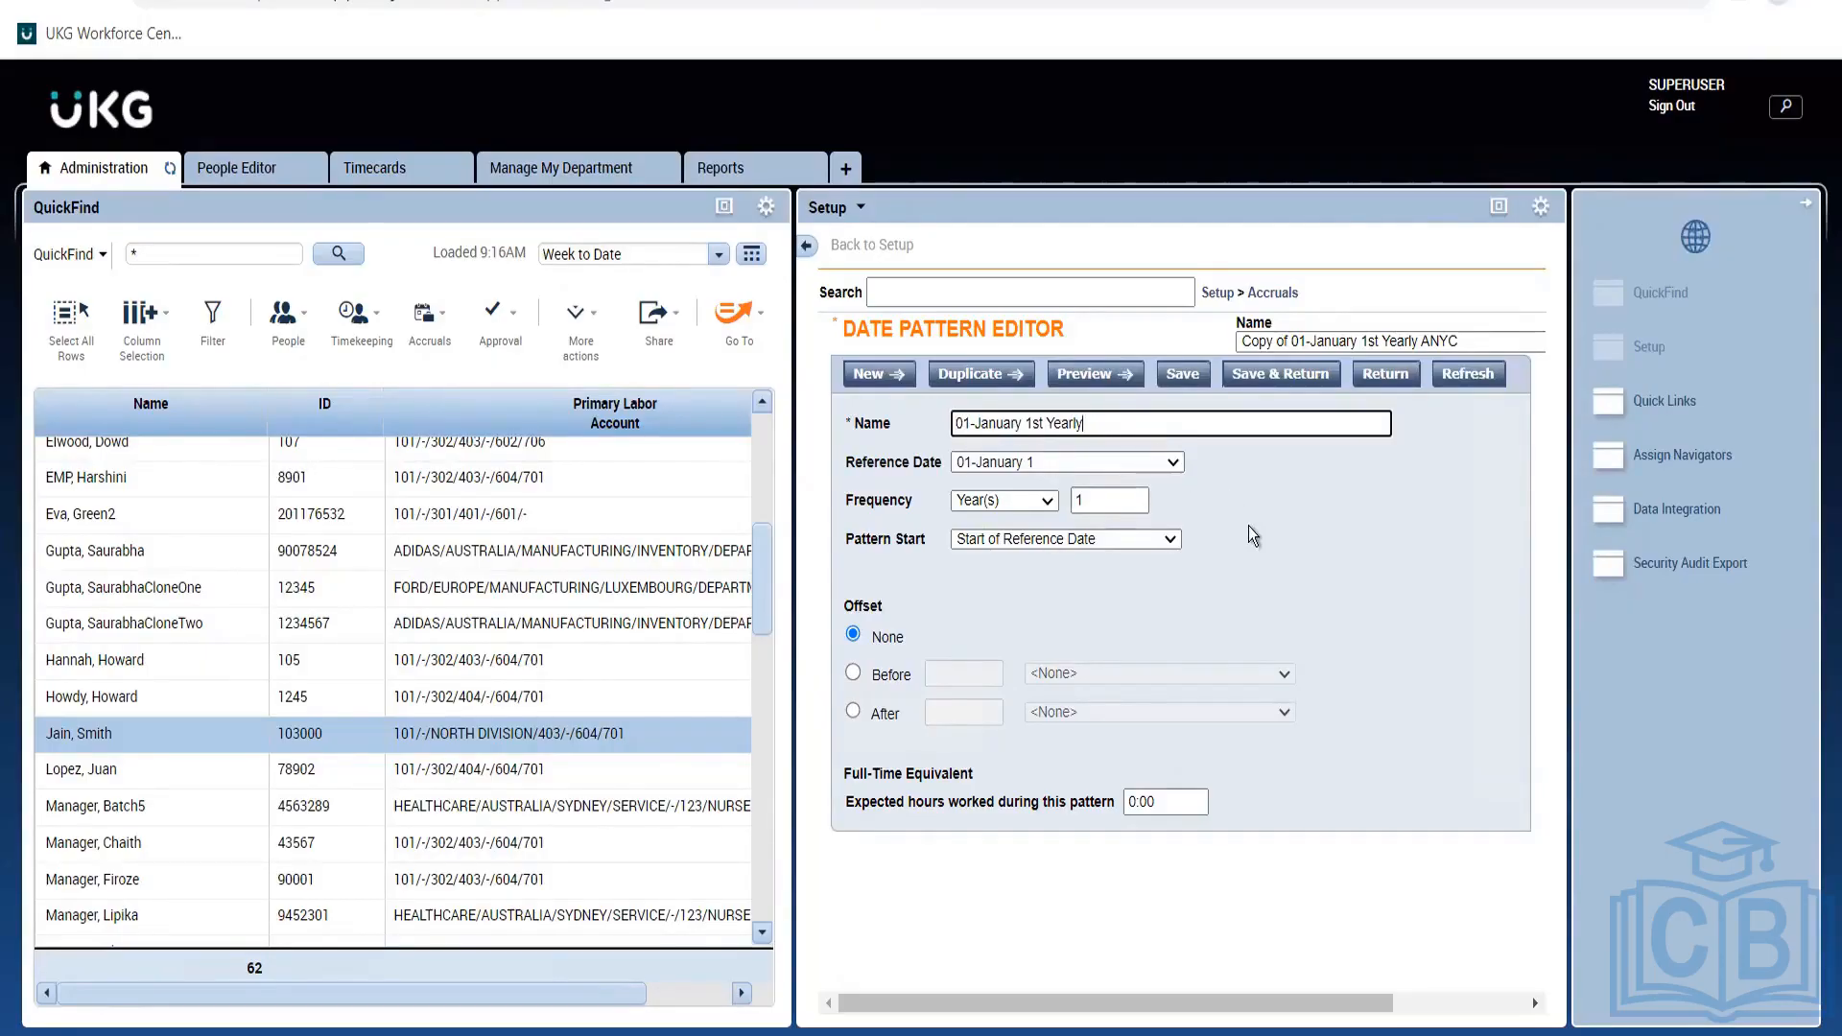
Keep the new pattern's reference date at 01-January 1.
click(1247, 526)
click(1141, 465)
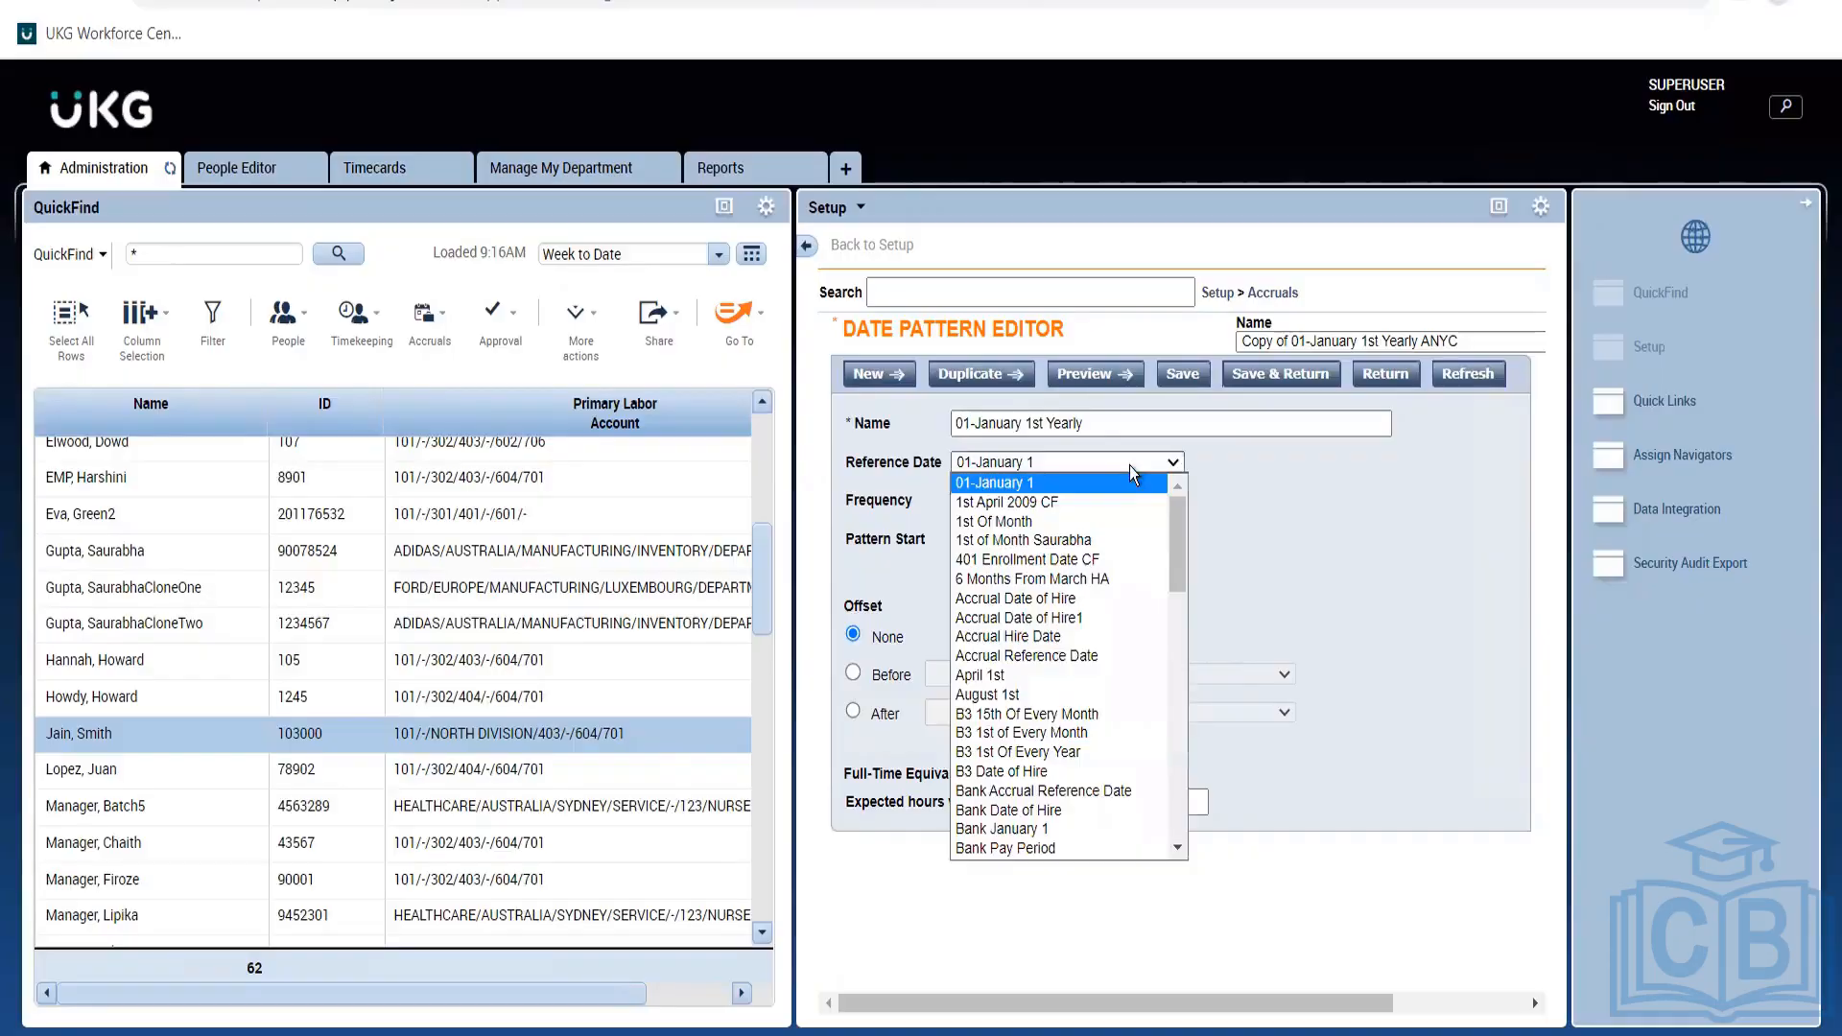
click(1130, 465)
click(1130, 464)
click(1401, 533)
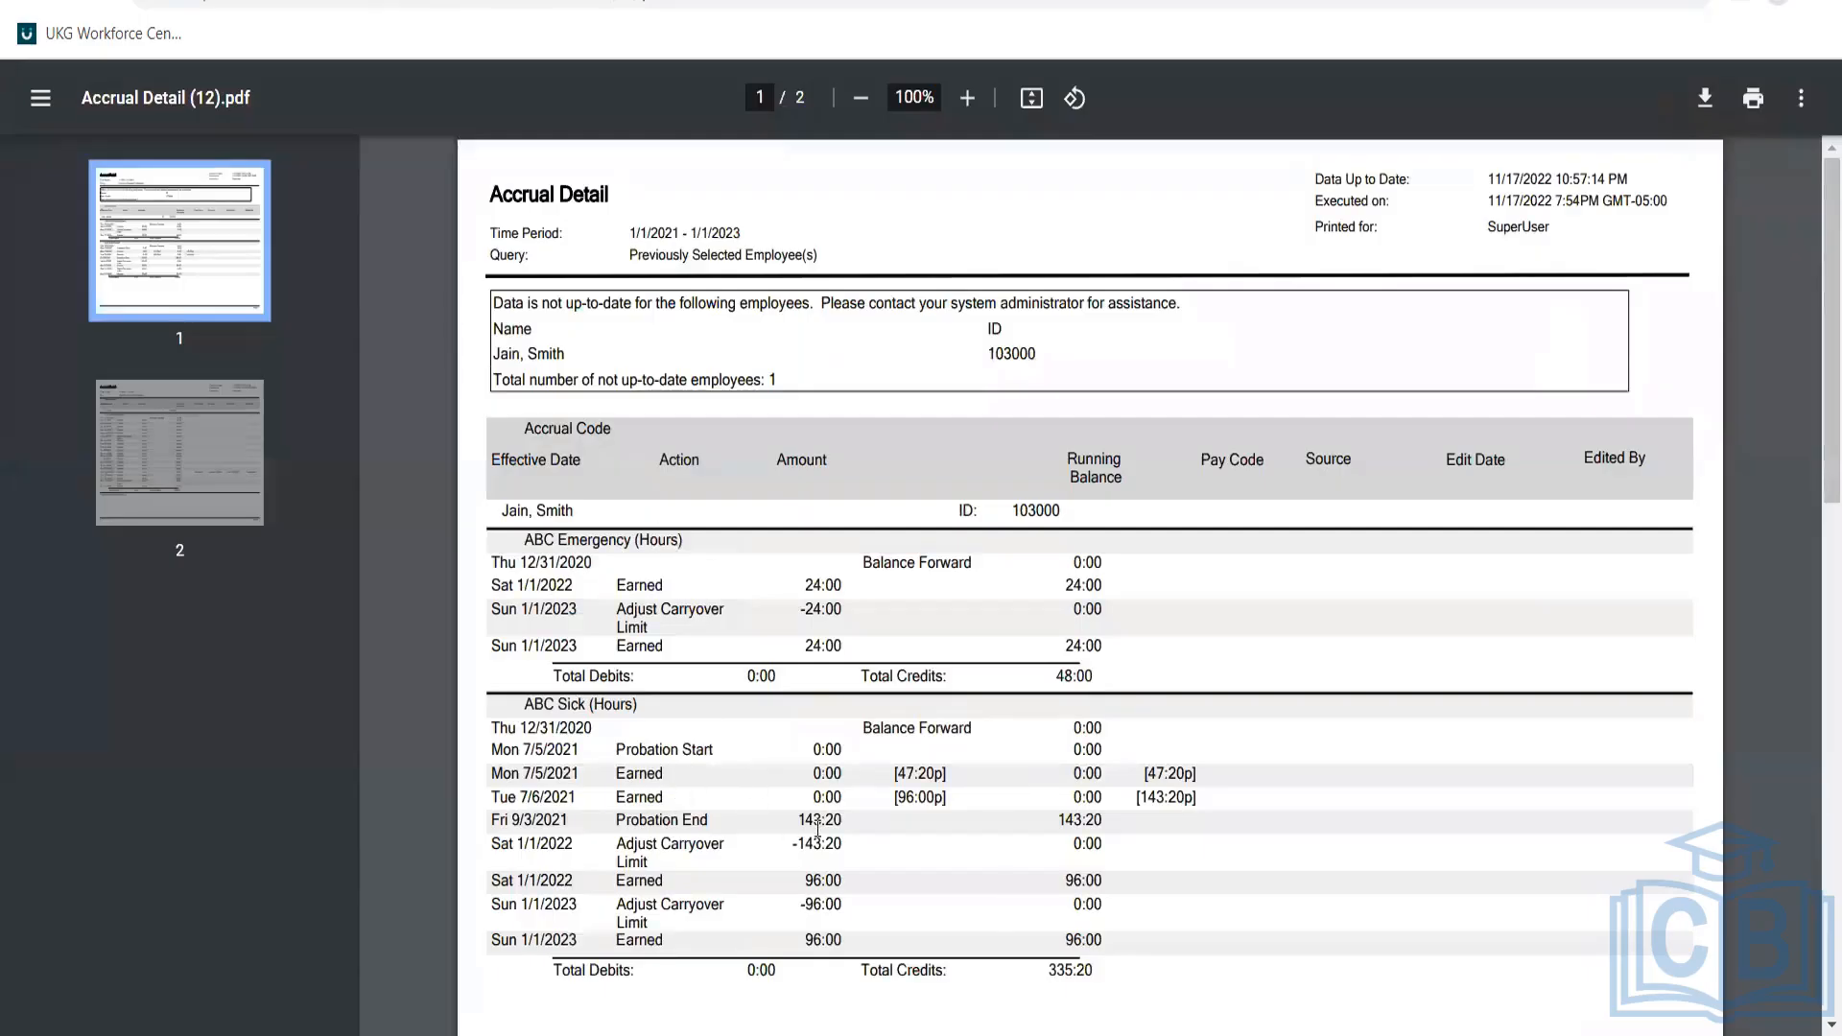
Highlight the Mon 7/5 and Tue 7/6/2021 ABC Sick earned rows in the Accrual Detail PDF.
triple_click(902, 797)
triple_click(642, 773)
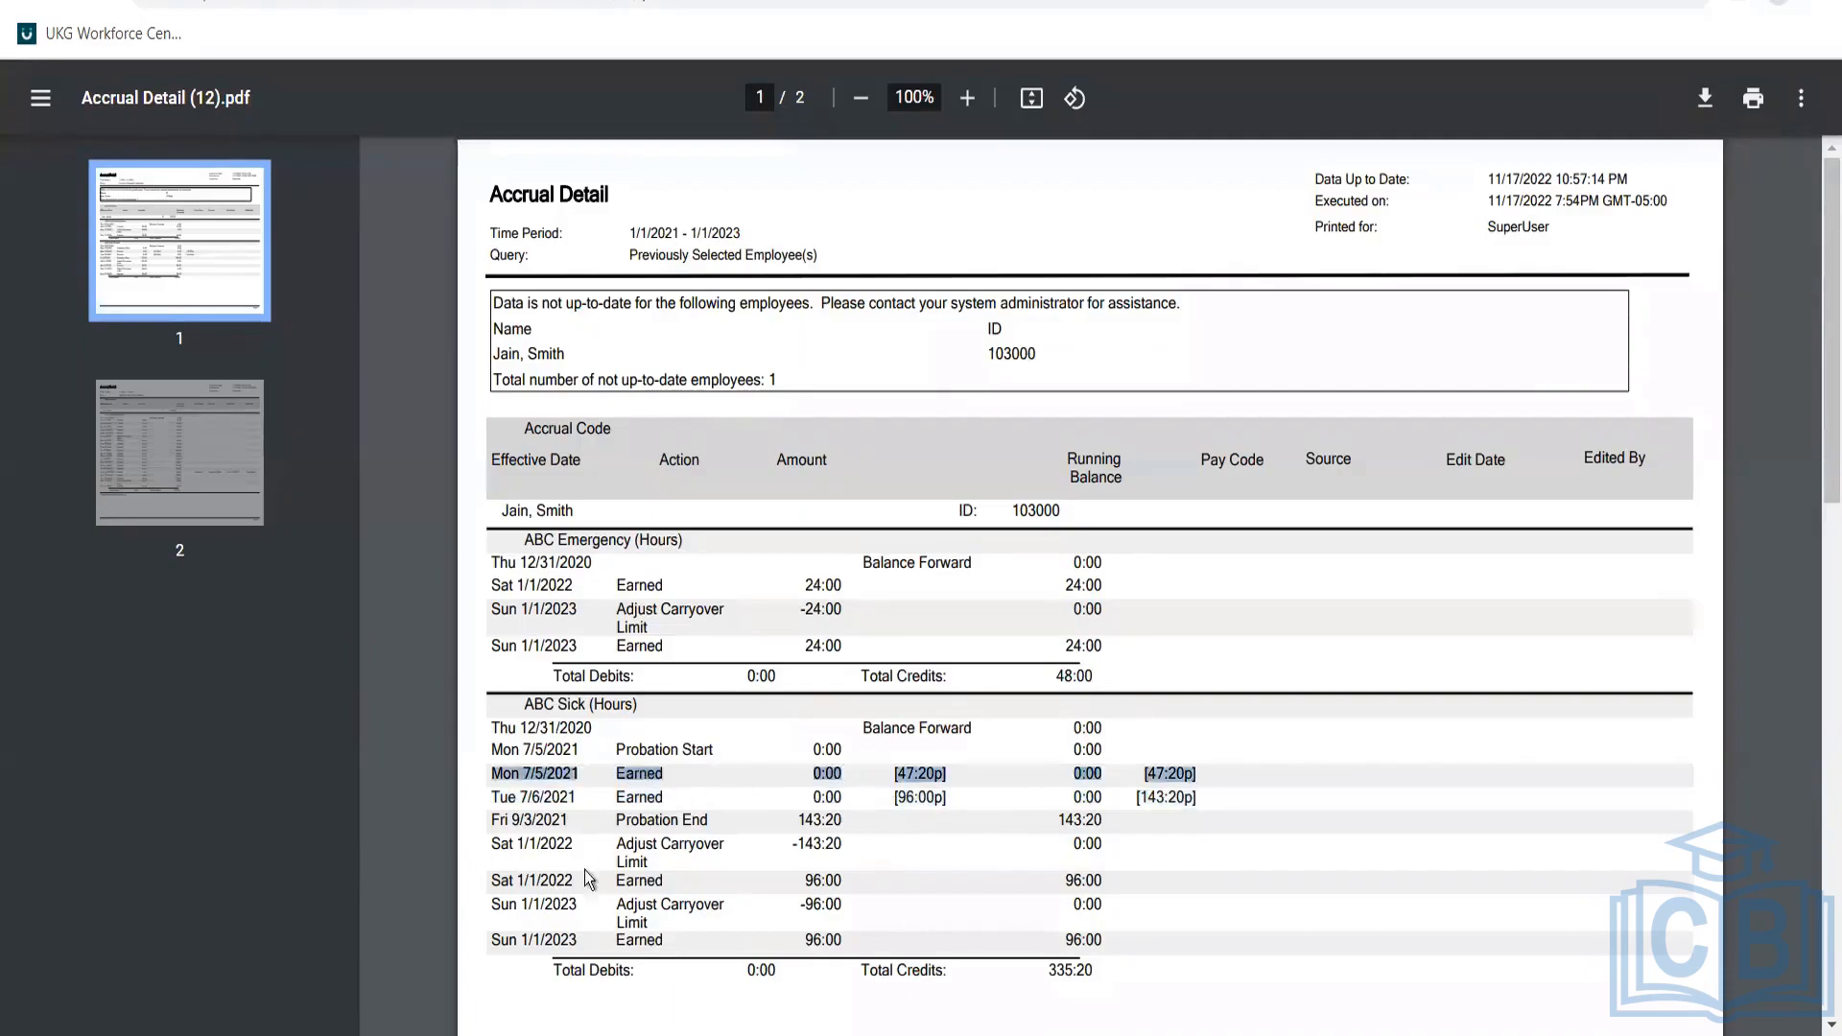
click(809, 911)
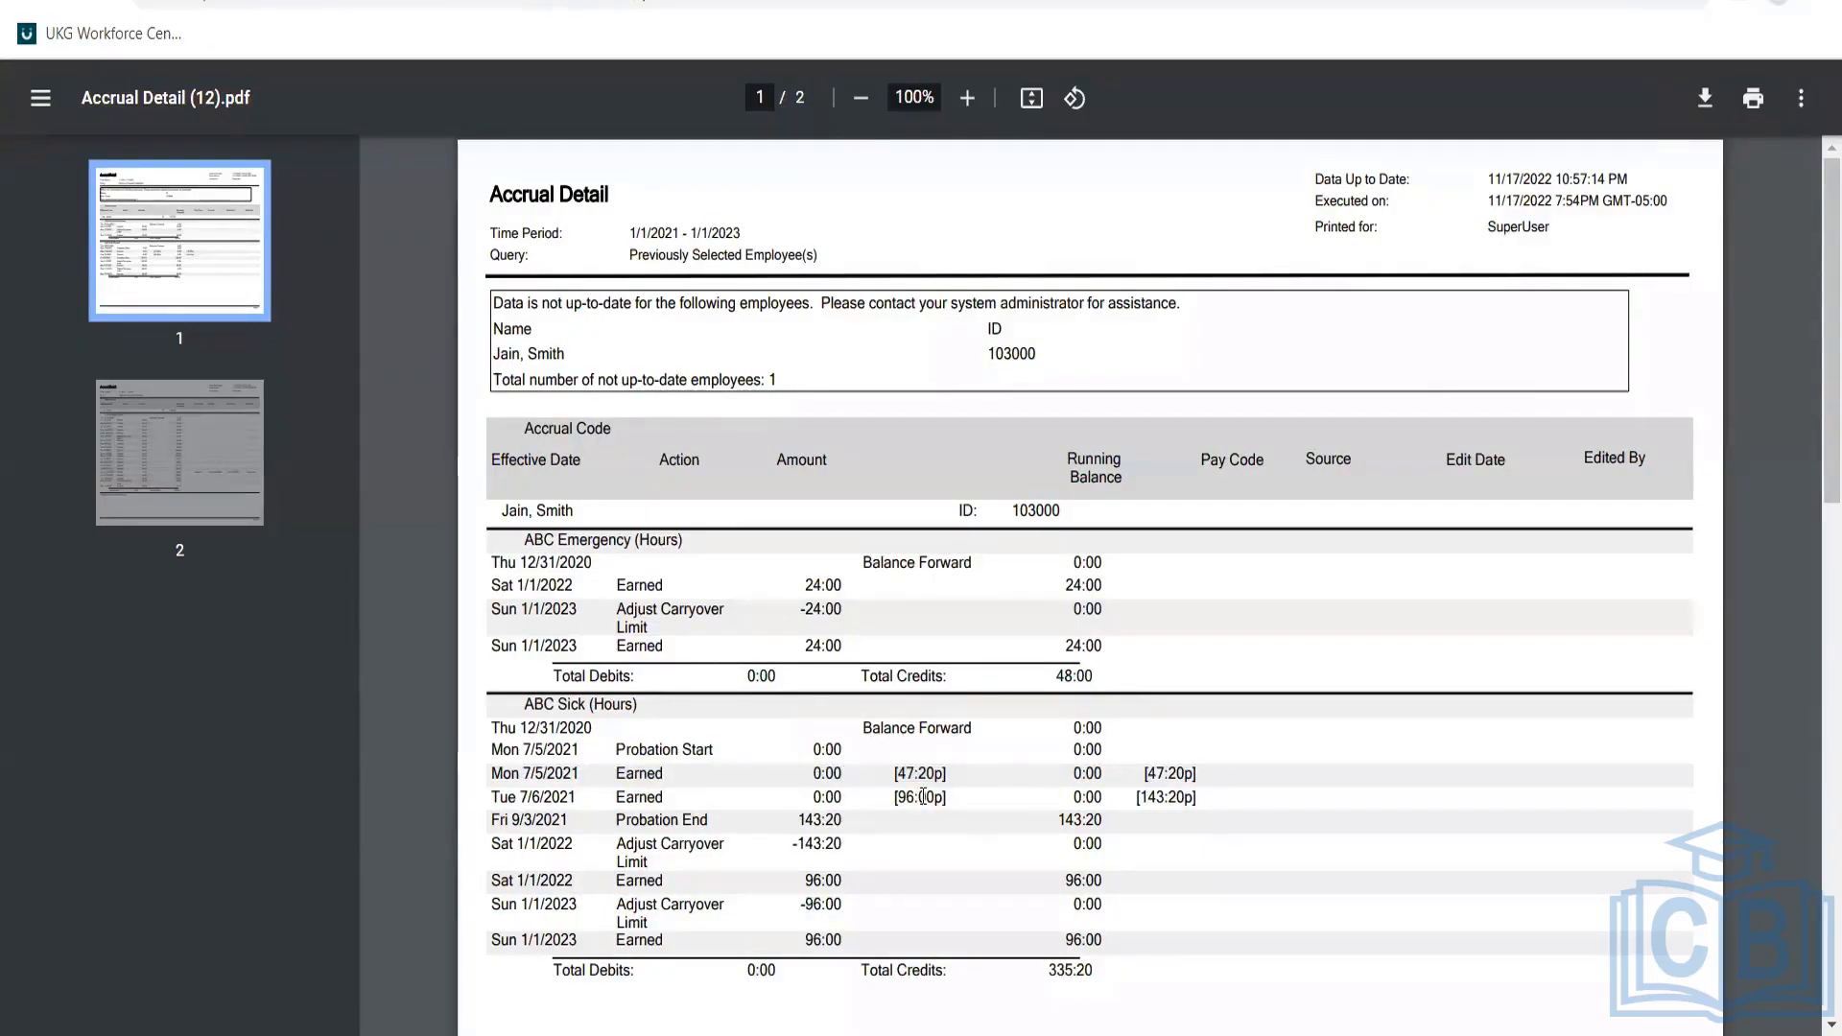
triple_click(919, 794)
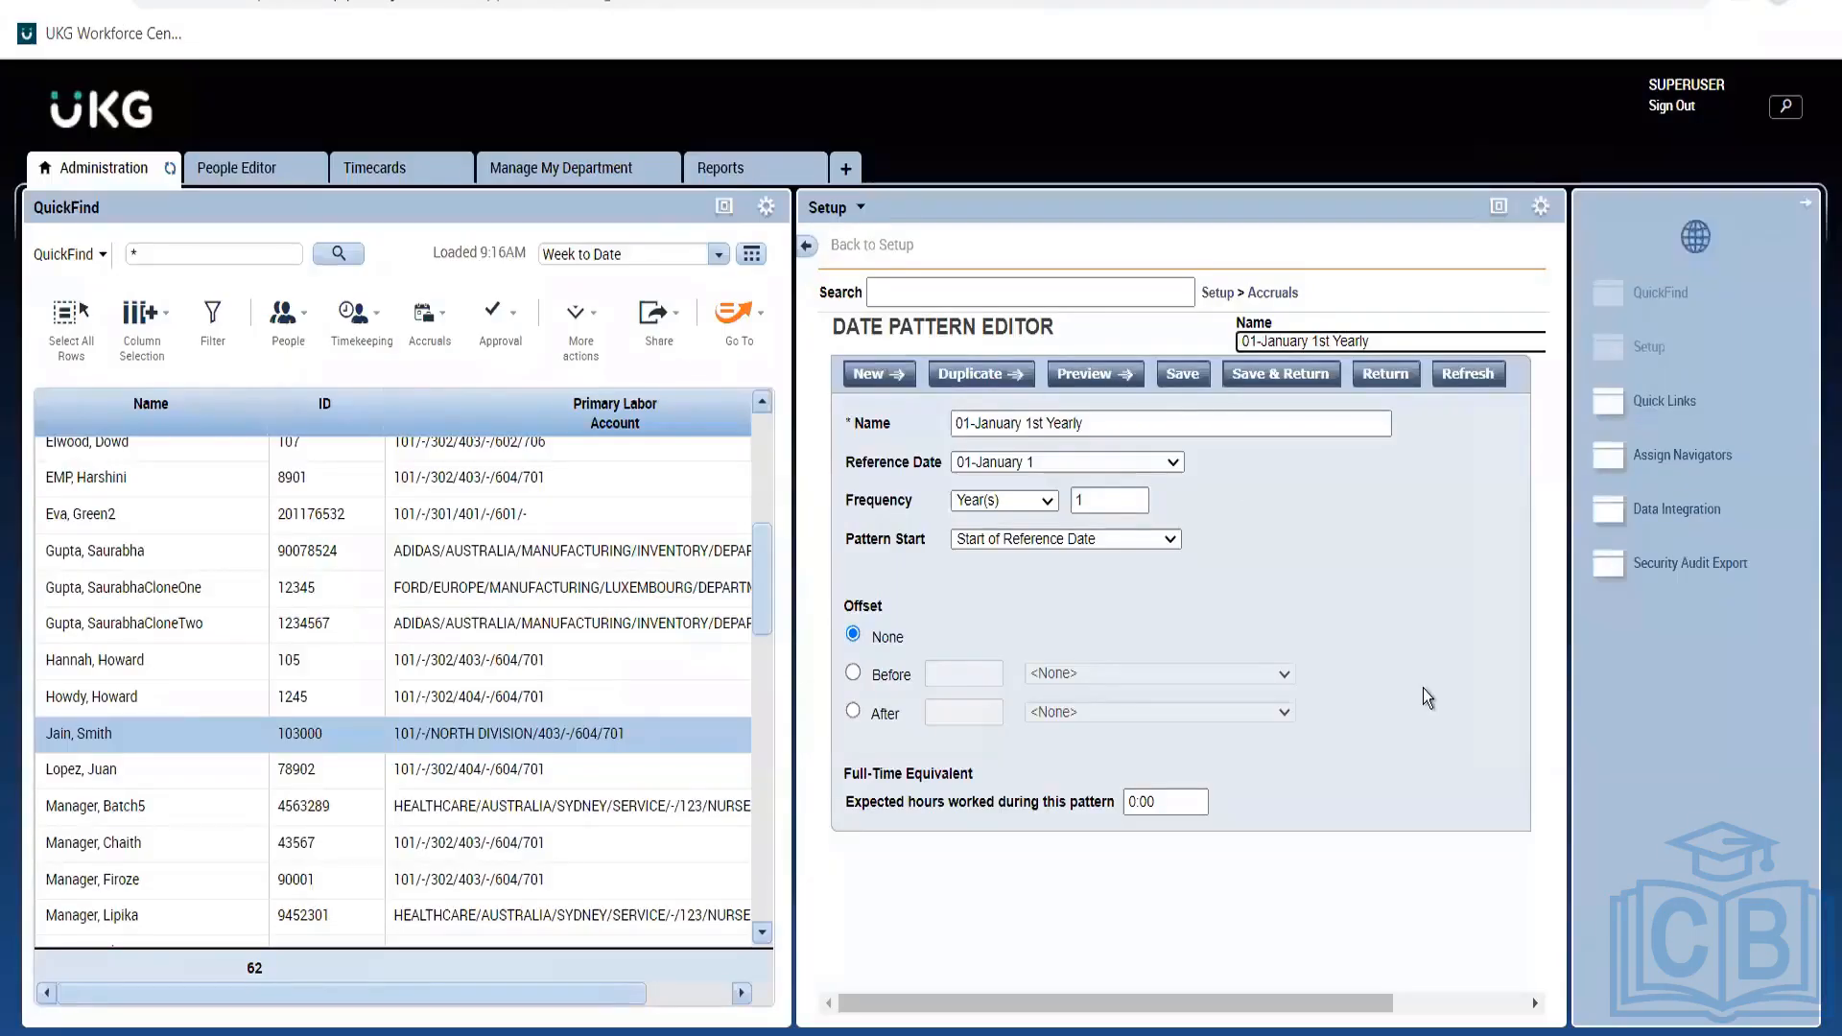
Save the 01-January 1st Yearly pattern, go back to Date Patterns, and select 1st of each Month ANYC.
click(1178, 374)
click(1285, 297)
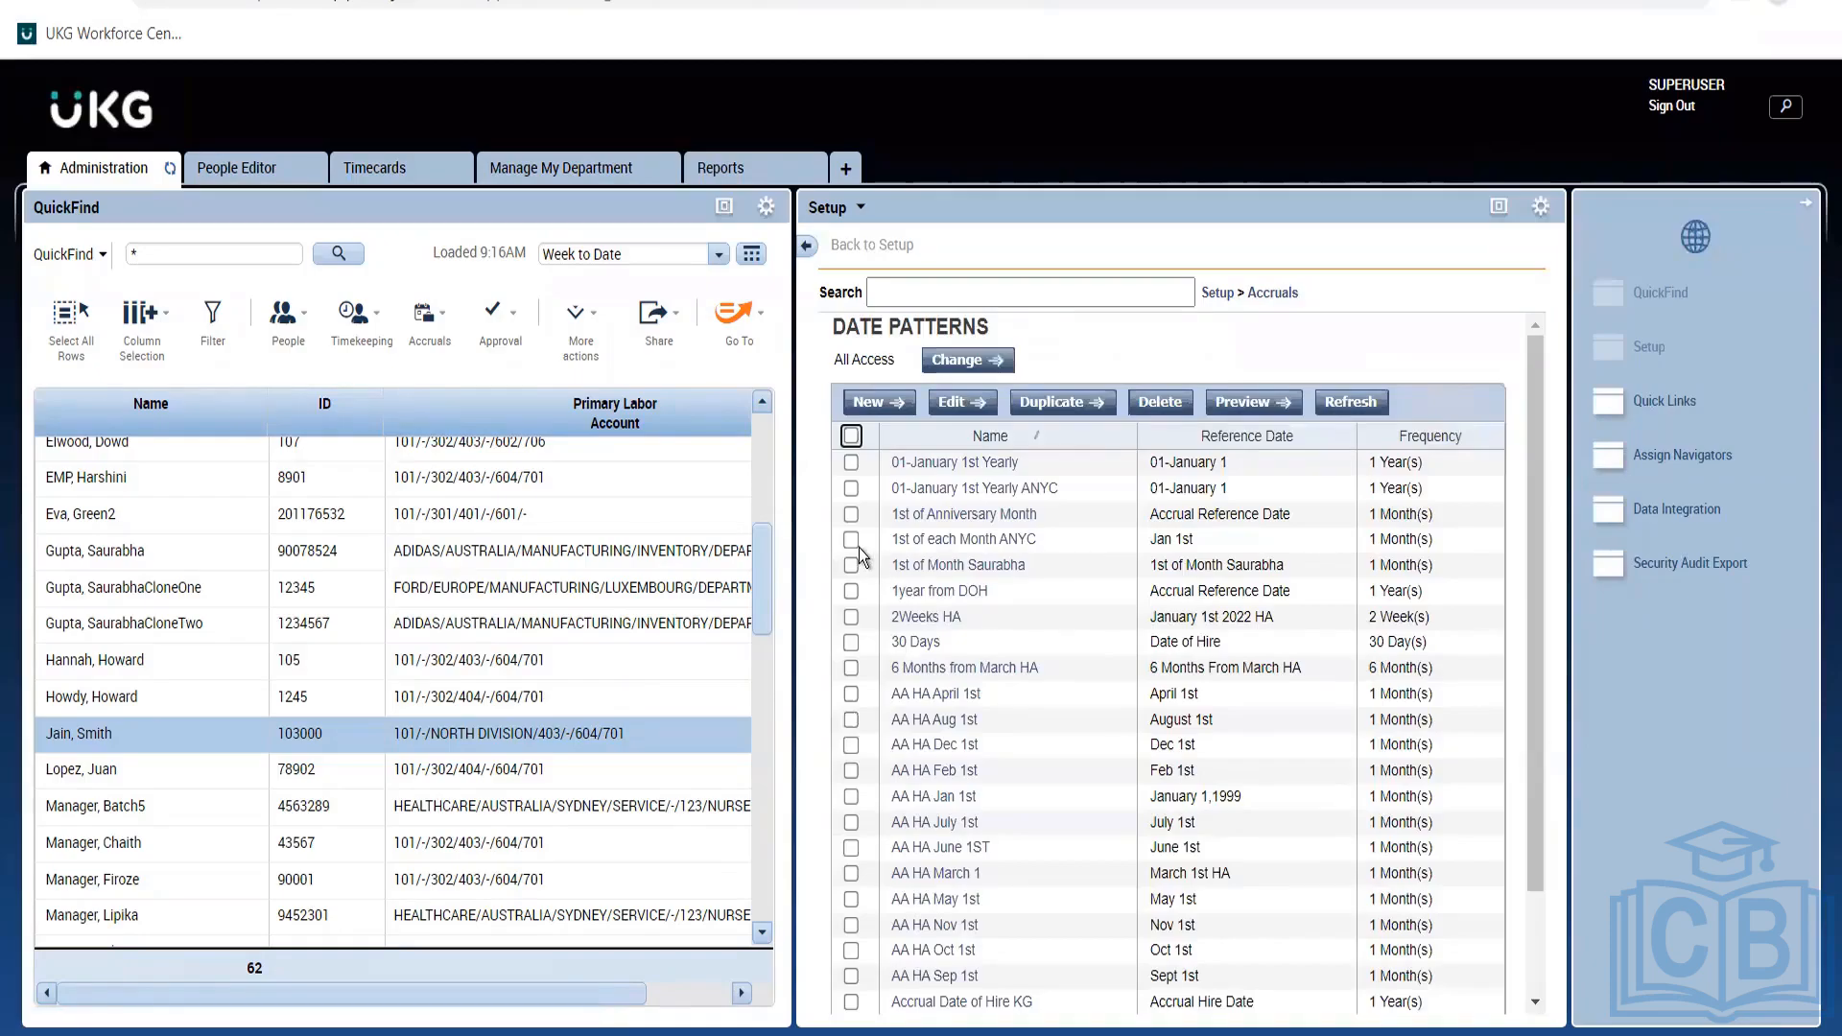
click(851, 540)
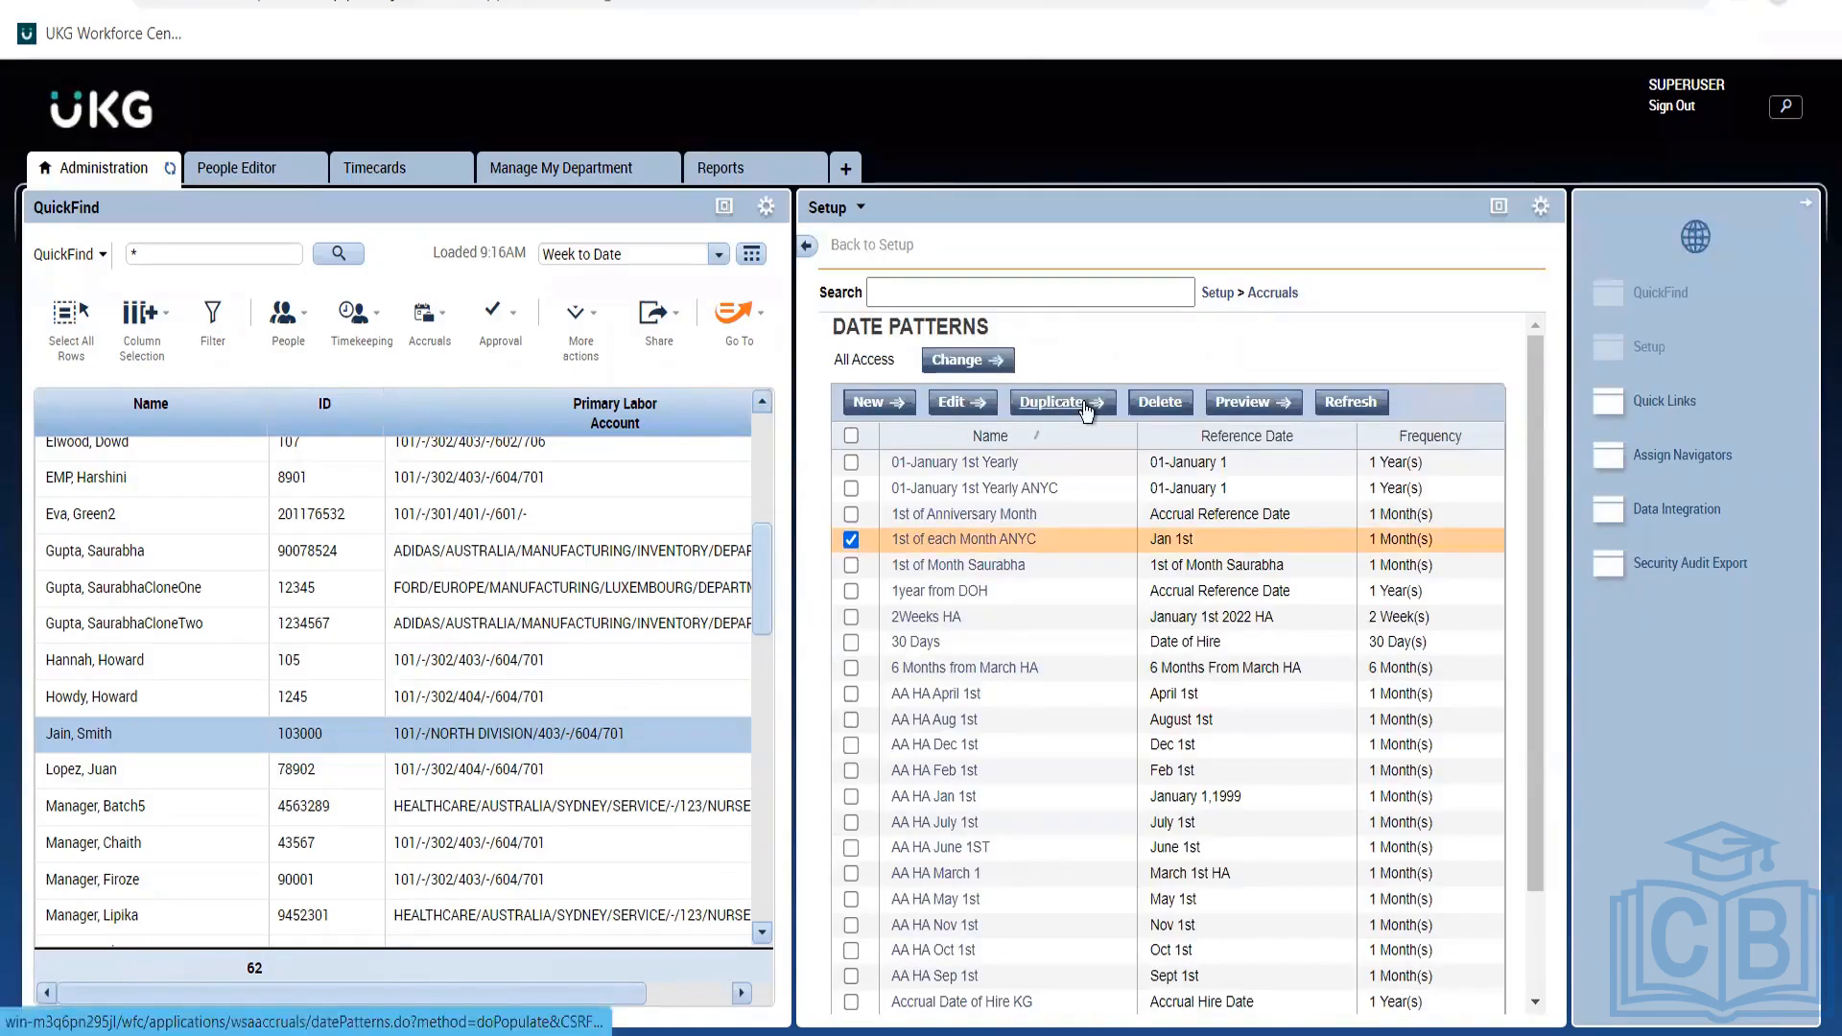
Duplicate 1st of each Month ANYC, rename the copy '1st of each Month', and save it.
click(1085, 408)
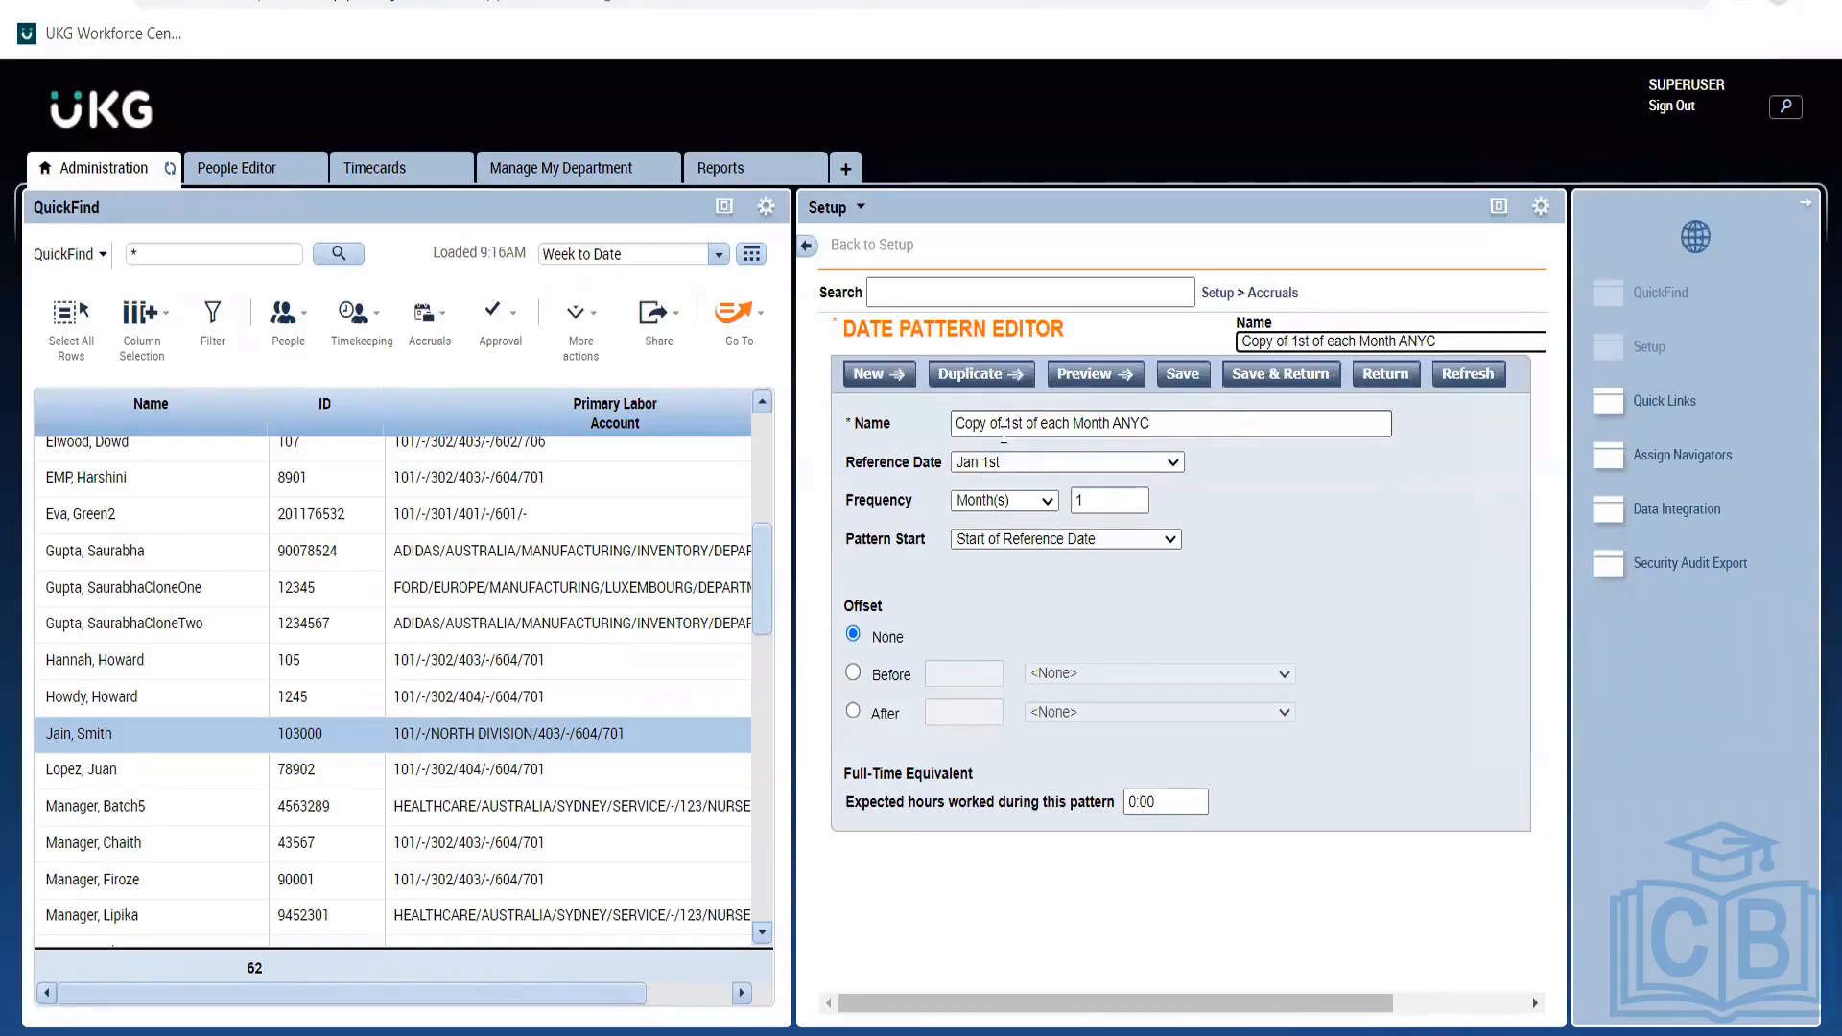
click(956, 424)
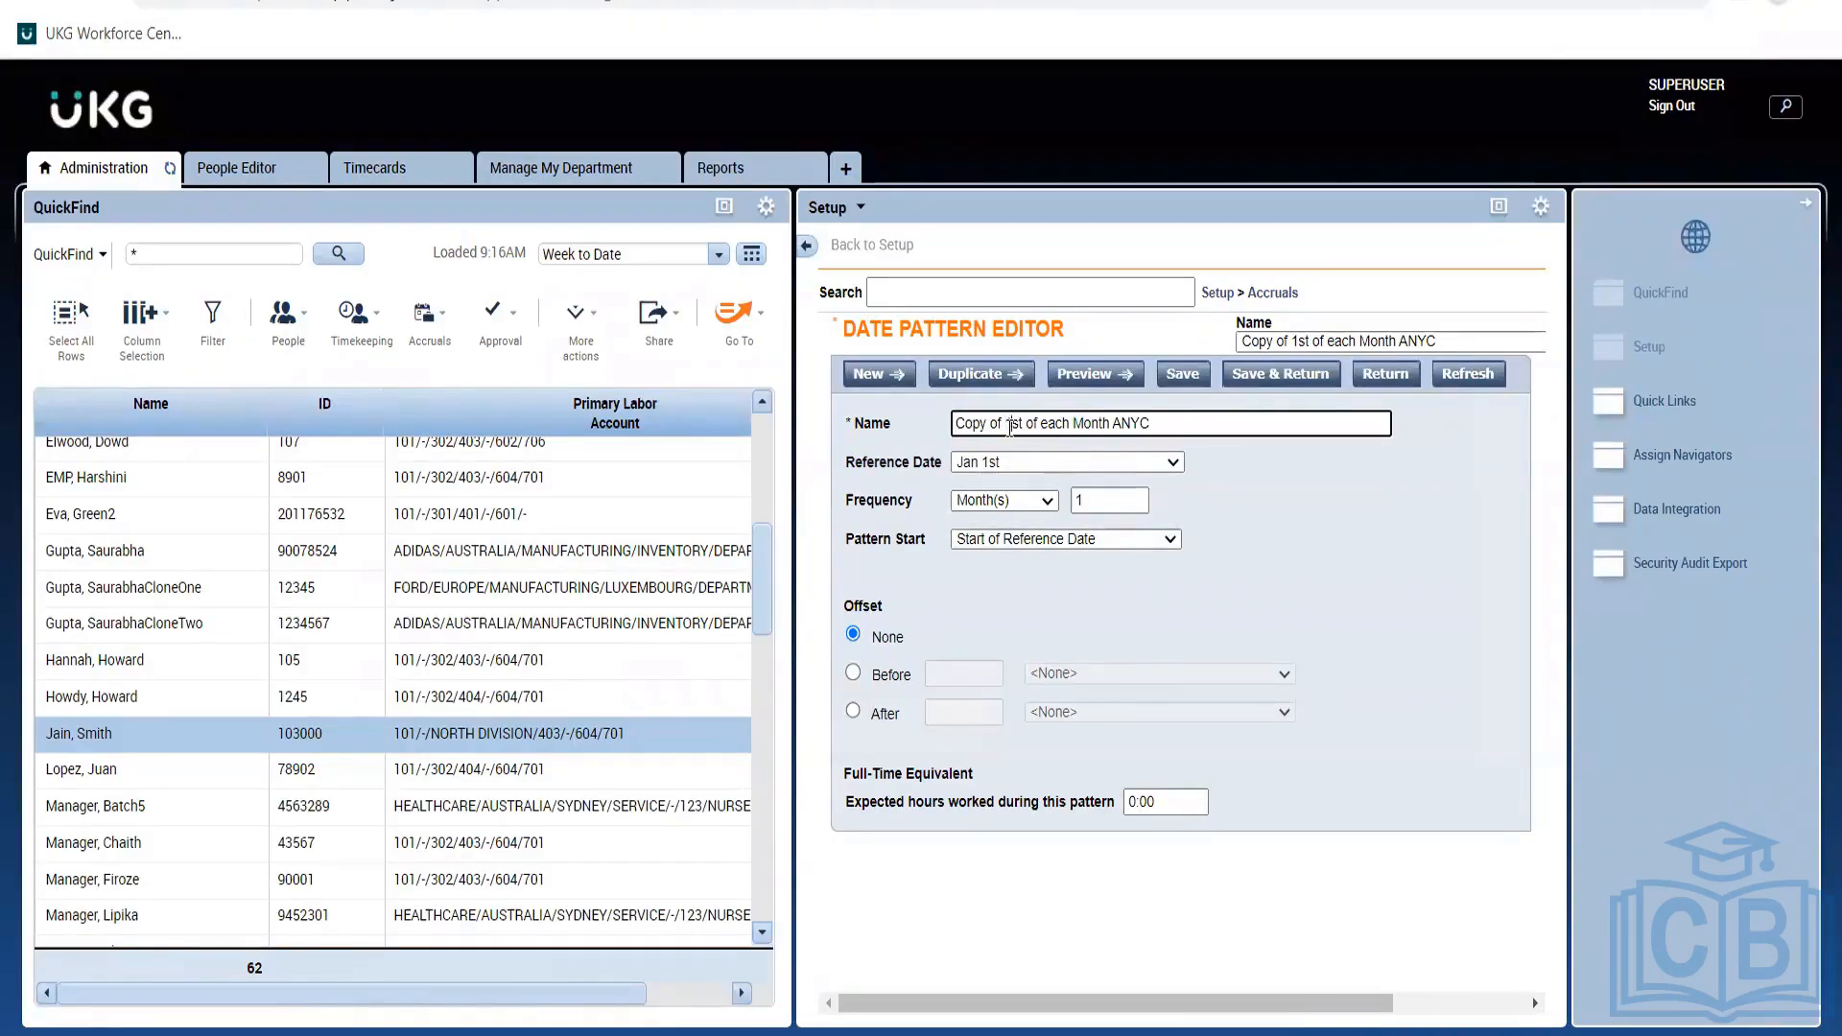
click(1009, 425)
key(BackSpace)
key(BackSpace)
key(BackSpace)
key(BackSpace)
key(BackSpace)
key(BackSpace)
key(BackSpace)
key(BackSpace)
key(BackSpace)
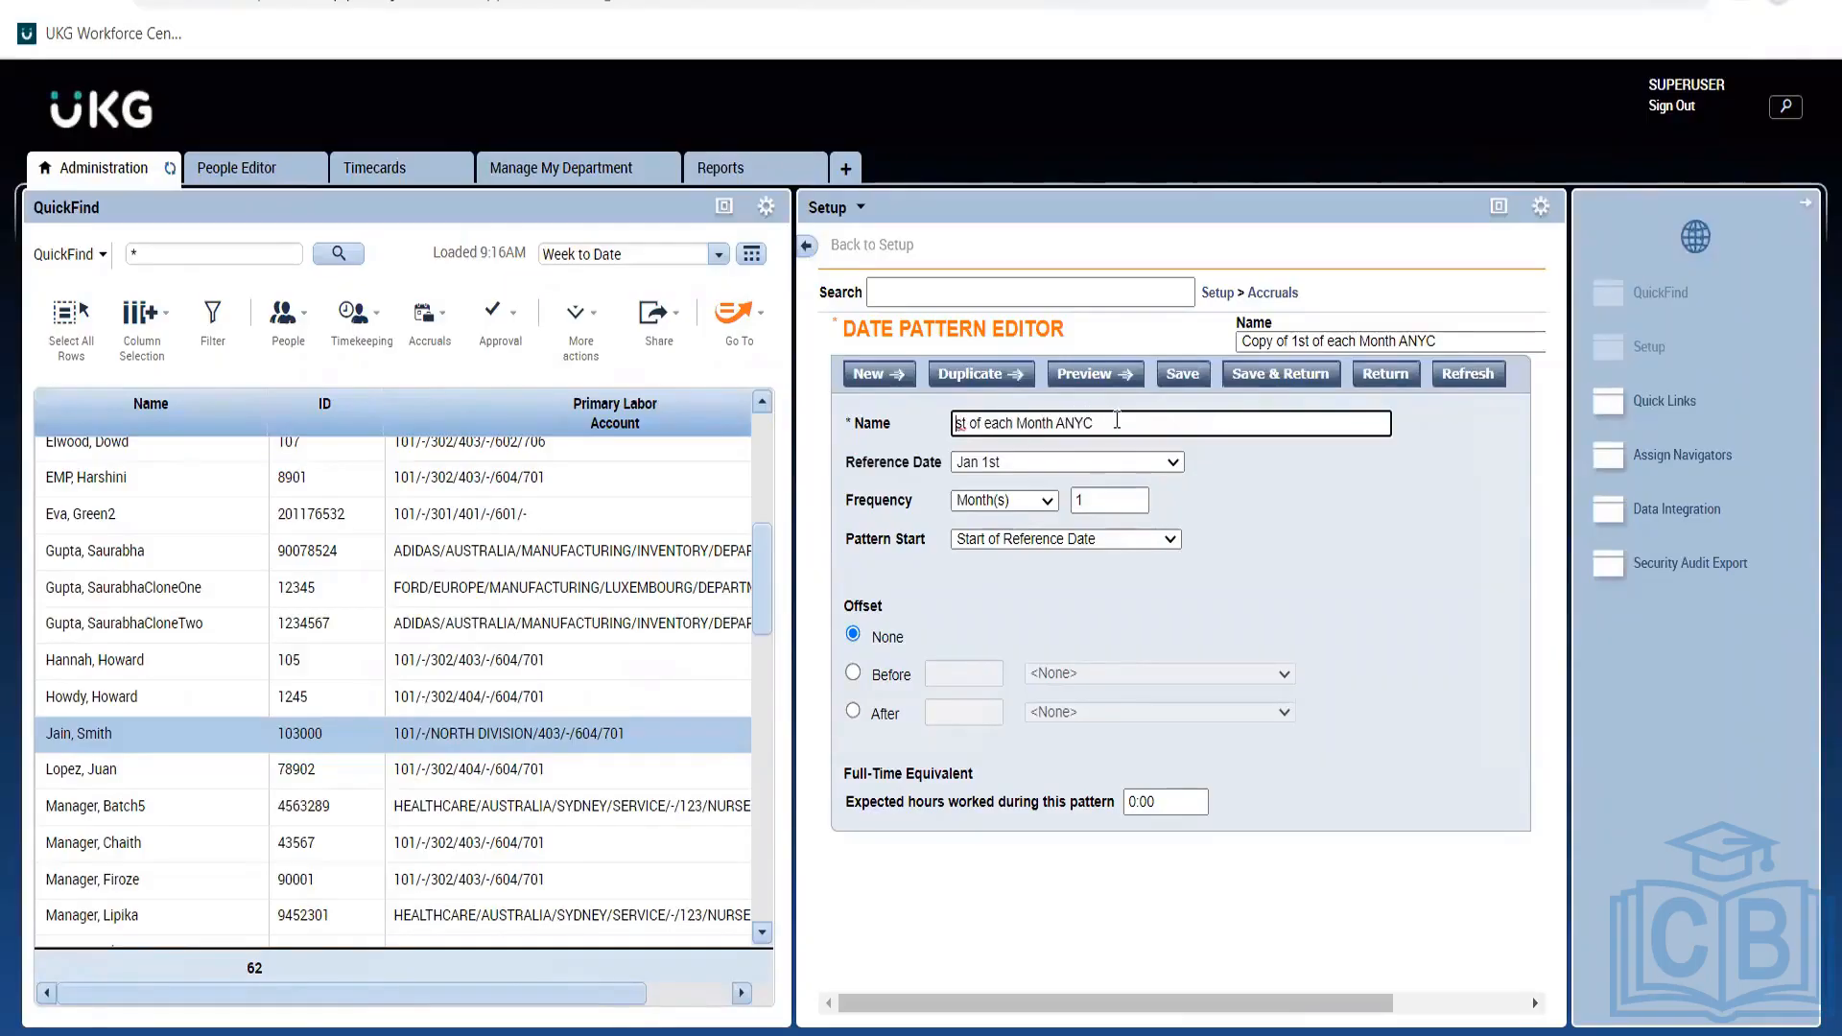
key(BackSpace)
key(BackSpace)
key(BackSpace)
key(BackSpace)
key(Home)
text(1)
click(1266, 539)
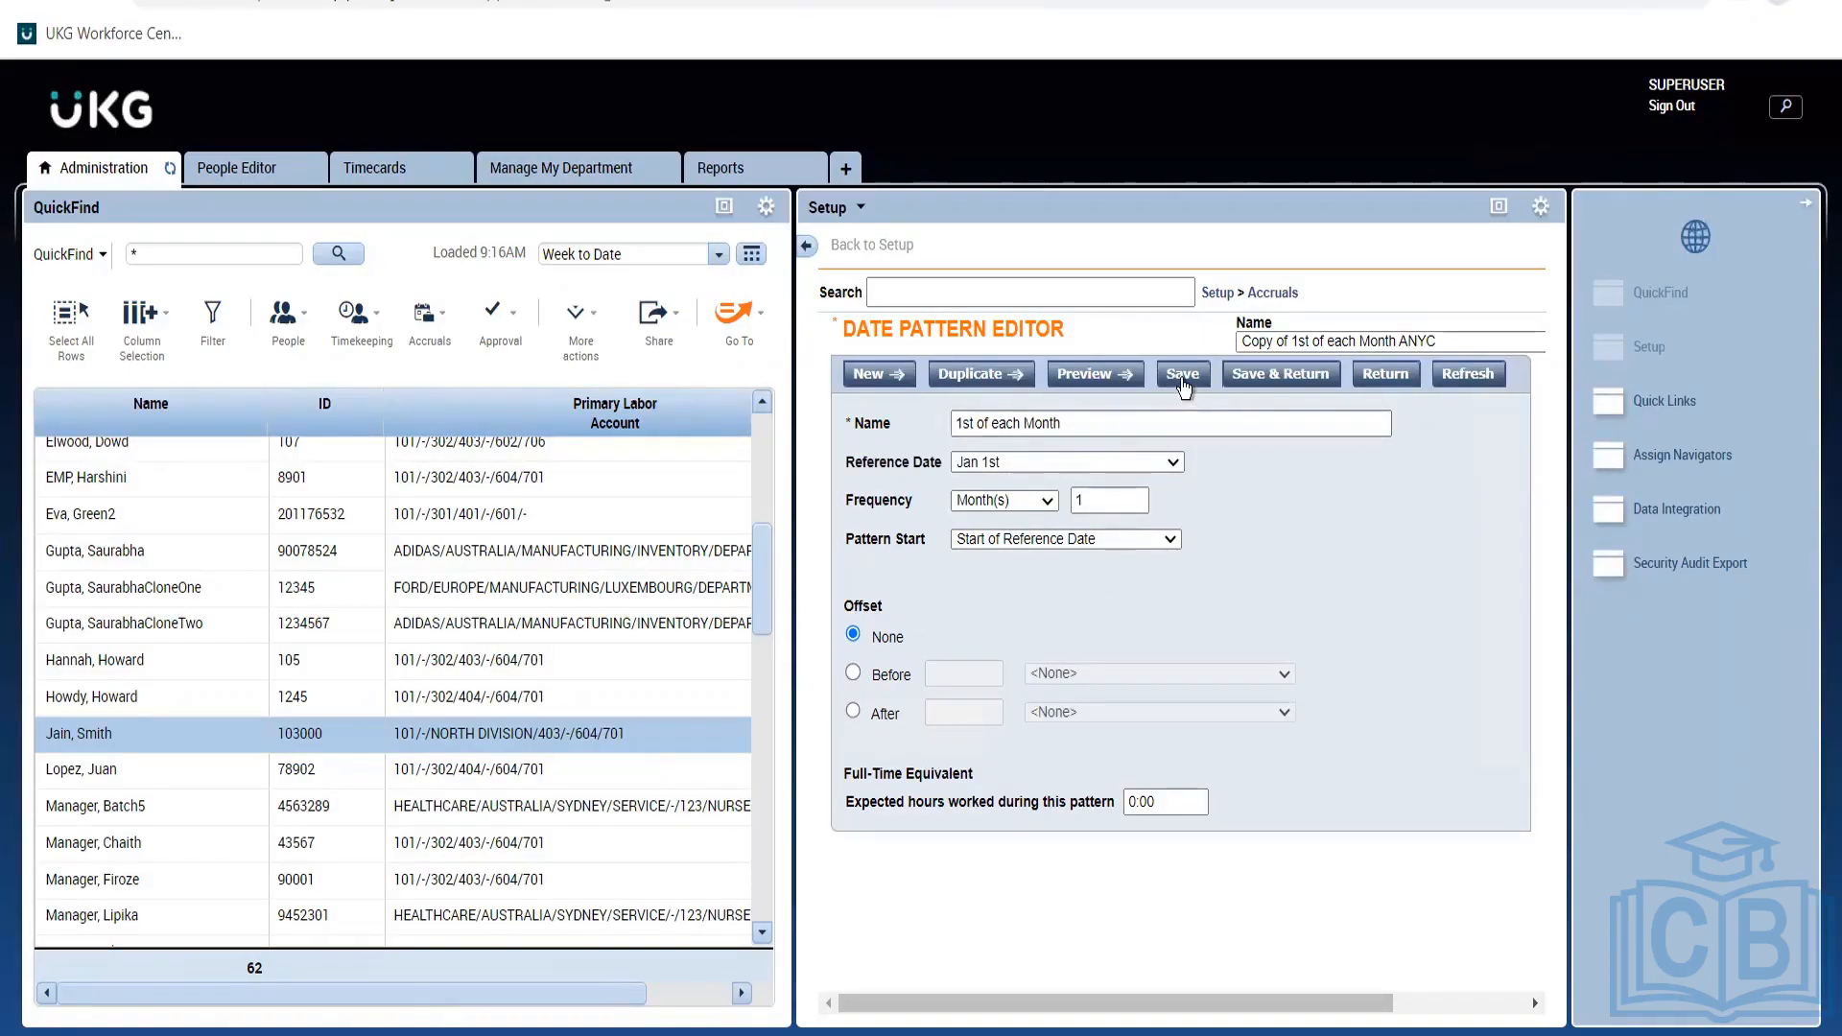
click(1183, 376)
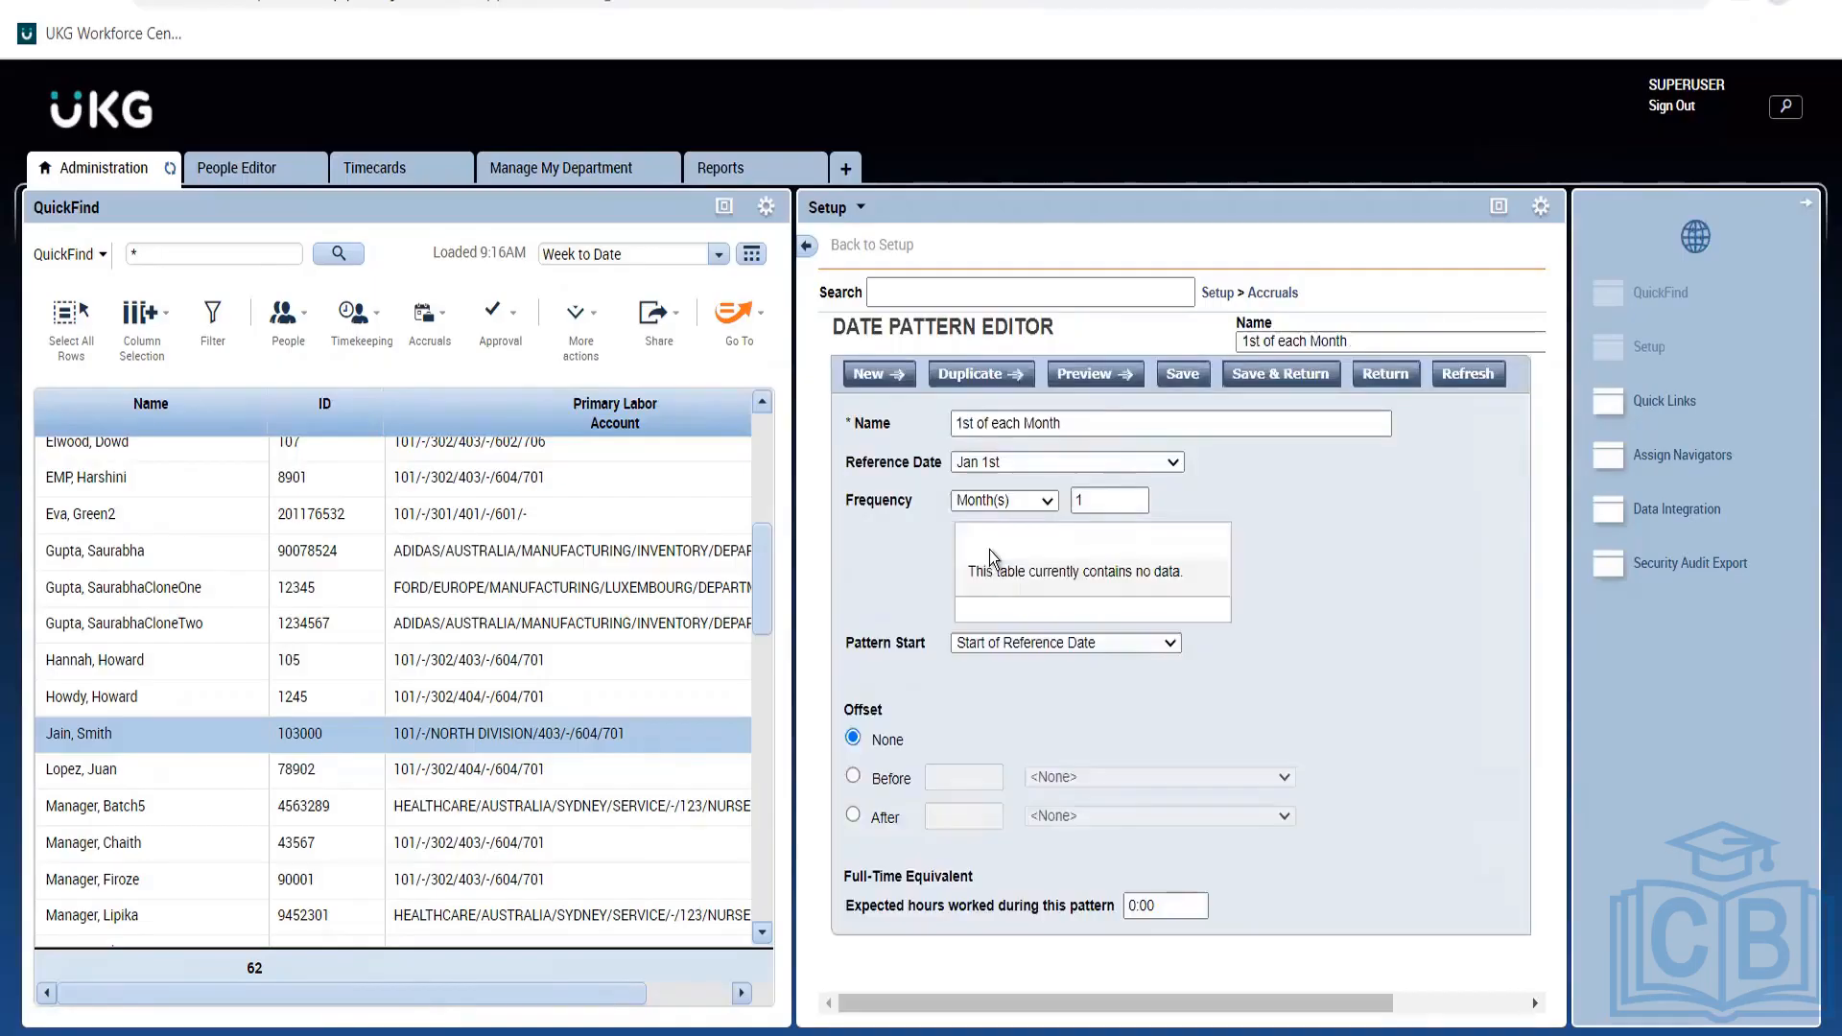
Set the 1st of each Month pattern's reference date to 01-January 1.
click(1022, 466)
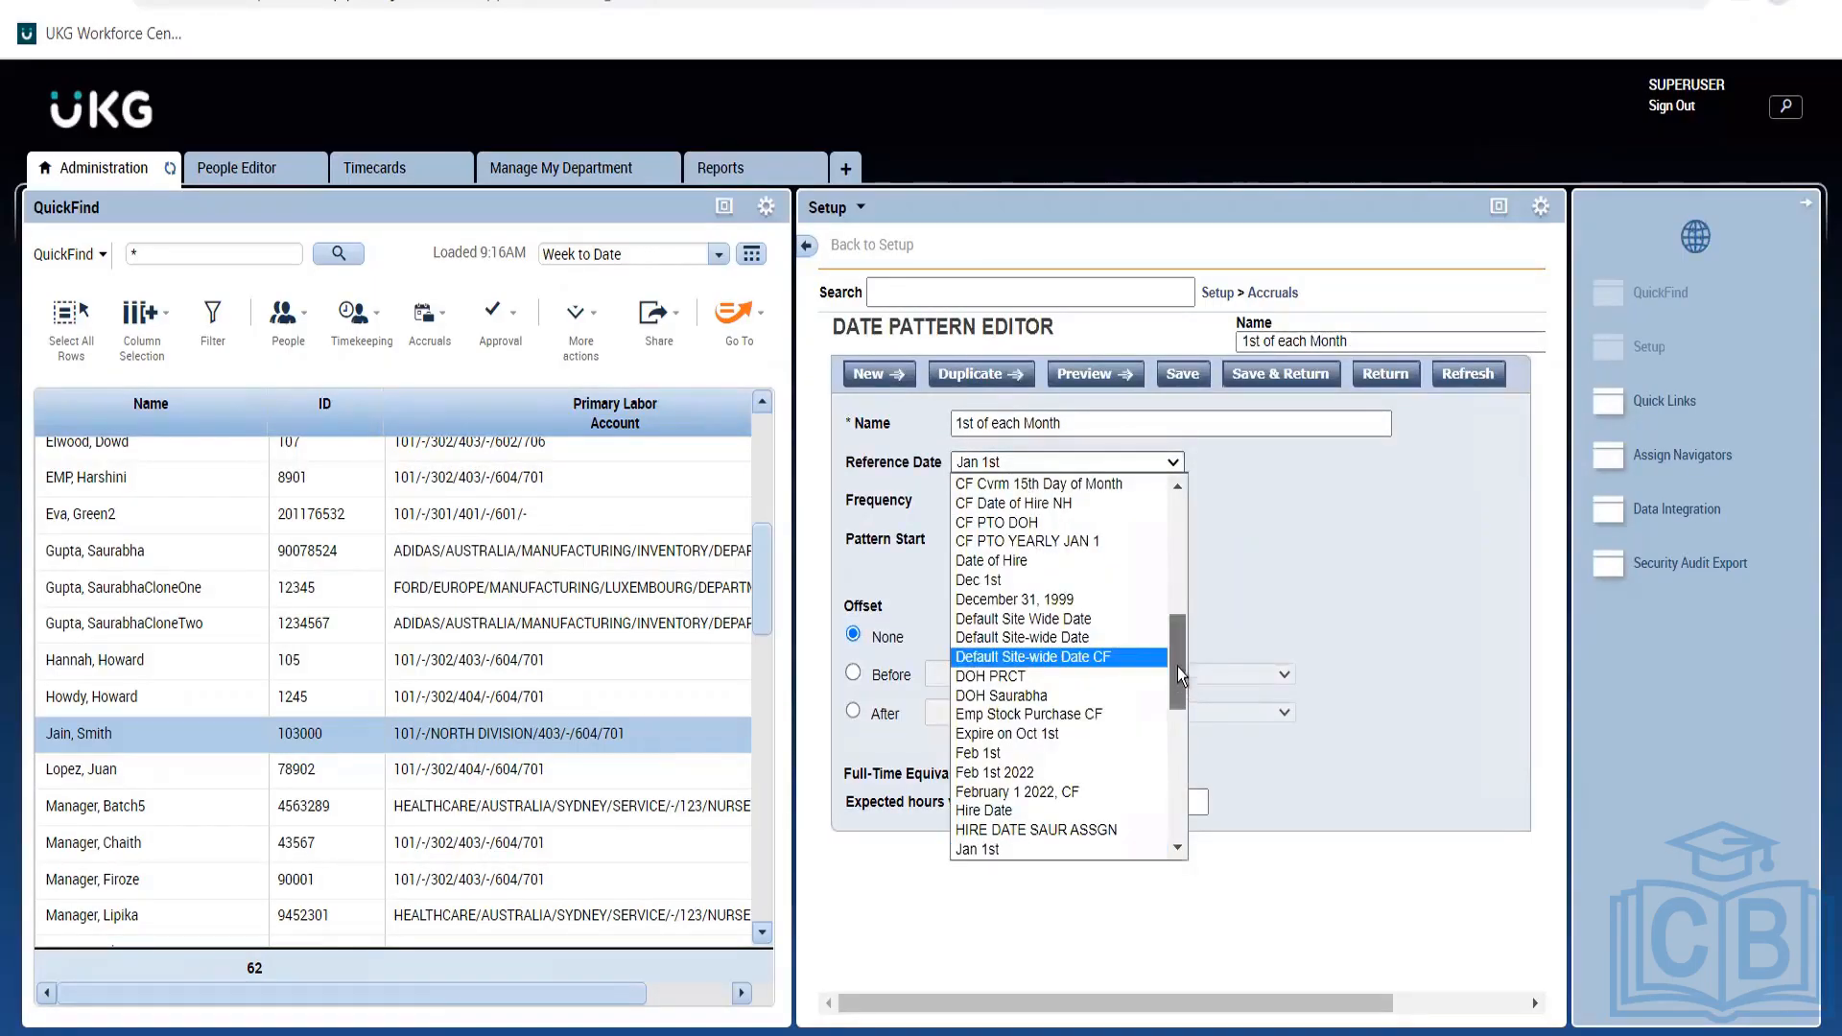
drag(1179, 681, 1180, 485)
click(1432, 504)
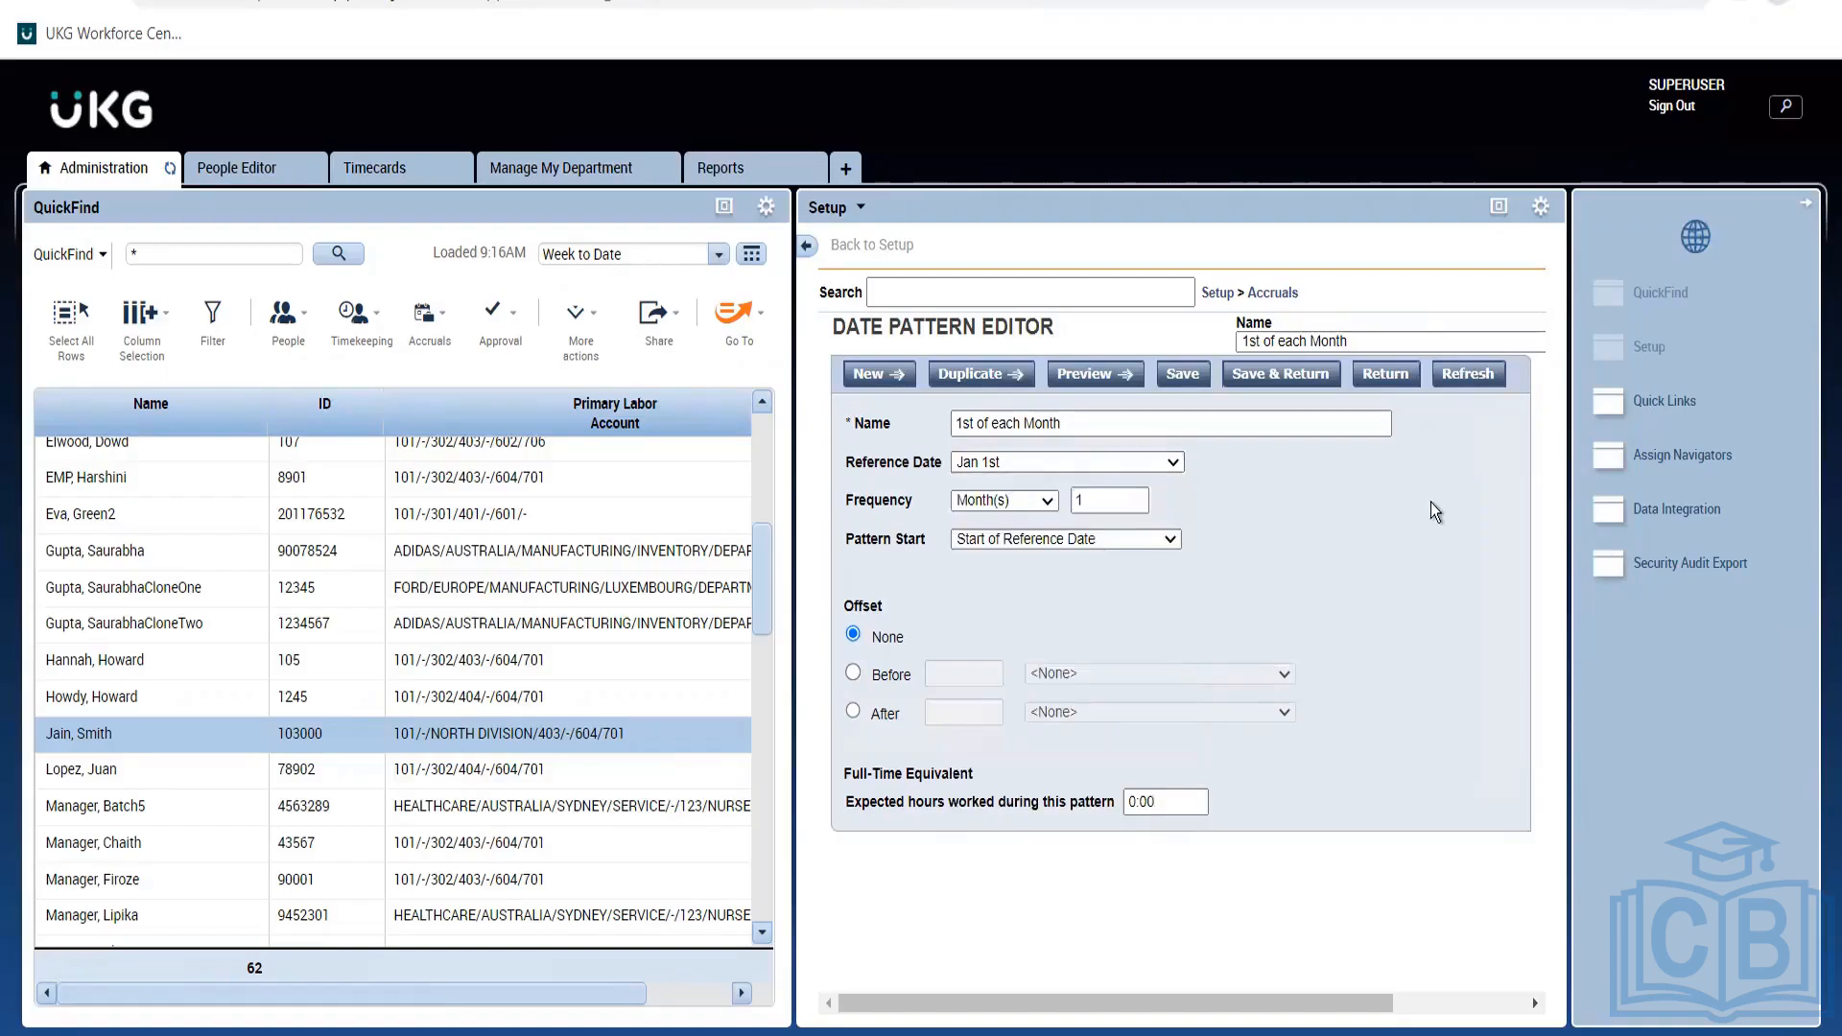
click(994, 463)
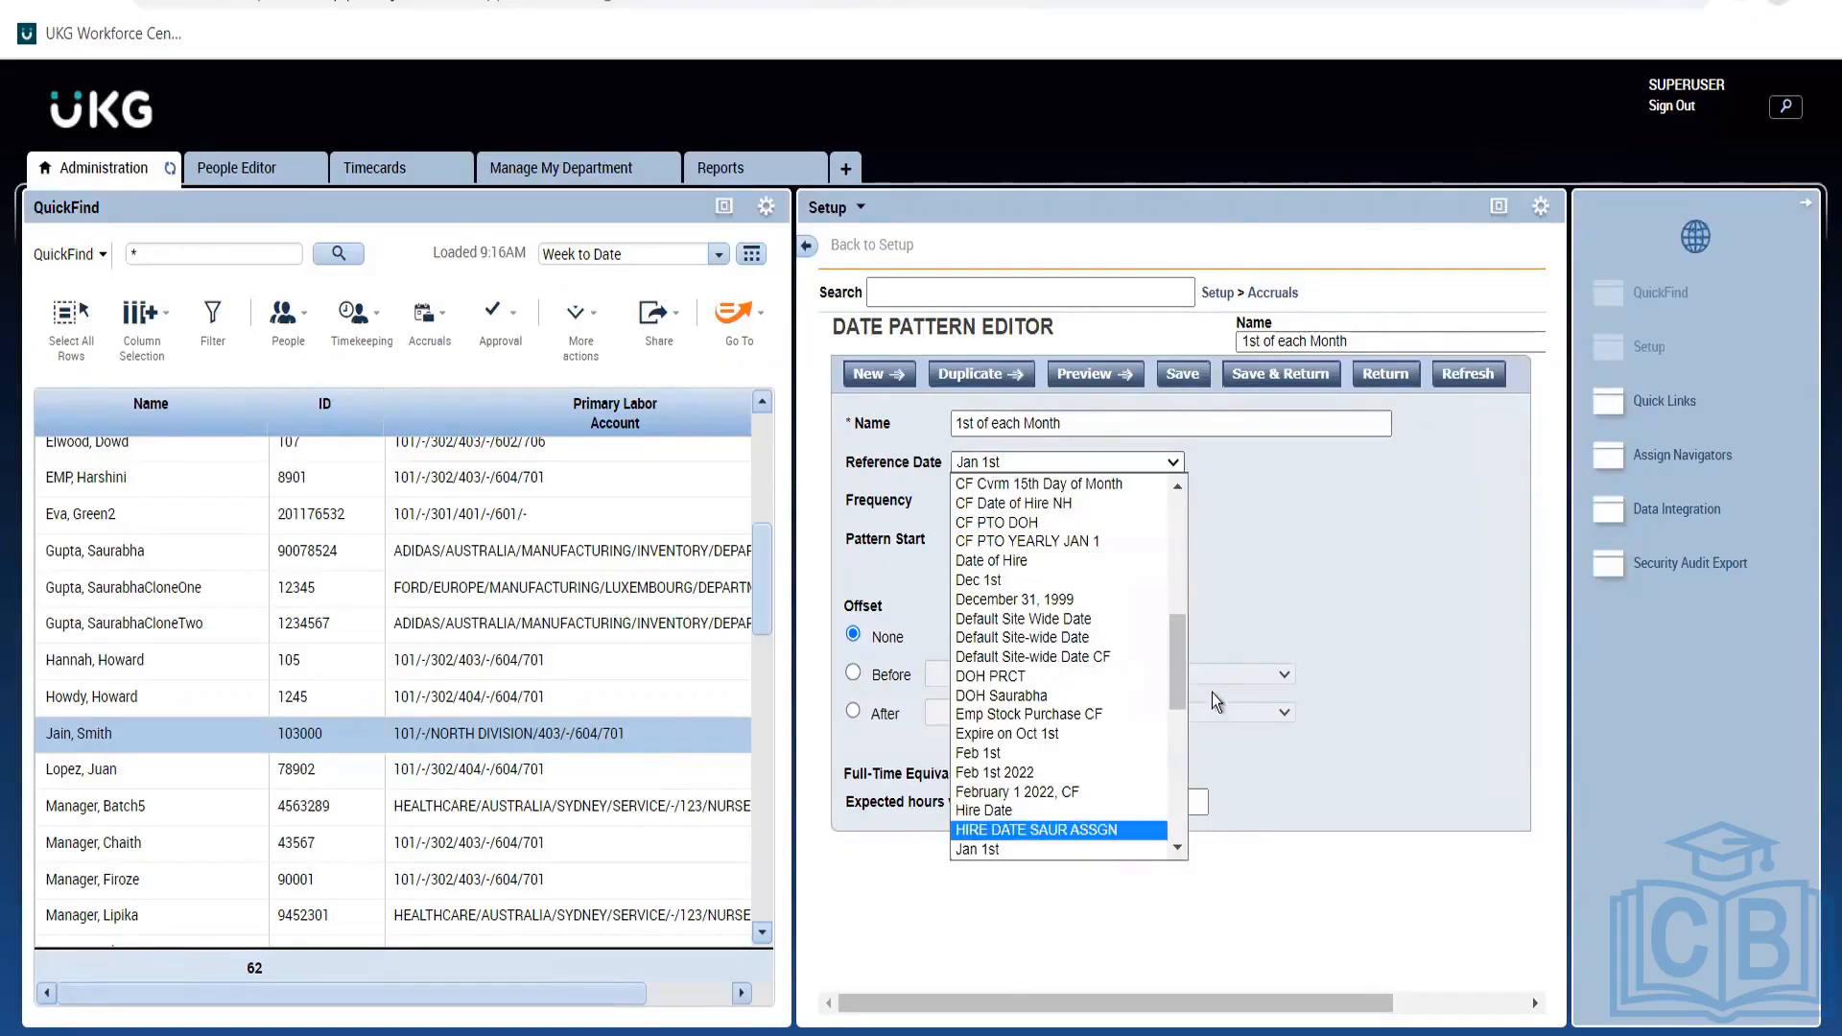
drag(1179, 669, 1175, 460)
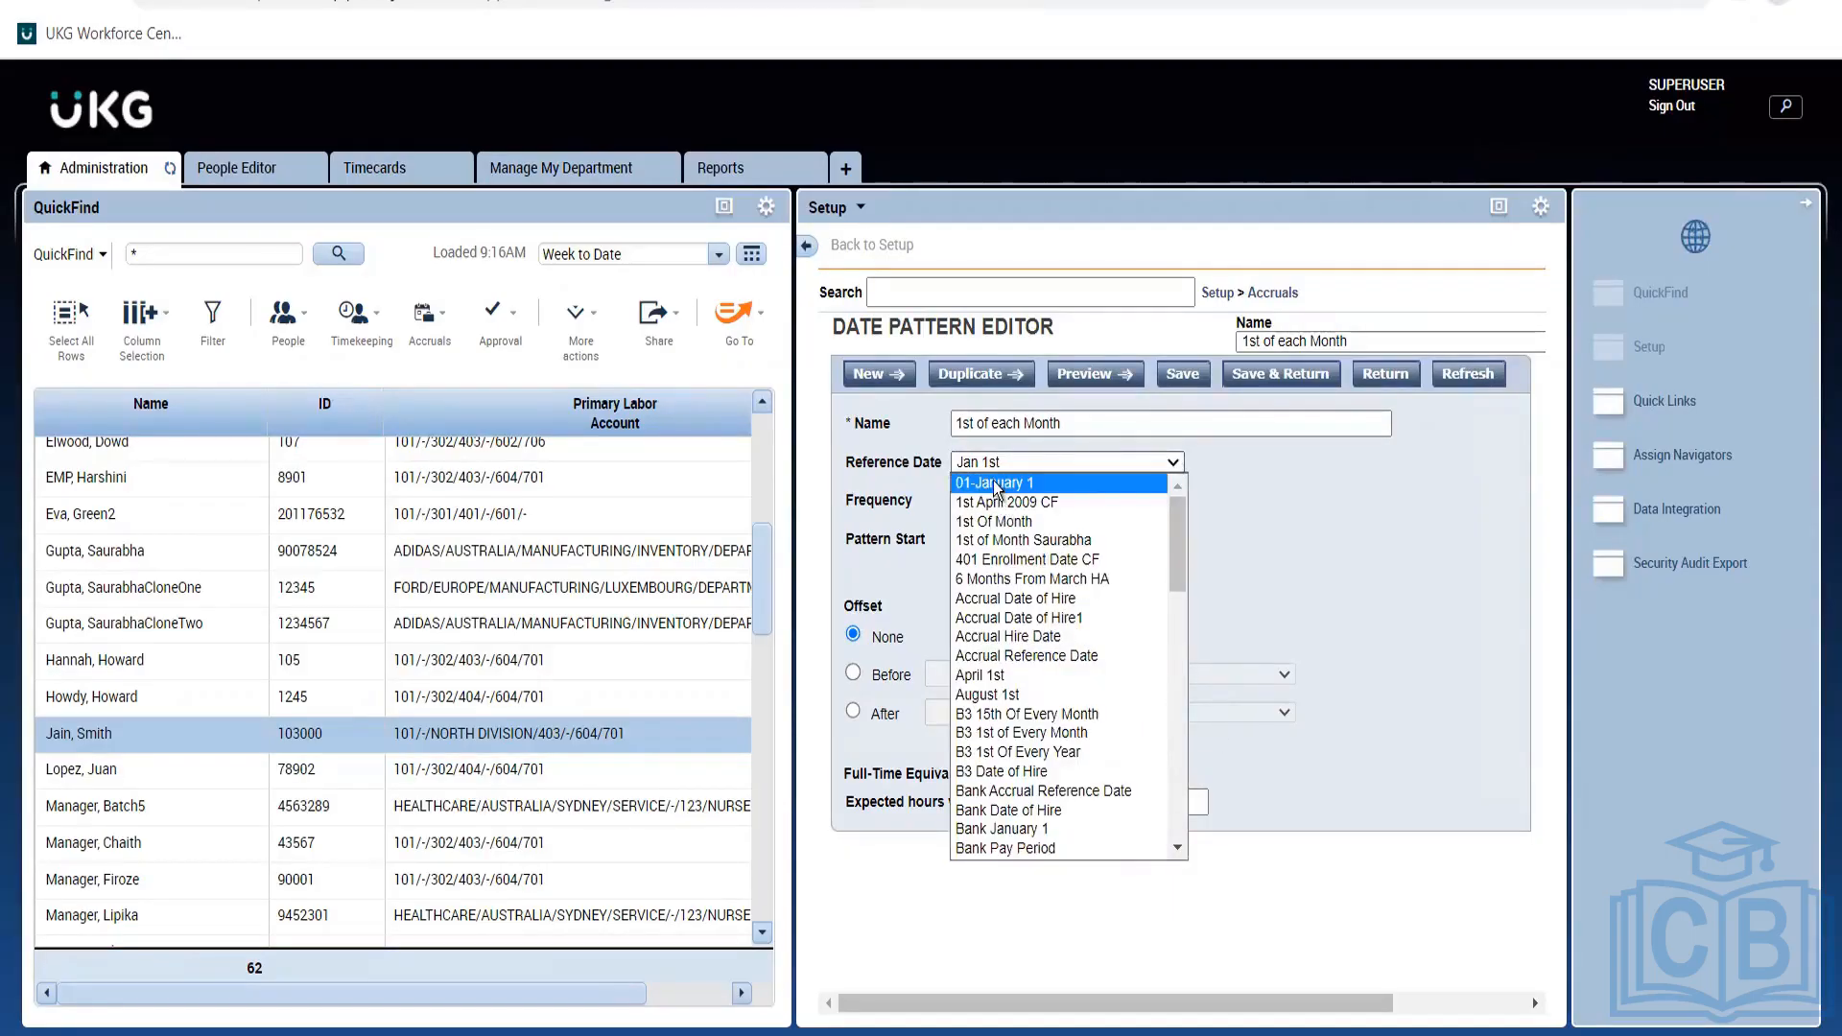
click(996, 485)
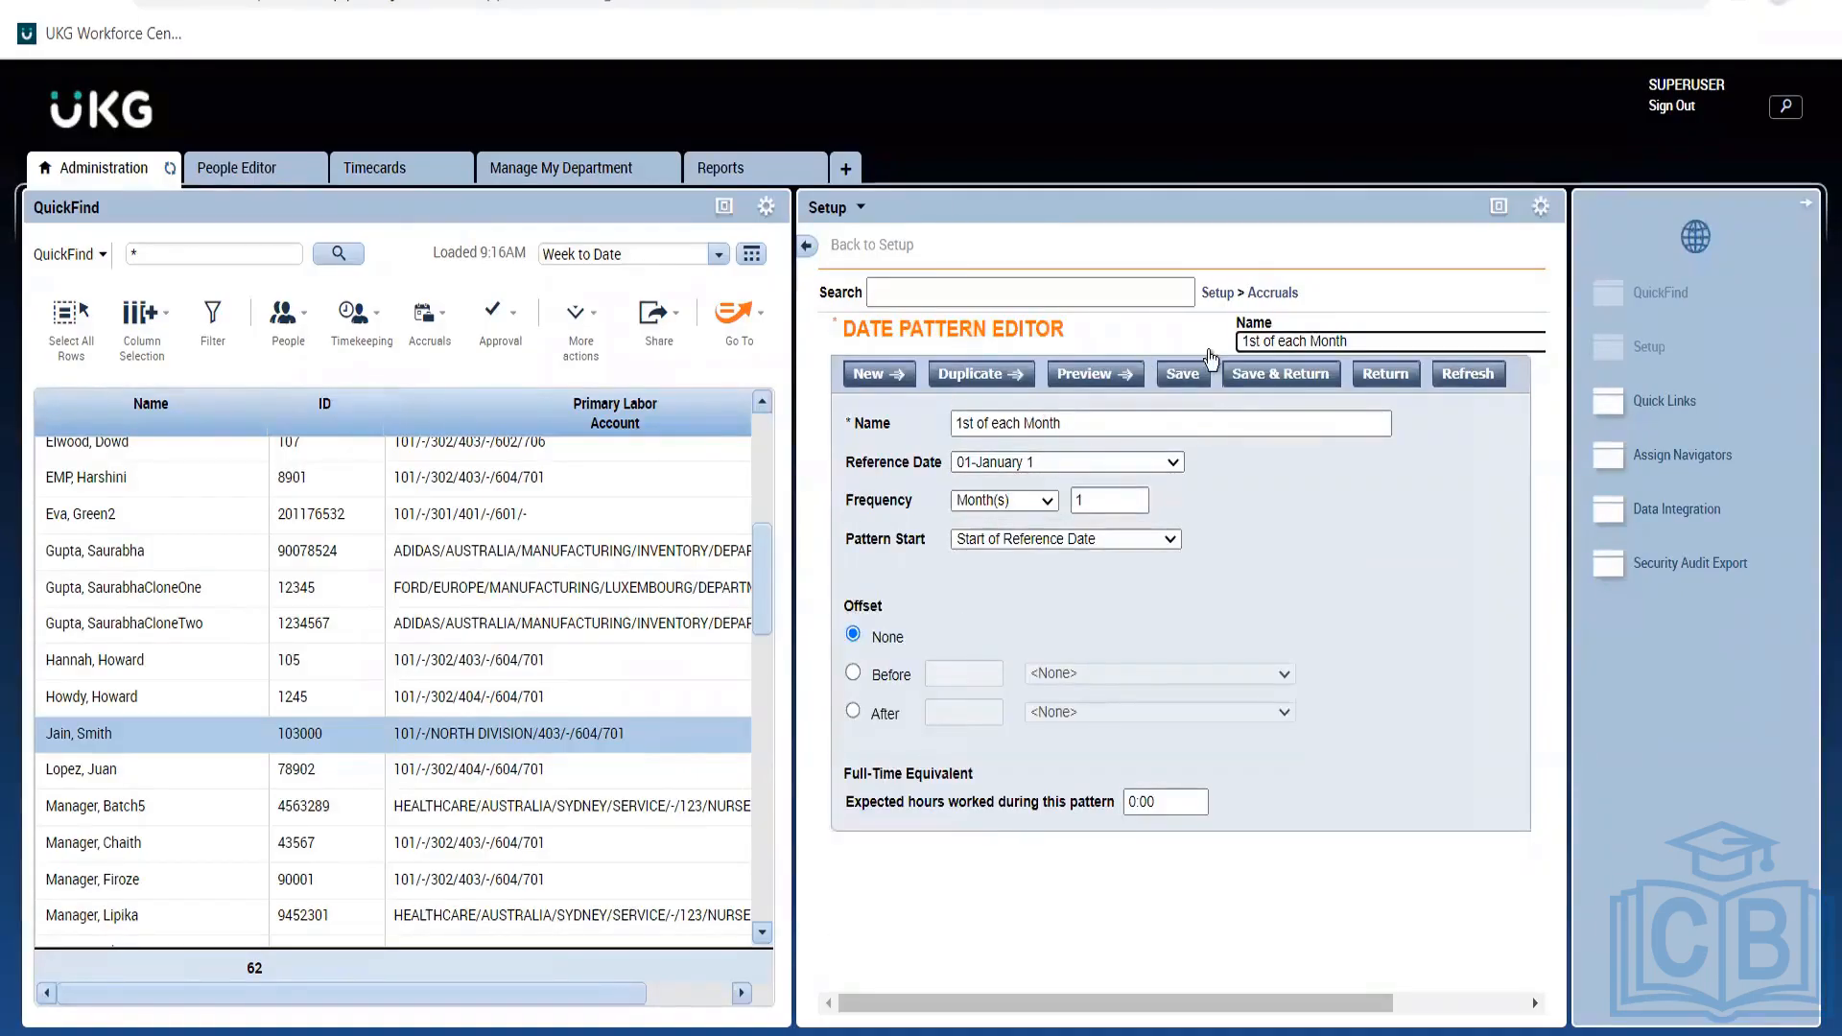
click(1180, 386)
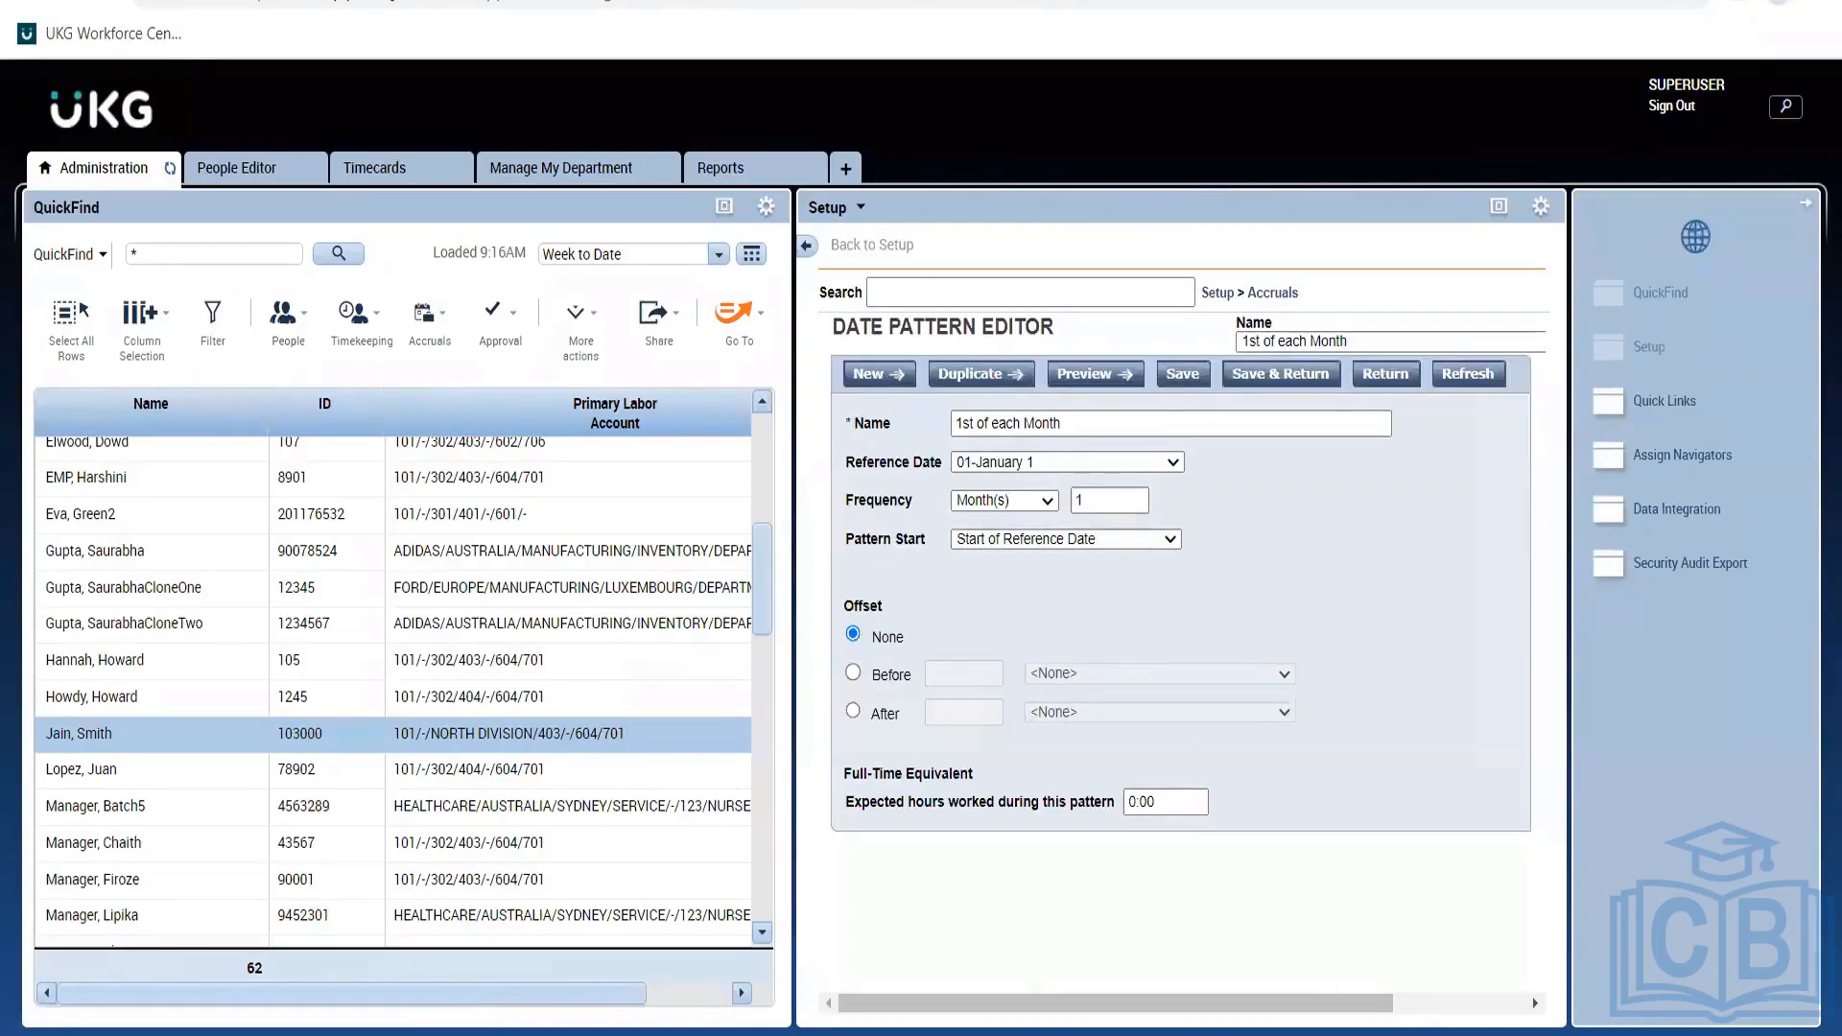
Check the policy notes, then save the pattern and go to the Accruals Grants list.
key(alt+Tab)
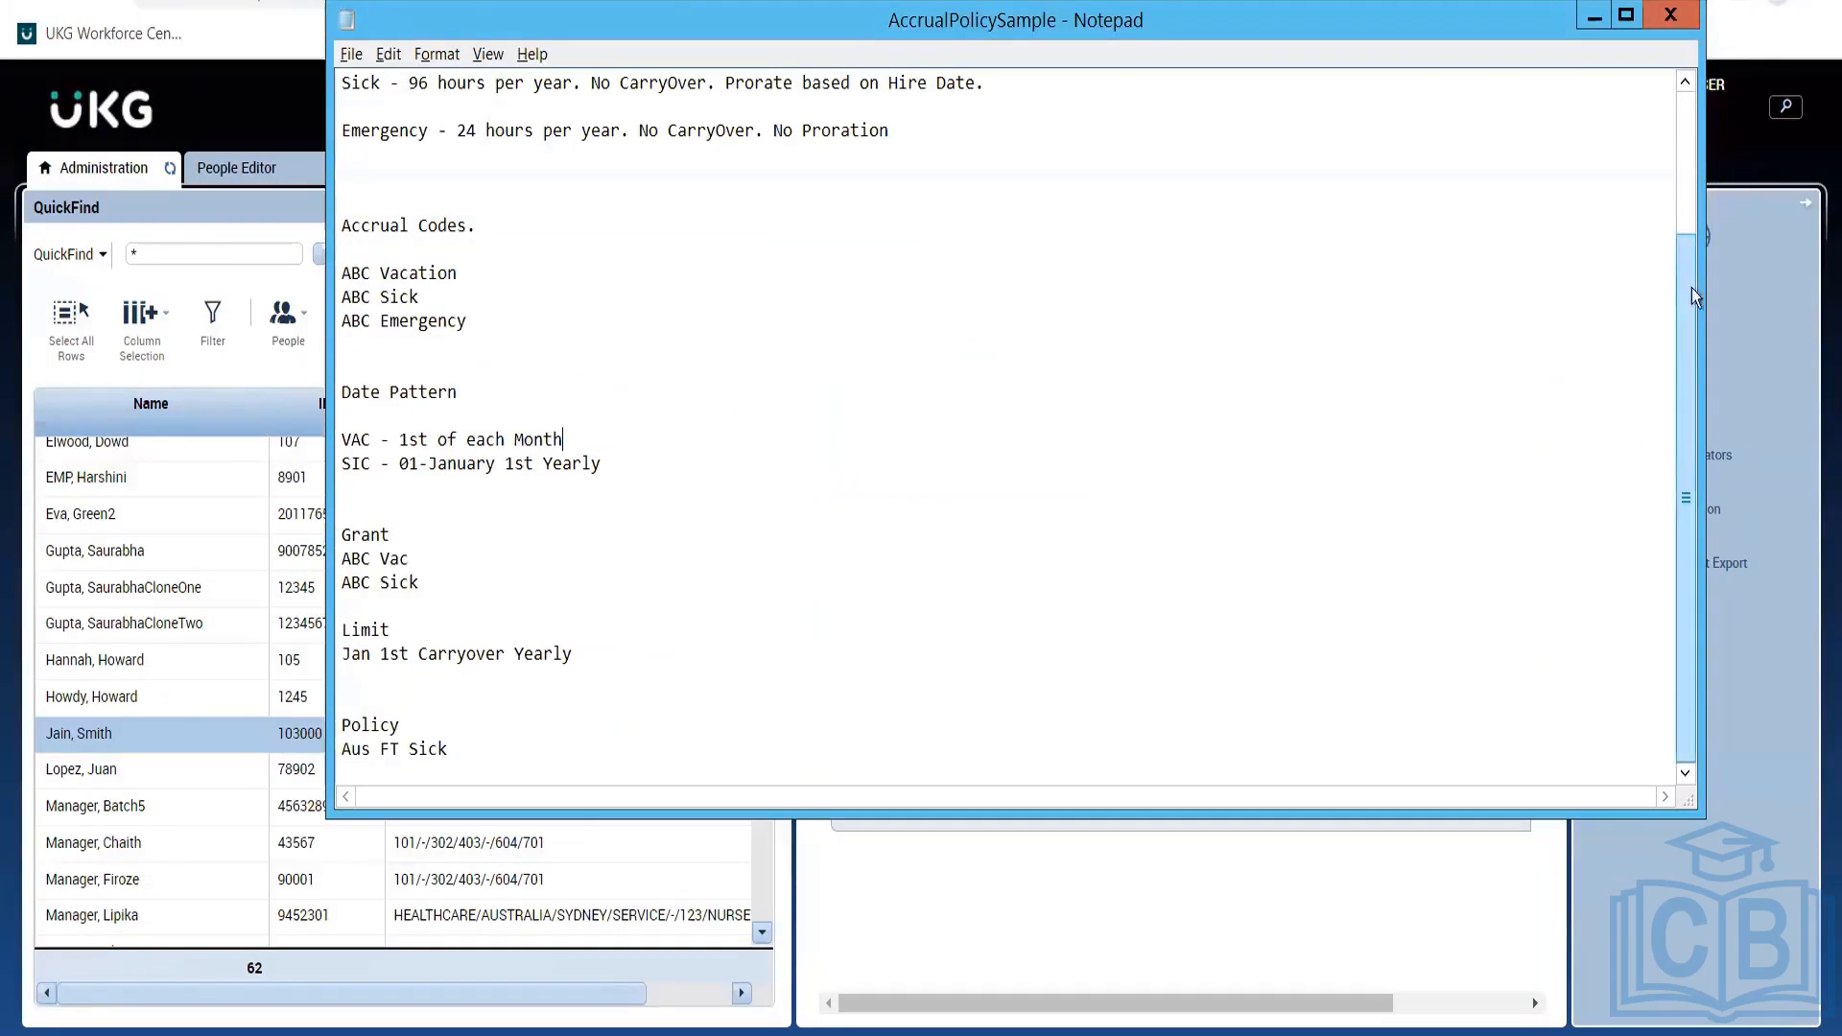
drag(1702, 283, 1702, 494)
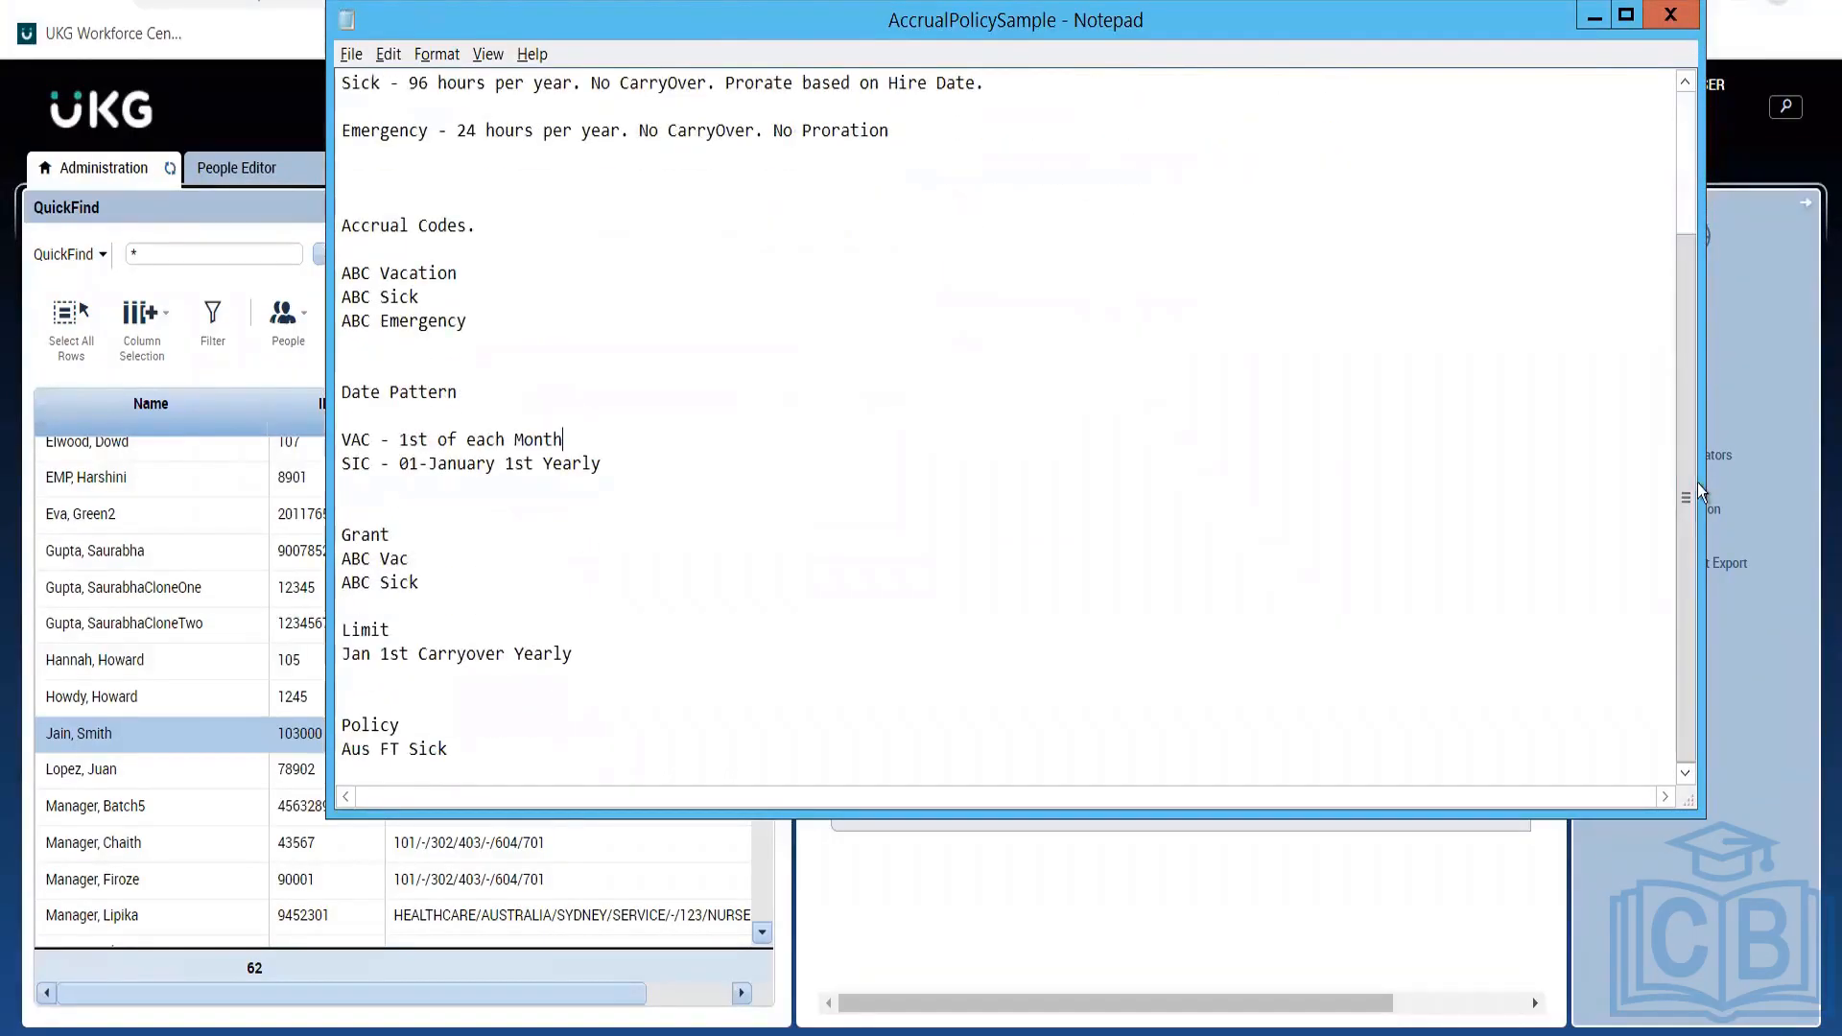
click(1078, 871)
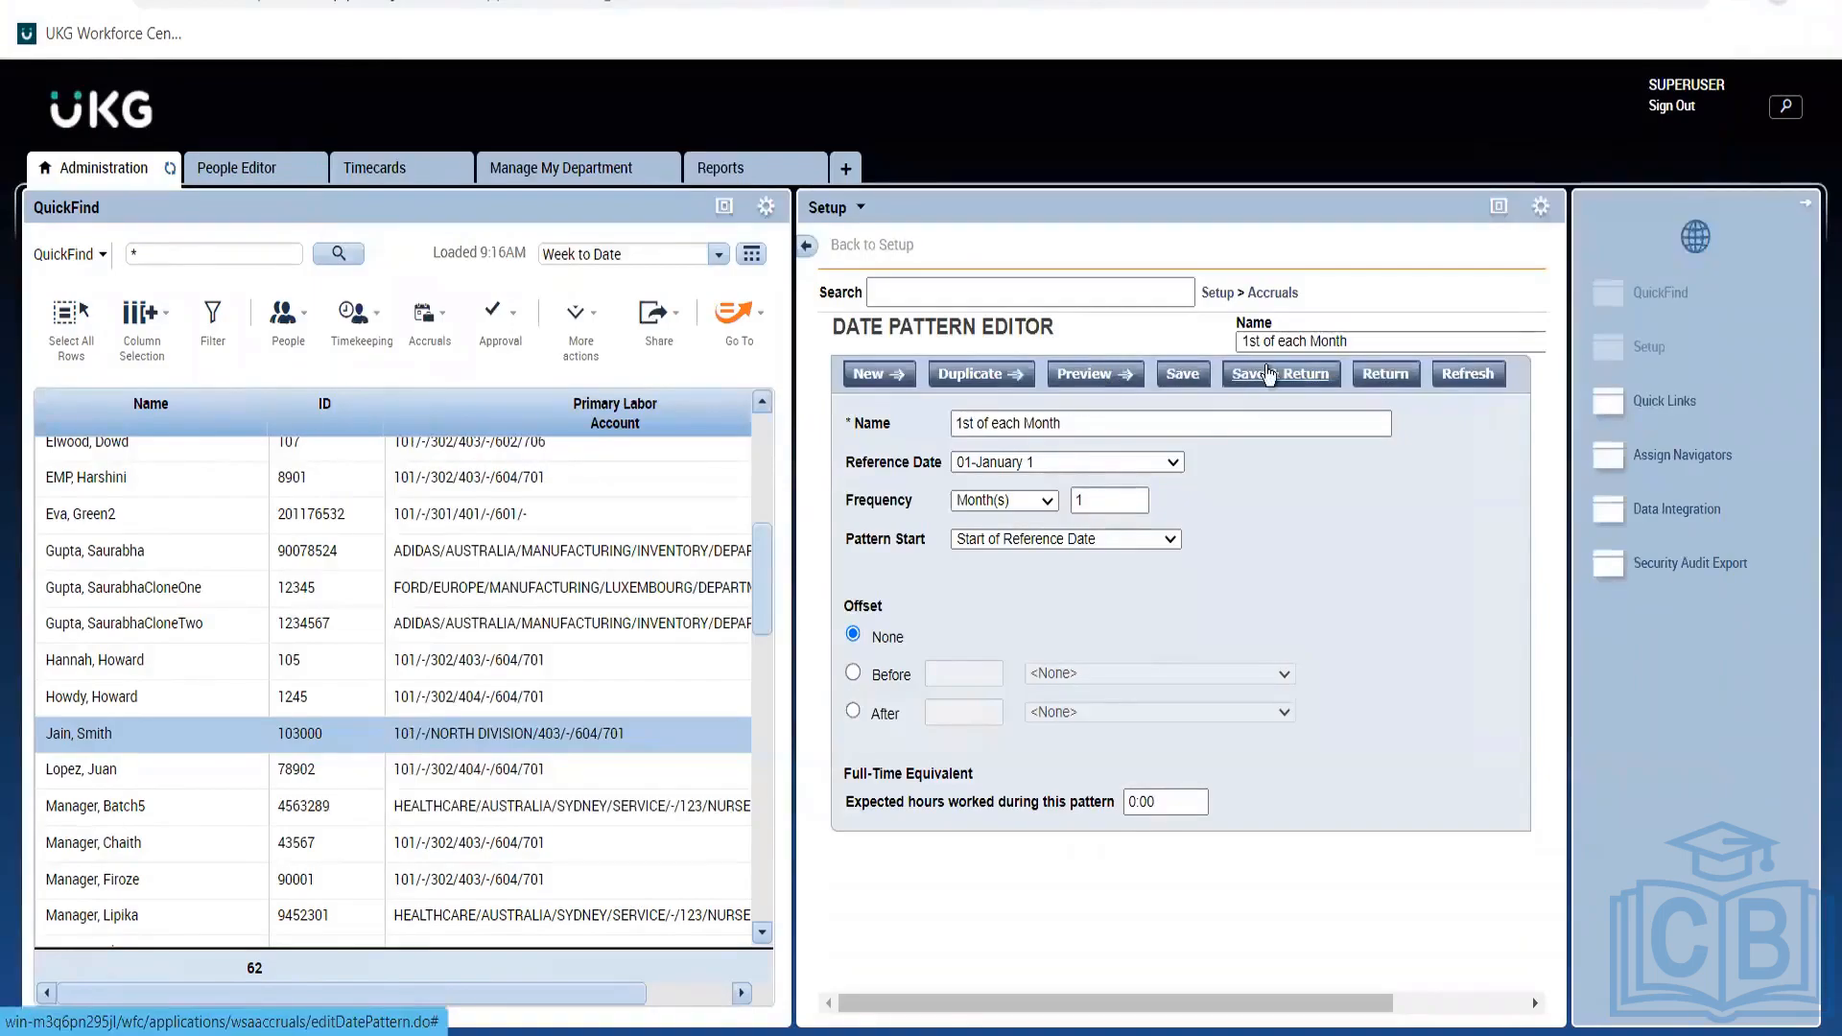
click(1266, 373)
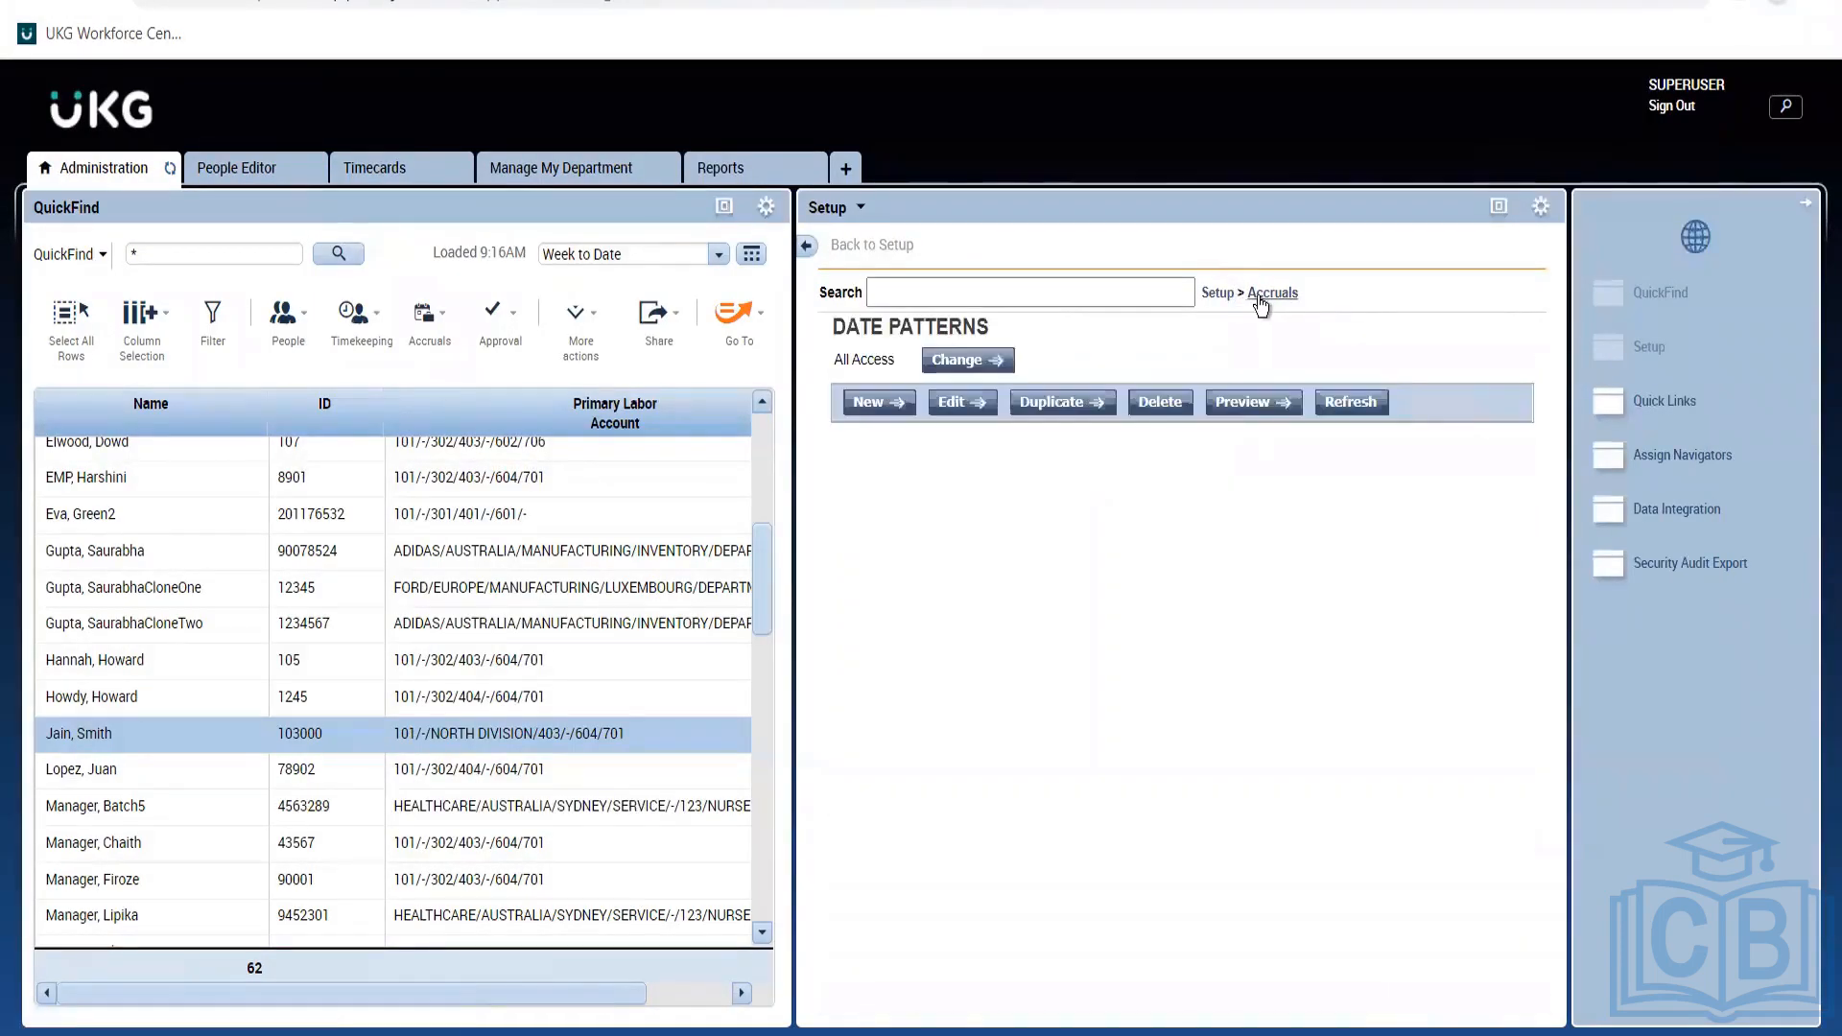
click(1257, 292)
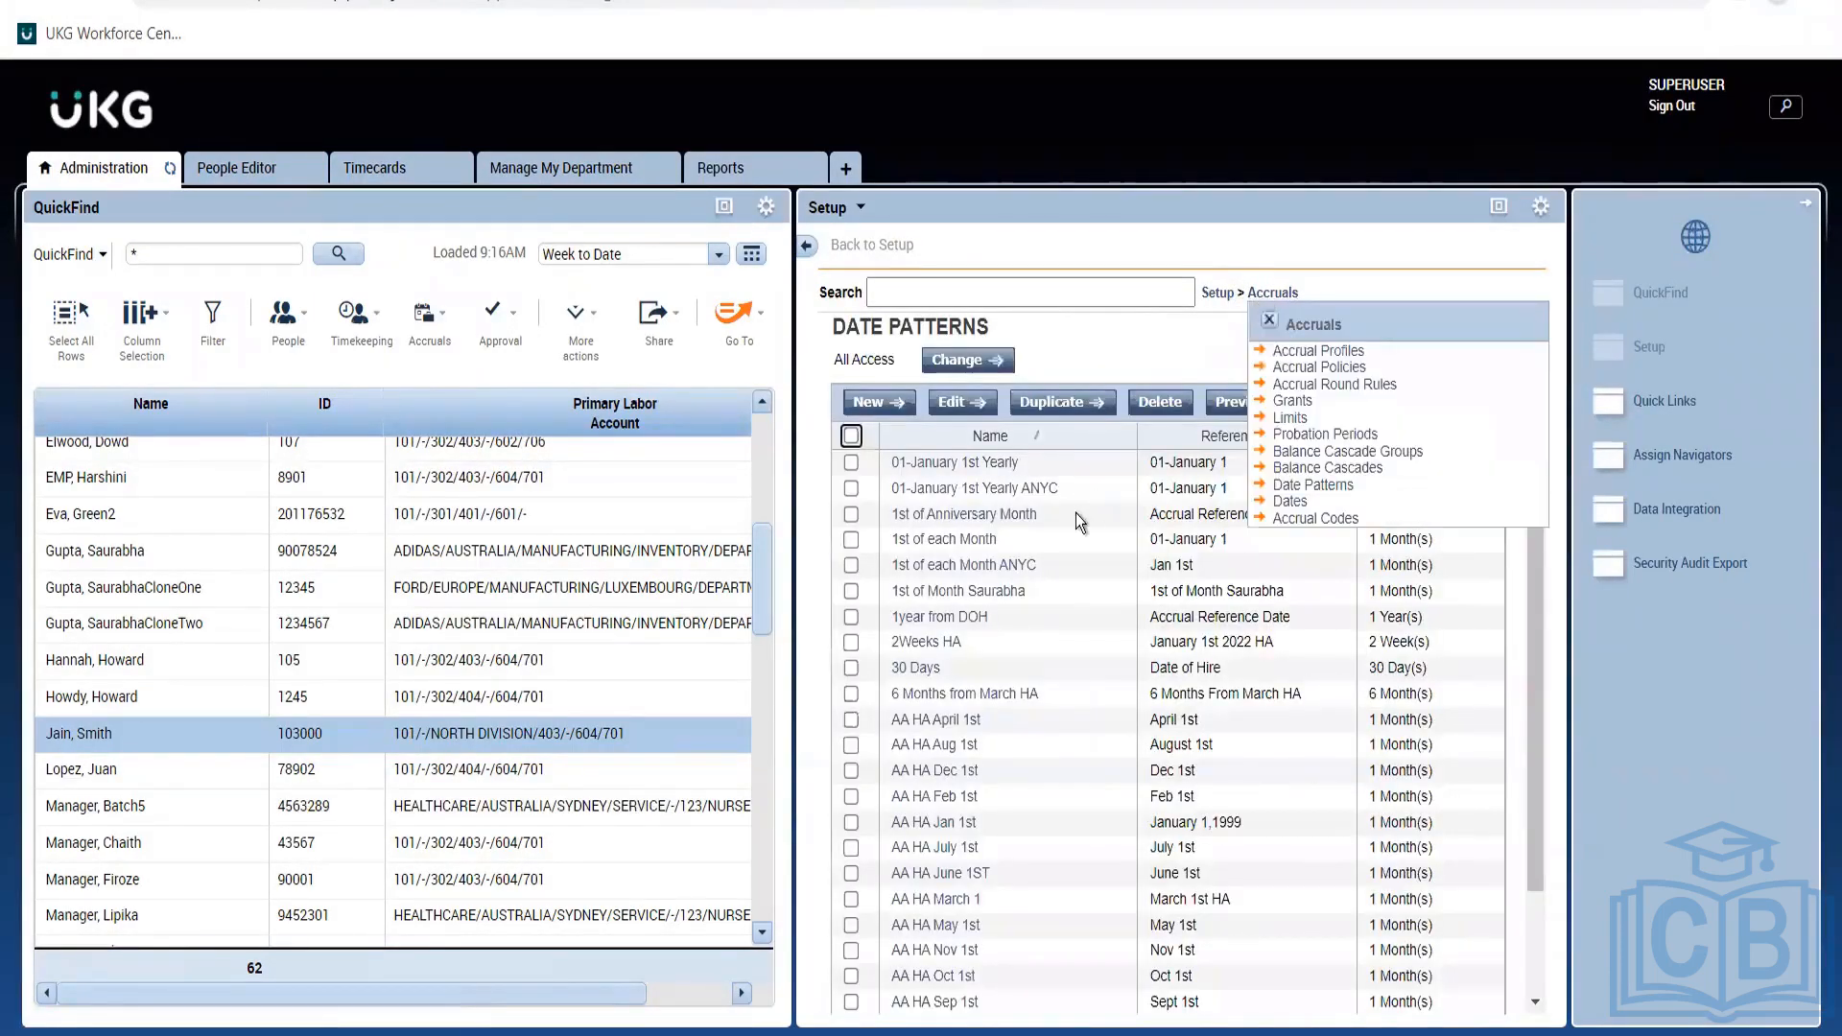
click(1298, 406)
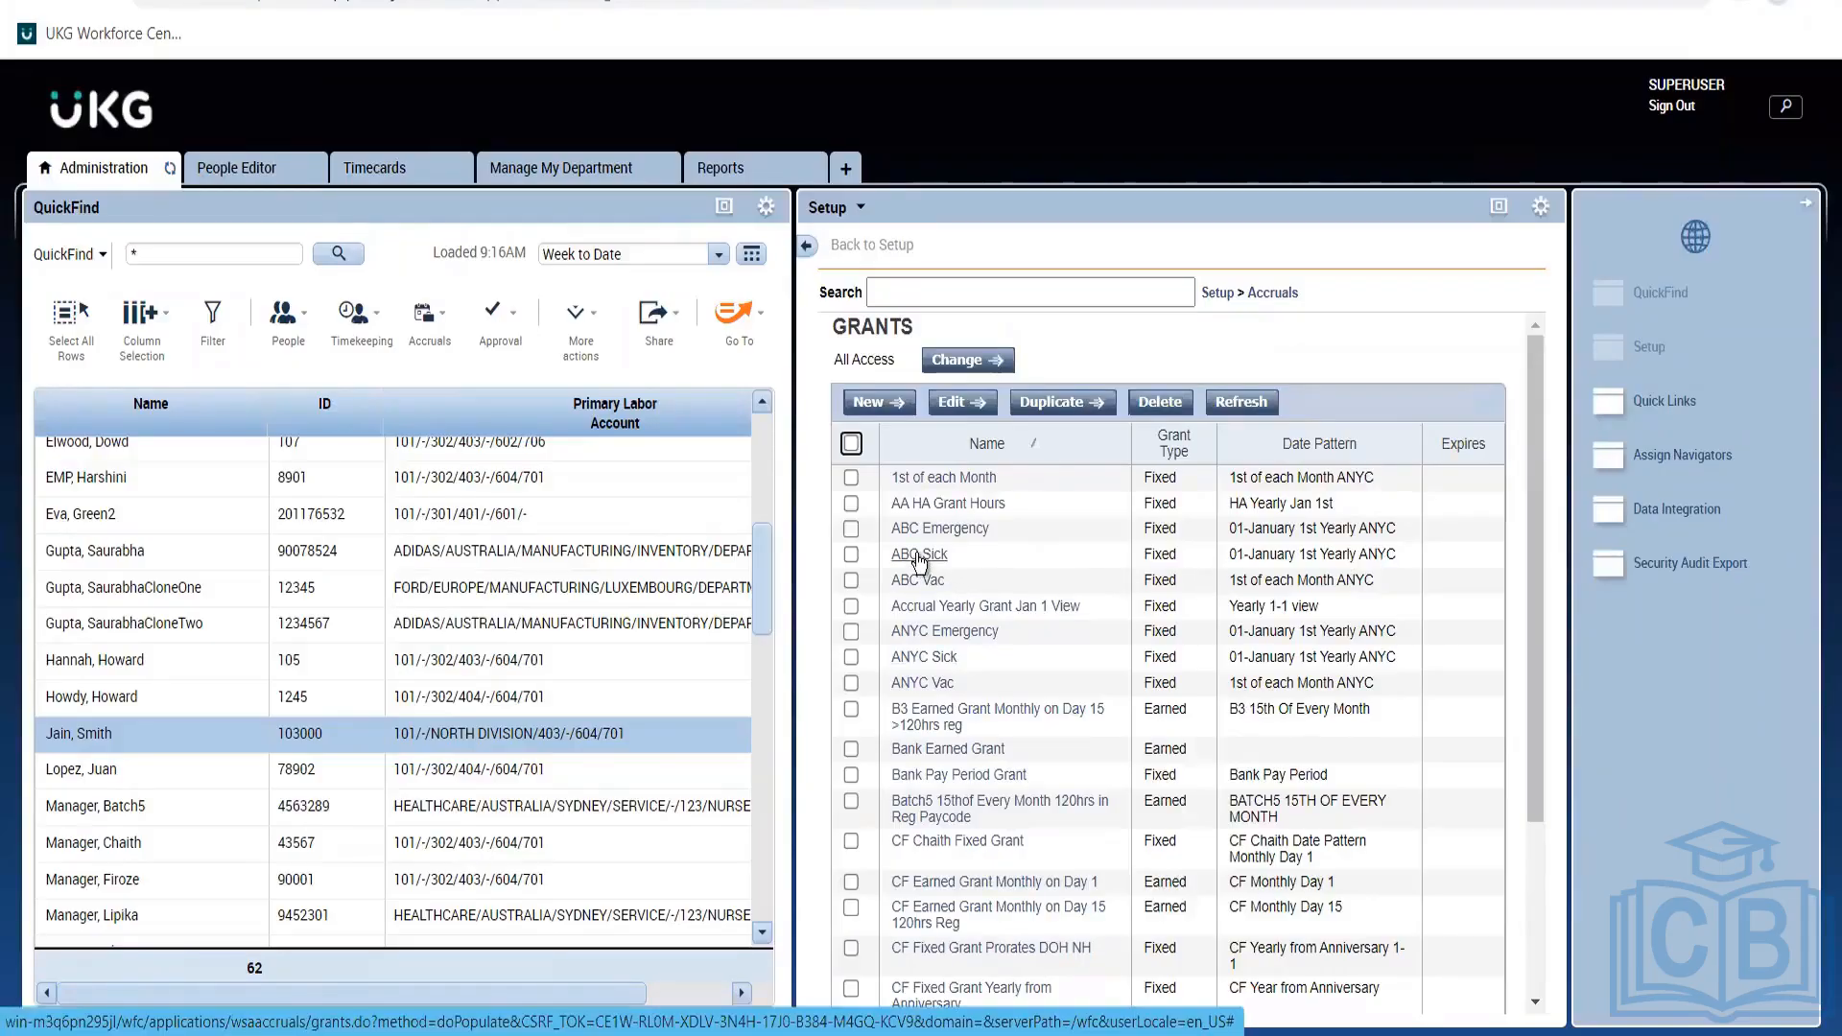
Tick the ABC Sick and ABC Vac grants in the Grants list.
click(850, 555)
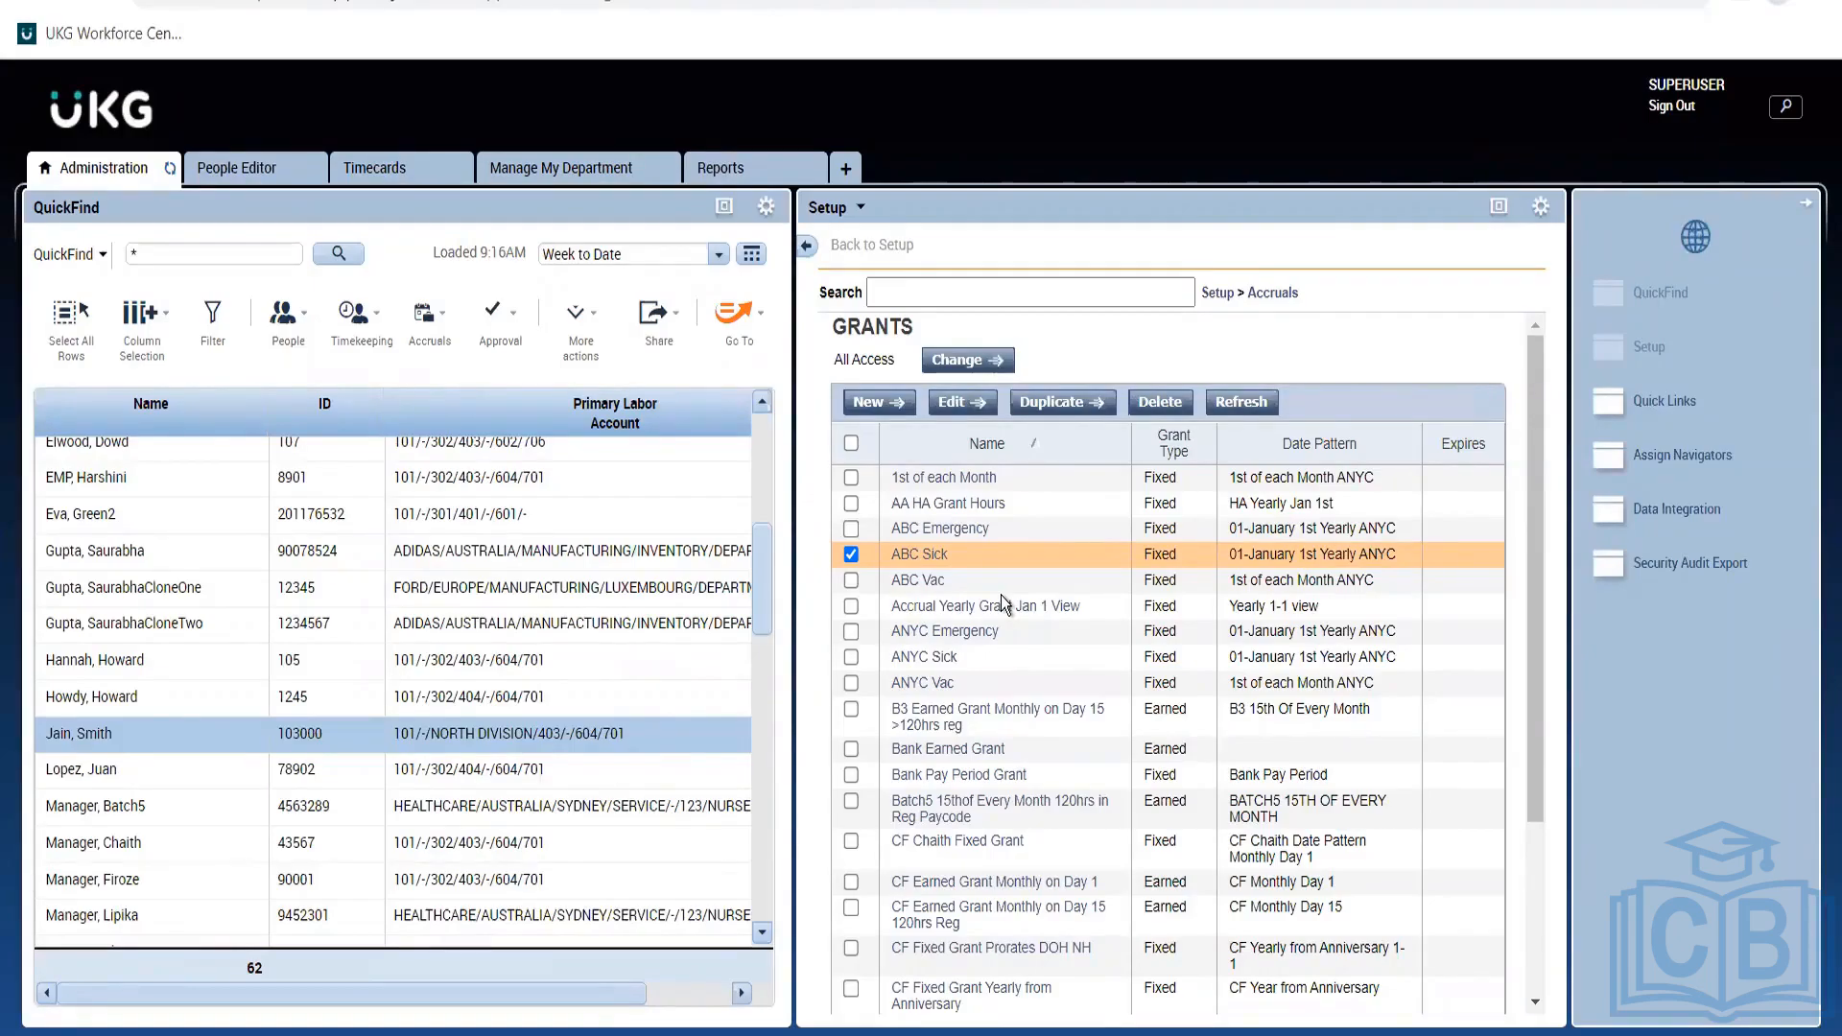
click(851, 579)
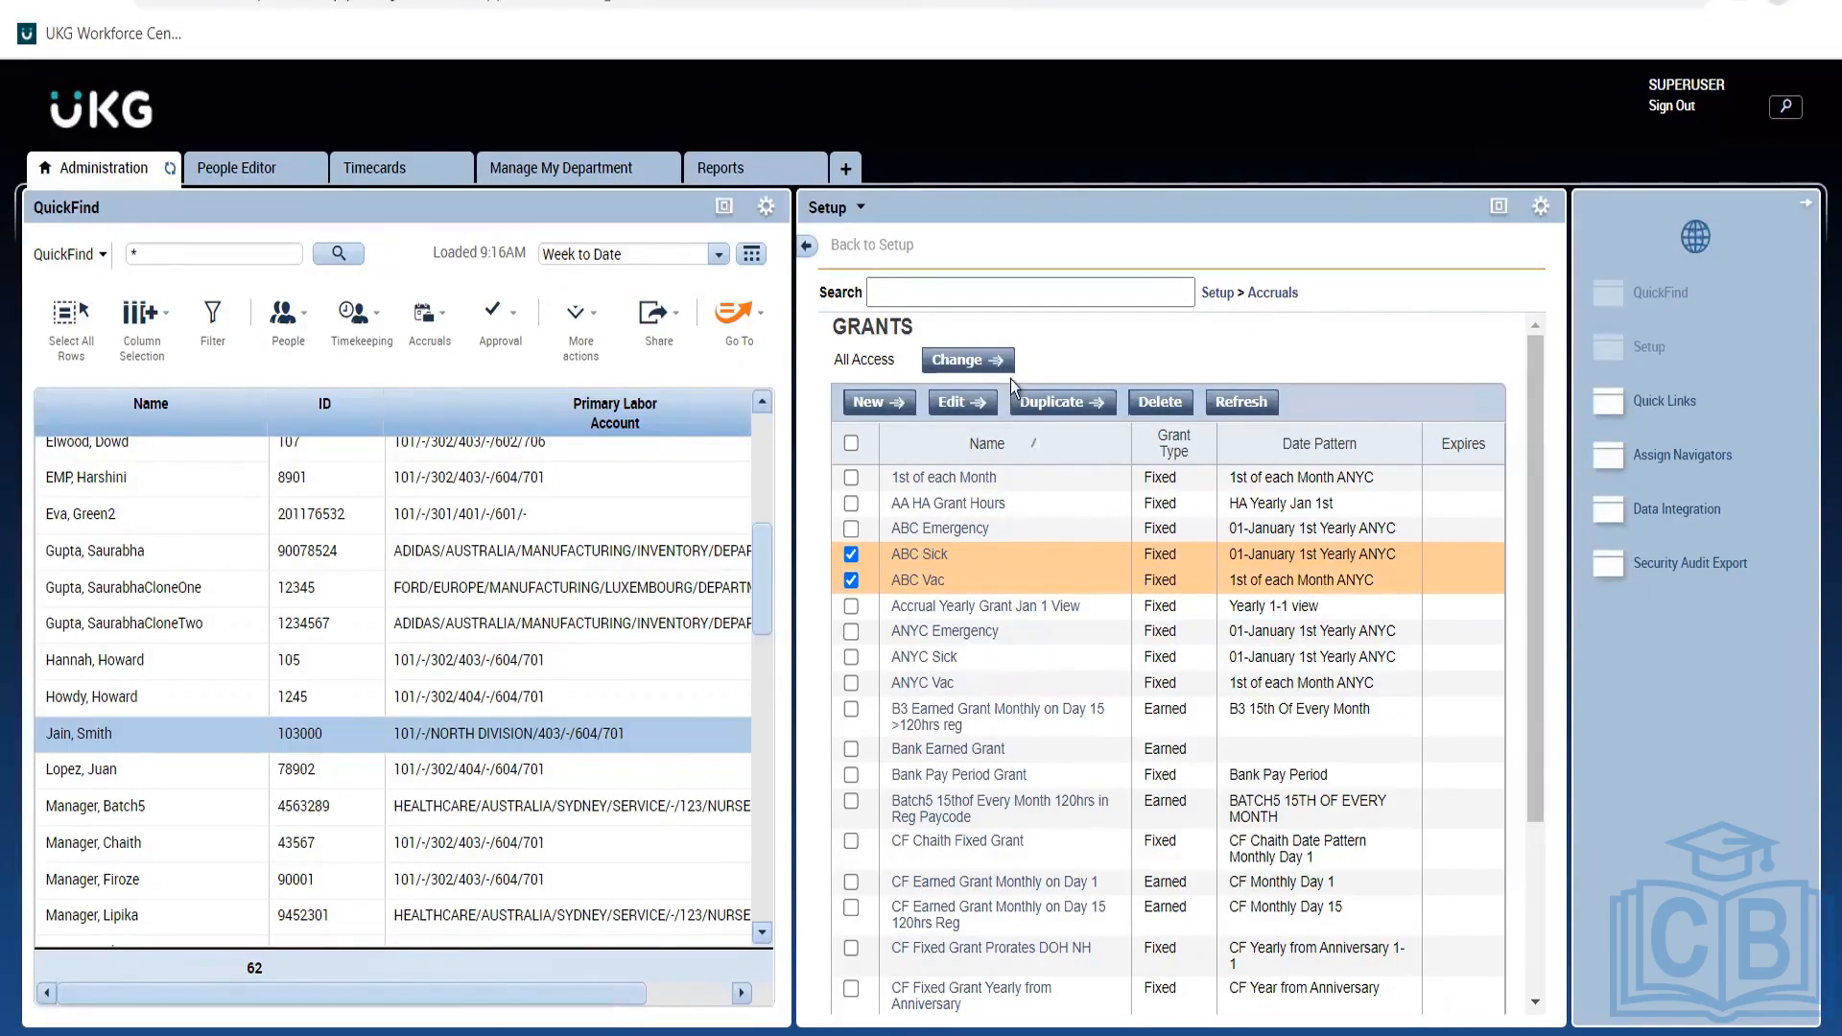
Open the ABC Sick grant in a maximized Grant Editor and scroll through its settings.
click(952, 402)
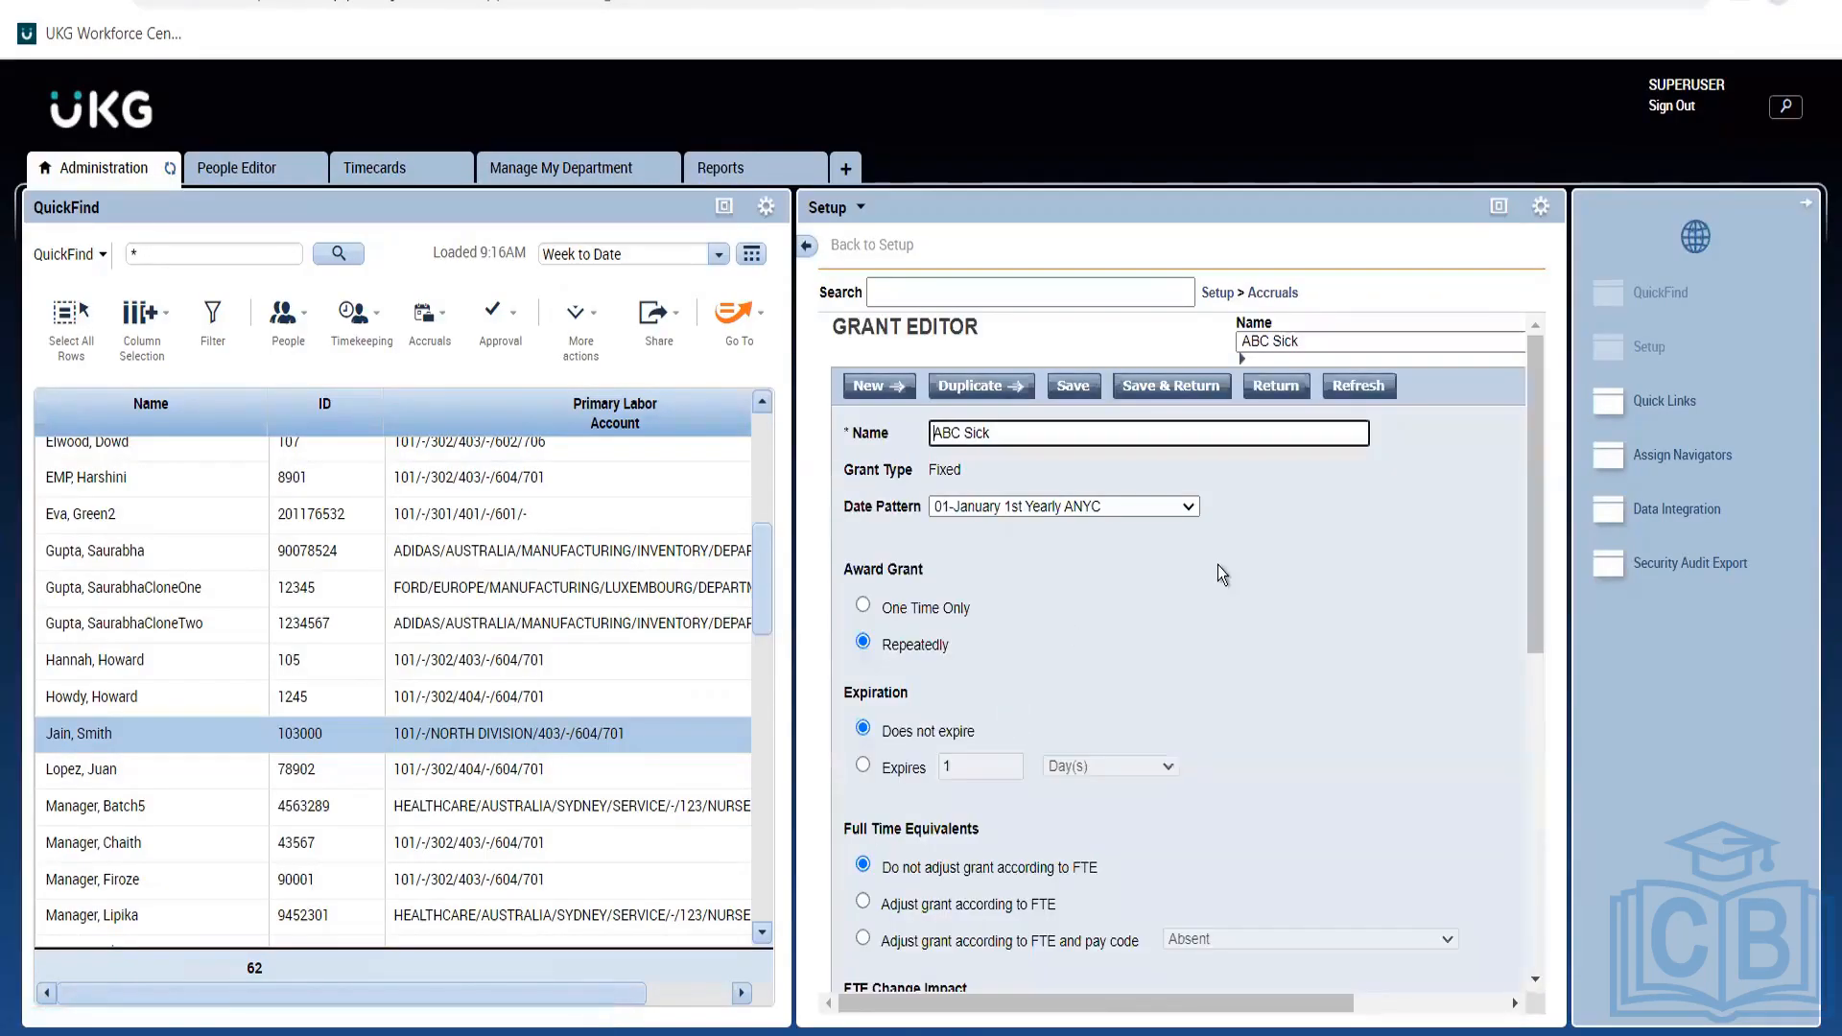
click(1501, 209)
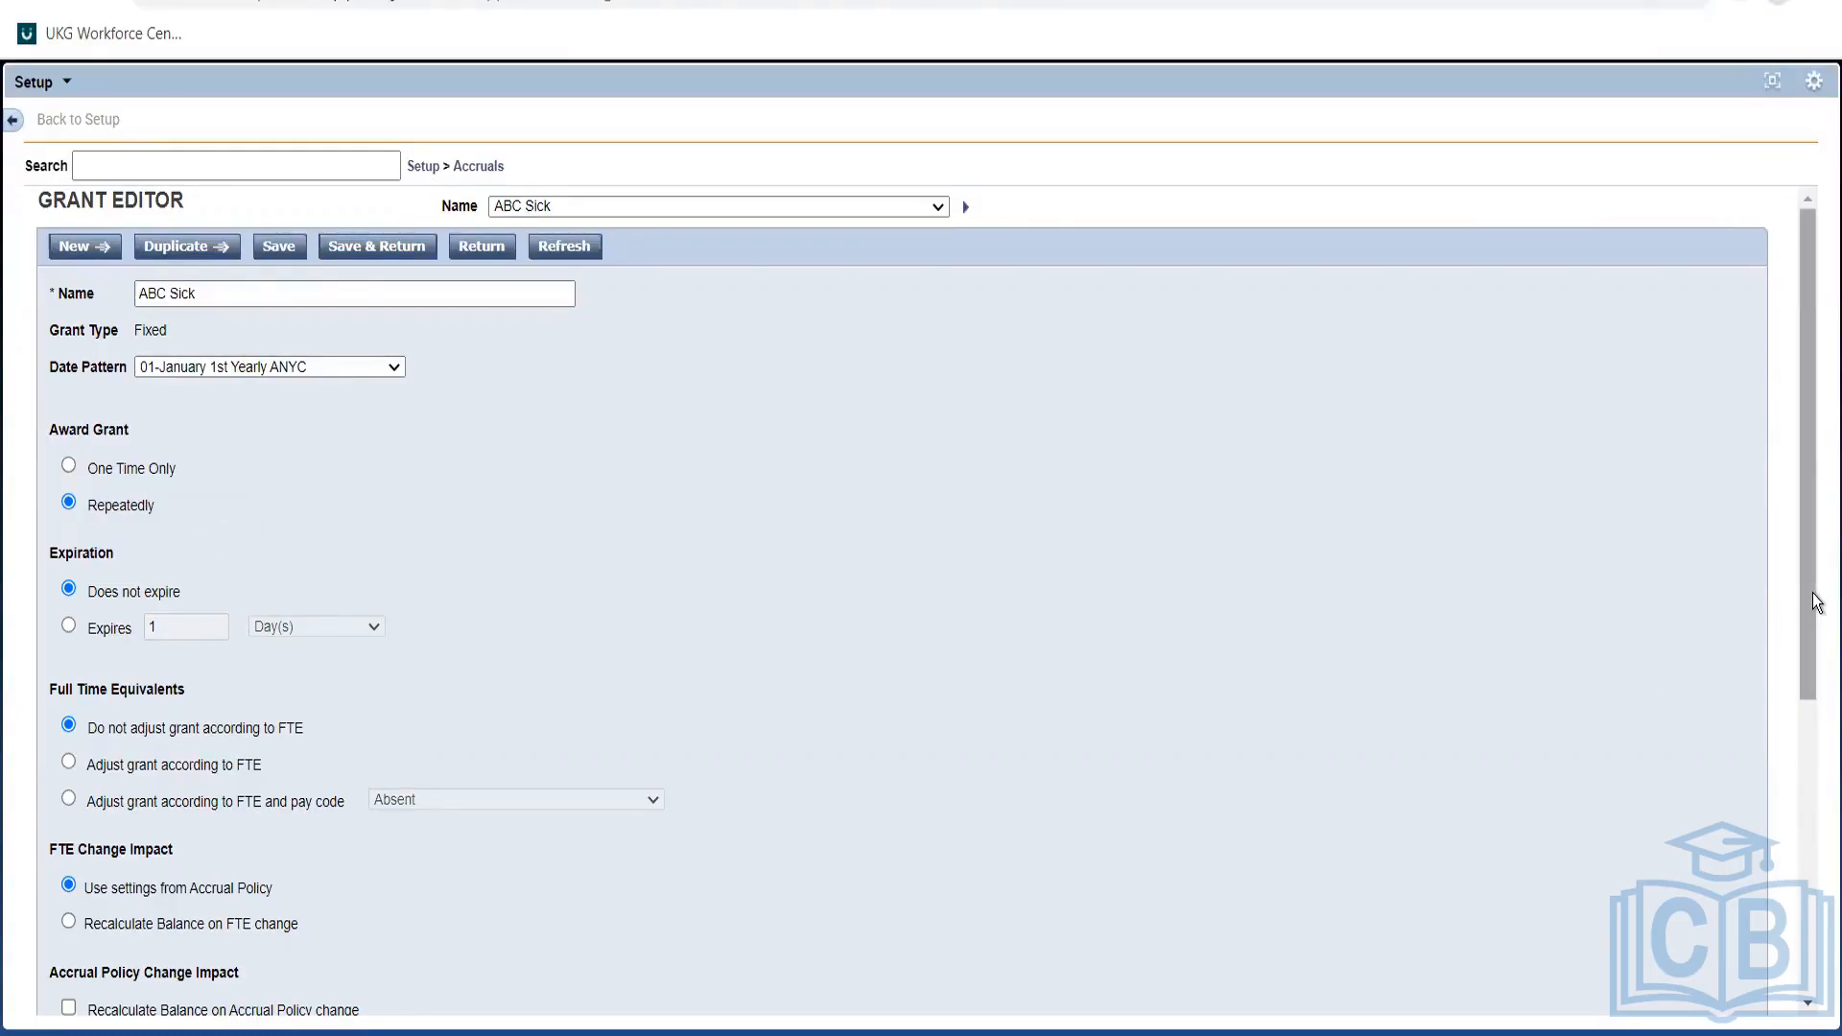
drag(1816, 602, 1812, 842)
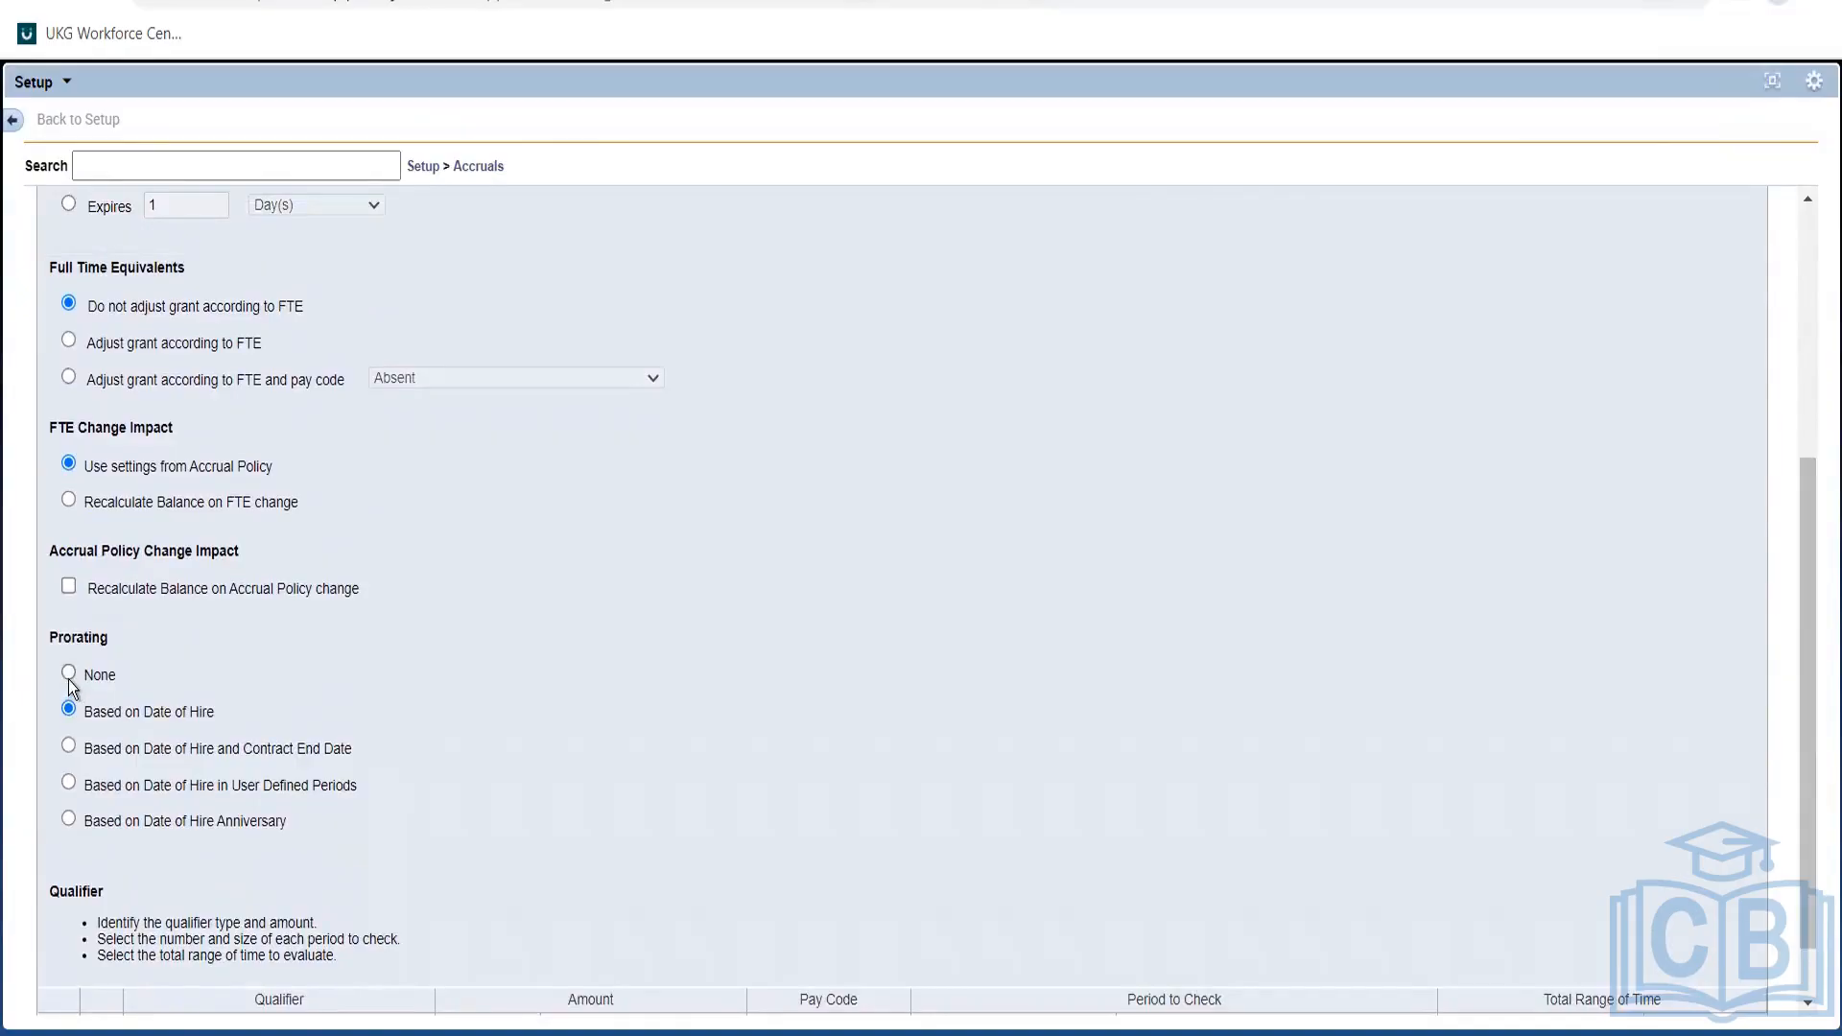
click(1801, 372)
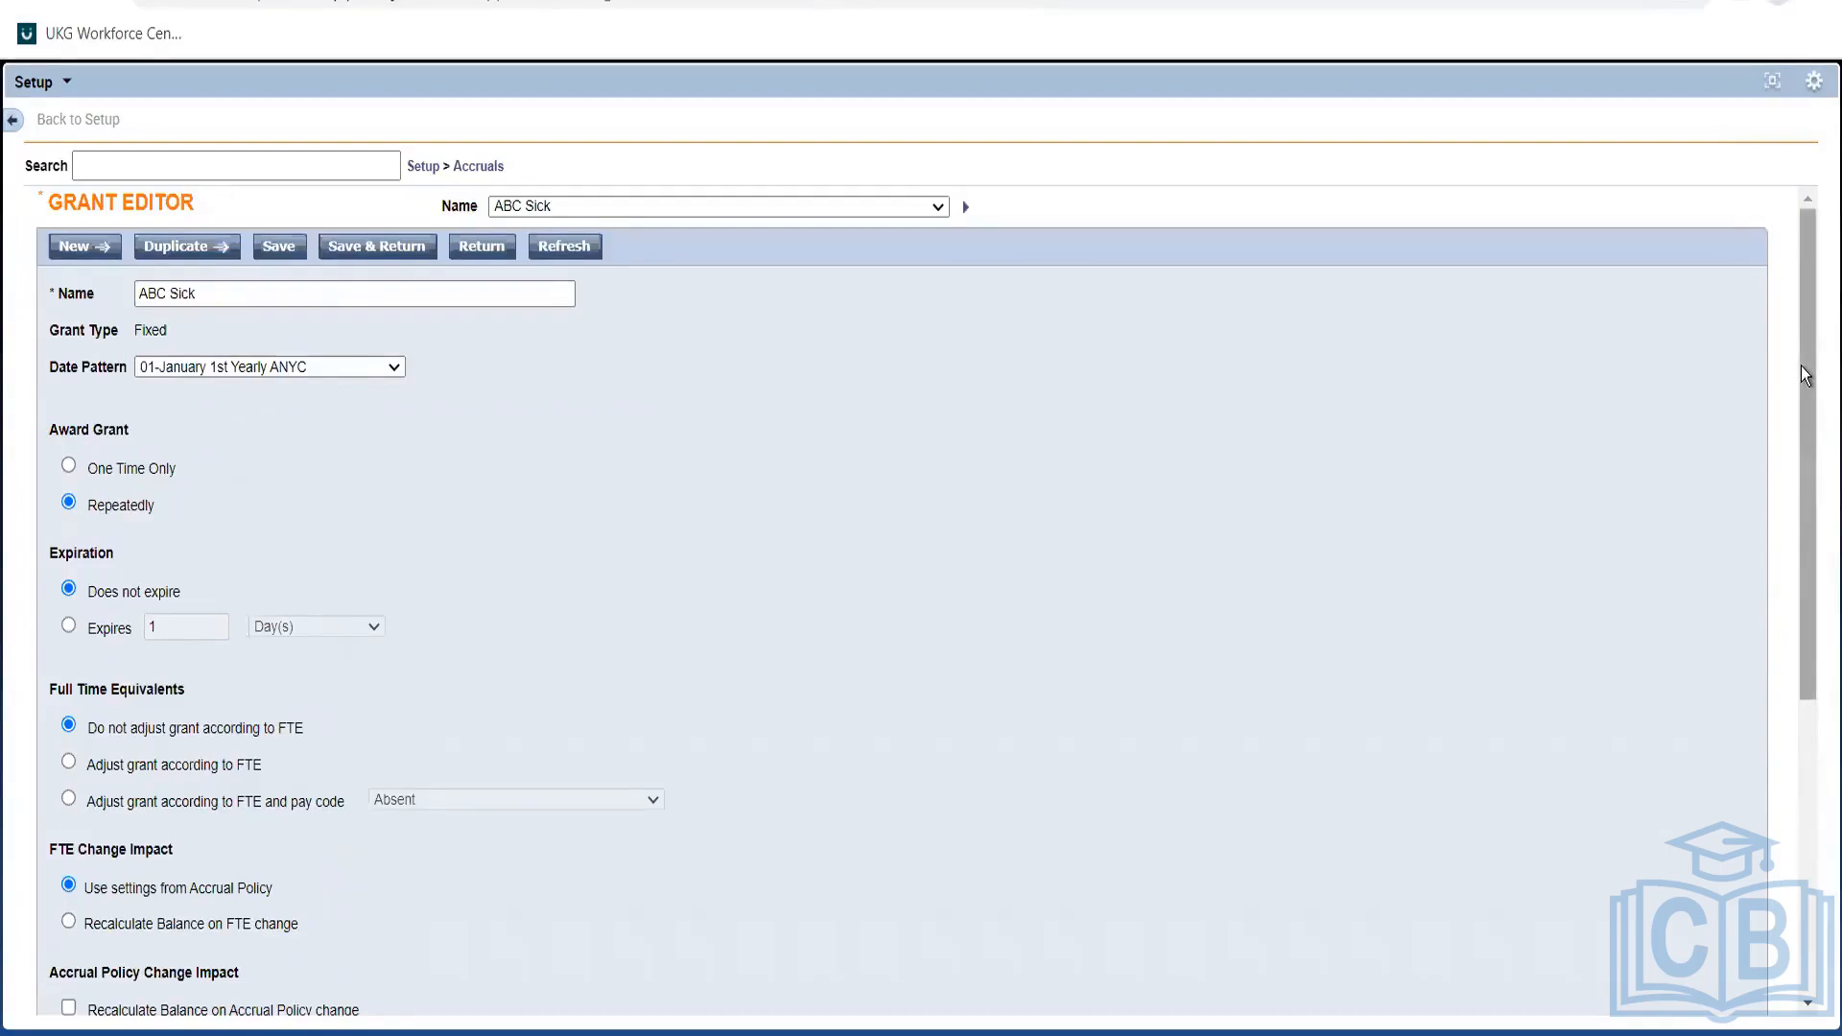
drag(1799, 366, 1801, 351)
drag(1819, 393, 1808, 775)
drag(1813, 625, 1815, 291)
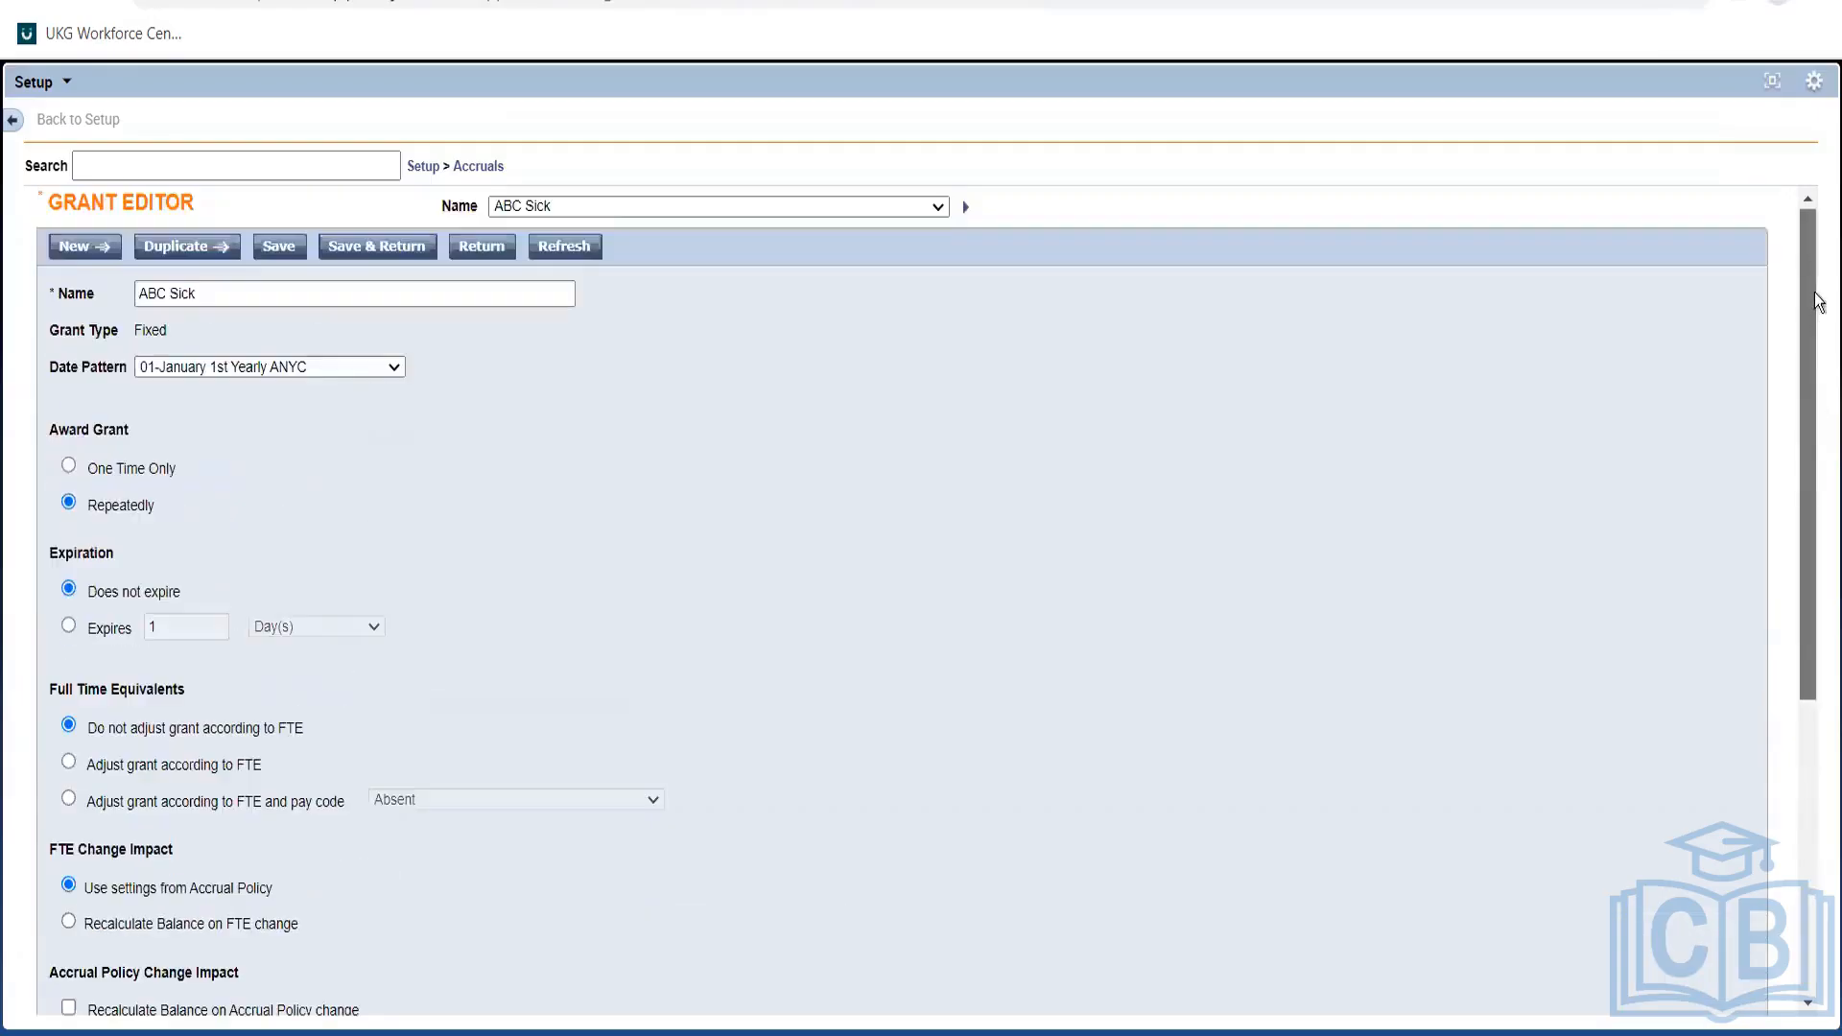
Change ABC Sick's date pattern from the ANYC version to 01-January 1st Yearly.
click(321, 365)
click(308, 388)
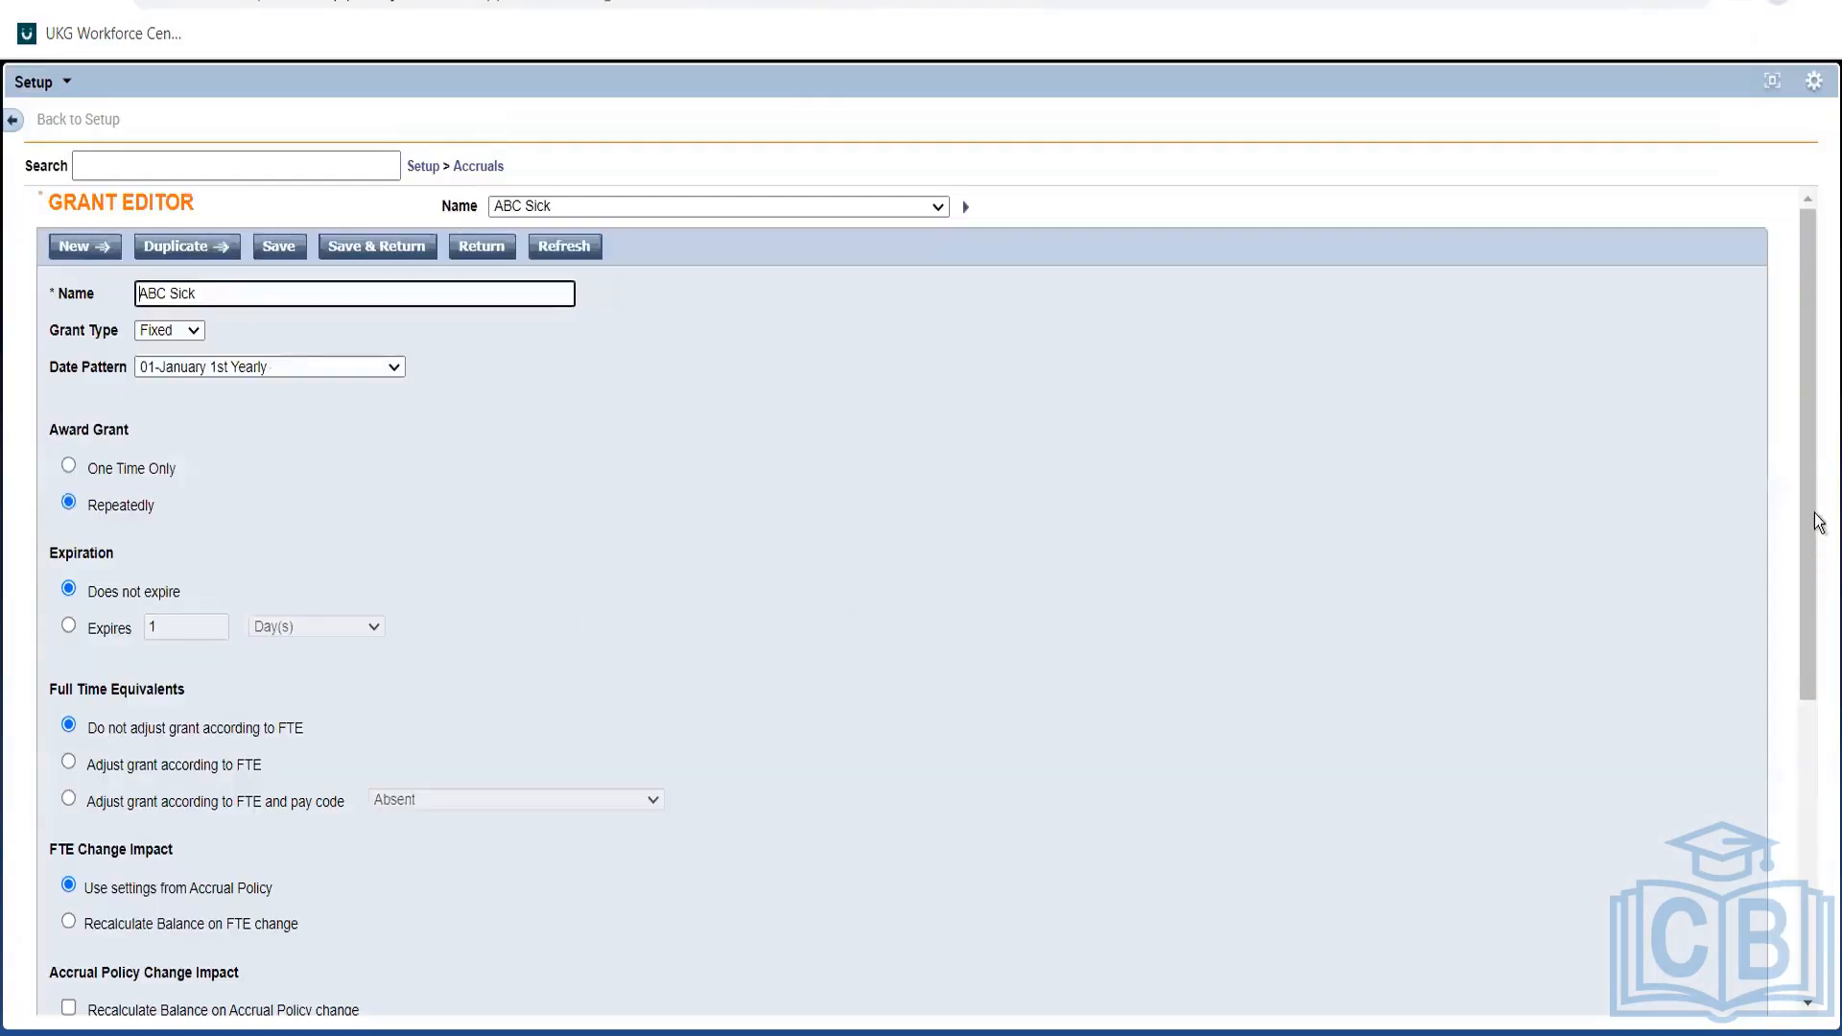
drag(1807, 423, 1809, 784)
drag(1805, 626, 1792, 361)
Save ABC Sick, then set ABC Vac's date pattern to 1st of each Month and save it.
click(288, 246)
click(376, 247)
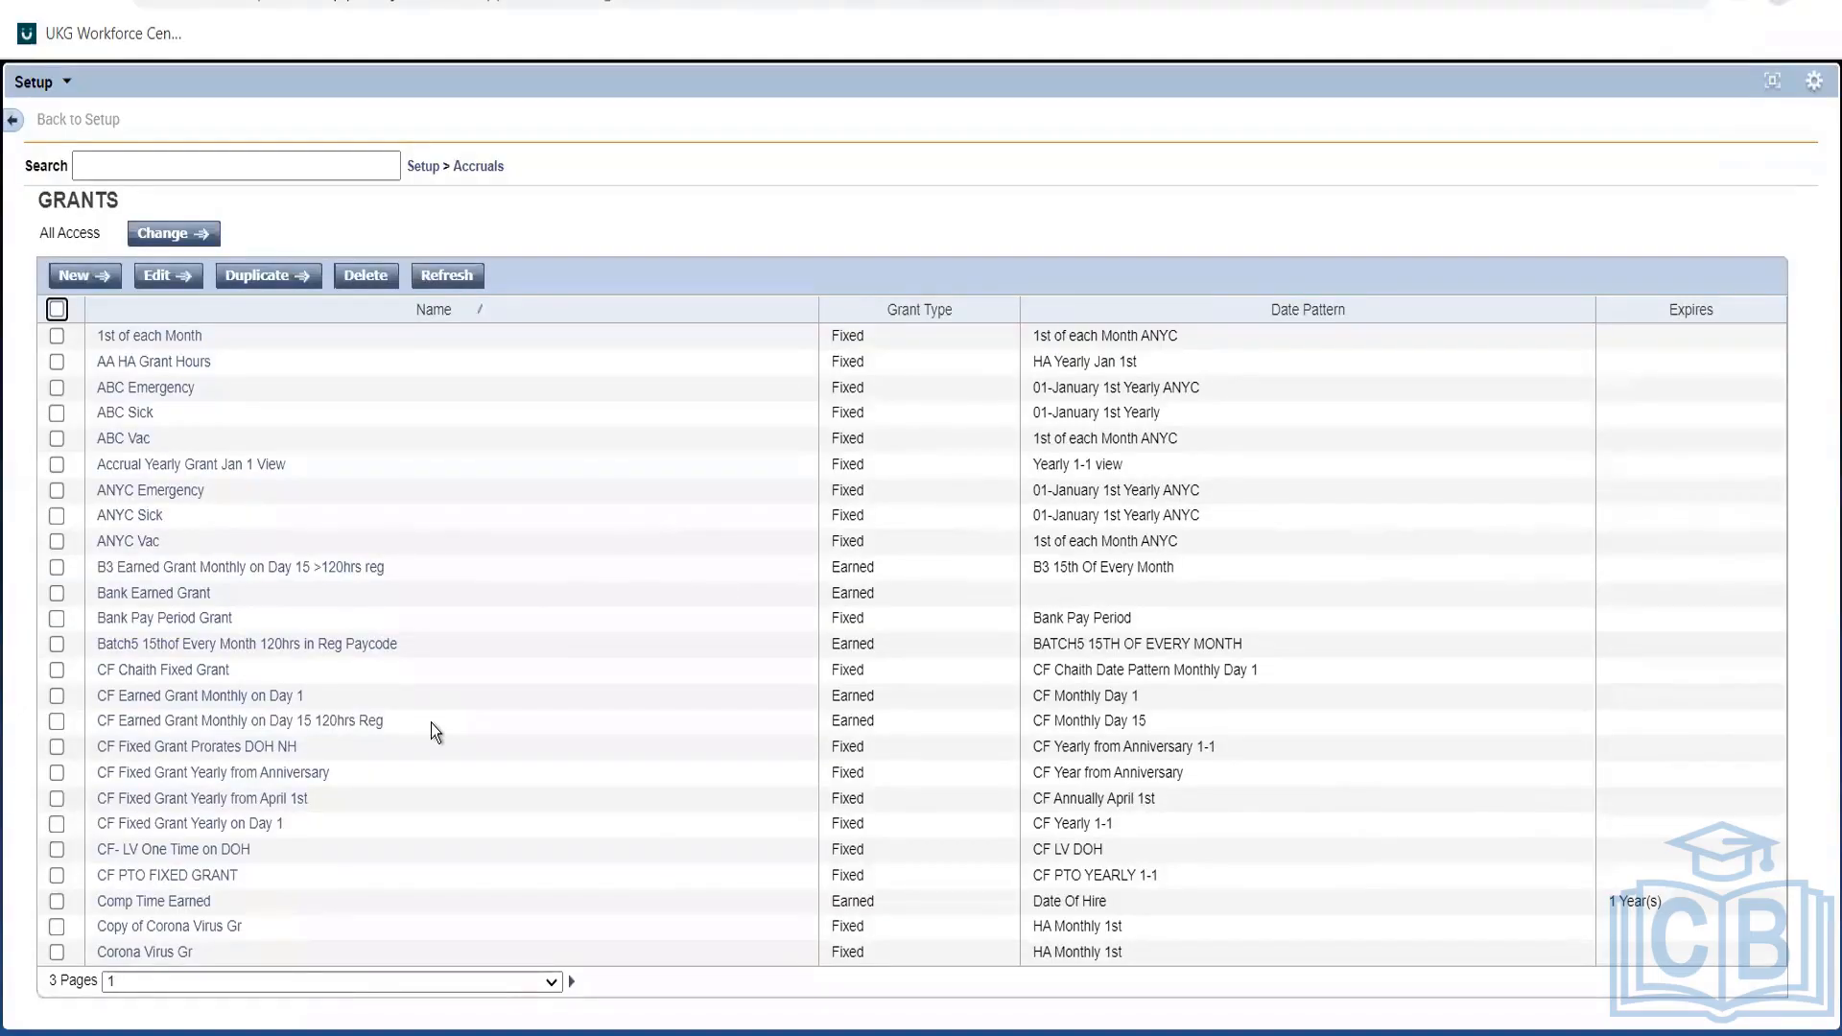
click(130, 441)
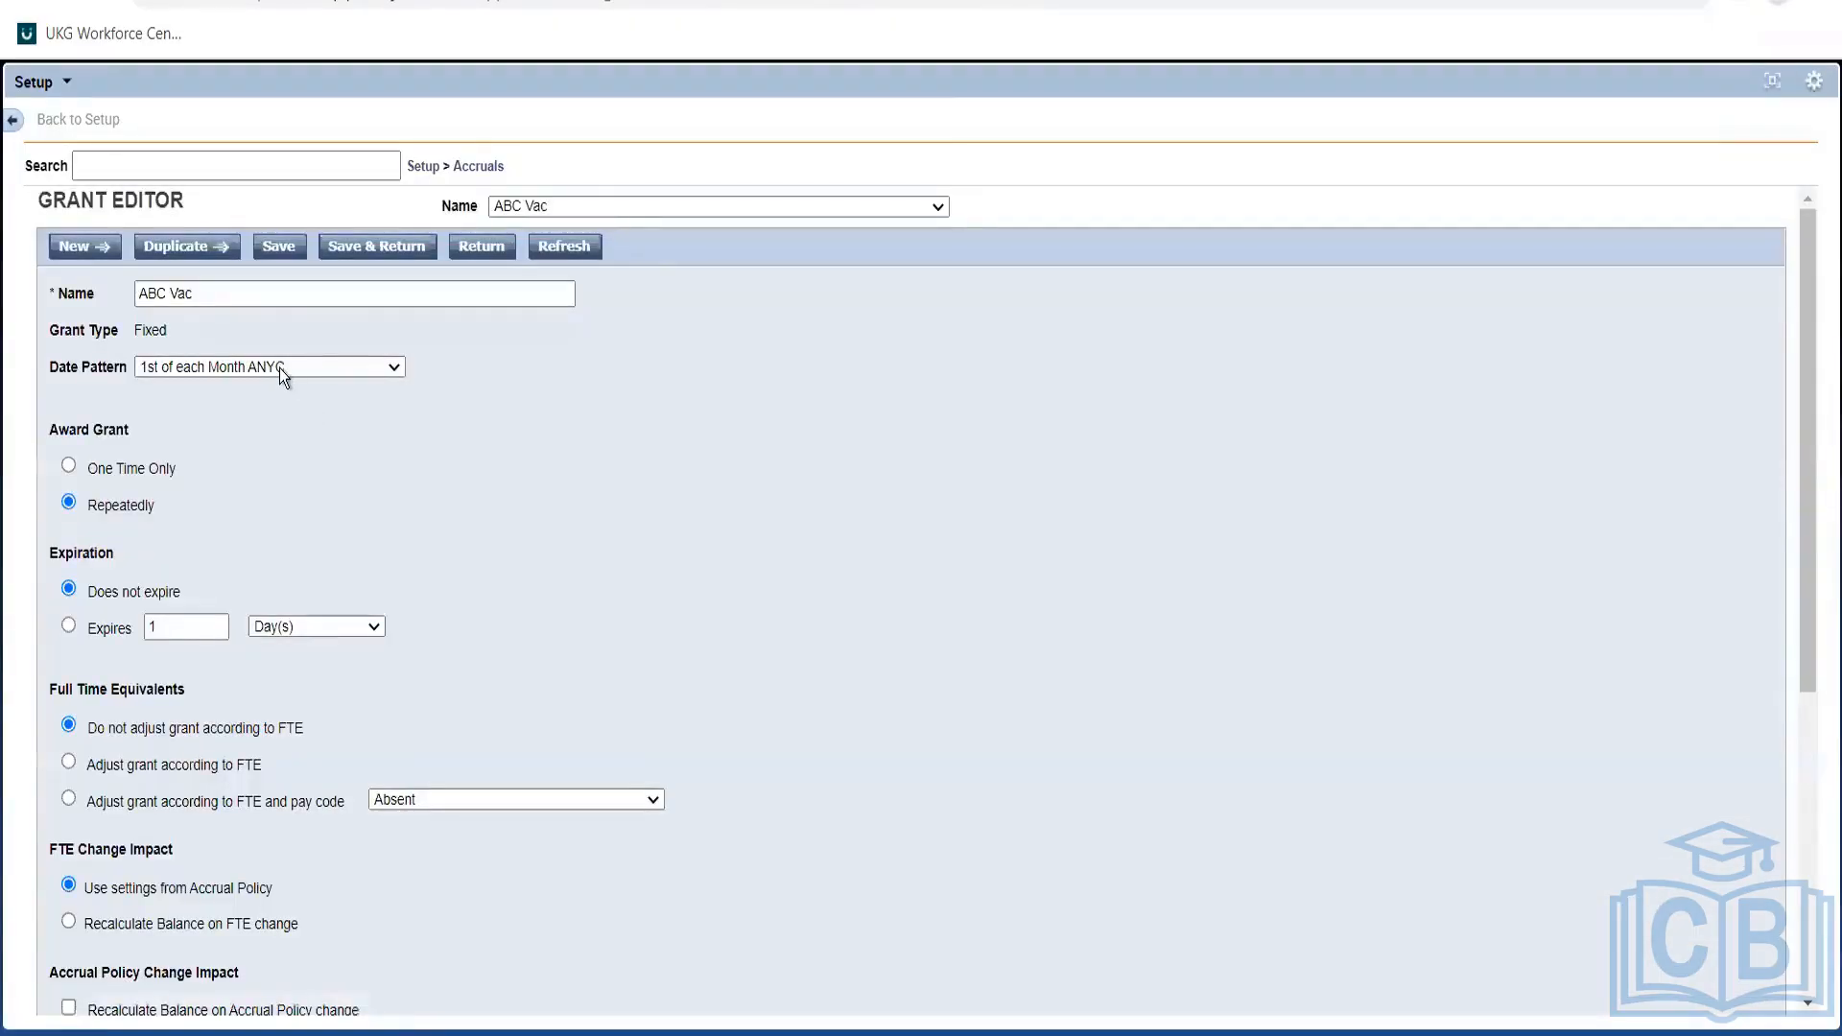
click(279, 369)
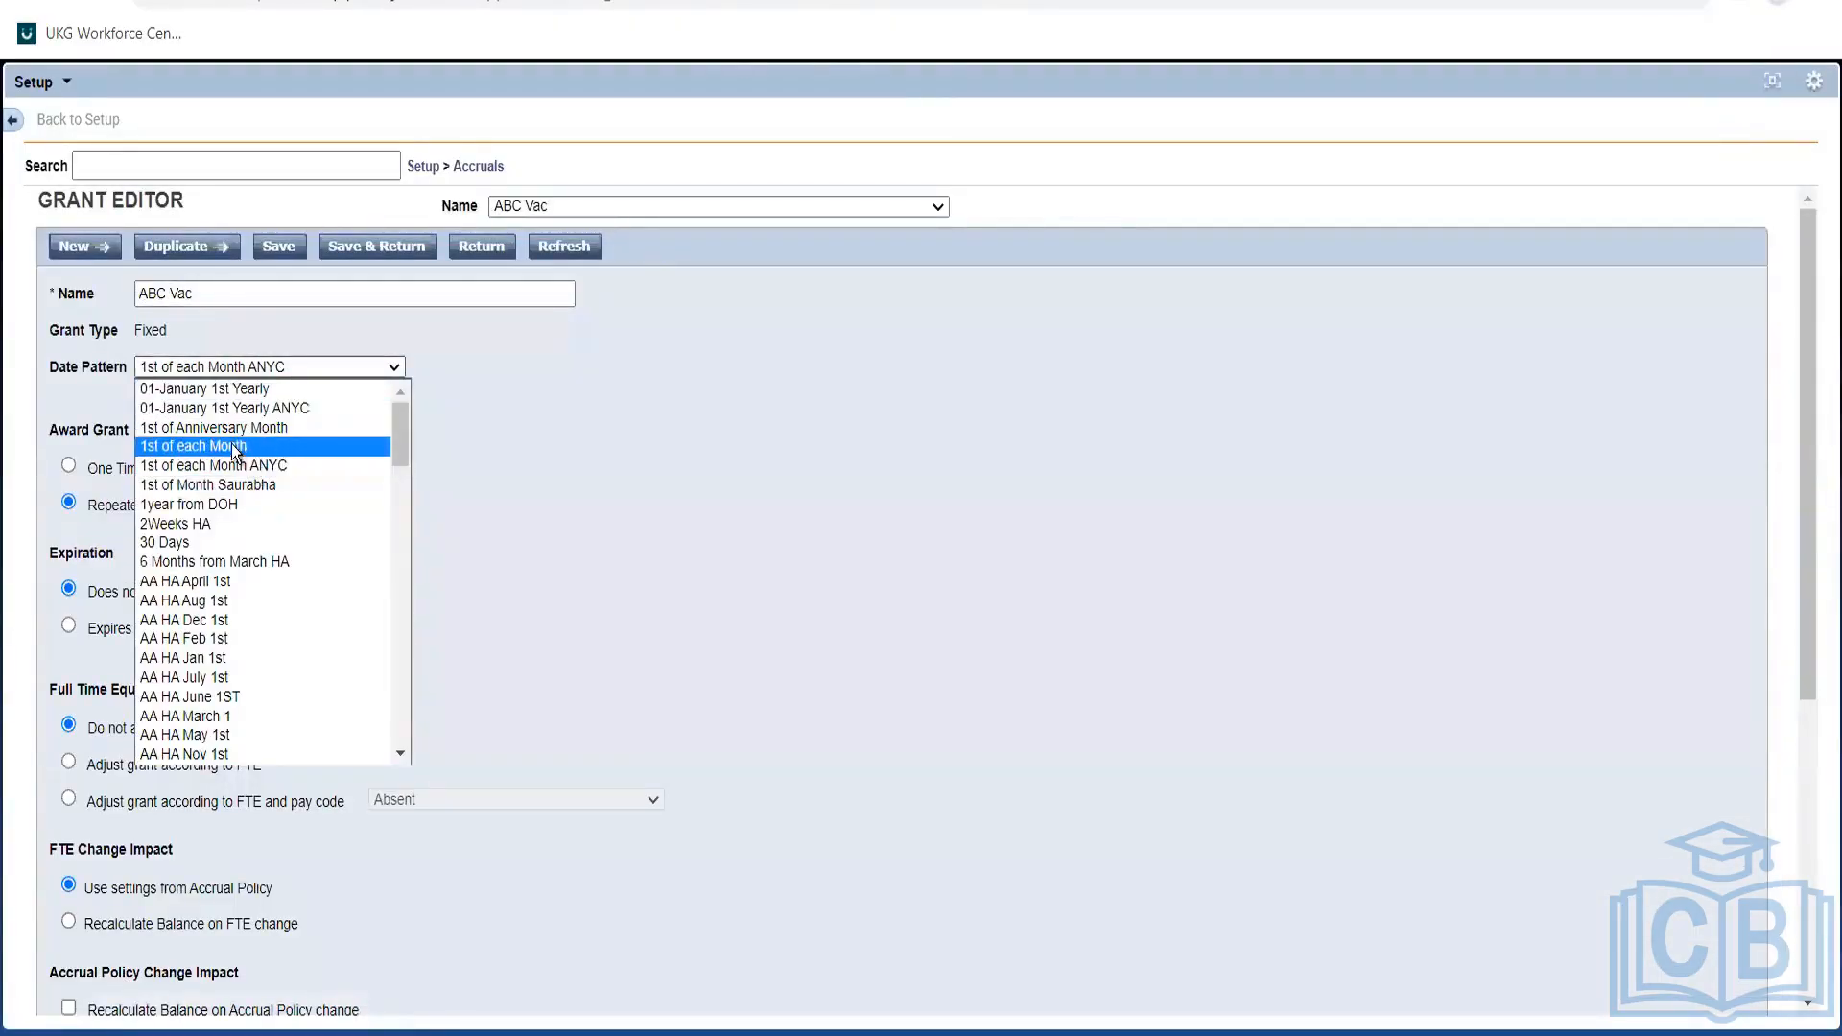
click(235, 448)
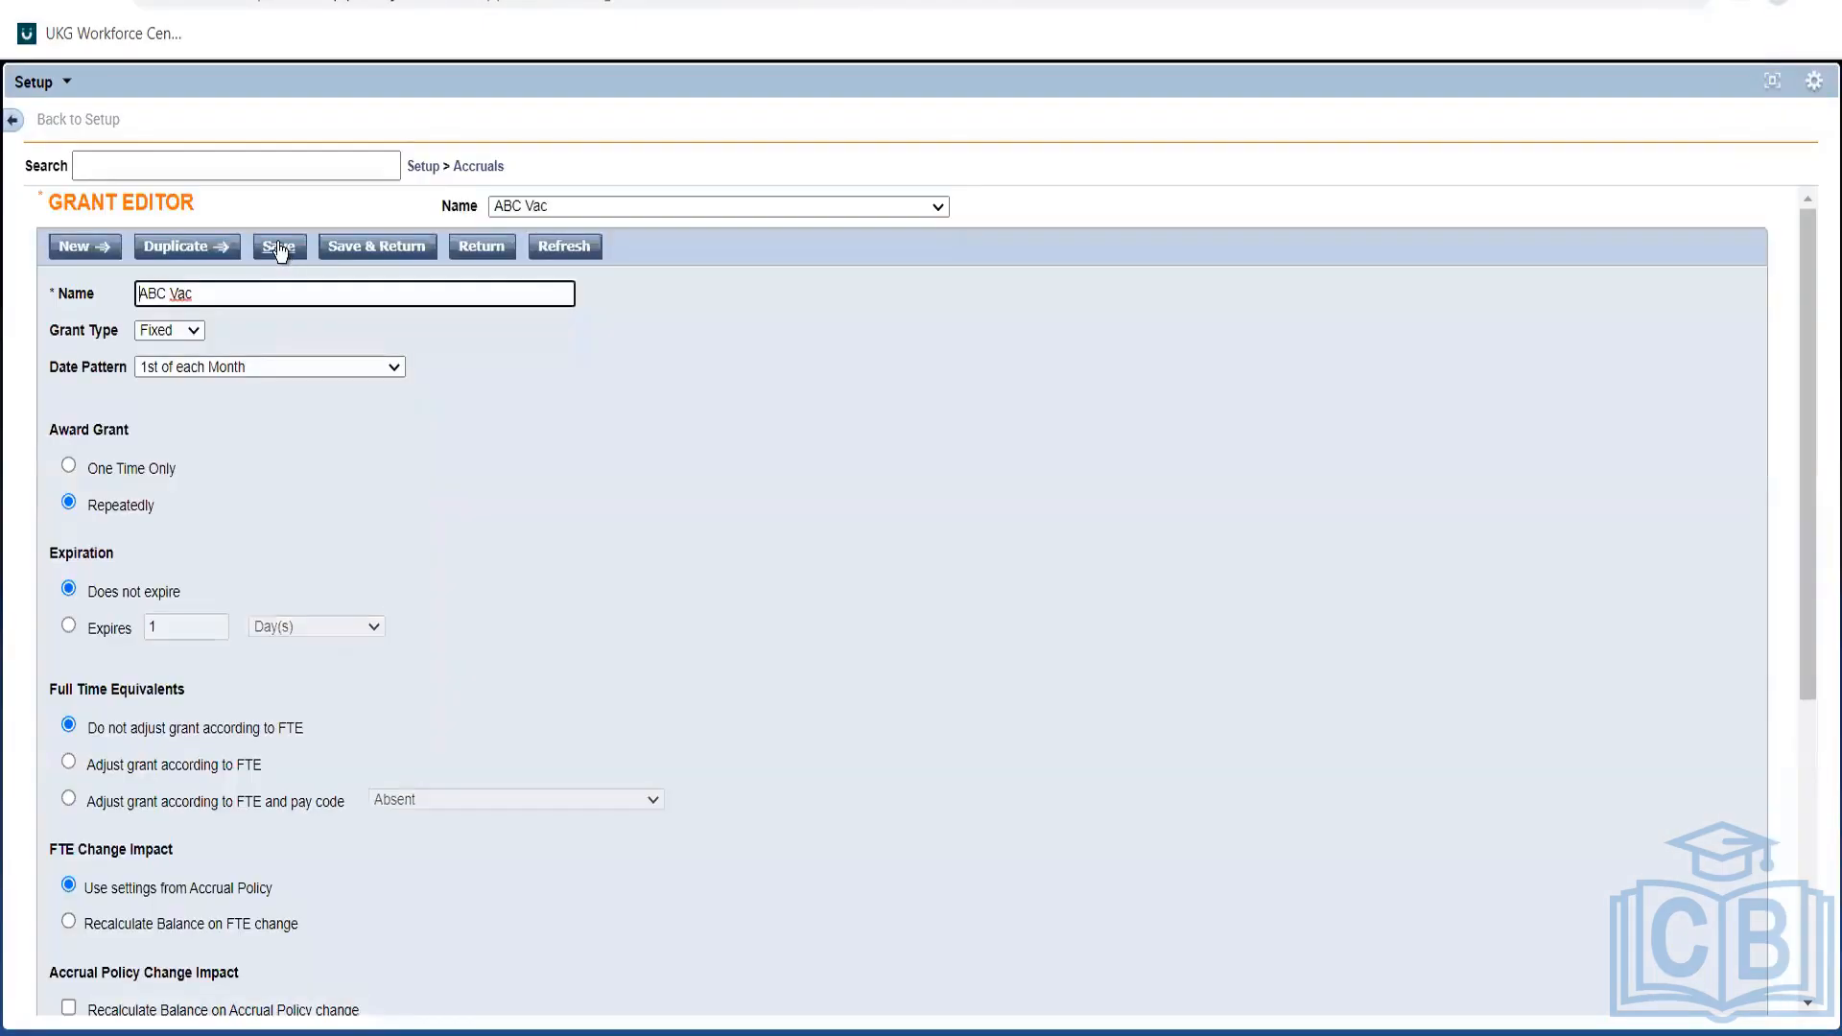
click(279, 249)
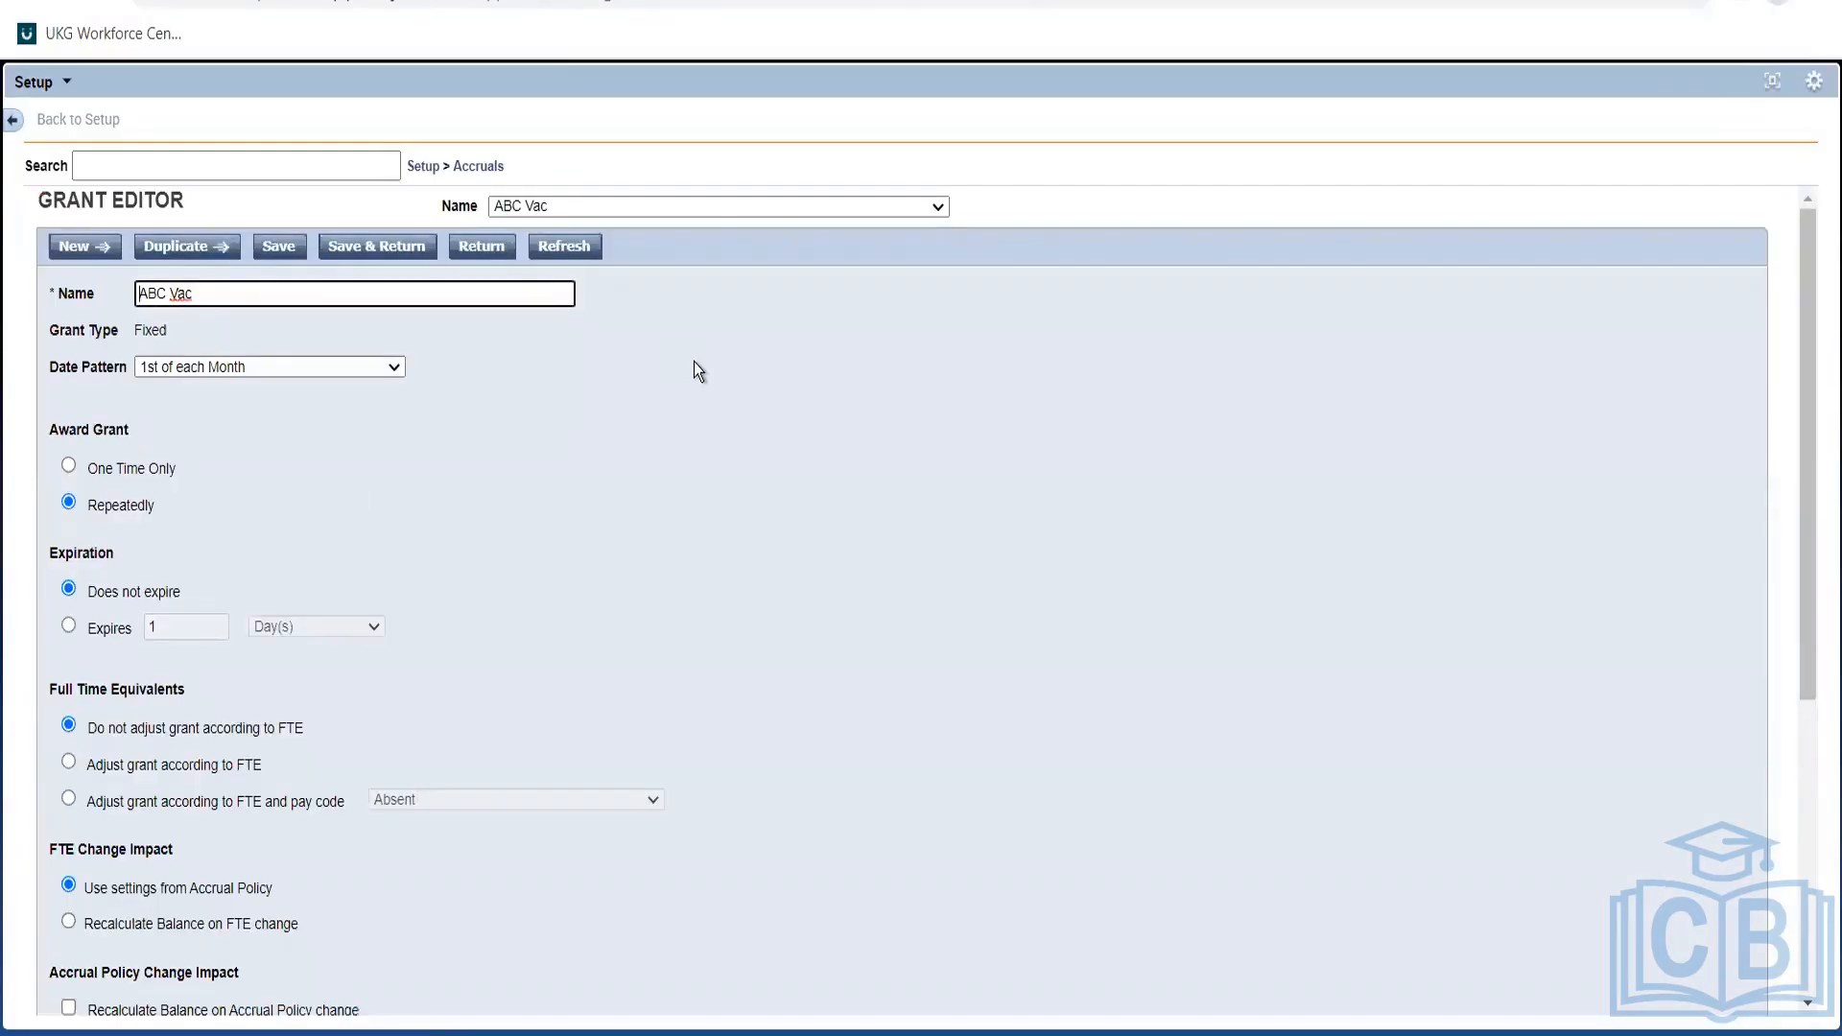
click(489, 167)
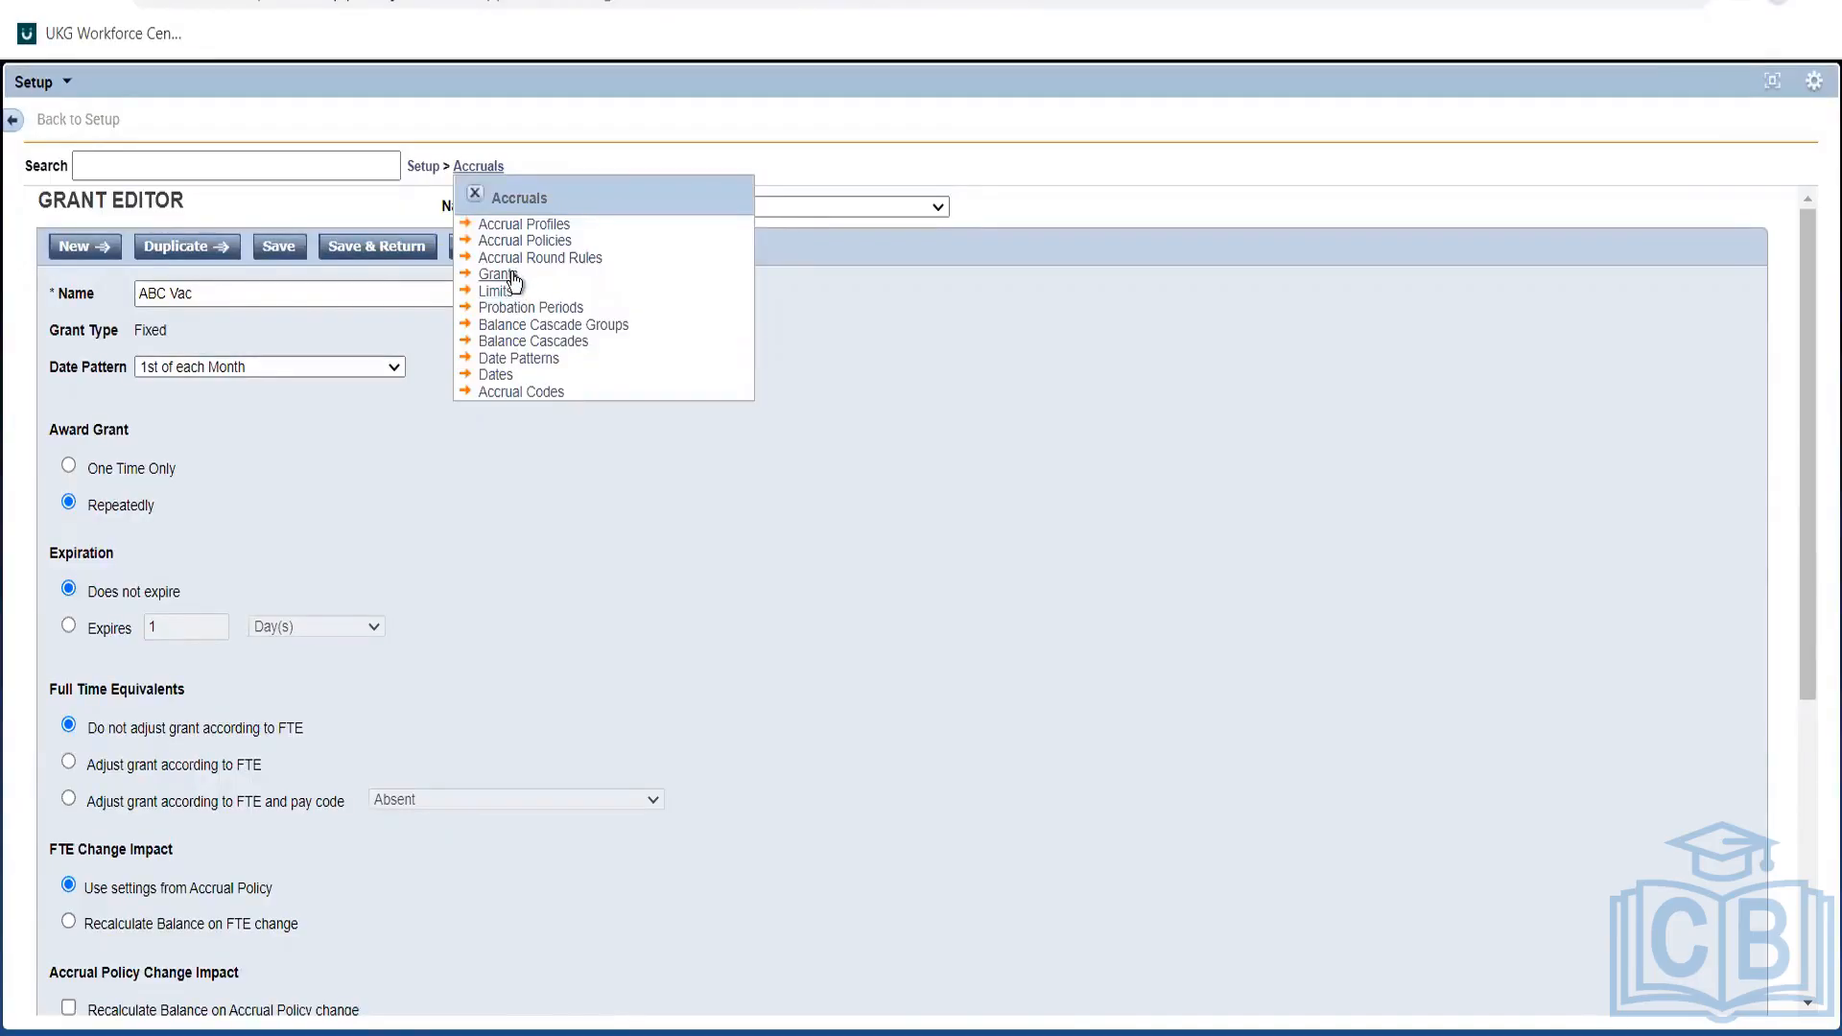
Return to the Grants list and bring up the Accruals setup pages menu.
click(515, 276)
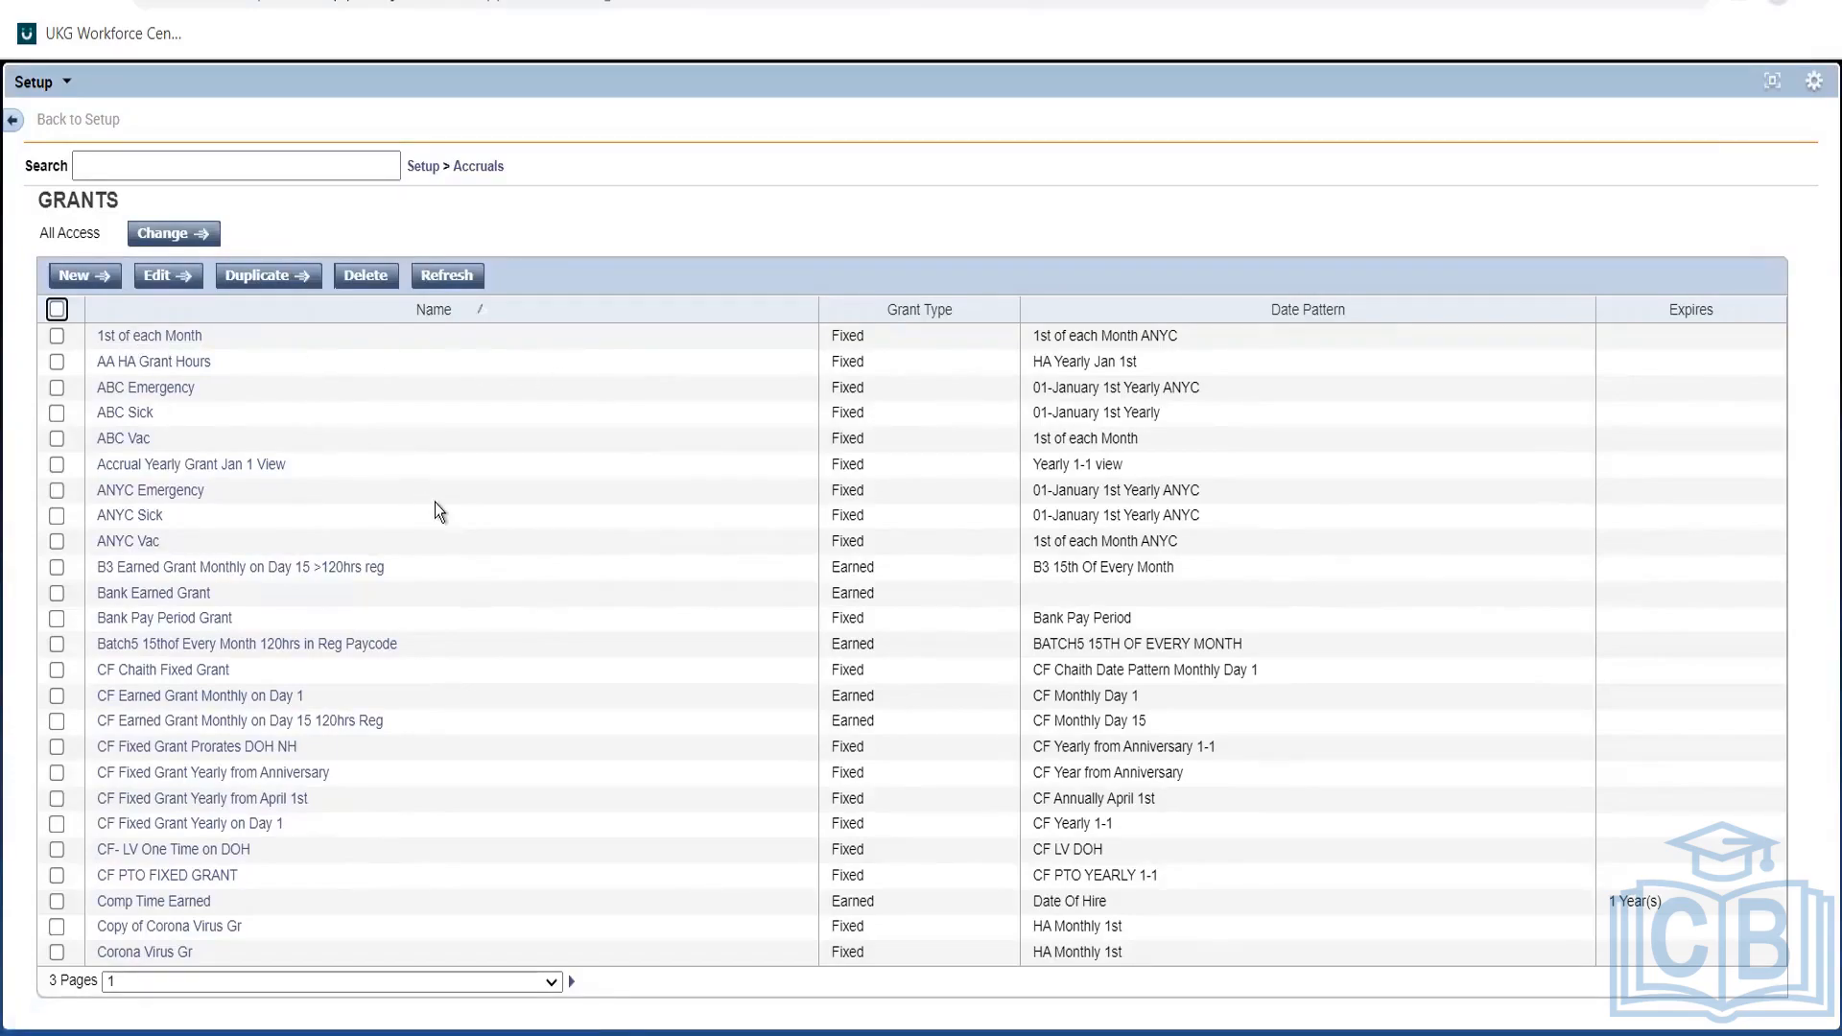
click(478, 167)
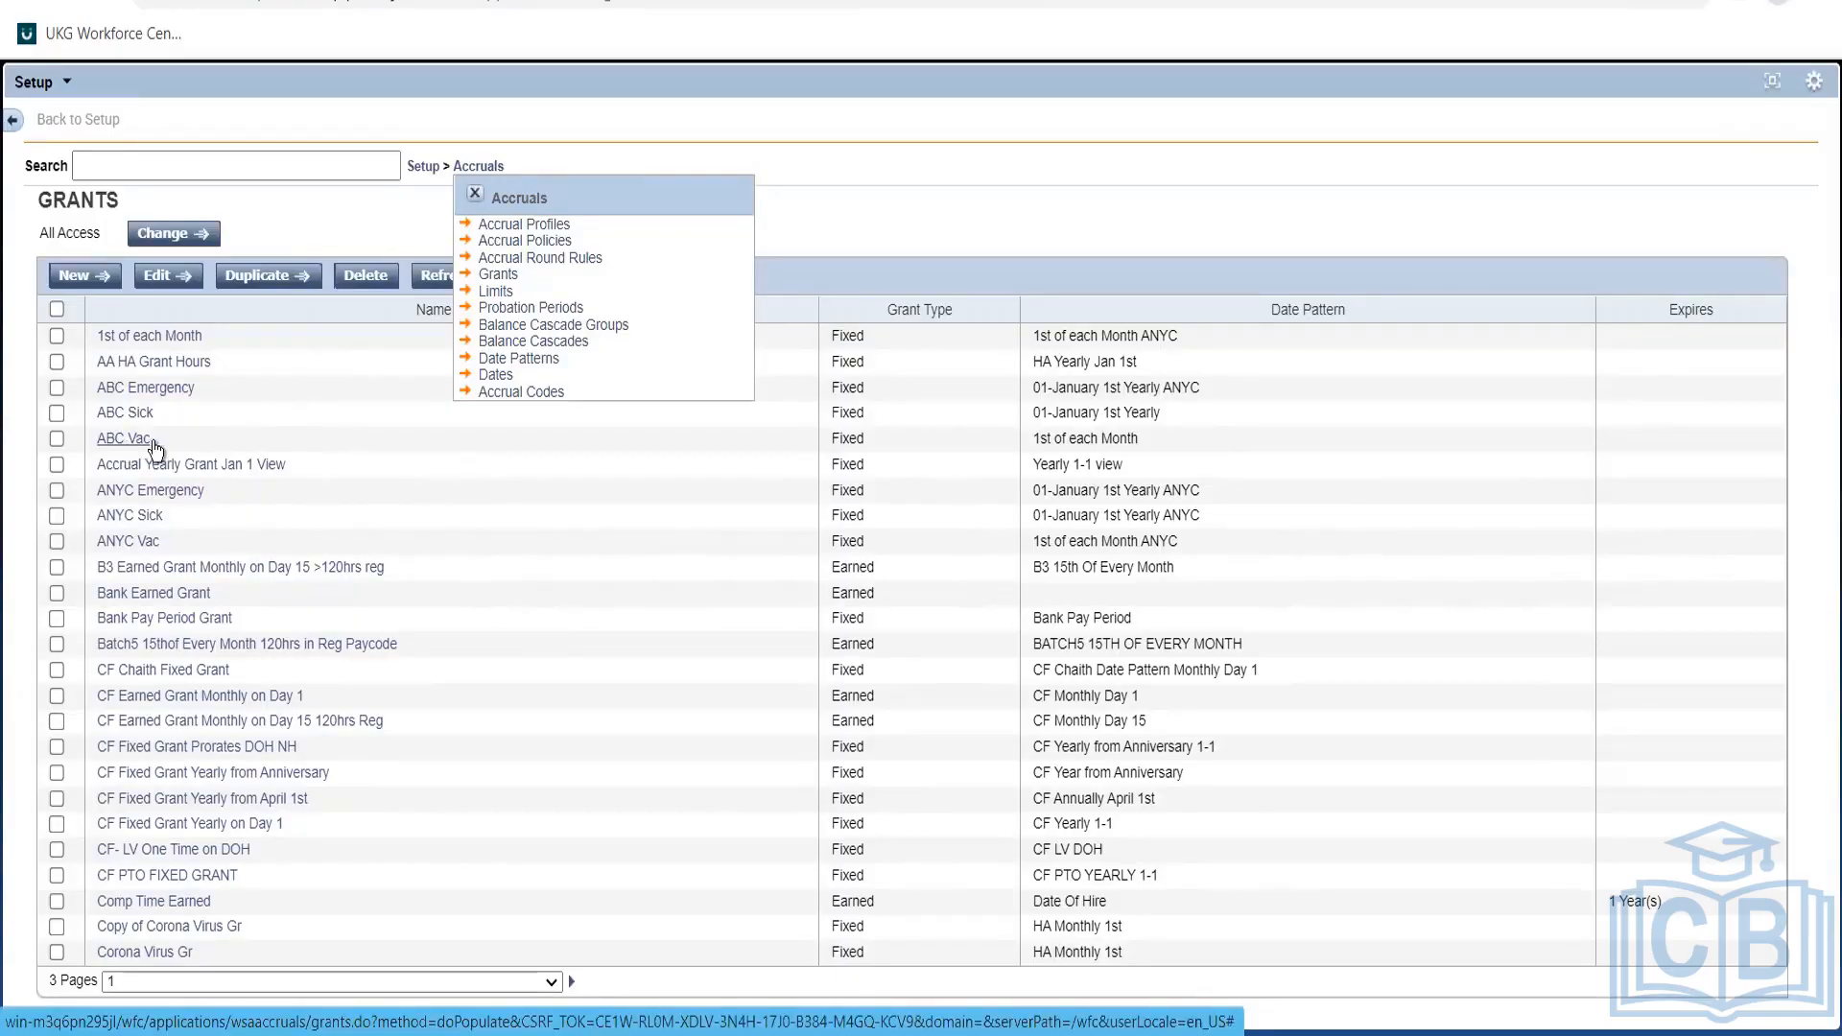
Select ABC Vac and ABC Sick and reopen ABC Sick in the Grant Editor.
click(55, 439)
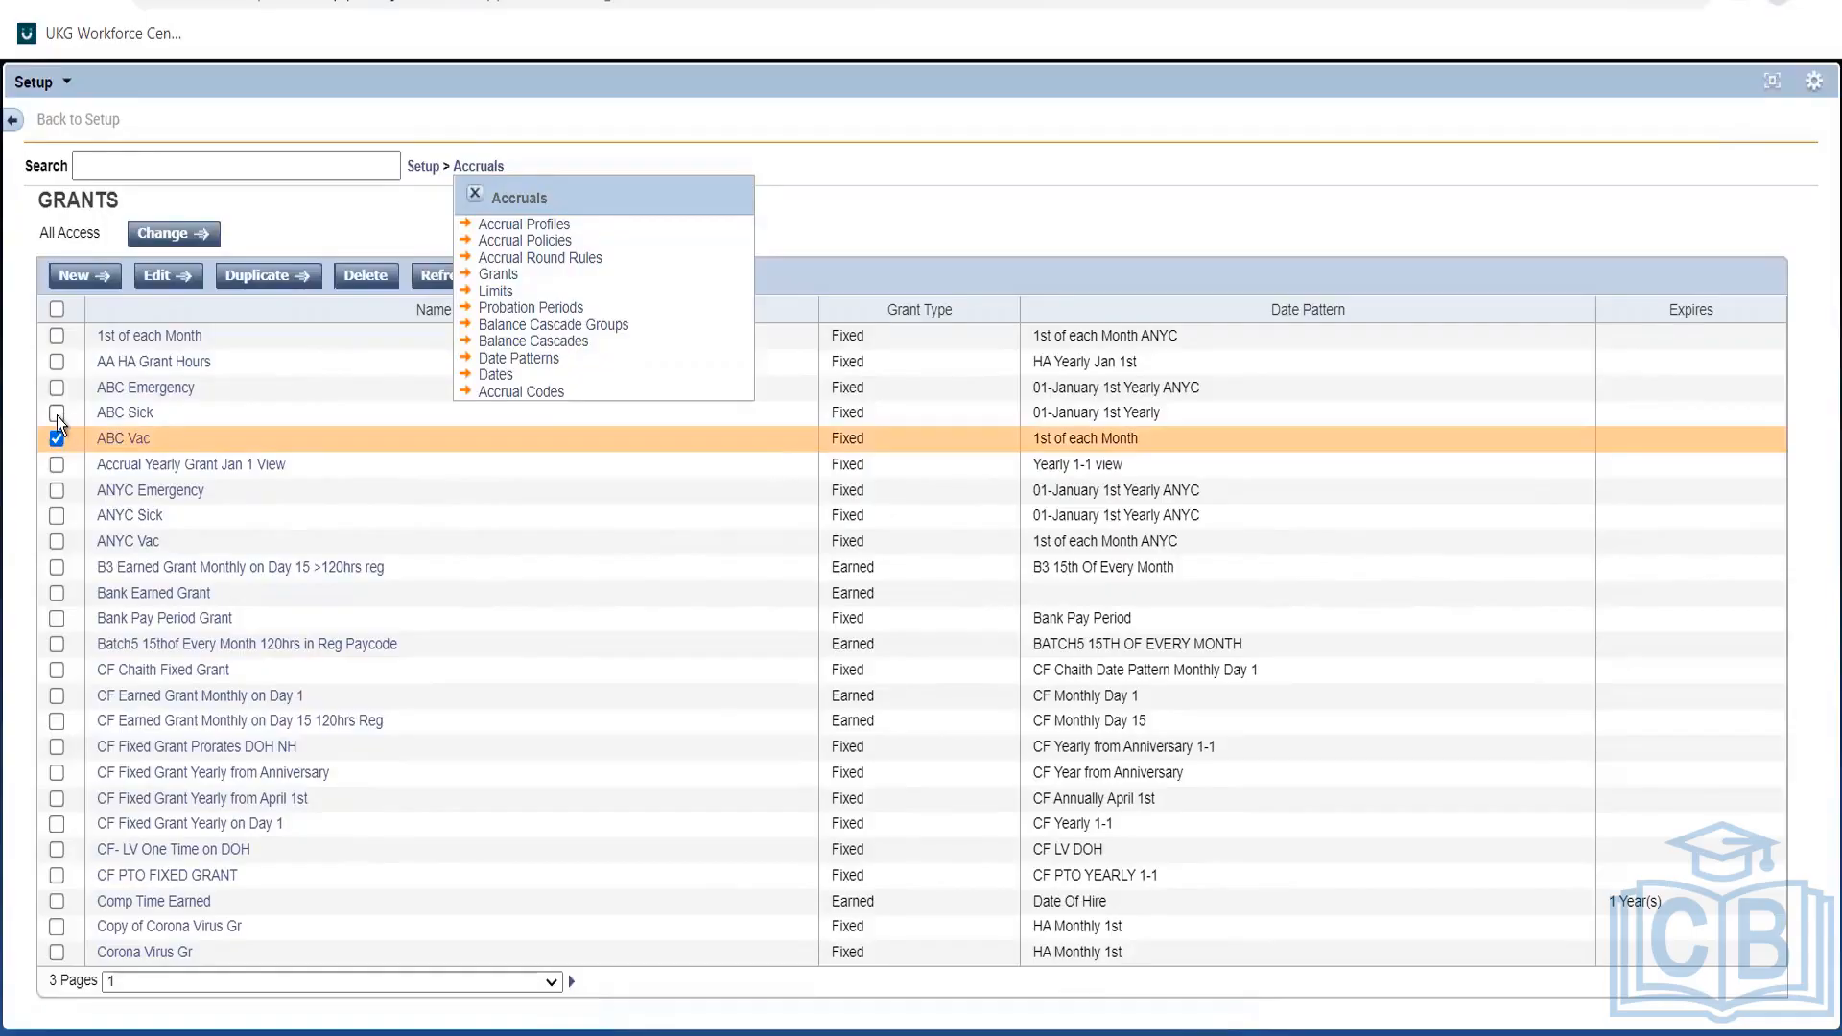
click(56, 415)
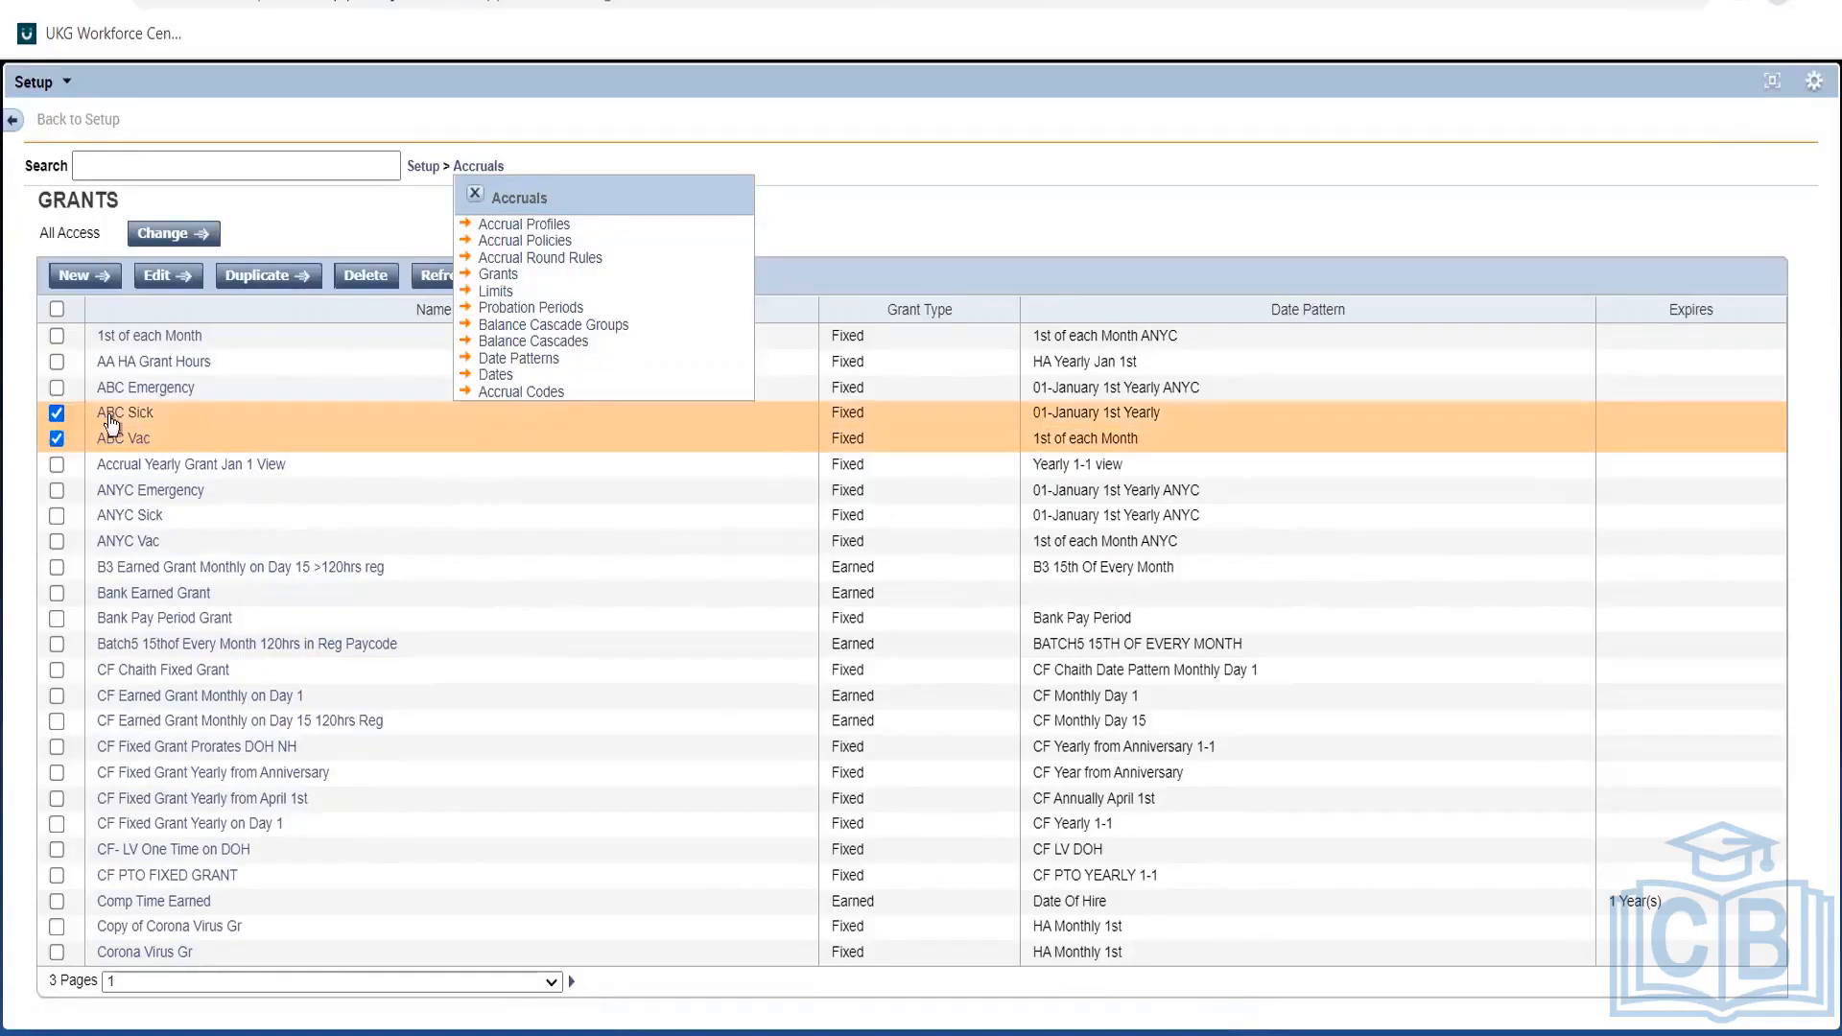
click(164, 279)
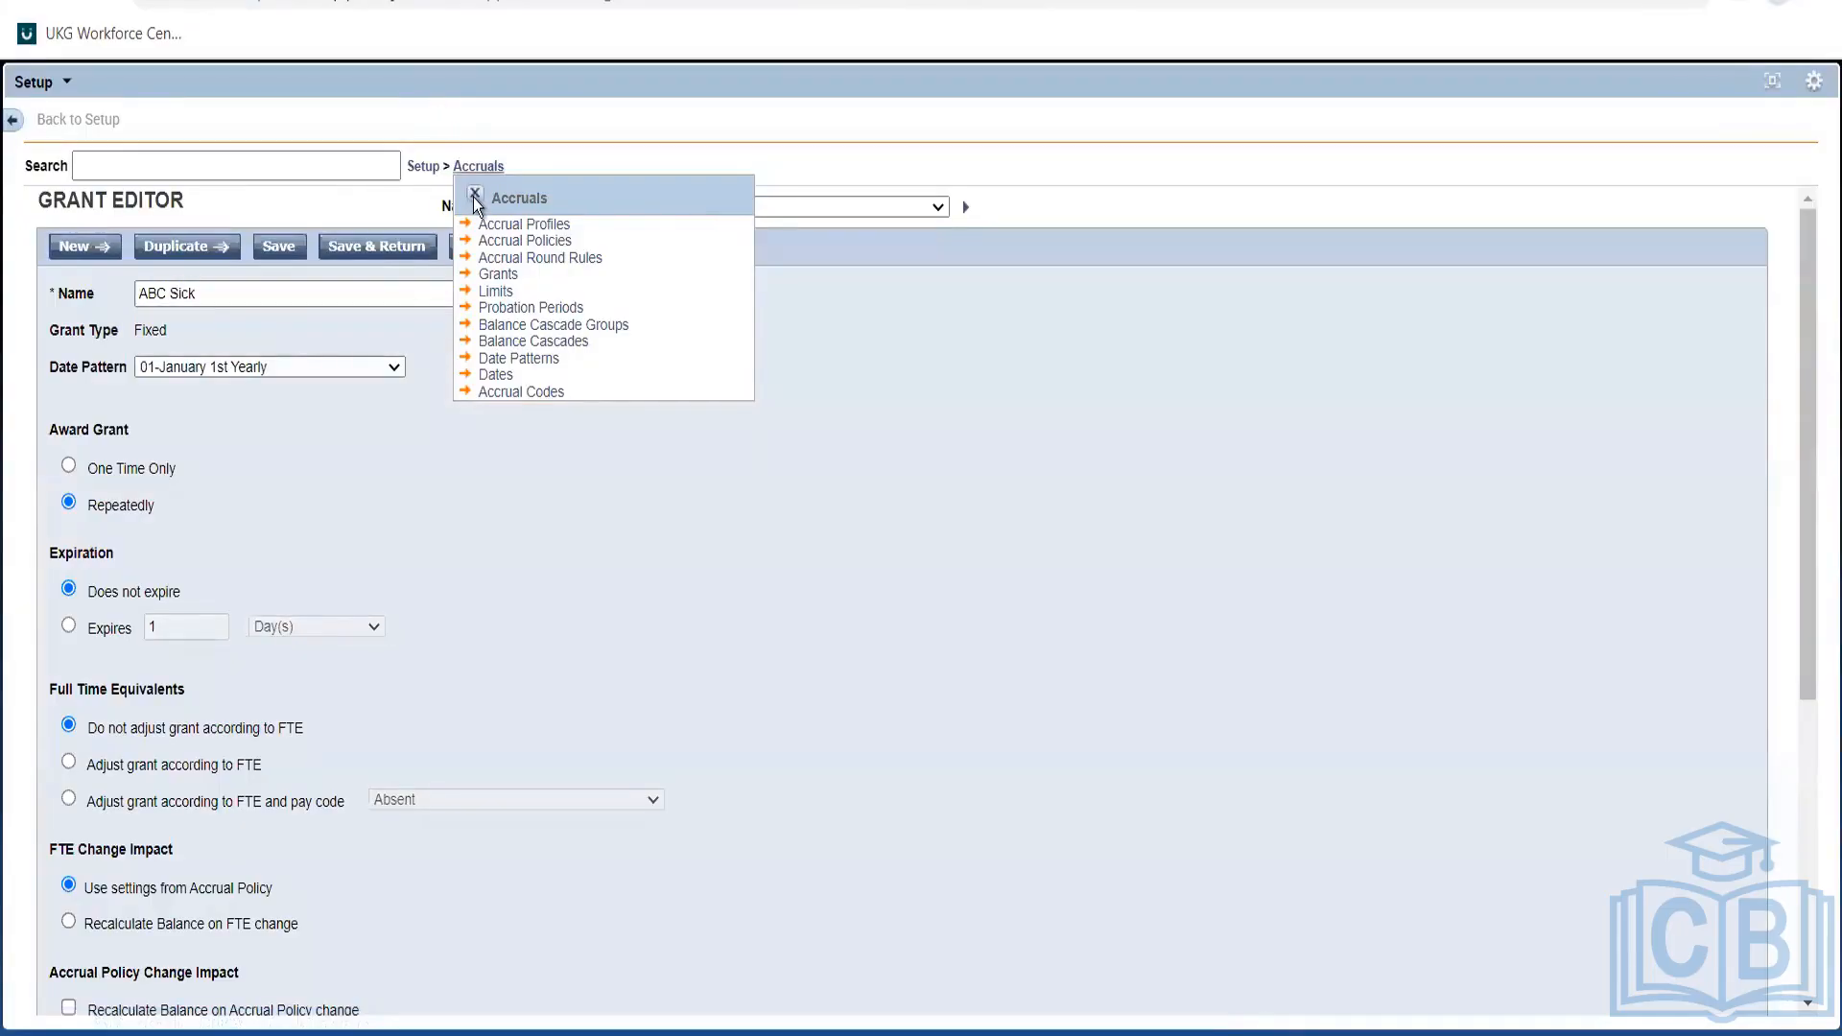
click(474, 197)
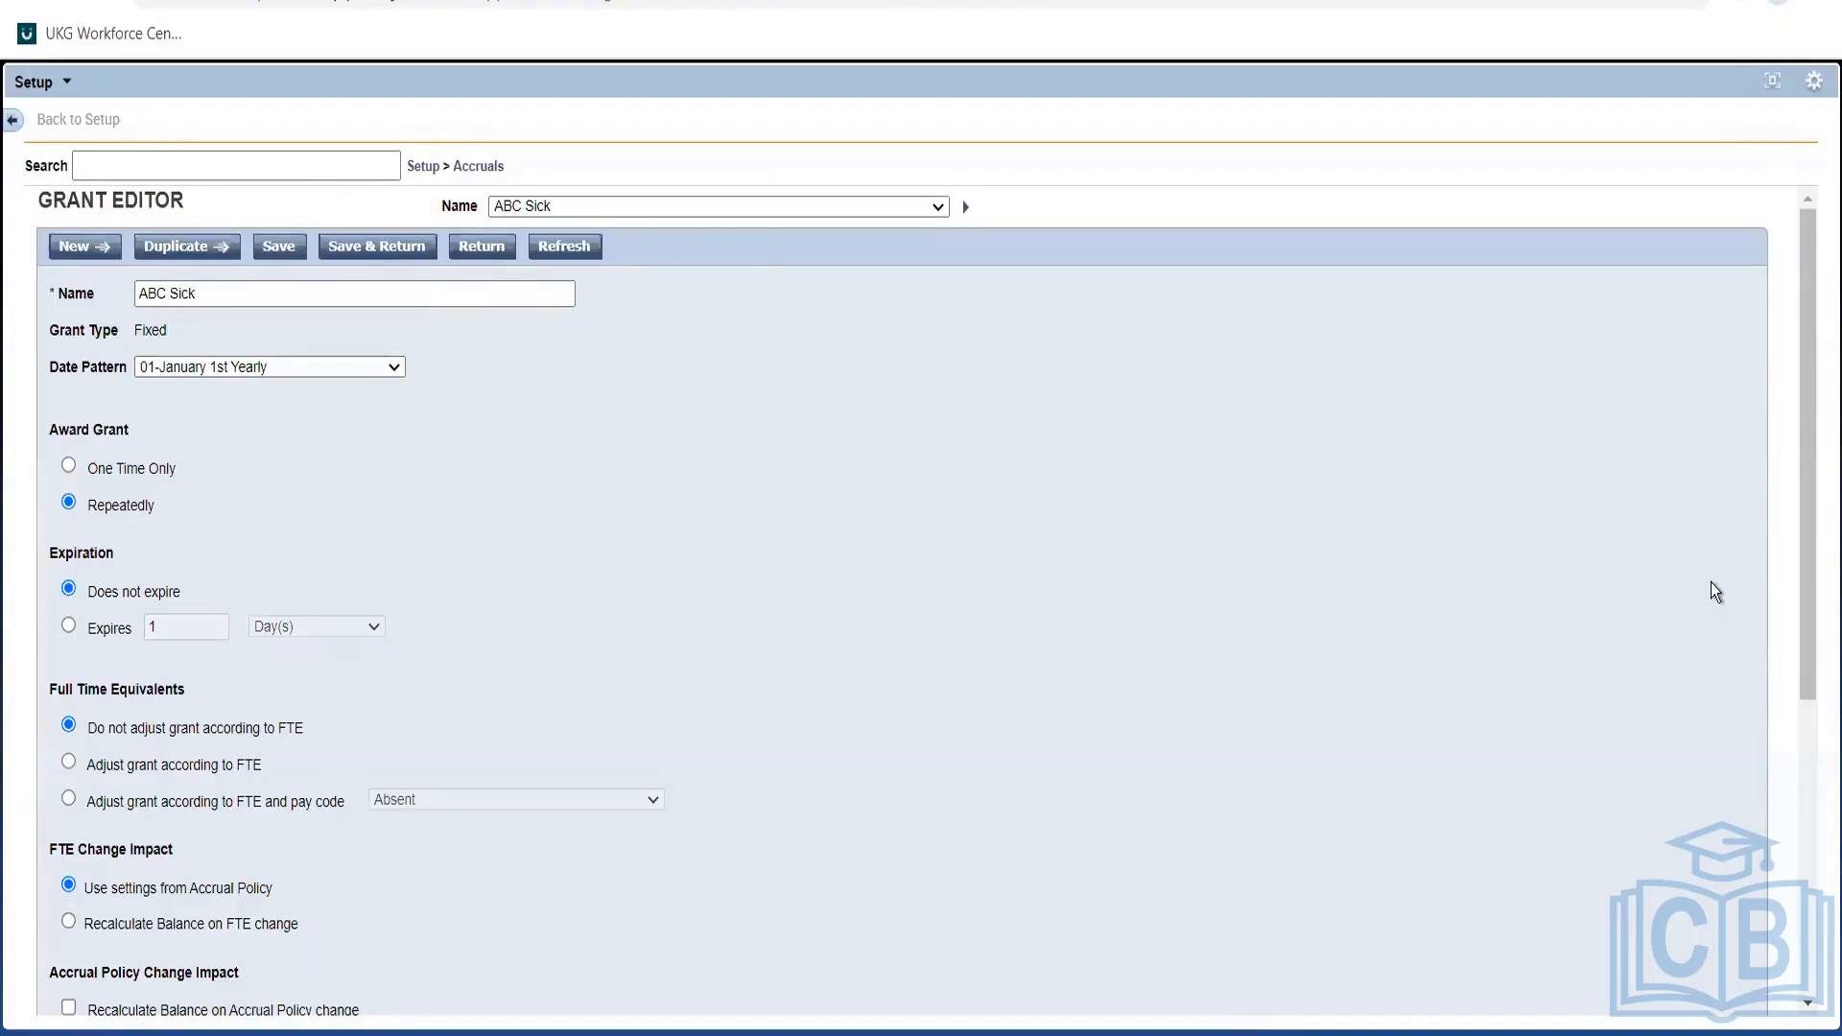
drag(1802, 489, 1814, 407)
click(479, 167)
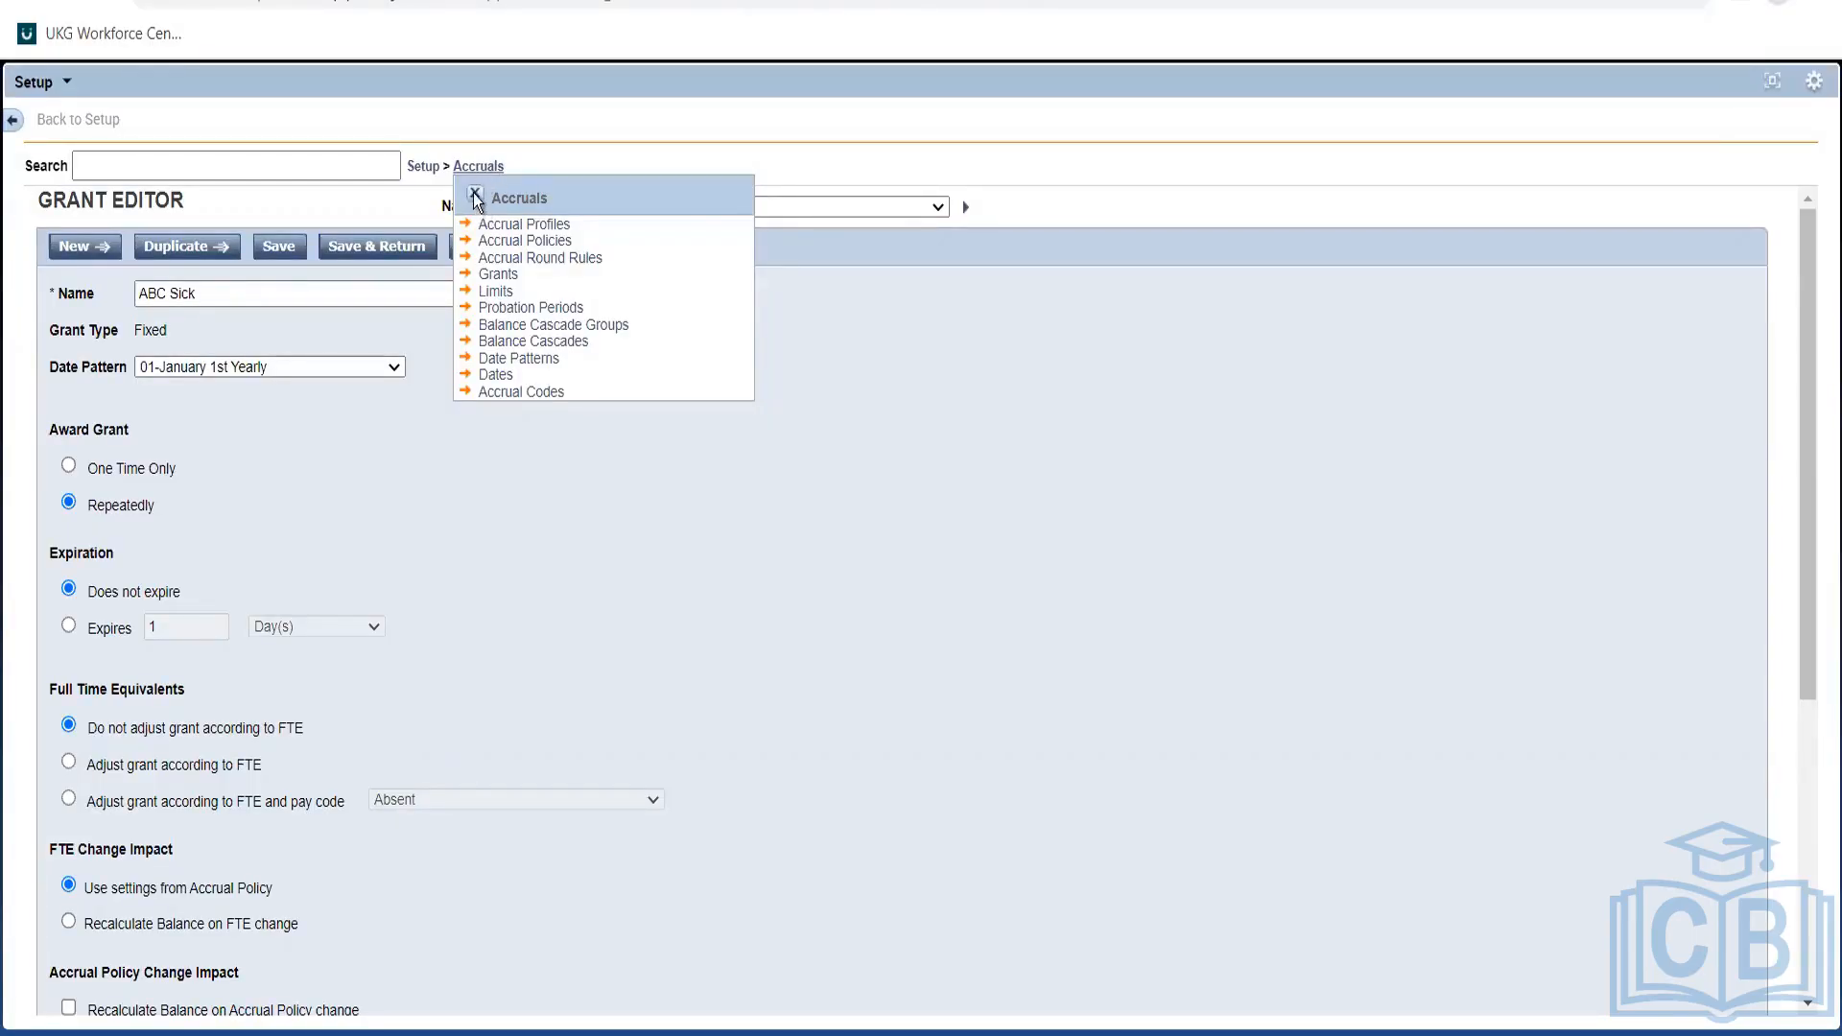
Go through the Accruals breadcrumb menu to a blank Accrual Round Rule Editor.
click(476, 196)
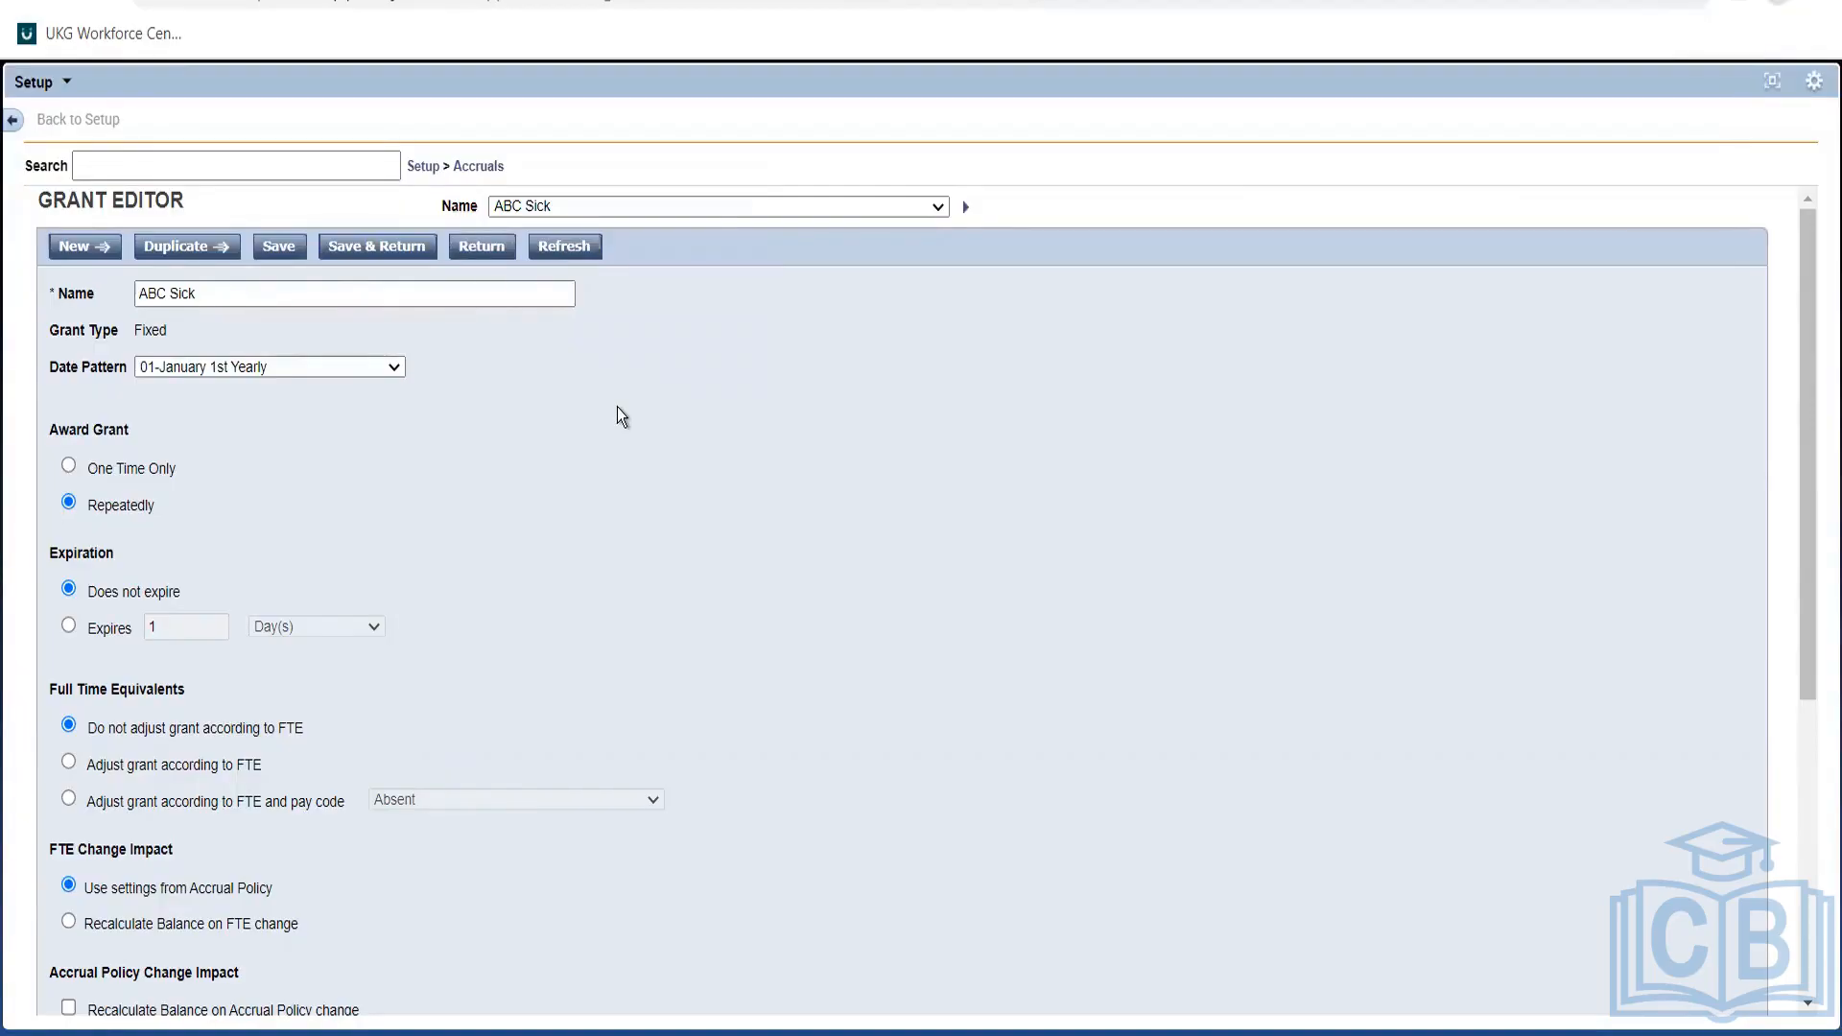
click(1807, 870)
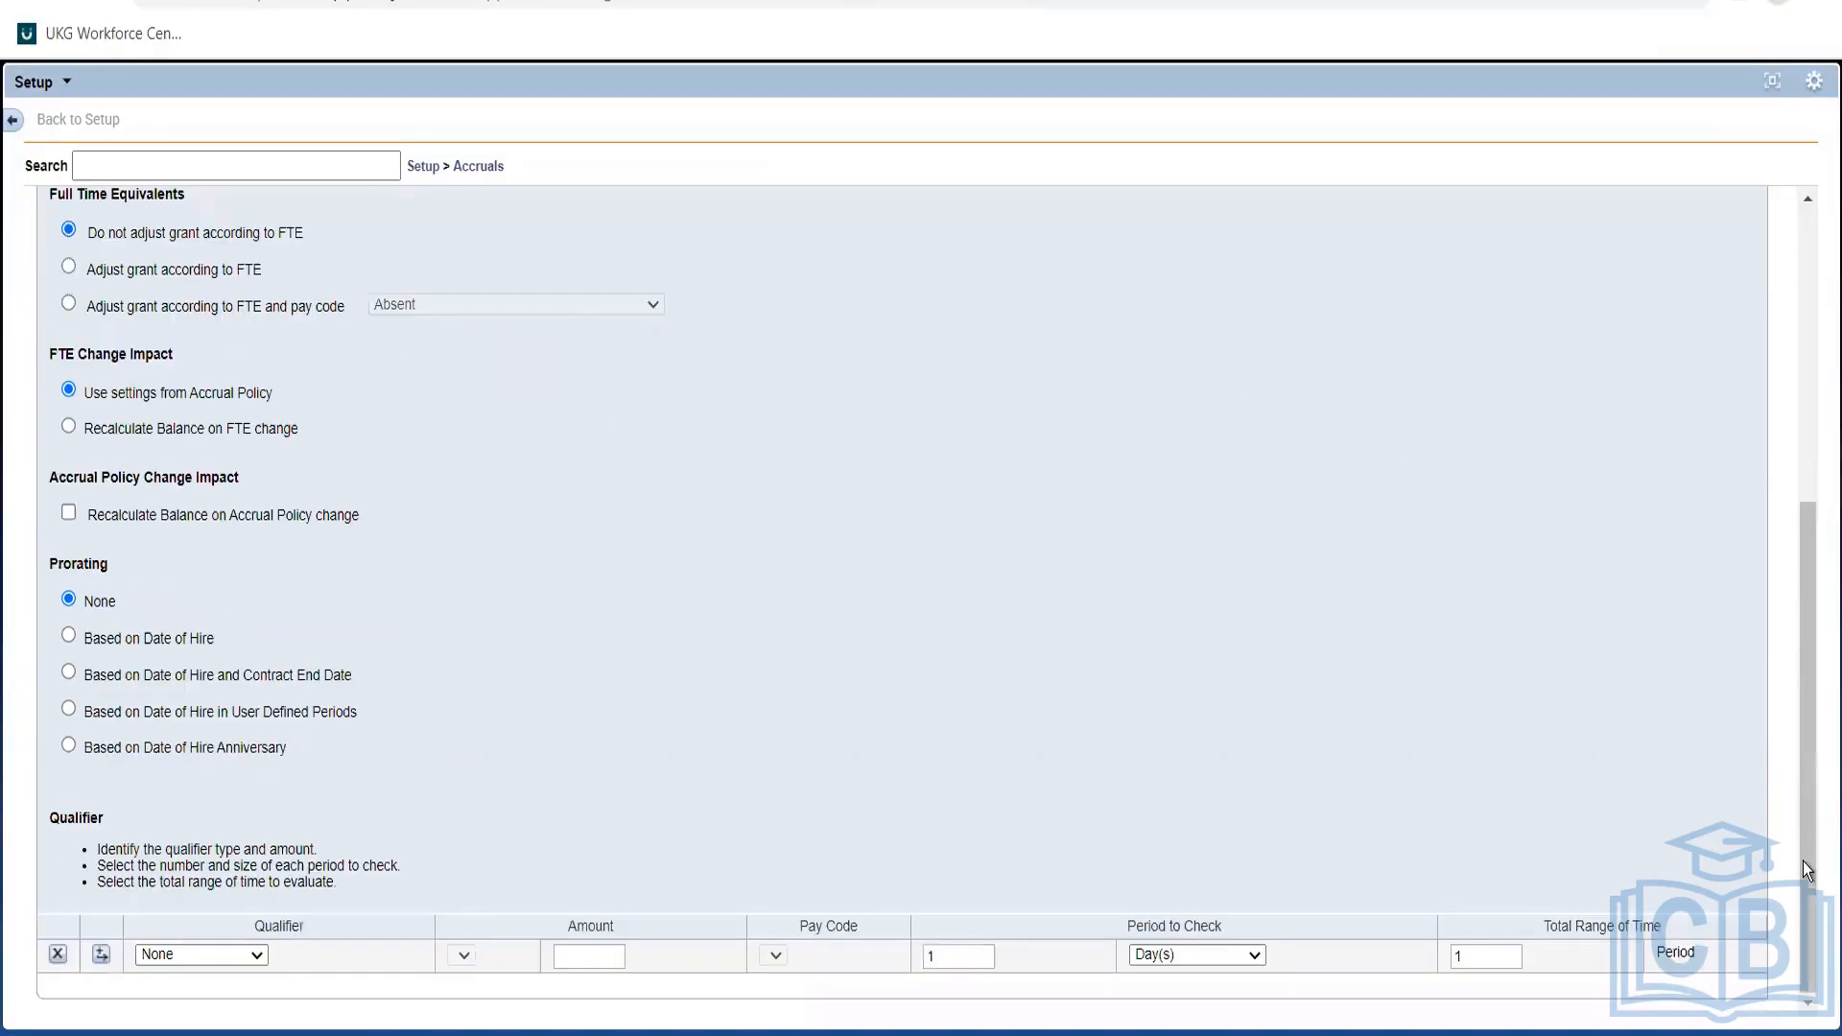
click(469, 169)
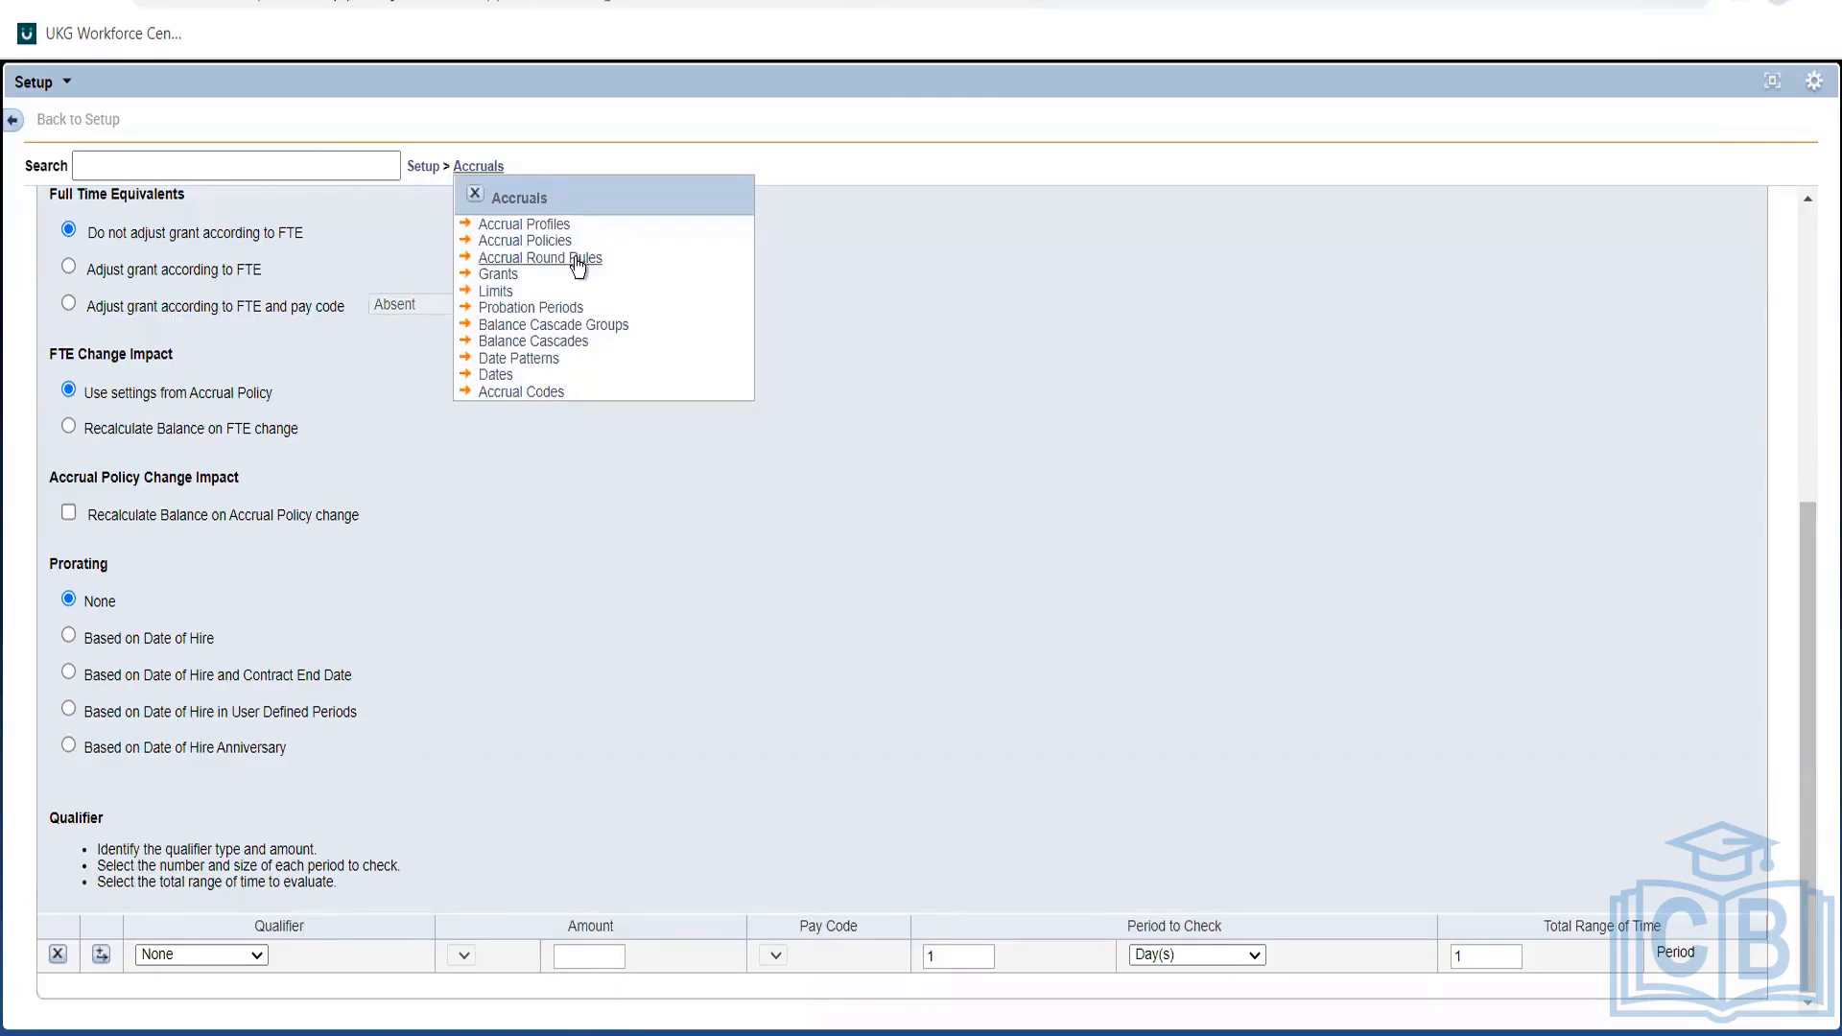
click(574, 258)
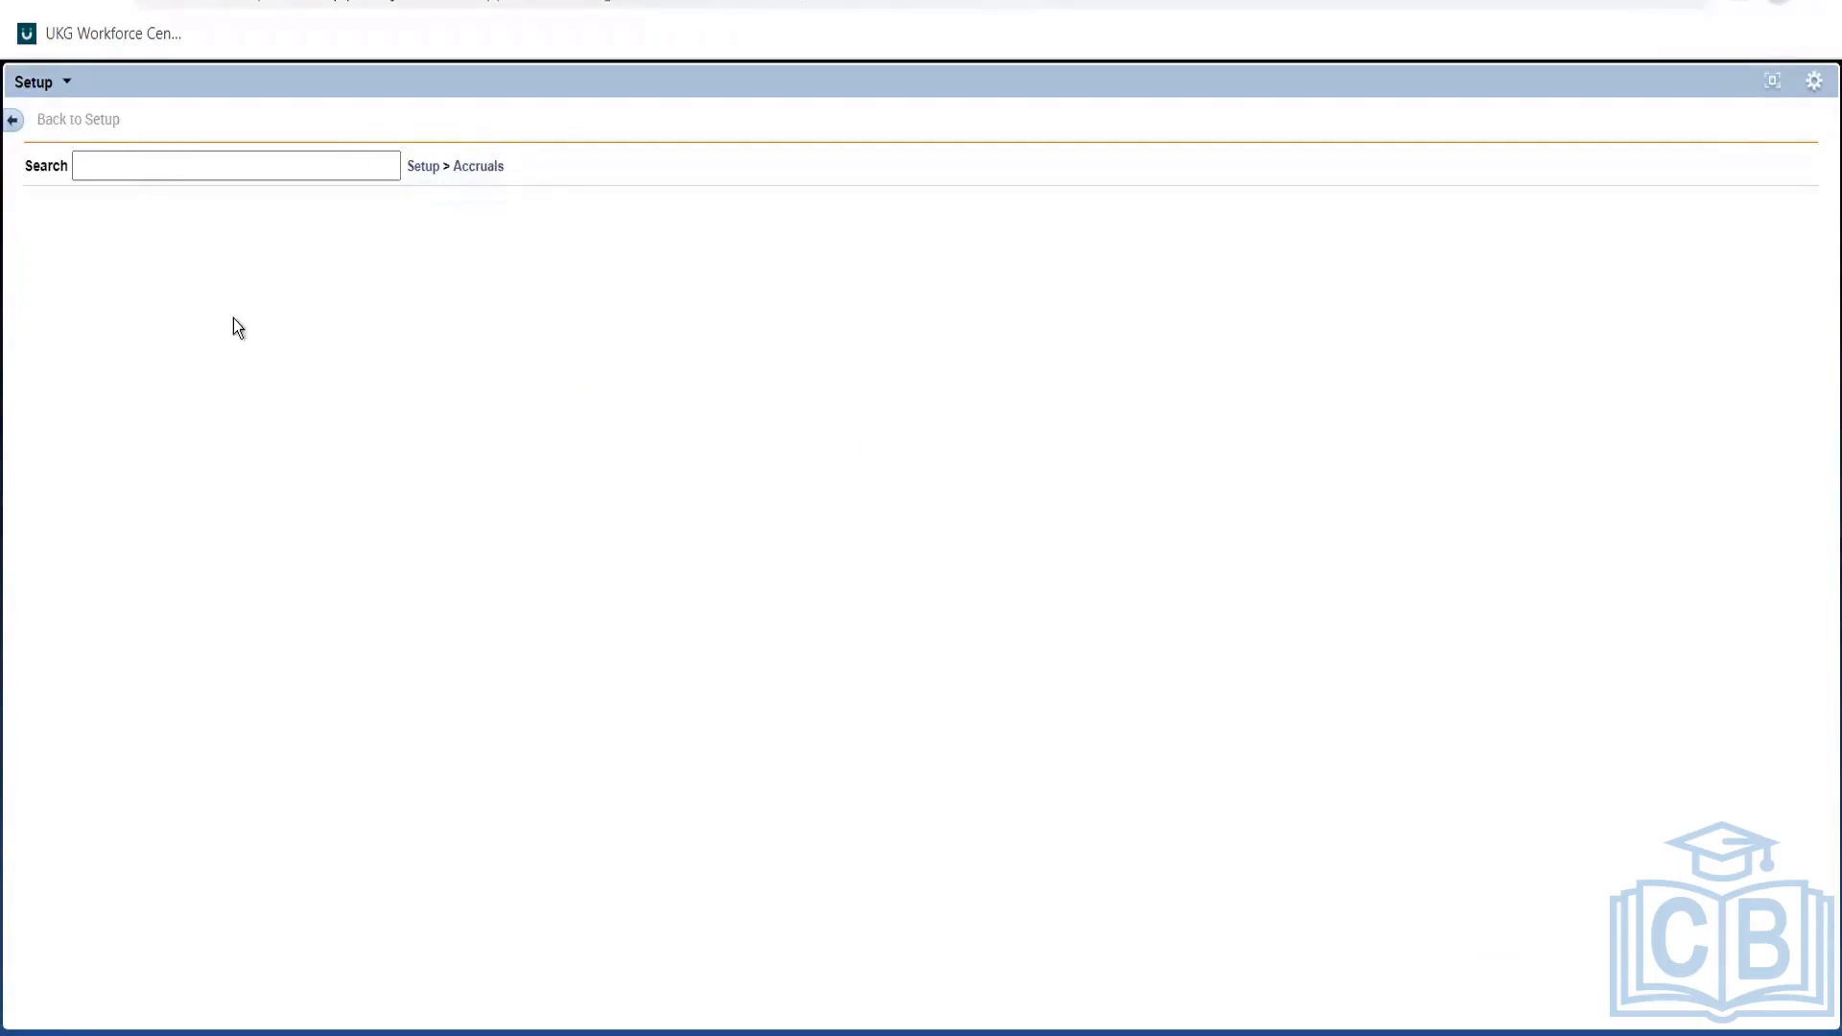
click(495, 167)
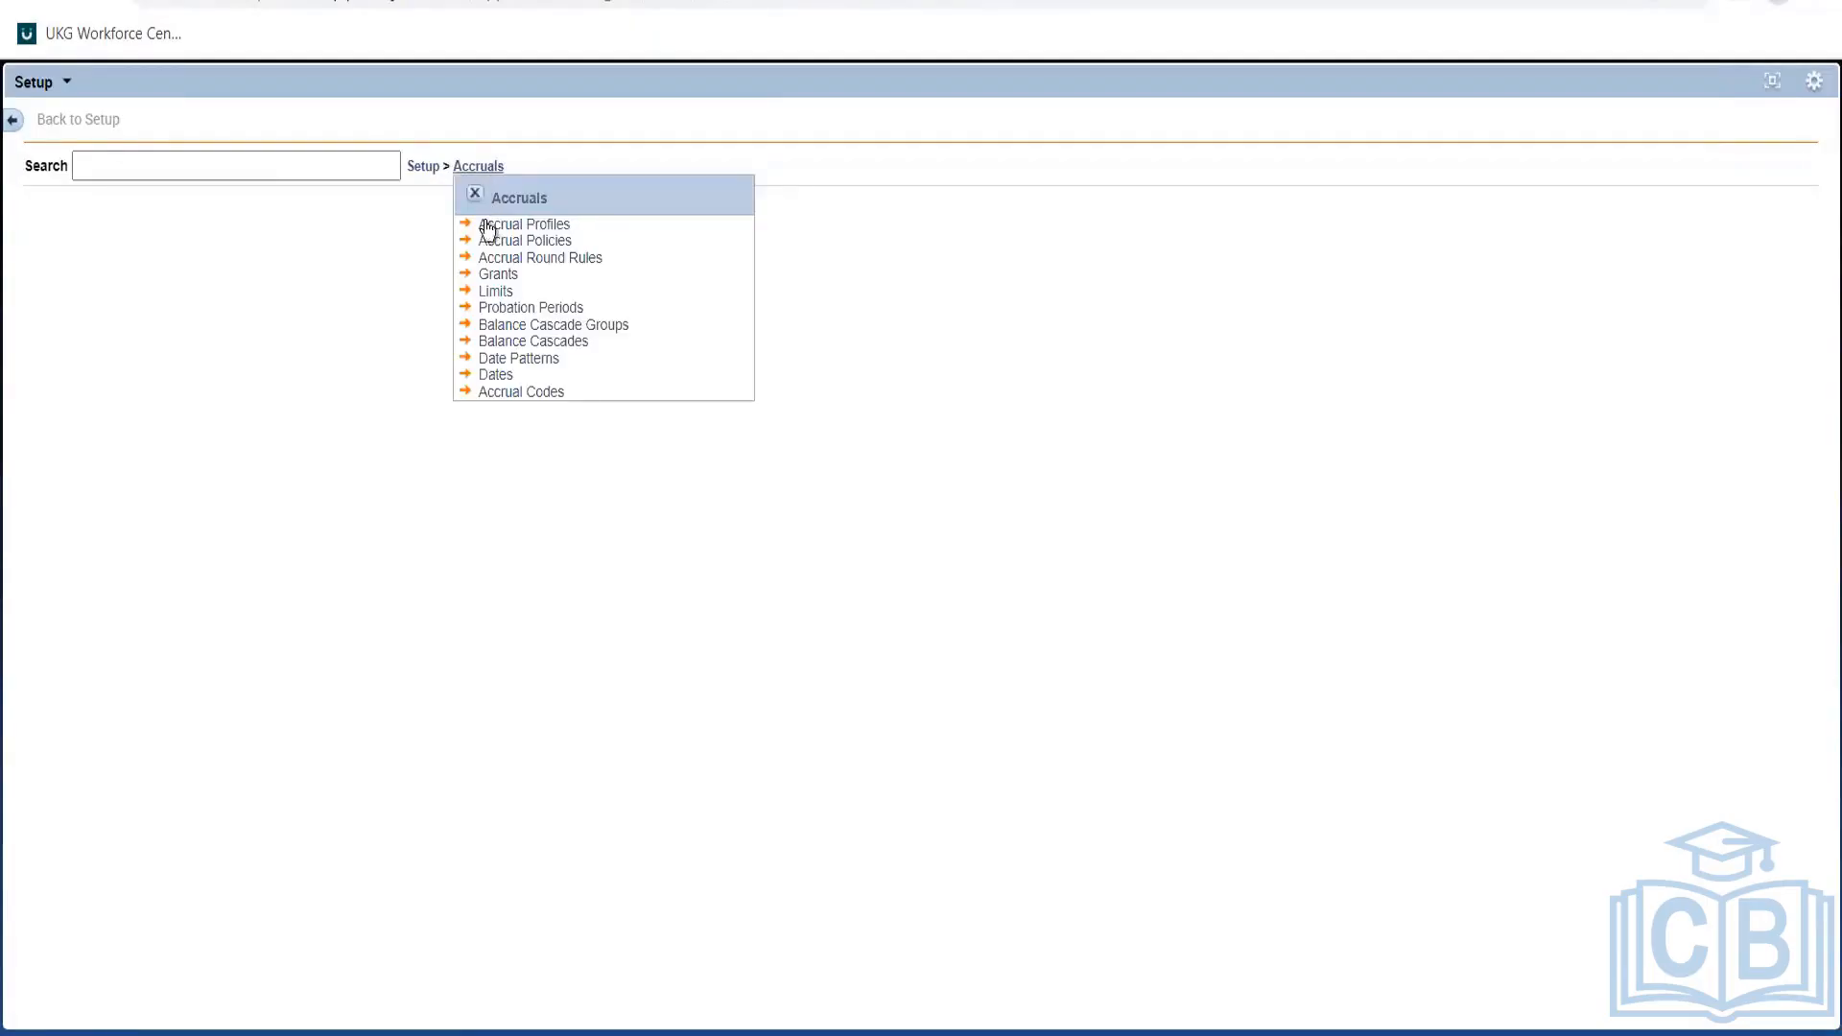
click(502, 259)
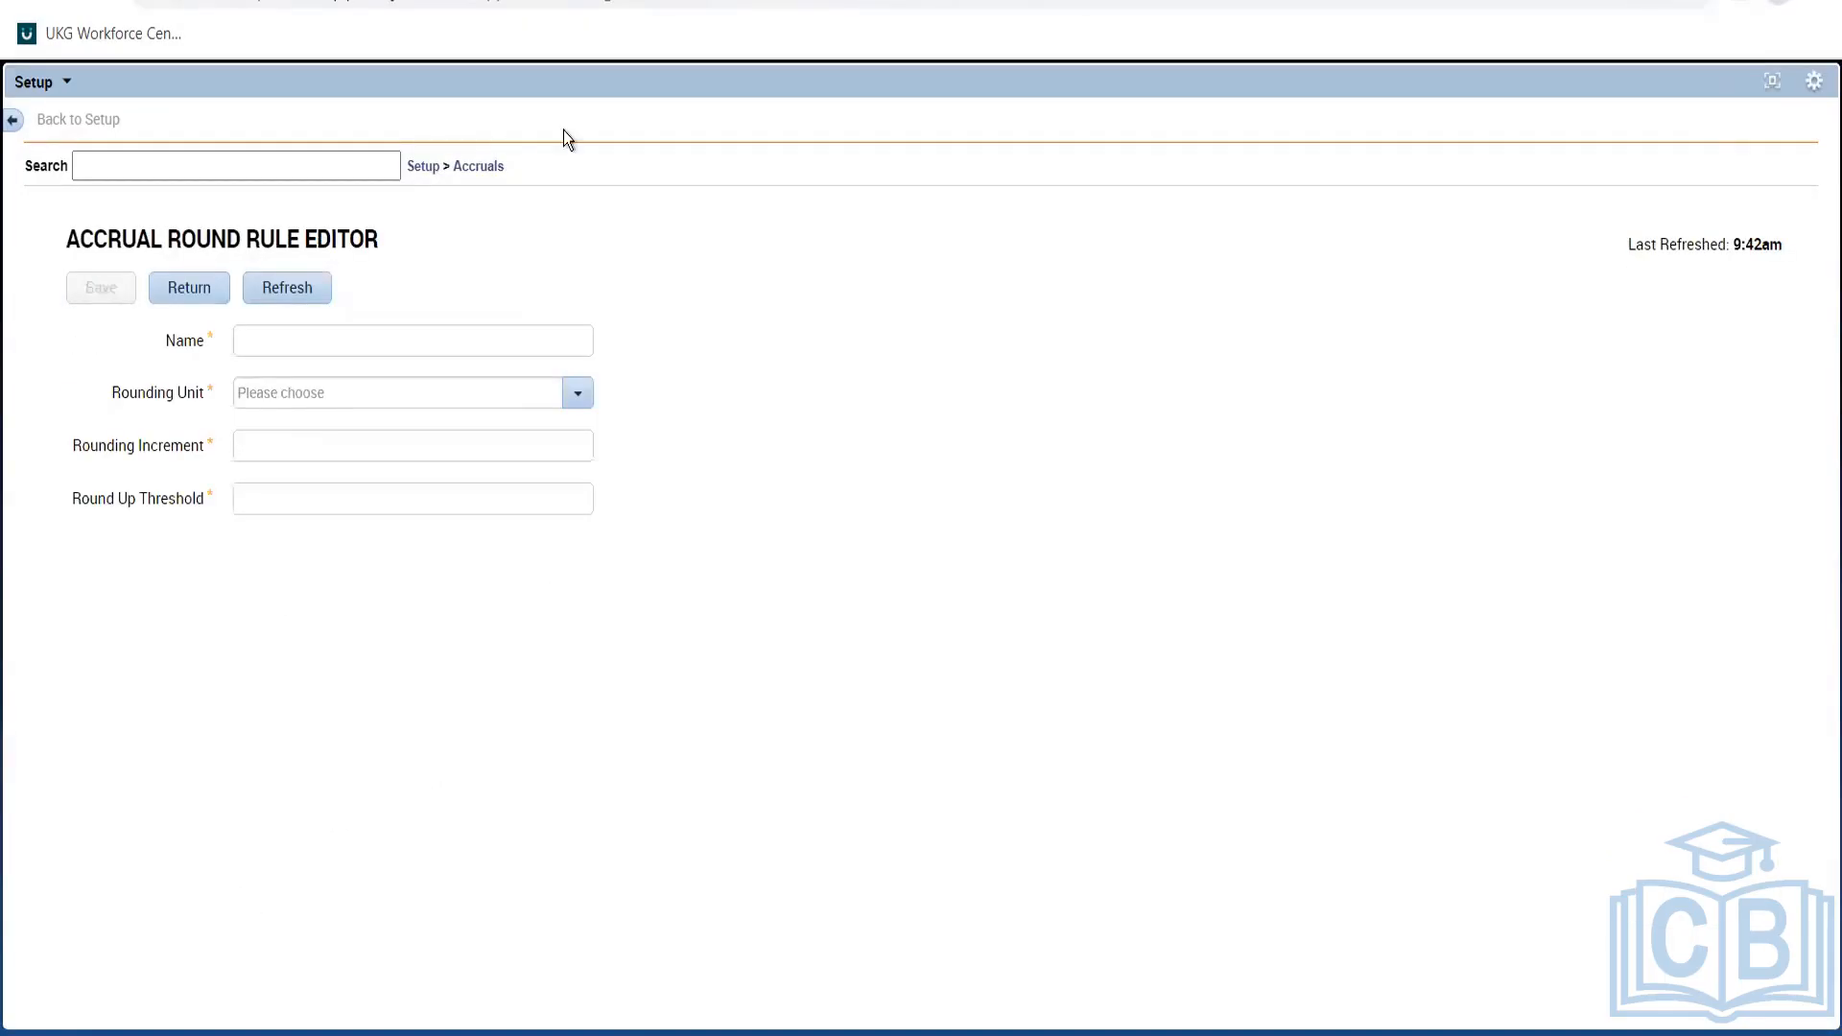
Name the new round rule 'Aus FT rounding' and set its rounding unit to Hours.
click(338, 345)
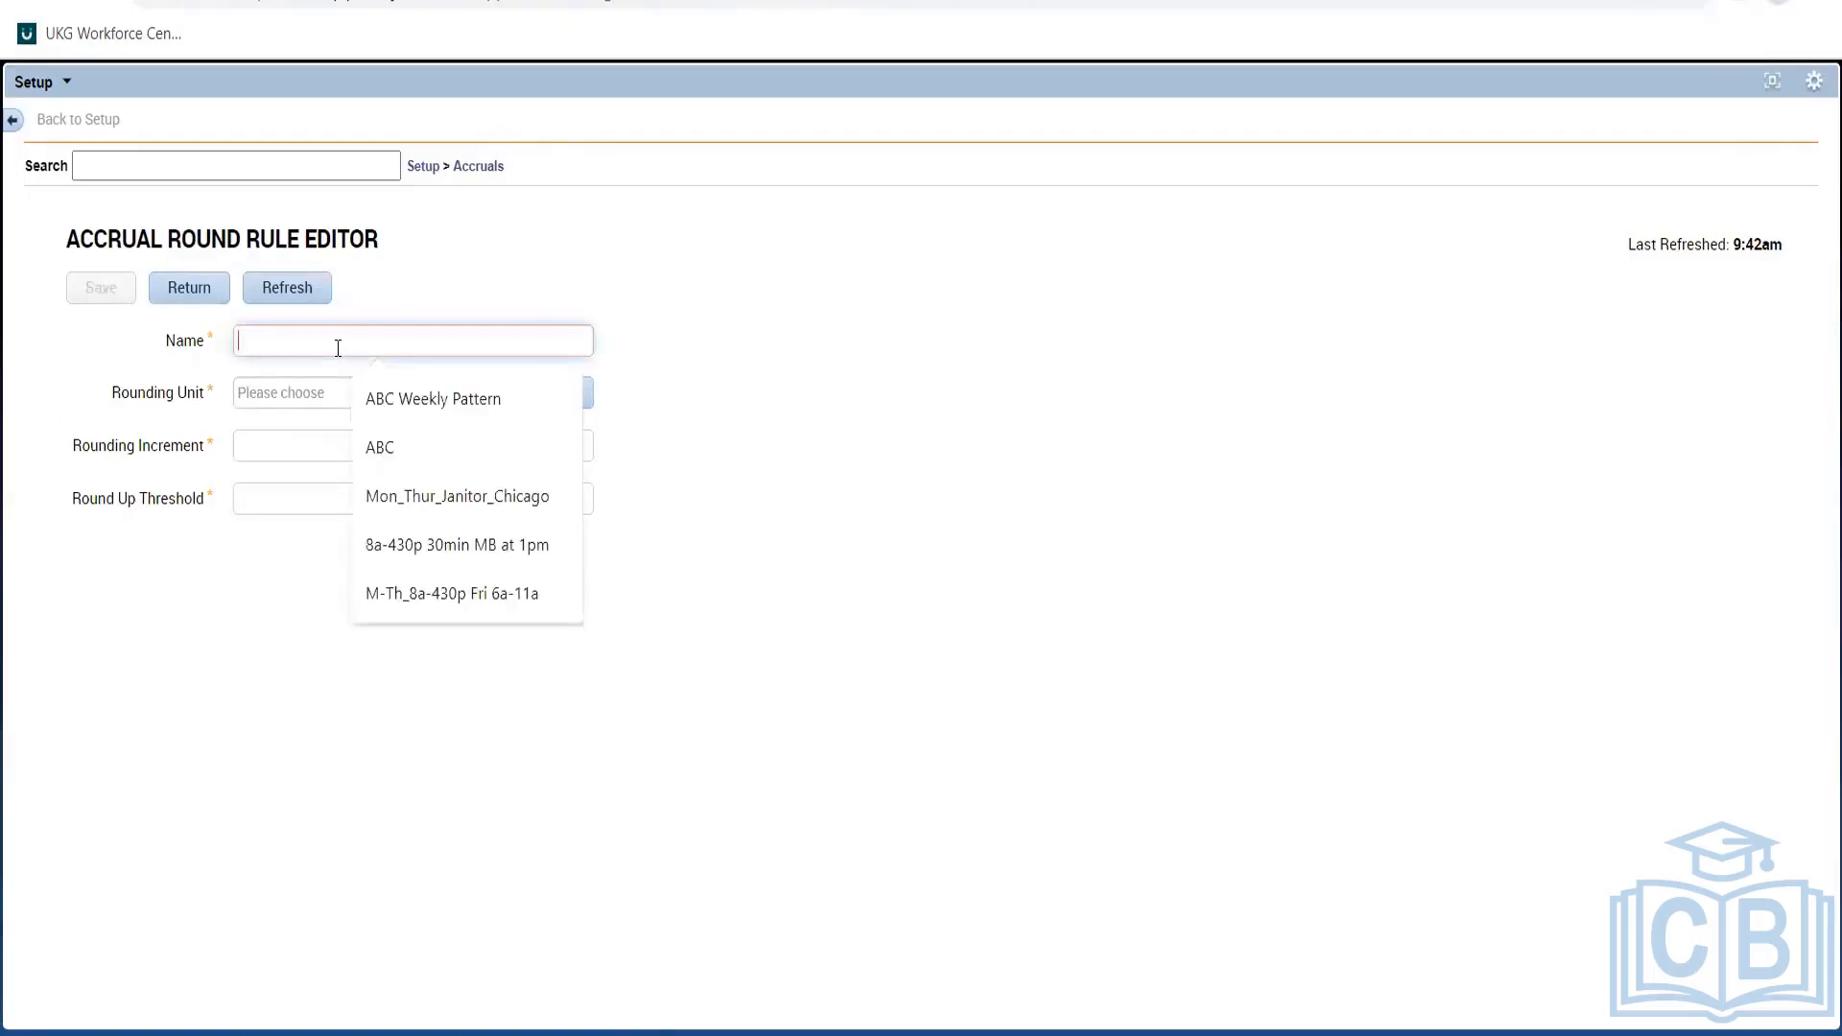
text(Aus )
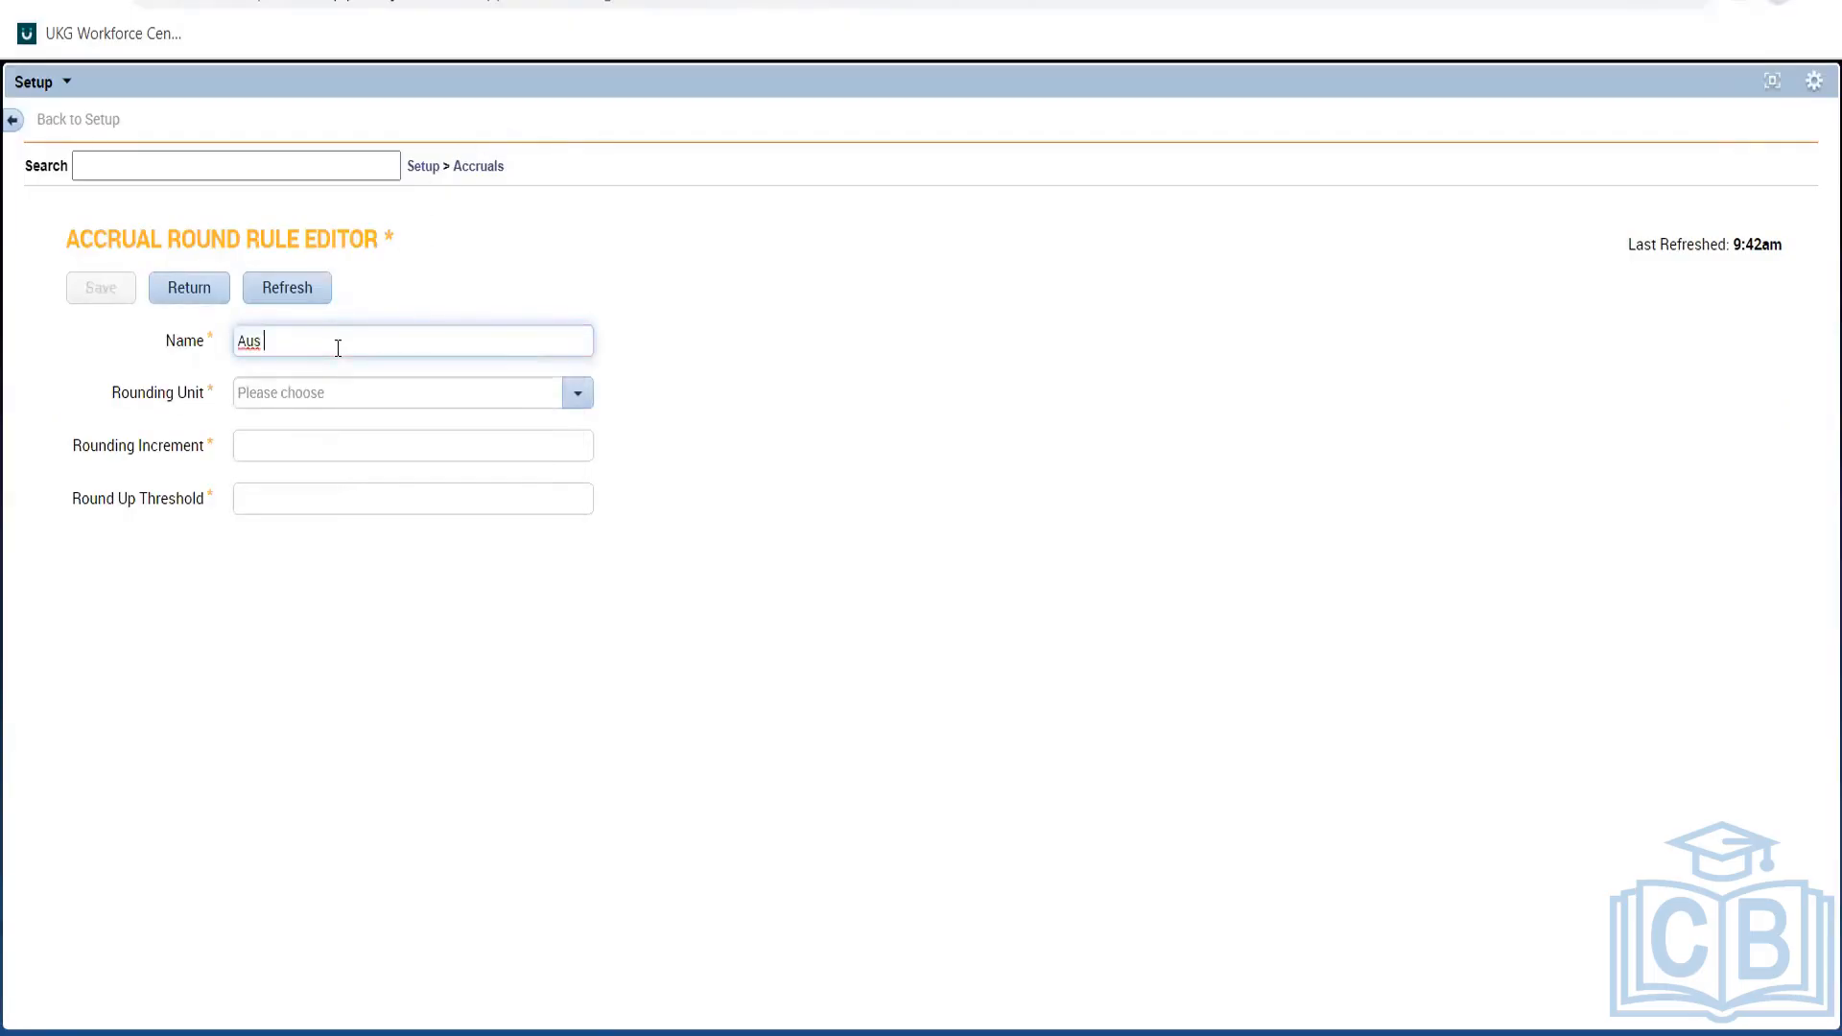
text(FT rounding)
drag(784, 399, 577, 401)
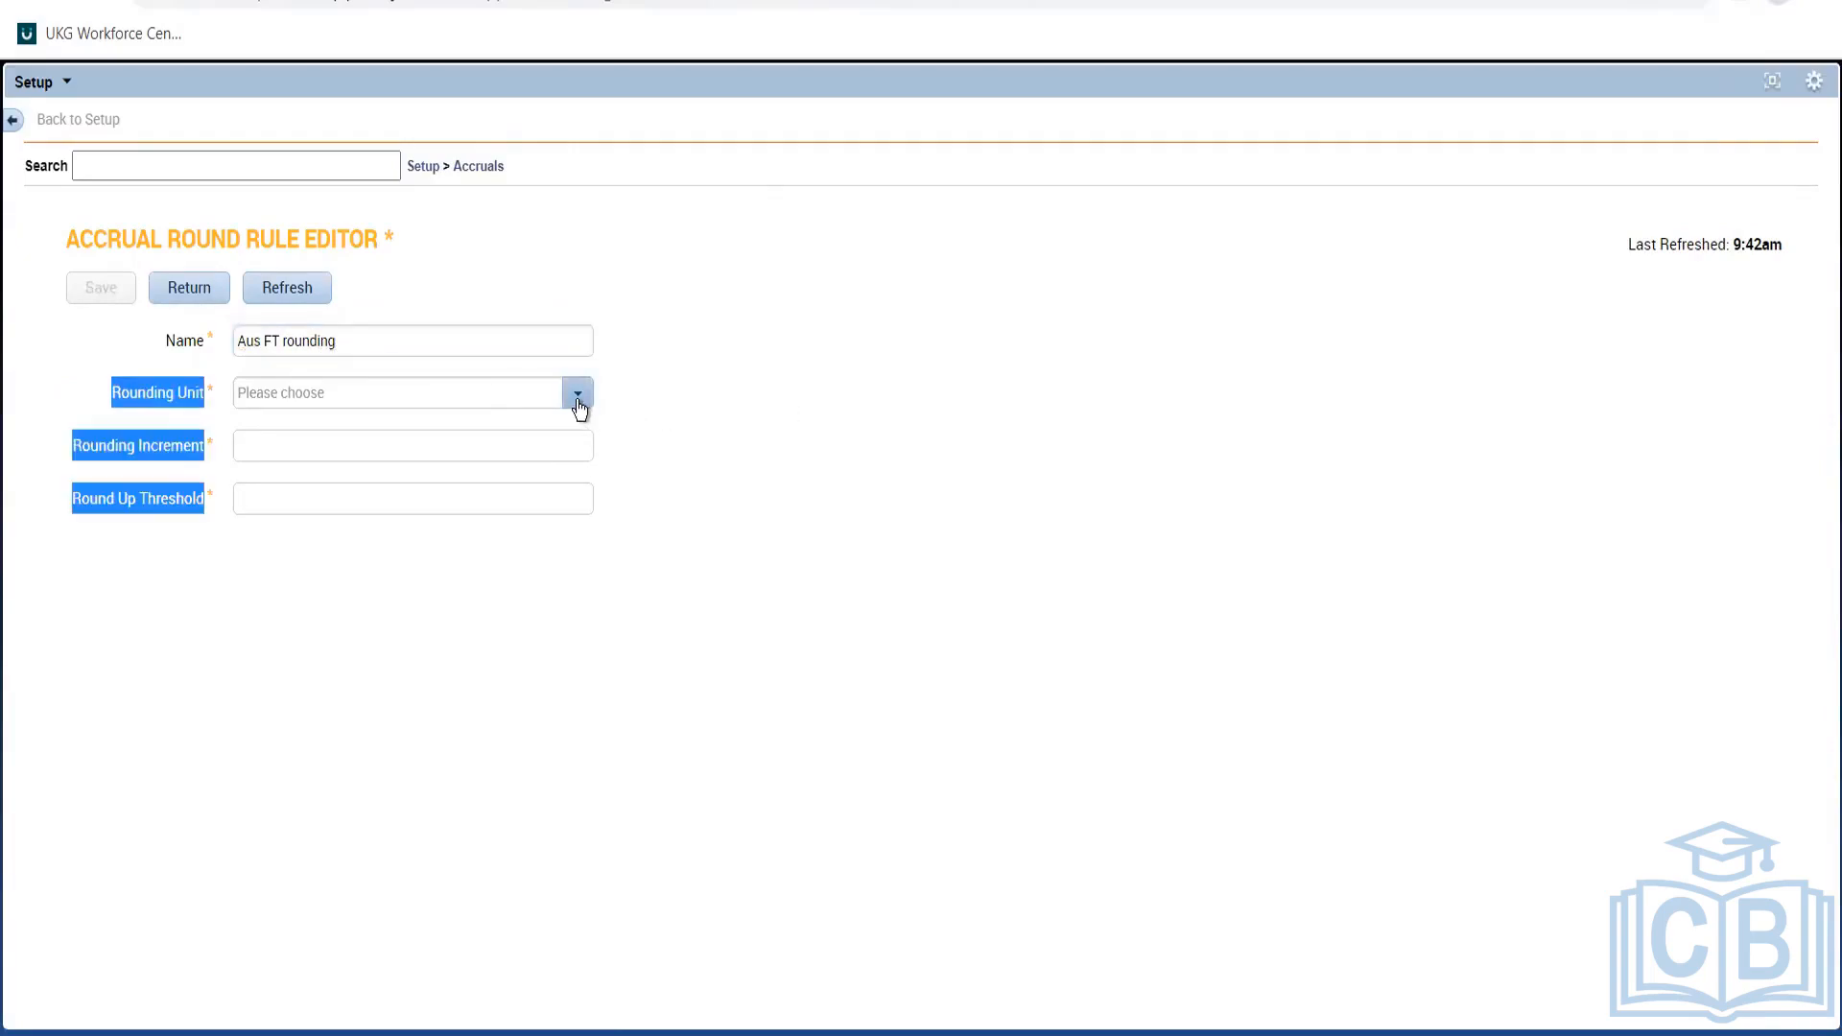
click(579, 406)
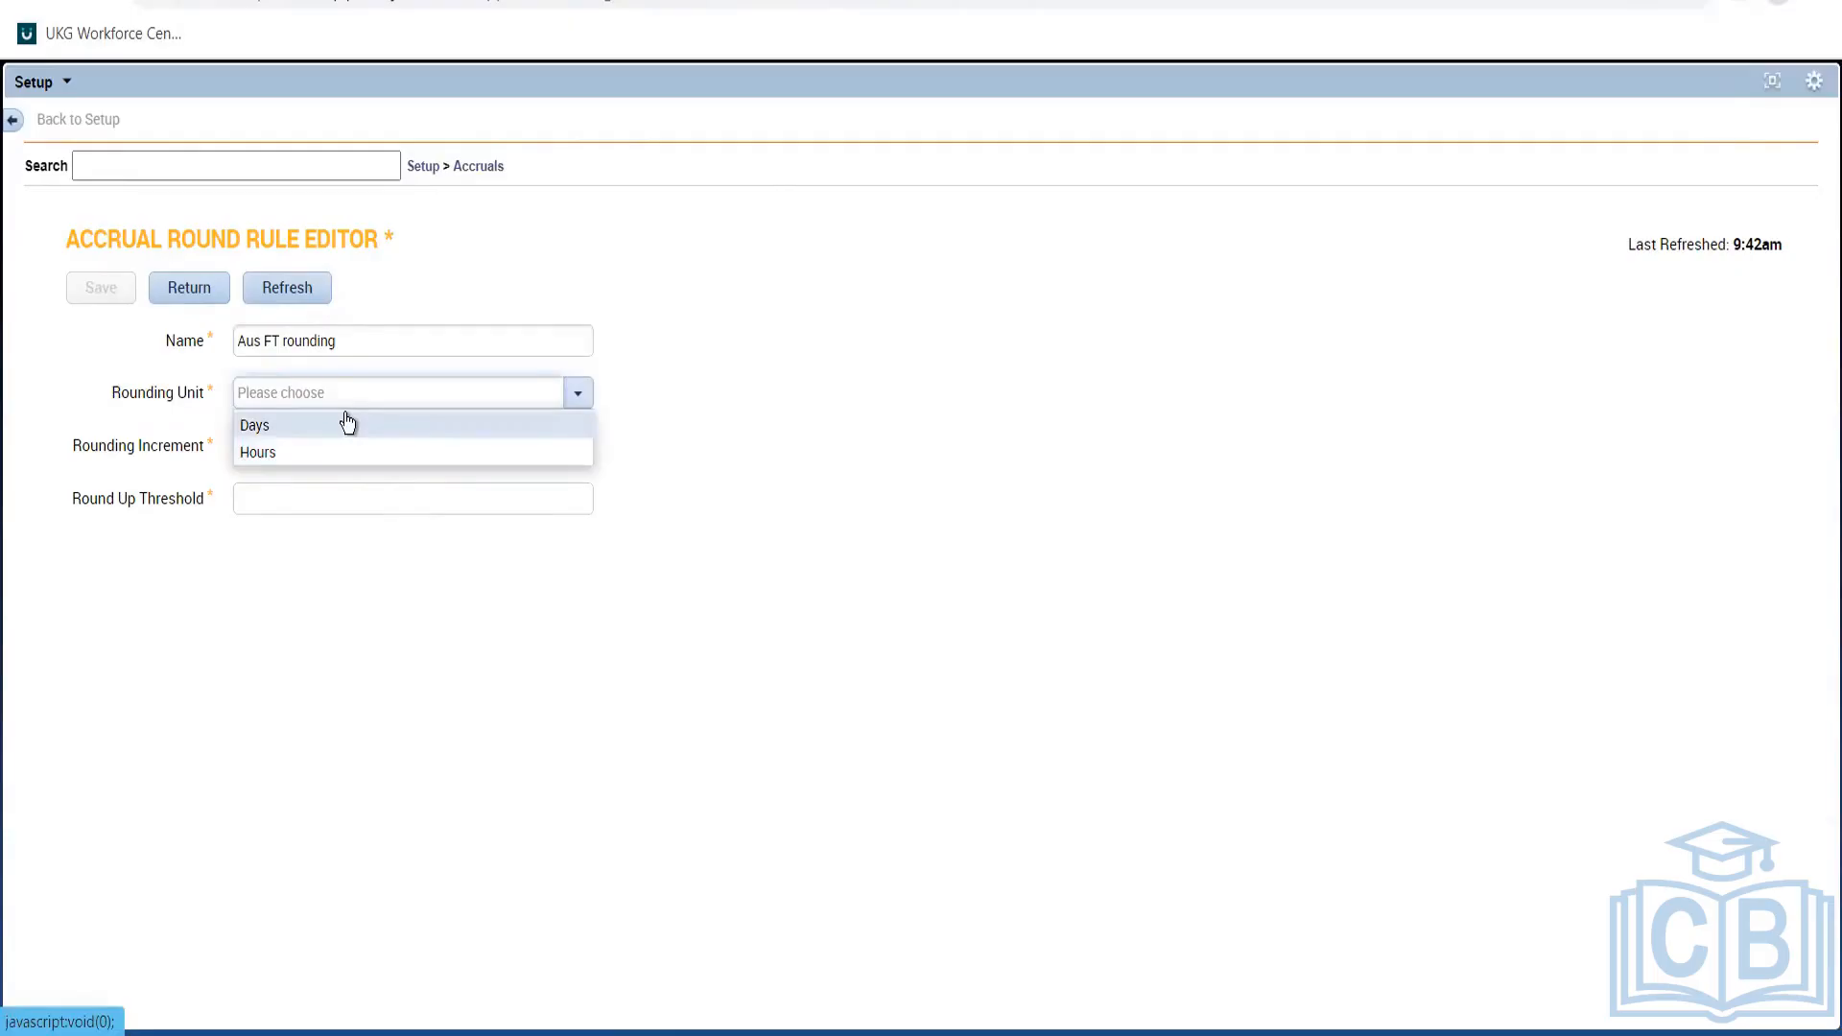
click(292, 455)
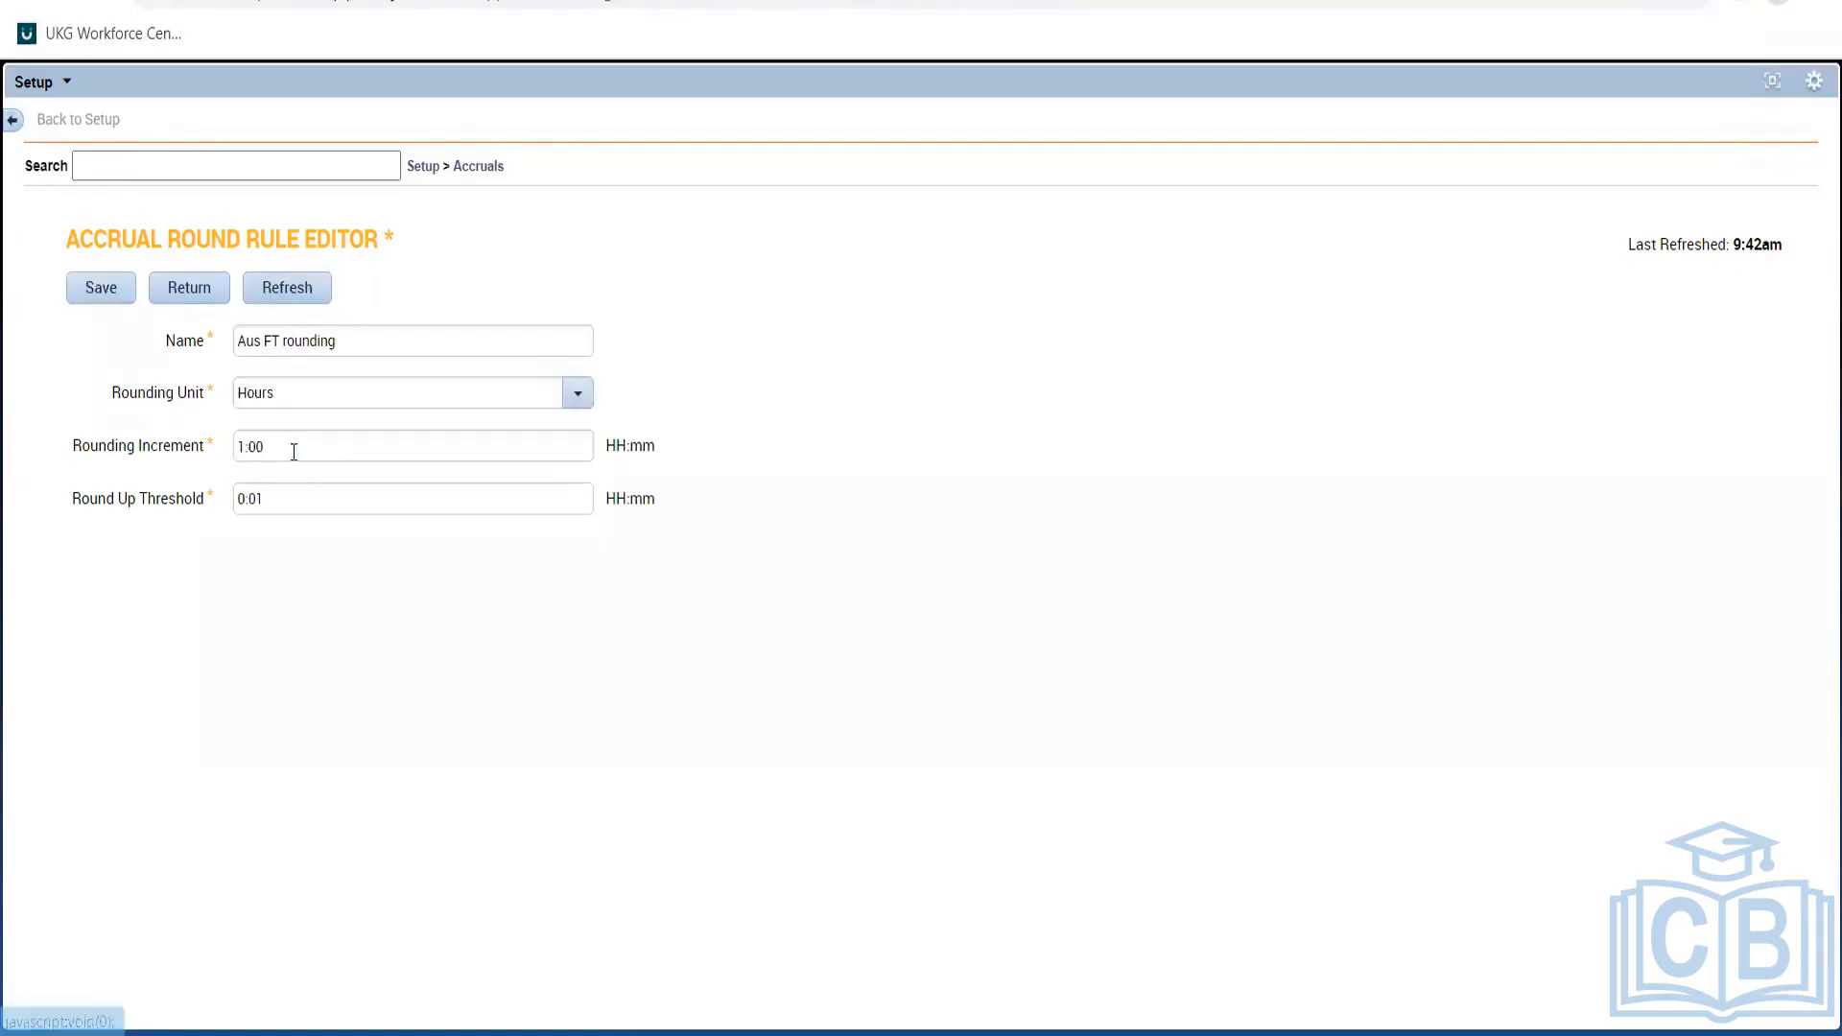
Change the rounding increment to 0:15.
click(316, 458)
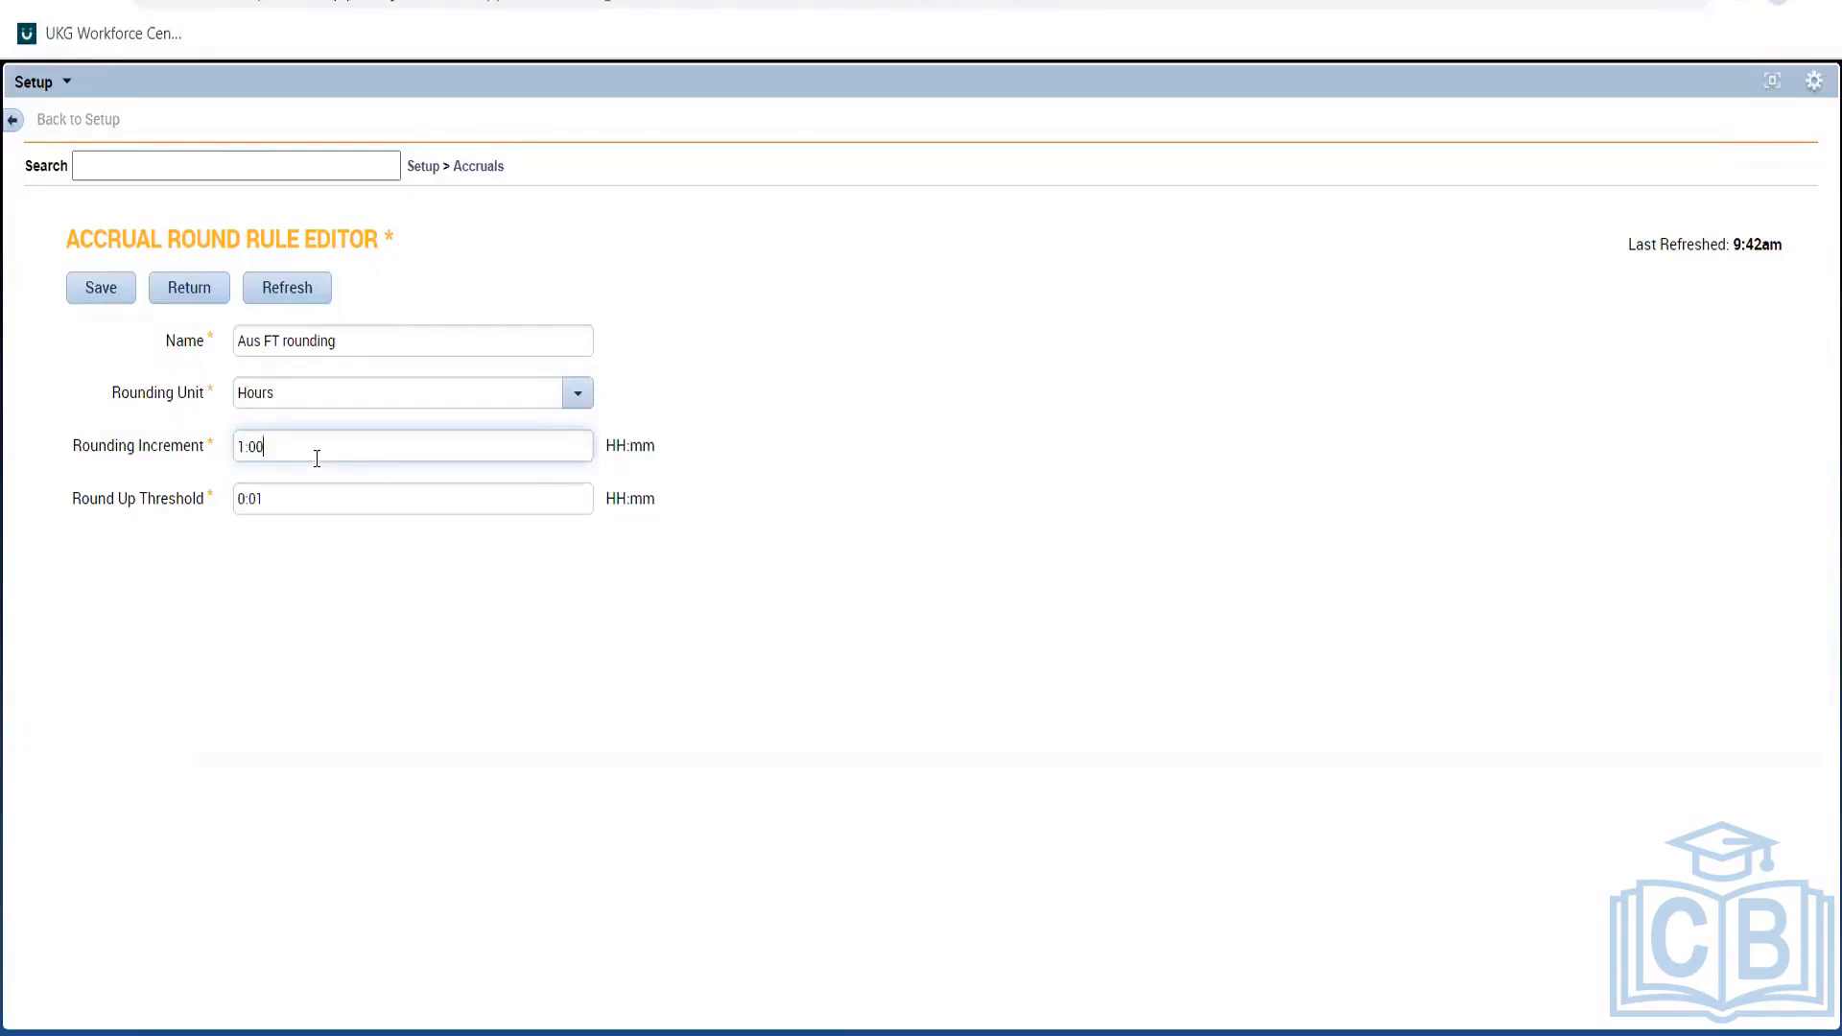
click(779, 412)
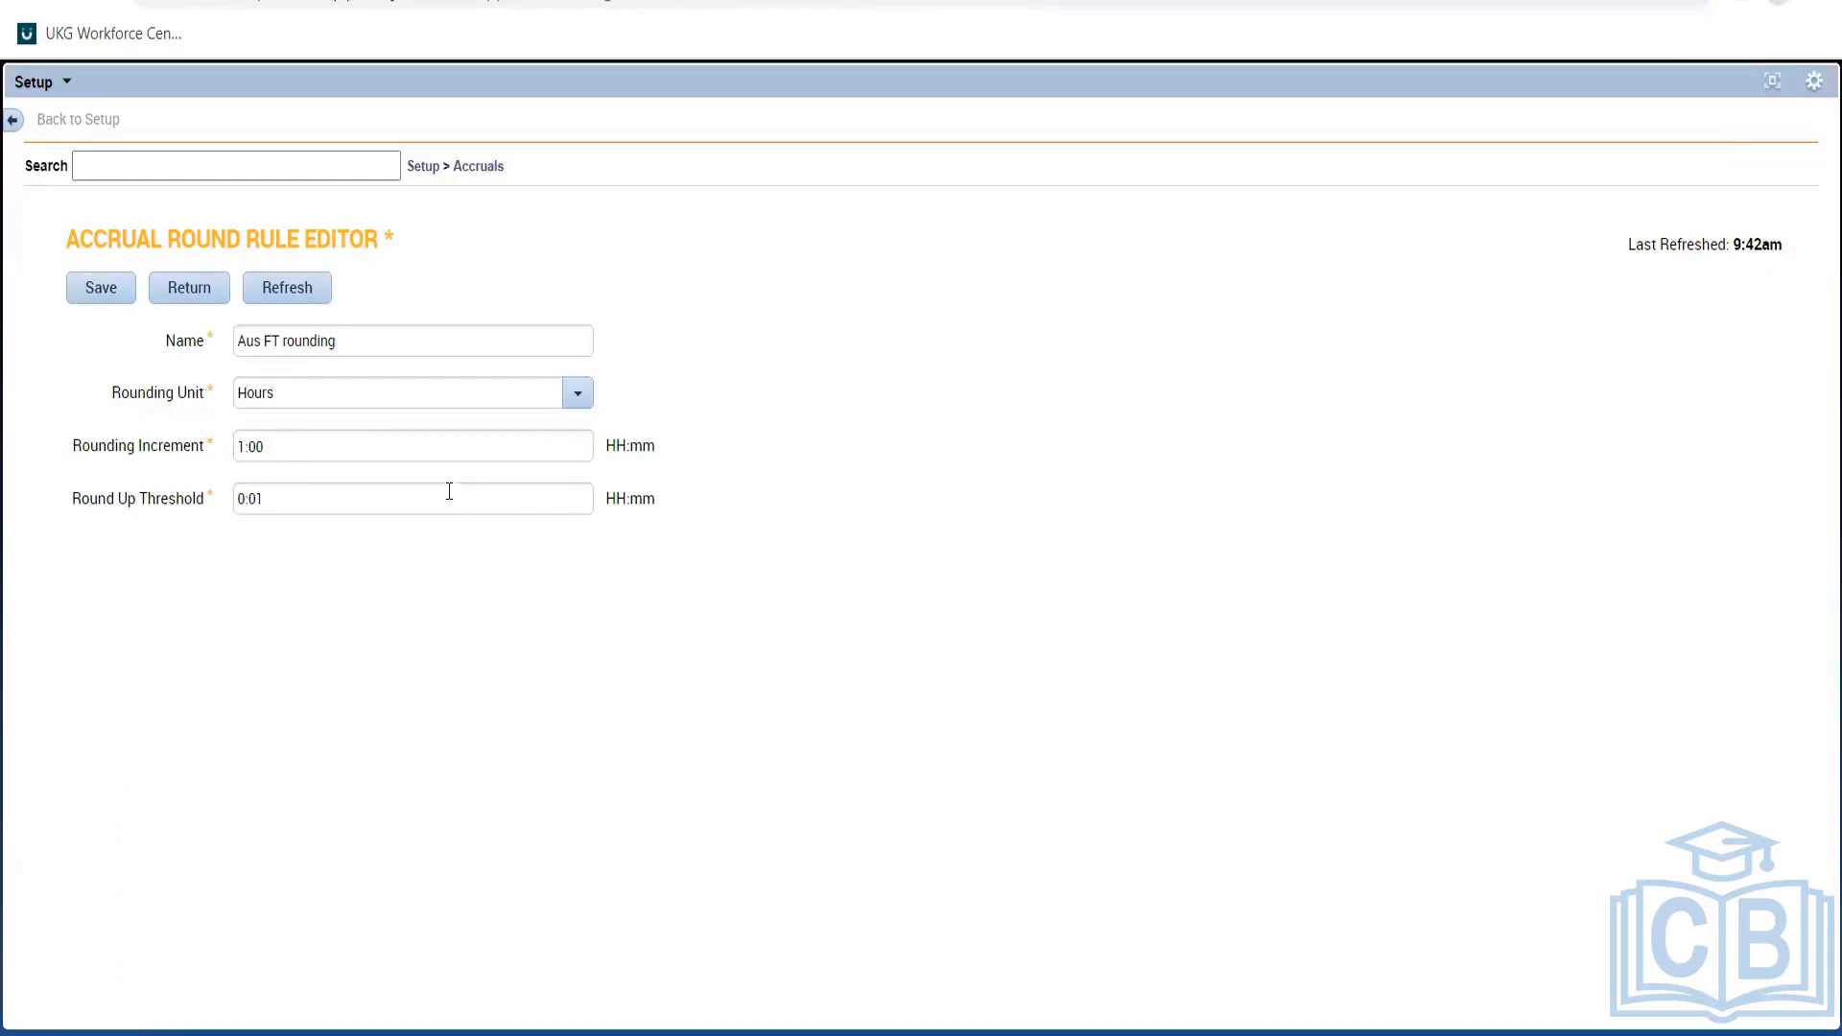
click(245, 454)
key(BackSpace)
text(0)
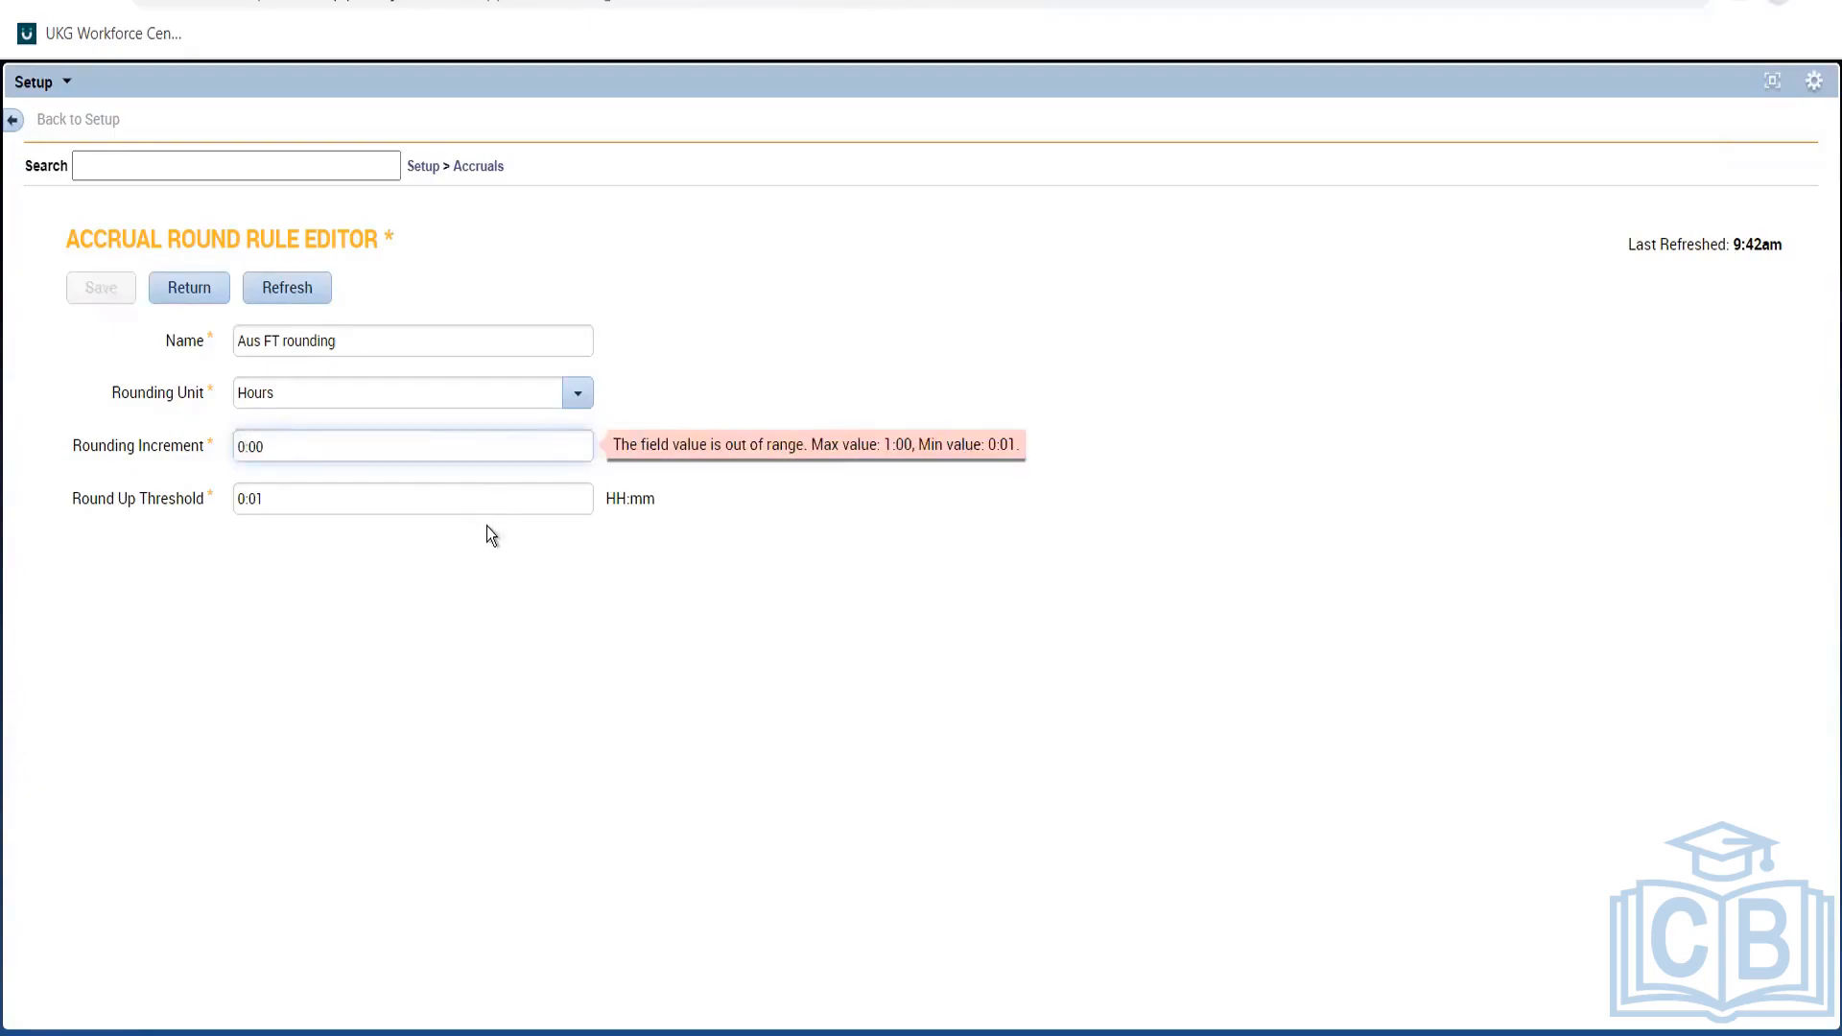
key(BackSpace)
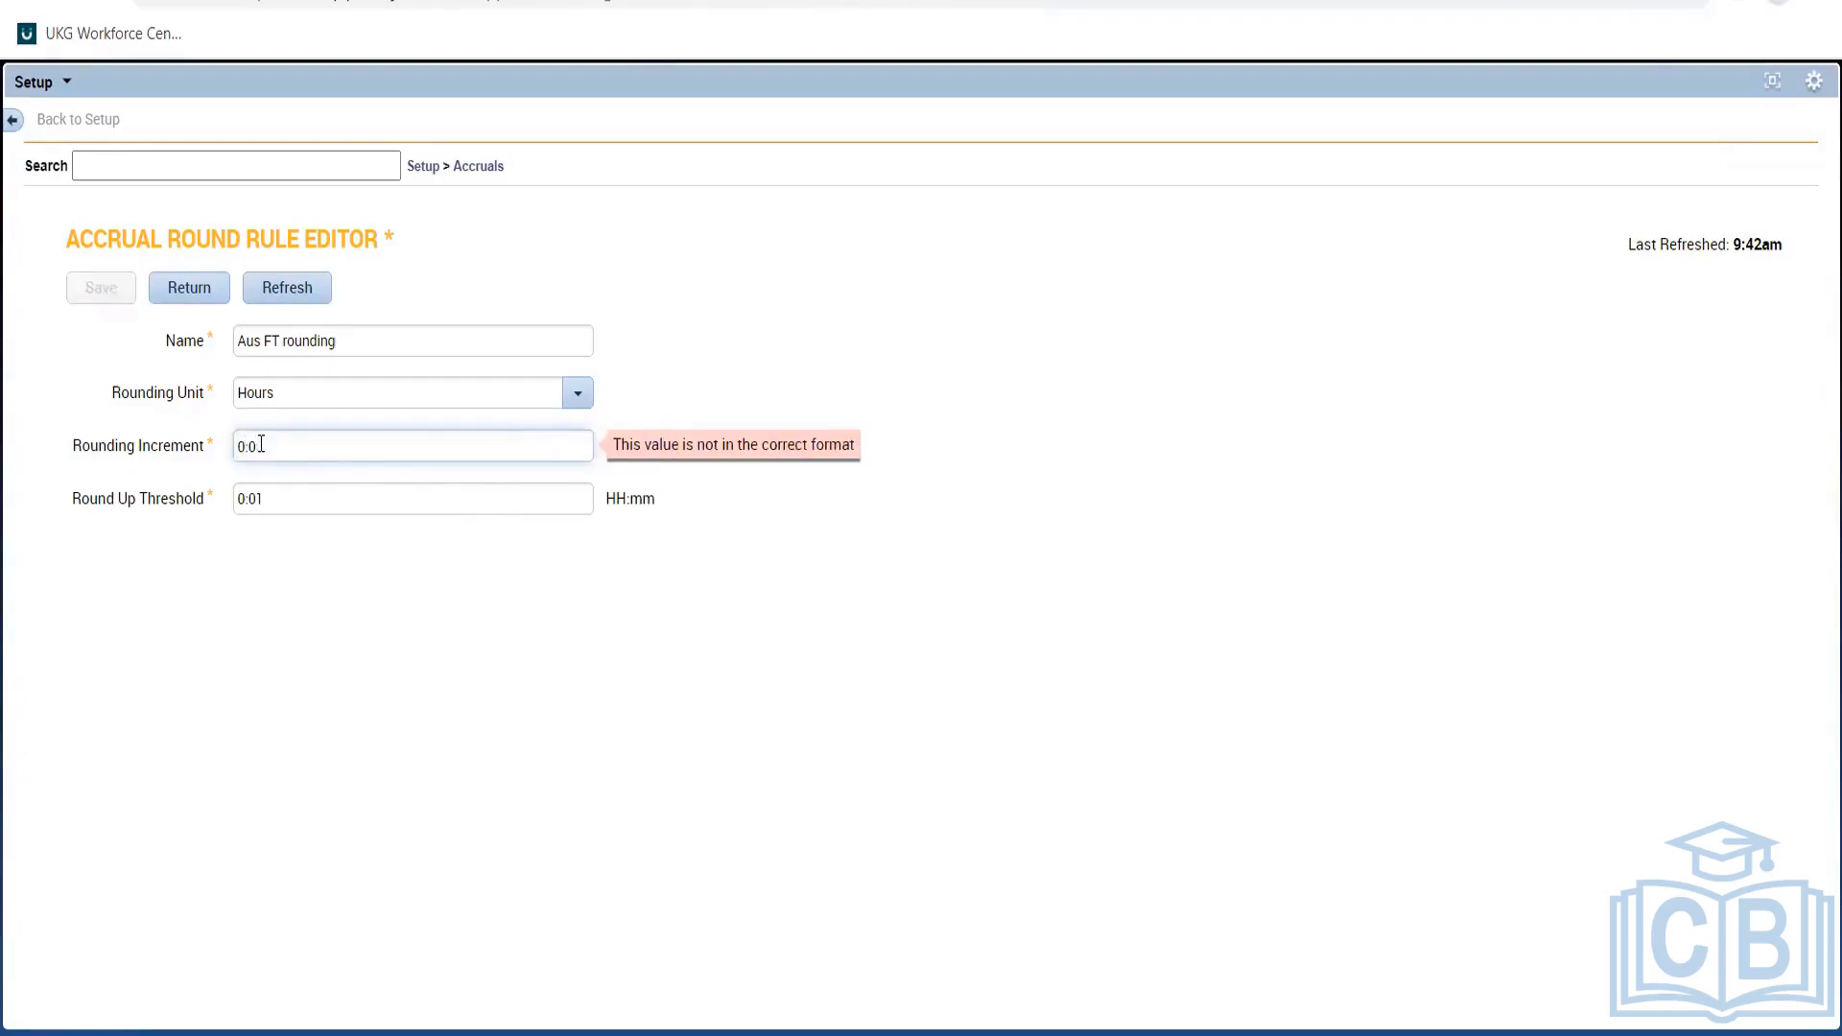
text(3)
click(407, 608)
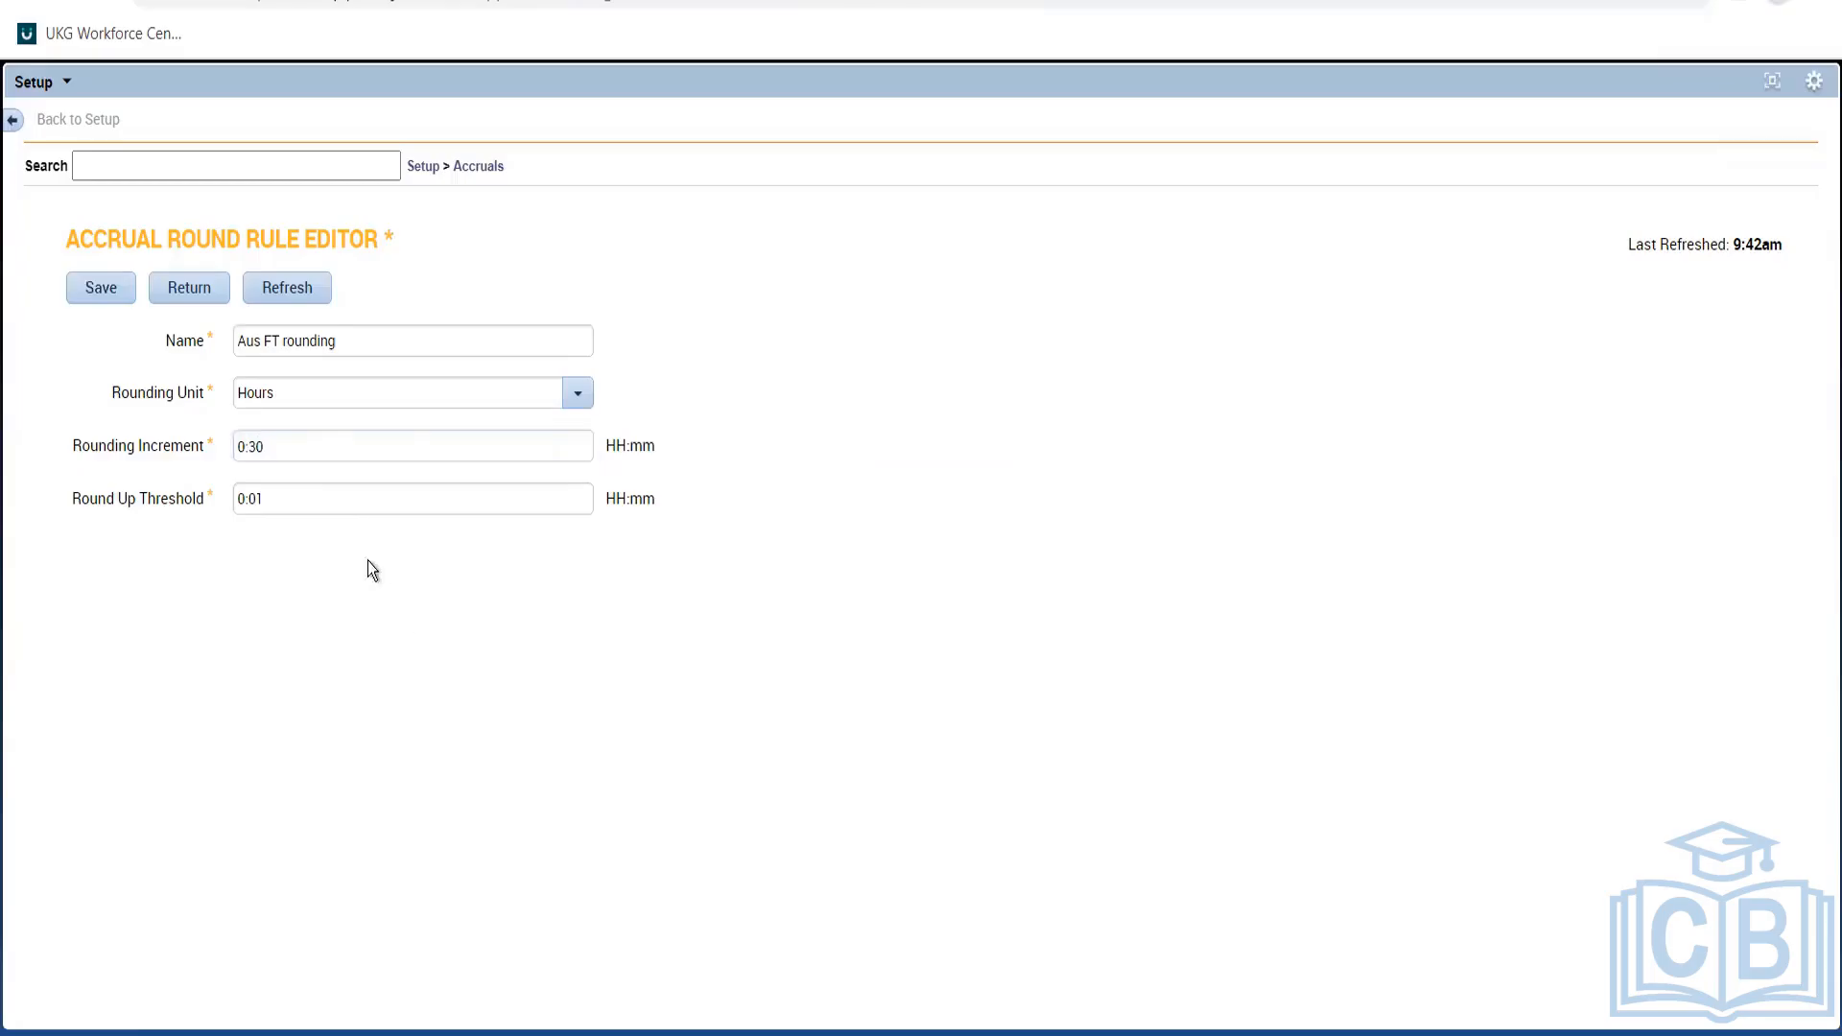
click(299, 454)
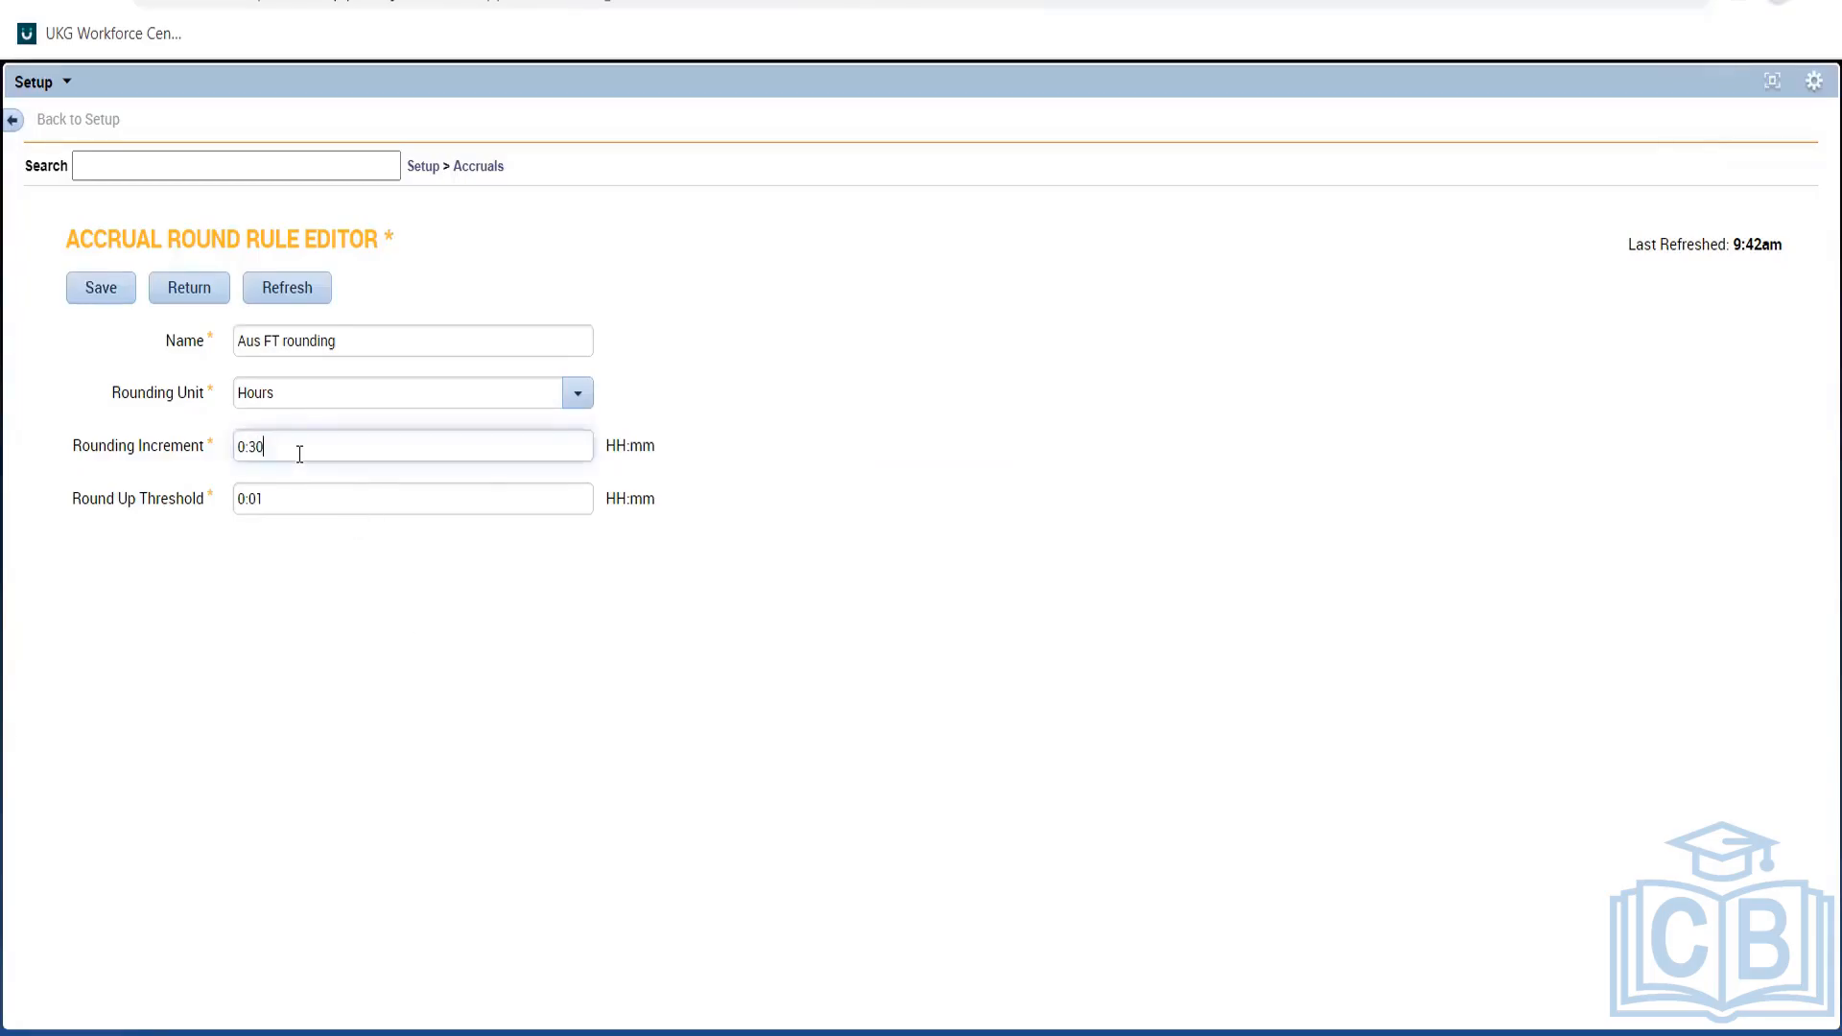
key(BackSpace)
key(BackSpace)
text(15)
click(319, 549)
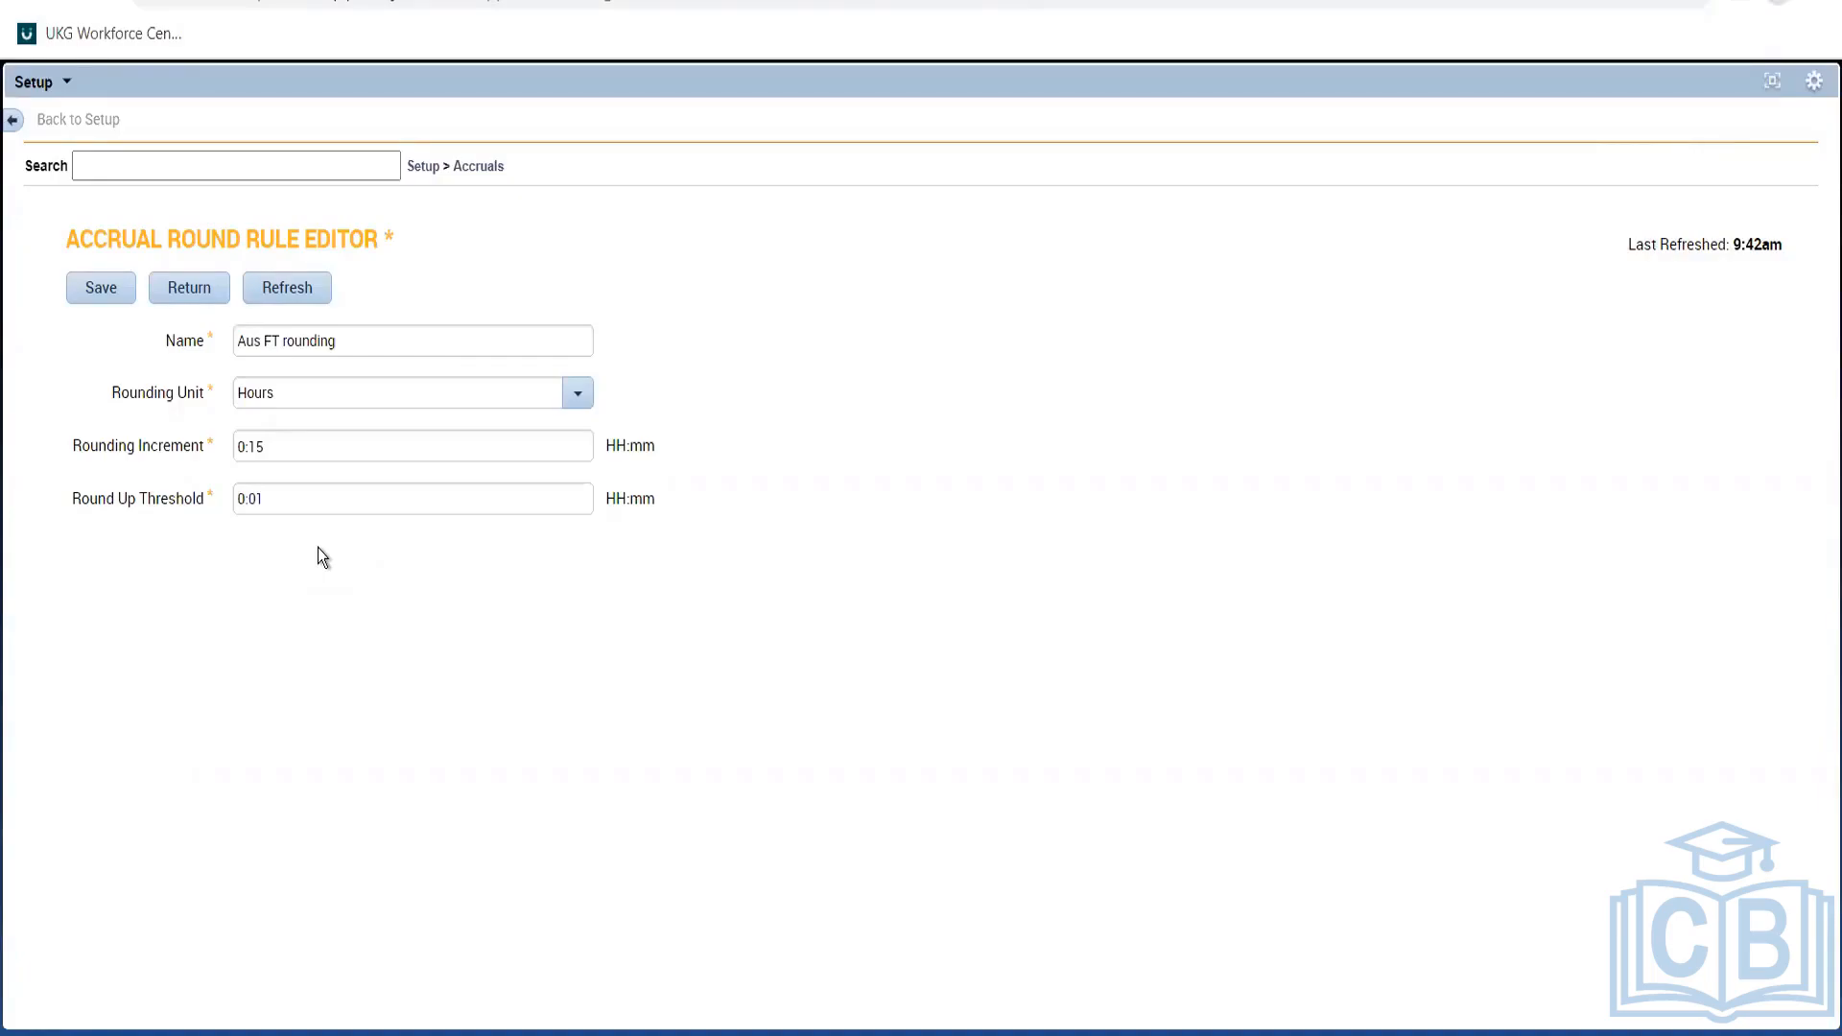
Verify the 0:15 rounding increment, leaving the round-up threshold at 0:01.
click(297, 446)
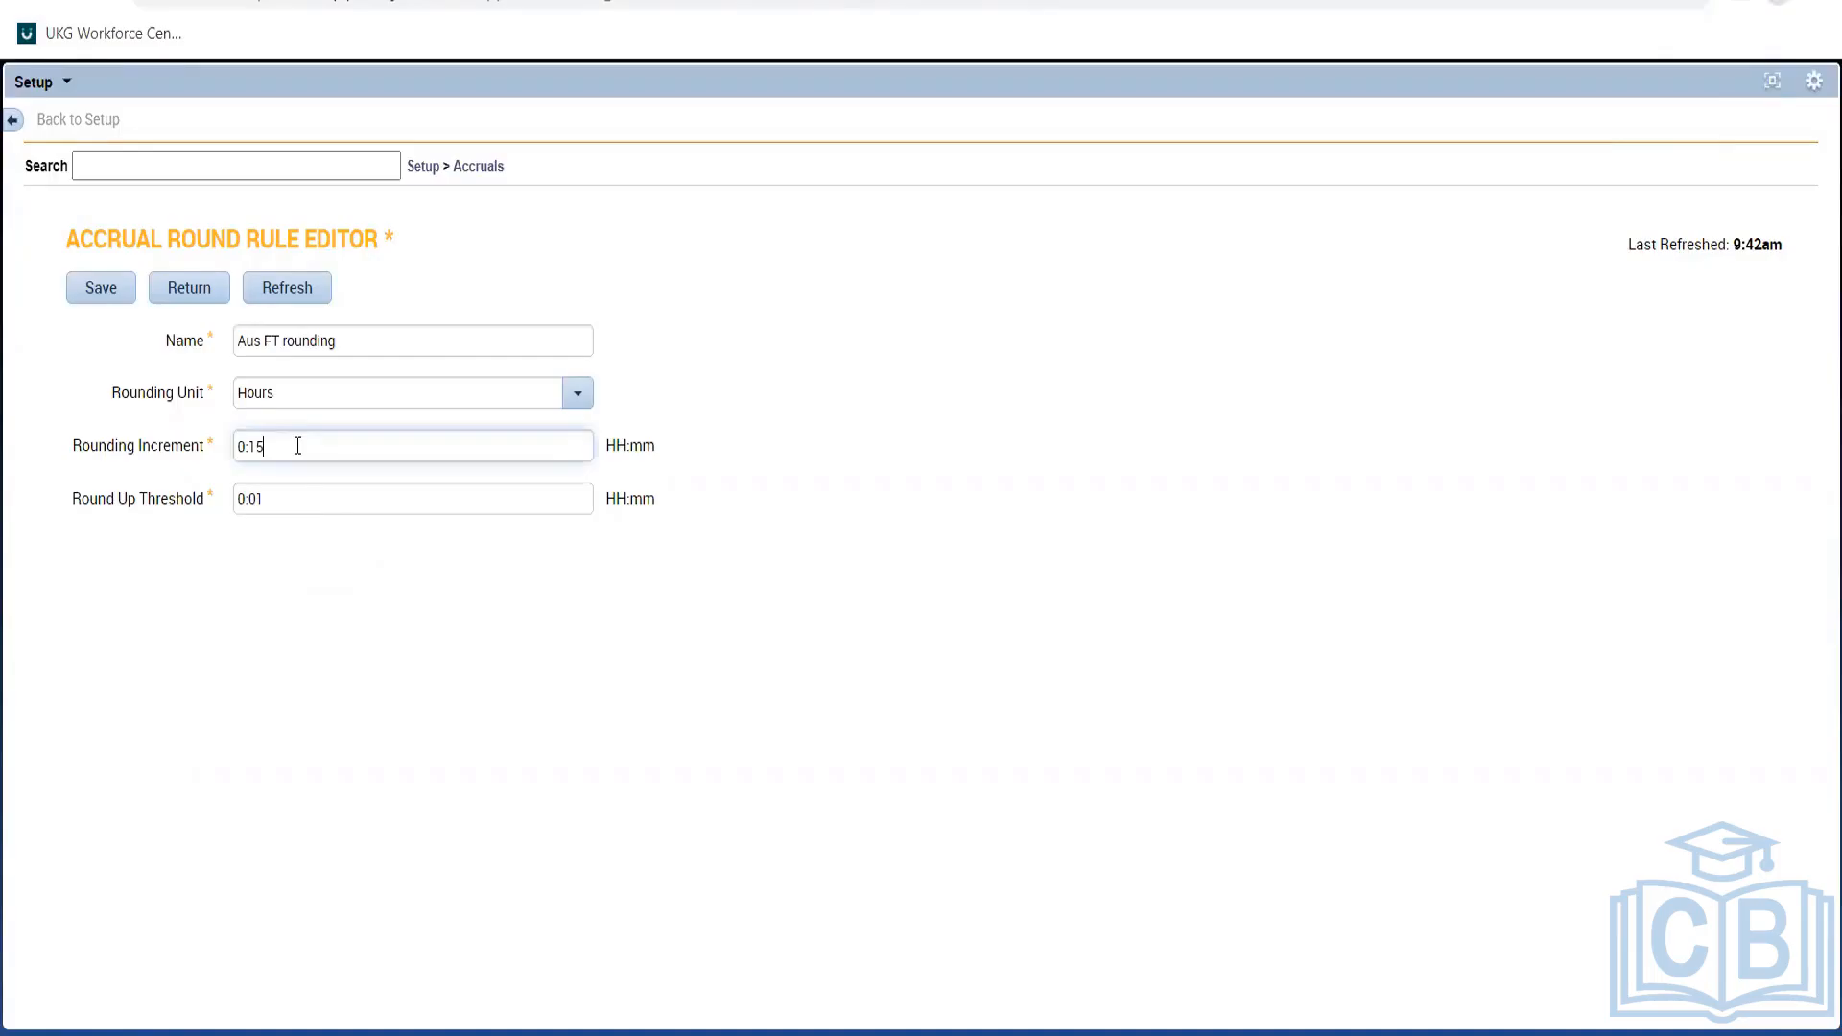
double_click(298, 446)
click(286, 457)
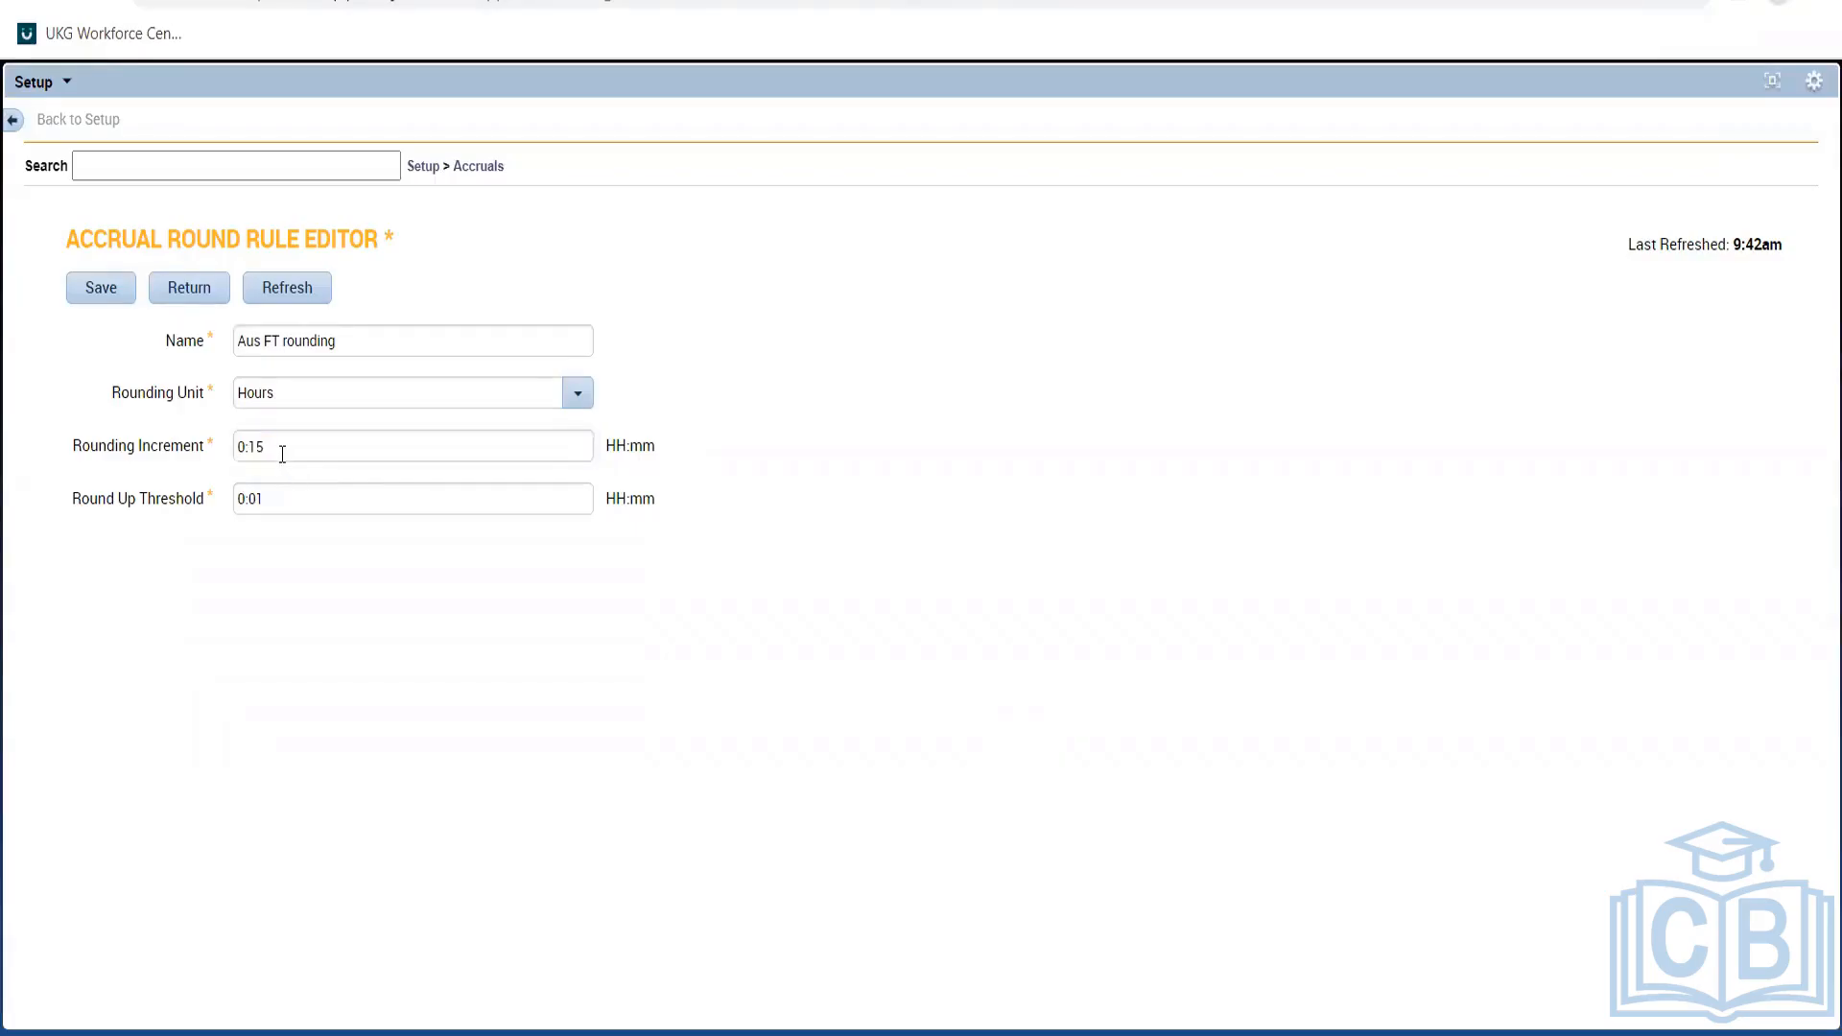
click(282, 455)
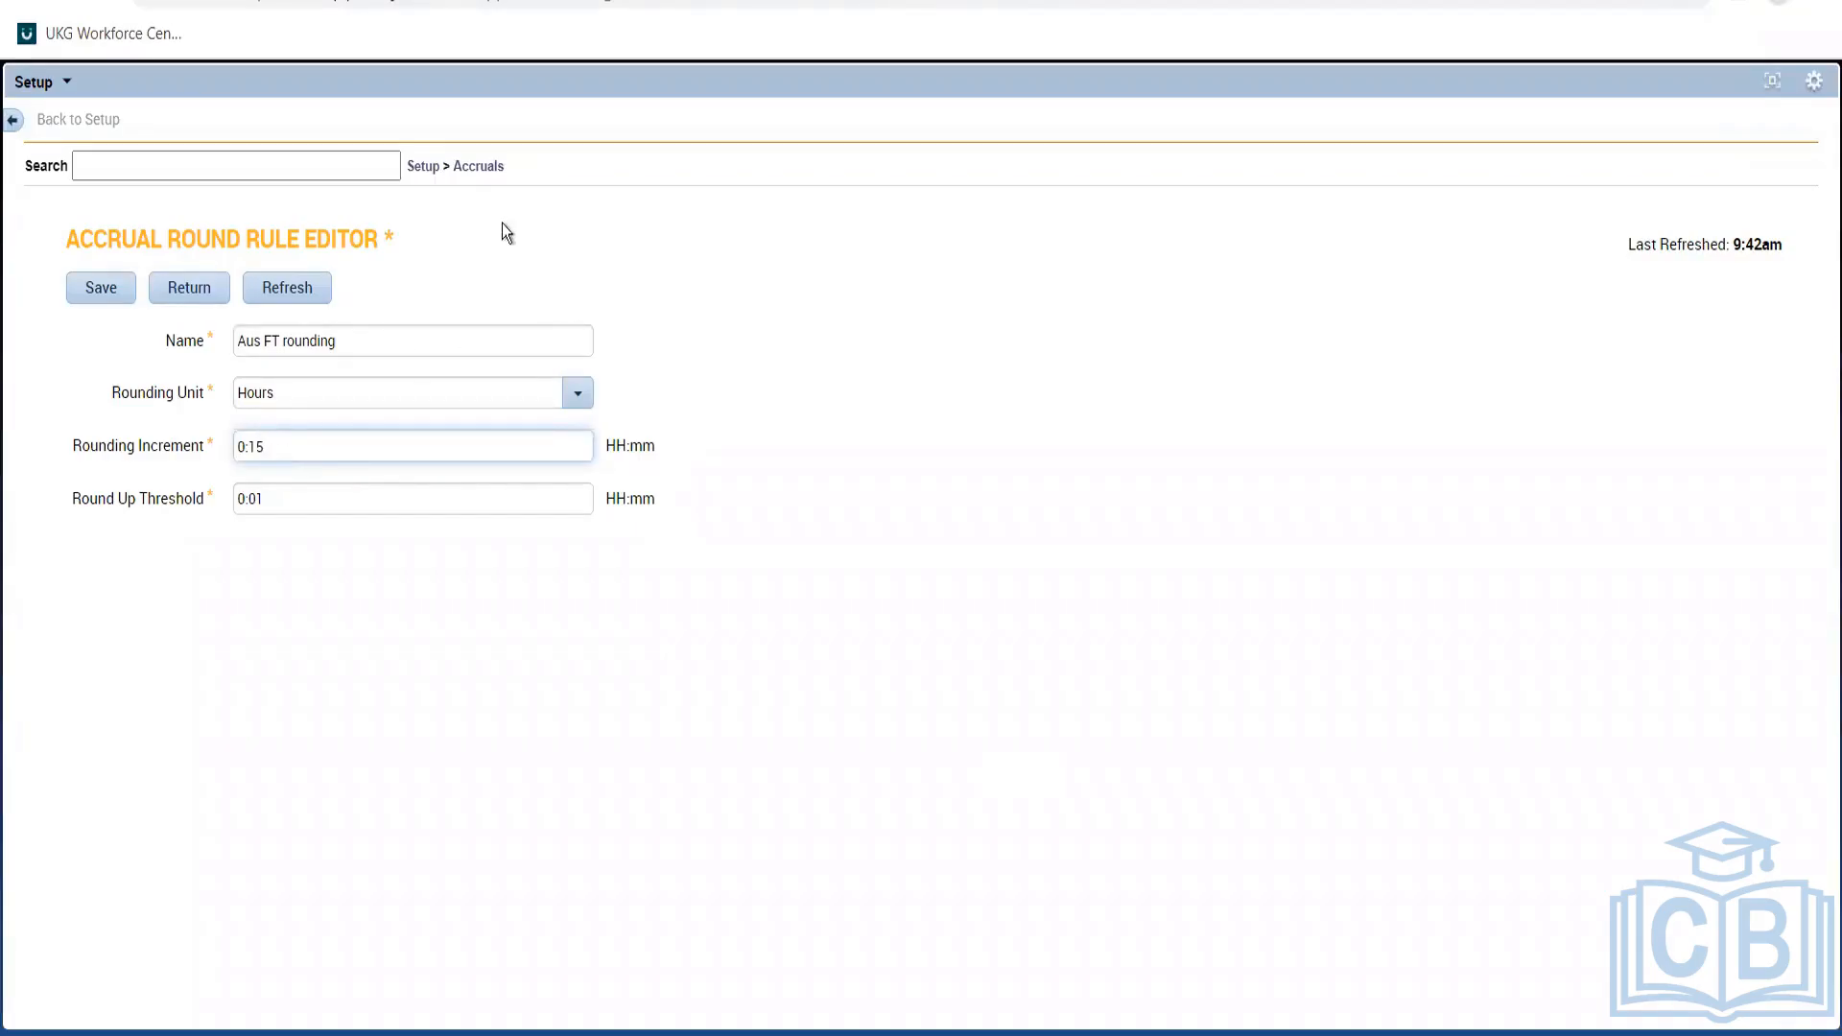
click(481, 175)
drag(481, 178, 505, 171)
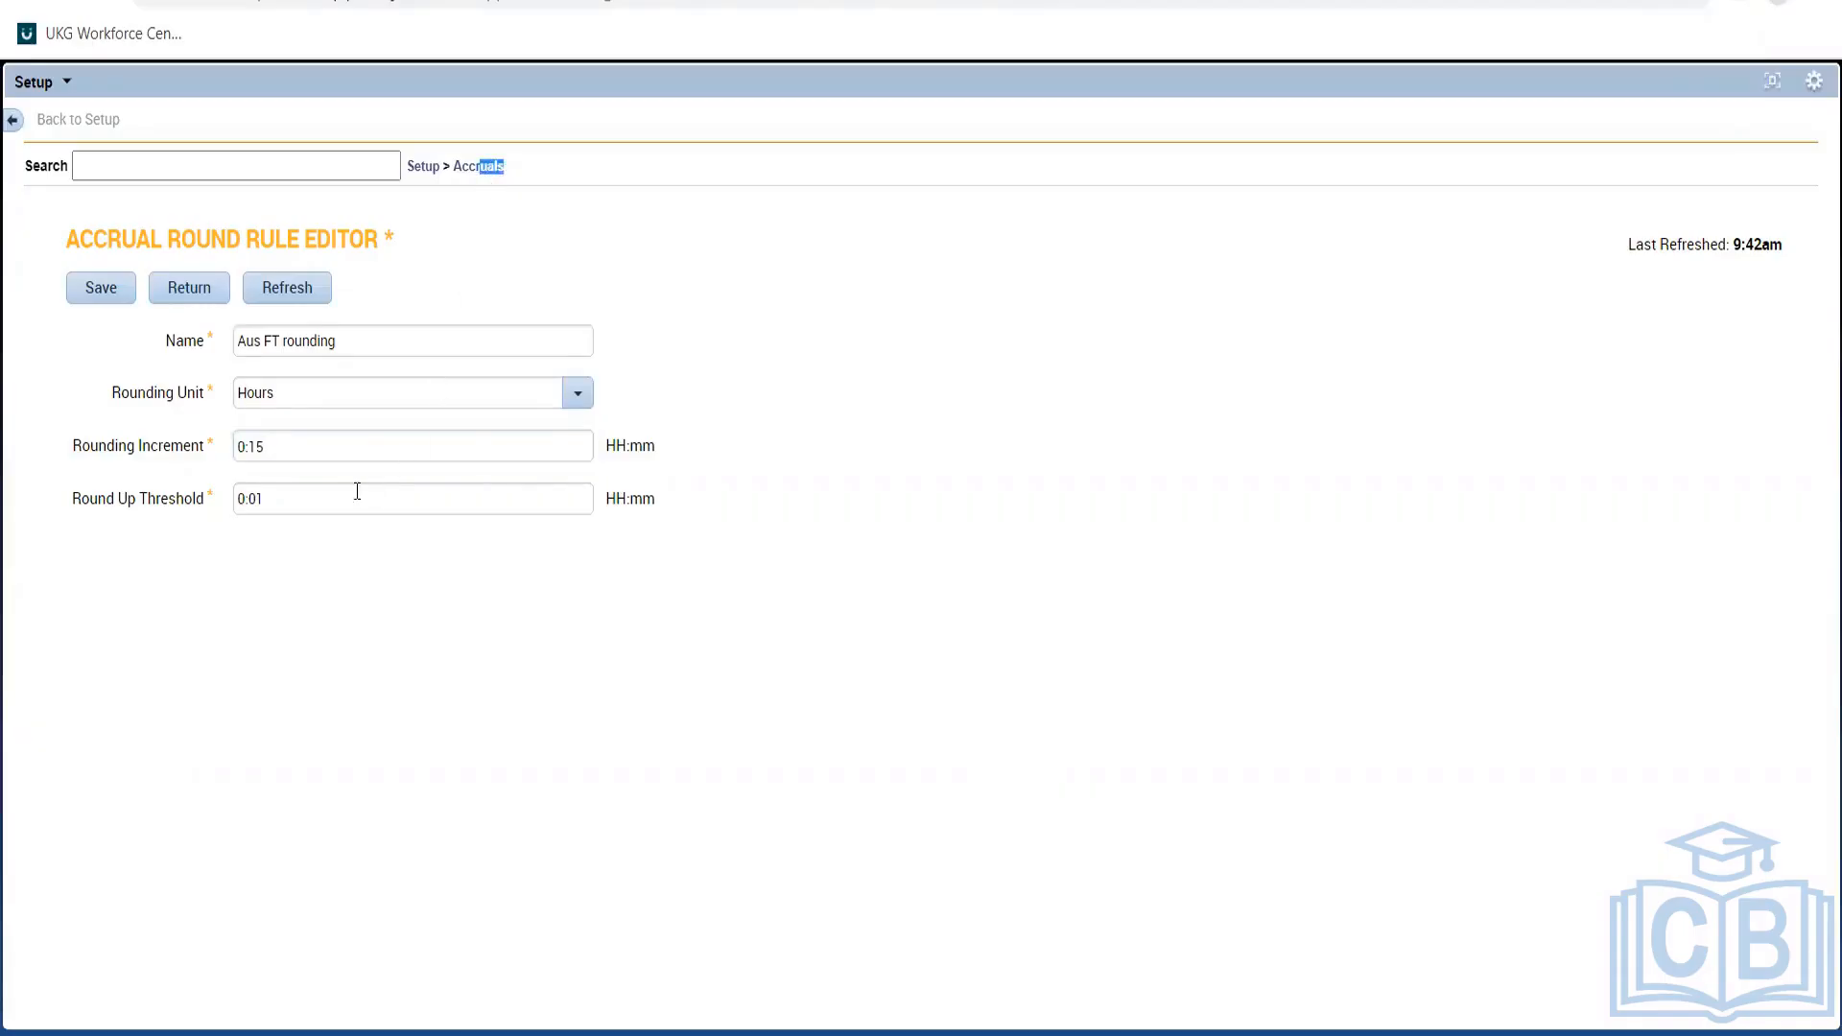
click(279, 448)
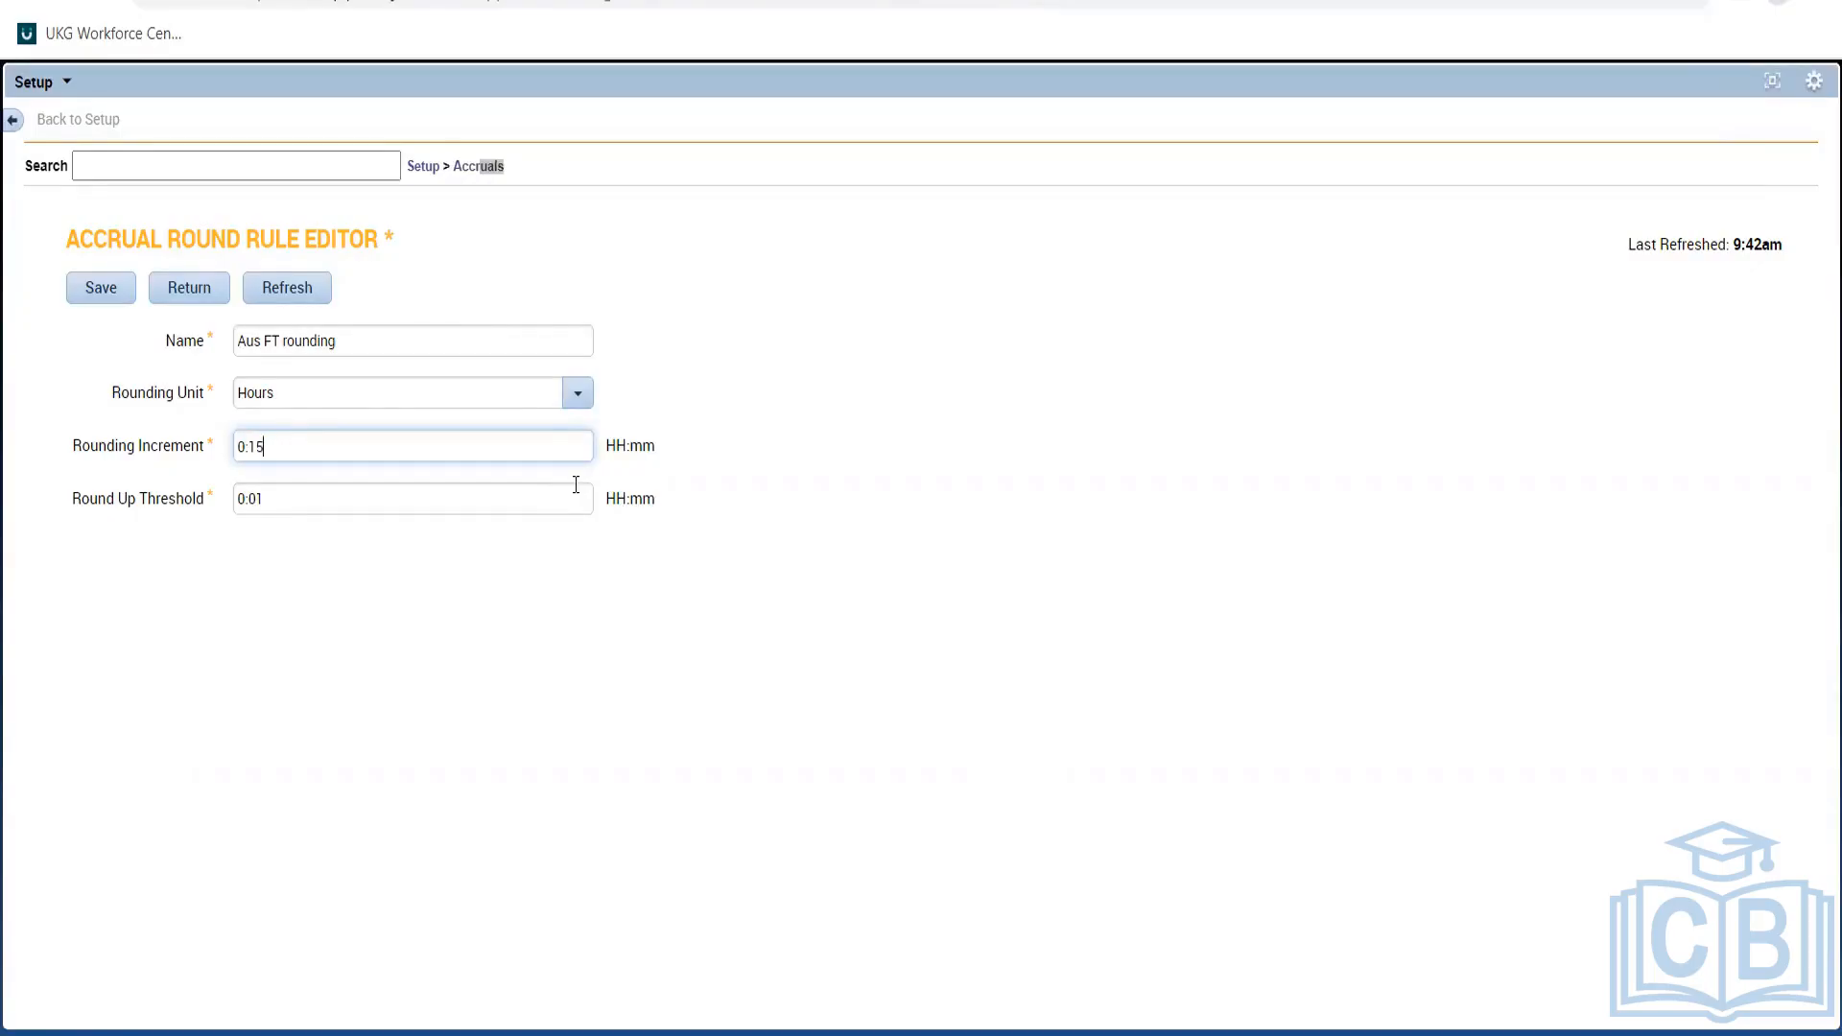
click(491, 169)
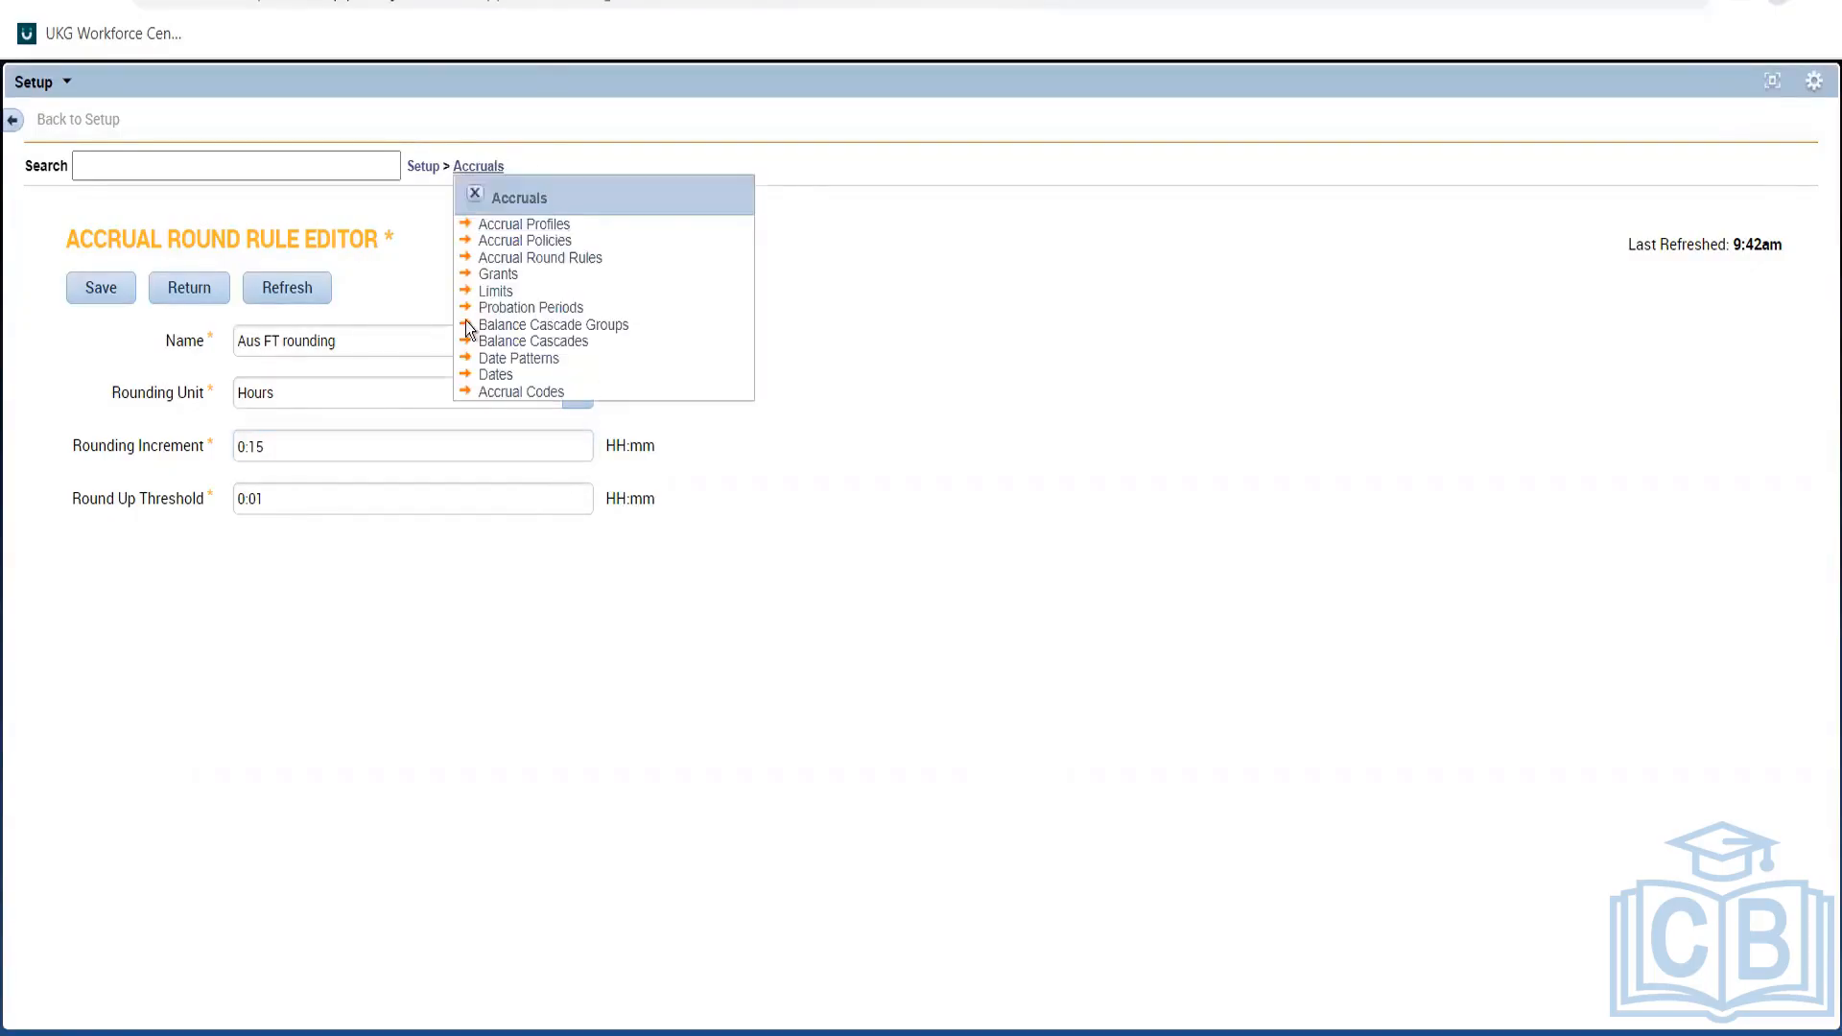
Open the Aus FT Sick accrual policy and change the ABC Sick grant amount from 96:00 to 96:47.
click(544, 239)
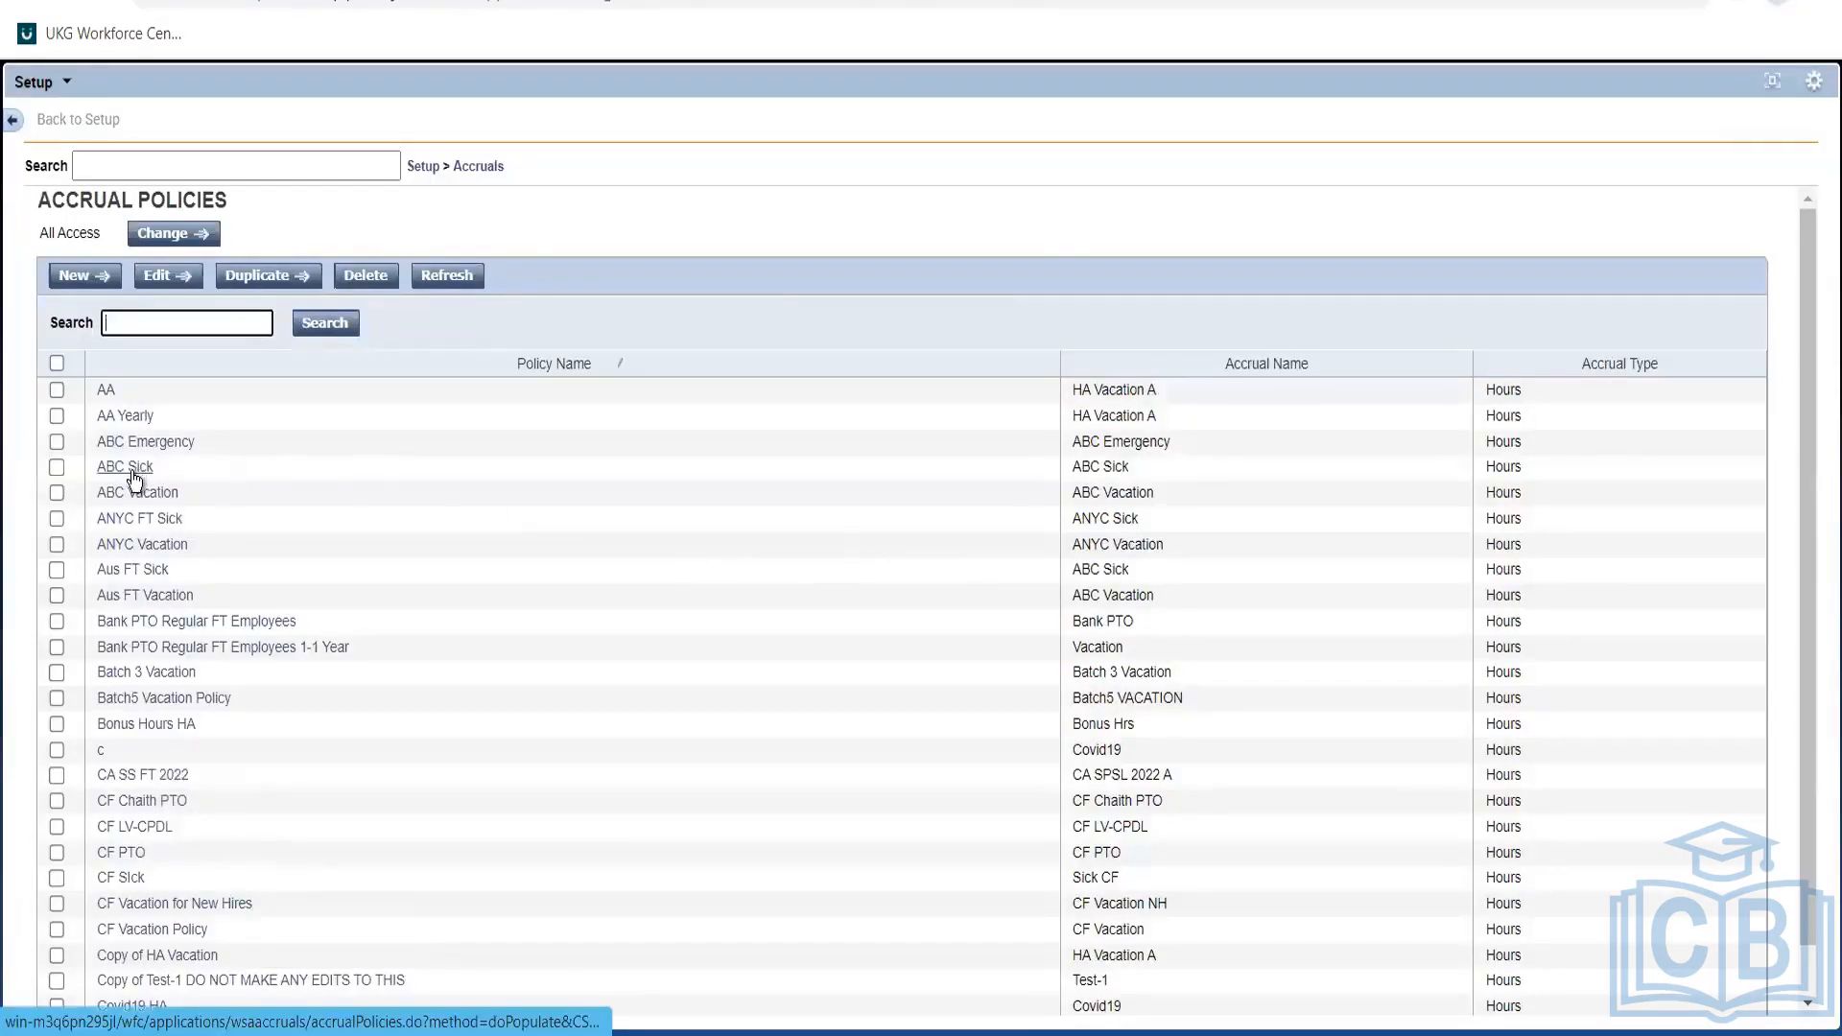
click(141, 576)
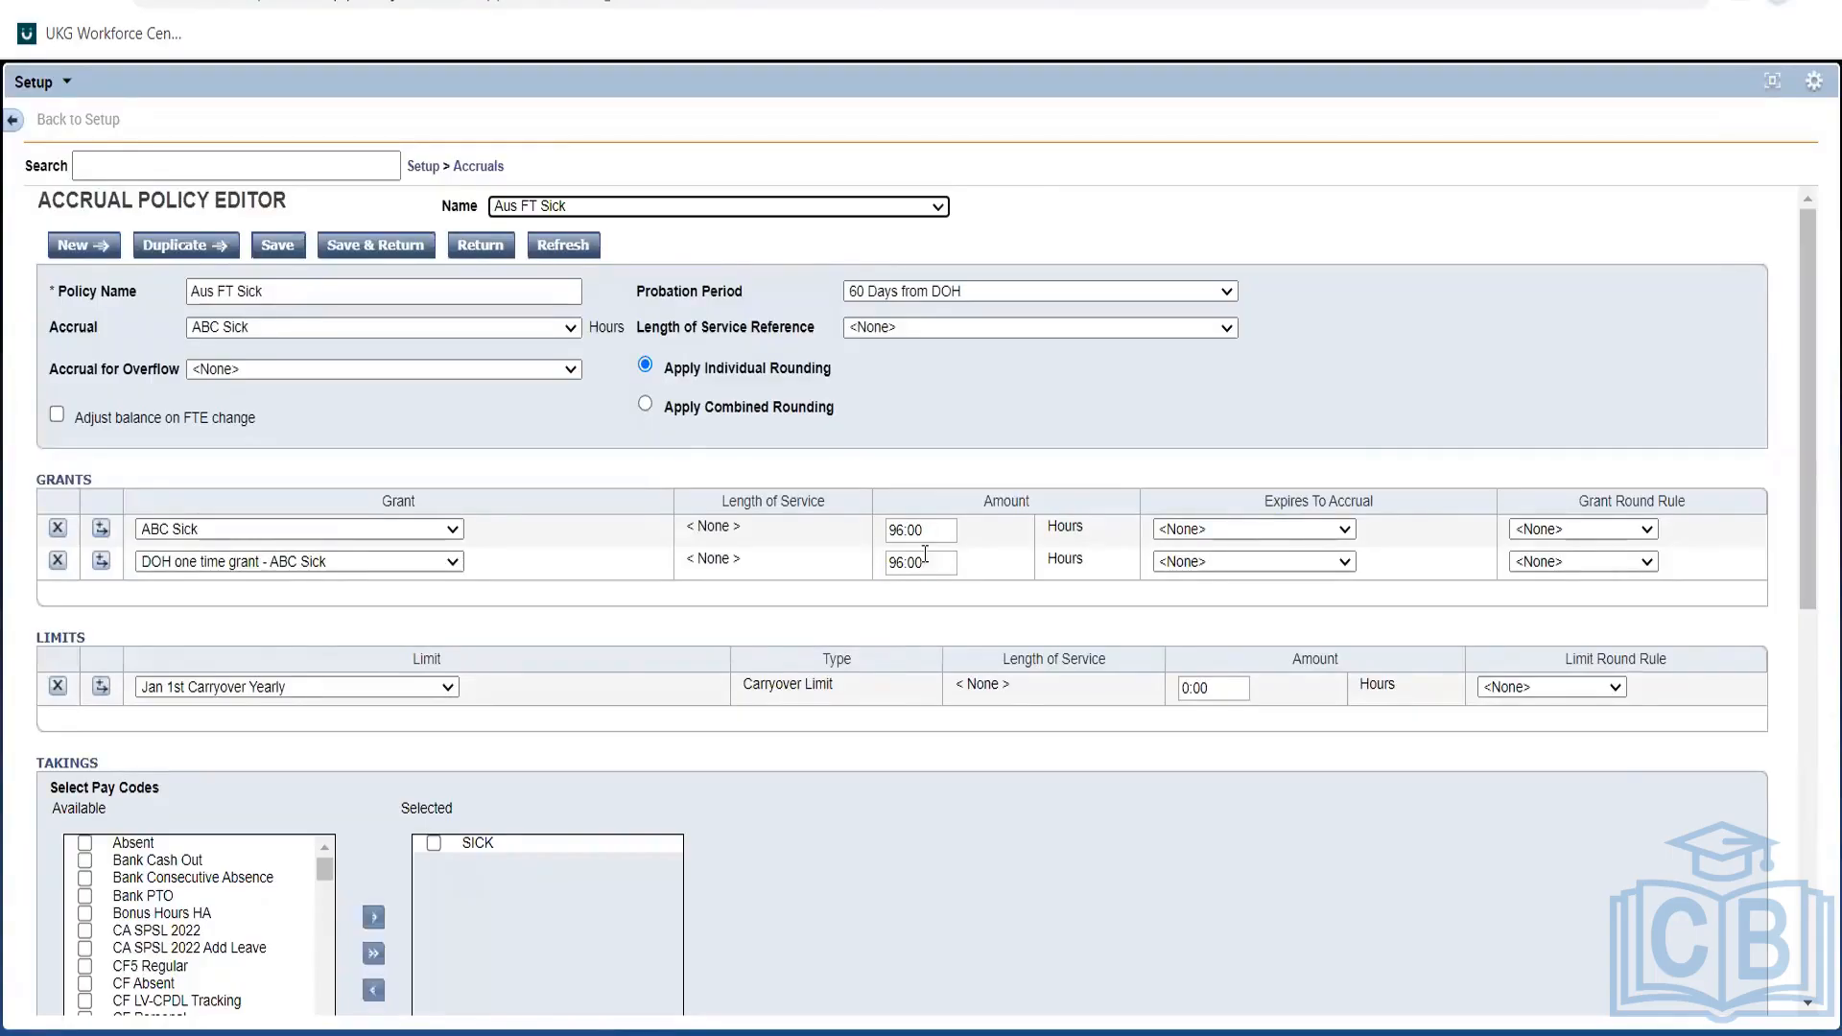
click(917, 523)
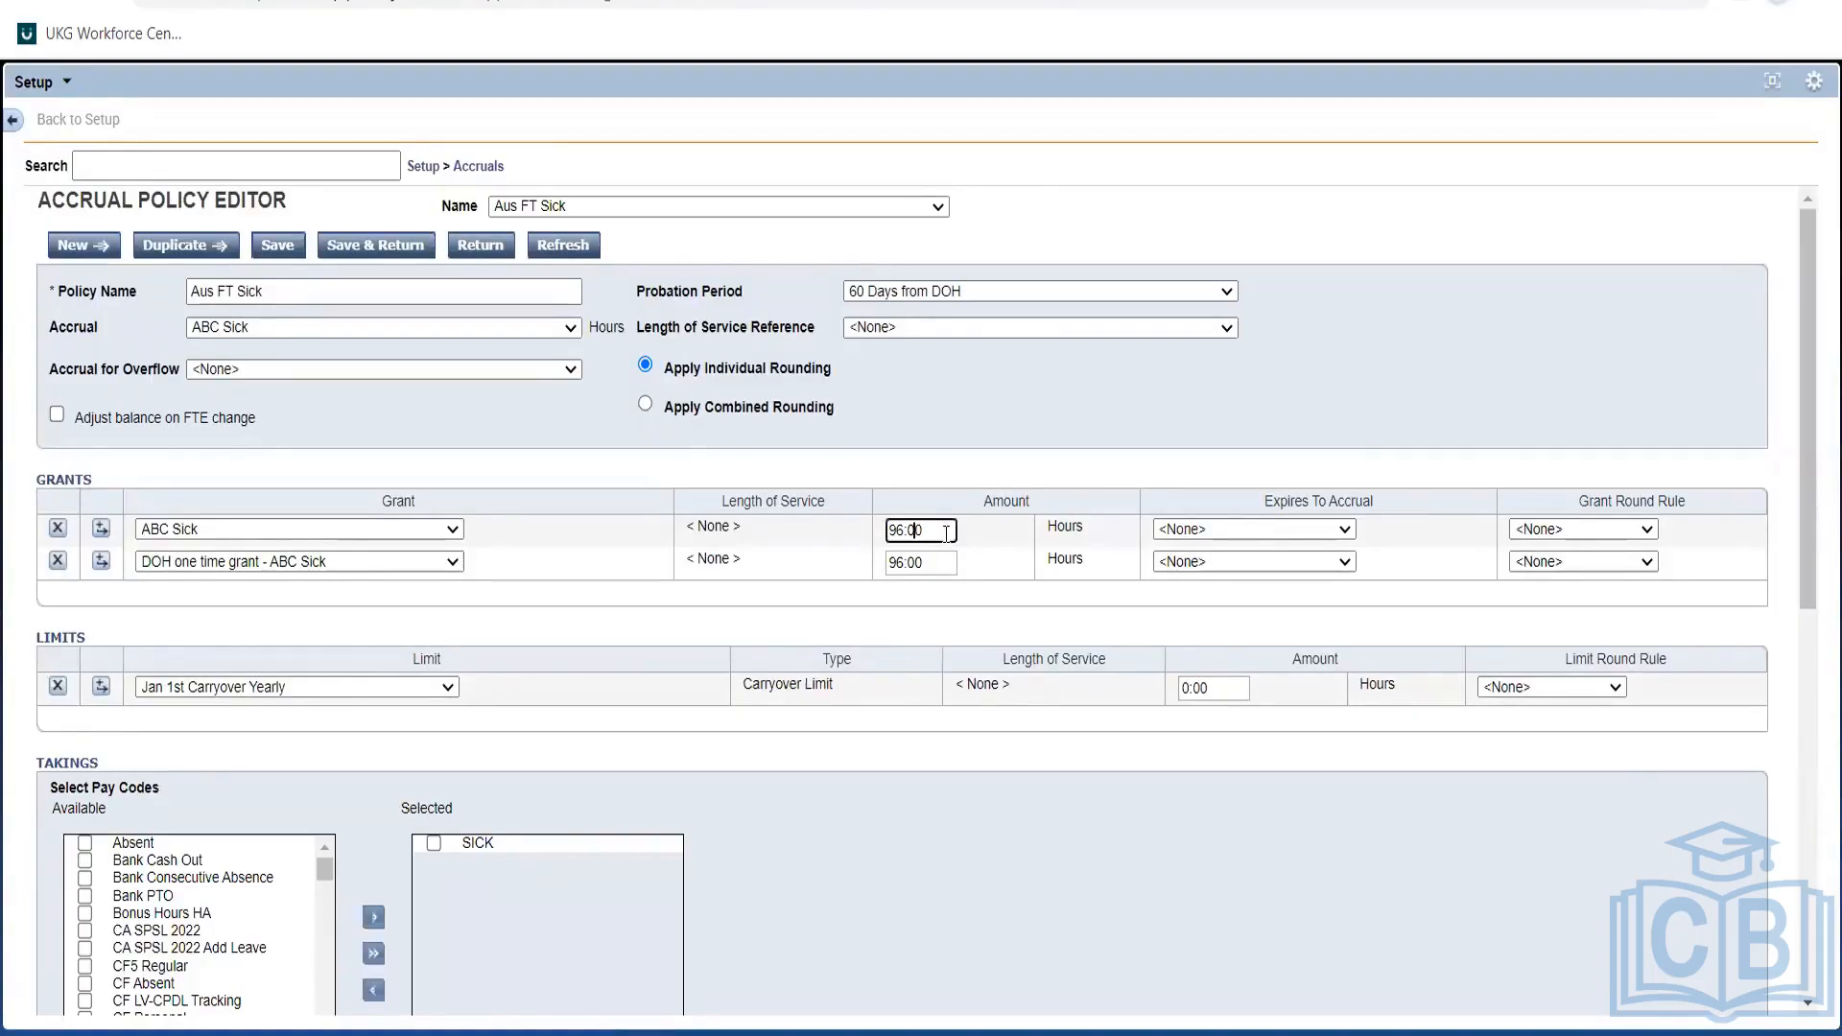
key(Left)
key(Left)
key(Right)
key(Right)
key(Right)
key(BackSpace)
key(BackSpace)
text(47)
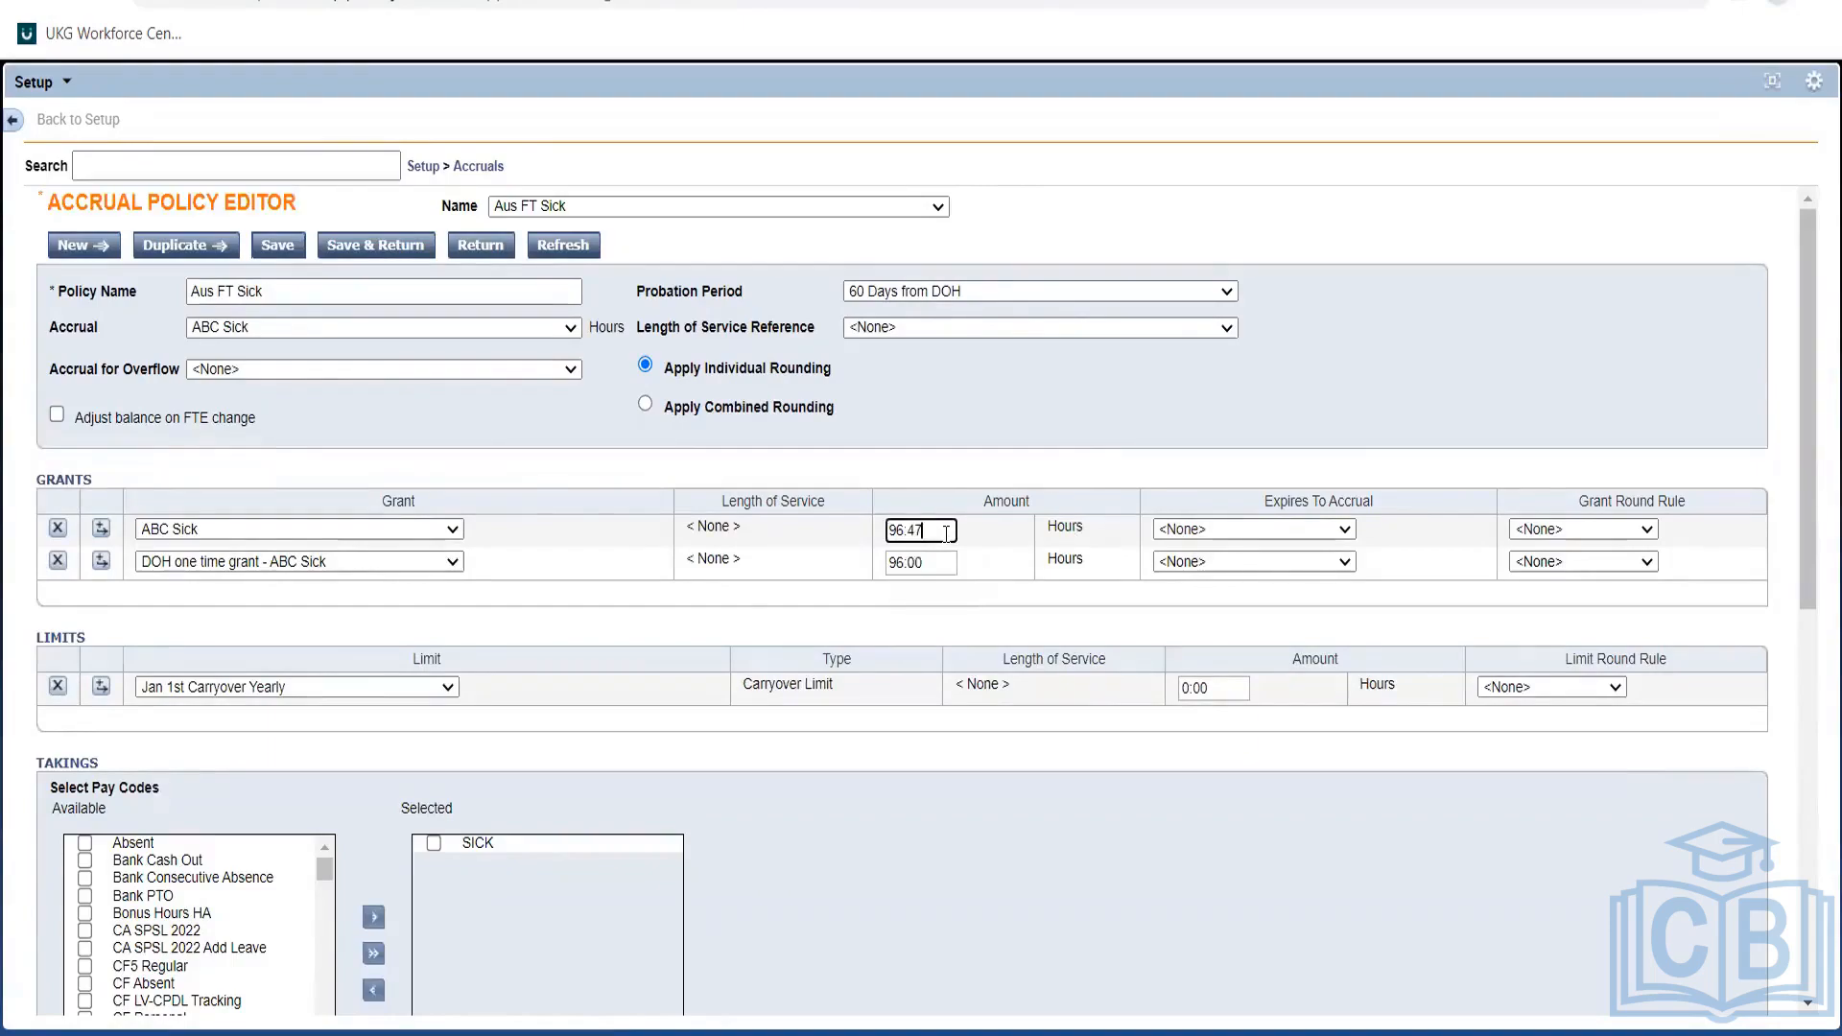
click(1001, 553)
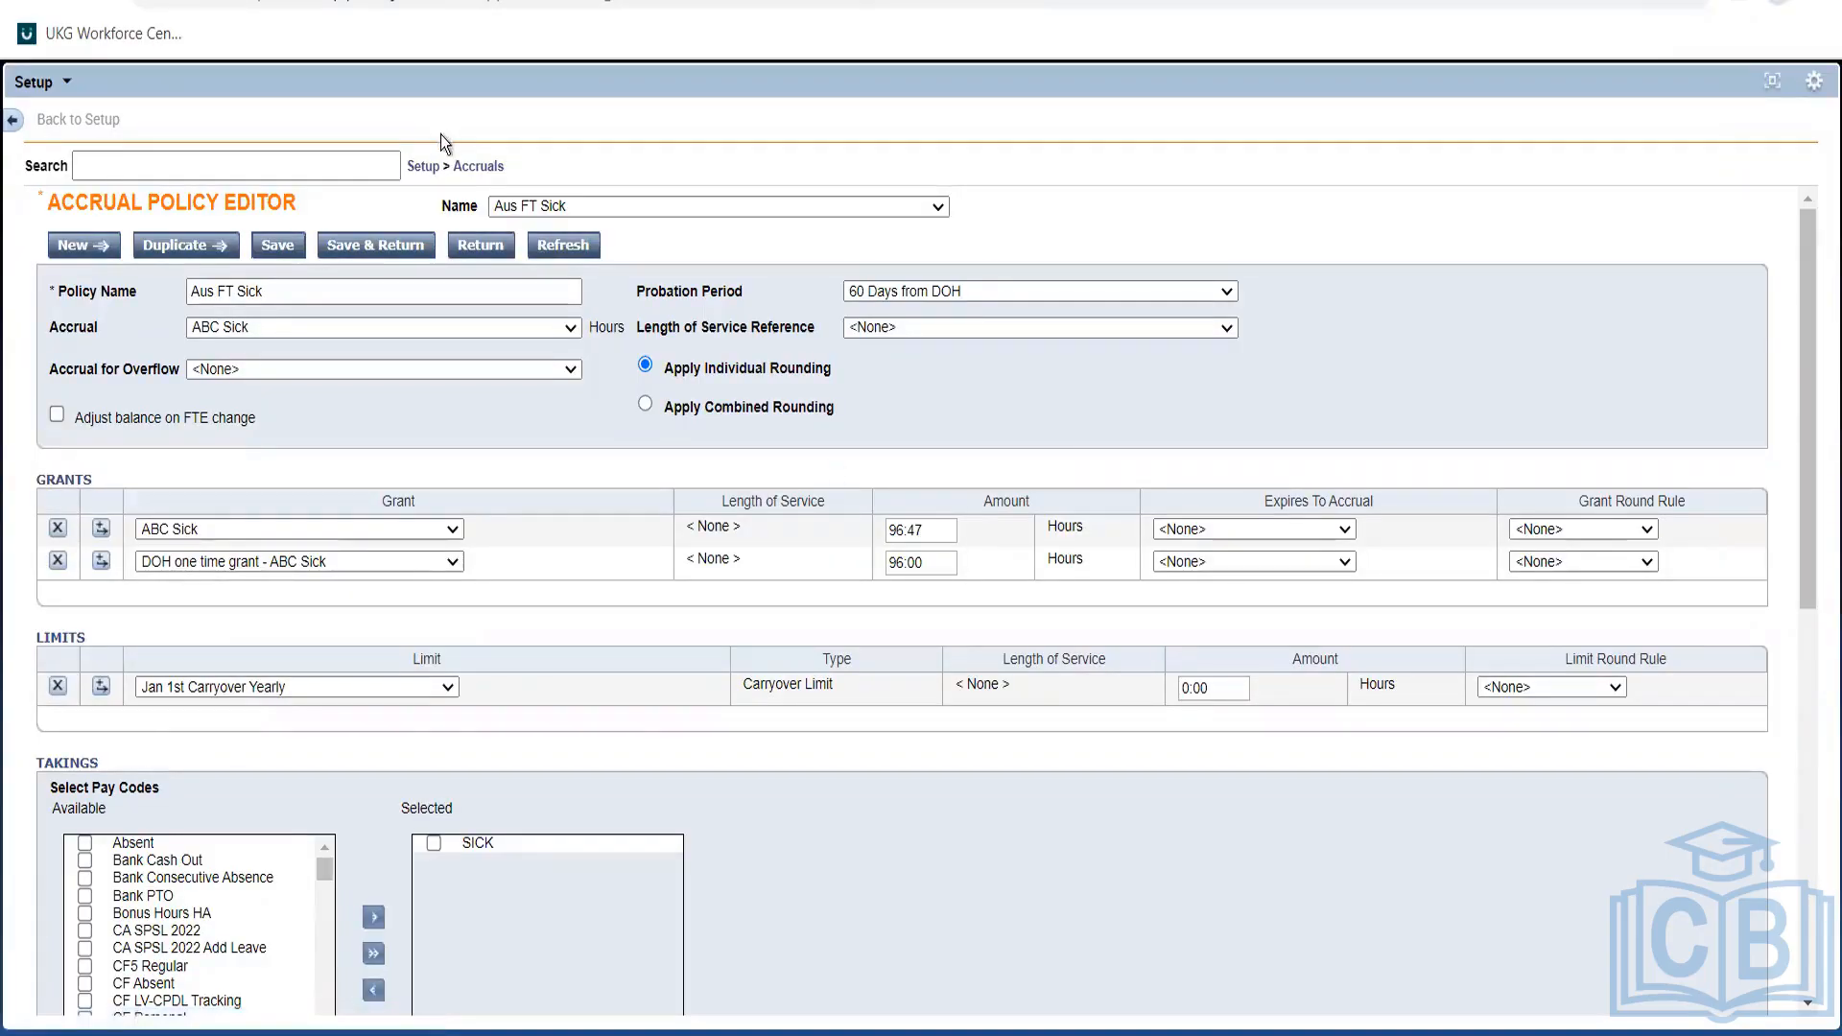
Go to the Balance Cascades list from the Accruals breadcrumb menu.
click(465, 171)
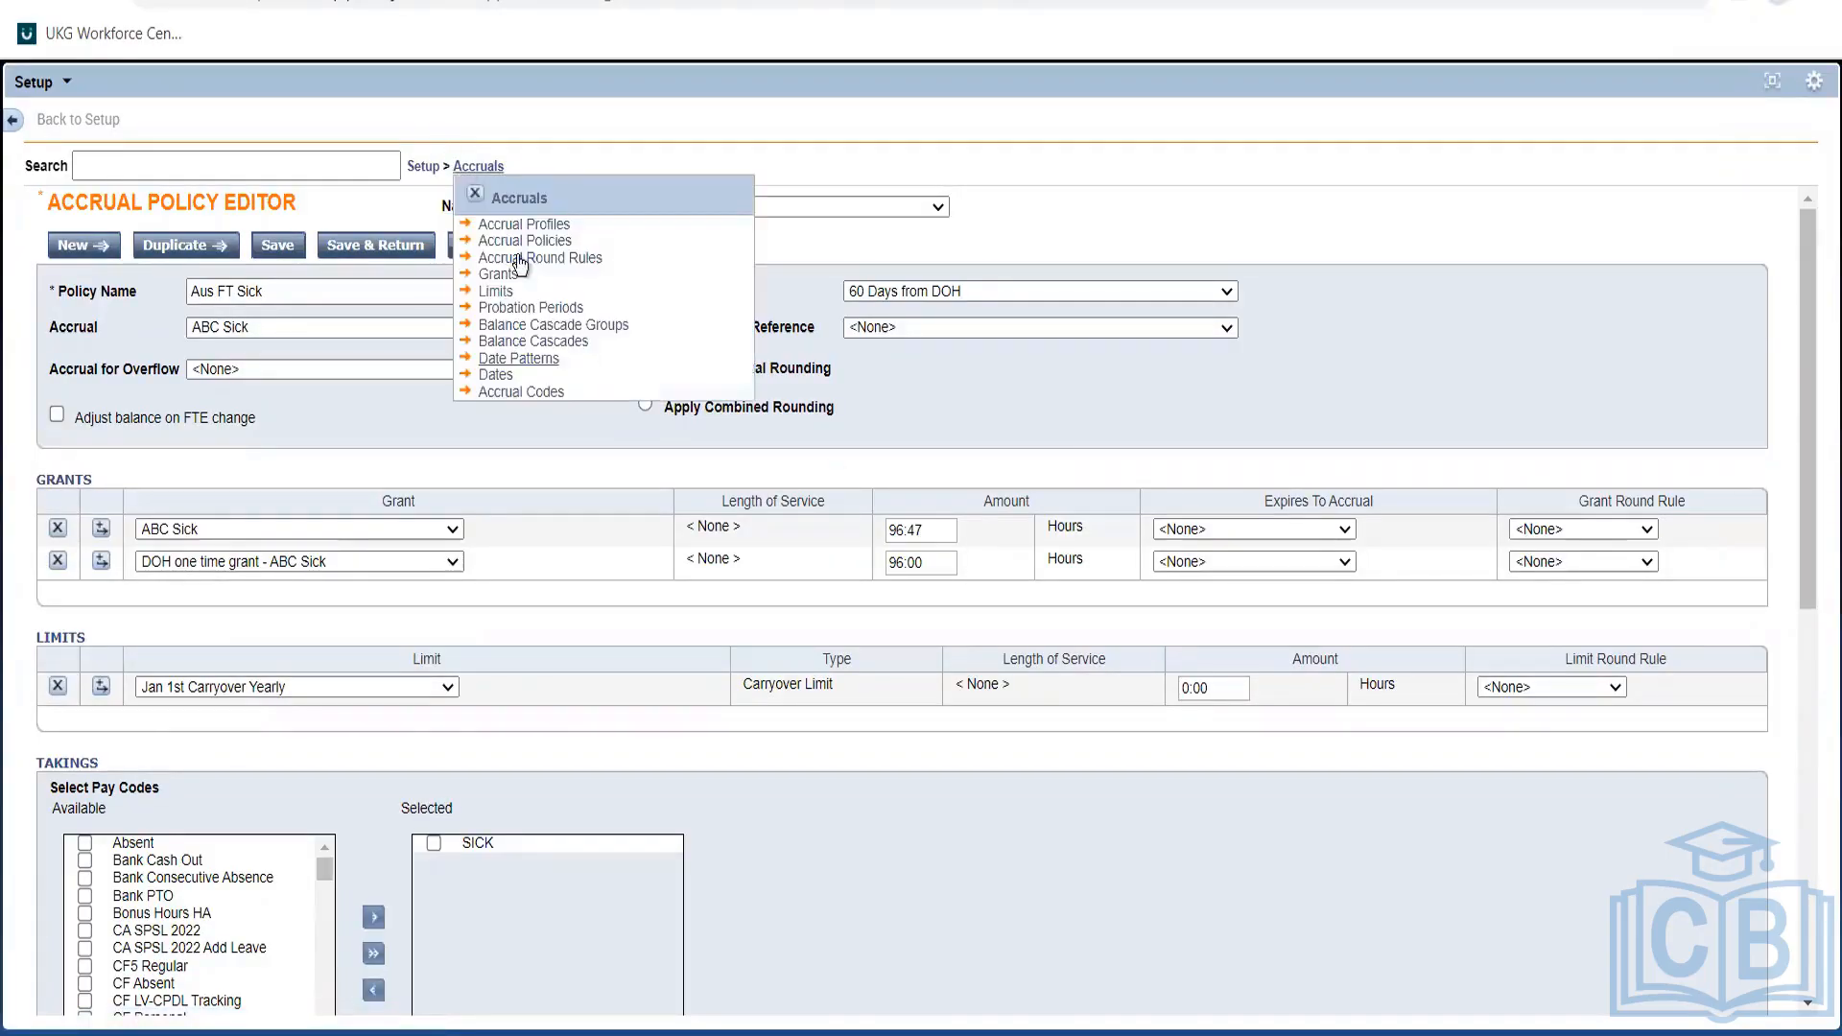
drag(613, 262, 470, 261)
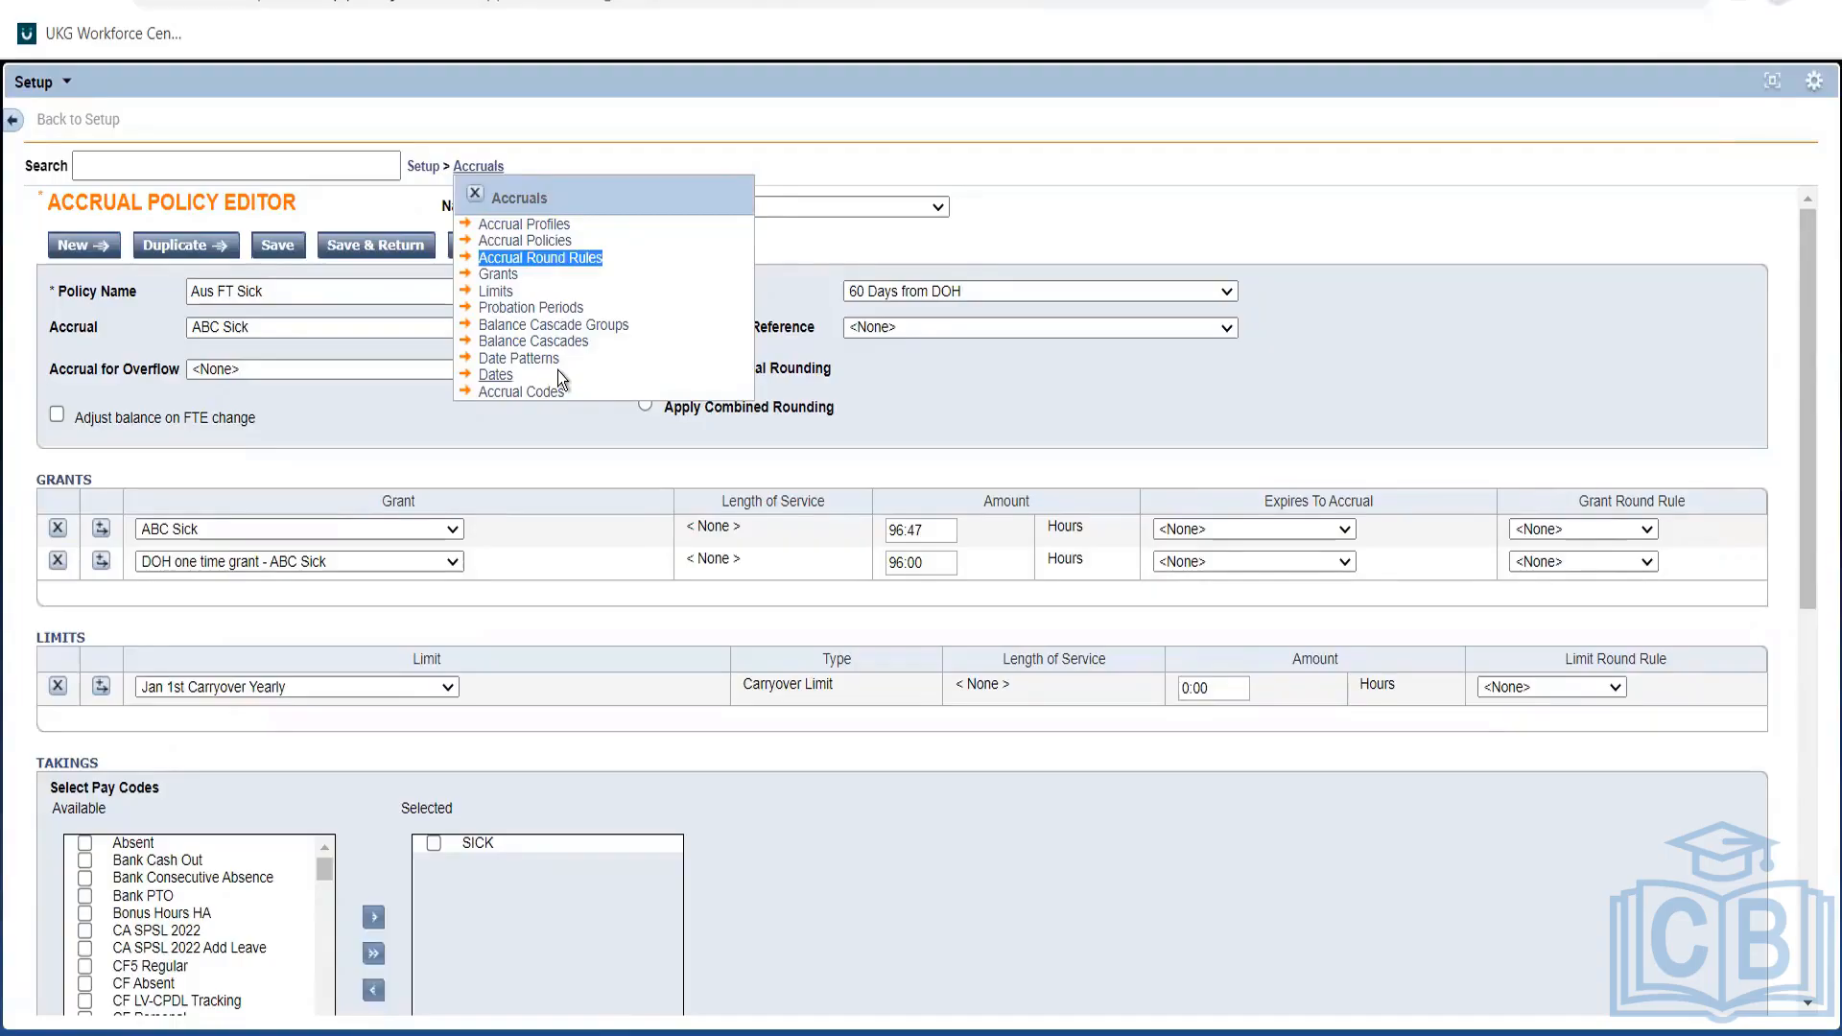
click(549, 309)
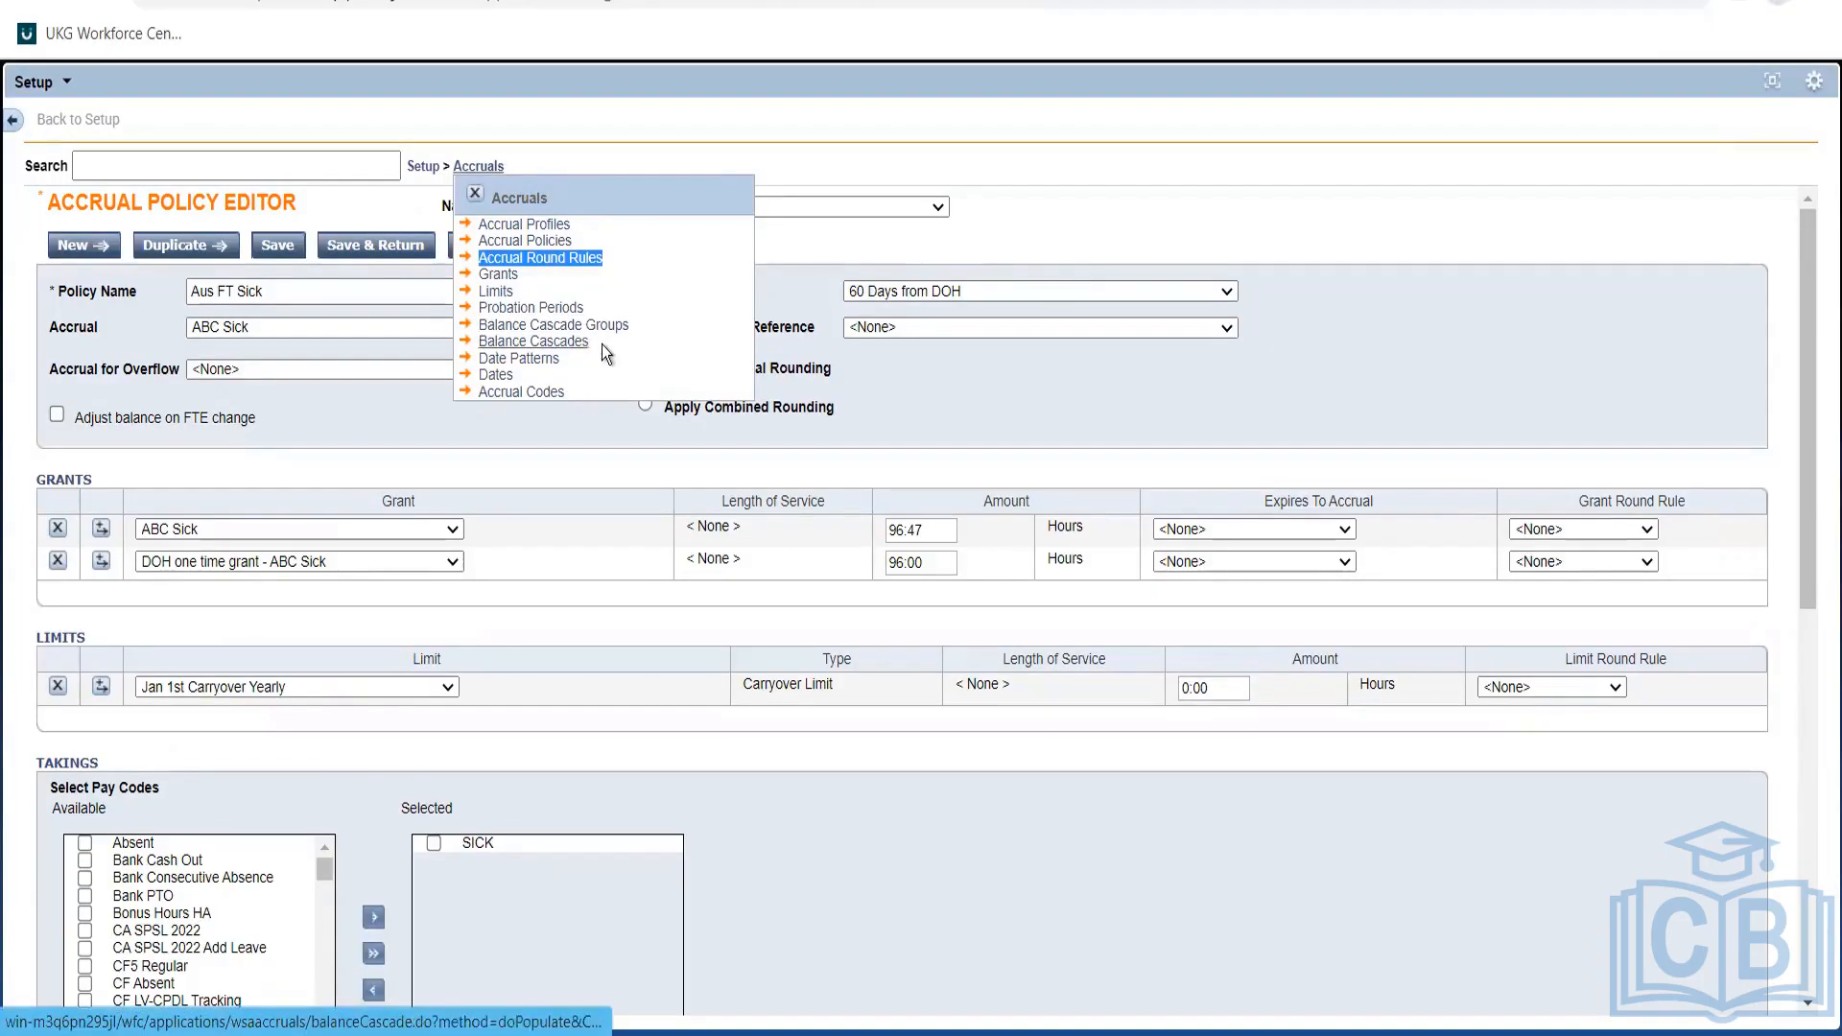
click(575, 344)
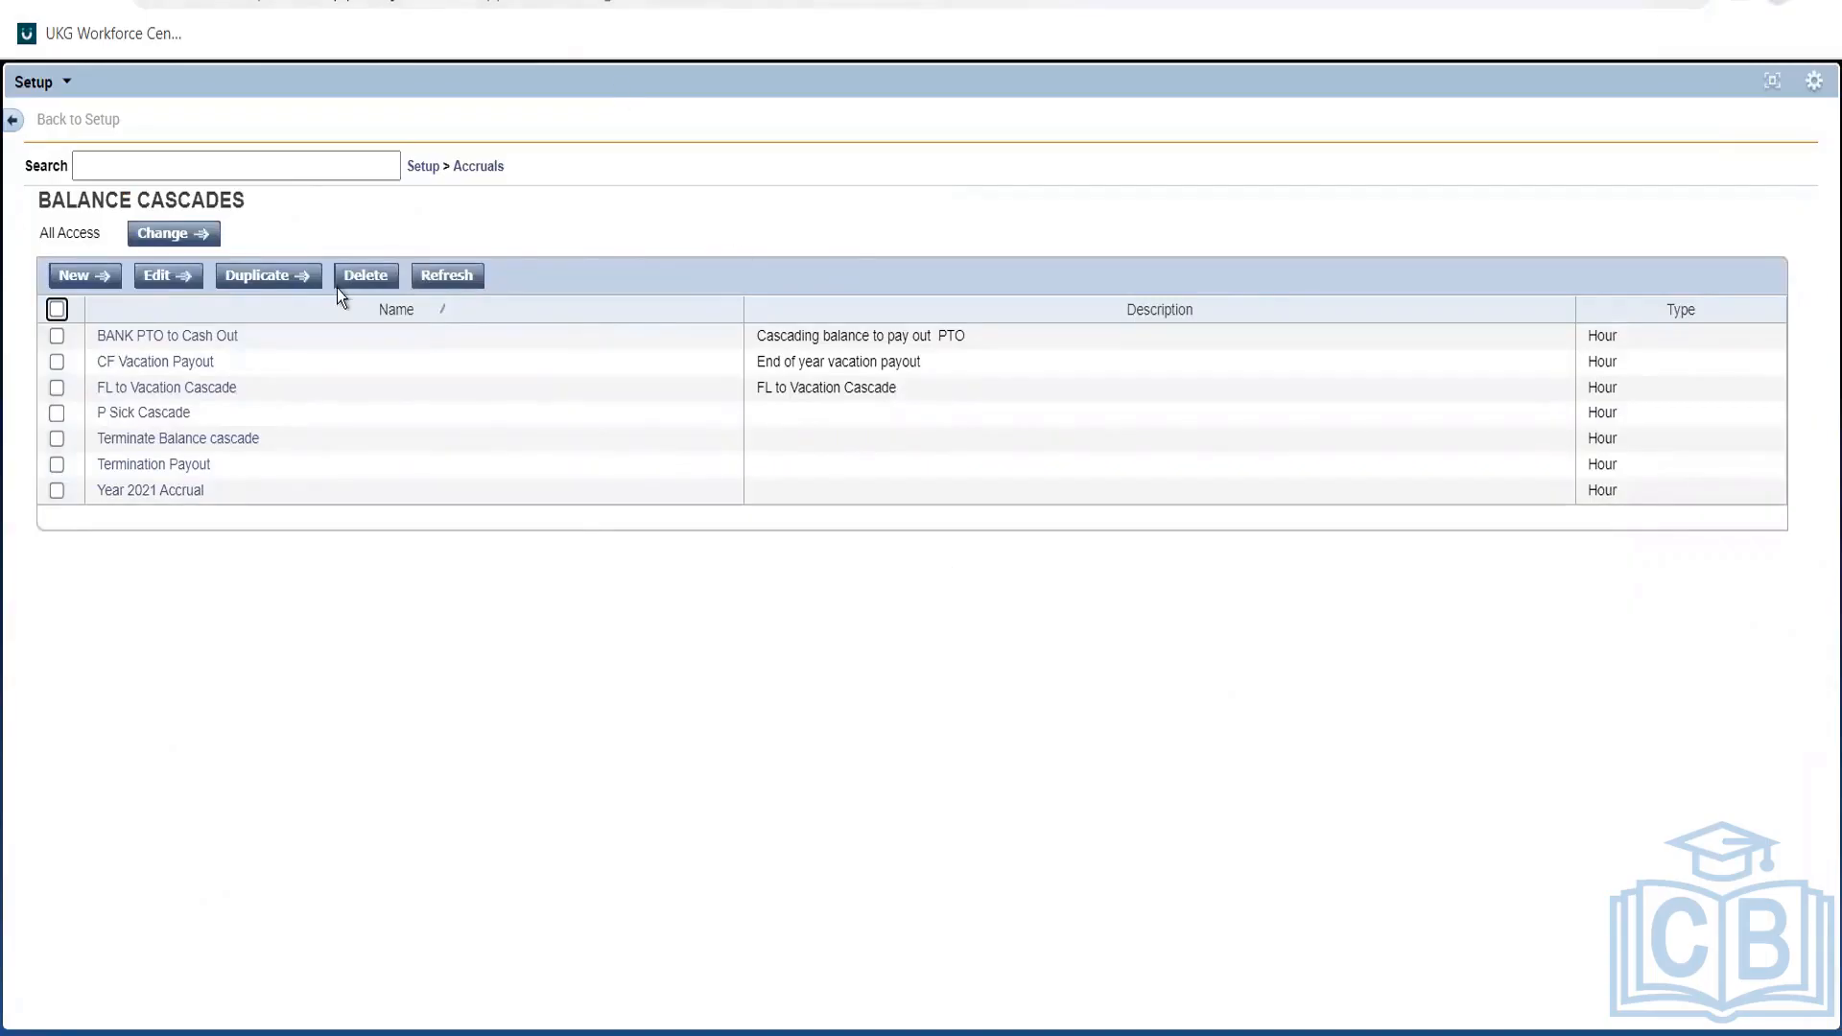
key(alt+Tab)
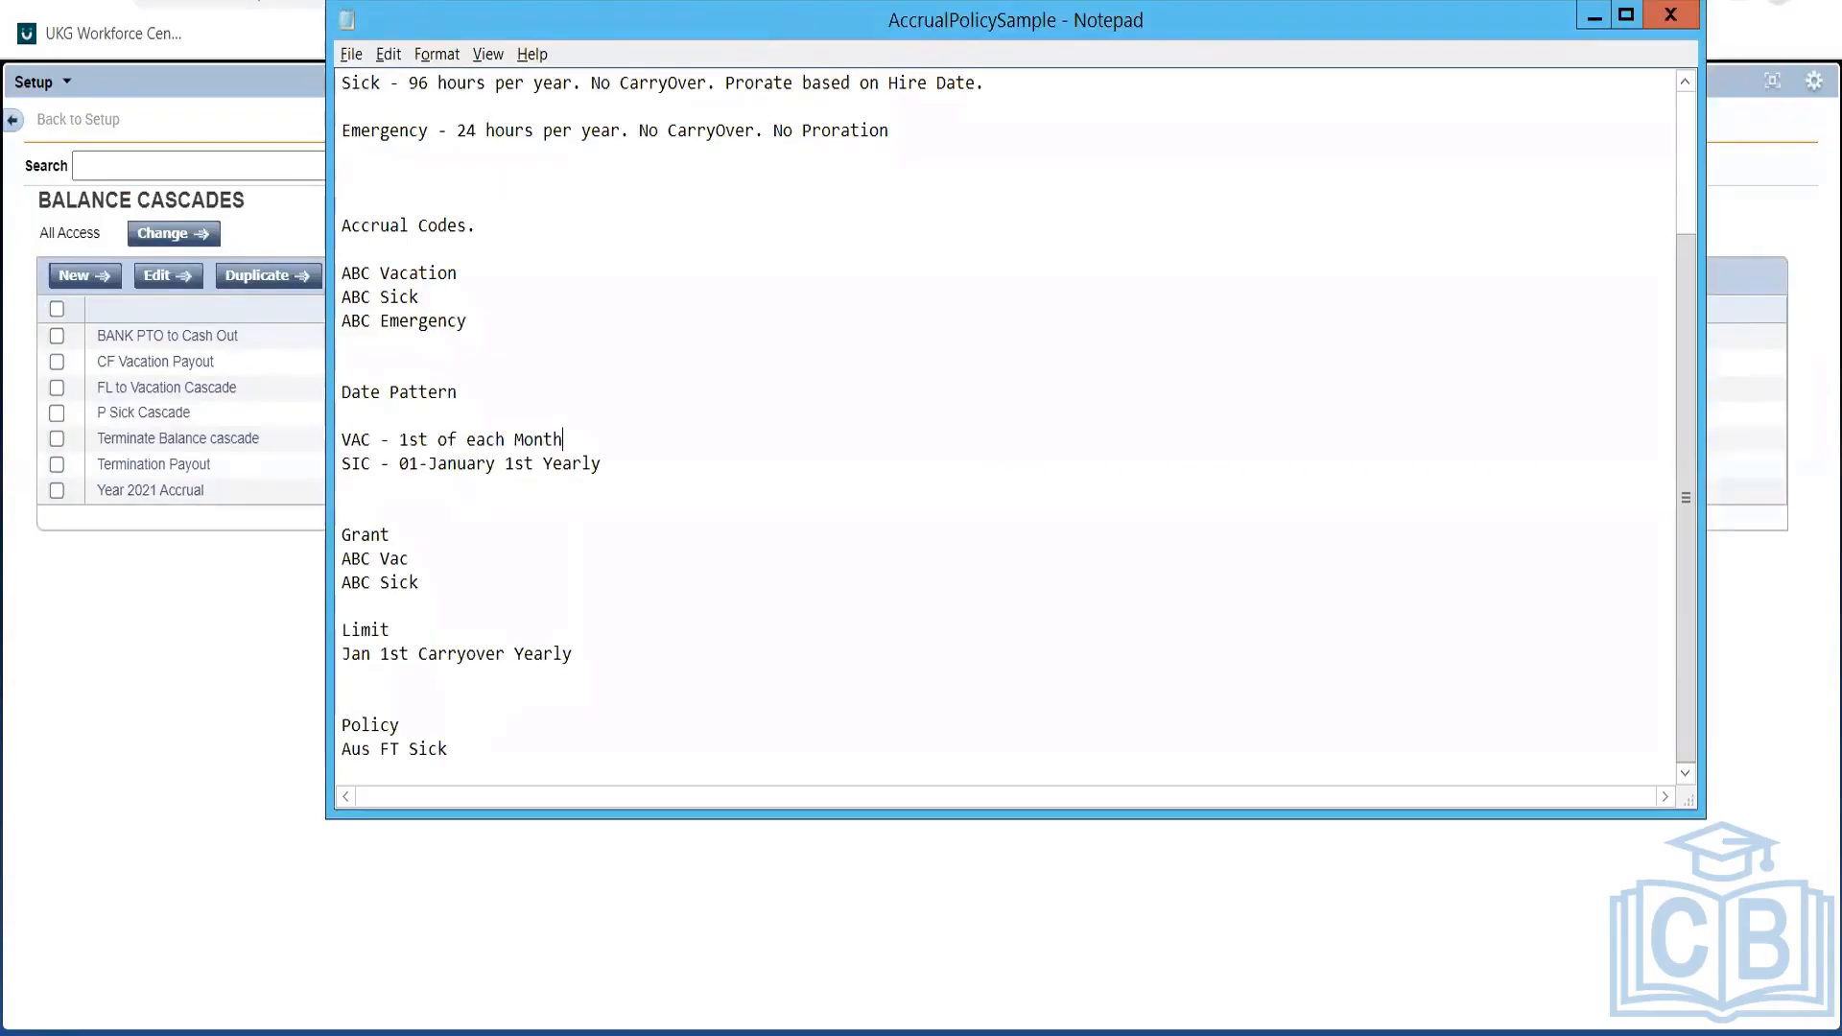
click(480, 1)
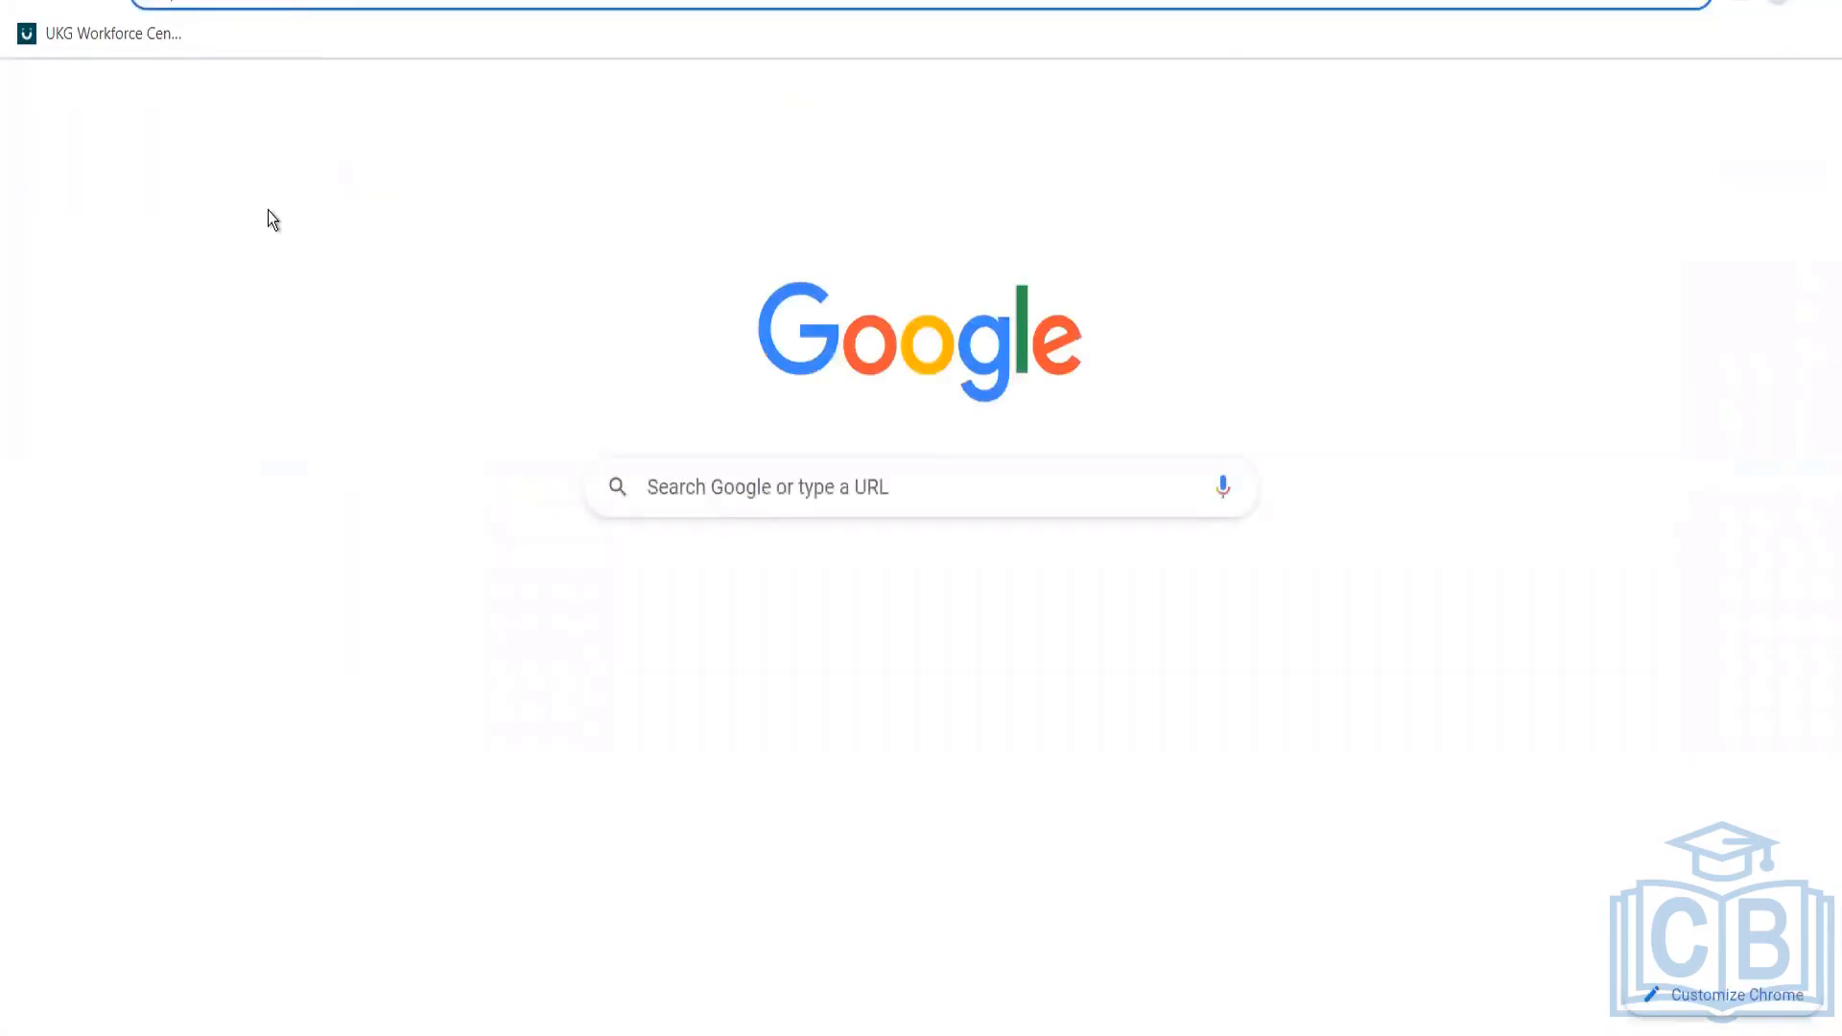
text(g)
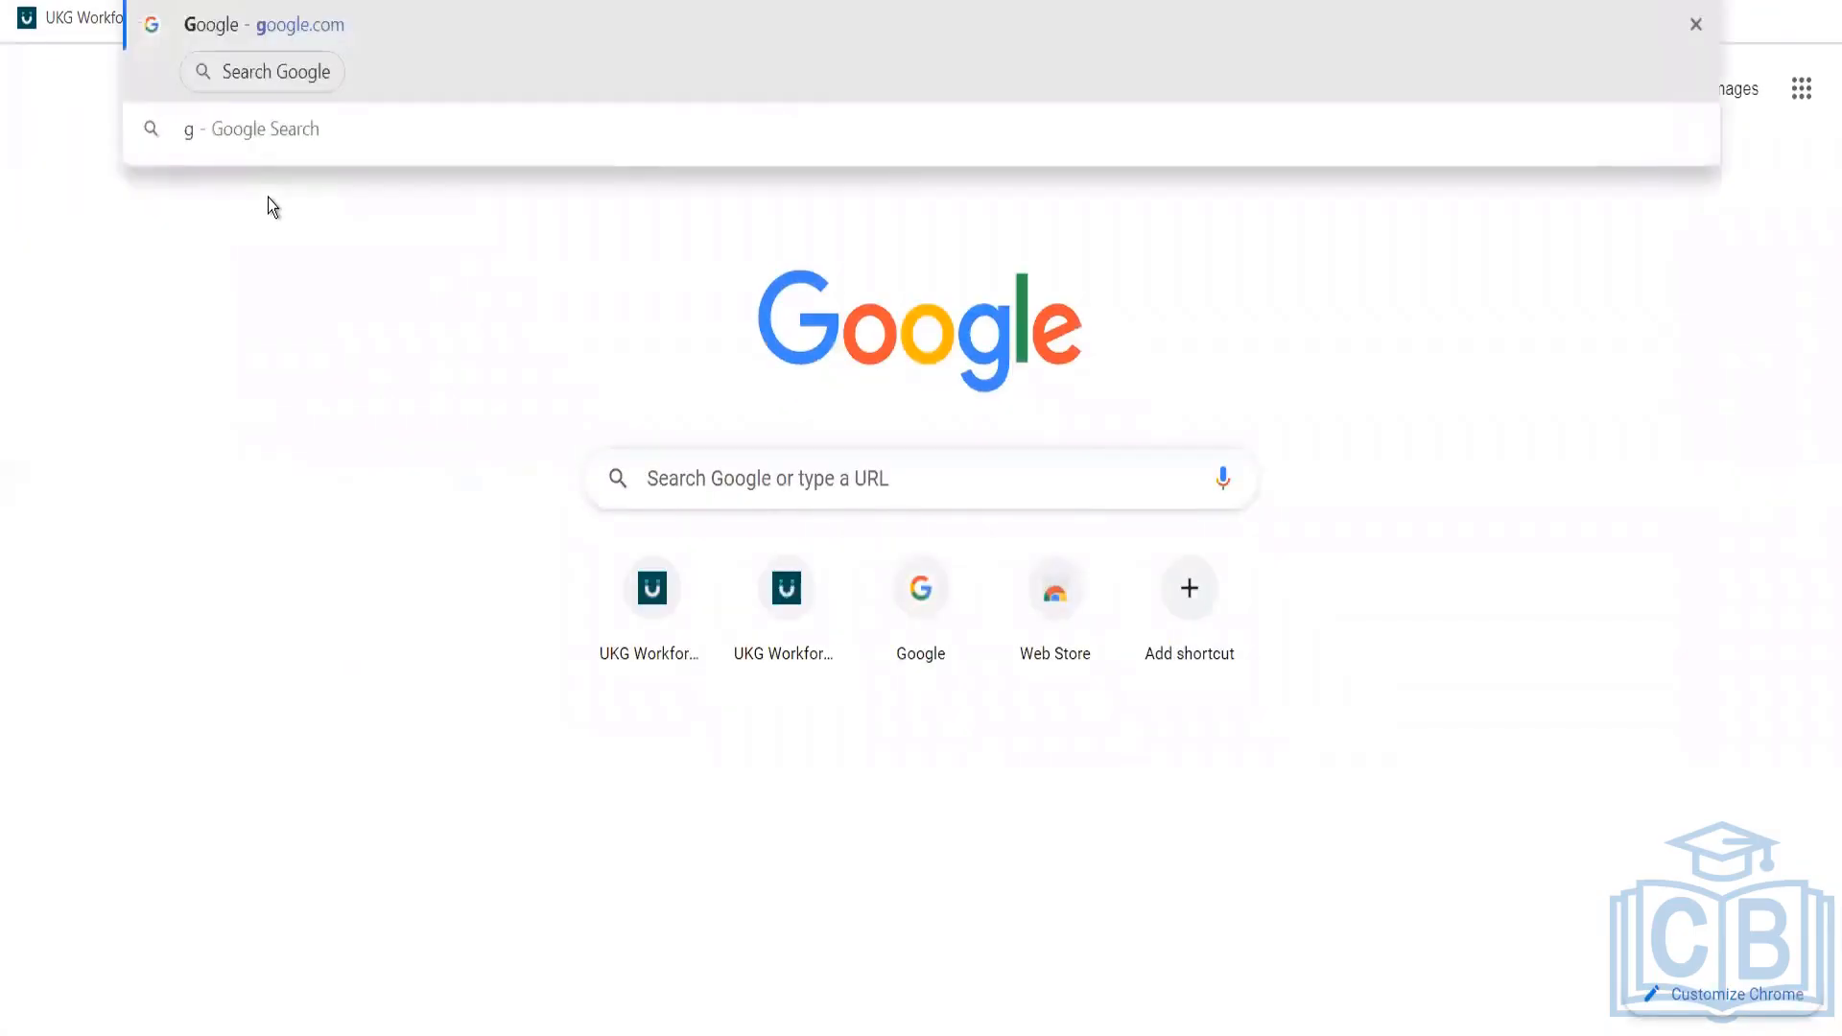
key(Return)
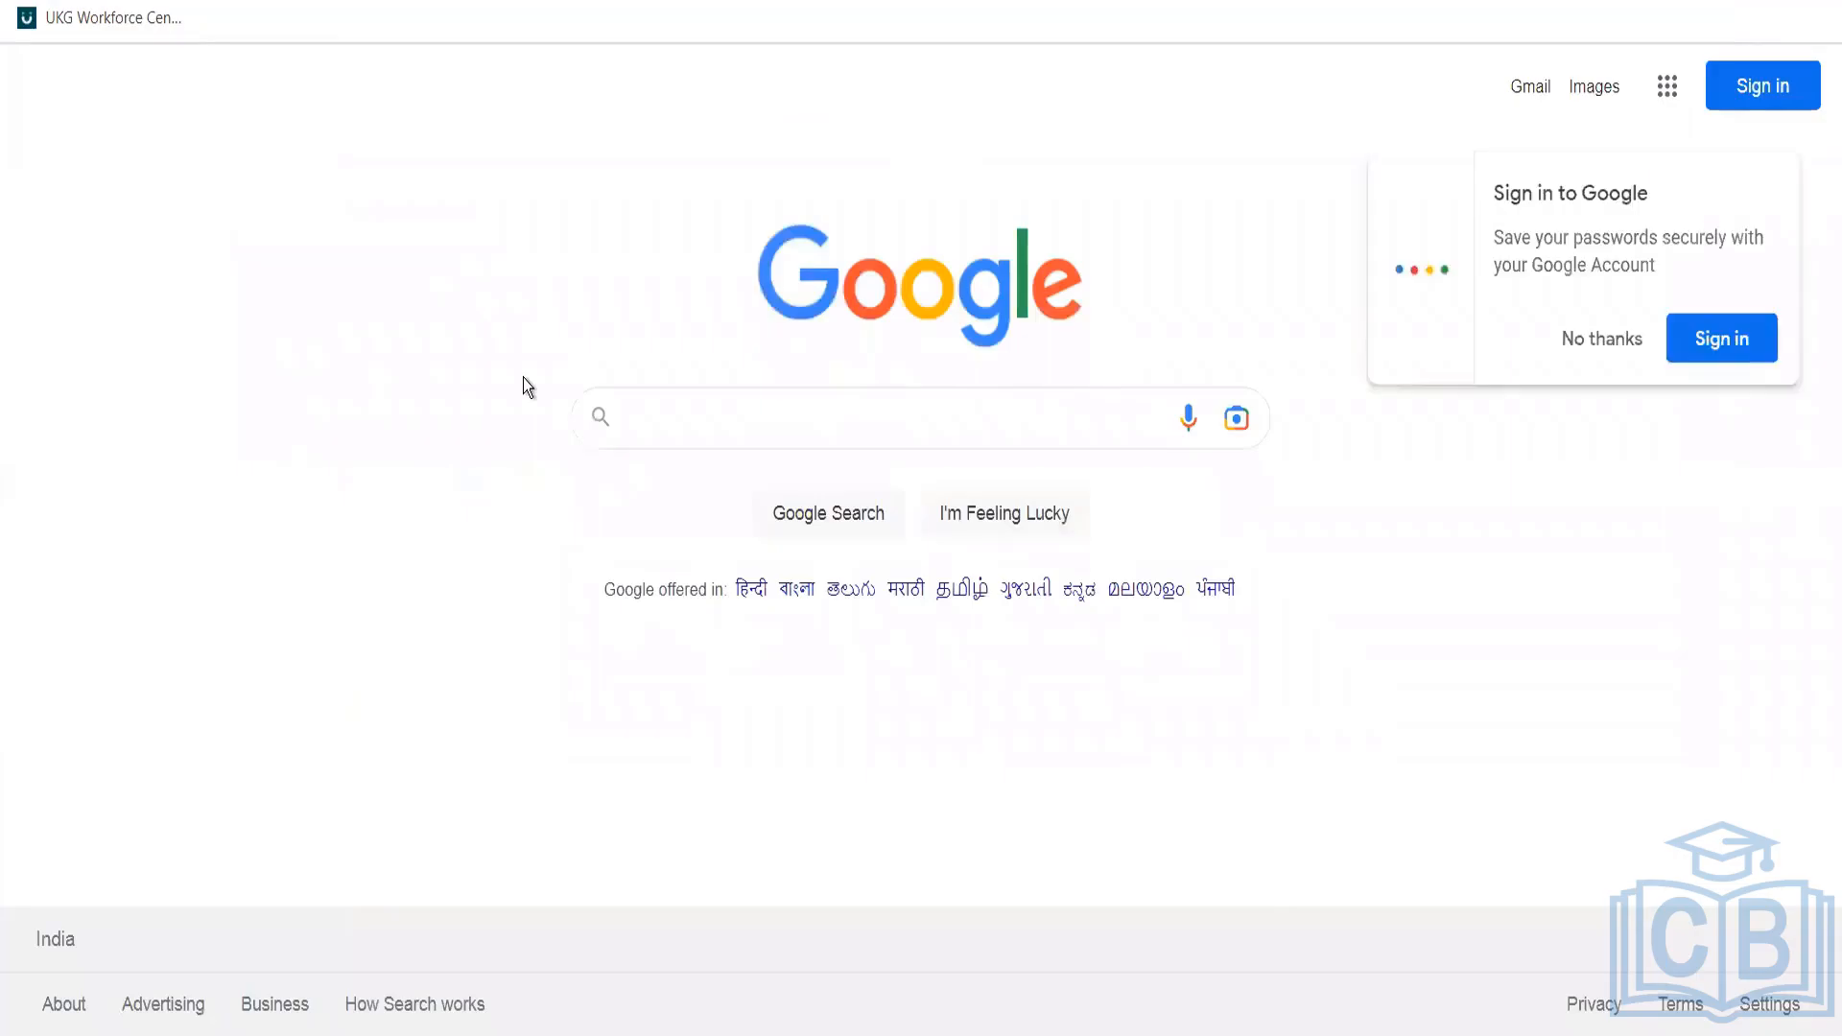
text(Kronos bal)
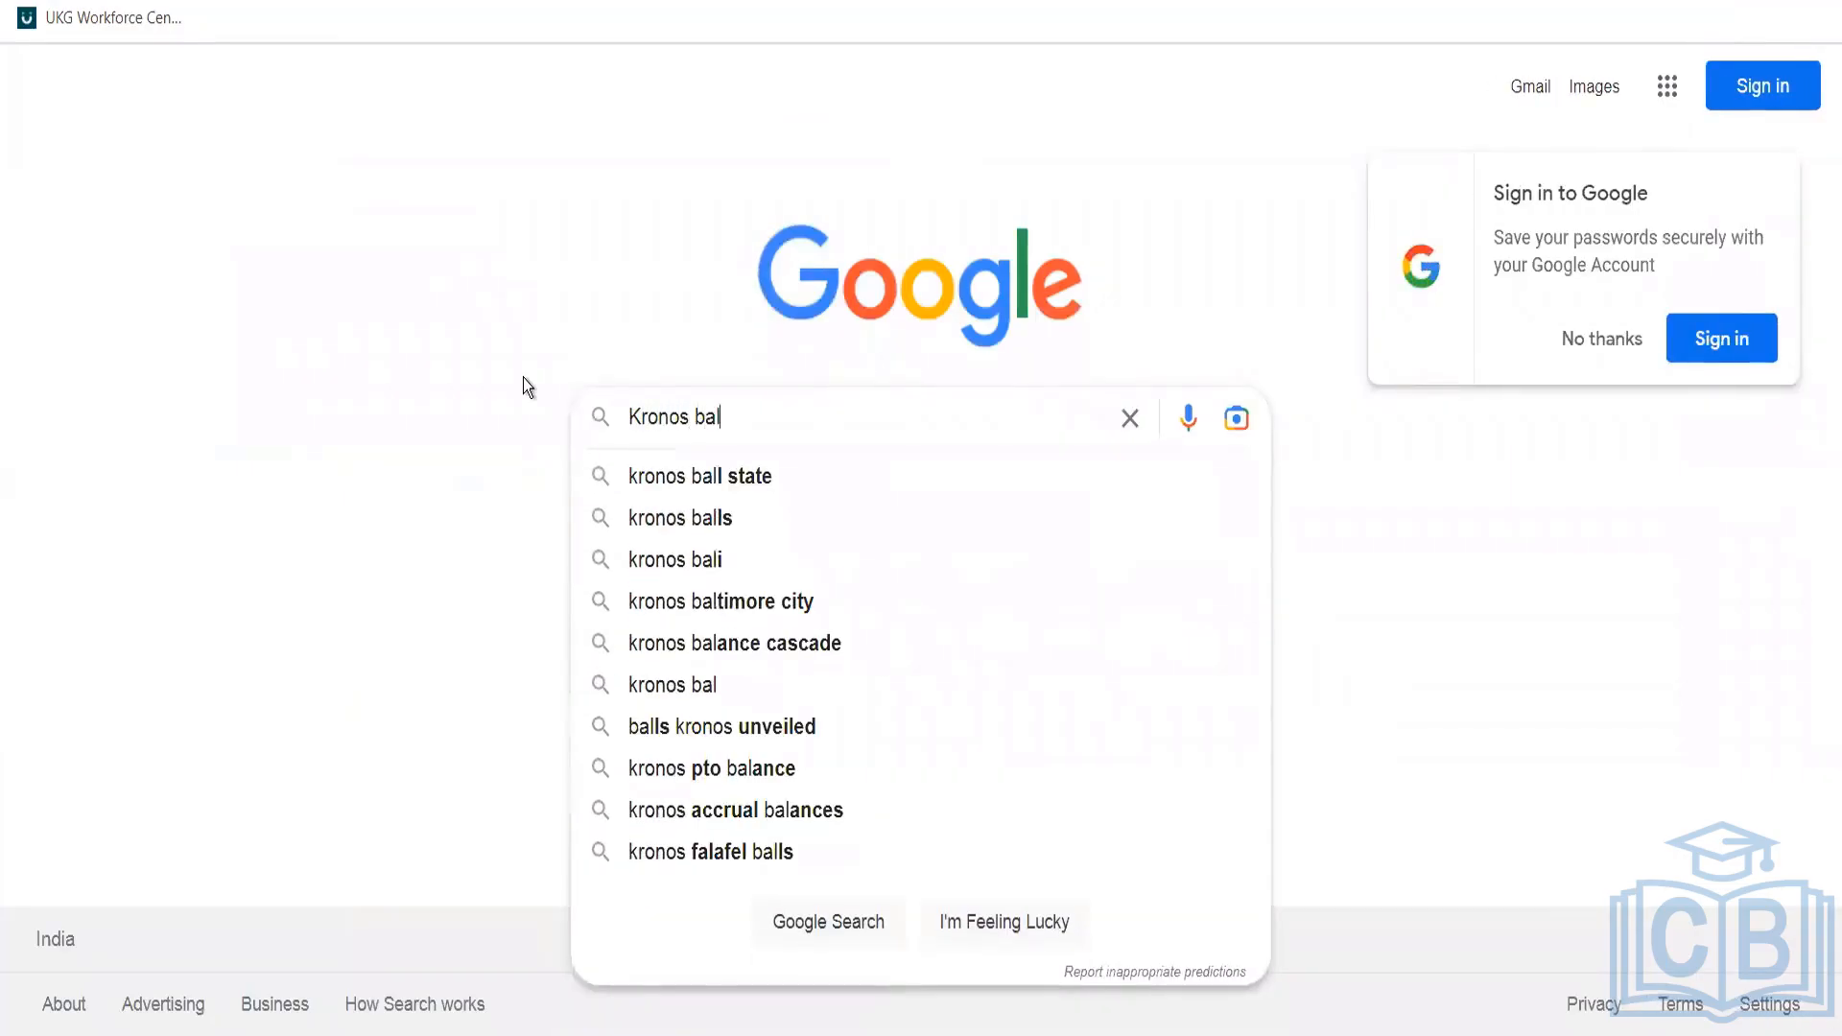
text(ance)
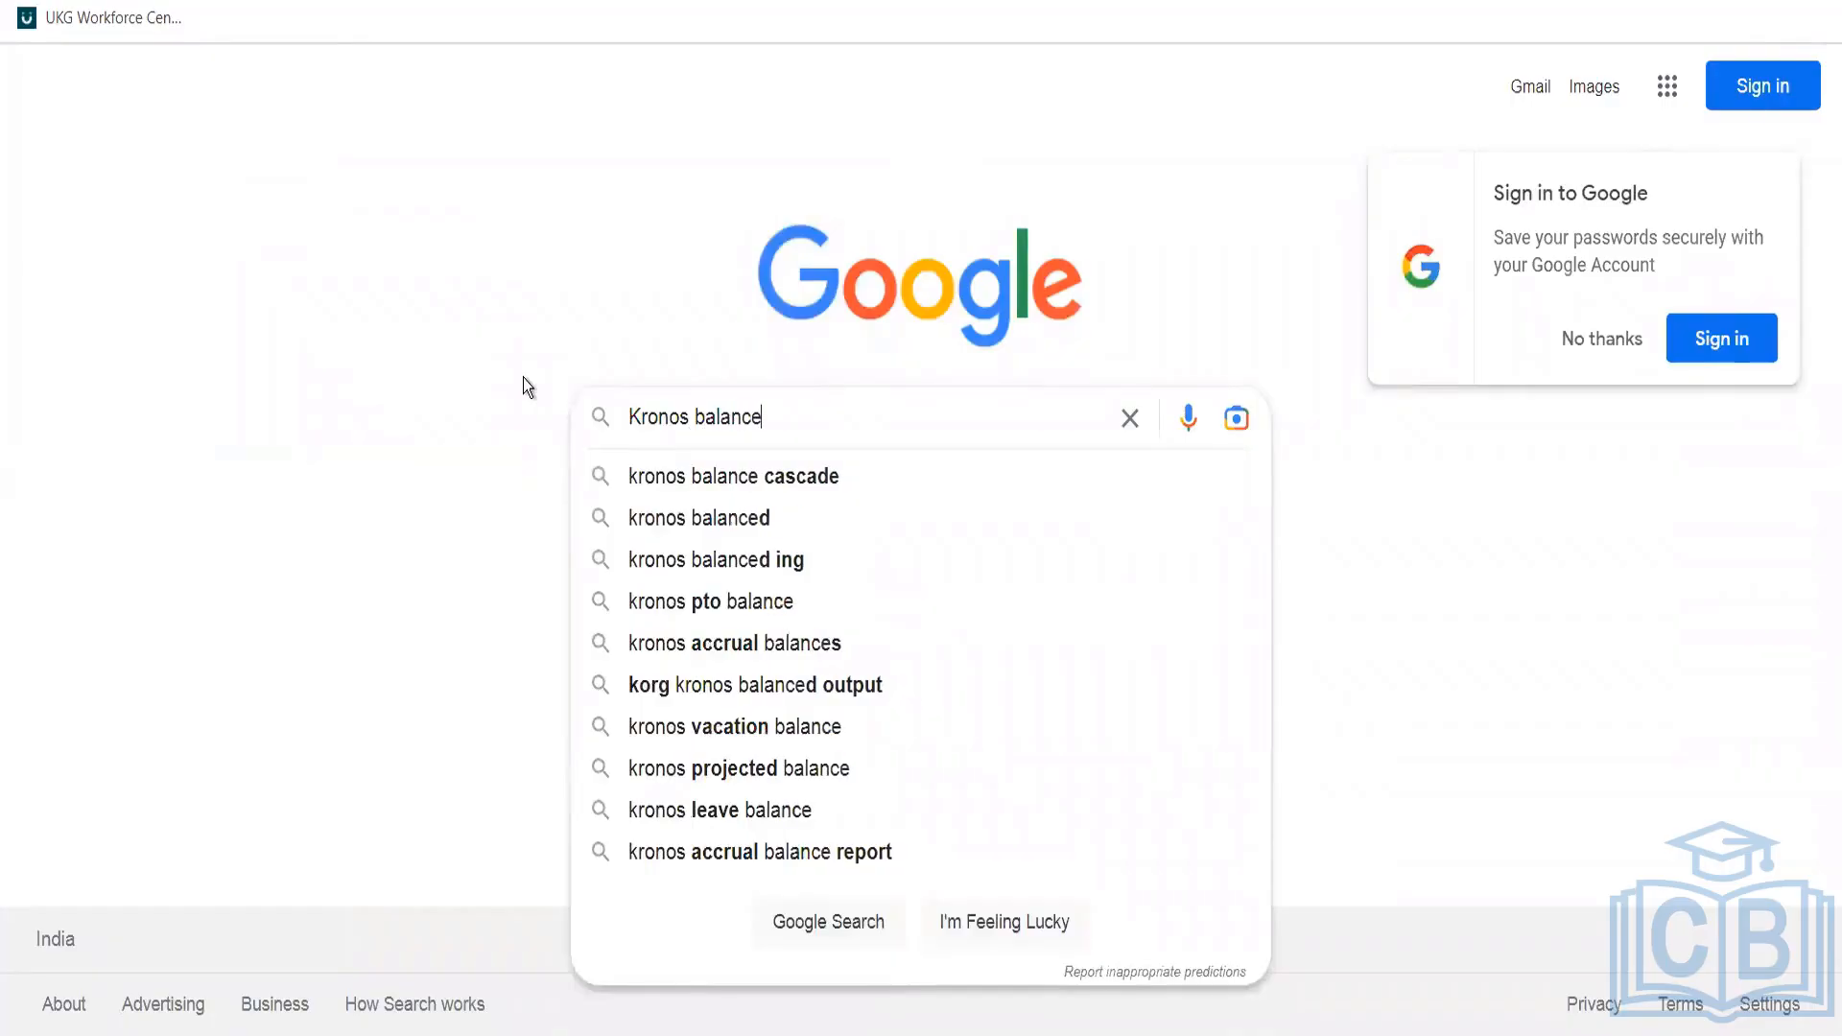
click(635, 493)
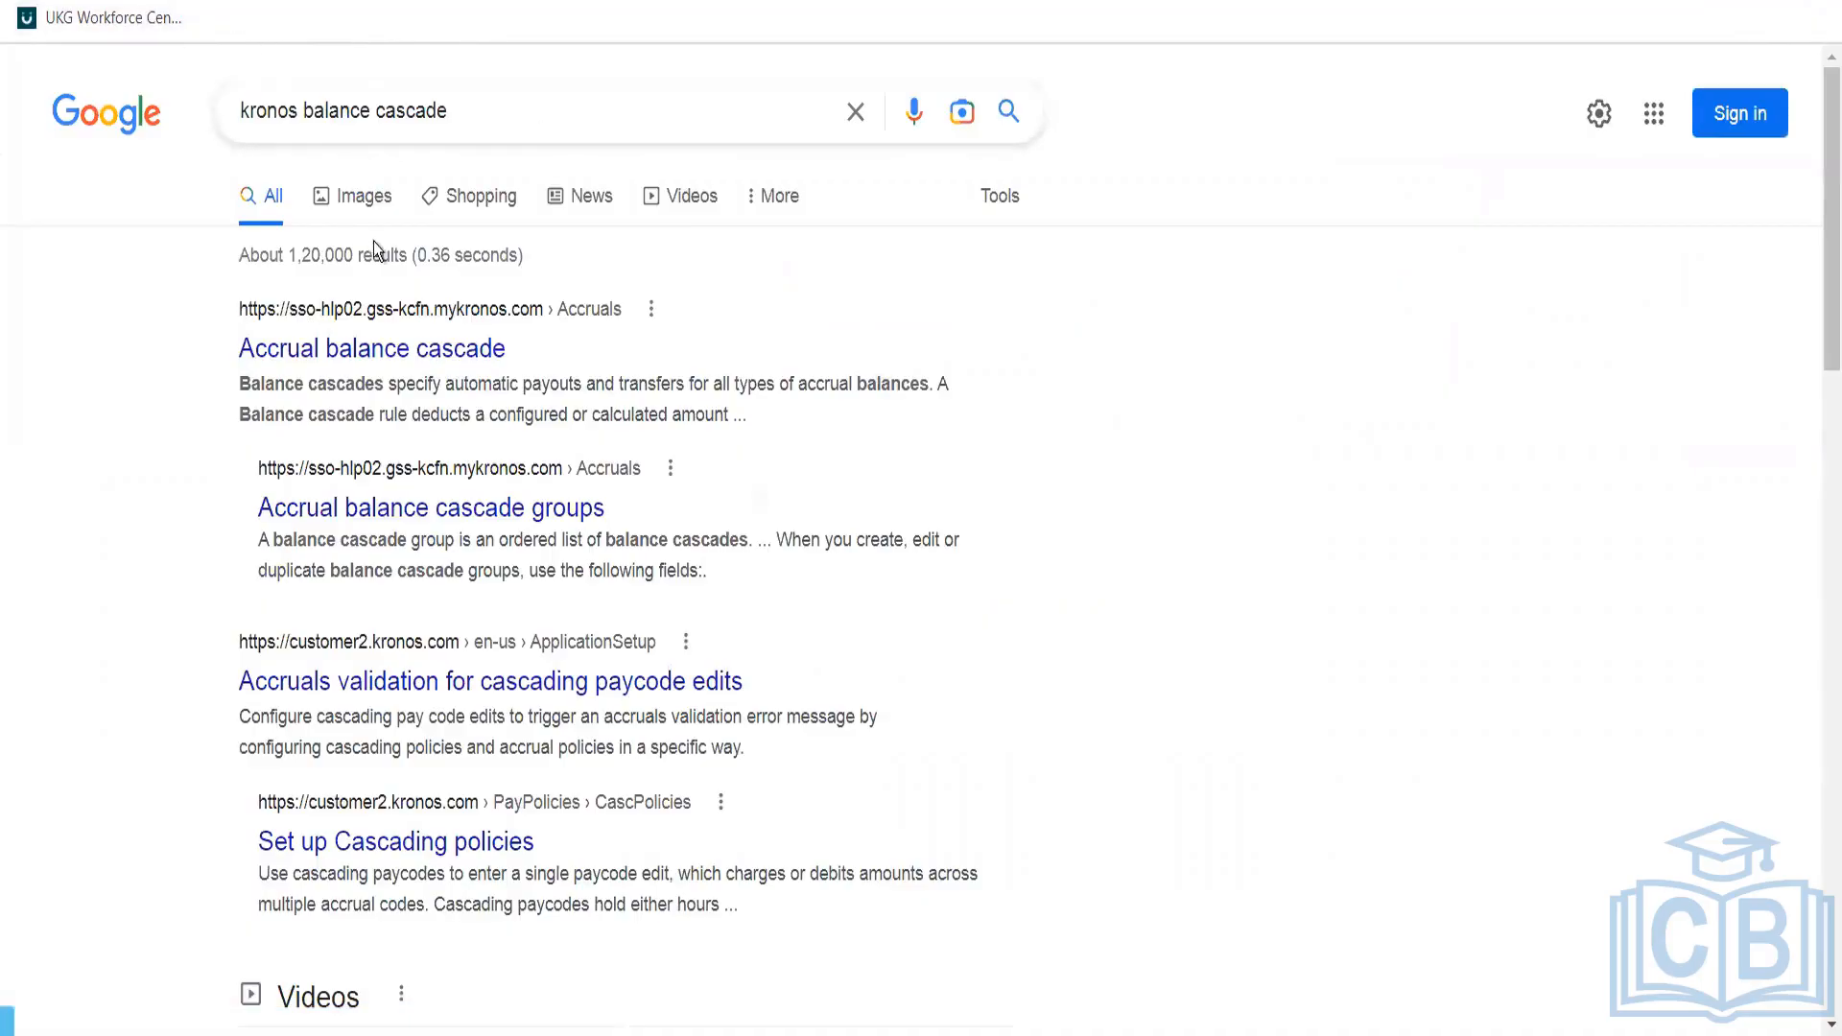
click(365, 199)
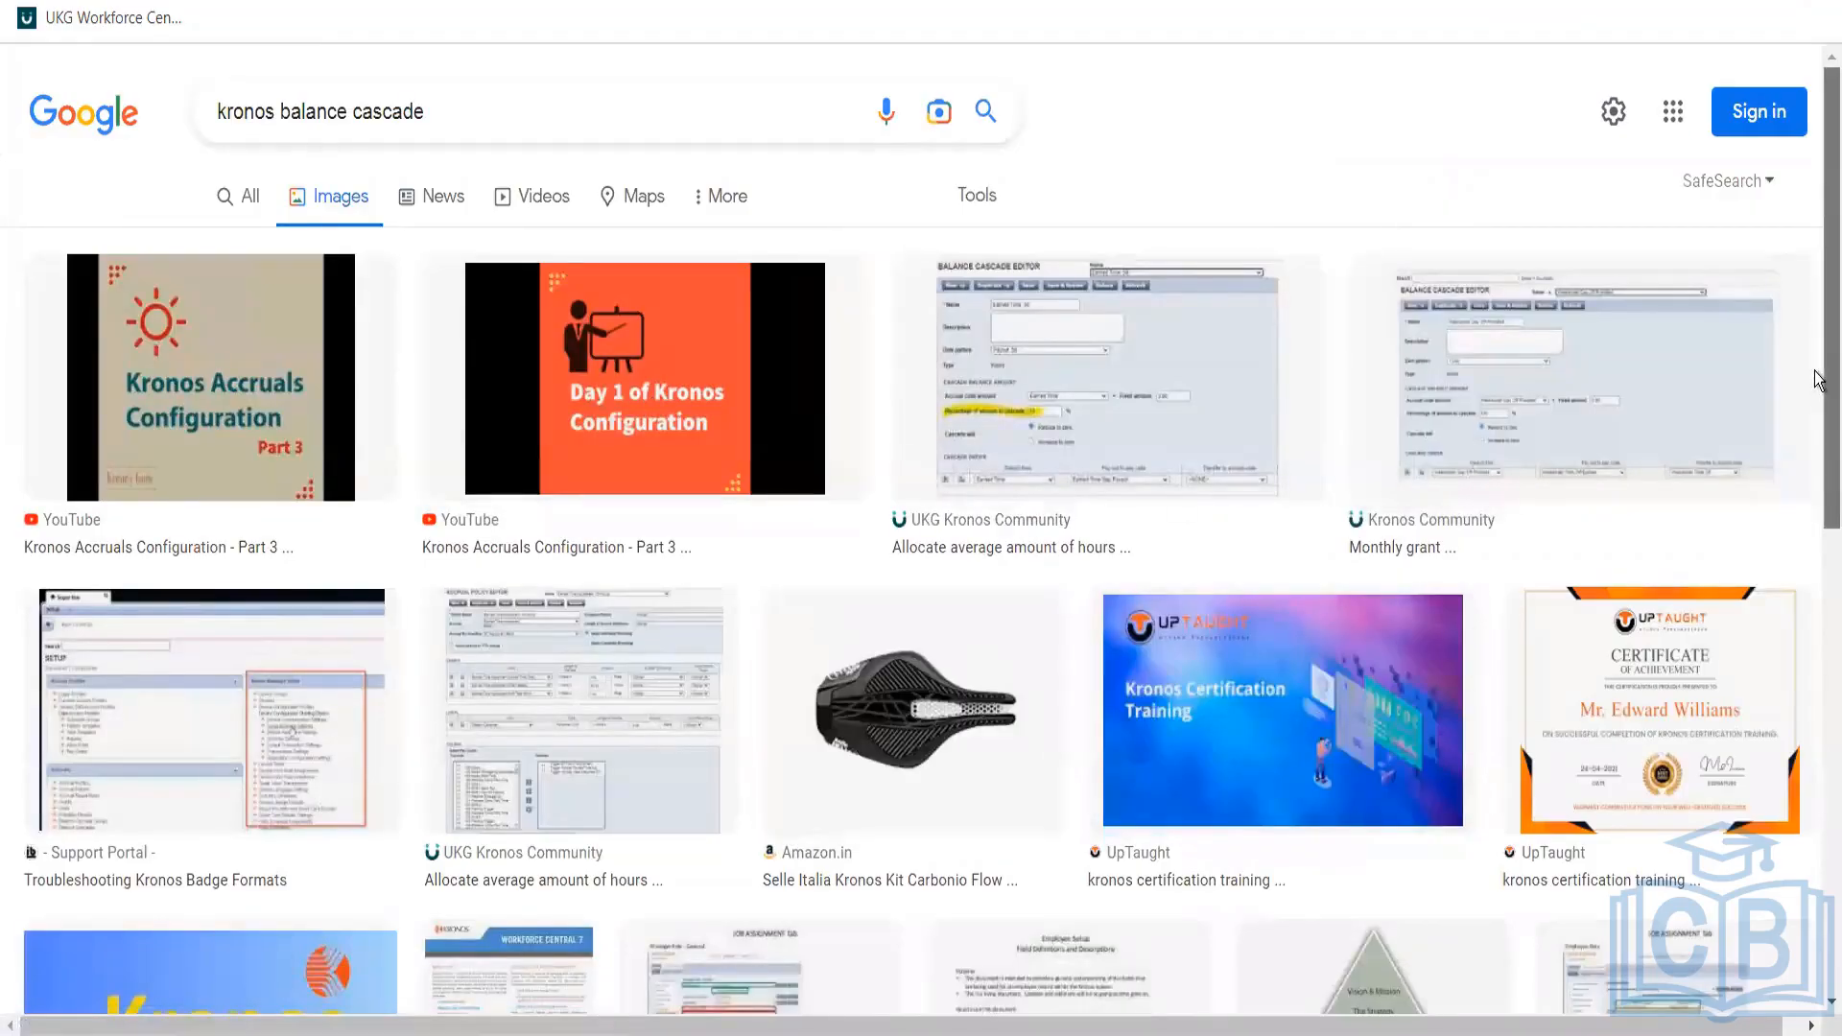
mouse_move(1816, 381)
mouse_down()
mouse_move(1815, 892)
mouse_move(1815, 396)
mouse_up()
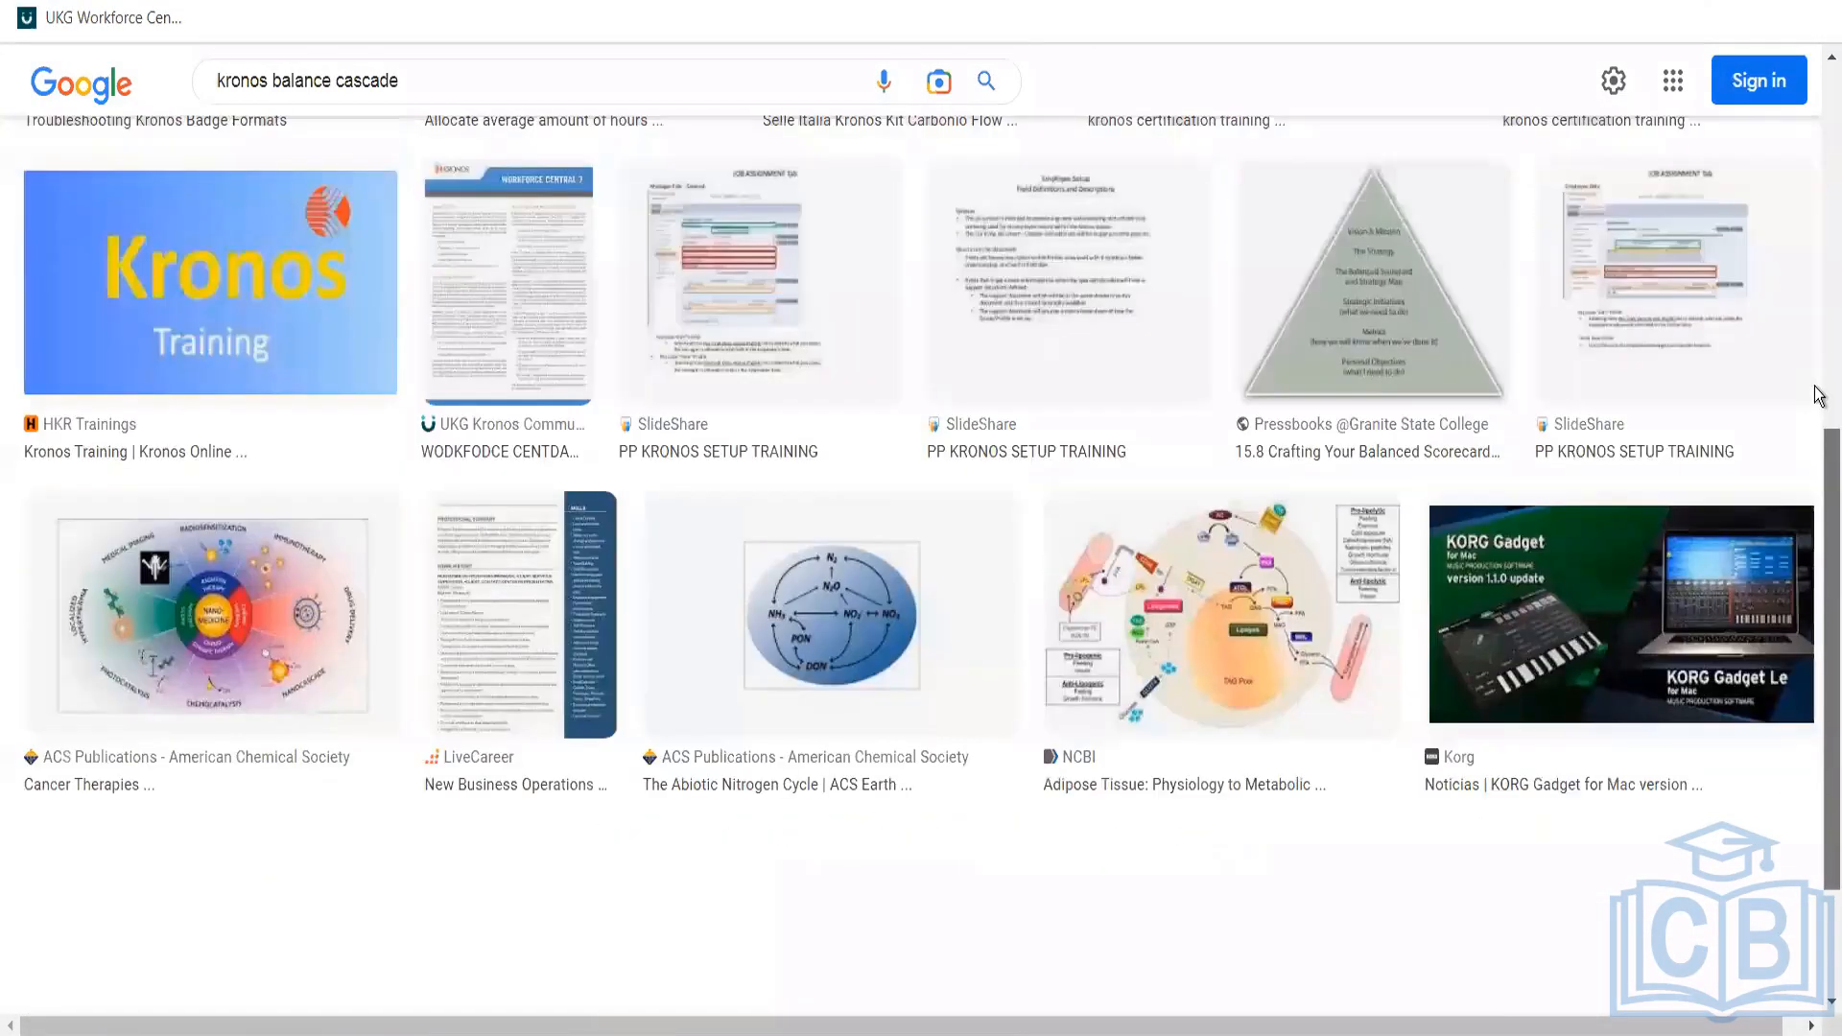
scroll(1122, 331, up, 2)
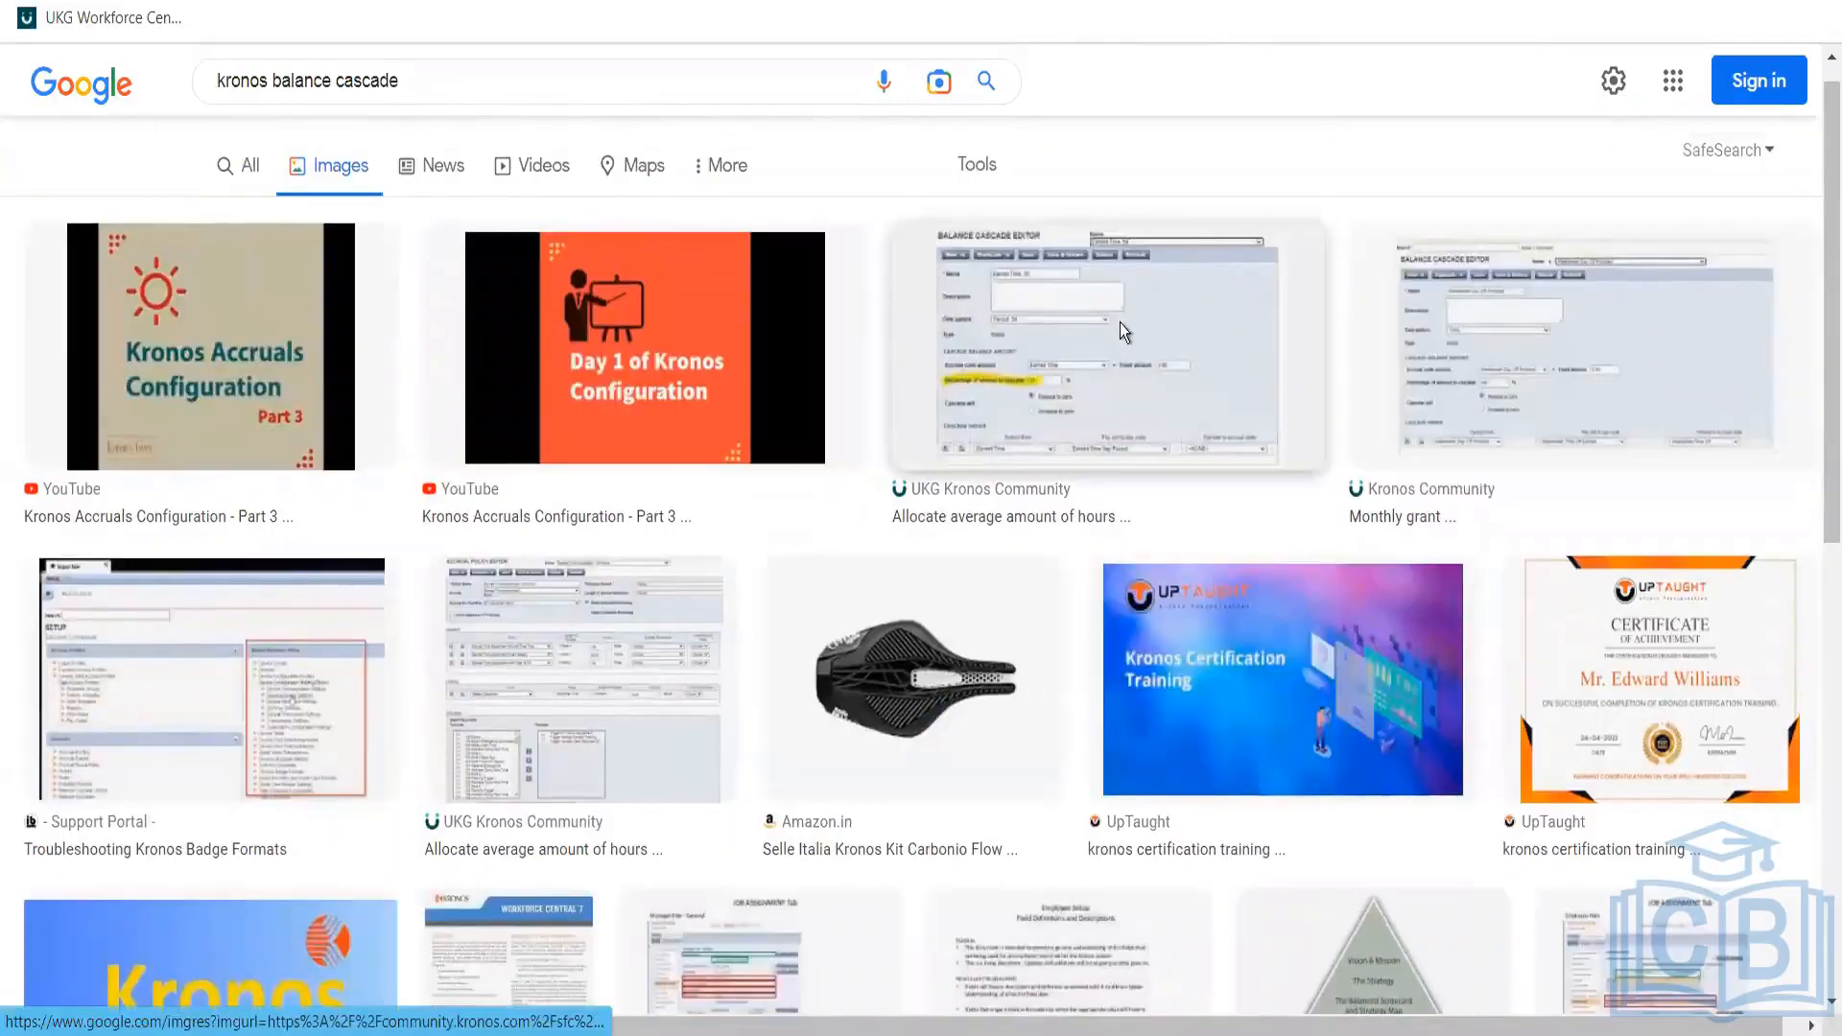
click(1120, 323)
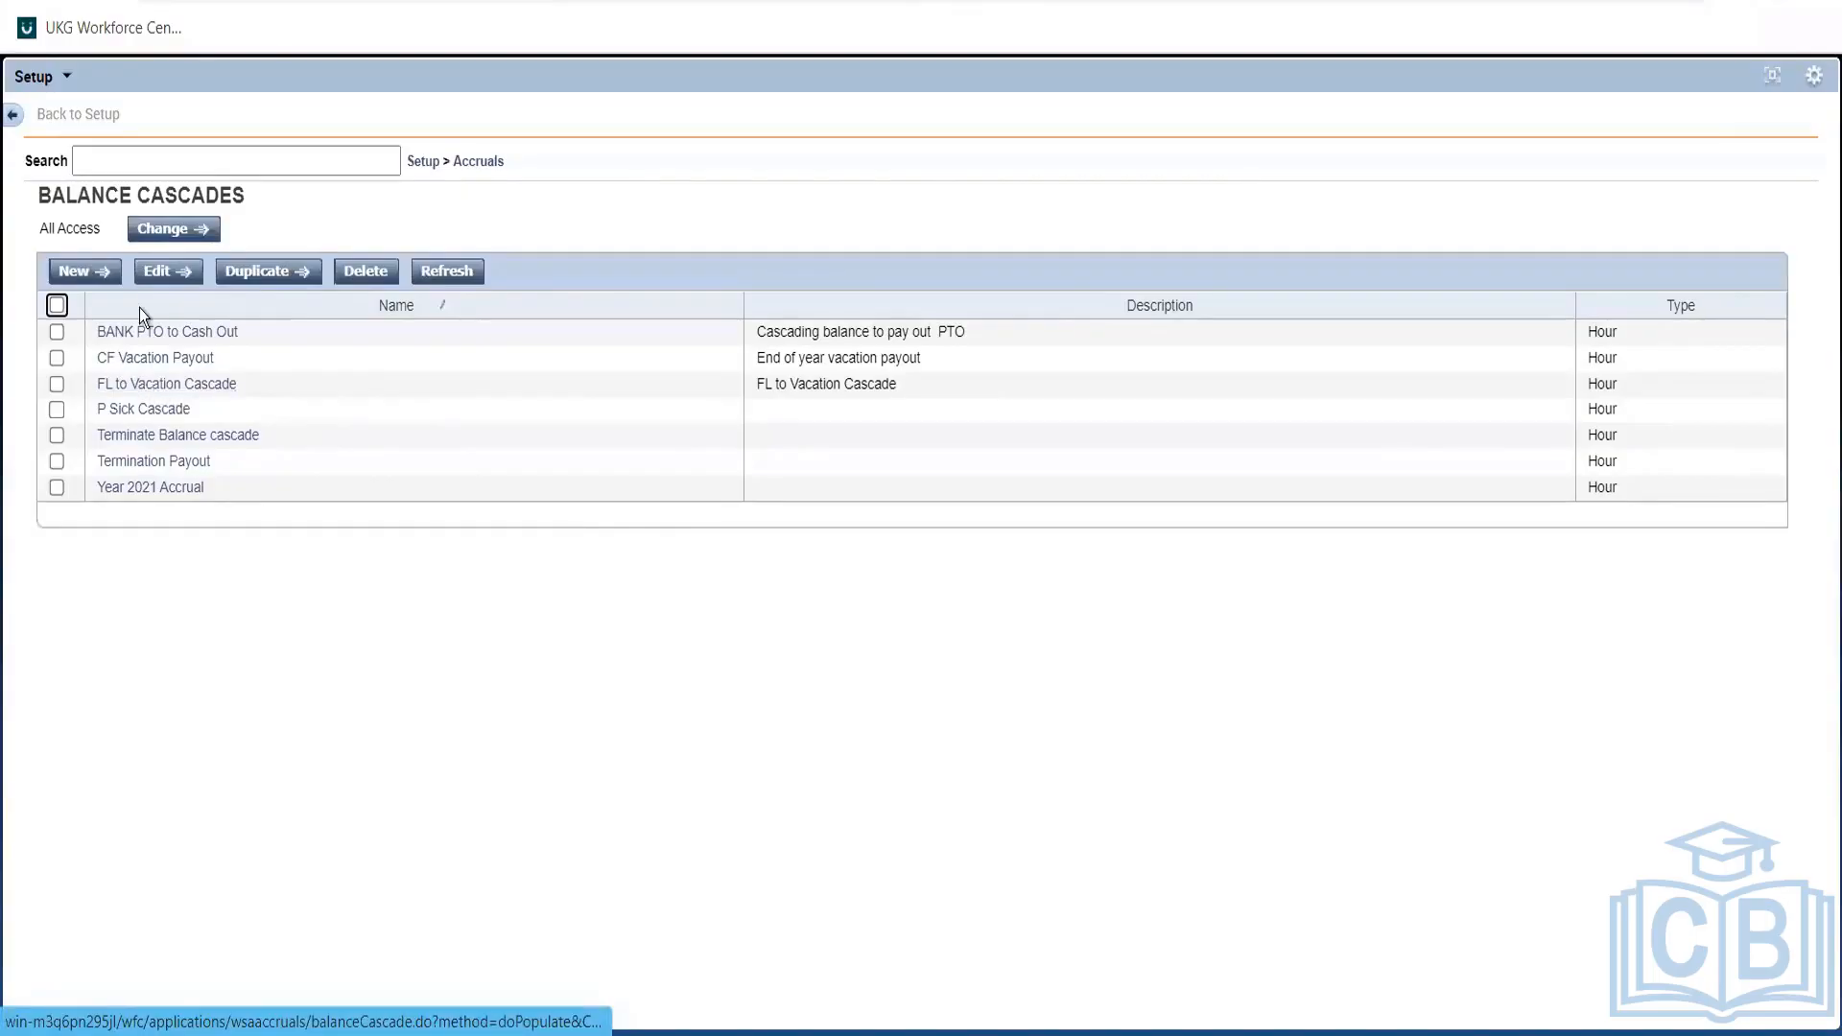
Open the FL to Vacation Cascade in the Balance Cascade Editor.
click(158, 386)
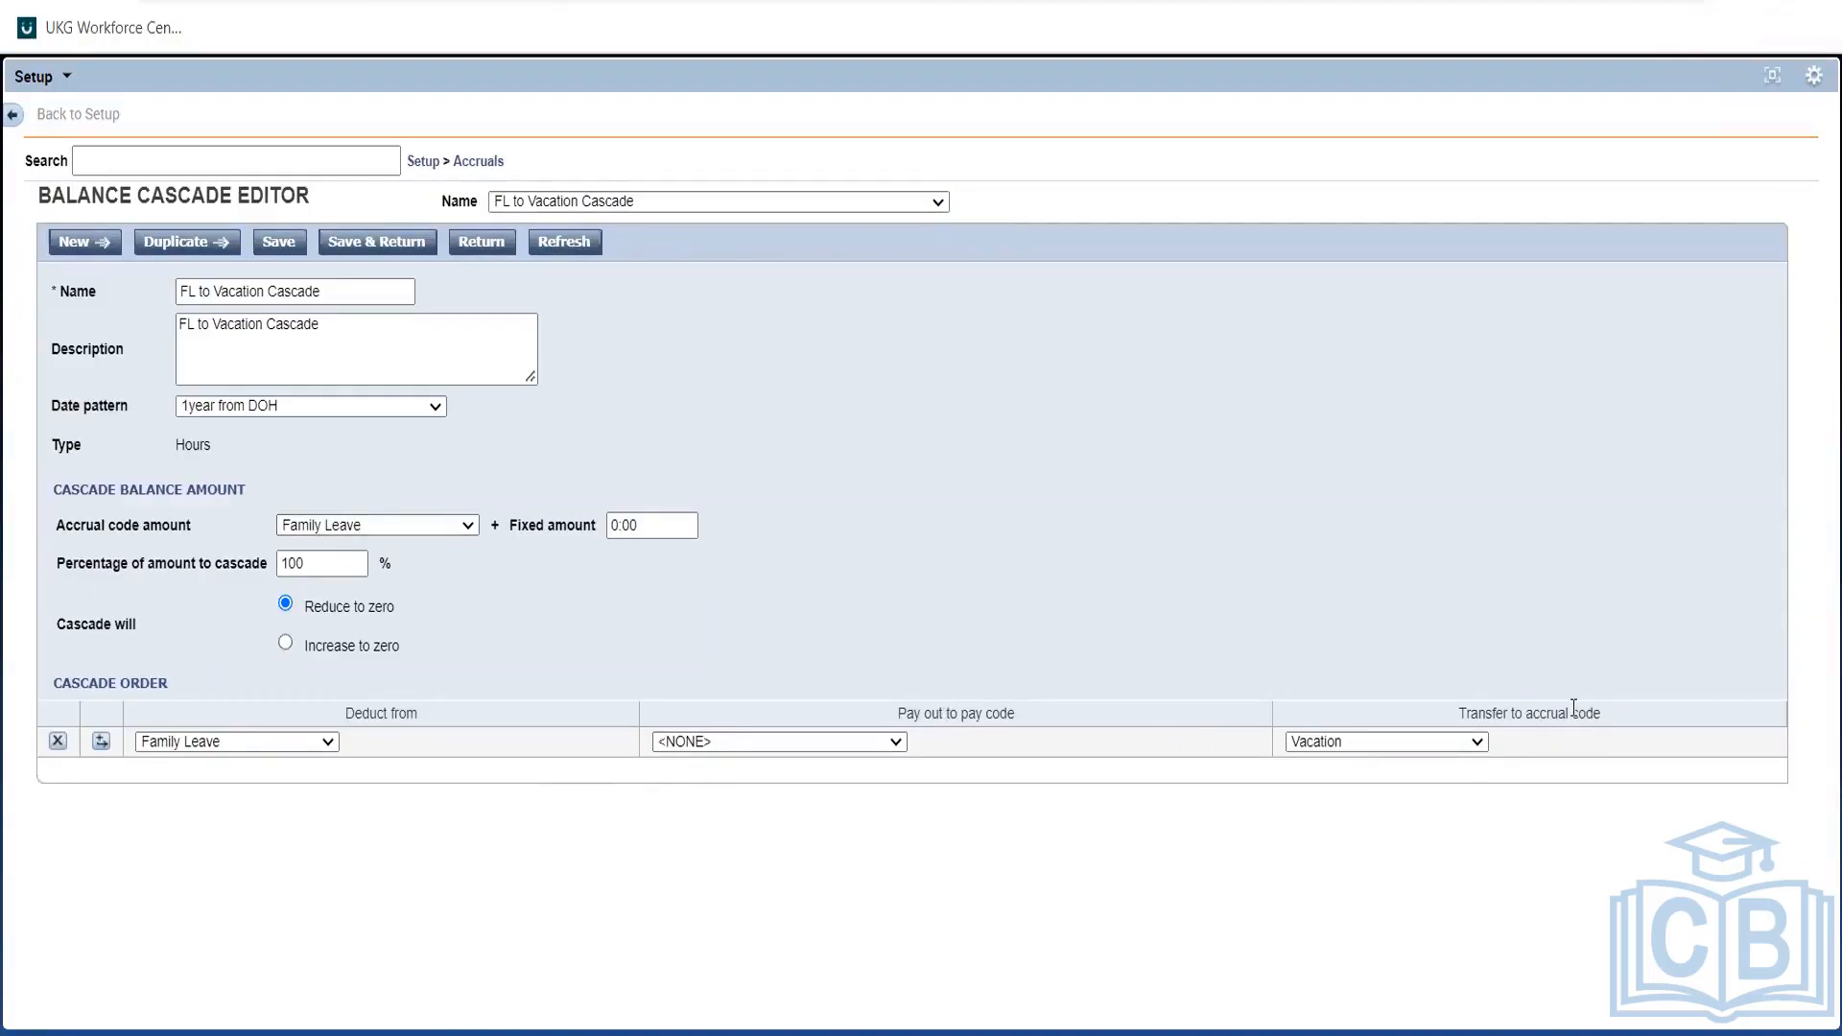
Confirm Family Leave as the deduct-from code and Vacation as transfer-to, then list the date patterns.
drag(1601, 713, 1457, 712)
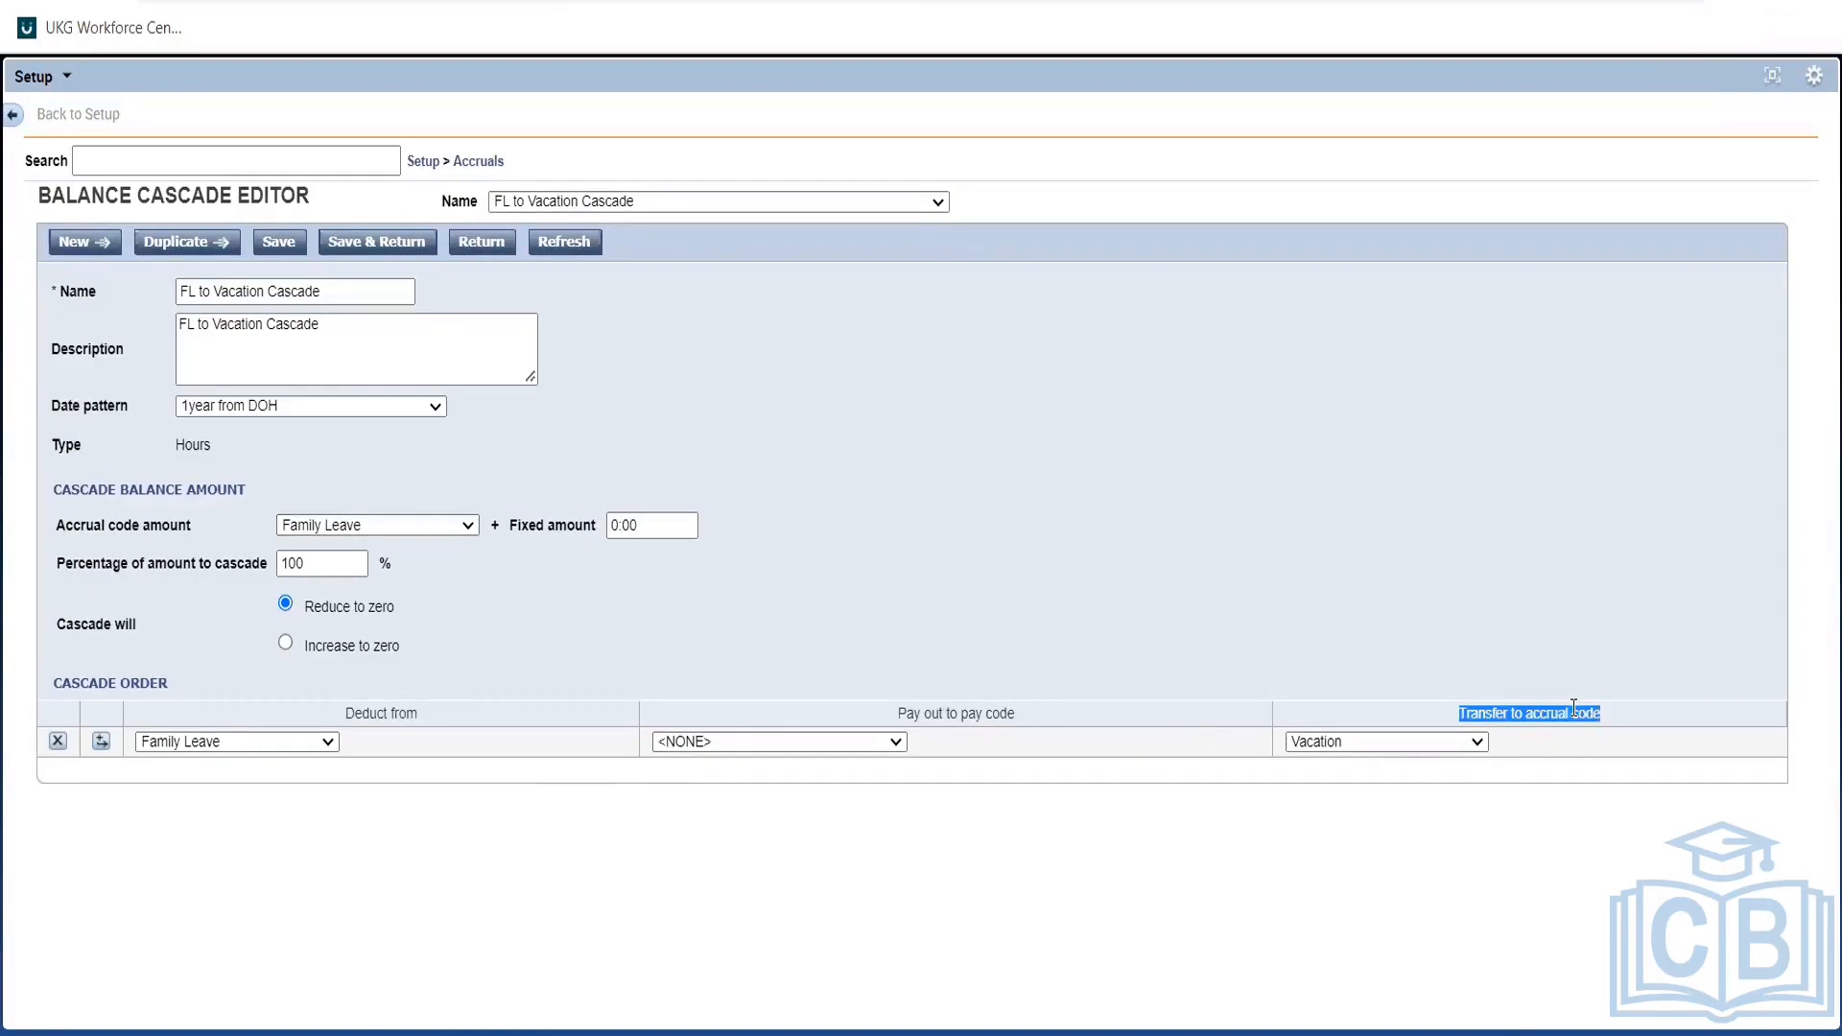
click(302, 742)
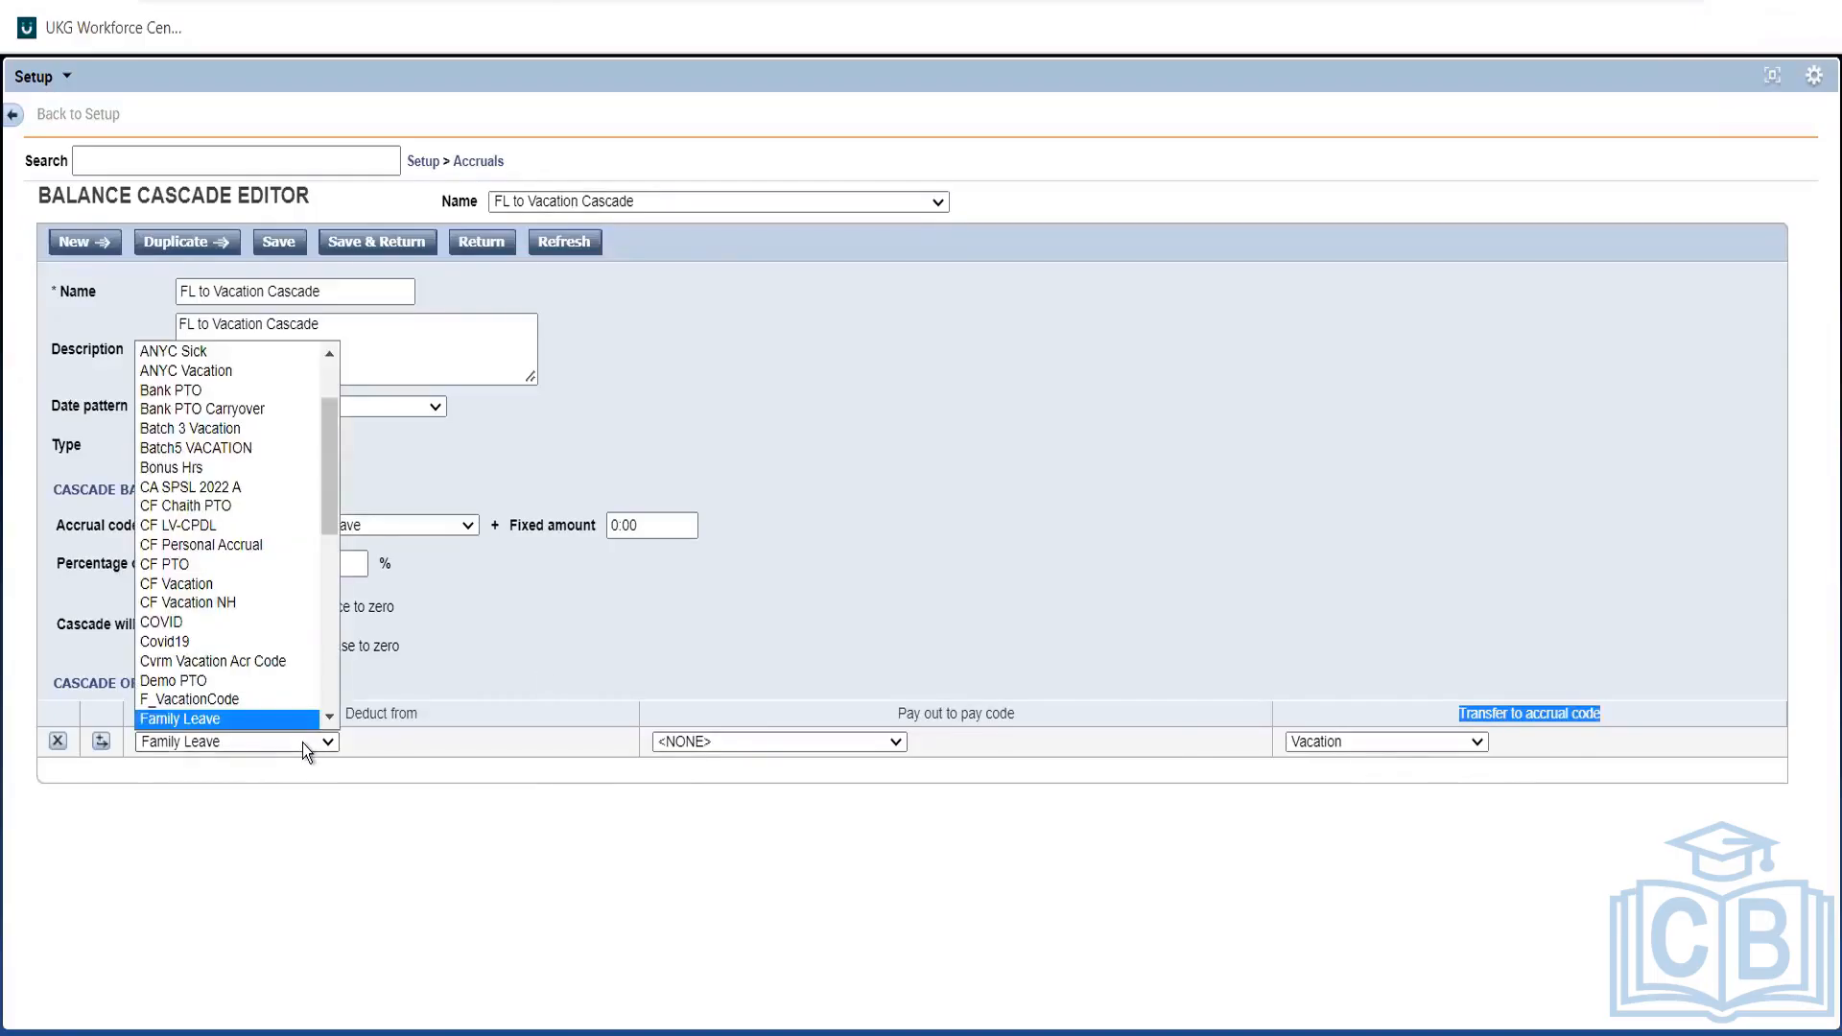
click(302, 742)
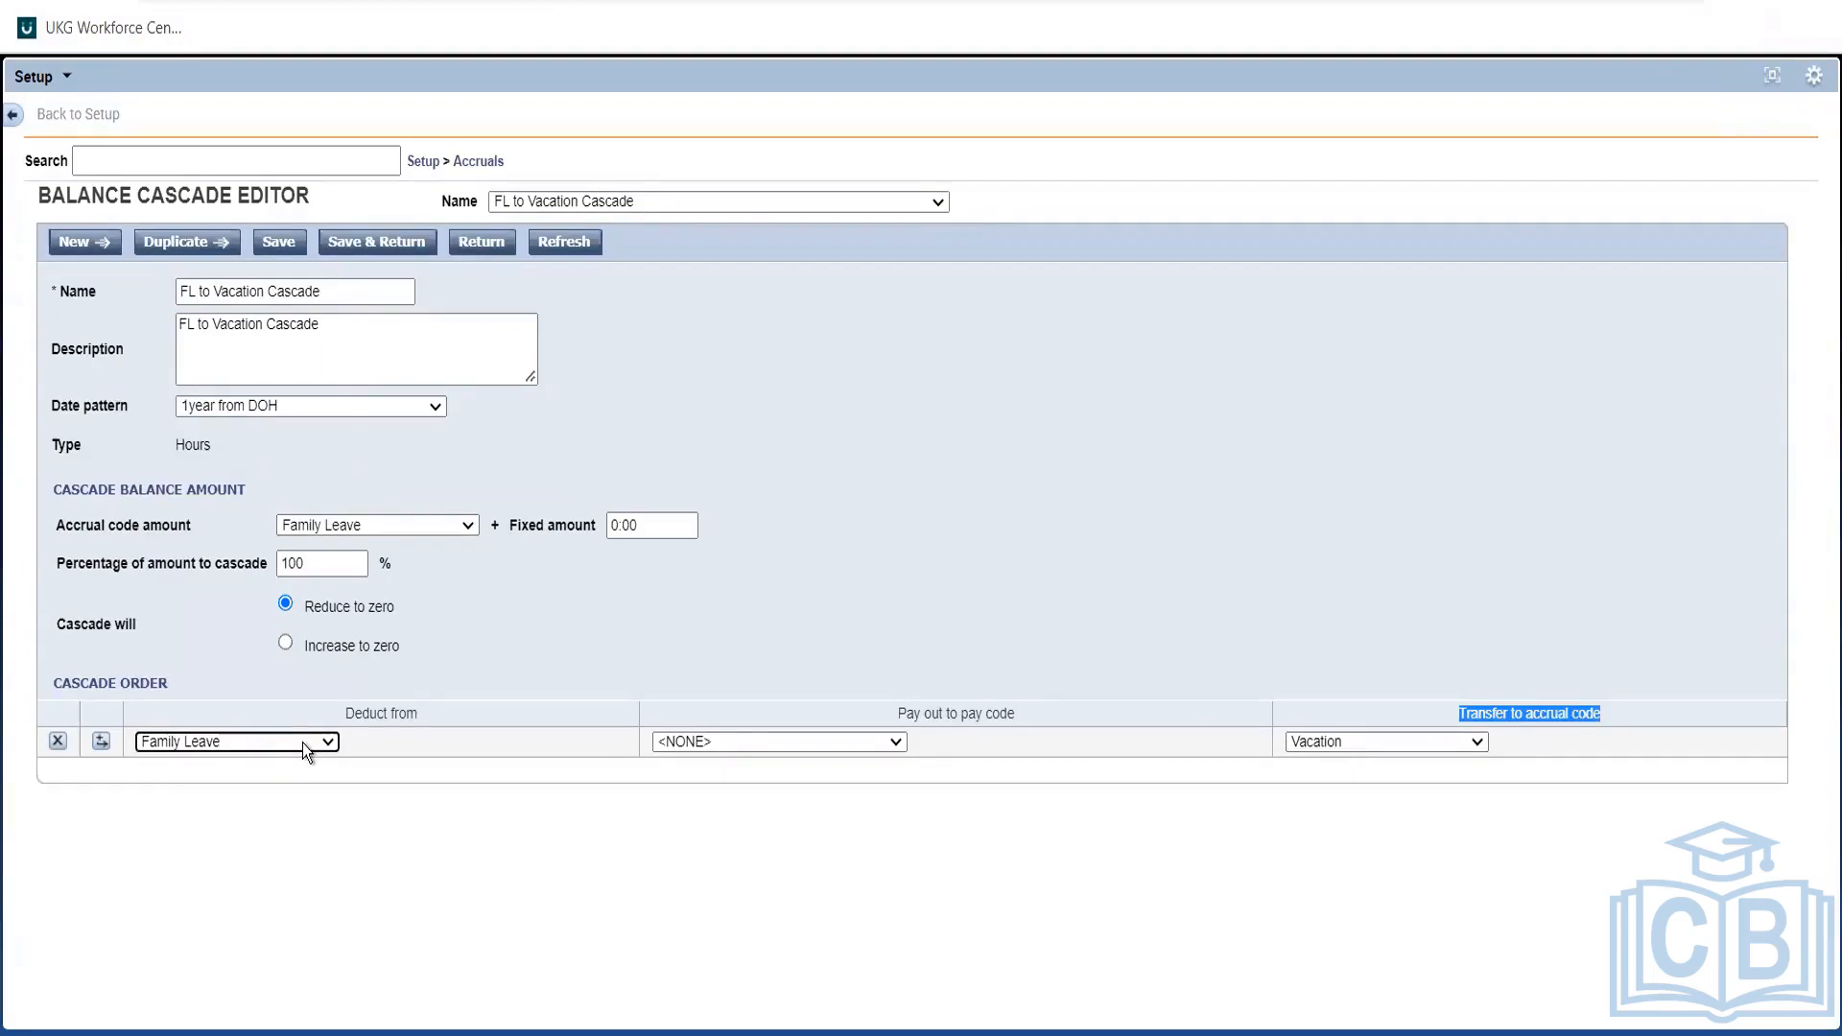
click(503, 793)
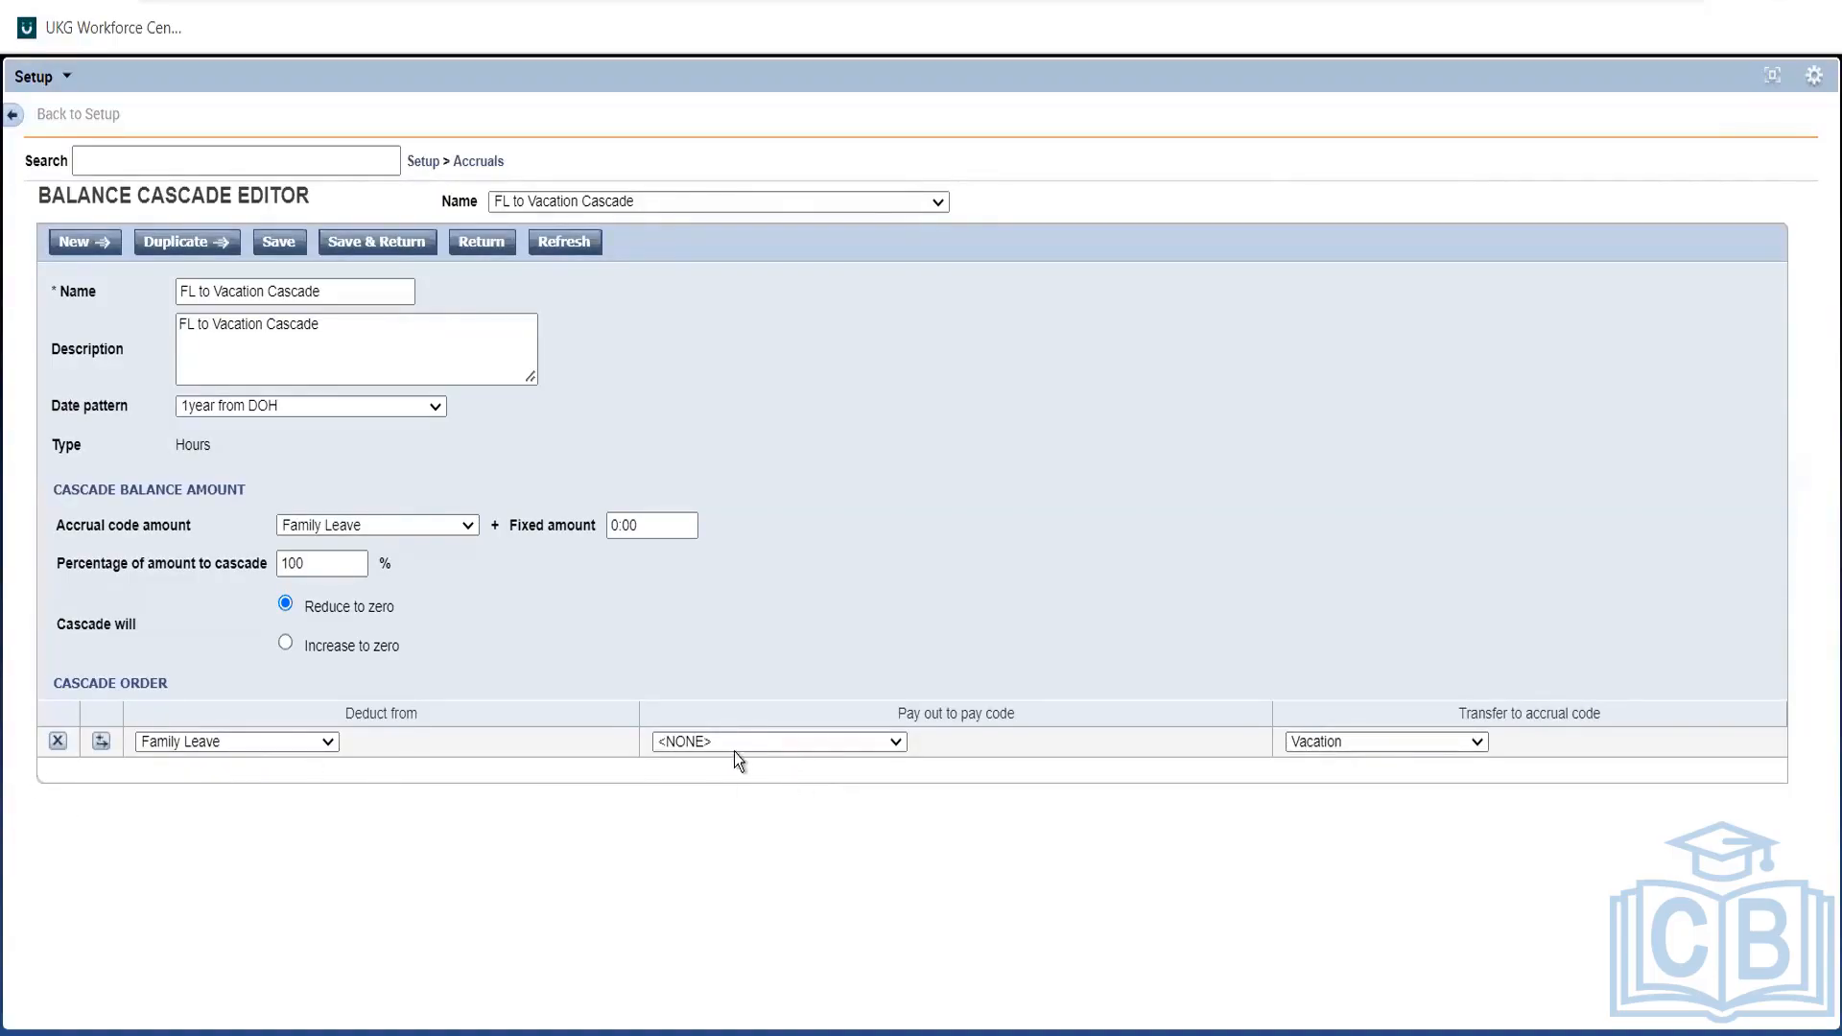
click(1378, 738)
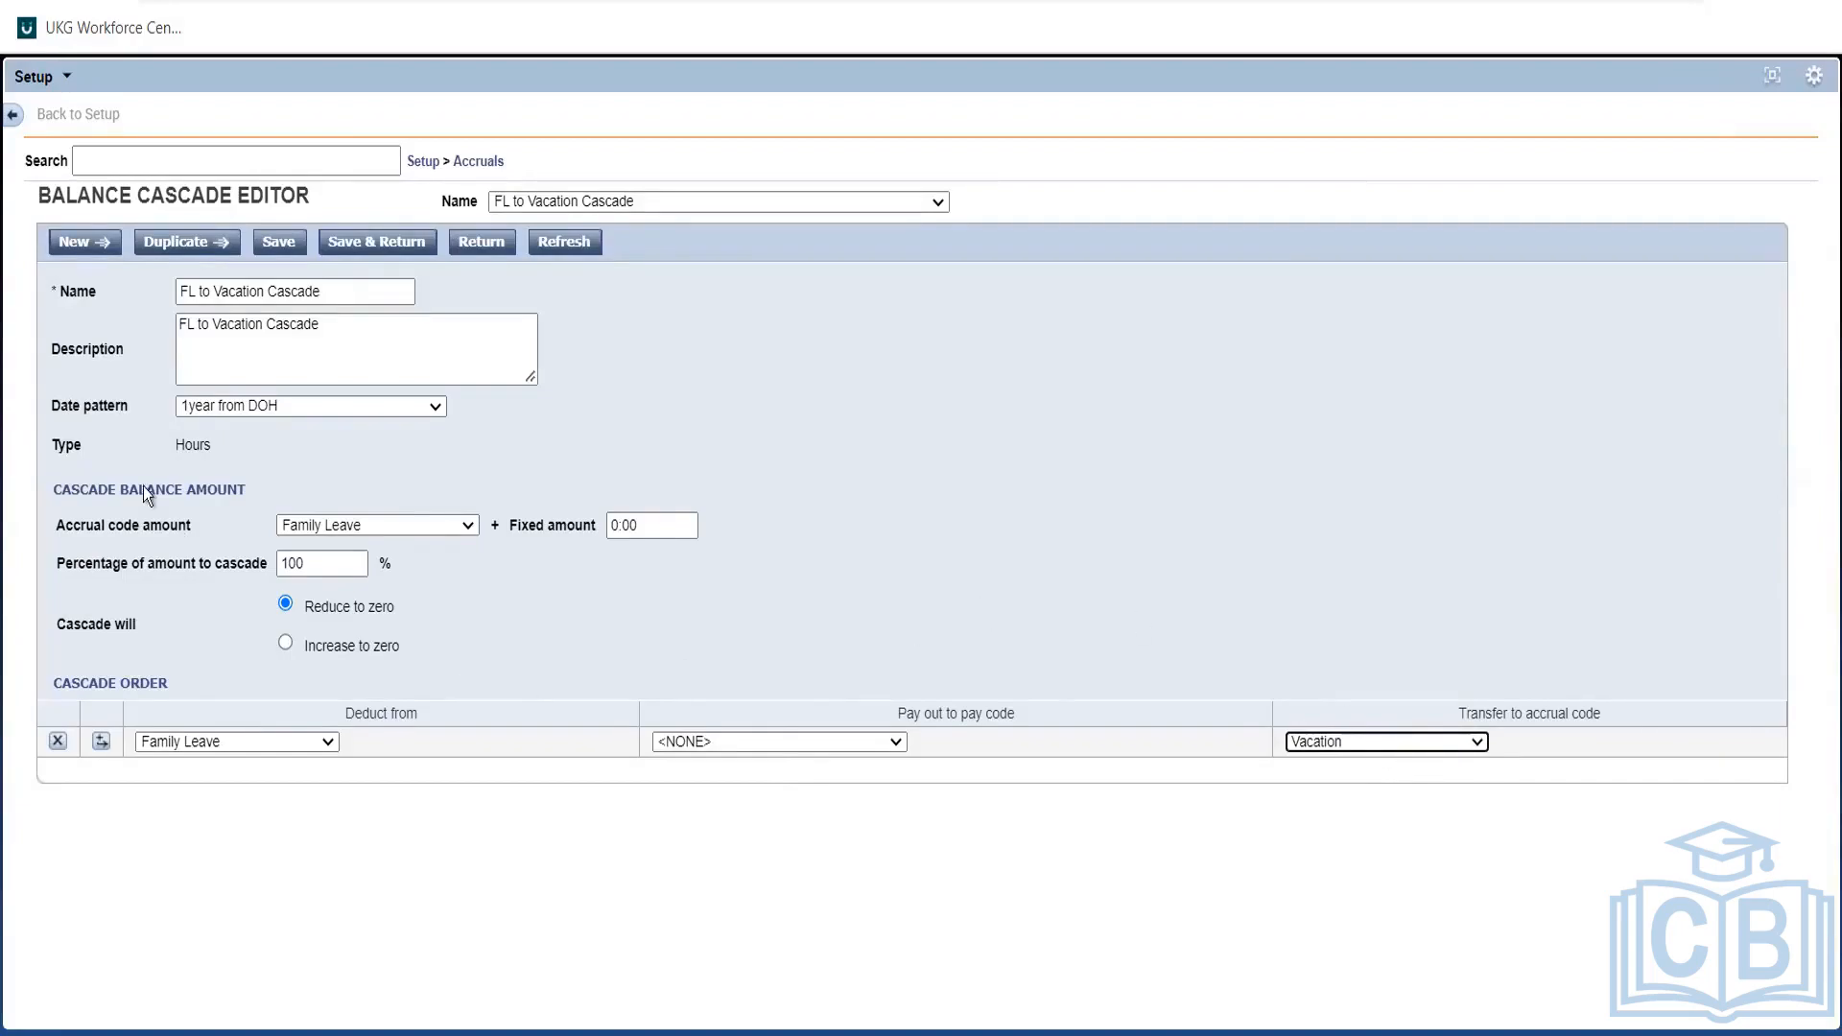
click(204, 403)
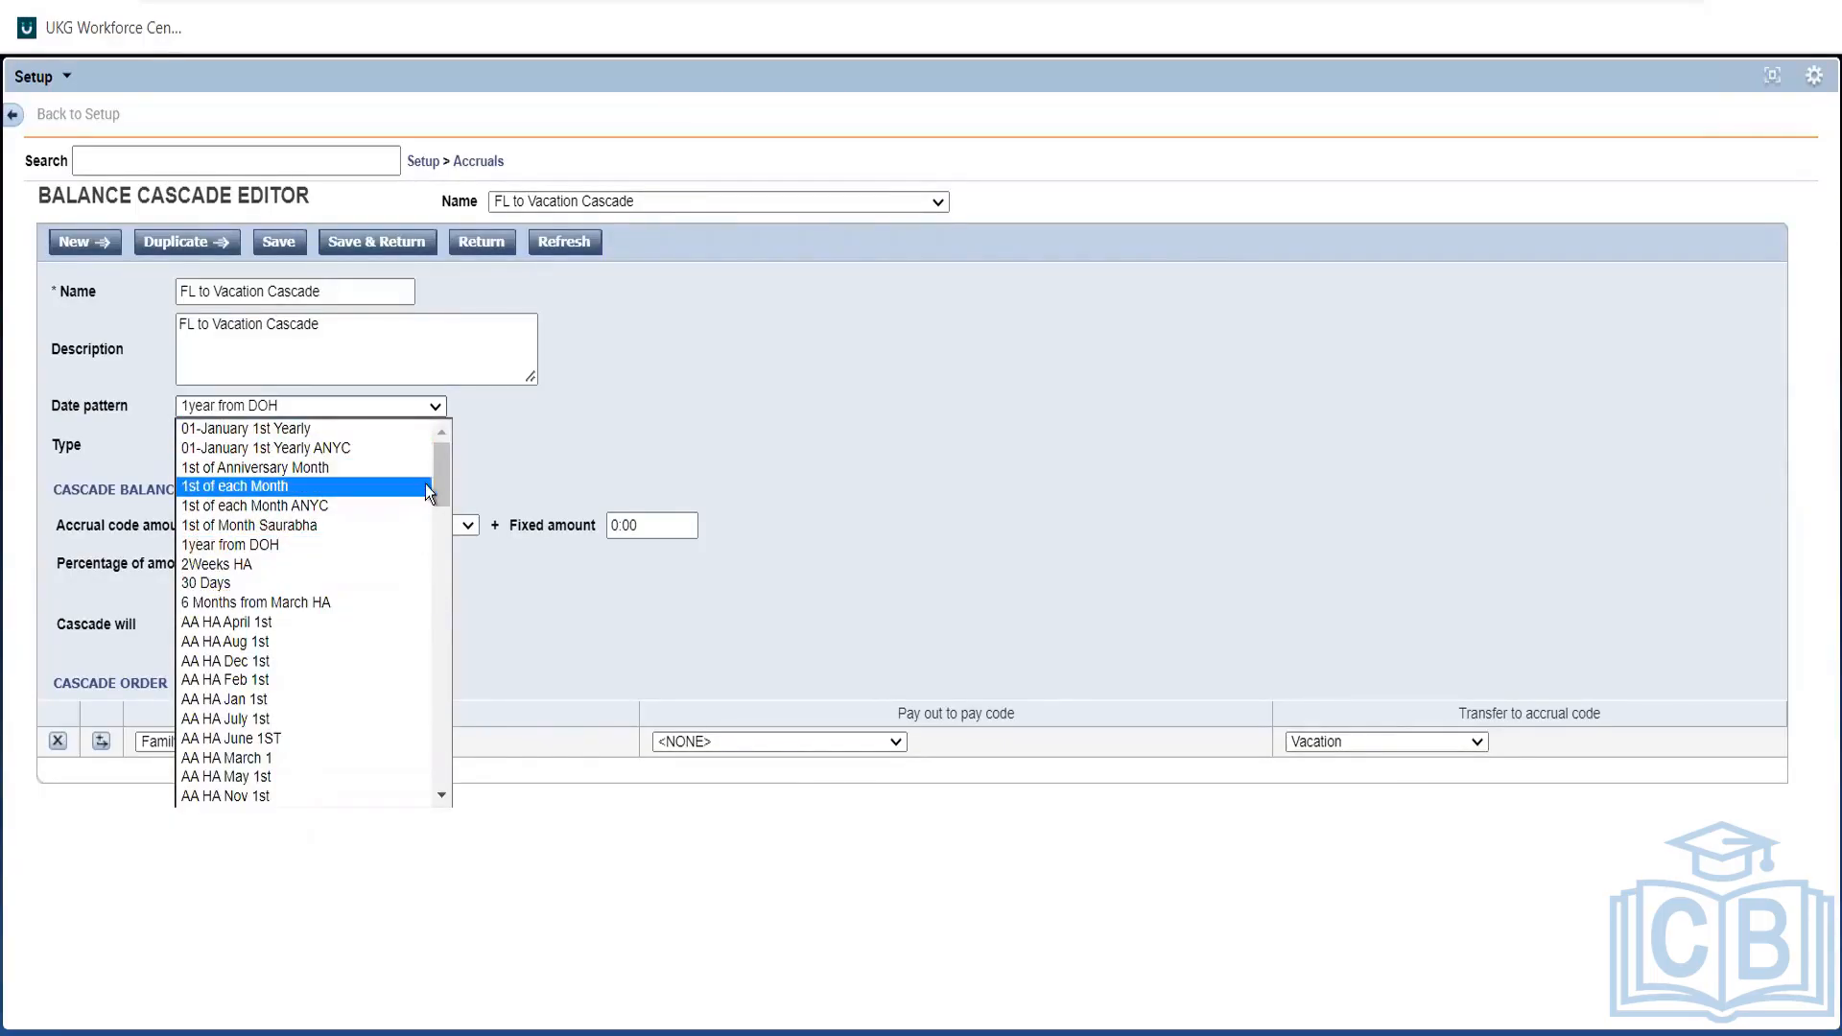
Change the date pattern to 01-January 1st Yearly and select the 100 cascade percentage.
click(305, 428)
click(624, 470)
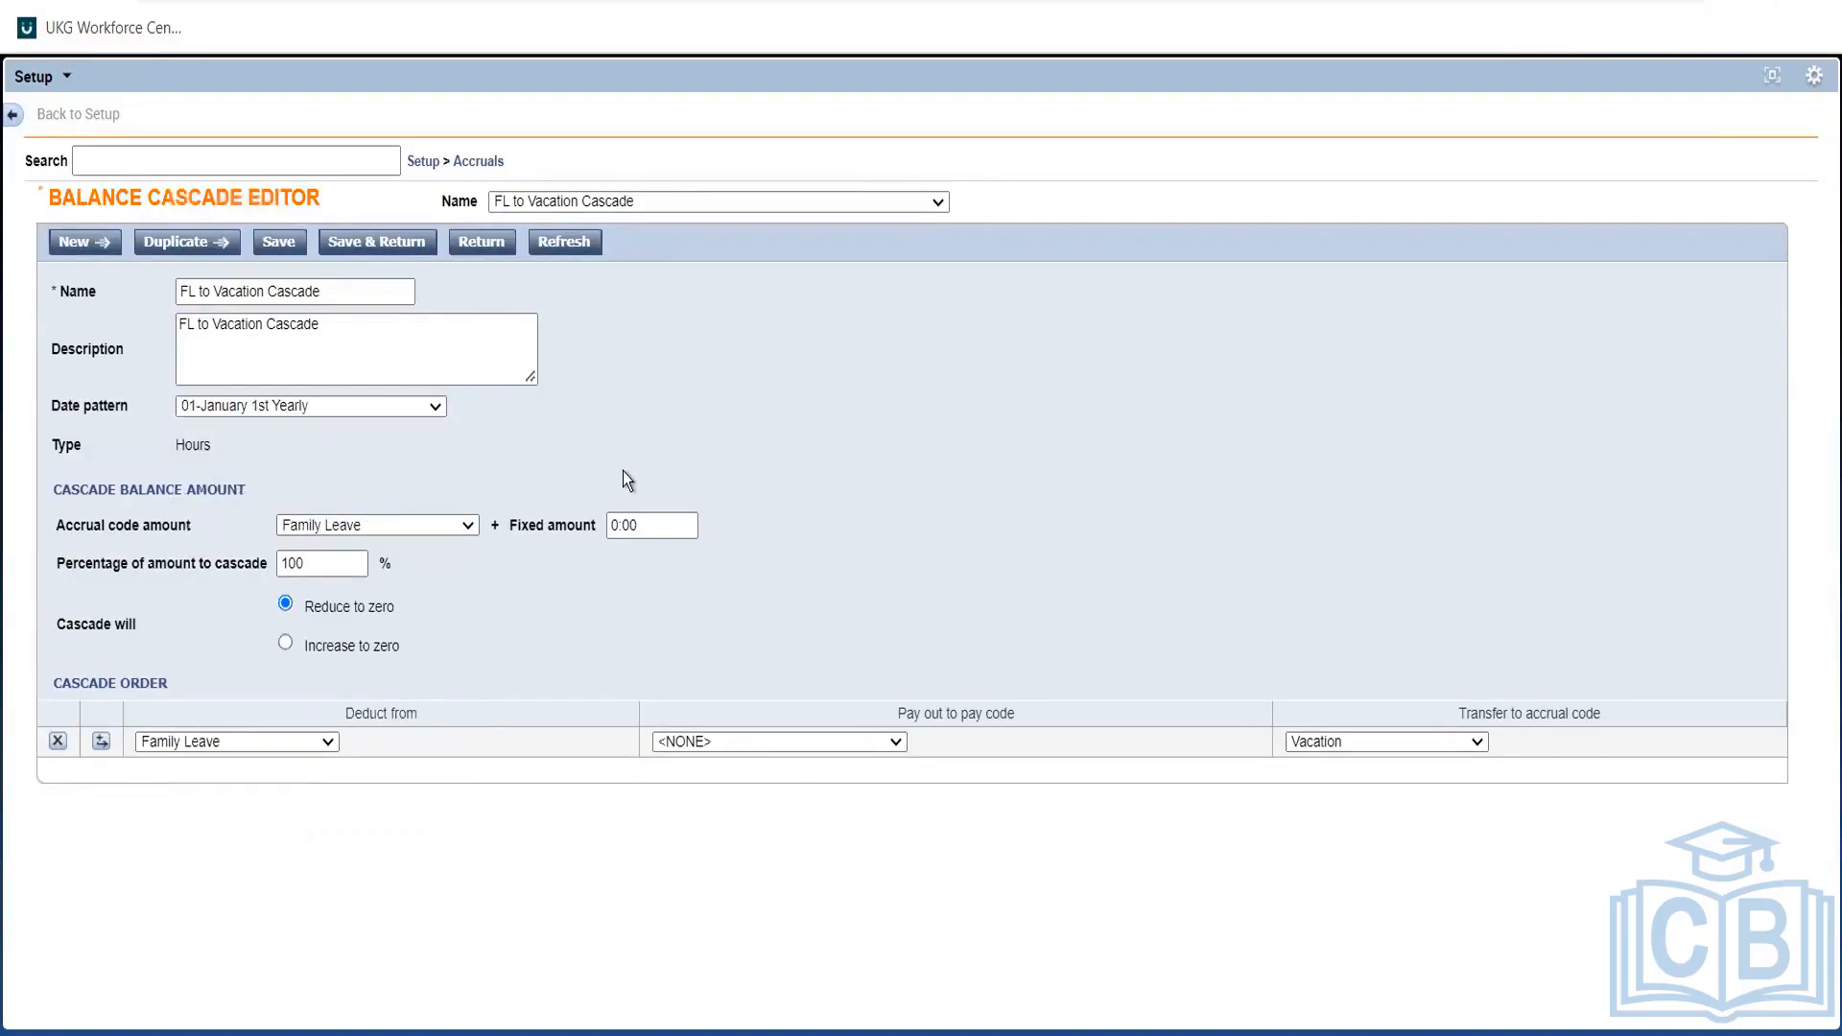
click(317, 563)
click(620, 527)
click(320, 550)
click(711, 589)
click(287, 566)
double_click(289, 565)
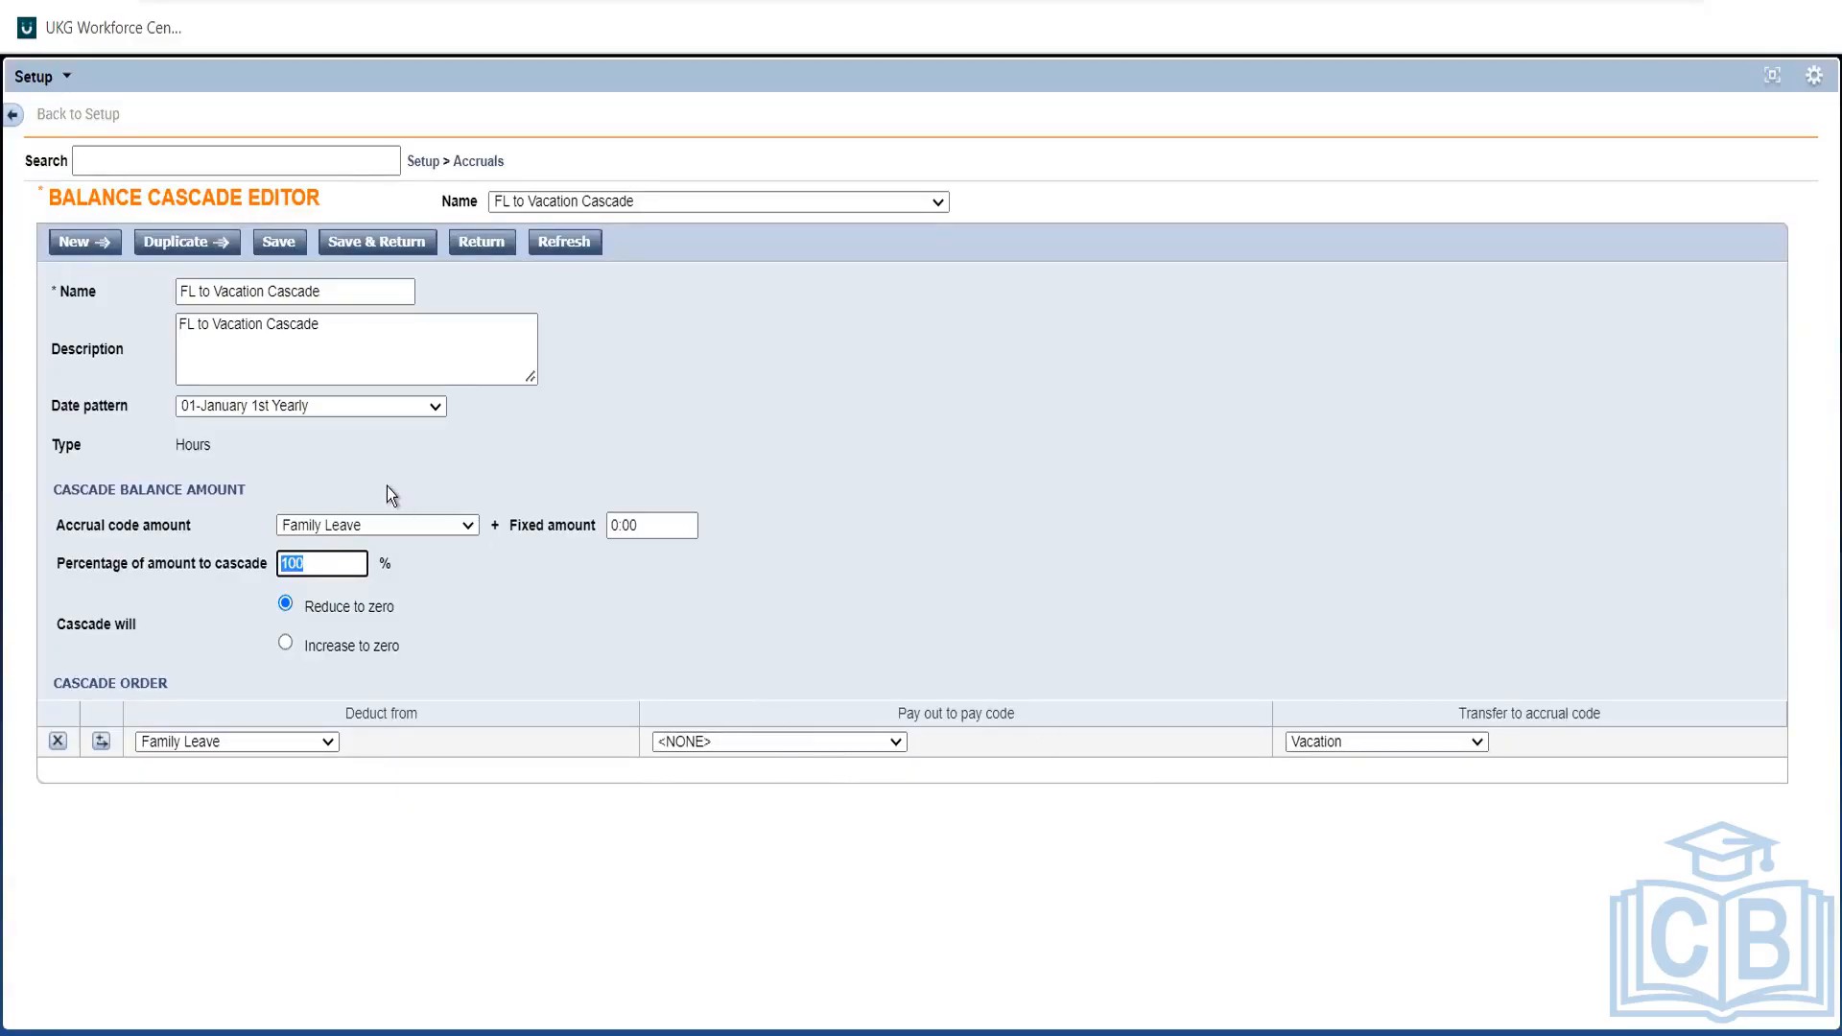
Review the cascade's Fixed amount of 0:00 and its 100 cascade percentage.
click(633, 524)
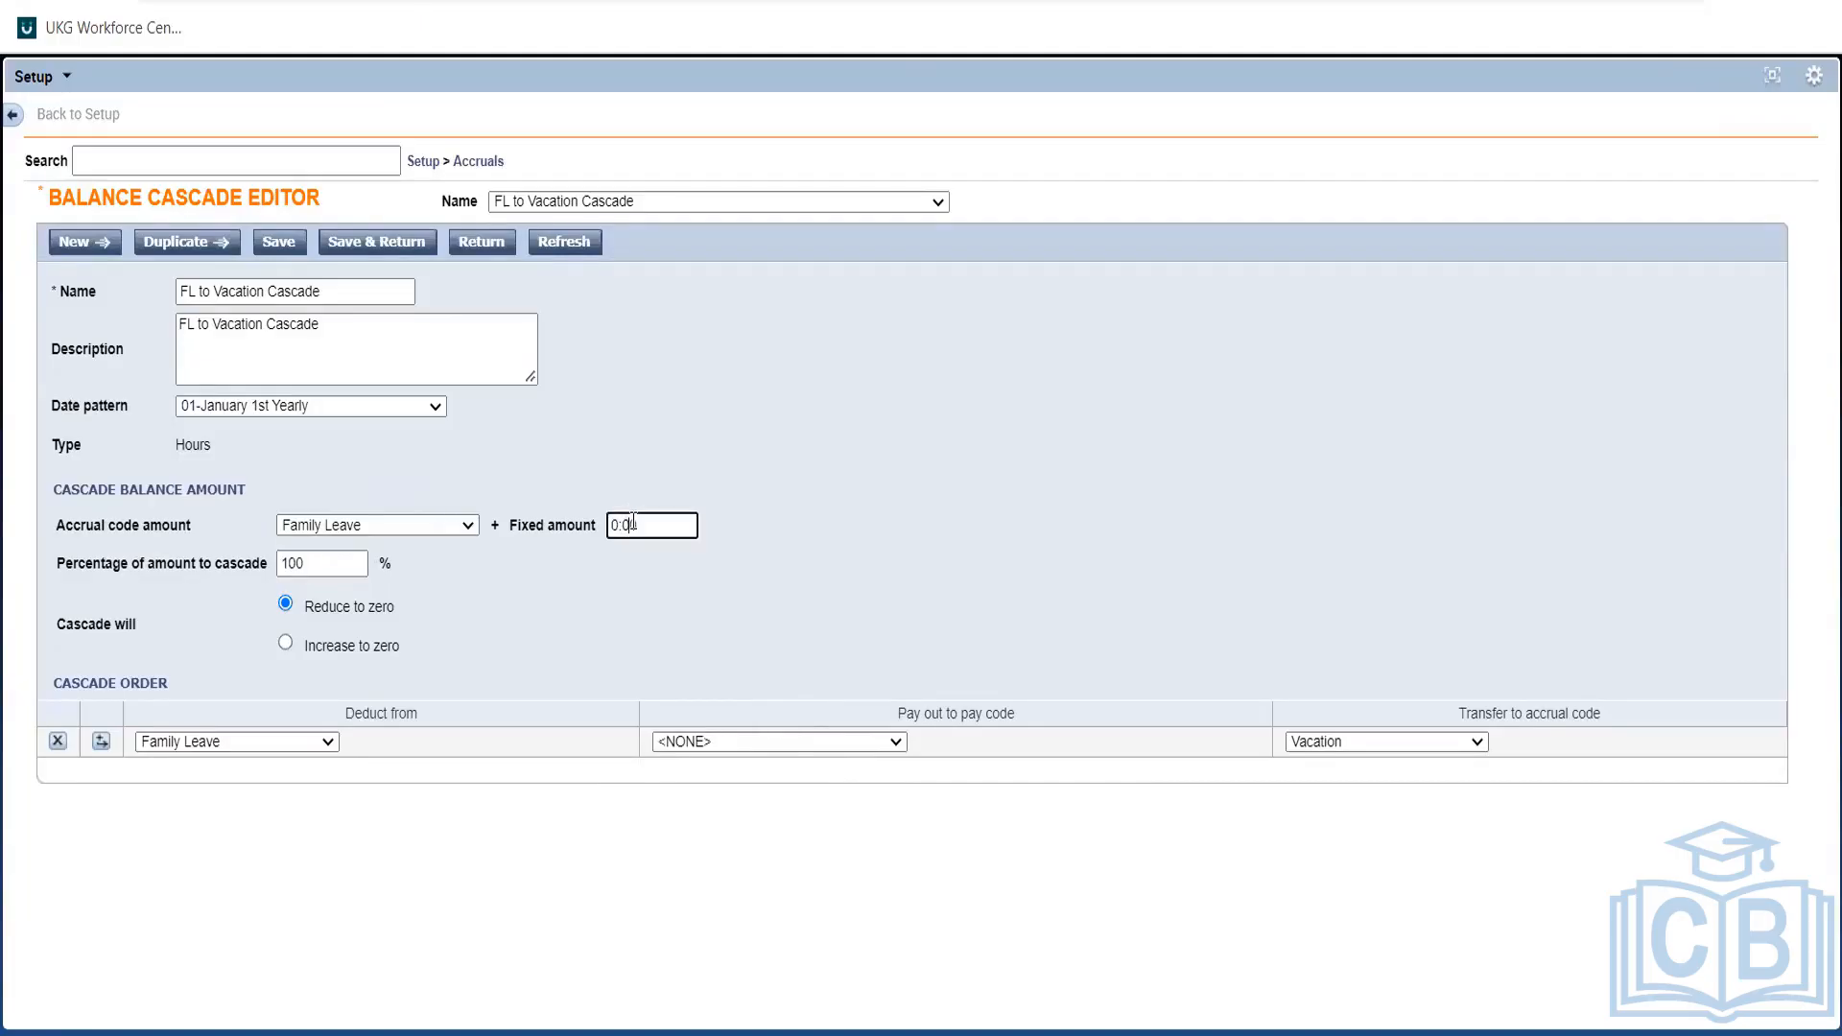
click(324, 560)
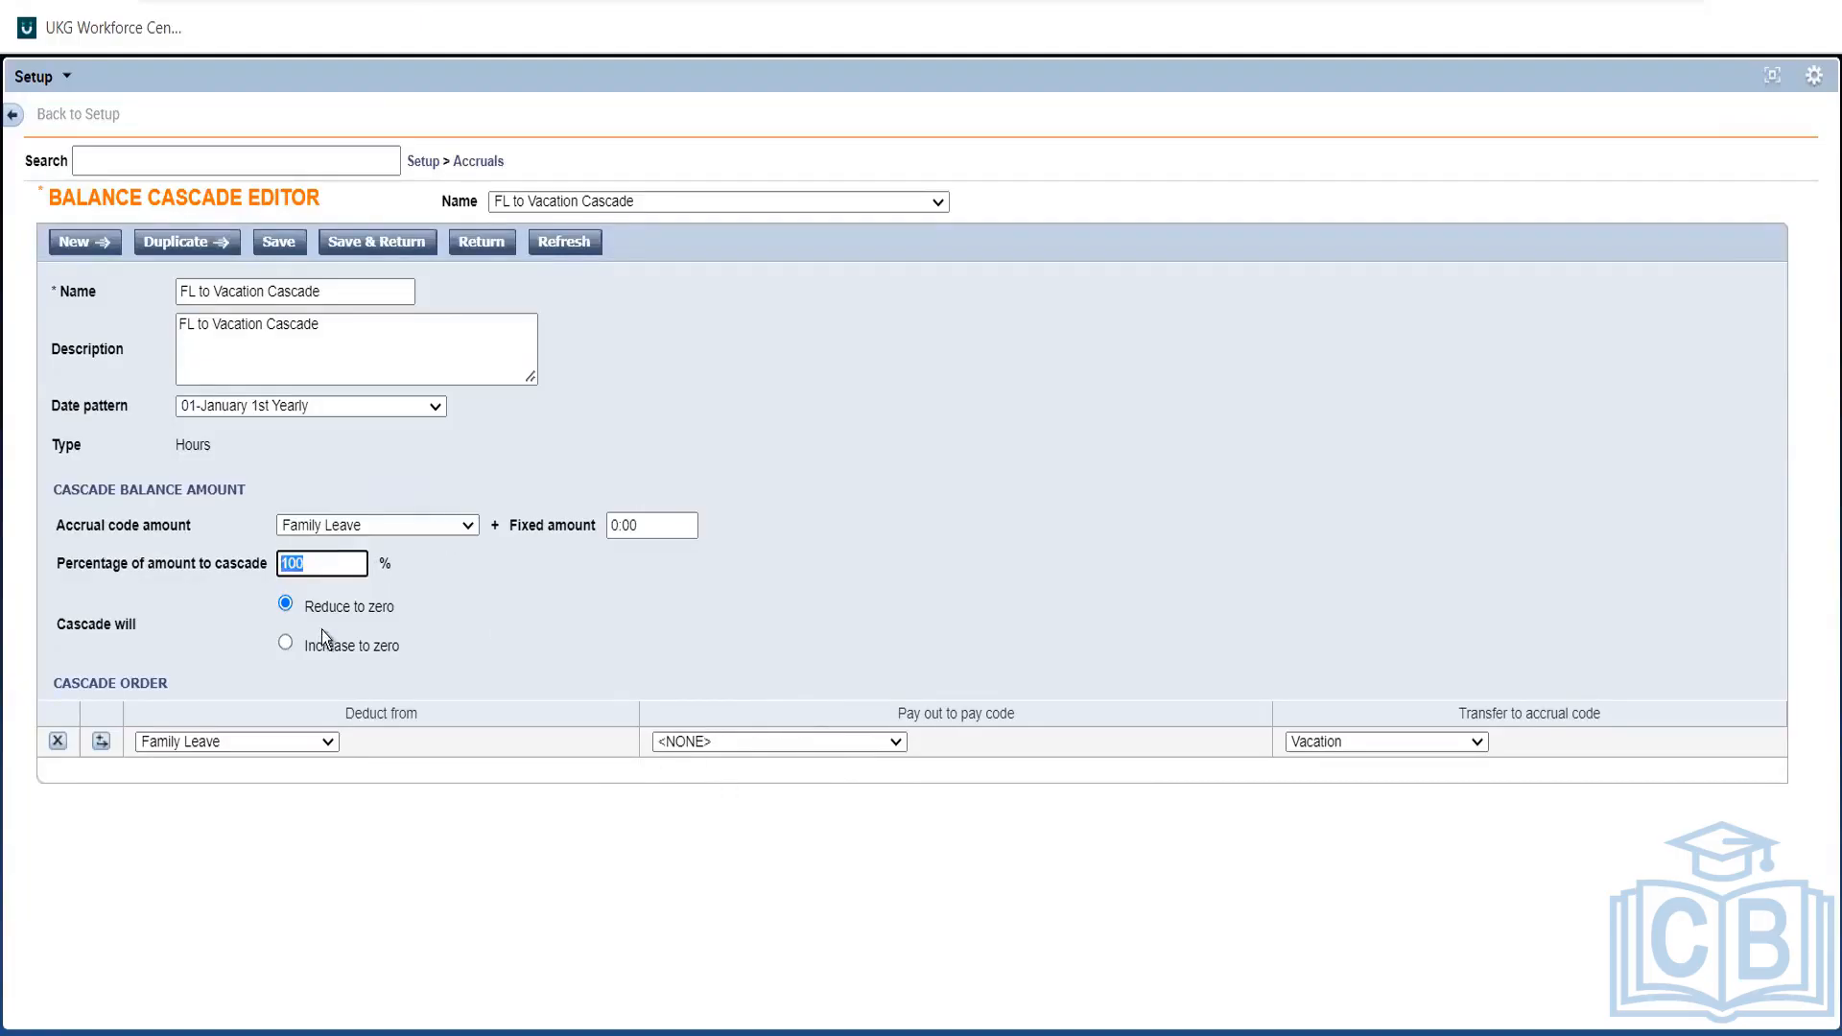
click(384, 592)
click(324, 570)
click(667, 529)
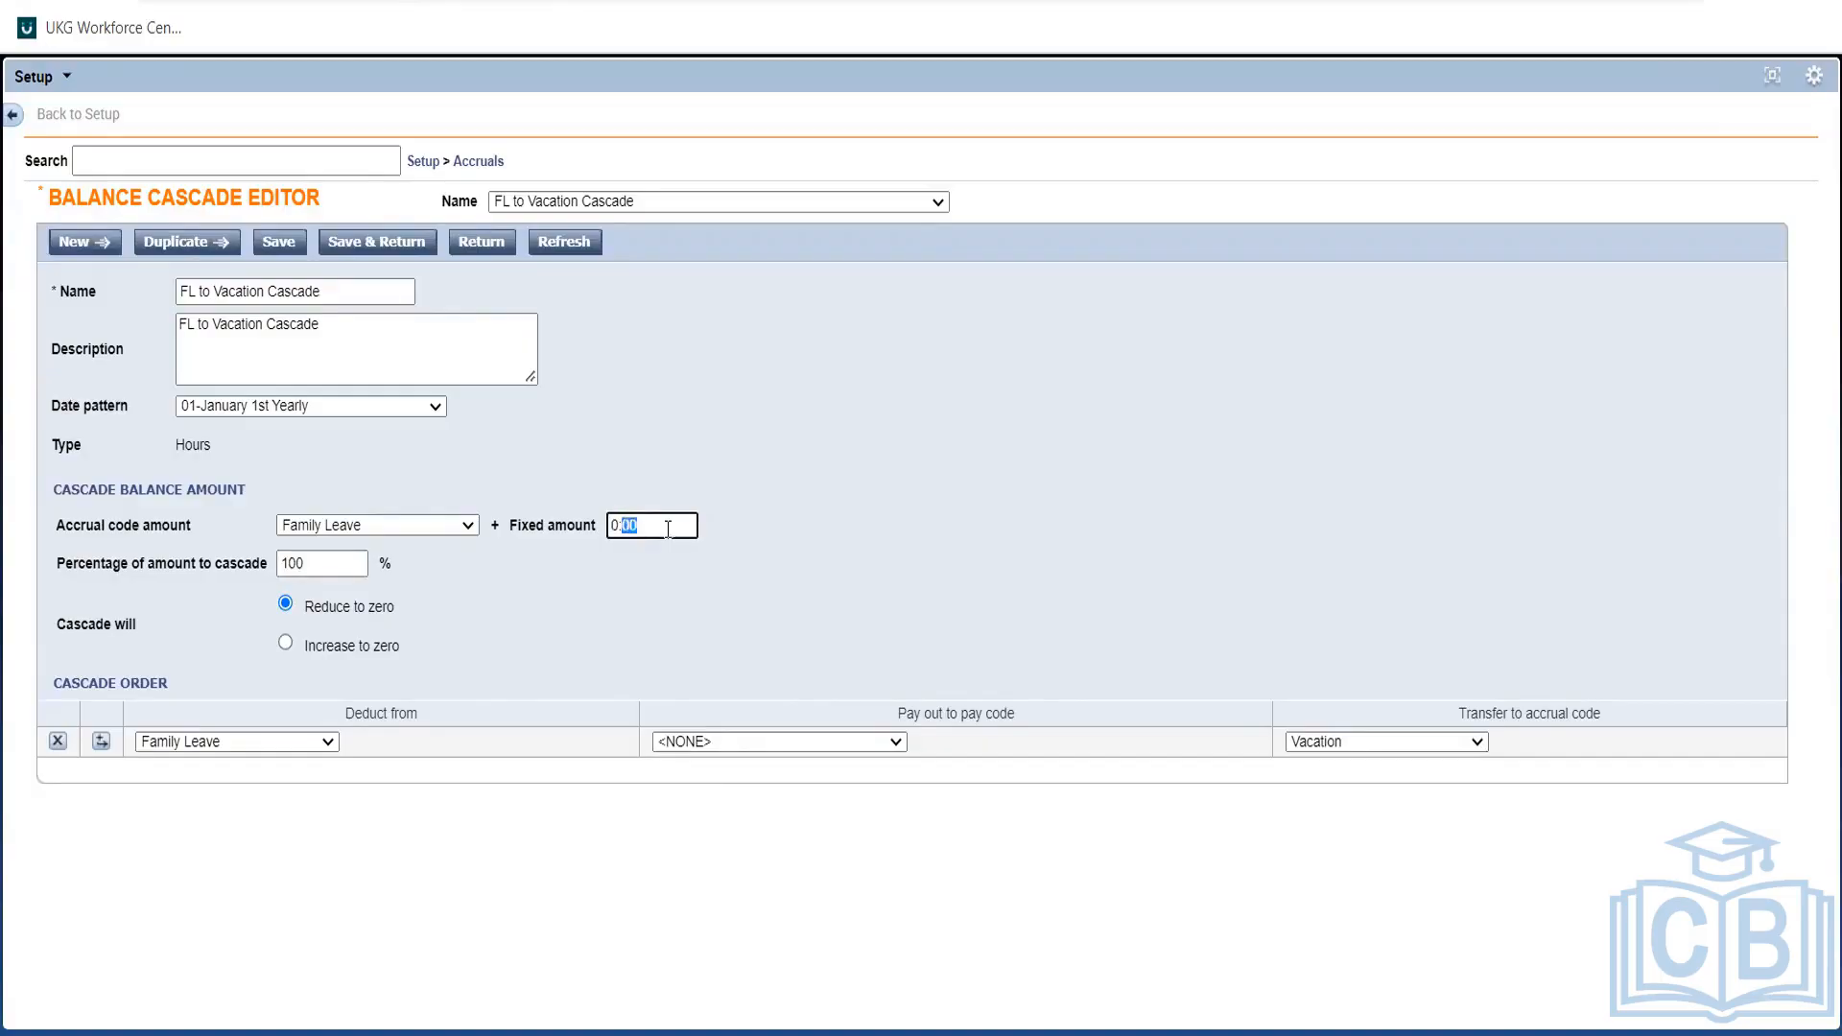
click(494, 619)
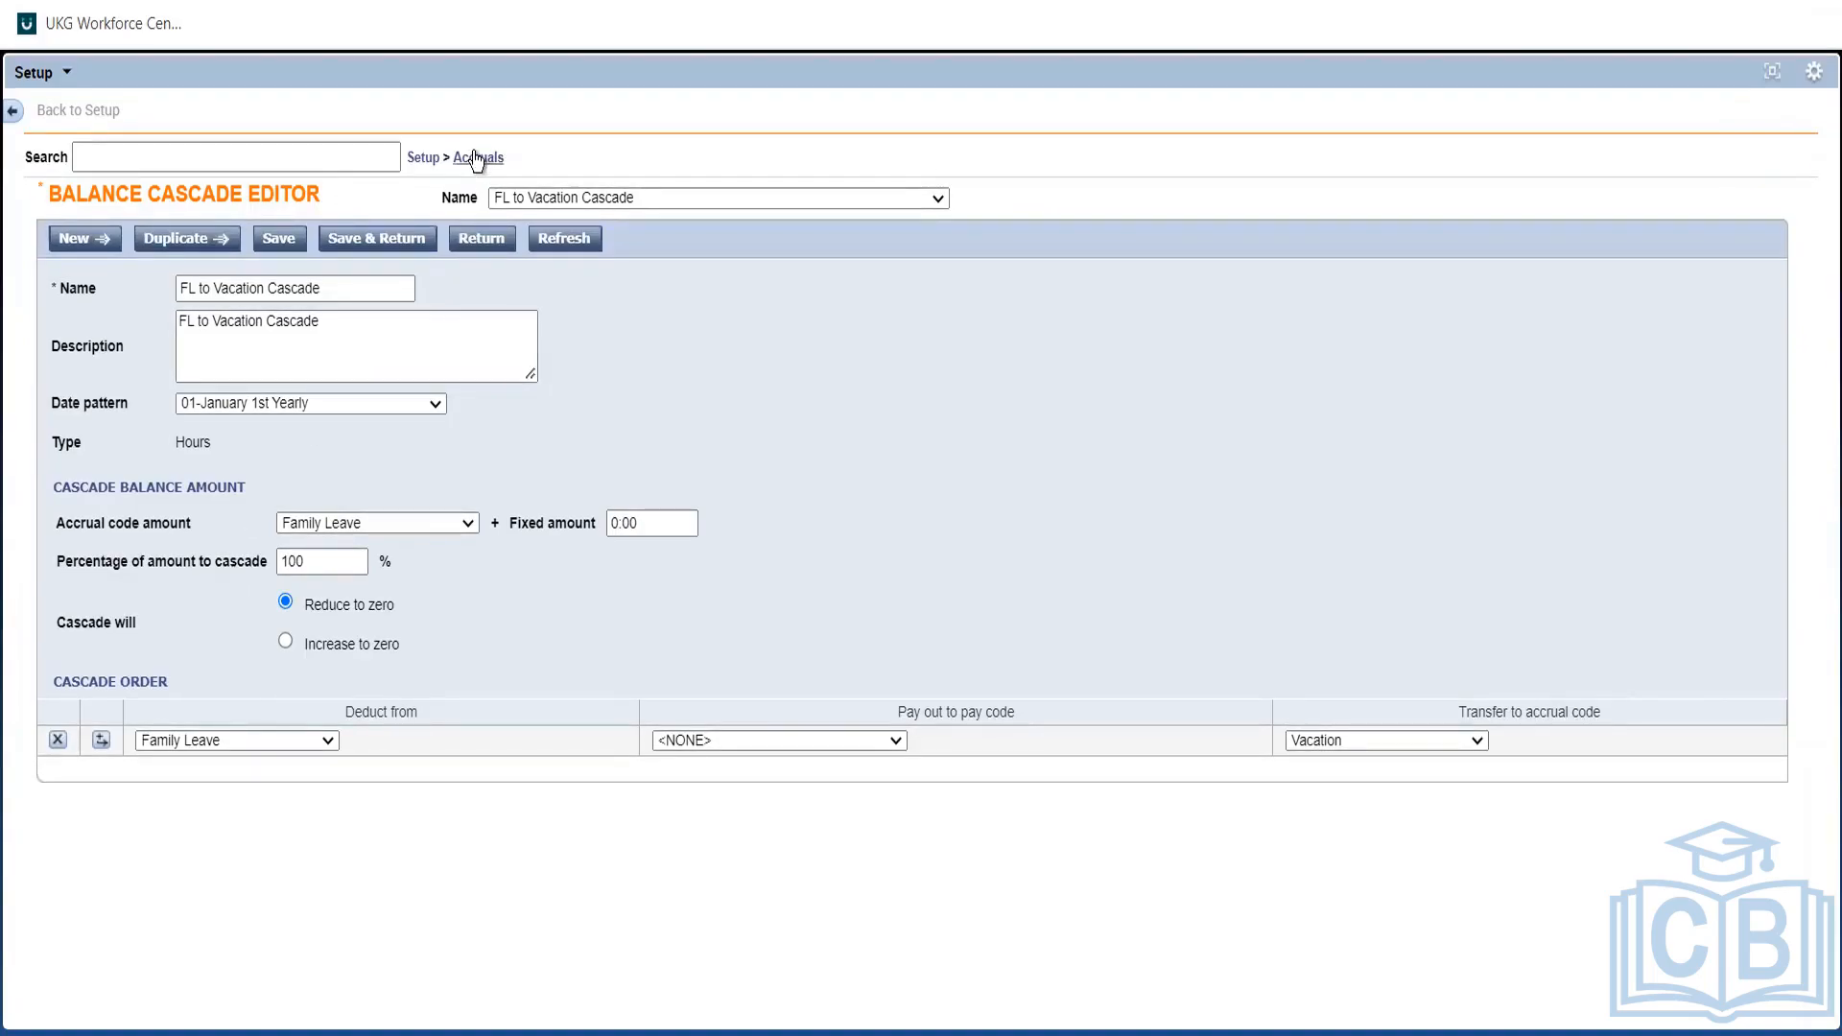
Open the BCG group from Balance Cascade Groups, showing only Terminate Balance cascade.
click(476, 158)
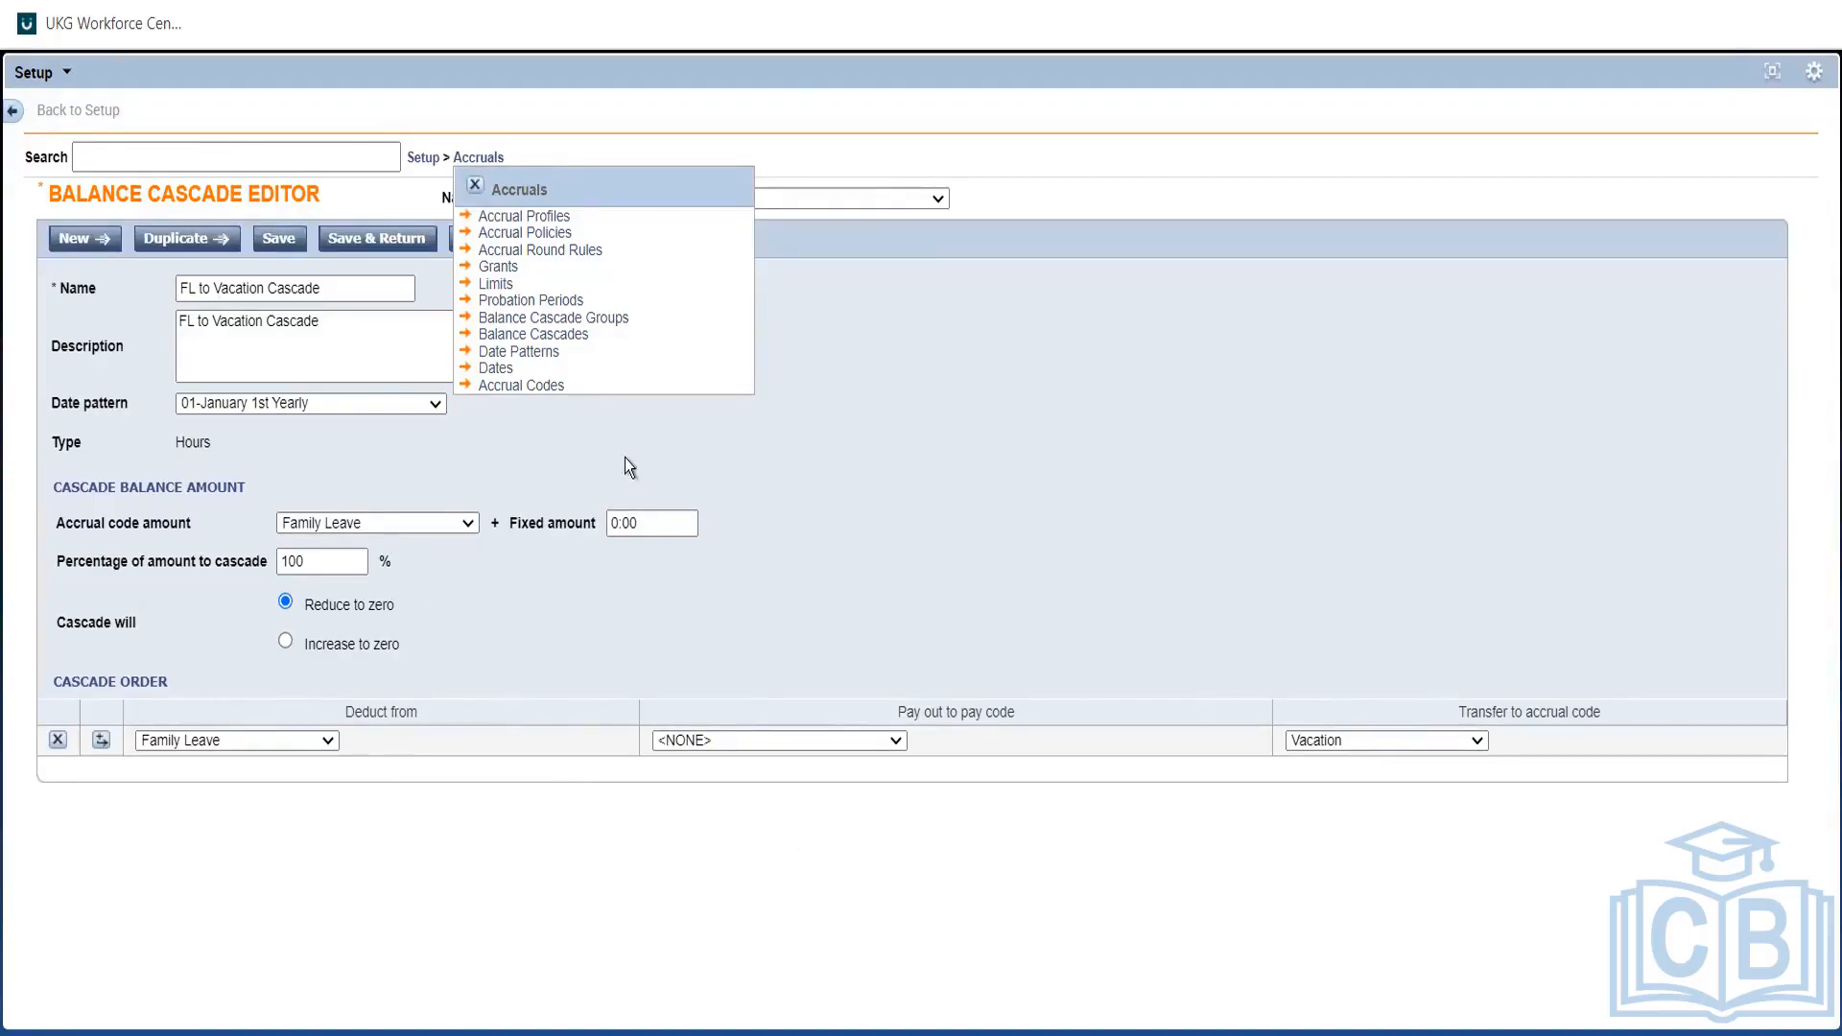
click(568, 319)
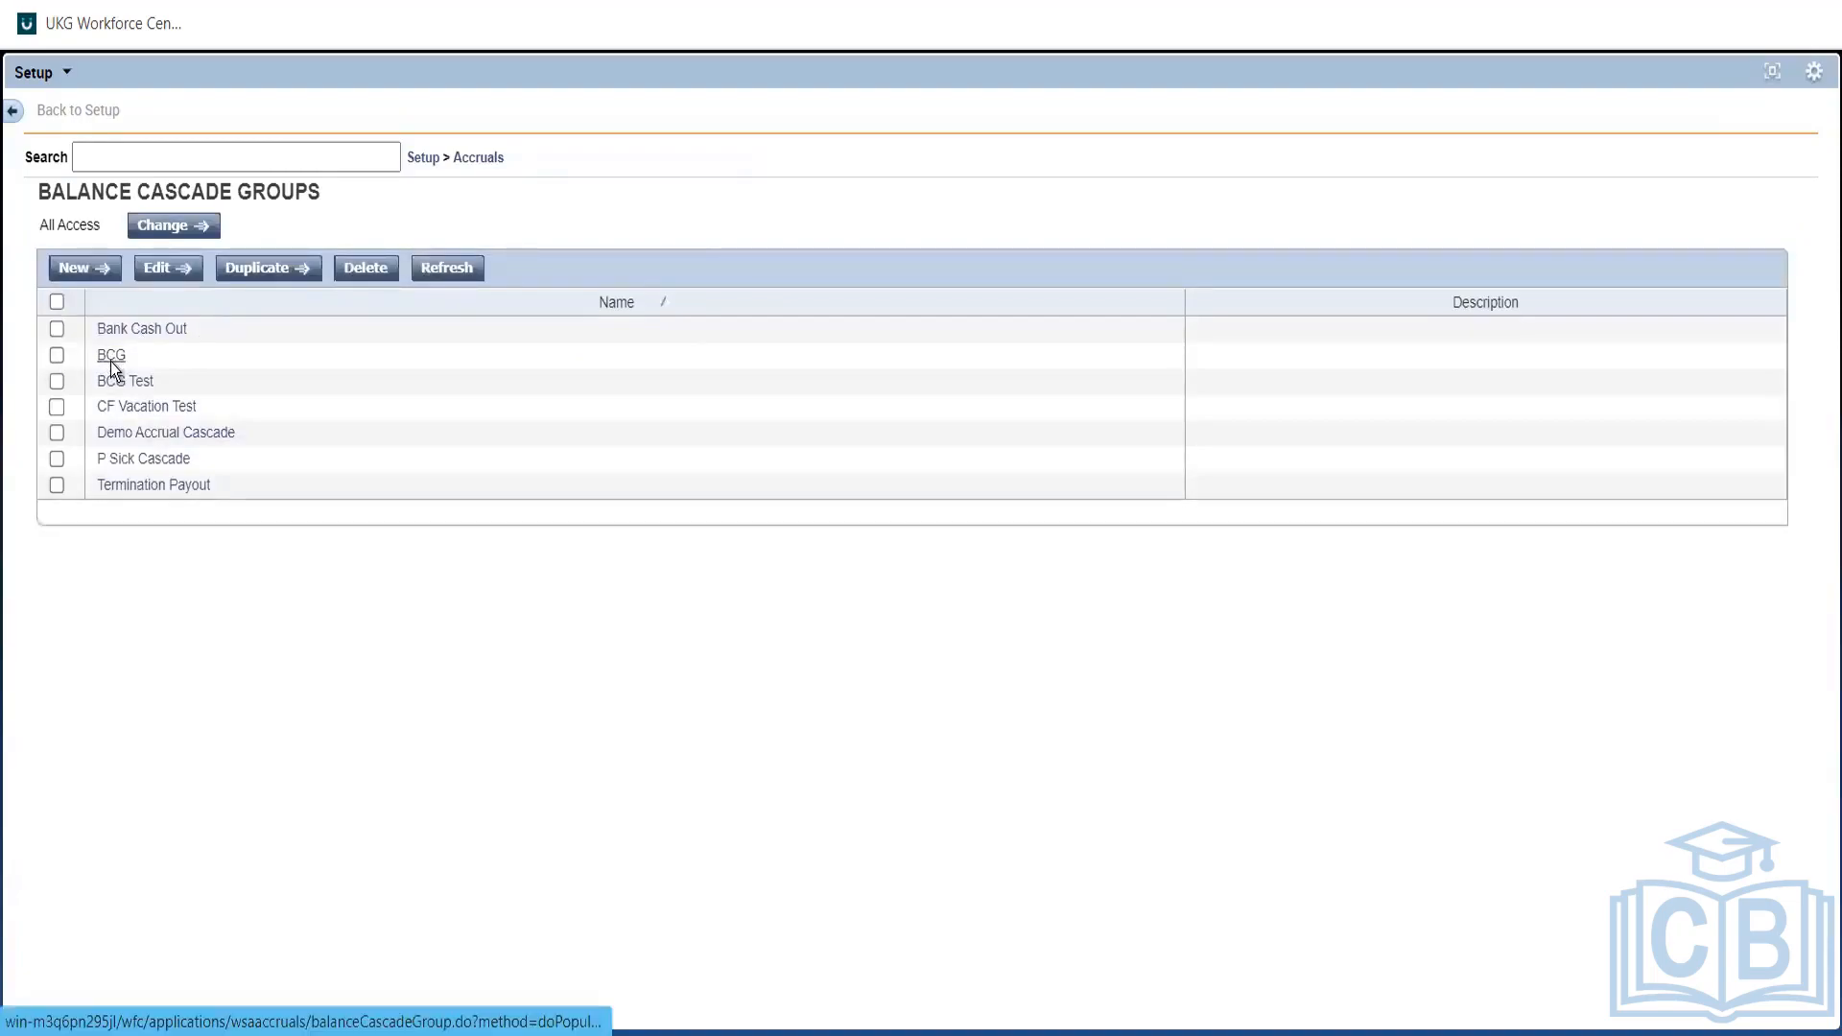
click(111, 358)
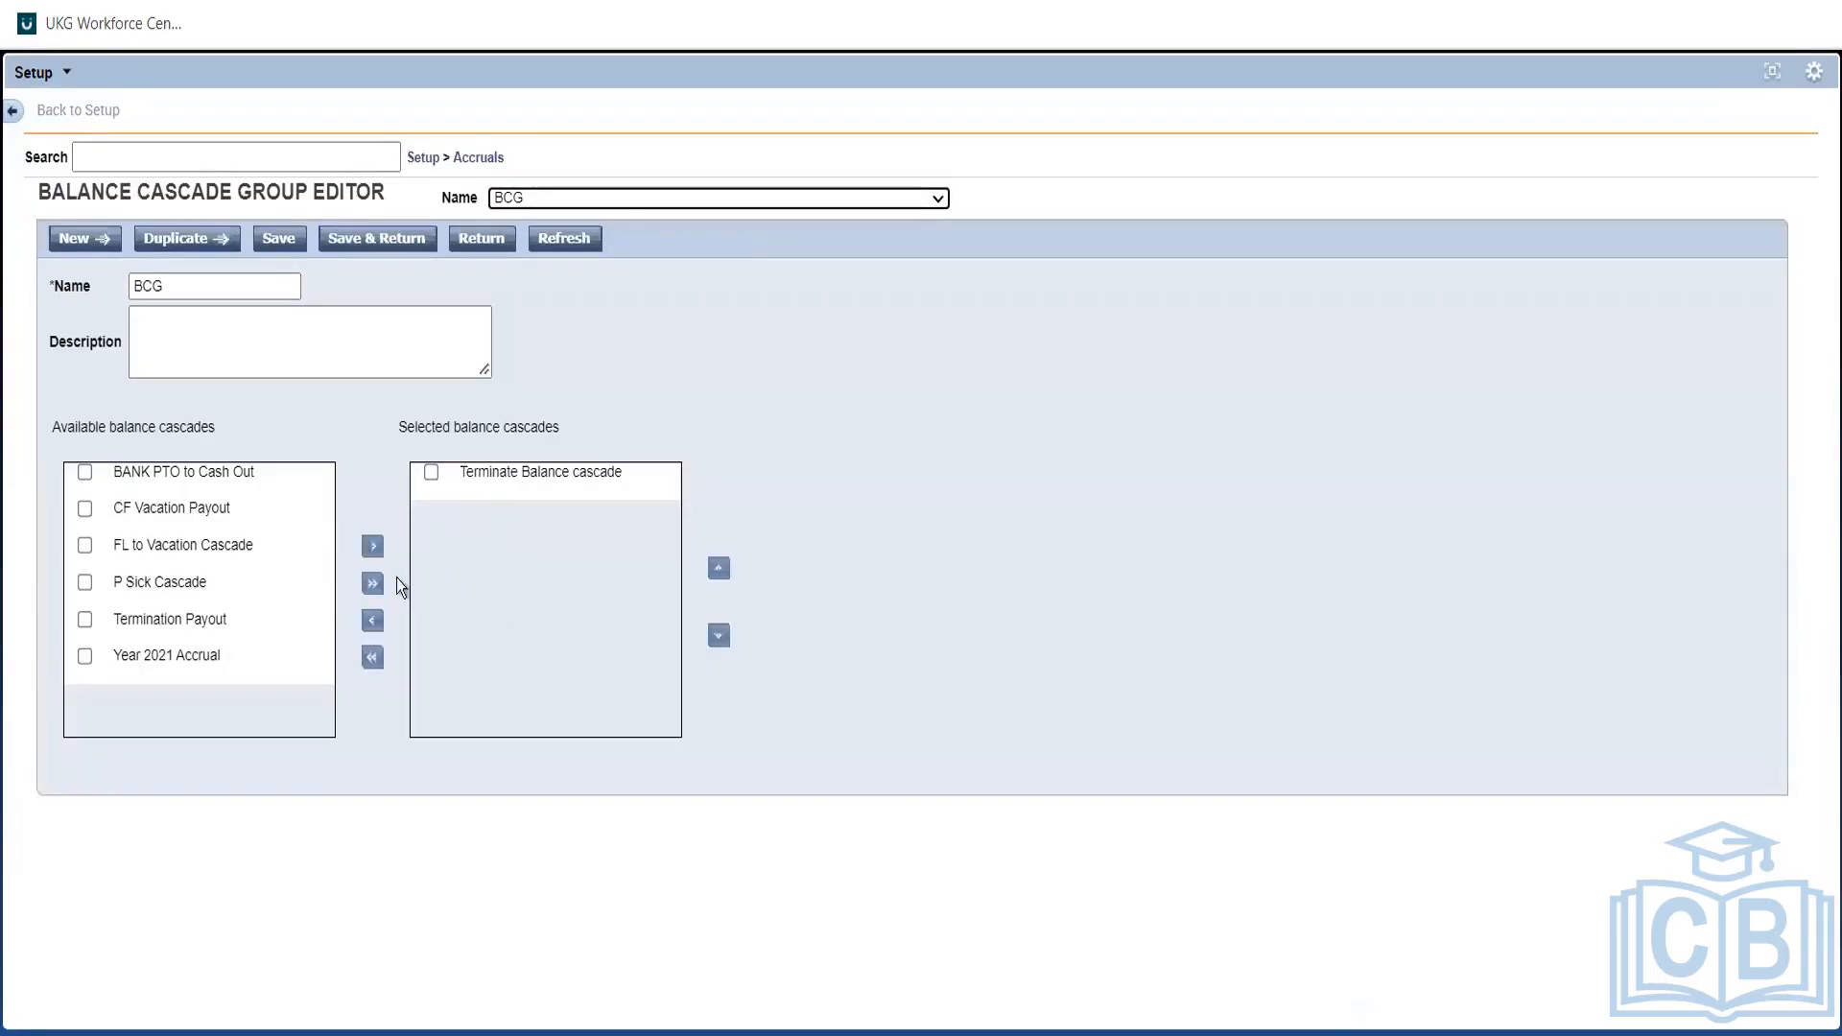
click(463, 160)
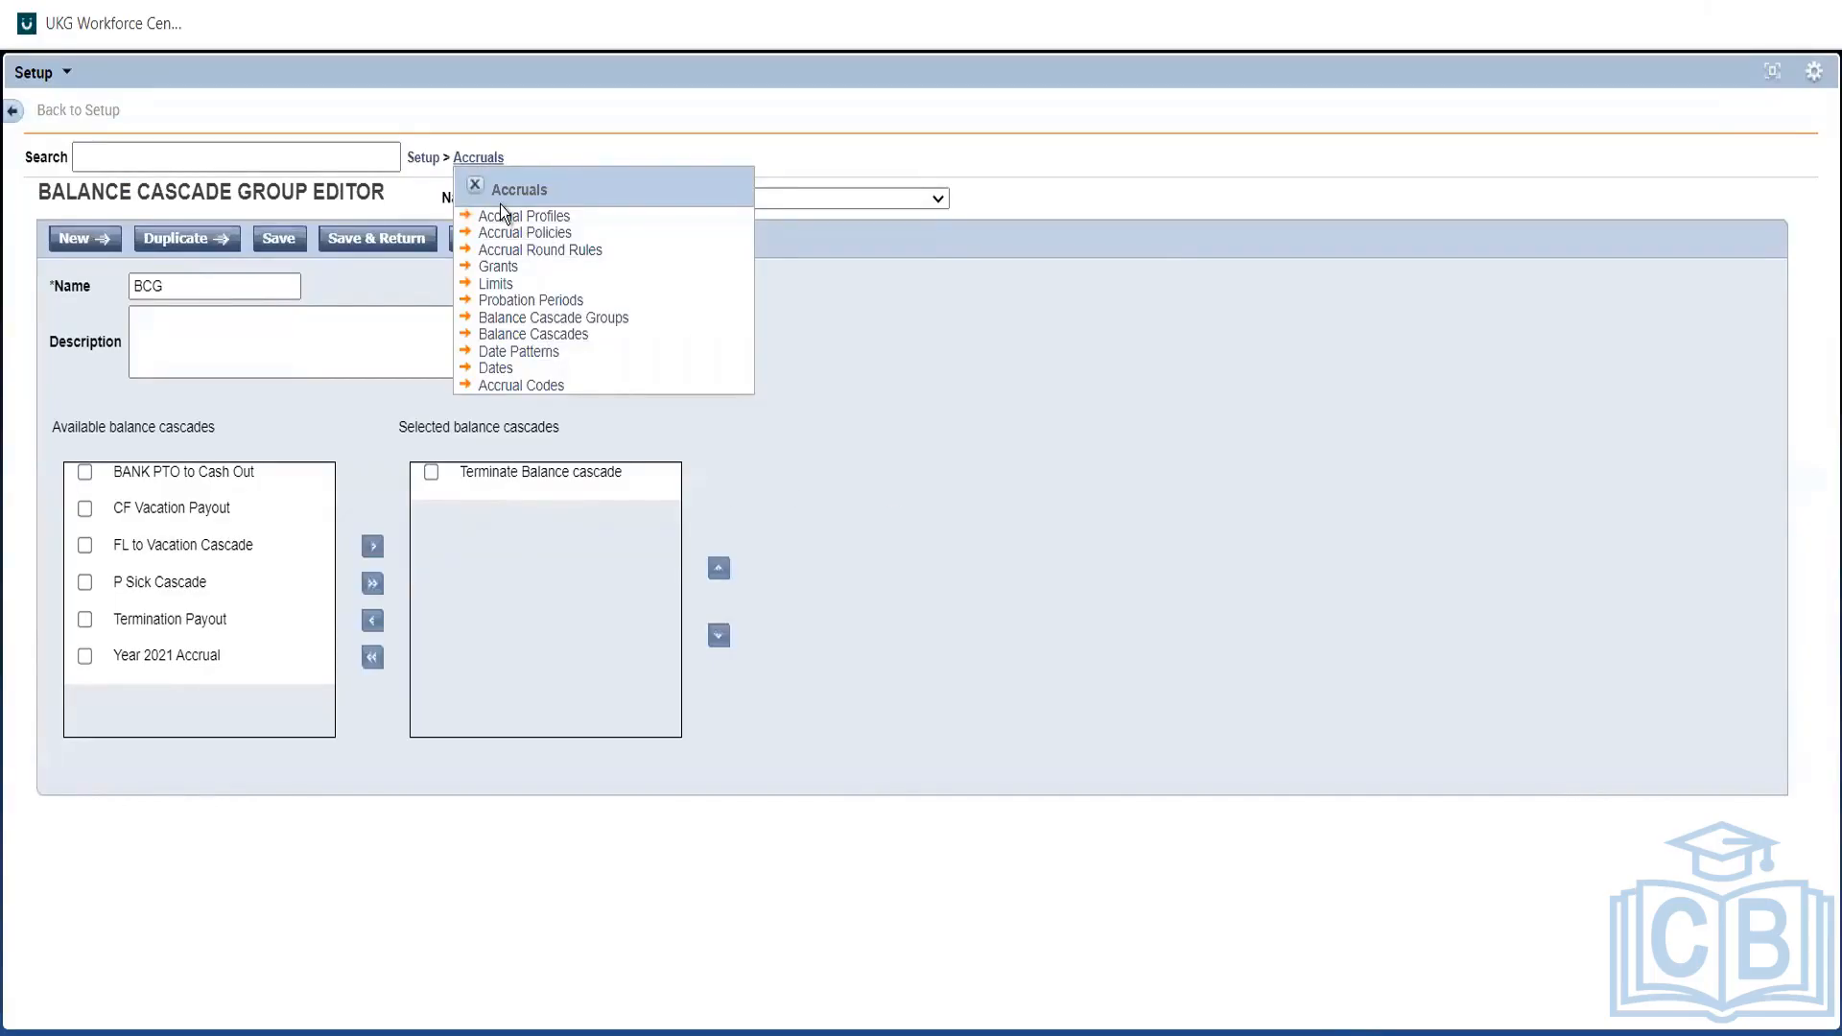
Return to the Setup overview and scroll down to the Pay Policies section.
click(425, 158)
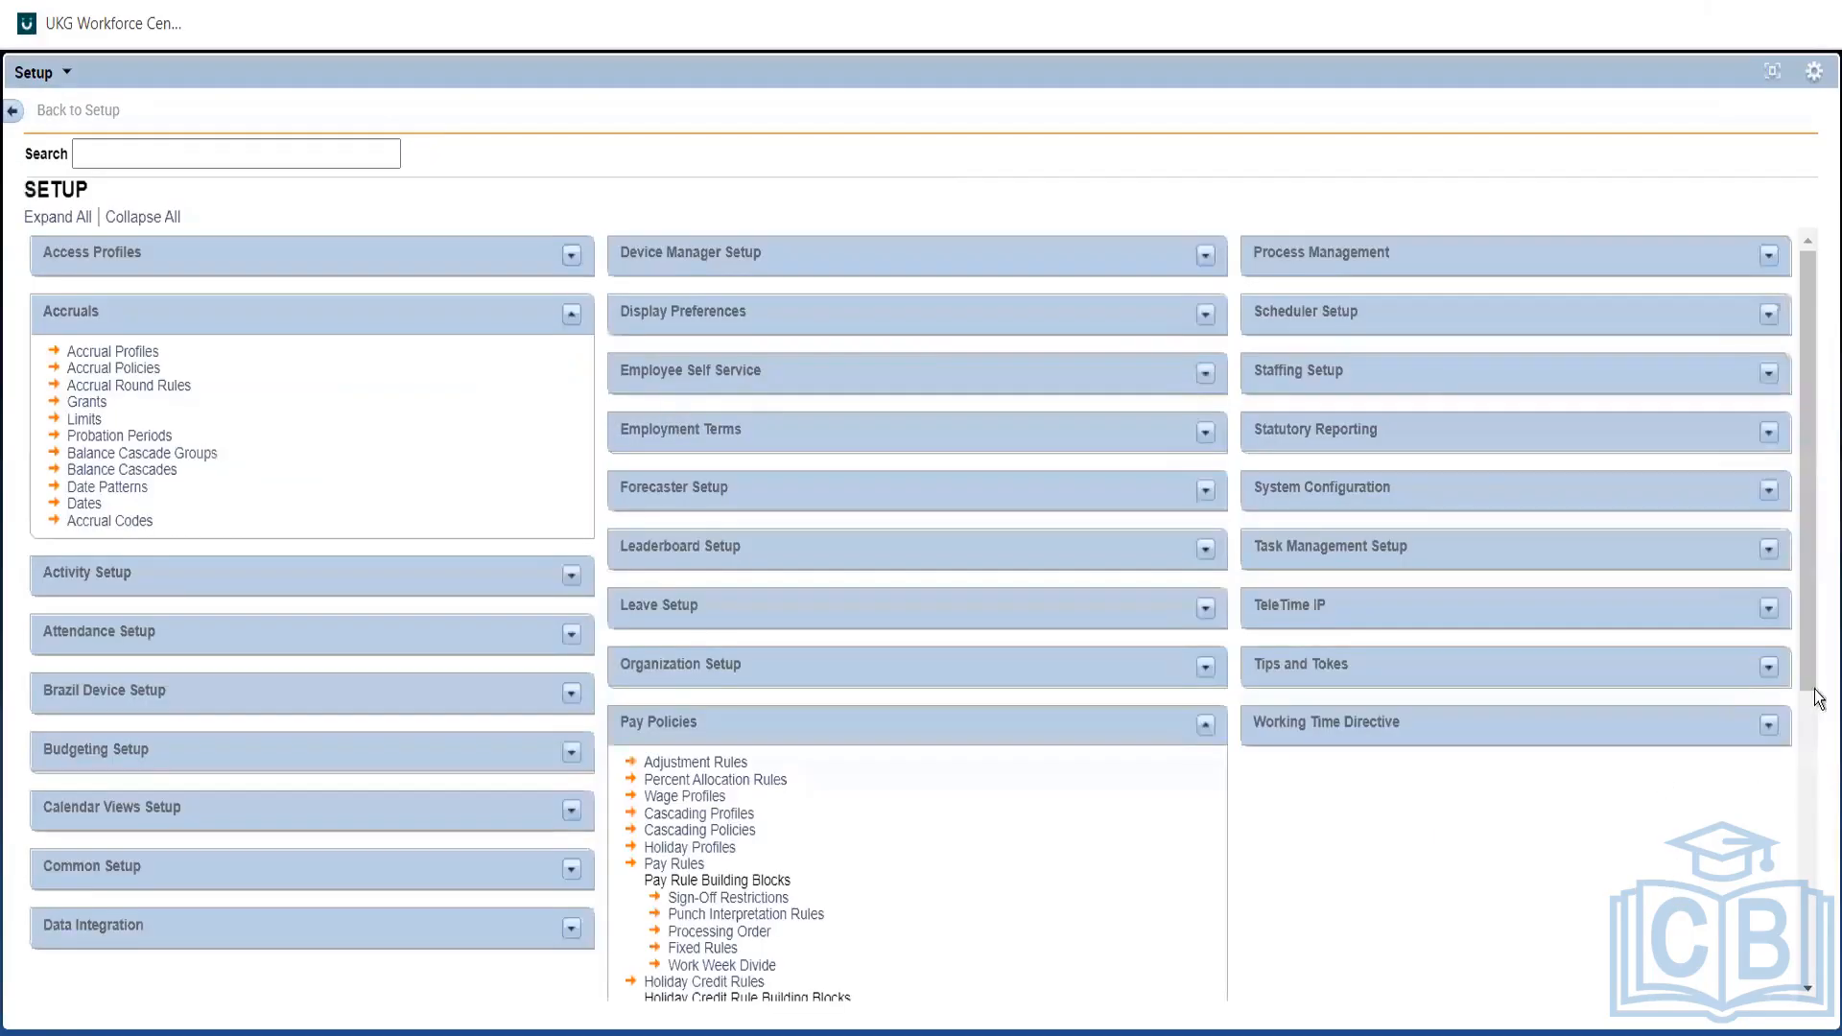
drag(1804, 532, 1793, 811)
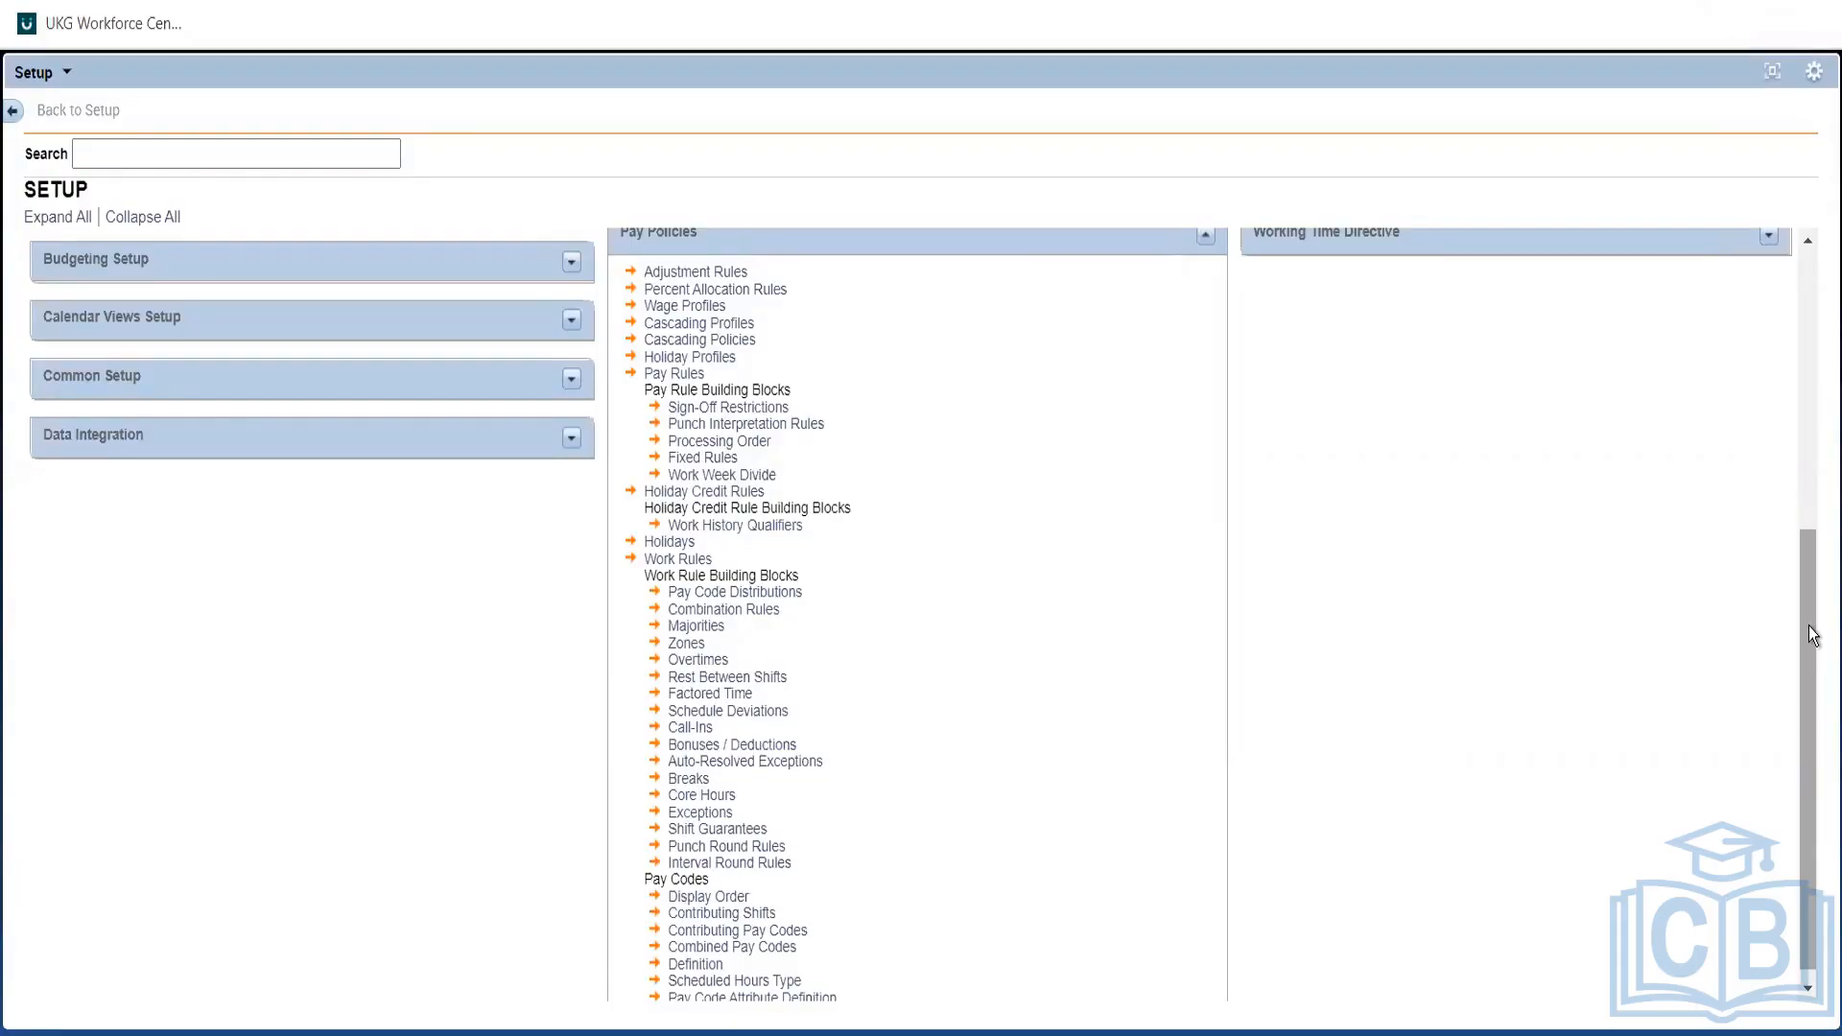
key(alt+Tab)
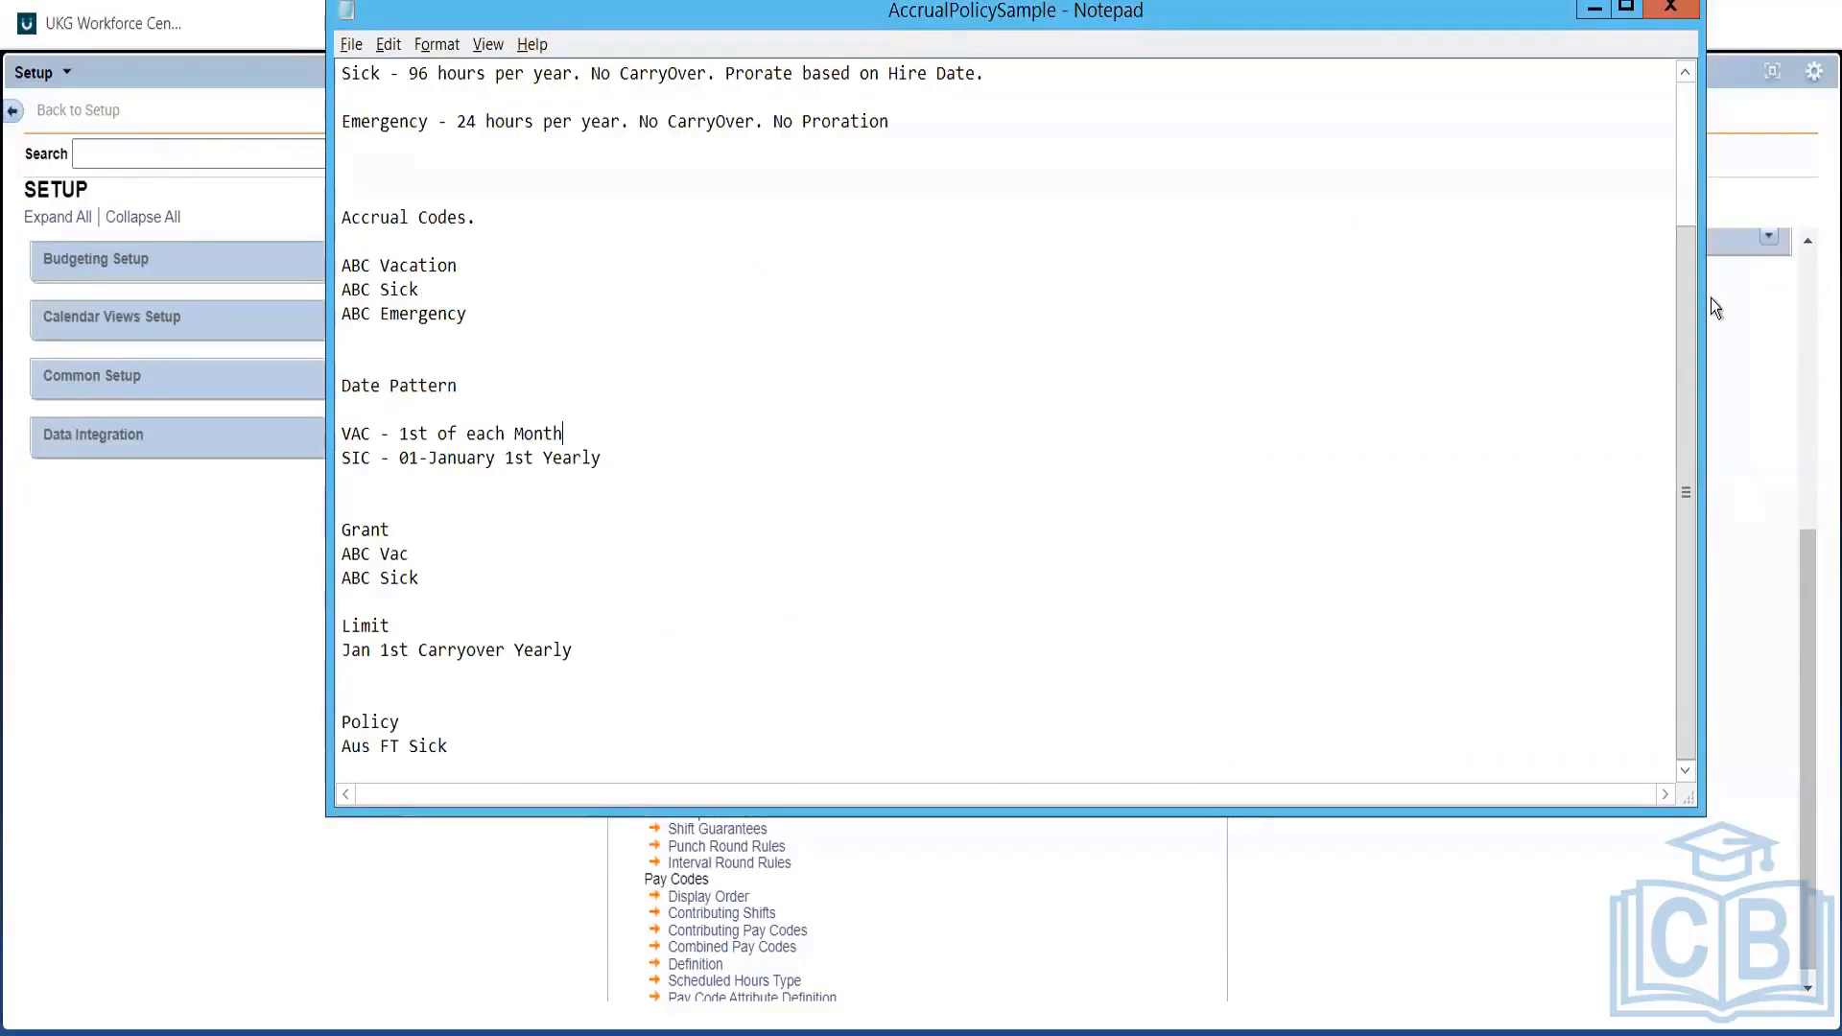
drag(1689, 247, 1671, 75)
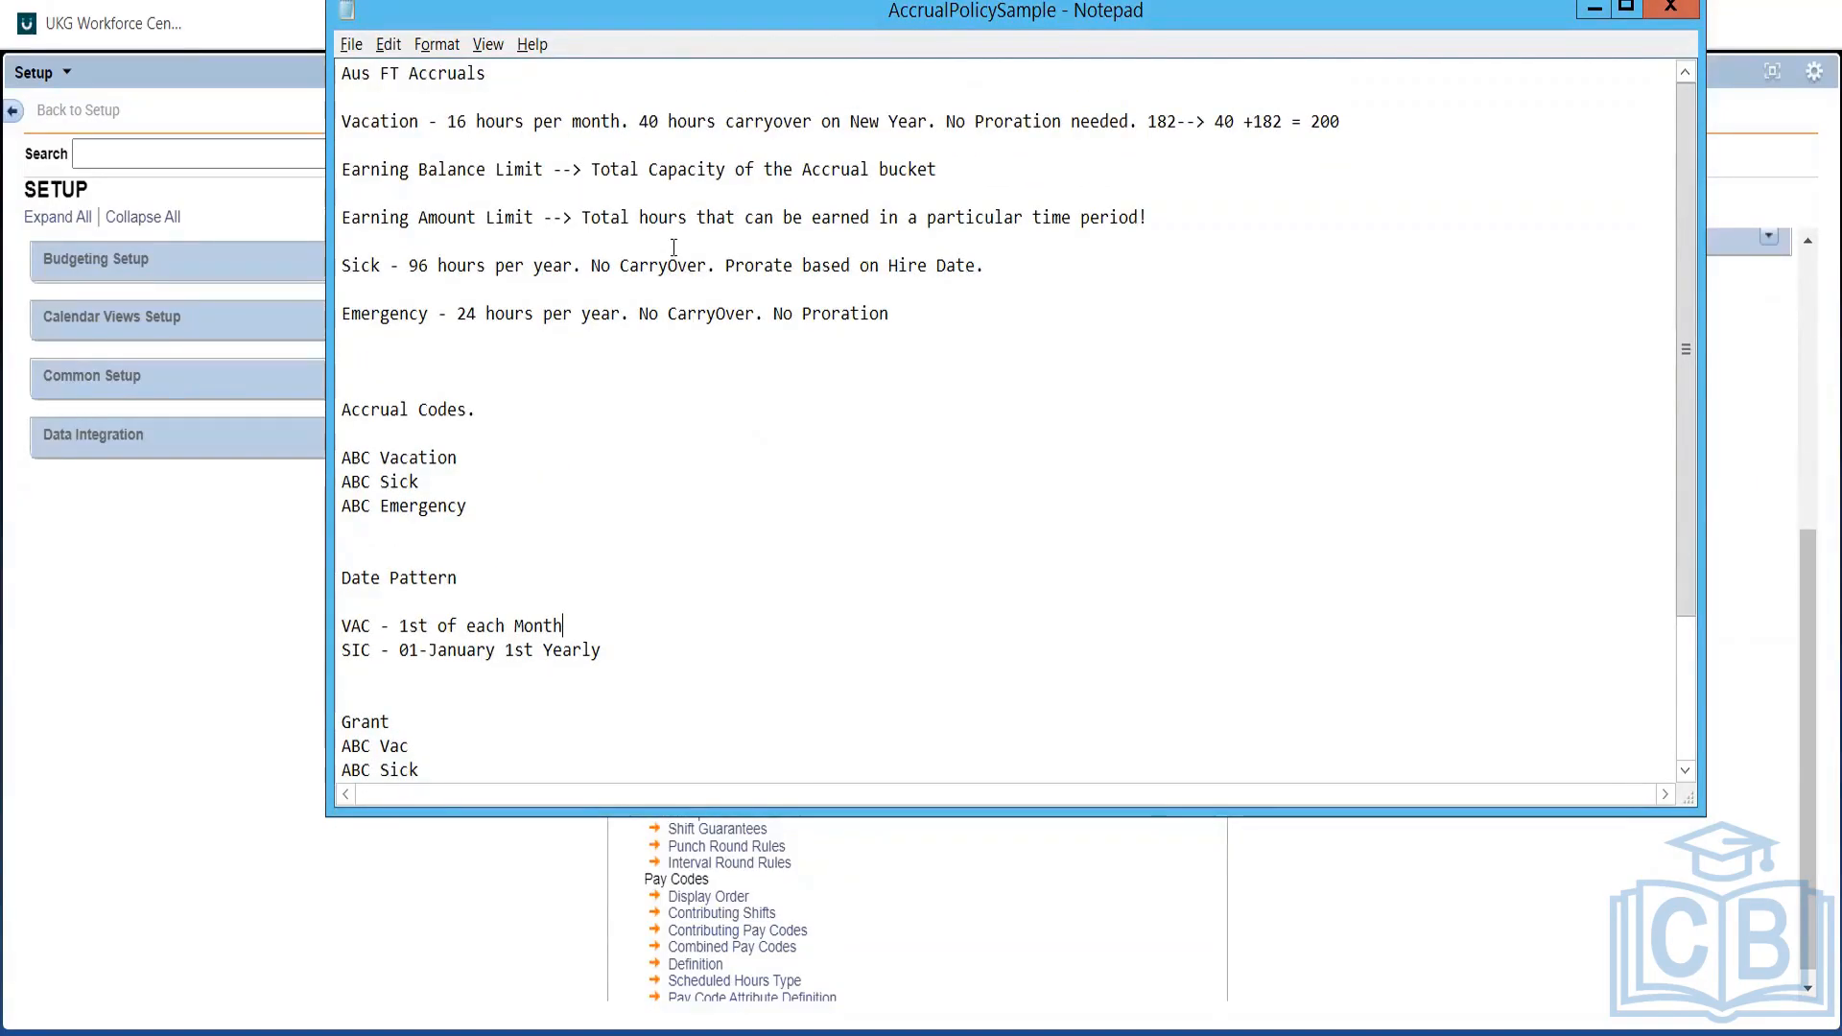
double_click(621, 265)
click(621, 265)
double_click(680, 316)
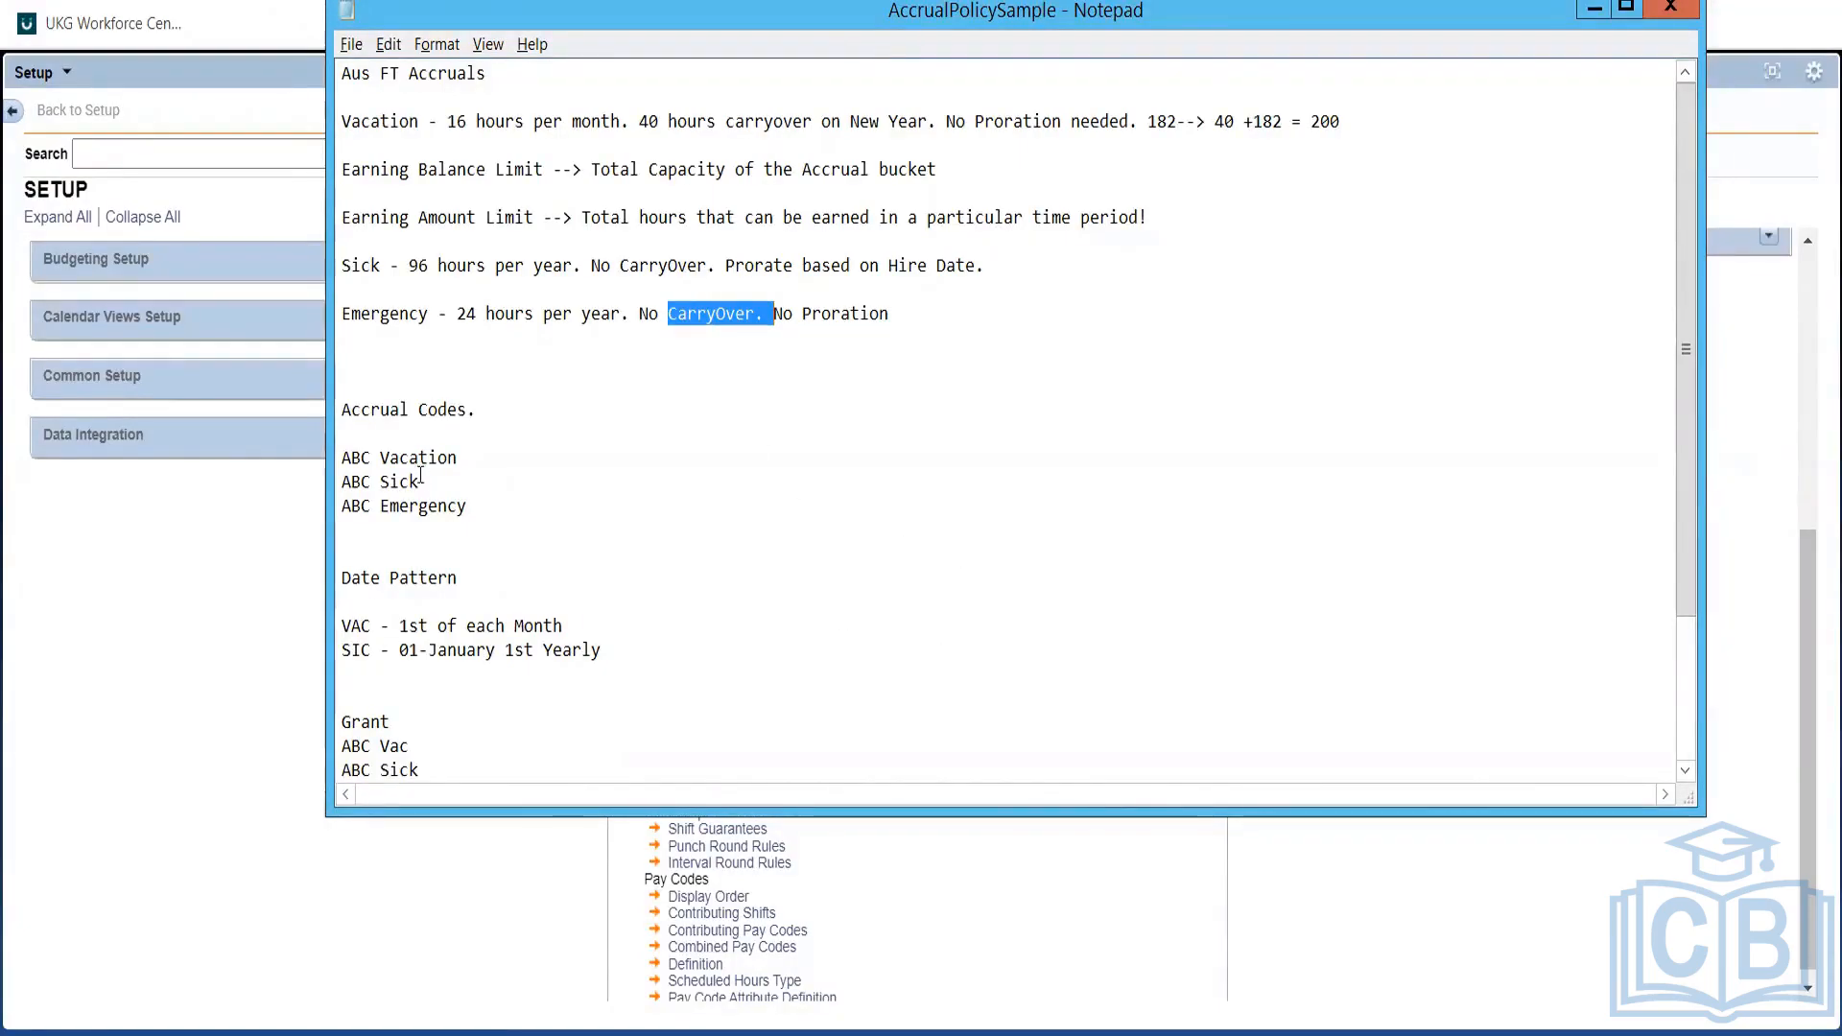
click(186, 569)
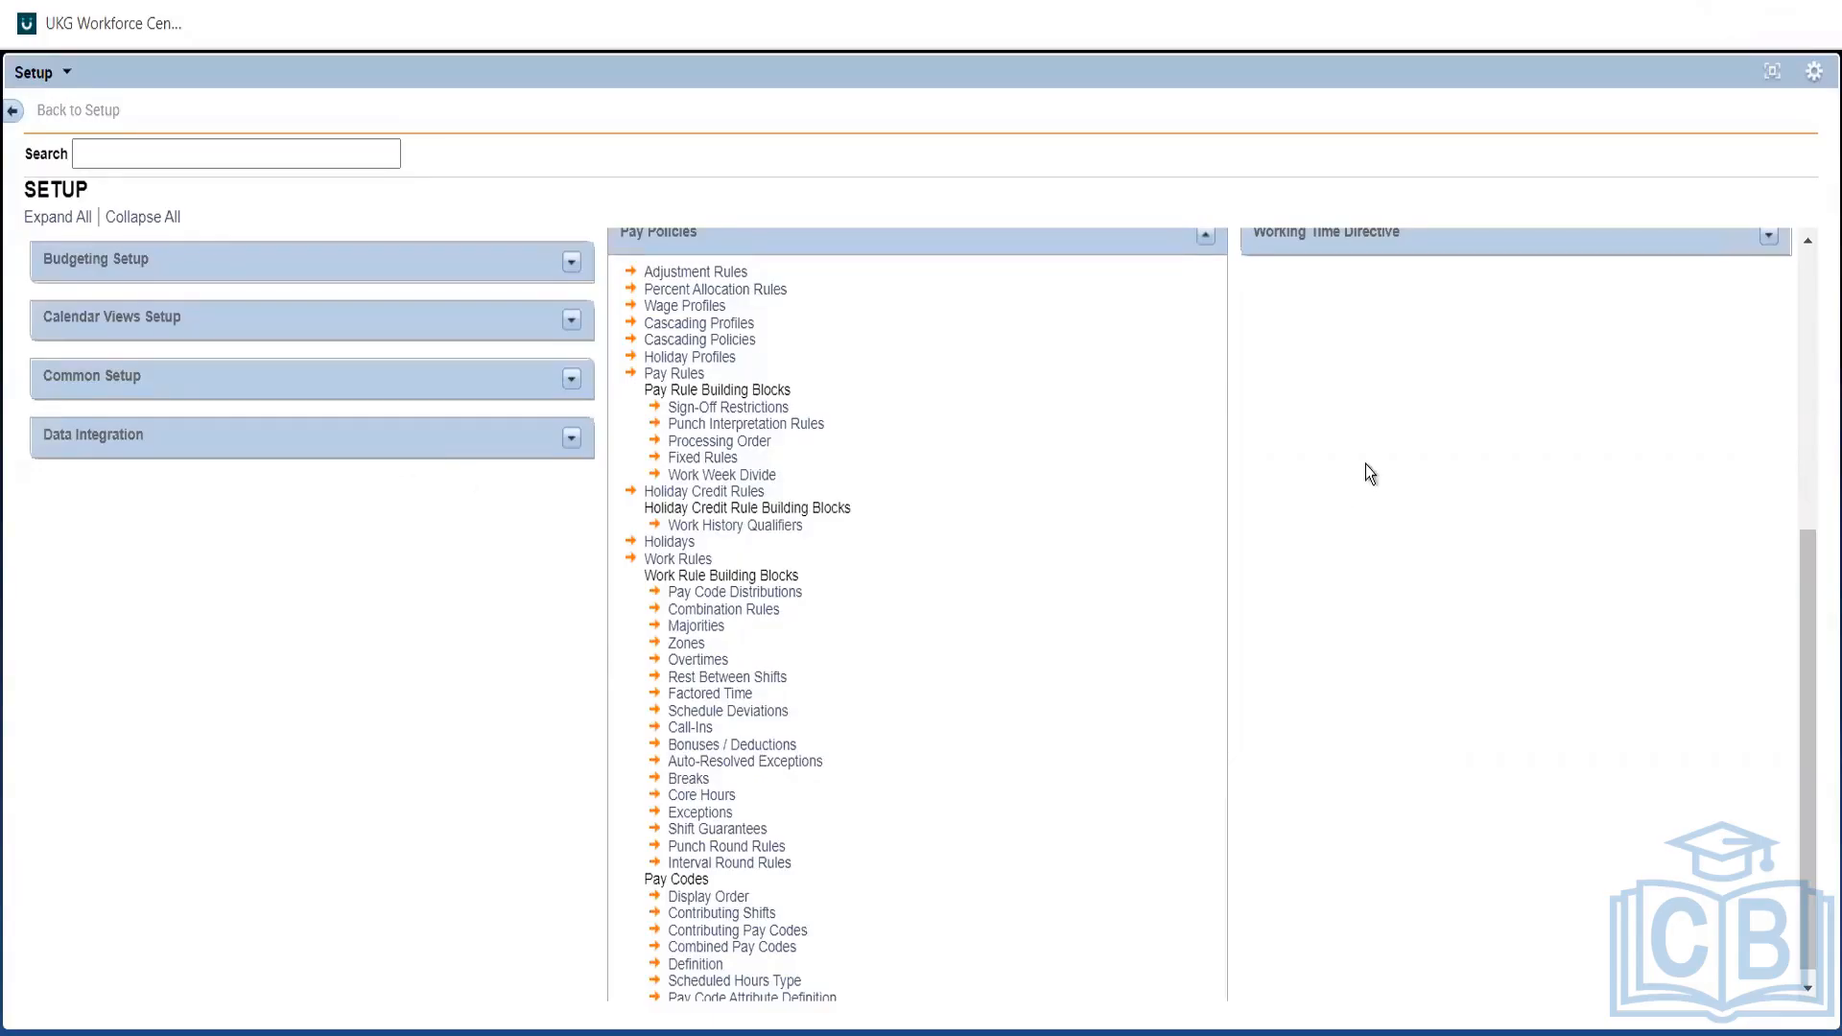
Scroll back to the top of Setup and show the Accruals Balance Cascades list.
scroll(1800, 353, up, 5)
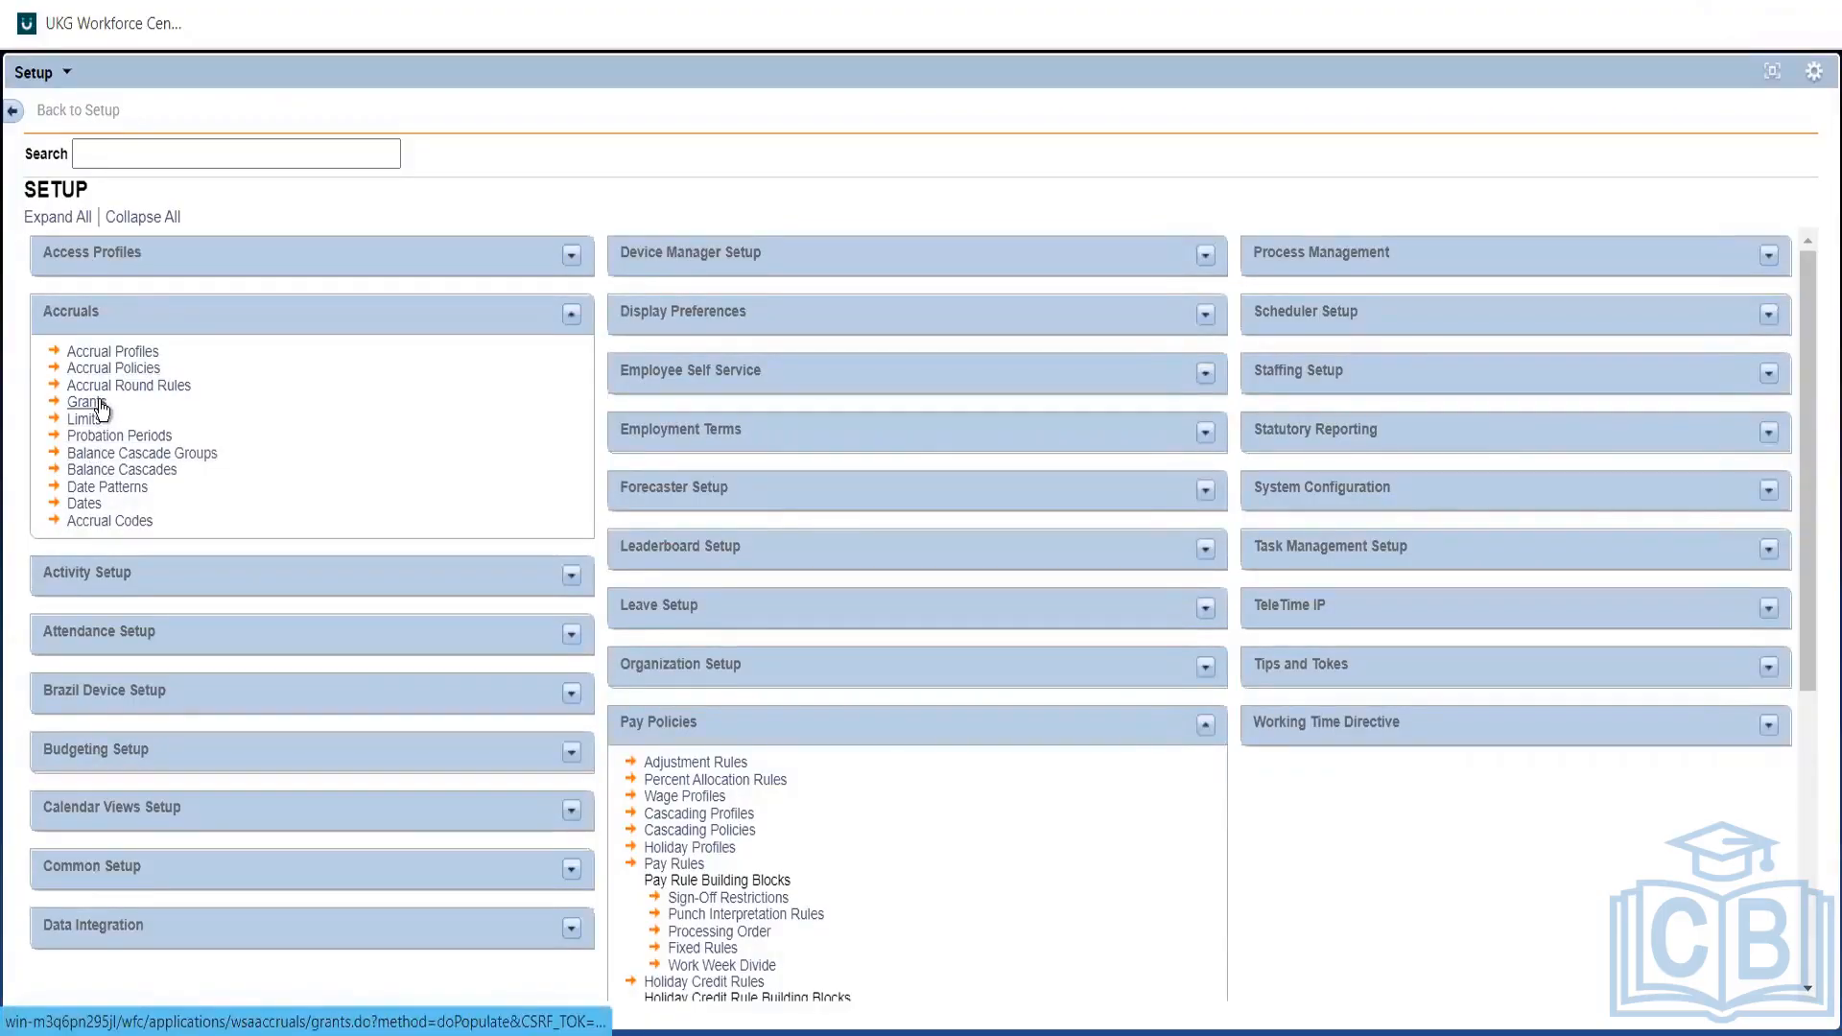
click(139, 473)
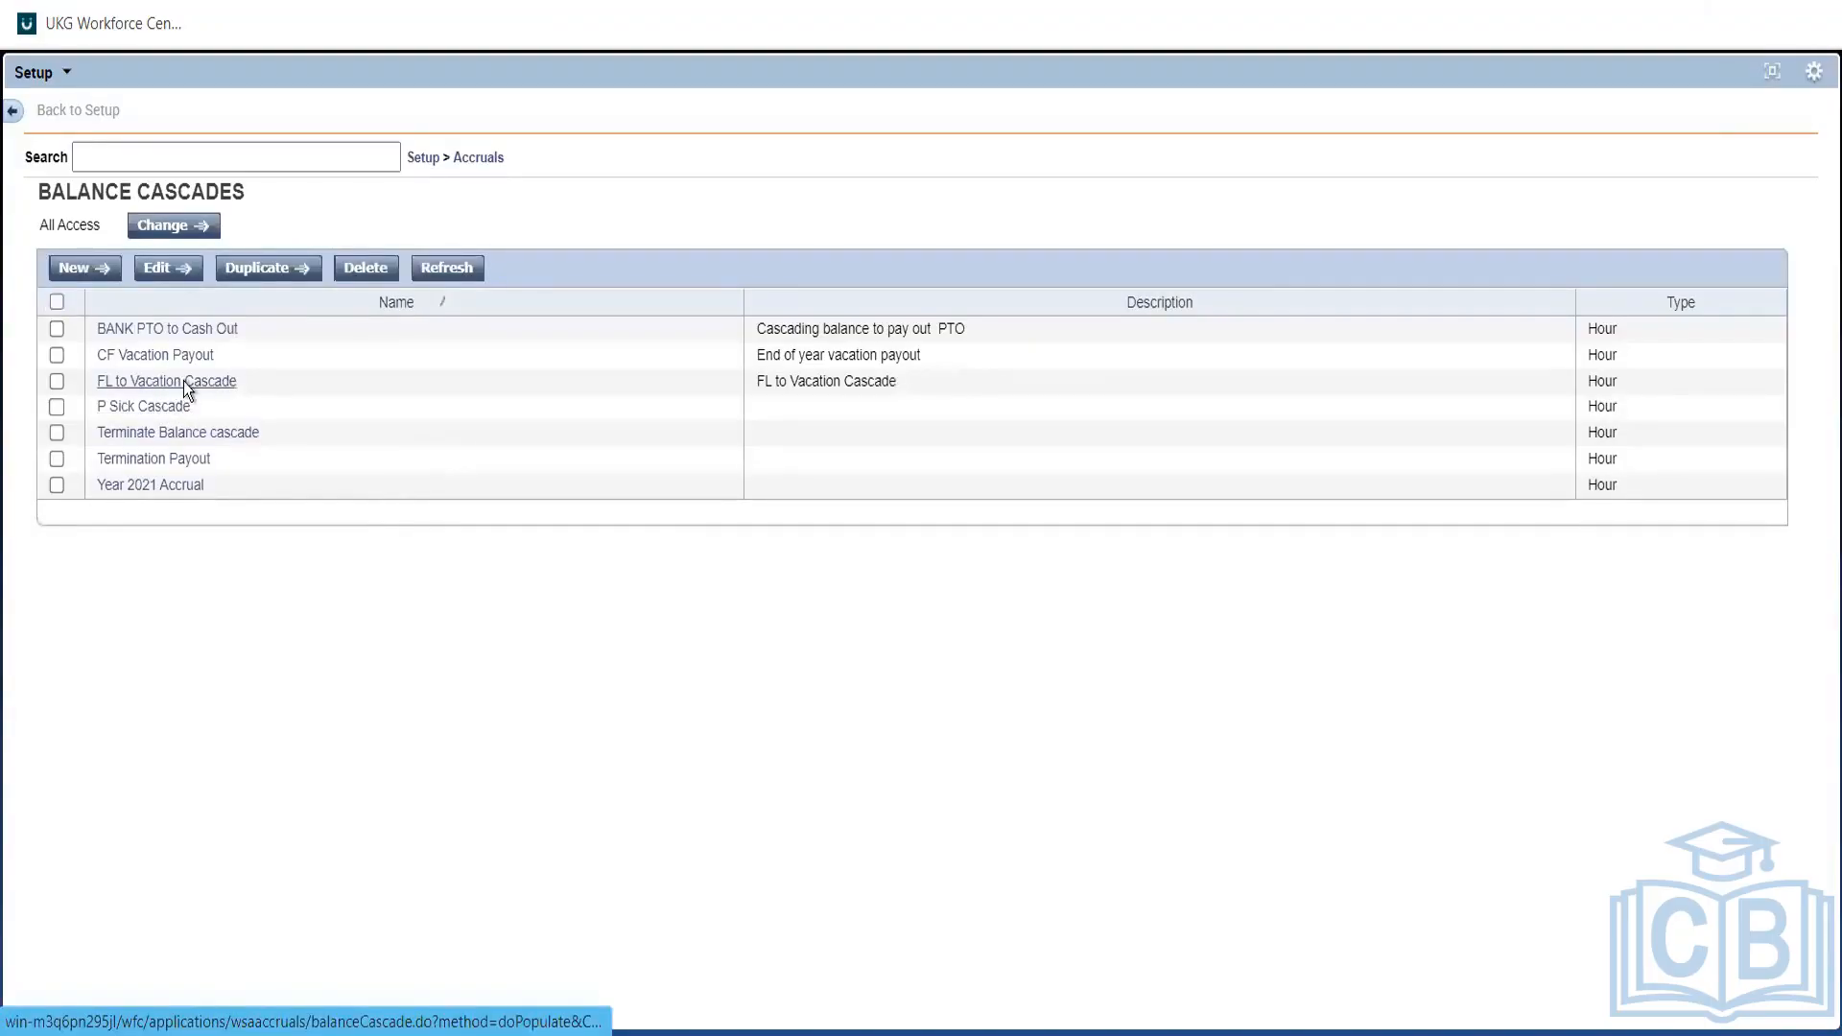
click(182, 382)
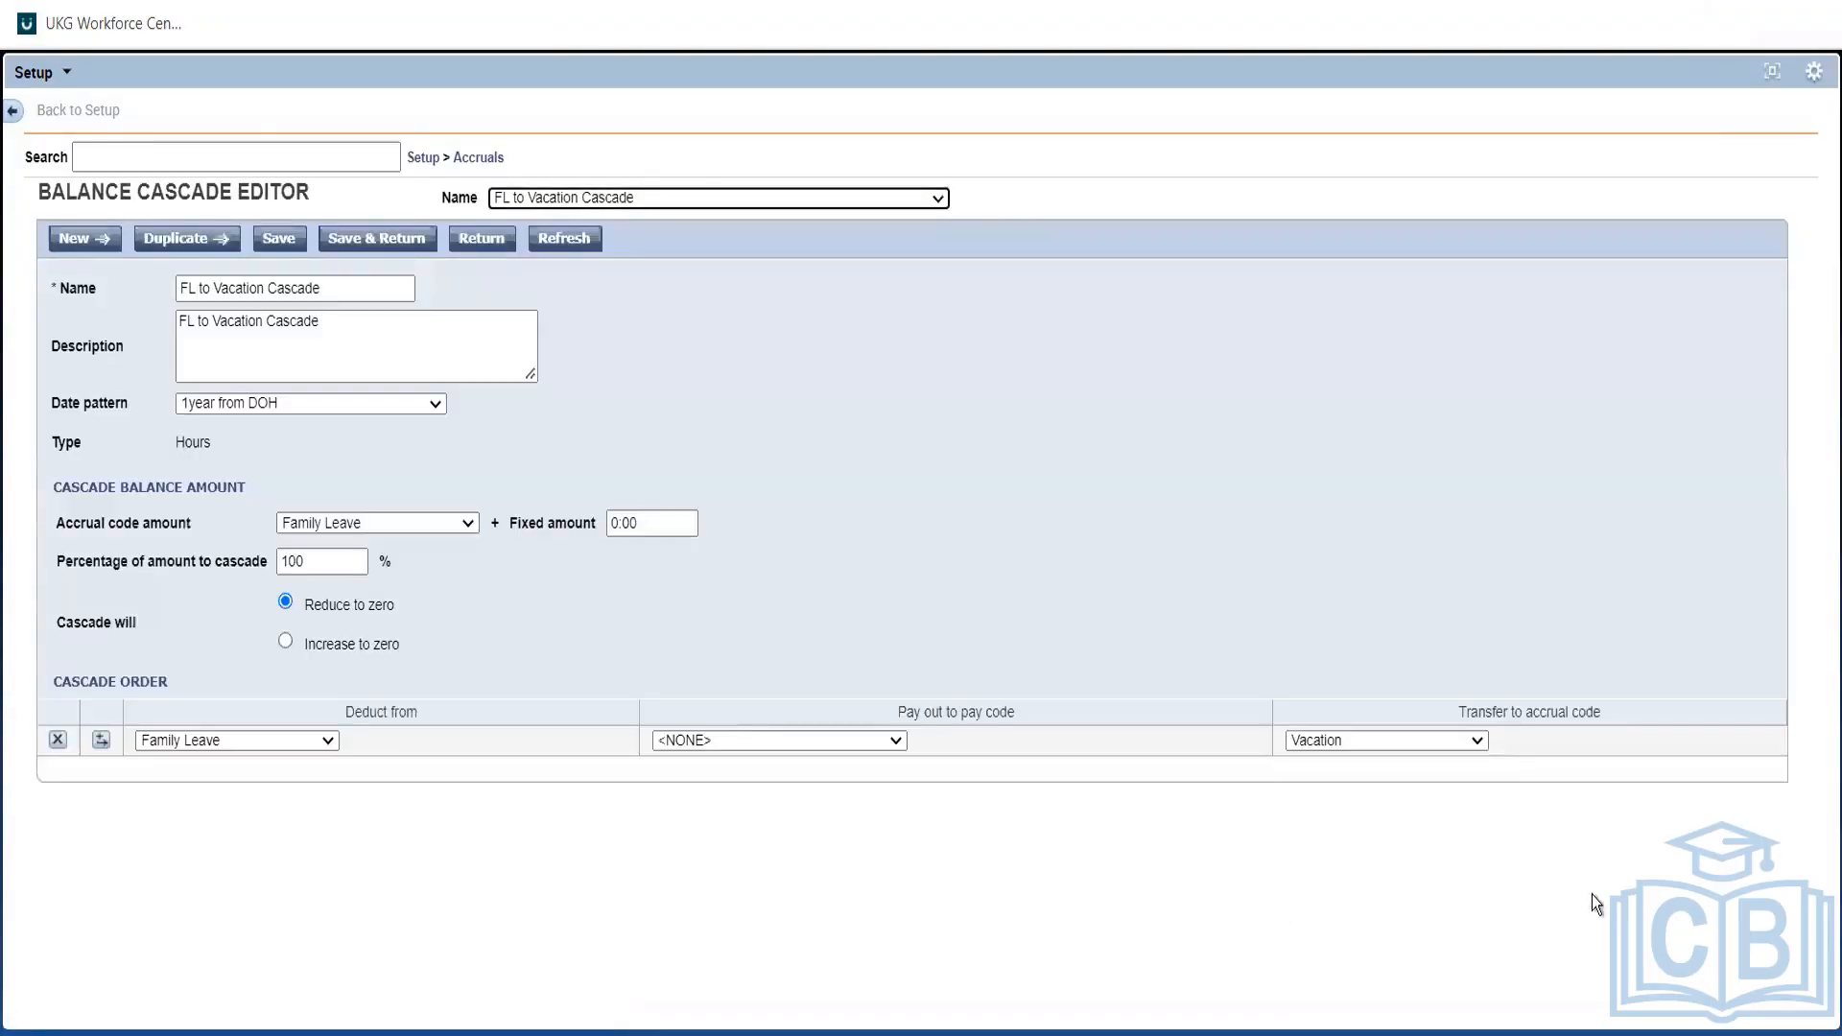
click(1447, 739)
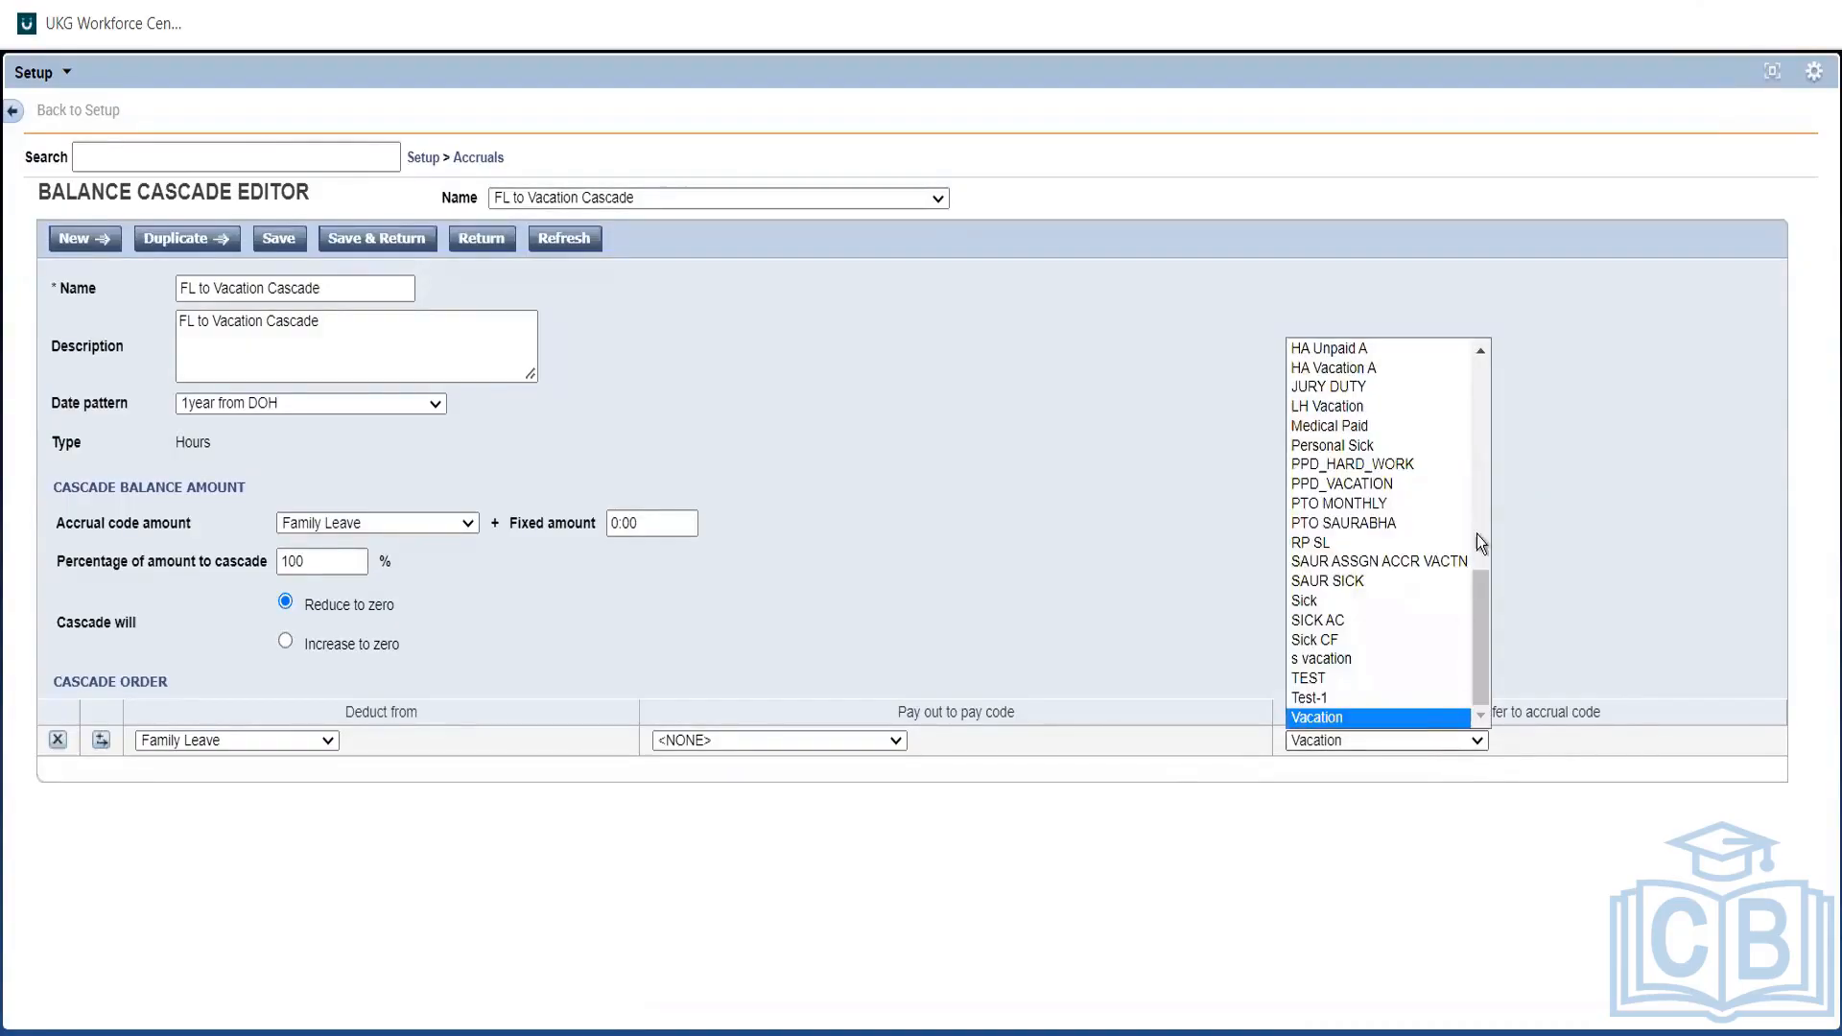
click(1481, 445)
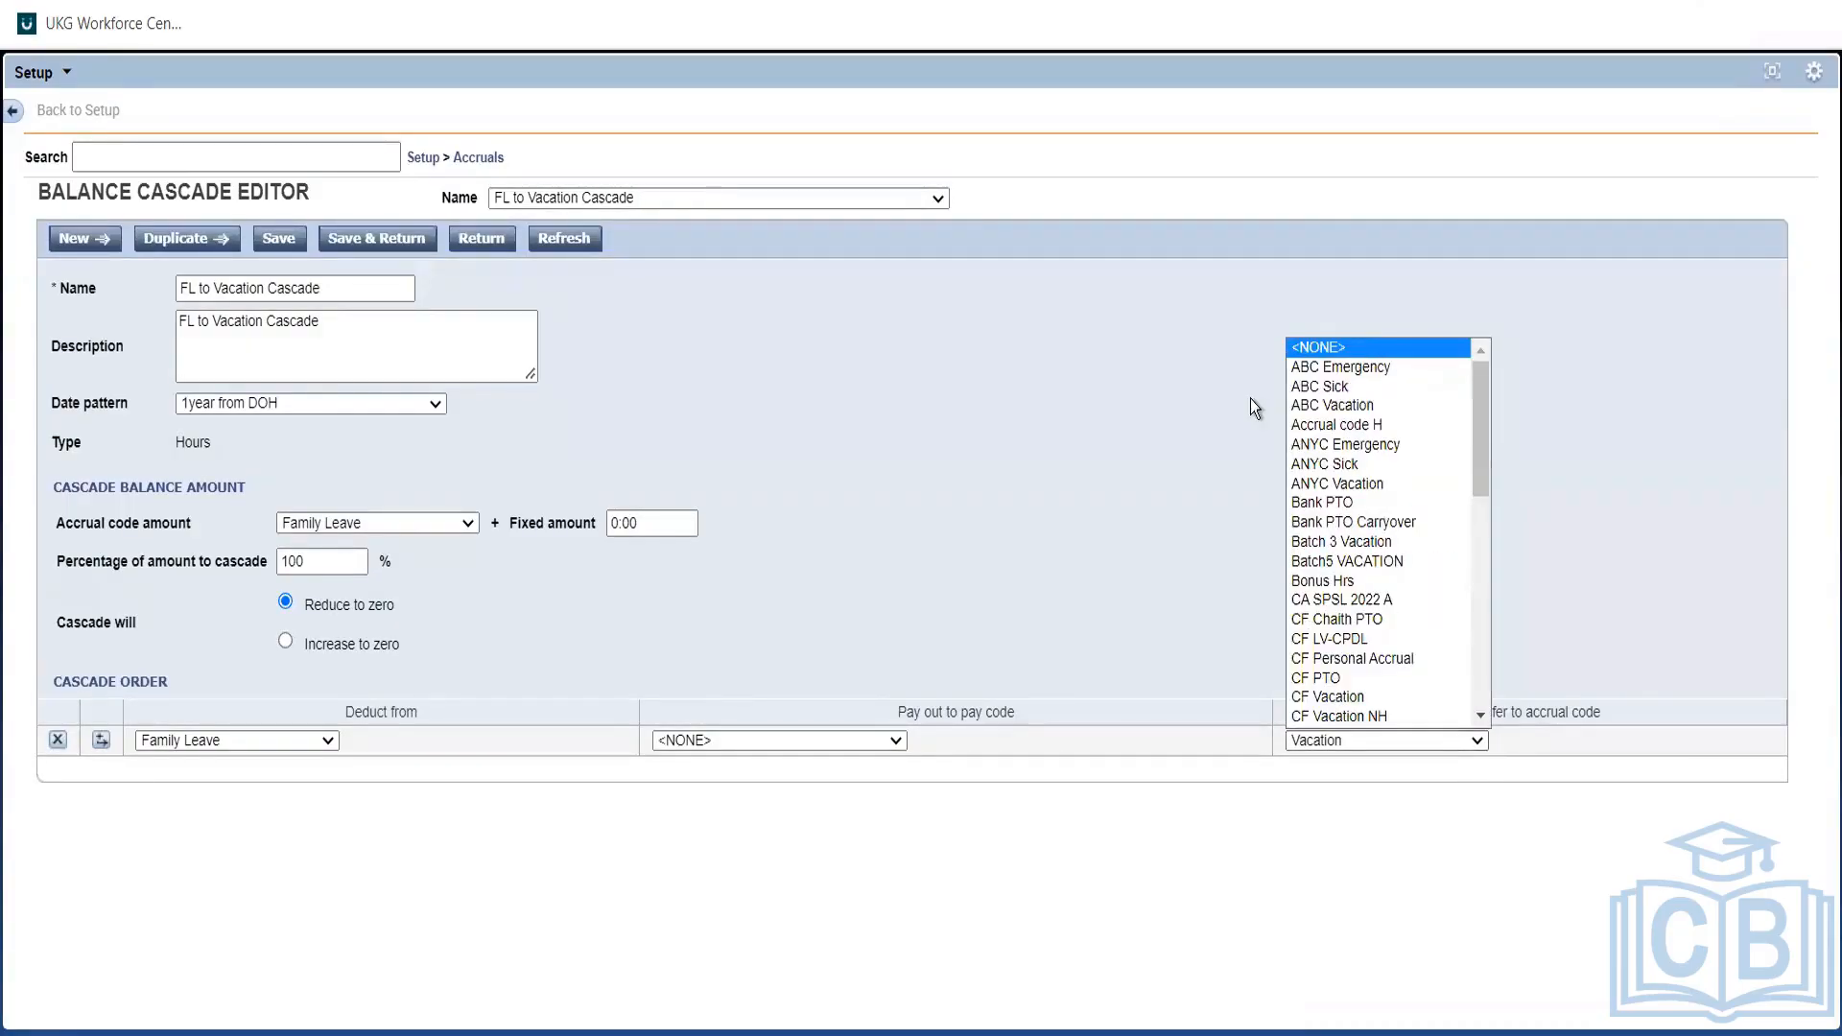
click(878, 738)
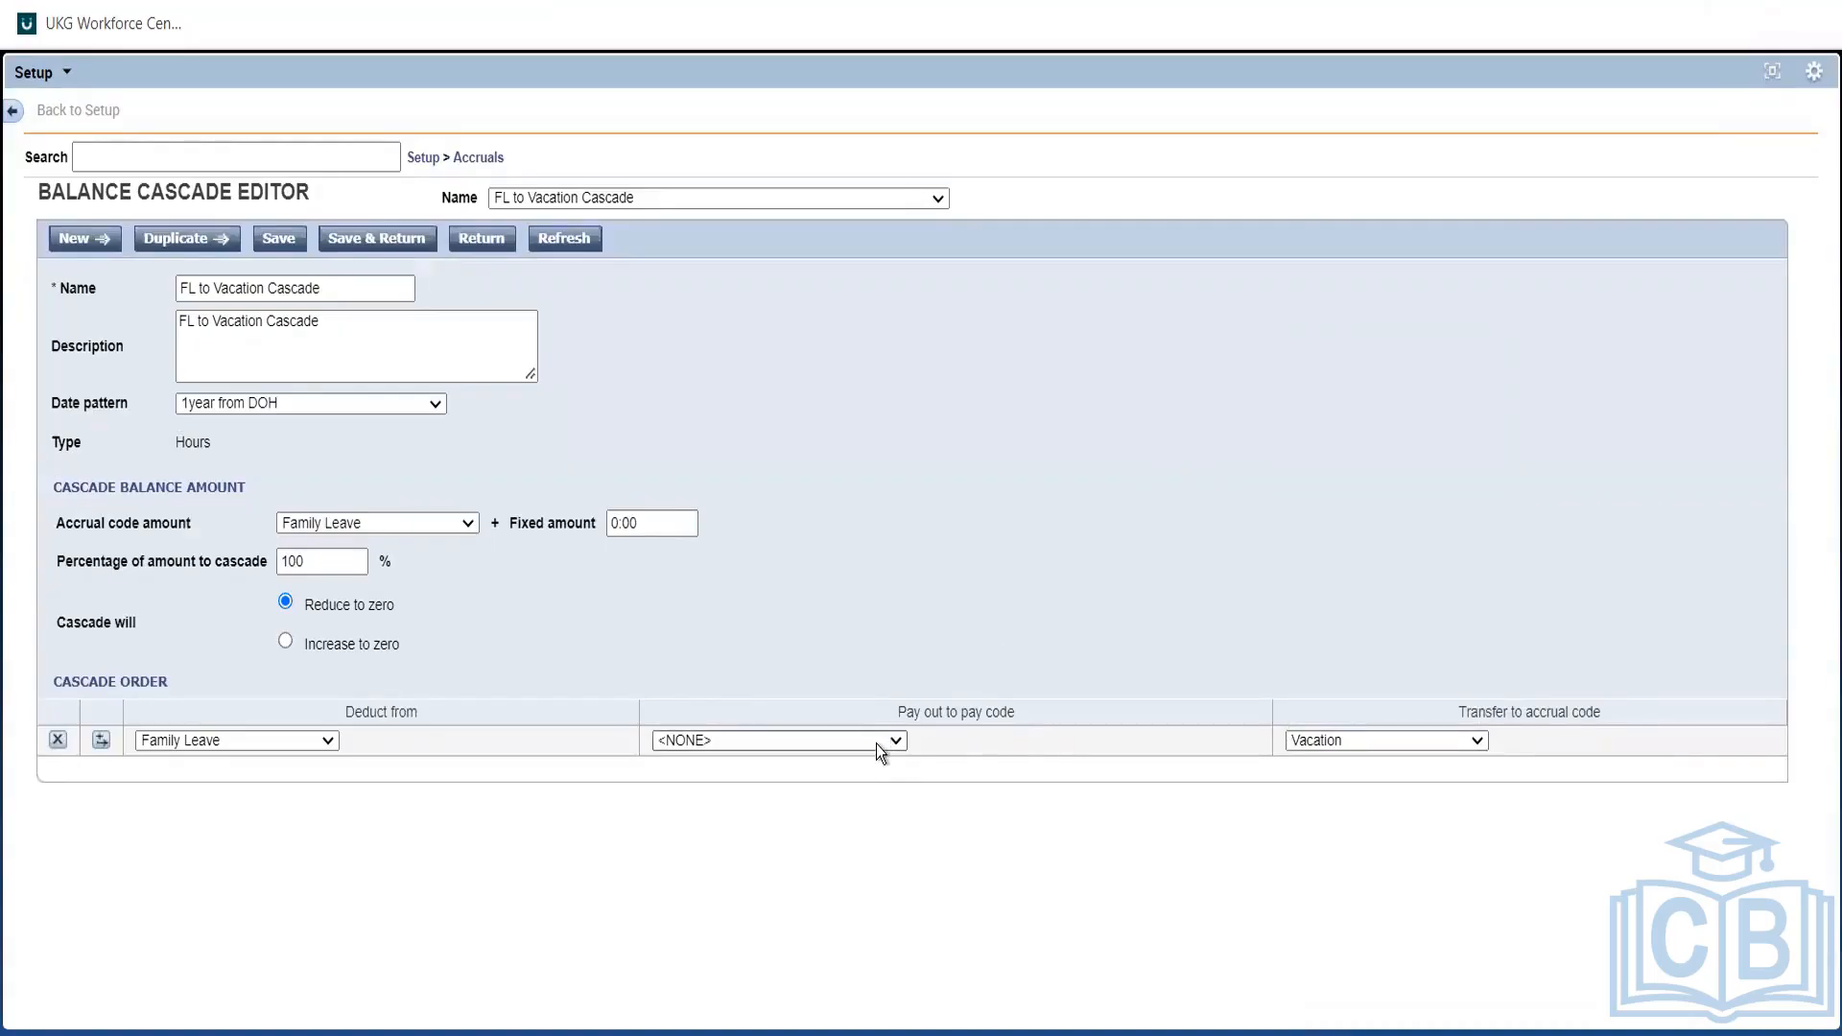
click(879, 737)
scroll(890, 654, down, 1)
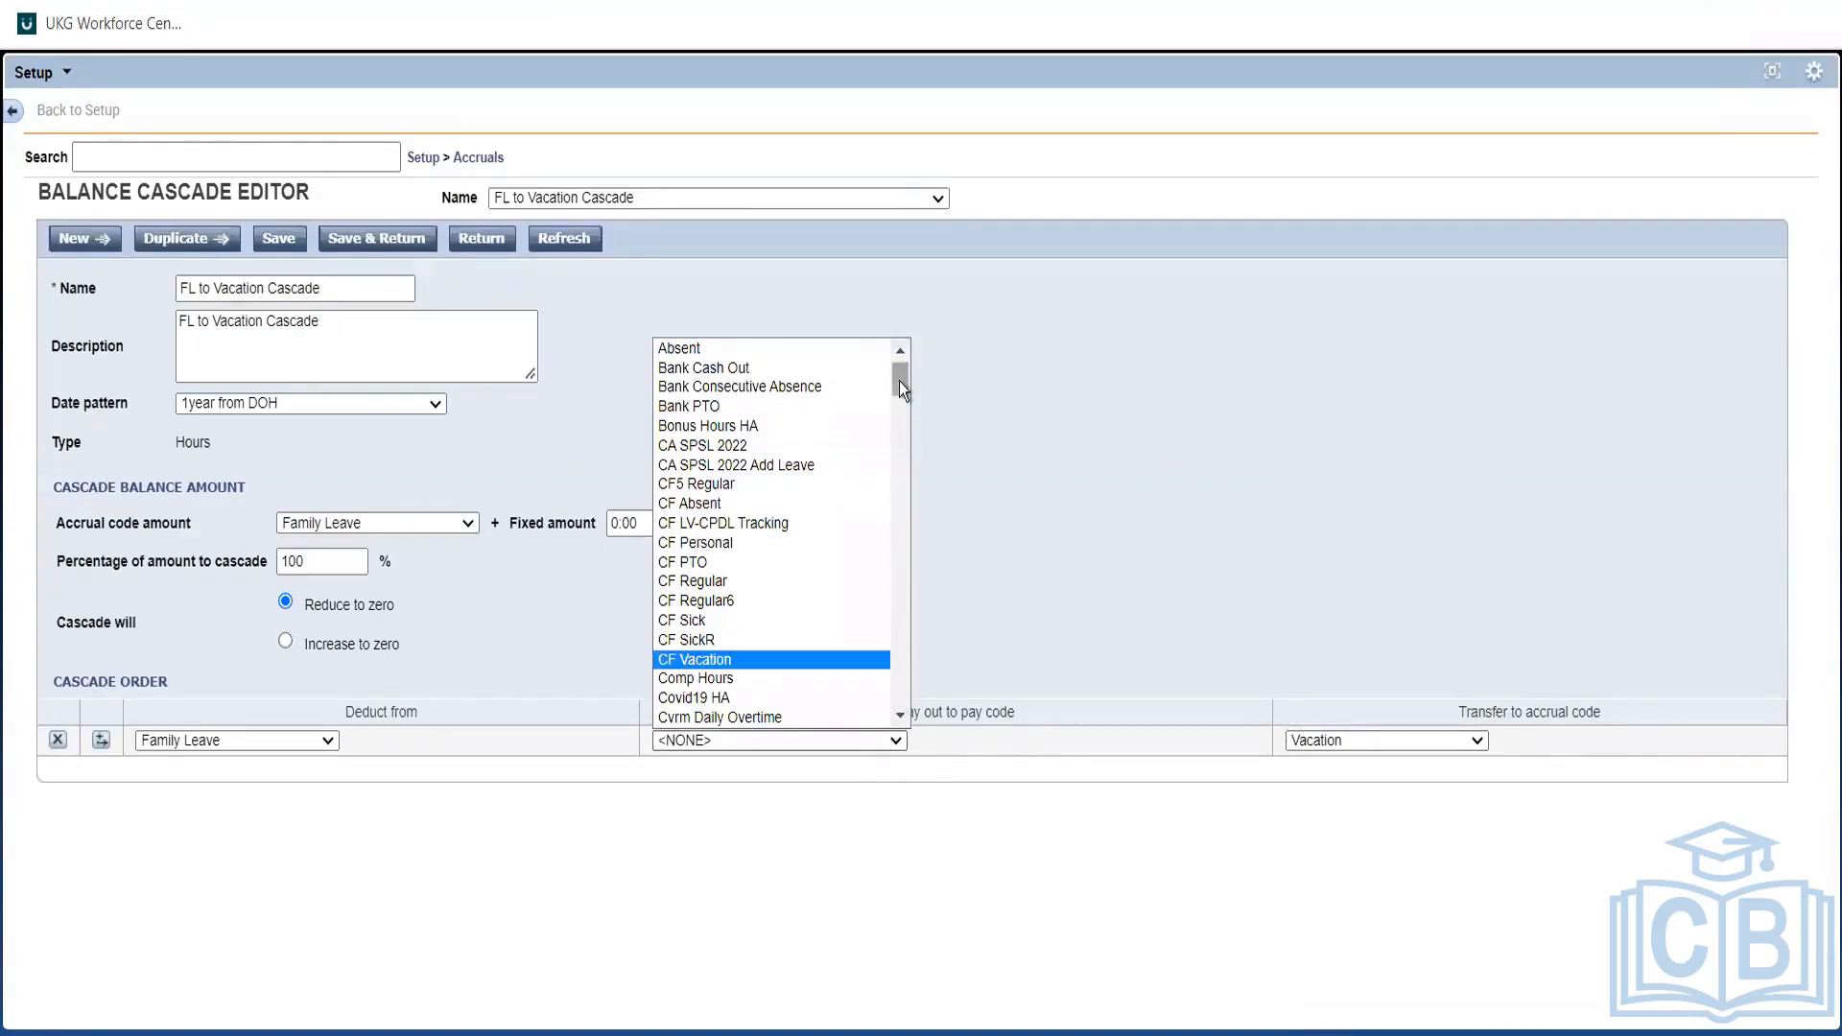
drag(900, 381, 900, 681)
scroll(901, 683, down, 5)
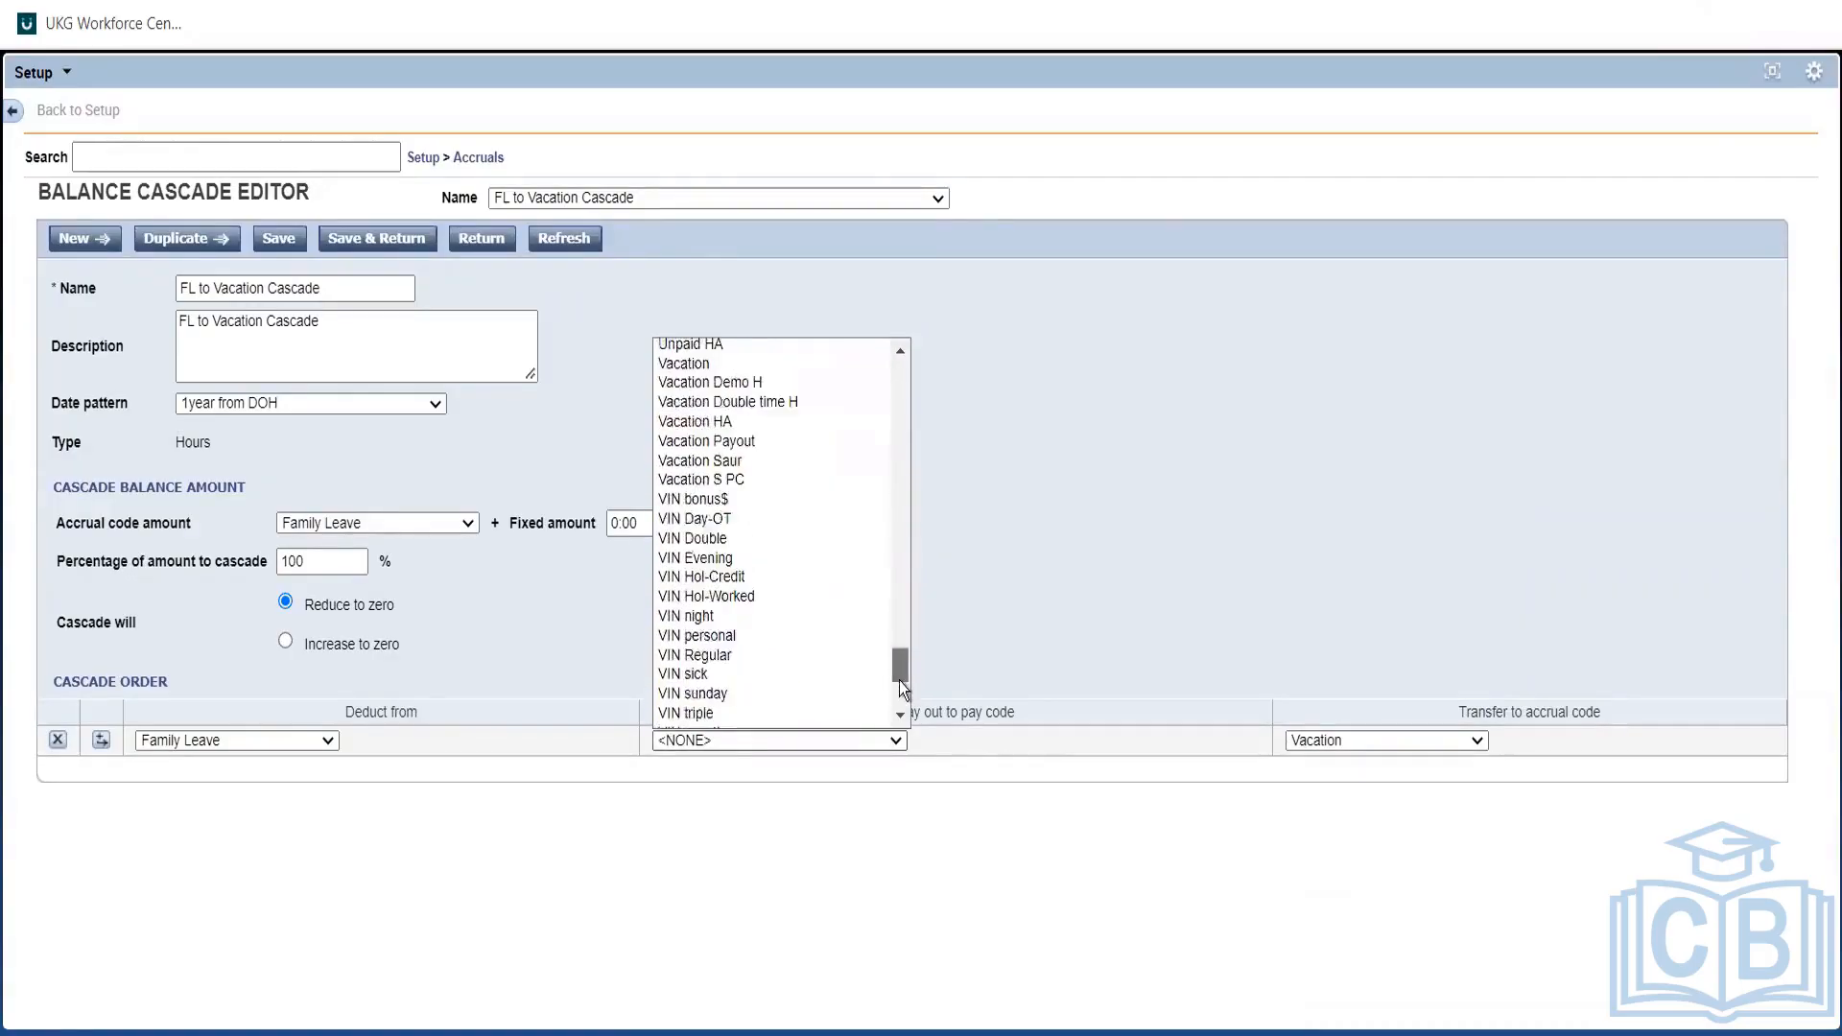
drag(917, 631, 917, 614)
click(1187, 495)
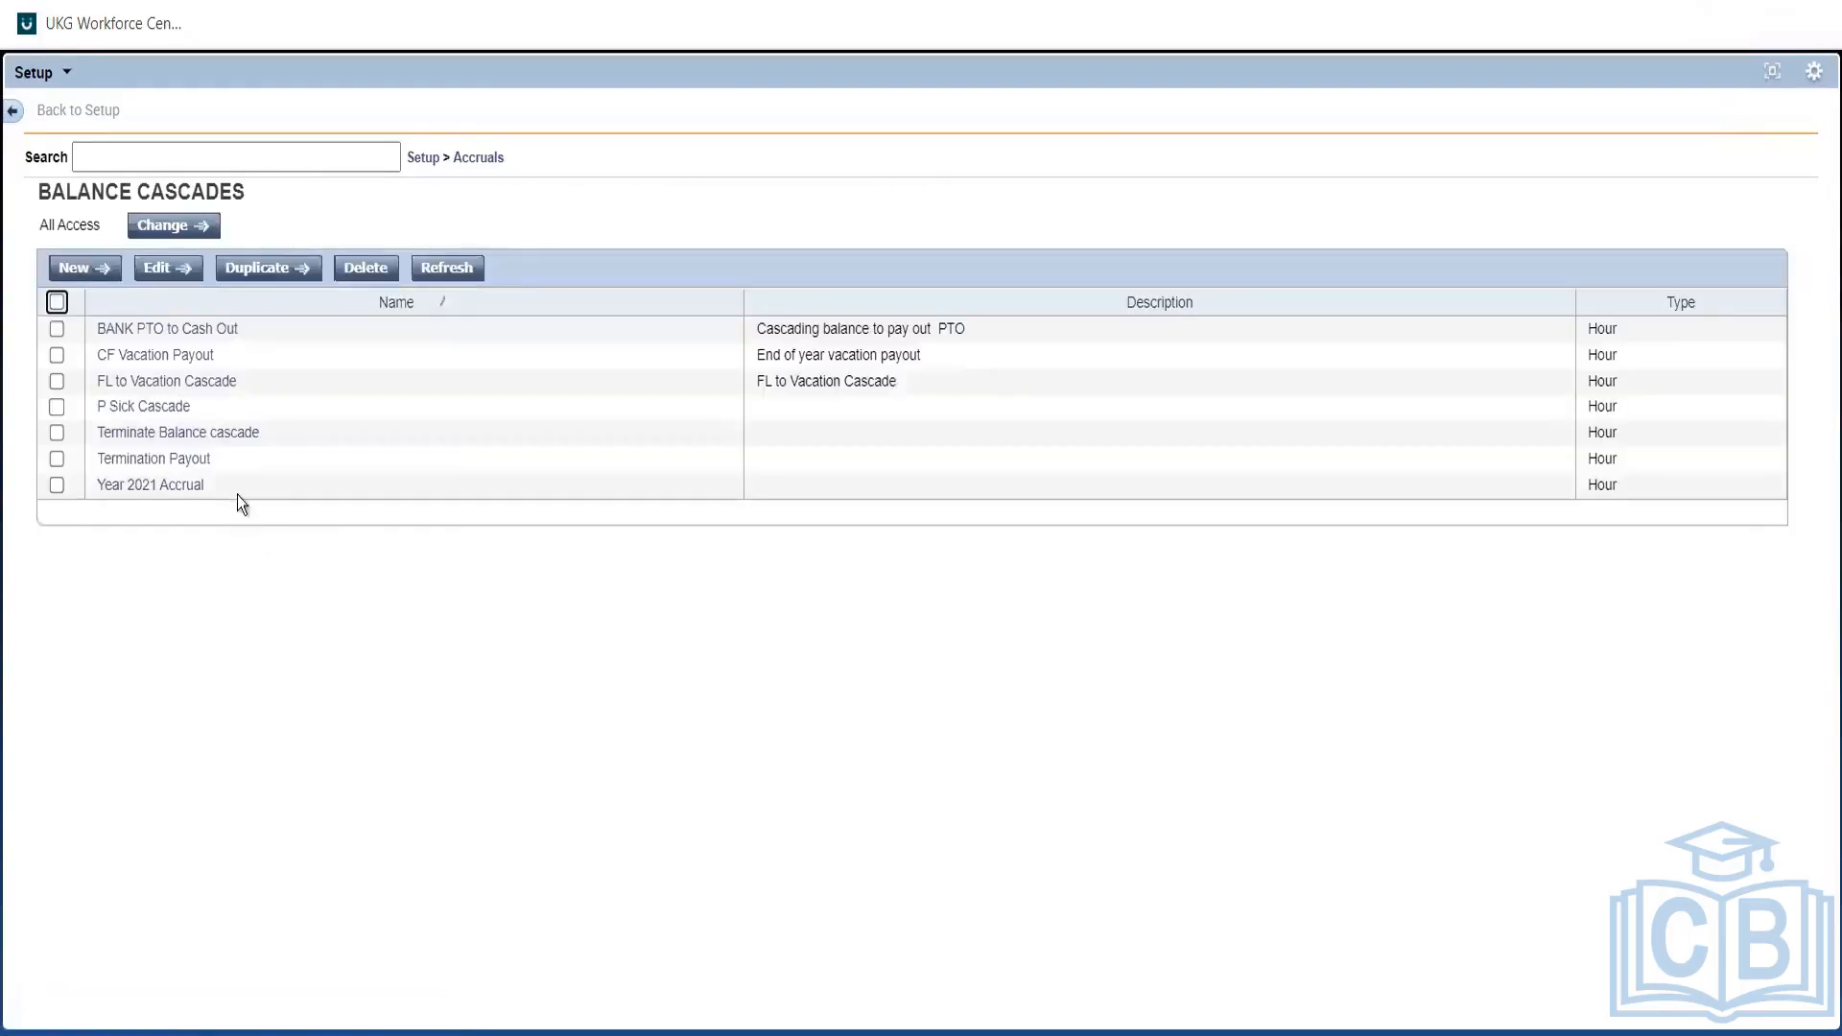
click(188, 460)
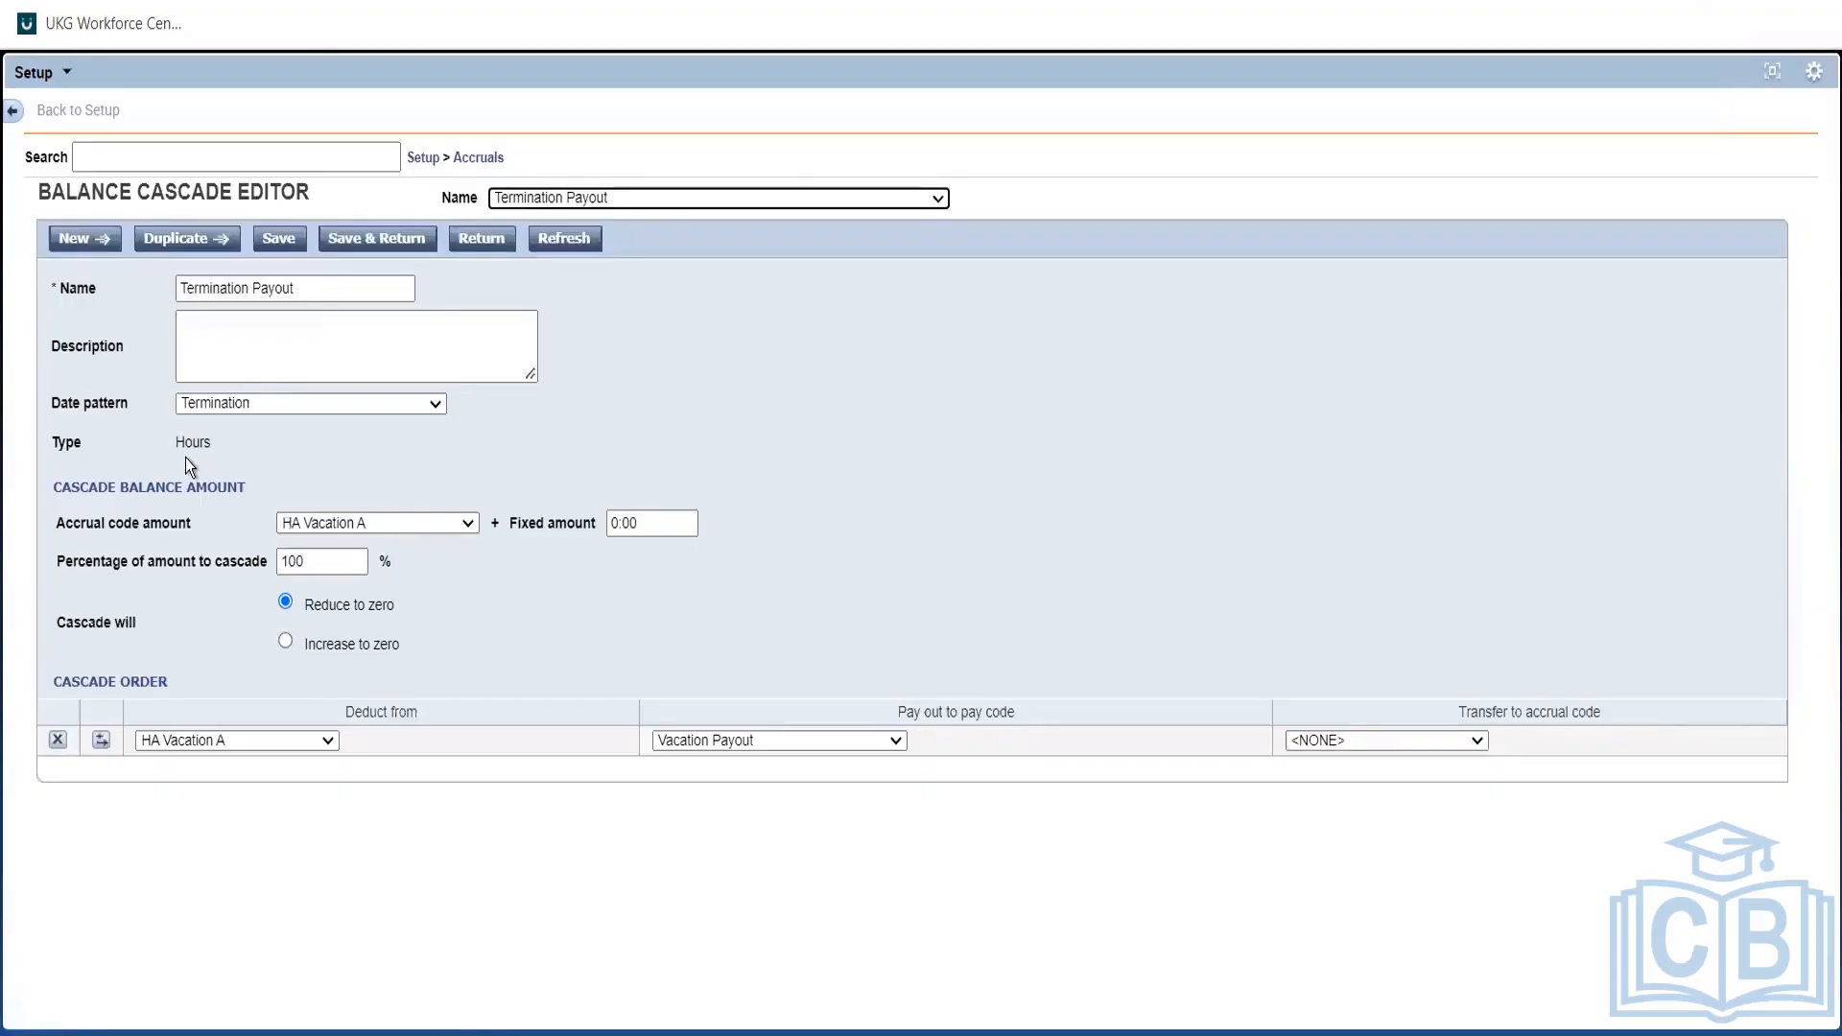
click(325, 410)
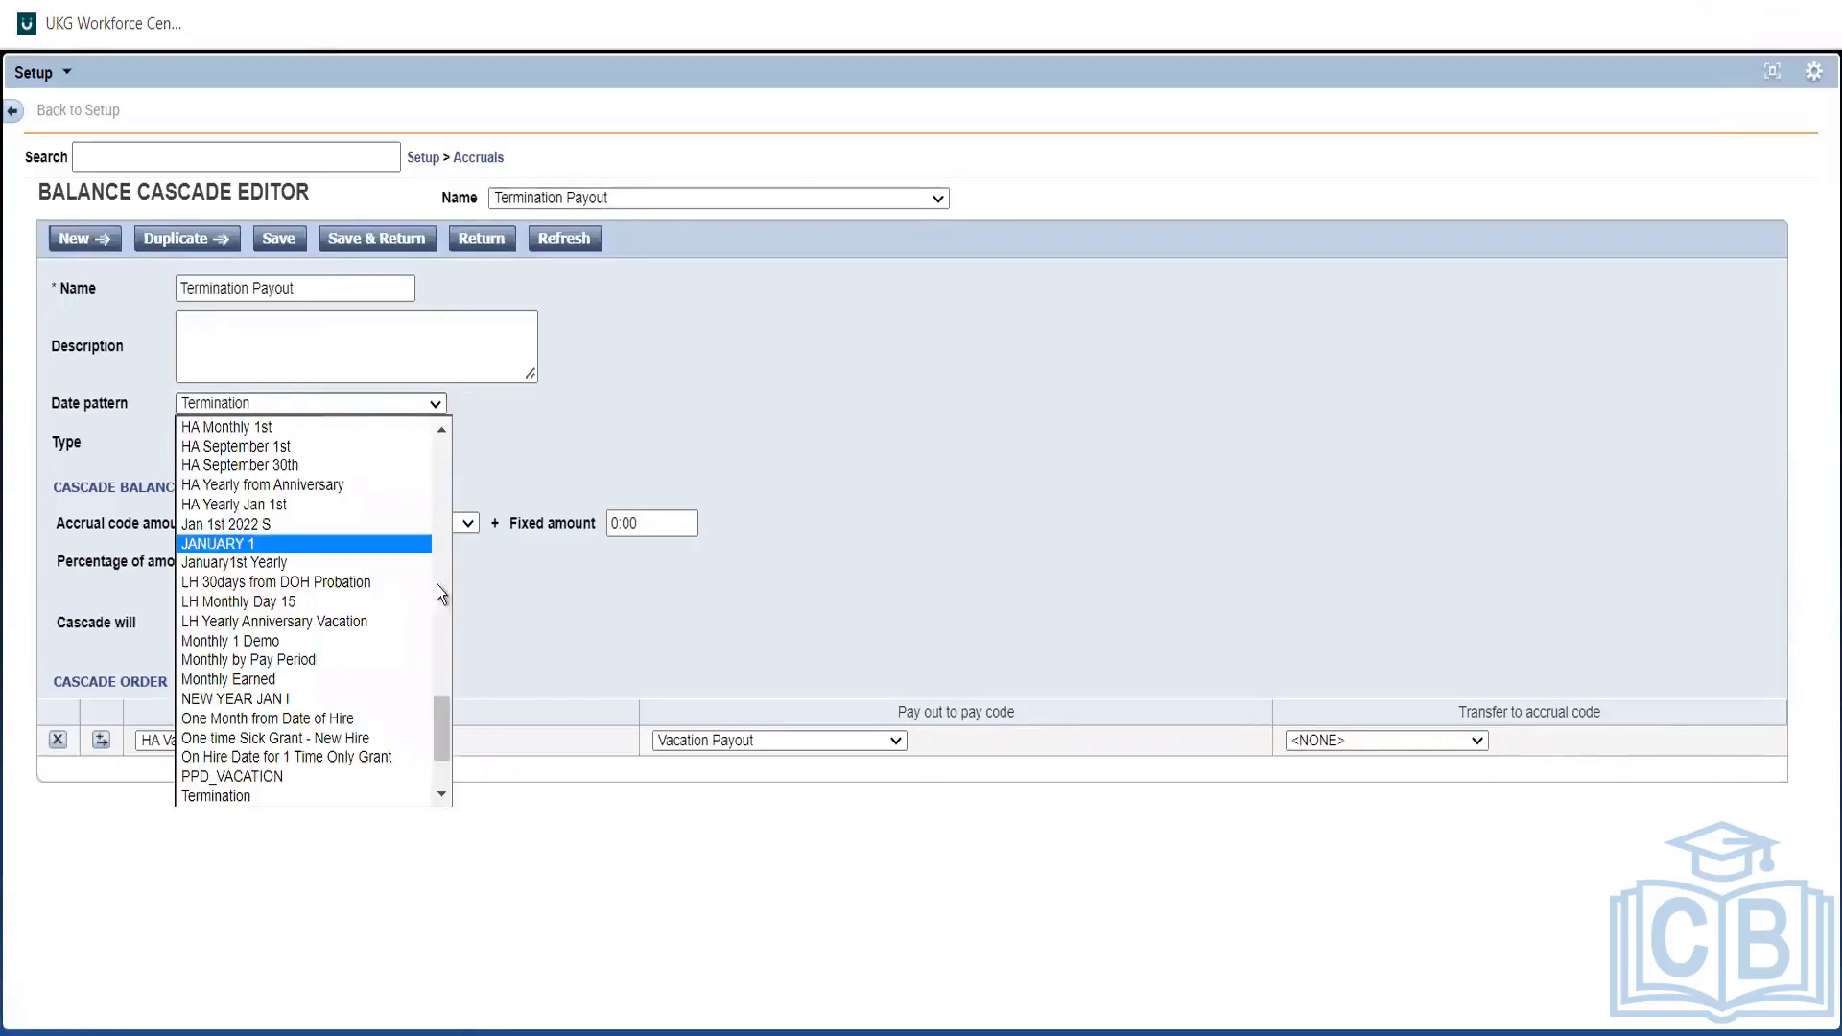
click(717, 429)
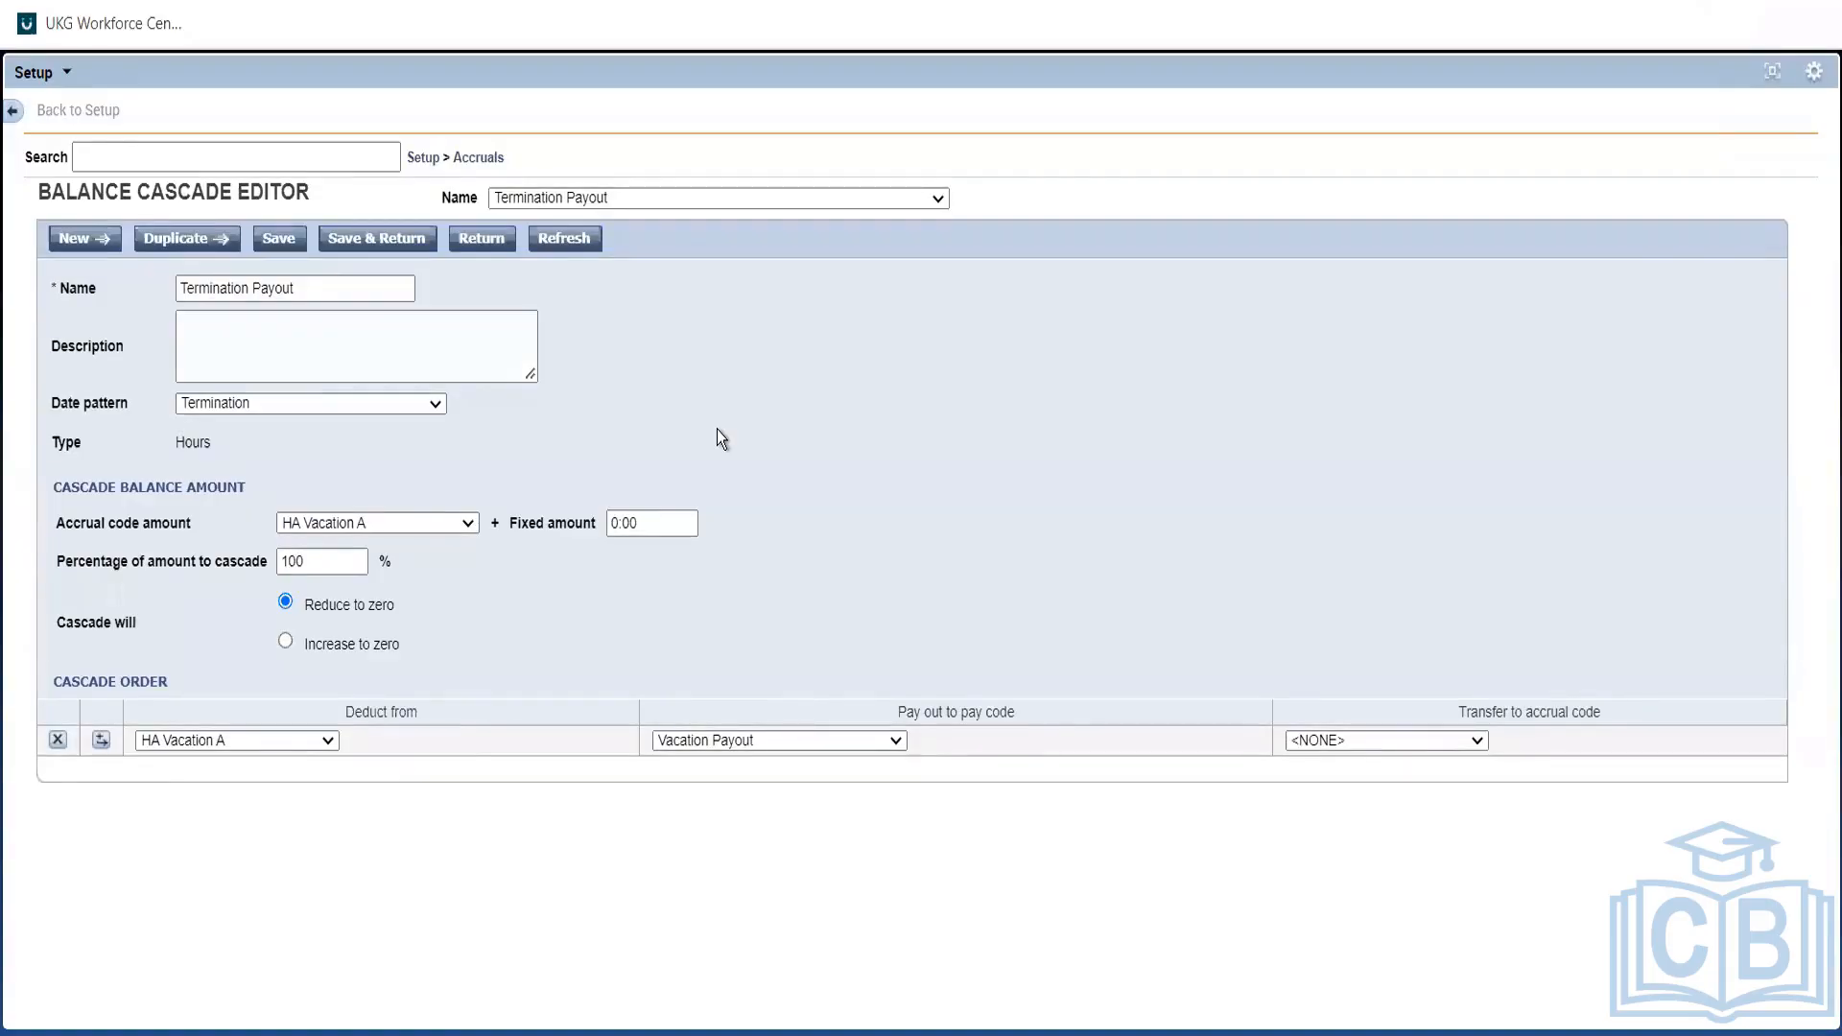
click(479, 240)
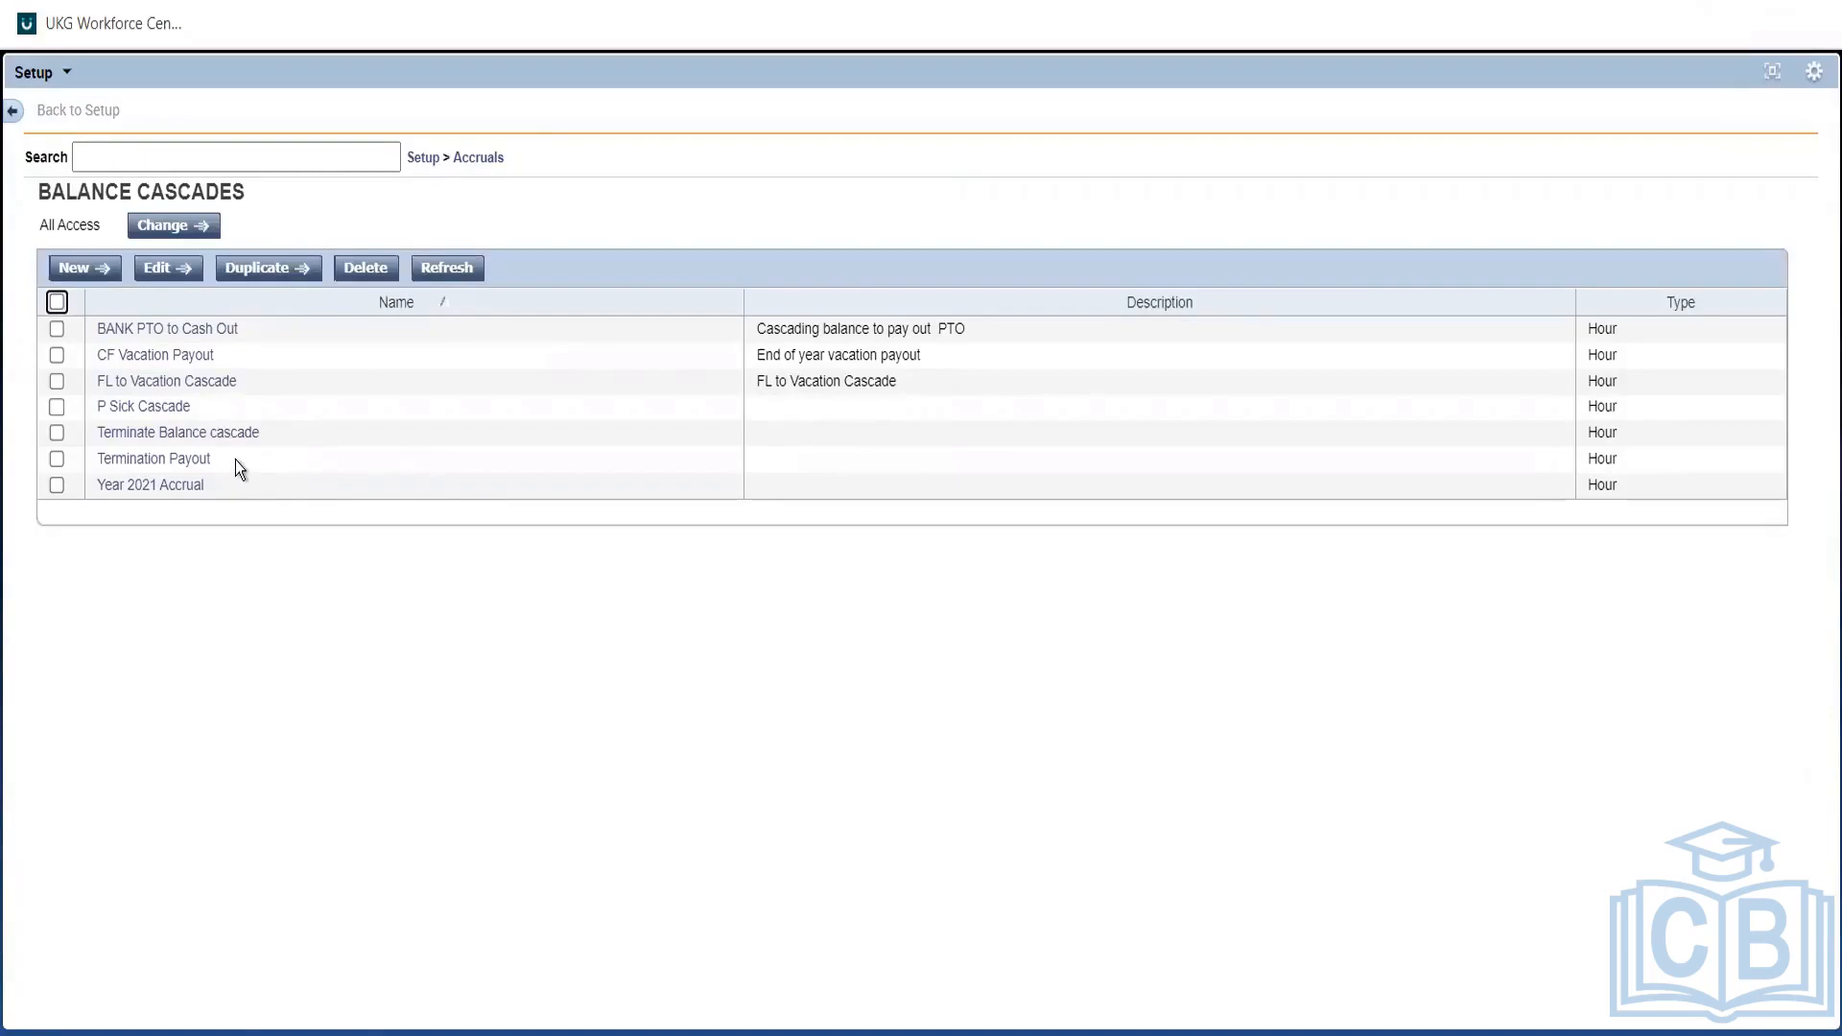
Review the seven Hour-type balance cascades, including Terminate Balance cascade and Termination Payout.
drag(234, 458, 88, 440)
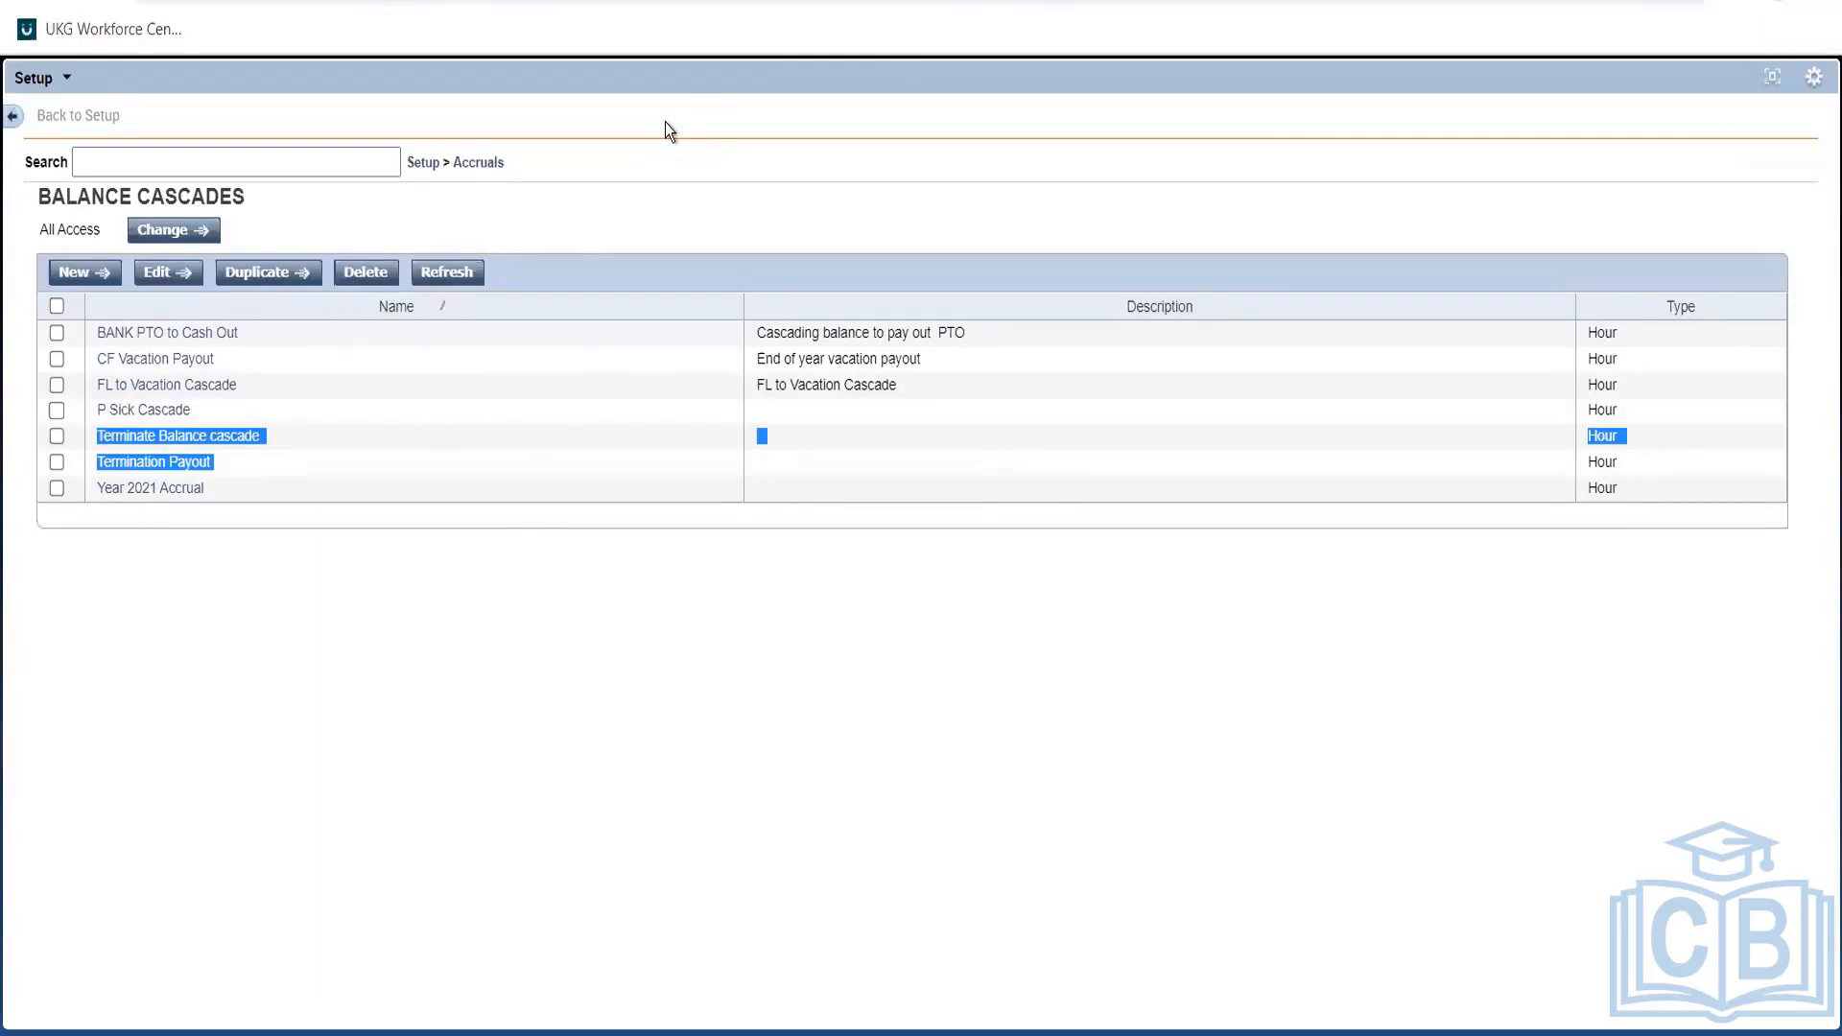
click(517, 489)
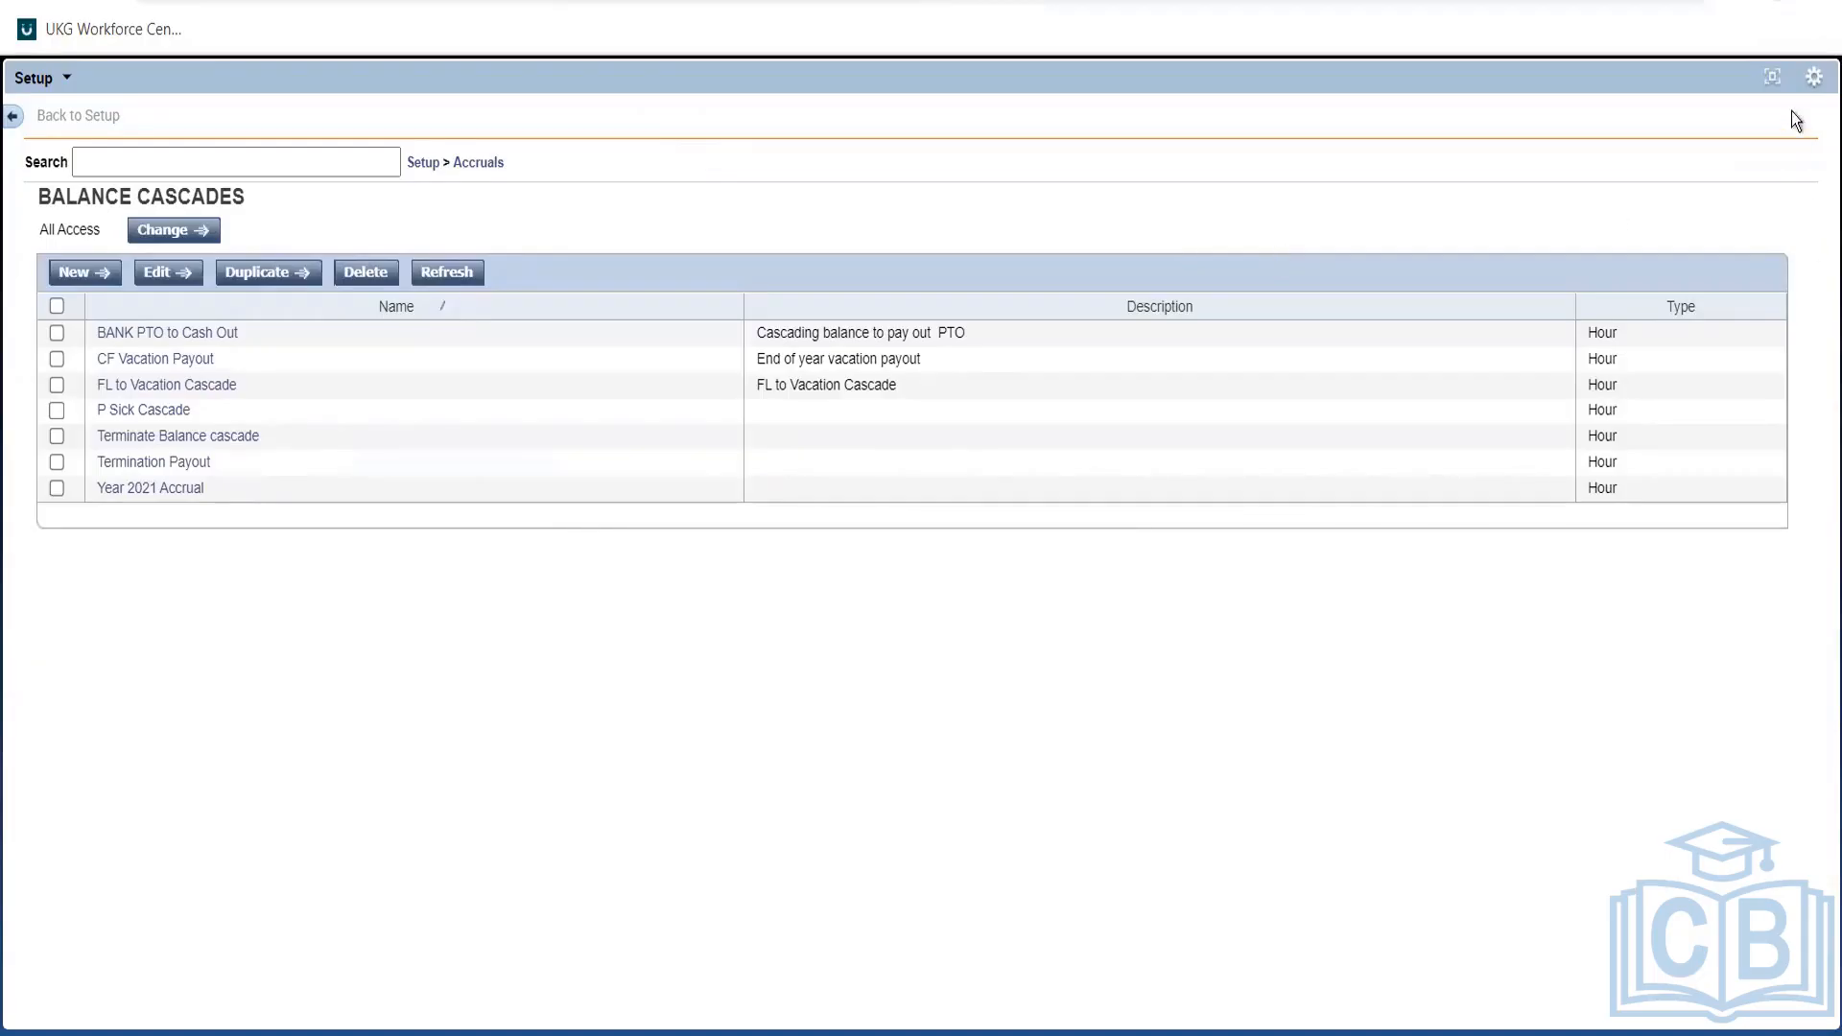
Go back to Setup and show the Cascading Policies list under Pay Policies.
click(1773, 79)
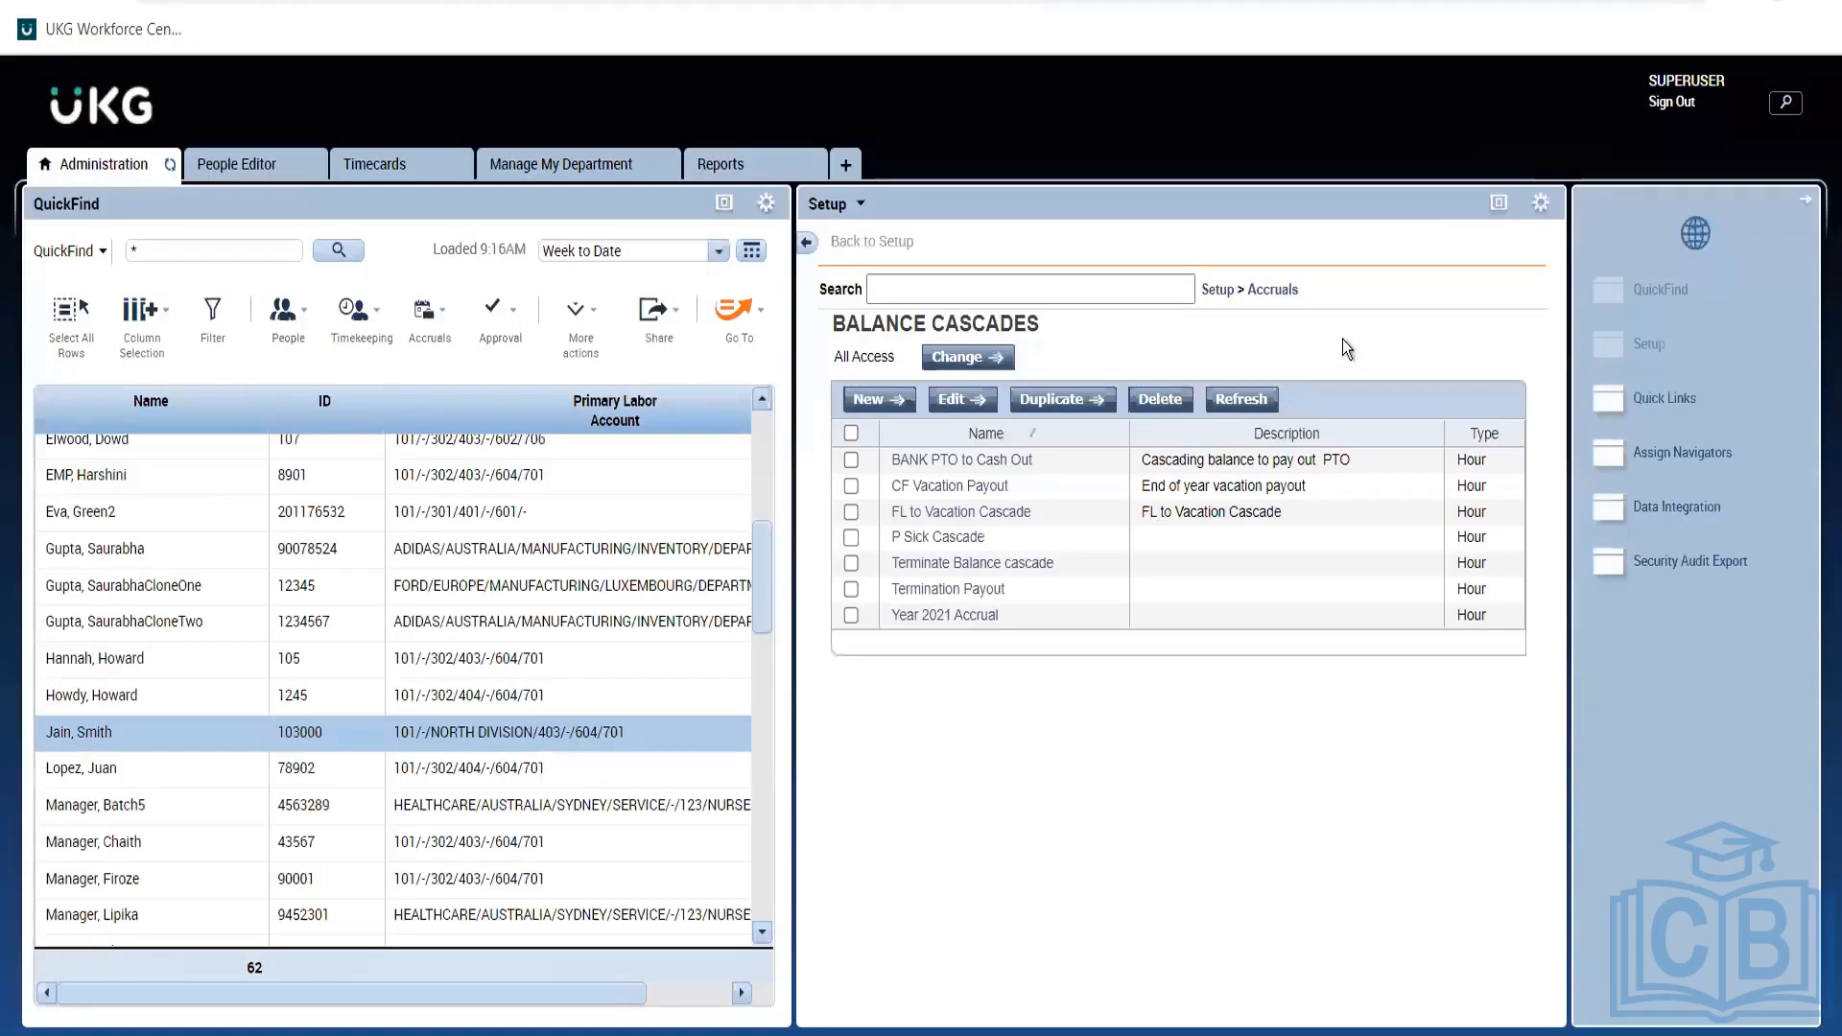
click(1227, 289)
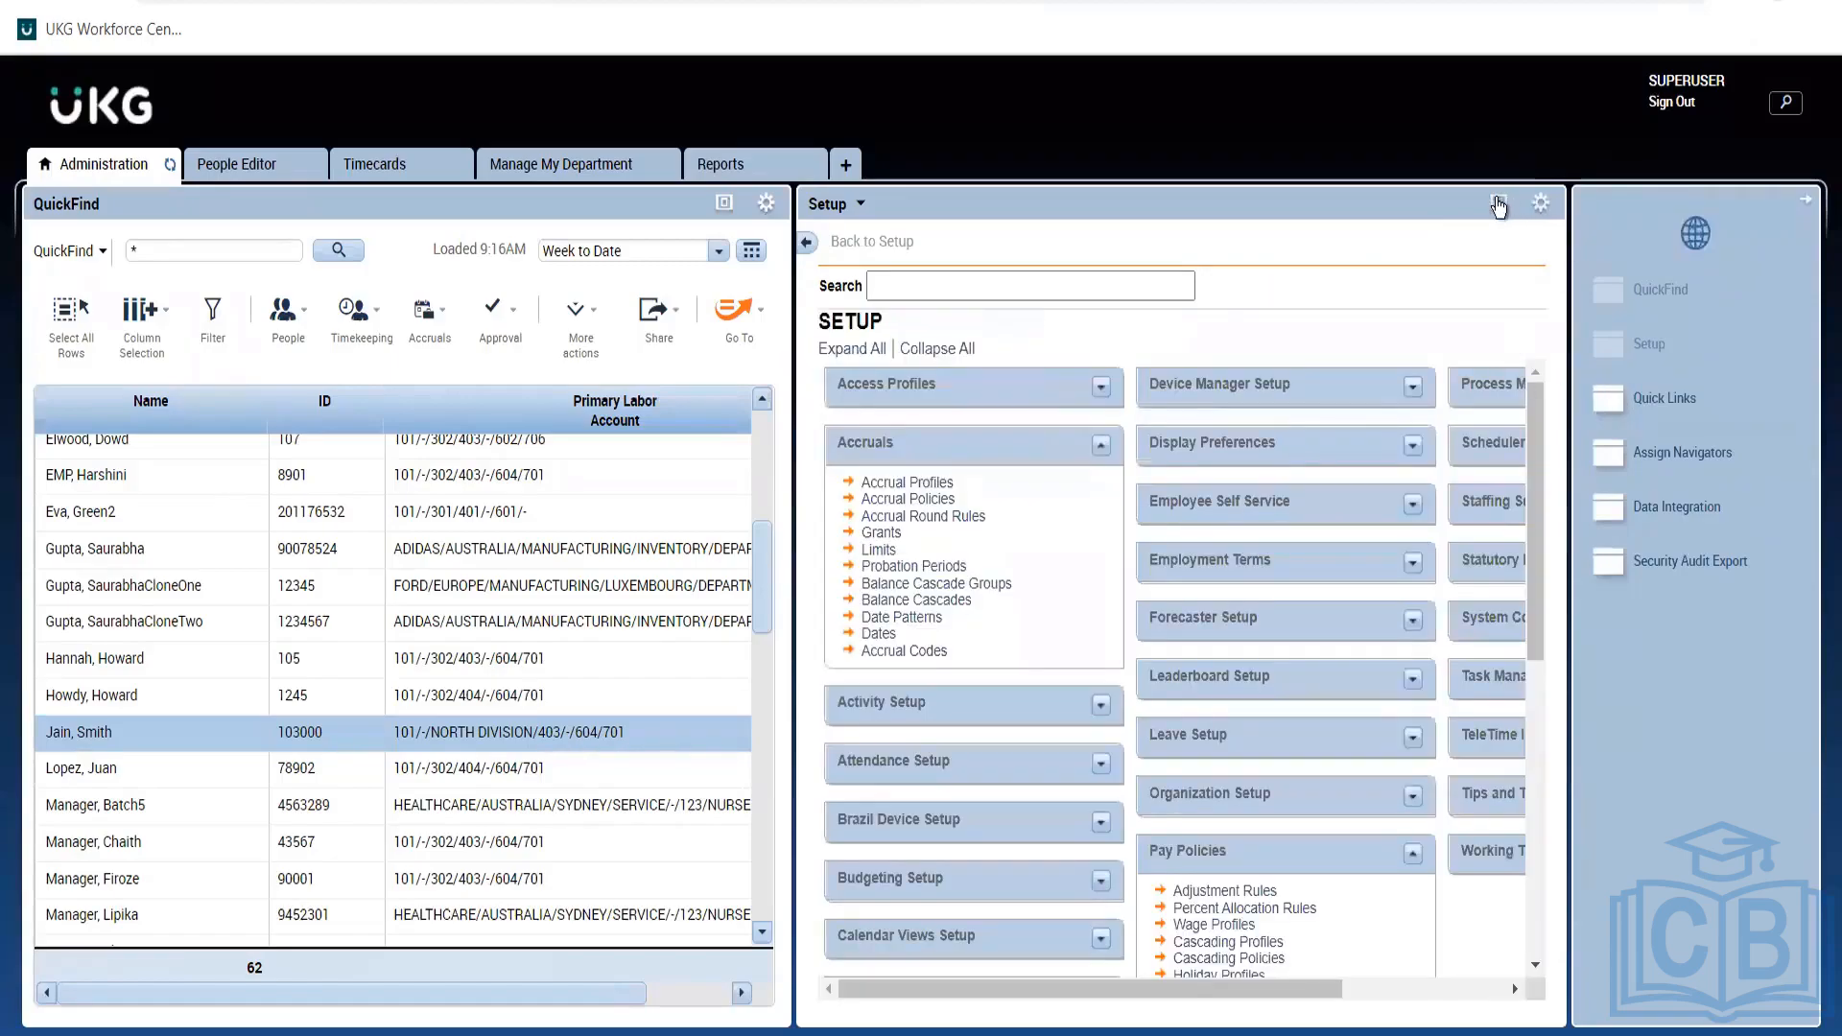
click(1498, 204)
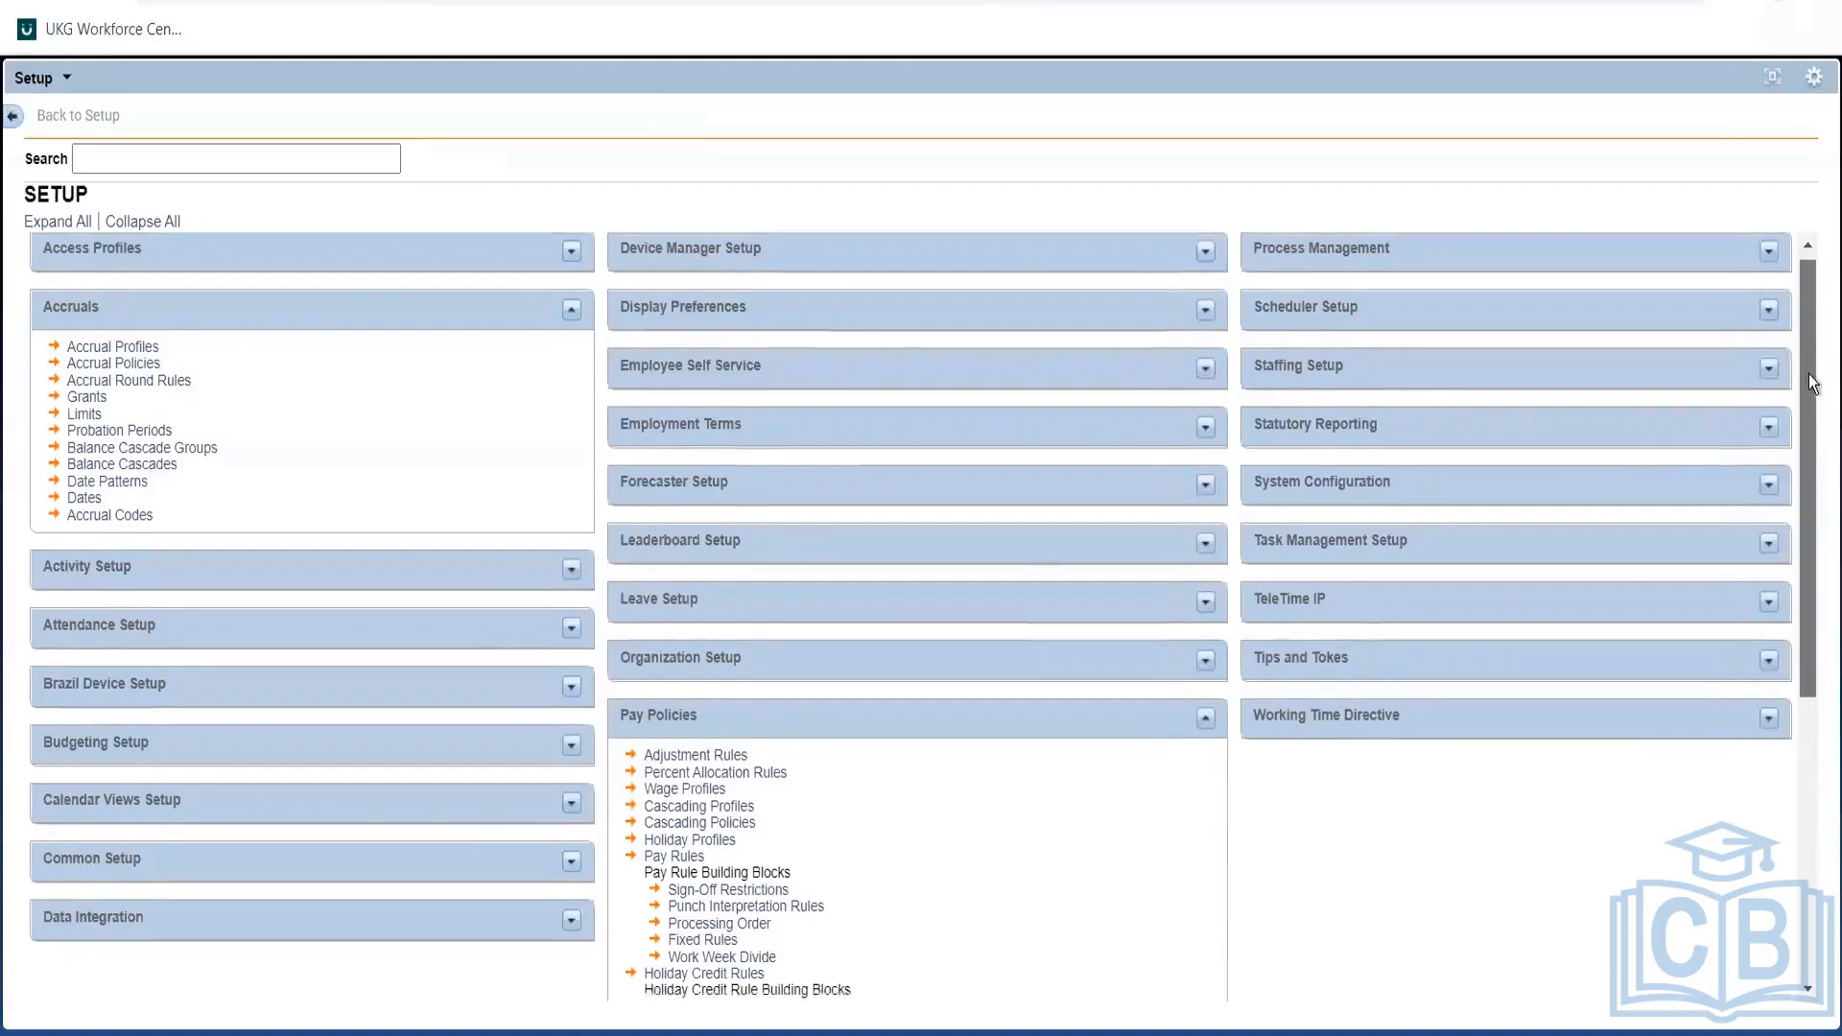
drag(1810, 343, 1792, 436)
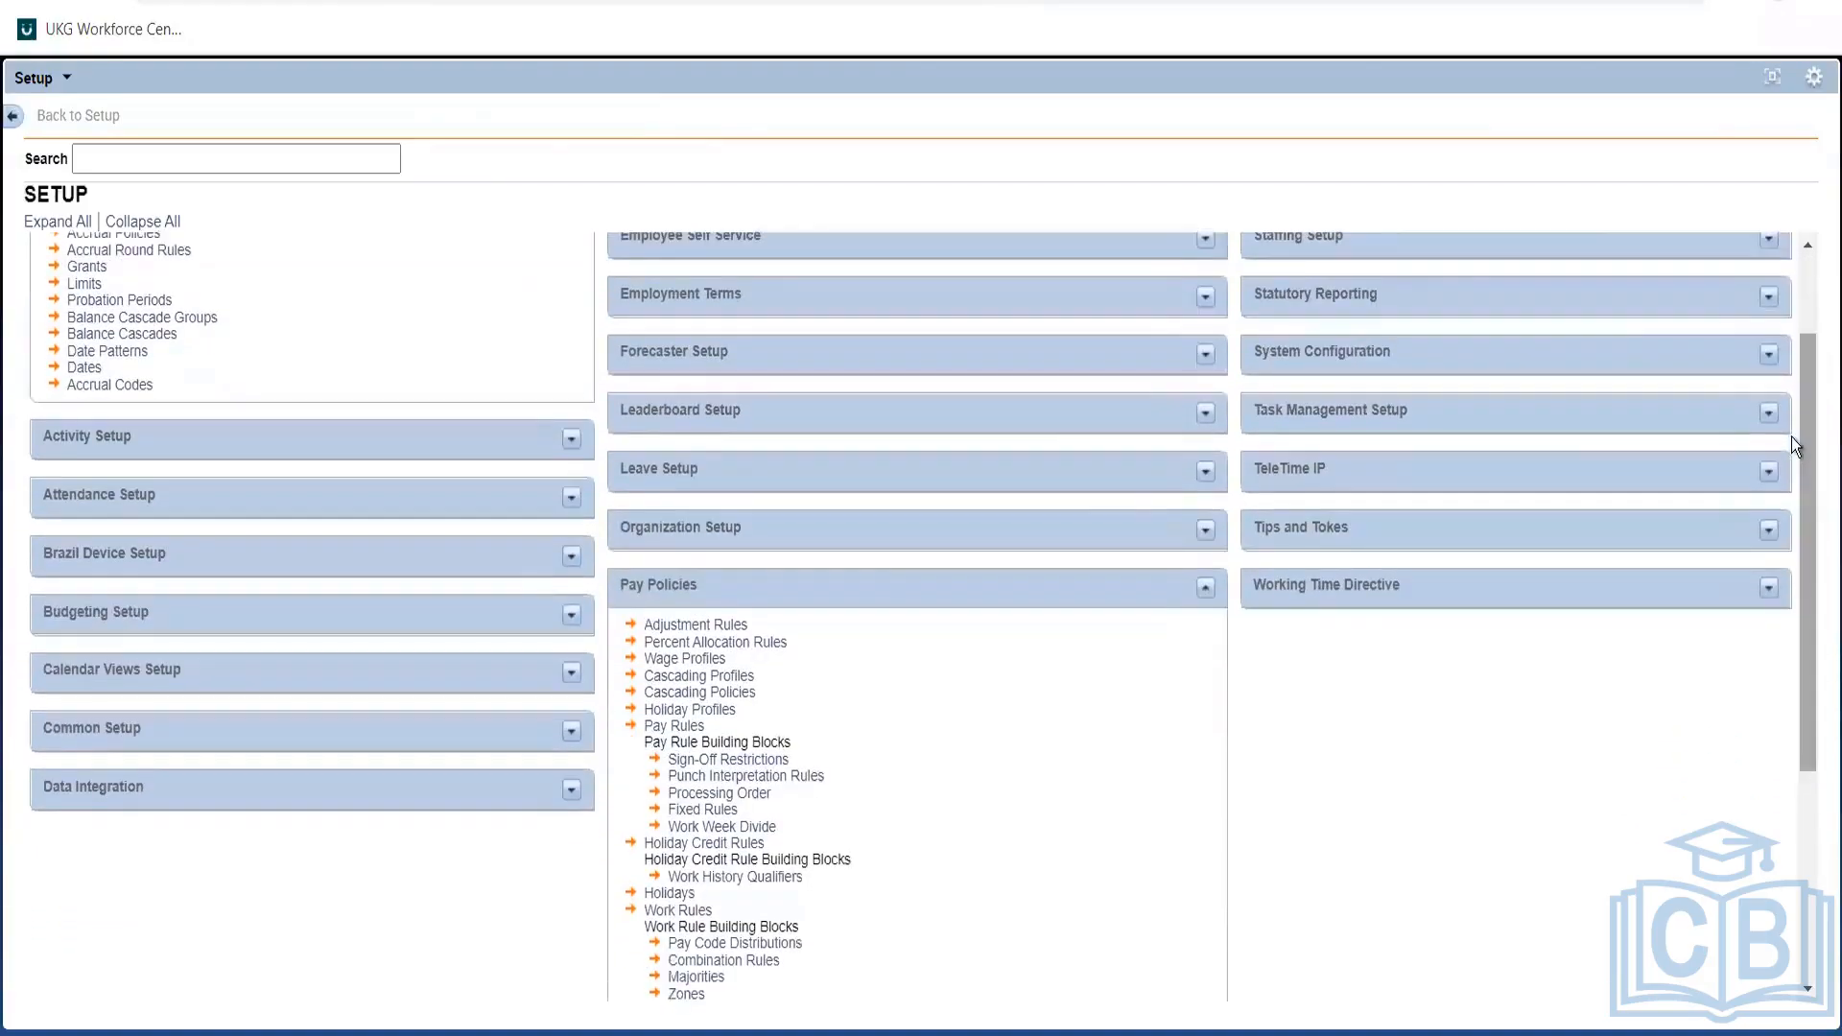
click(728, 698)
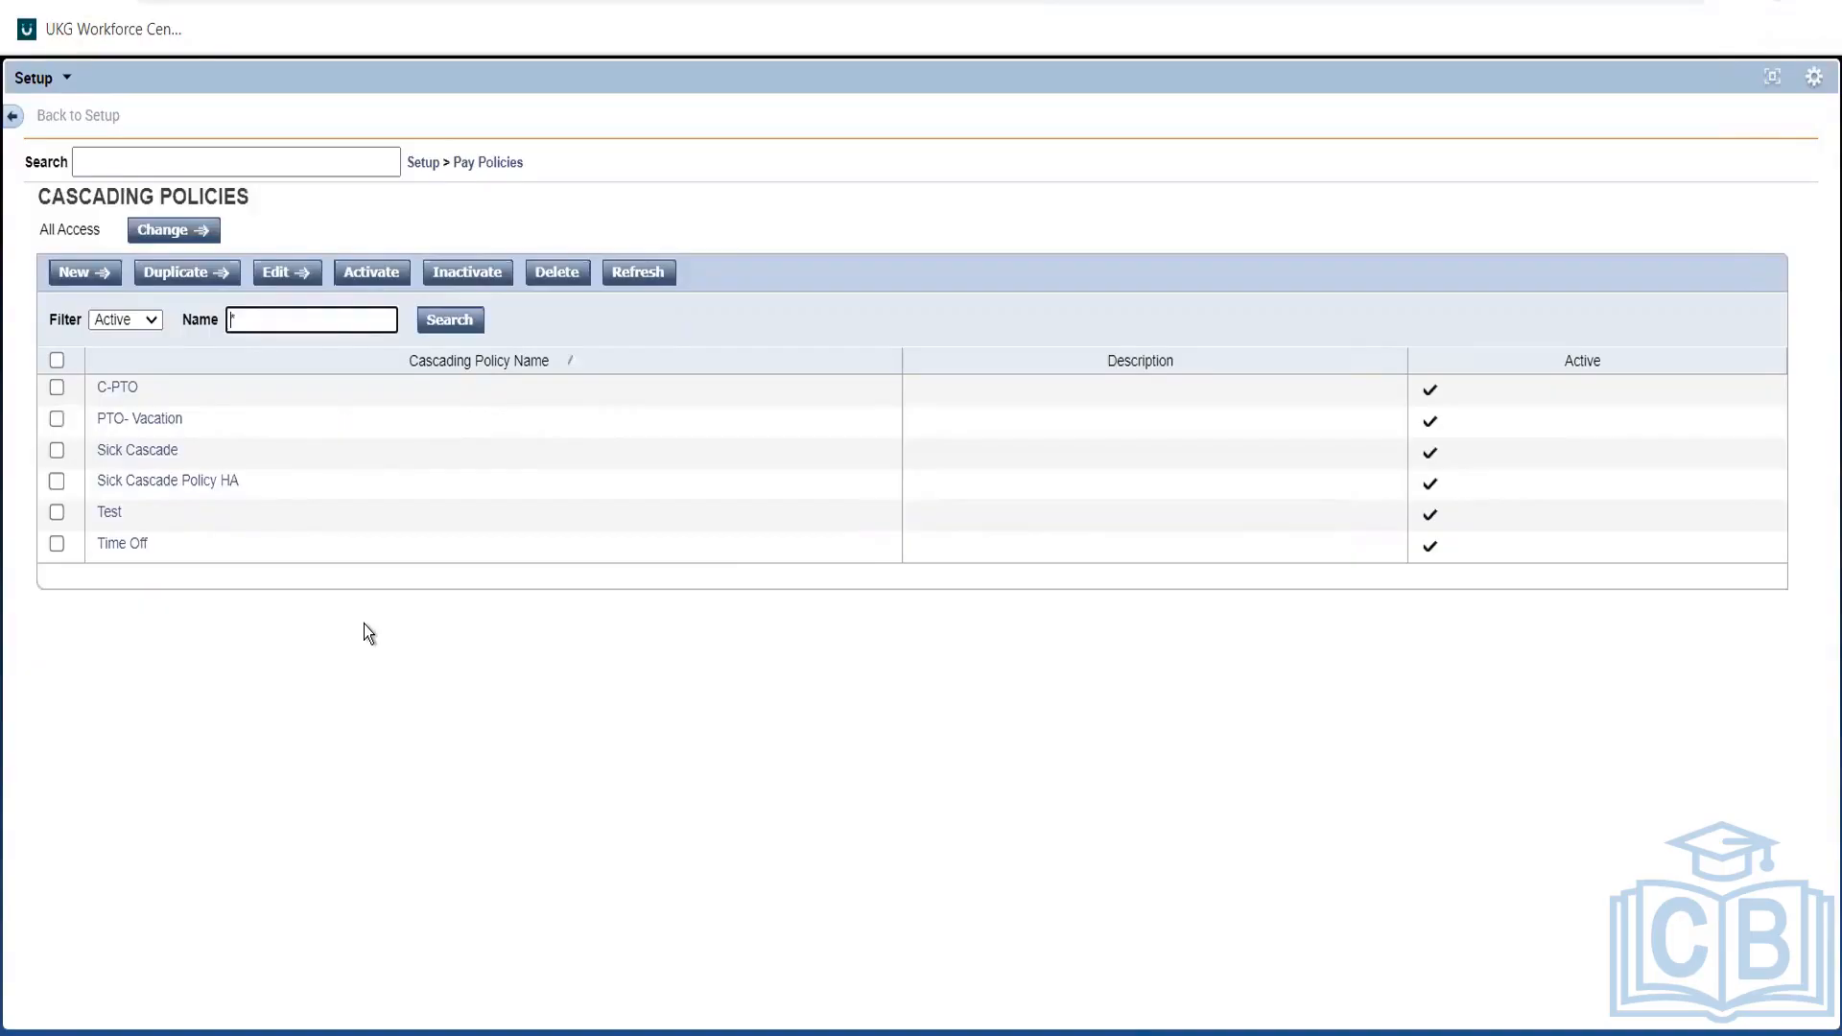
Open the PTO- Vacation policy in the Cascading Policy Editor.
click(141, 422)
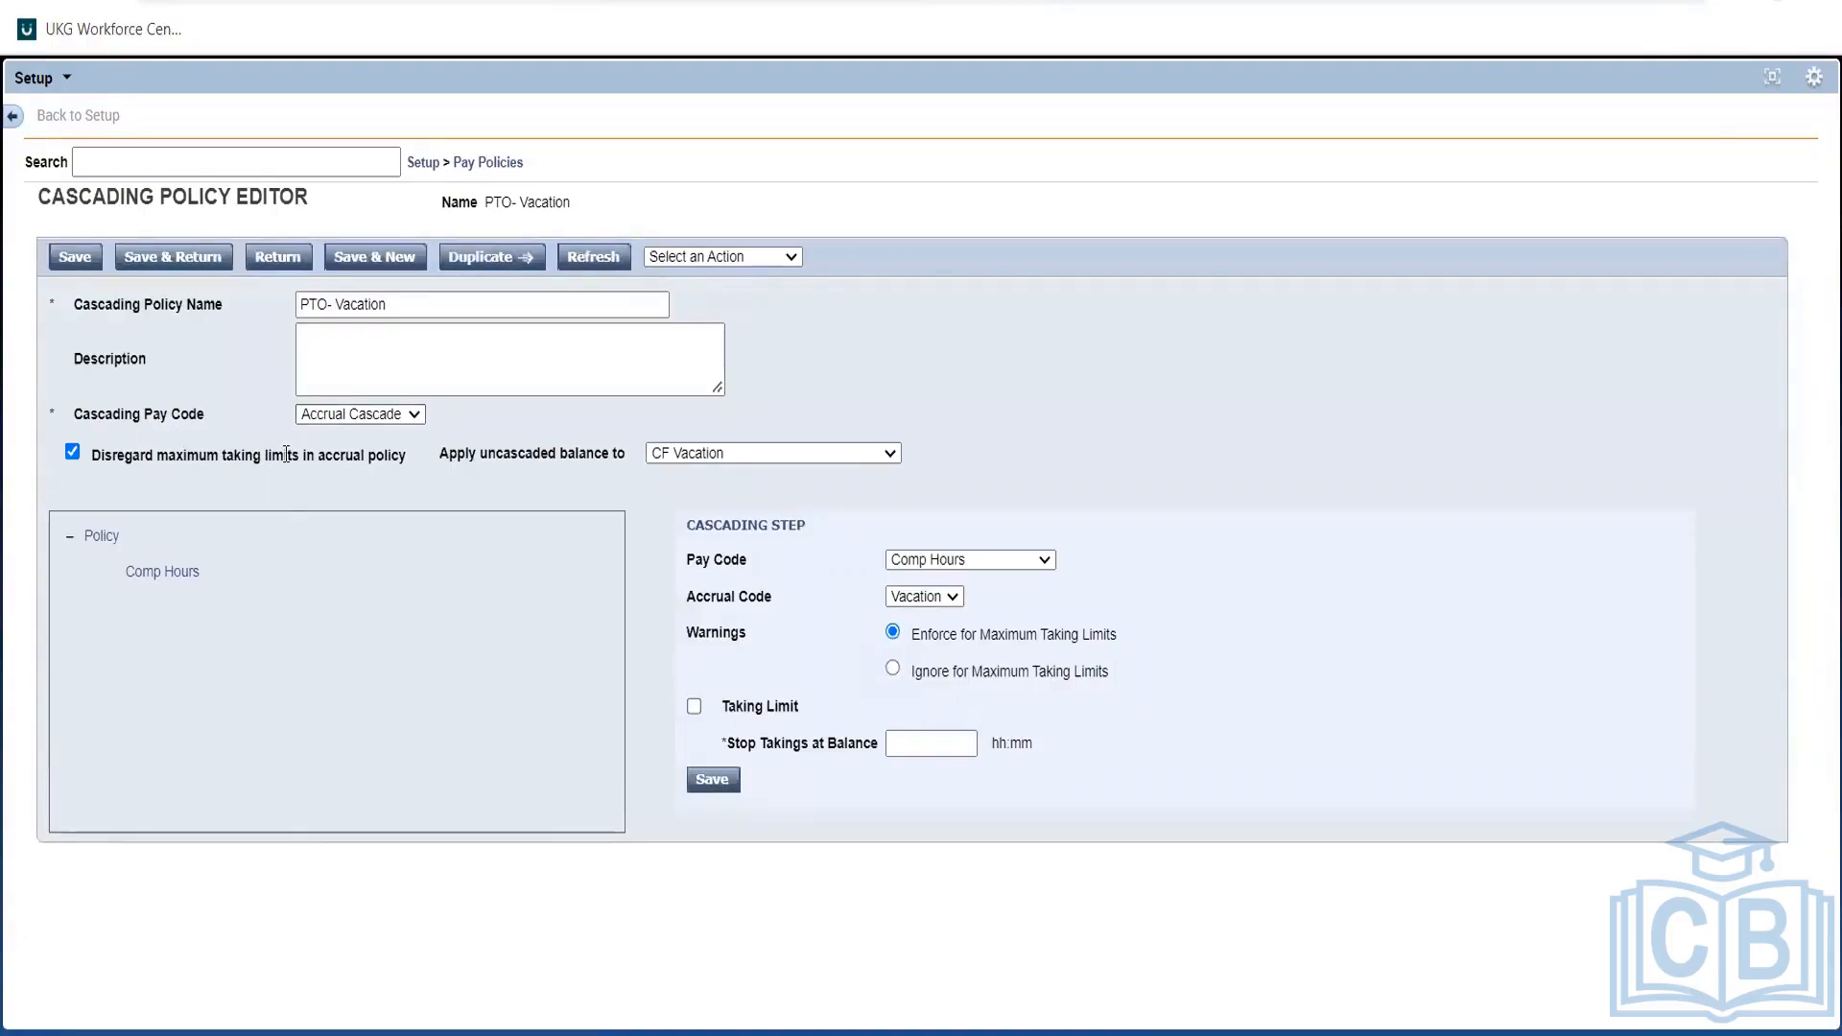
Keep Accrual Cascade as pay code and view the Comp Hours step drawing from Vacation.
click(357, 418)
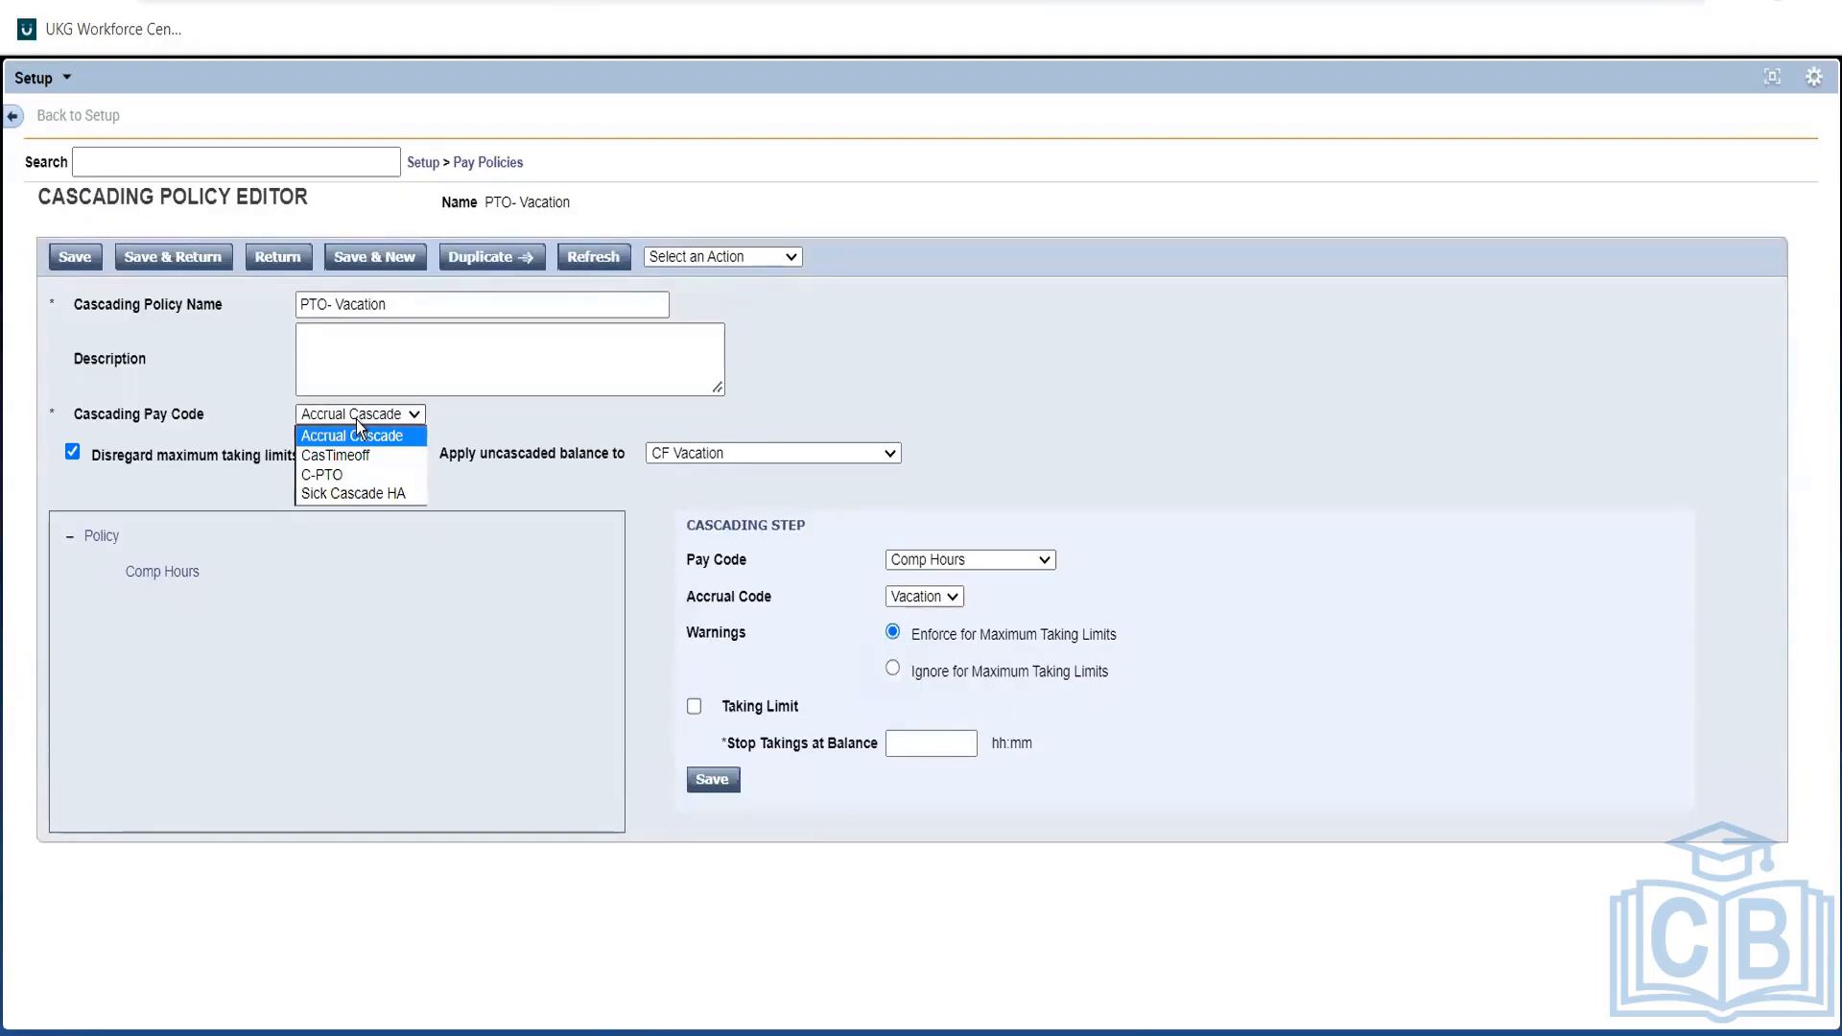
click(355, 419)
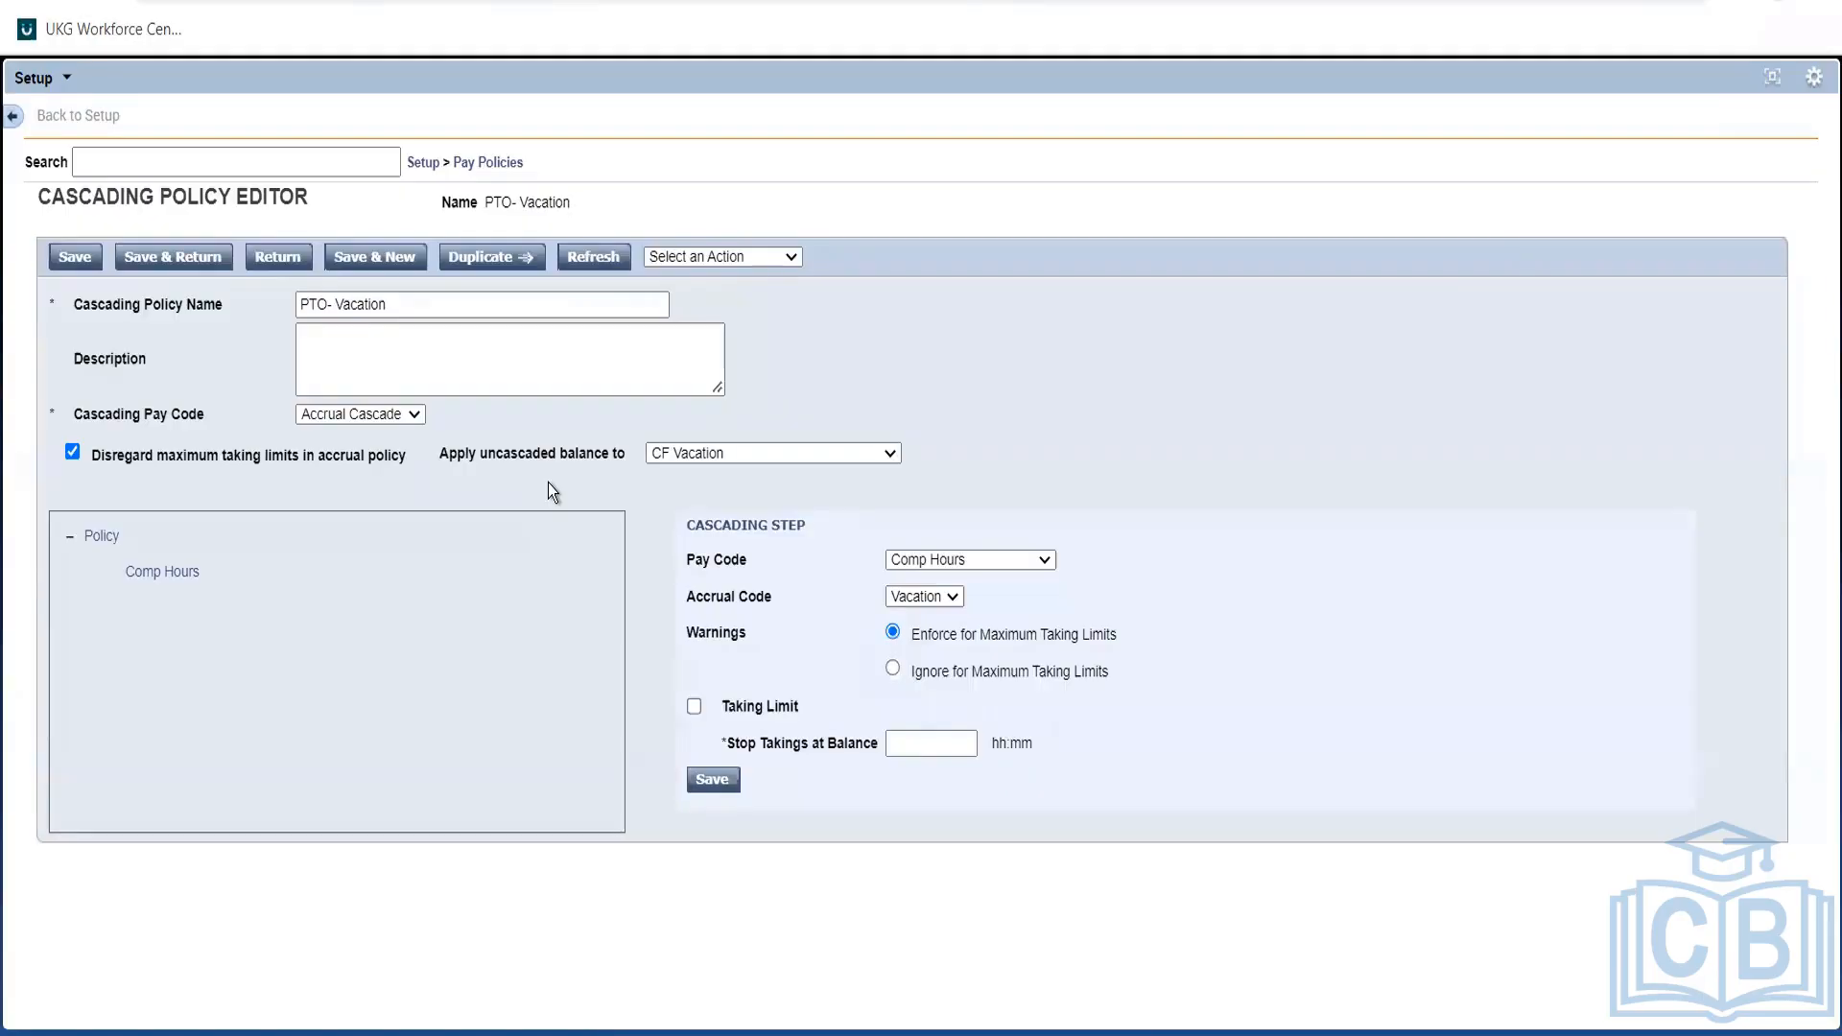
click(156, 580)
Open the Time Off policy, keeping CasTimeoff as its cascading pay code.
click(277, 259)
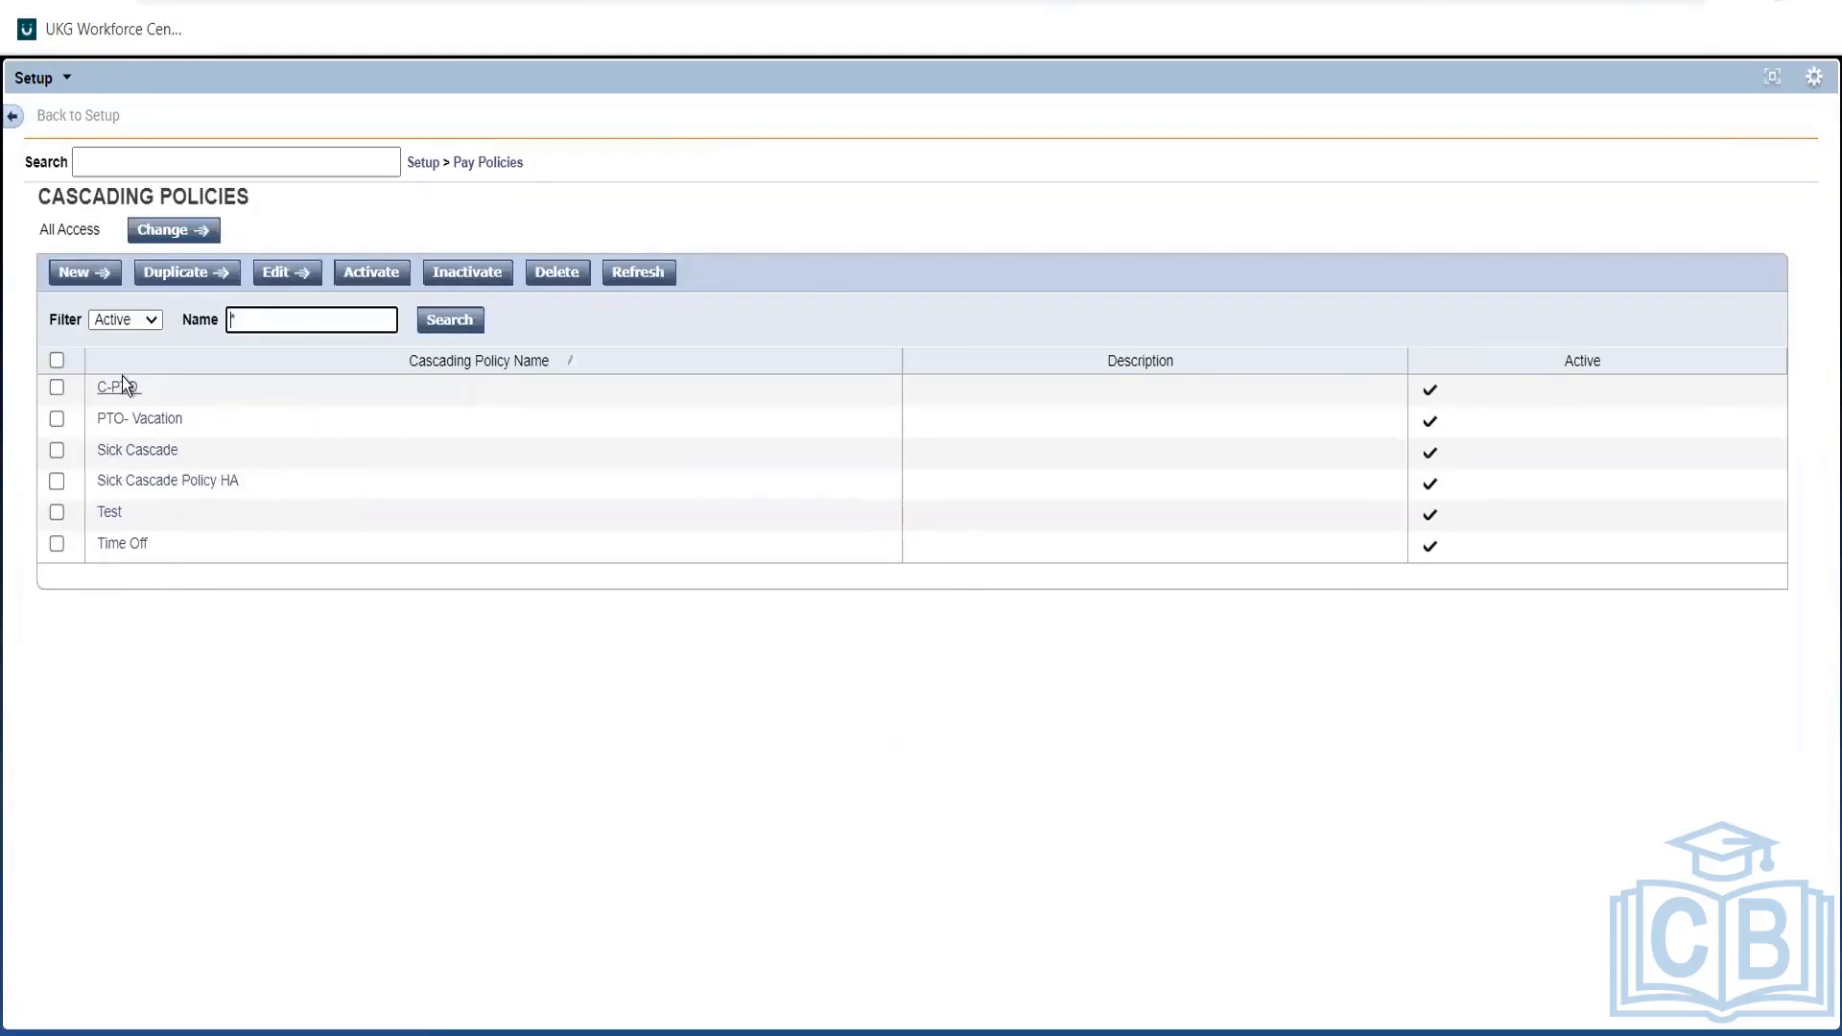
click(122, 544)
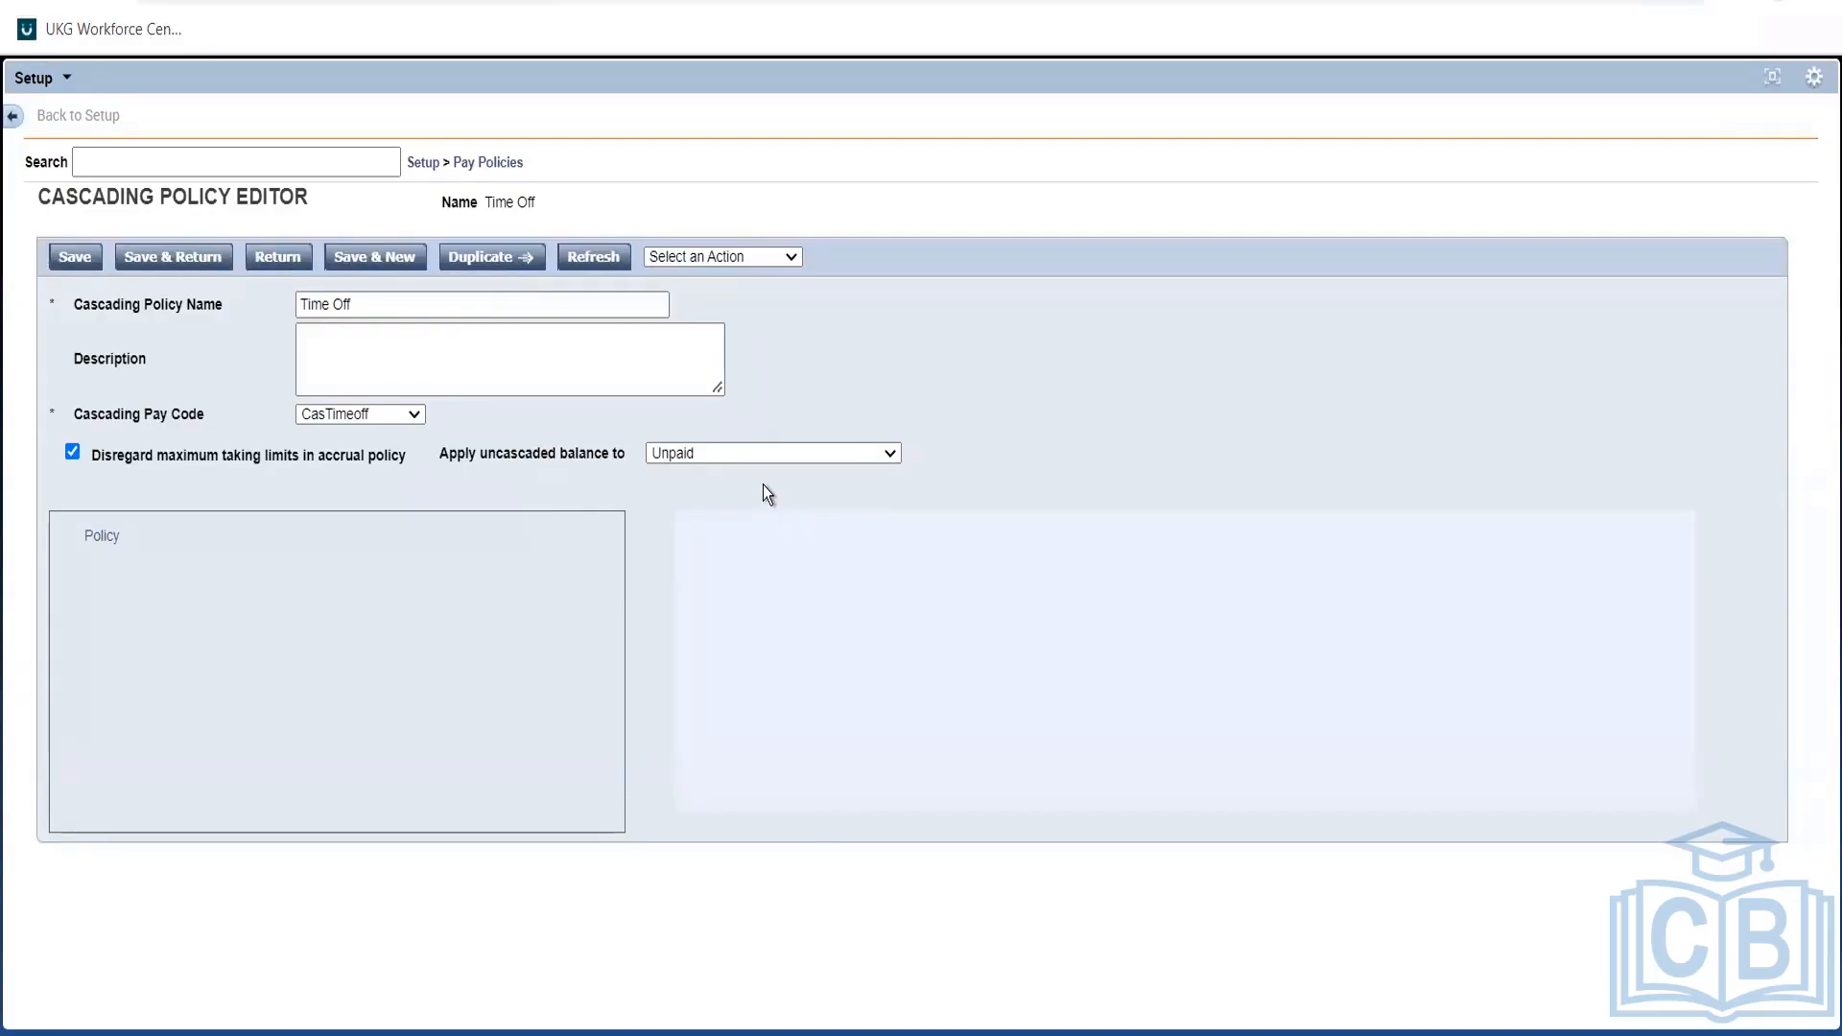
click(368, 418)
click(365, 418)
Check the uncascaded balance setting, leaving it applied to Unpaid.
double_click(503, 453)
triple_click(502, 453)
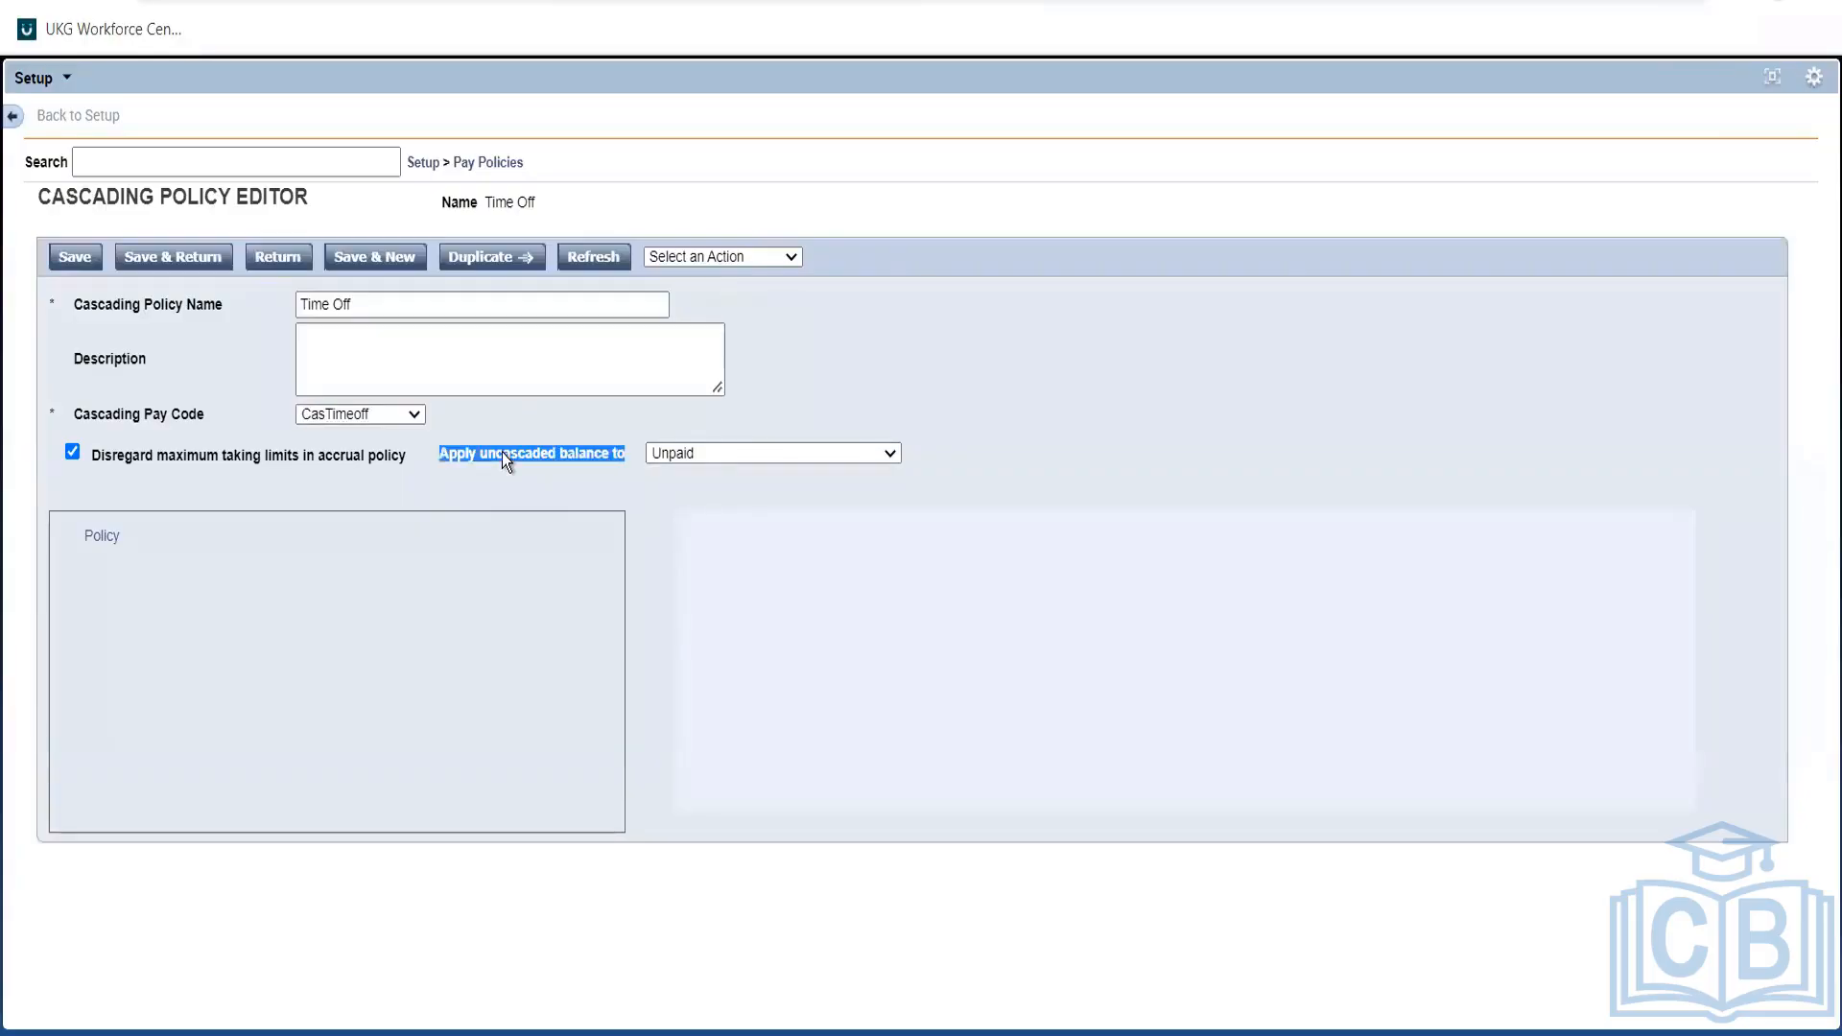
click(740, 454)
click(740, 455)
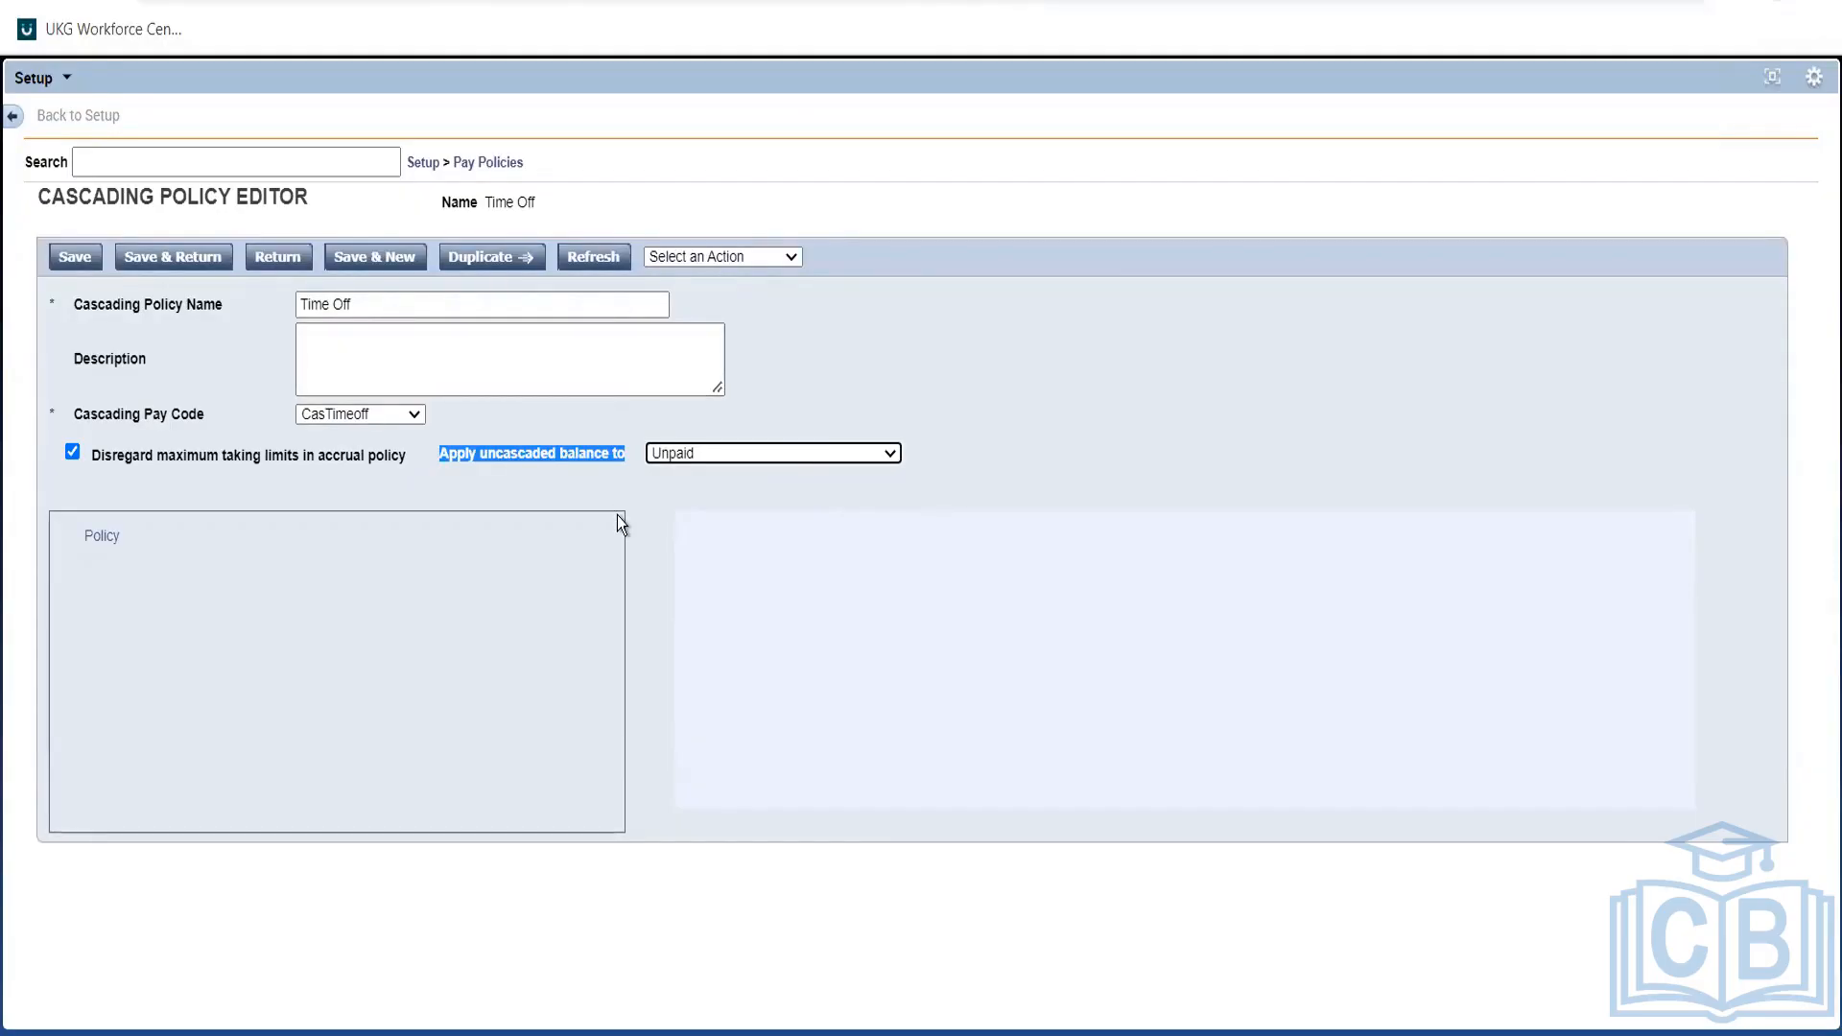
click(577, 451)
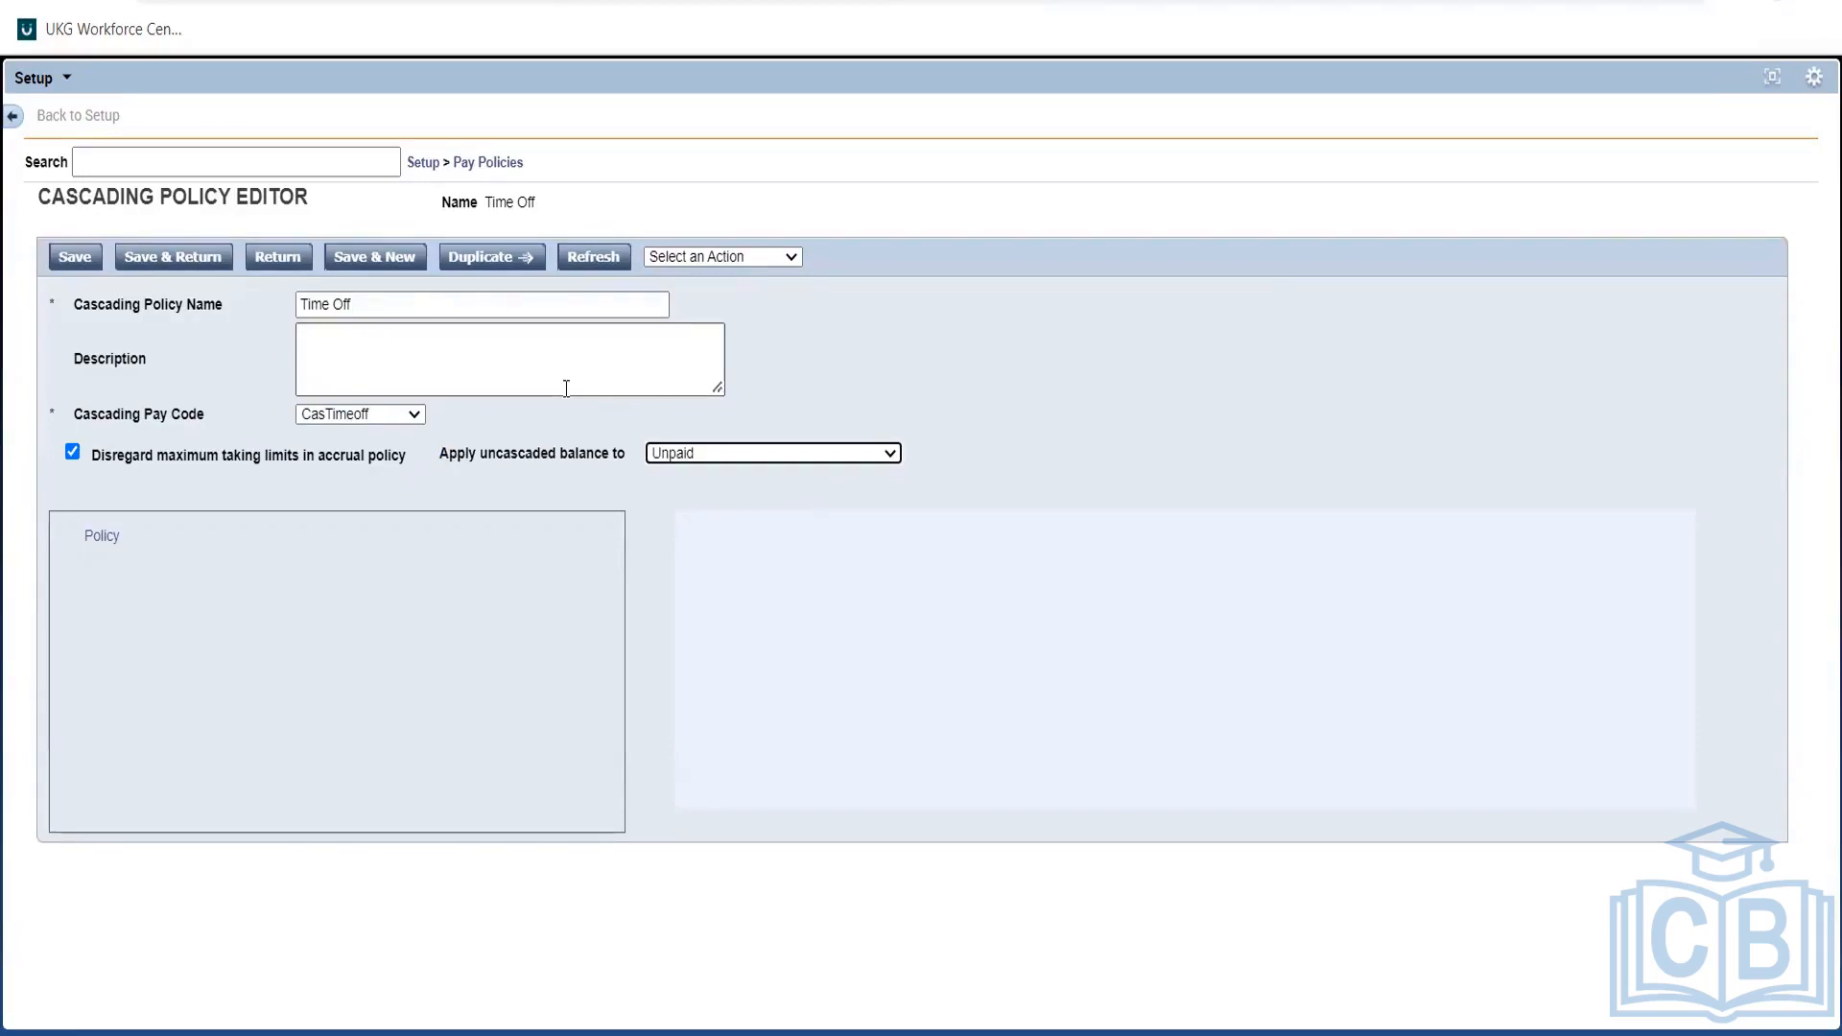
triple_click(596, 469)
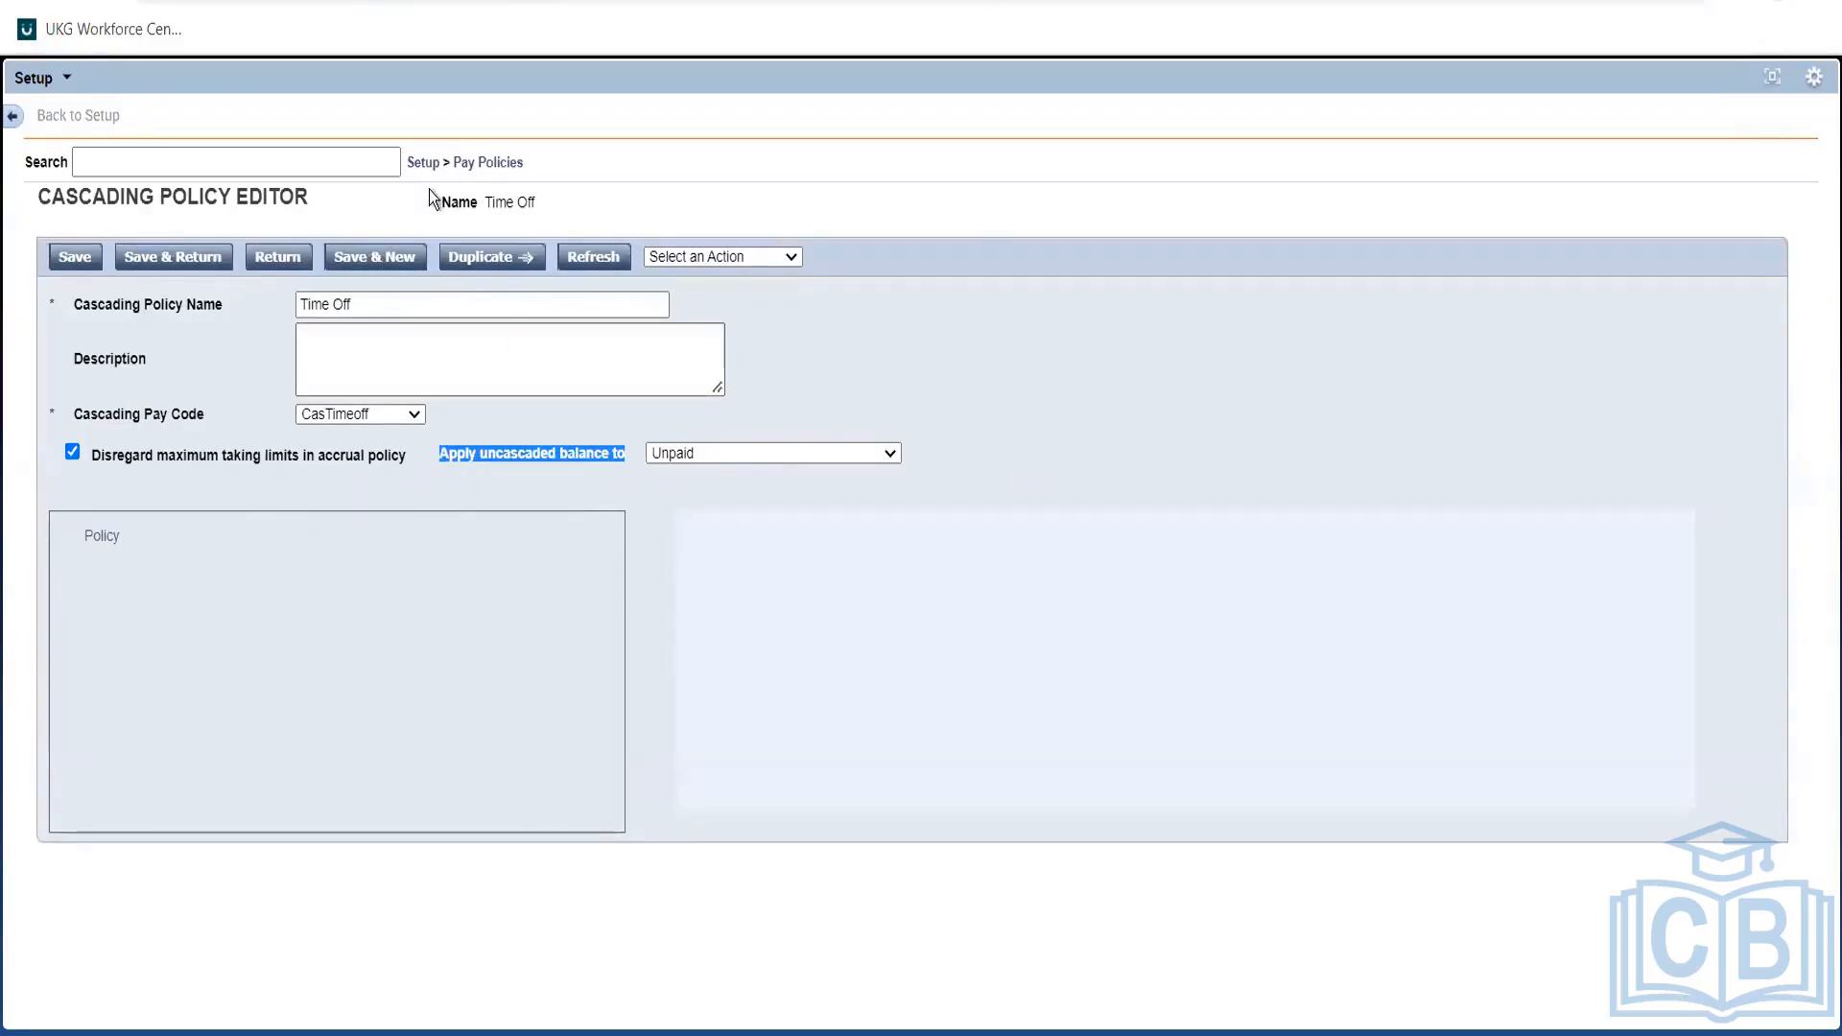
click(486, 166)
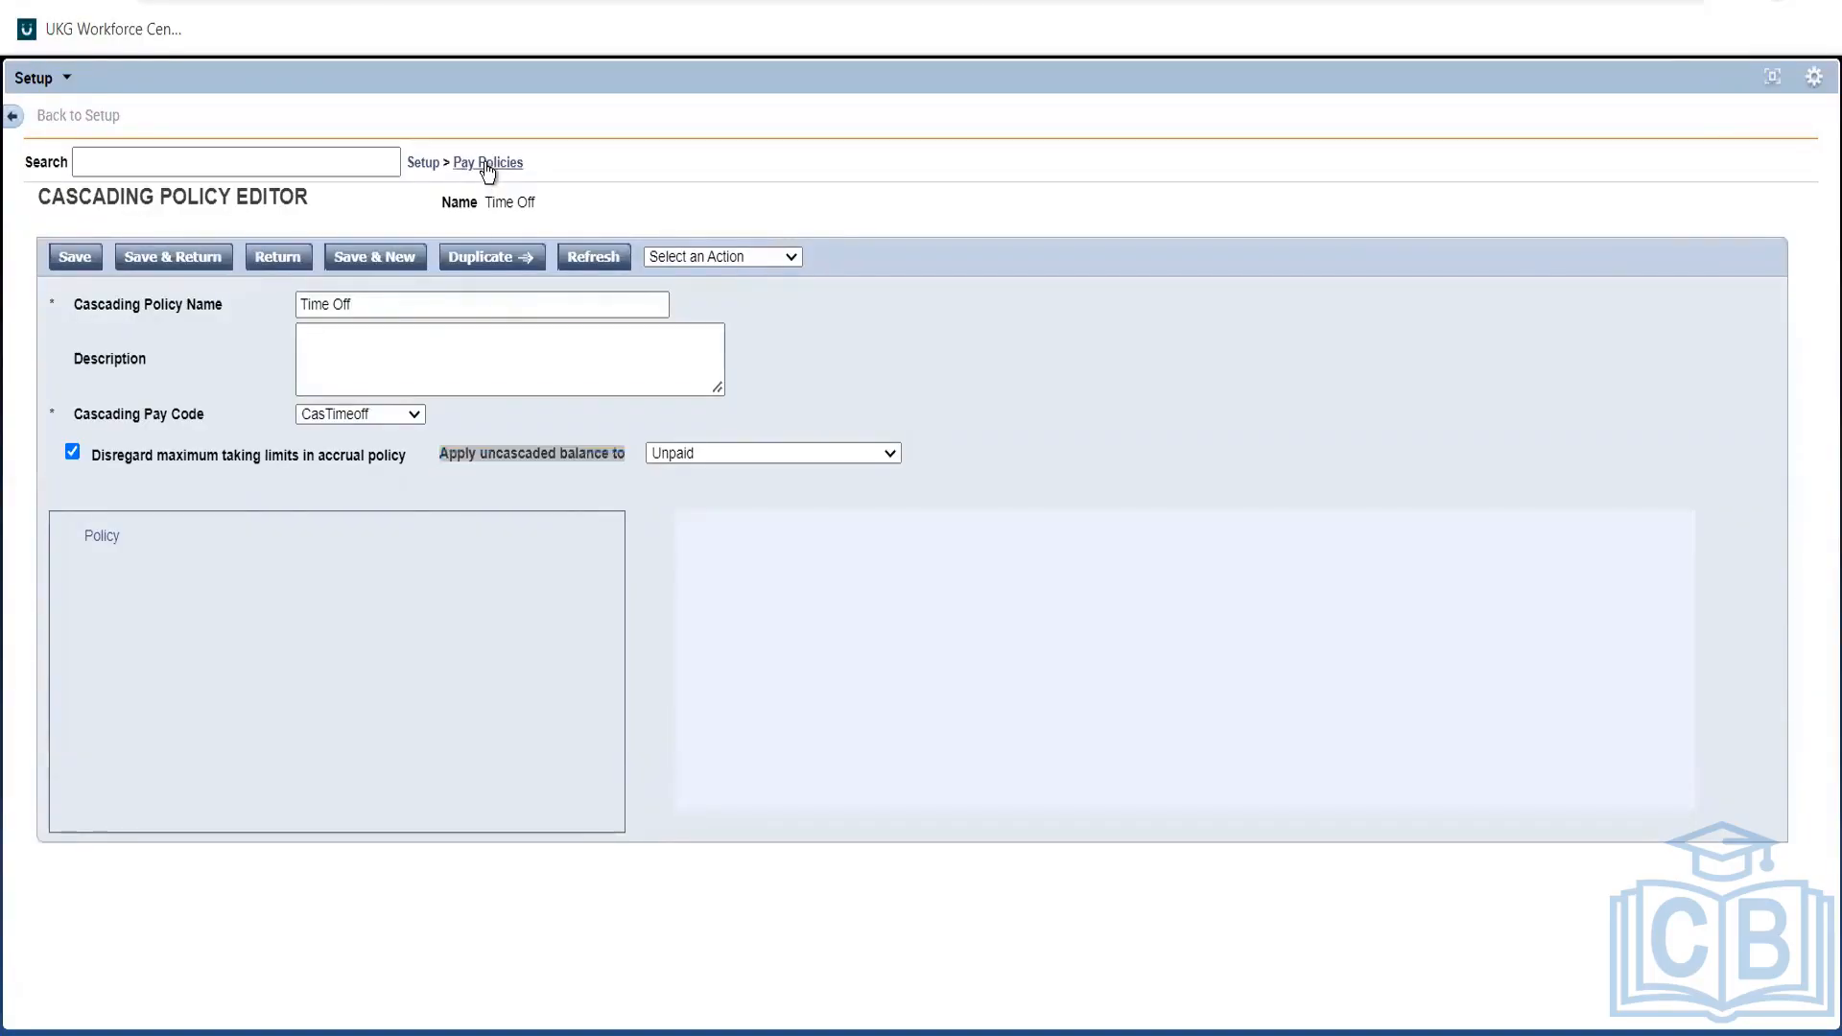
Reopen PTO- Vacation, keeping Accrual Cascade as its cascading pay code.
click(274, 265)
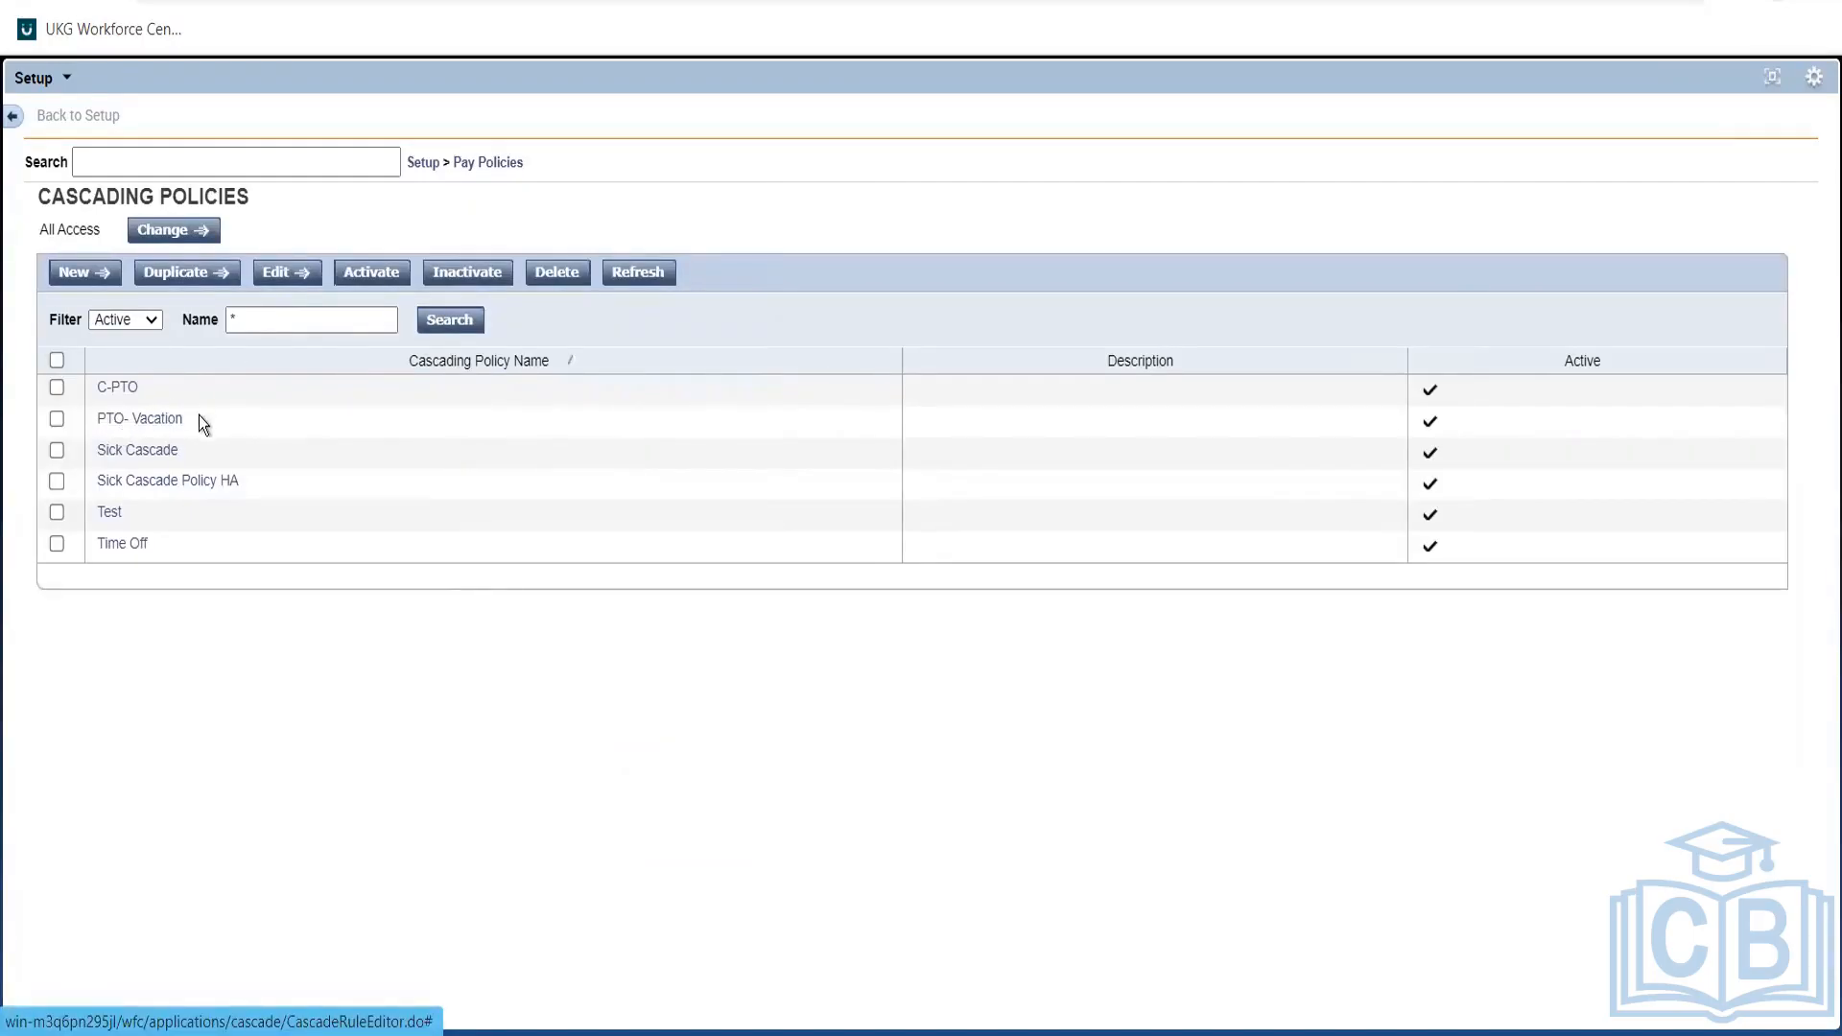
click(150, 420)
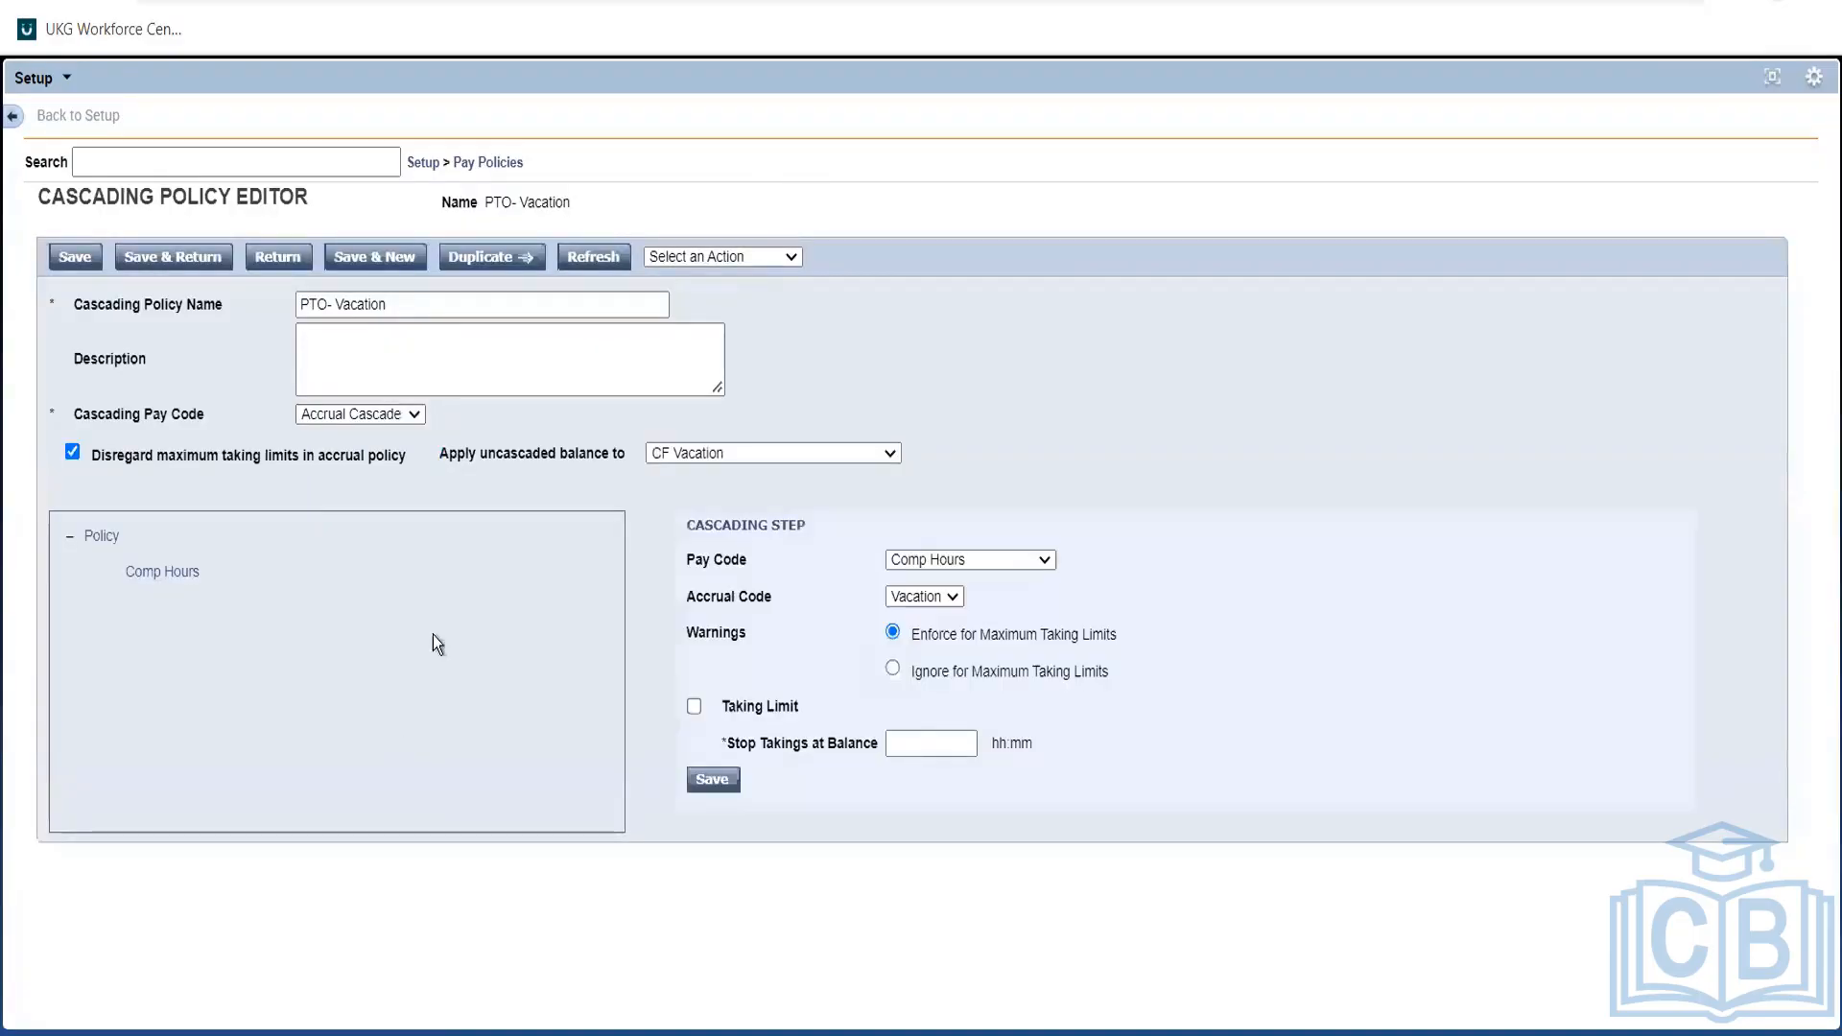
click(394, 420)
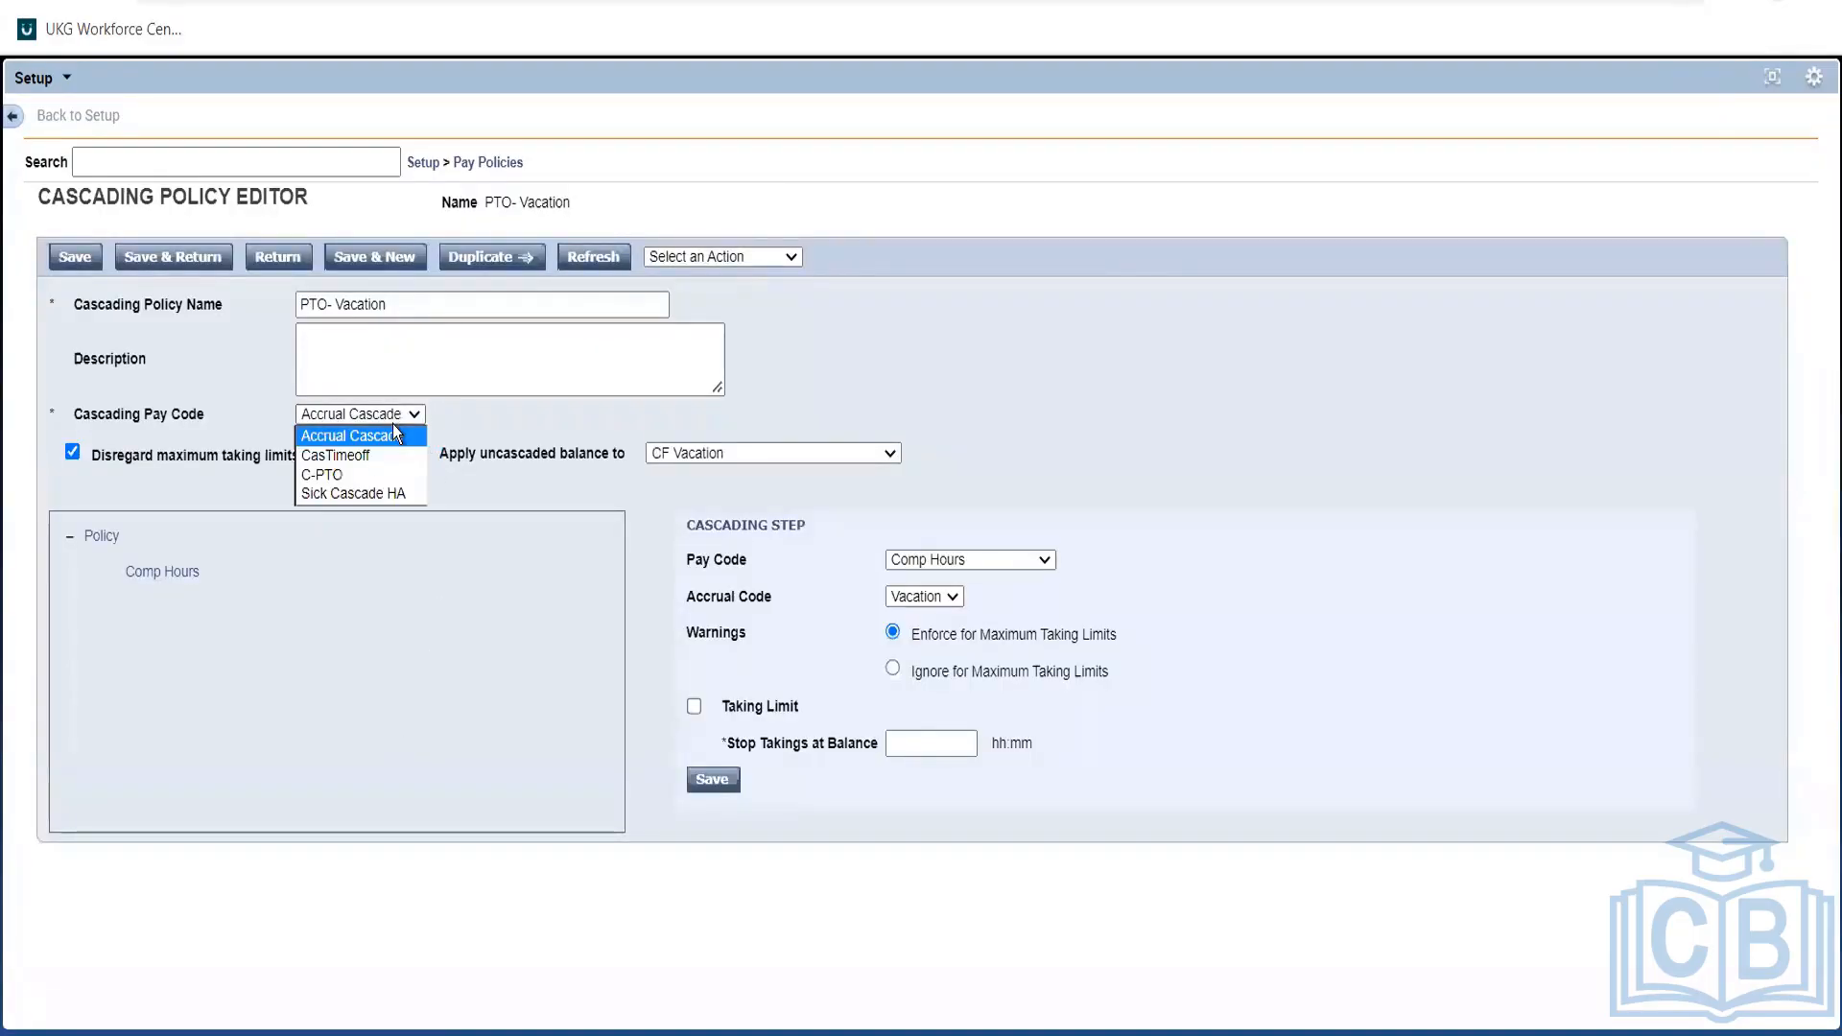
click(411, 436)
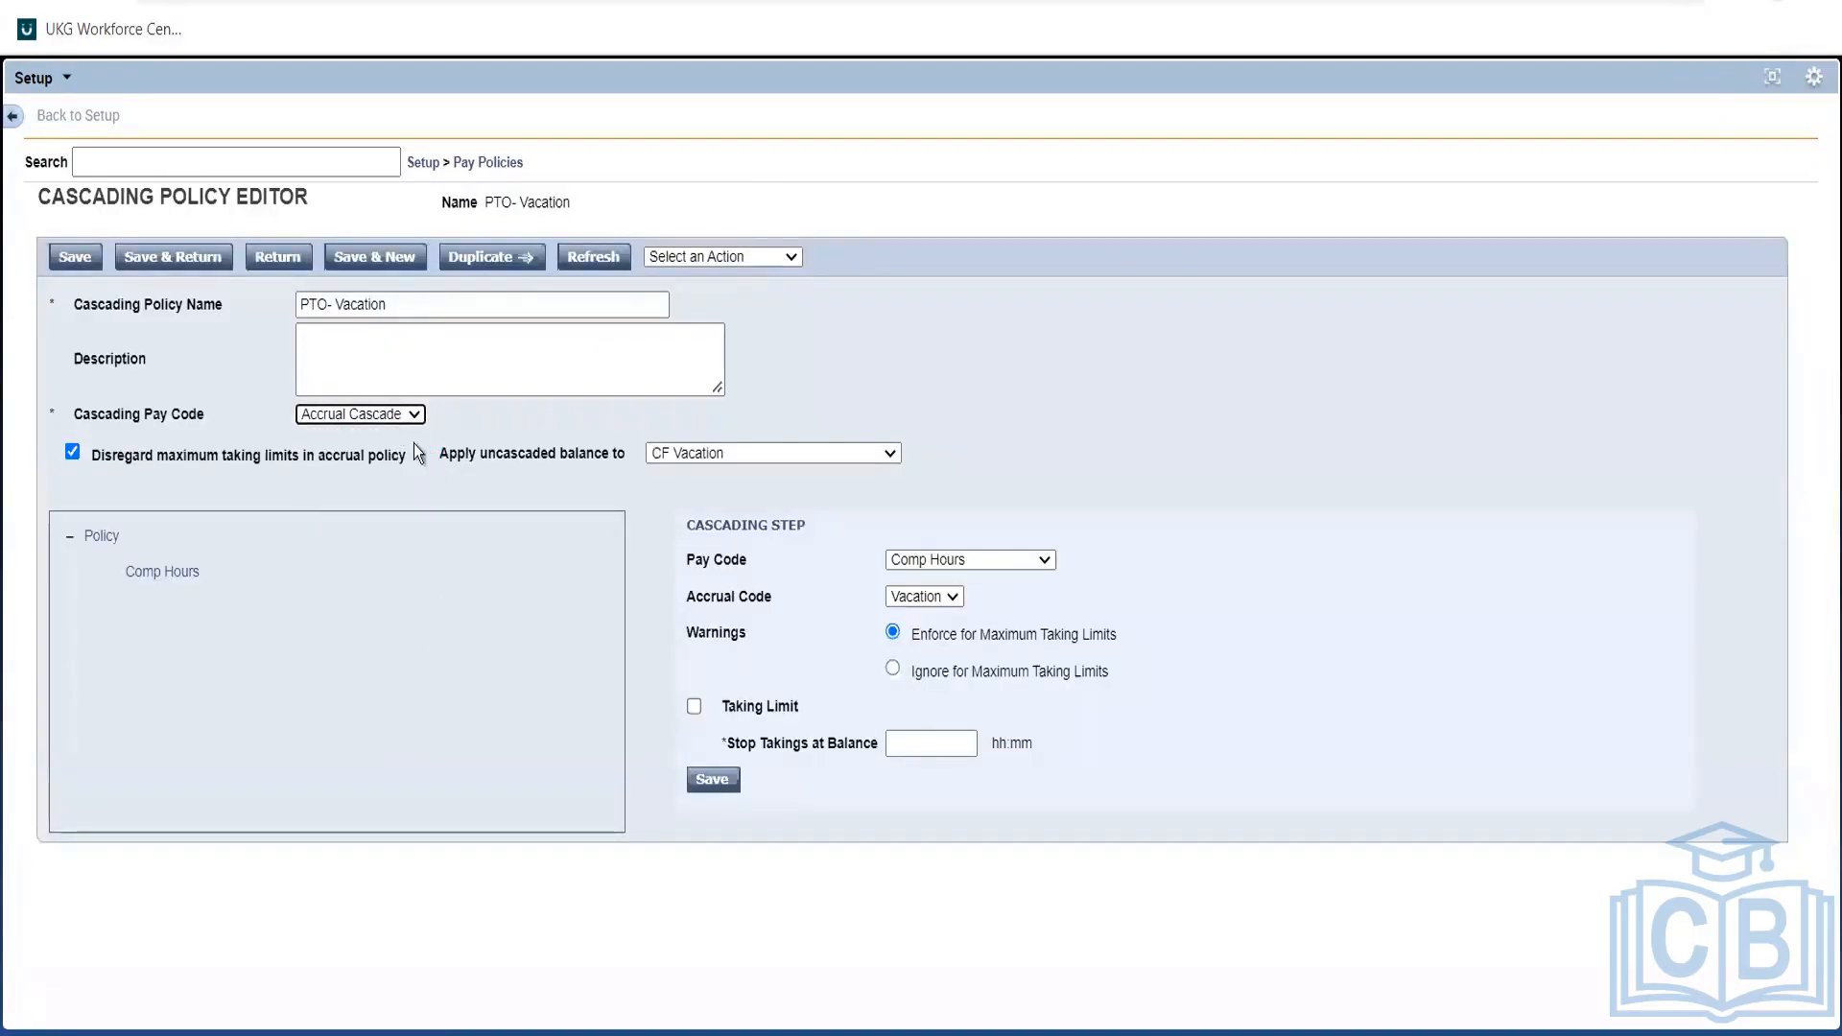
click(510, 165)
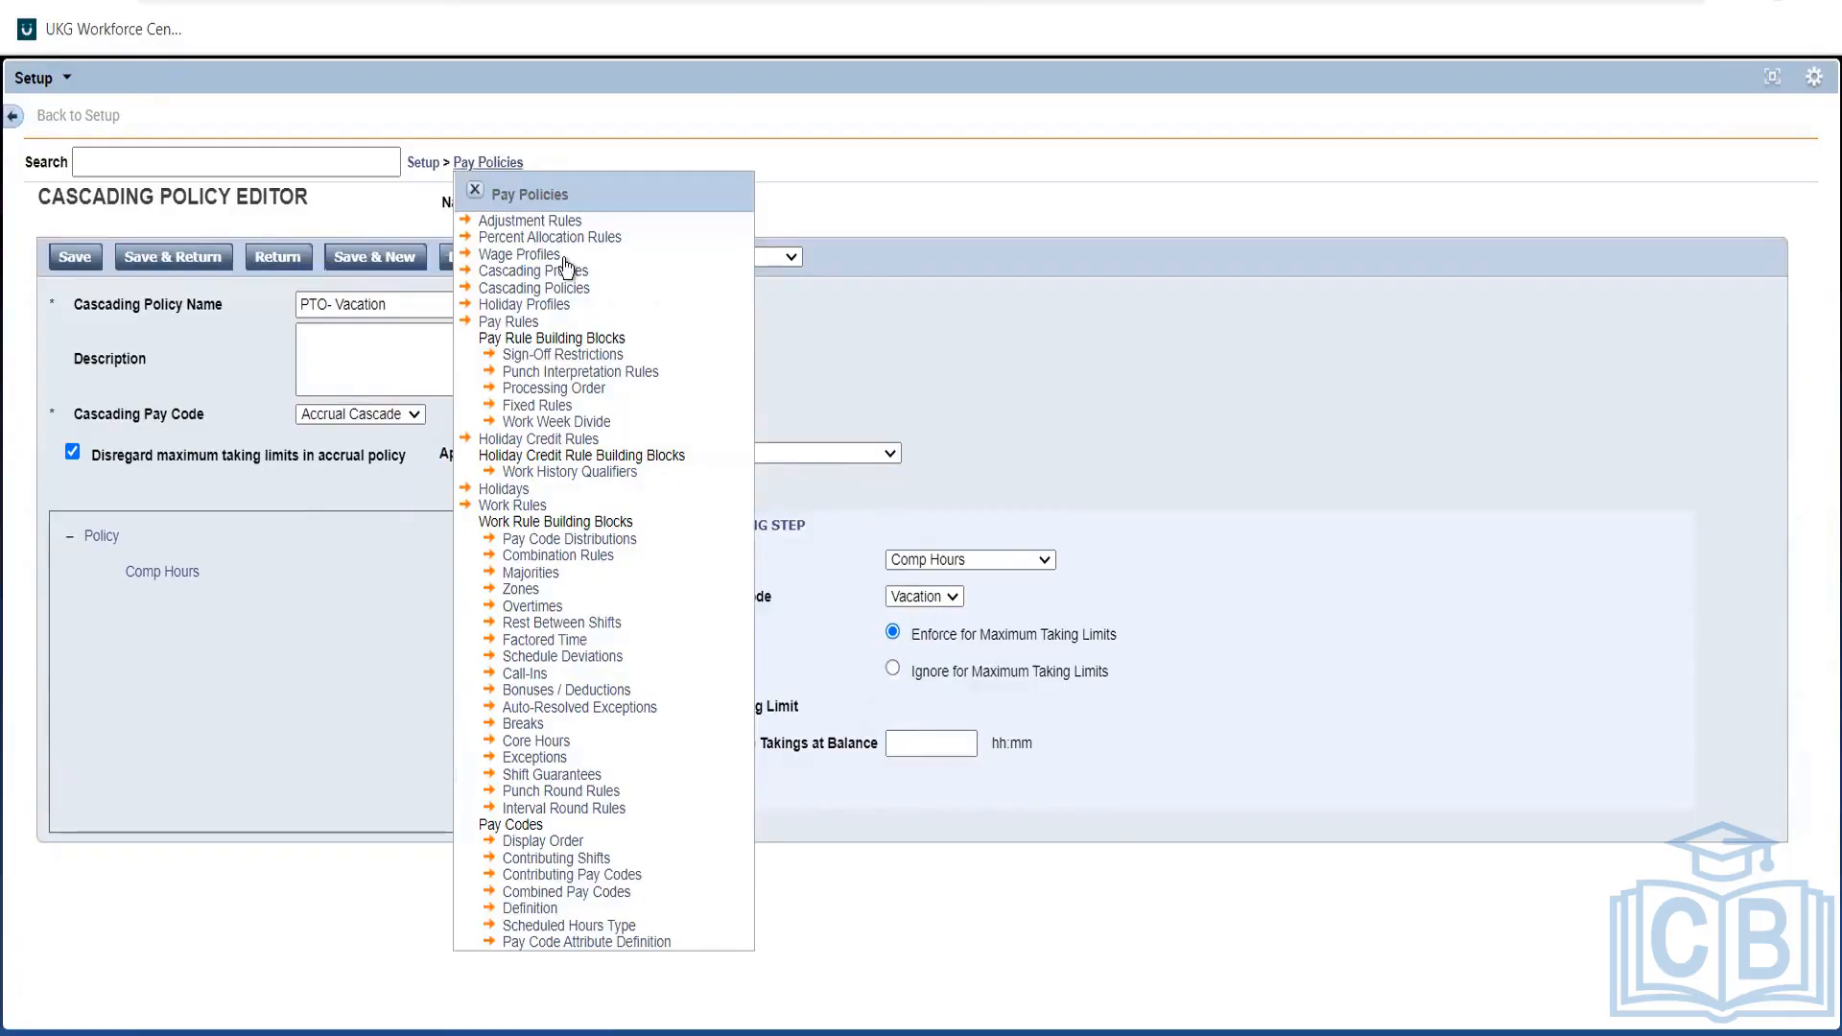
click(473, 192)
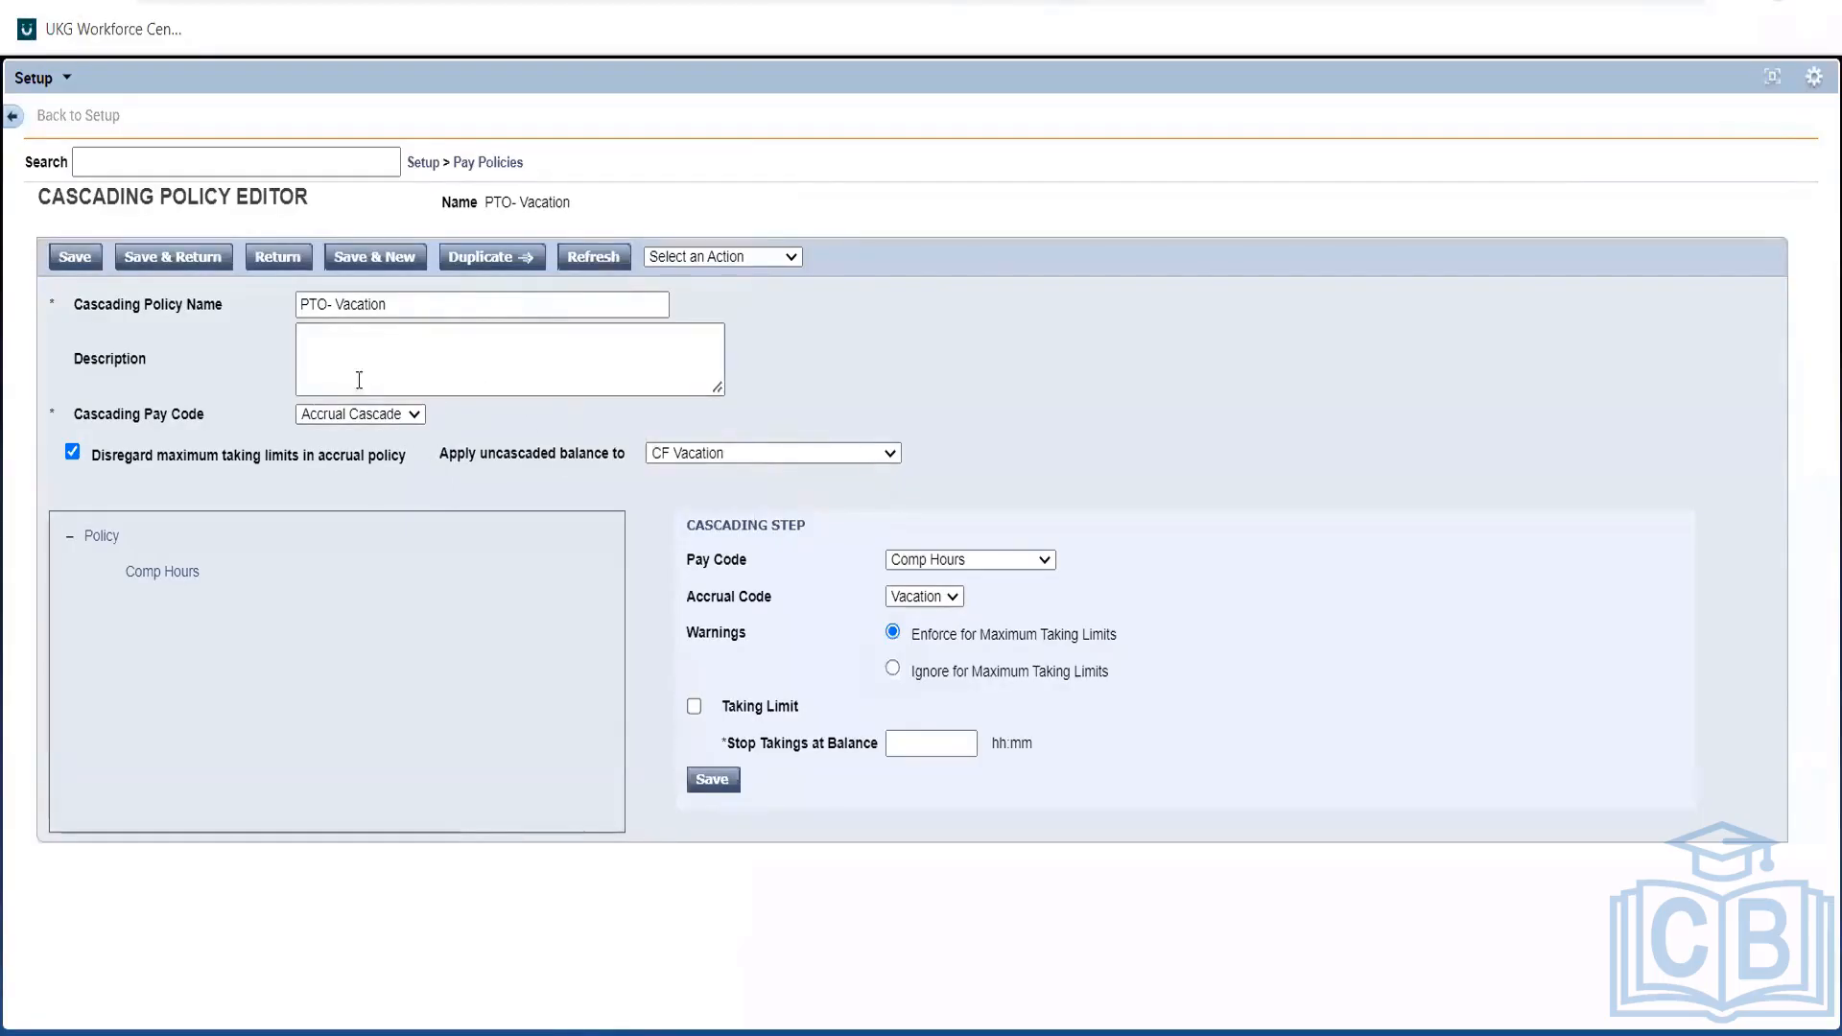
Confirm the uncascaded balance still goes to CF Vacation.
triple_click(503, 452)
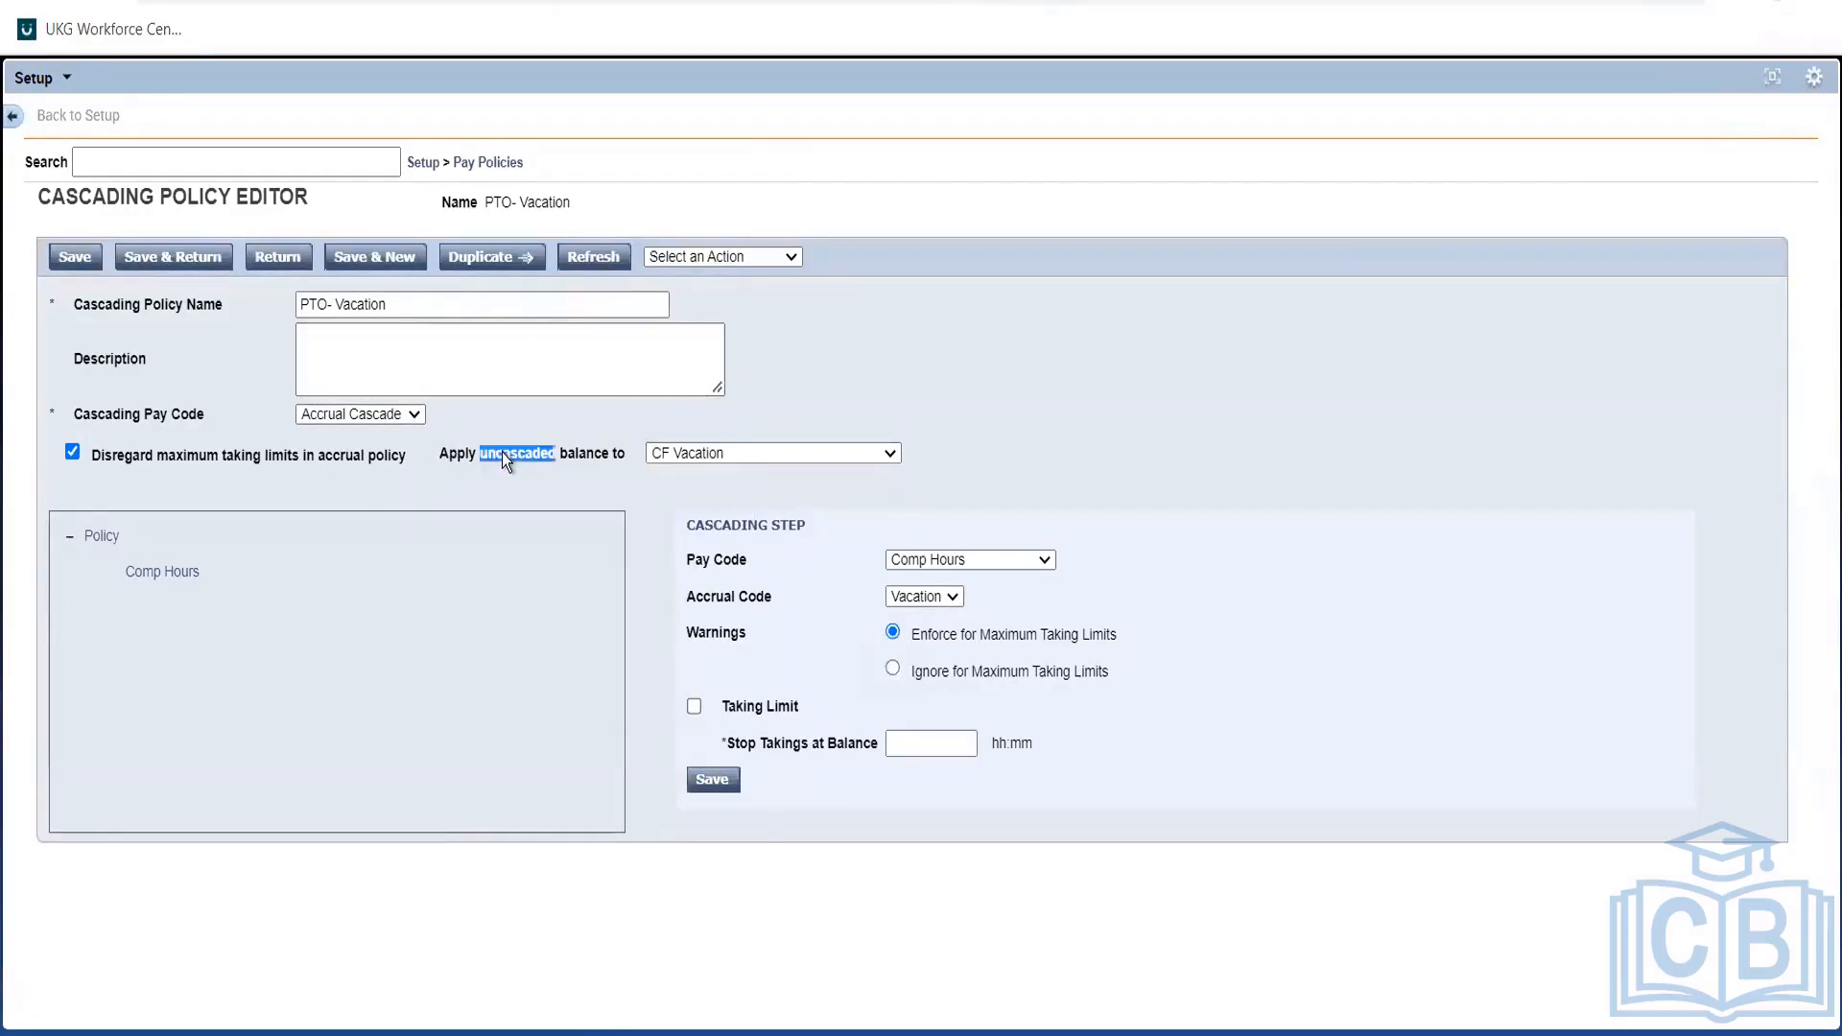
click(756, 466)
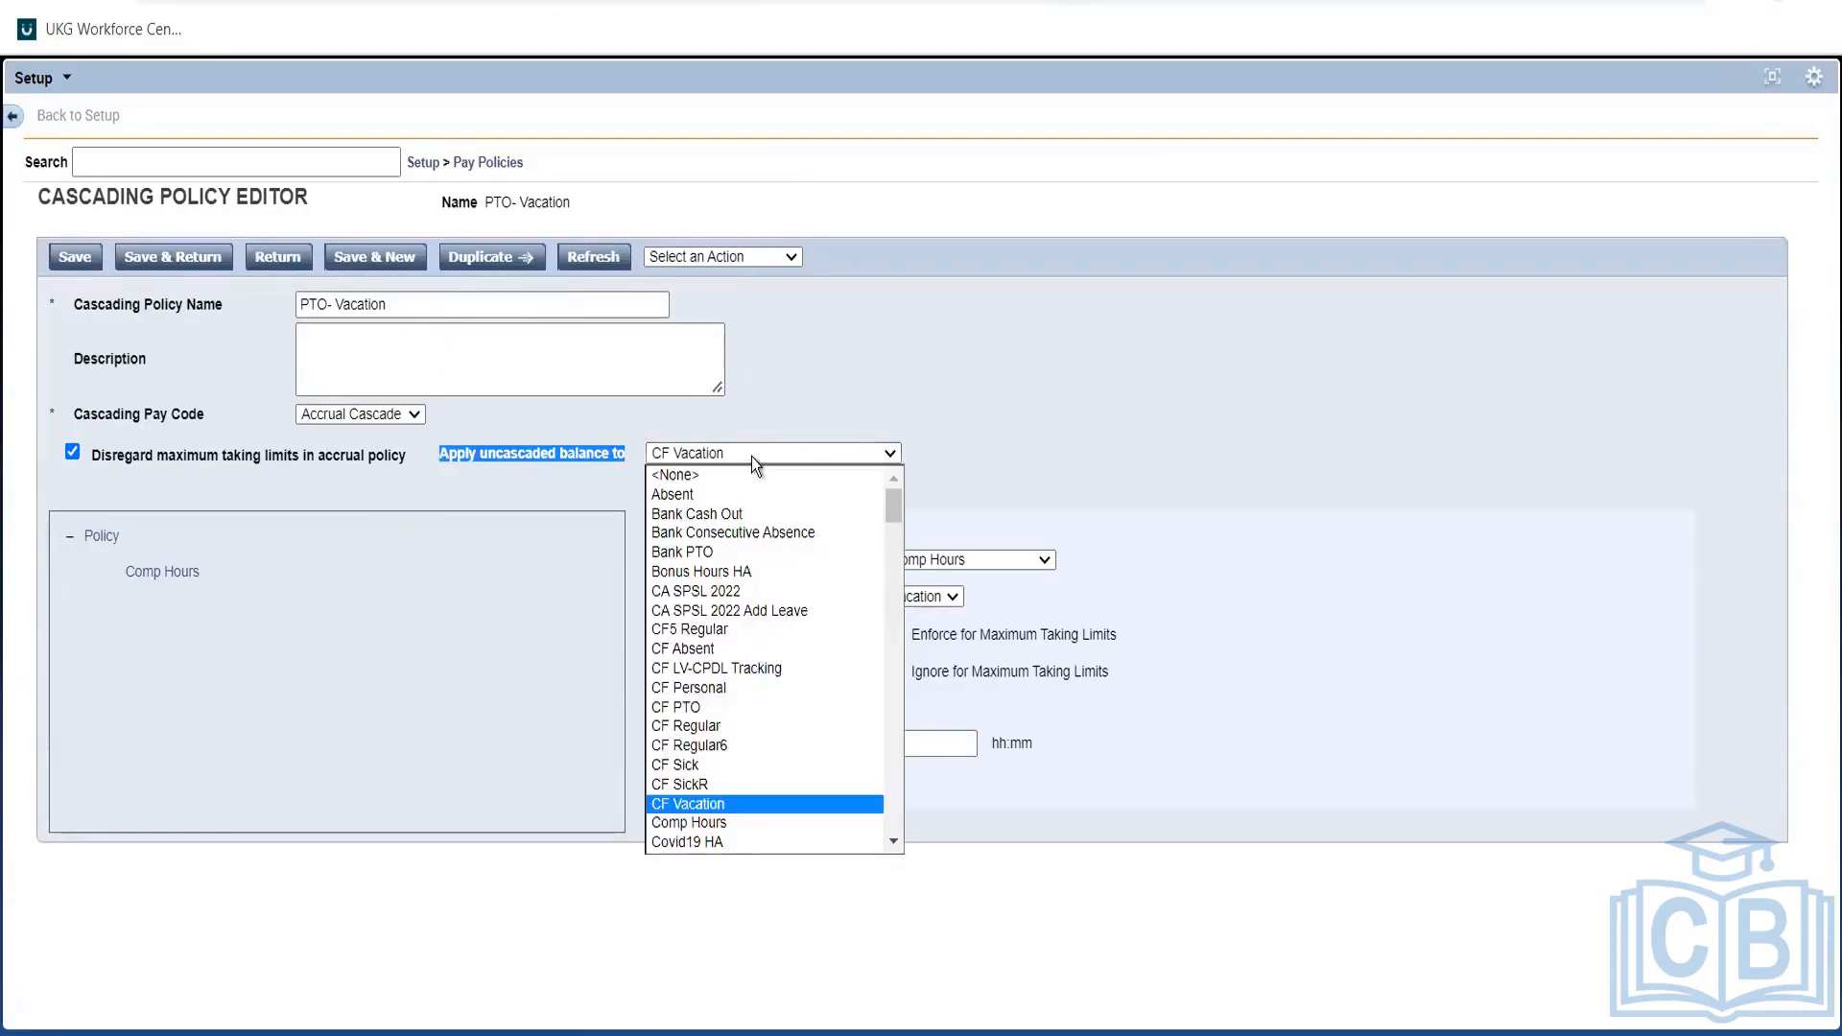
click(751, 457)
click(1190, 458)
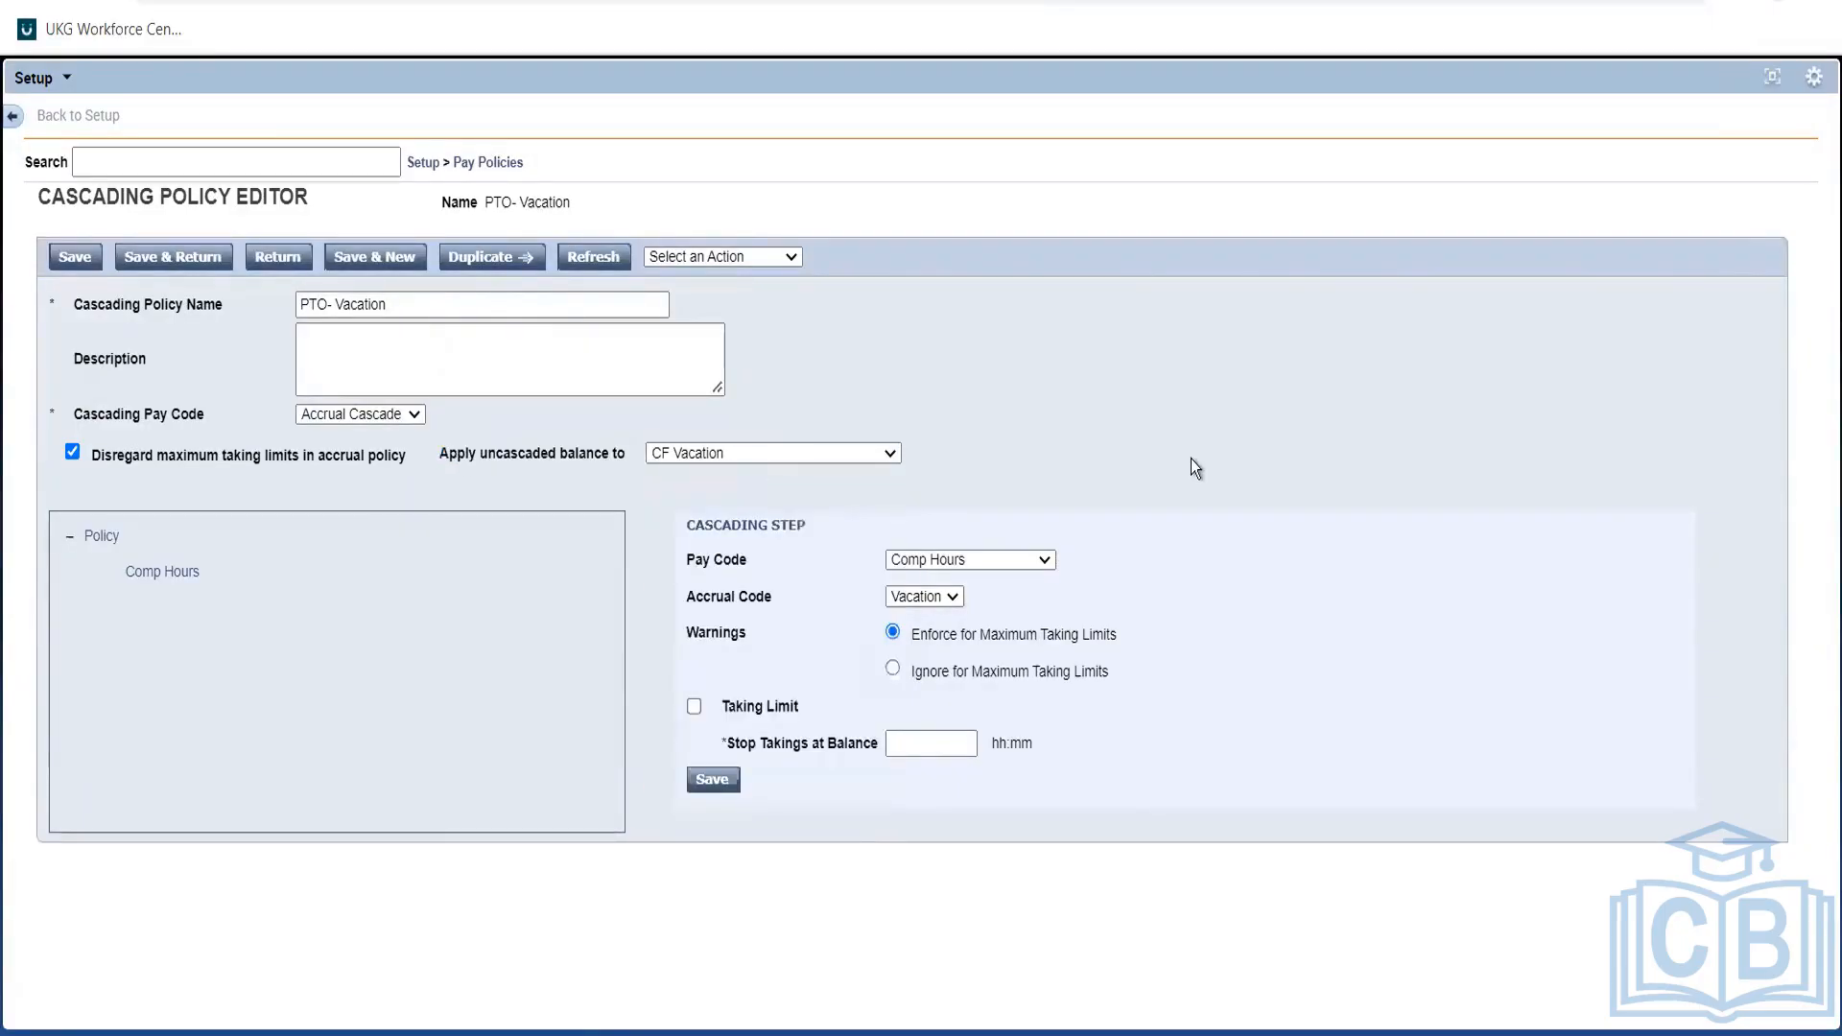
triple_click(1189, 458)
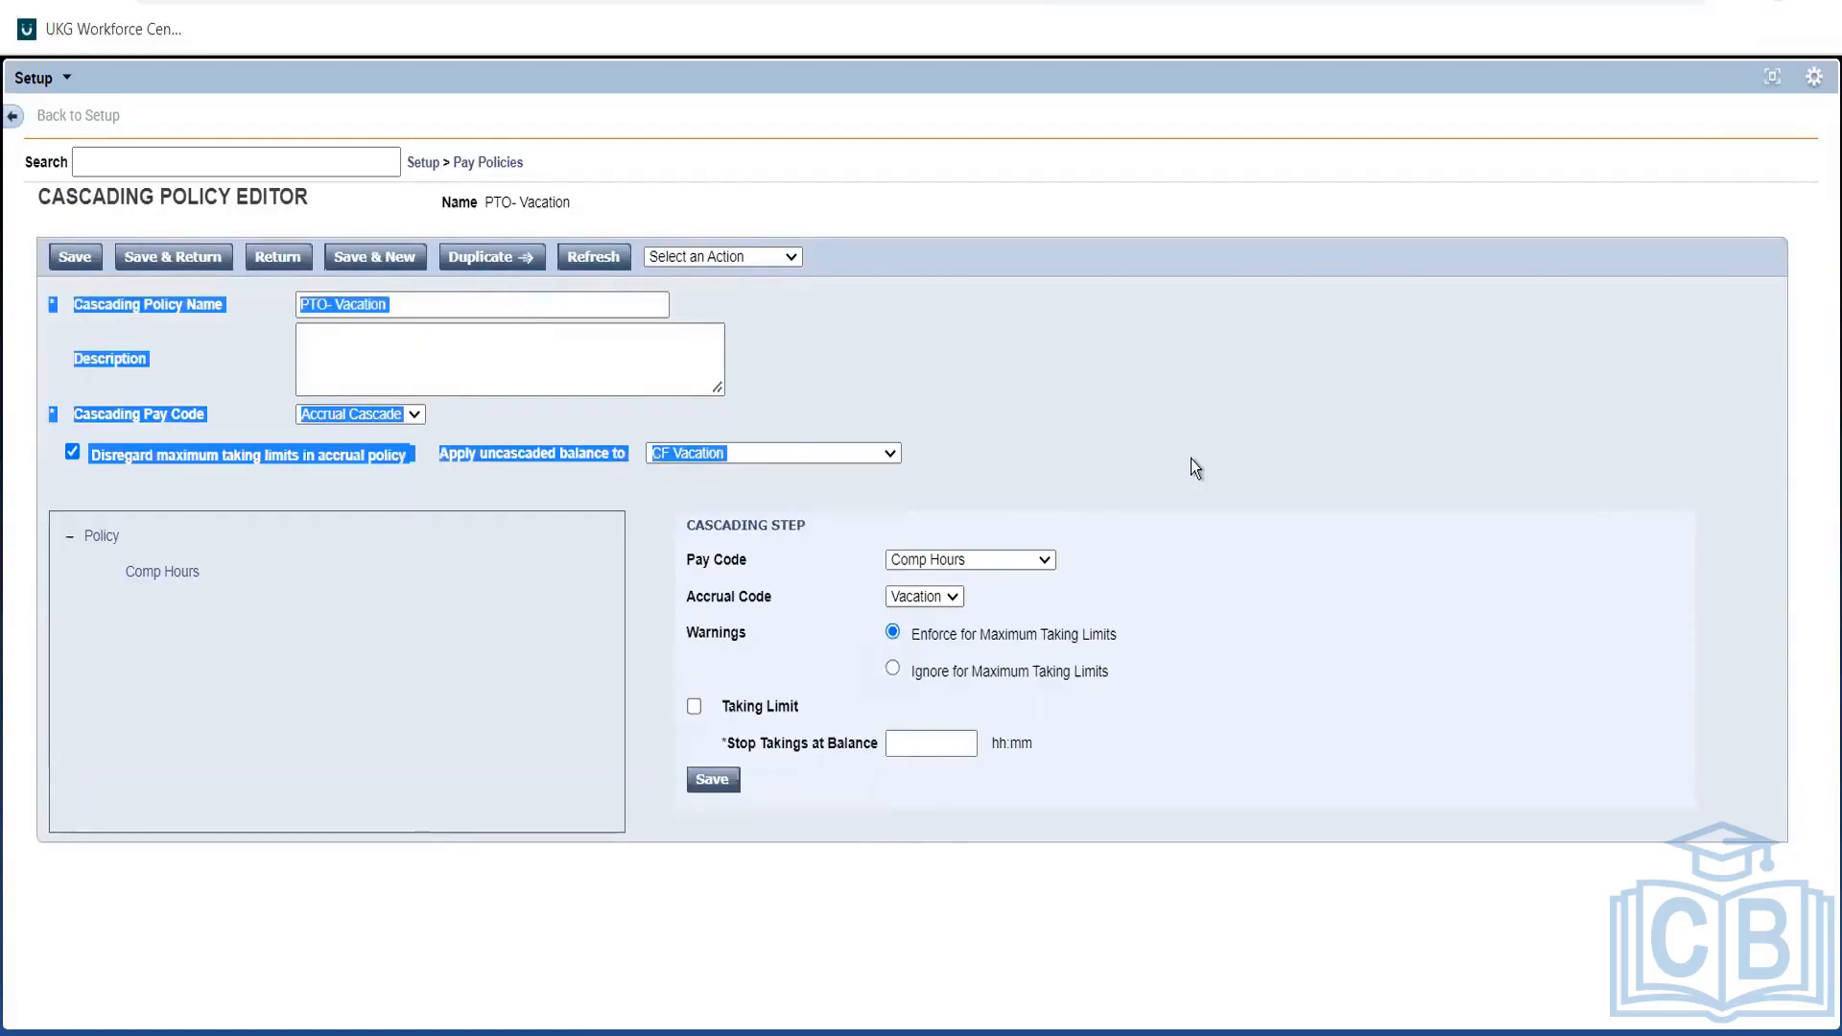
click(512, 515)
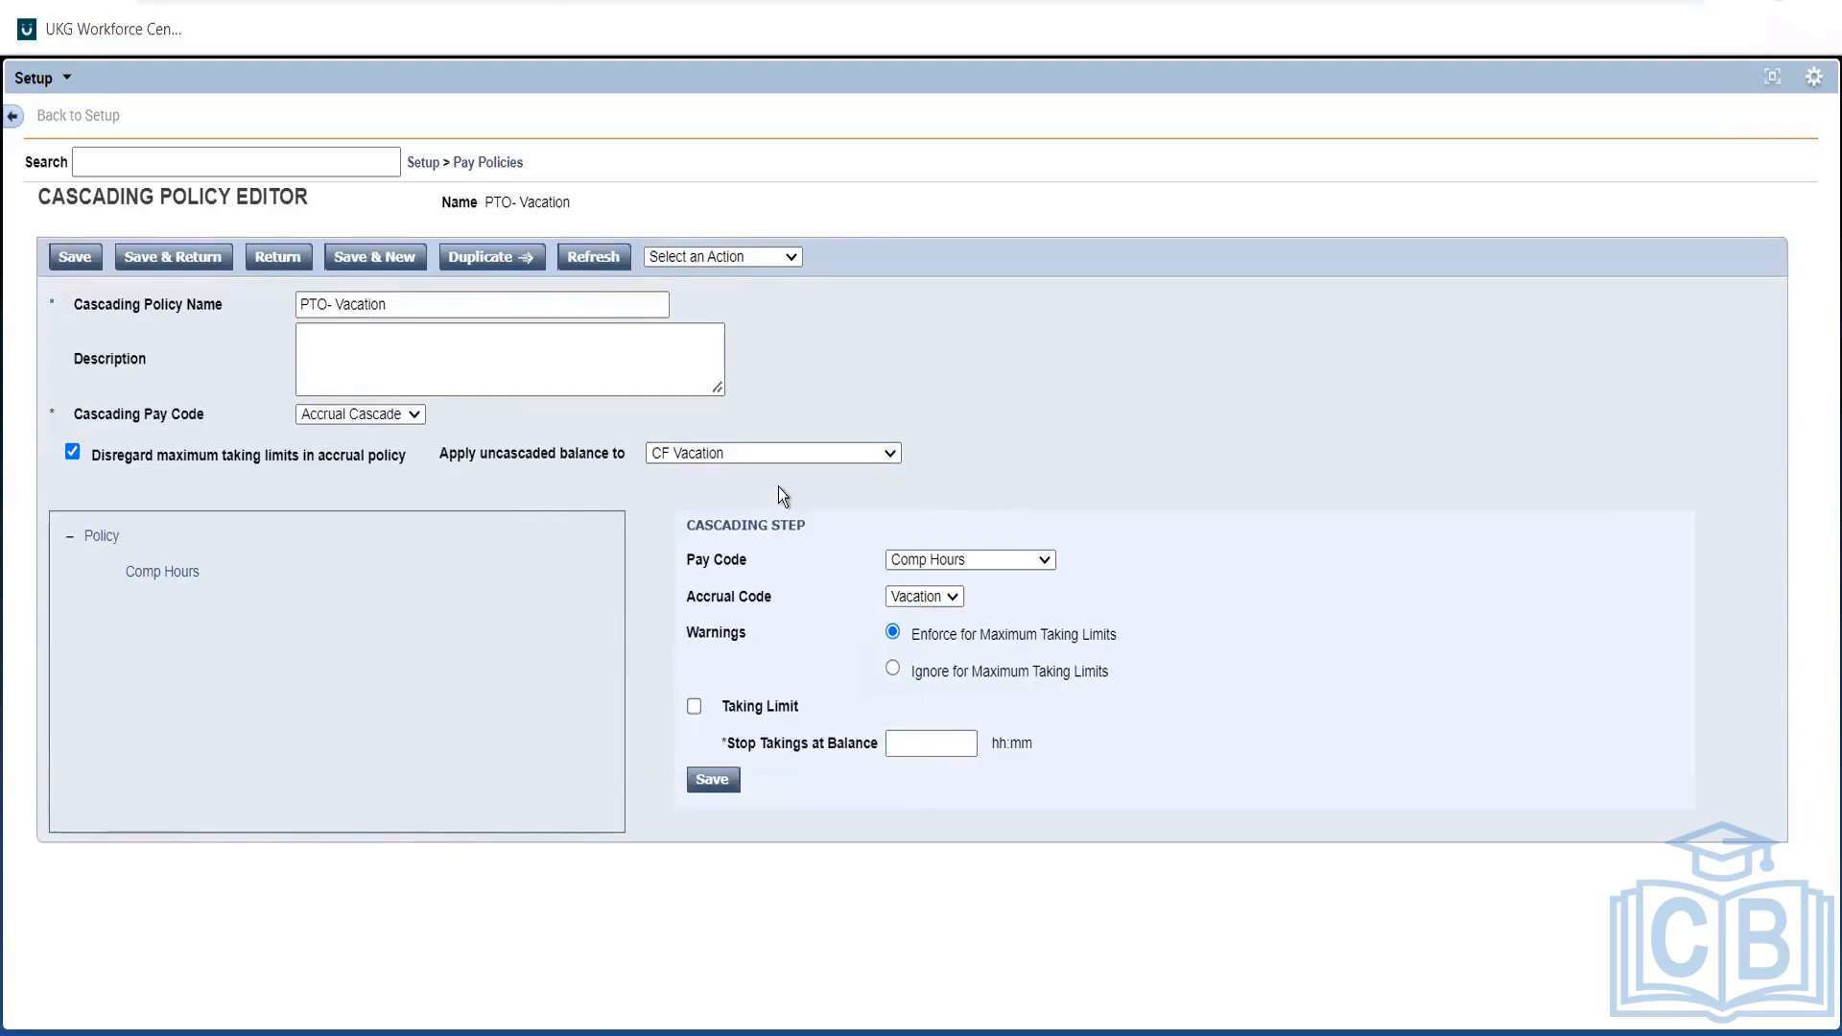
click(154, 576)
click(978, 556)
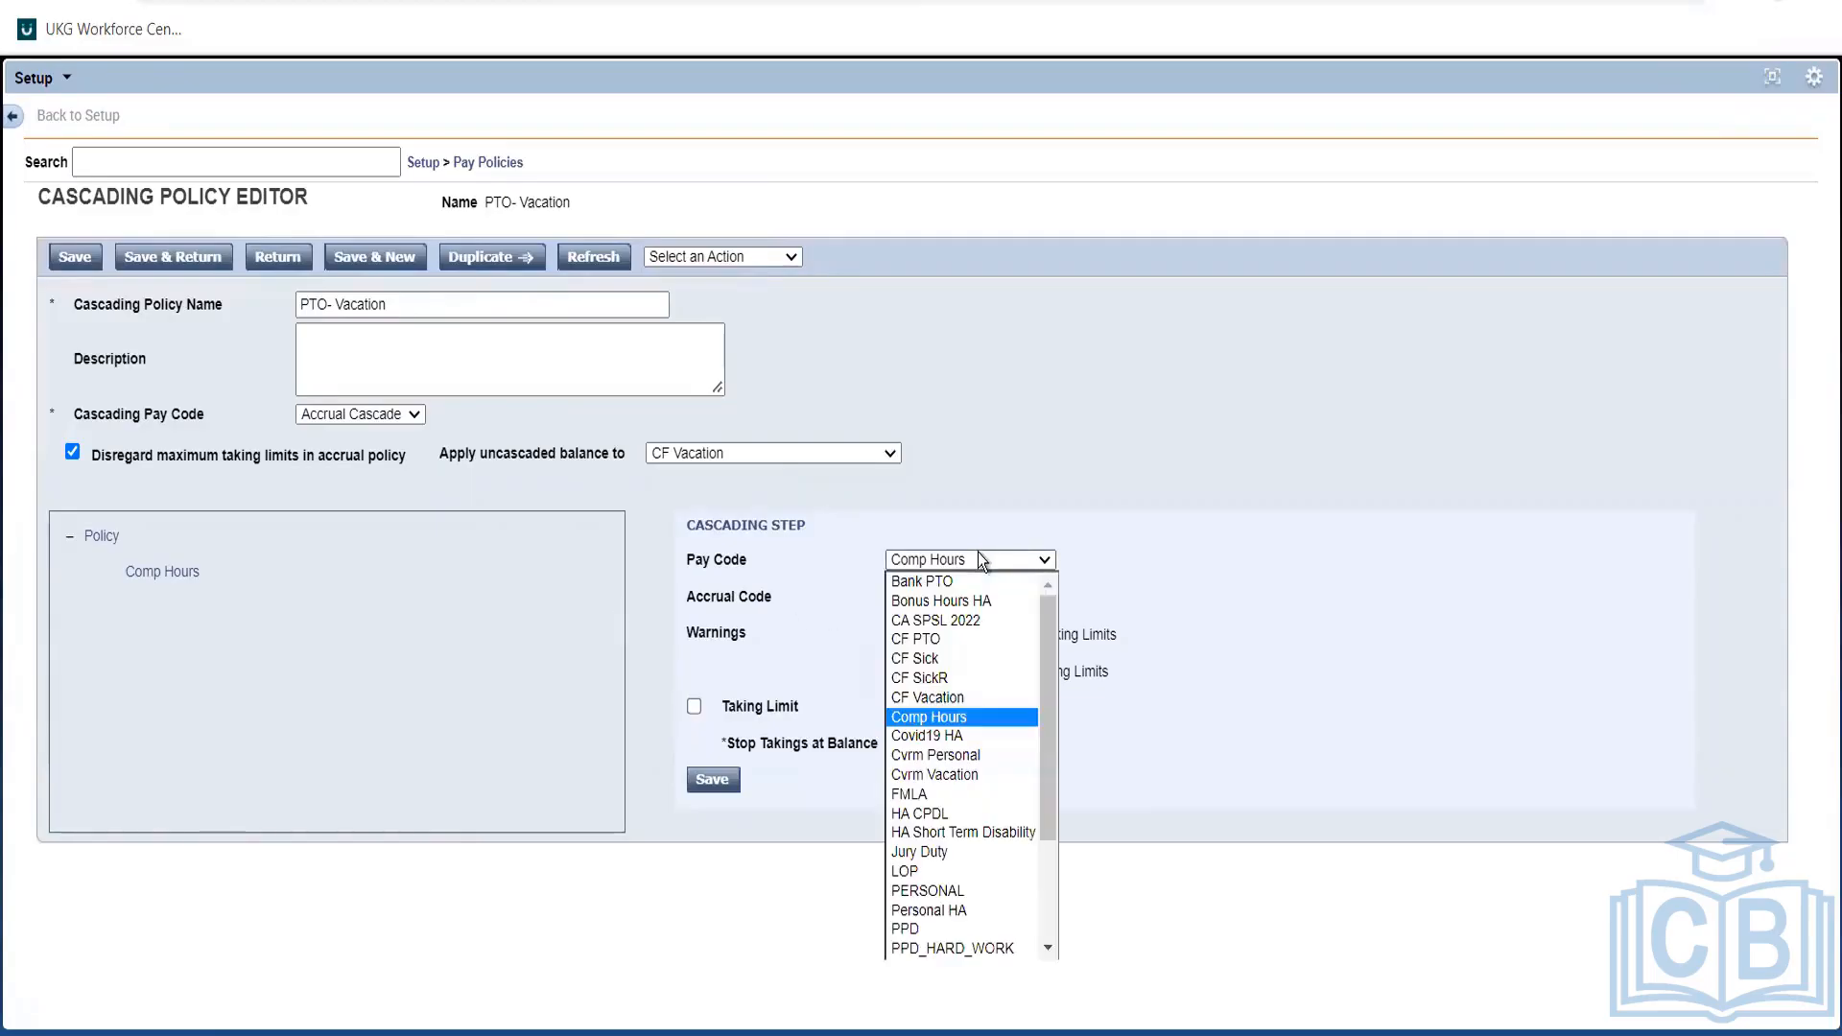
click(979, 559)
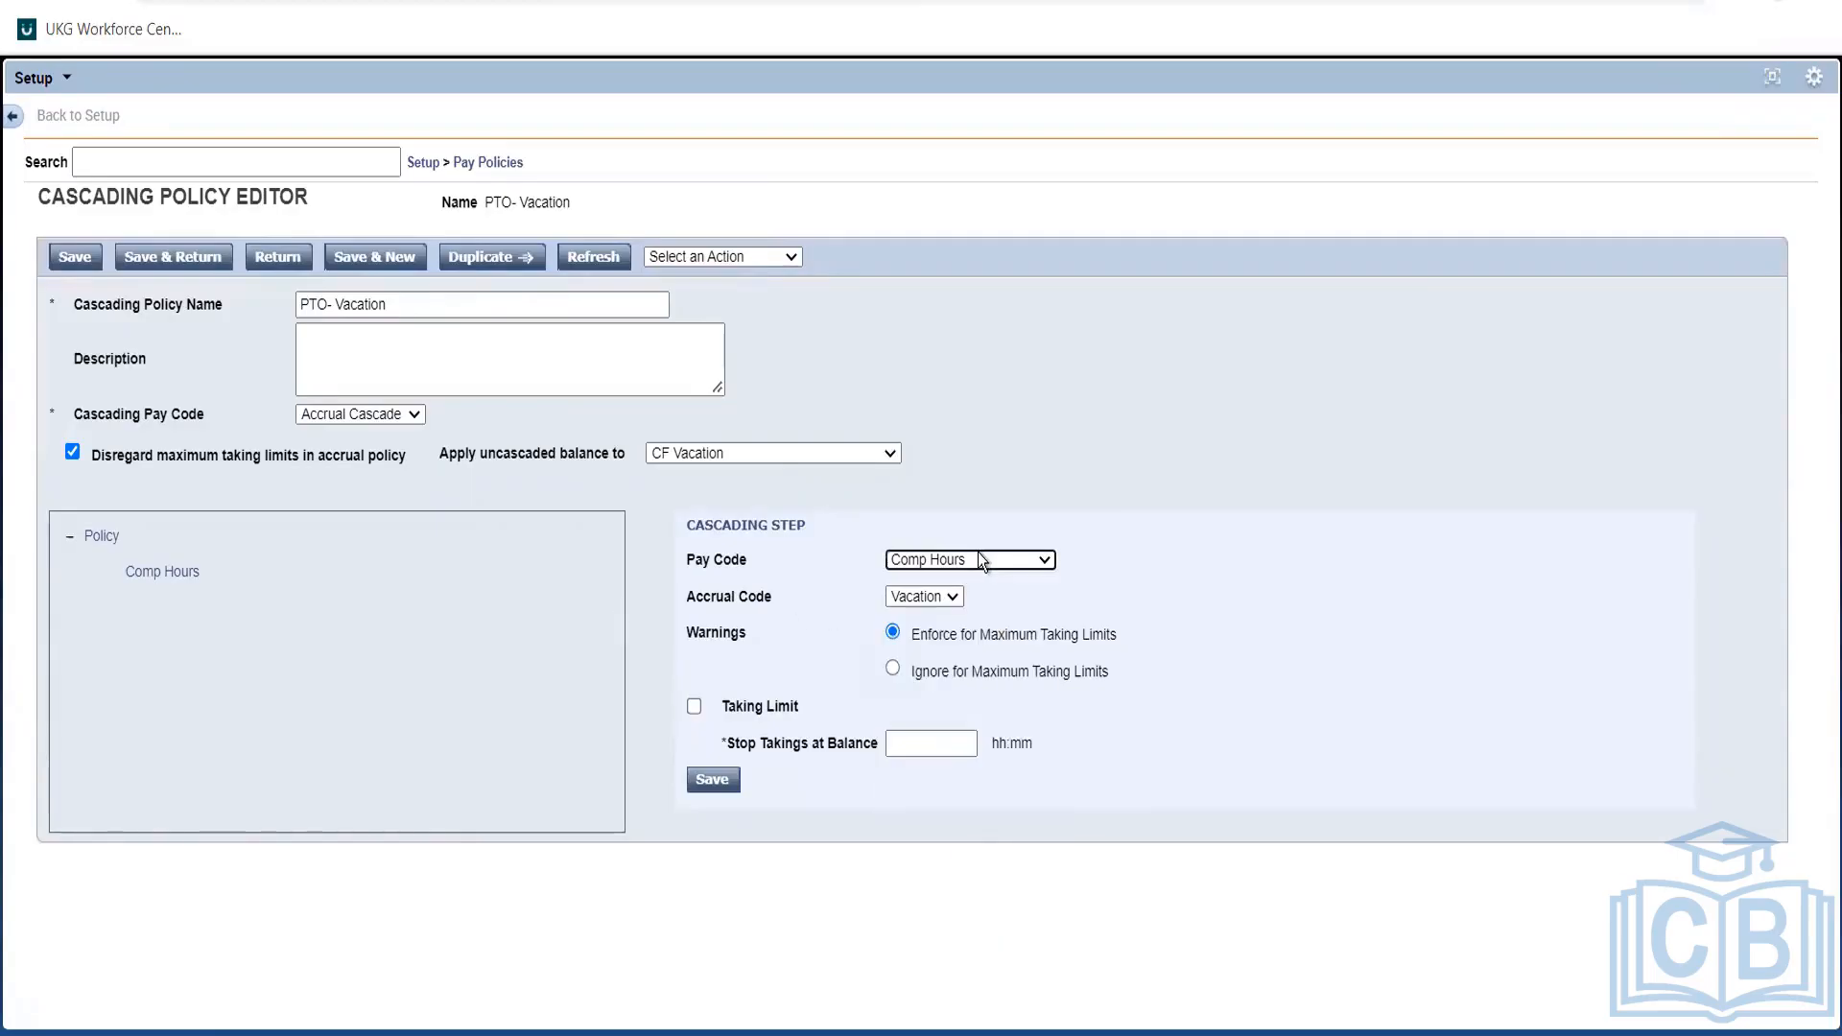
click(926, 597)
click(927, 597)
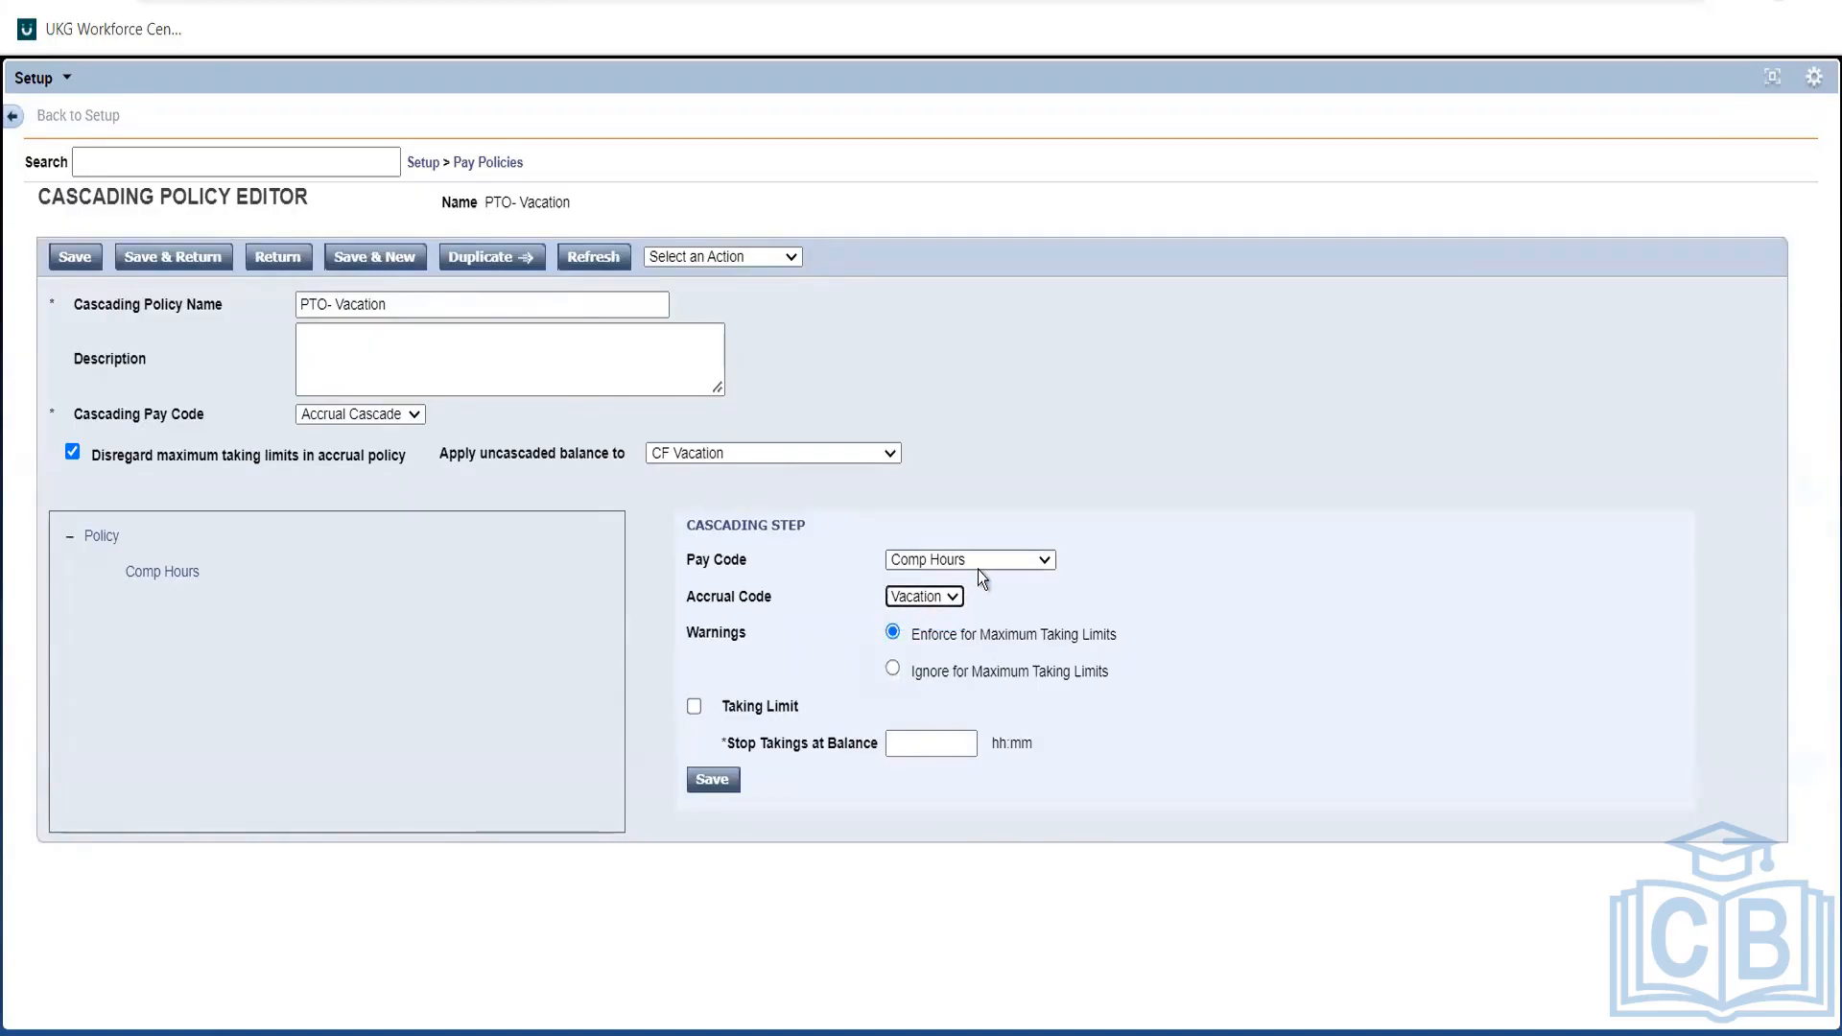
click(976, 568)
click(981, 567)
click(775, 584)
click(907, 751)
click(698, 703)
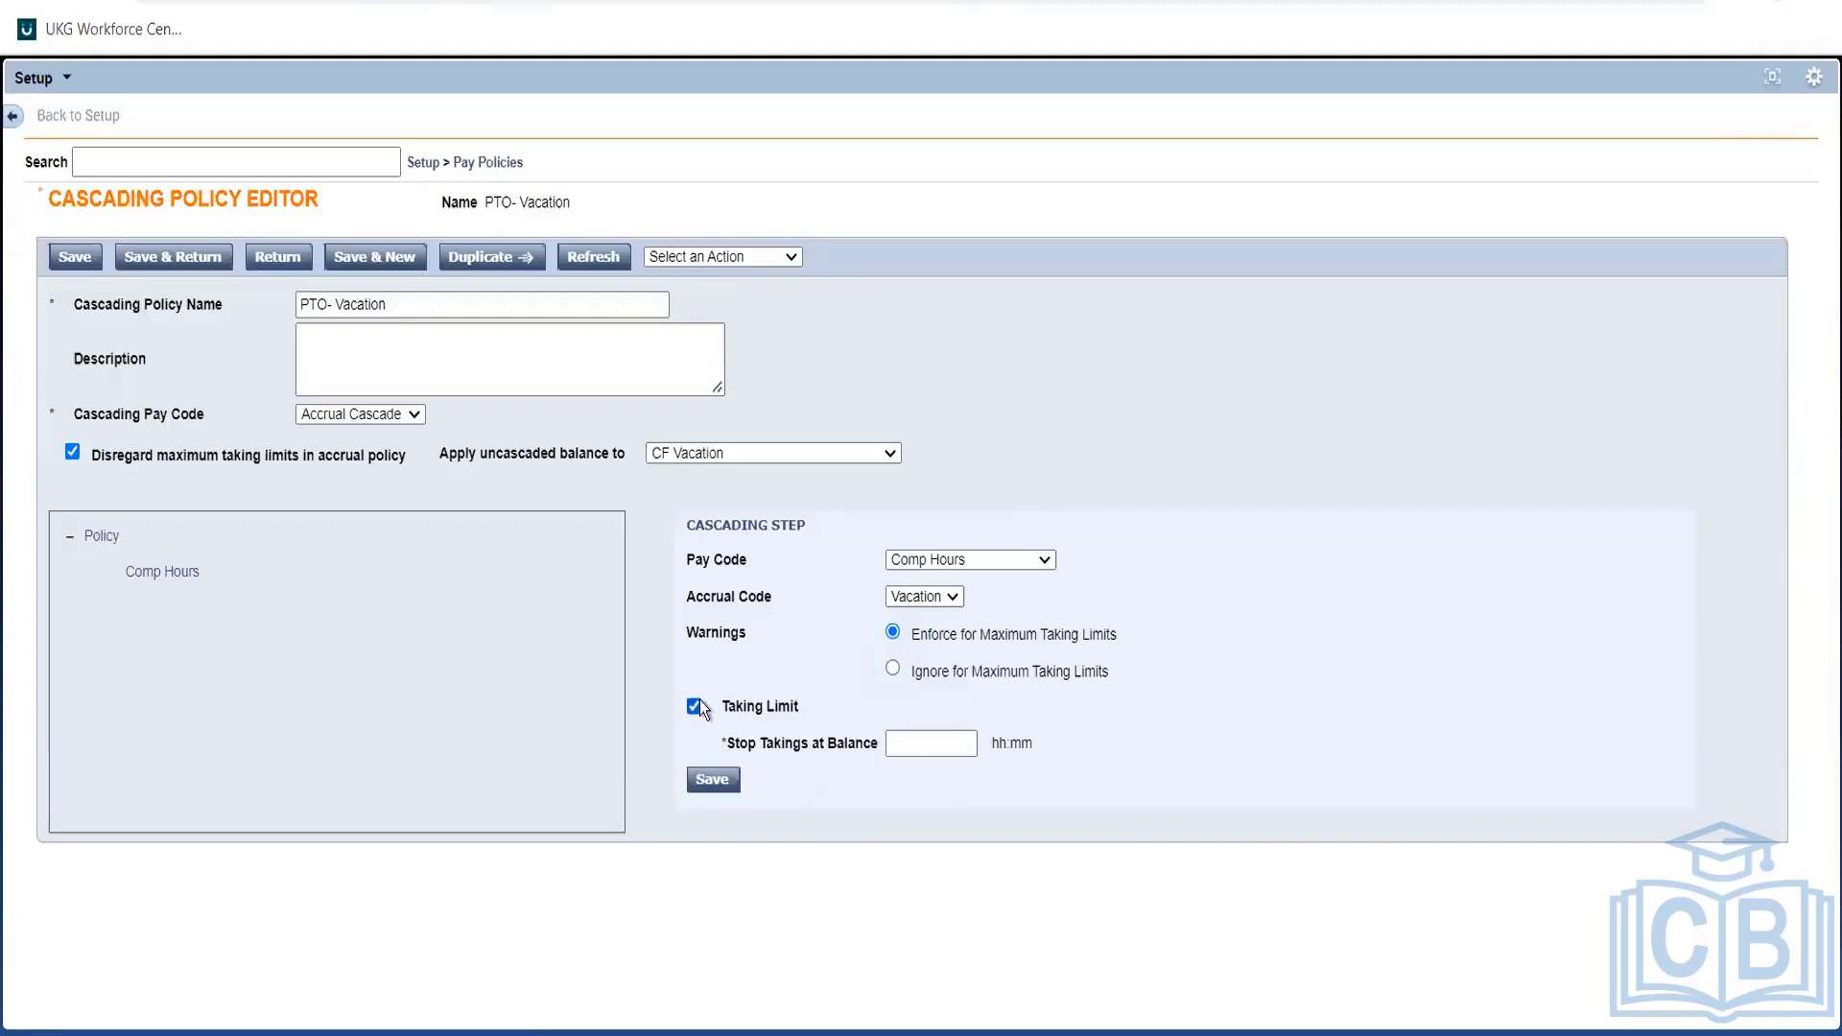
click(907, 740)
text(20hh)
key(BackSpace)
key(BackSpace)
text(00)
click(988, 758)
drag(949, 742, 813, 725)
click(694, 706)
click(132, 572)
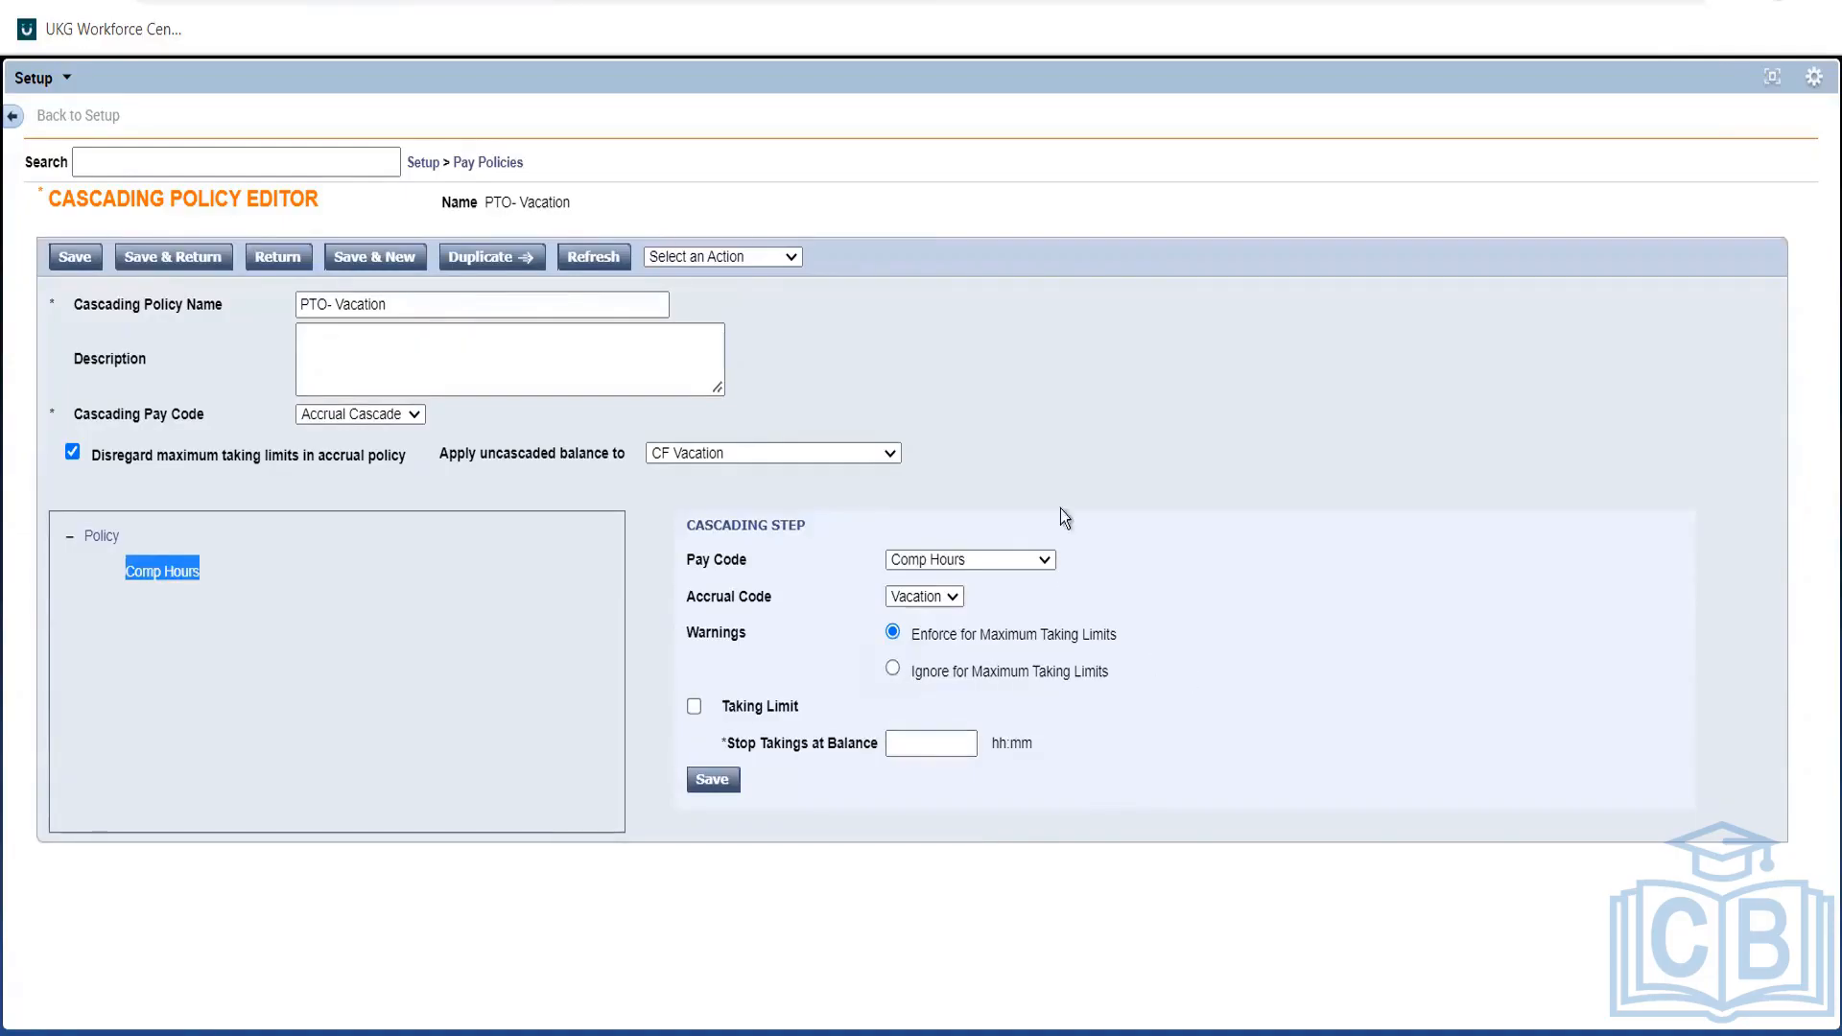
click(358, 506)
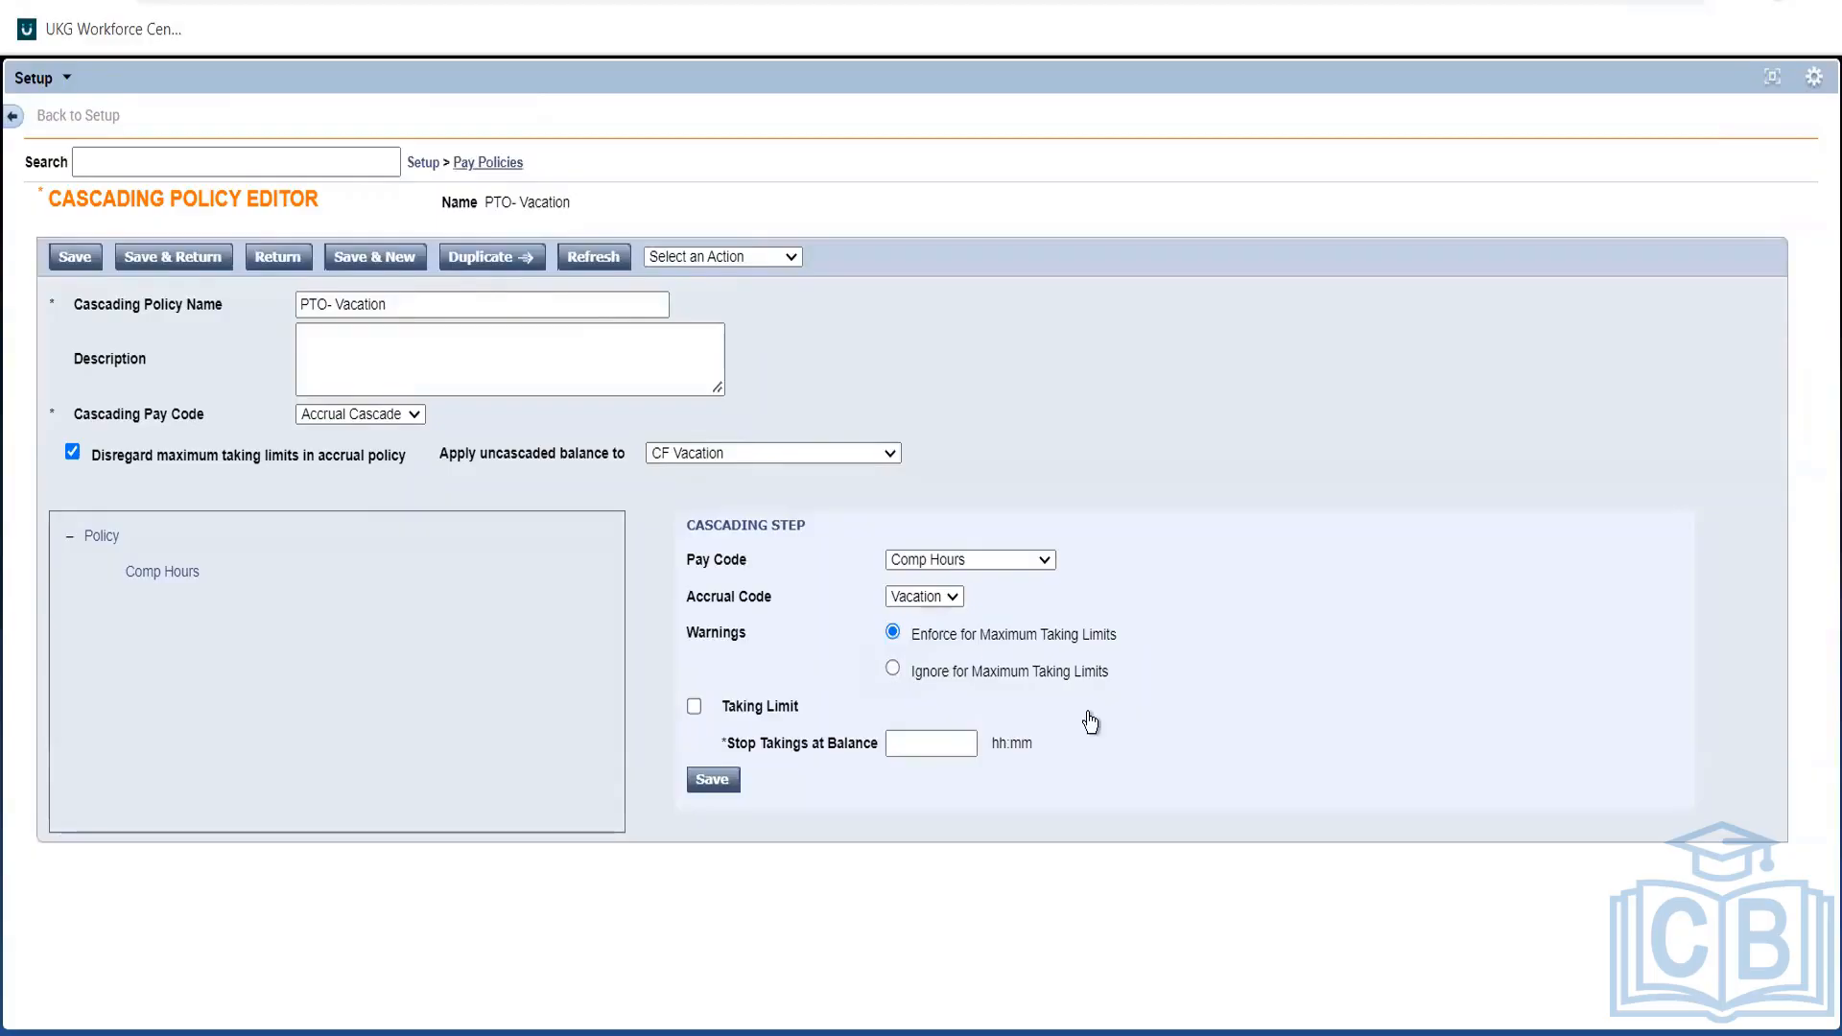
Go to Pay Codes > Definition, discarding the unsaved cascading policy changes.
click(480, 163)
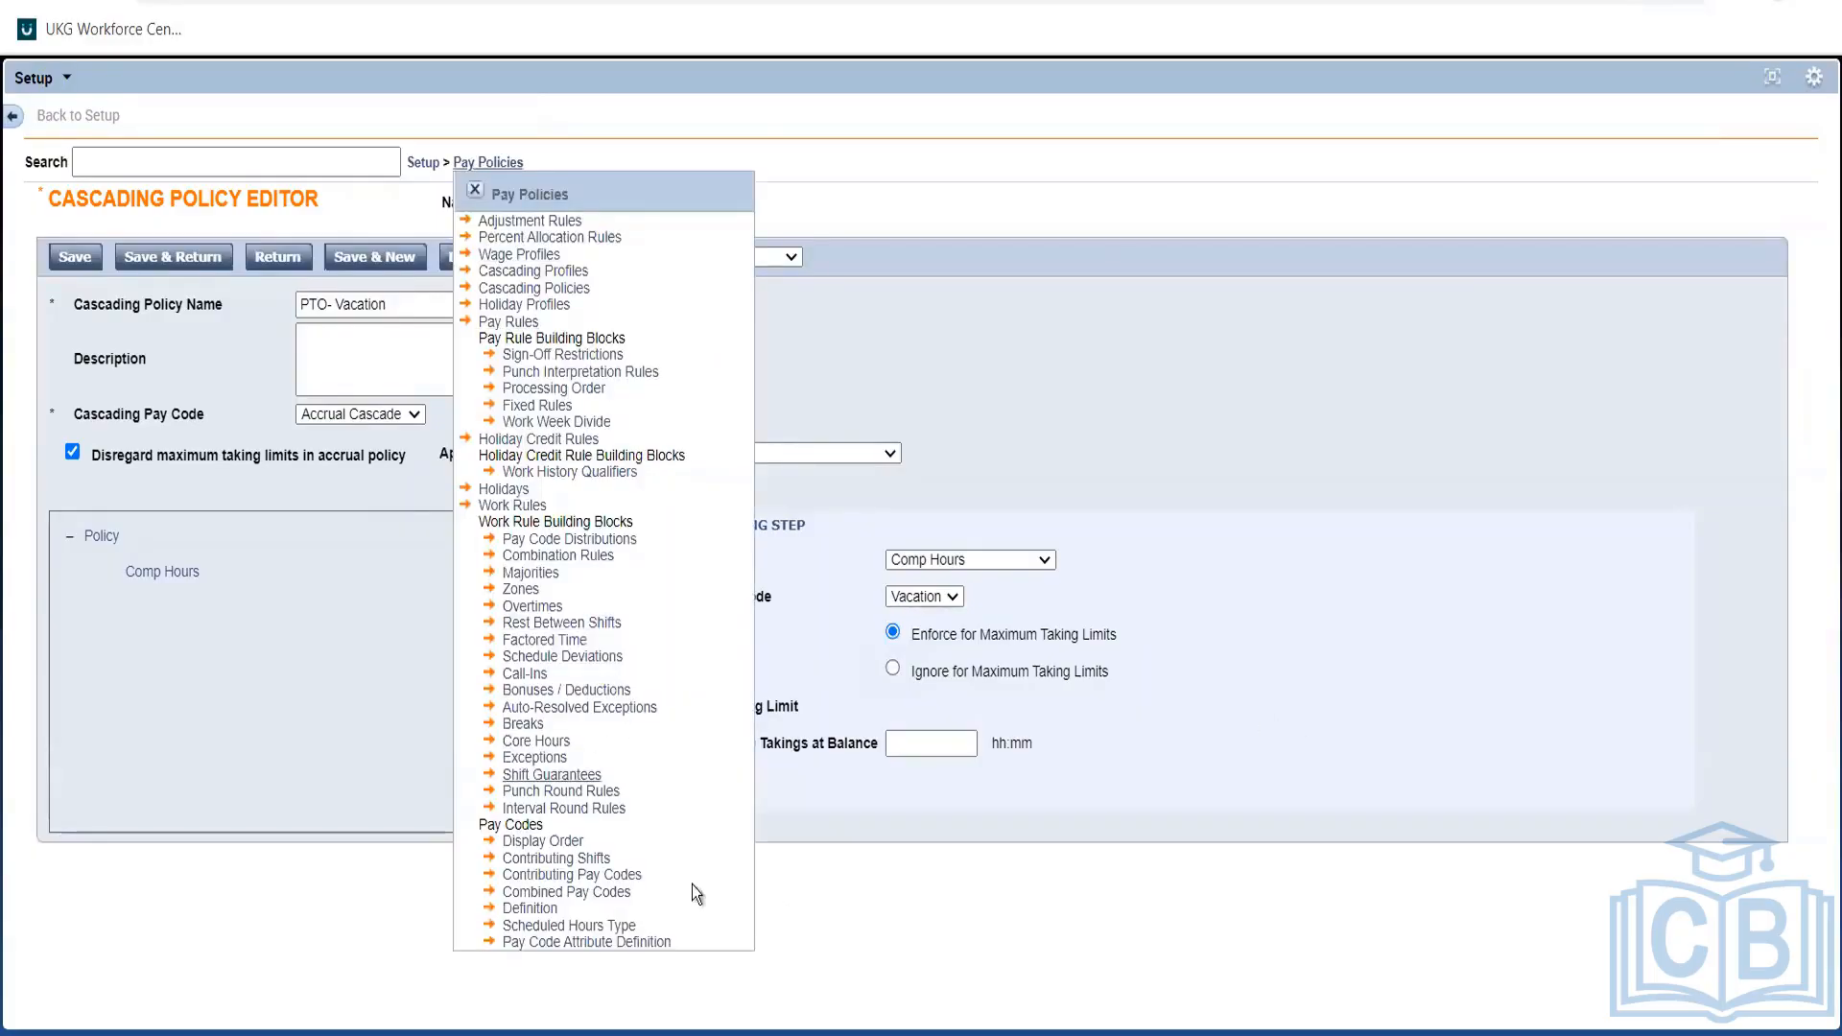
click(540, 911)
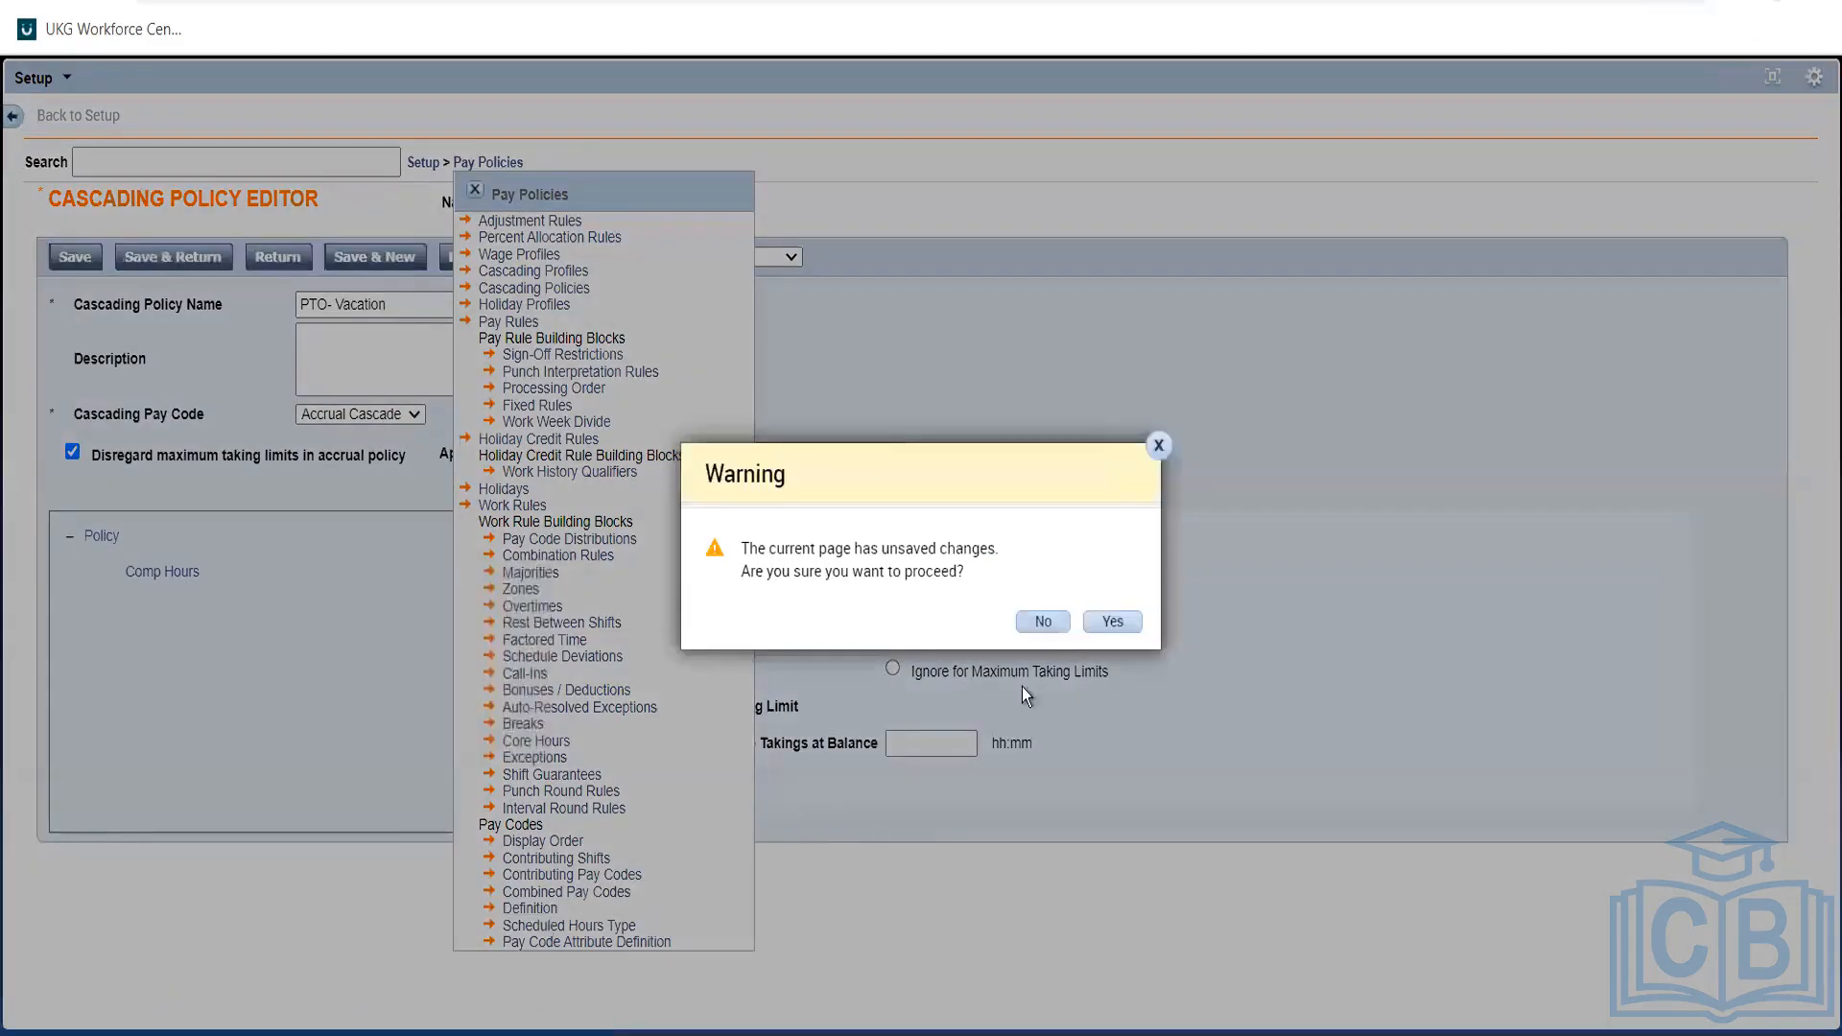
click(1110, 619)
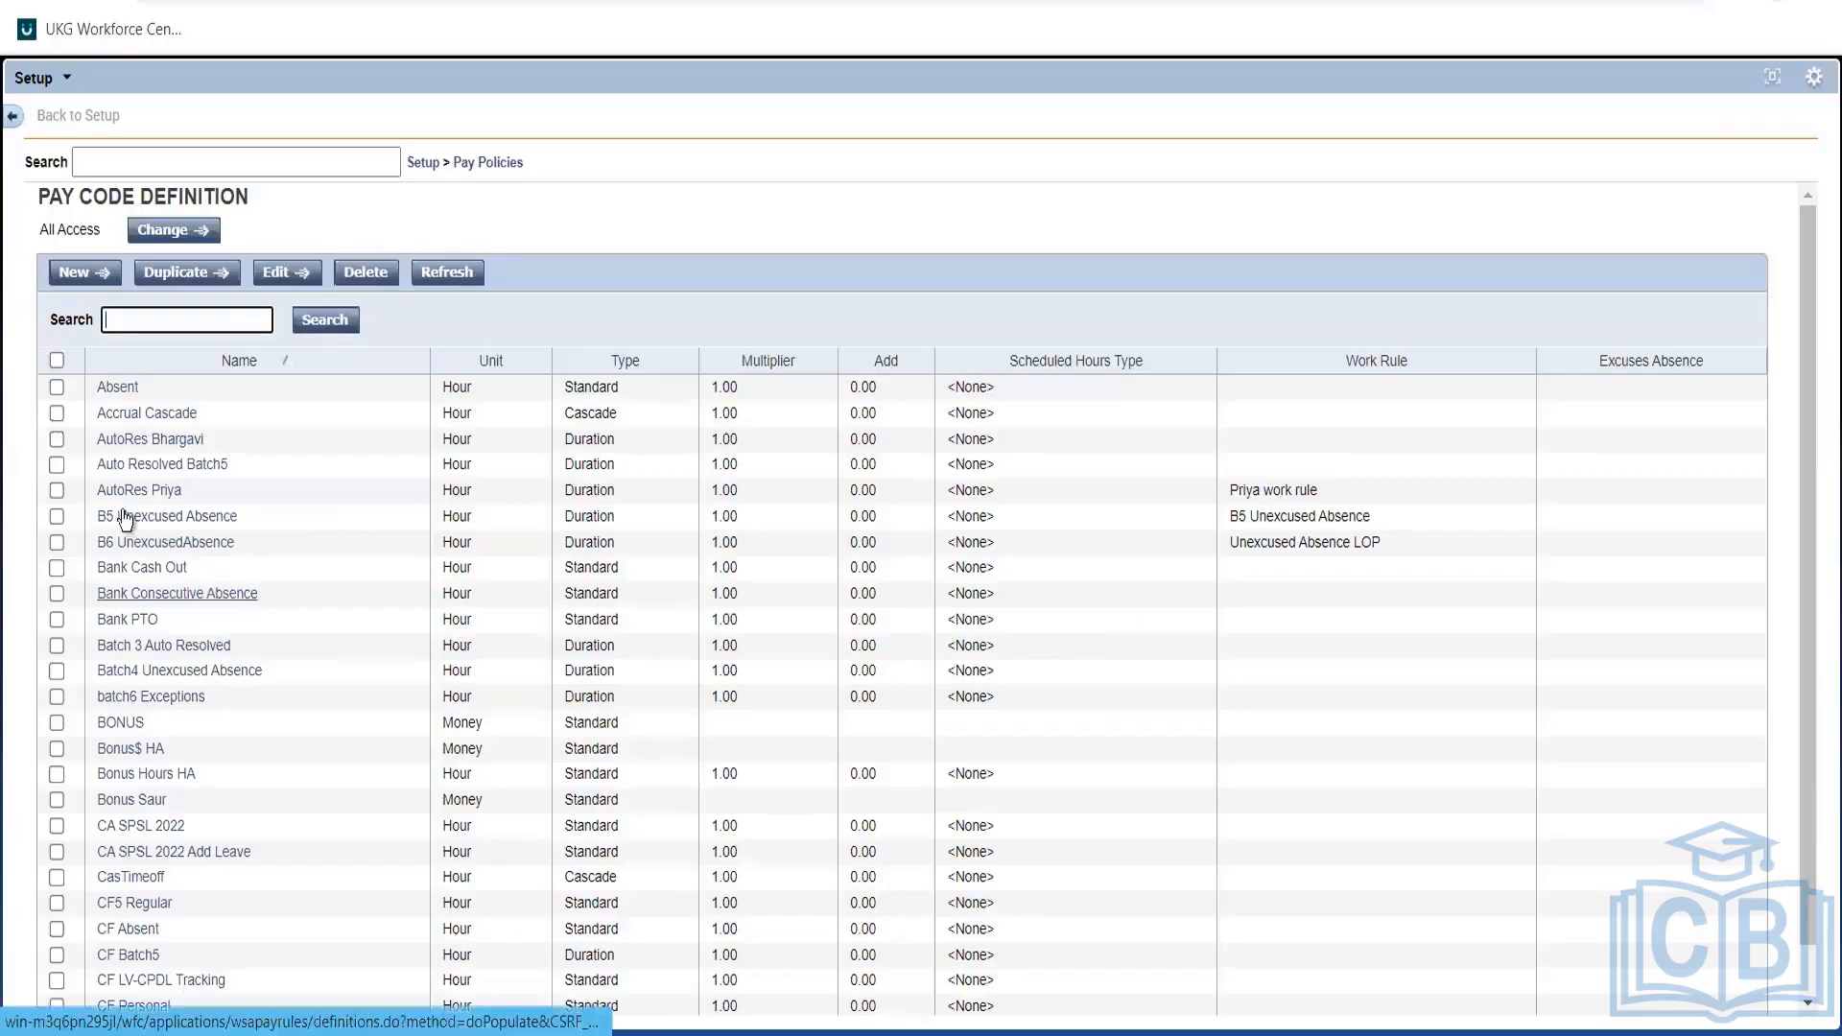
Open the Accrual Cascade pay code: Cascade type, Hour unit, multiplier 1.00.
click(163, 413)
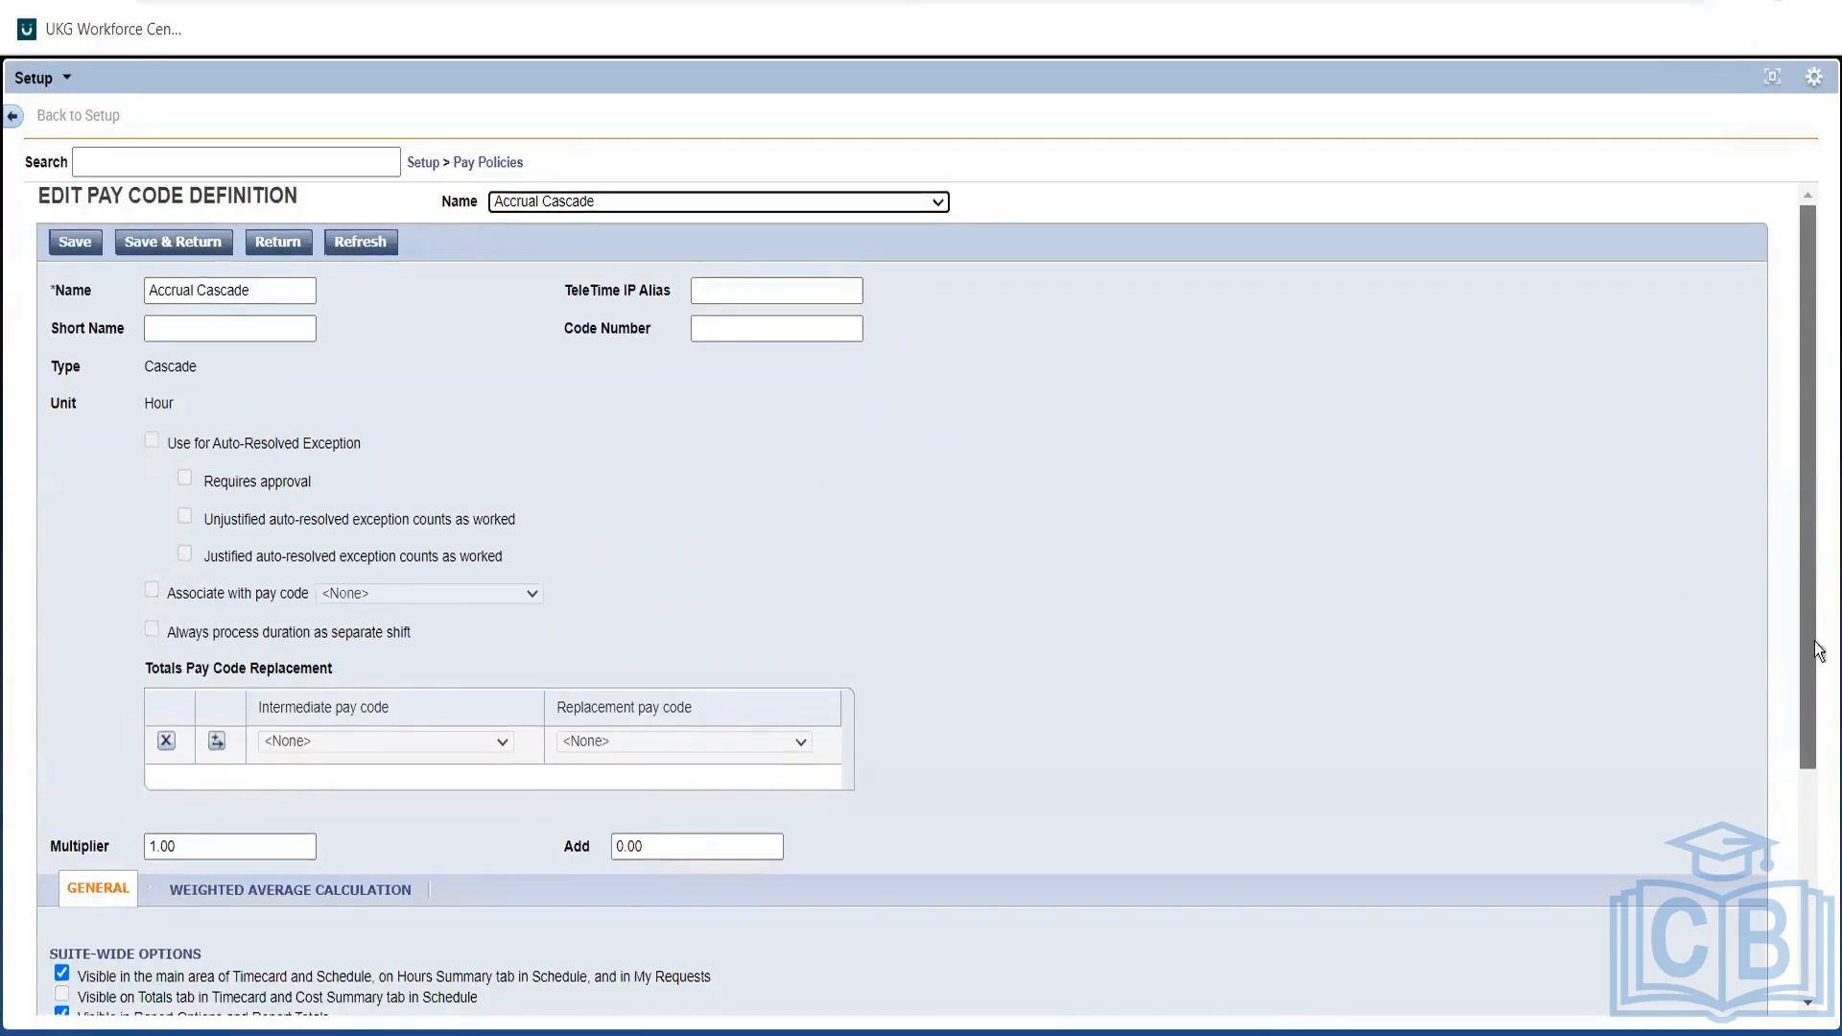
drag(1808, 525, 1815, 477)
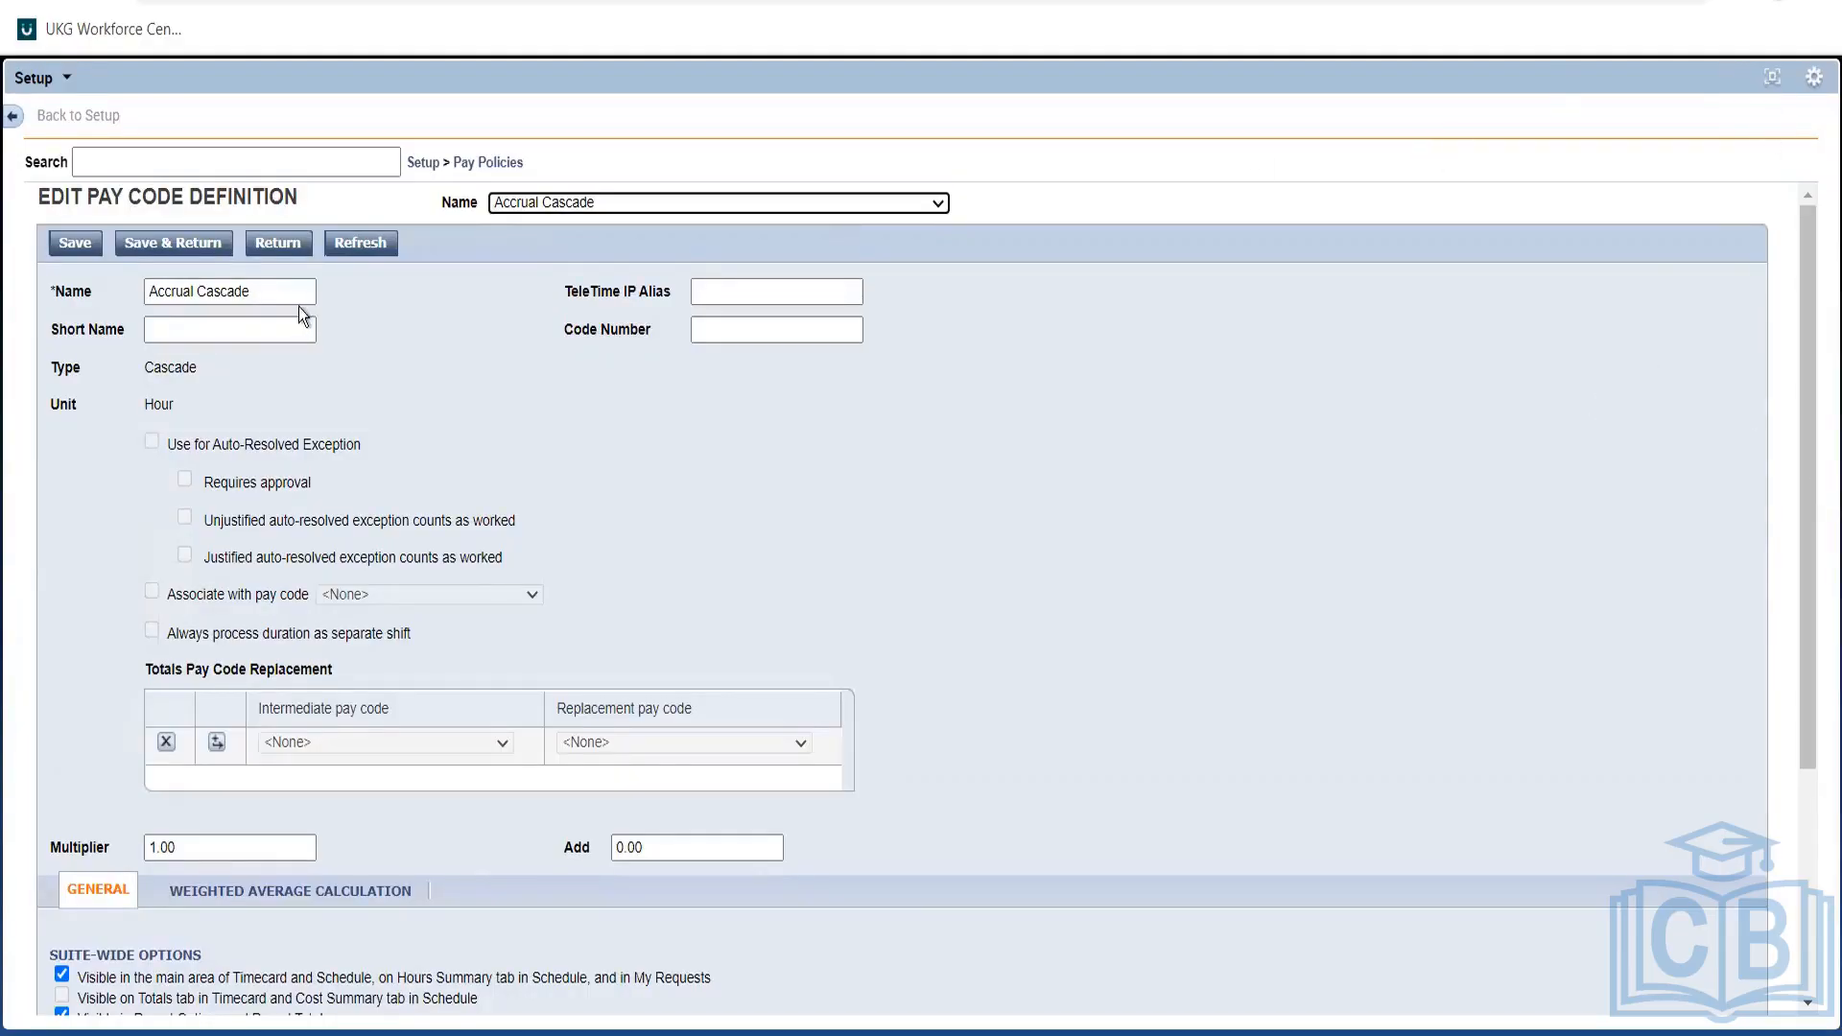
drag(274, 297, 131, 294)
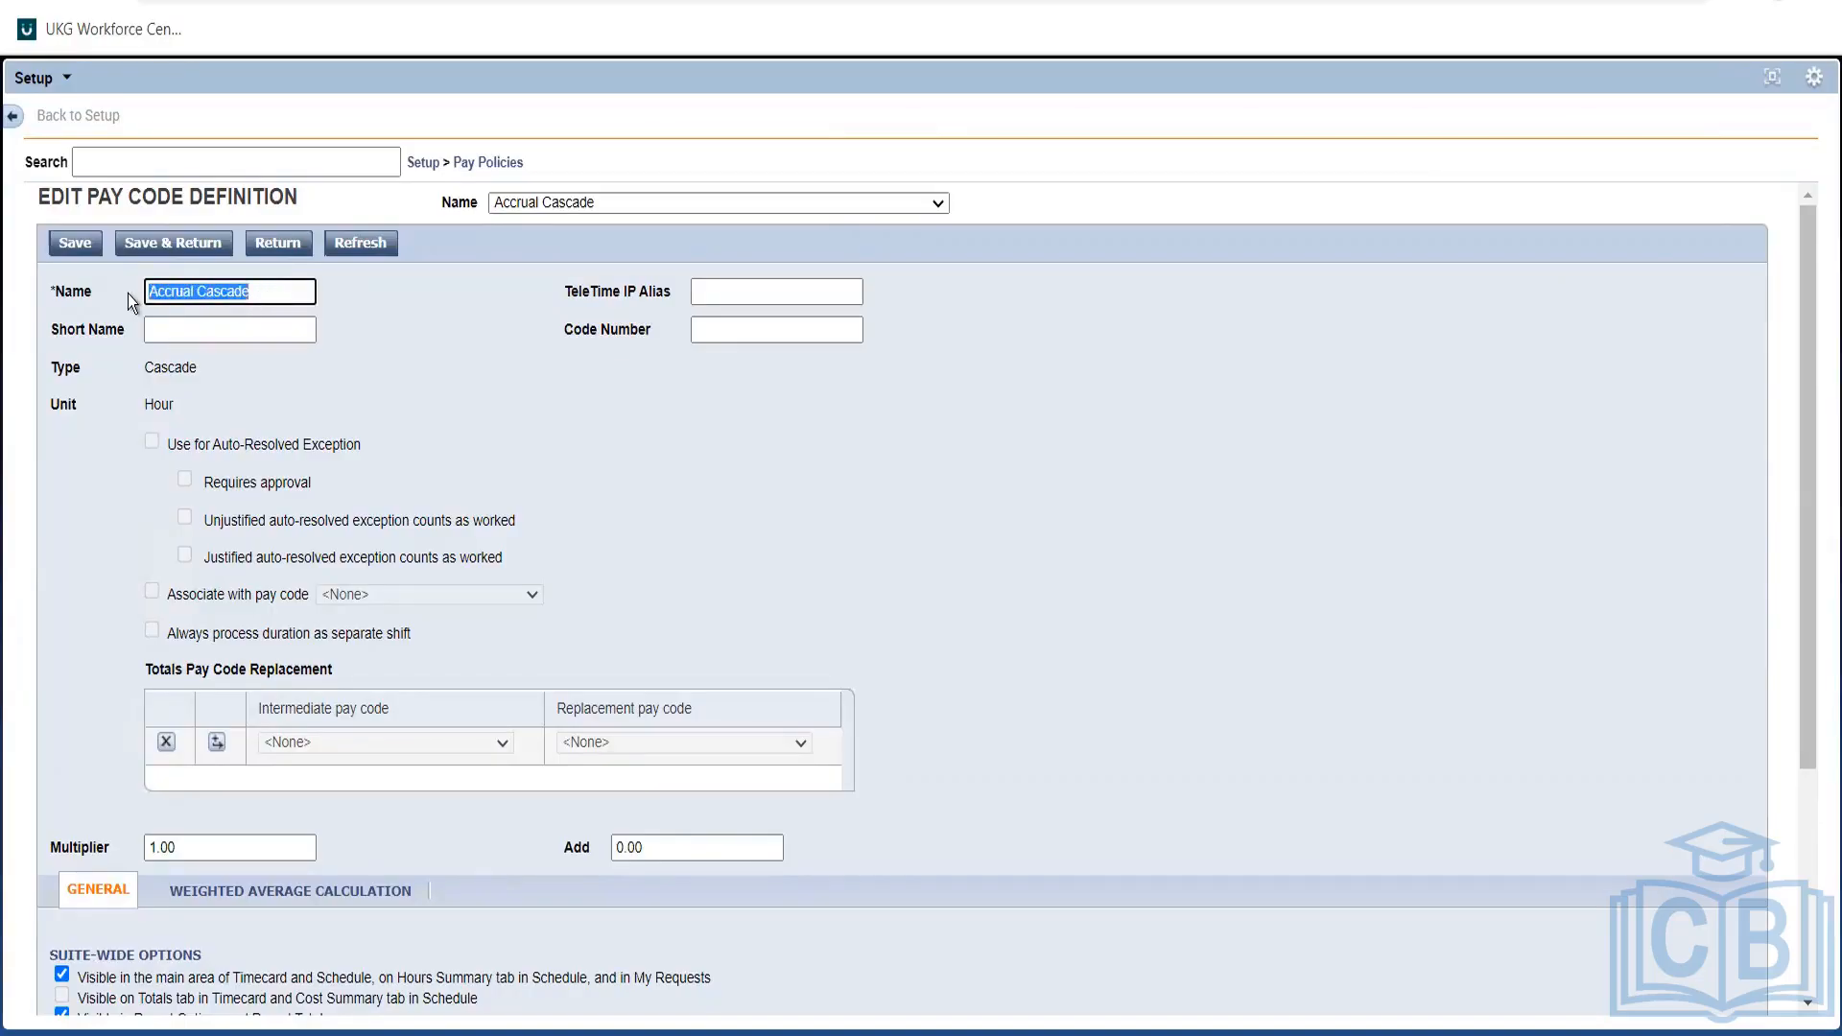
click(419, 358)
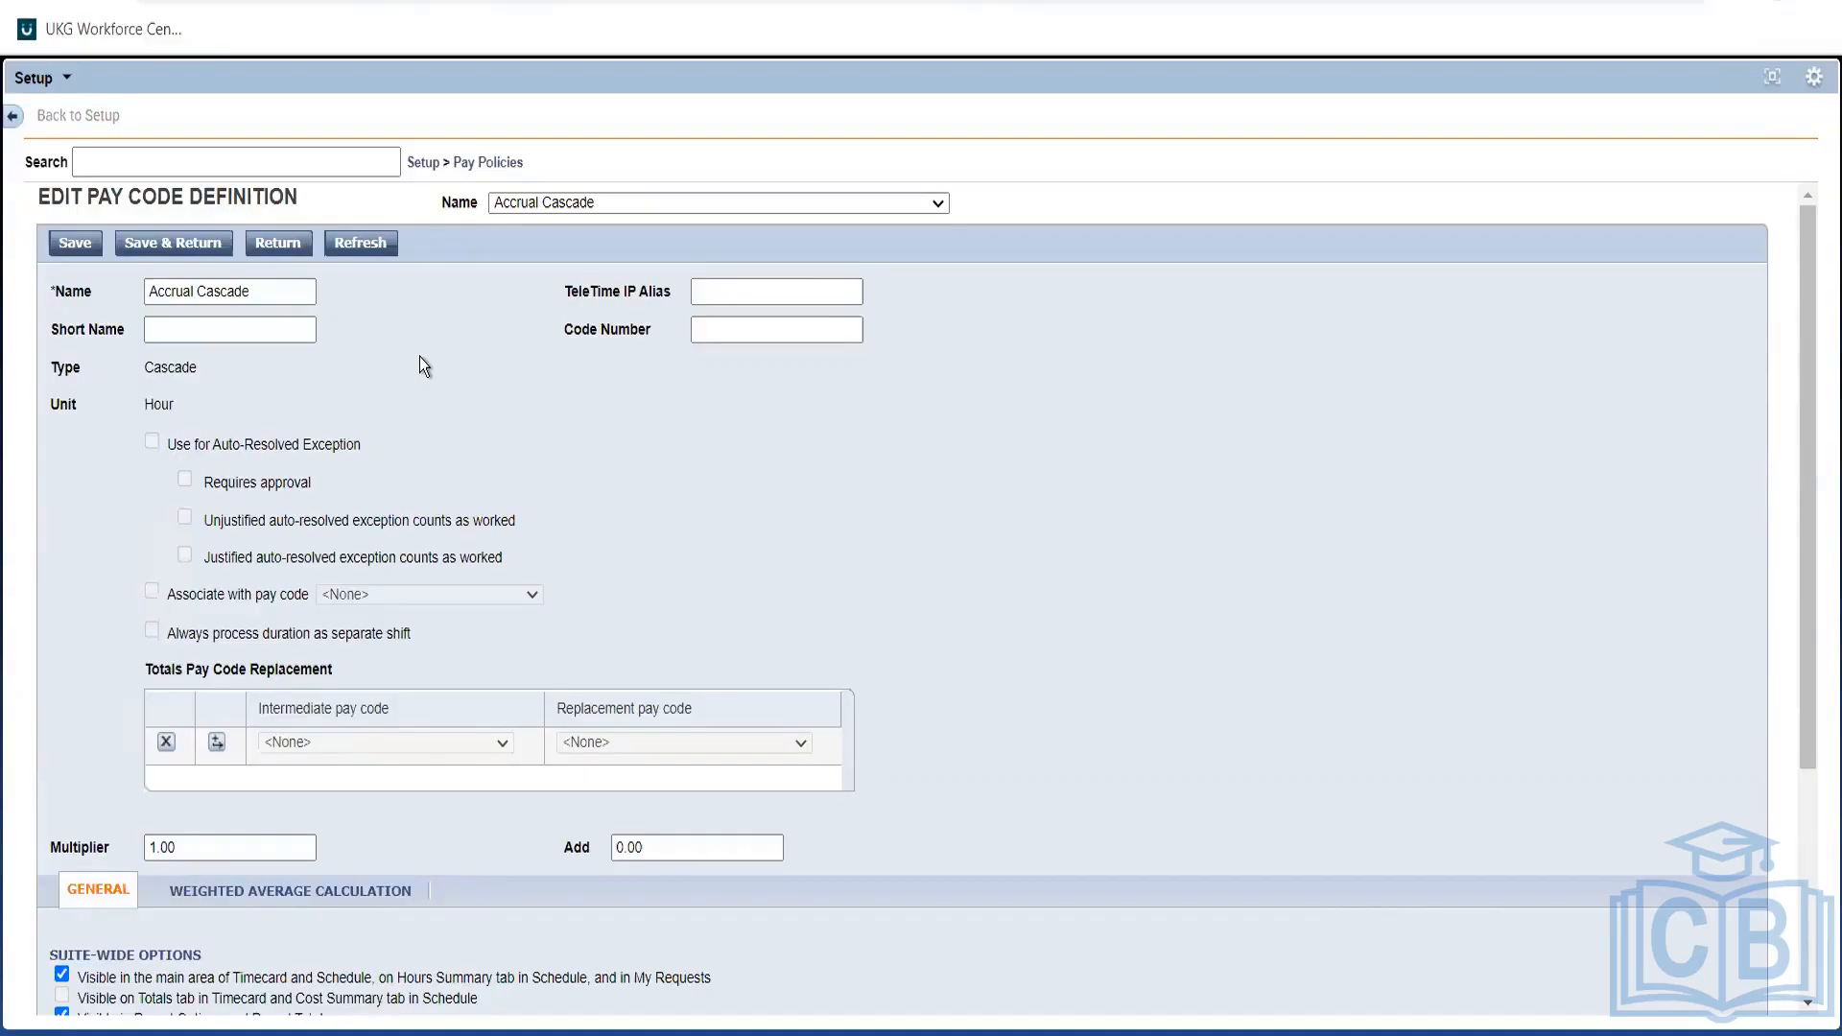
Replace 'Accrual' with 'PTO' so the pay code name reads 'PTO Cascade'.
double_click(185, 289)
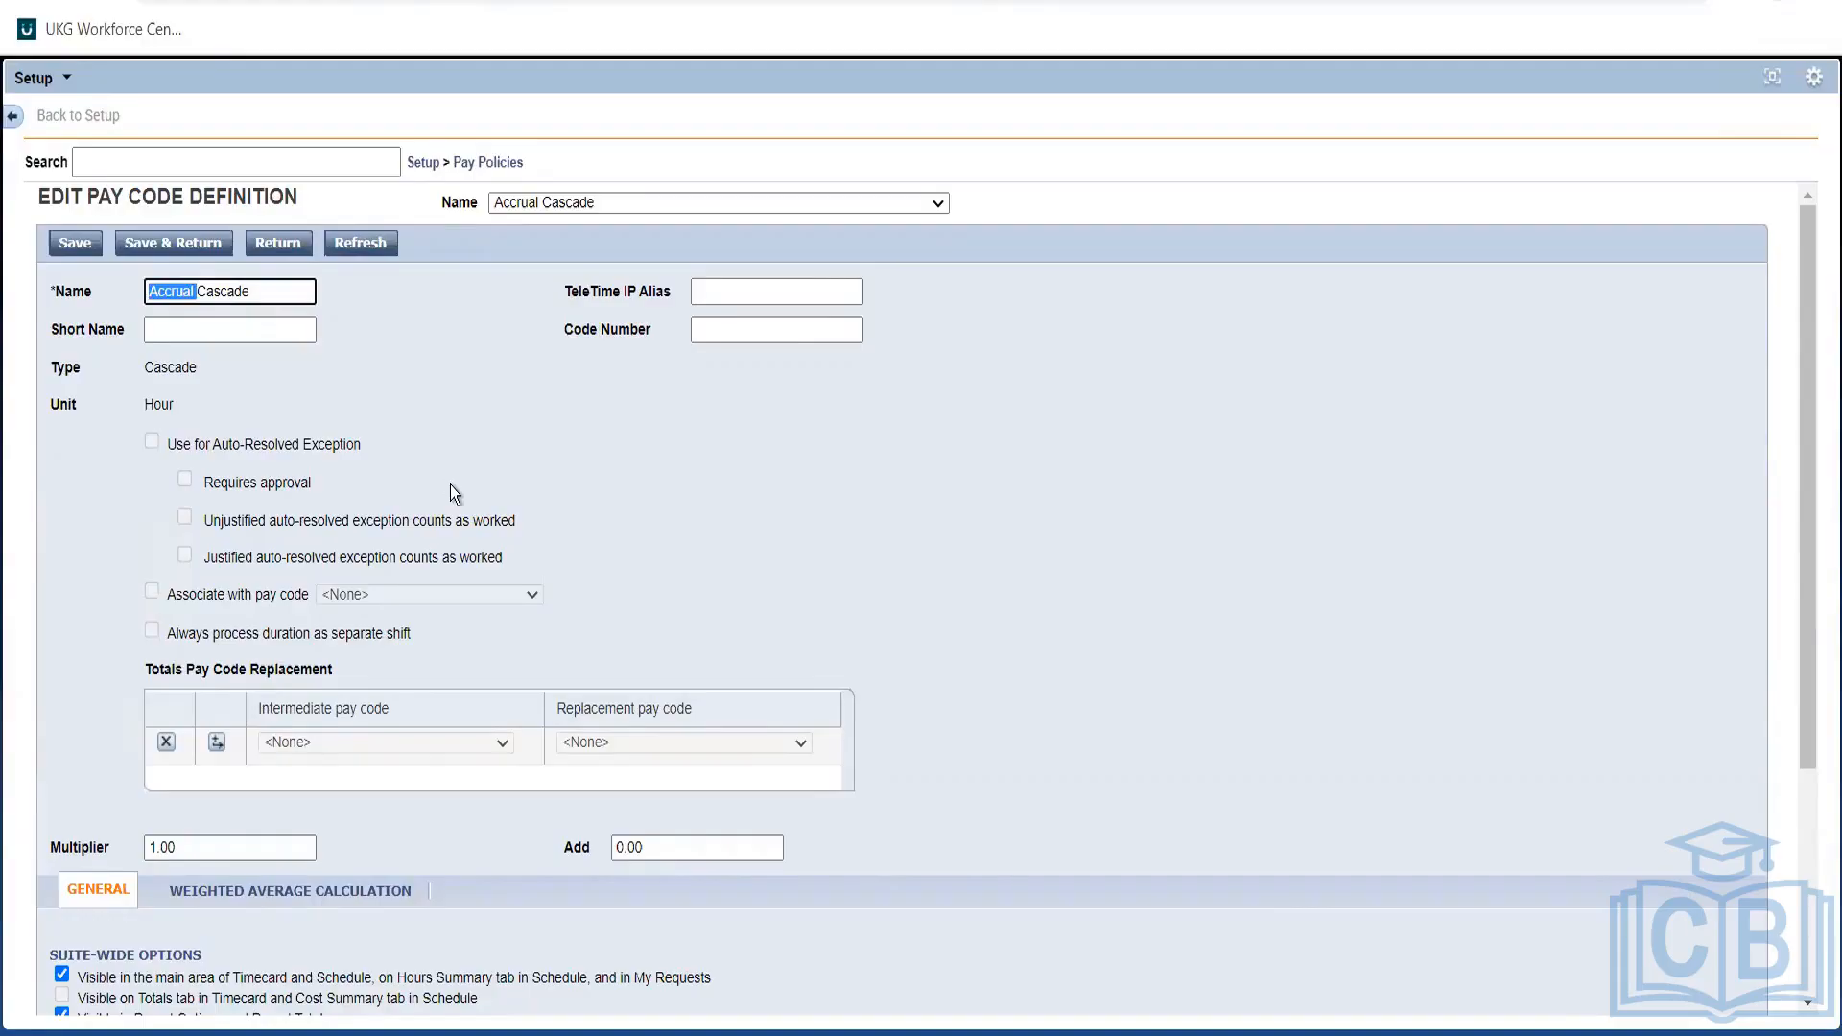
text(Vac)
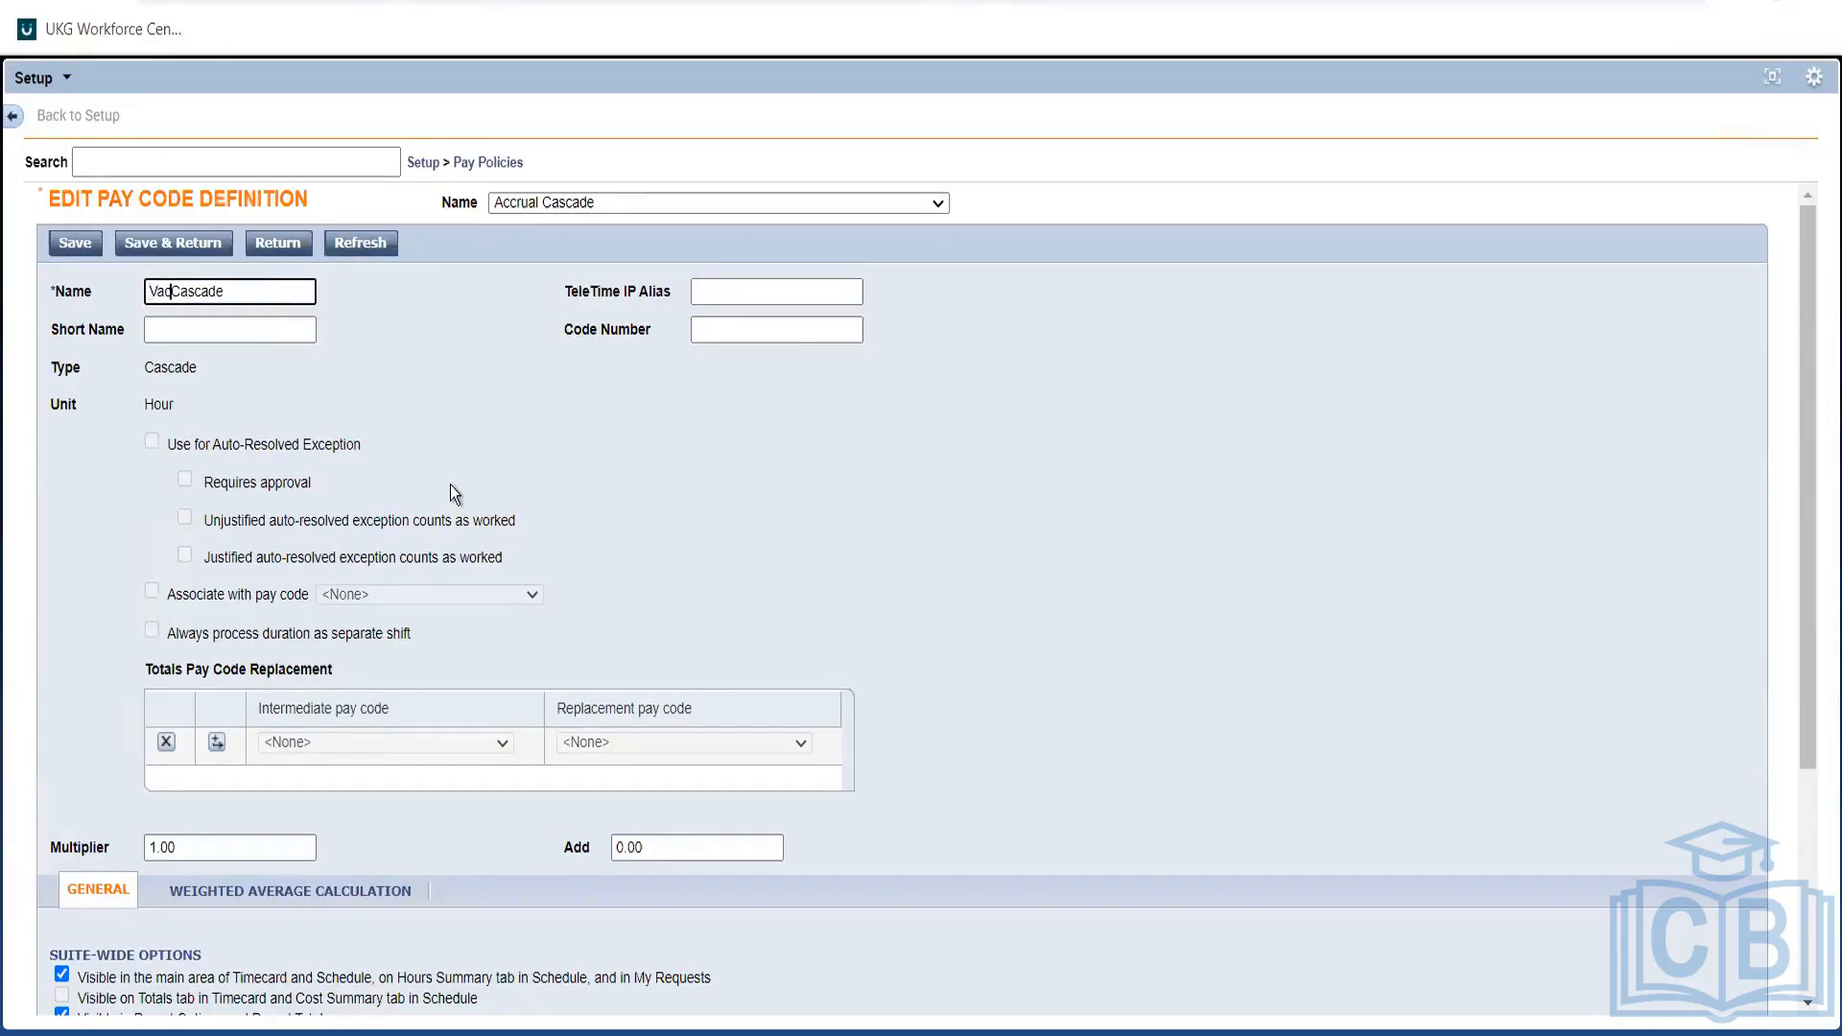
key(BackSpace)
key(BackSpace)
key(BackSpace)
text(PTO)
click(440, 460)
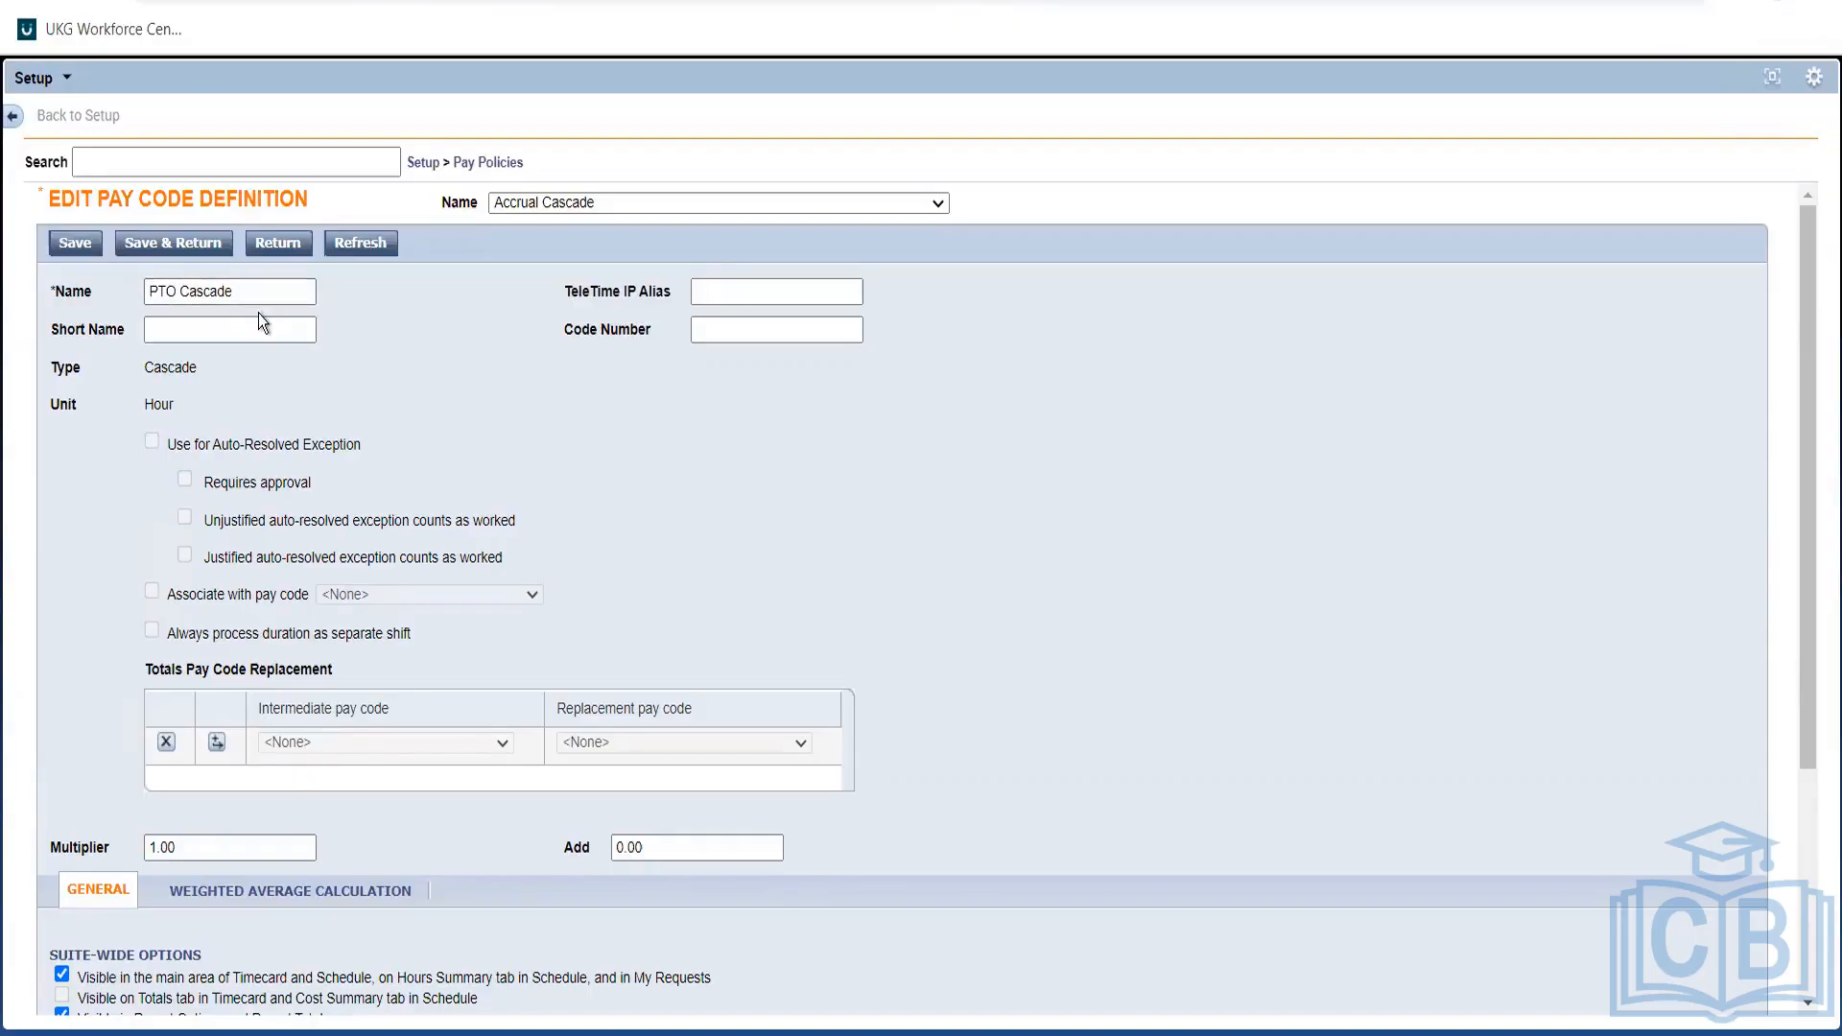
click(154, 282)
drag(154, 282, 304, 324)
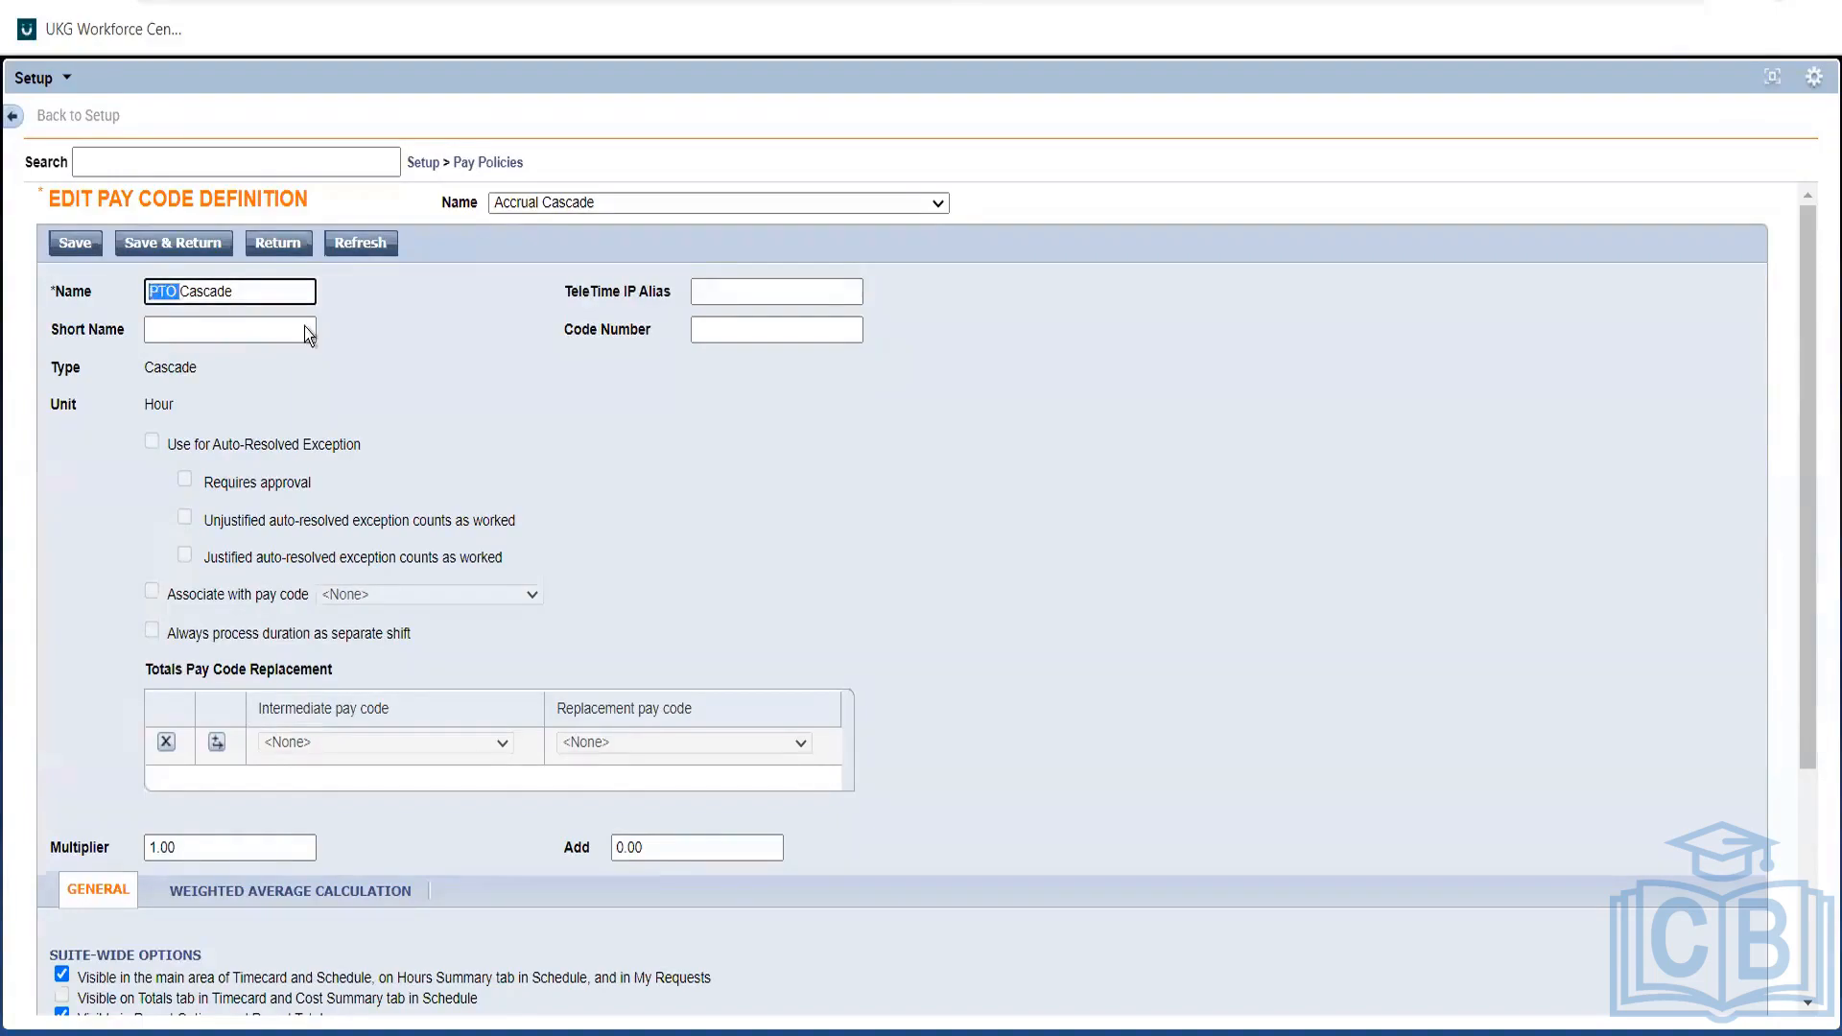
click(215, 353)
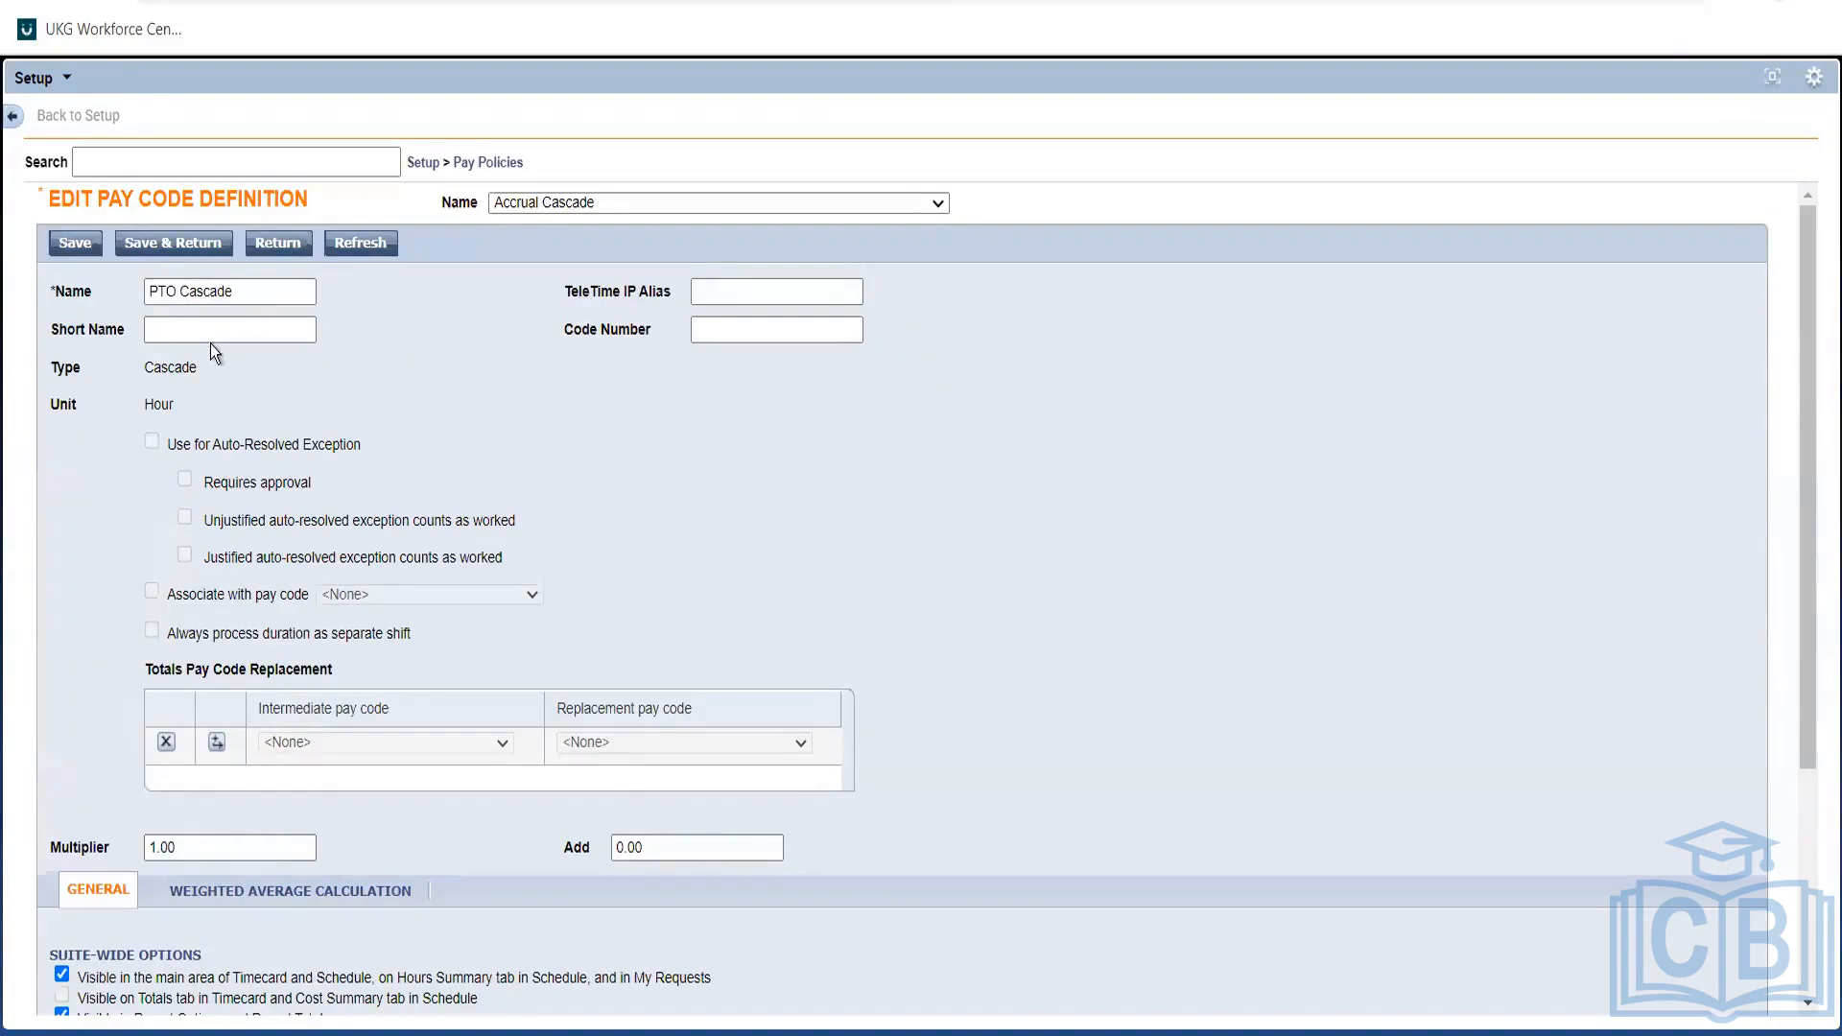
click(175, 292)
drag(288, 301, 117, 292)
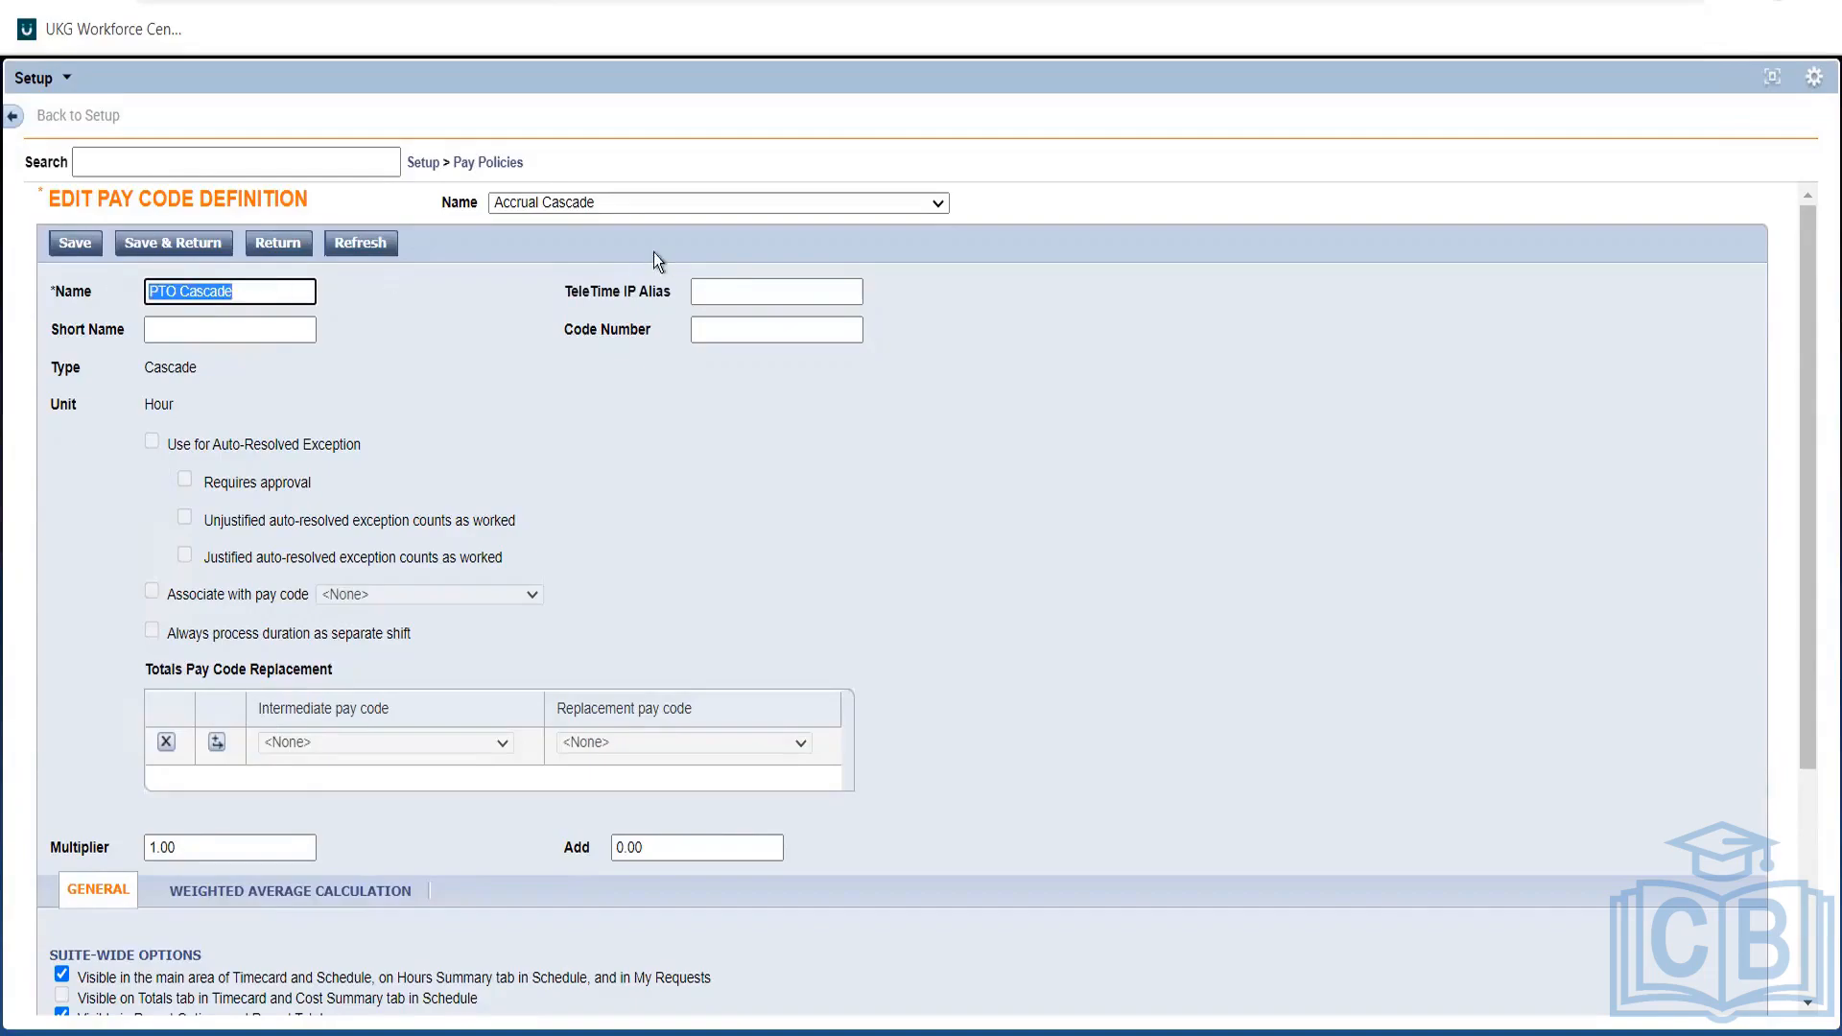
click(506, 163)
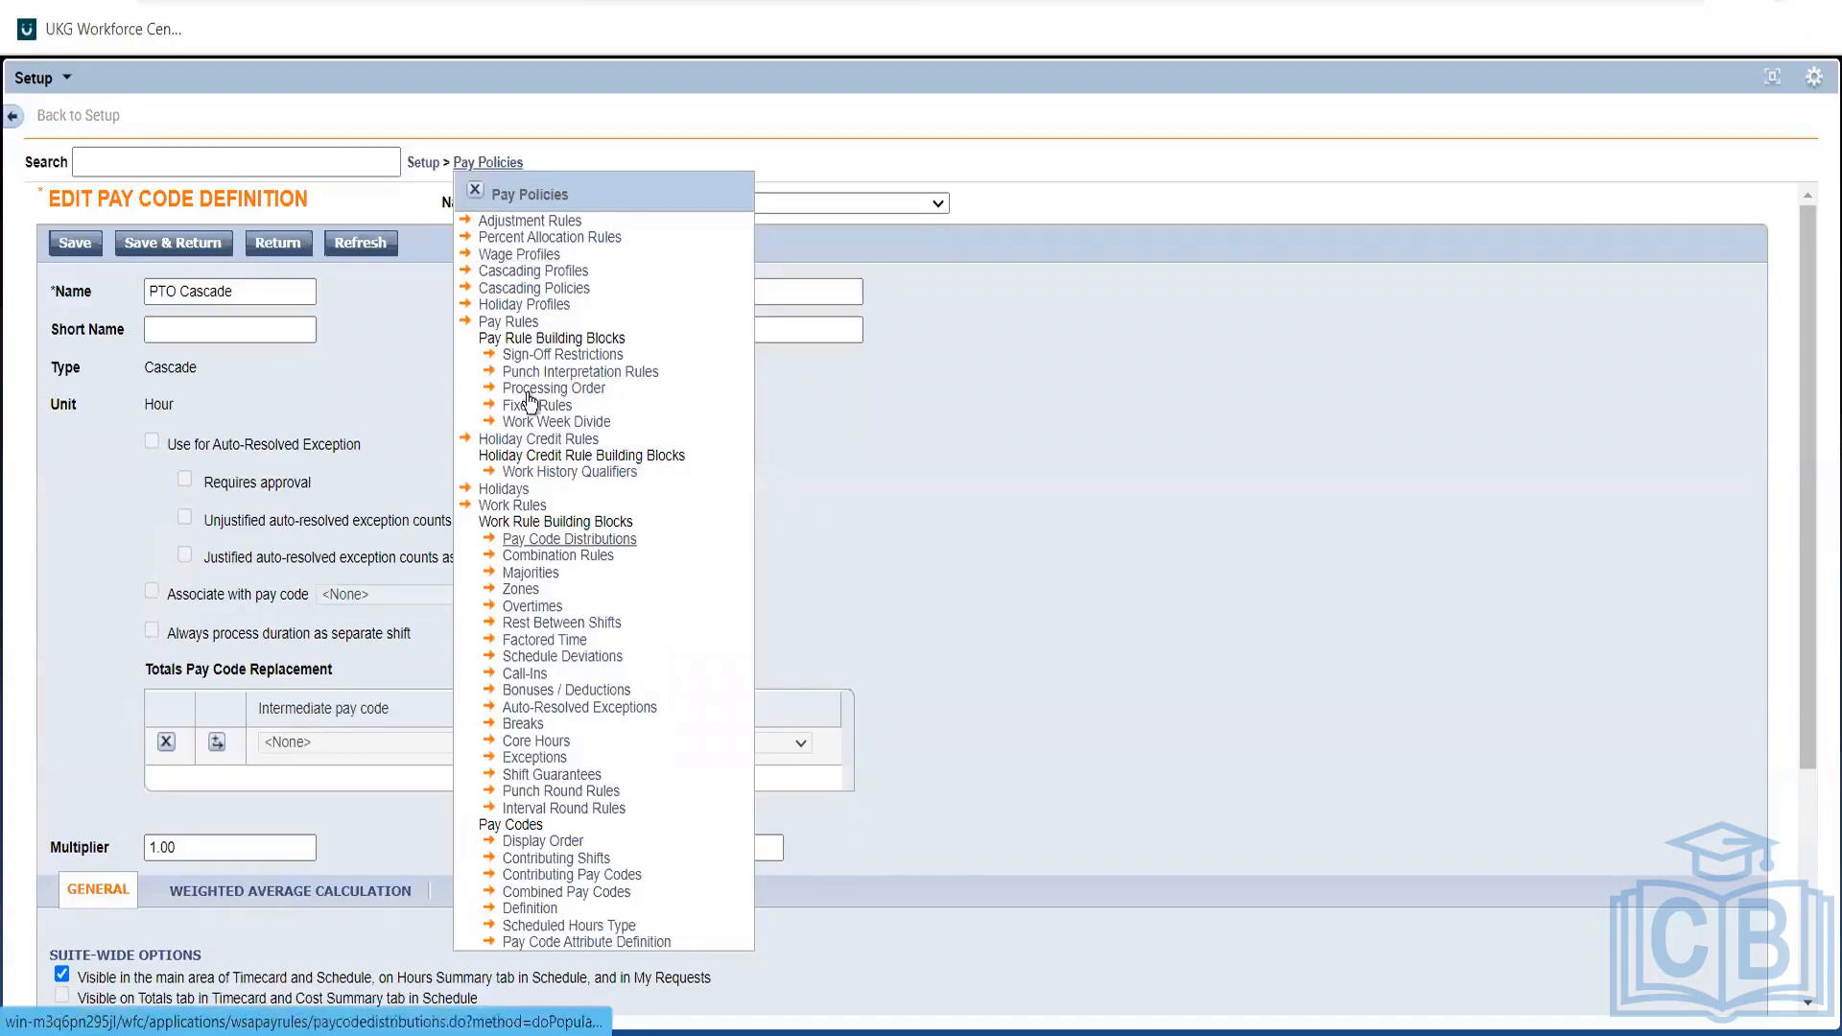
Reopen the PTO- Vacation cascading policy and leave its cascading pay code as Accrual Cascade.
click(522, 290)
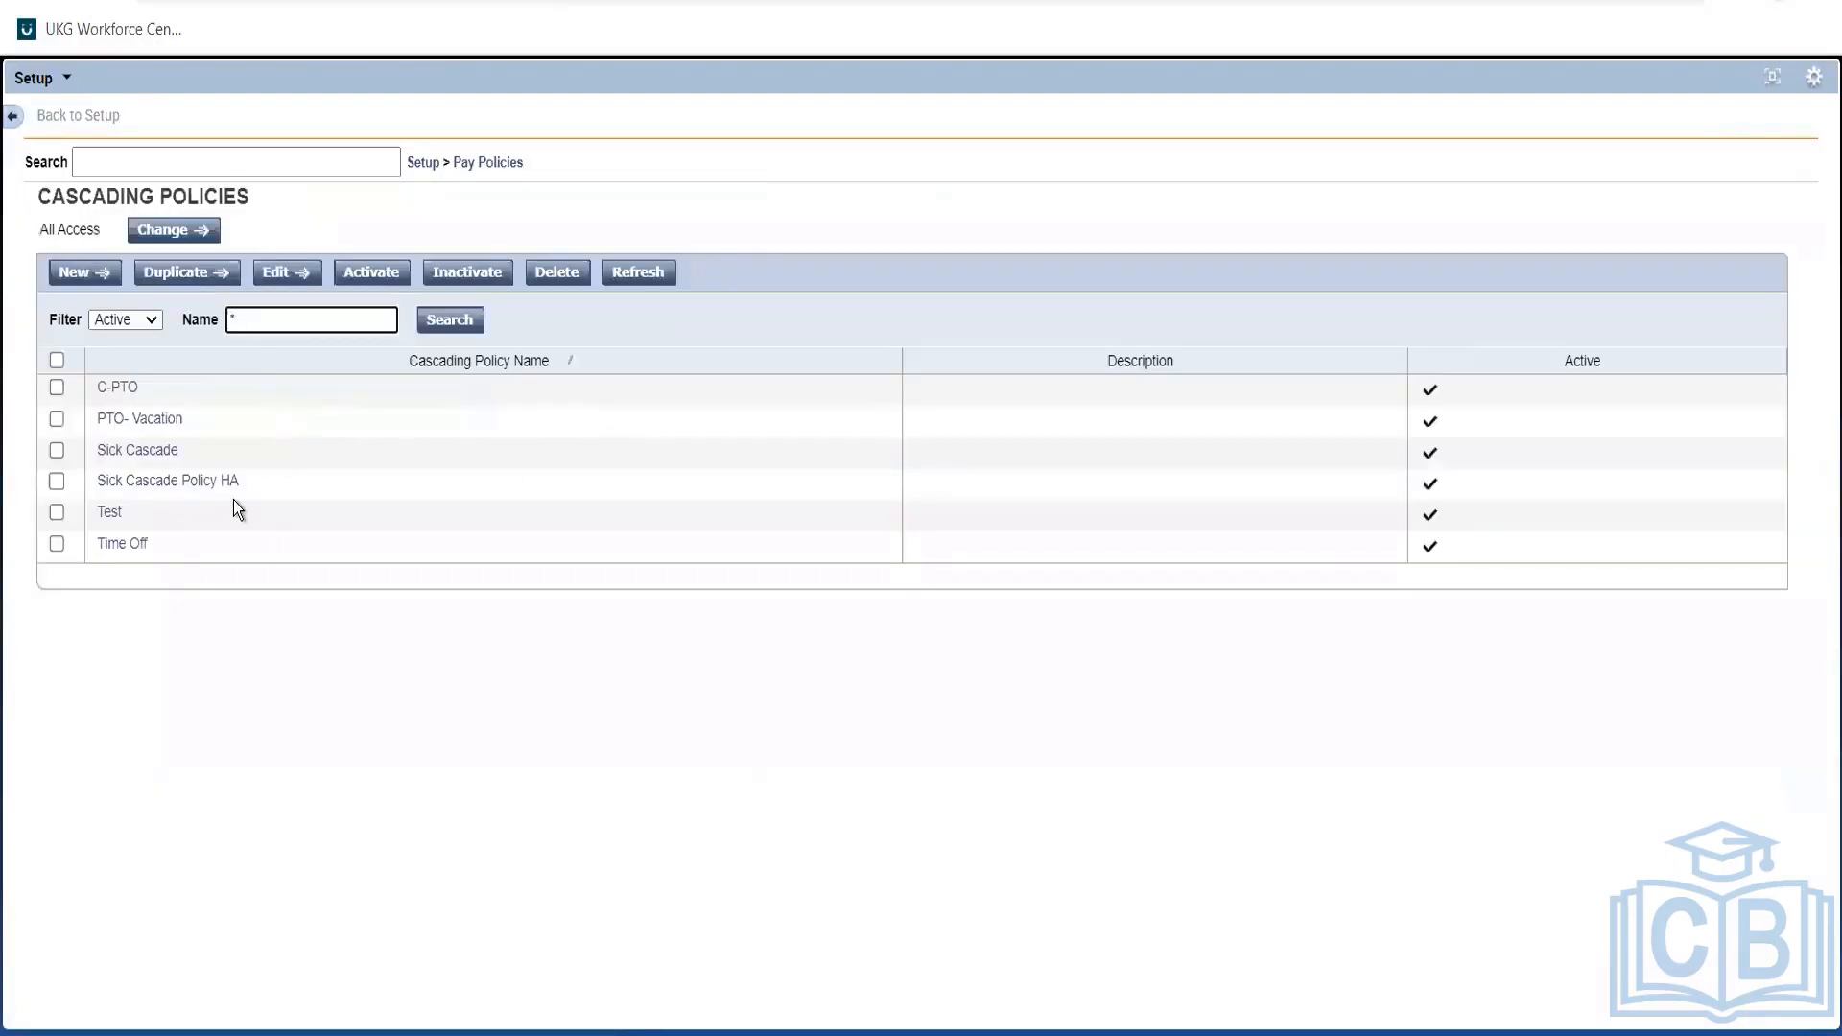
click(158, 418)
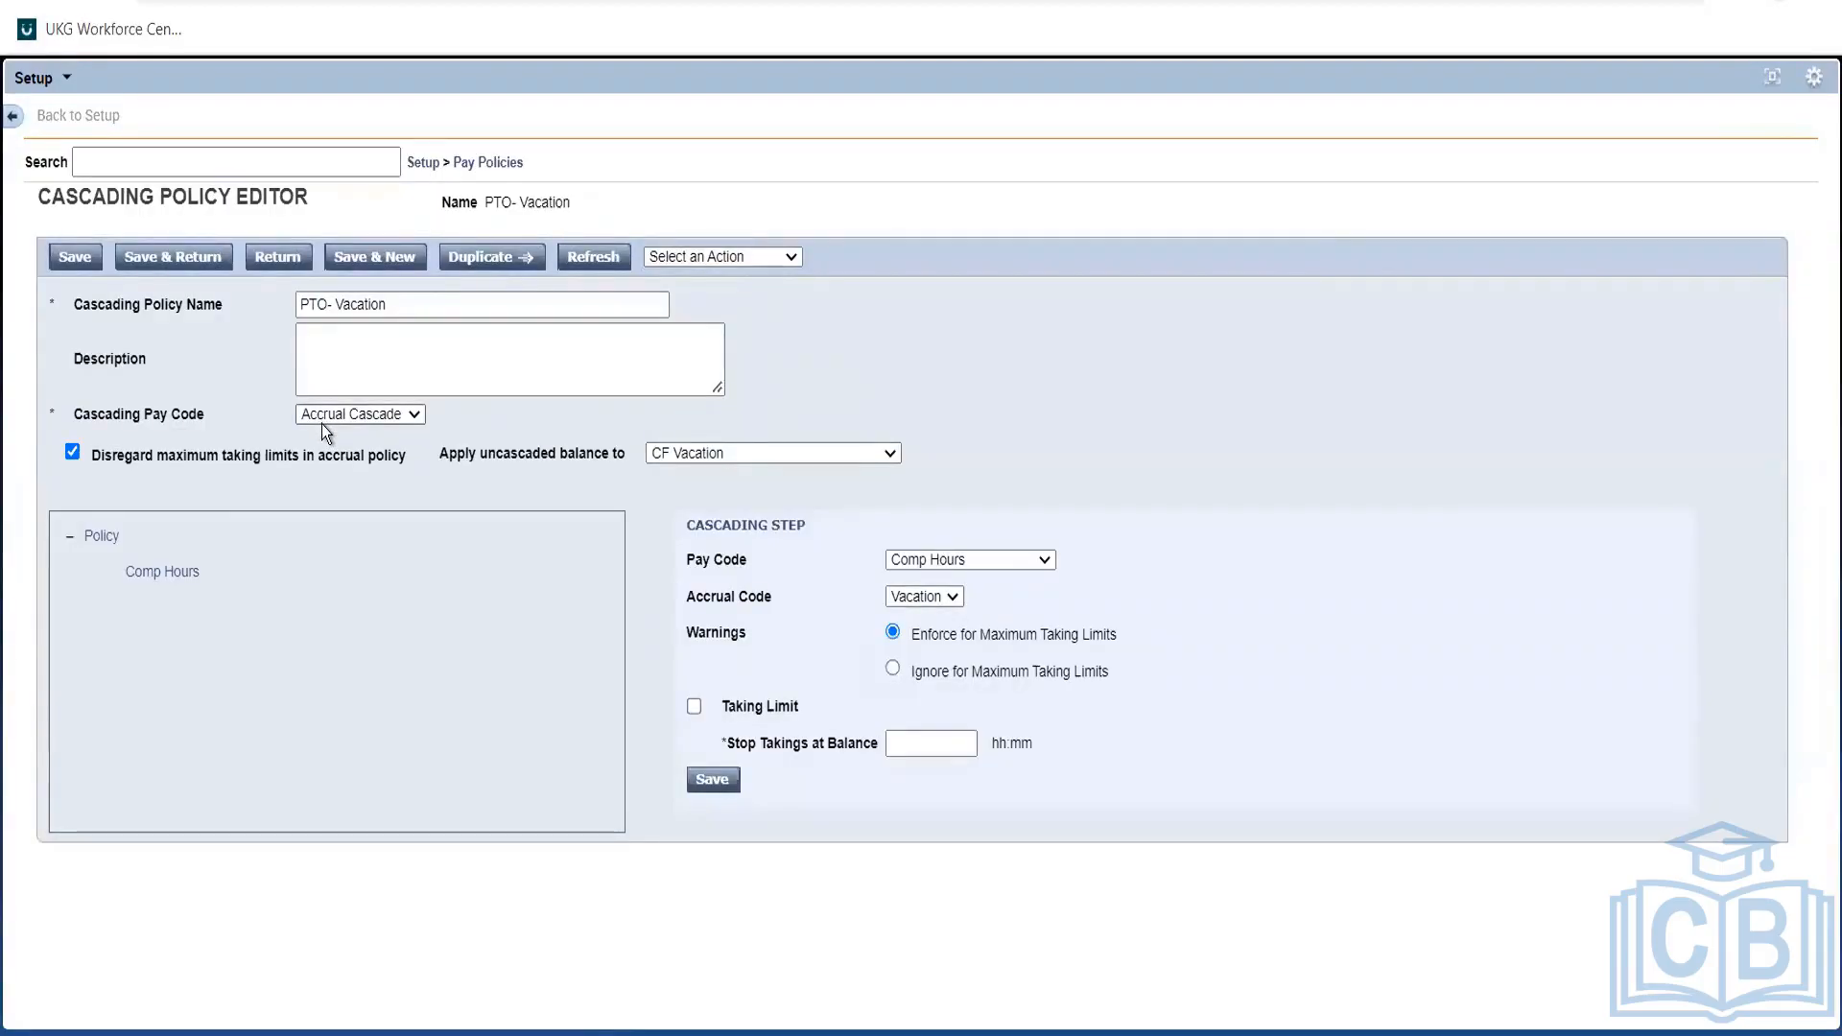
click(336, 424)
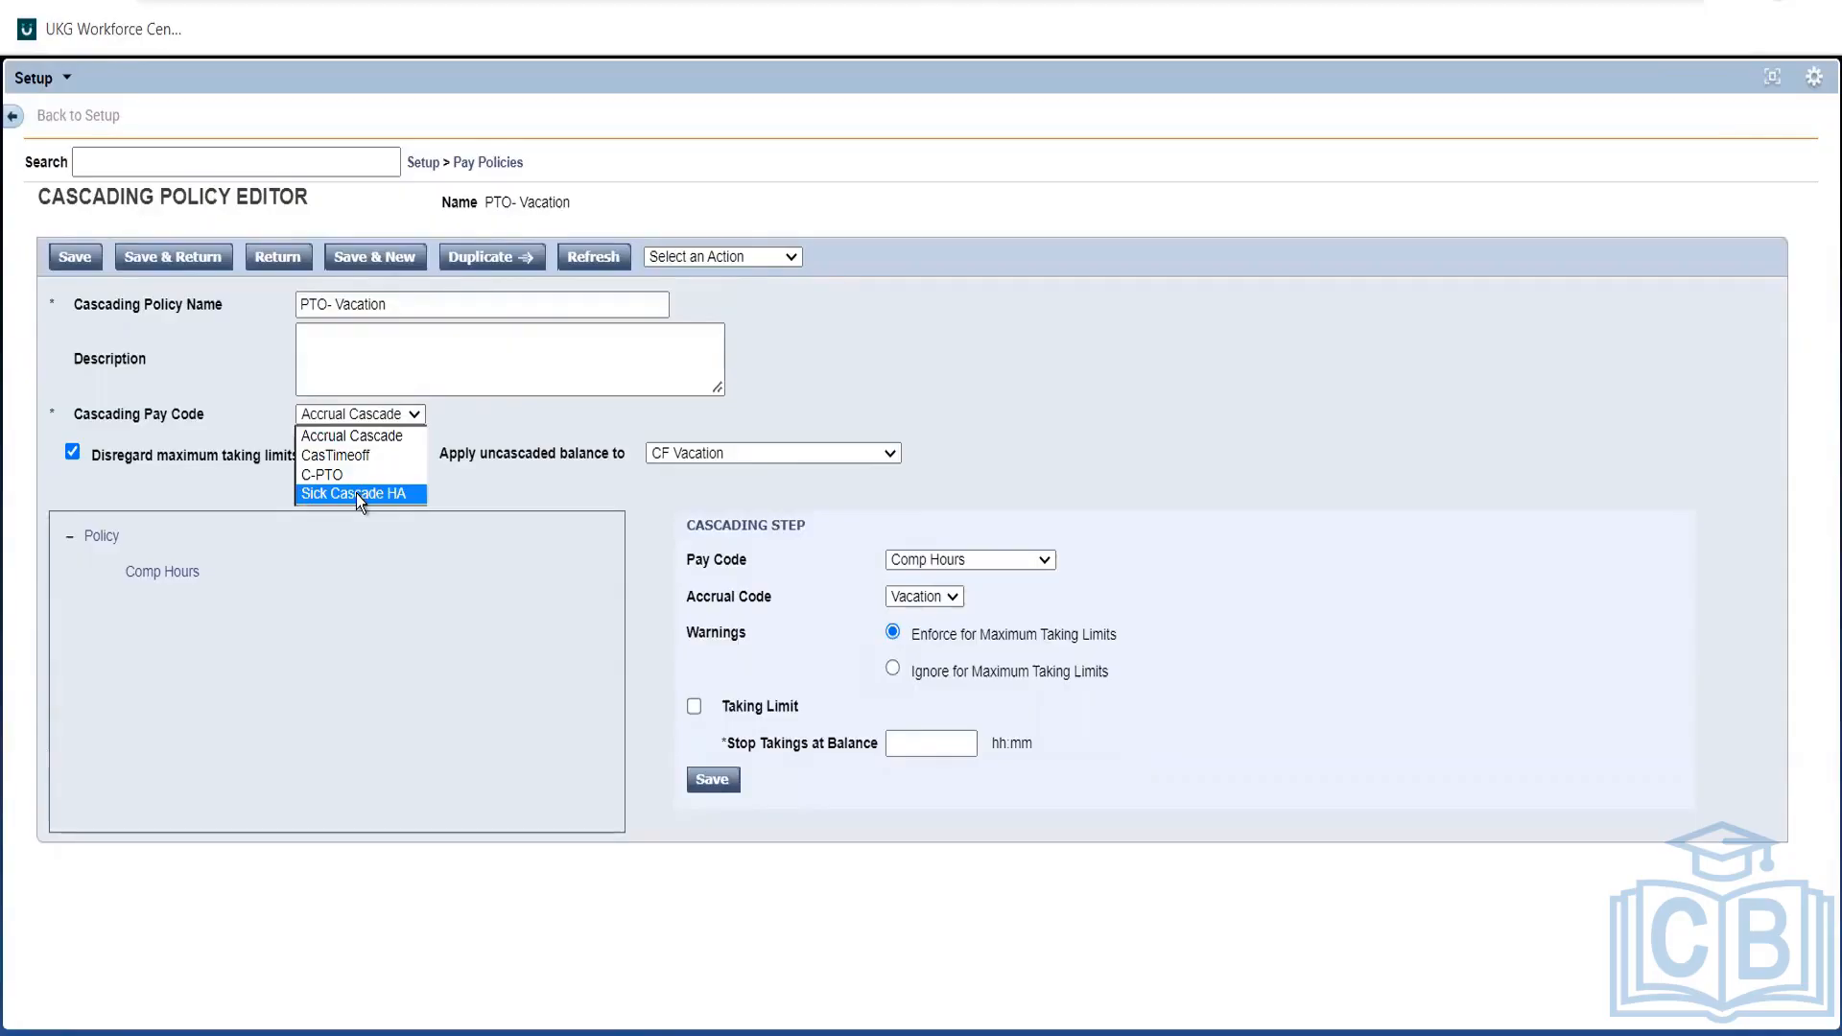
click(683, 469)
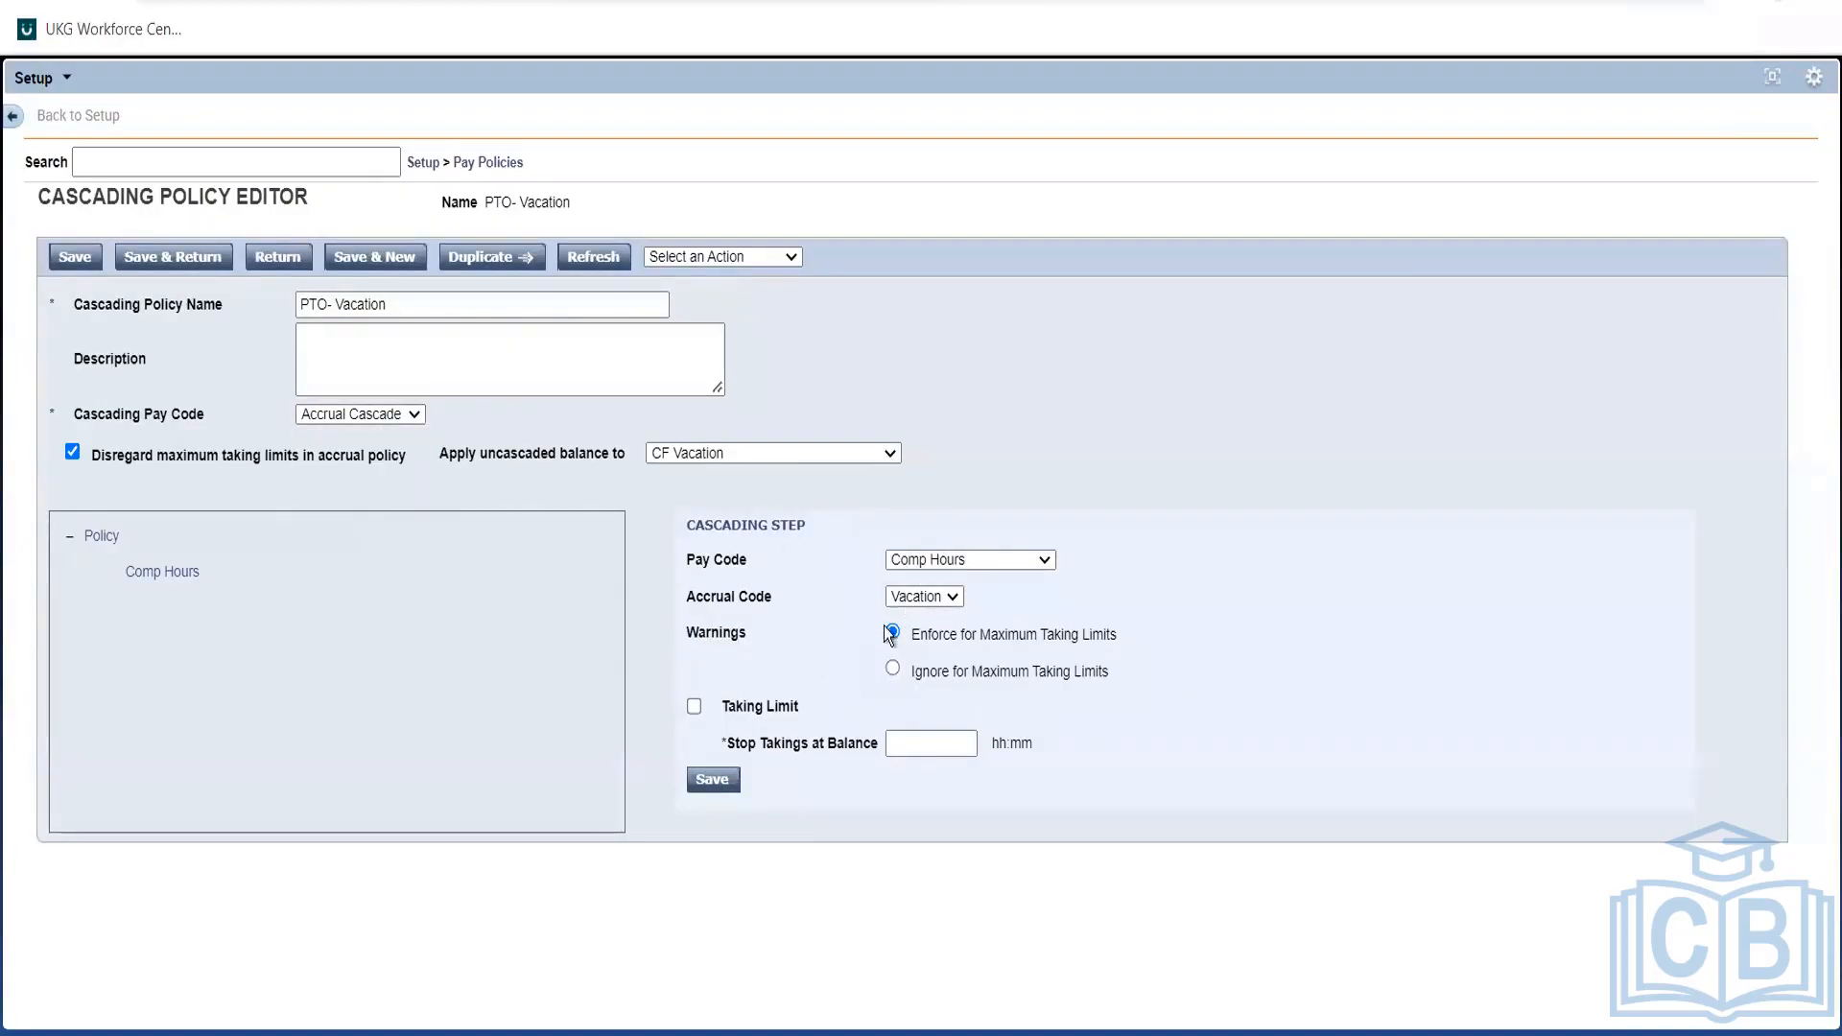
Try Sick HA as the step's pay code and review the cascading pay codes unchanged.
click(976, 562)
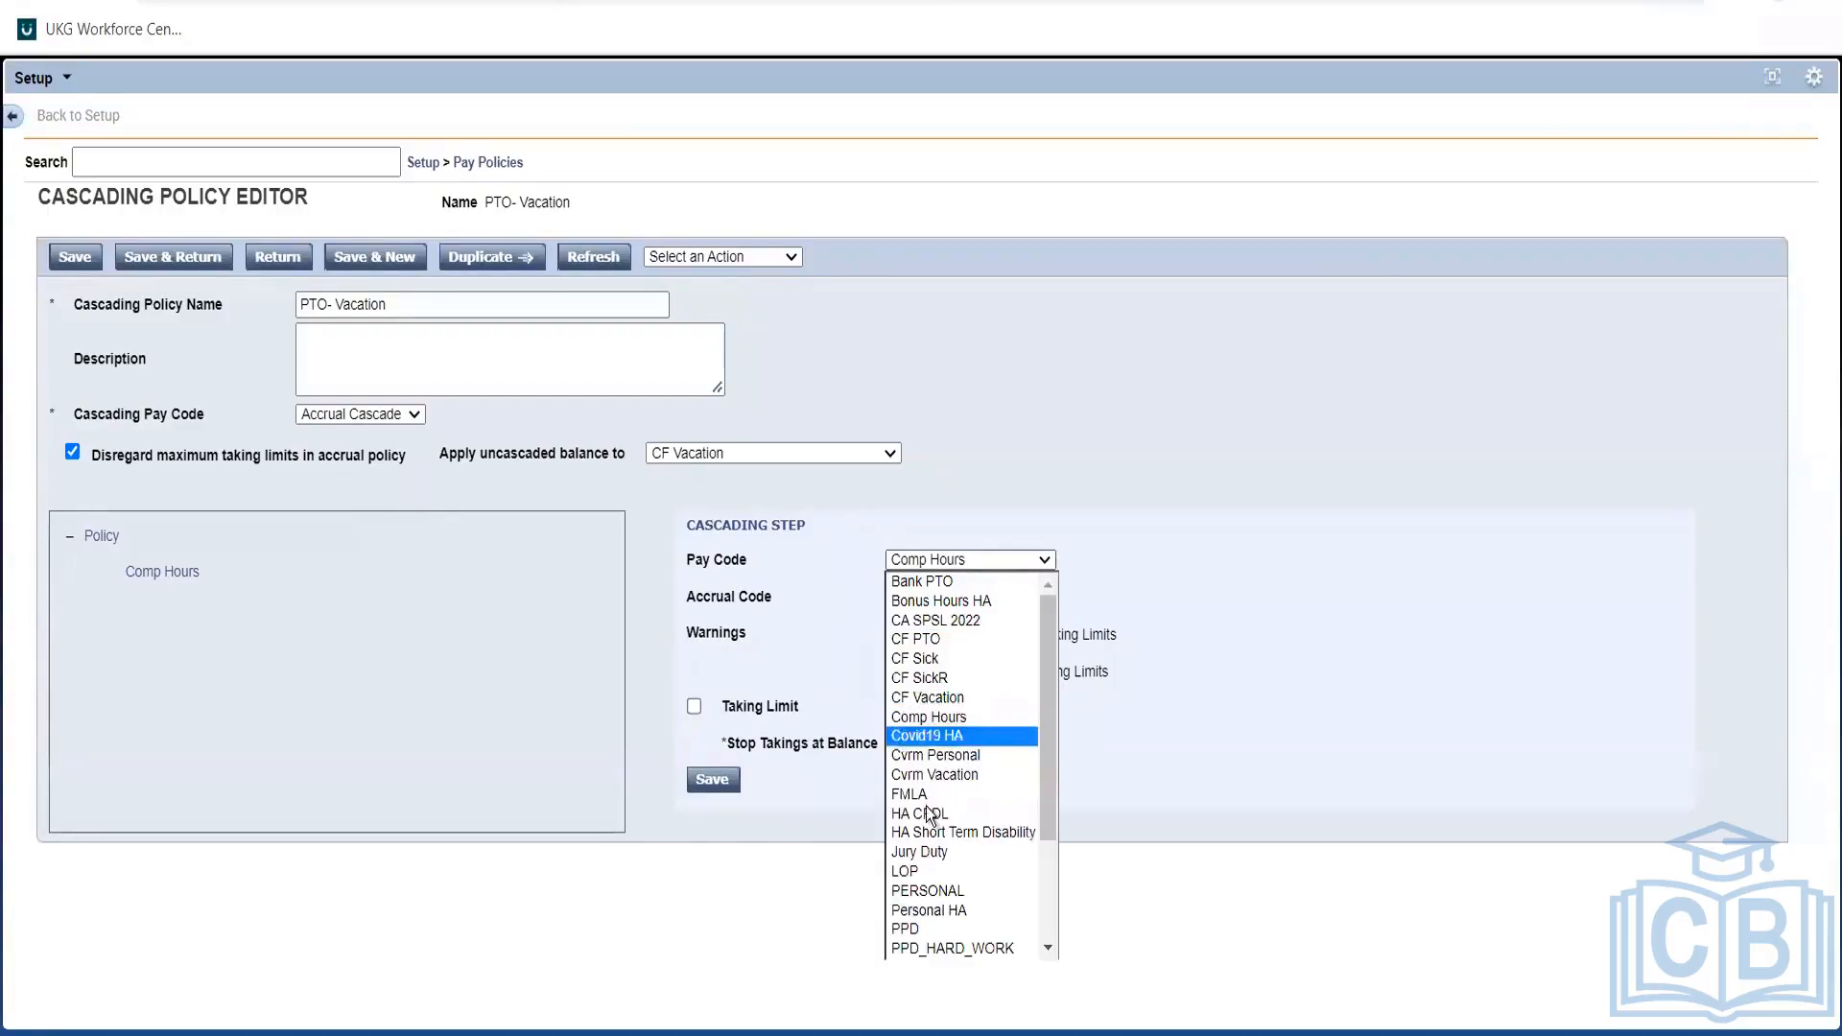
click(1051, 867)
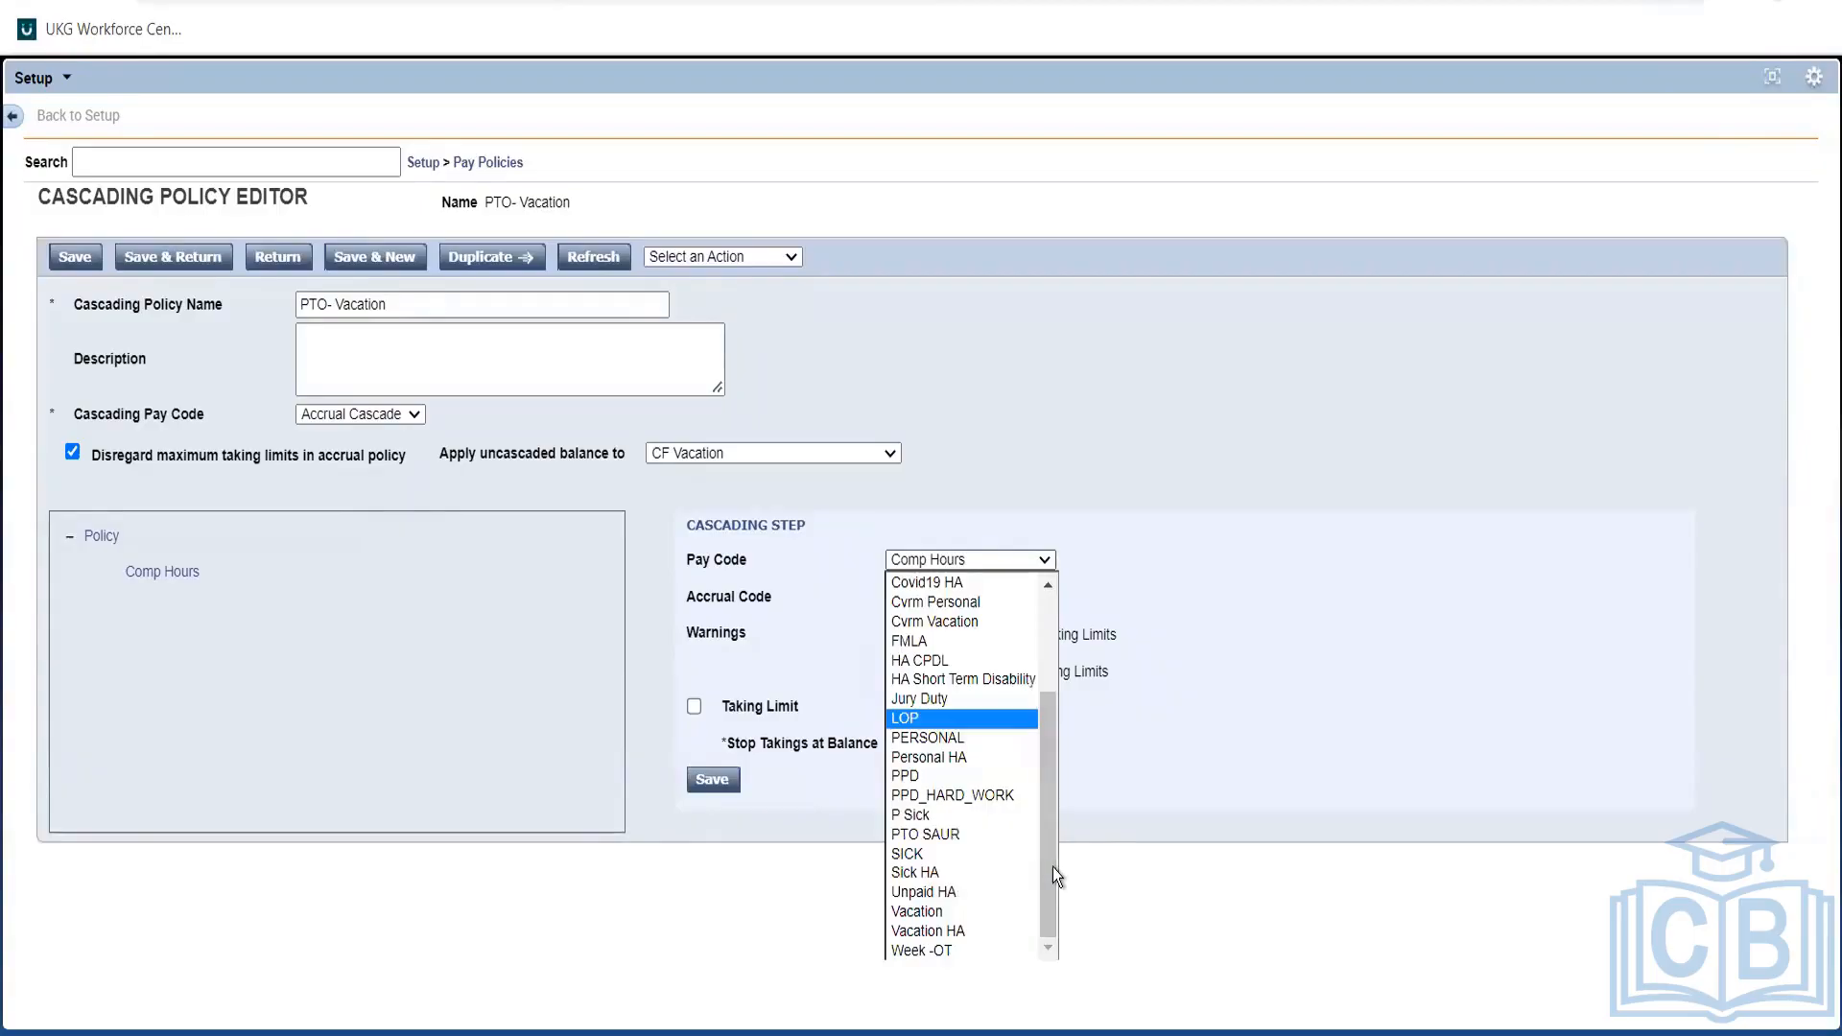
click(917, 870)
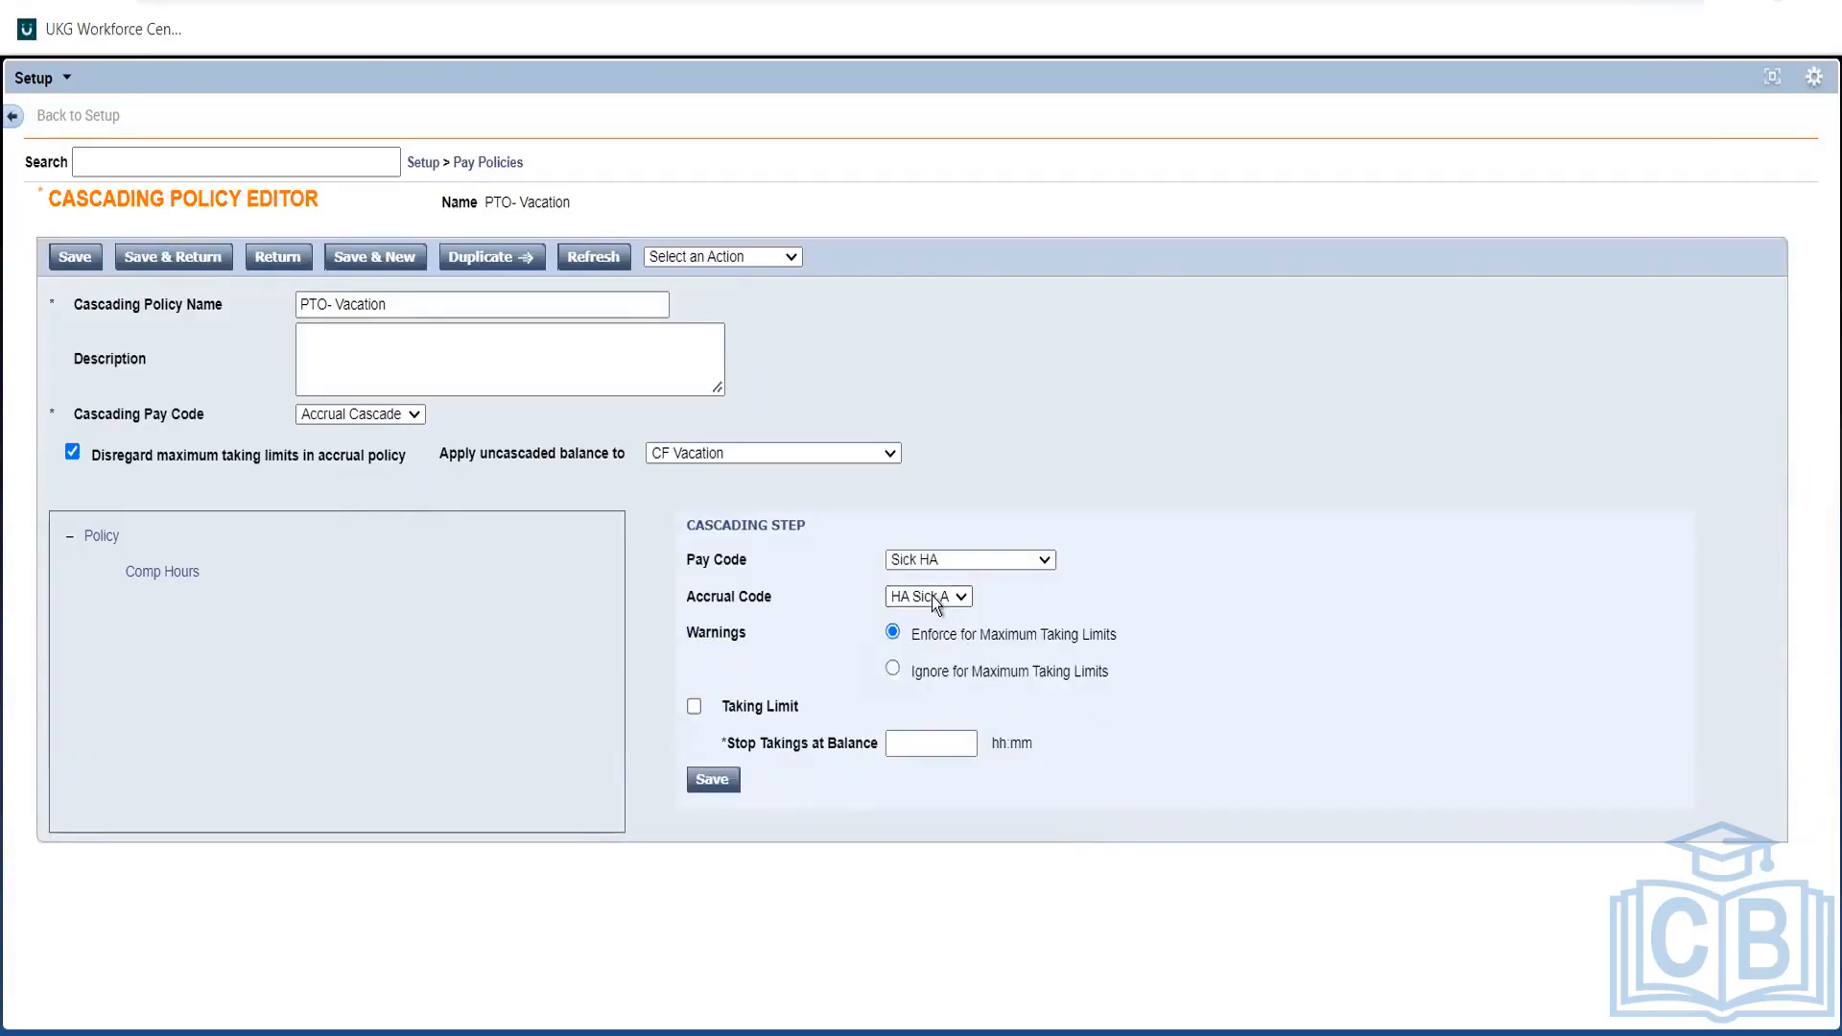
triple_click(819, 580)
click(872, 590)
triple_click(560, 447)
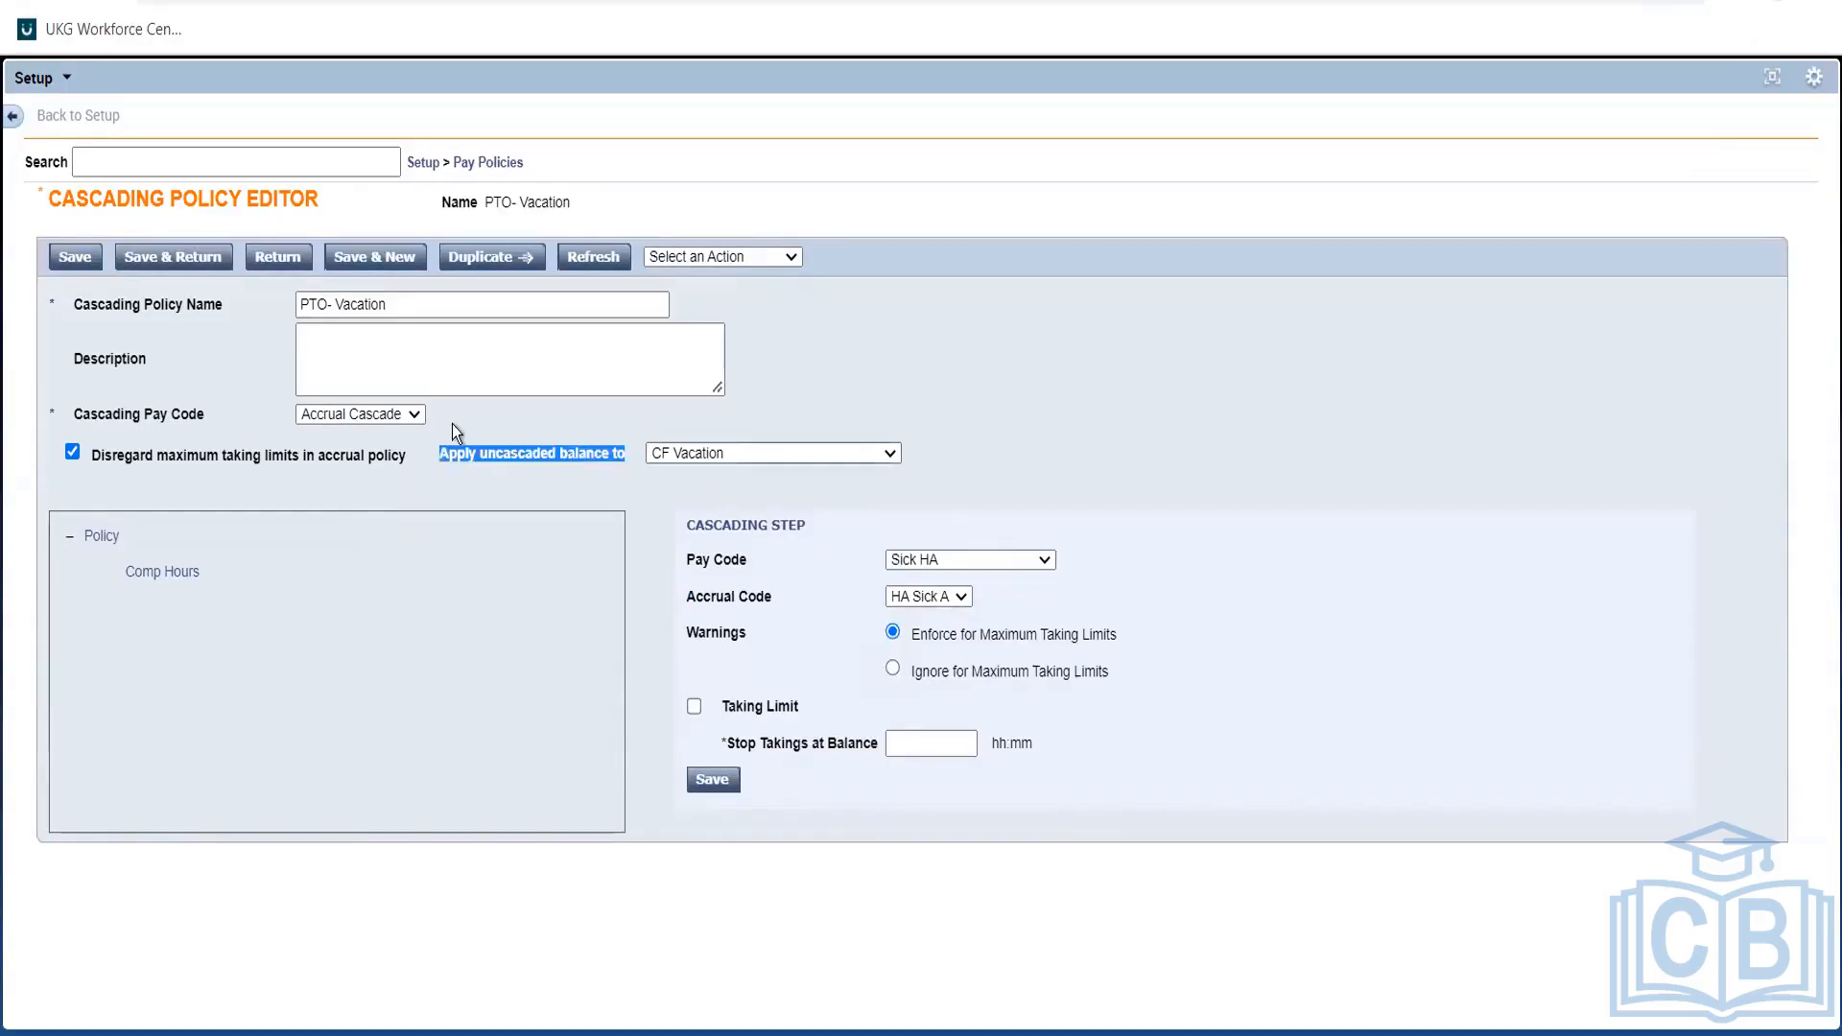
click(331, 417)
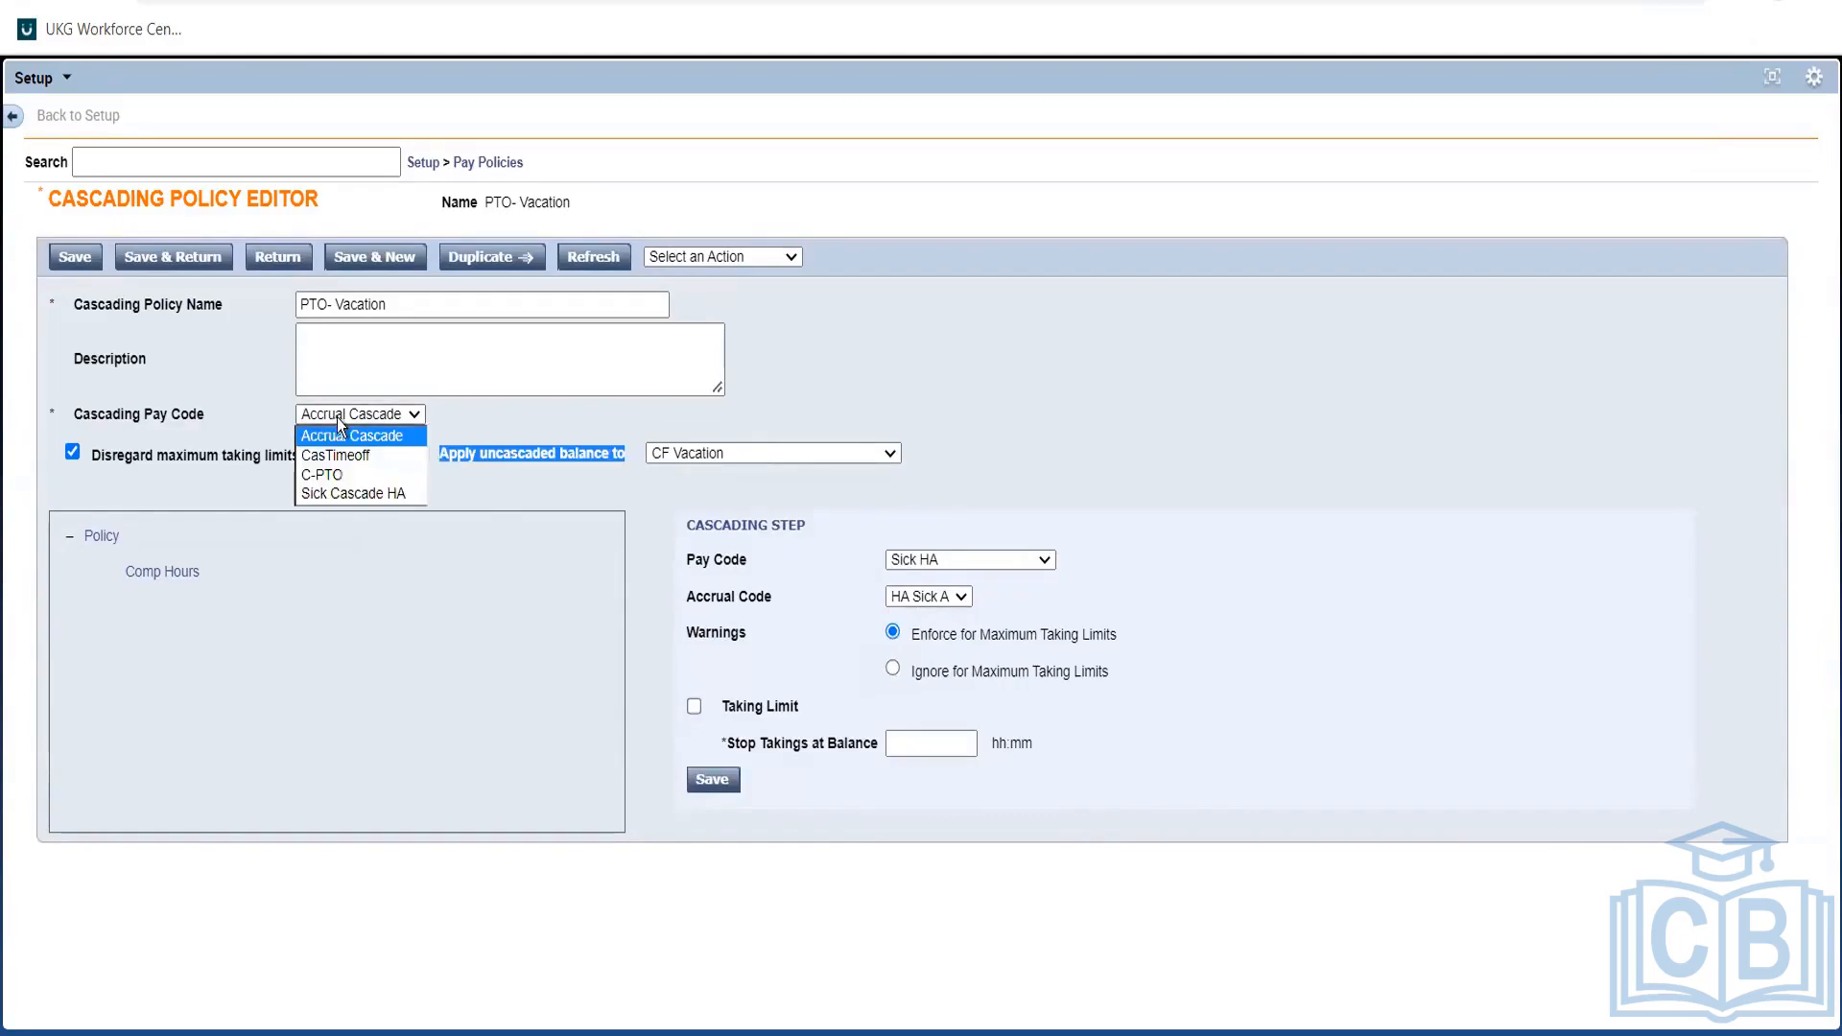
click(513, 438)
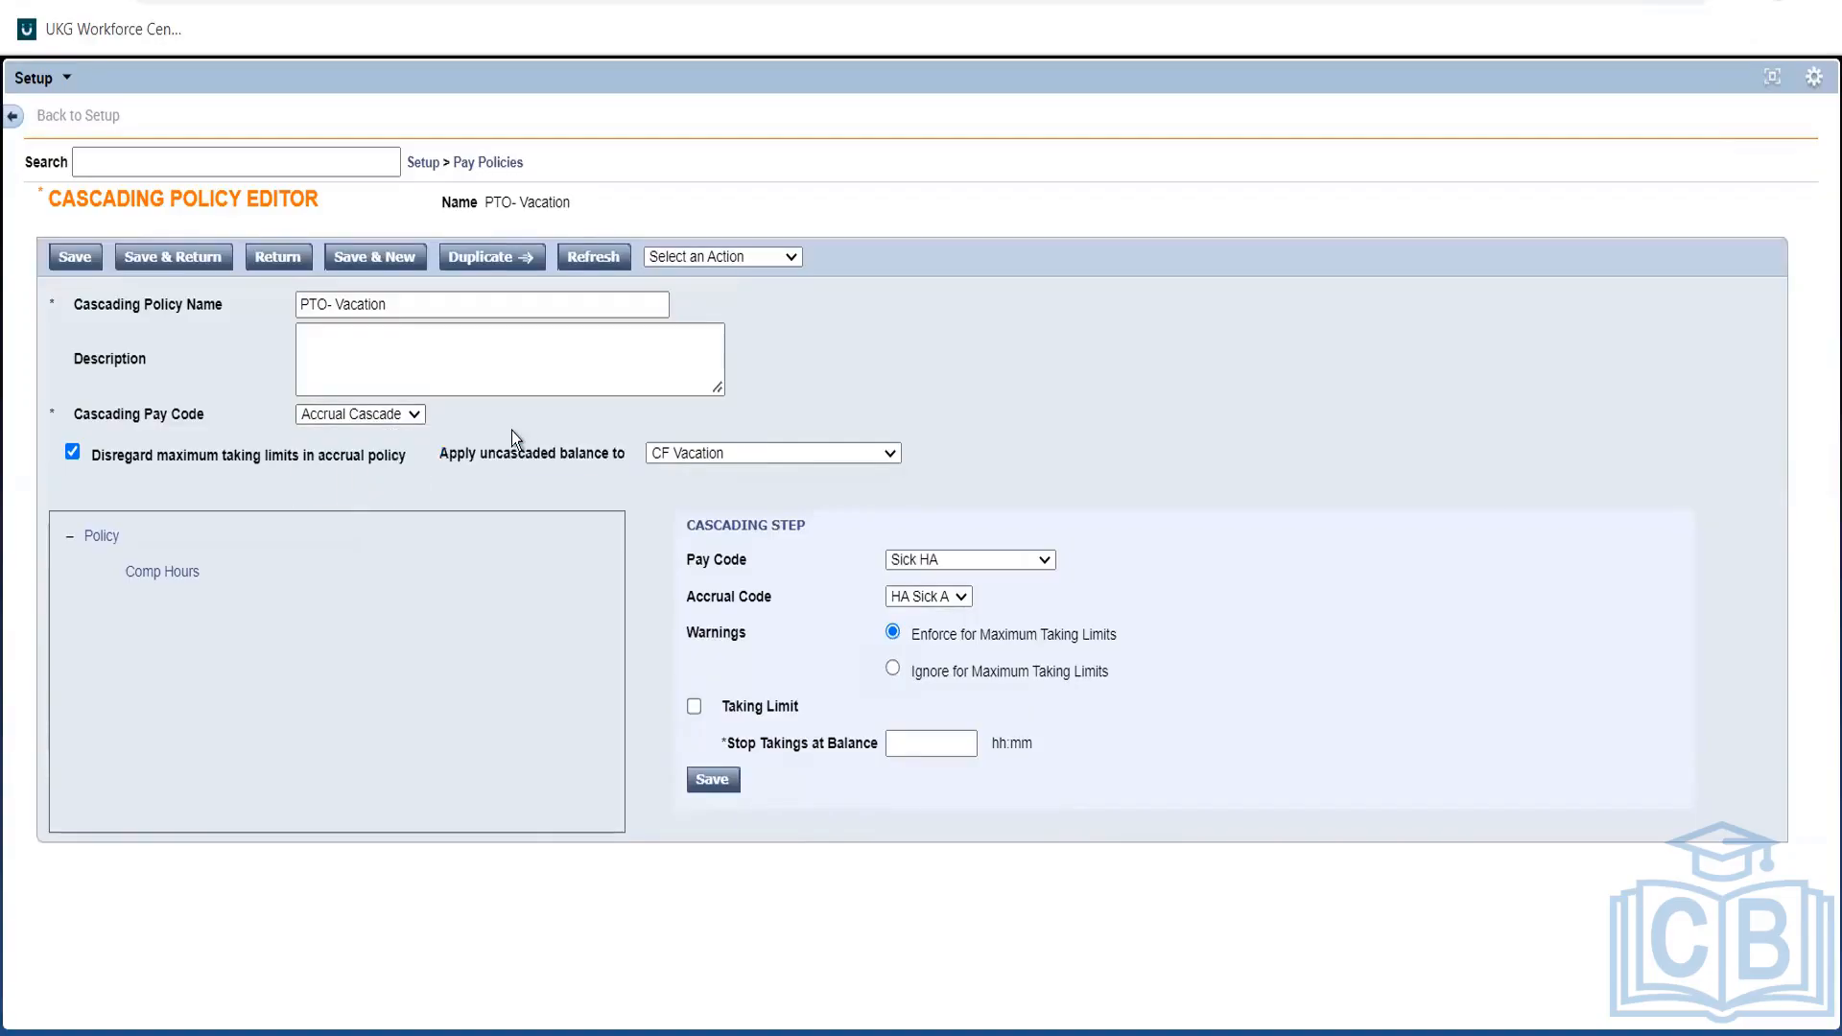
Set the step's pay code to Vacation and keep ABC Vacation as the accrual code.
click(924, 557)
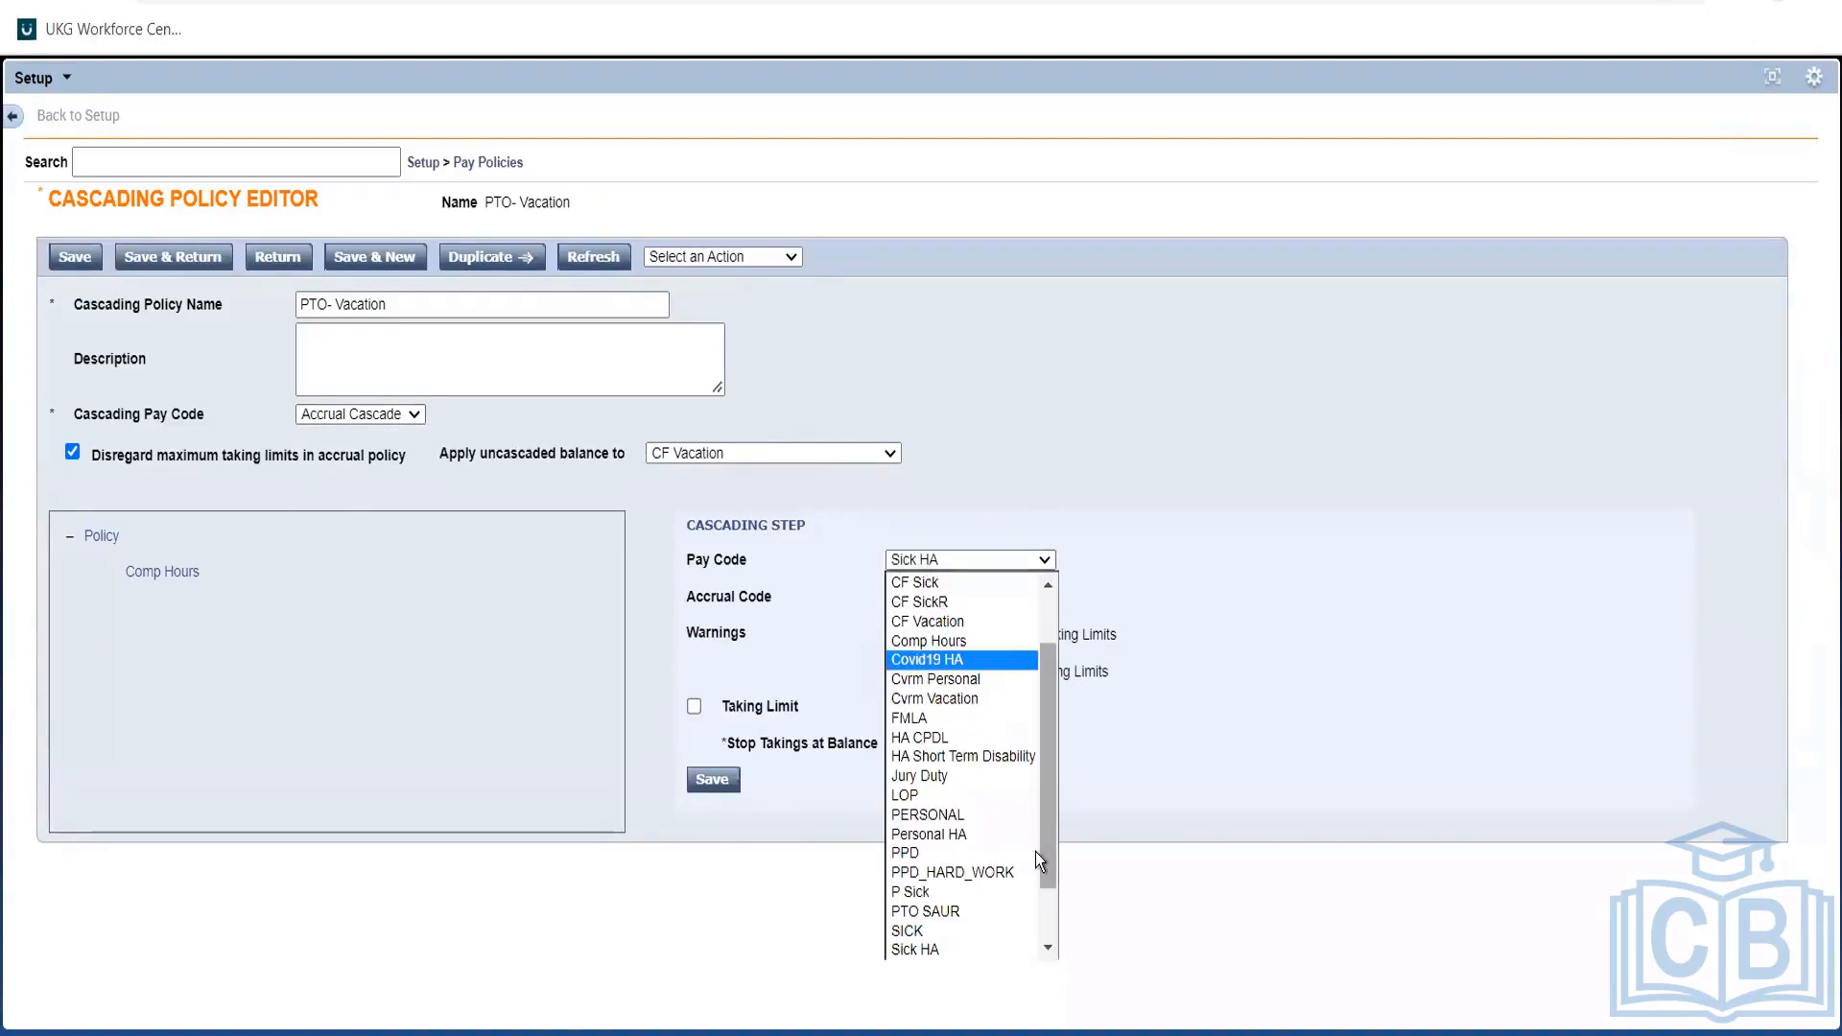
scroll(1045, 912, down, 2)
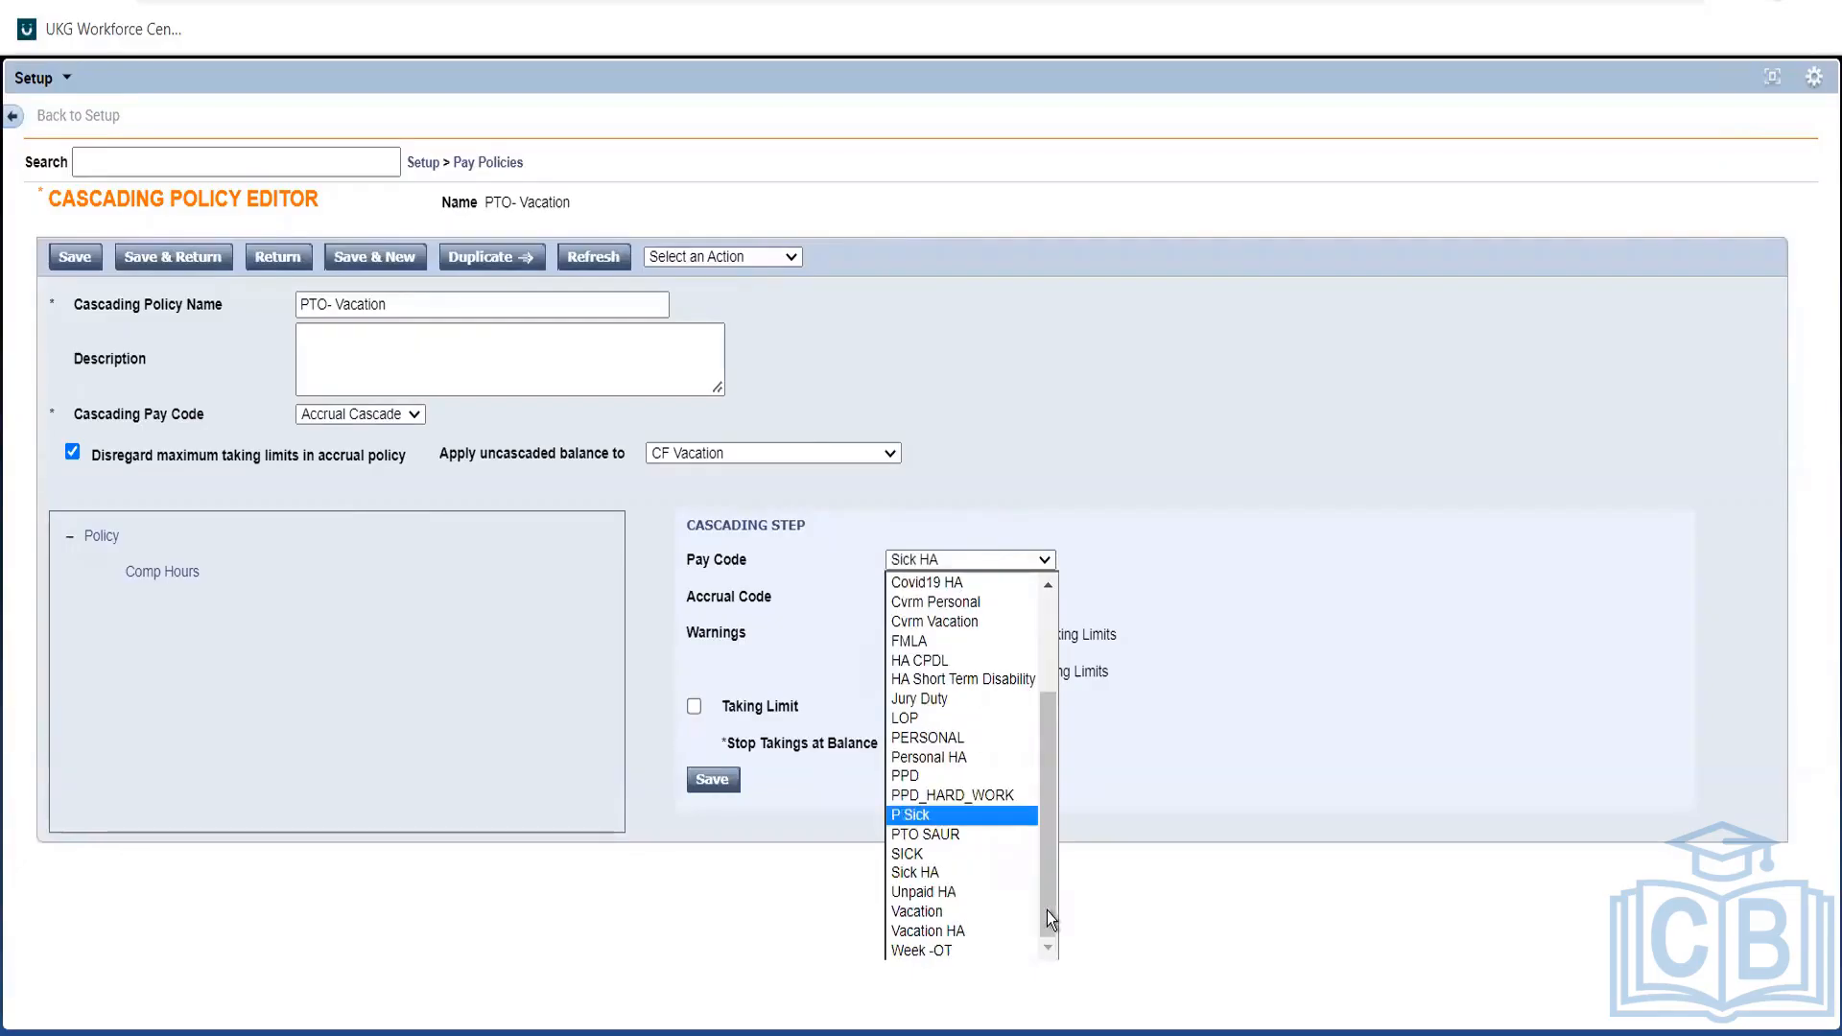
click(923, 913)
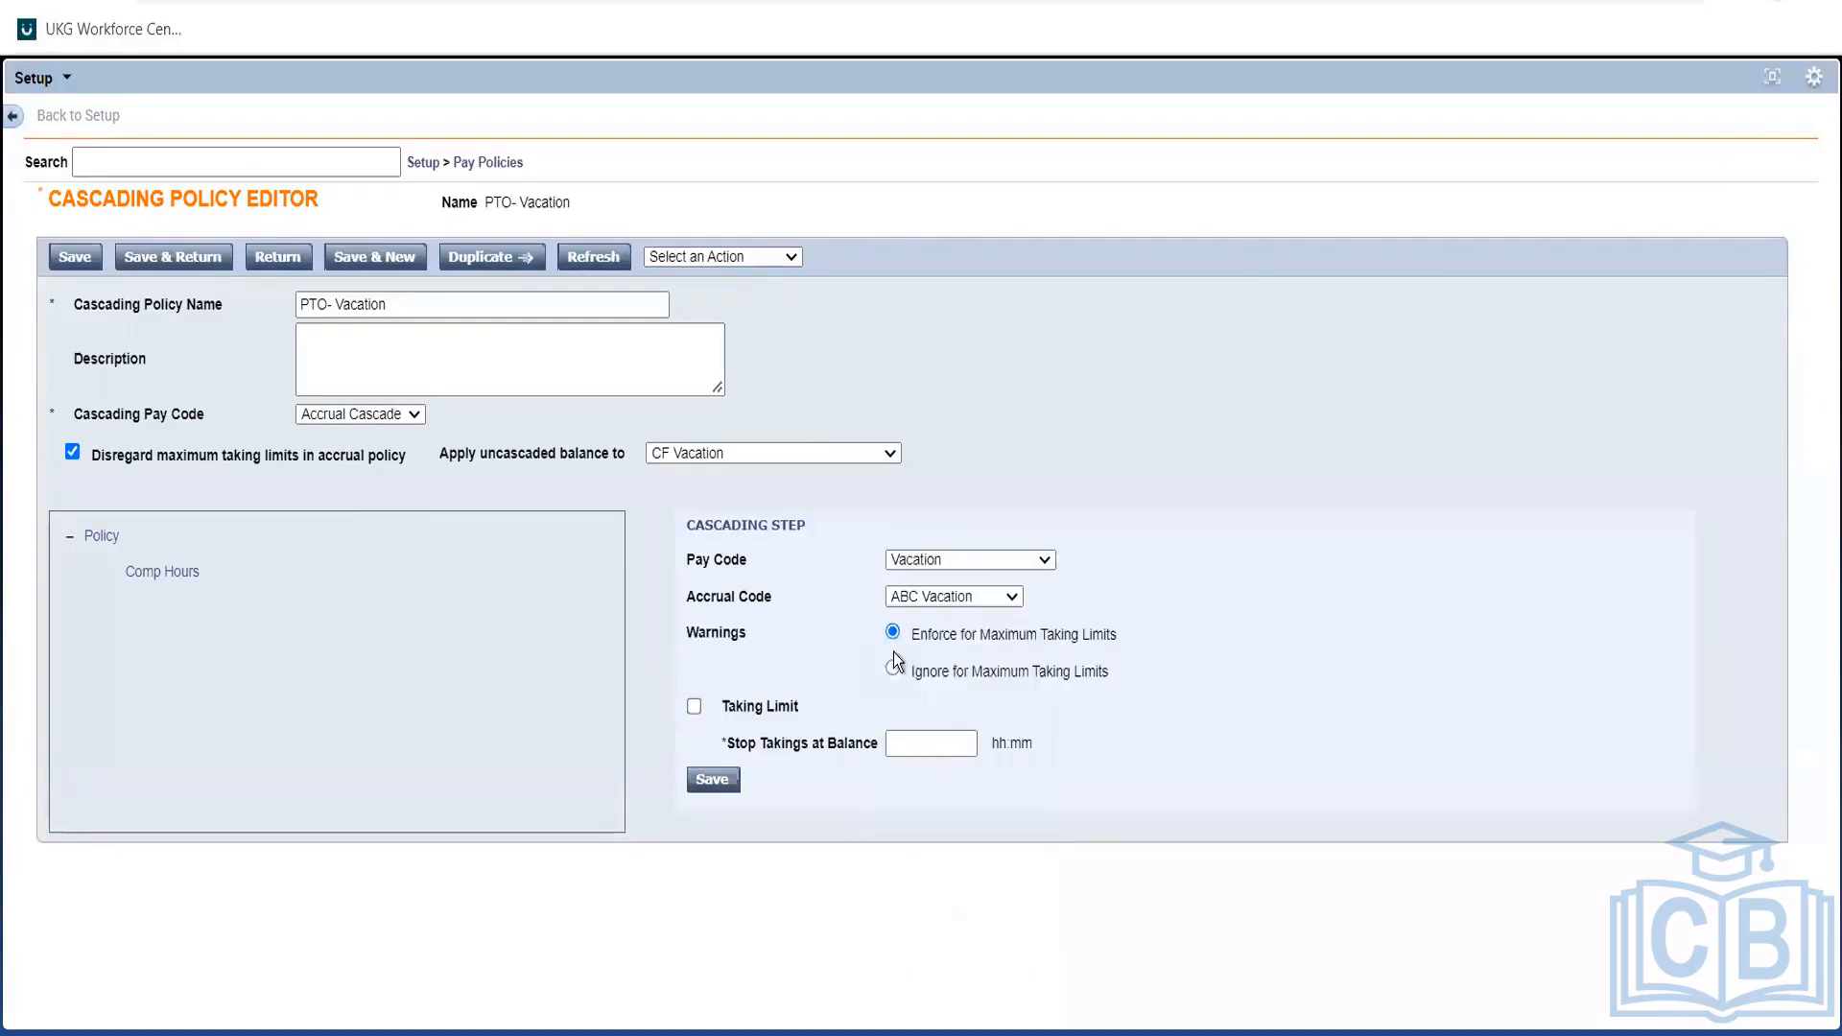
click(1013, 596)
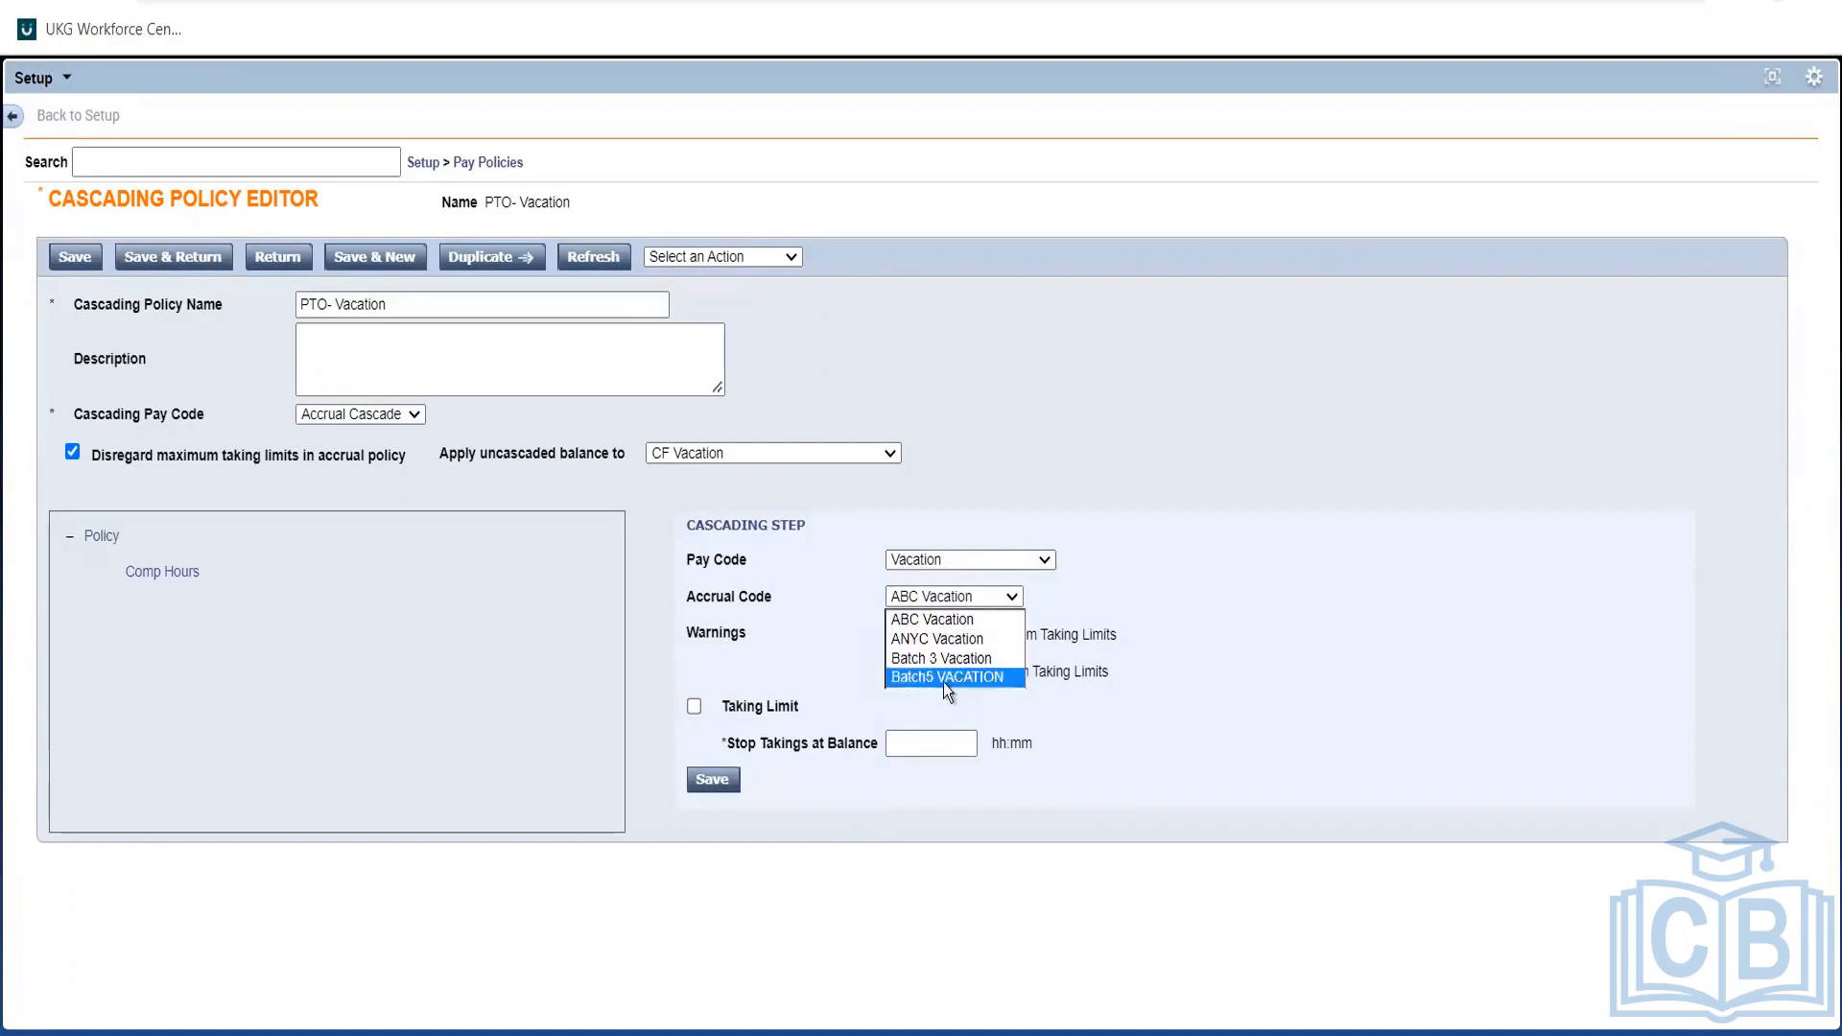
click(1072, 621)
click(981, 602)
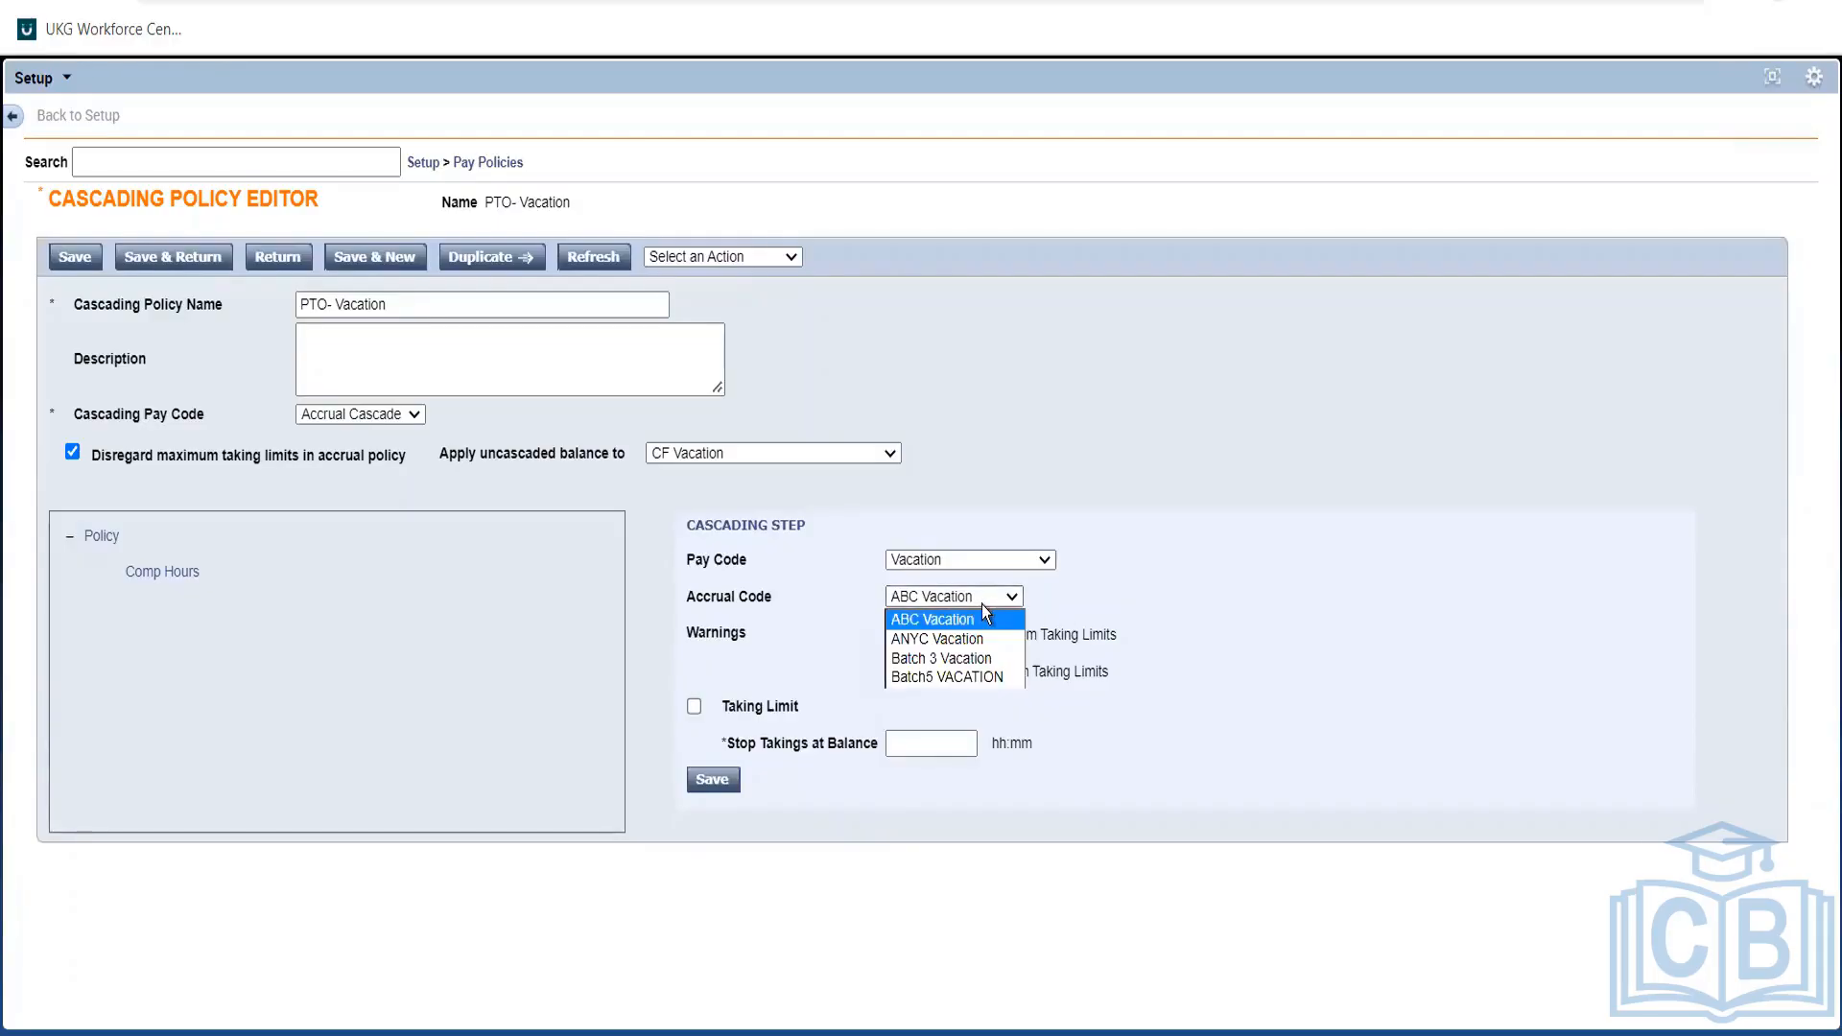
click(981, 604)
click(1224, 601)
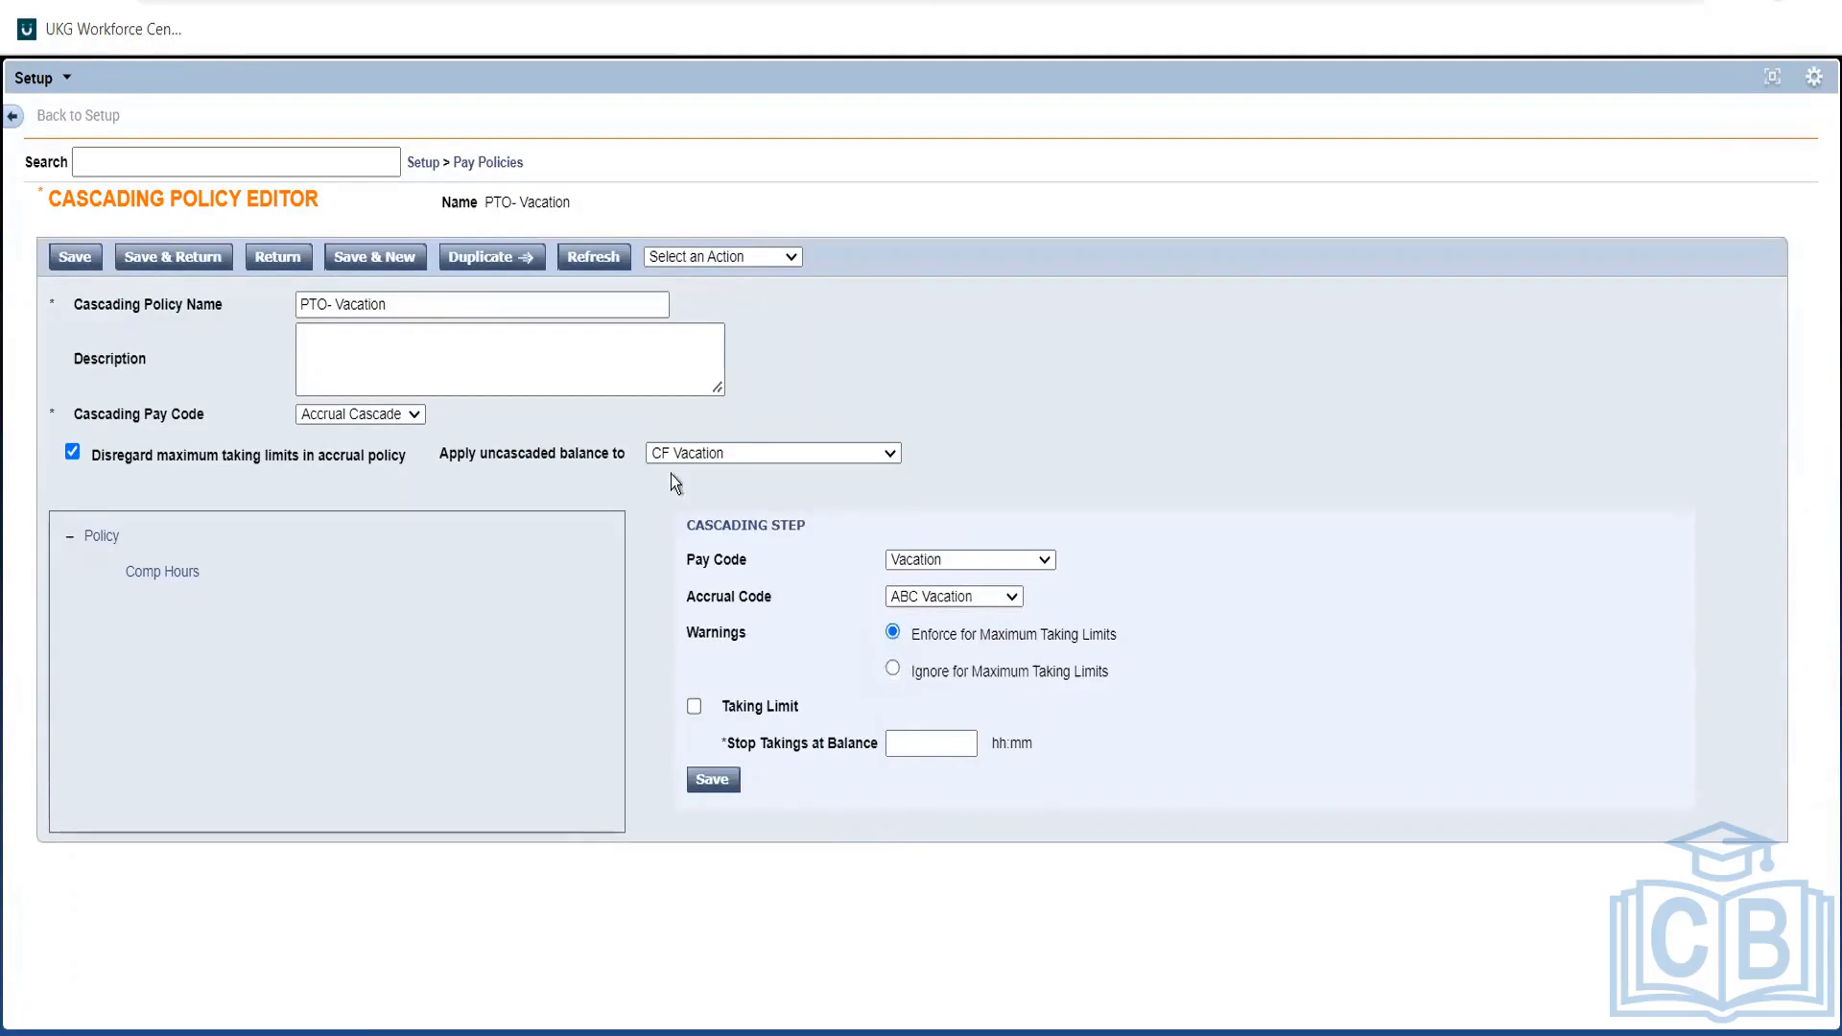
Change the uncascaded balance target from CF Vacation to Unpaid.
click(665, 460)
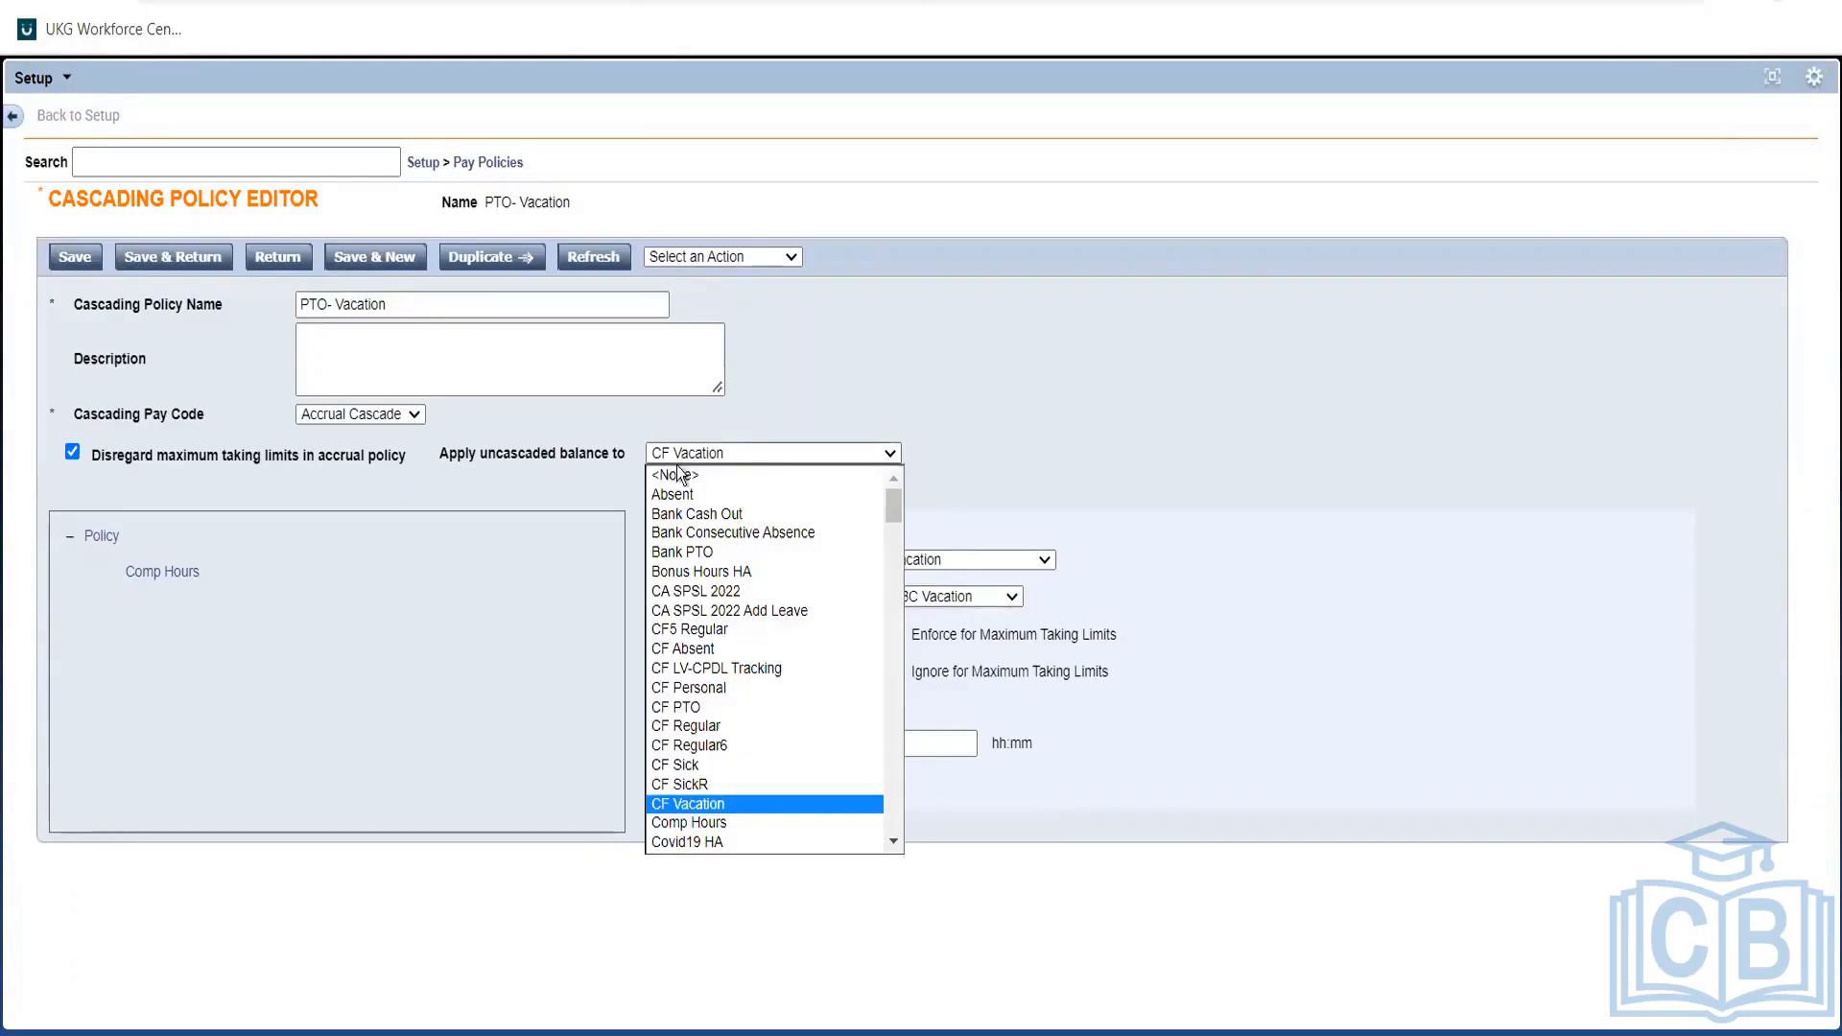
click(889, 723)
scroll(889, 723, down, 12)
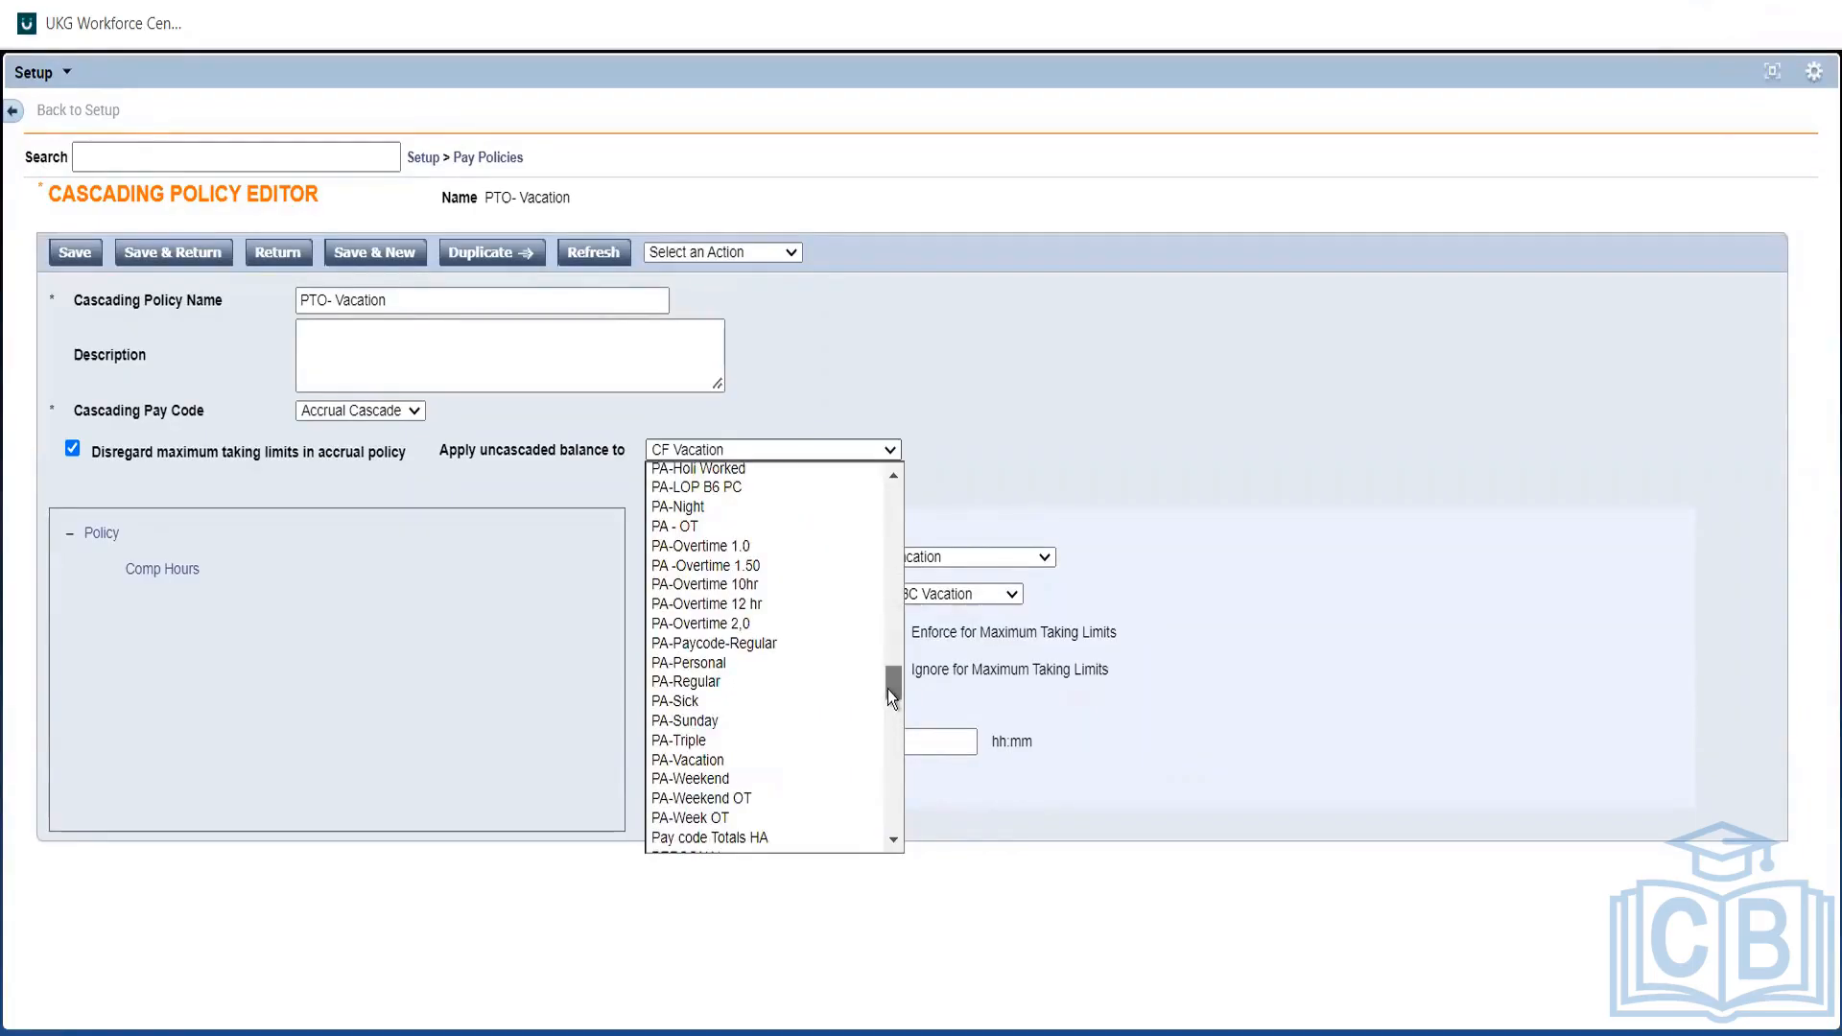
drag(888, 689, 885, 779)
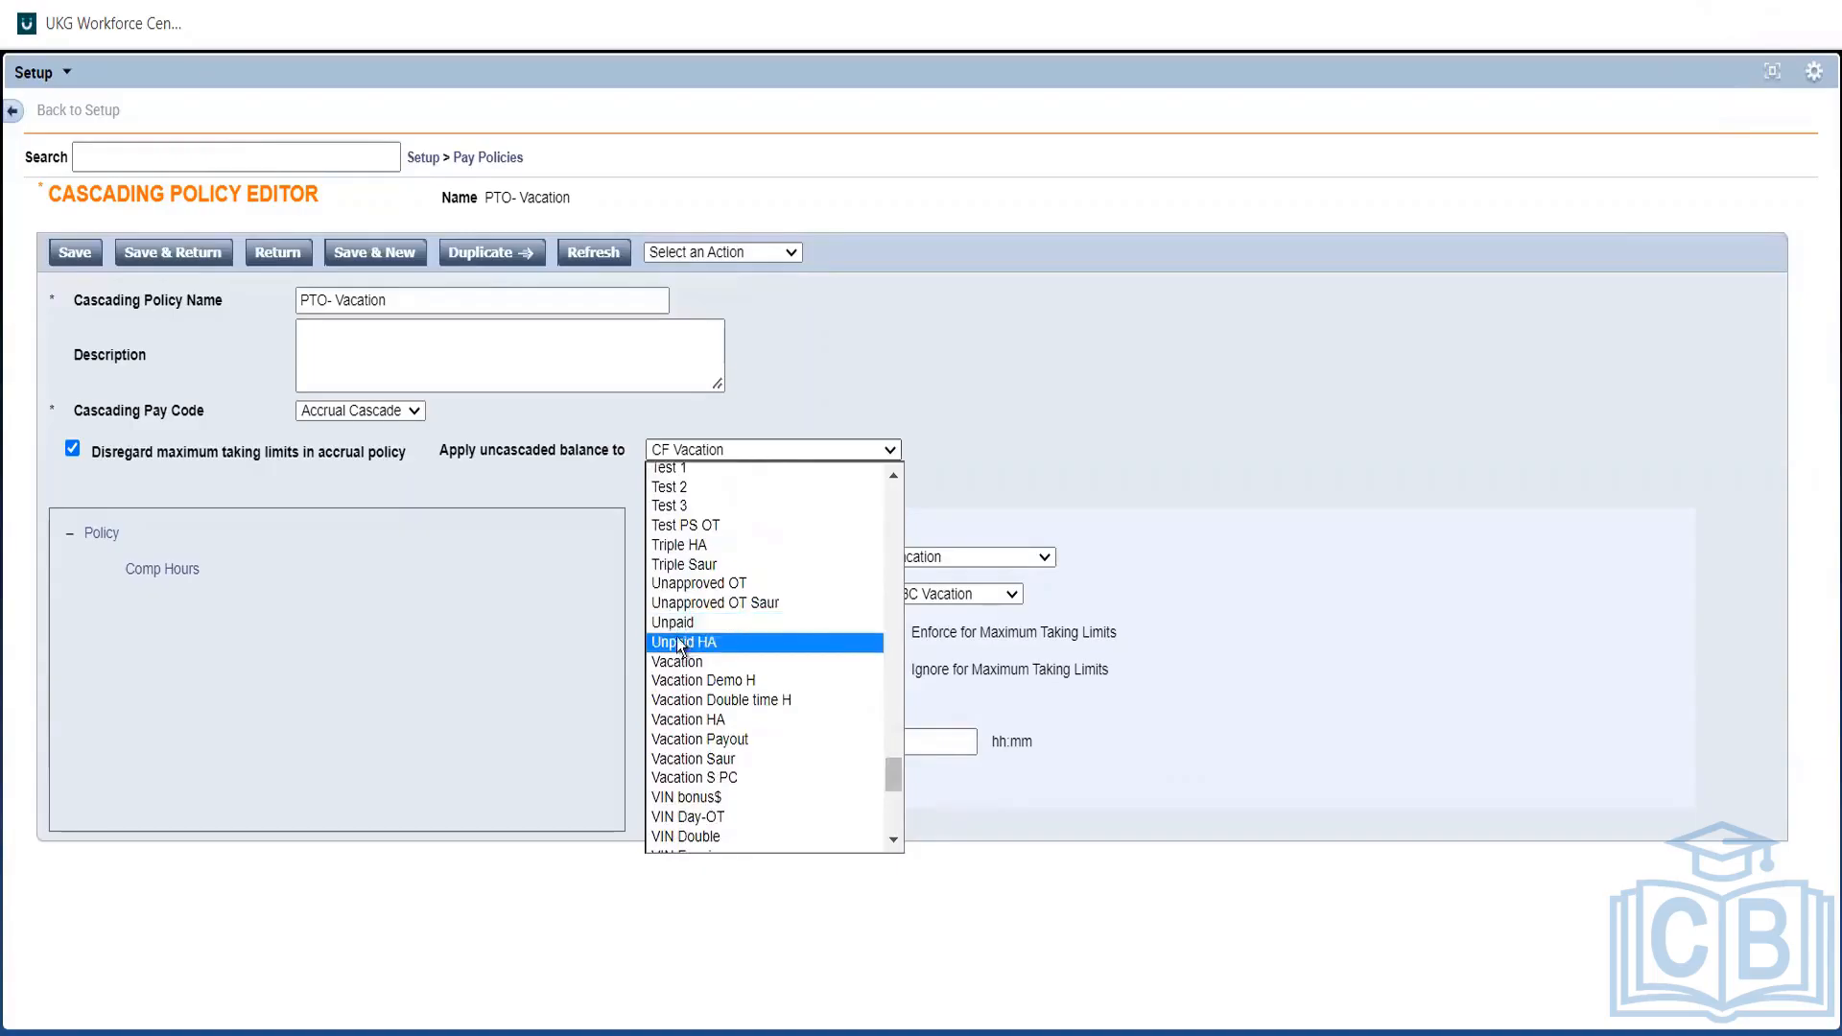
click(676, 623)
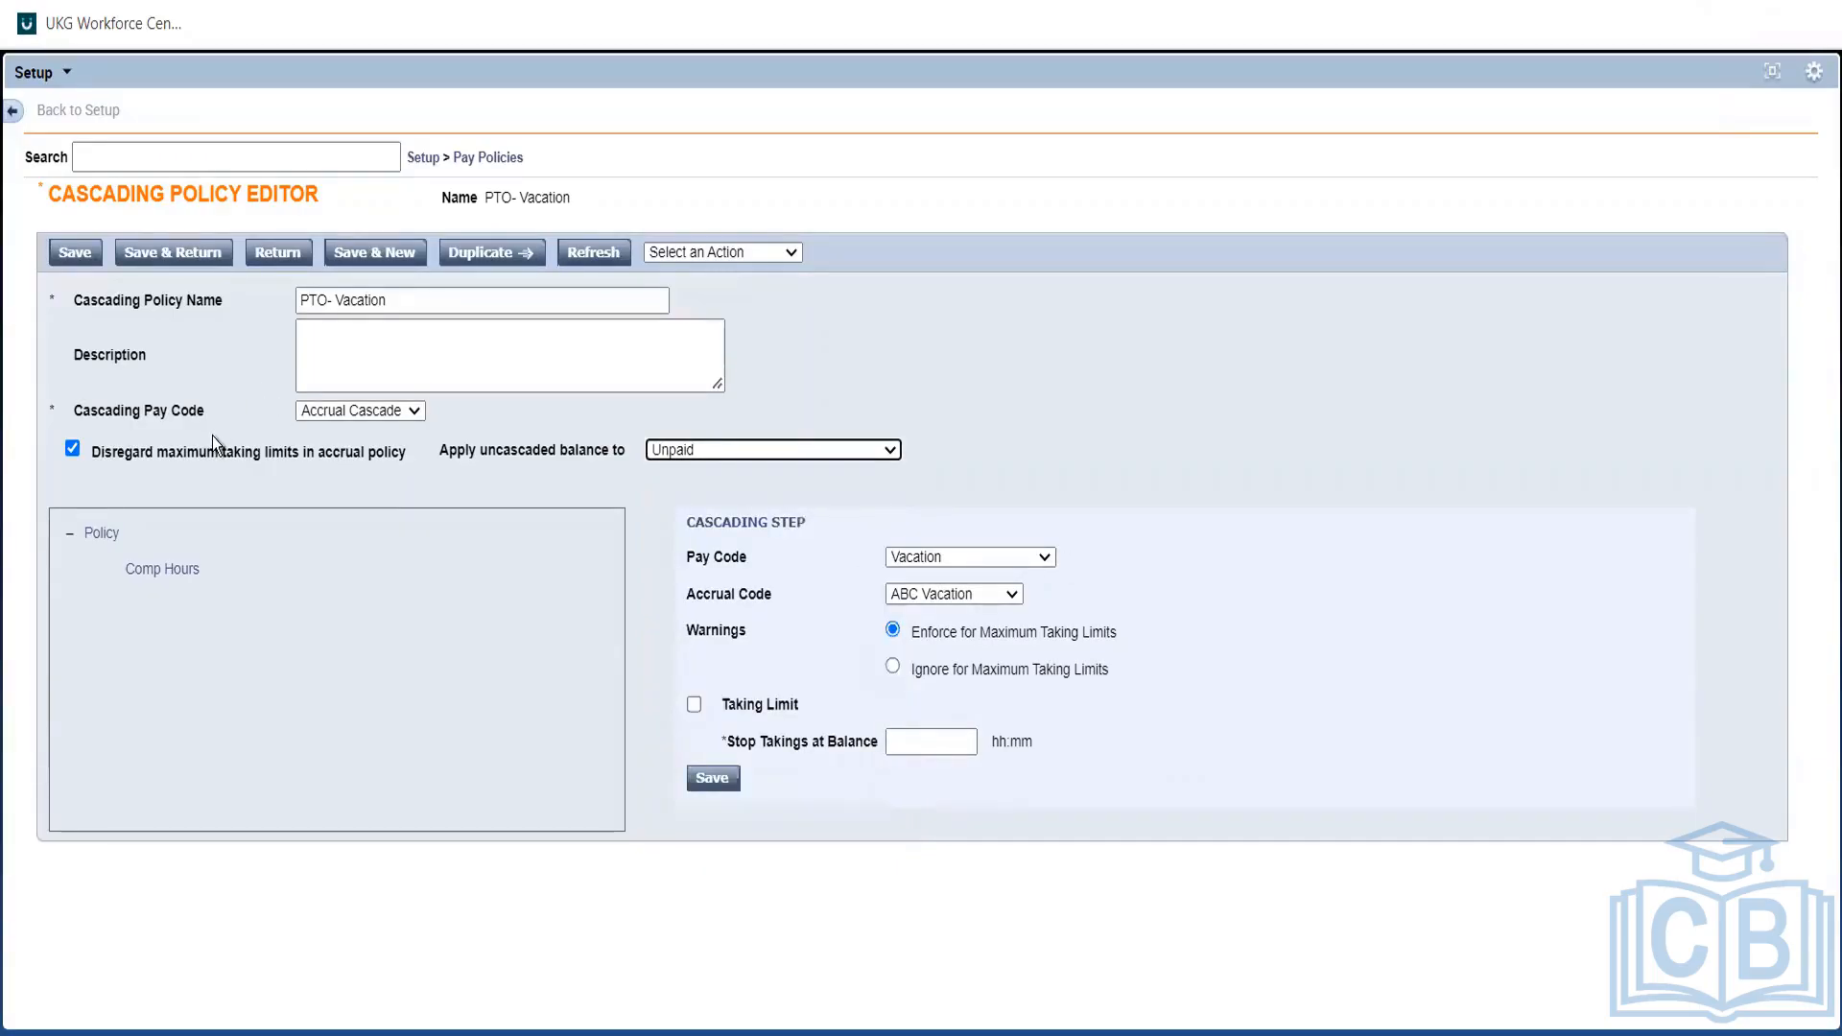
Set the cascading pay code to Sick Cascade HA and the step to Vacation HA with ABC Vacation.
click(349, 413)
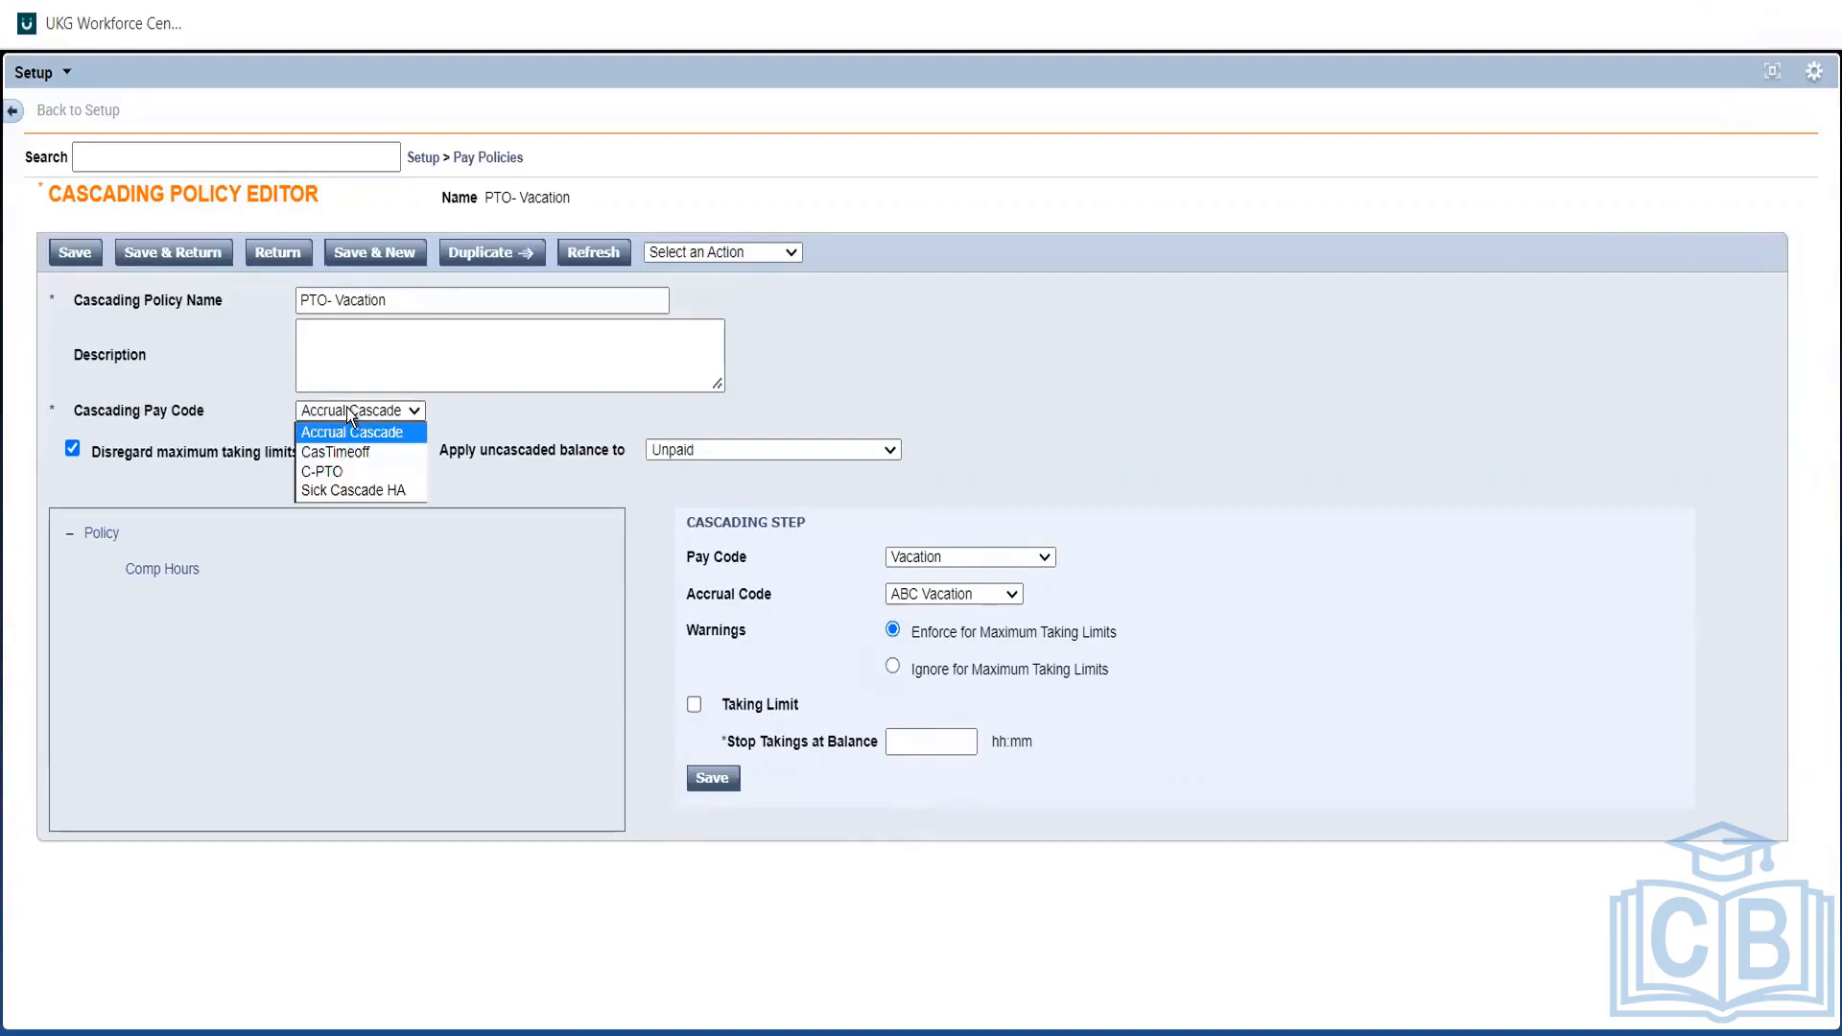
click(344, 491)
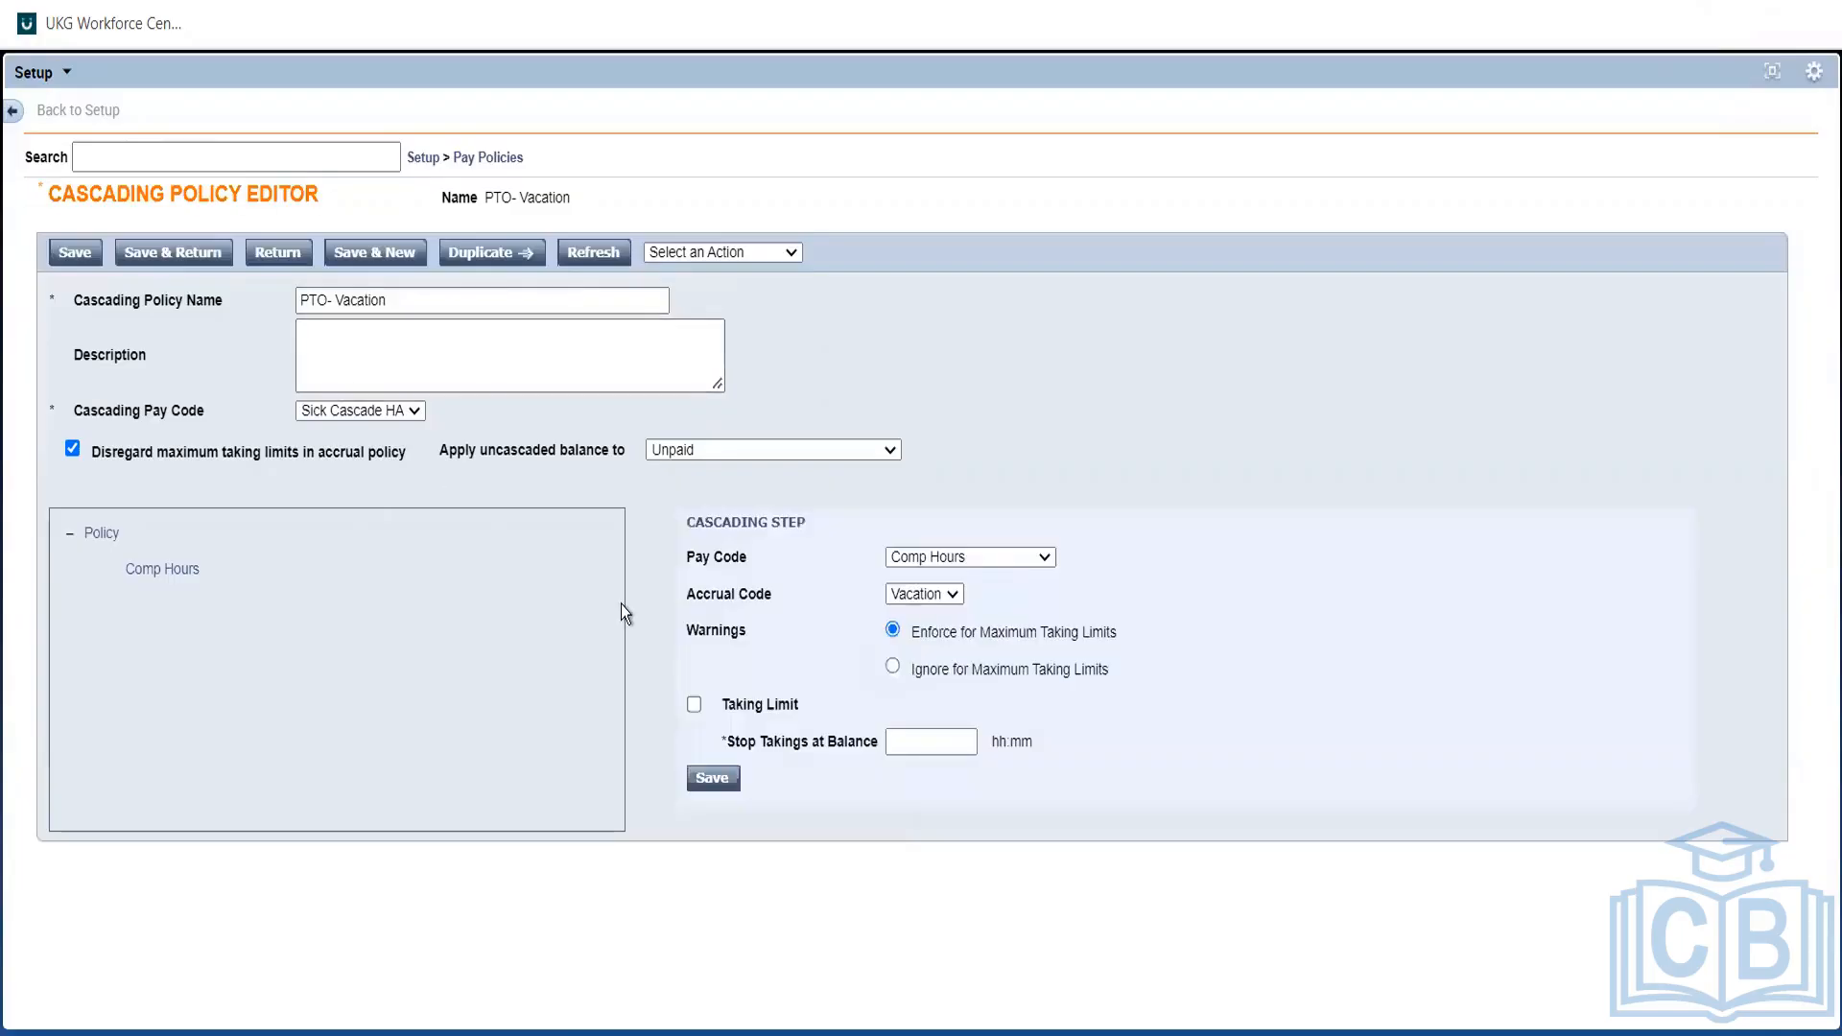
click(919, 555)
click(1050, 882)
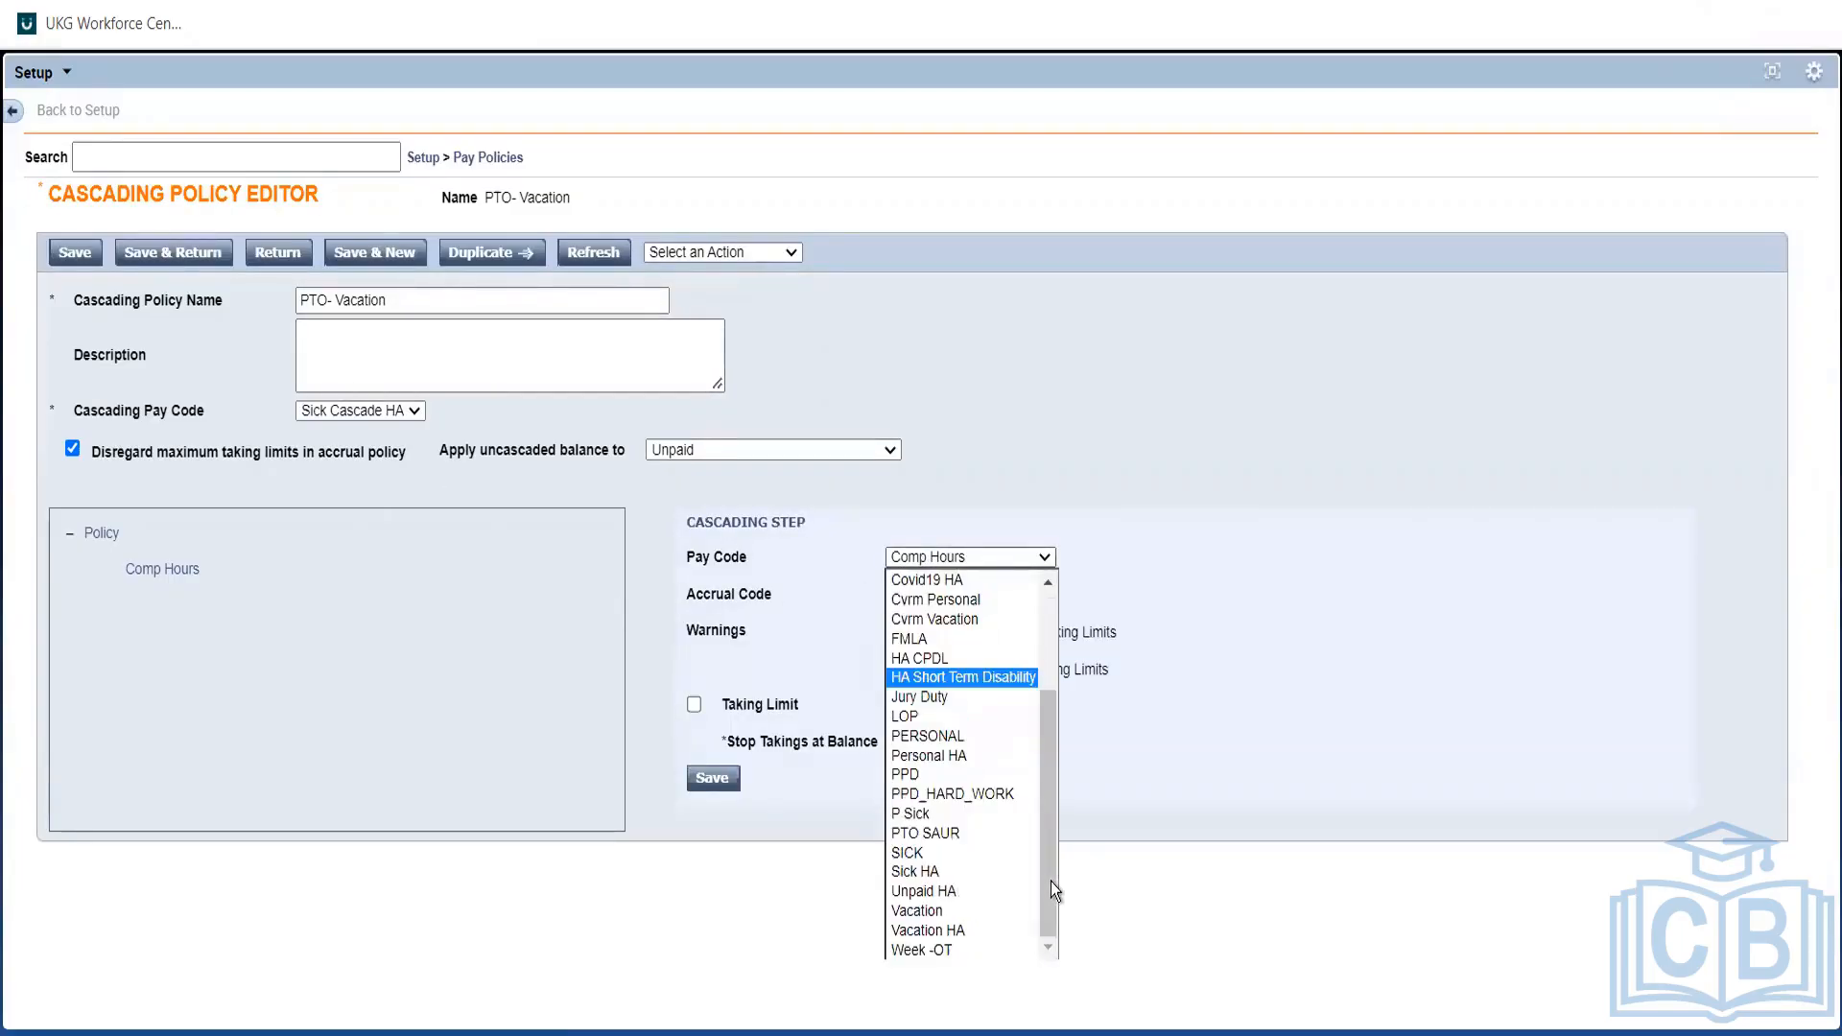
click(936, 927)
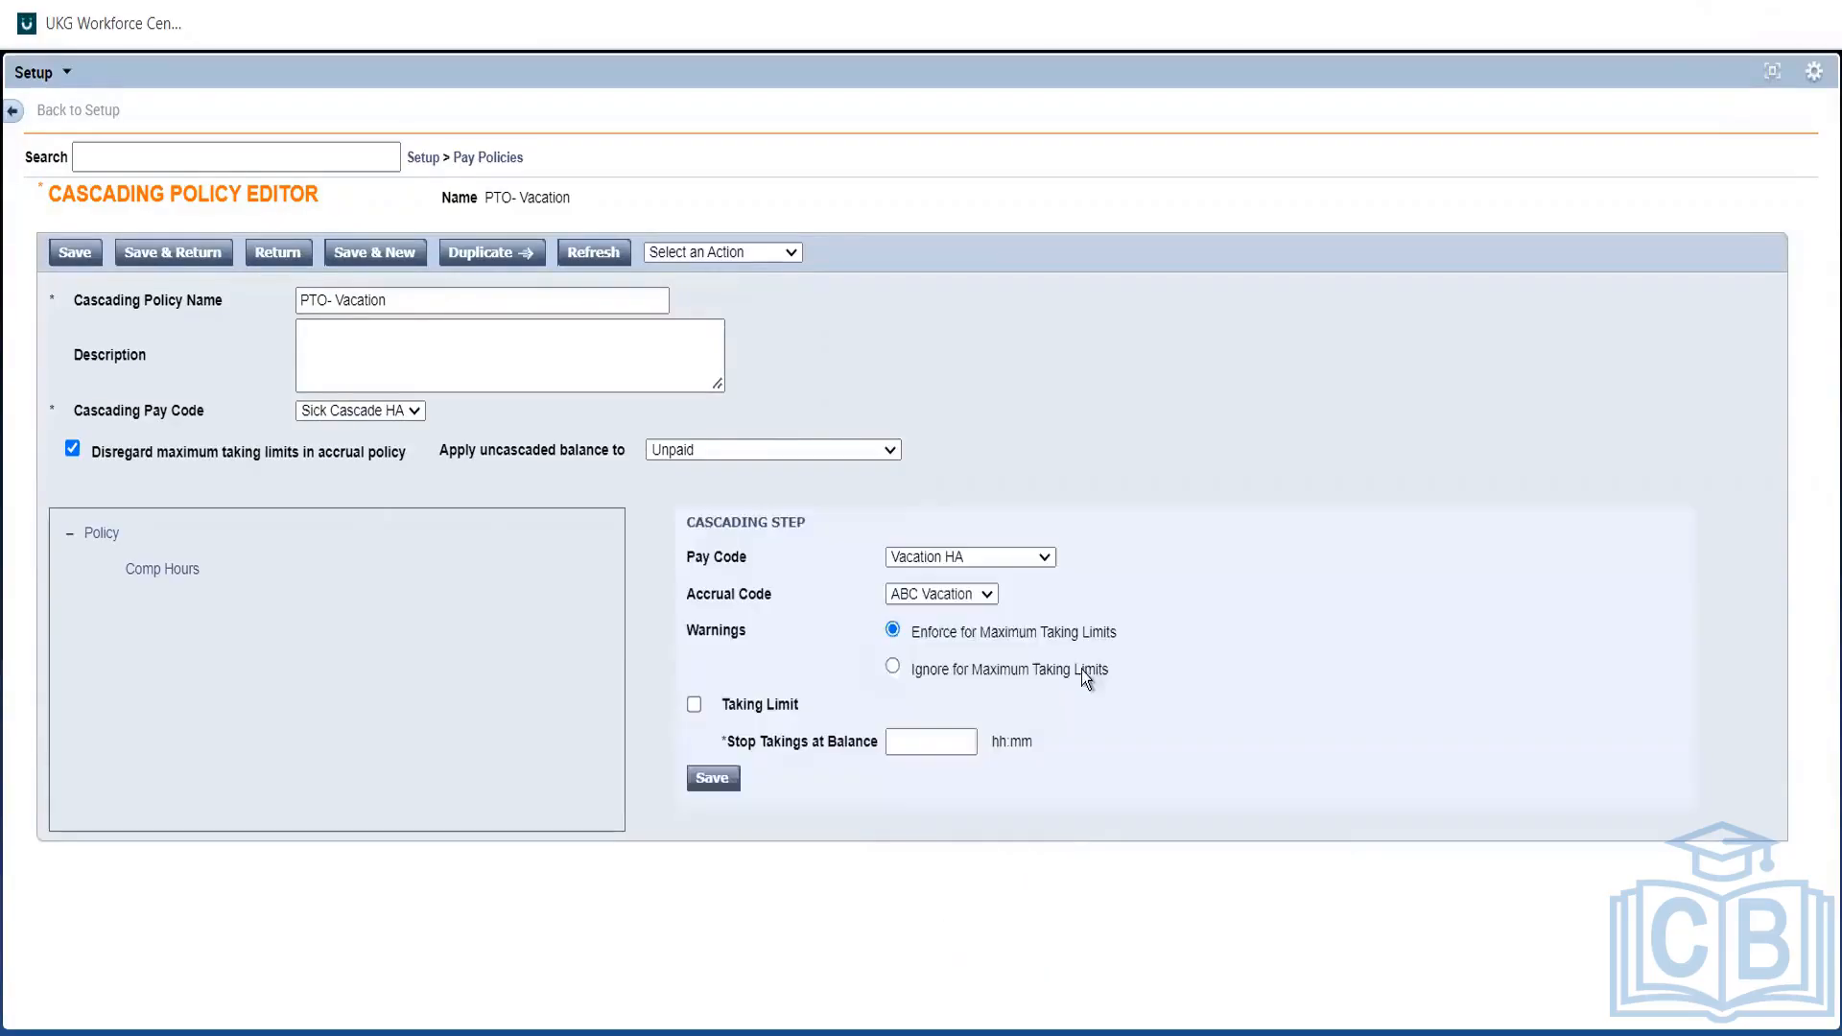
click(928, 592)
click(929, 593)
Recheck the cascading pay code options, keeping Sick Cascade HA.
click(365, 416)
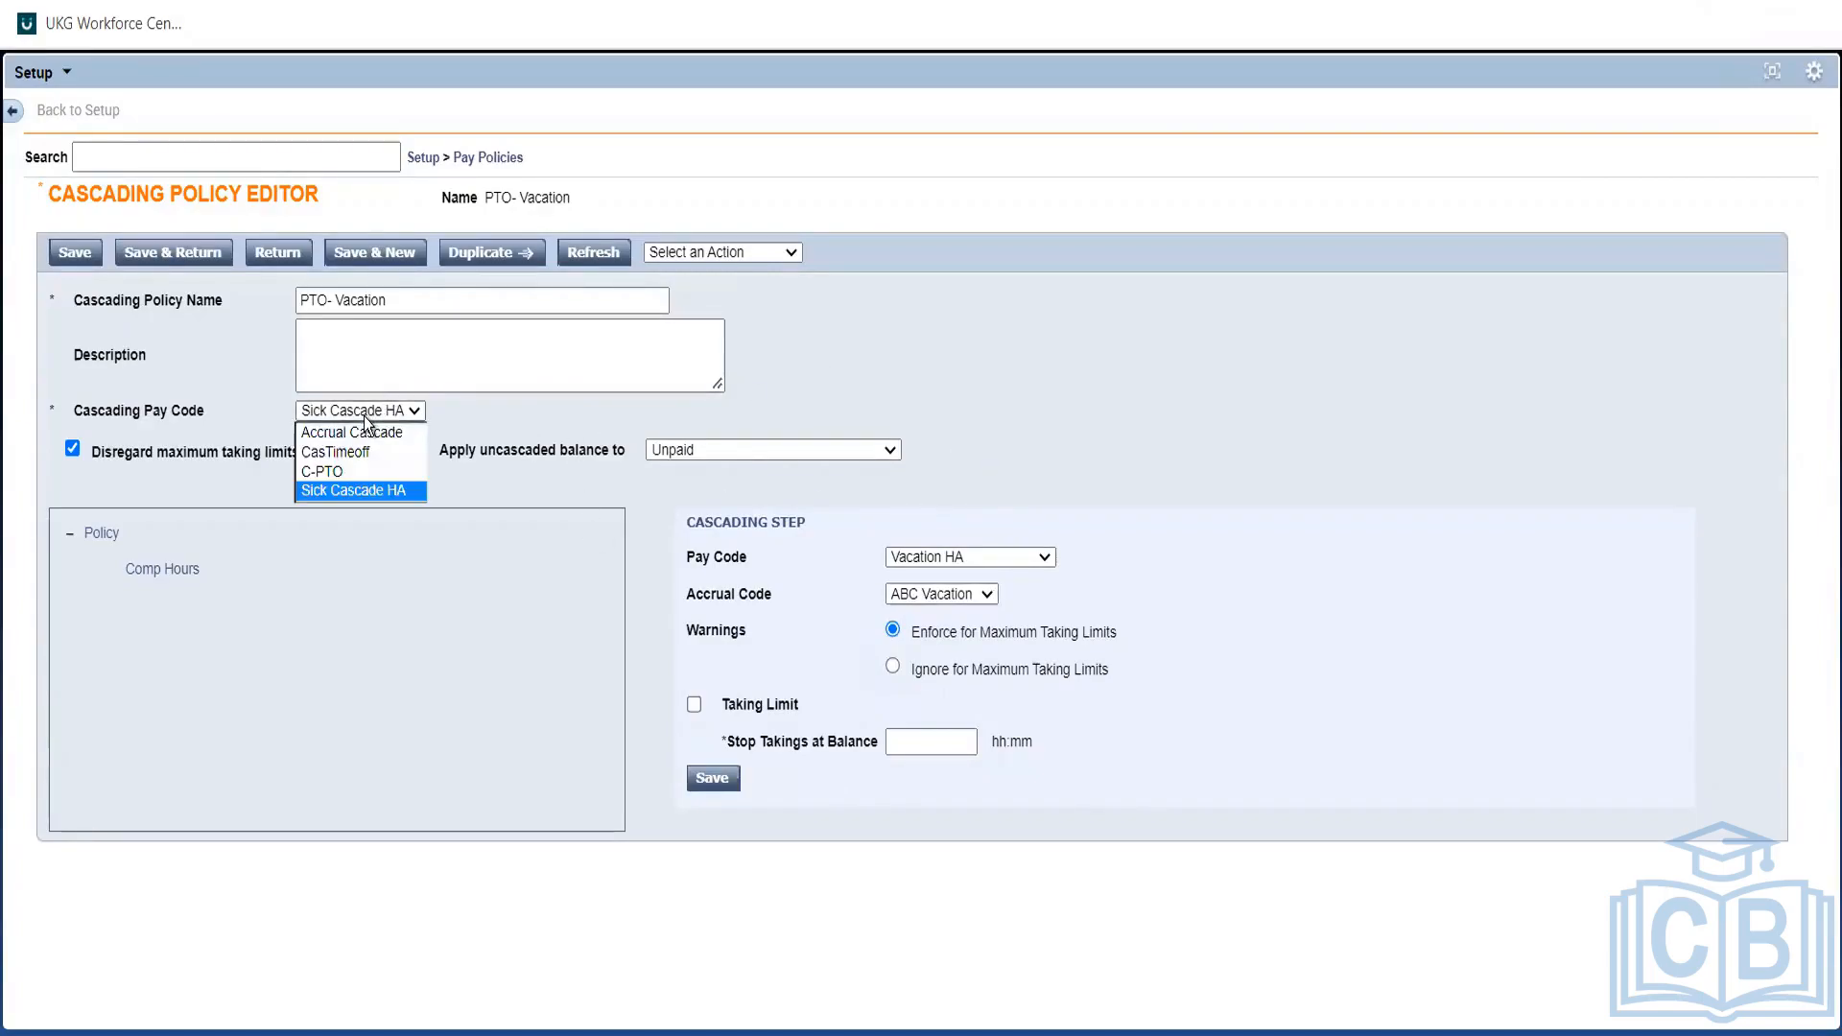
click(364, 417)
click(364, 416)
click(364, 410)
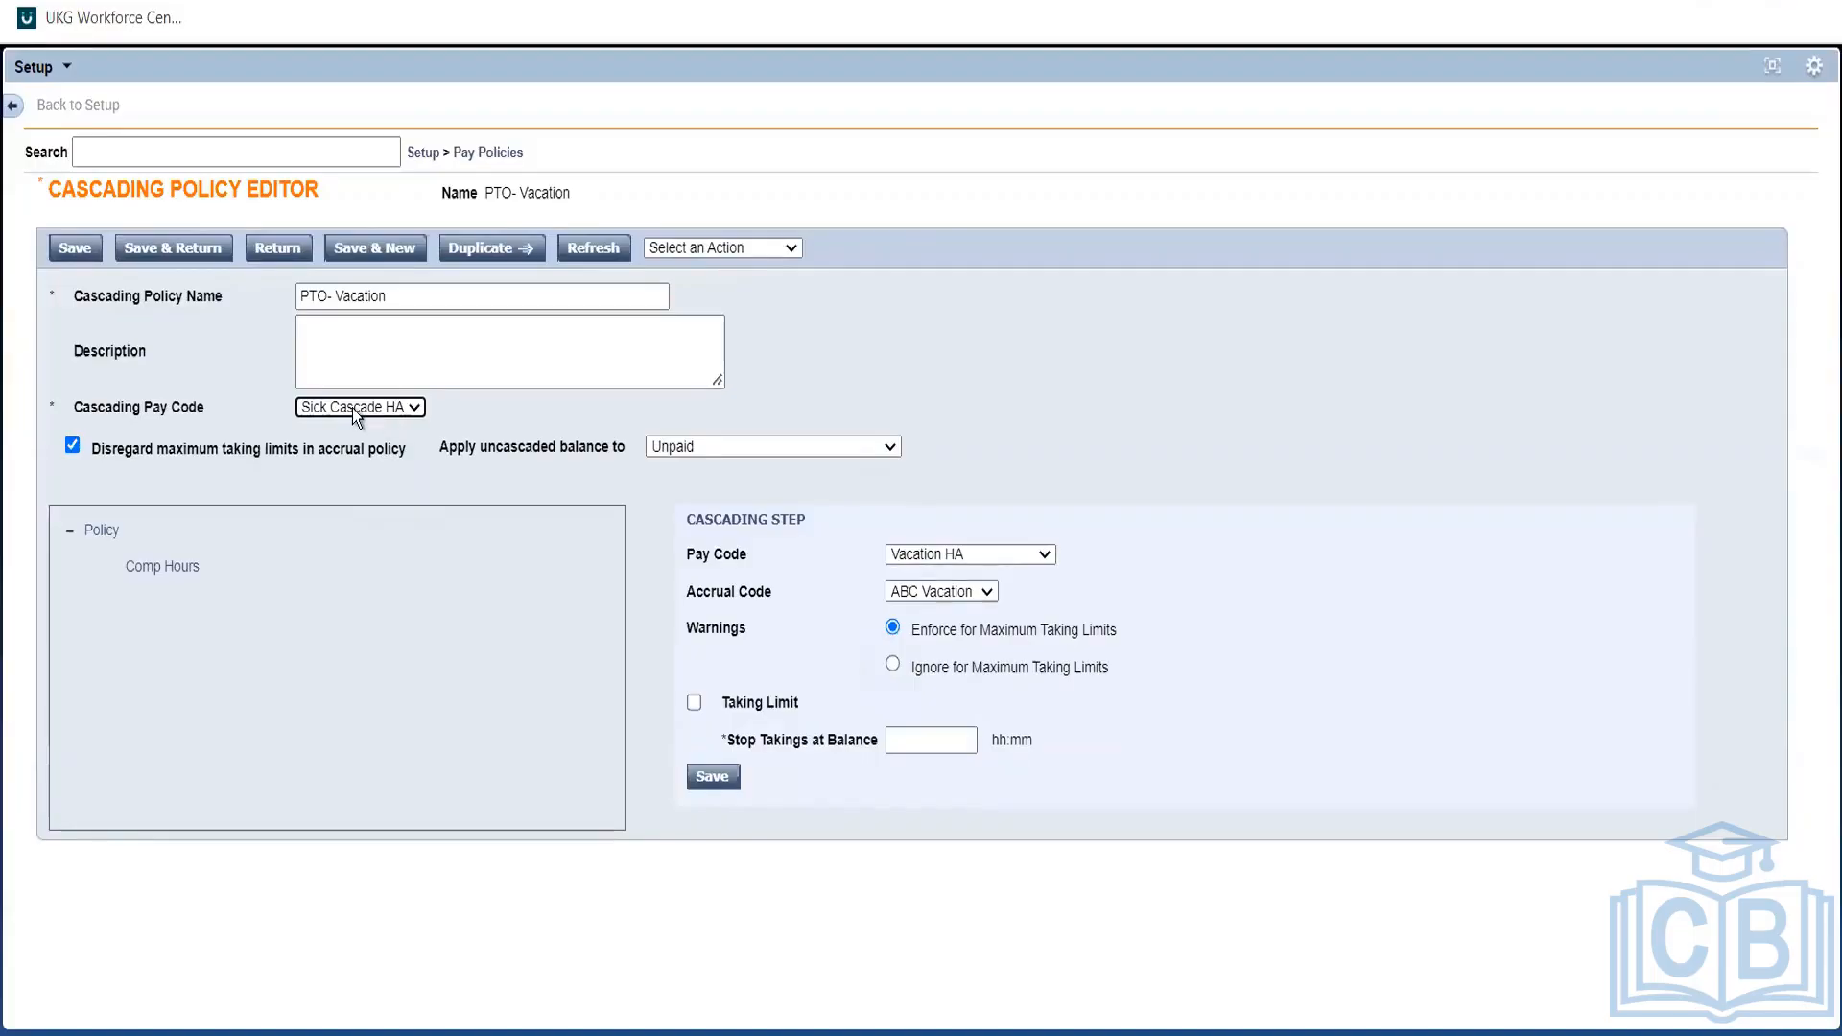
click(353, 407)
click(353, 407)
click(675, 446)
click(1003, 462)
Discard the unsaved PTO- Vacation edits, leaving Accrual Cascade as the cascading pay code.
click(143, 568)
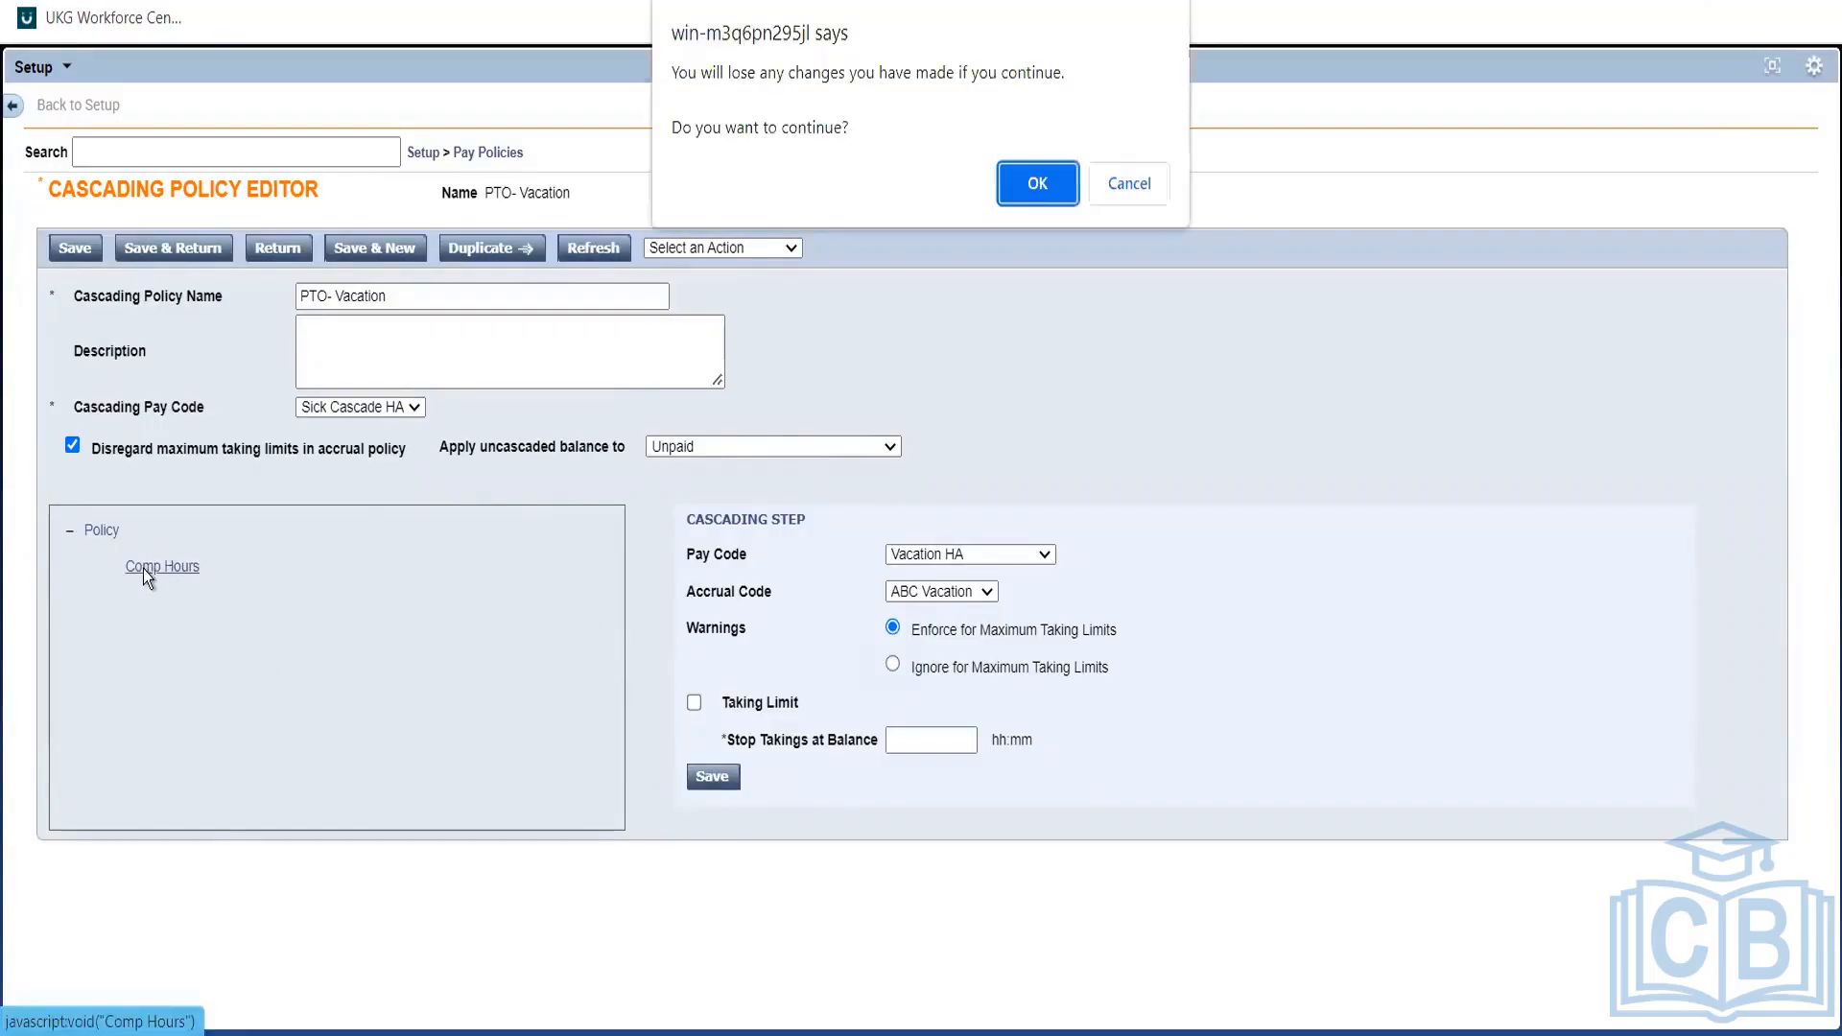
click(1067, 186)
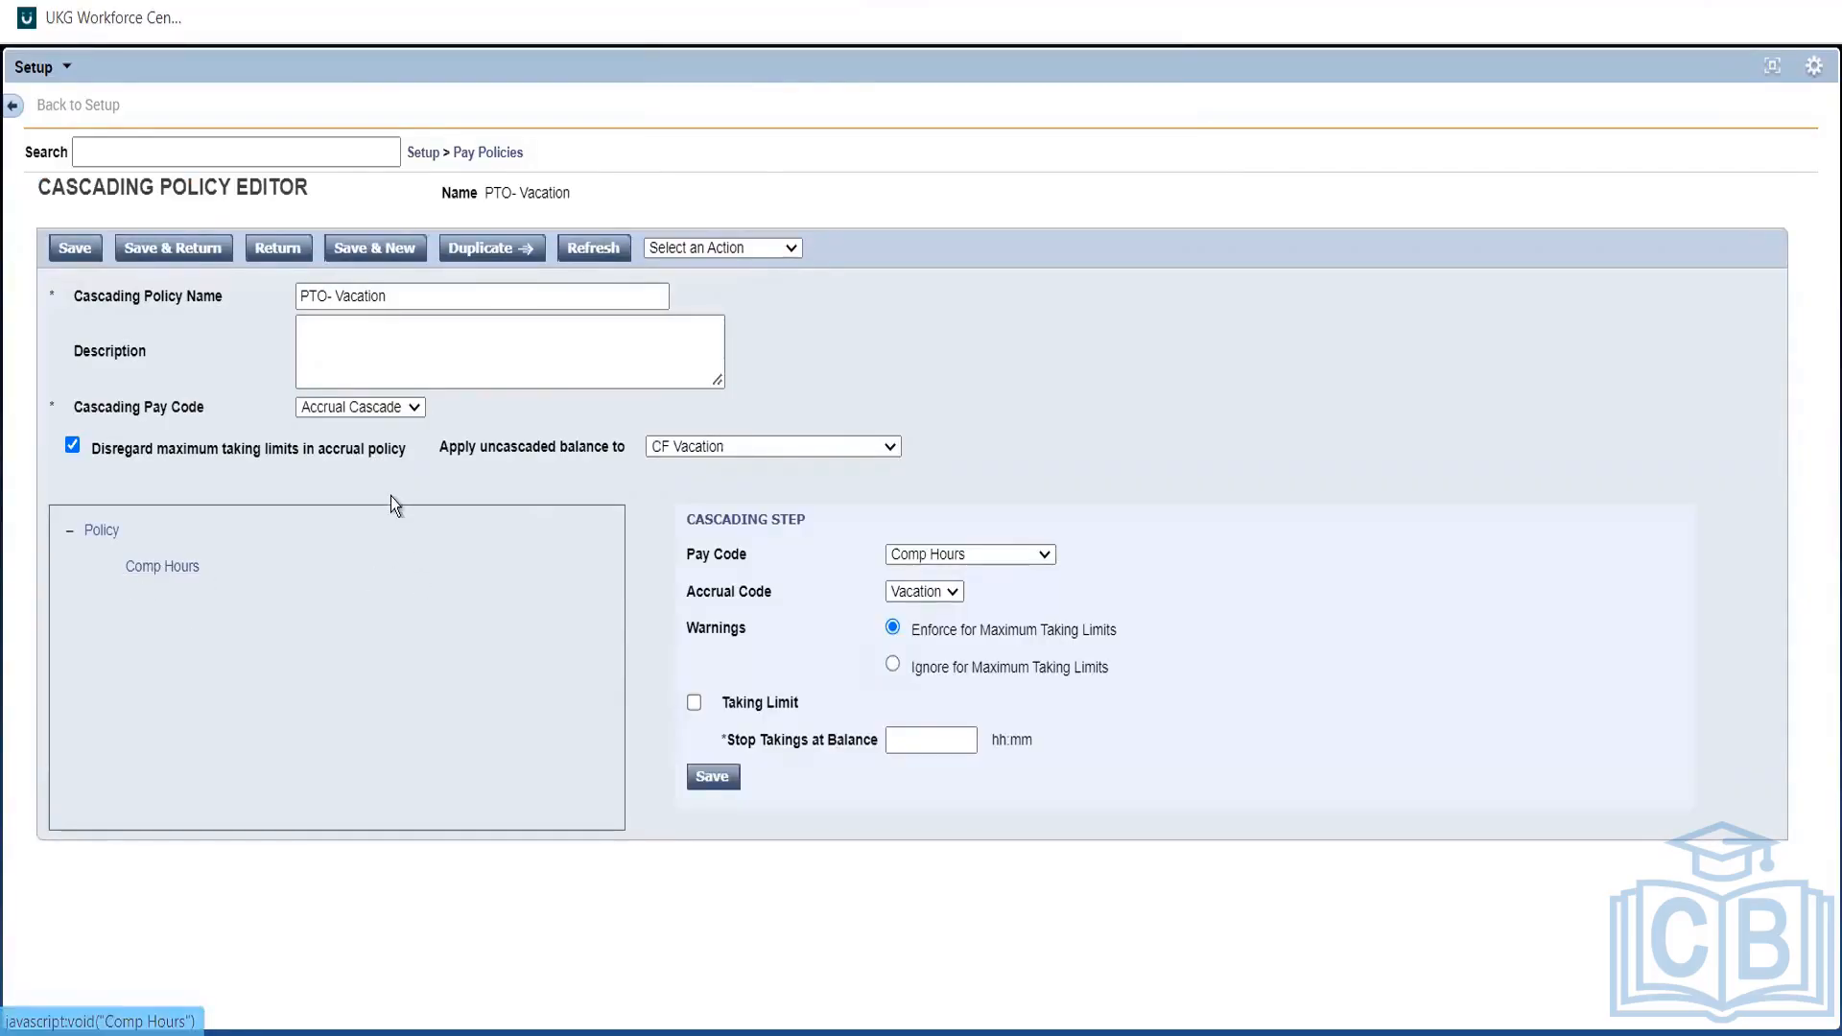
click(348, 411)
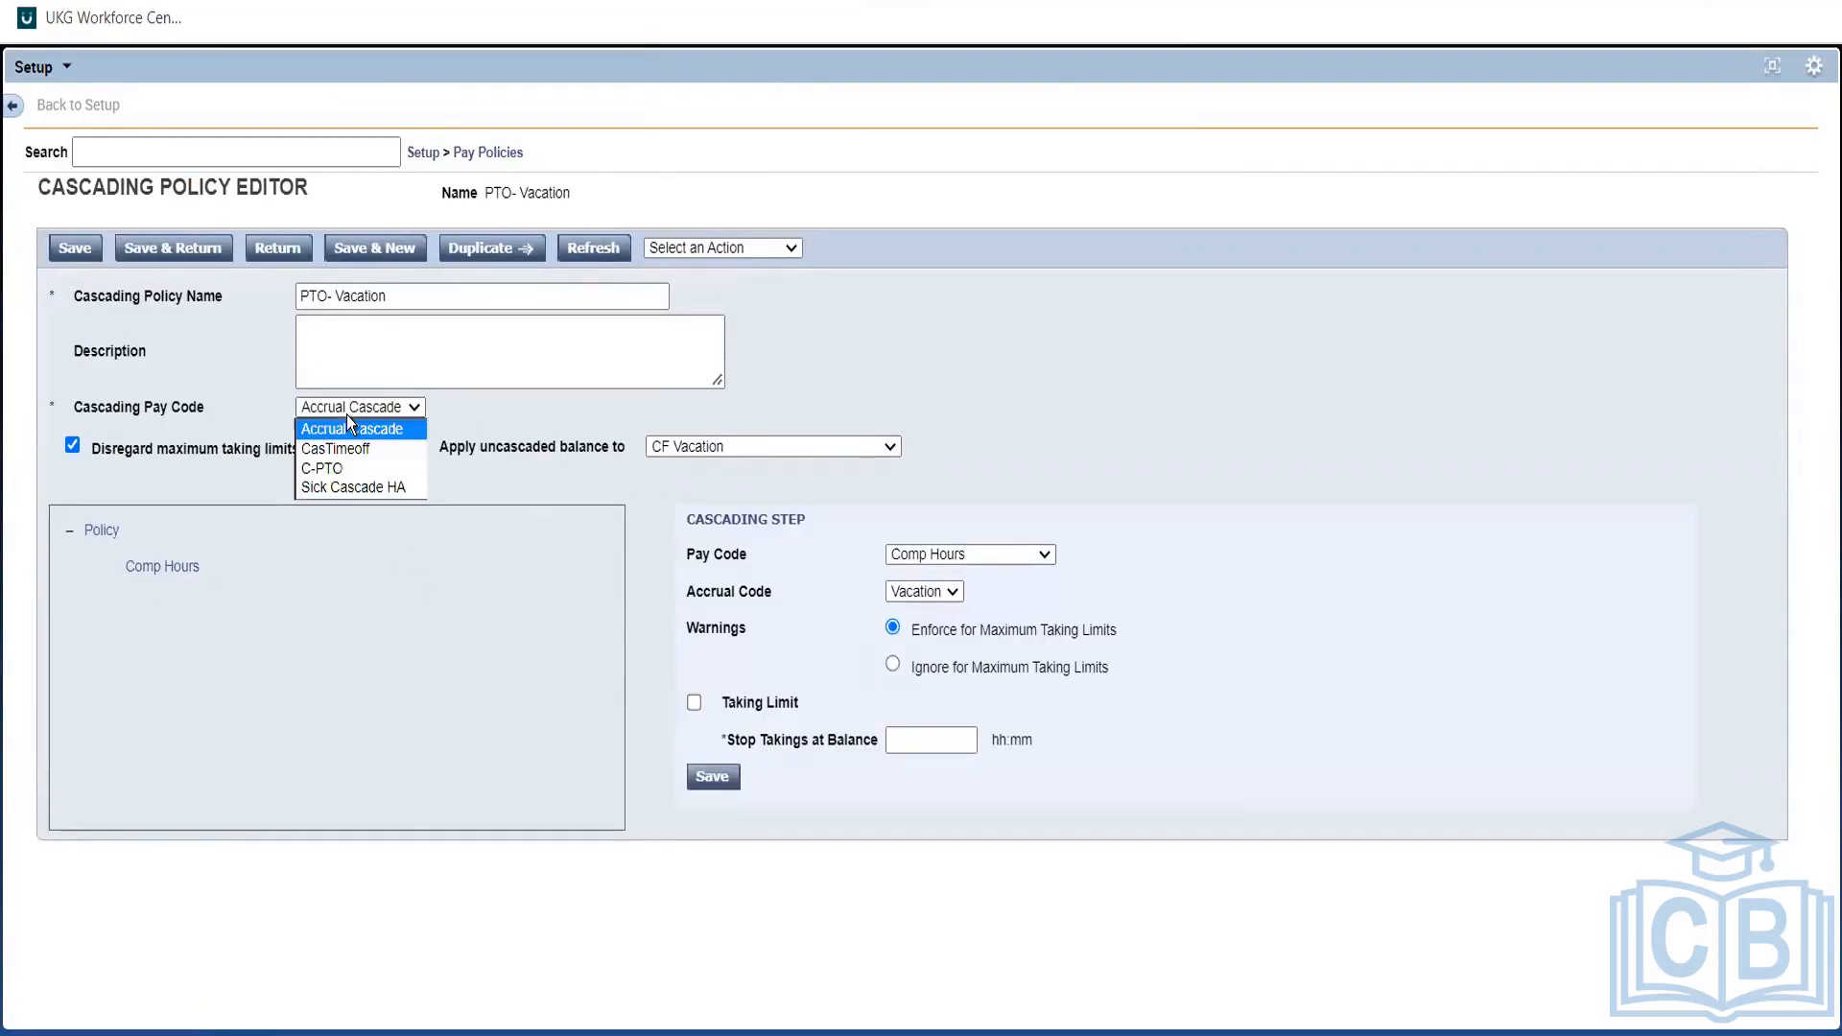
click(669, 470)
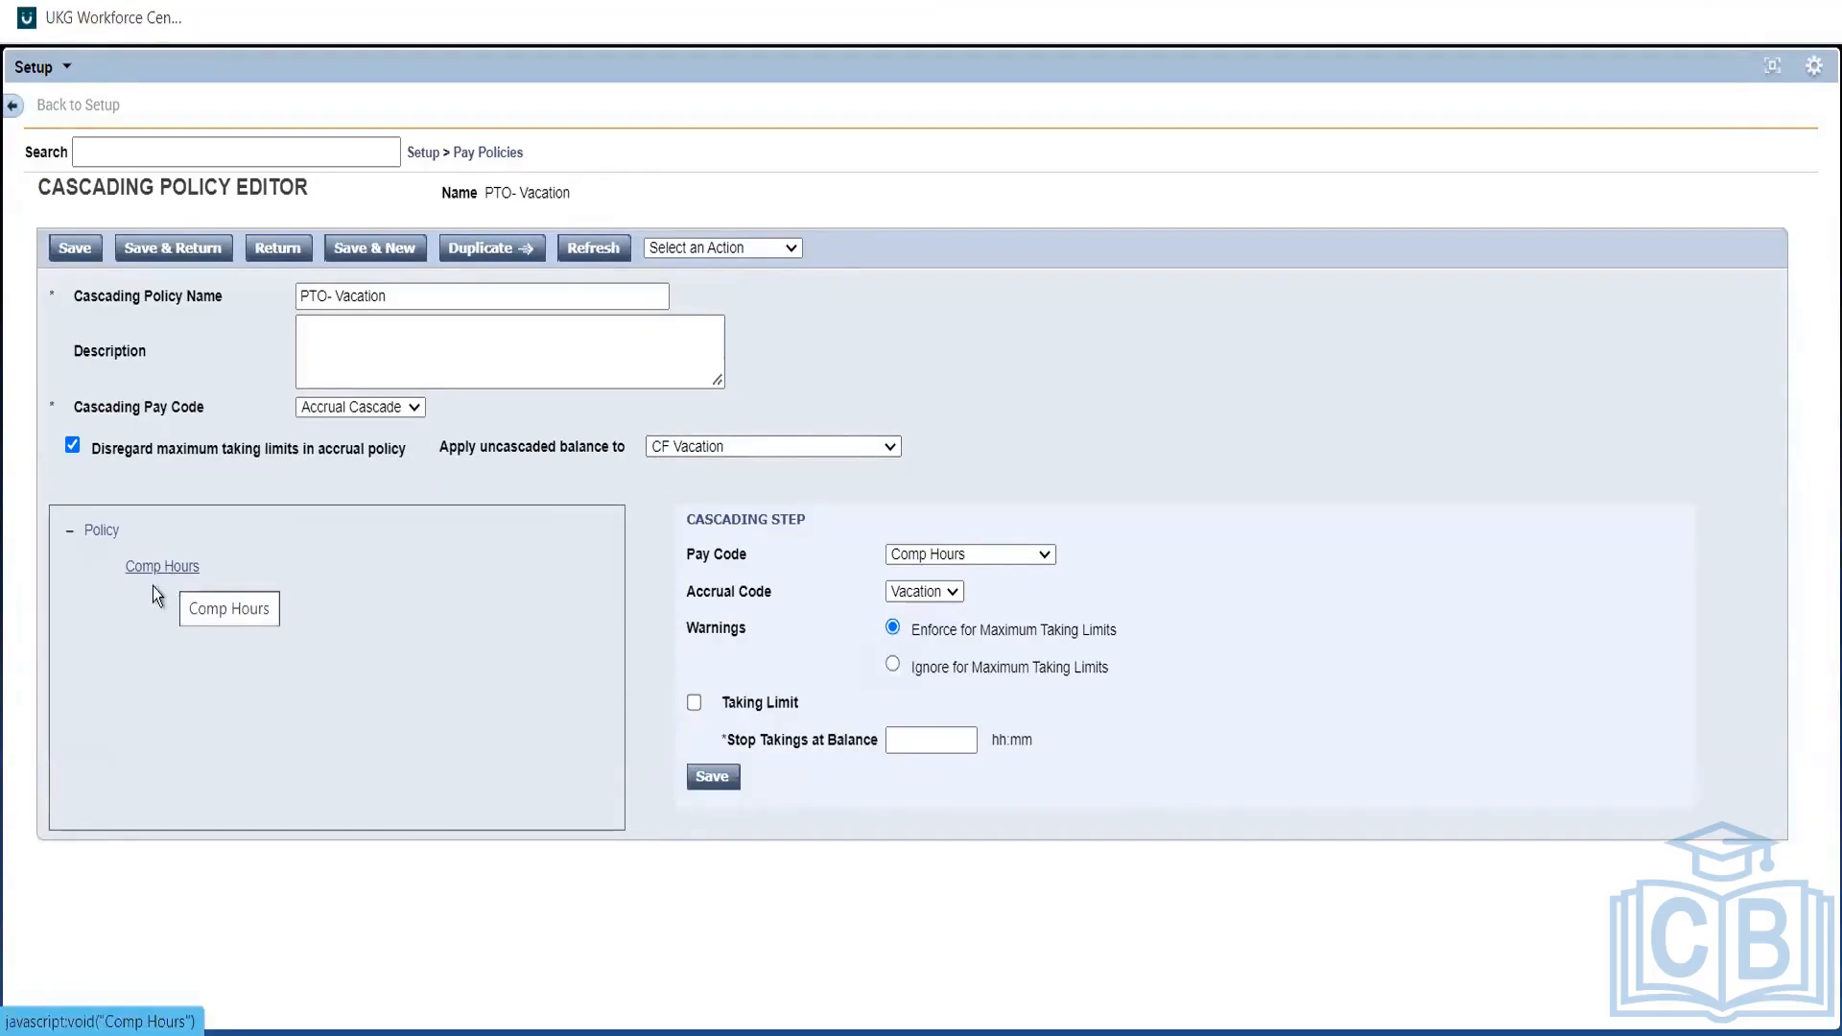
Start a new cascading step, discard it, and return to the Cascading Policies list.
click(693, 252)
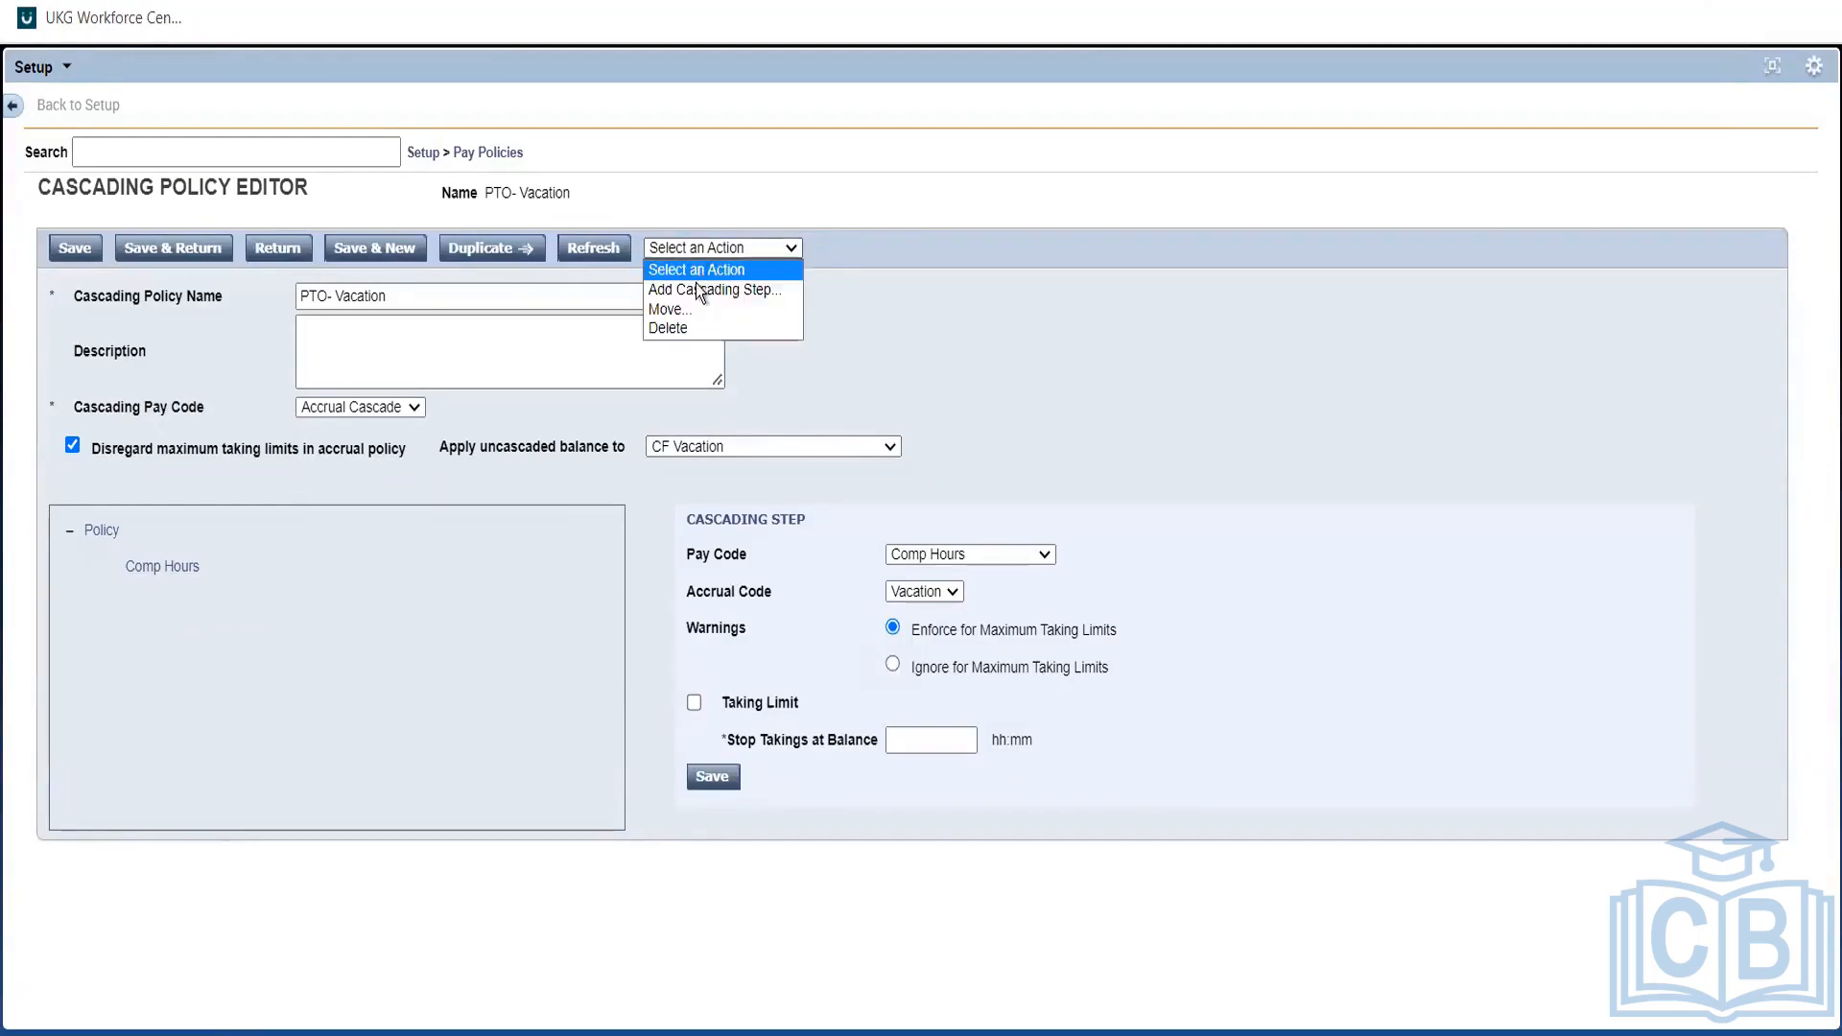
click(694, 292)
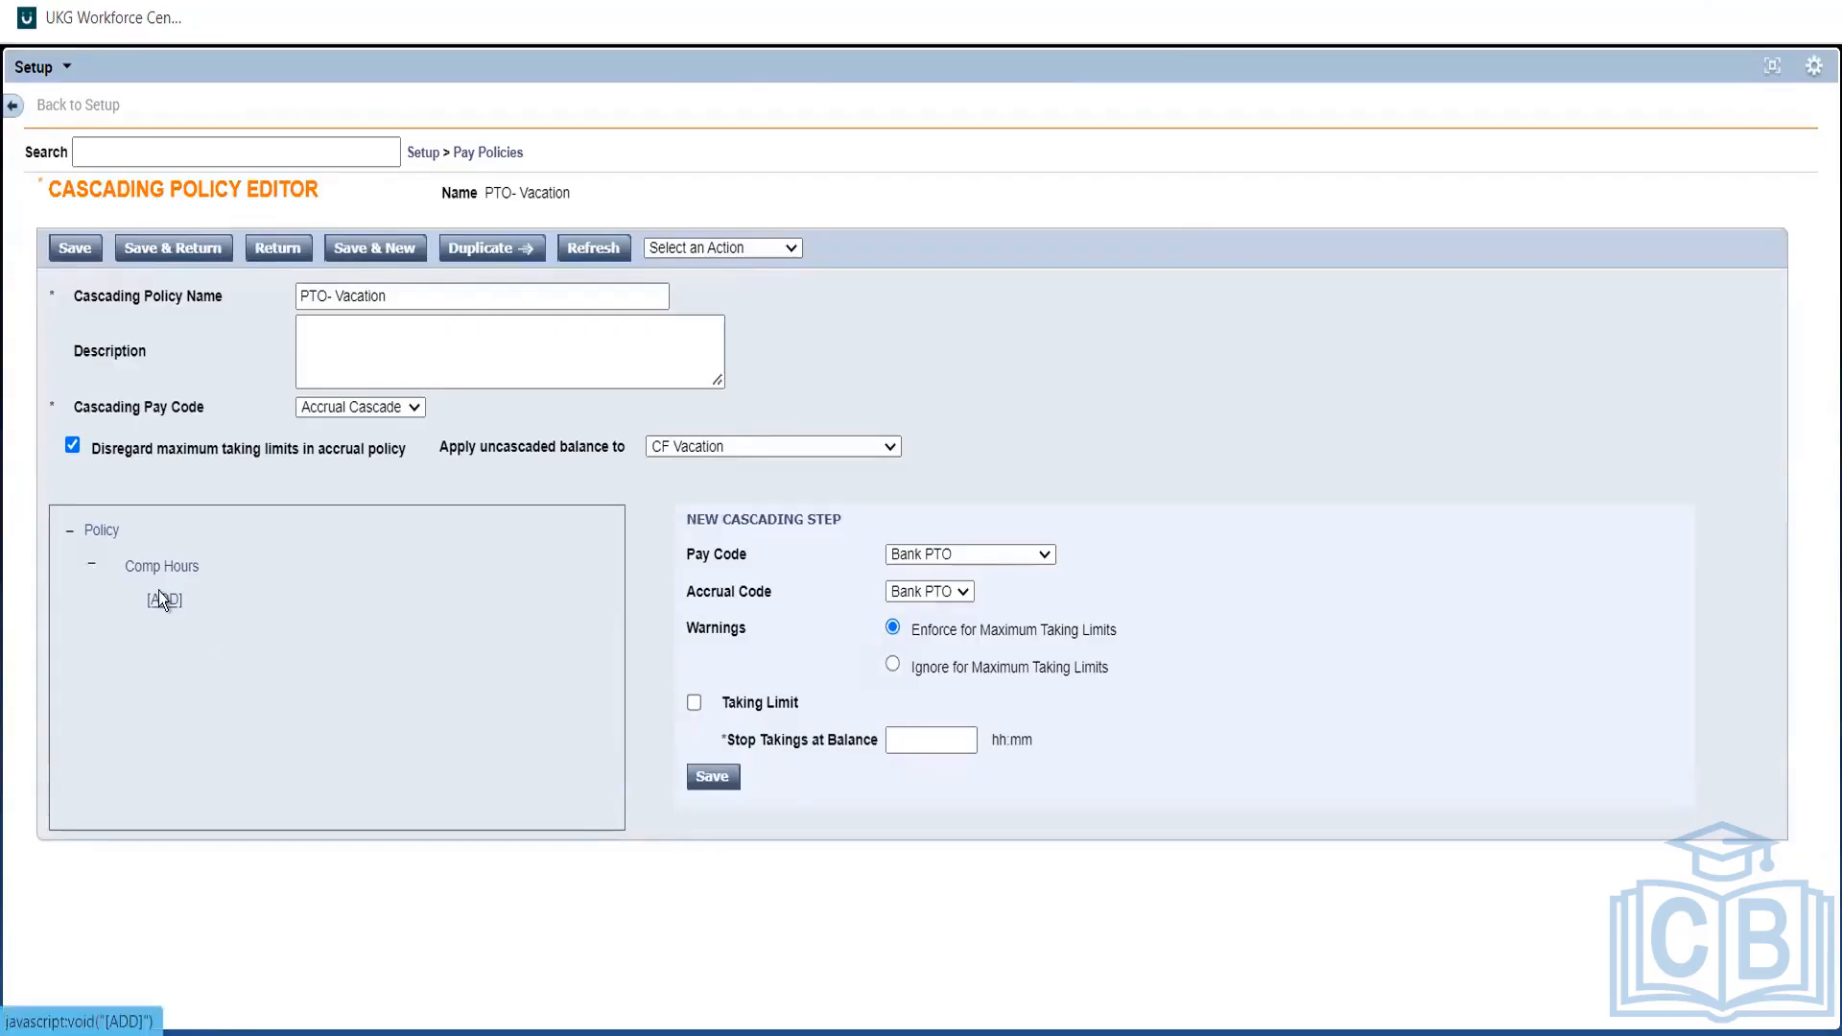
click(159, 593)
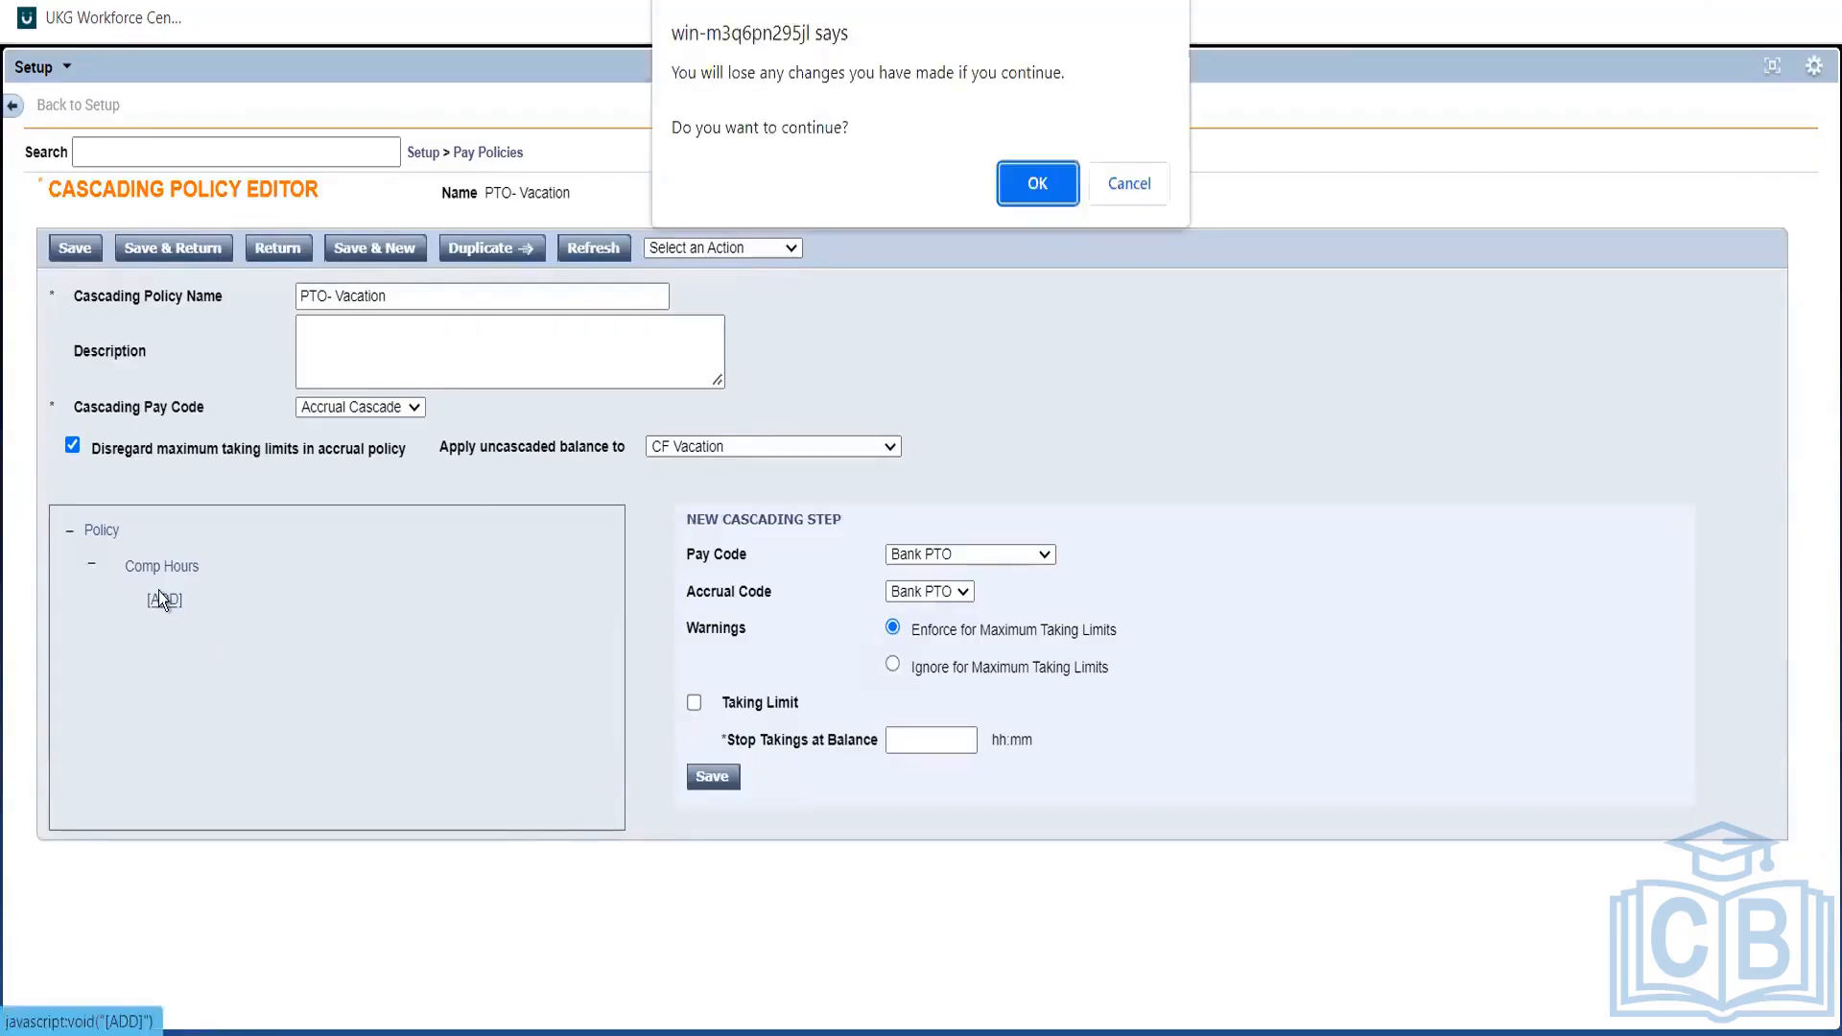
click(1033, 184)
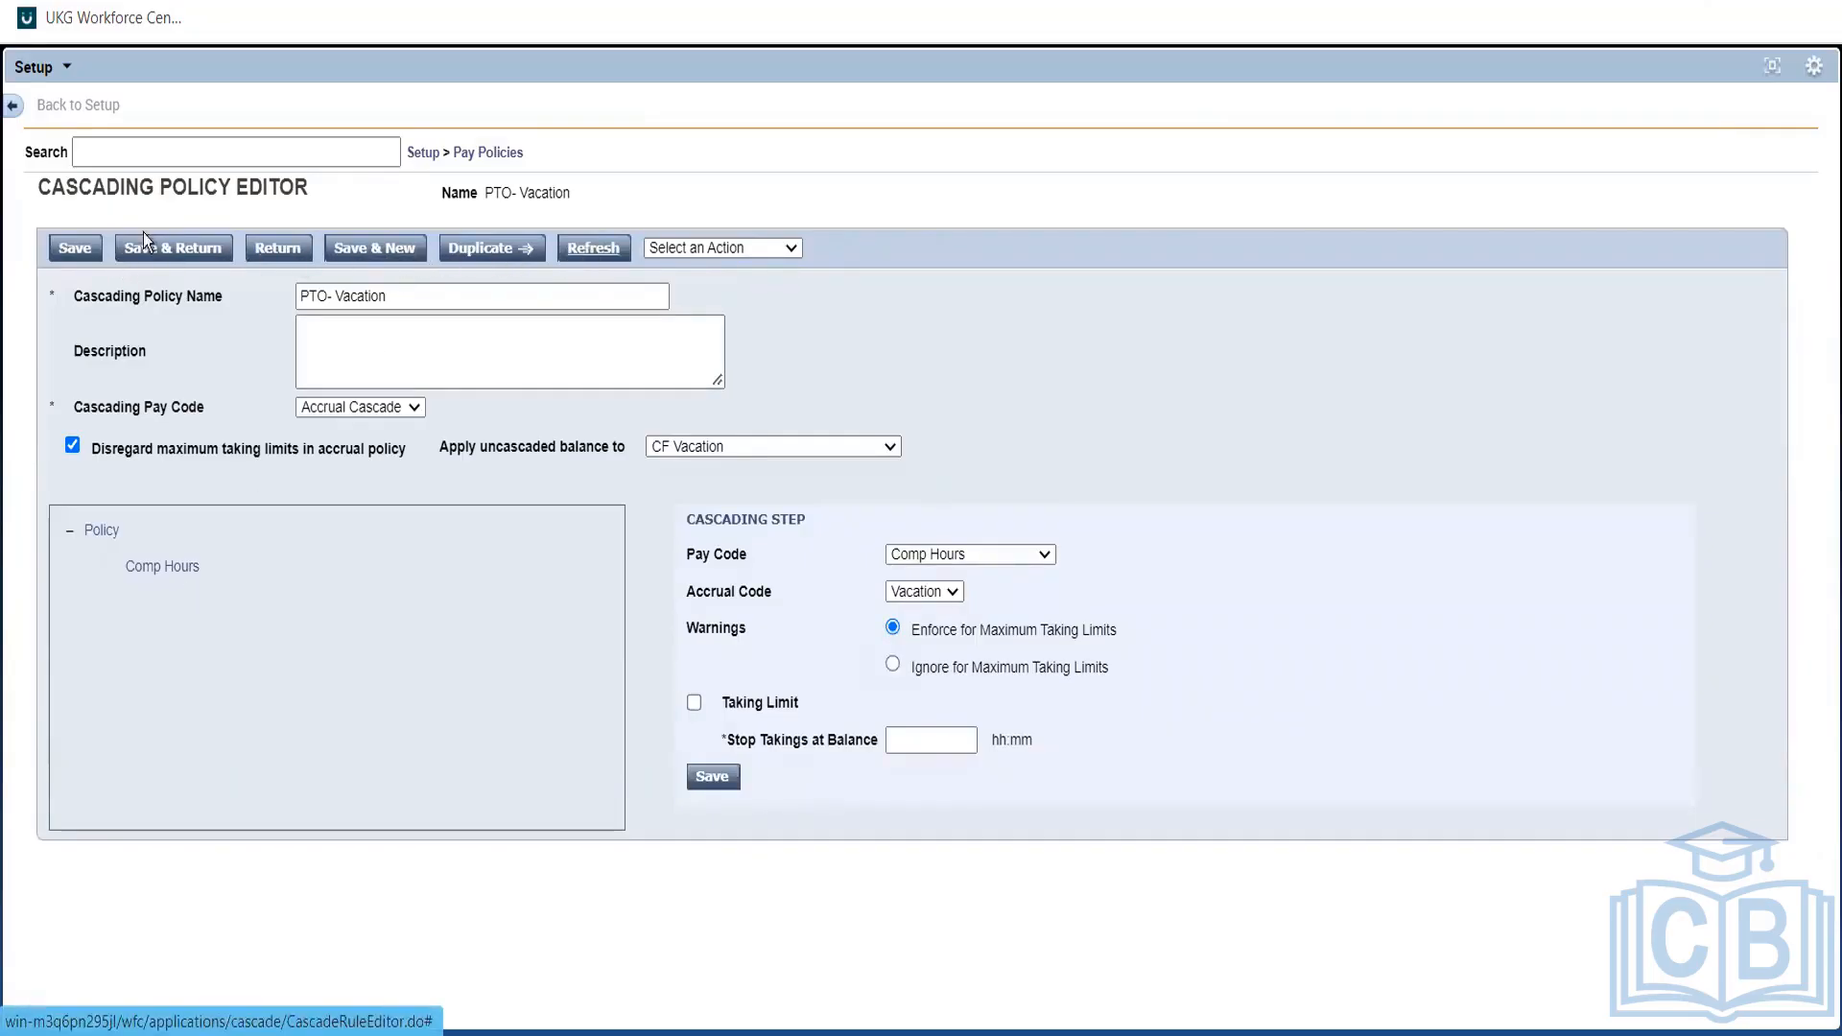
click(294, 253)
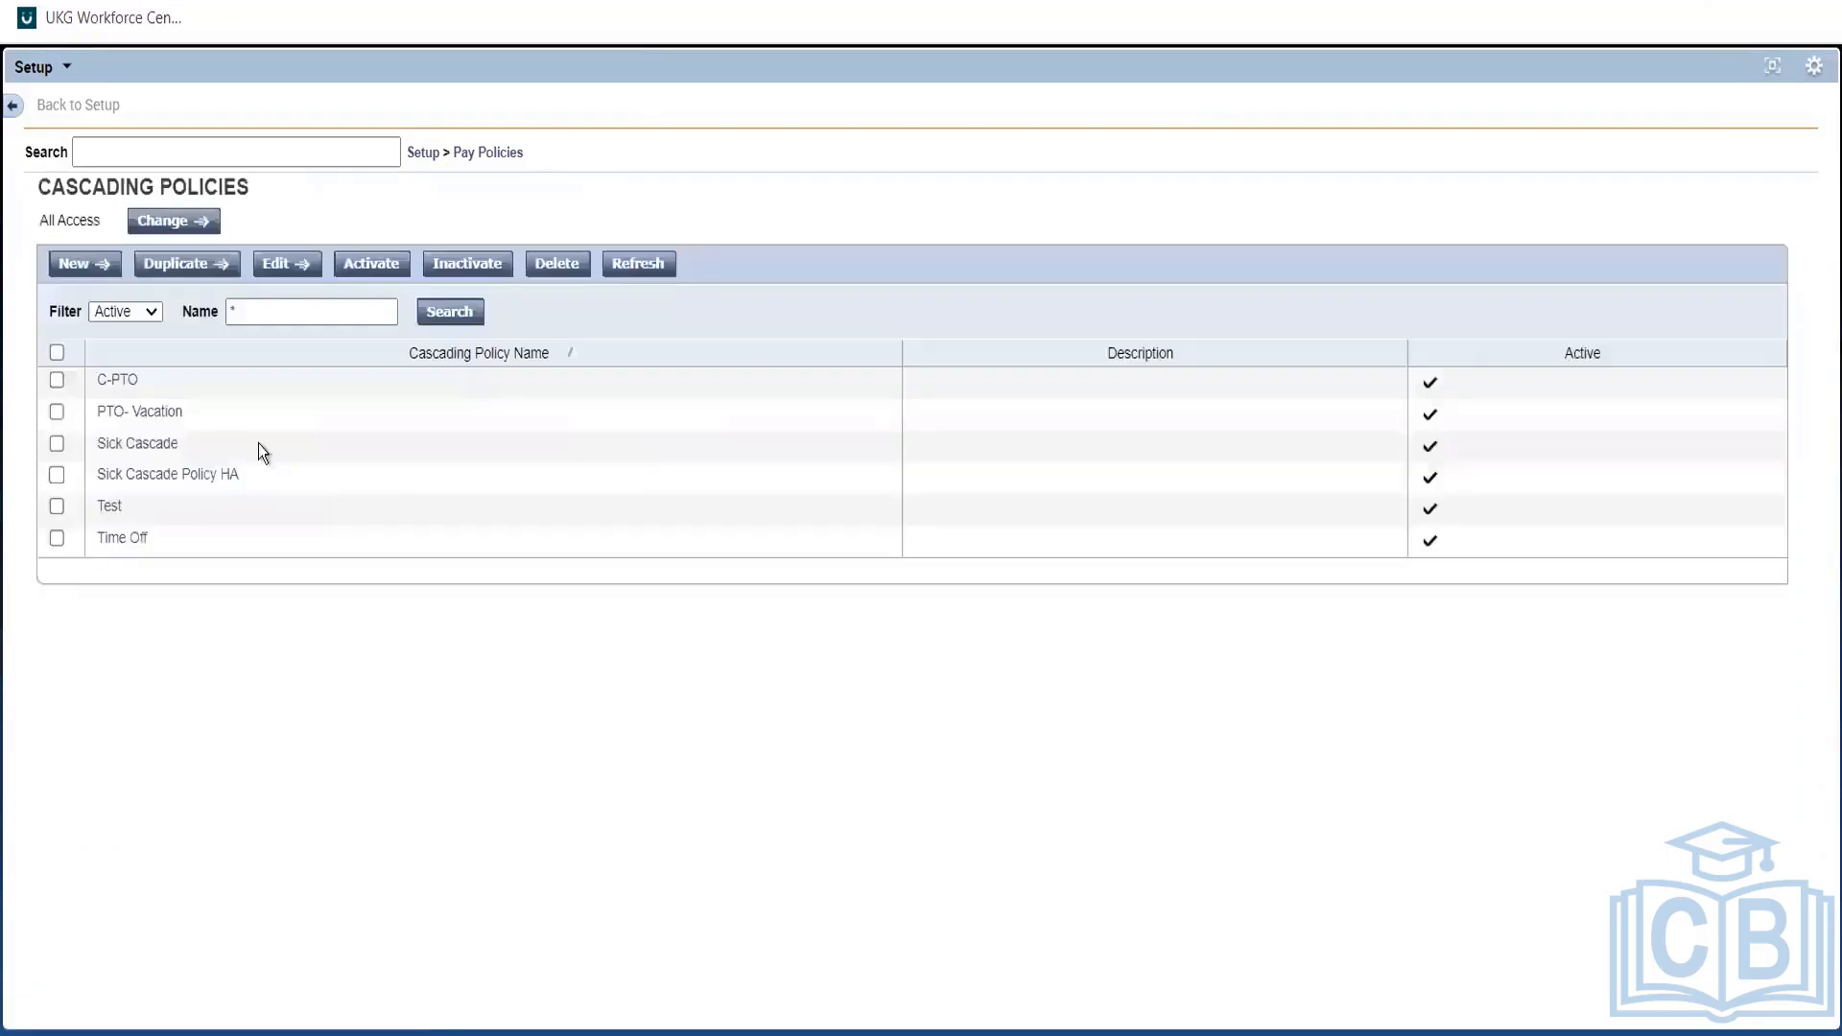
Create a new cascading policy using Sick Cascade HA as its cascading pay code.
click(75, 262)
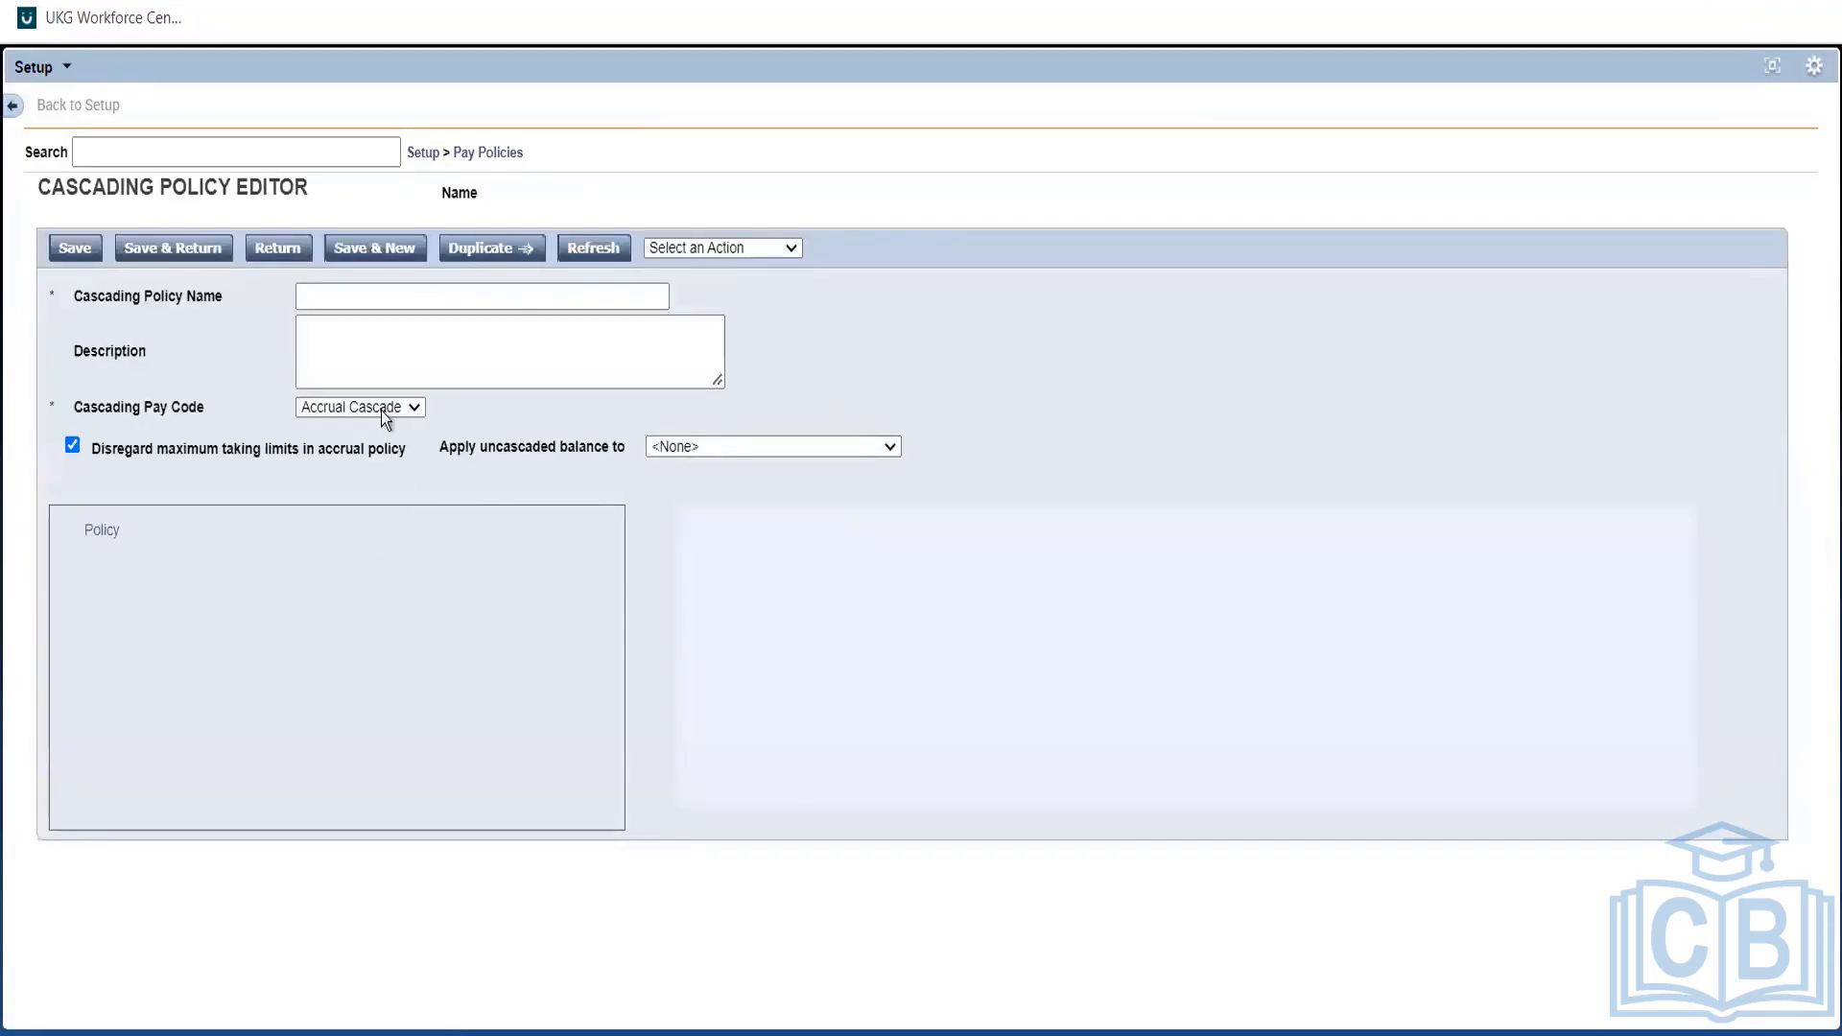
click(377, 407)
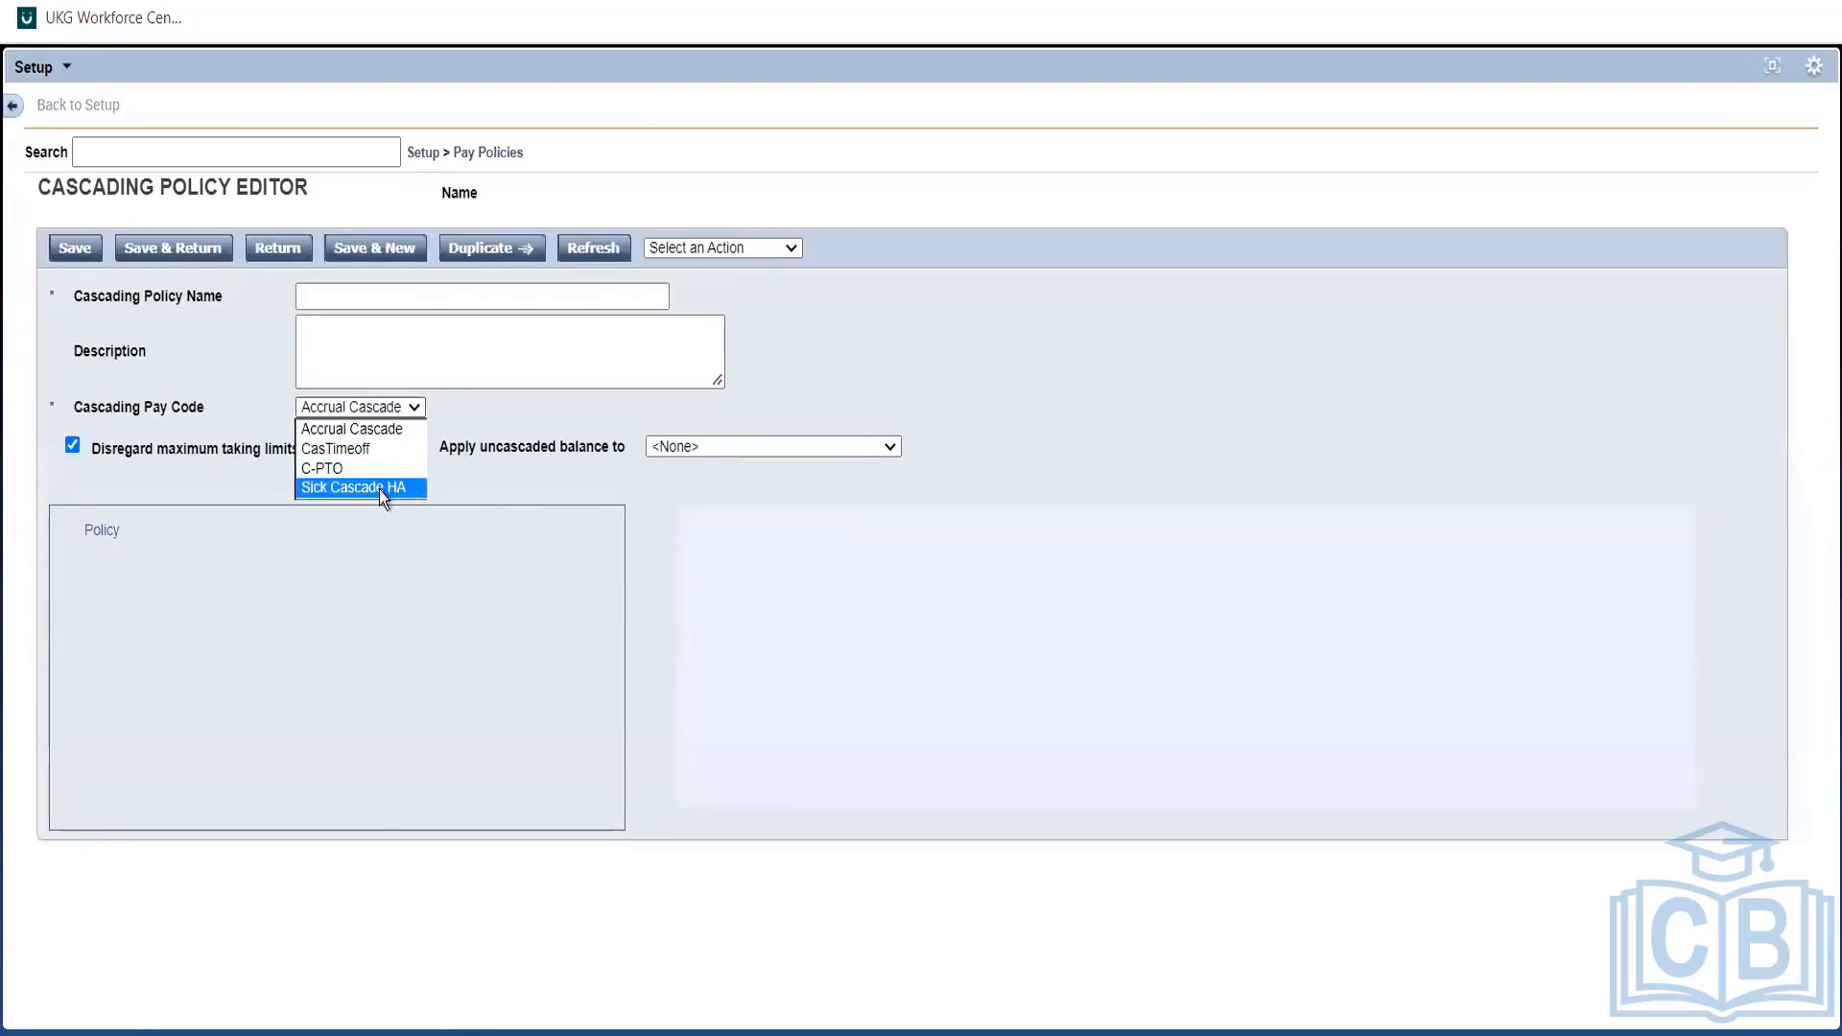
click(388, 489)
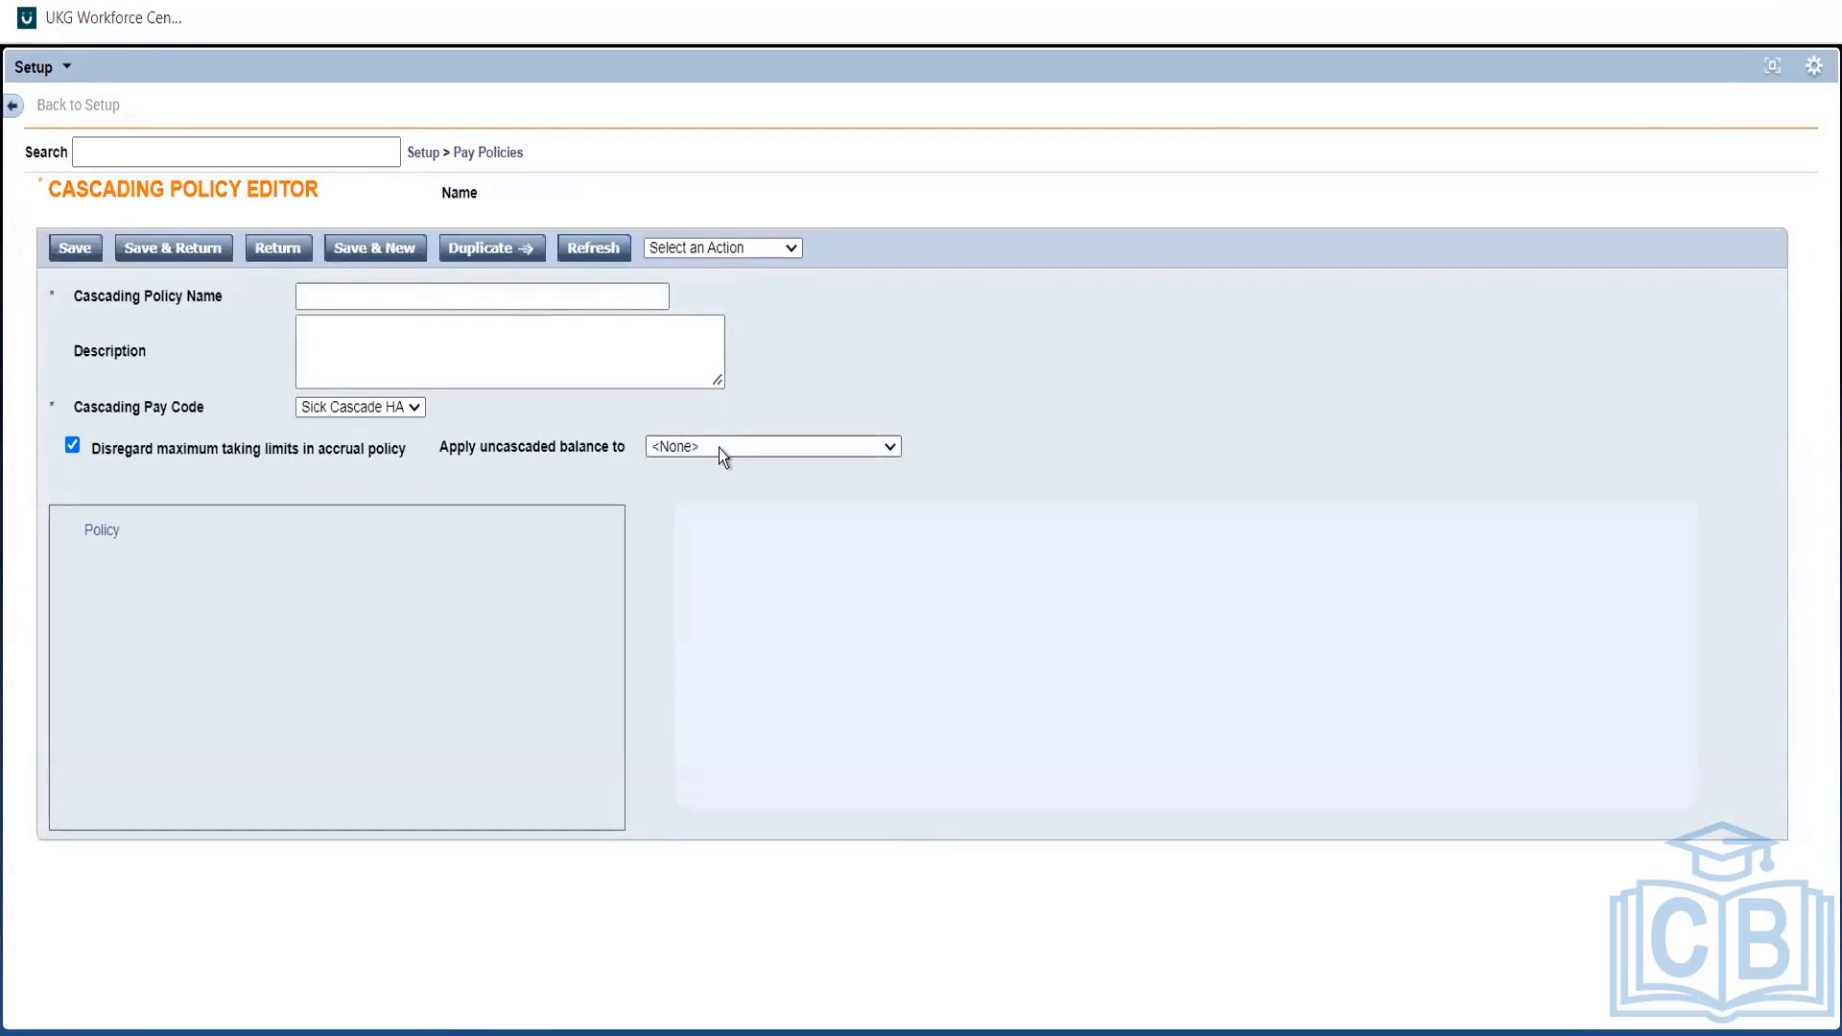
Send the new policy's uncascaded balance to Unpaid.
click(717, 447)
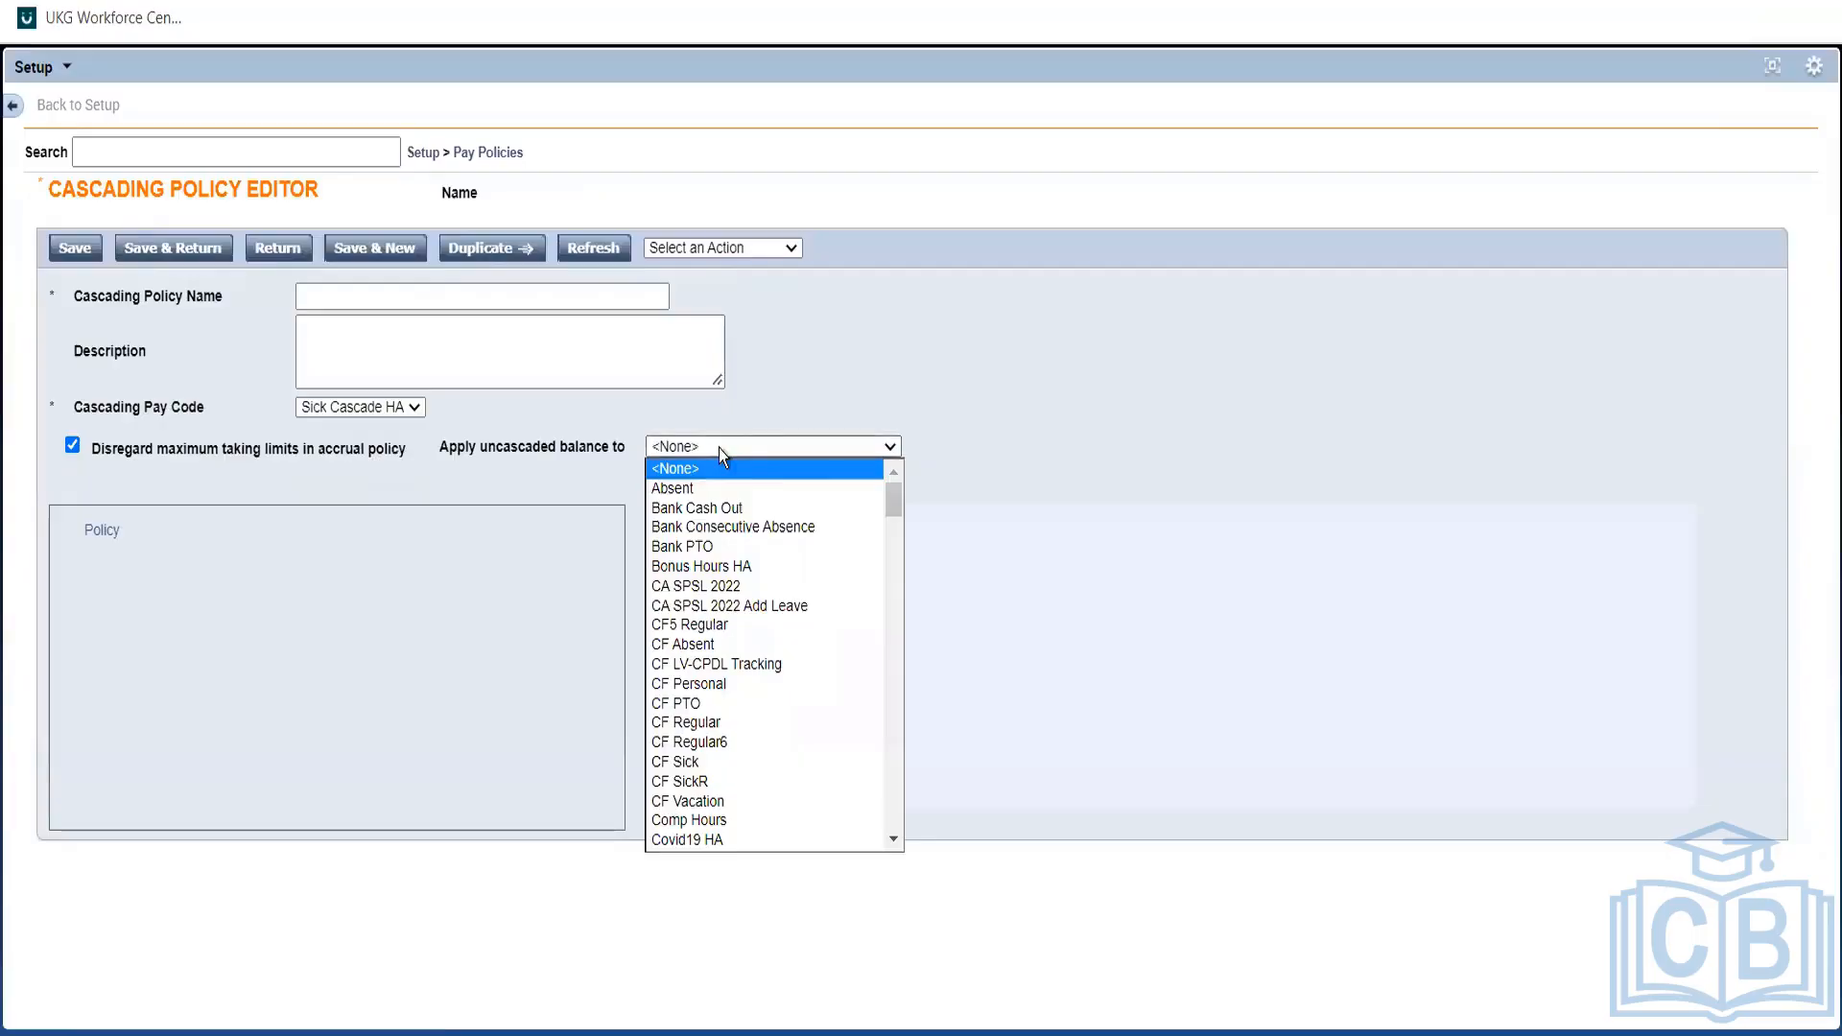
drag(898, 505, 881, 695)
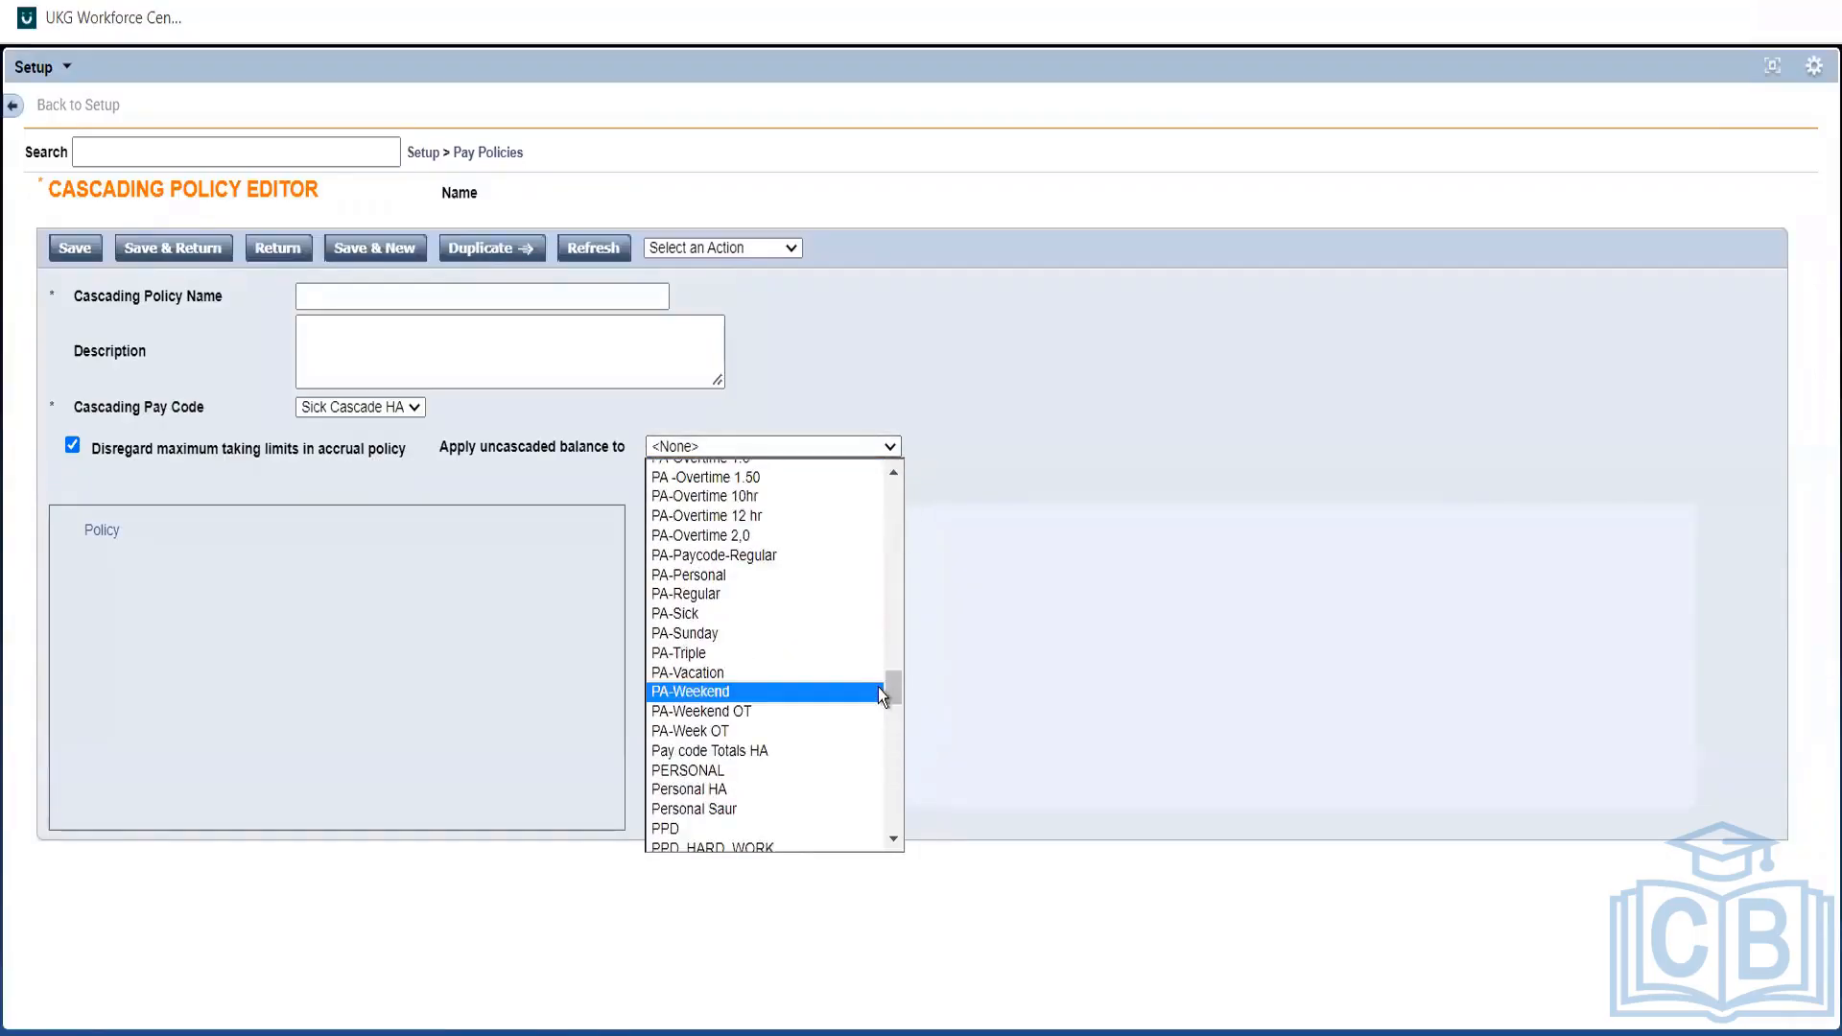
key(u)
key(Down)
key(u)
key(u)
key(u)
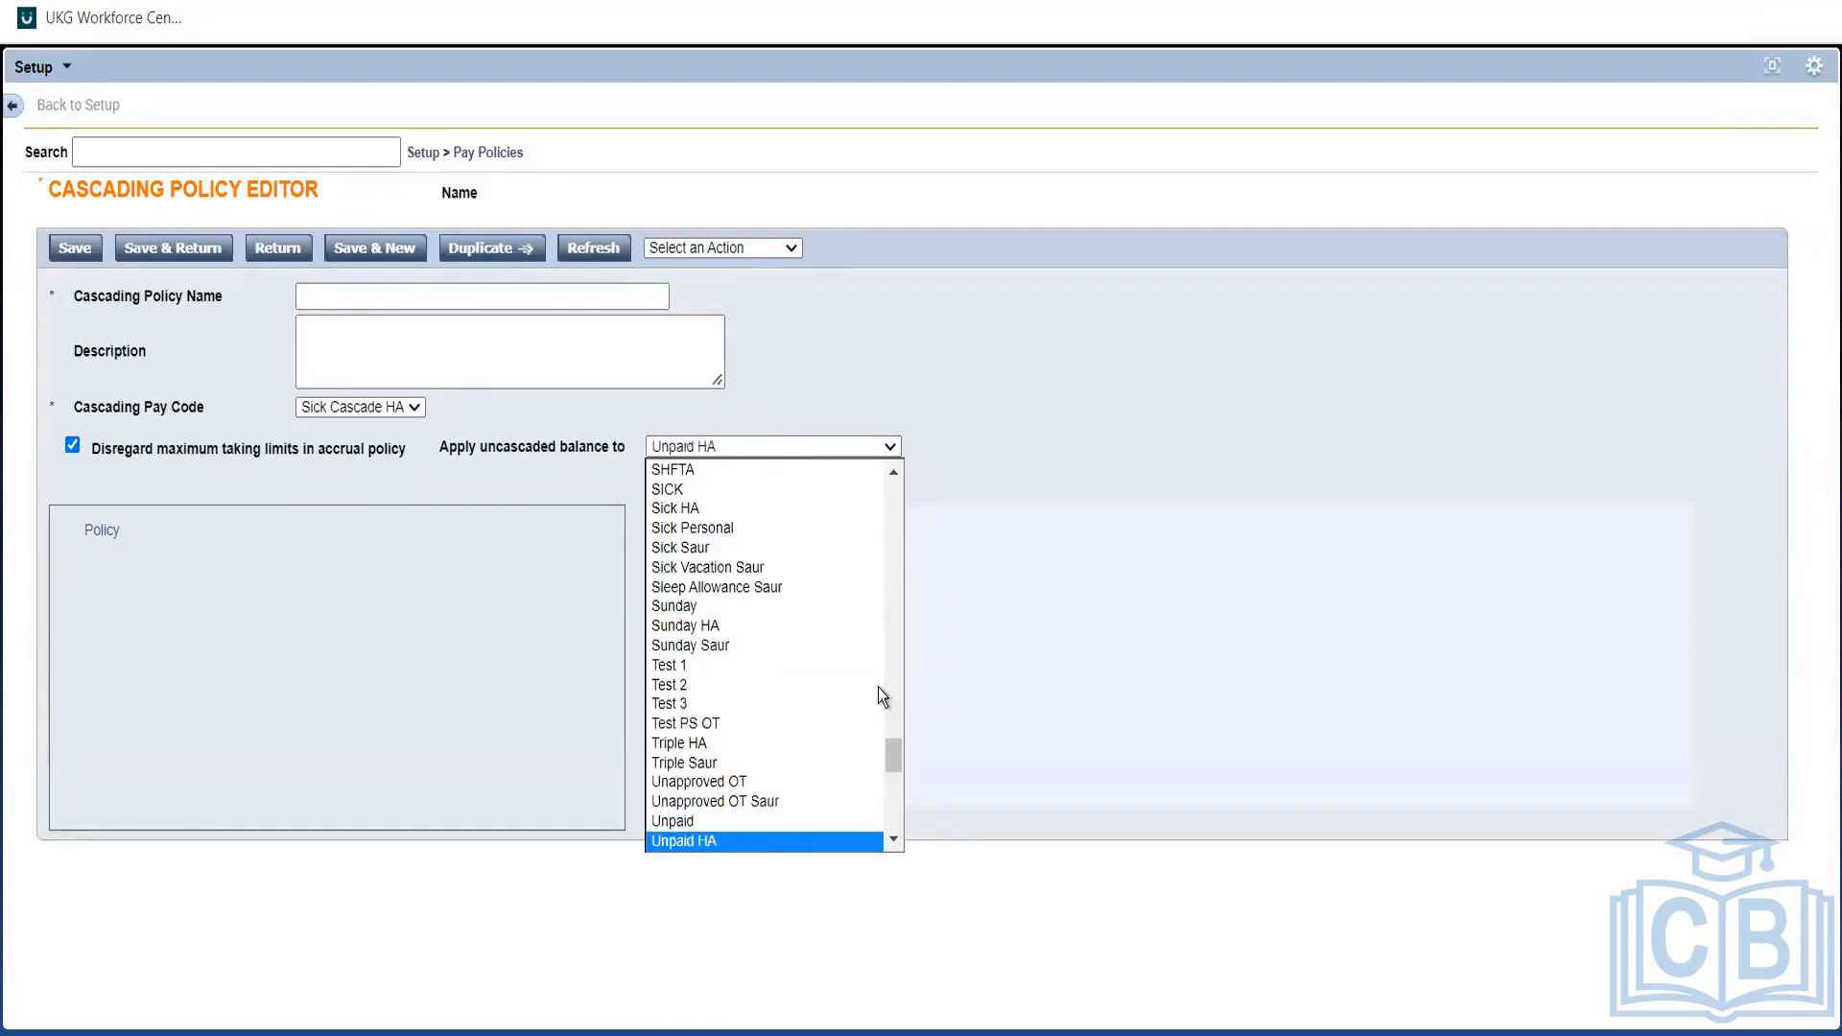
click(700, 823)
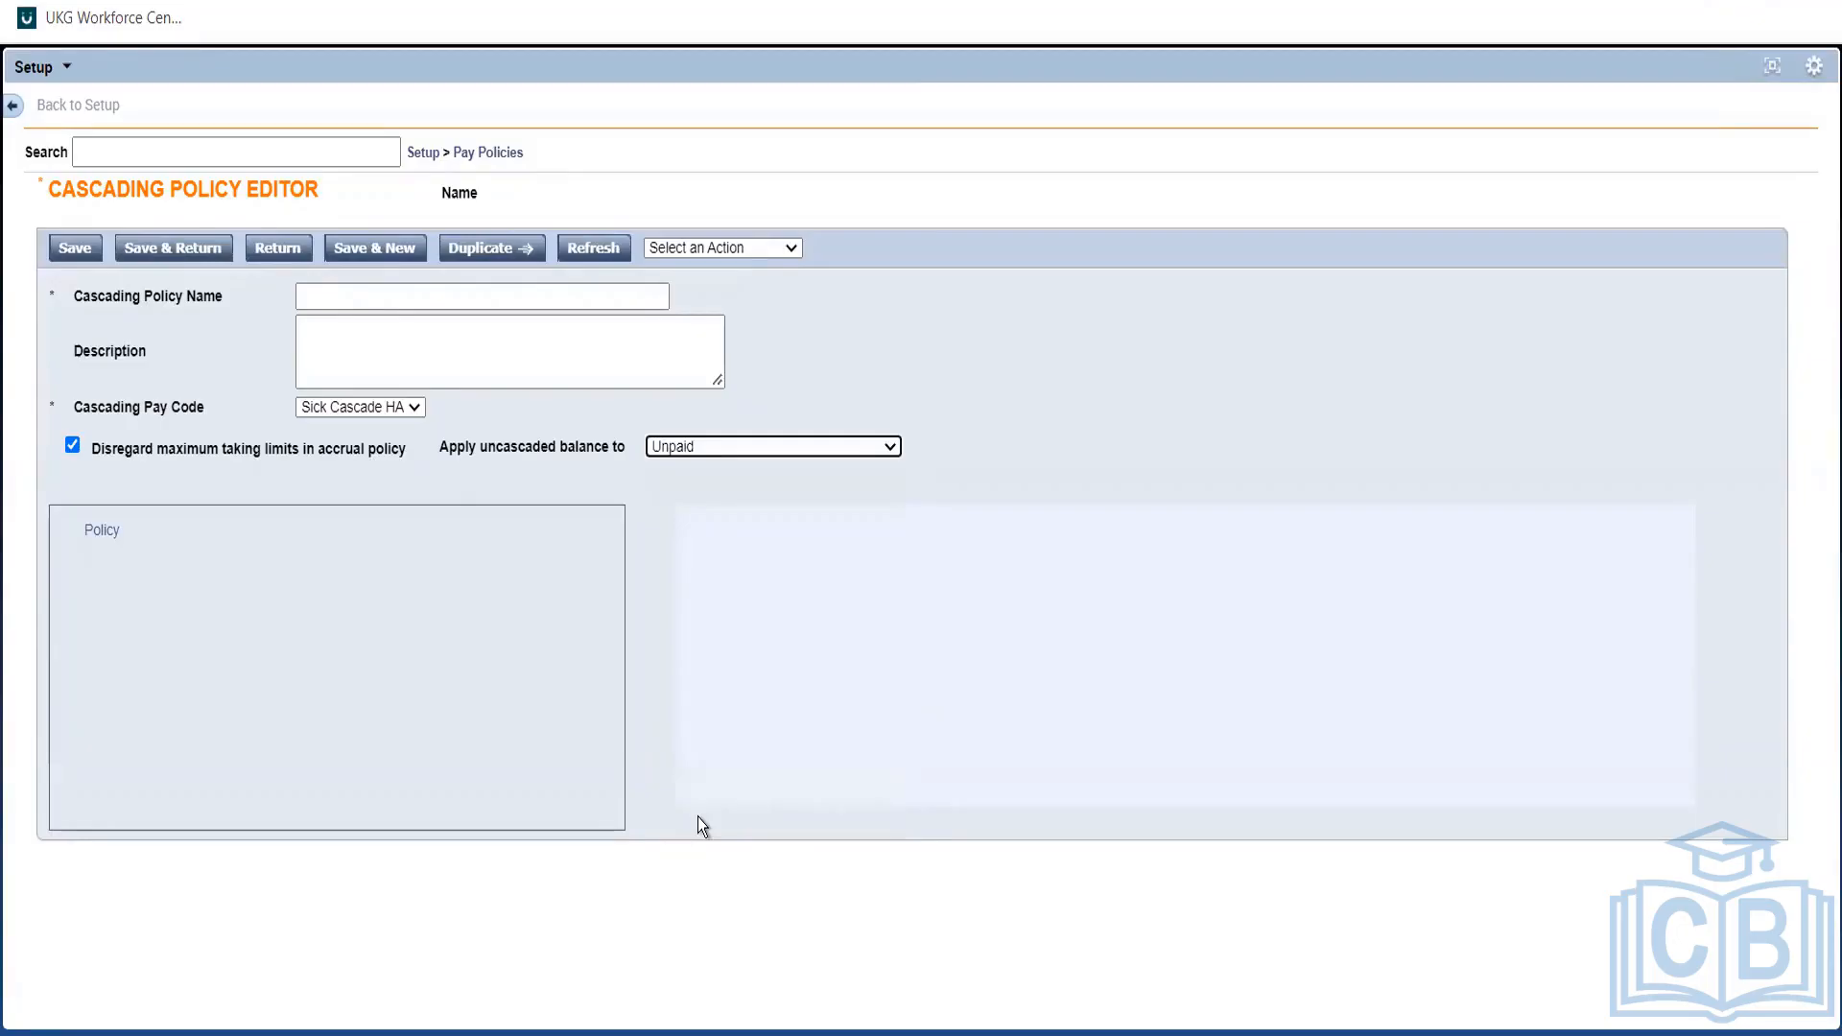
click(247, 558)
Add a first cascading step that keeps Bank PTO as its pay code.
click(689, 250)
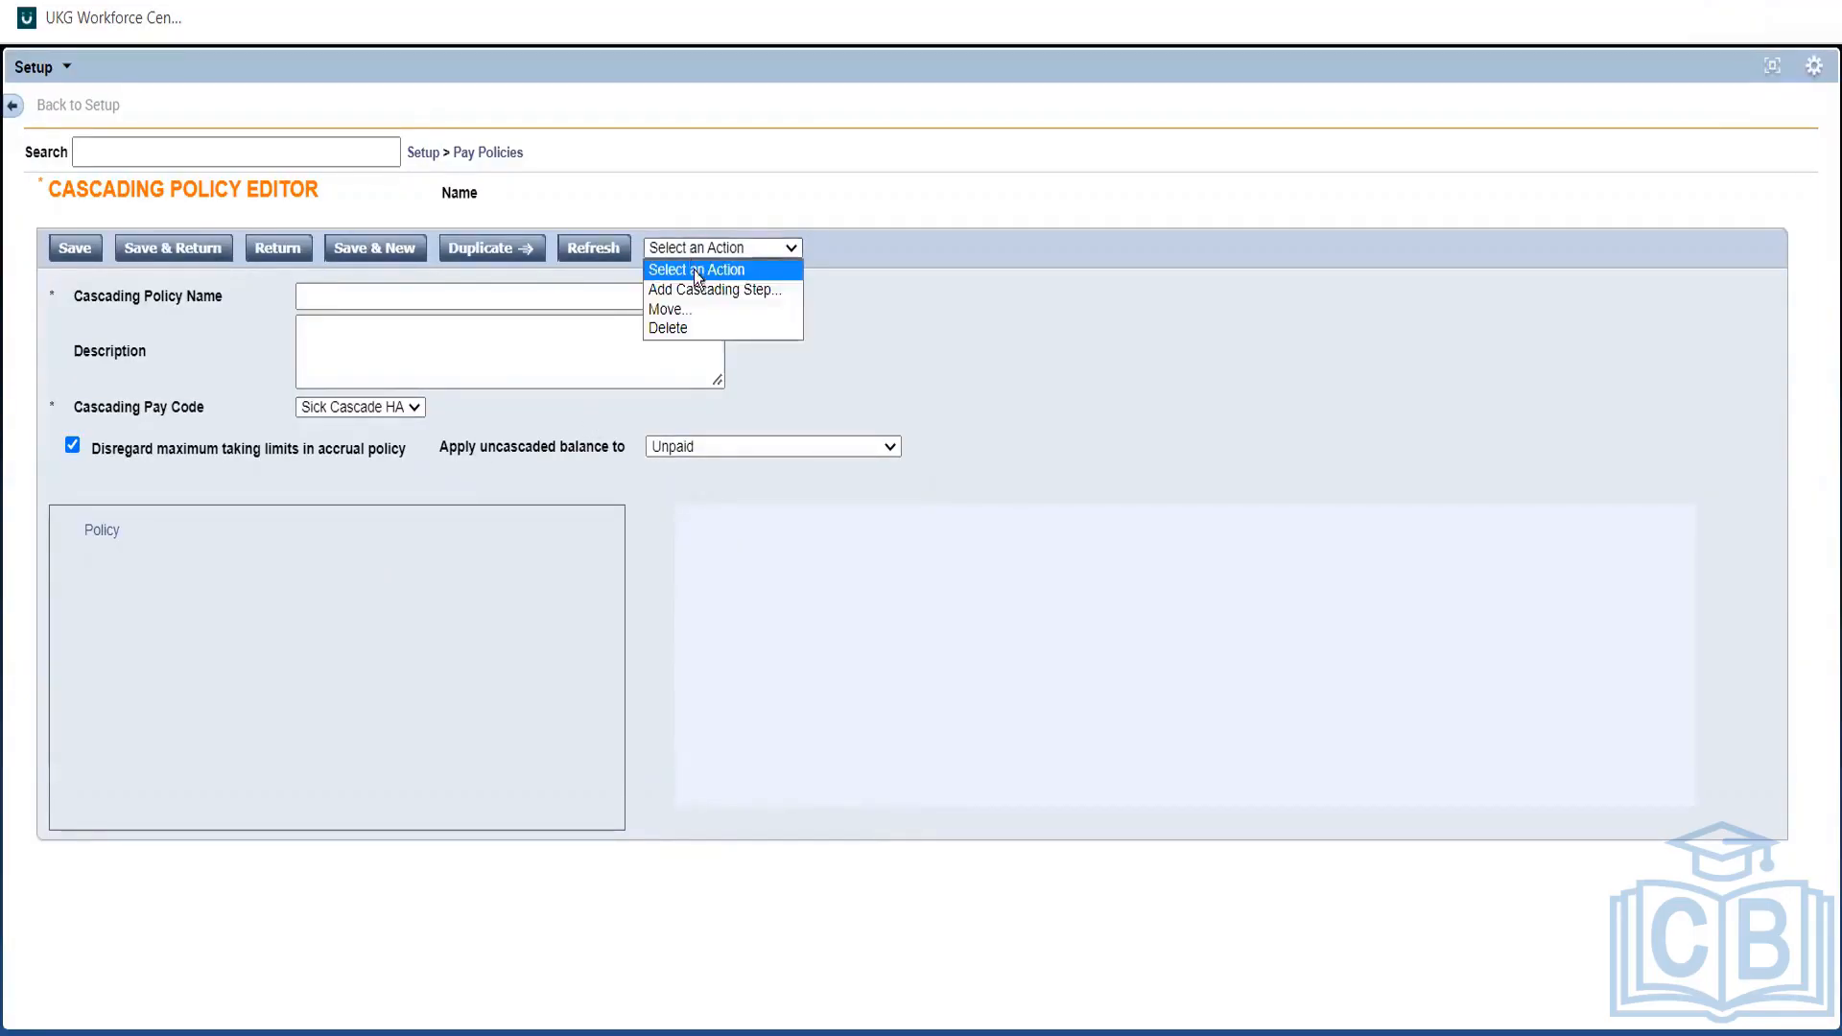
click(699, 291)
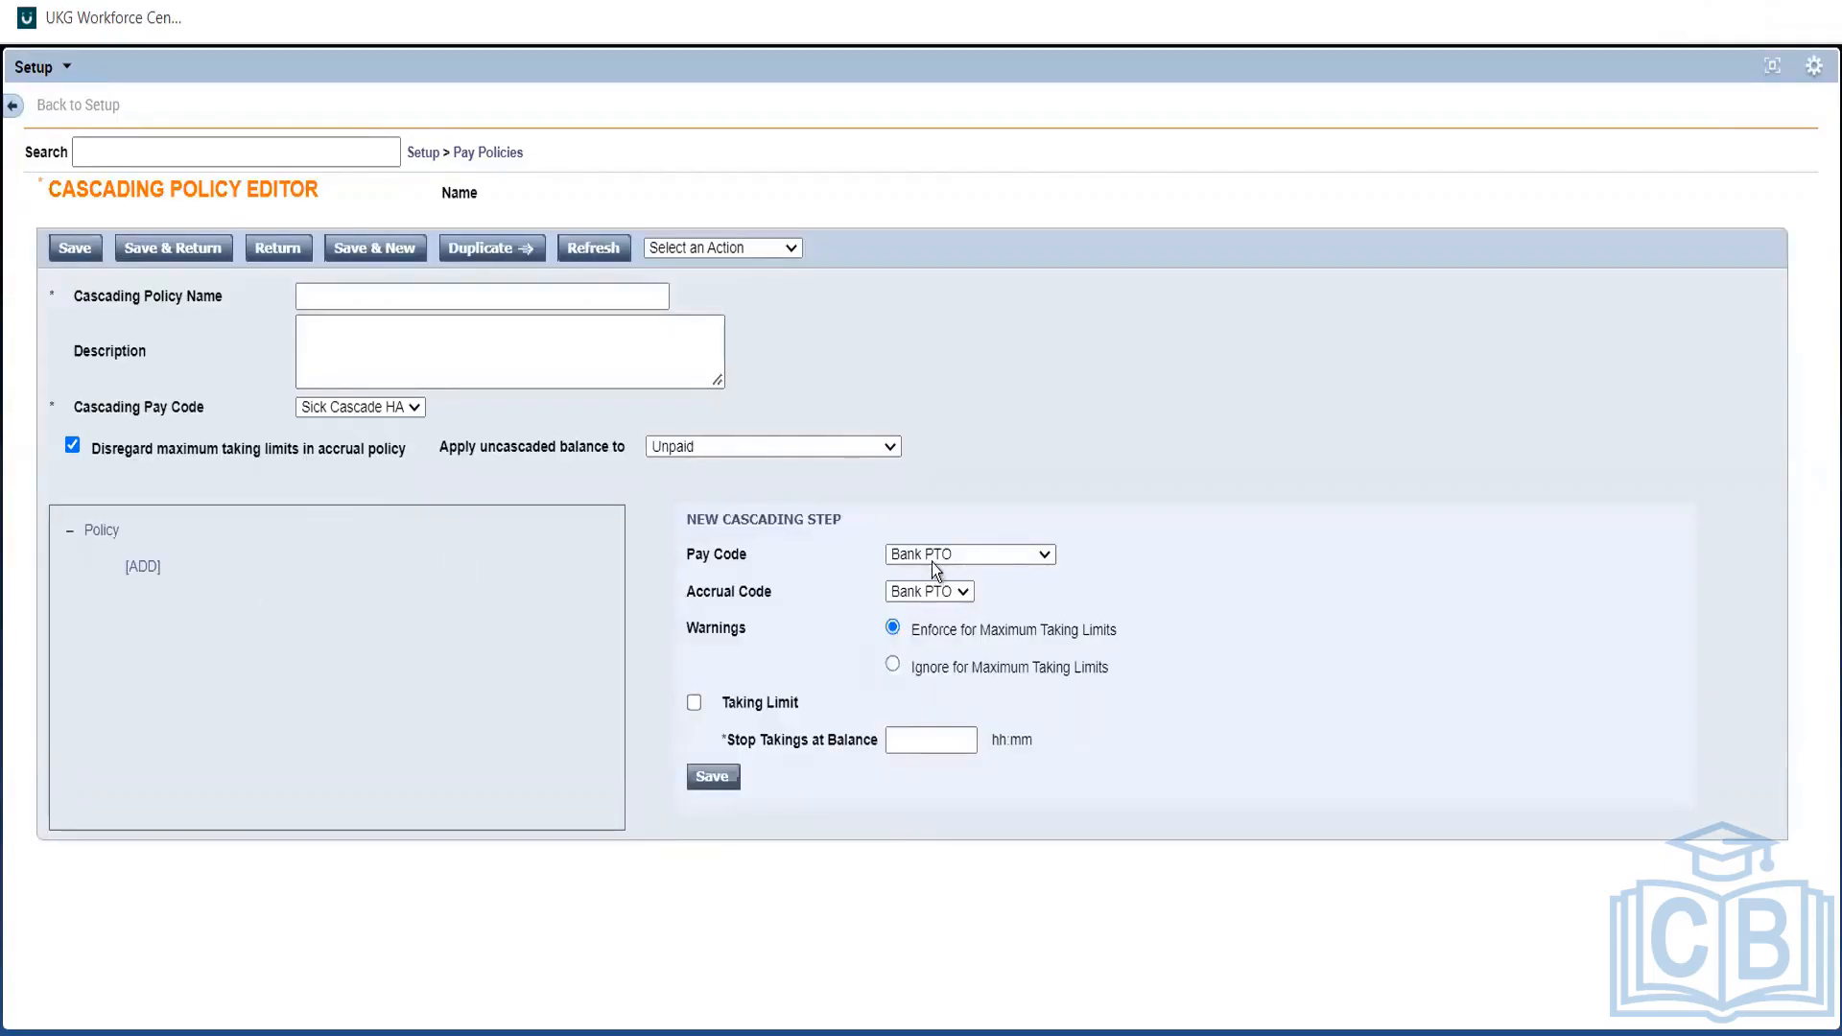
click(930, 556)
click(930, 556)
click(1143, 612)
Name the policy 'Sick - PTO', save it, and select the Bank PTO step.
click(472, 285)
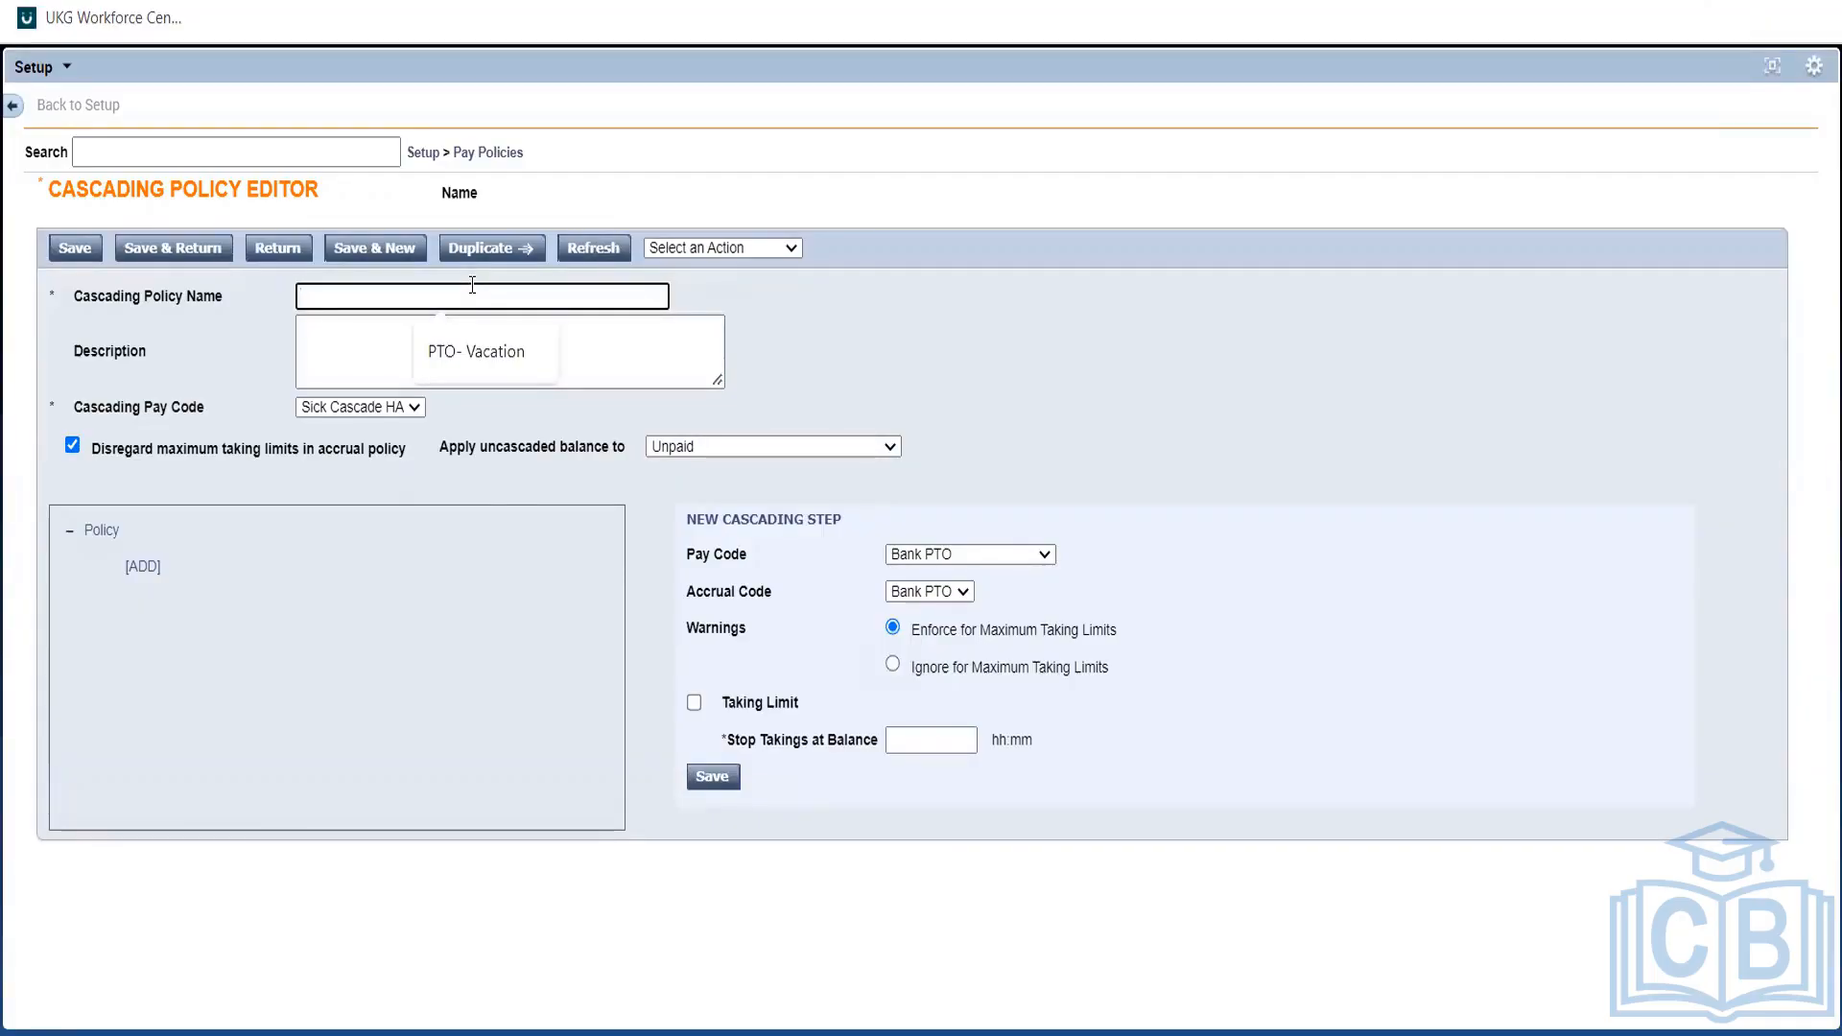
text(Sick)
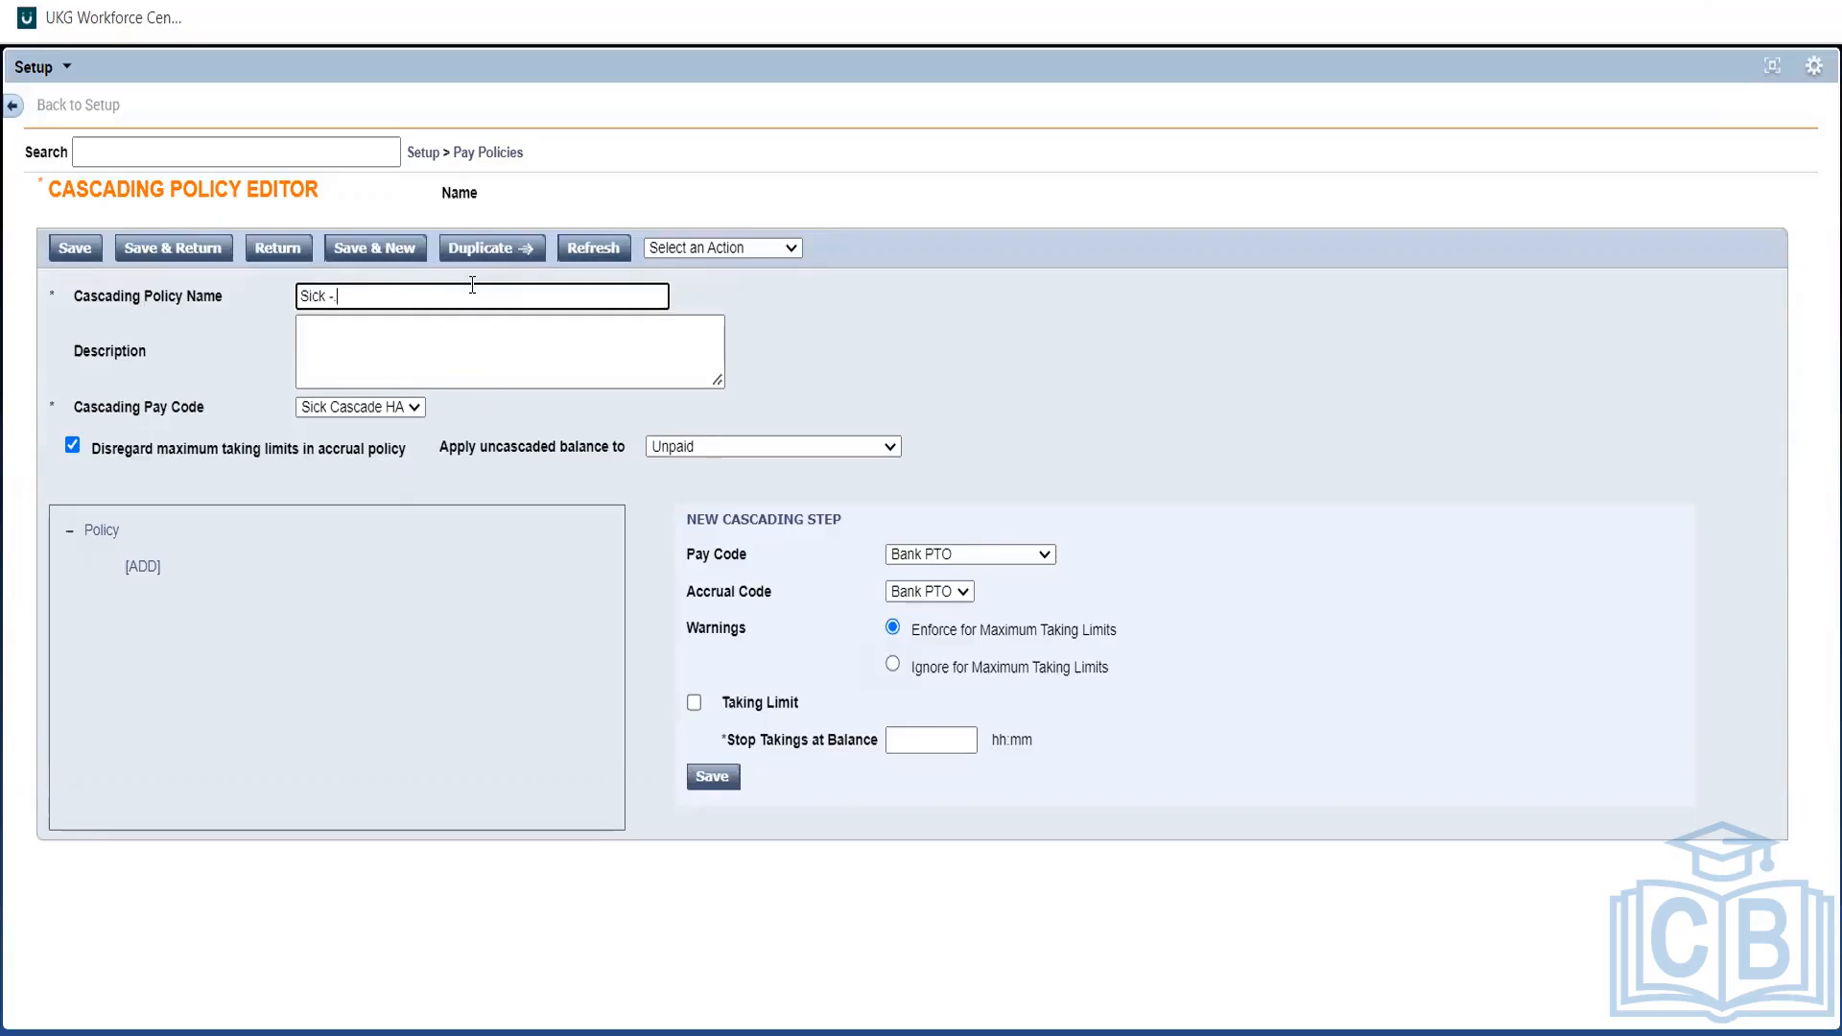
text(- PTO)
click(75, 248)
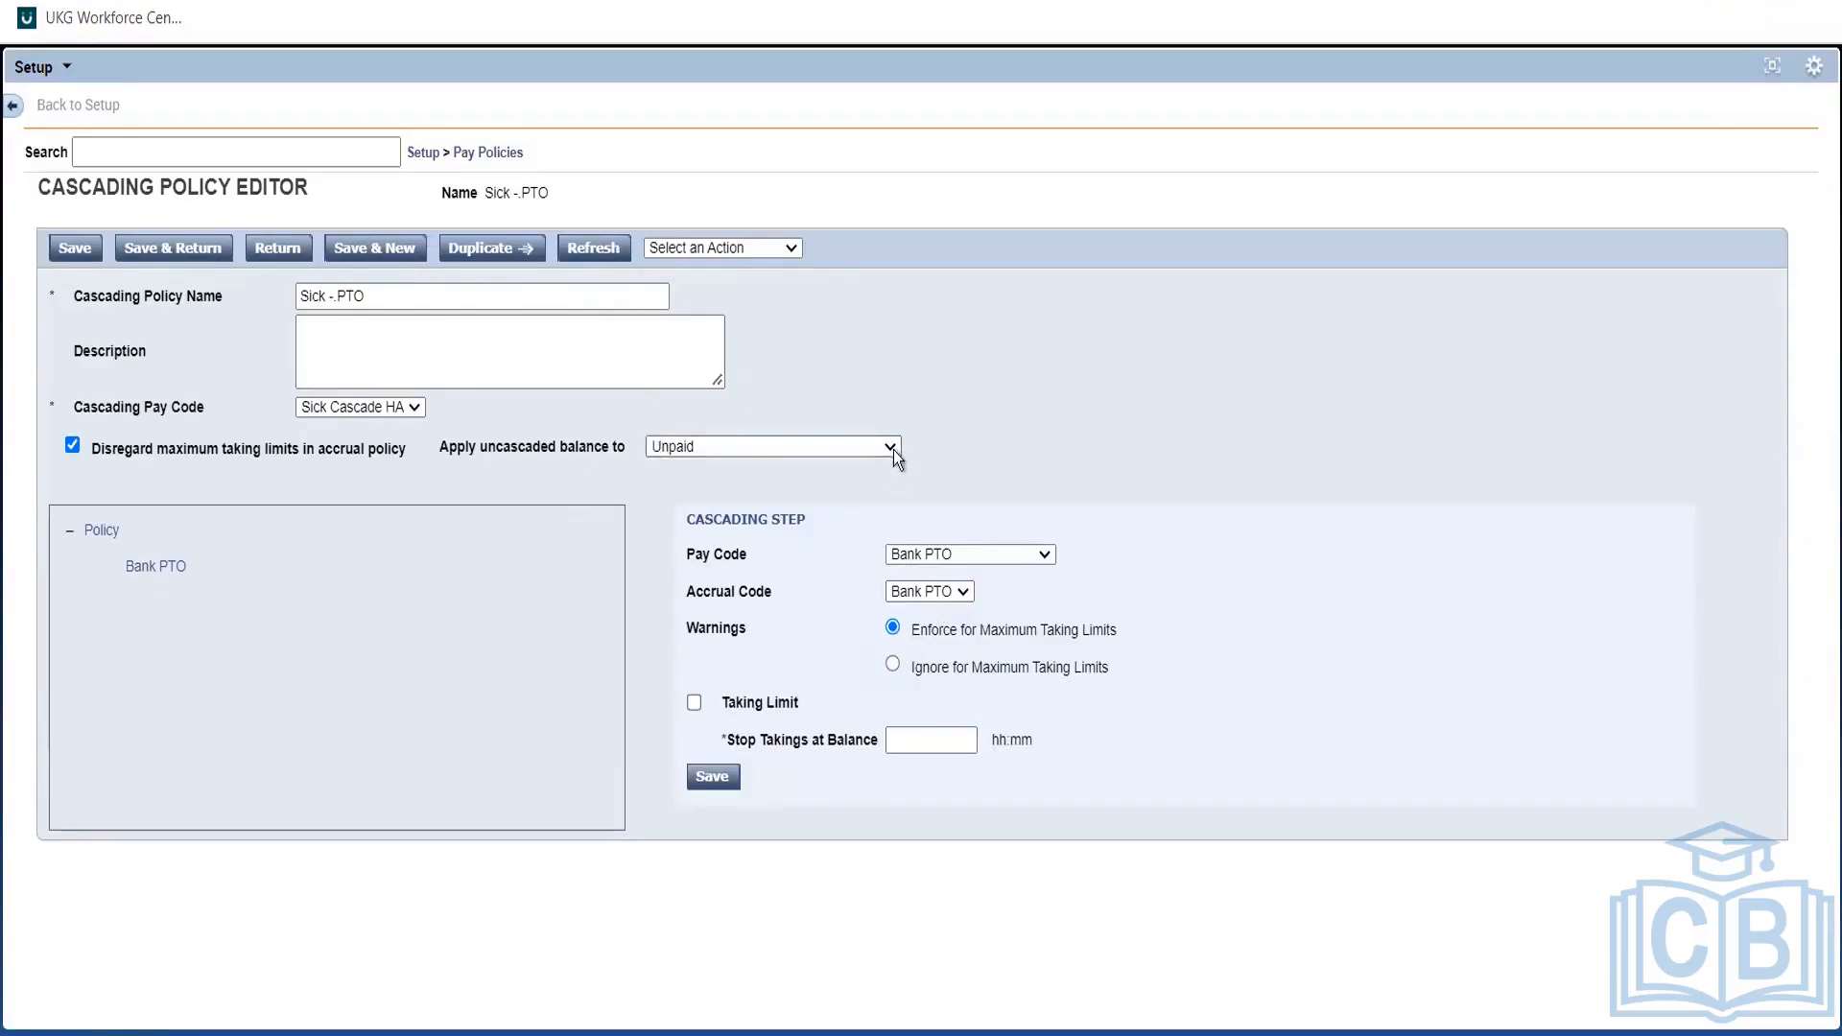
click(163, 566)
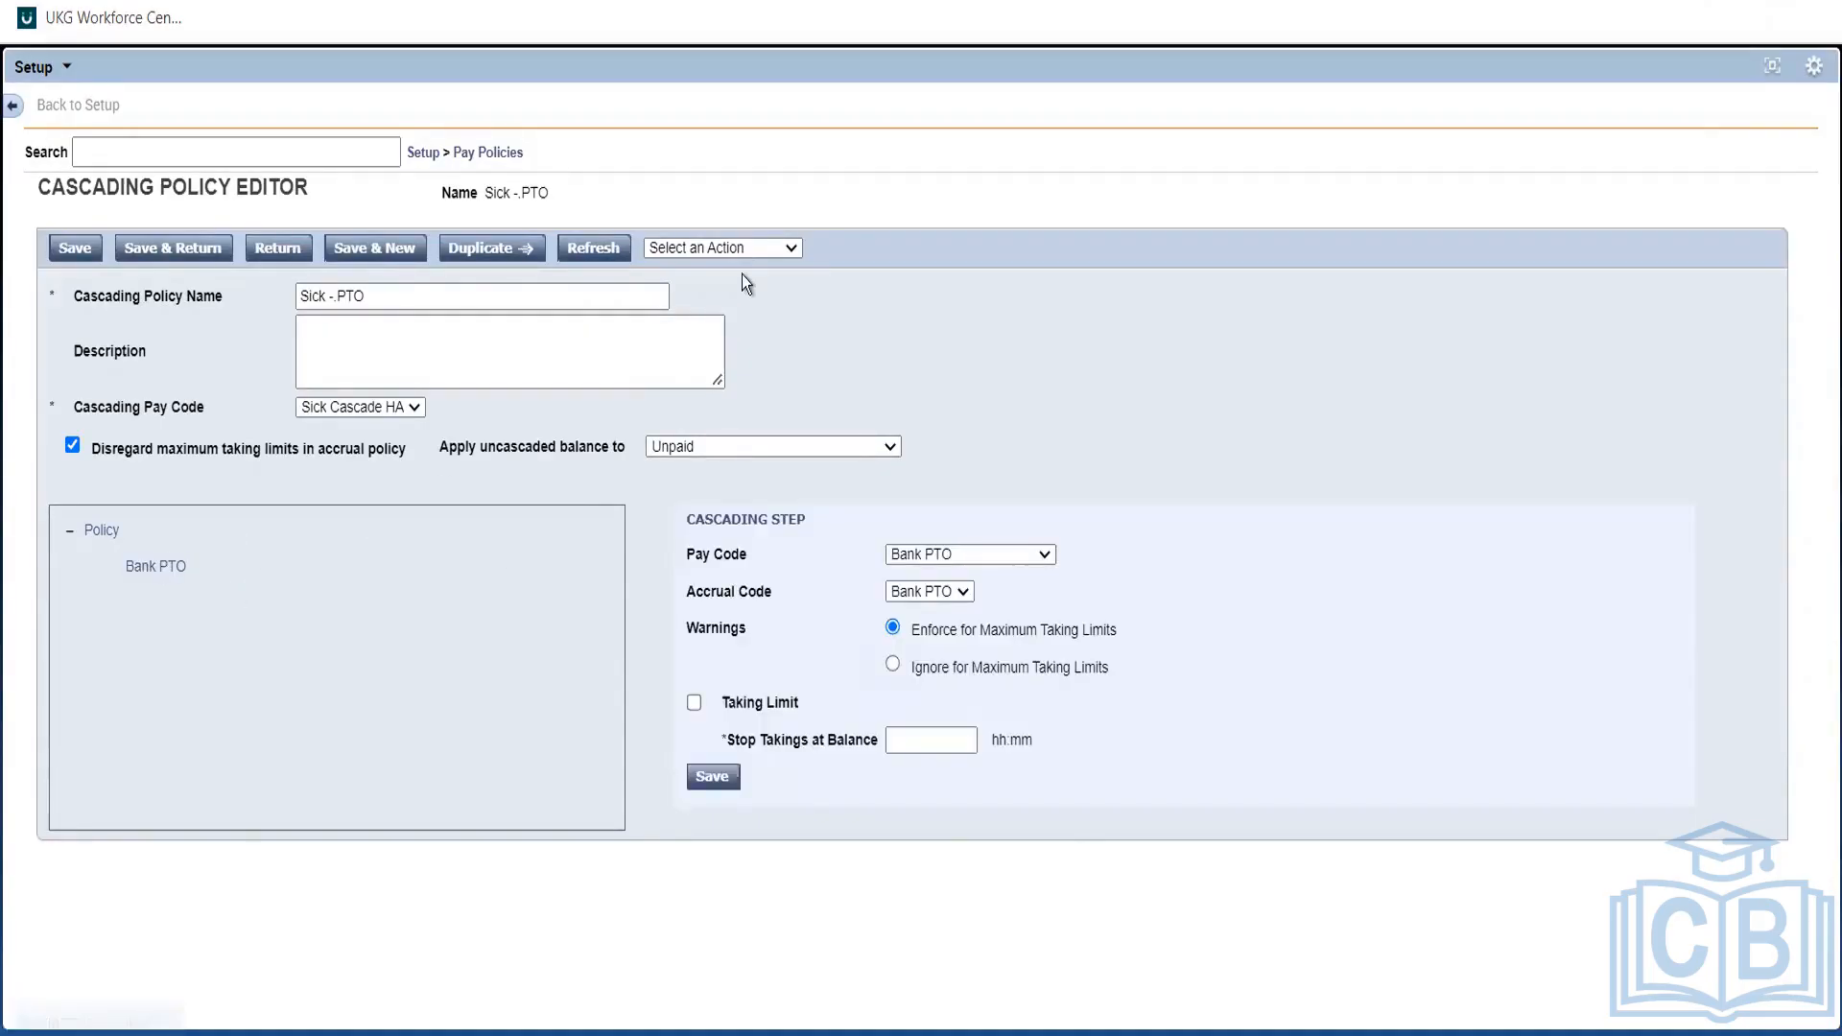
click(739, 249)
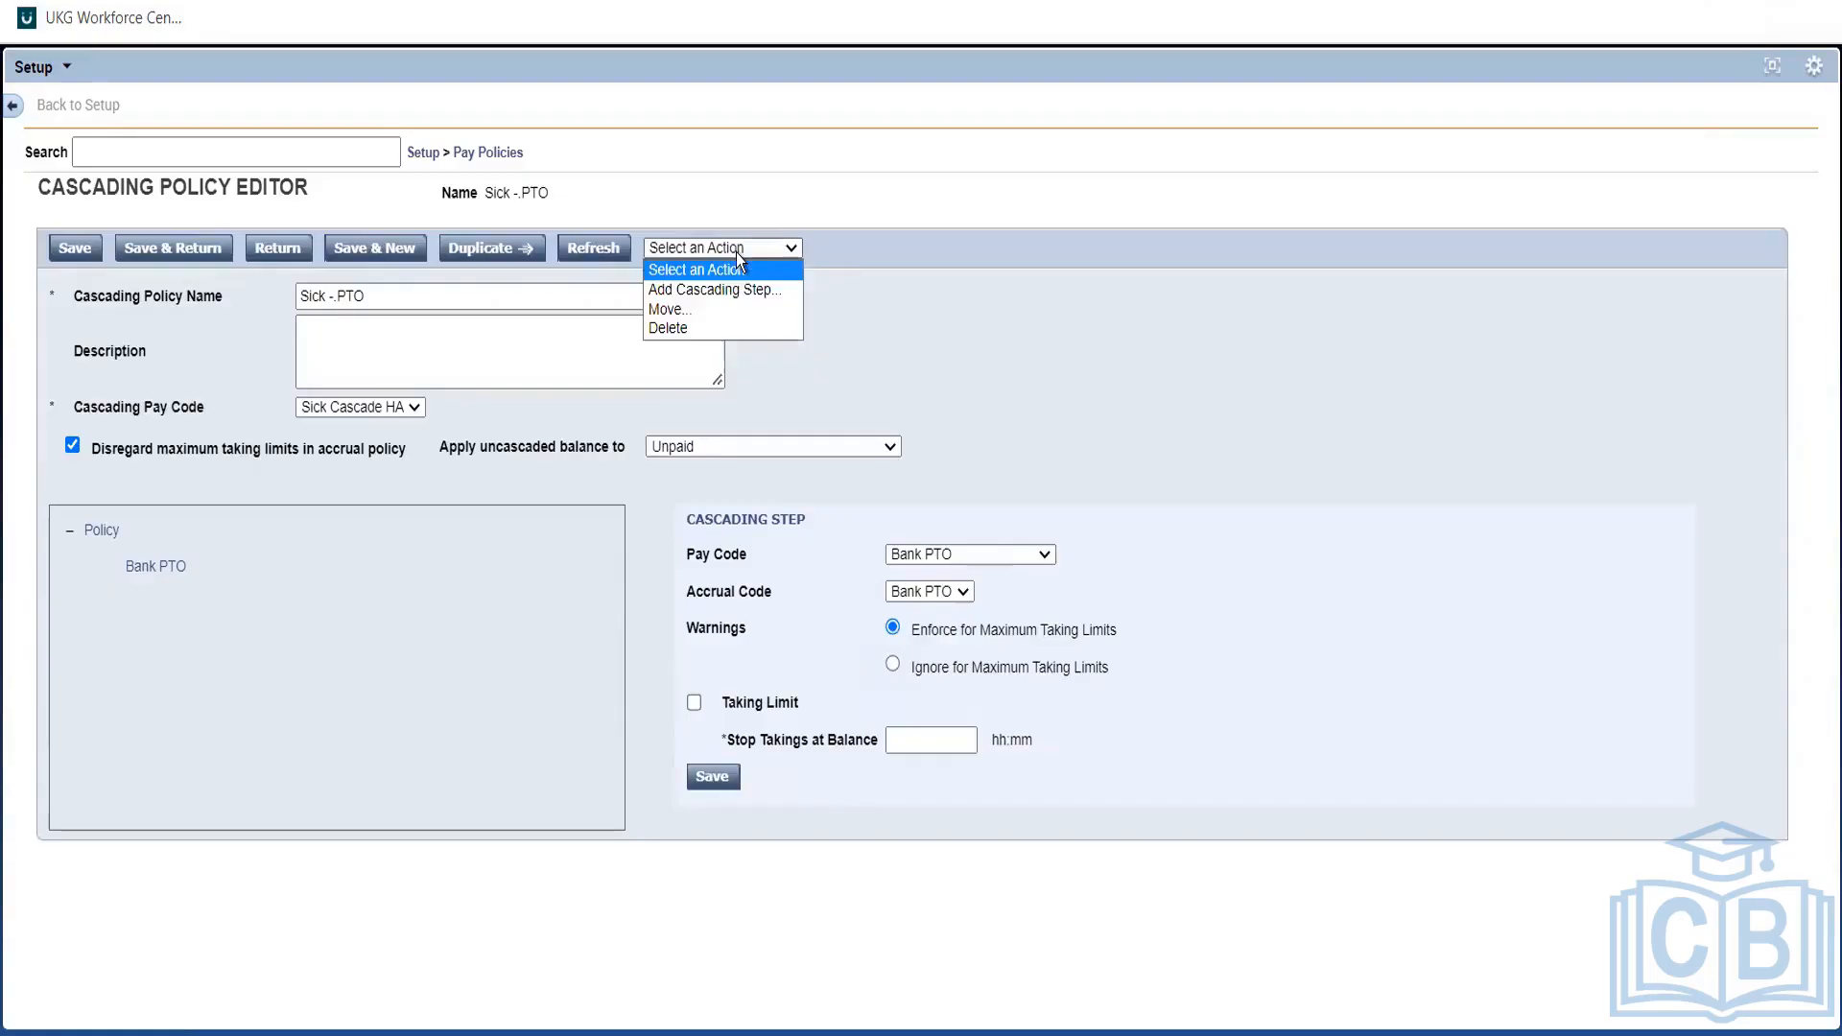
Add a Vacation step after Bank PTO using accrual code ABC Vacation, and save the policy.
click(688, 292)
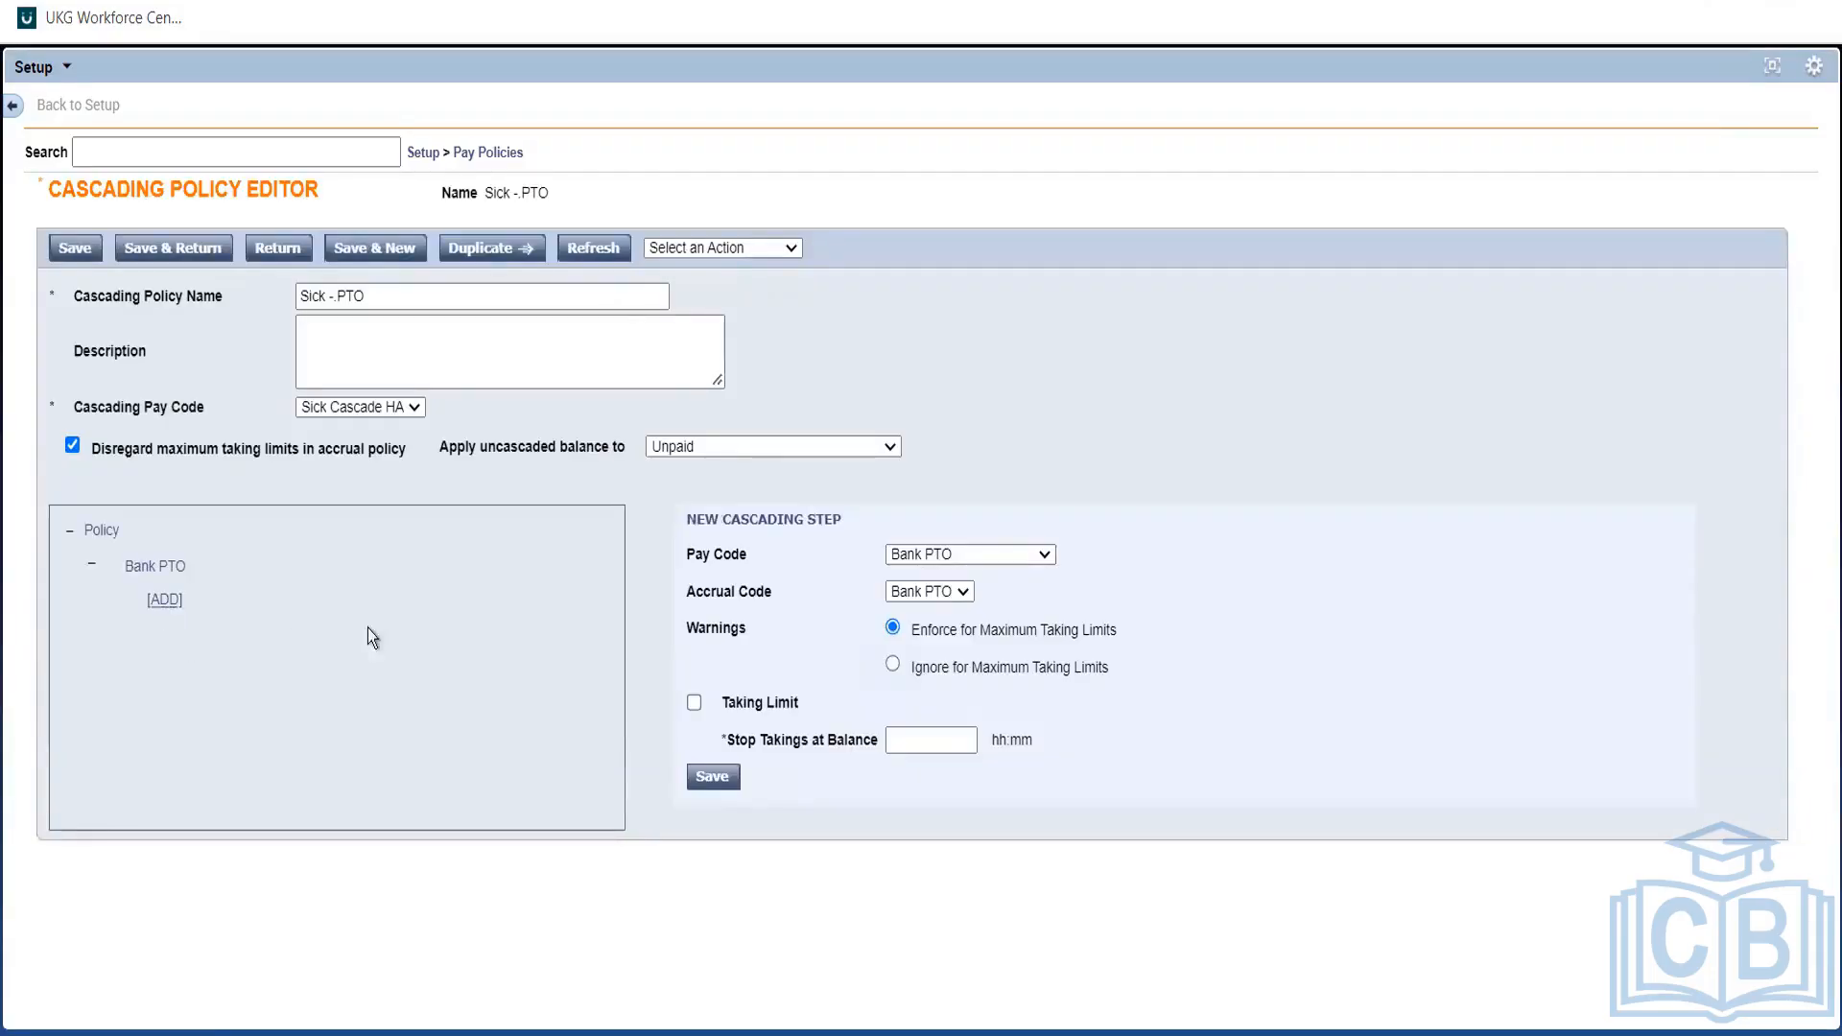
click(1027, 561)
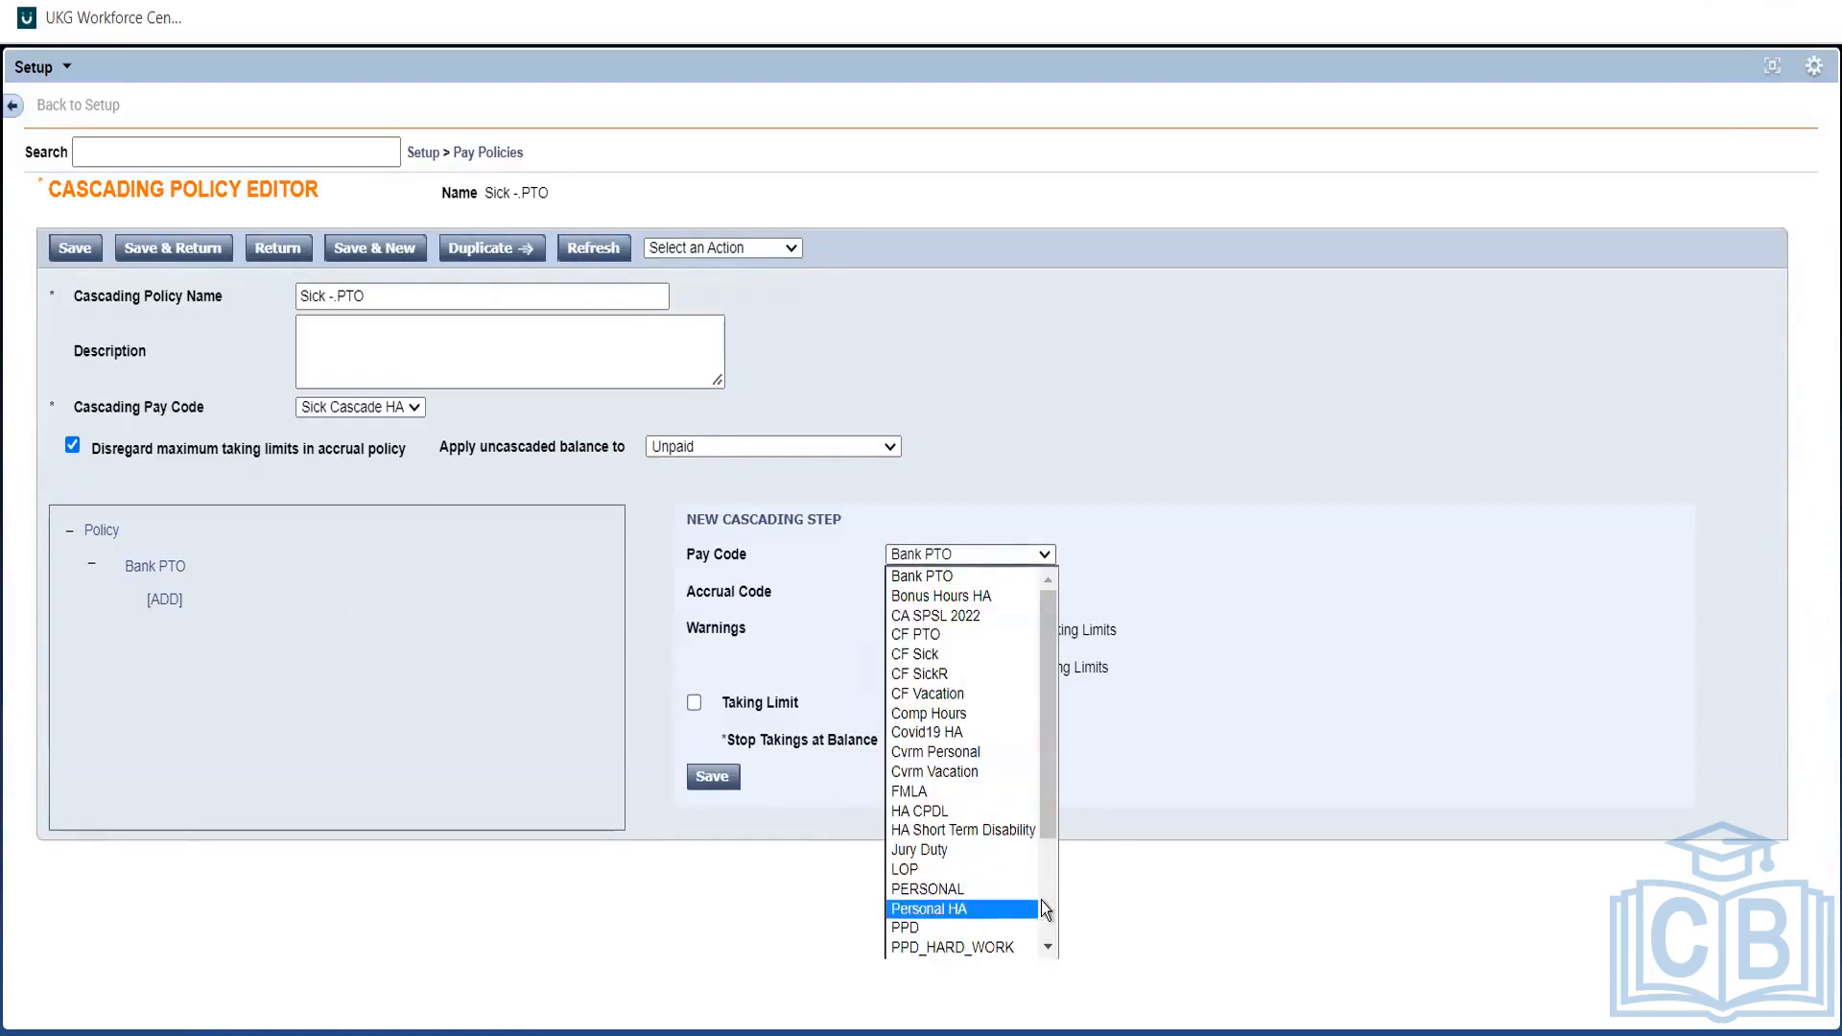
scroll(1040, 899, down, 3)
click(935, 909)
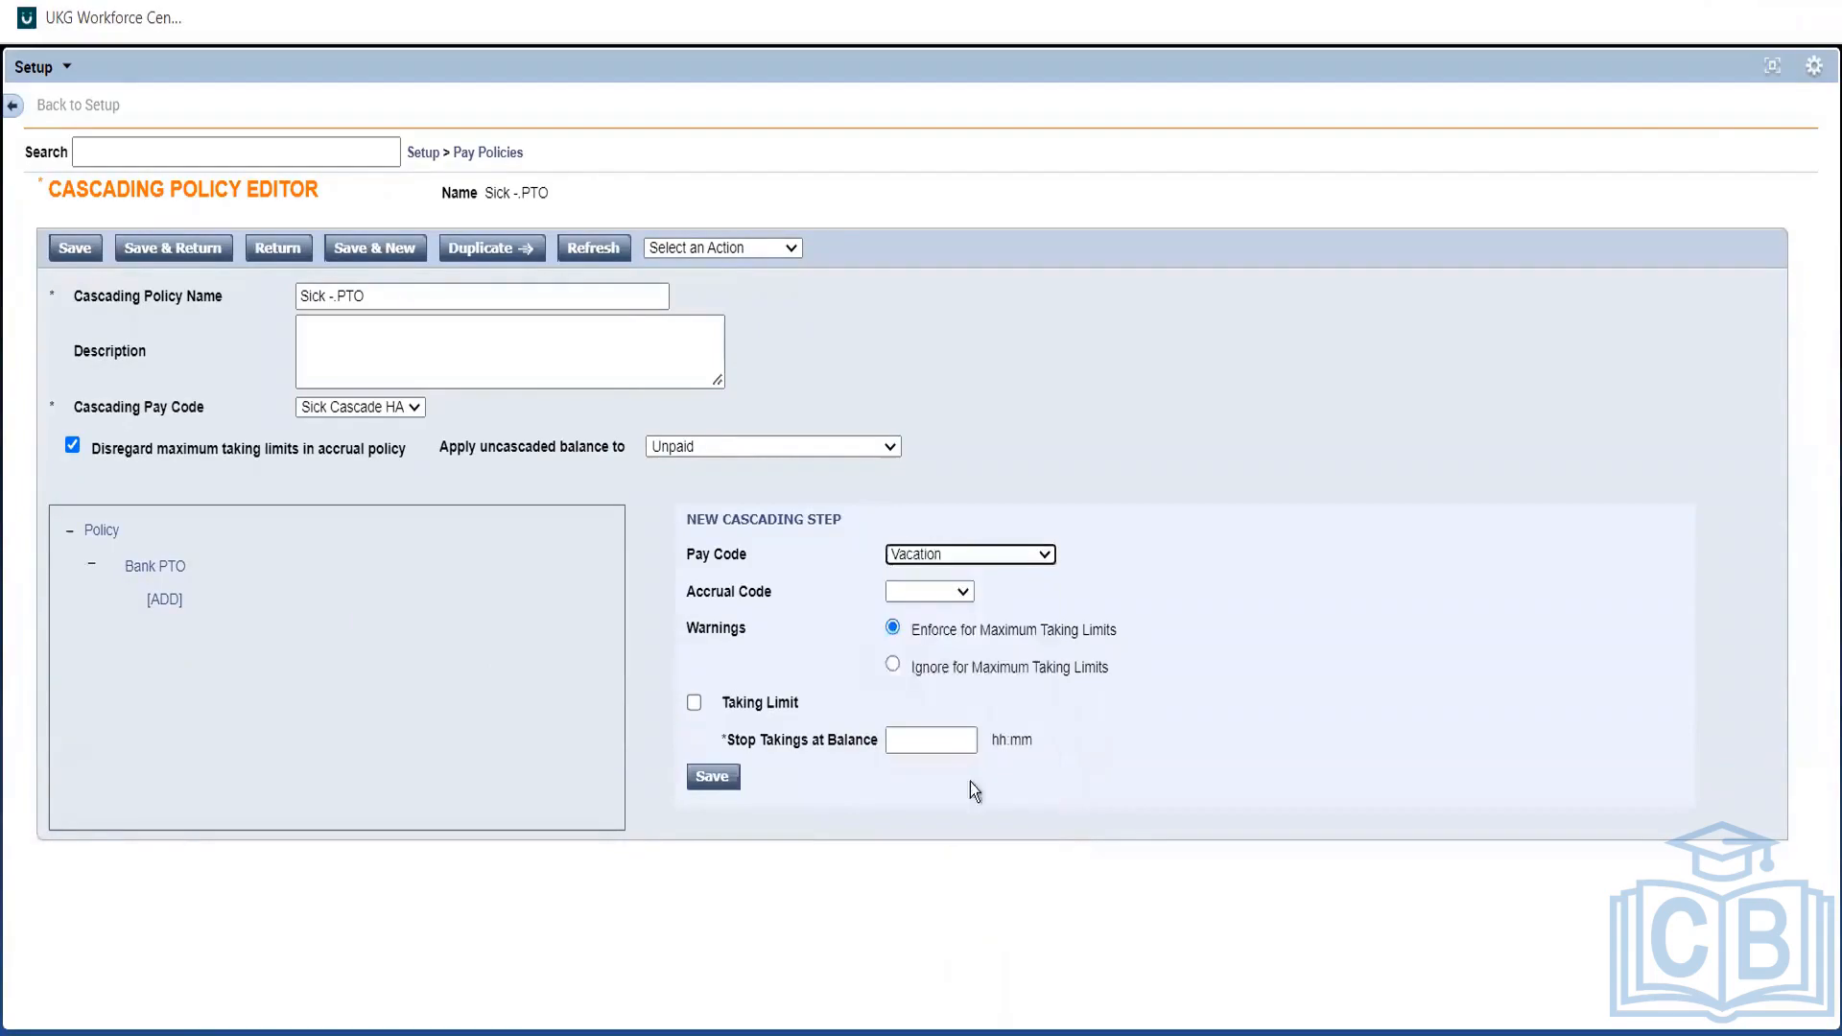
click(918, 600)
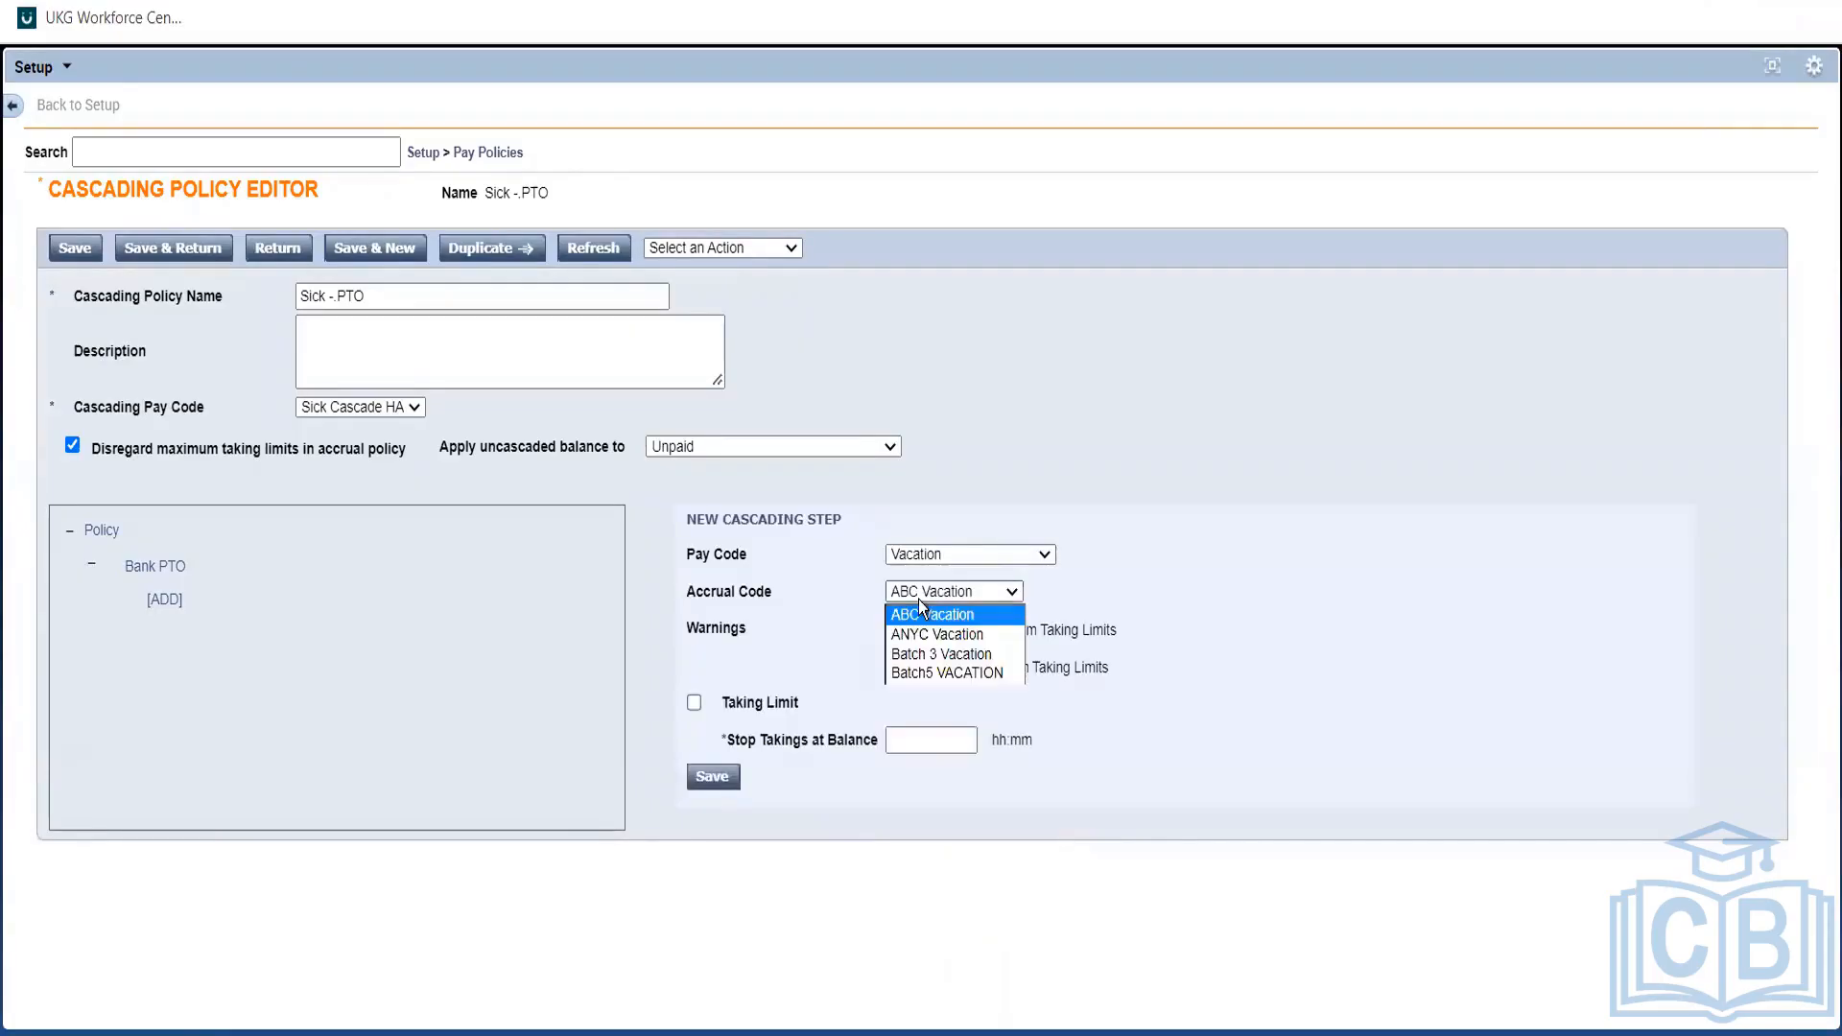
click(918, 601)
click(1220, 616)
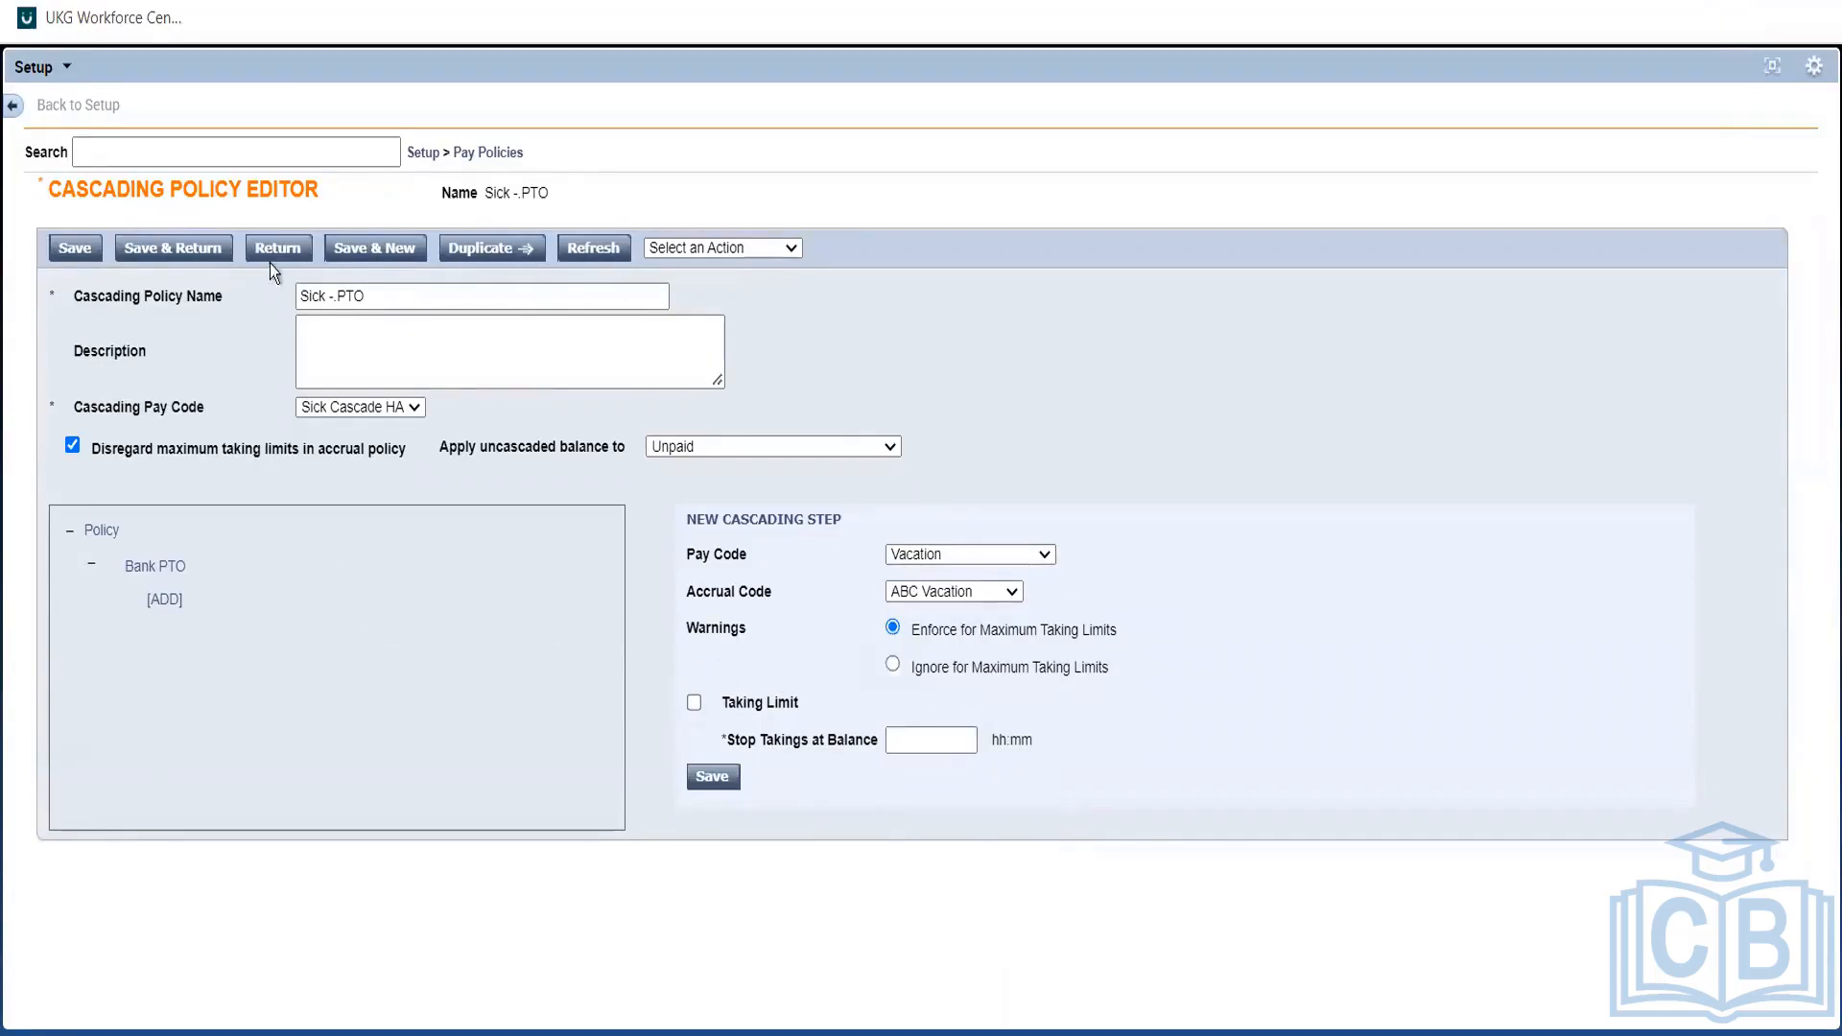
click(73, 248)
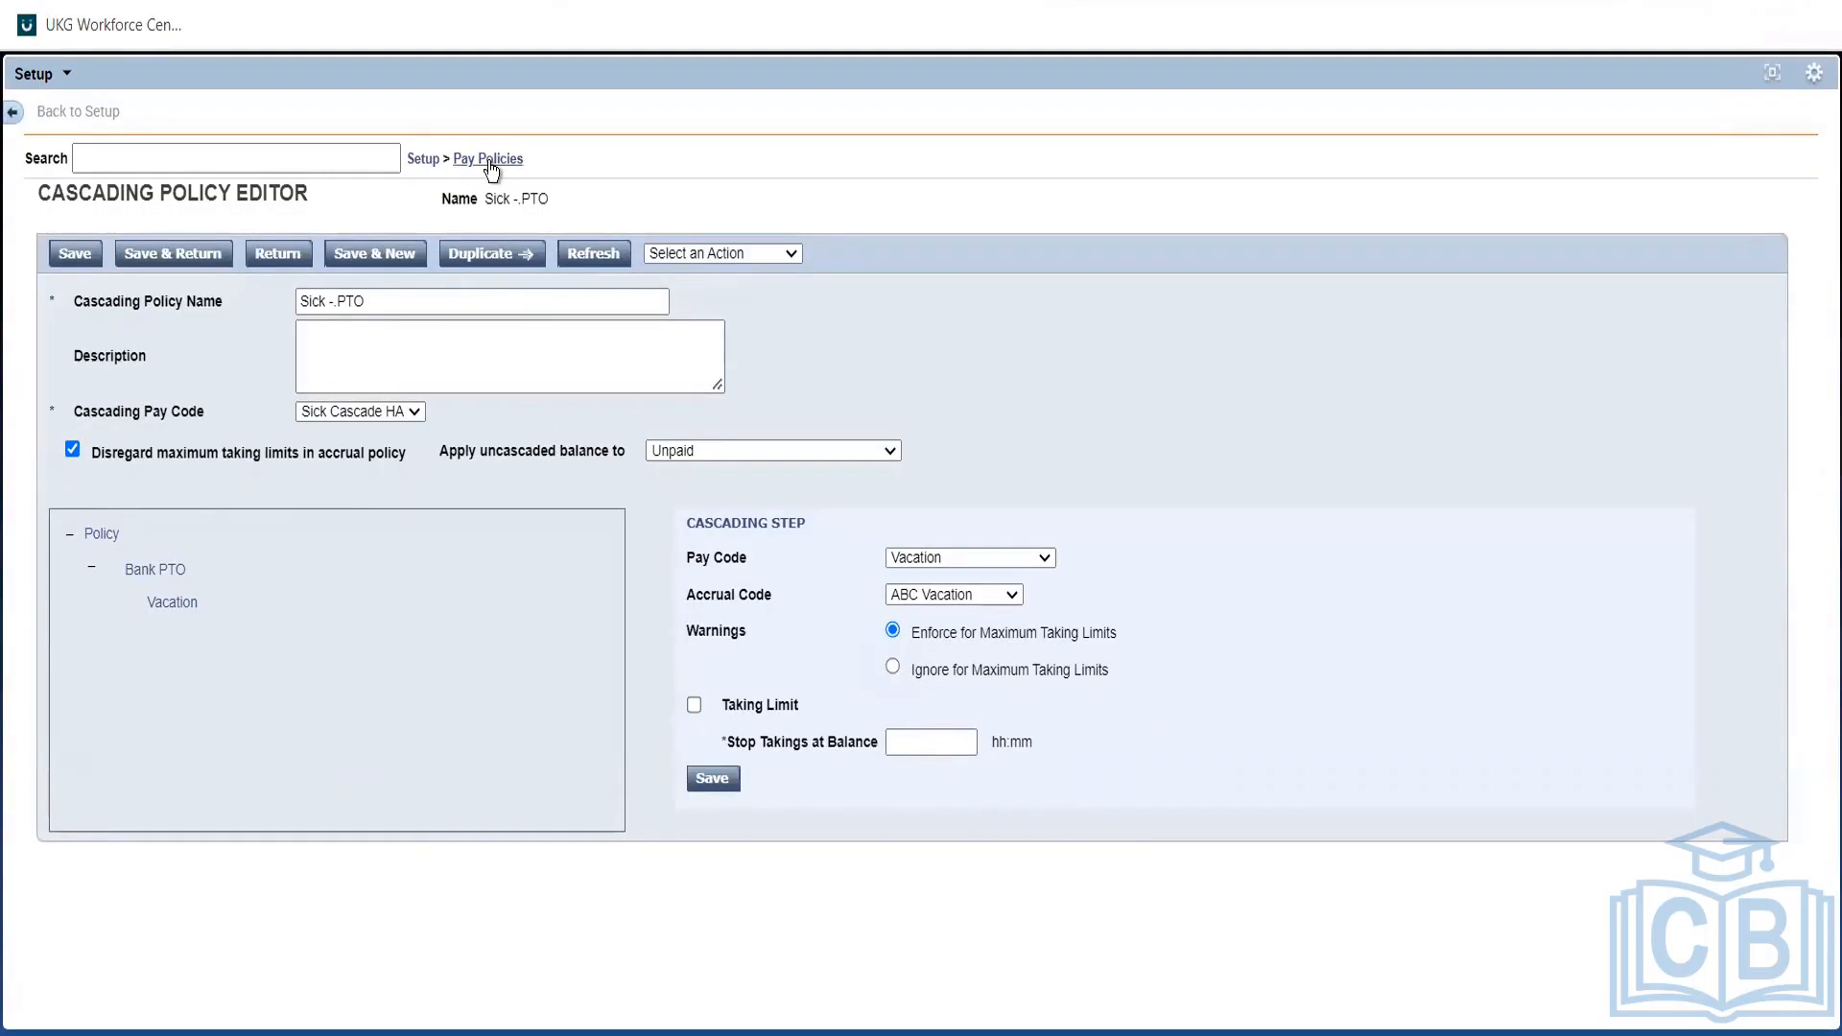
Leave the Sick - PTO editor through the breadcrumbs and return to the main Setup page.
click(423, 170)
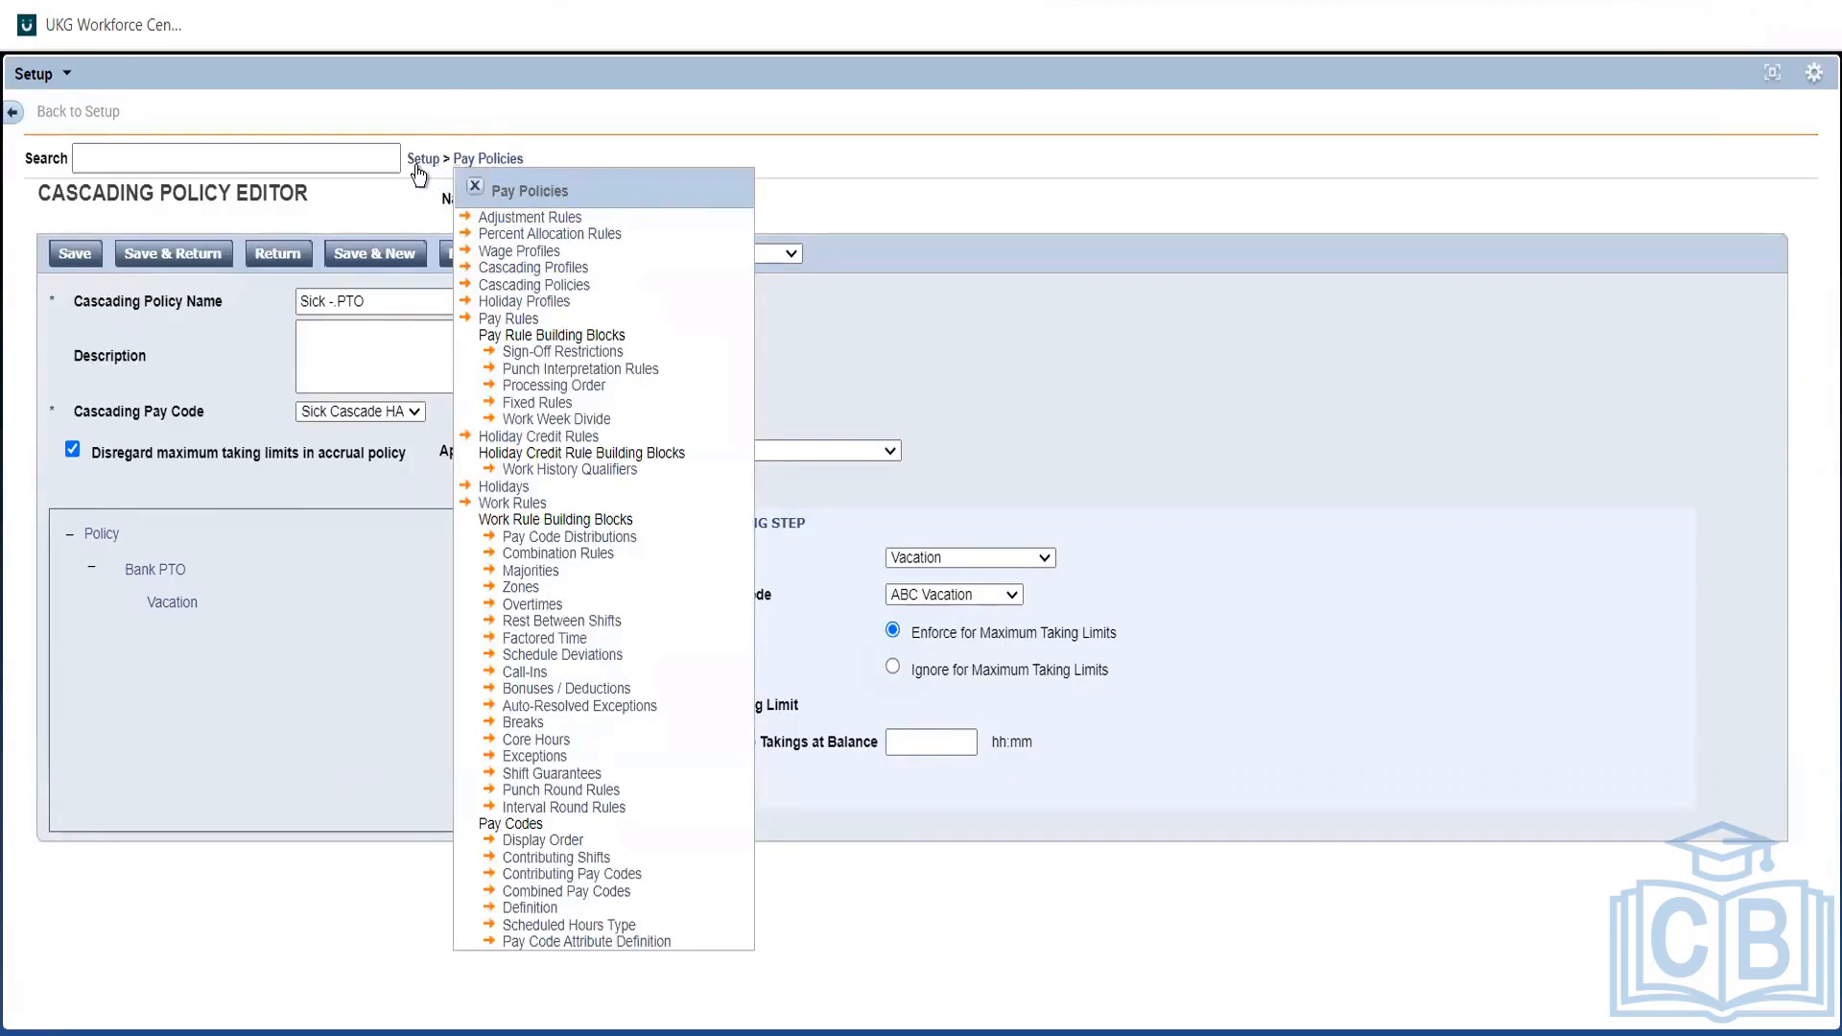
click(416, 166)
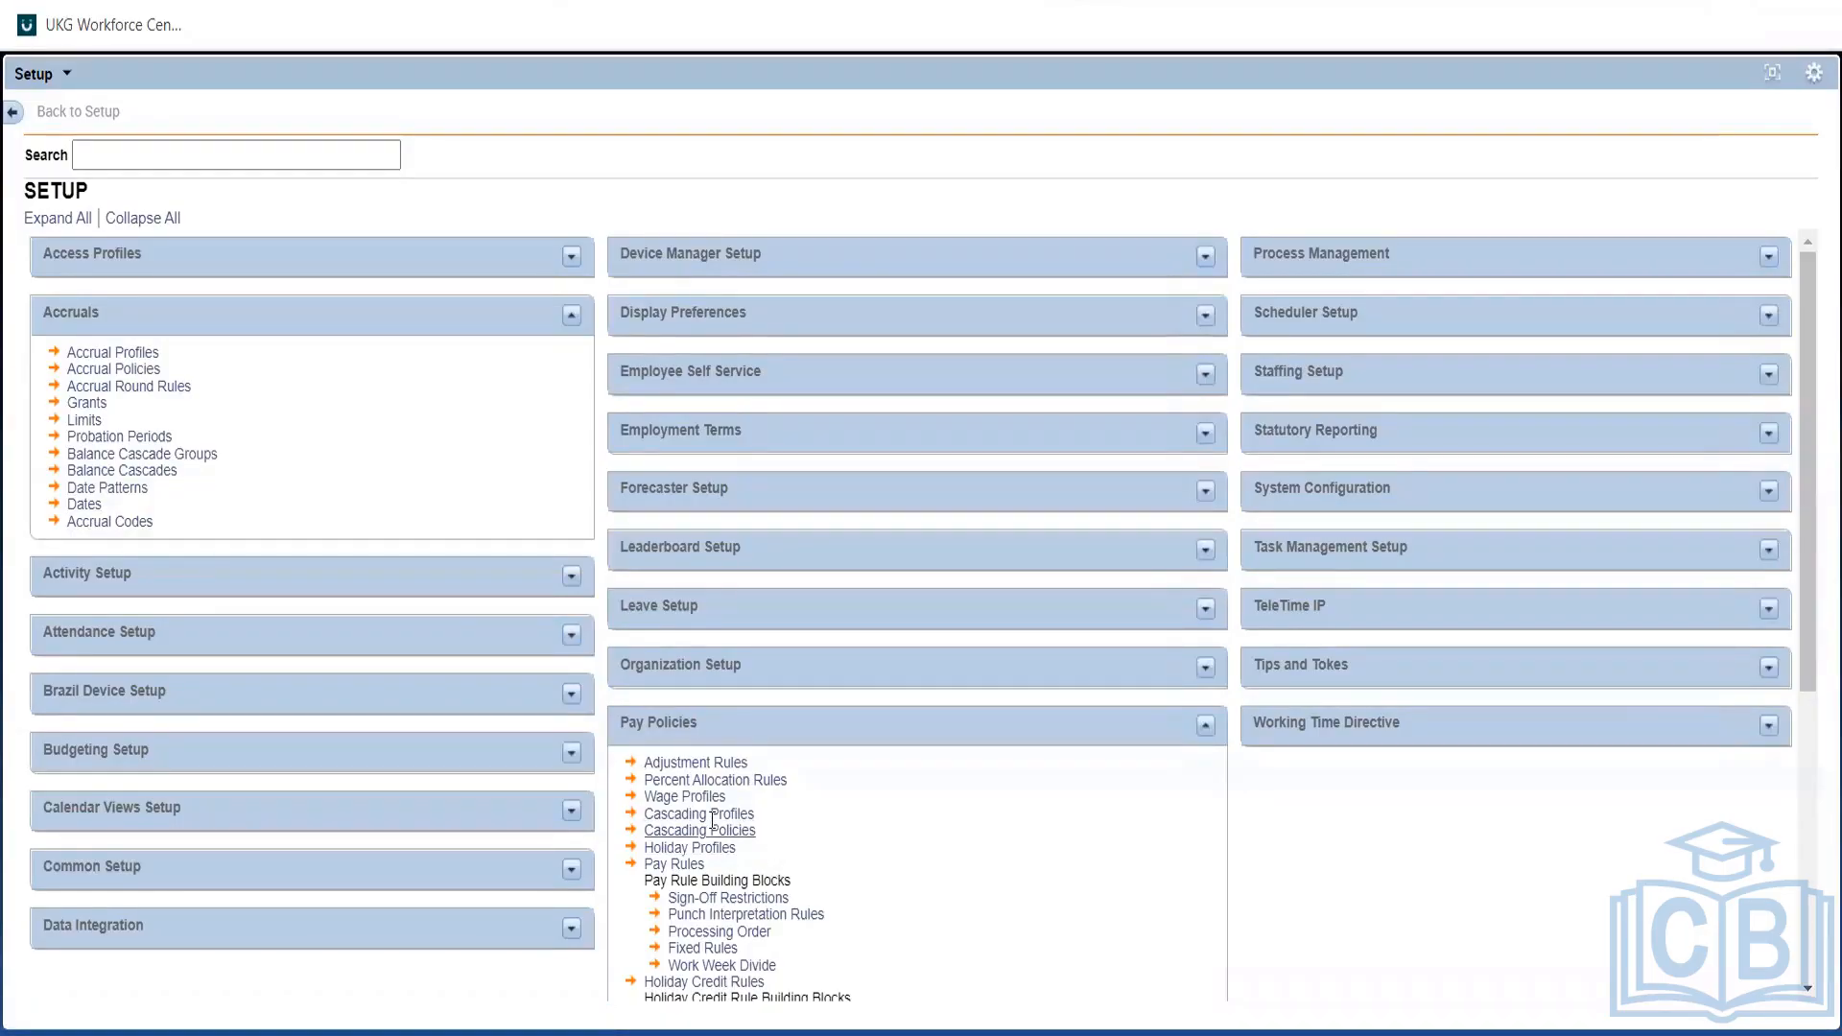
After pointing out Cascading Profiles and Cascading Policies, collapse the Pay Policies and Accruals sections.
drag(768, 833, 633, 815)
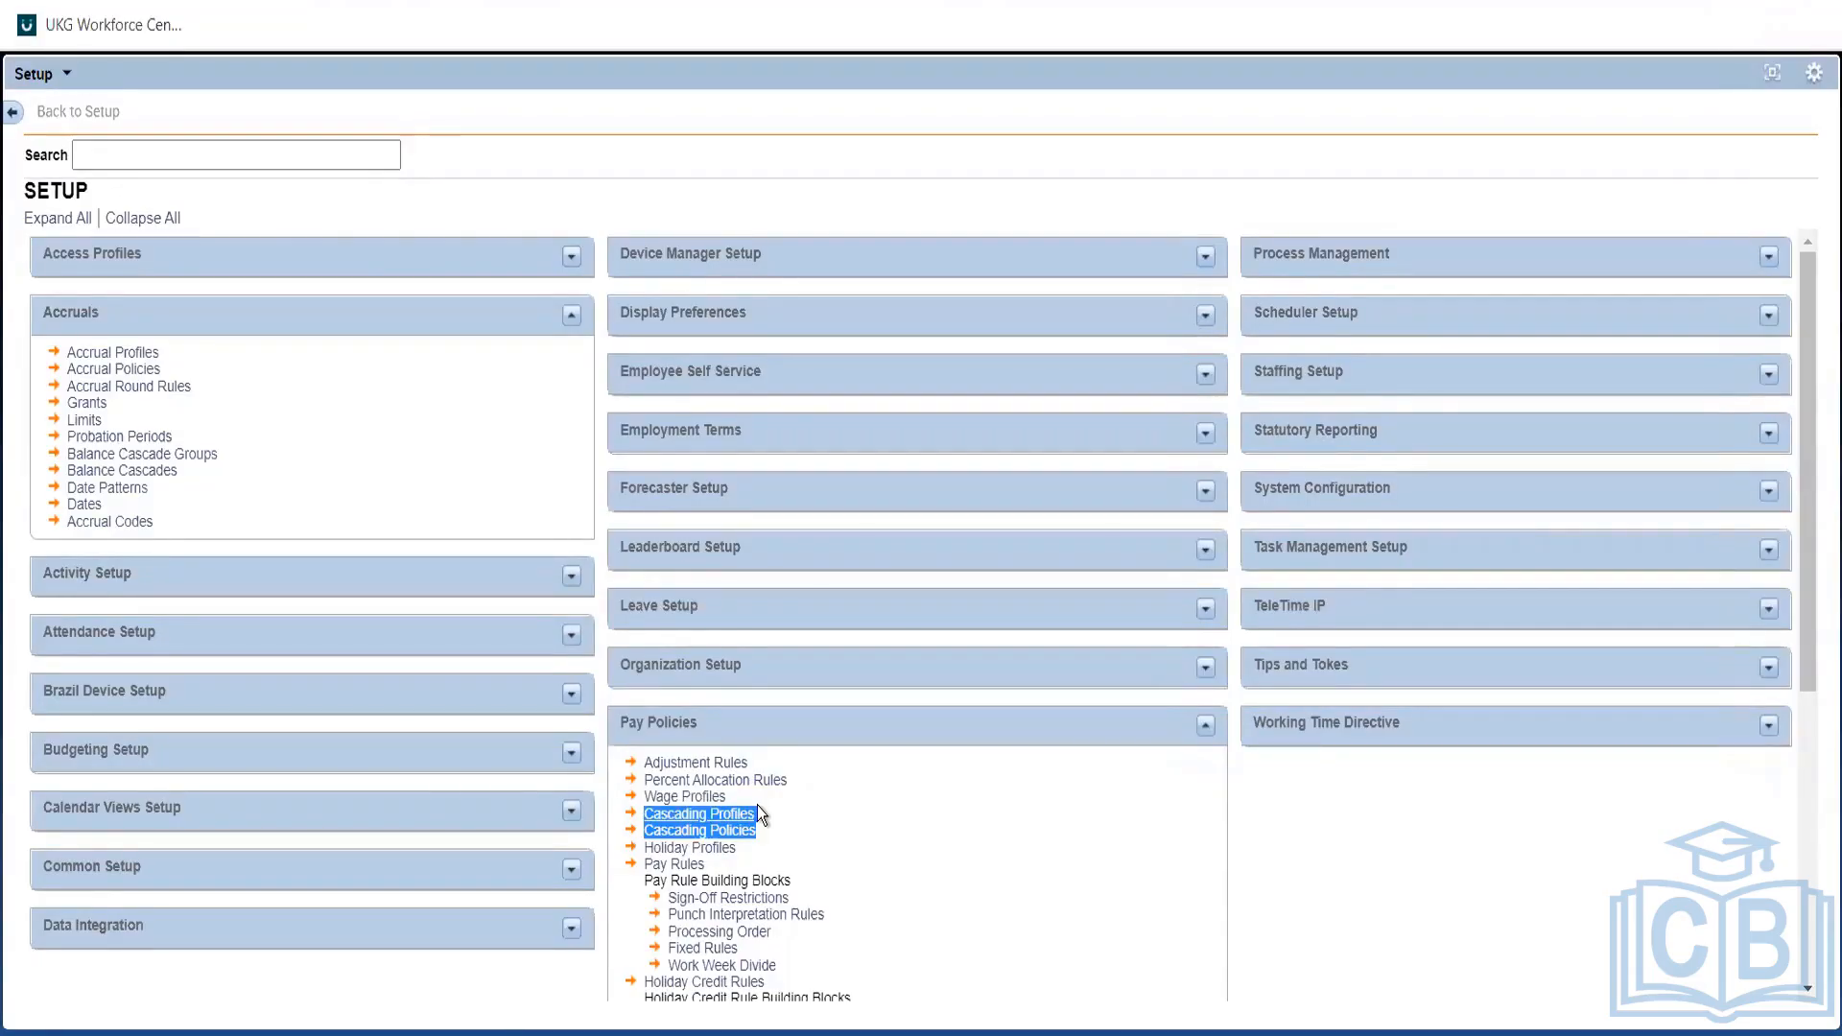
click(1206, 726)
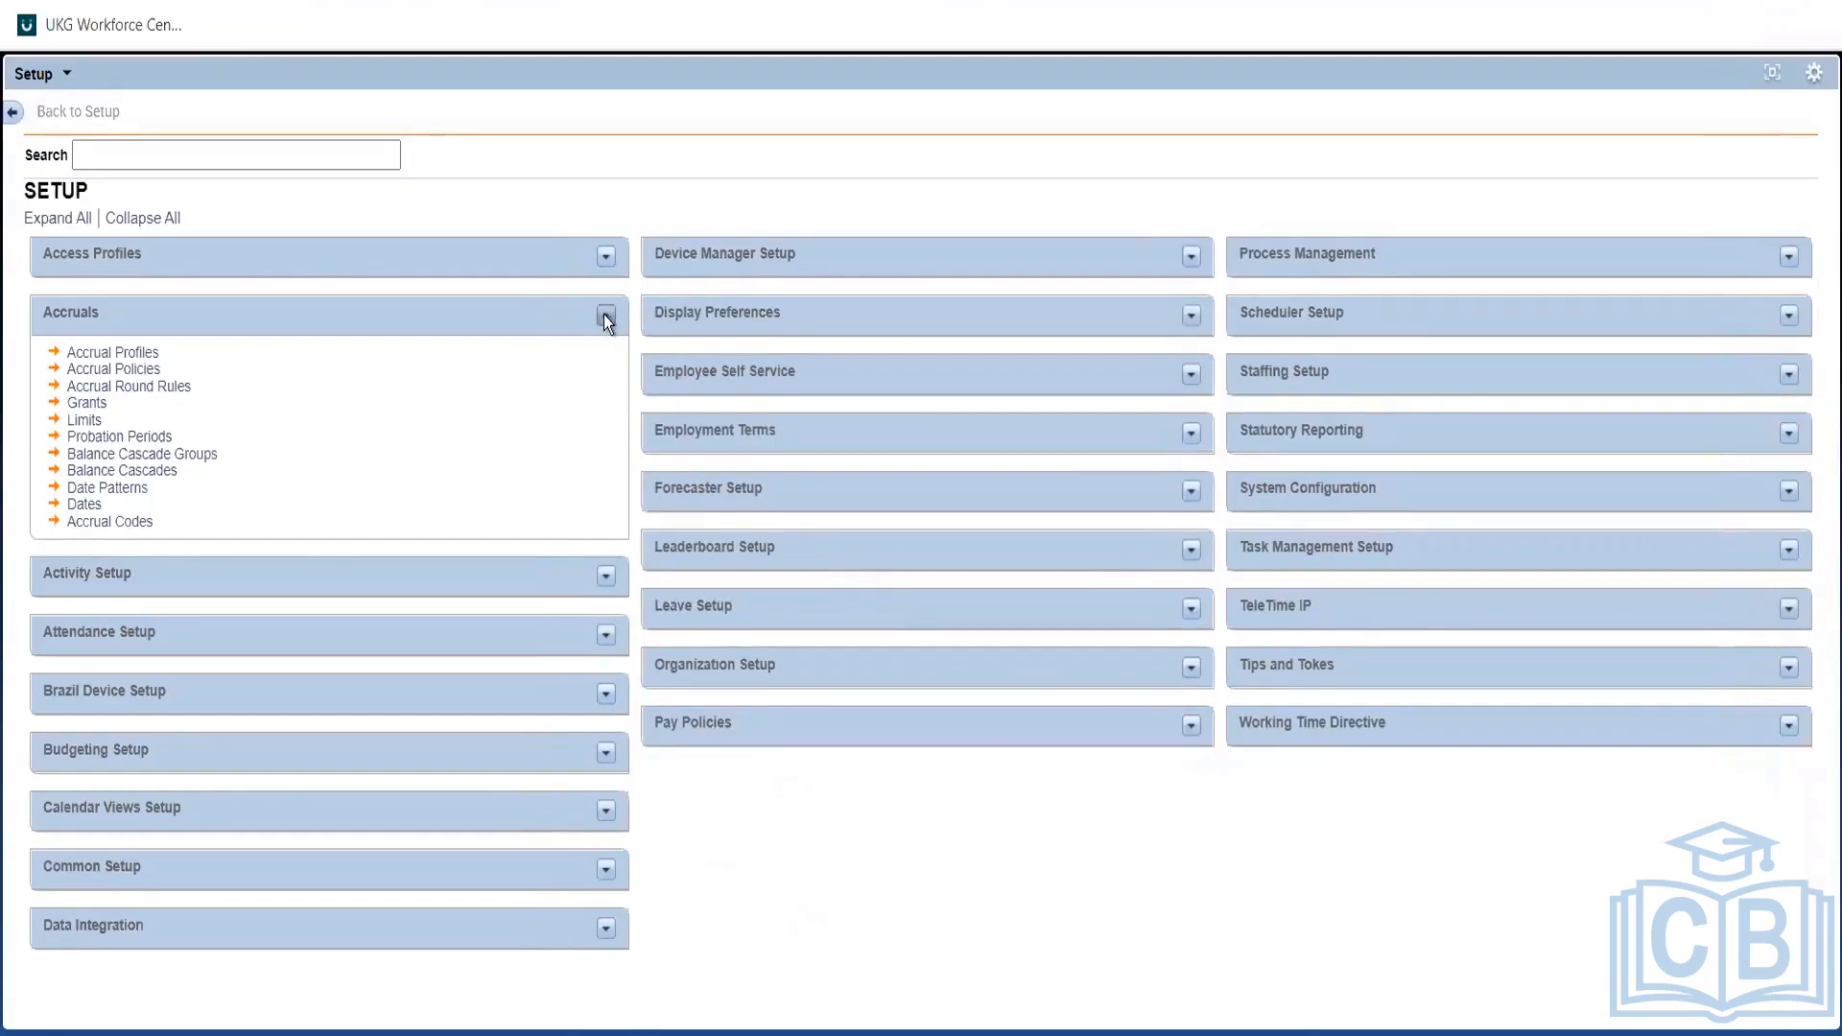
click(605, 316)
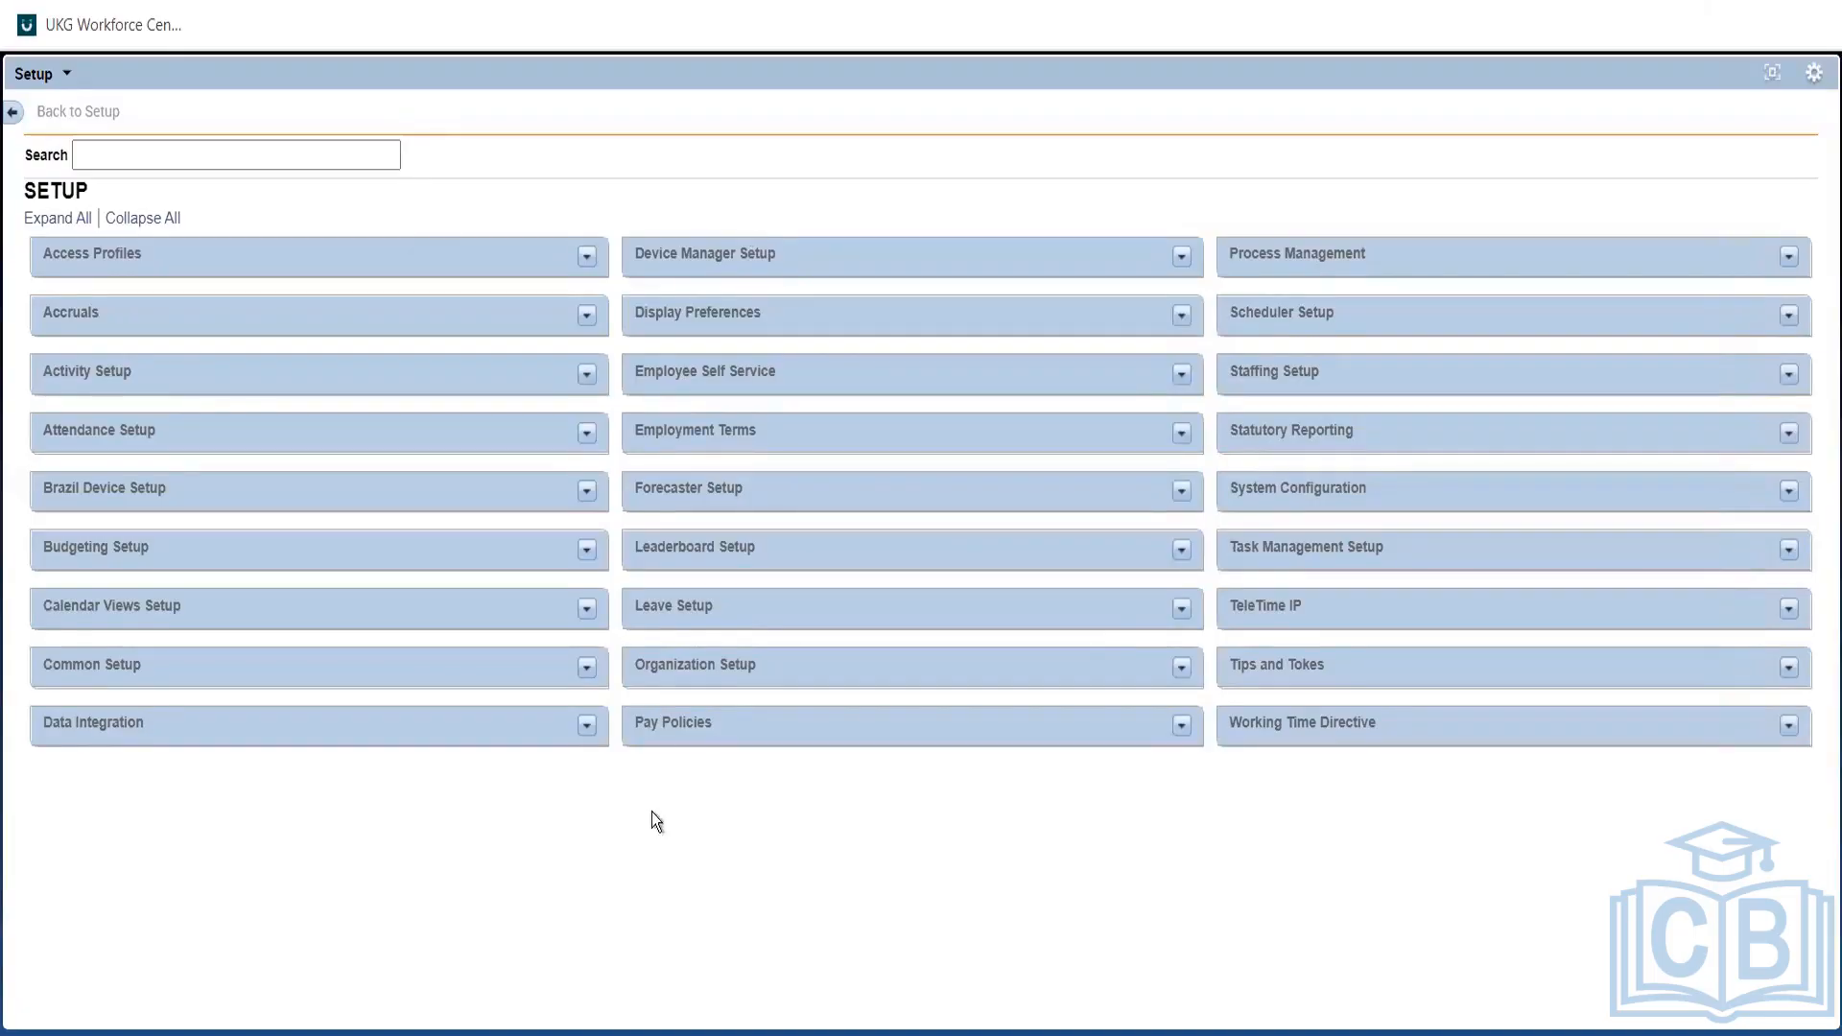
Point out the Pay Policies, Access Profiles and Accruals sections on the Setup page.
triple_click(671, 716)
triple_click(163, 261)
triple_click(689, 724)
triple_click(134, 255)
double_click(48, 324)
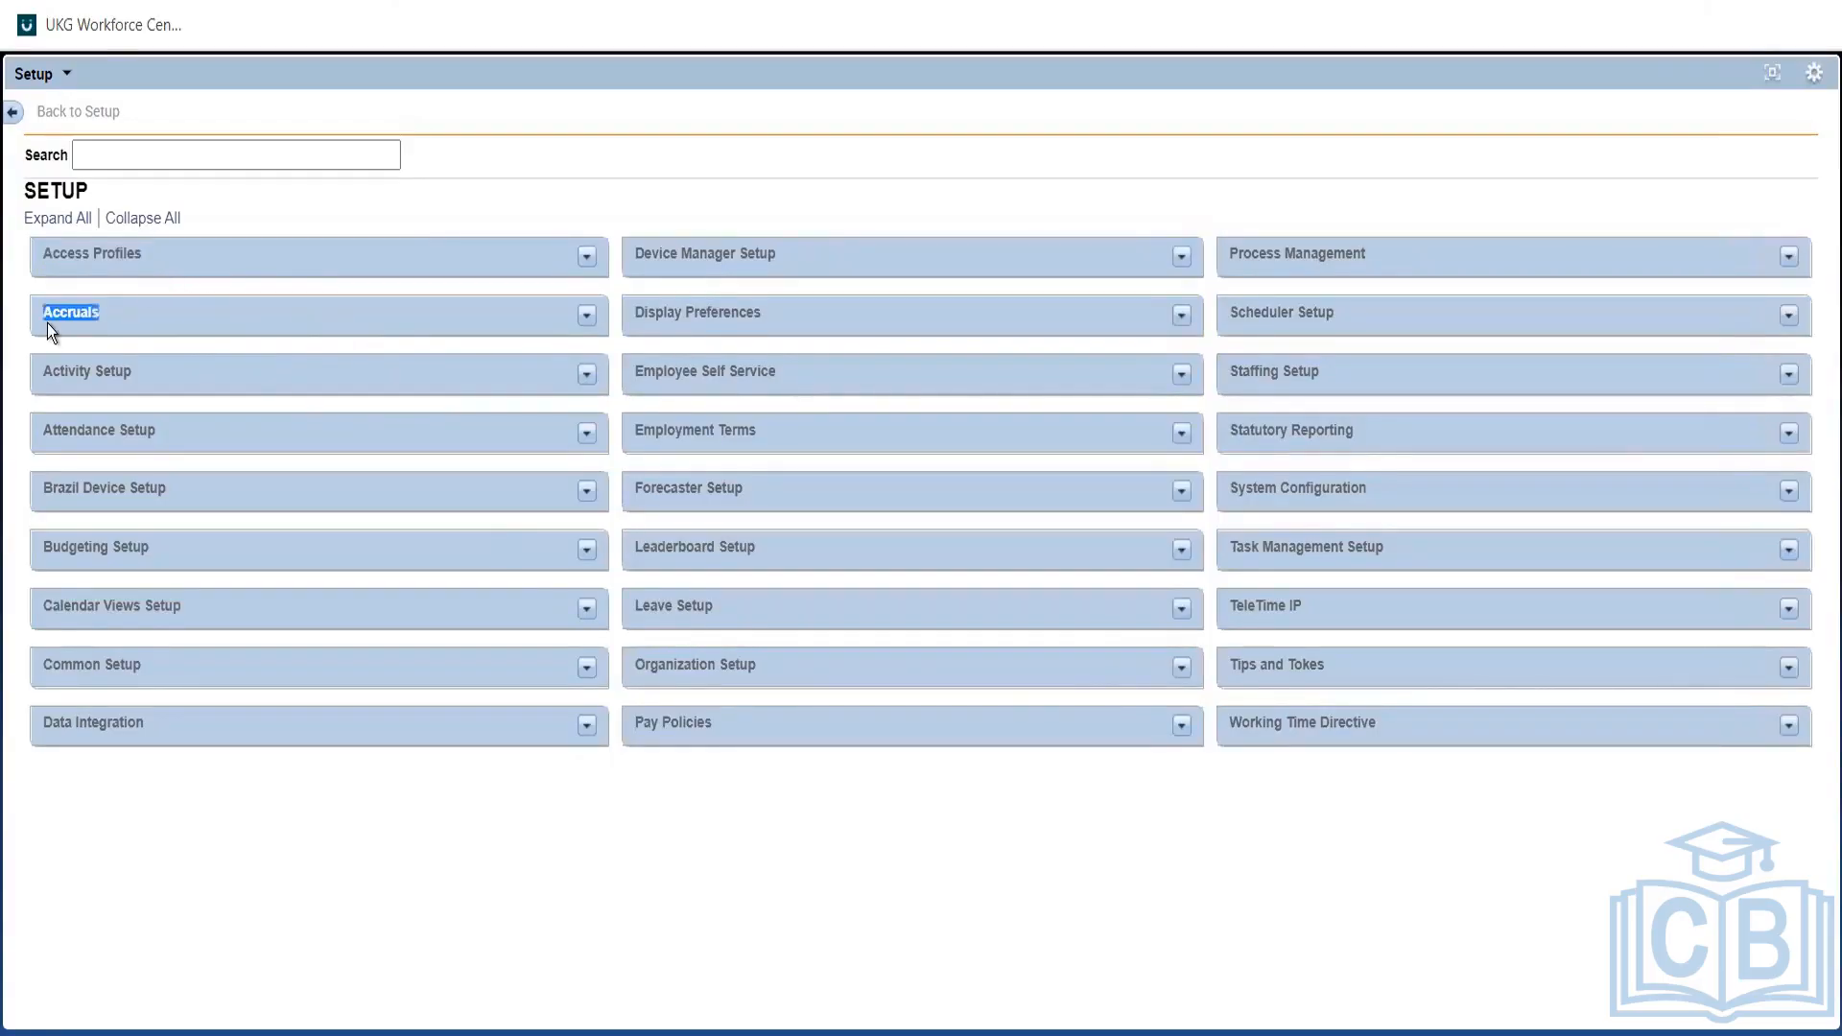
Expand Access Profiles to show Logon, Function Access, Generic Data Access and Data Access Profiles.
click(578, 262)
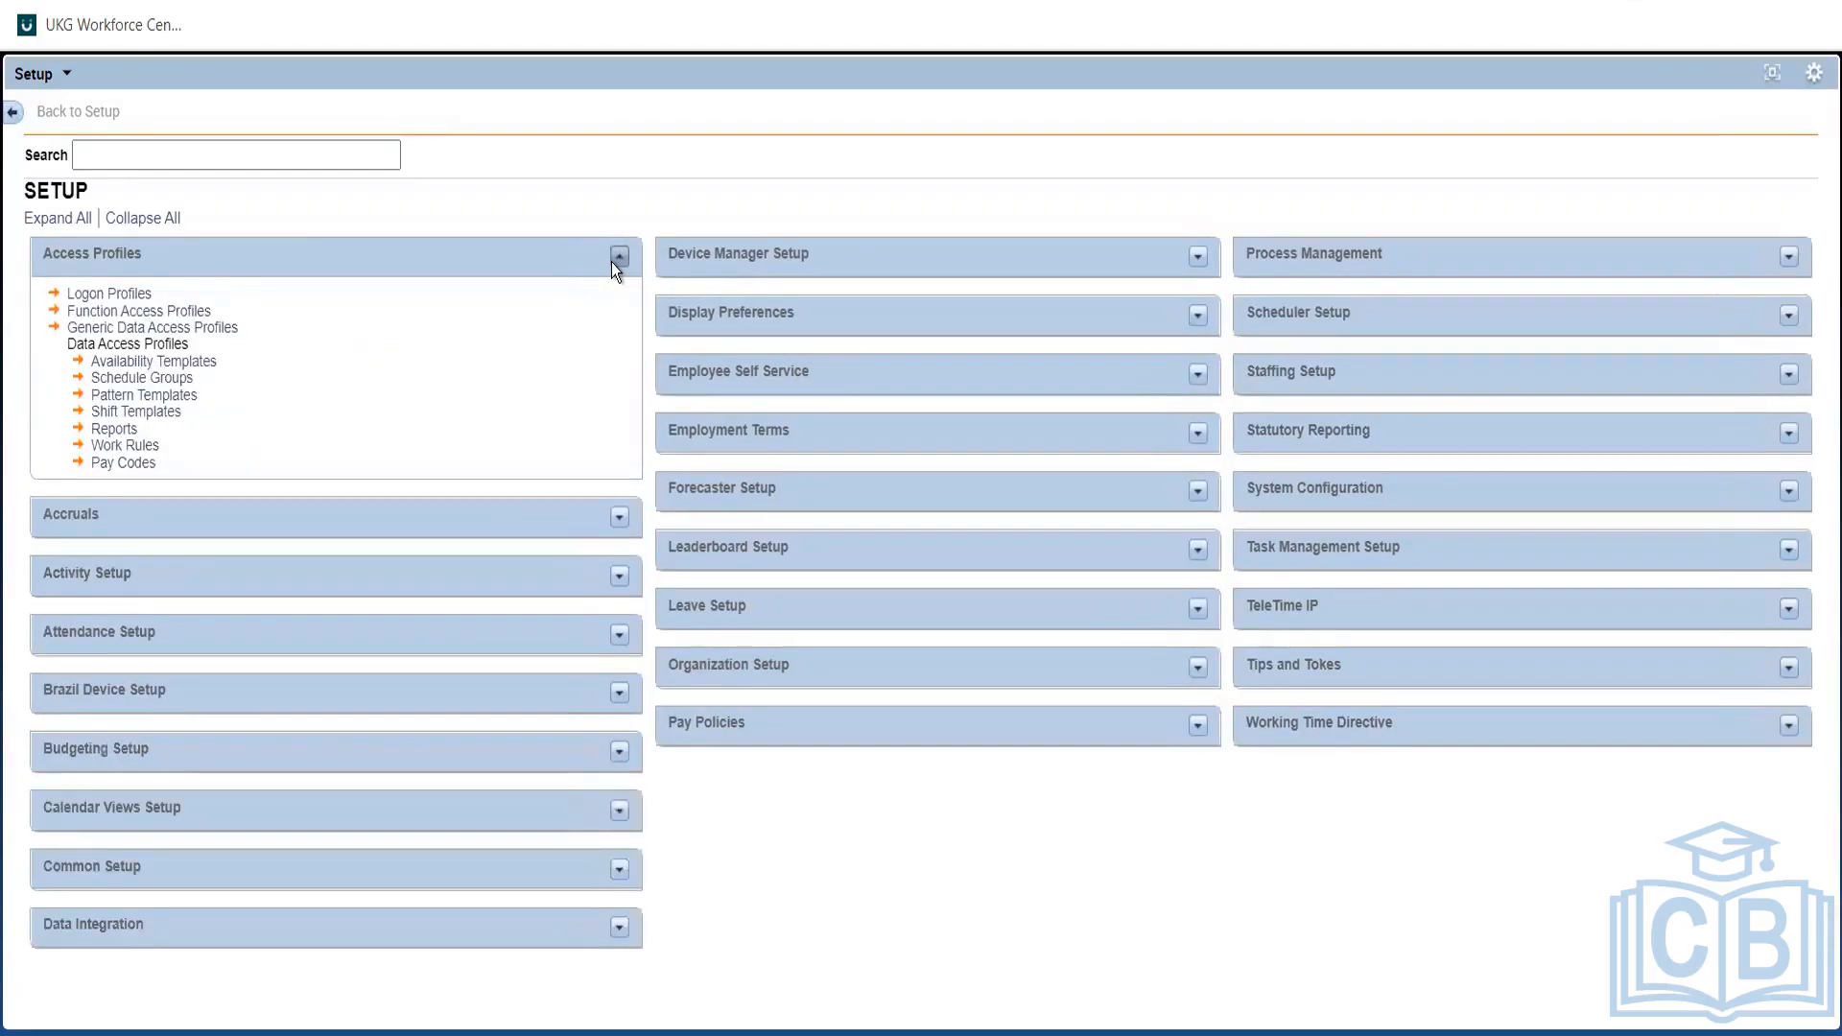
click(617, 259)
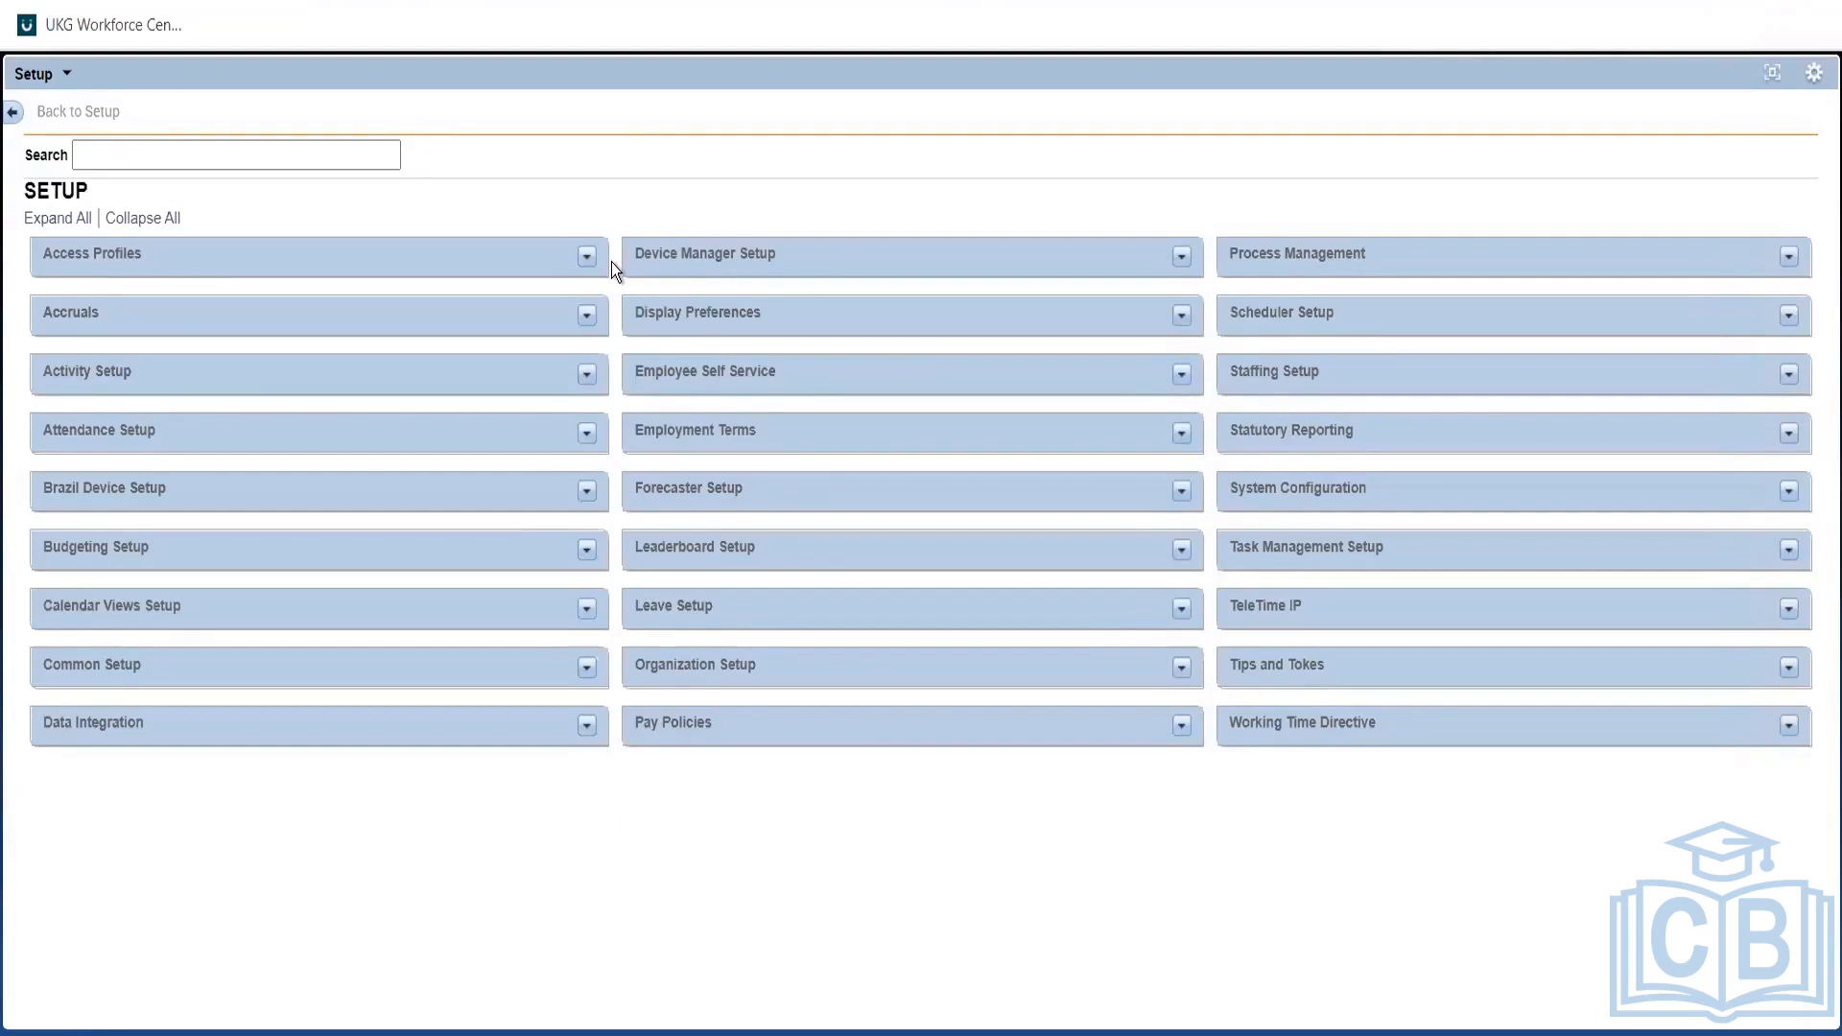
click(586, 257)
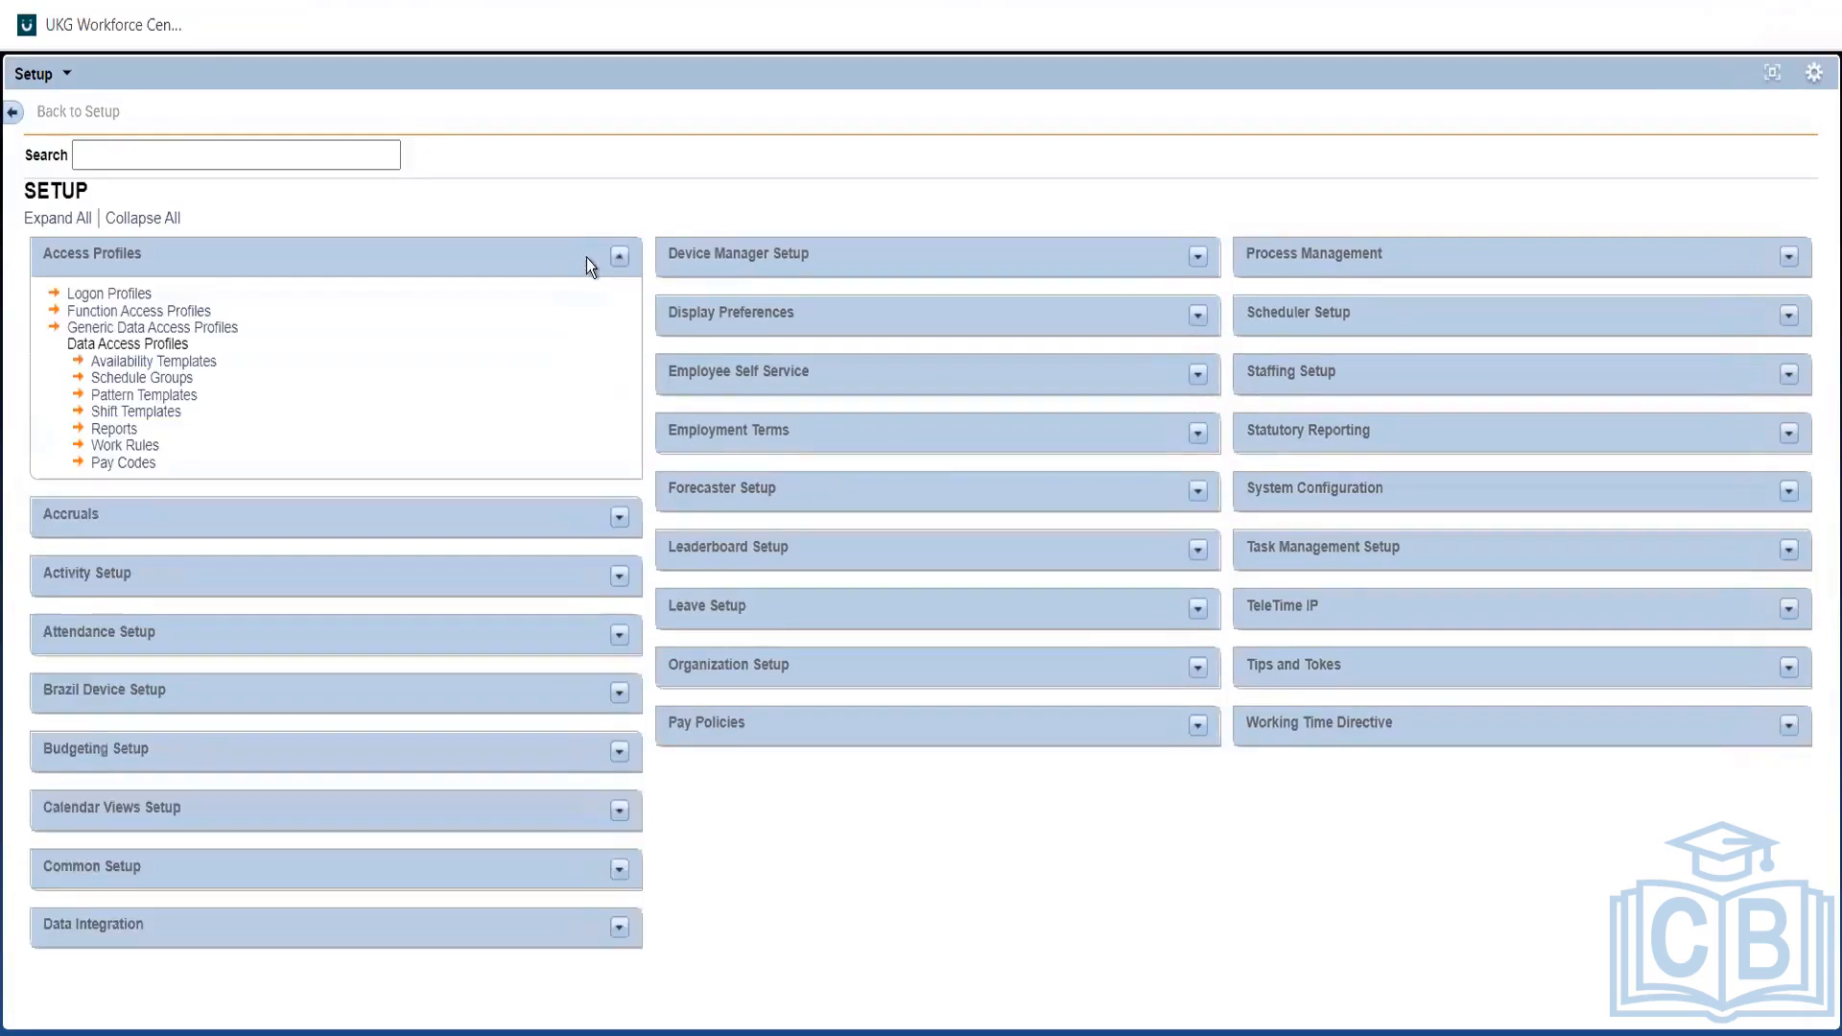